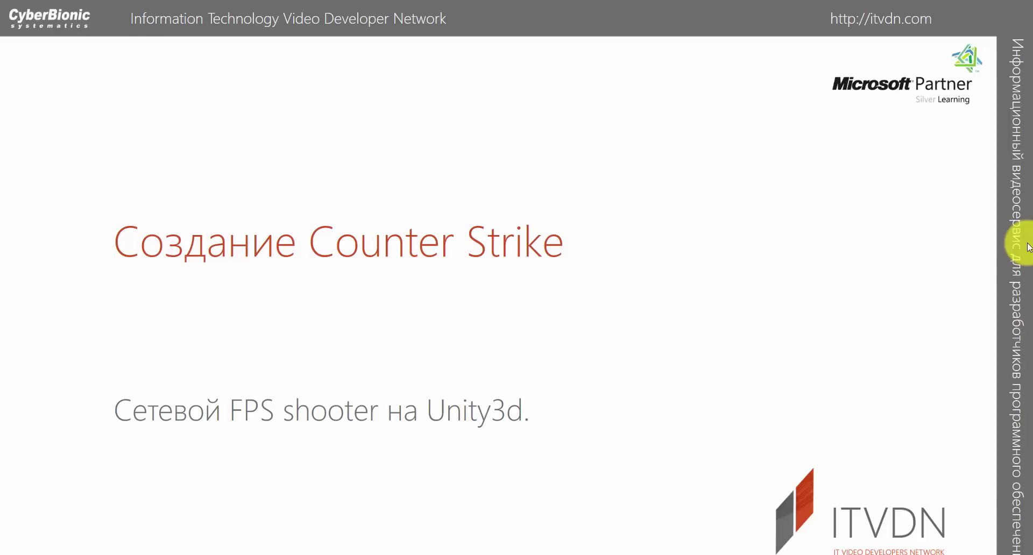
# Advance past the course author, after-lesson and lesson topic intro slides
pyautogui.click(1029, 247)
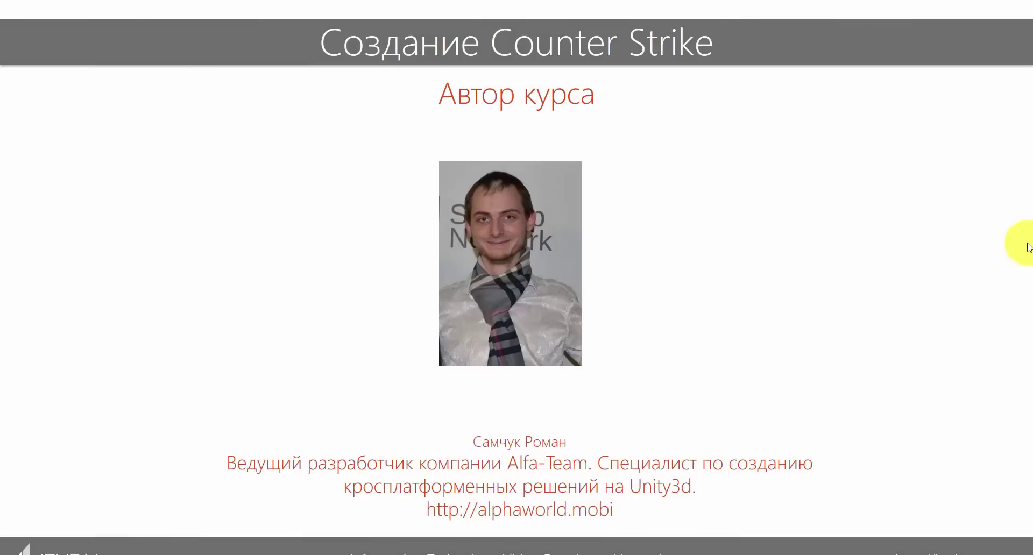
pyautogui.click(1029, 247)
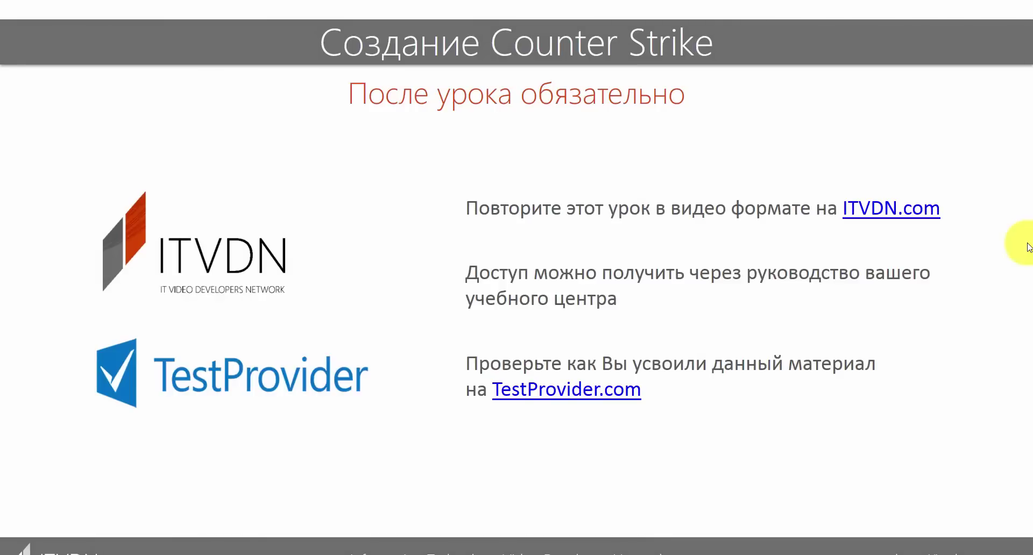
pyautogui.click(1029, 247)
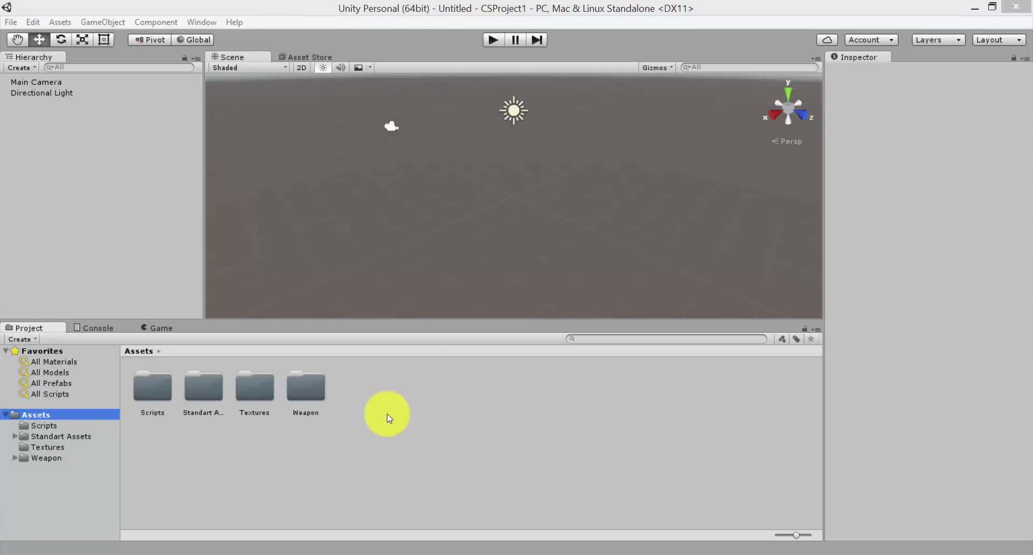
# Browse Textures, then open Weapon > Acr > Models > Placeholders > ACR and select acr_hands
pyautogui.doubleClick(255, 387)
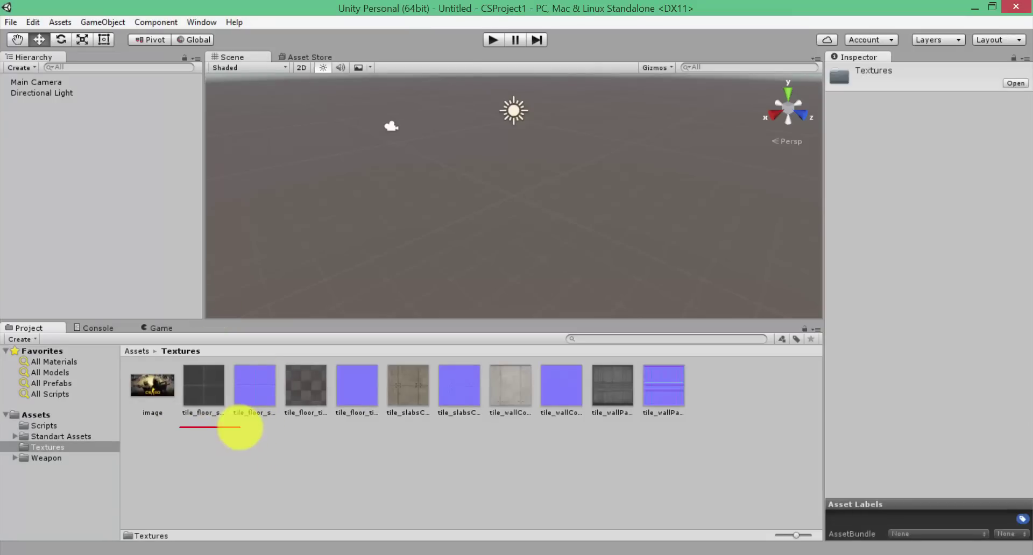
pyautogui.moveTo(325, 426); pyautogui.dragTo(429, 426)
pyautogui.moveTo(550, 423); pyautogui.dragTo(640, 423)
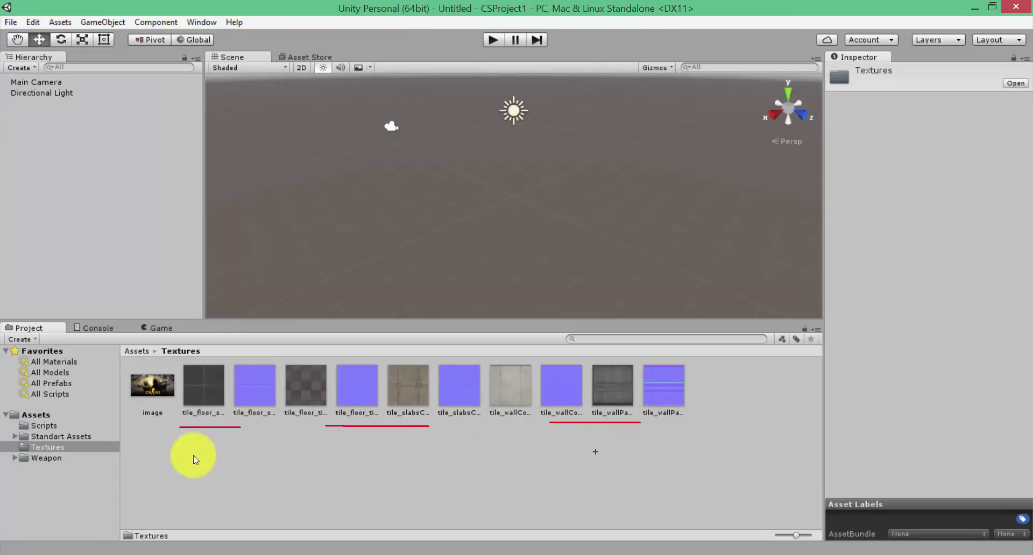
pyautogui.click(46, 458)
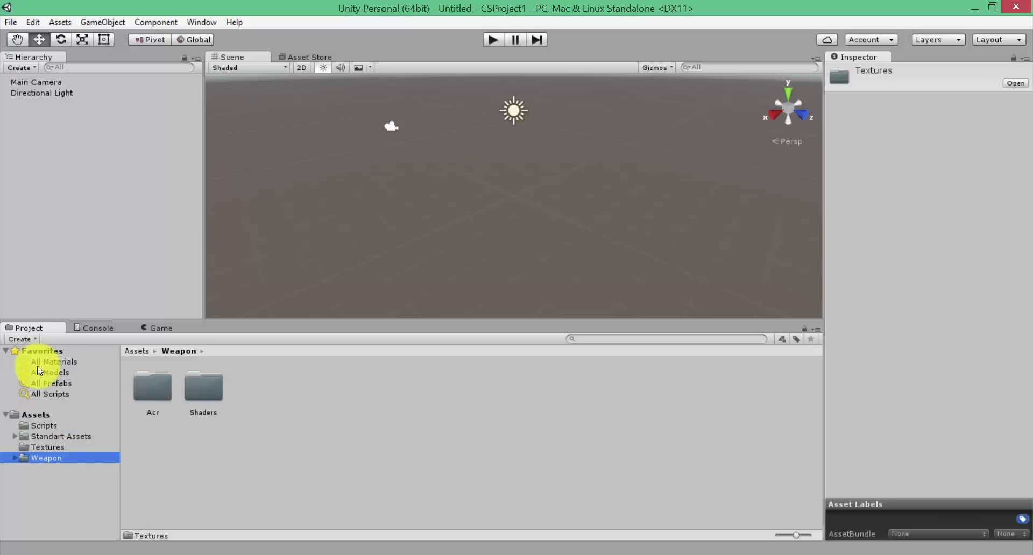
pyautogui.doubleClick(153, 412)
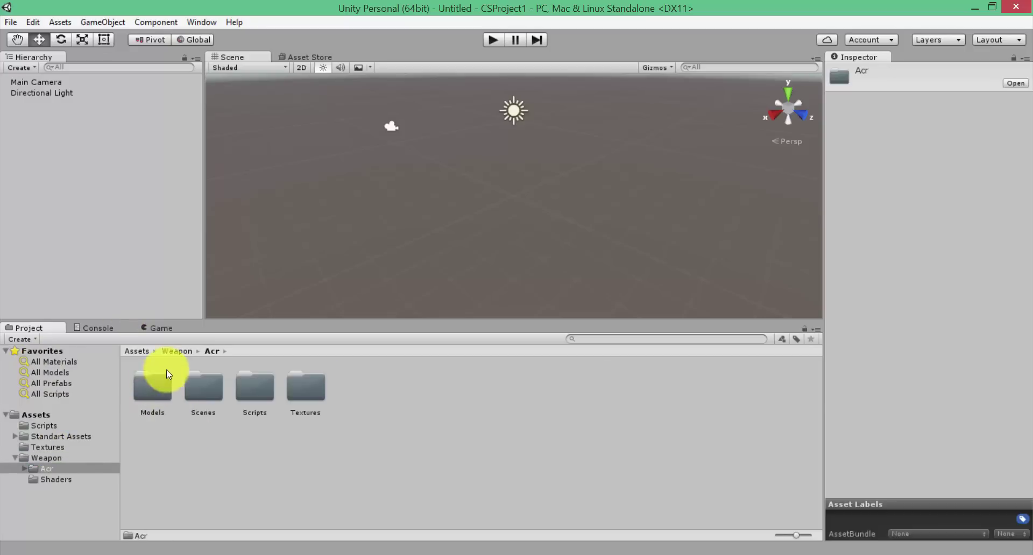
pyautogui.click(172, 397)
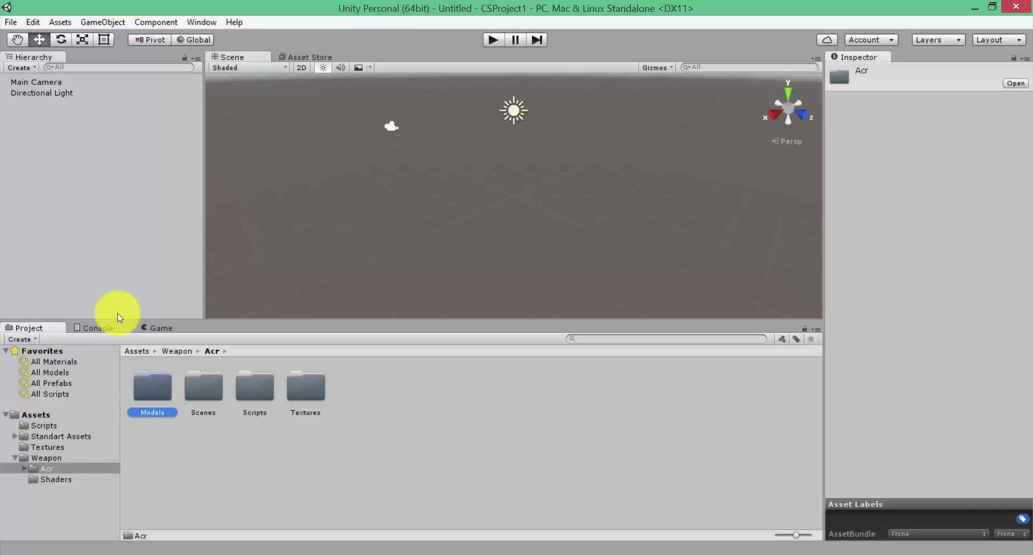
pyautogui.doubleClick(147, 397)
pyautogui.doubleClick(147, 397)
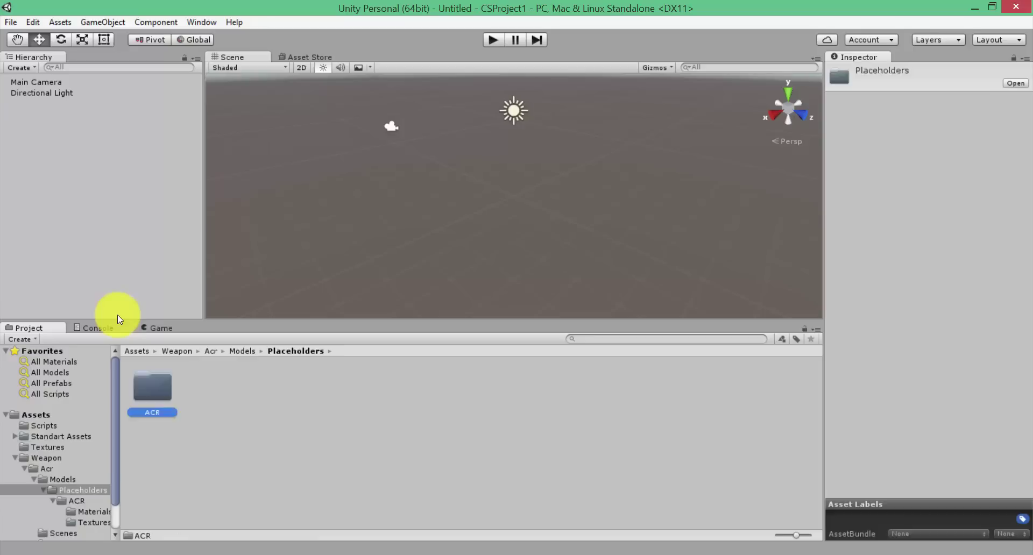
pyautogui.doubleClick(153, 395)
pyautogui.click(563, 390)
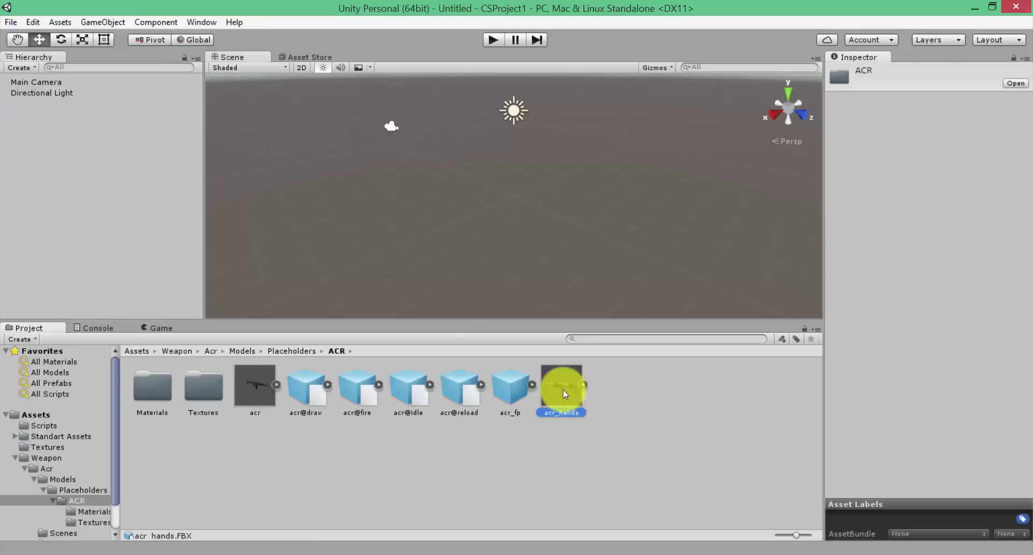
# Drop acr_fp into the scene and orbit to inspect the weapon and hands
pyautogui.moveTo(507, 391); pyautogui.dragTo(486, 251)
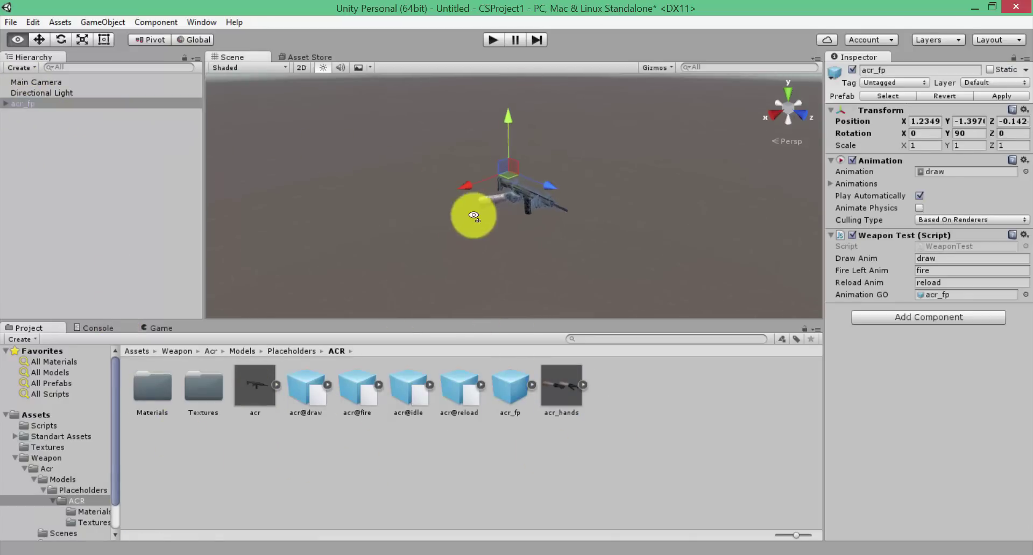
pyautogui.moveTo(473, 214)
pyautogui.keyDown('alt'); pyautogui.mouseDown()
pyautogui.moveTo(615, 199)
pyautogui.moveTo(475, 272)
pyautogui.moveTo(537, 236)
pyautogui.moveTo(362, 233)
pyautogui.mouseUp(); pyautogui.keyUp('alt')
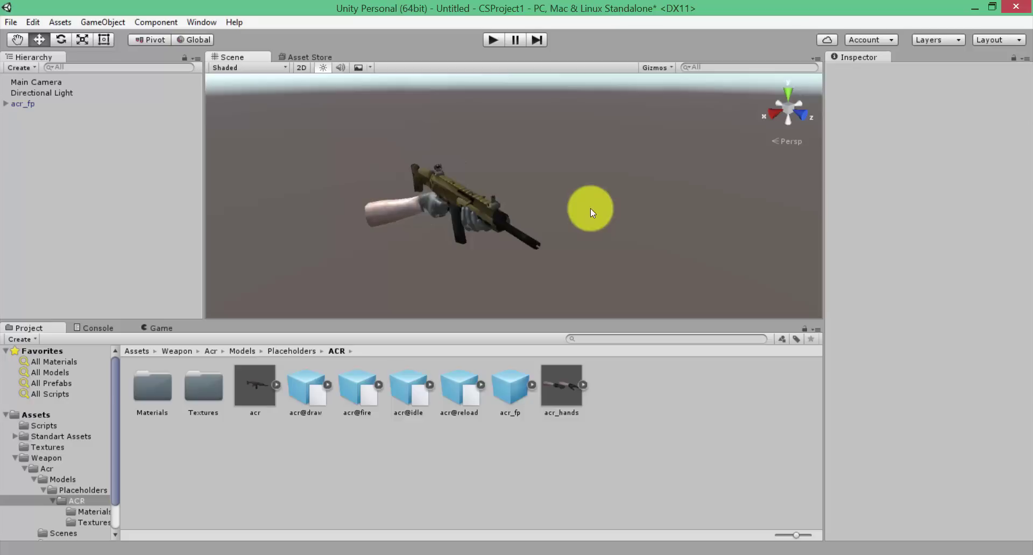
pyautogui.click(37, 104)
pyautogui.click(47, 137)
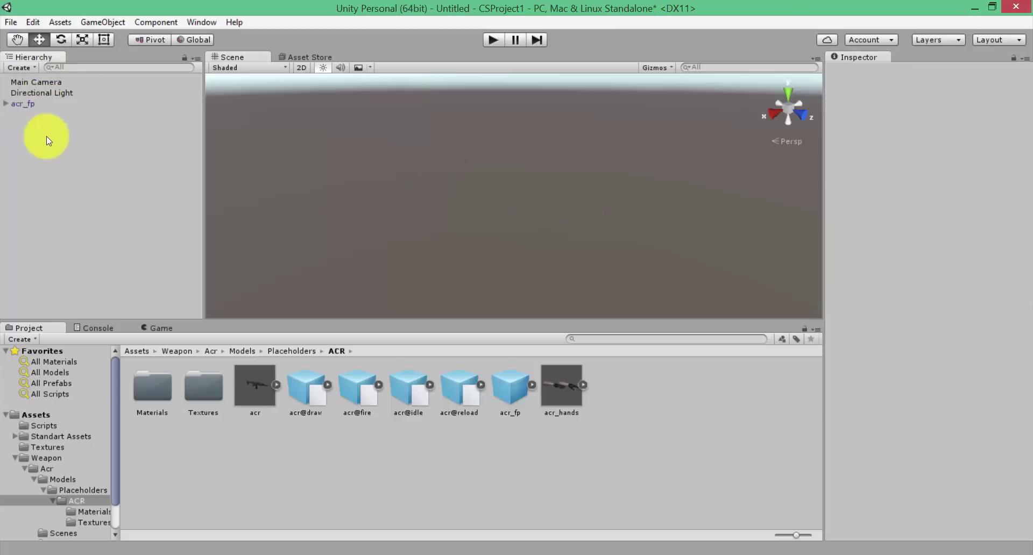
# Trial-place FPSController from Standart Assets > FirstPersonCharacter > Prefabs, then remove it again
pyautogui.click(15, 458)
pyautogui.click(14, 437)
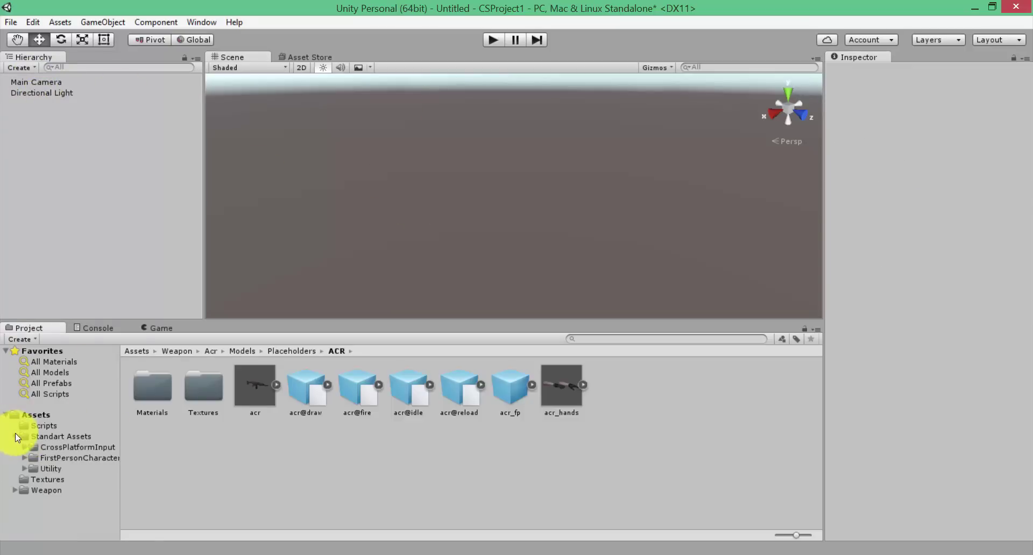
pyautogui.click(63, 458)
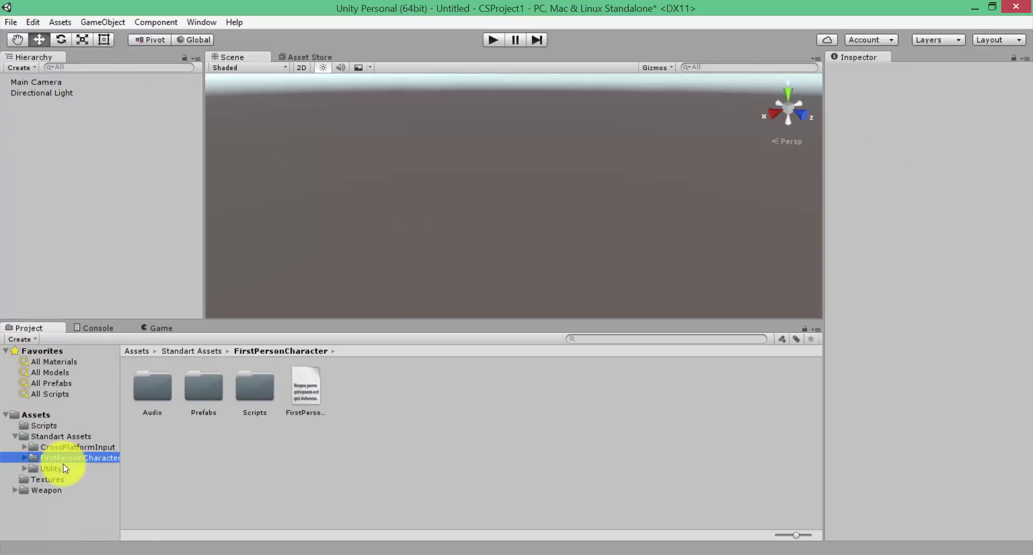
pyautogui.doubleClick(218, 385)
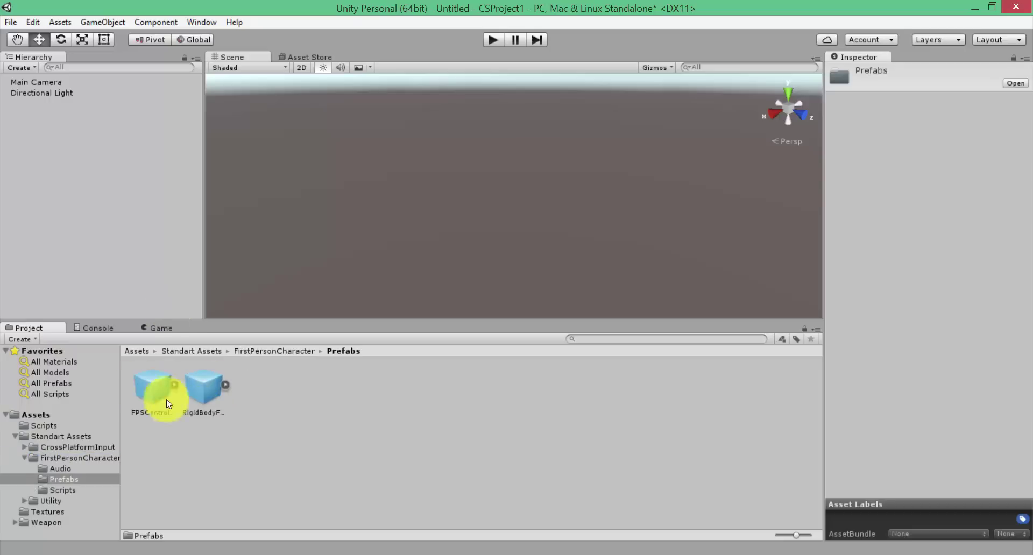
pyautogui.moveTo(154, 388); pyautogui.dragTo(445, 218)
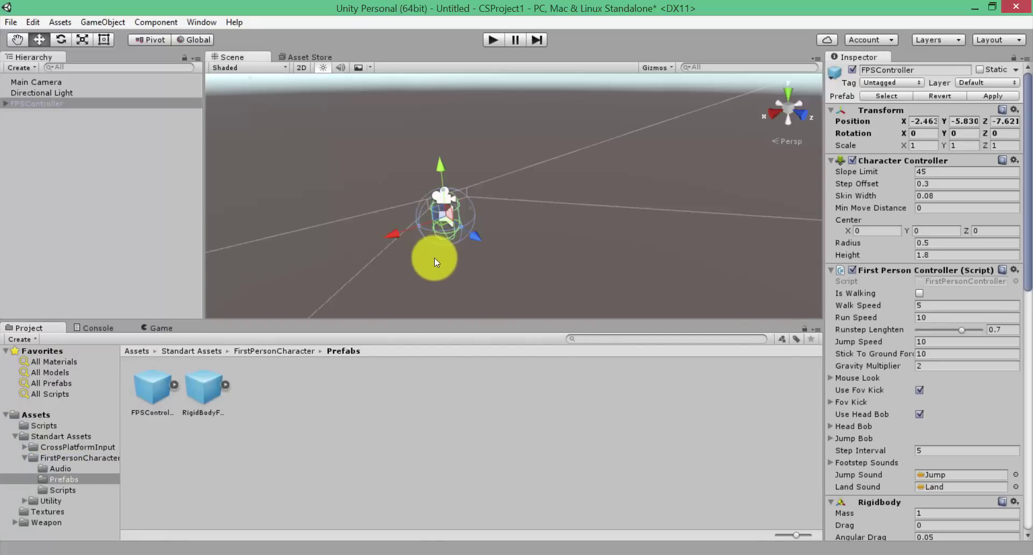
pyautogui.press('Escape')
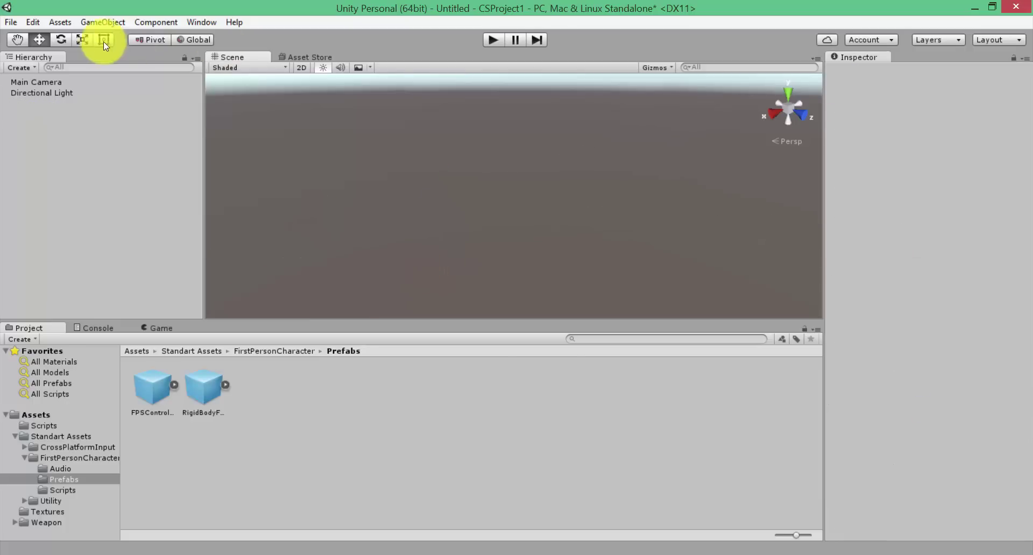
# Create a 3D Plane and set its position to 0, 0, 0
pyautogui.click(102, 22)
pyautogui.moveTo(103, 69)
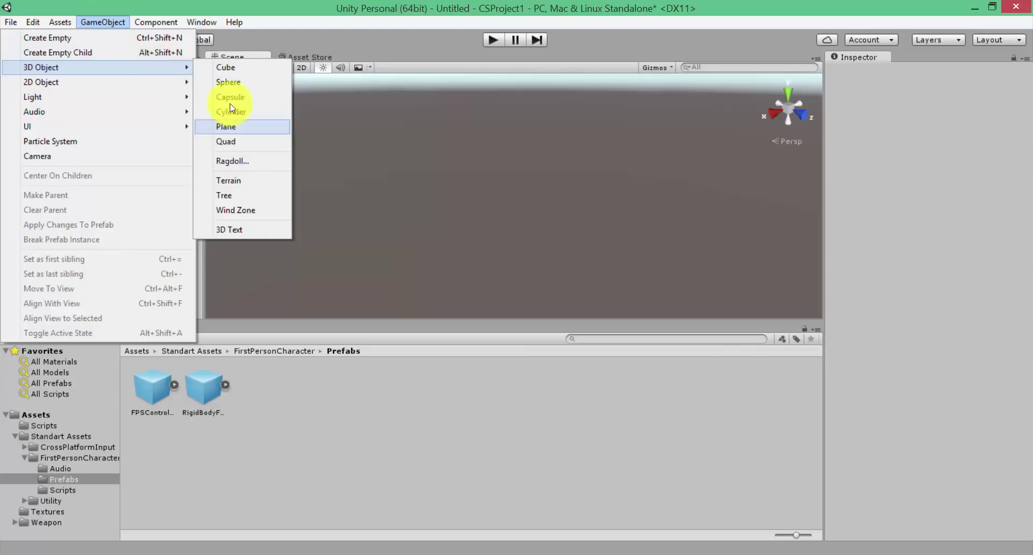
pyautogui.click(229, 127)
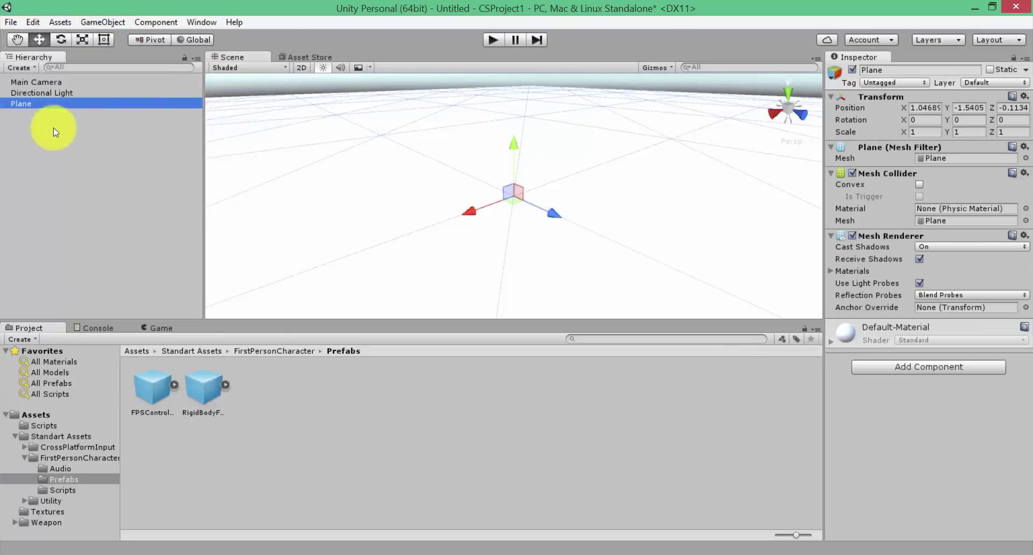
pyautogui.moveTo(904, 108); pyautogui.dragTo(937, 107)
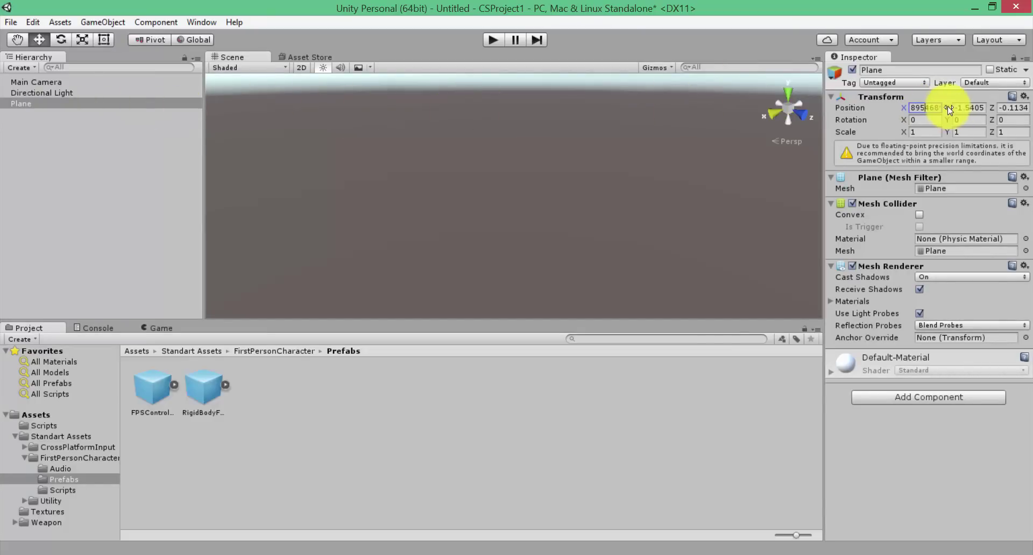
pyautogui.click(937, 107)
pyautogui.write('0')
pyautogui.click(969, 107)
pyautogui.write('0')
pyautogui.click(1010, 108)
pyautogui.write('0')
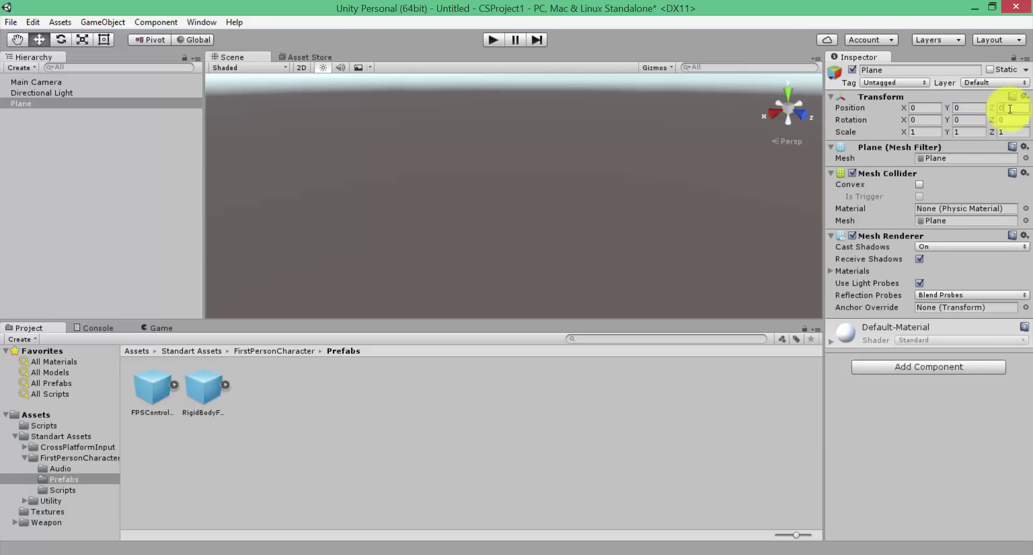
# Frame the plane and set its scale to 5 on X, Y and Z
pyautogui.doubleClick(54, 103)
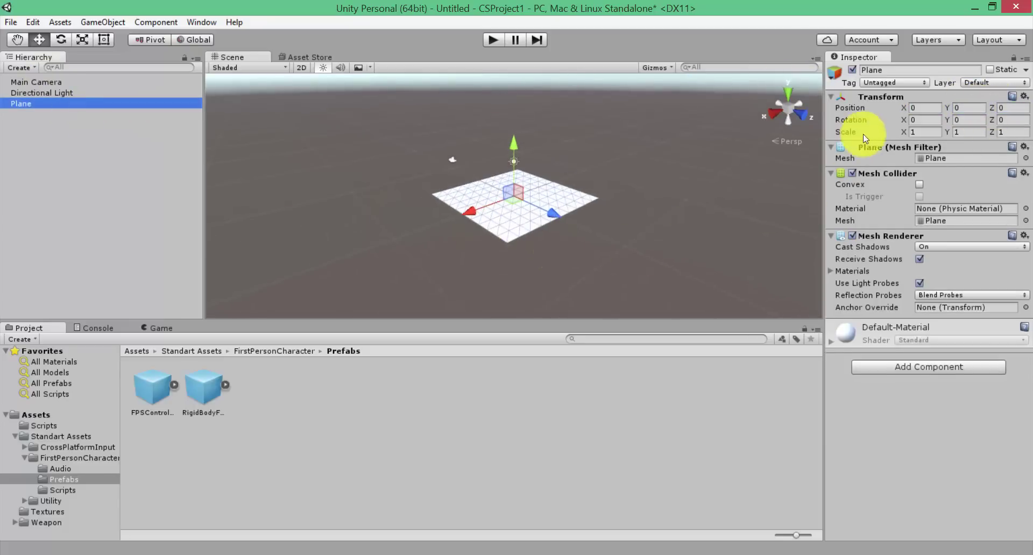
pyautogui.click(922, 132)
pyautogui.write('5')
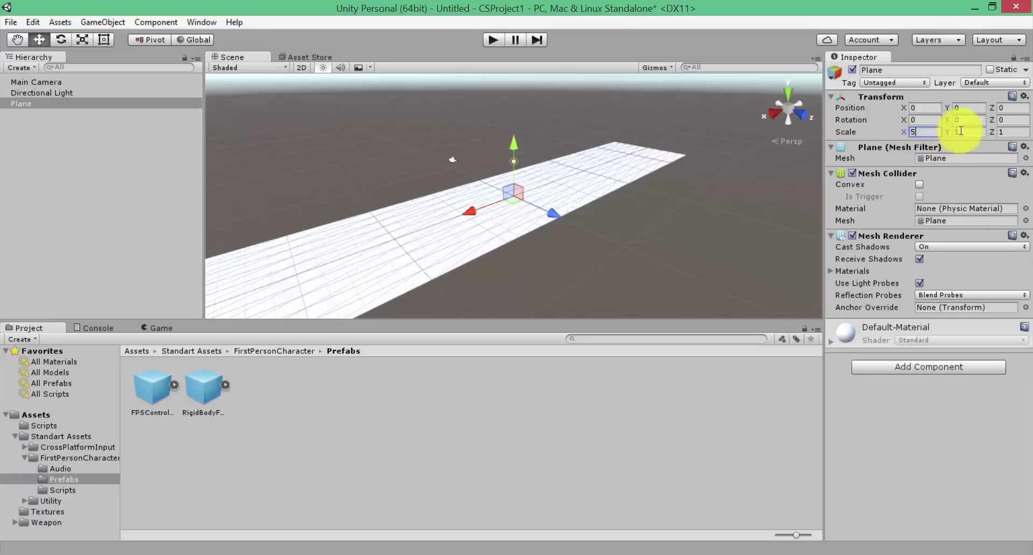
pyautogui.click(961, 131)
pyautogui.write('5')
pyautogui.click(1008, 132)
pyautogui.write('5')
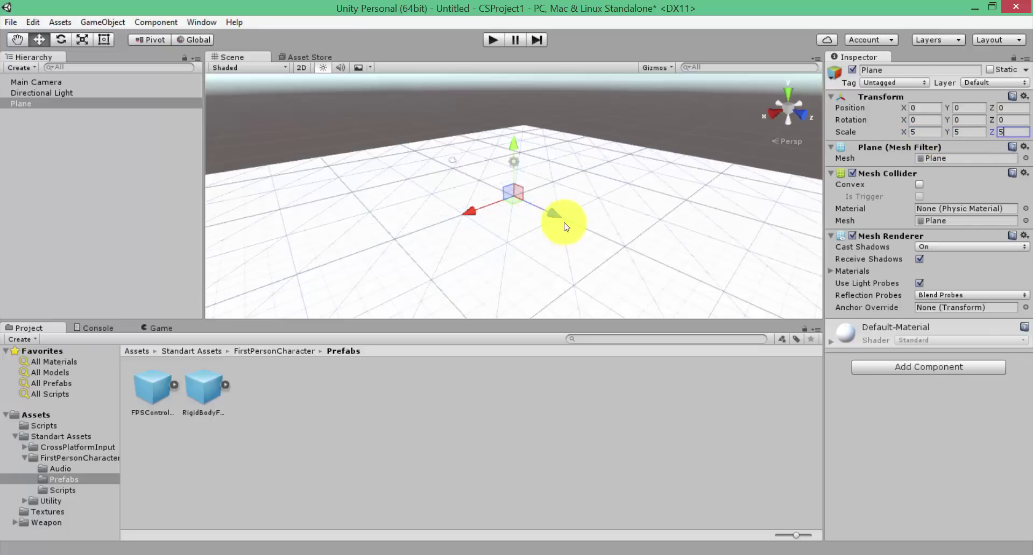
pyautogui.click(228, 129)
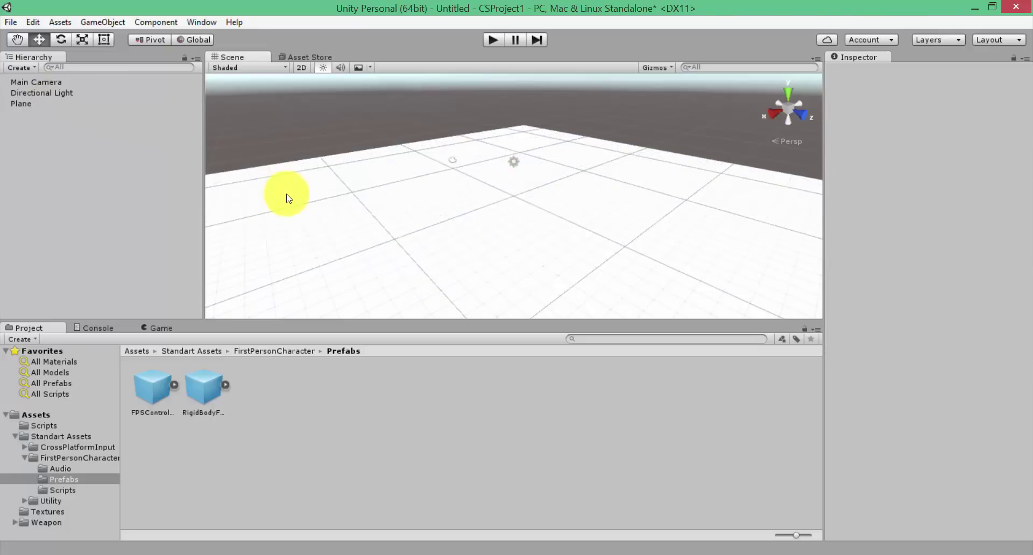
pyautogui.hotkey('ctrl', 's')
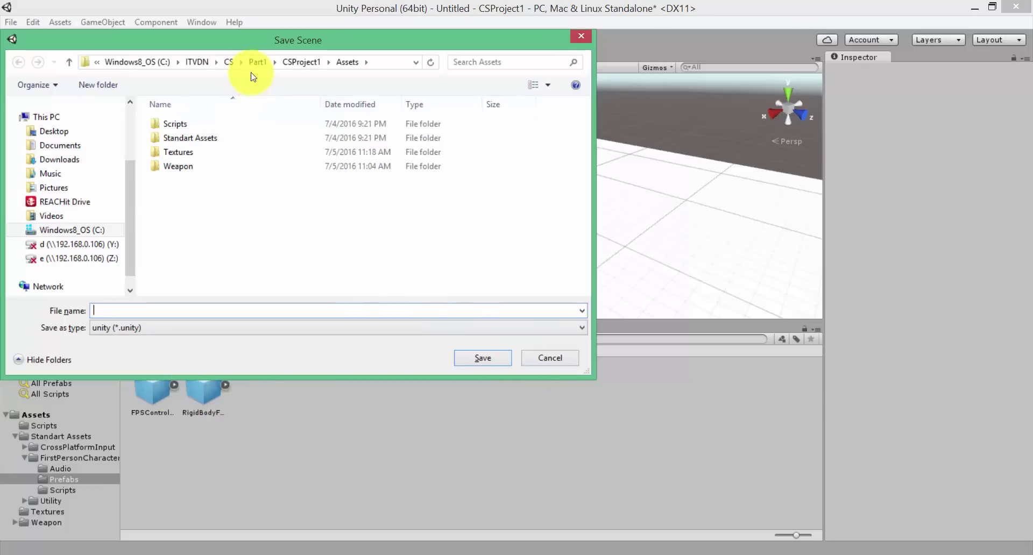
# Create a Scenes folder in the save dialog and save the scene there as Main
pyautogui.click(94, 85)
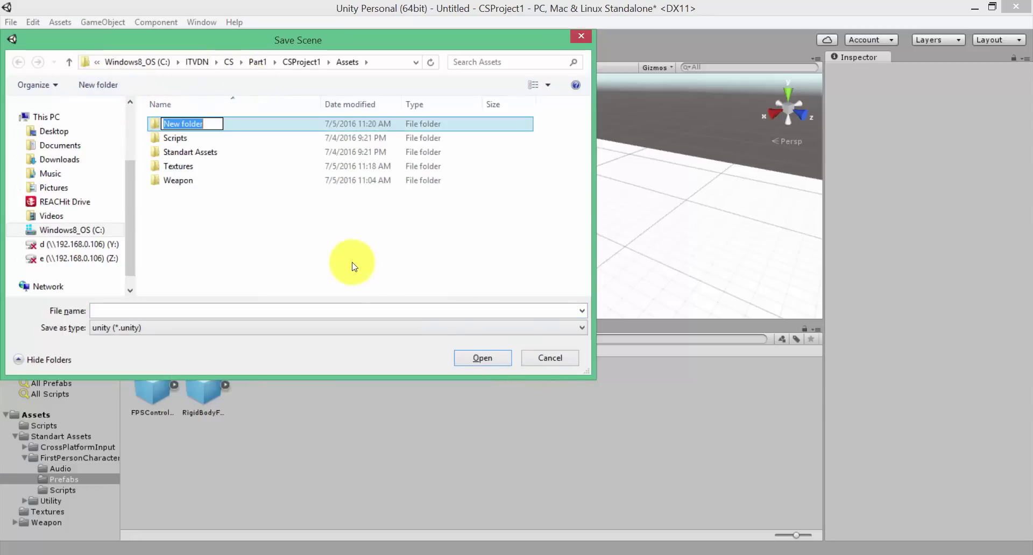
pyautogui.write('Scene')
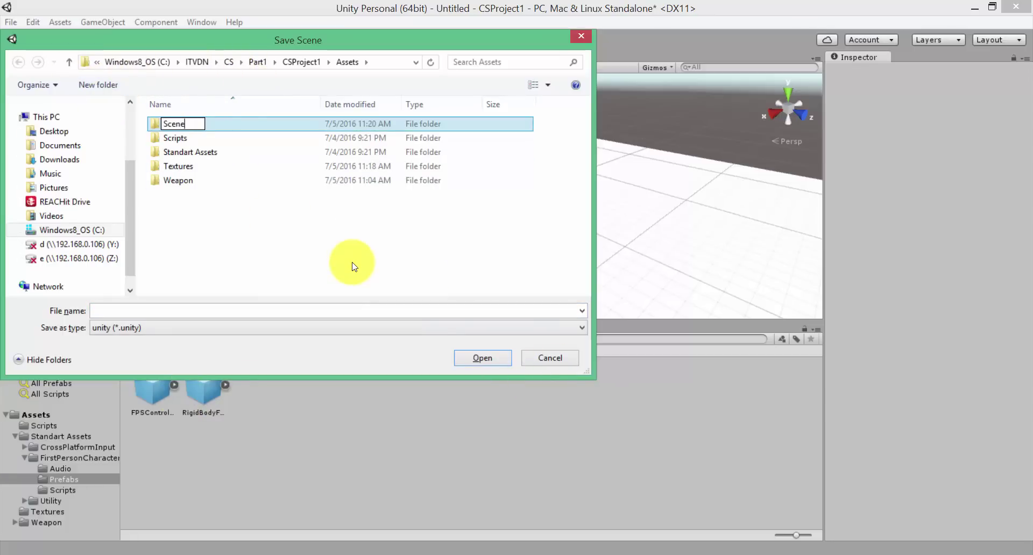
pyautogui.write('s')
pyautogui.press('Return')
pyautogui.press('Return')
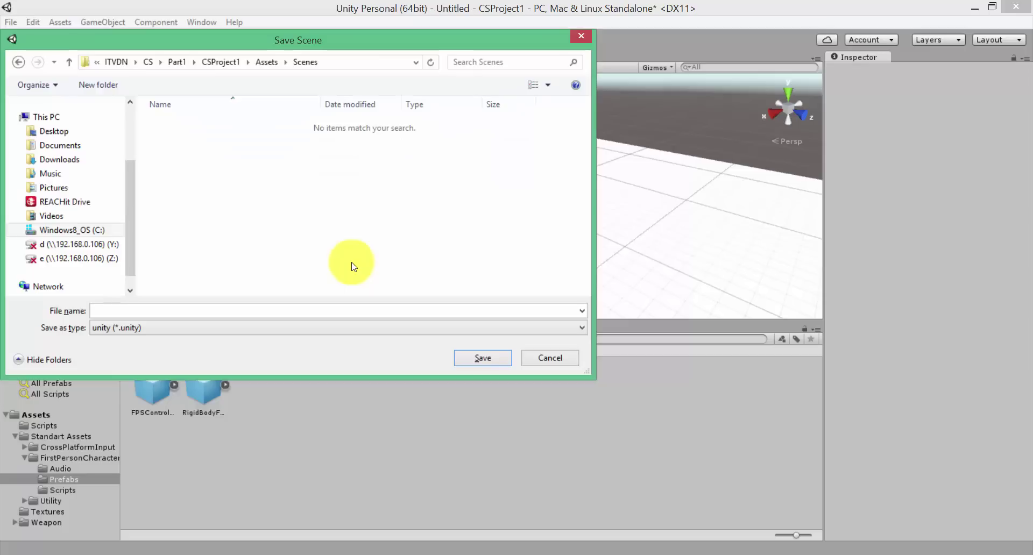
pyautogui.click(291, 310)
pyautogui.write('ьфшт')
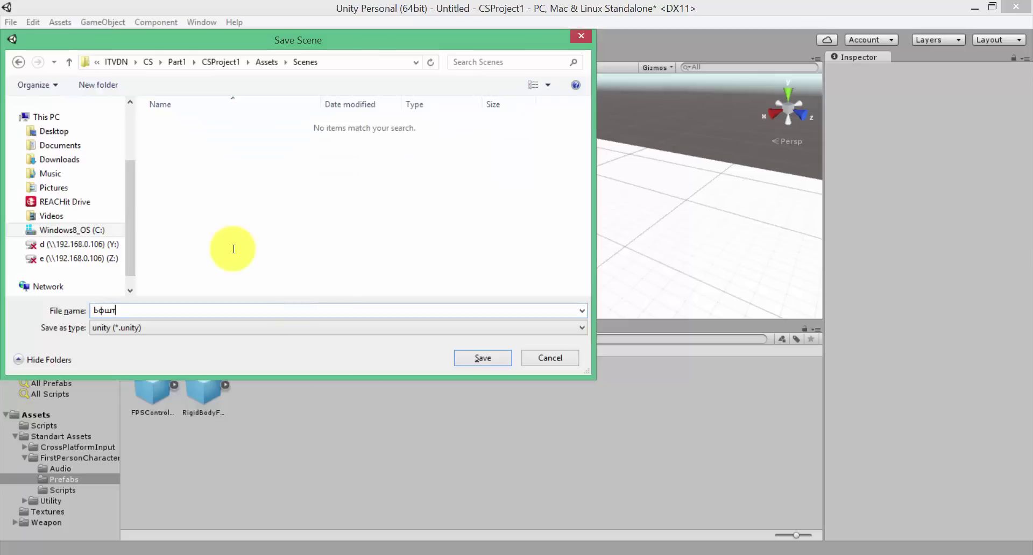
pyautogui.press('BackSpace')
pyautogui.press('BackSpace')
pyautogui.press('BackSpace')
pyautogui.write('M')
pyautogui.write('ain')
pyautogui.press('Return')
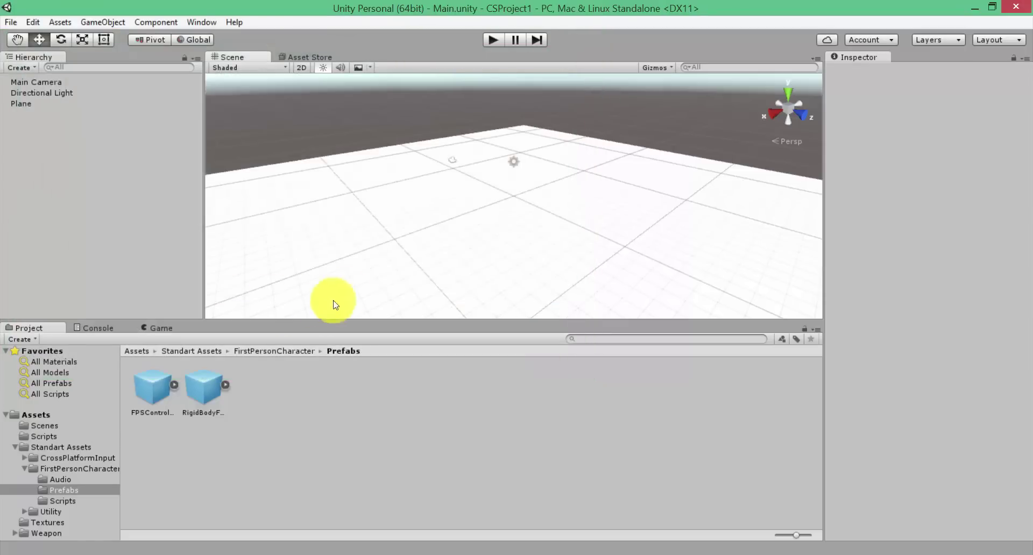
# Create a new folder named Materials in the top-level Assets folder
pyautogui.click(15, 447)
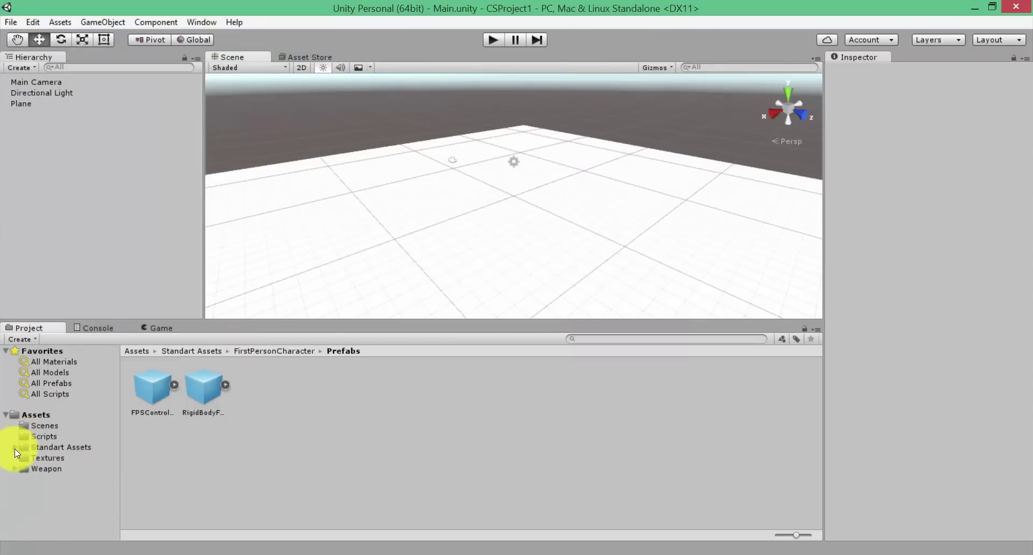
pyautogui.click(17, 414)
pyautogui.rightClick(237, 431)
pyautogui.moveTo(341, 157)
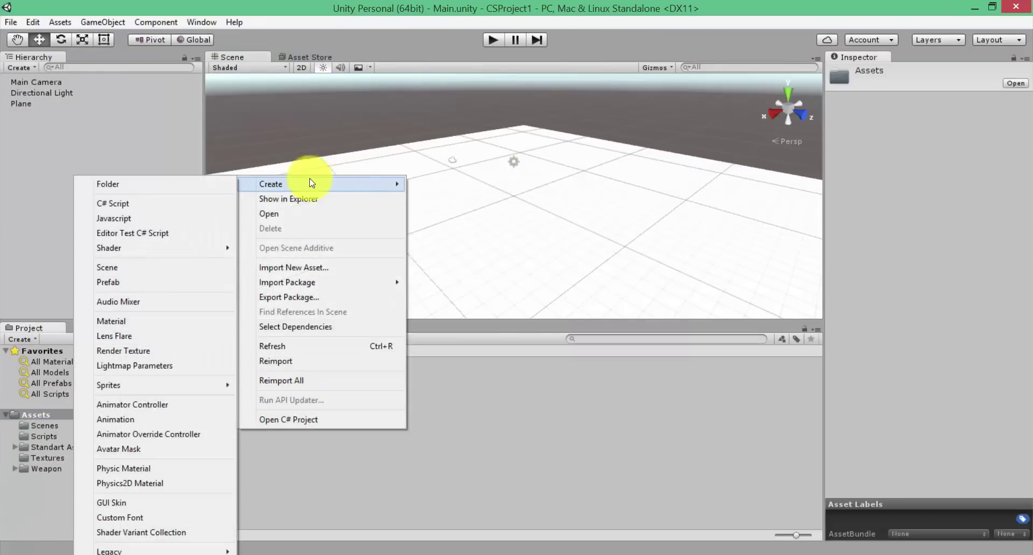
pyautogui.click(102, 183)
pyautogui.write('ьф')
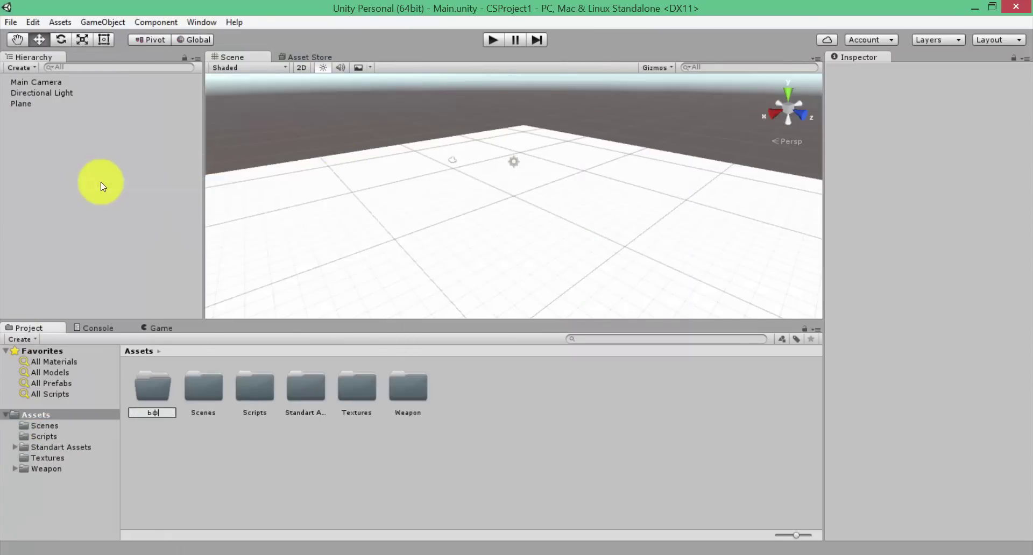
pyautogui.write('еукшфды')
pyautogui.press('BackSpace')
pyautogui.press('BackSpace')
pyautogui.press('BackSpace')
pyautogui.press('BackSpace')
pyautogui.press('BackSpace')
pyautogui.press('BackSpace')
pyautogui.press('BackSpace')
pyautogui.press('BackSpace')
pyautogui.write('Materia')
pyautogui.write('ls')
pyautogui.press('Return')
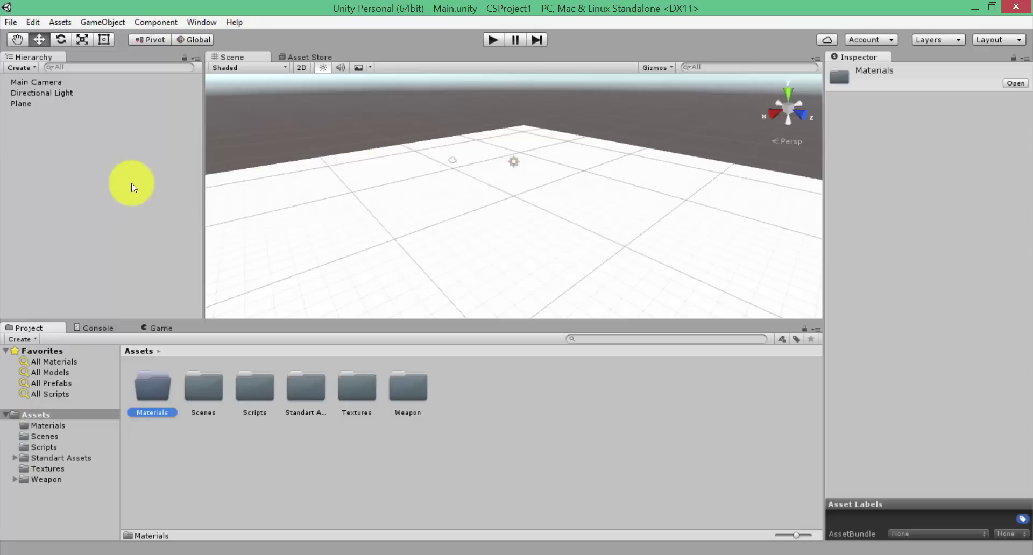
# Open Materials, glance at Scenes and Scripts, then return to Materials
pyautogui.doubleClick(153, 386)
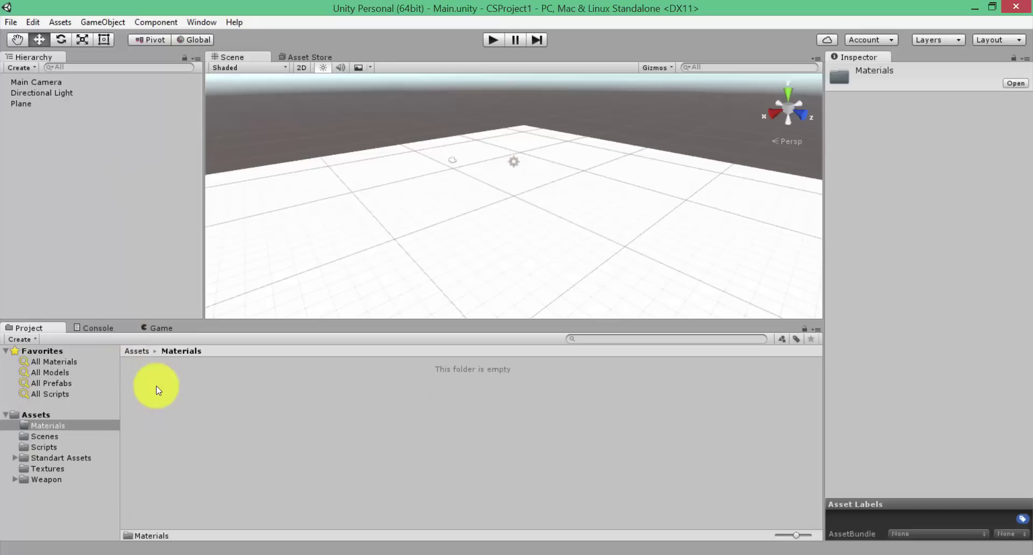
pyautogui.click(44, 436)
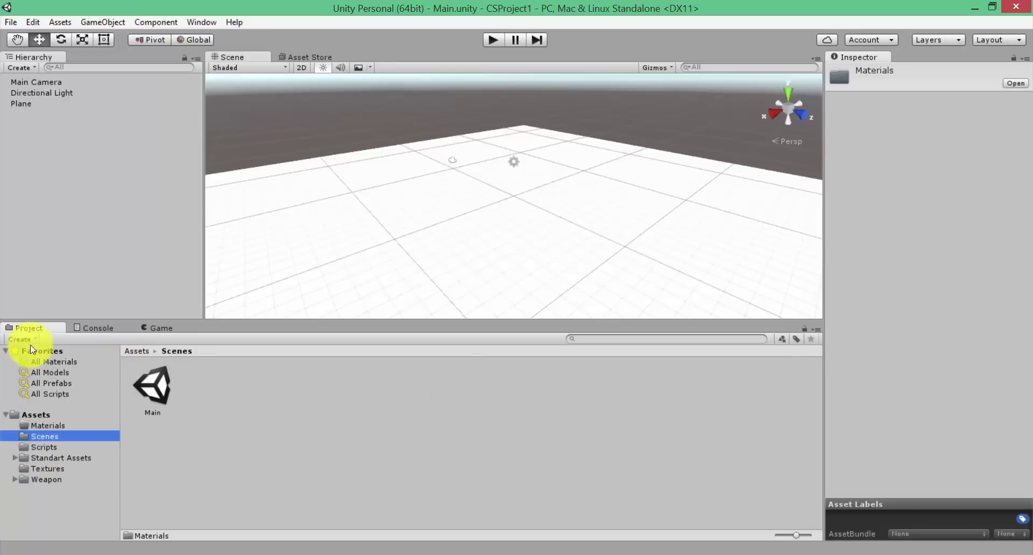
pyautogui.click(43, 447)
pyautogui.click(43, 426)
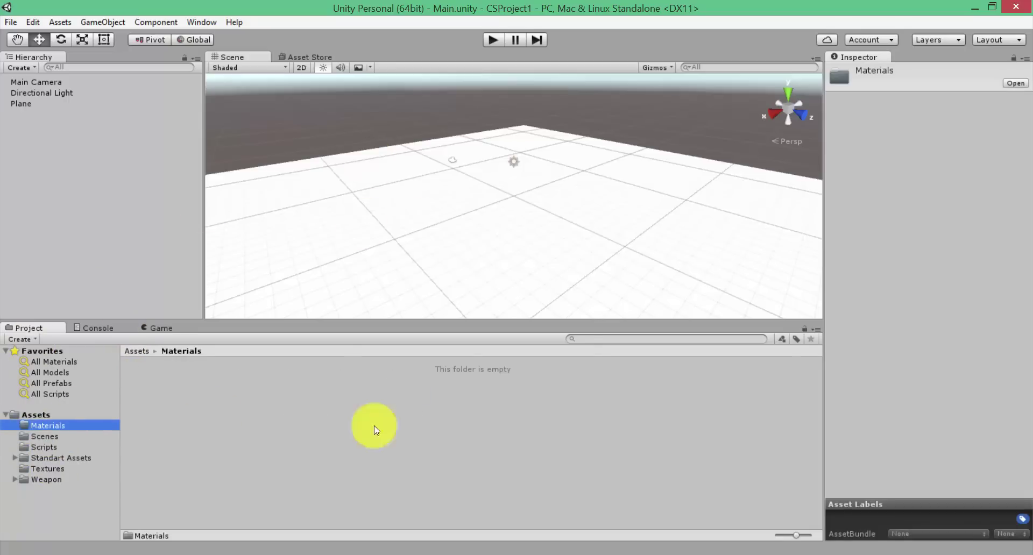
# Create a material named Ground in Materials and drag it onto the plane
pyautogui.rightClick(424, 414)
pyautogui.moveTo(517, 170)
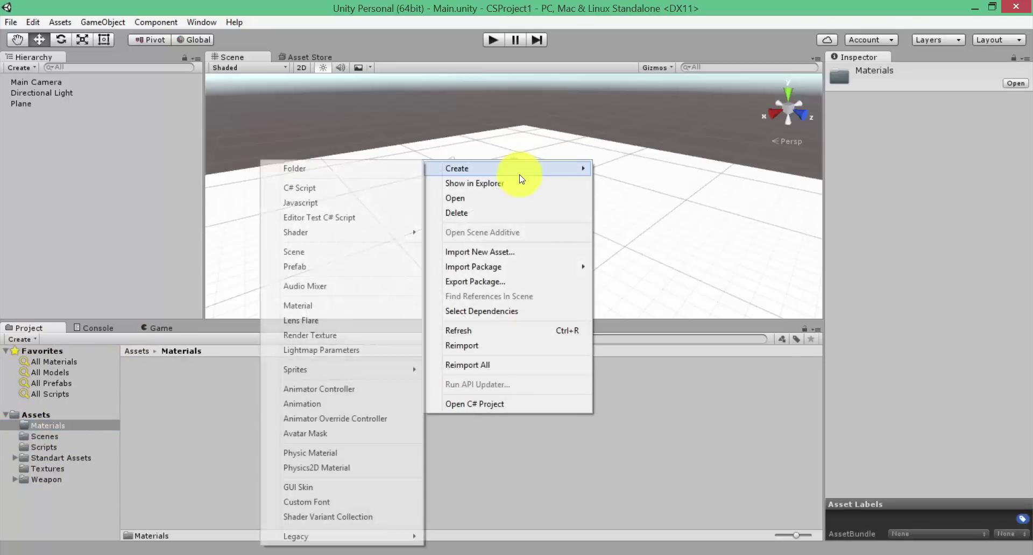
pyautogui.click(337, 307)
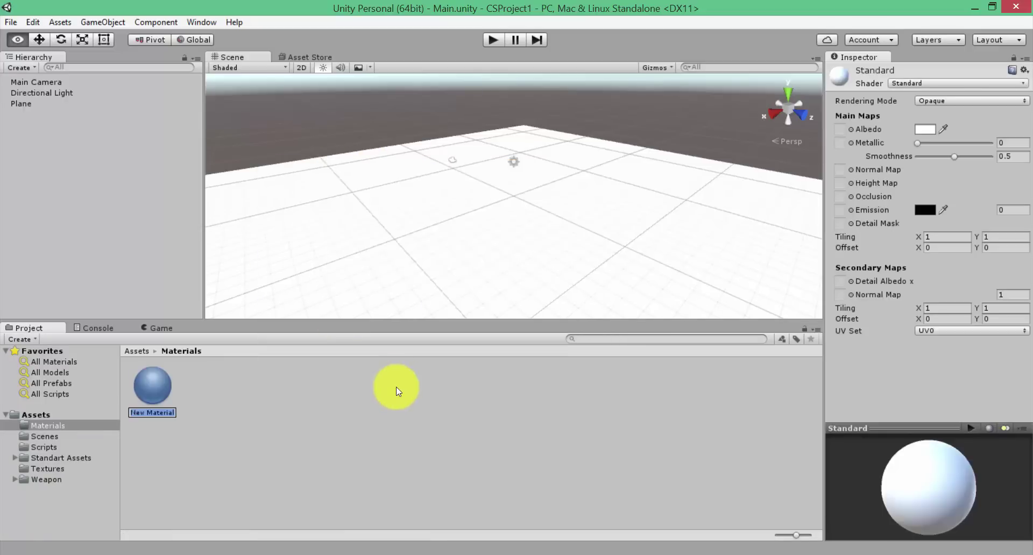
pyautogui.write('Gro')
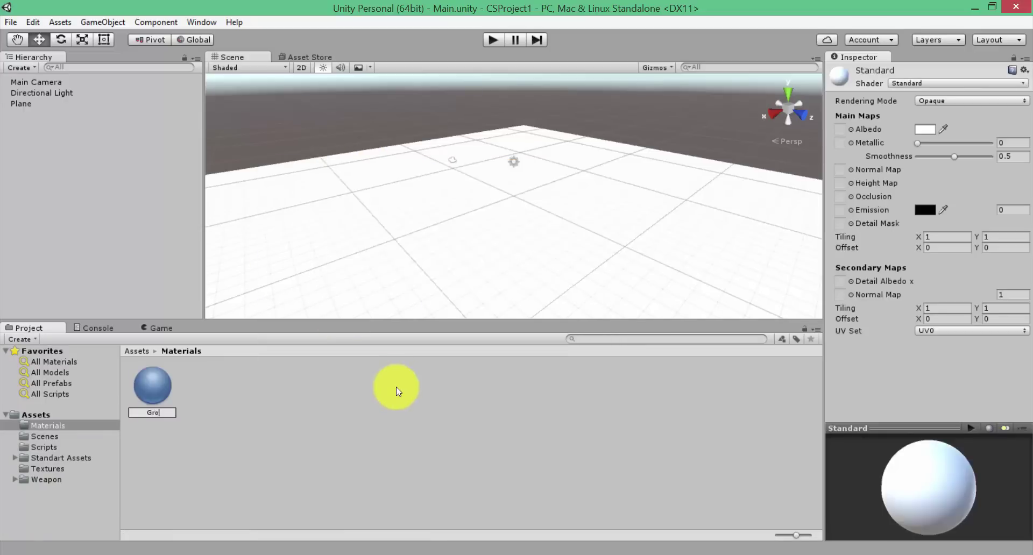
pyautogui.write('ung')
pyautogui.press('BackSpace')
pyautogui.write('d')
pyautogui.press('Return')
pyautogui.moveTo(152, 386); pyautogui.dragTo(389, 247)
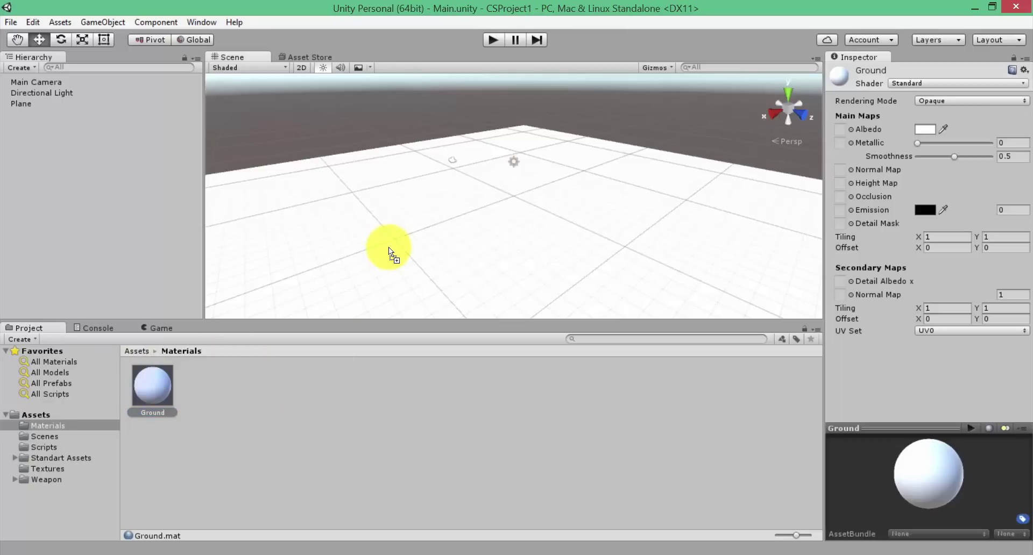
# Assign tile_floor_simulation_A_dff as the Ground material's albedo texture
pyautogui.click(851, 130)
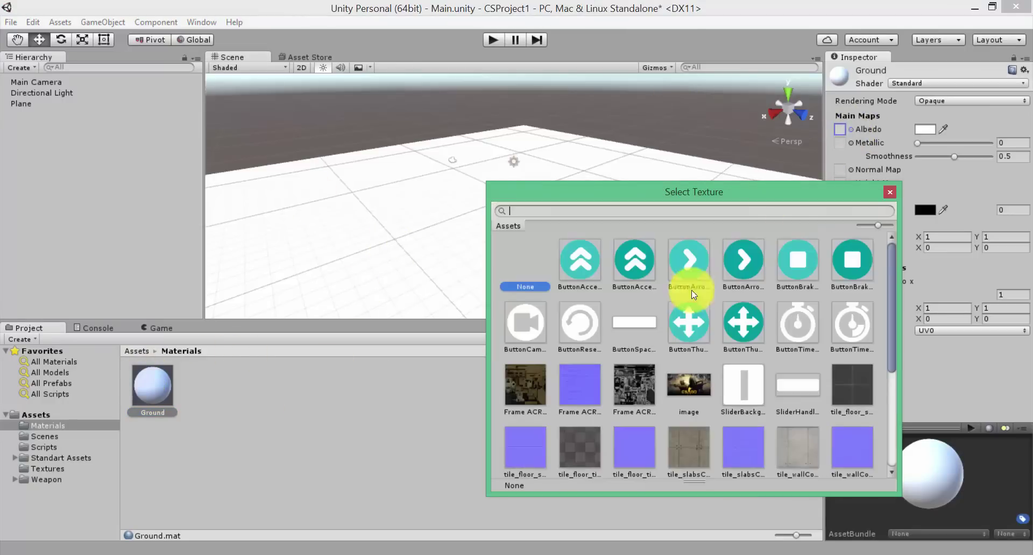
pyautogui.scroll(-2, 896, 349)
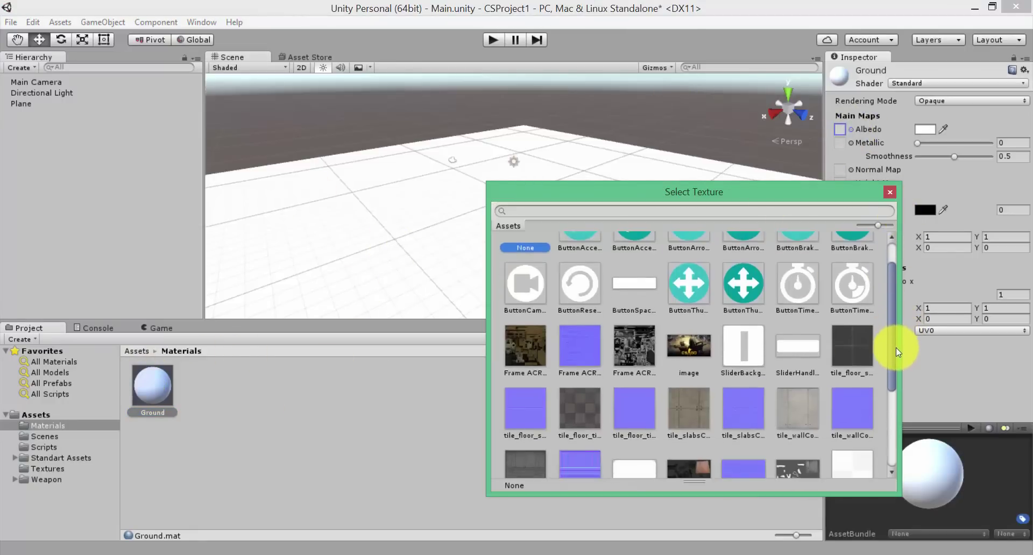
pyautogui.doubleClick(853, 349)
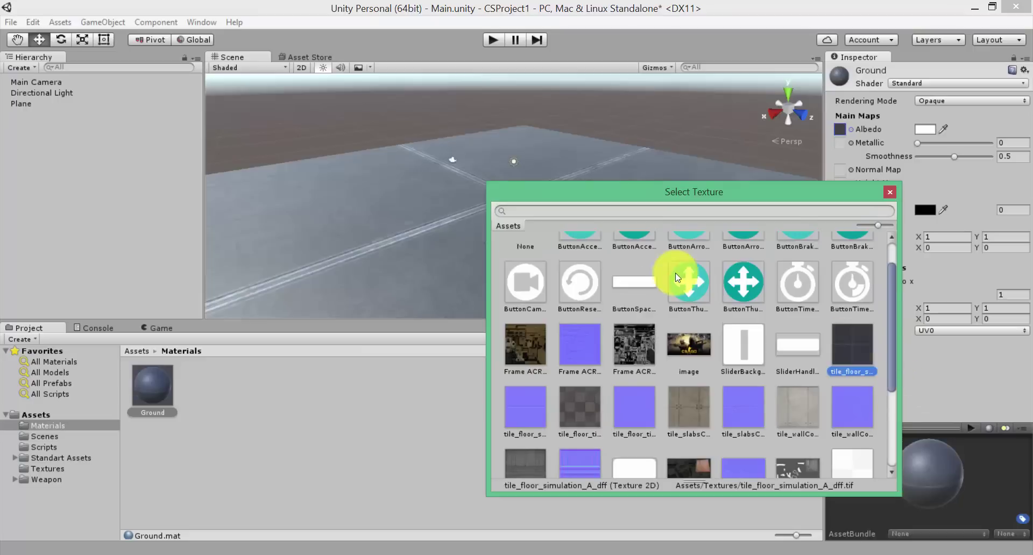
pyautogui.keyDown('alt'); pyautogui.moveTo(620, 103); pyautogui.dragTo(626, 188); pyautogui.keyUp('alt')
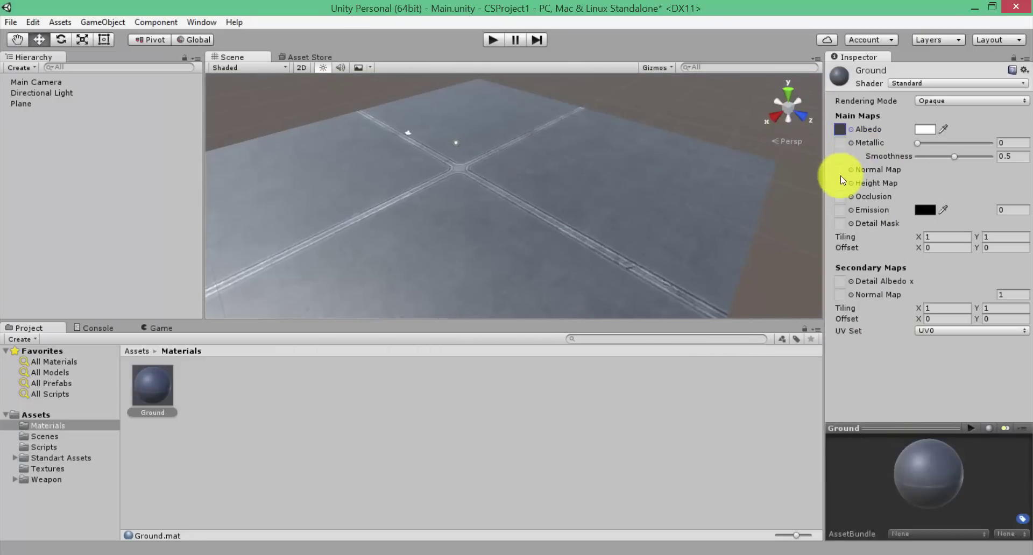
# Assign the matching tile floor normal texture as the Ground material's normal map
pyautogui.click(850, 170)
pyautogui.scroll(-1, 673, 371)
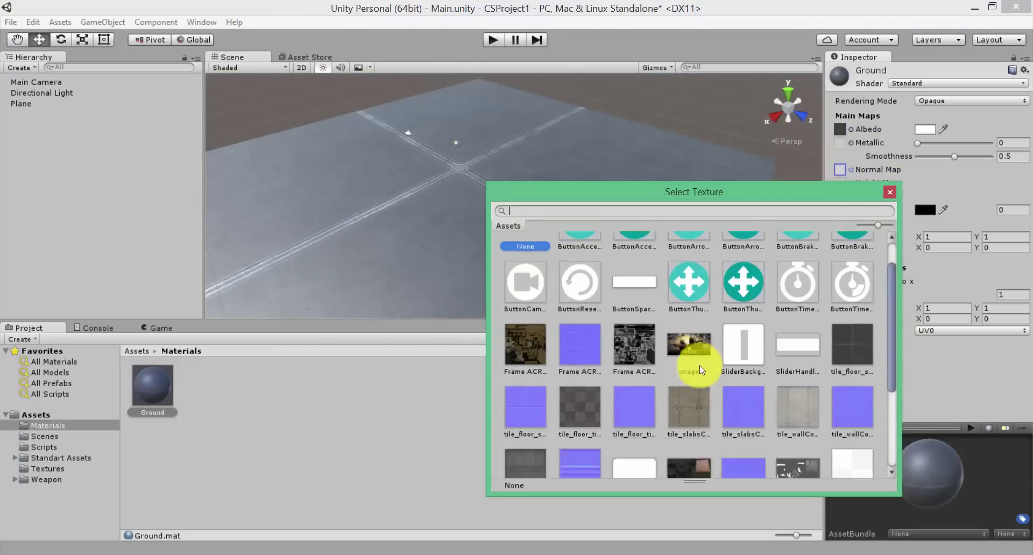
pyautogui.scroll(-1, 696, 365)
pyautogui.doubleClick(537, 359)
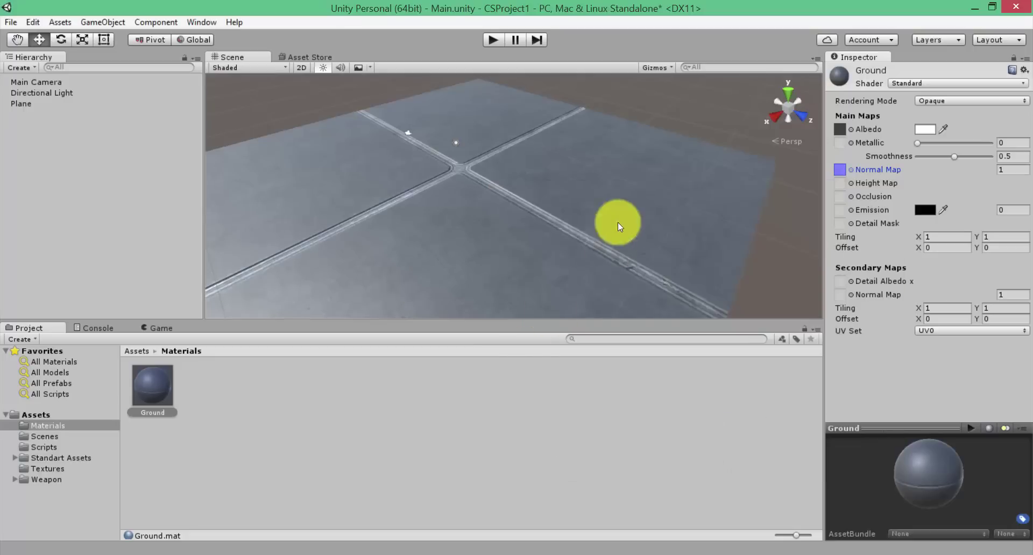
pyautogui.moveTo(618, 222)
pyautogui.keyDown('alt'); pyautogui.mouseDown()
pyautogui.moveTo(546, 143)
pyautogui.moveTo(515, 159)
pyautogui.moveTo(438, 139)
pyautogui.moveTo(544, 207)
pyautogui.moveTo(438, 166)
pyautogui.mouseUp(); pyautogui.keyUp('alt')
# Set the Ground material's Secondary Maps tiling to 5 by 5
pyautogui.click(472, 171)
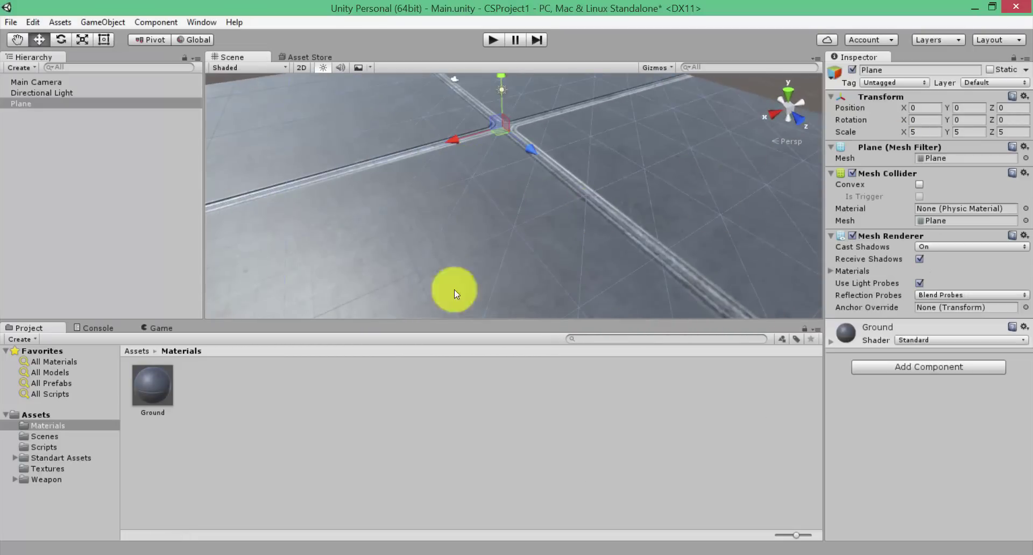
pyautogui.click(154, 391)
pyautogui.click(935, 308)
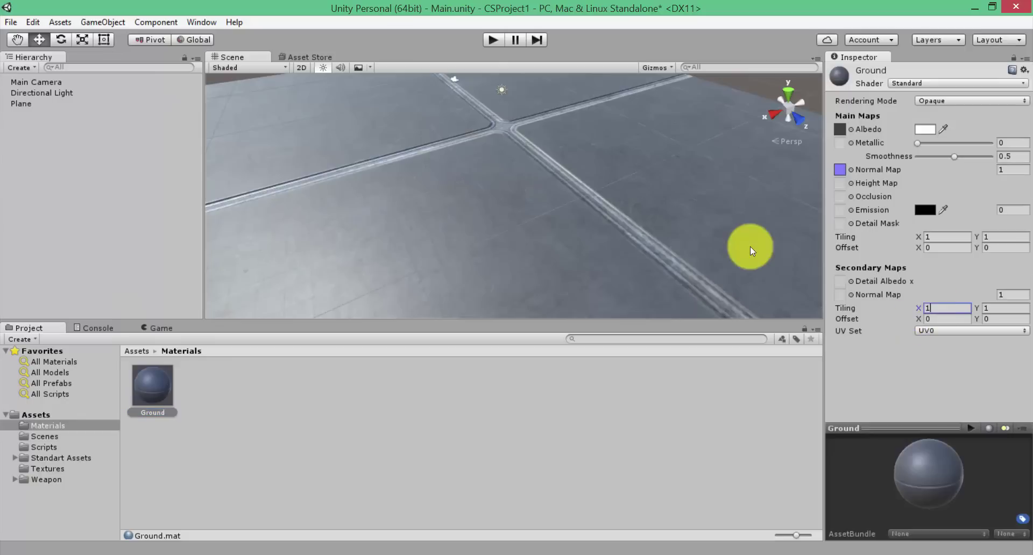
pyautogui.click(991, 307)
pyautogui.write('5')
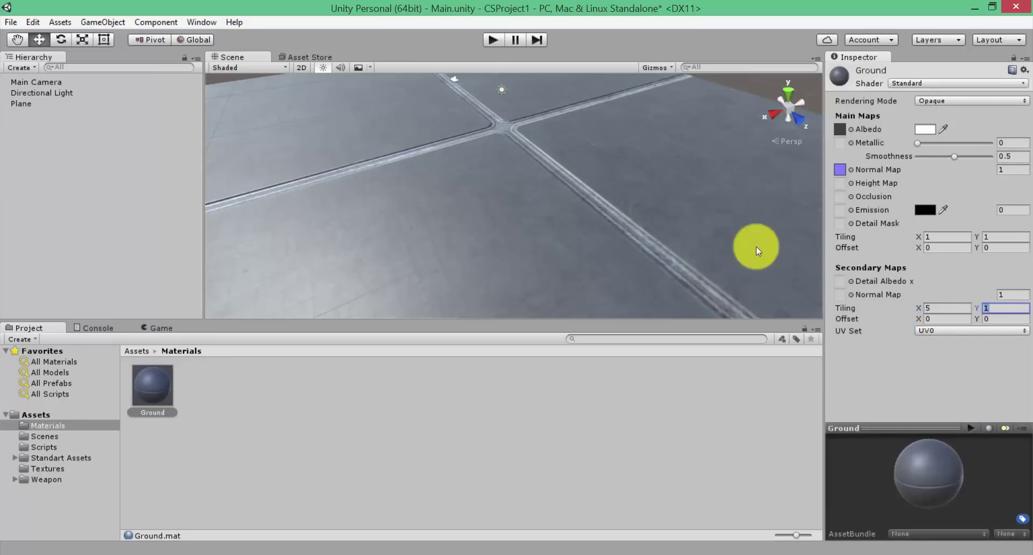
pyautogui.scroll(-2, 470, 237)
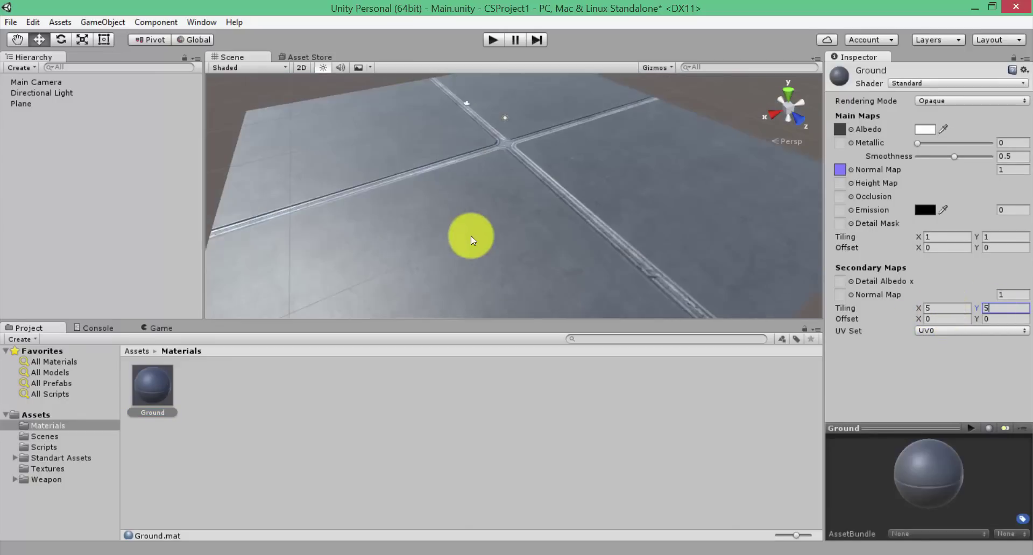
pyautogui.scroll(-3, 470, 238)
# Set the Main Maps tiling X and Y to 5 on the plane's Ground material
pyautogui.click(412, 169)
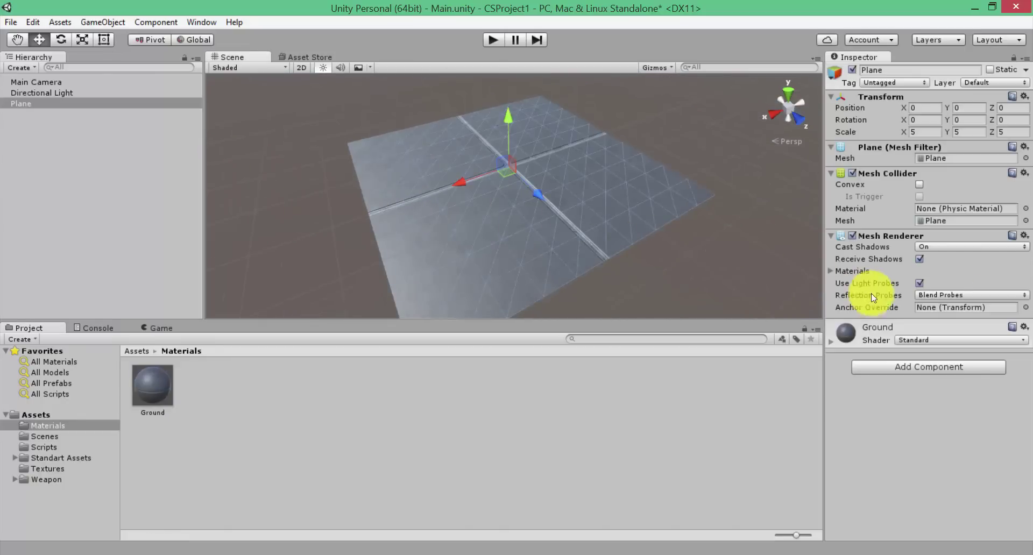
pyautogui.click(832, 337)
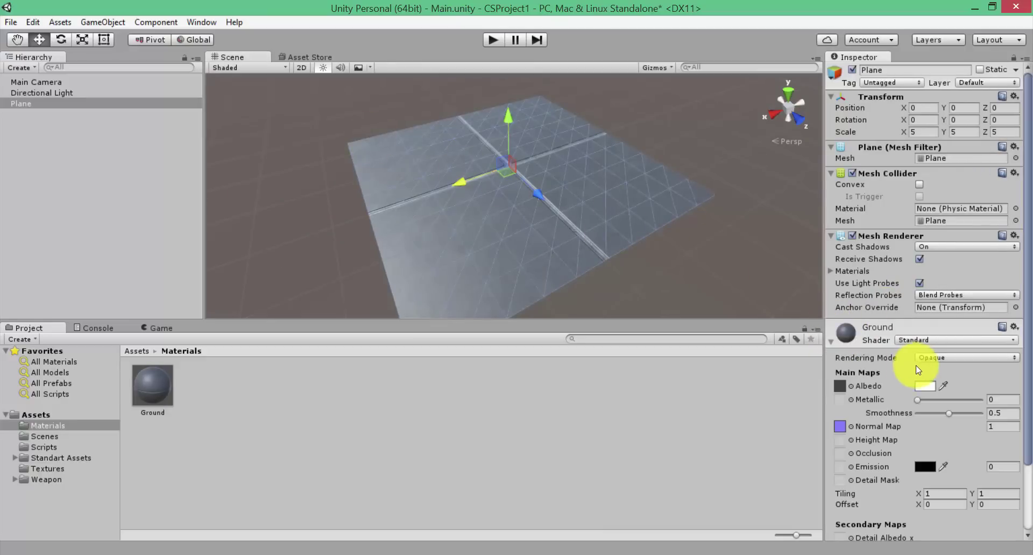
pyautogui.scroll(-3, 861, 383)
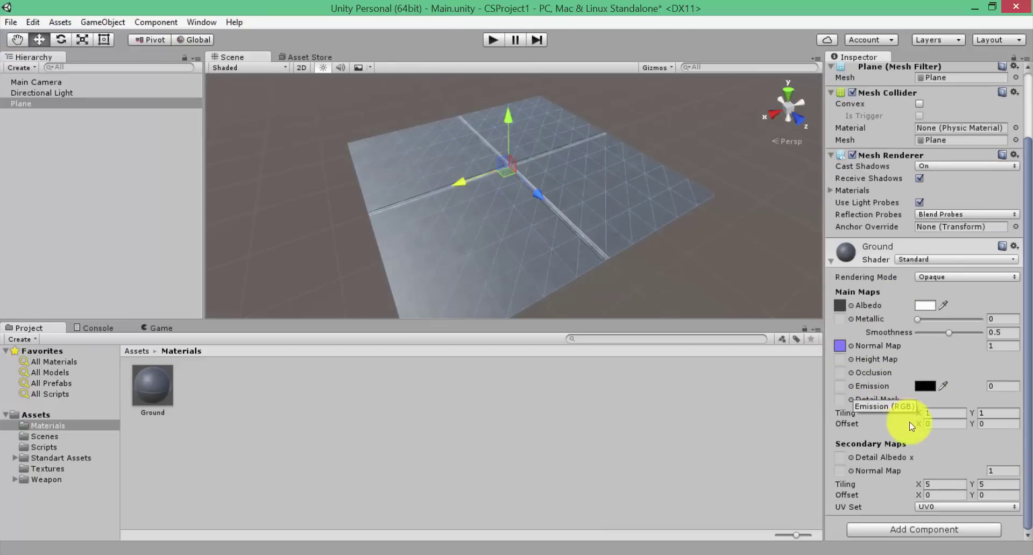
pyautogui.click(966, 414)
pyautogui.write('5')
pyautogui.click(986, 414)
pyautogui.write('5')
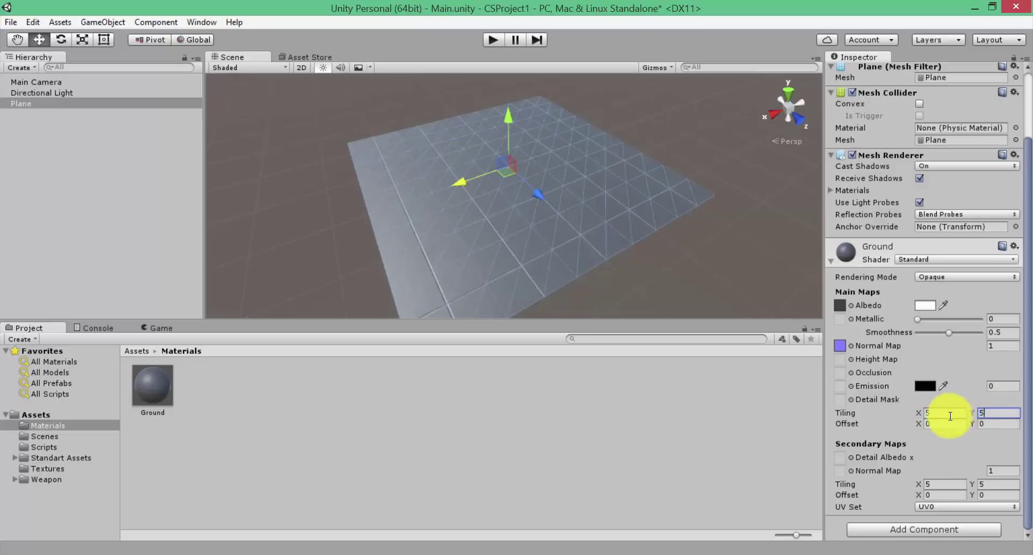
pyautogui.moveTo(710, 272); pyautogui.dragTo(535, 218, button='right')
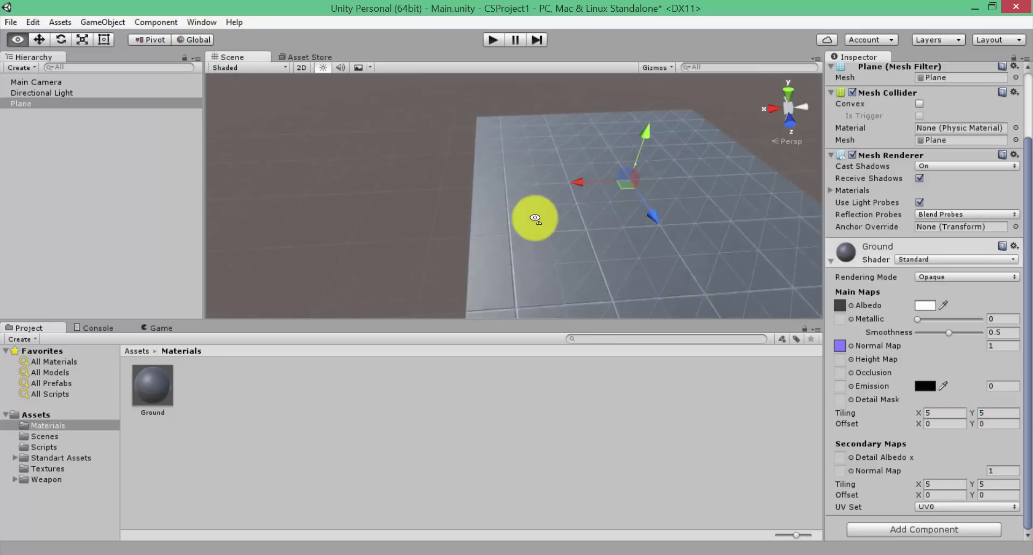
pyautogui.click(502, 173)
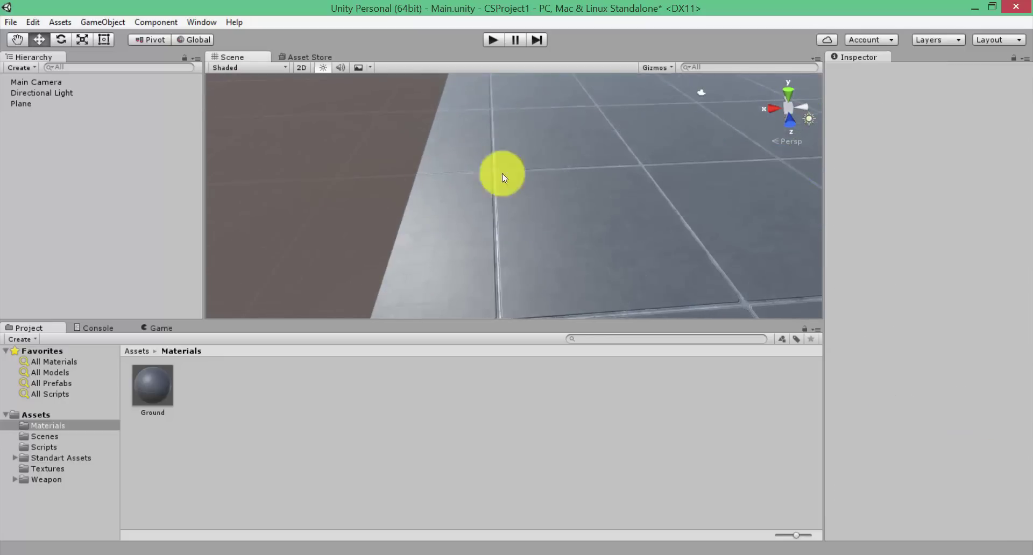
pyautogui.moveTo(502, 173); pyautogui.dragTo(548, 228, button='right')
pyautogui.scroll(-8, 619, 194)
pyautogui.scroll(2, 565, 212)
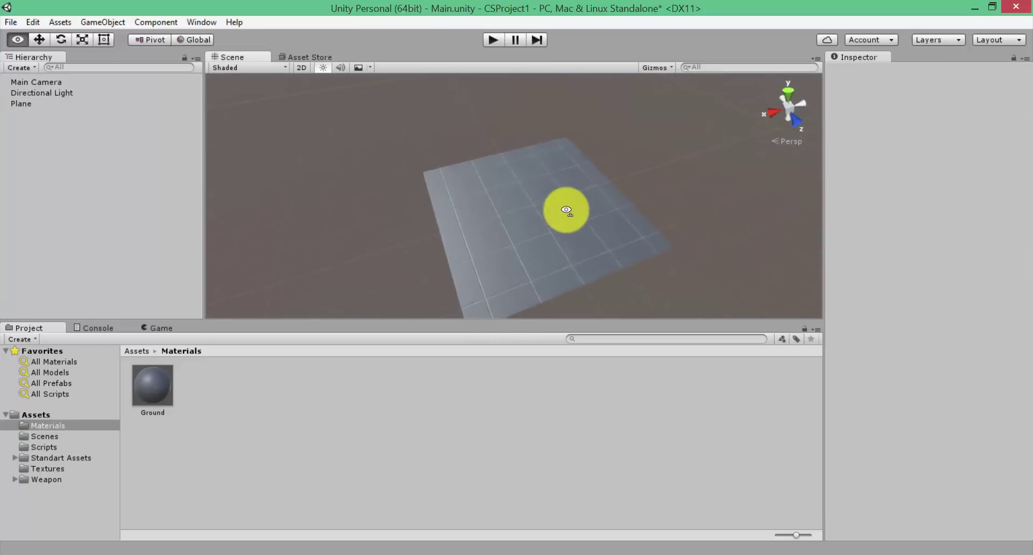
pyautogui.scroll(2, 565, 219)
pyautogui.scroll(3, 563, 216)
pyautogui.moveTo(563, 217); pyautogui.dragTo(546, 237, button='right')
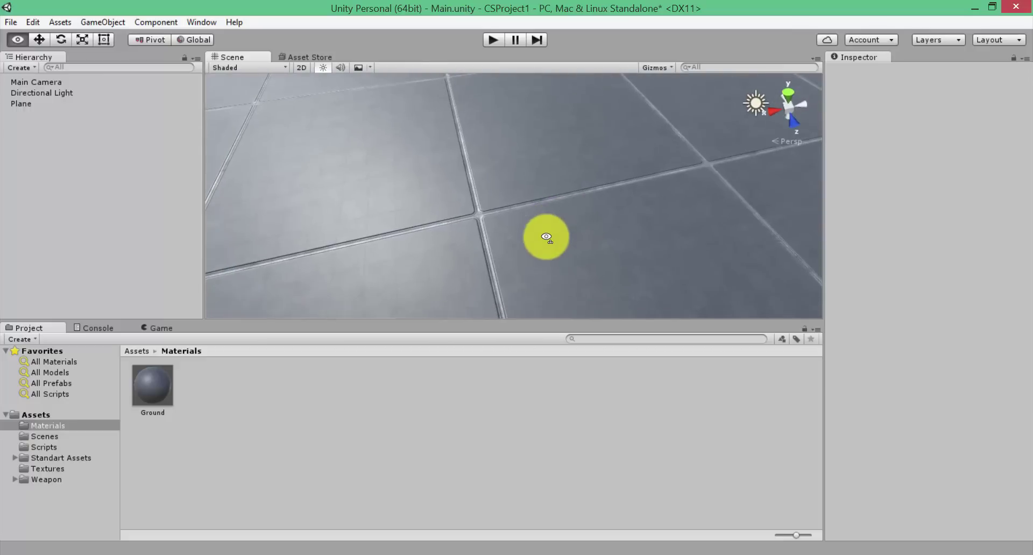
pyautogui.scroll(-5, 565, 180)
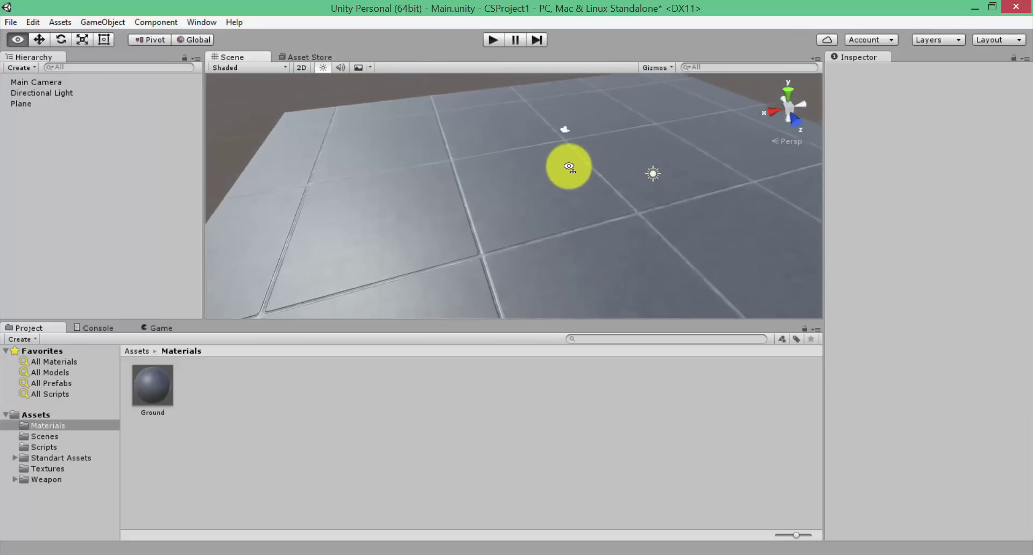
# Add a cube to the scene and raise it to Y 0.74 above the ground plane
pyautogui.click(81, 21)
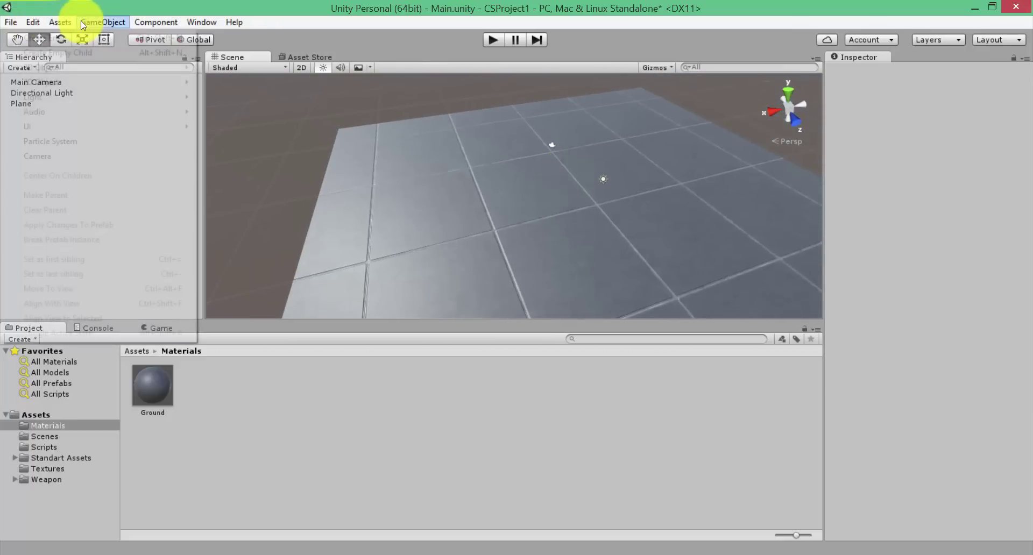
pyautogui.moveTo(110, 70)
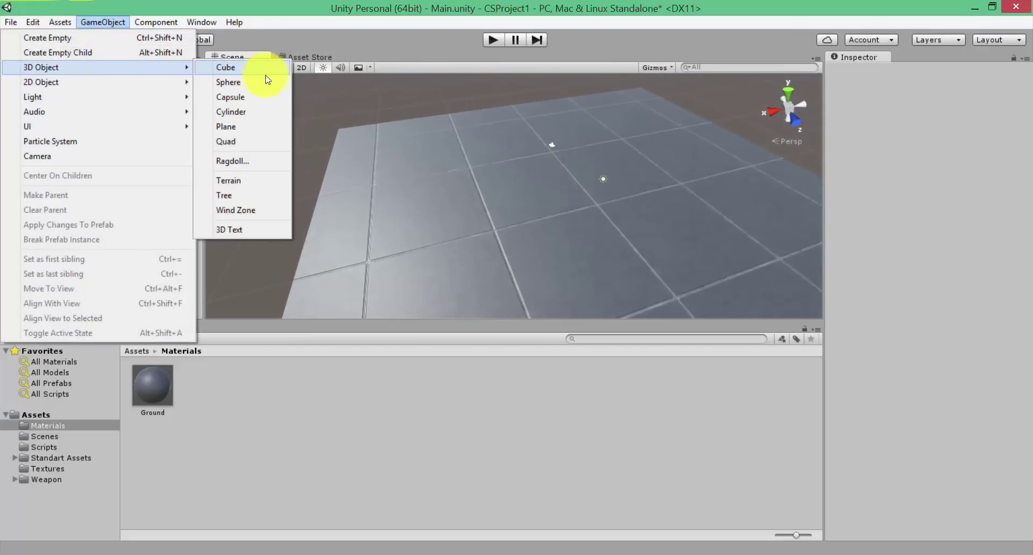
pyautogui.click(247, 68)
pyautogui.moveTo(511, 160); pyautogui.dragTo(514, 138)
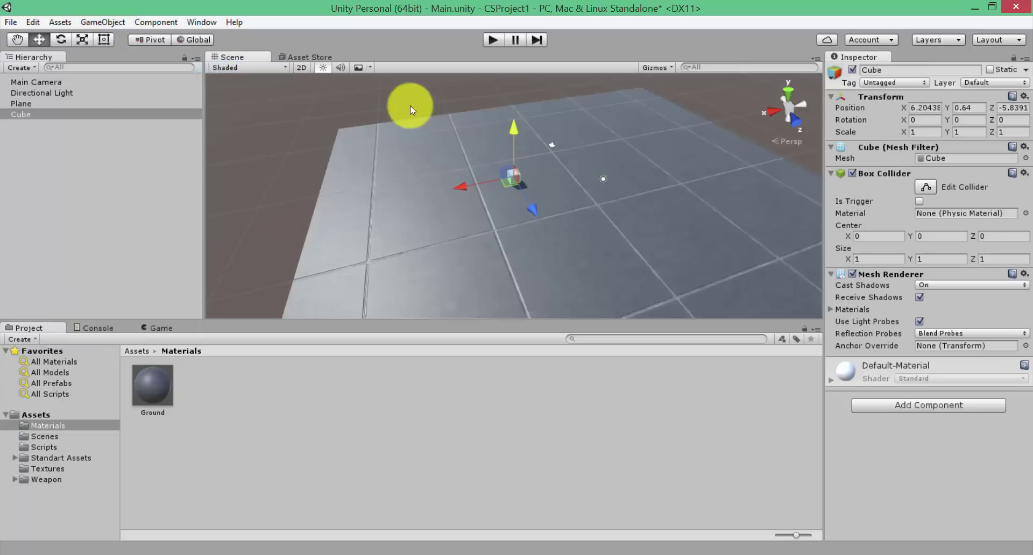
pyautogui.keyDown('alt'); pyautogui.moveTo(410, 105); pyautogui.dragTo(586, 172); pyautogui.keyUp('alt')
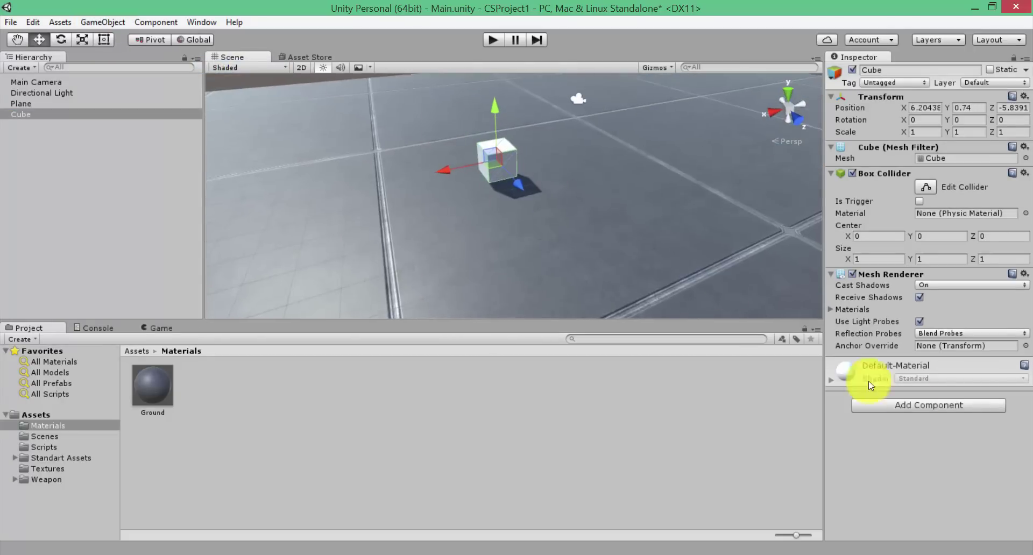
# Give the cube a Rigidbody component so gravity acts on it
pyautogui.click(864, 402)
pyautogui.write('rig')
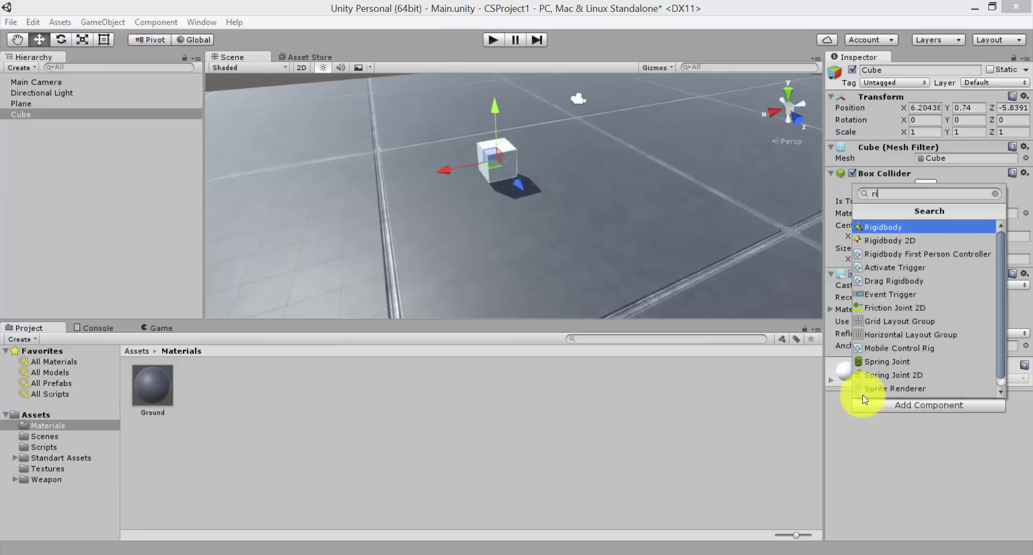
pyautogui.press('Return')
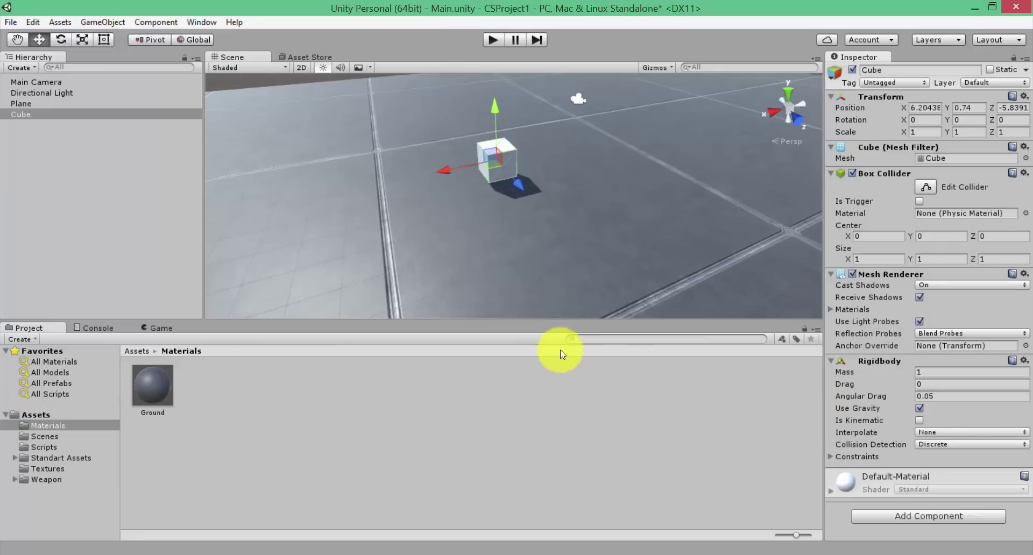
# Create a material named Cube in the Materials folder and apply it to the cube
pyautogui.rightClick(290, 334)
pyautogui.moveTo(323, 186)
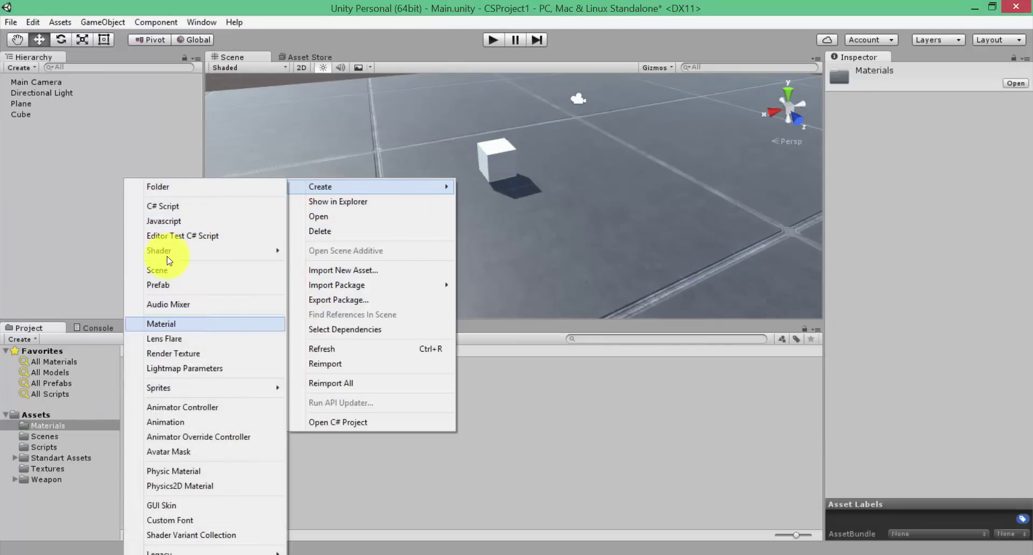
pyautogui.click(164, 323)
pyautogui.write('Cube')
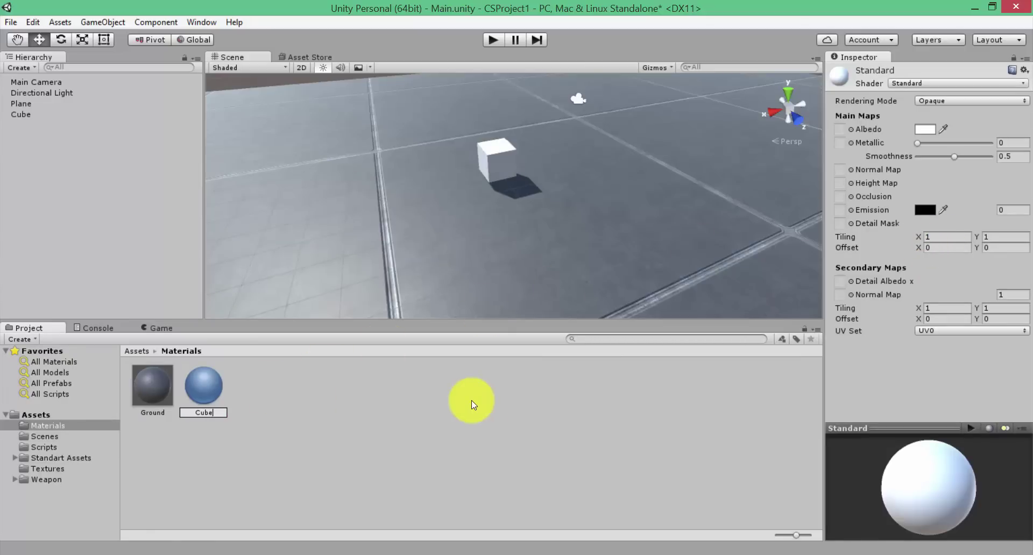
pyautogui.press('Return')
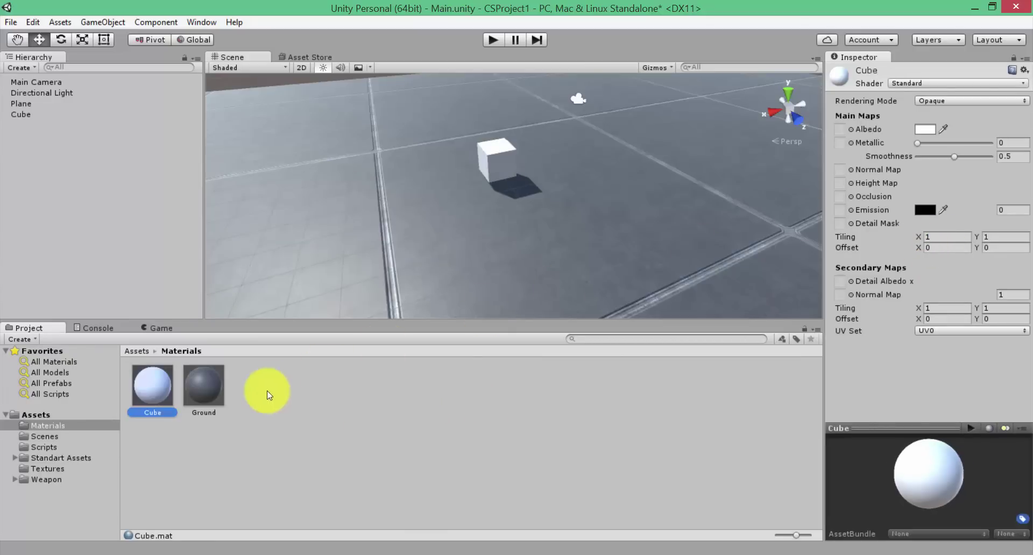
pyautogui.moveTo(152, 387)
pyautogui.mouseDown()
pyautogui.moveTo(508, 163)
pyautogui.moveTo(403, 126)
pyautogui.mouseUp()
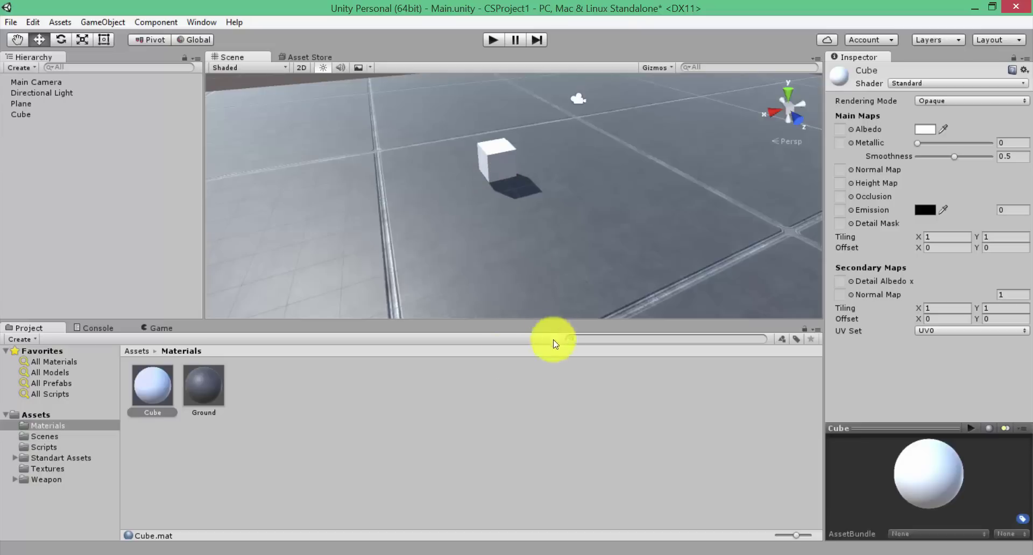
# Set the Cube material's albedo to the light wall-panel texture and add its normal map
pyautogui.click(49, 468)
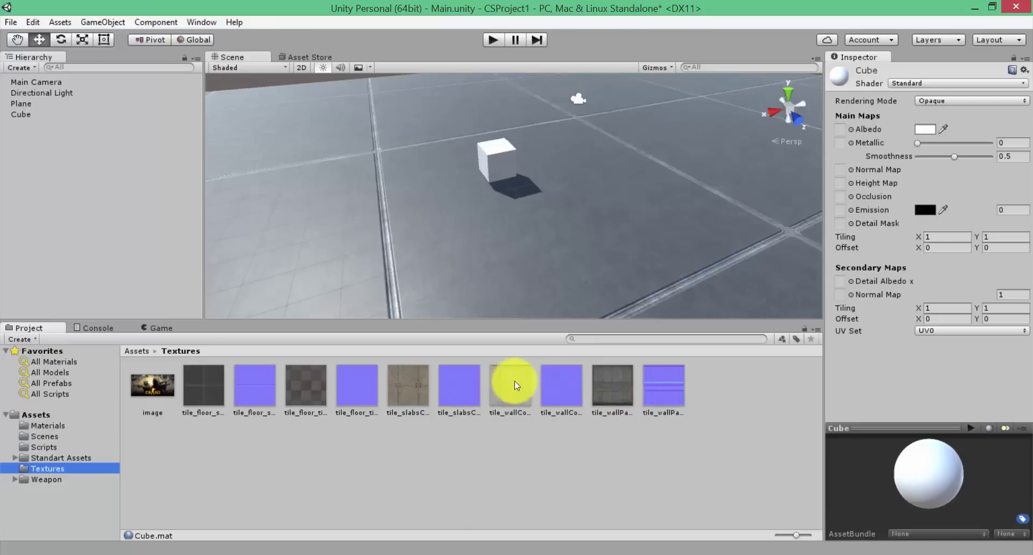
pyautogui.moveTo(497, 396); pyautogui.dragTo(840, 129)
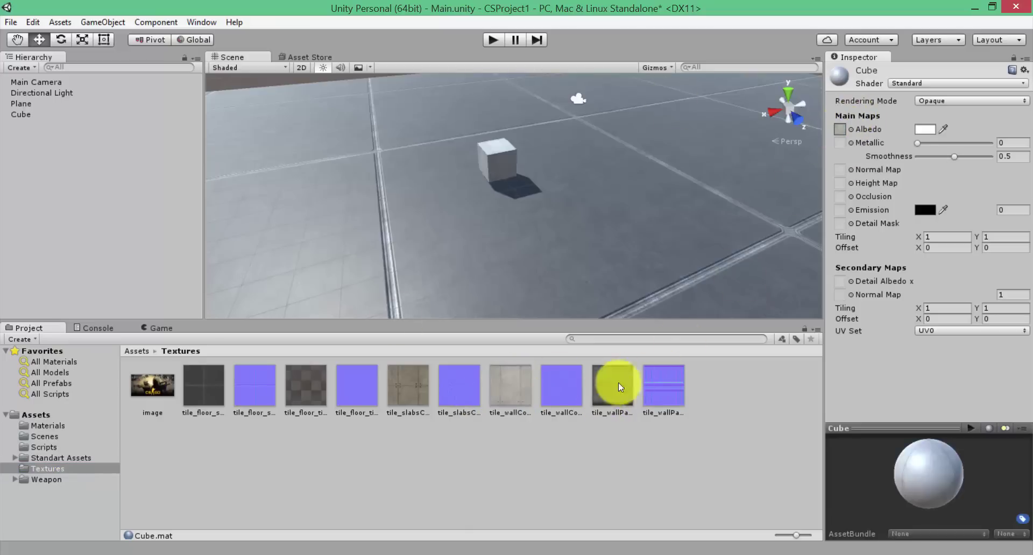
pyautogui.moveTo(561, 385); pyautogui.dragTo(840, 170)
pyautogui.click(601, 249)
pyautogui.moveTo(573, 269)
pyautogui.mouseDown(button='right')
pyautogui.moveTo(520, 167)
pyautogui.moveTo(607, 185)
pyautogui.mouseUp(button='right')
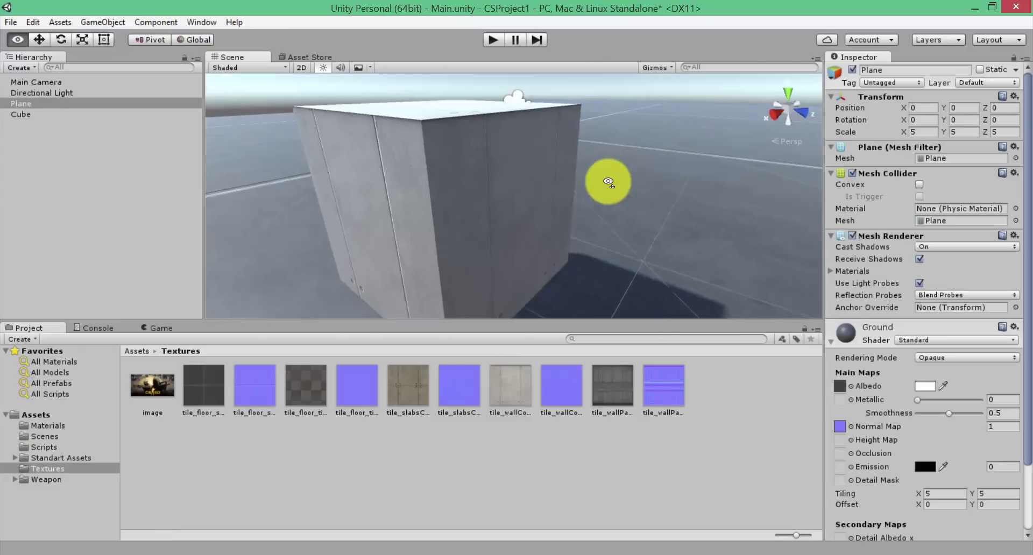
pyautogui.click(495, 191)
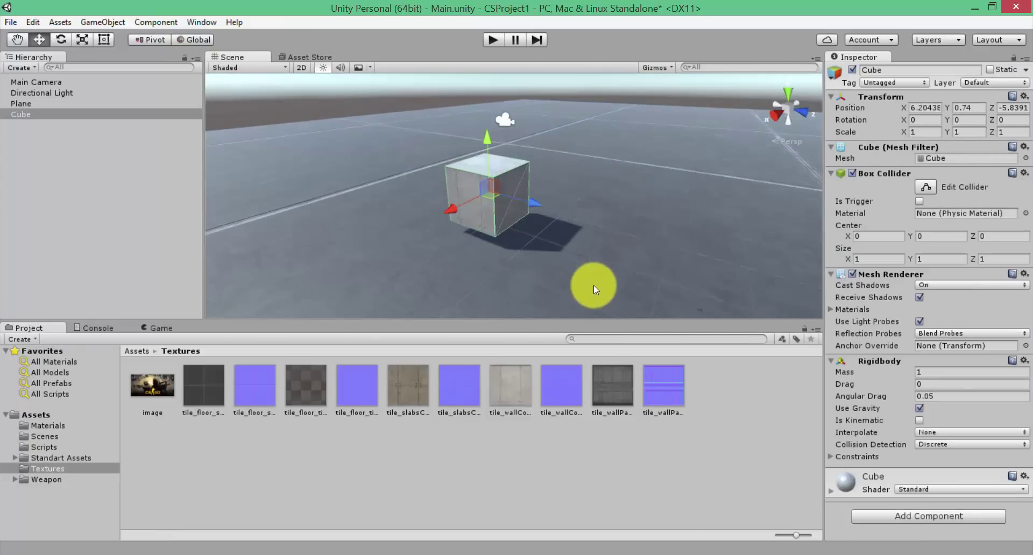
# Duplicate the cube beside the original and apply a Cube2 copy of the Cube material
pyautogui.hotkey('ctrl', 'd')
pyautogui.moveTo(524, 200); pyautogui.dragTo(653, 228)
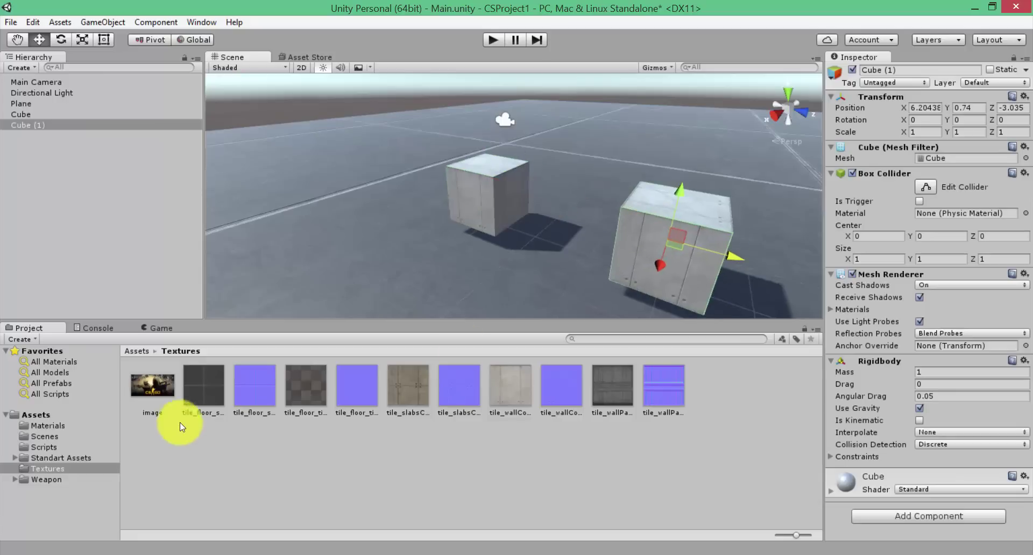
pyautogui.click(47, 425)
pyautogui.click(41, 436)
pyautogui.click(42, 428)
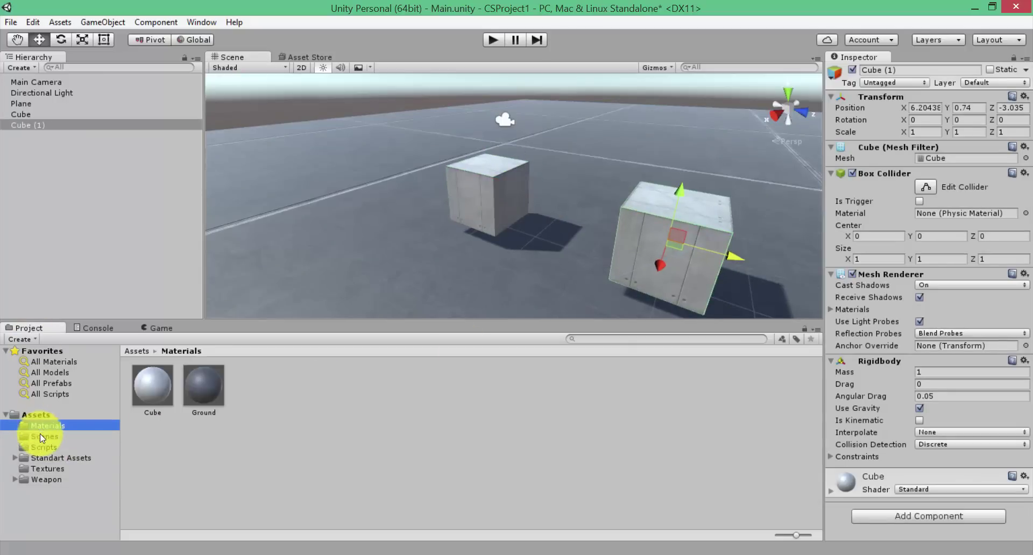
pyautogui.click(155, 380)
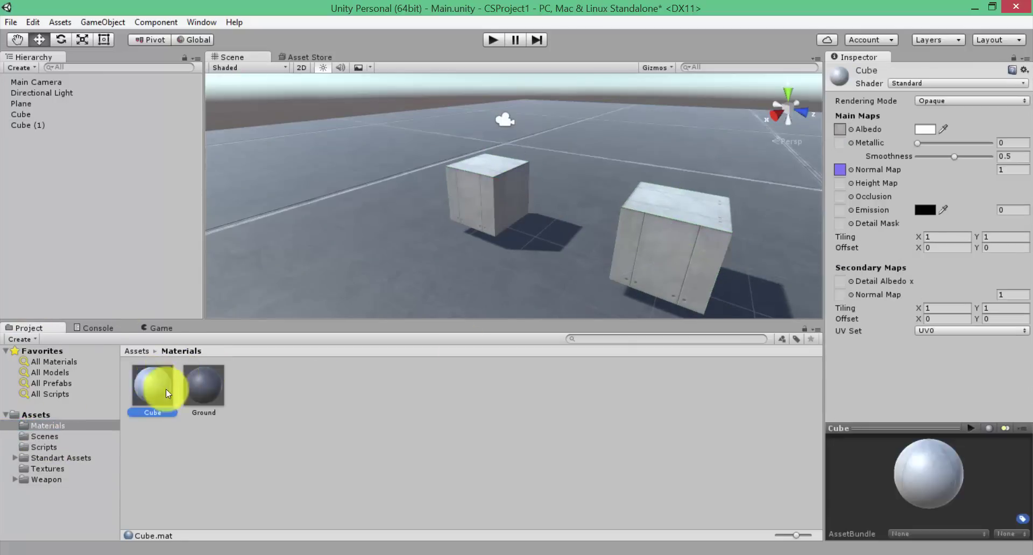
pyautogui.hotkey('ctrl', 'd')
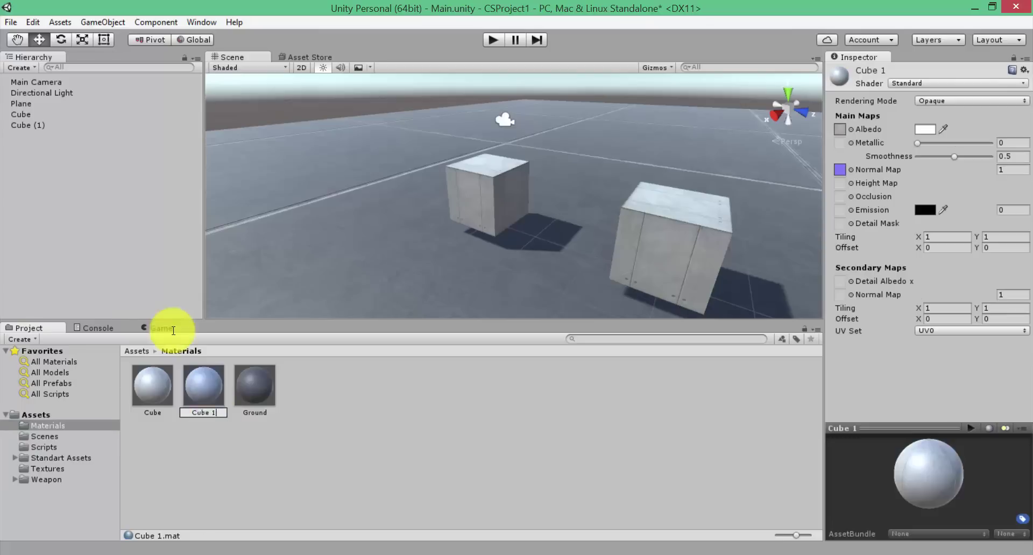
pyautogui.write('Cube2')
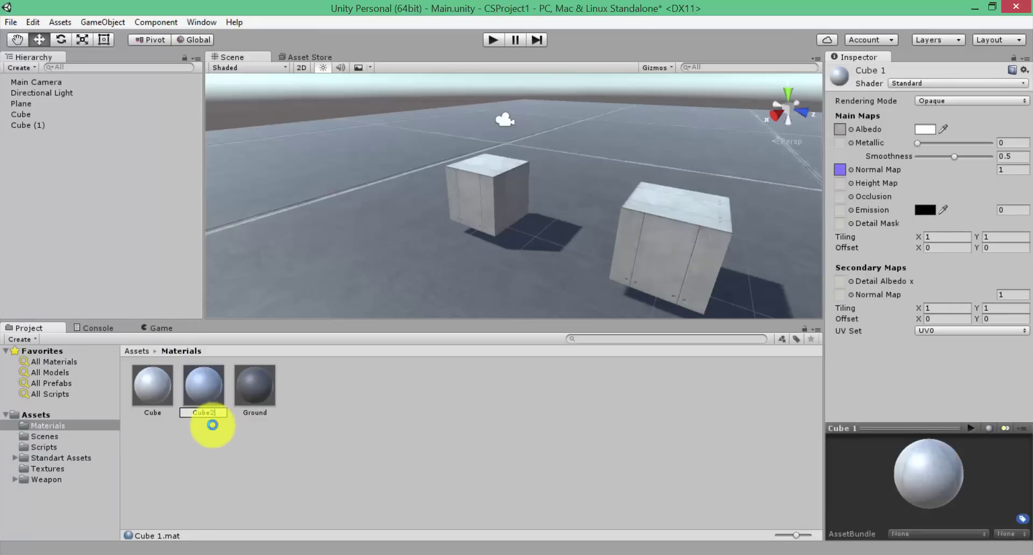
pyautogui.moveTo(204, 385); pyautogui.dragTo(524, 184)
pyautogui.click(676, 234)
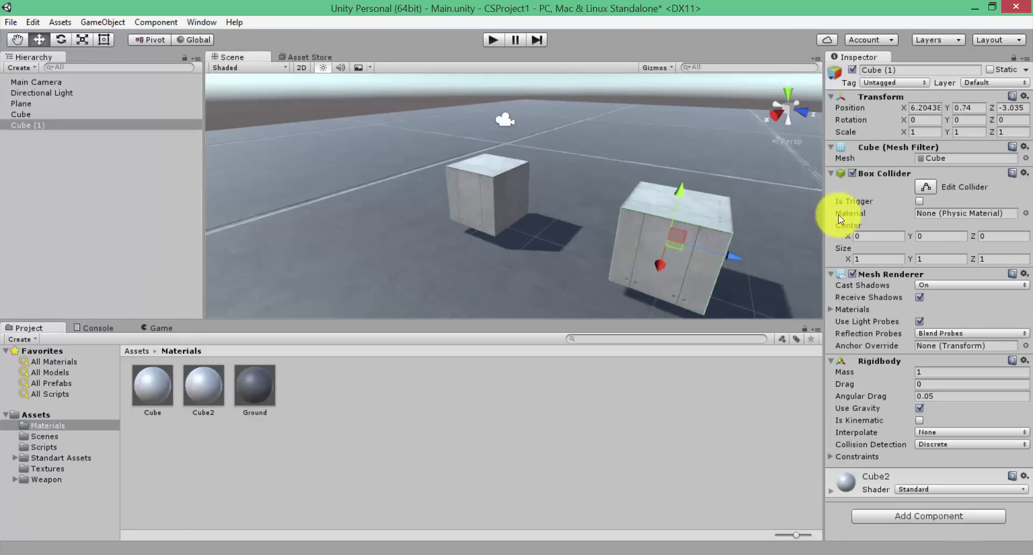
# Give Cube2 the dark wall-panel texture as albedo plus its matching normal map
pyautogui.click(203, 385)
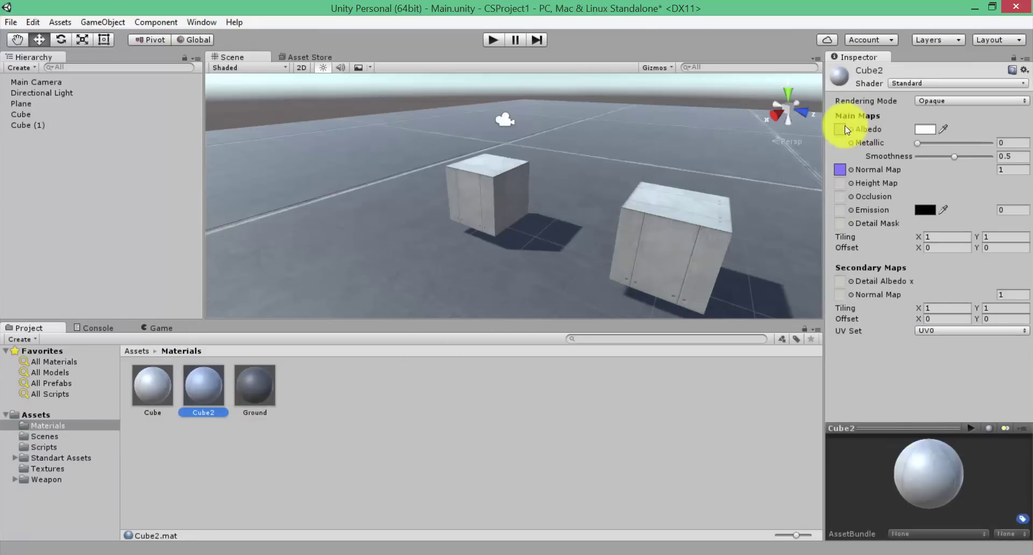
pyautogui.click(840, 129)
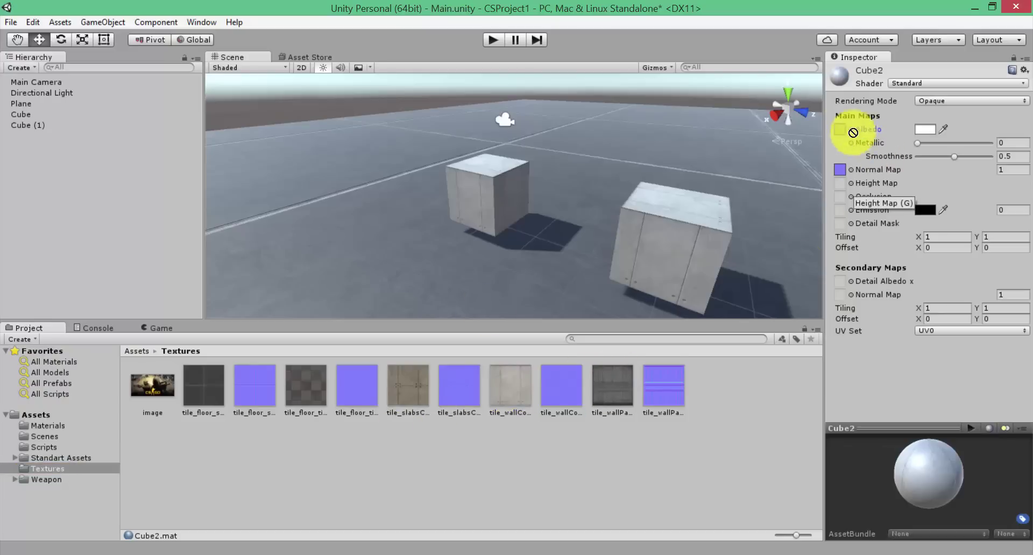
pyautogui.moveTo(612, 385); pyautogui.dragTo(839, 129)
pyautogui.moveTo(790, 288); pyautogui.dragTo(844, 170)
pyautogui.click(602, 277)
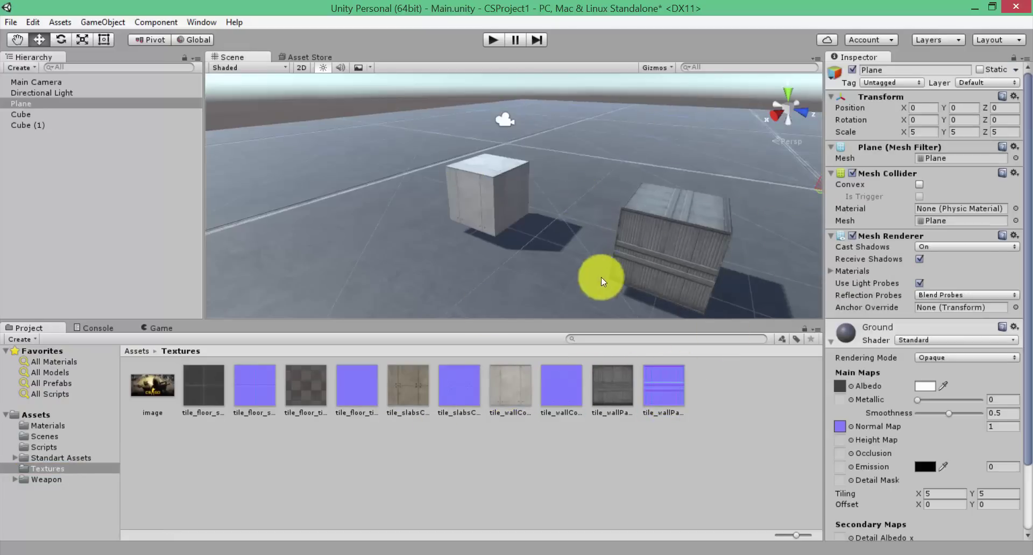
pyautogui.keyDown('alt'); pyautogui.moveTo(506, 168); pyautogui.dragTo(648, 230); pyautogui.keyUp('alt')
pyautogui.click(595, 257)
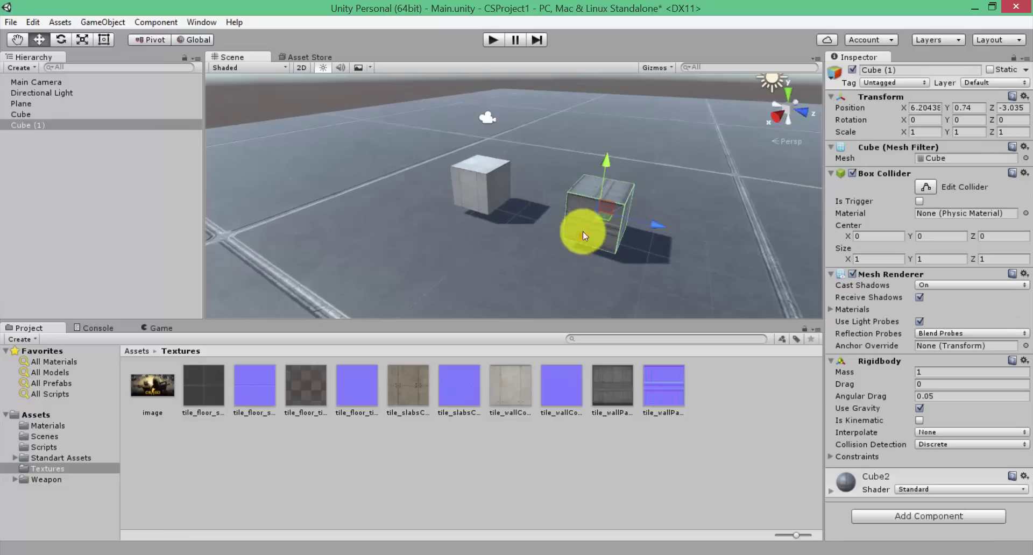
# Move the second cube to X 7.61, duplicate it twice, and rotate the stacked copy about -35° on Y
pyautogui.moveTo(582, 236); pyautogui.dragTo(544, 249)
pyautogui.keyDown('alt'); pyautogui.moveTo(638, 214); pyautogui.dragTo(599, 247); pyautogui.keyUp('alt')
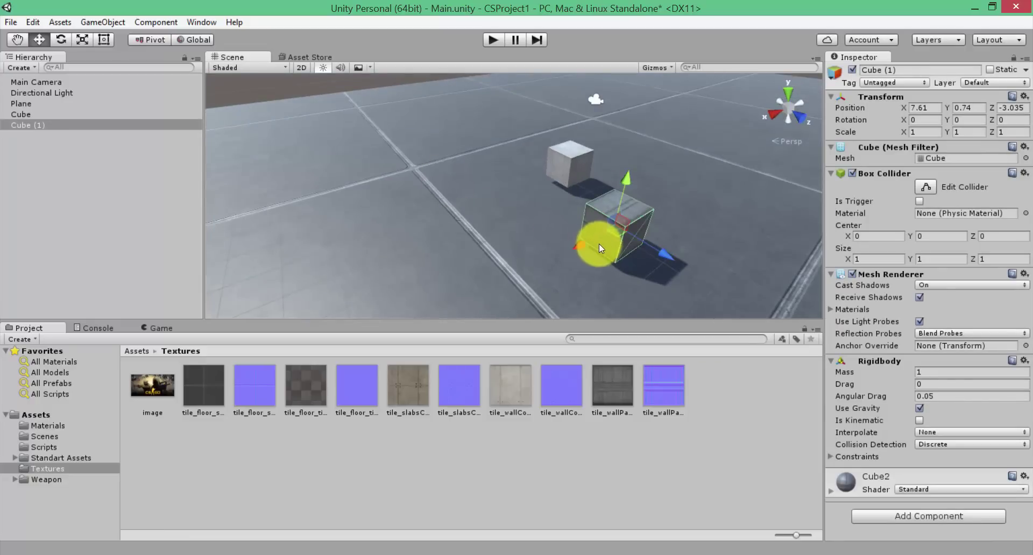
pyautogui.hotkey('ctrl', 'd')
pyautogui.moveTo(669, 254); pyautogui.dragTo(704, 282)
pyautogui.hotkey('ctrl', 'd')
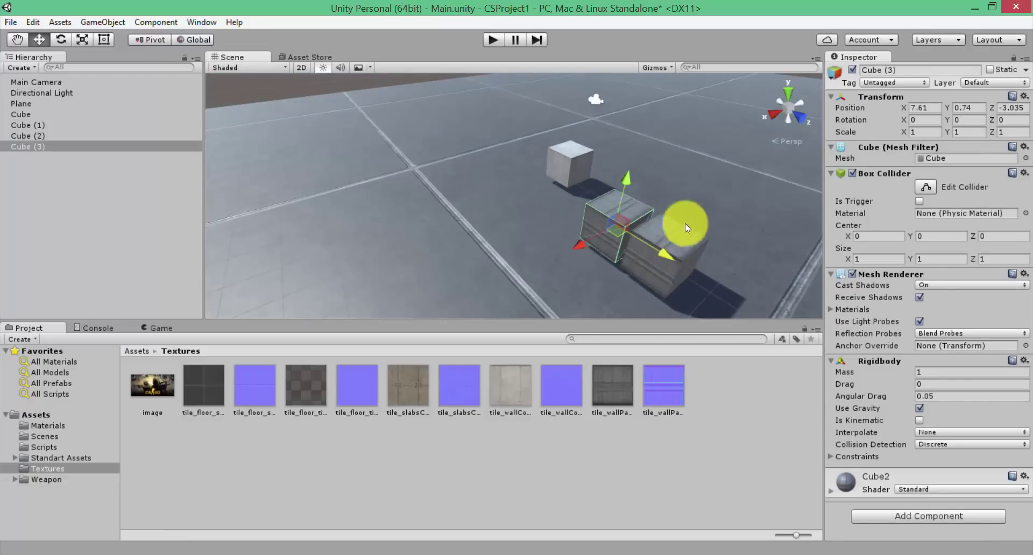
pyautogui.moveTo(637, 163); pyautogui.dragTo(665, 147)
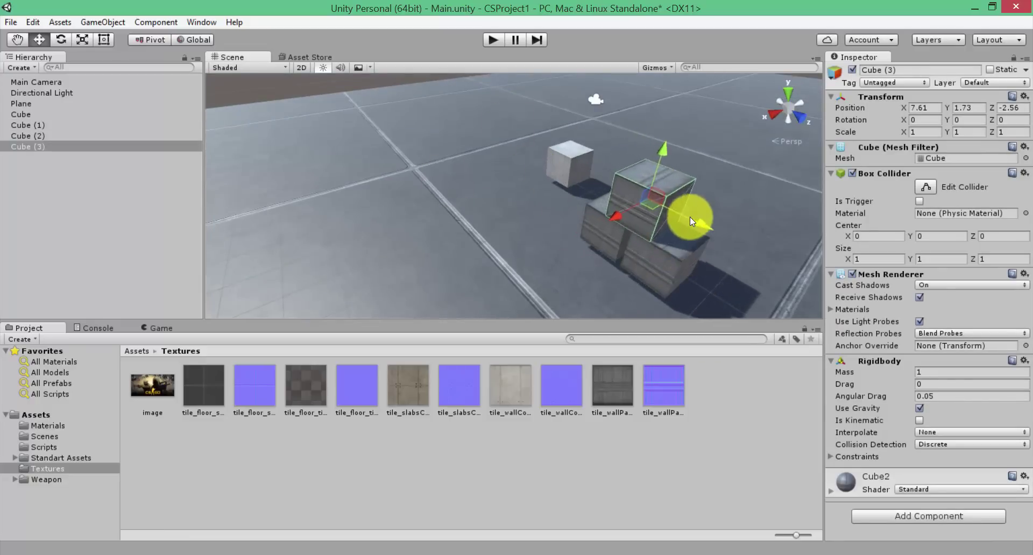
pyautogui.click(61, 39)
pyautogui.moveTo(637, 222); pyautogui.dragTo(561, 189)
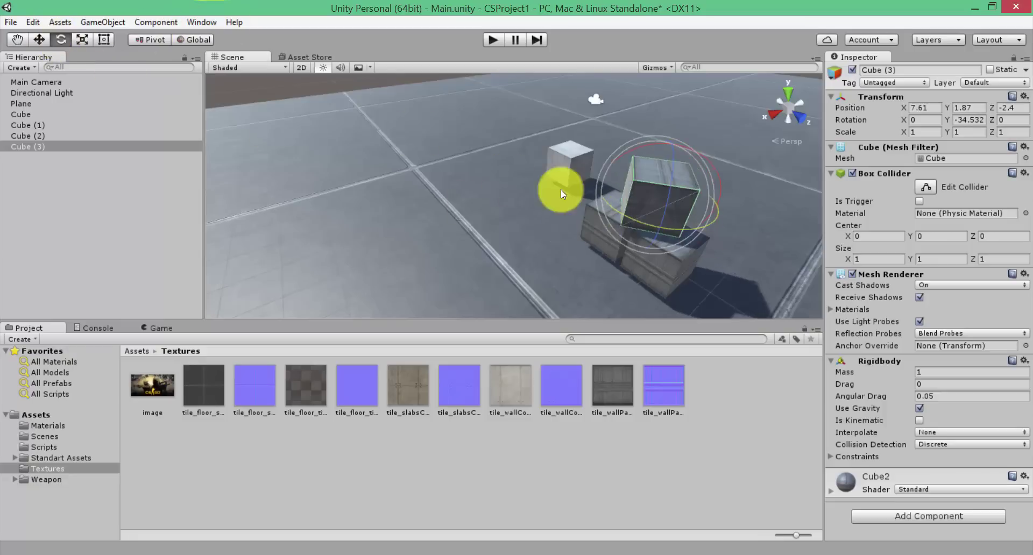
# Duplicate the original cube again and lift Cube (5) high above the other cubes
pyautogui.click(563, 169)
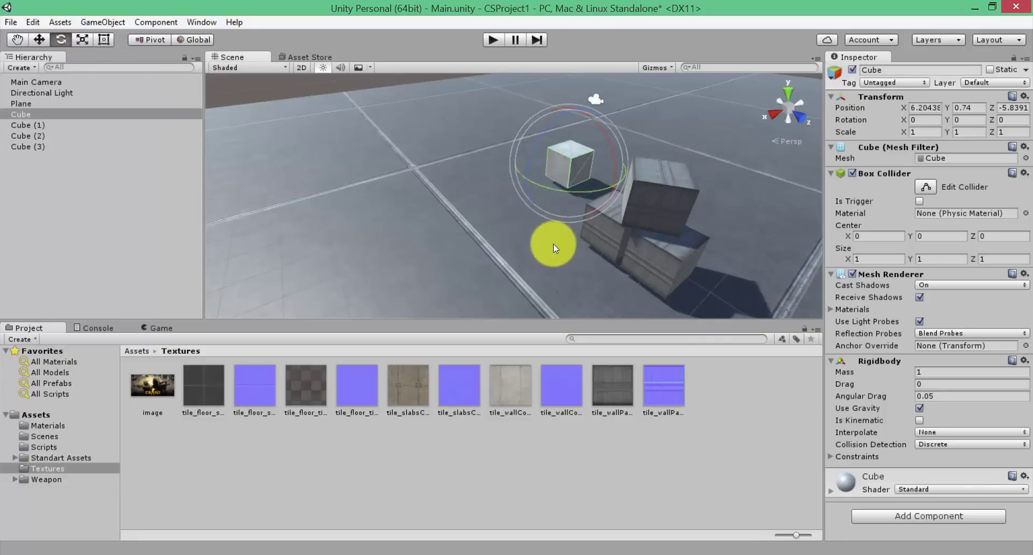
pyautogui.hotkey('ctrl', 'd')
pyautogui.click(39, 40)
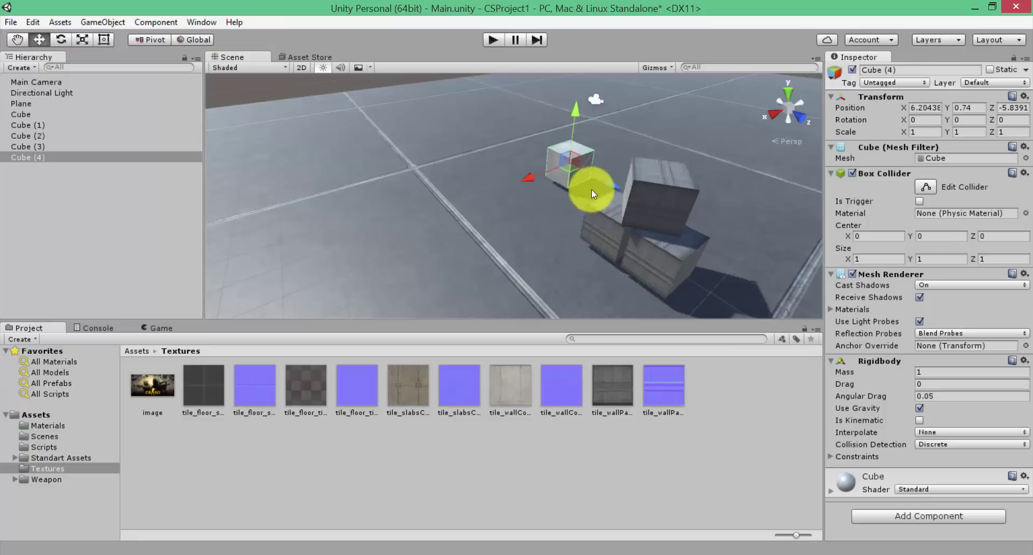
pyautogui.moveTo(591, 174); pyautogui.dragTo(566, 162)
pyautogui.click(566, 162)
pyautogui.hotkey('ctrl', 'd')
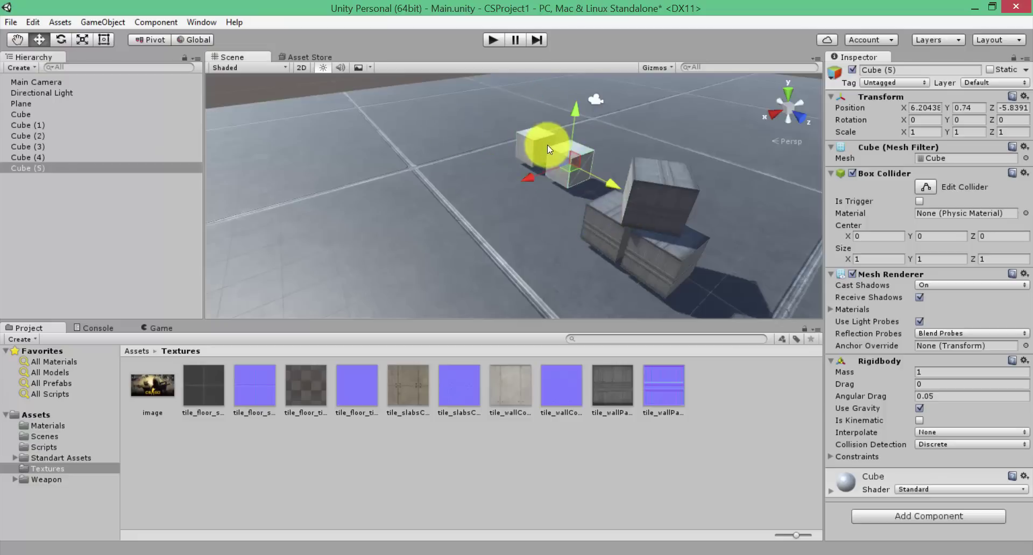
pyautogui.moveTo(580, 111); pyautogui.dragTo(473, 57)
pyautogui.moveTo(616, 147); pyautogui.dragTo(612, 133)
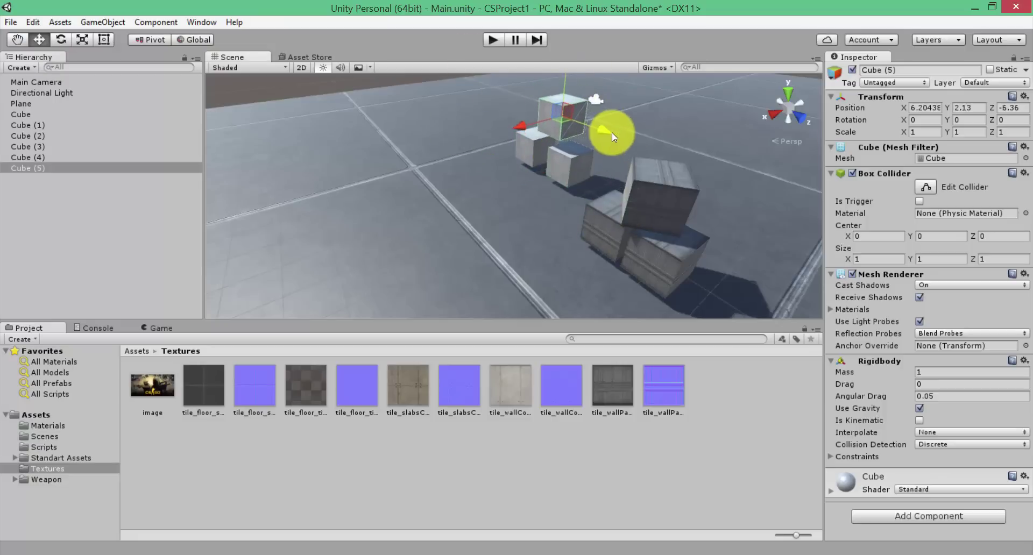
# Turn Cube (5) about 30° around Y, then select all cubes through Cube (5)
pyautogui.click(56, 37)
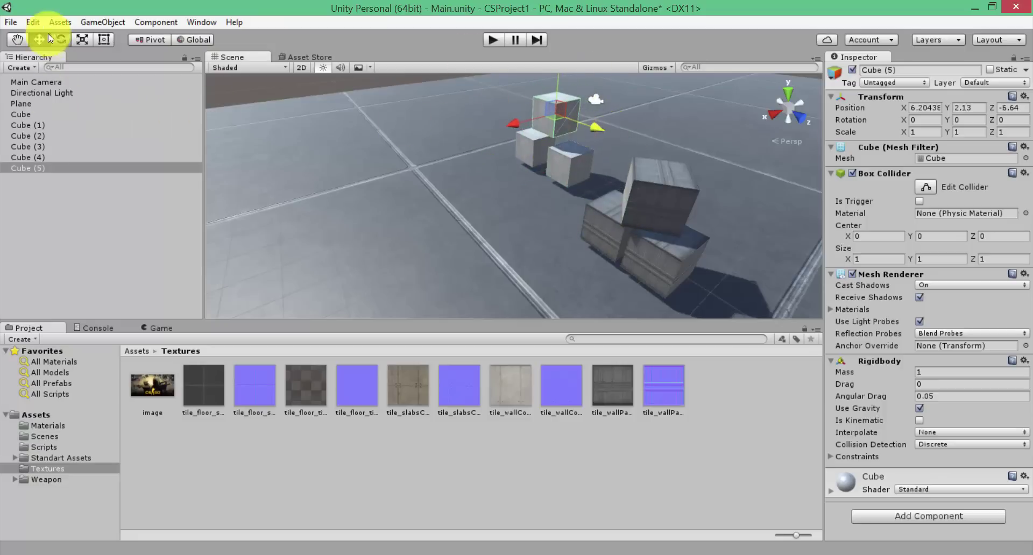
pyautogui.moveTo(445, 104); pyautogui.dragTo(497, 105)
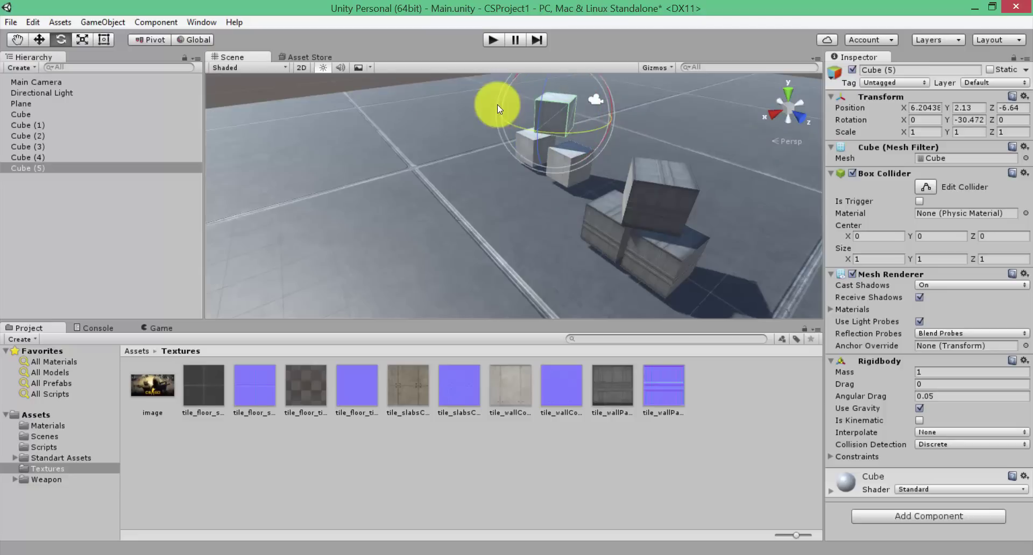
pyautogui.click(451, 199)
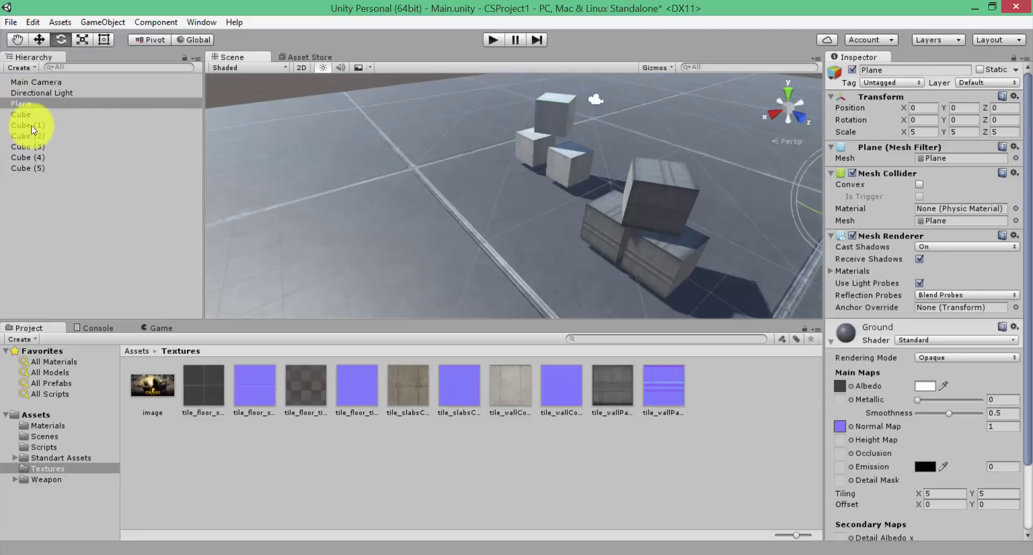
pyautogui.click(21, 114)
pyautogui.keyDown('shift'); pyautogui.click(28, 167); pyautogui.keyUp('shift')
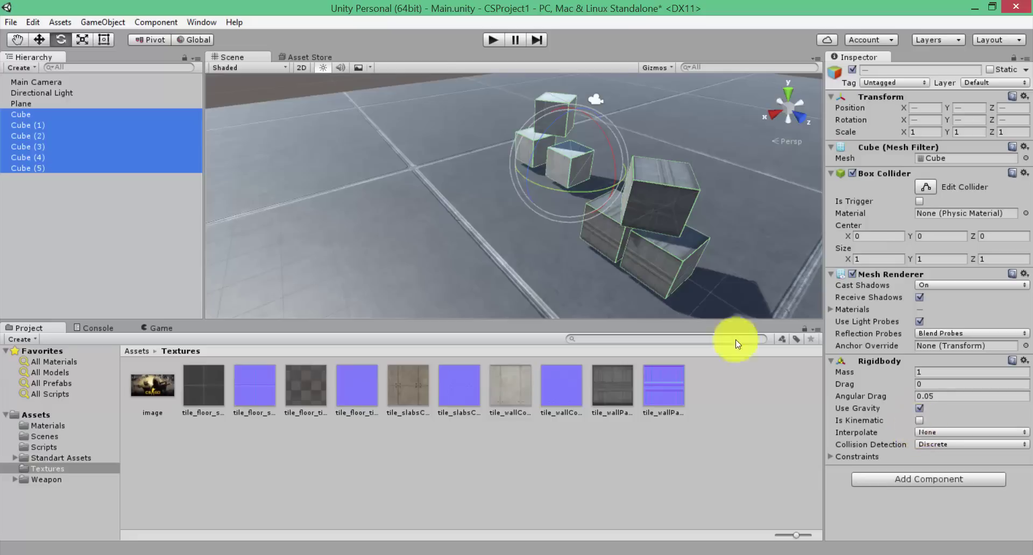
# Save the scene and shift all the selected cubes slightly upward
pyautogui.click(490, 199)
pyautogui.hotkey('ctrl', 's')
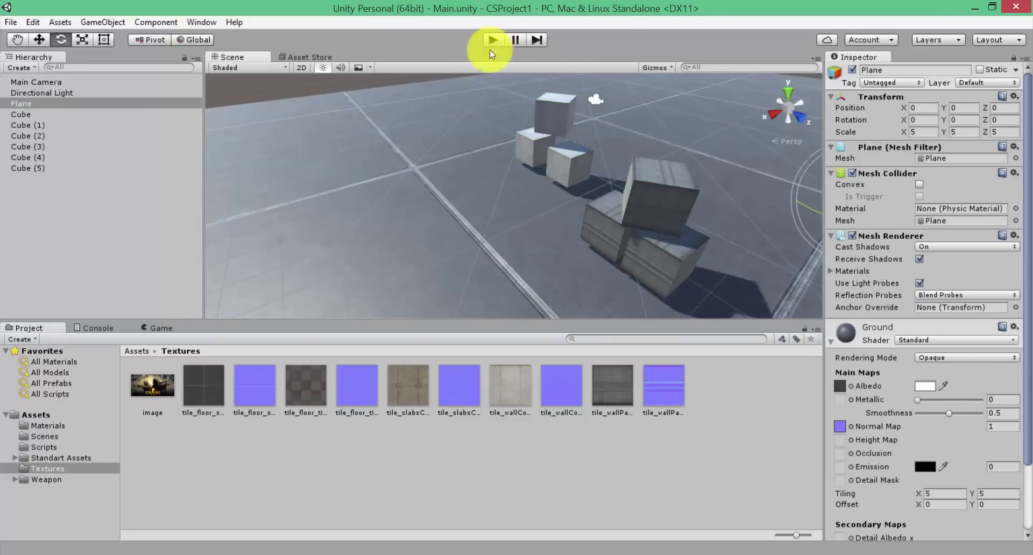
pyautogui.click(547, 112)
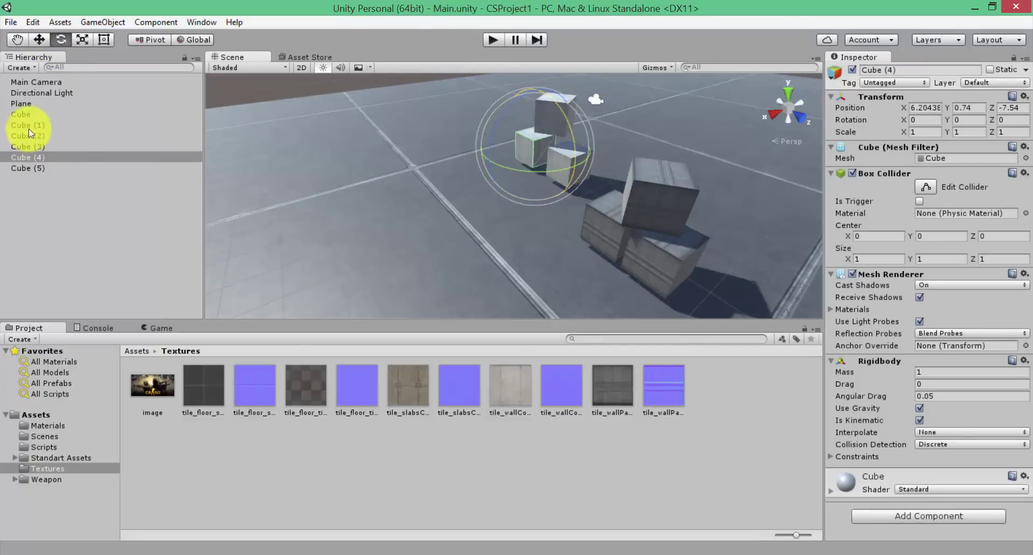
pyautogui.click(21, 114)
pyautogui.keyDown('shift'); pyautogui.click(24, 168); pyautogui.keyUp('shift')
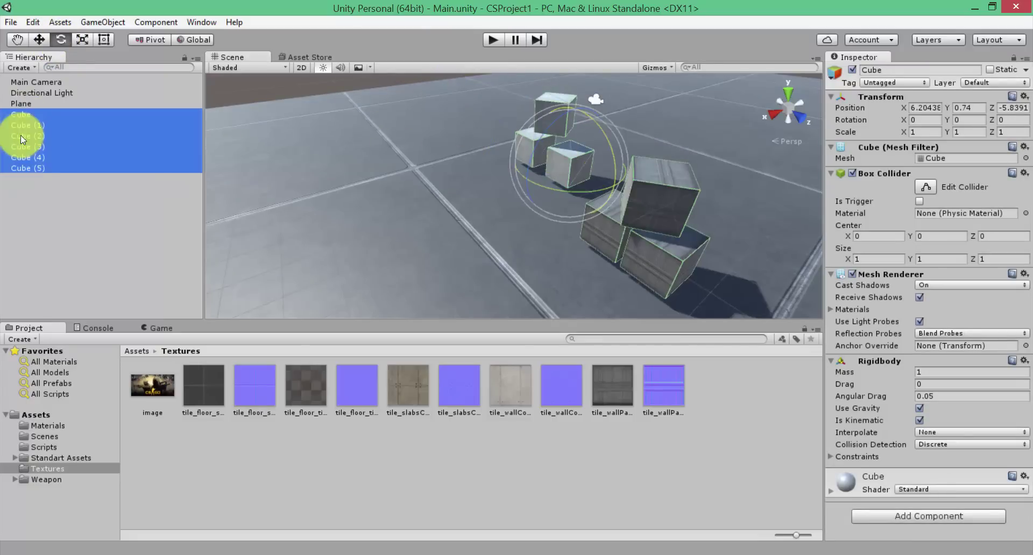
pyautogui.click(39, 39)
pyautogui.moveTo(573, 114); pyautogui.dragTo(573, 120)
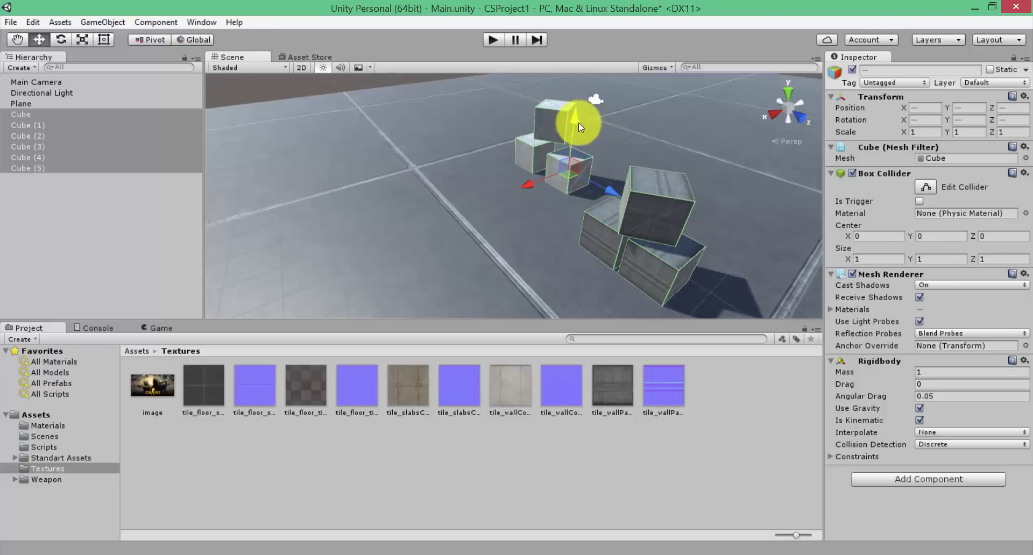
# Raise Cube (3) slightly and lower Cube (5) onto the cubes below to Y 1.48
pyautogui.click(663, 158)
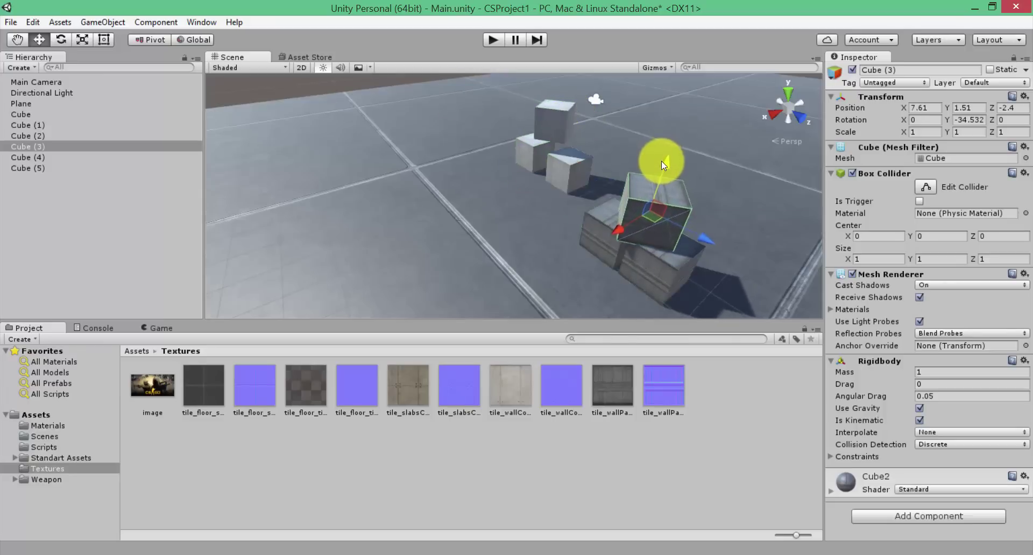
pyautogui.moveTo(662, 160); pyautogui.dragTo(662, 158)
pyautogui.click(547, 116)
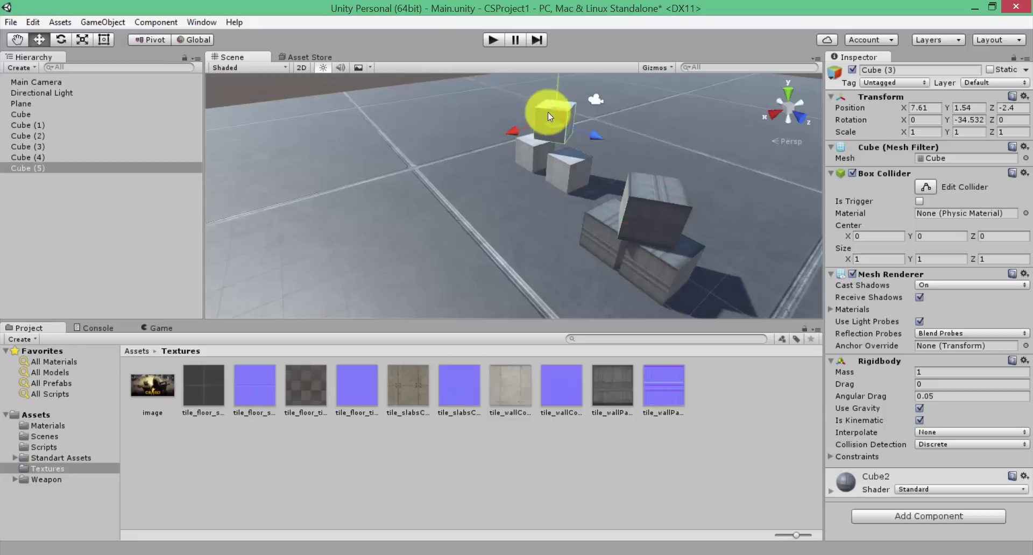
pyautogui.moveTo(552, 82); pyautogui.dragTo(560, 93)
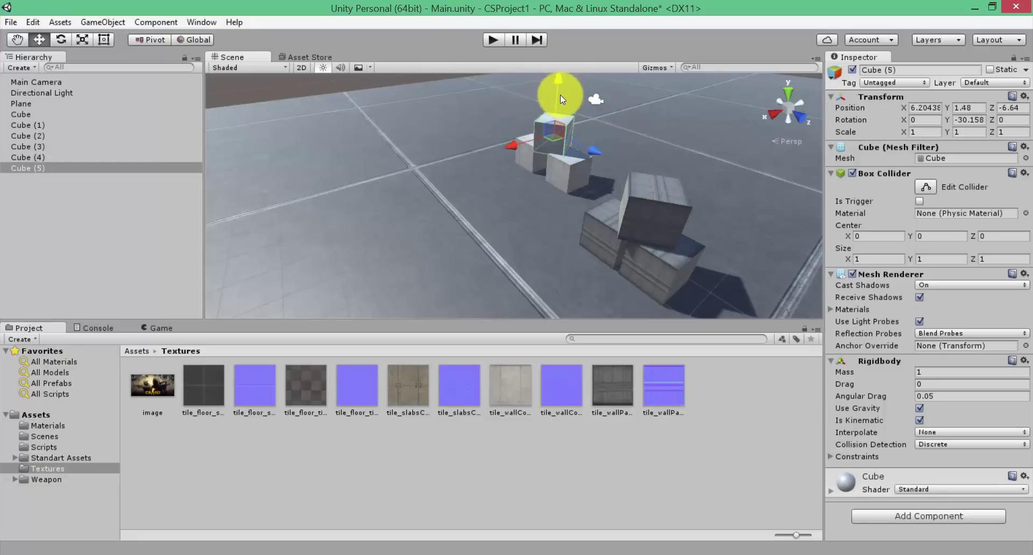
pyautogui.click(448, 127)
# Save the scene and delete the Main Camera
pyautogui.scroll(-5, 476, 148)
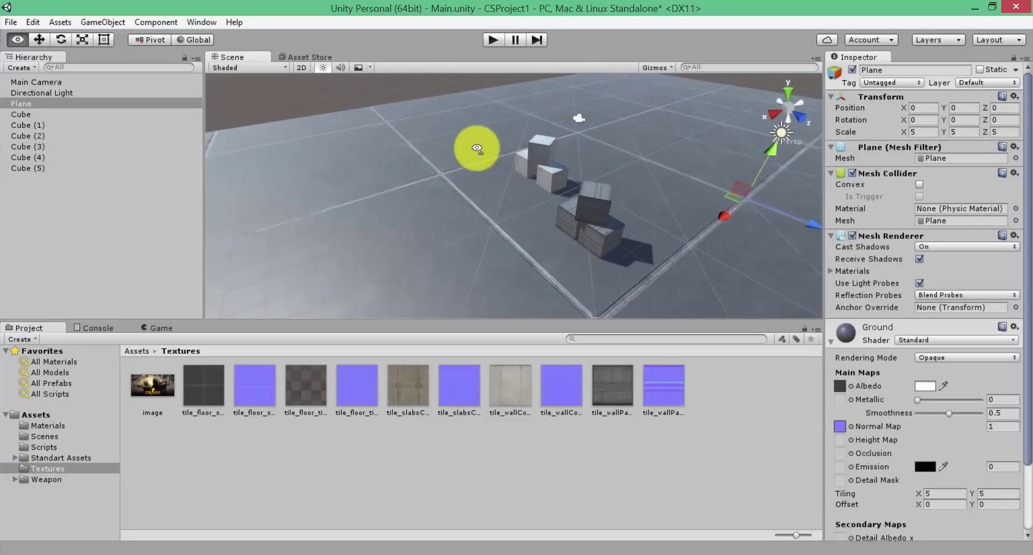
pyautogui.hotkey('ctrl', 's')
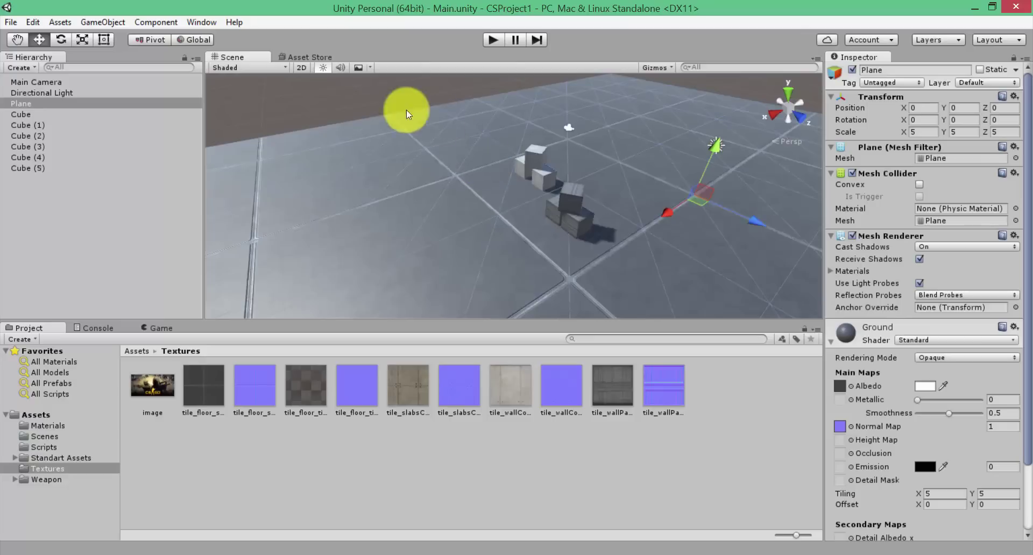
pyautogui.click(406, 110)
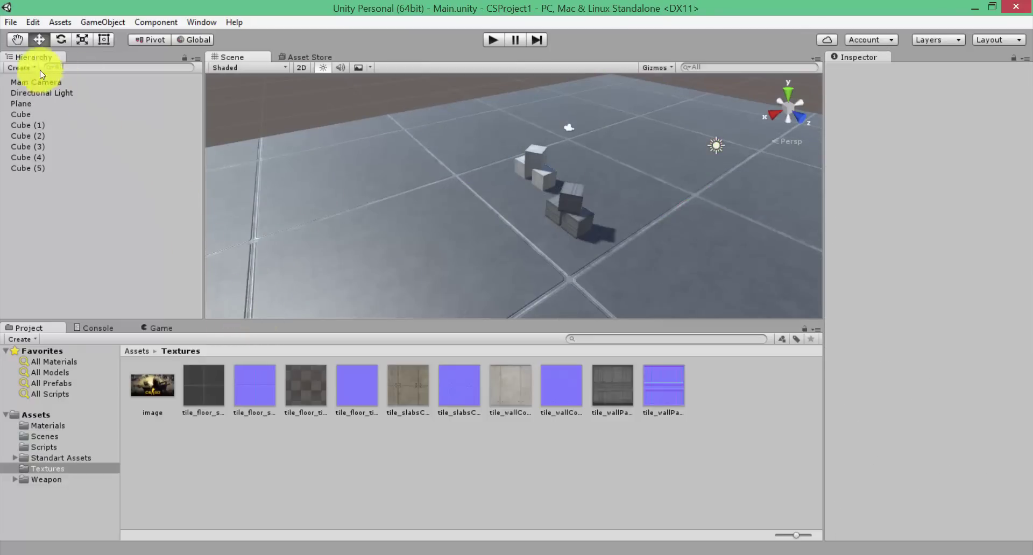
pyautogui.click(44, 92)
pyautogui.click(52, 84)
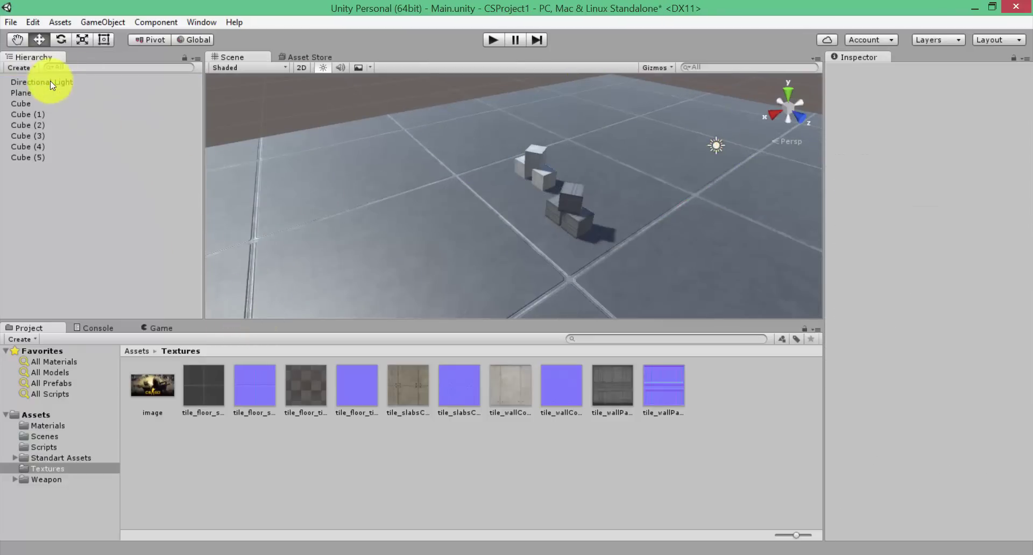
pyautogui.press('Delete')
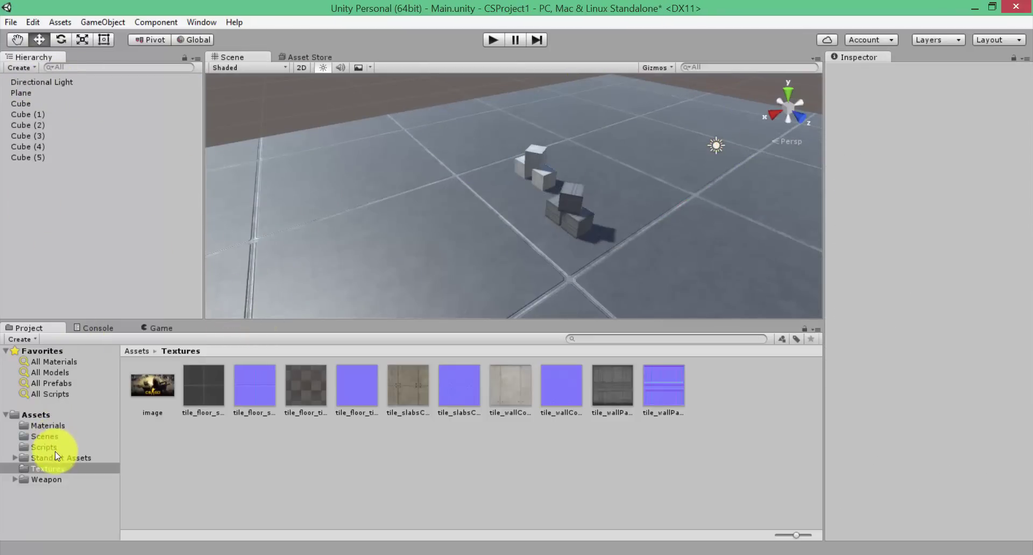
# Place the FPSController prefab on the floor at Y 1.02 and show the Game view
pyautogui.click(56, 456)
pyautogui.doubleClick(156, 382)
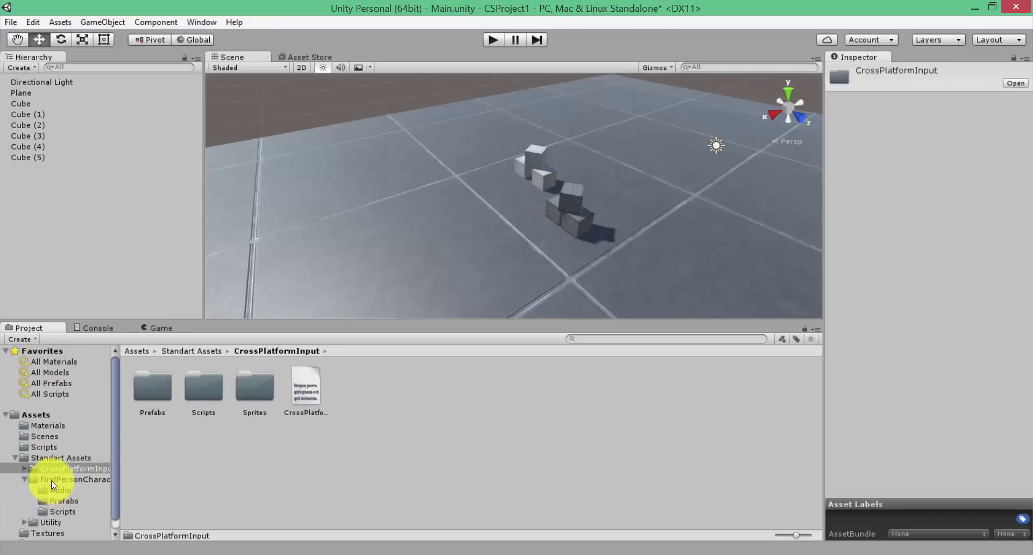
pyautogui.click(57, 500)
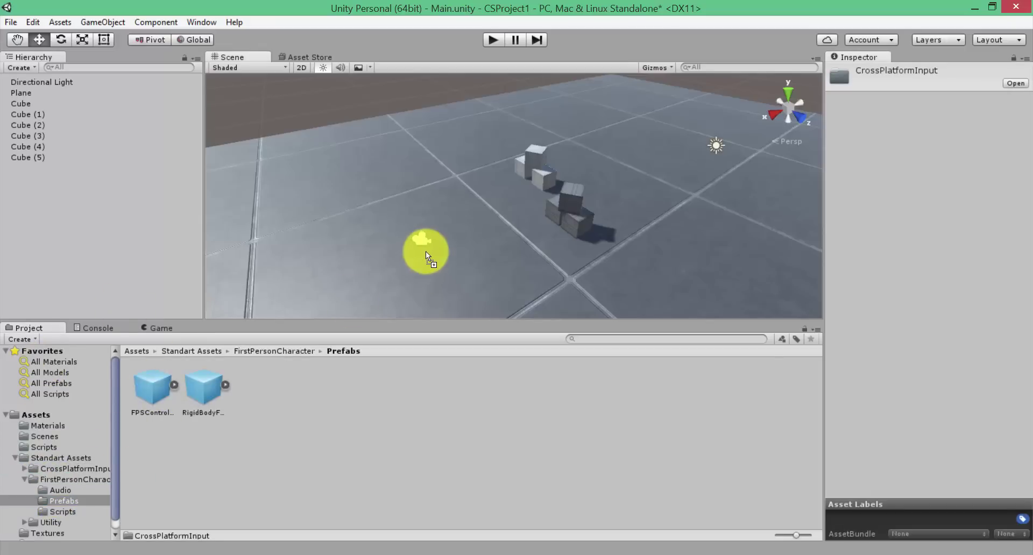
pyautogui.moveTo(152, 388); pyautogui.dragTo(422, 231)
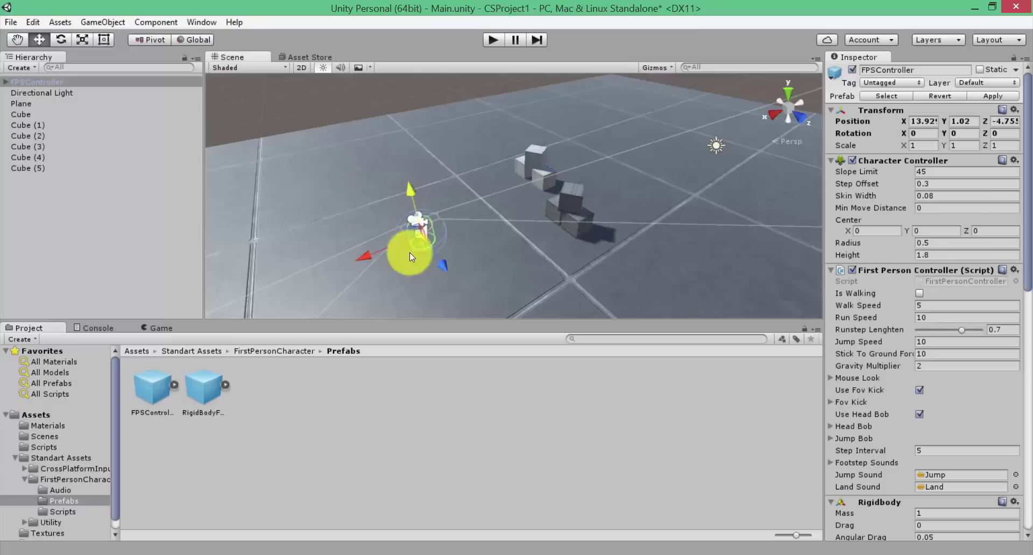
pyautogui.scroll(-5, 581, 202)
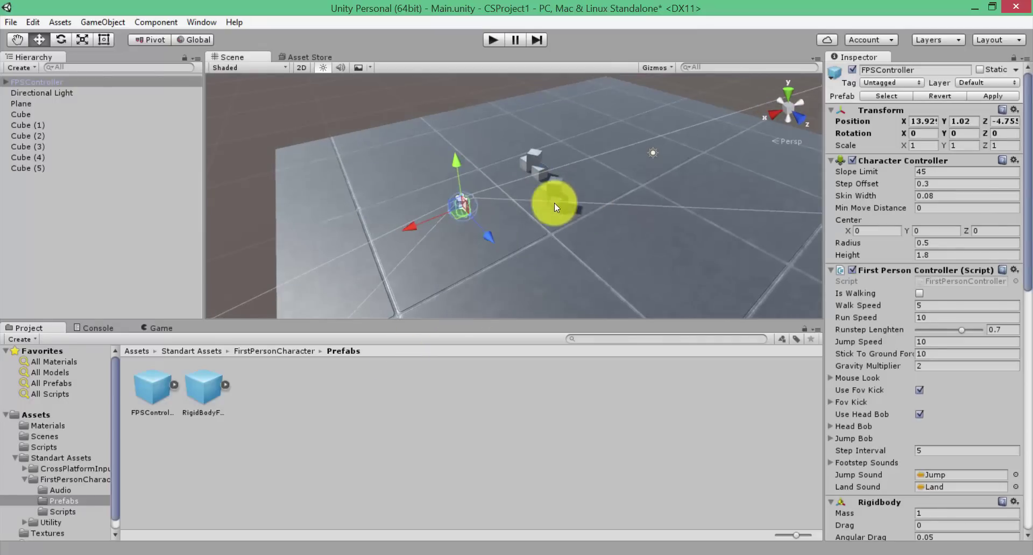
pyautogui.click(172, 329)
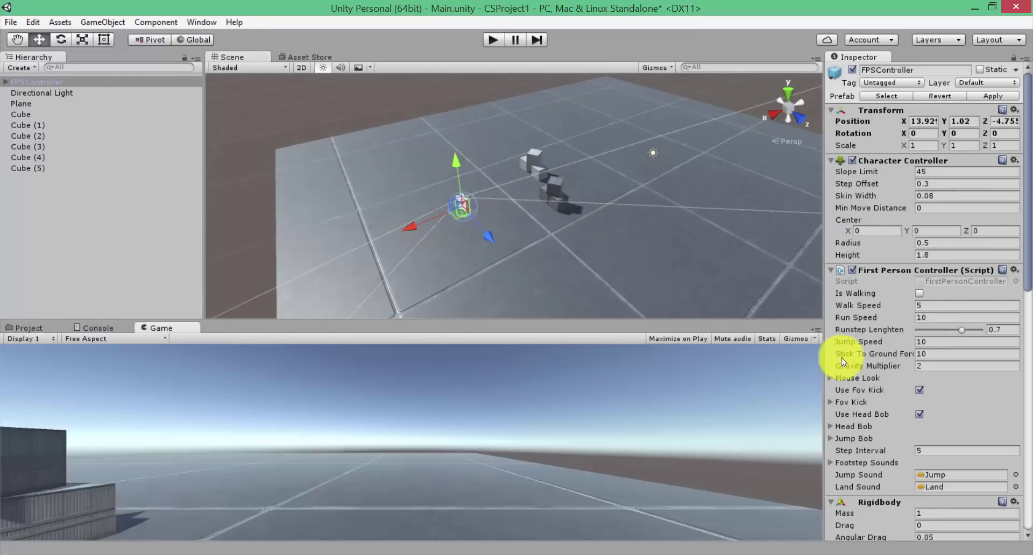
# Duplicate Cube (2) into Cube (6) and move it far along X to the plane's edge
pyautogui.click(816, 331)
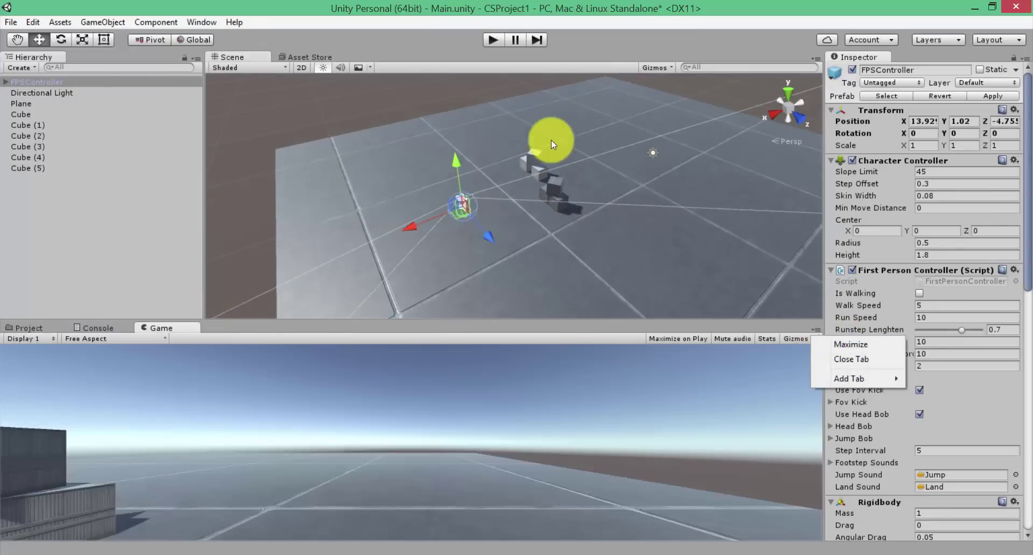
pyautogui.click(550, 184)
pyautogui.click(543, 161)
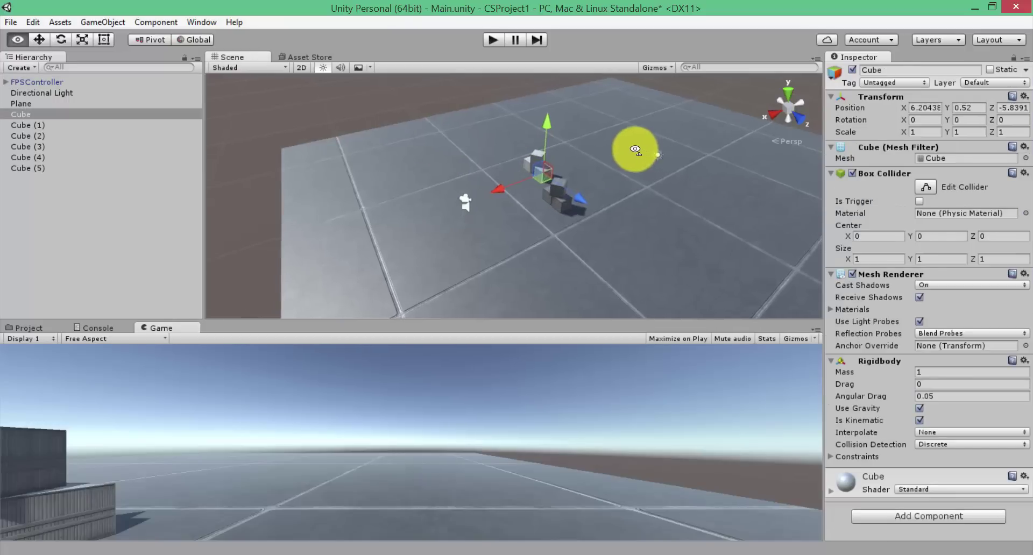
pyautogui.keyDown('alt'); pyautogui.moveTo(632, 154); pyautogui.dragTo(507, 120); pyautogui.keyUp('alt')
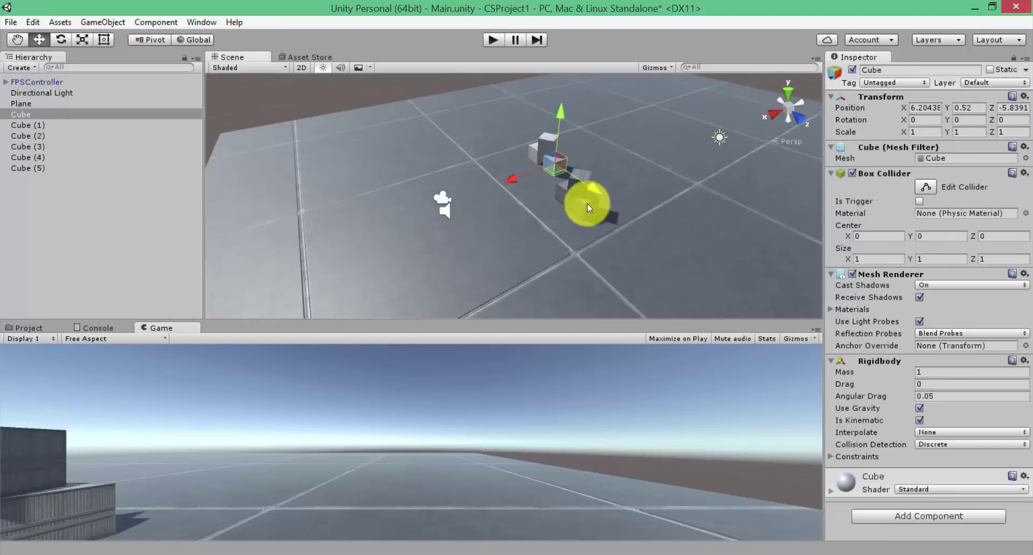
pyautogui.click(588, 209)
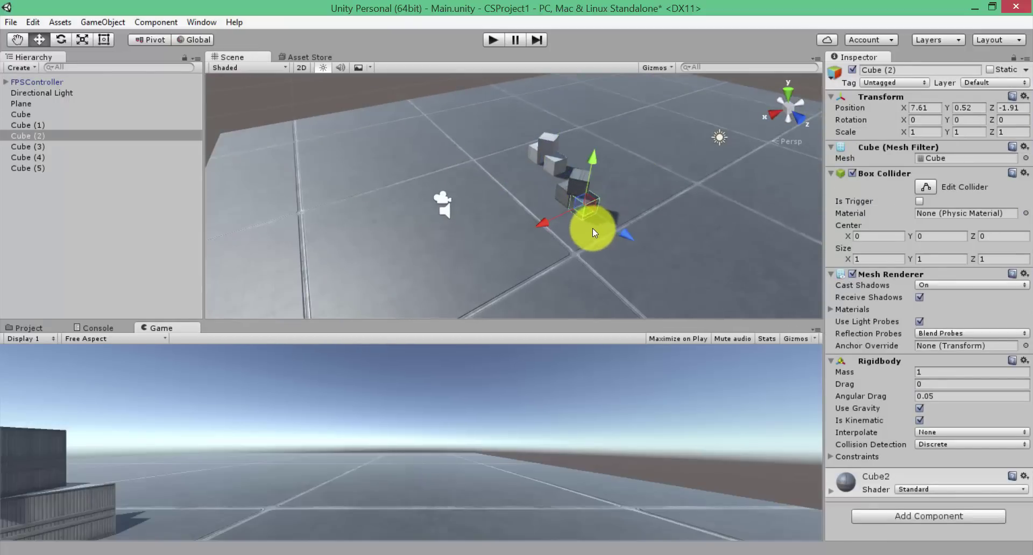
pyautogui.hotkey('ctrl', 'd')
pyautogui.moveTo(560, 218)
pyautogui.mouseDown()
pyautogui.moveTo(472, 247)
pyautogui.moveTo(258, 181)
pyautogui.mouseUp()
pyautogui.press('f')
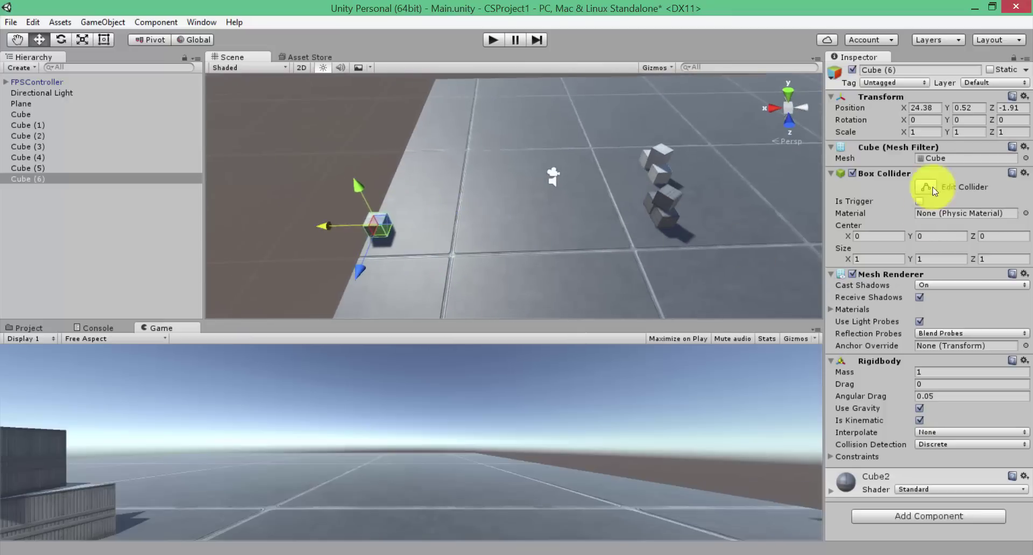
# Set Cube (6)'s scale to X 1 and Z 10
pyautogui.click(927, 132)
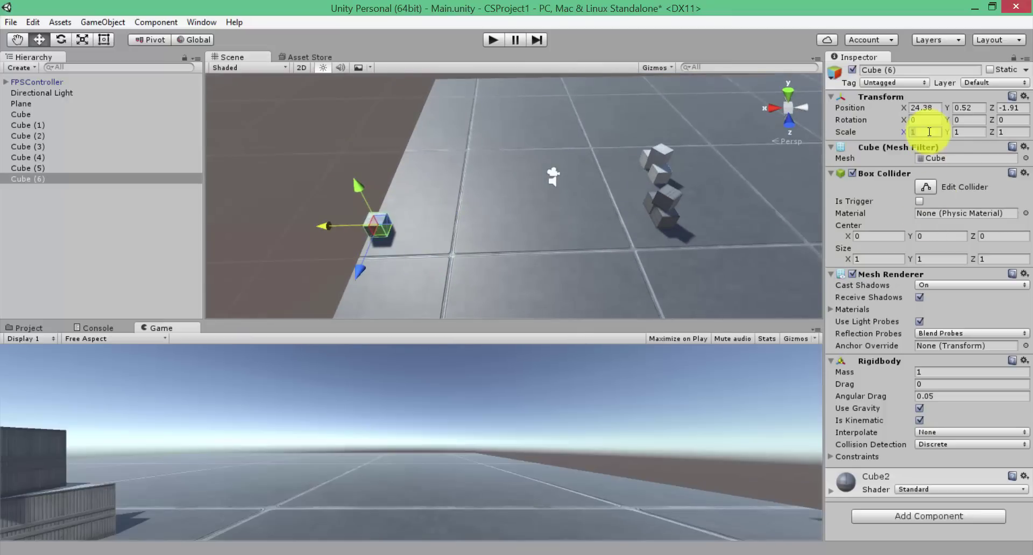
pyautogui.click(971, 132)
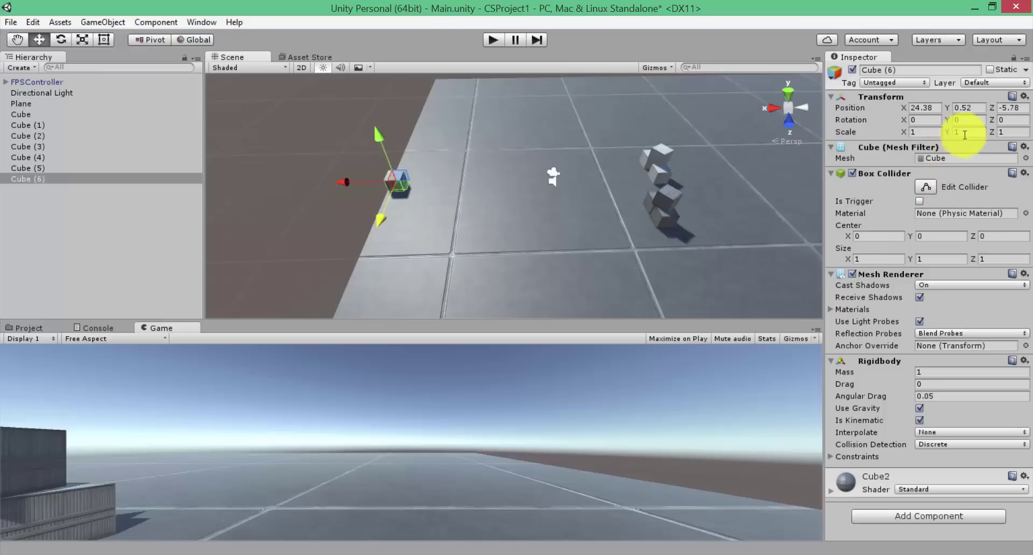
pyautogui.hotkey('shift', 'Tab')
pyautogui.write('0')
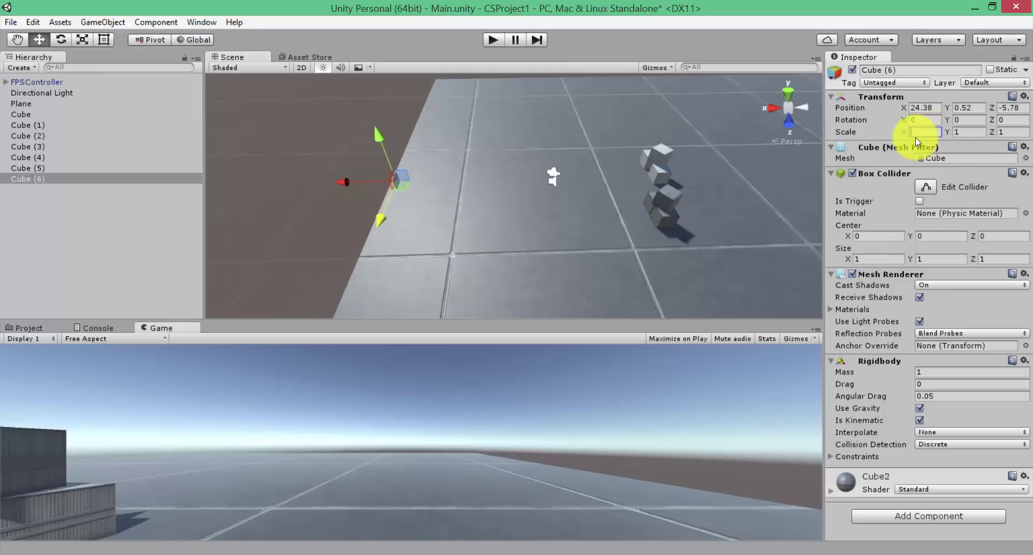
pyautogui.write('10')
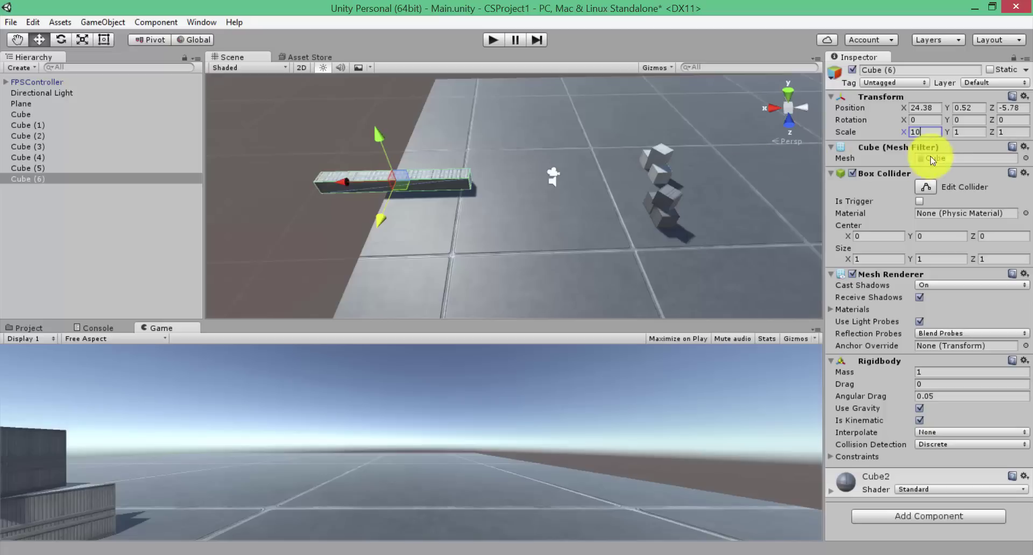
pyautogui.press('BackSpace')
pyautogui.click(1000, 131)
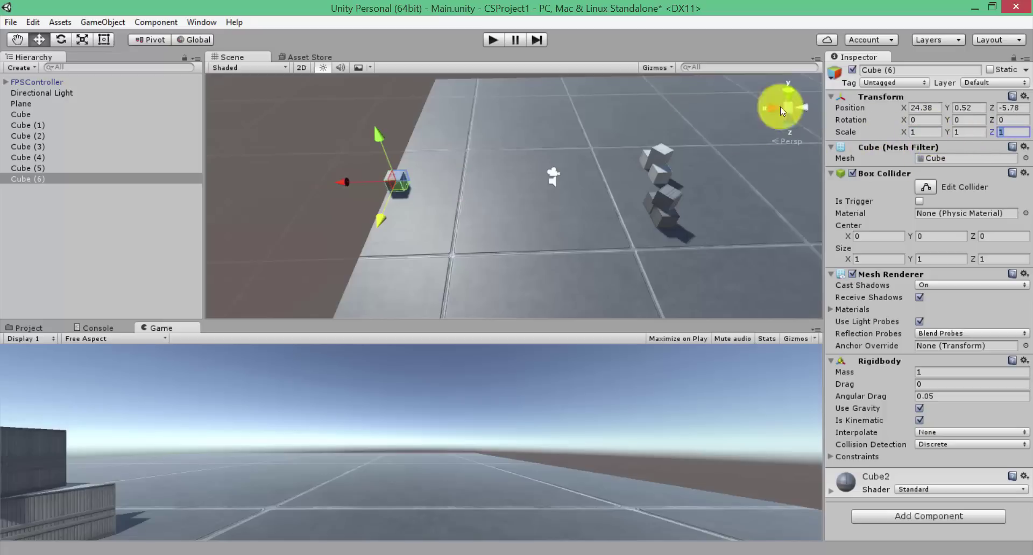
pyautogui.write('10')
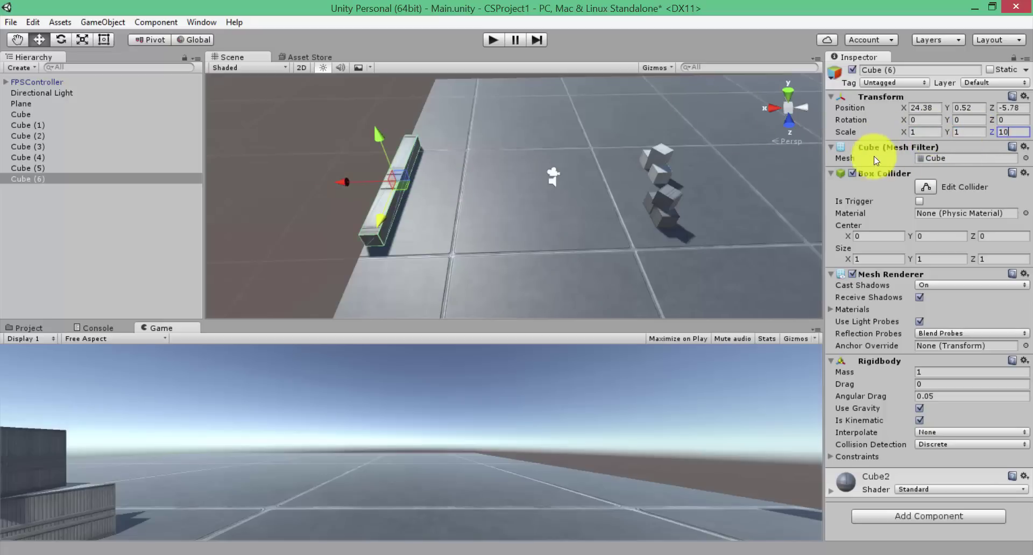
pyautogui.scroll(-5, 603, 179)
# Scale the cube into a 1×7×50 wall and align it with the floor's side edge
pyautogui.scroll(-3, 596, 208)
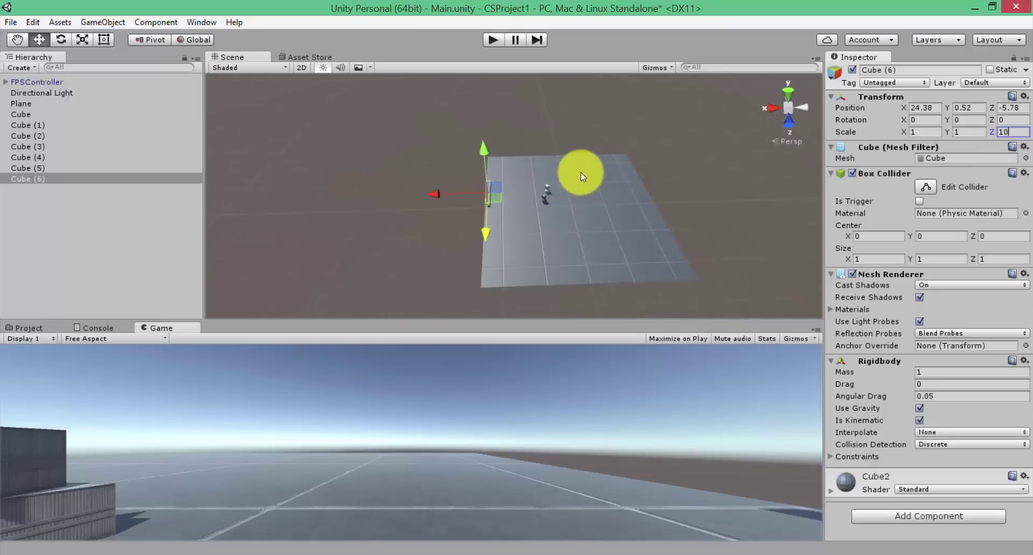
pyautogui.scroll(-1, 454, 162)
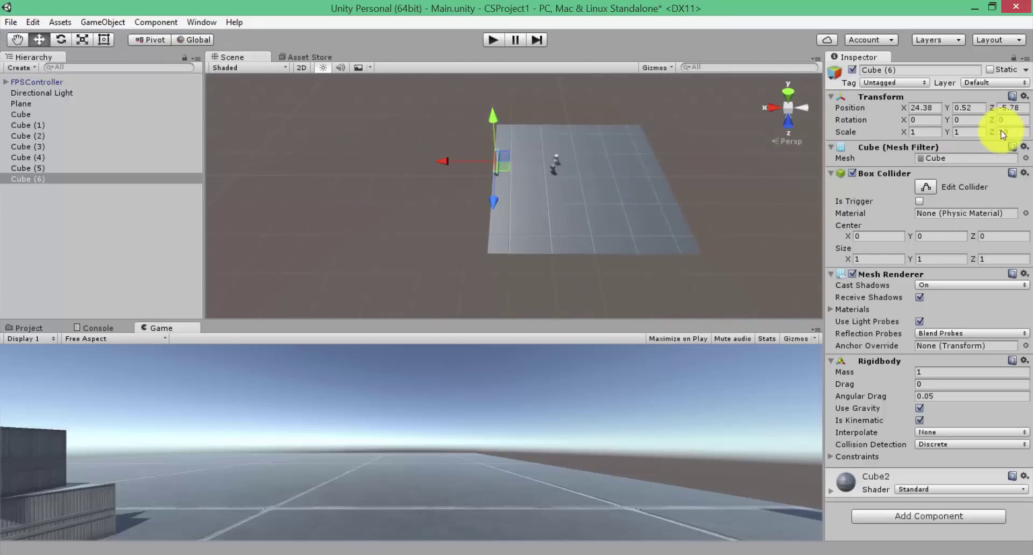
pyautogui.write('50')
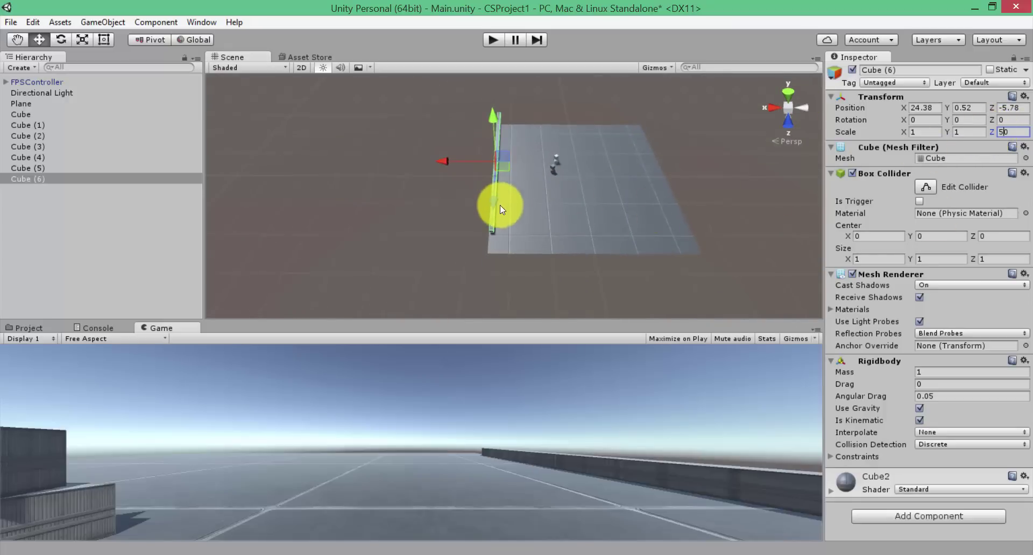
pyautogui.moveTo(493, 210); pyautogui.dragTo(490, 222)
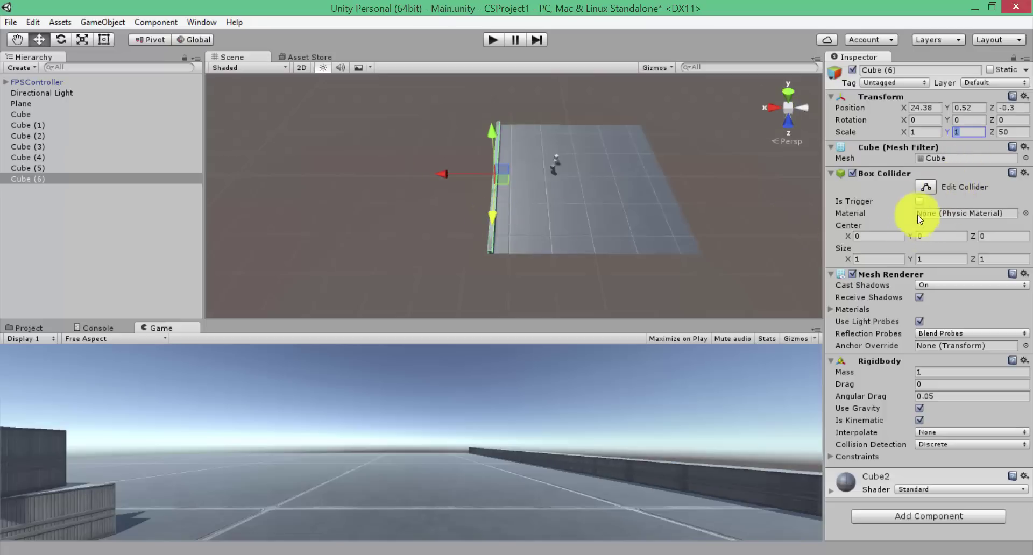
pyautogui.write('5')
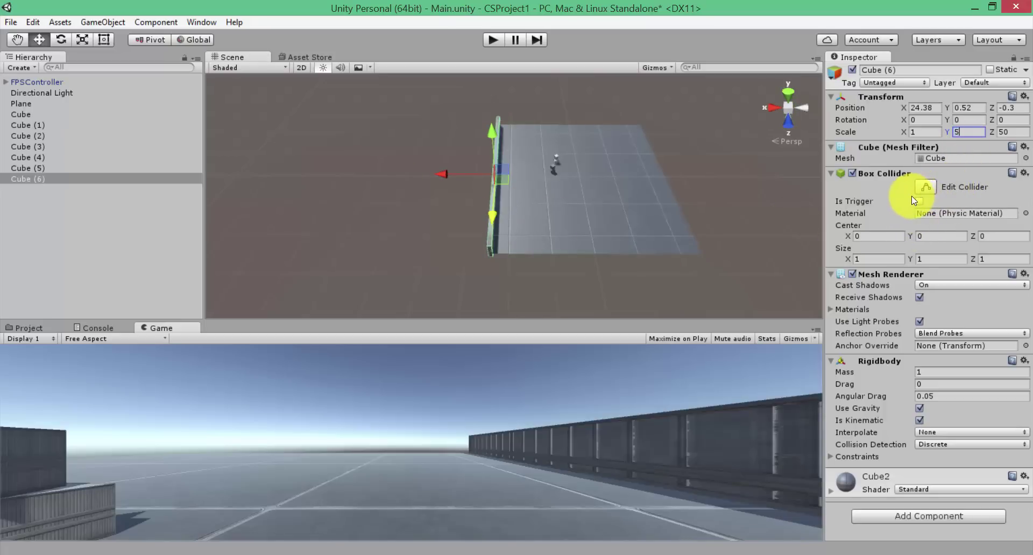
pyautogui.write('5')
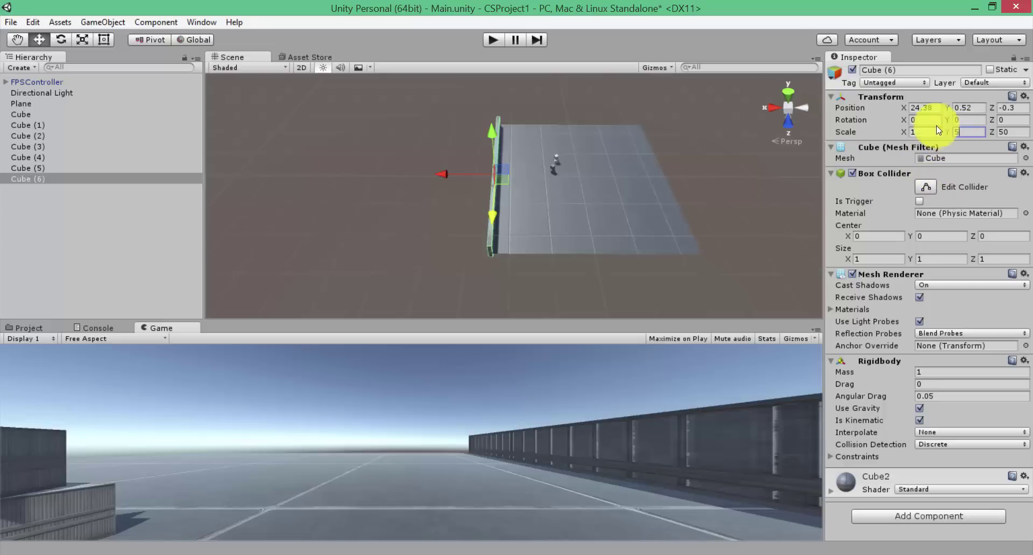
pyautogui.write('7')
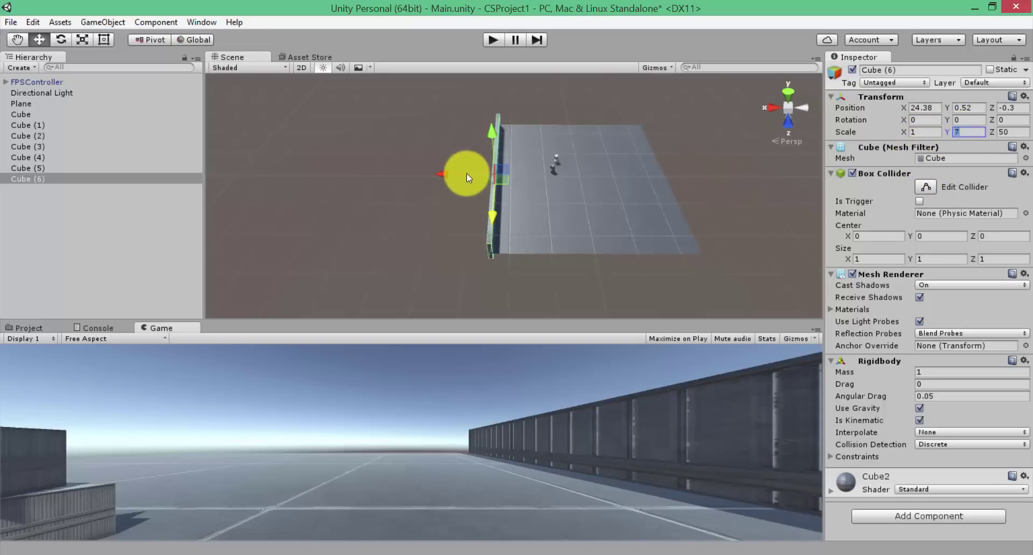
pyautogui.moveTo(499, 223); pyautogui.dragTo(491, 218)
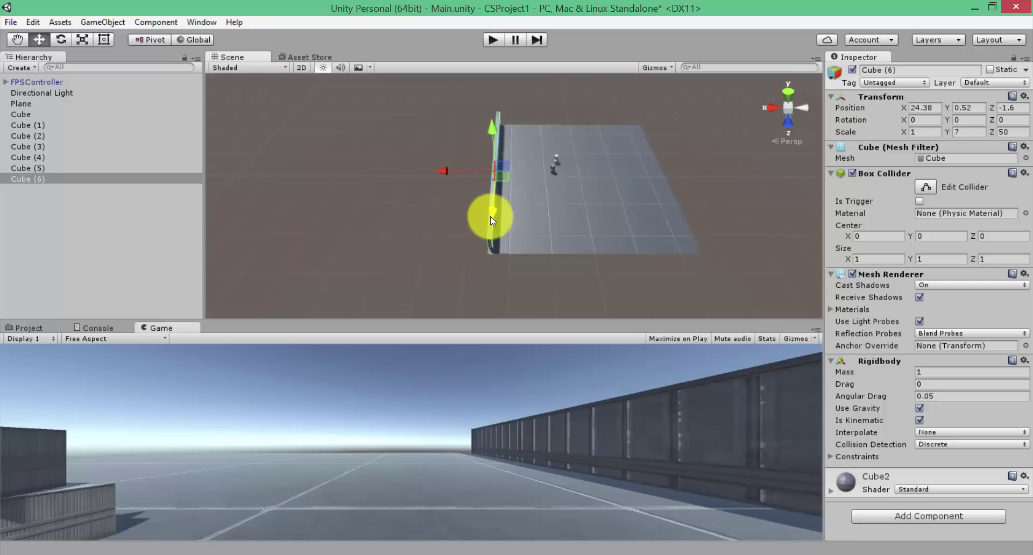
pyautogui.moveTo(491, 217); pyautogui.dragTo(490, 201)
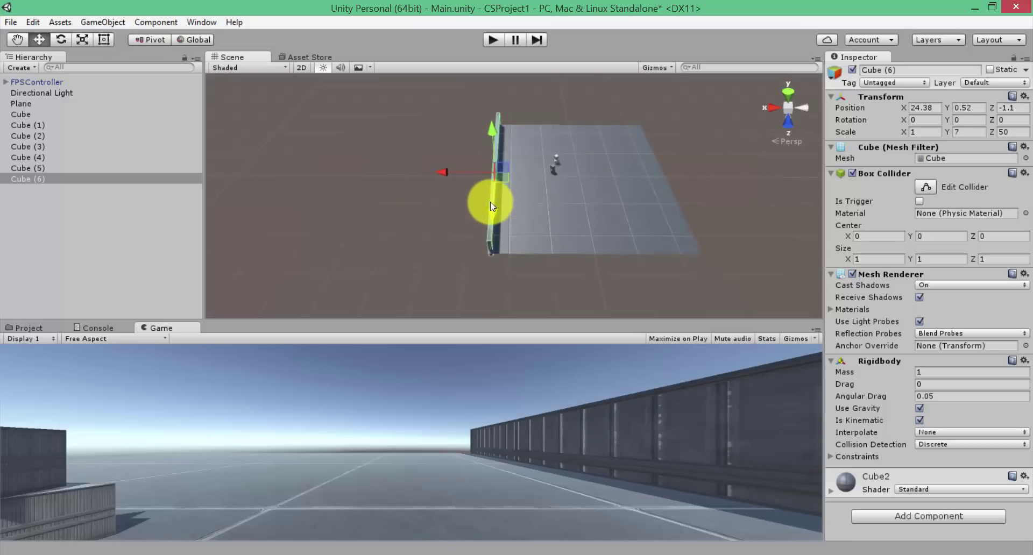
pyautogui.moveTo(491, 134); pyautogui.dragTo(492, 128)
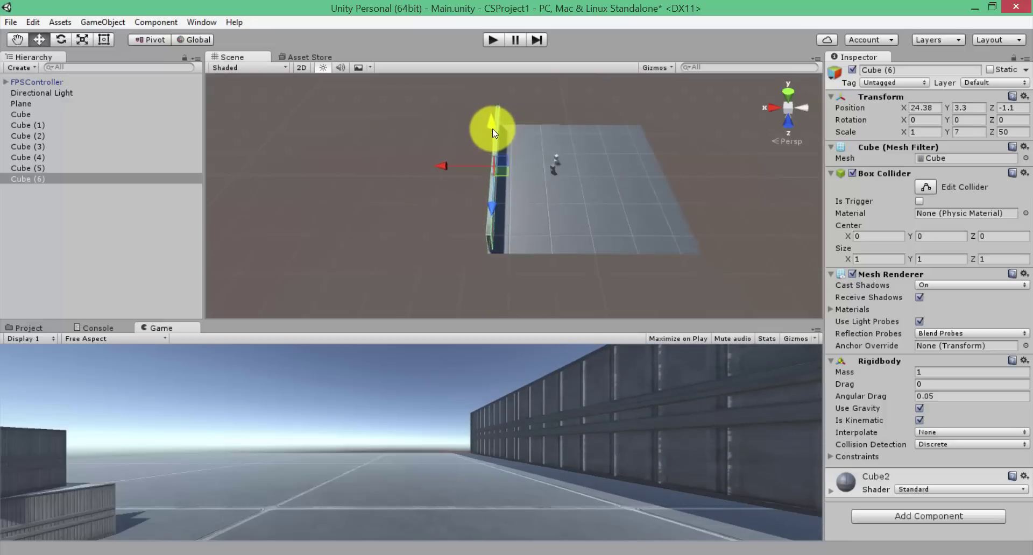
pyautogui.moveTo(492, 128); pyautogui.dragTo(495, 134)
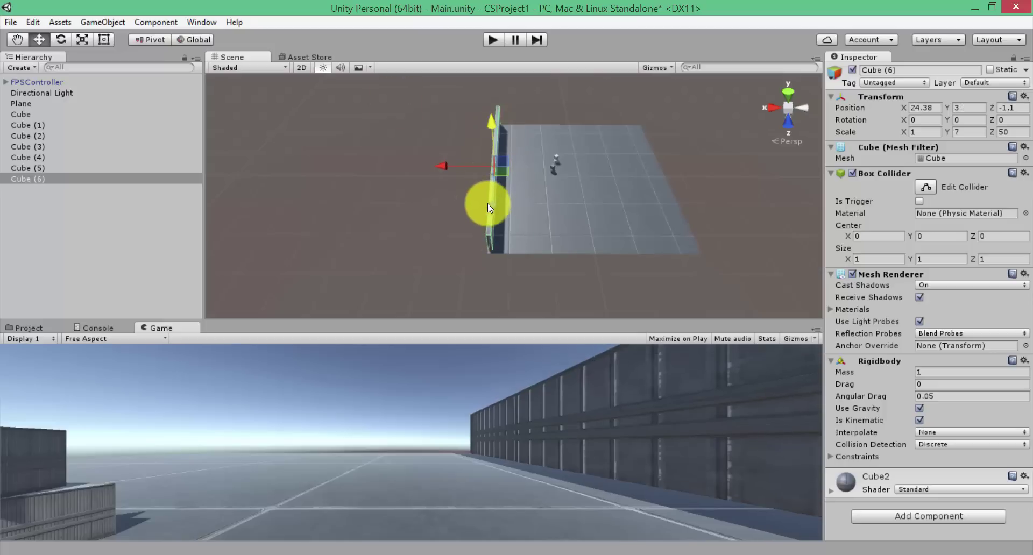
pyautogui.moveTo(495, 212); pyautogui.dragTo(488, 220)
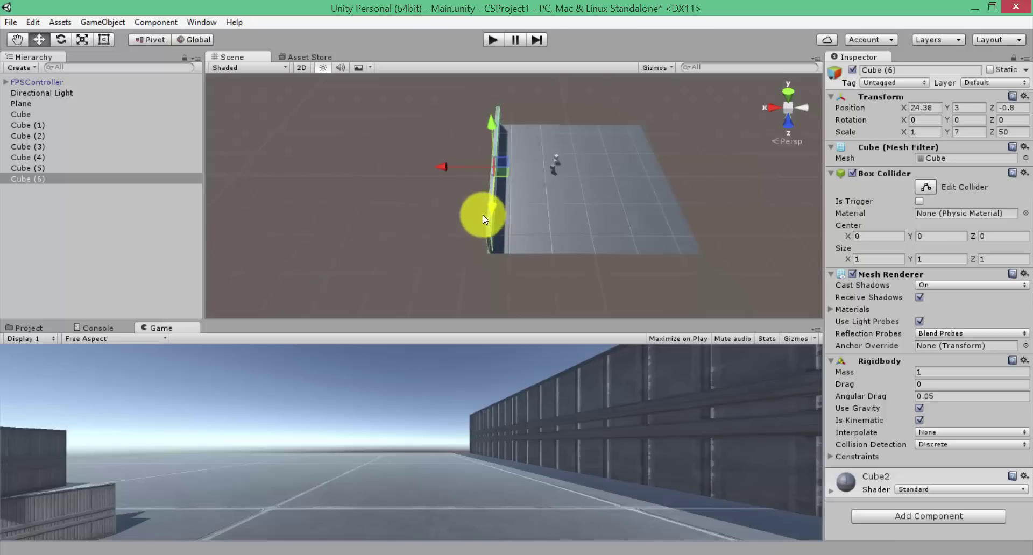
# Copy the wall to the opposite side, then copy it again rotated -90° on Y
pyautogui.hotkey('ctrl', 'd')
pyautogui.moveTo(443, 169)
pyautogui.mouseDown()
pyautogui.moveTo(630, 163)
pyautogui.moveTo(617, 163)
pyautogui.moveTo(622, 180)
pyautogui.mouseUp()
pyautogui.hotkey('ctrl', 'd')
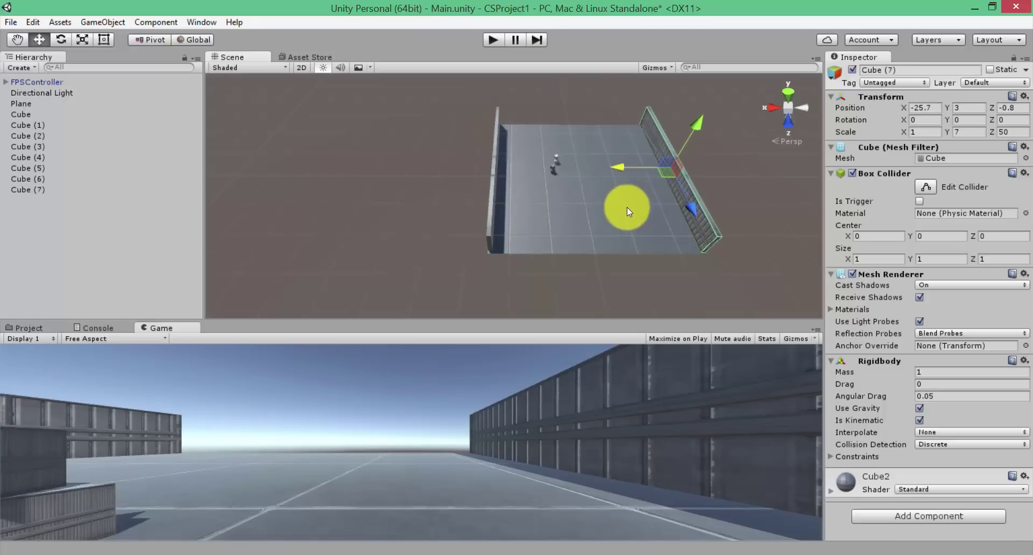
pyautogui.press('e')
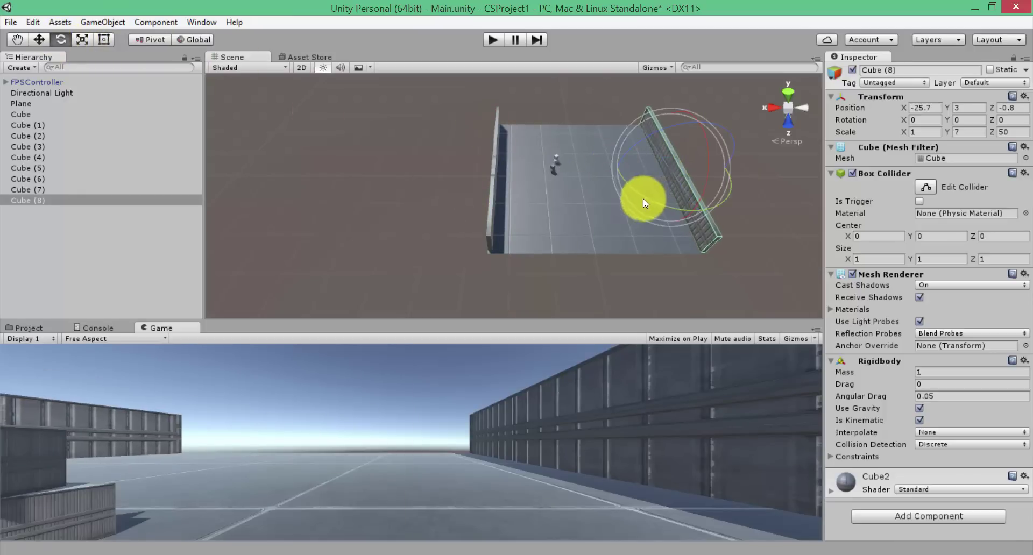
pyautogui.moveTo(644, 199); pyautogui.dragTo(915, 184)
pyautogui.click(971, 119)
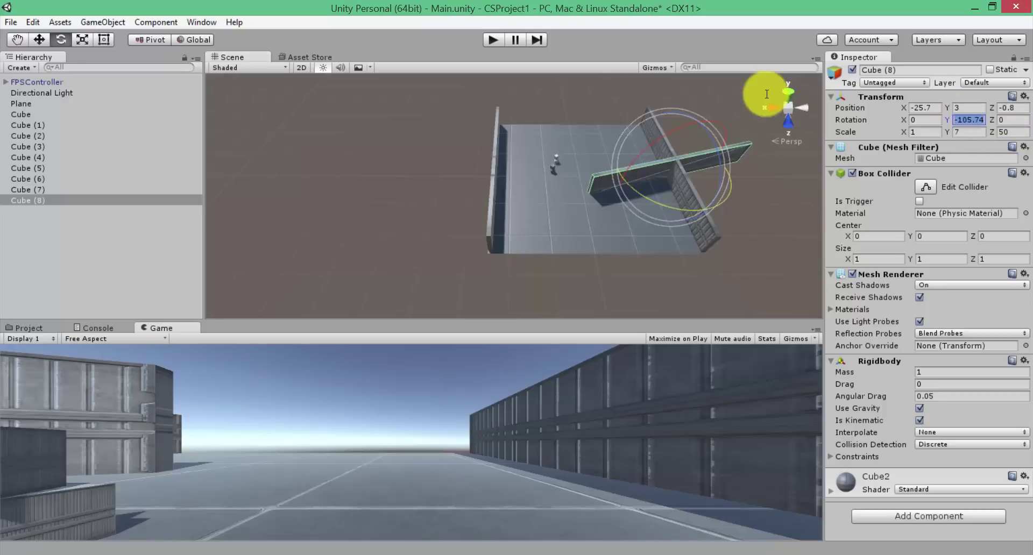
pyautogui.click(982, 123)
pyautogui.write('-')
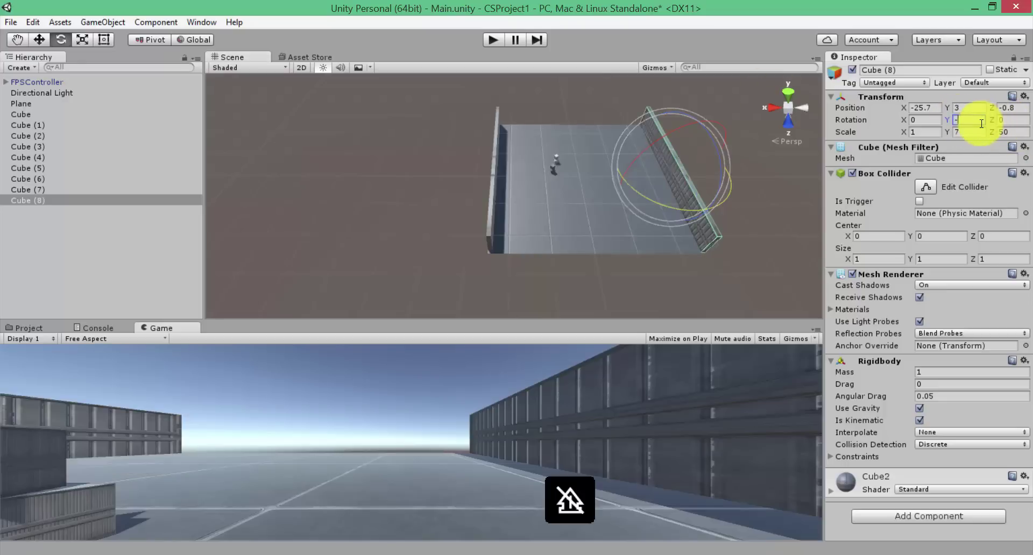
pyautogui.write('90')
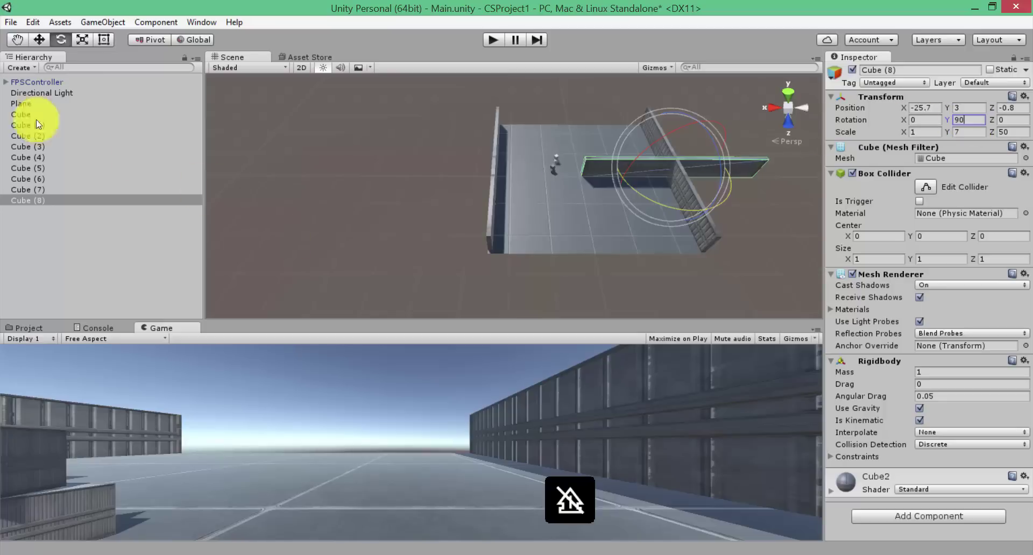
# Position the rotated wall along the floor's back edge
pyautogui.click(39, 40)
pyautogui.moveTo(703, 208)
pyautogui.mouseDown()
pyautogui.moveTo(671, 131)
pyautogui.moveTo(618, 118)
pyautogui.mouseUp()
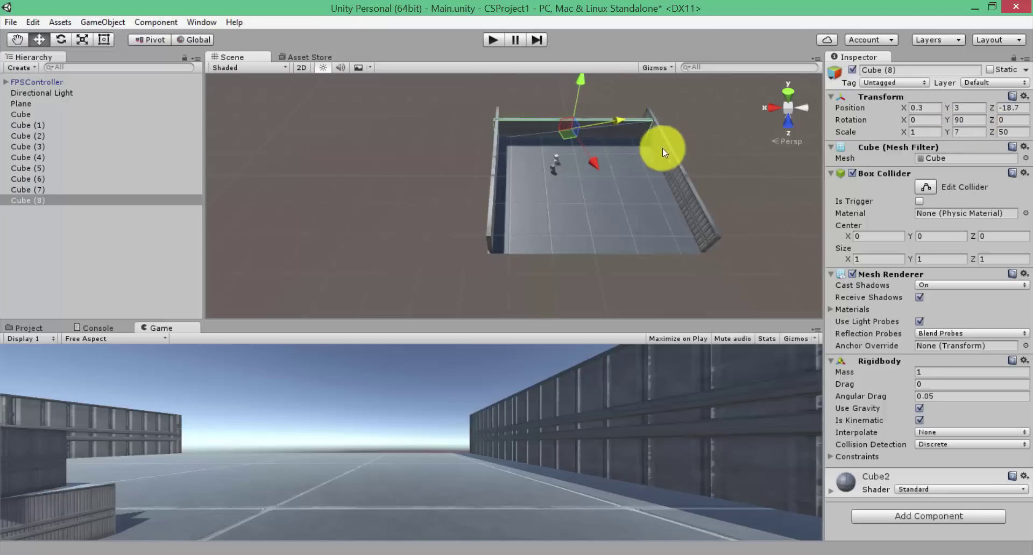
pyautogui.moveTo(602, 164)
pyautogui.mouseDown()
pyautogui.moveTo(477, 117)
pyautogui.moveTo(565, 111)
pyautogui.mouseUp()
pyautogui.moveTo(565, 110)
pyautogui.keyDown('alt'); pyautogui.mouseDown()
pyautogui.moveTo(671, 152)
pyautogui.moveTo(604, 150)
pyautogui.moveTo(419, 178)
pyautogui.moveTo(465, 174)
pyautogui.moveTo(405, 166)
pyautogui.moveTo(618, 185)
pyautogui.moveTo(554, 253)
pyautogui.mouseUp(); pyautogui.keyUp('alt')
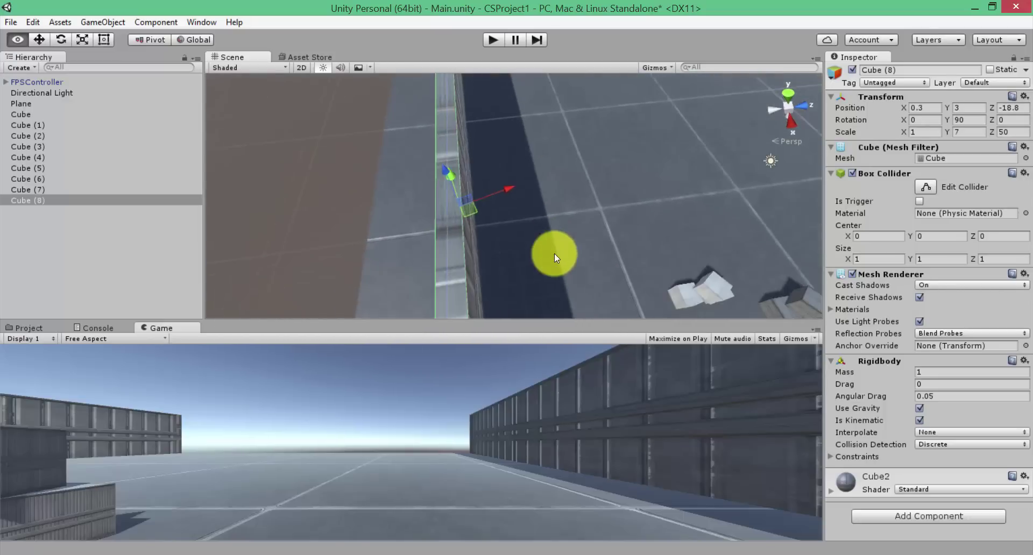
pyautogui.moveTo(506, 193)
pyautogui.mouseDown()
pyautogui.moveTo(393, 201)
pyautogui.moveTo(466, 209)
pyautogui.moveTo(469, 144)
pyautogui.moveTo(459, 137)
pyautogui.mouseUp()
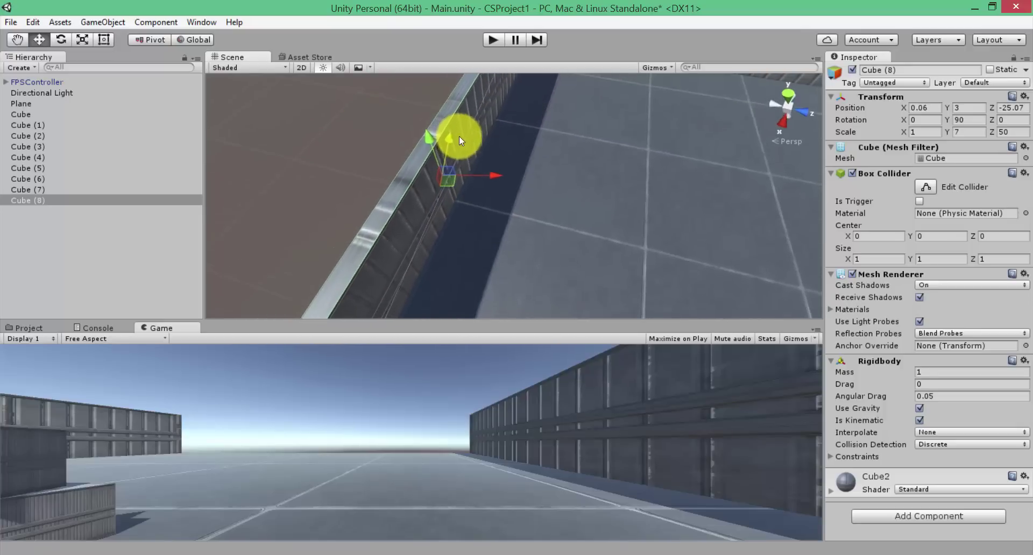
# Duplicate the back wall onto the front edge and save the scene
pyautogui.moveTo(722, 187)
pyautogui.keyDown('alt'); pyautogui.mouseDown()
pyautogui.moveTo(468, 200)
pyautogui.moveTo(583, 184)
pyautogui.moveTo(468, 134)
pyautogui.moveTo(631, 164)
pyautogui.moveTo(606, 175)
pyautogui.mouseUp(); pyautogui.keyUp('alt')
pyautogui.hotkey('ctrl', 'd')
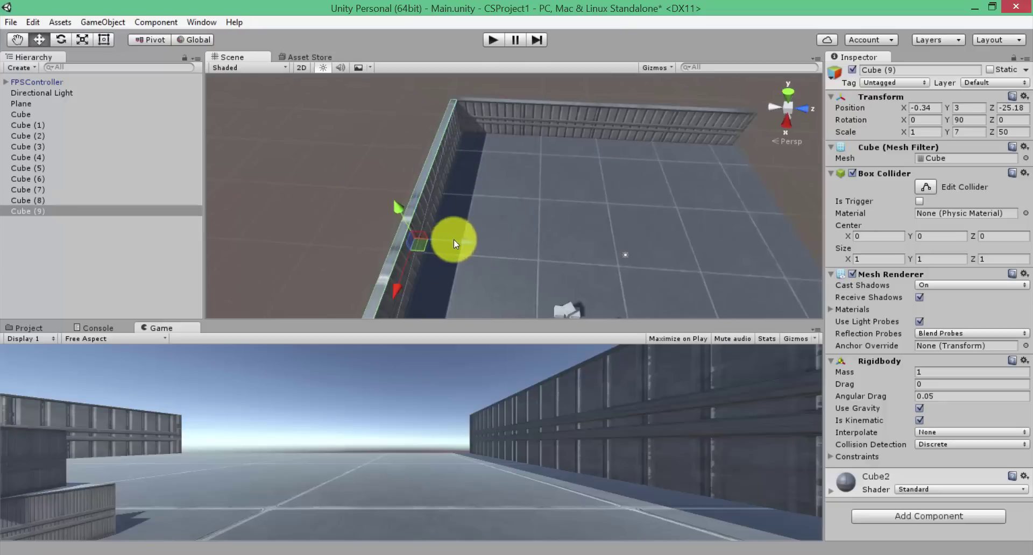
pyautogui.moveTo(454, 240); pyautogui.dragTo(823, 238)
pyautogui.moveTo(556, 208)
pyautogui.keyDown('alt'); pyautogui.mouseDown()
pyautogui.moveTo(544, 173)
pyautogui.moveTo(747, 174)
pyautogui.mouseUp(); pyautogui.keyUp('alt')
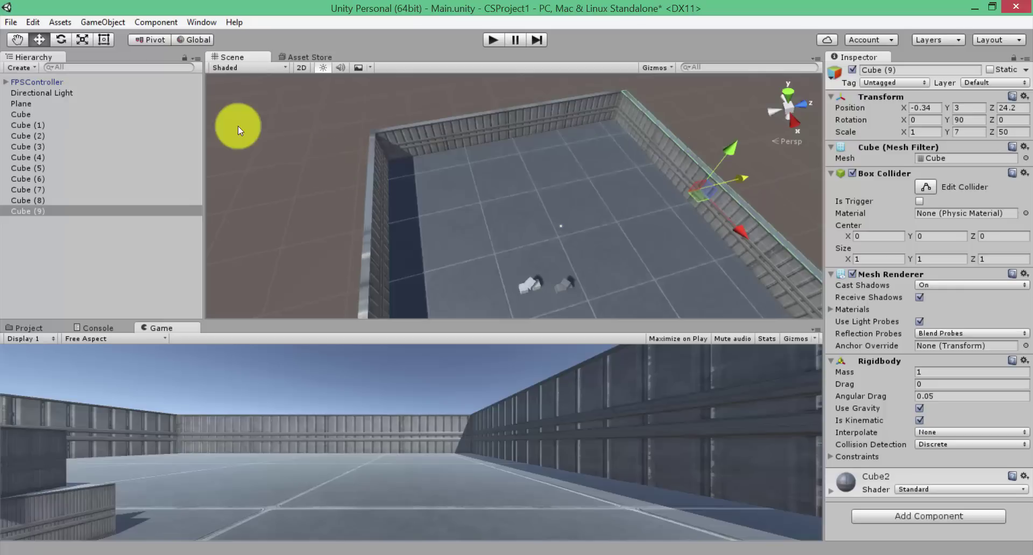
pyautogui.click(238, 126)
pyautogui.hotkey('ctrl', 's')
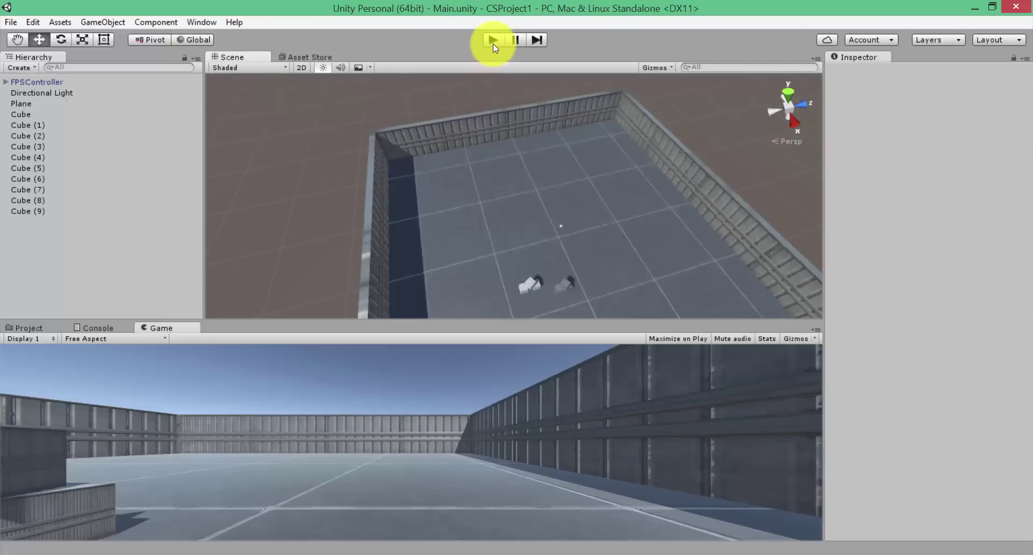
# Turn on Maximize on Play and walk the player around the walled yard
pyautogui.click(823, 330)
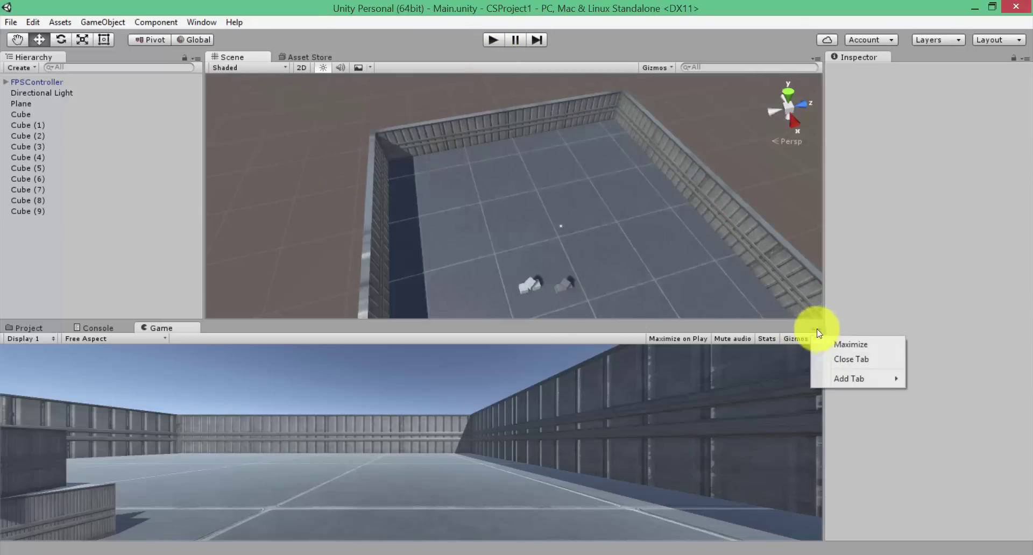
pyautogui.click(851, 344)
pyautogui.click(491, 40)
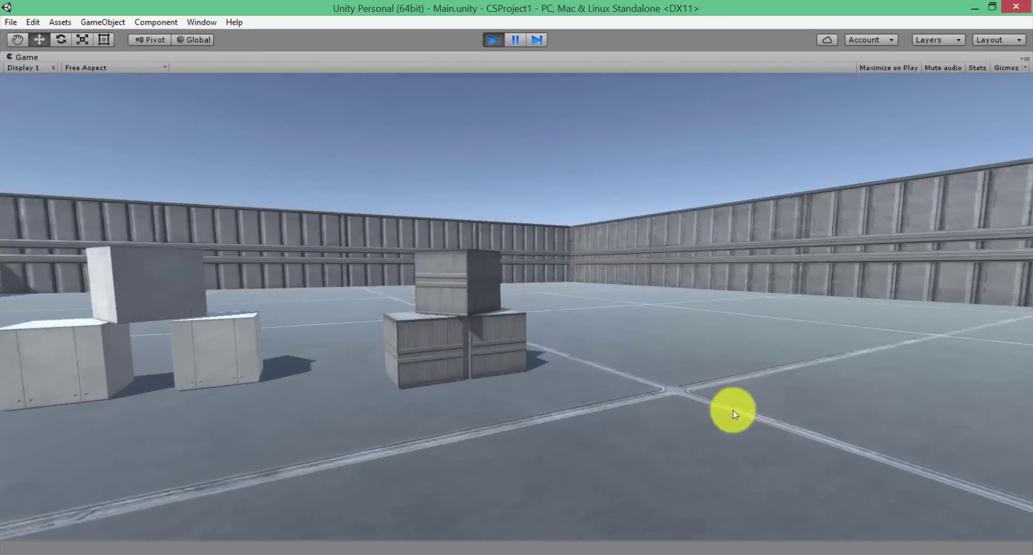
pyautogui.press('w')
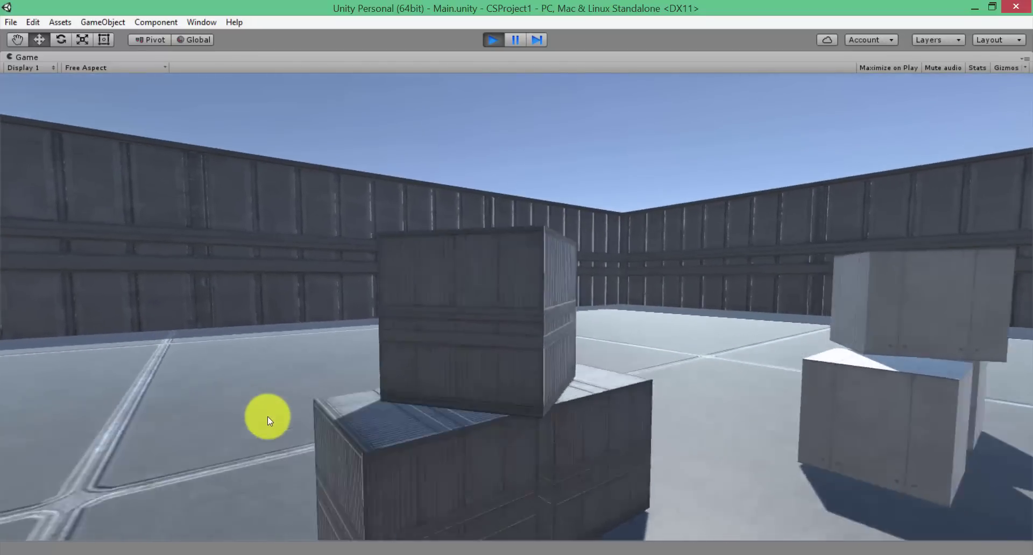
pyautogui.press('w')
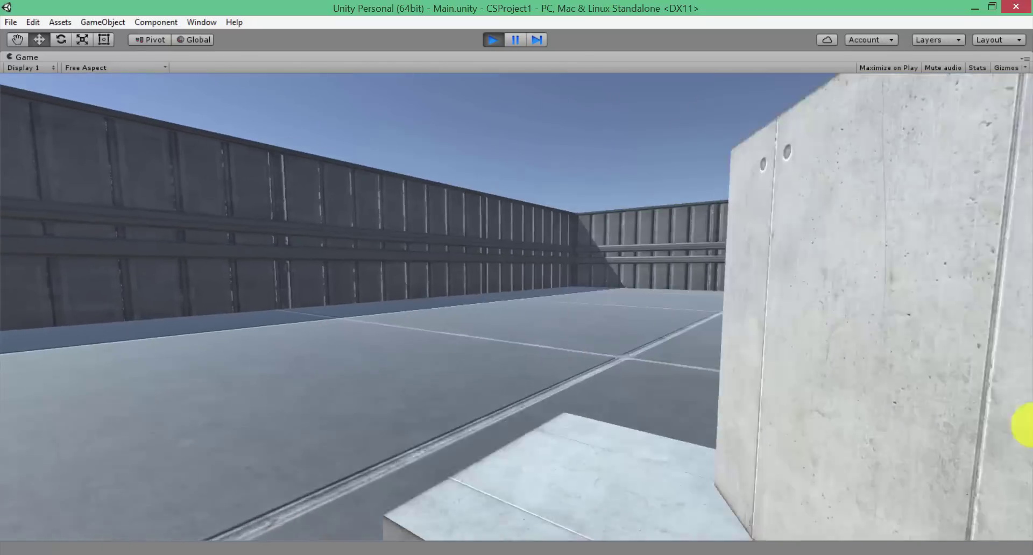
pyautogui.press('w')
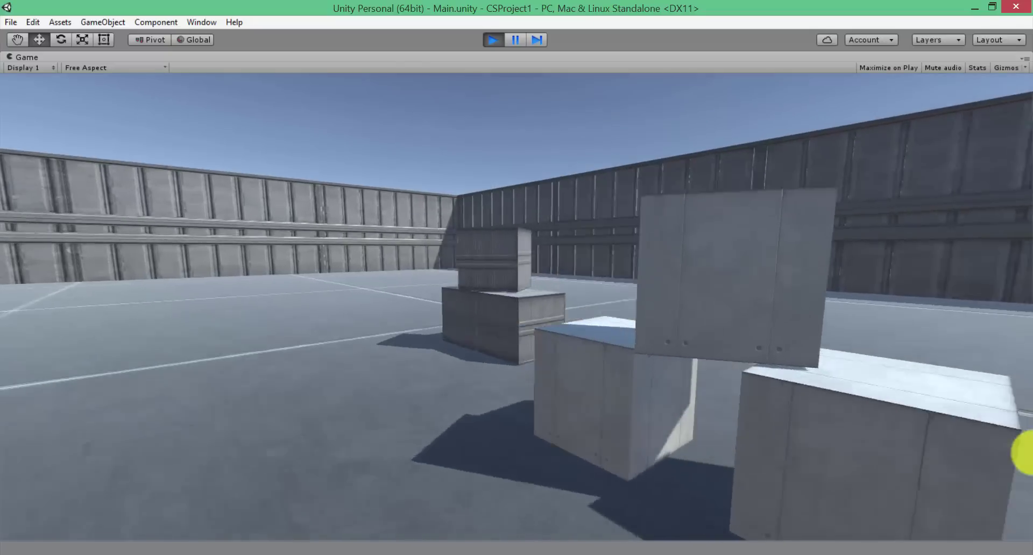
pyautogui.press('s')
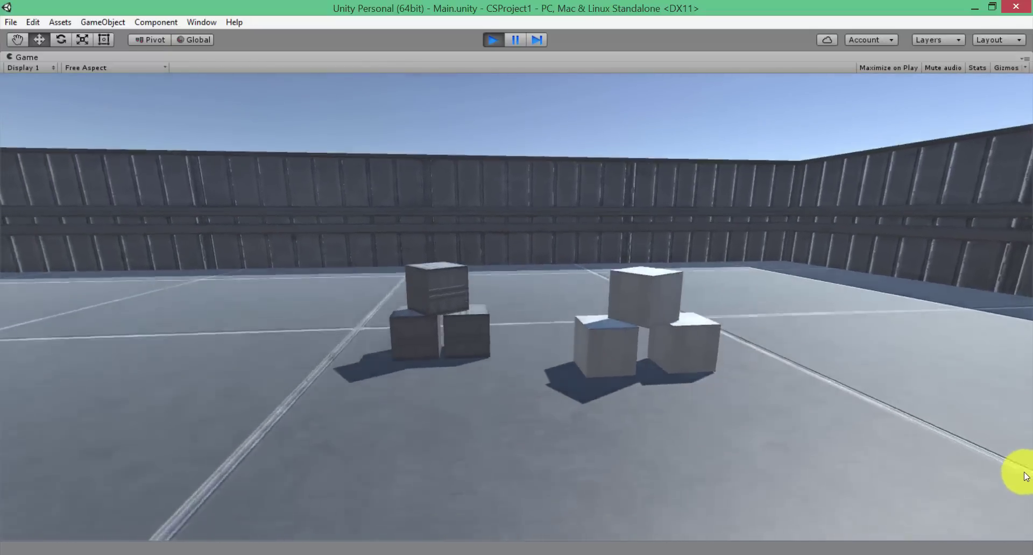
pyautogui.press('s')
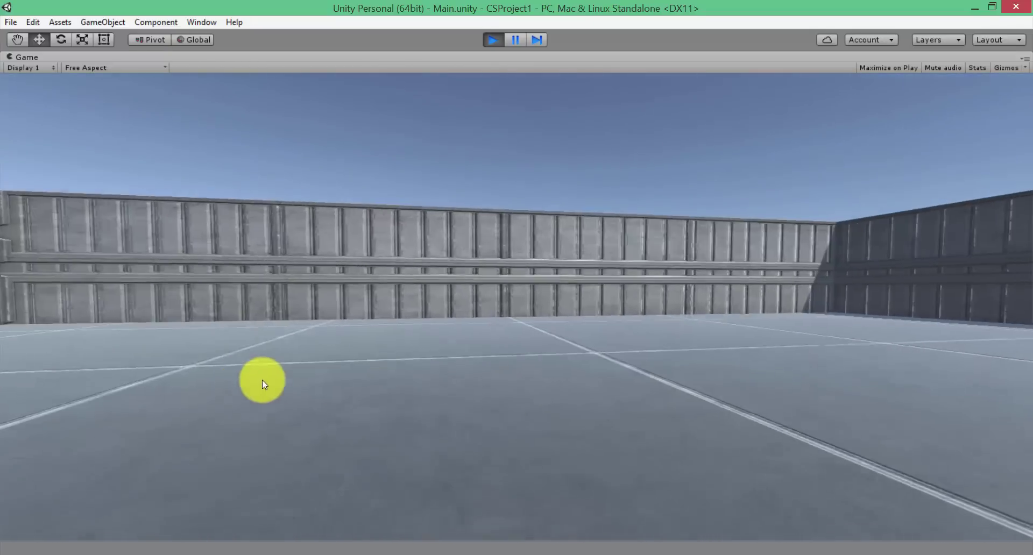
pyautogui.press('w')
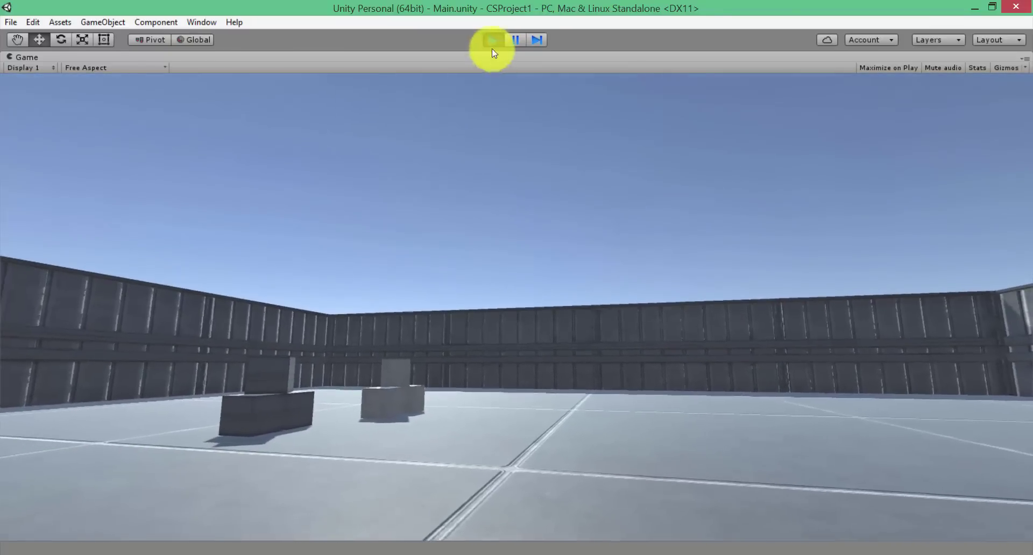
# Stop play mode and restore the full editor layout
pyautogui.click(492, 43)
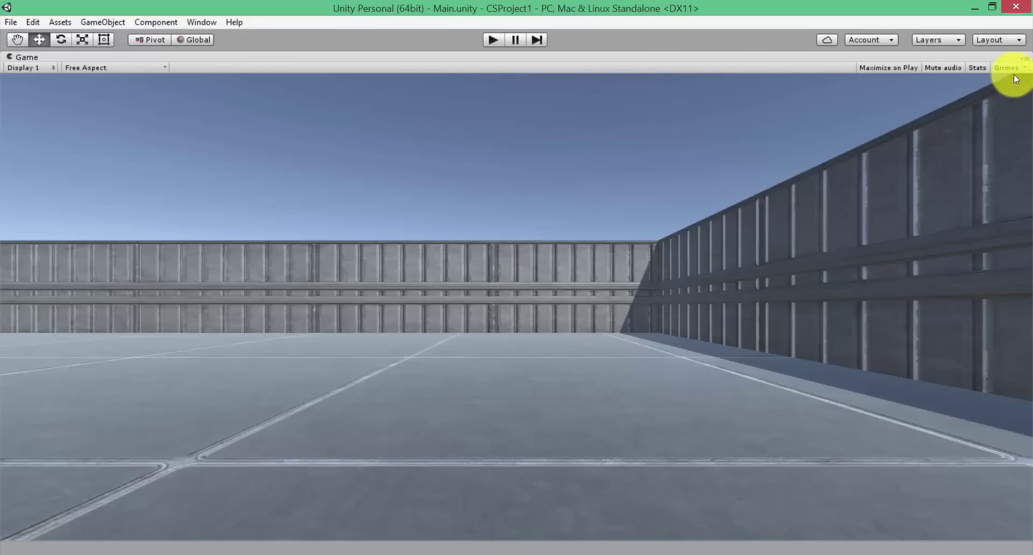
pyautogui.click(1026, 60)
pyautogui.click(992, 72)
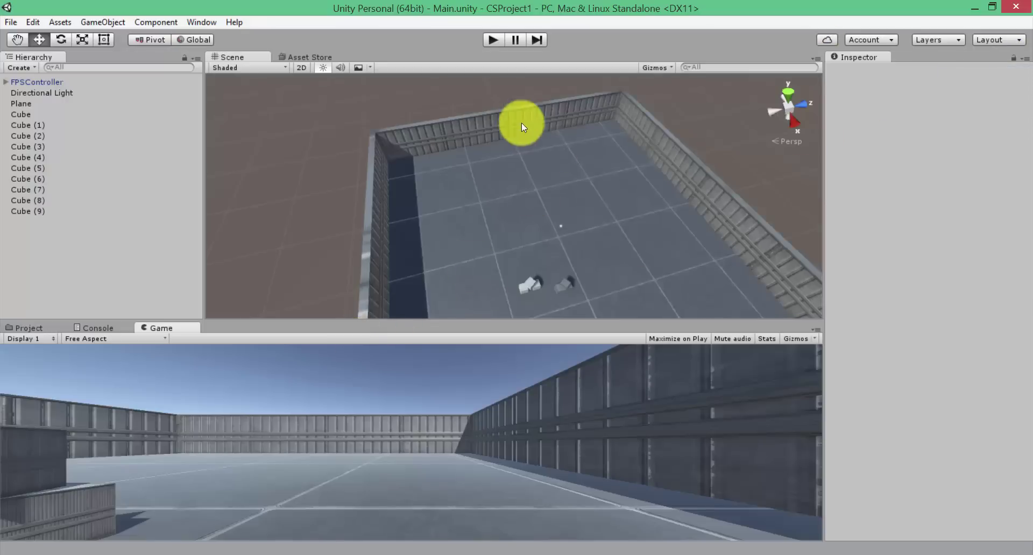
# Frame the FPSController in the scene view and inspect its FirstPersonCharacter camera child
pyautogui.moveTo(521, 128)
pyautogui.mouseDown(button='right')
pyautogui.moveTo(510, 210)
pyautogui.moveTo(645, 177)
pyautogui.moveTo(560, 255)
pyautogui.mouseUp(button='right')
pyautogui.click(560, 264)
pyautogui.press('f')
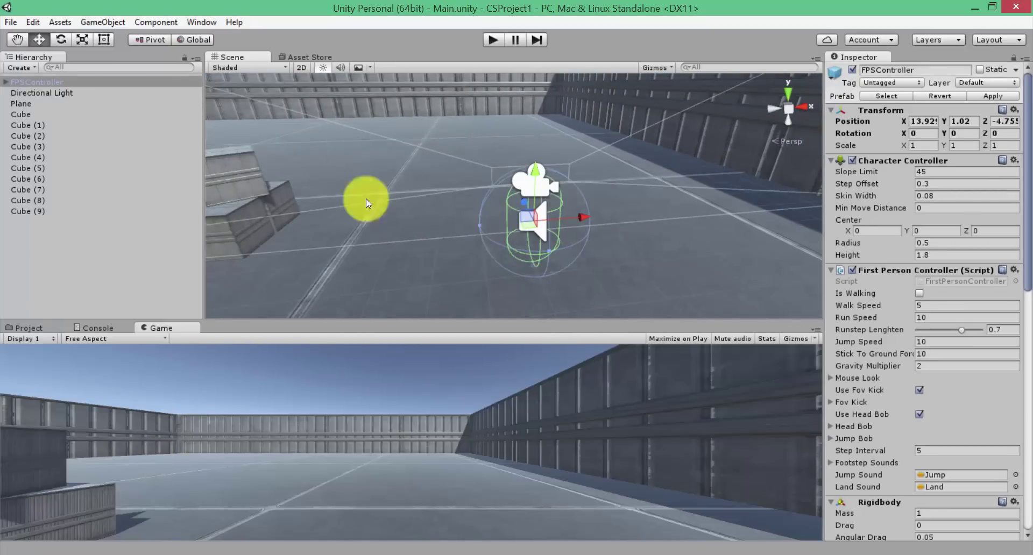
pyautogui.click(5, 82)
pyautogui.click(49, 92)
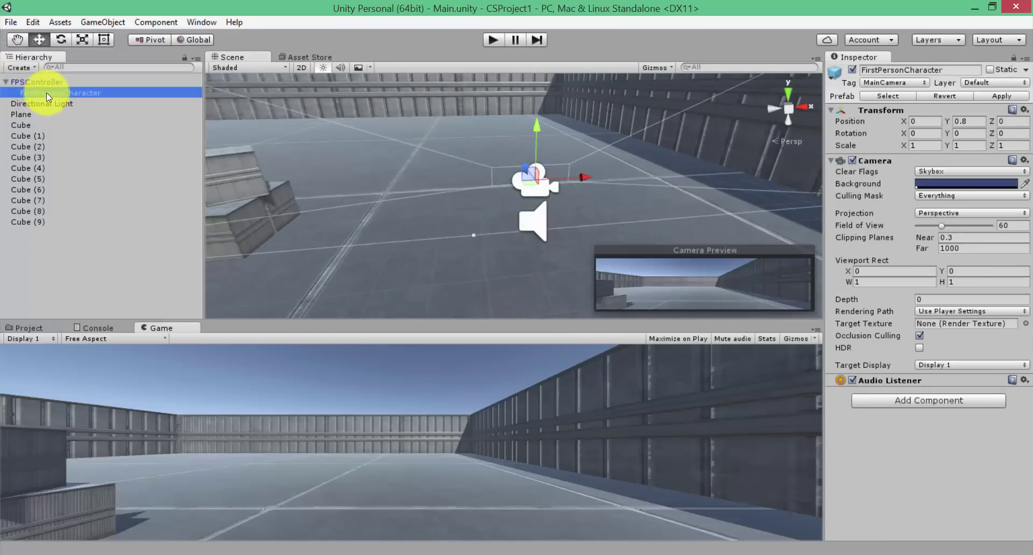
pyautogui.click(35, 82)
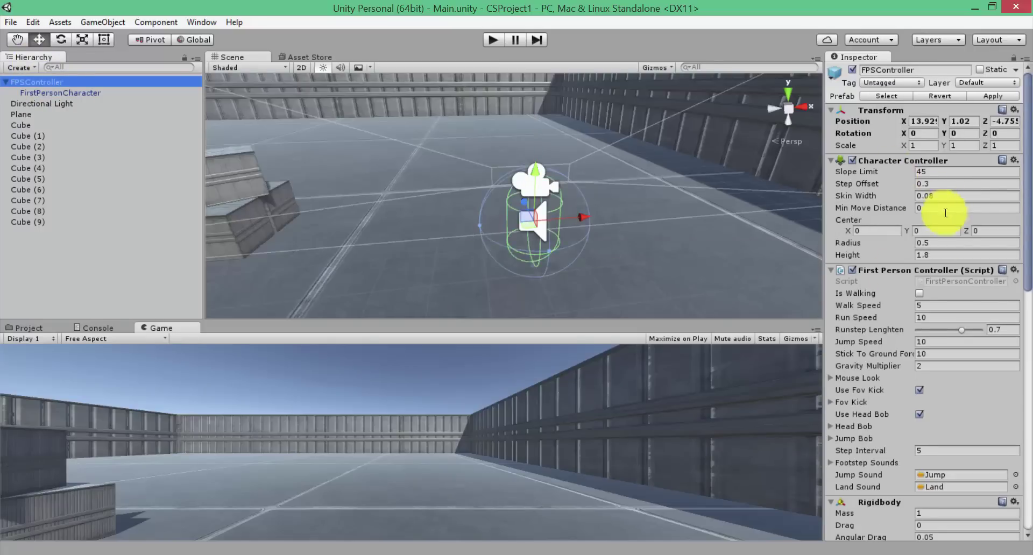
pyautogui.scroll(-10, 933, 210)
pyautogui.scroll(-5, 935, 216)
pyautogui.scroll(-2, 933, 223)
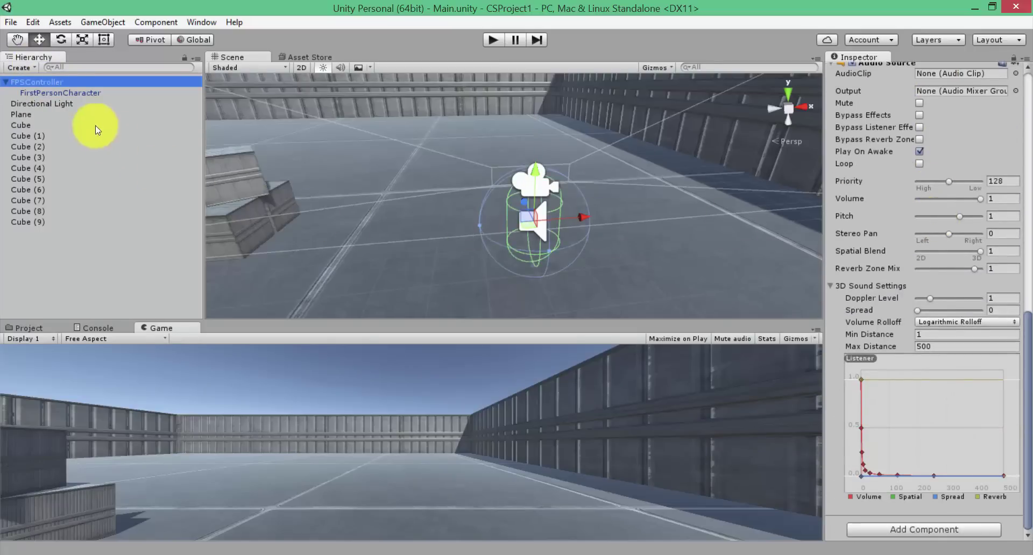
# Create a 3D capsule and make it a child of FPSController
pyautogui.click(62, 24)
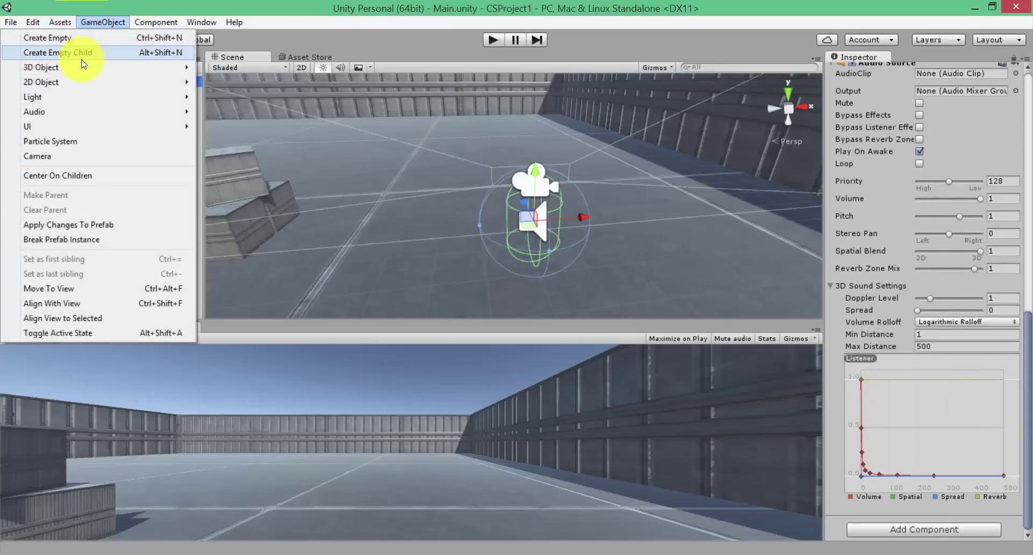
pyautogui.moveTo(83, 67)
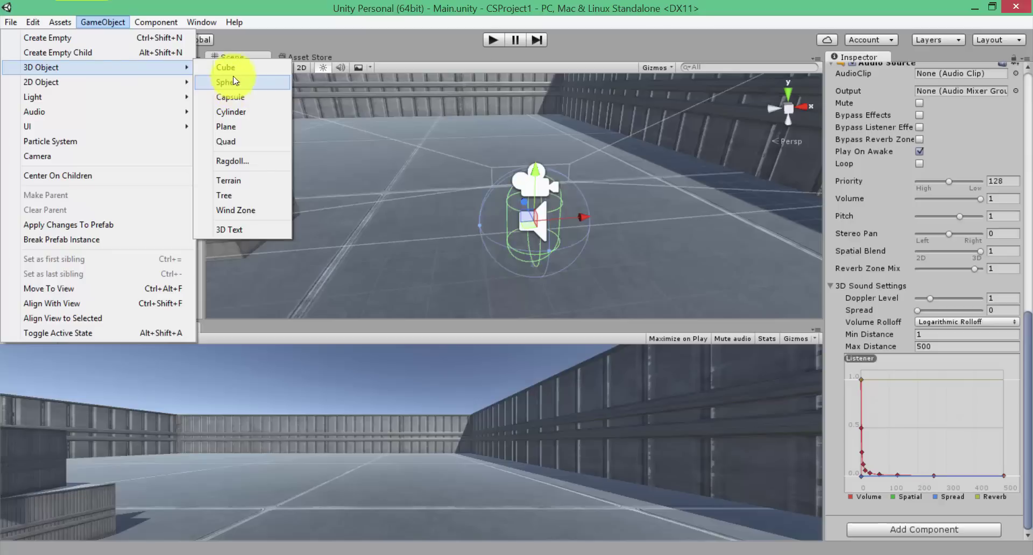
pyautogui.click(232, 97)
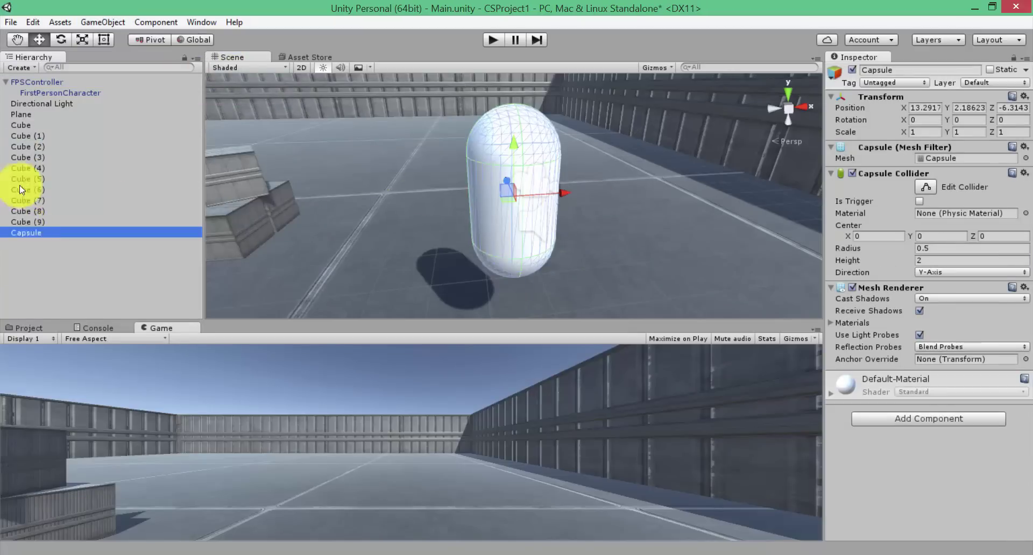
pyautogui.moveTo(31, 77); pyautogui.dragTo(32, 78)
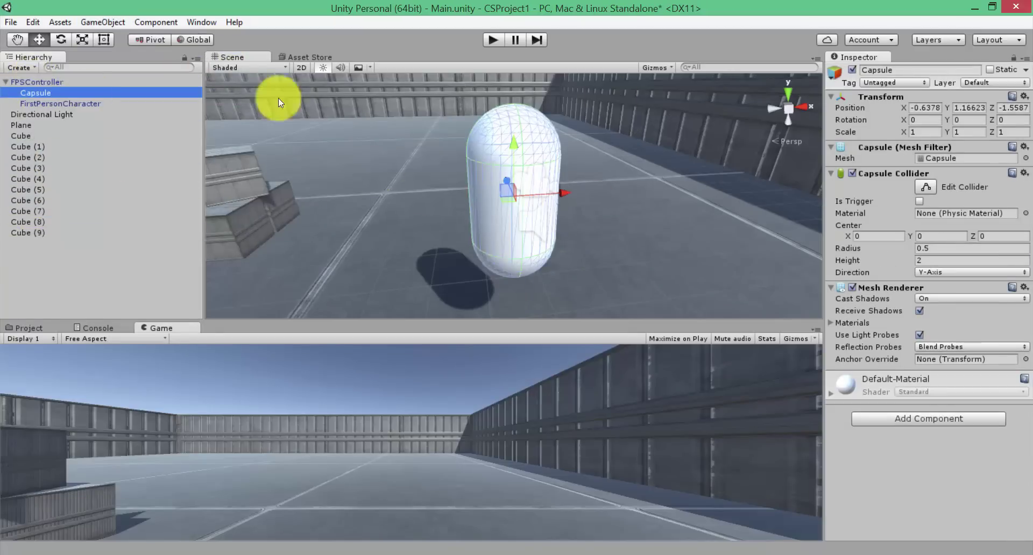
# Set the capsule's local position to 0, 0, 0 and orbit the view to check it
pyautogui.click(919, 103)
pyautogui.write('0')
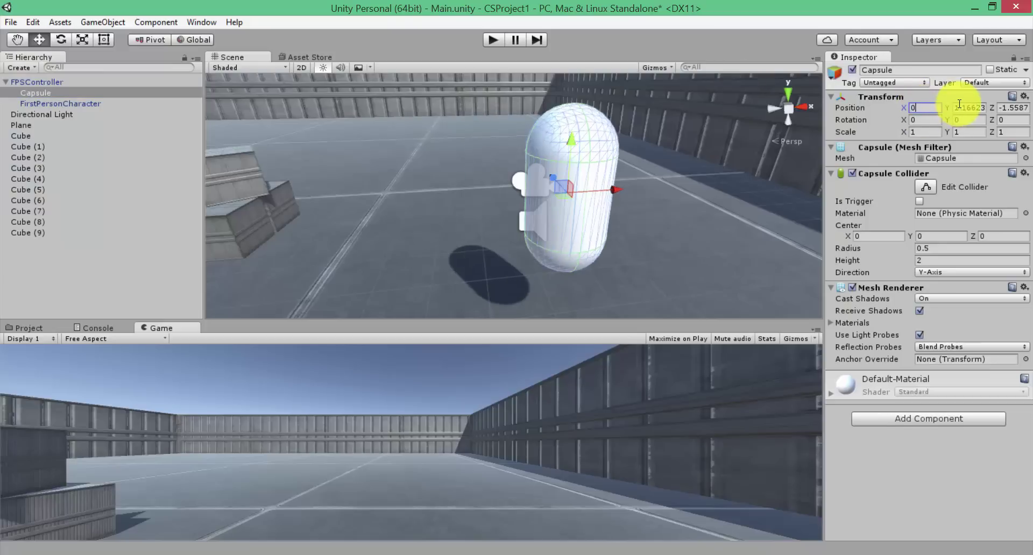
pyautogui.click(968, 108)
pyautogui.write('0')
pyautogui.click(1013, 108)
pyautogui.write('0')
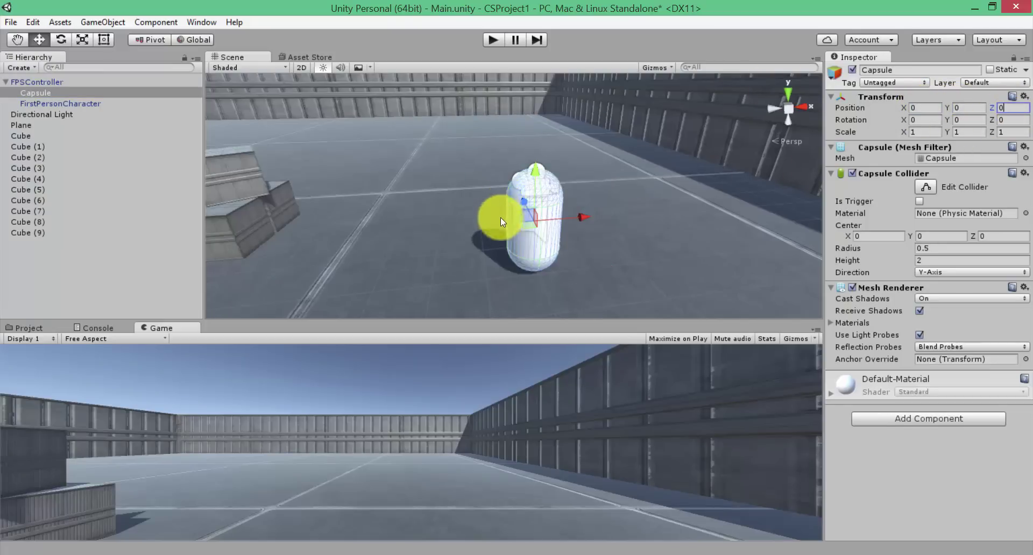
pyautogui.moveTo(500, 217); pyautogui.dragTo(653, 195, button='right')
pyautogui.click(444, 210)
pyautogui.moveTo(521, 197); pyautogui.dragTo(515, 210, button='right')
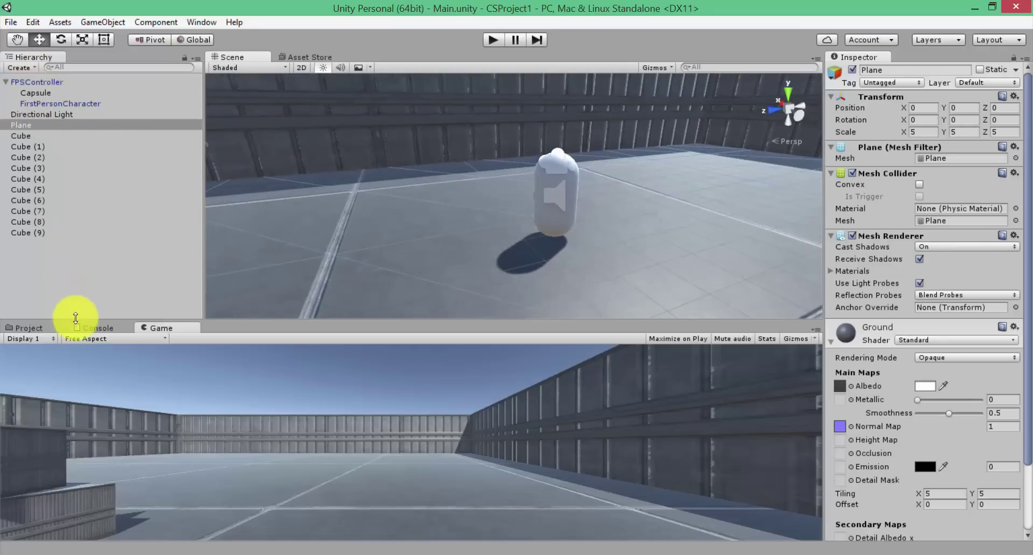
# Browse the Project window to Weapon/Acr/Models/Placeholders/ACR, showing acr_fp and acr_hands
pyautogui.click(25, 327)
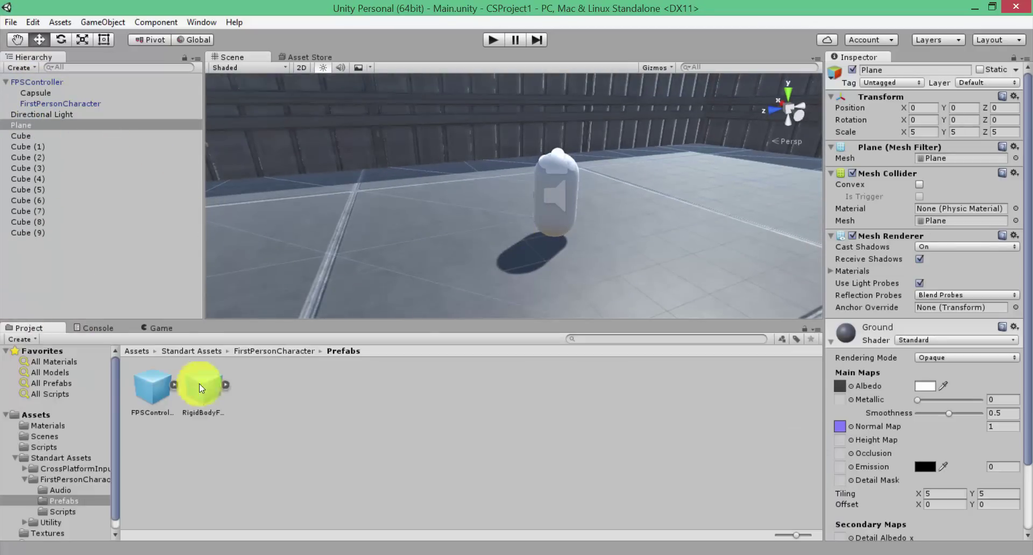
pyautogui.click(15, 457)
pyautogui.click(37, 479)
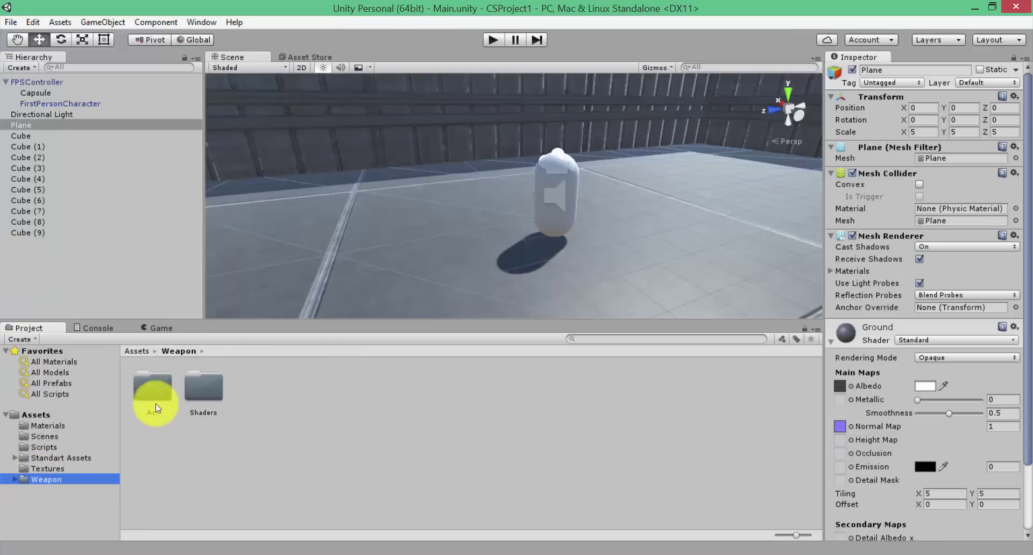
pyautogui.doubleClick(163, 386)
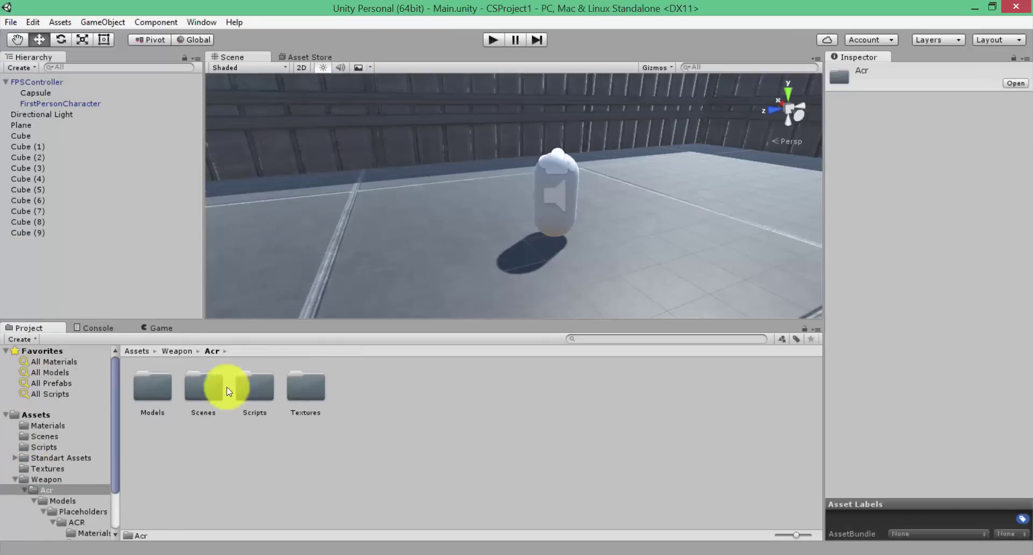
pyautogui.doubleClick(156, 386)
pyautogui.doubleClick(166, 386)
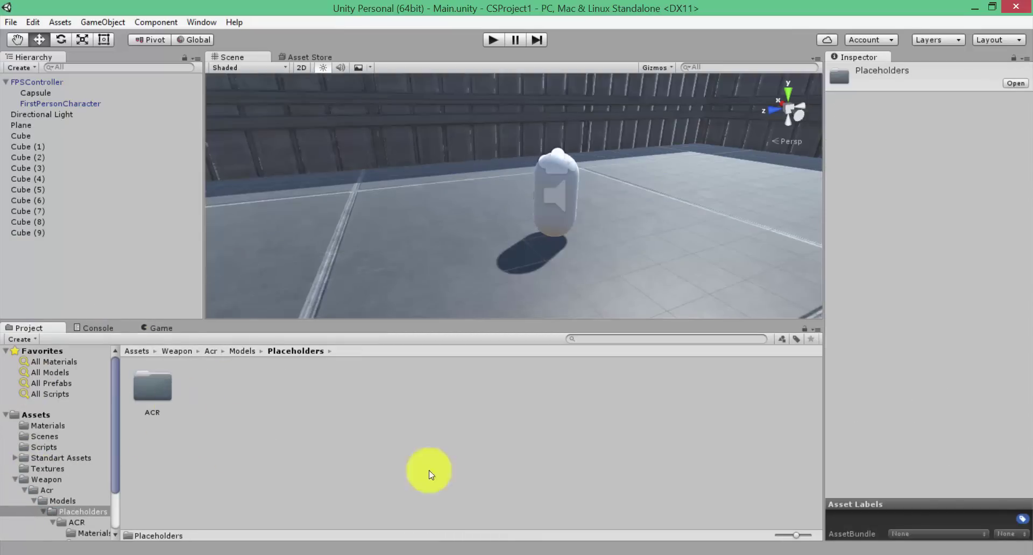
pyautogui.click(161, 386)
pyautogui.press('Return')
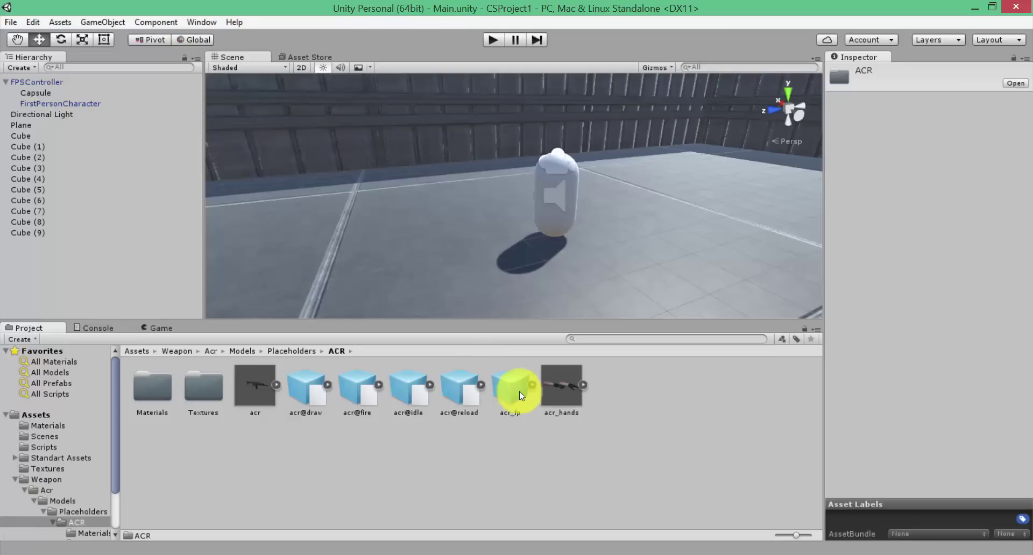
pyautogui.moveTo(504, 392)
pyautogui.mouseDown()
pyautogui.moveTo(451, 279)
pyautogui.moveTo(501, 276)
pyautogui.mouseUp()
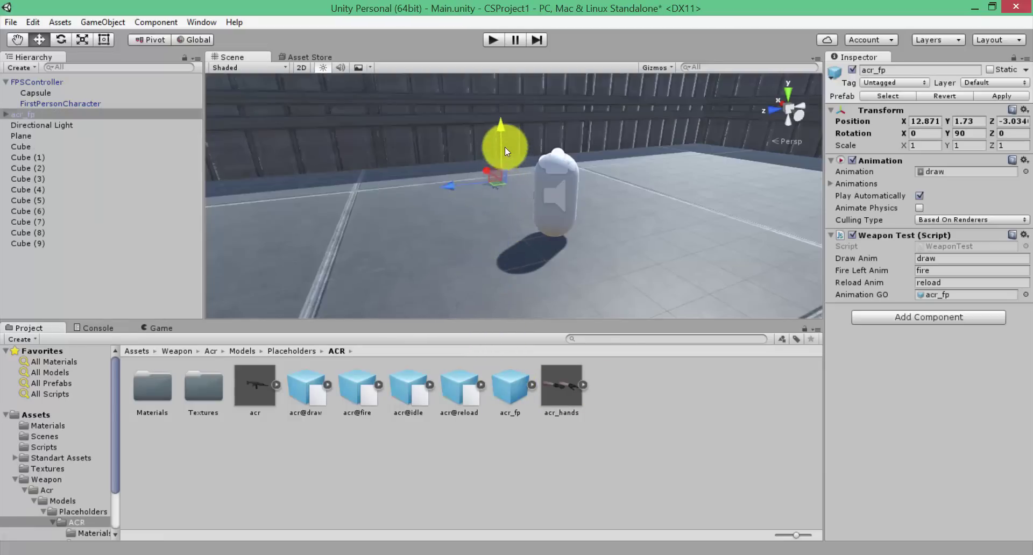
pyautogui.moveTo(505, 261); pyautogui.dragTo(683, 245, button='right')
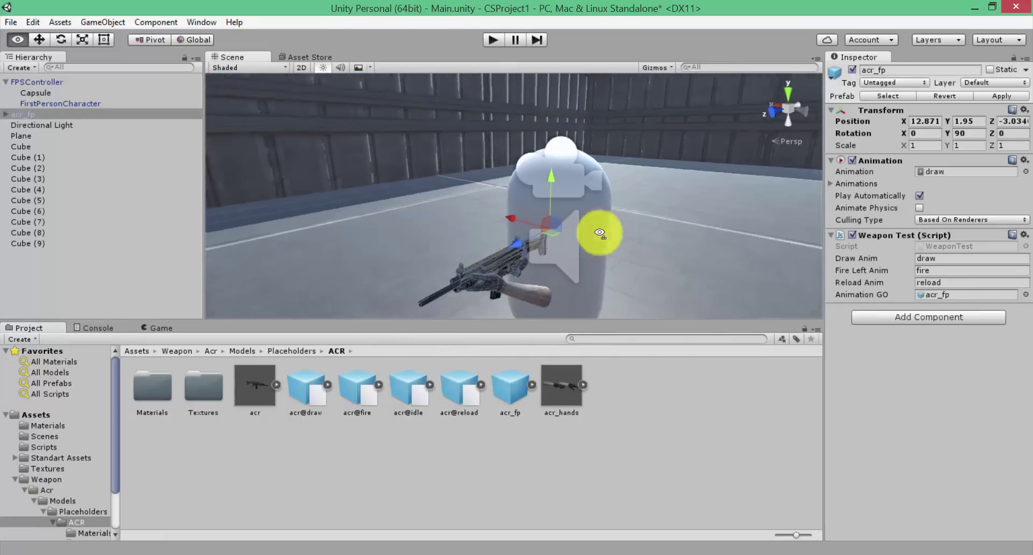
pyautogui.click(924, 145)
pyautogui.write('5')
pyautogui.click(968, 145)
pyautogui.write('5')
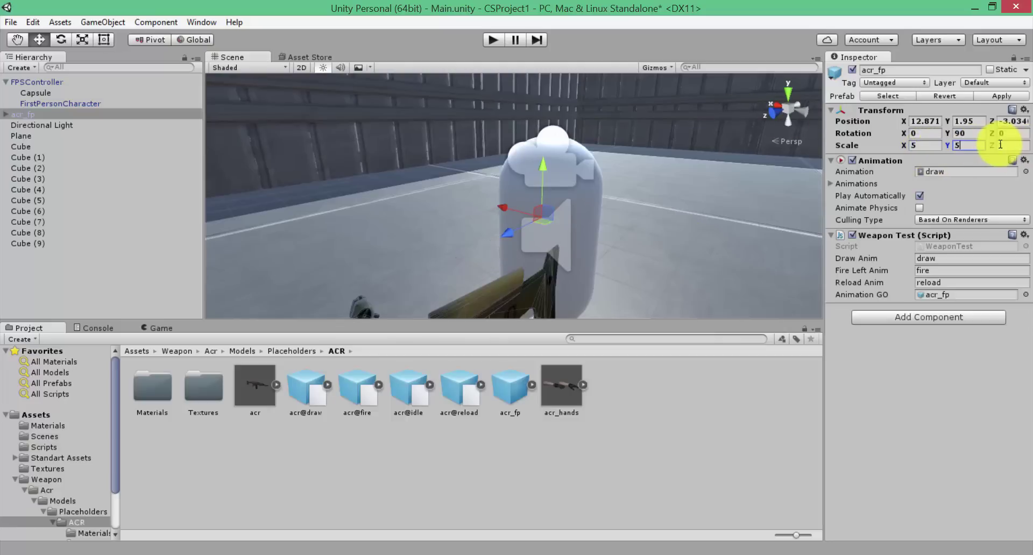
pyautogui.write('5')
pyautogui.press('BackSpace')
pyautogui.click(1011, 145)
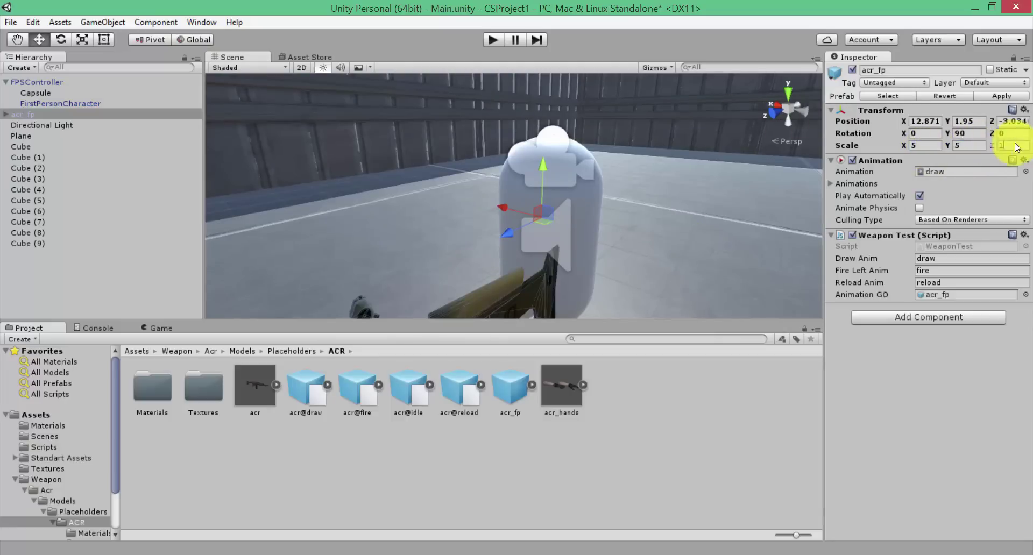
pyautogui.write('5')
pyautogui.keyDown('alt'); pyautogui.moveTo(532, 121); pyautogui.dragTo(524, 214); pyautogui.keyUp('alt')
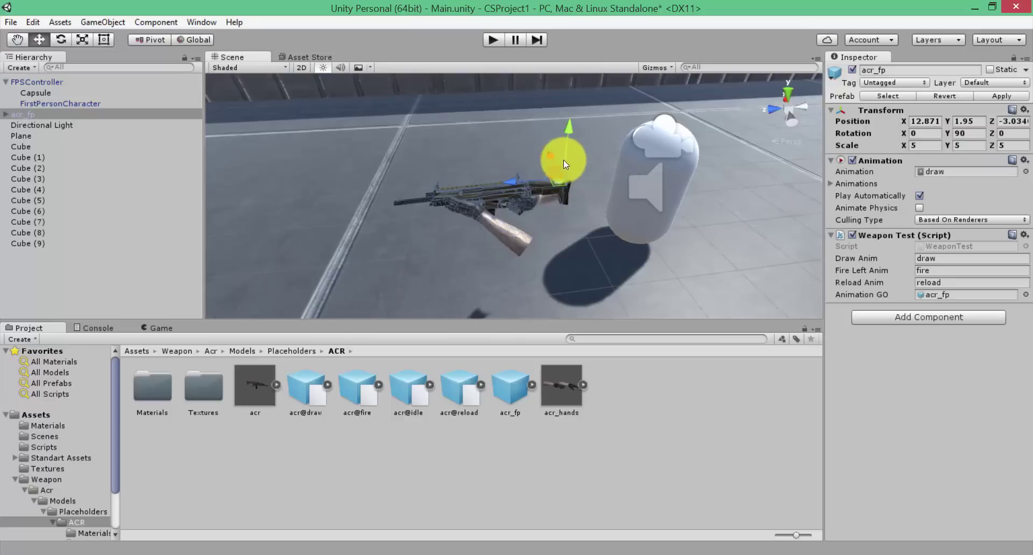
pyautogui.moveTo(563, 160)
pyautogui.mouseDown()
pyautogui.moveTo(603, 152)
pyautogui.moveTo(611, 111)
pyautogui.moveTo(549, 115)
pyautogui.mouseUp()
pyautogui.moveTo(25, 114); pyautogui.dragTo(36, 86)
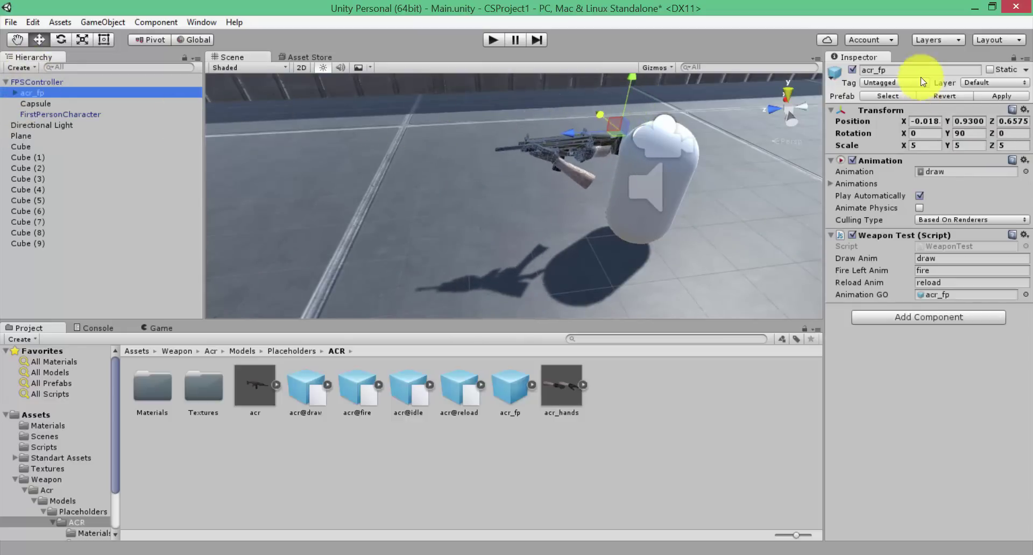
pyautogui.click(928, 121)
pyautogui.write('0')
pyautogui.press('Tab')
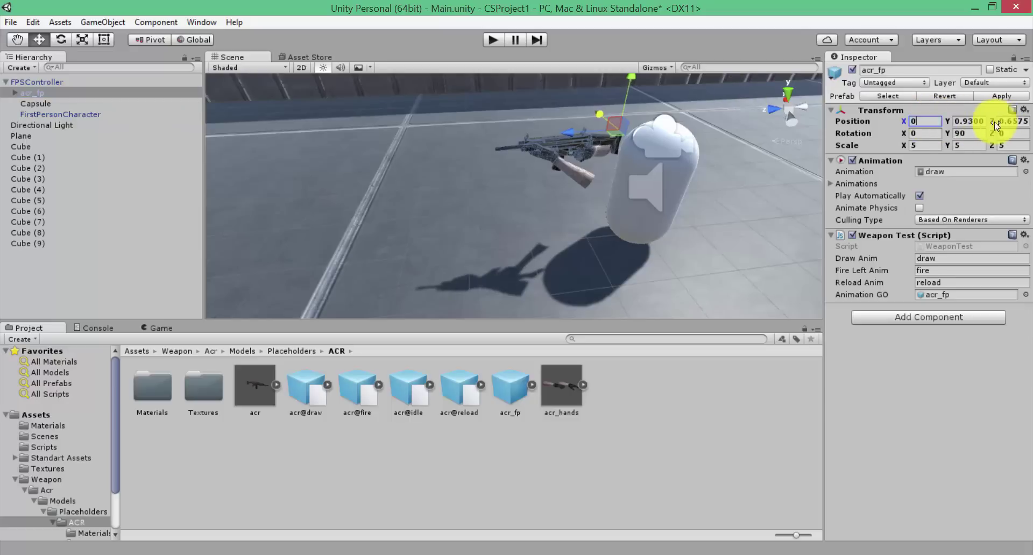
pyautogui.write('0')
pyautogui.press('Tab')
pyautogui.write('0')
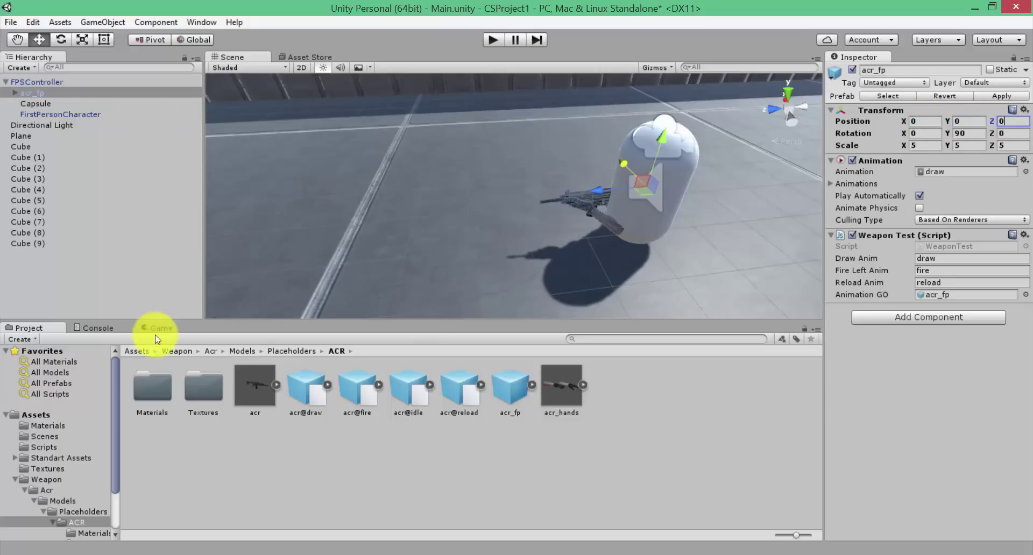
pyautogui.click(160, 328)
pyautogui.moveTo(660, 143)
pyautogui.mouseDown()
pyautogui.moveTo(669, 92)
pyautogui.moveTo(654, 110)
pyautogui.moveTo(631, 98)
pyautogui.moveTo(659, 95)
pyautogui.mouseUp()
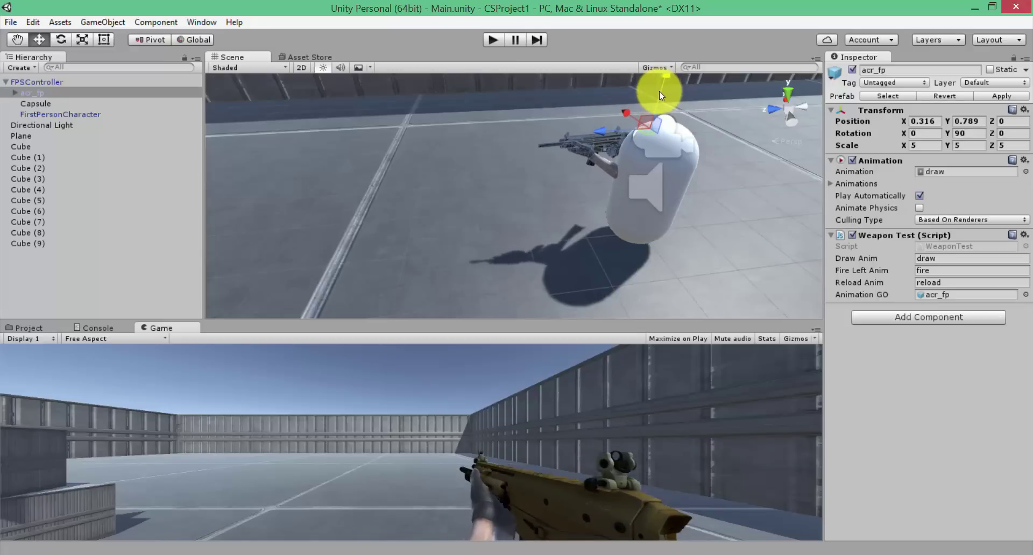
pyautogui.moveTo(660, 93); pyautogui.dragTo(643, 102)
pyautogui.moveTo(606, 133); pyautogui.dragTo(610, 156)
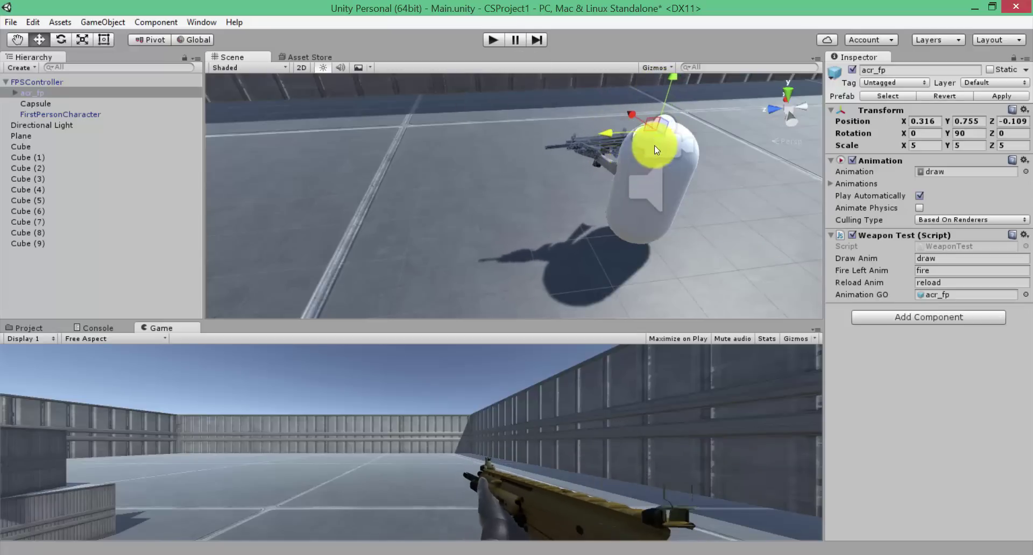
pyautogui.click(654, 162)
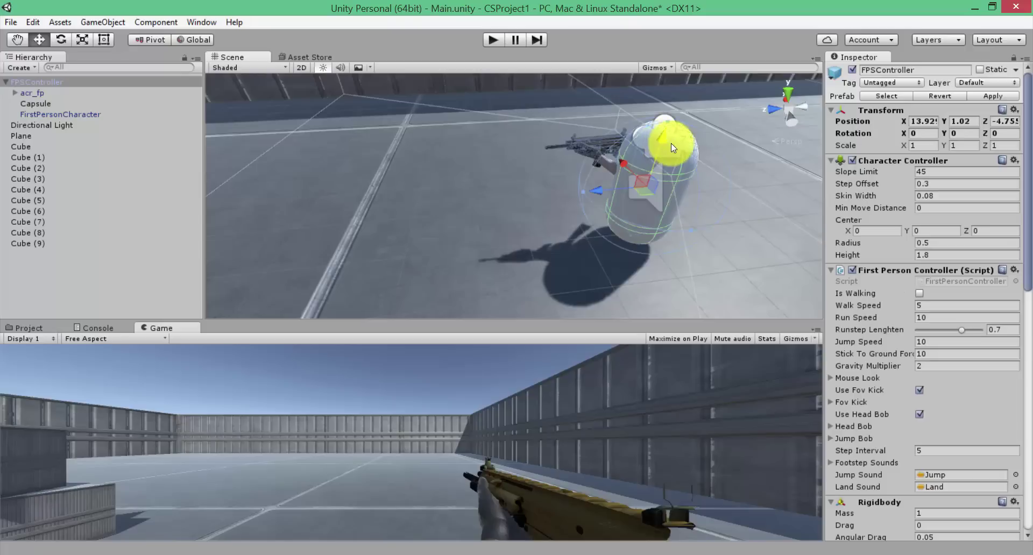
pyautogui.click(542, 114)
pyautogui.click(673, 143)
pyautogui.click(10, 106)
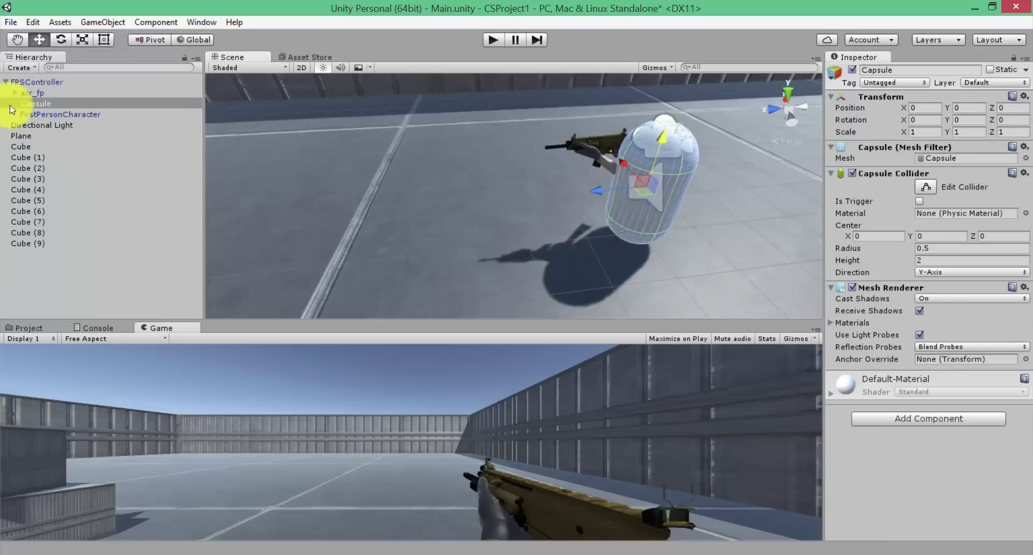
pyautogui.click(25, 82)
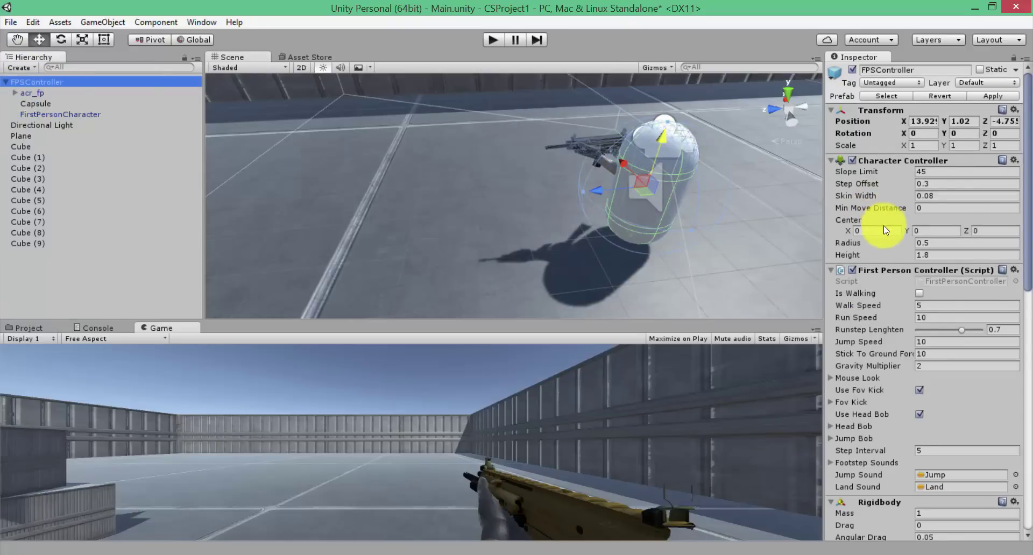
pyautogui.scroll(-5, 882, 225)
pyautogui.scroll(-3, 914, 228)
pyautogui.scroll(-4, 925, 231)
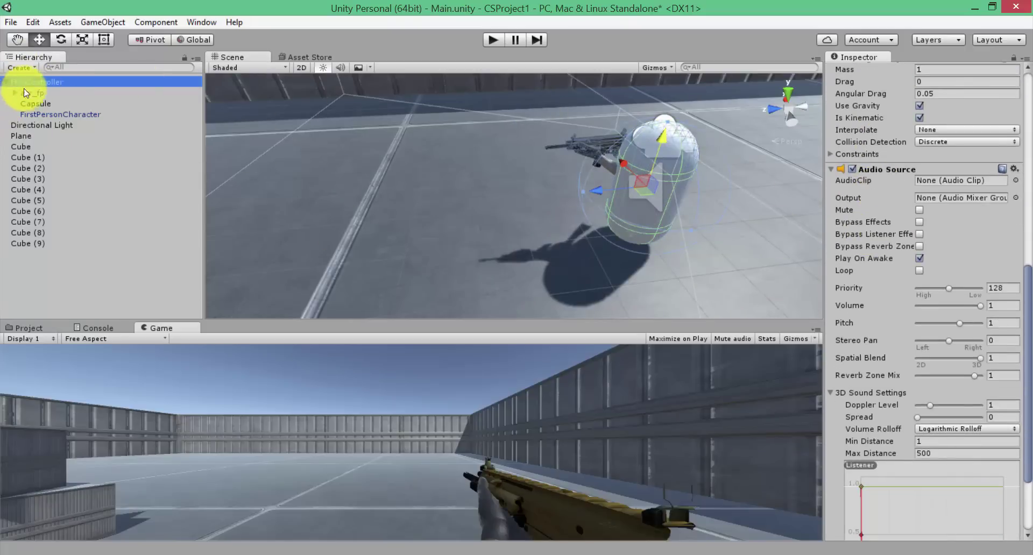
# Set the FirstPersonCharacter camera's near clipping plane to 0.01
pyautogui.click(27, 114)
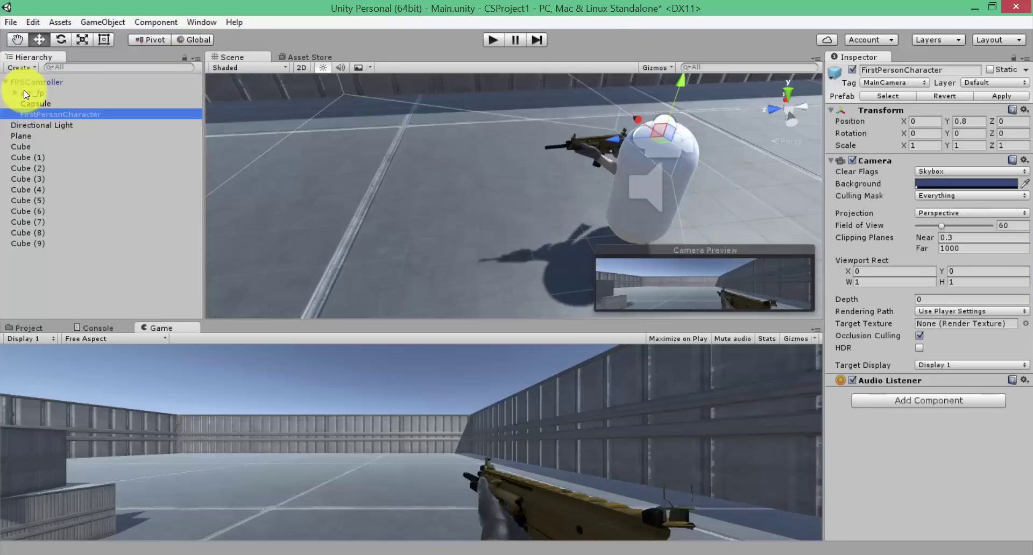
pyautogui.click(947, 237)
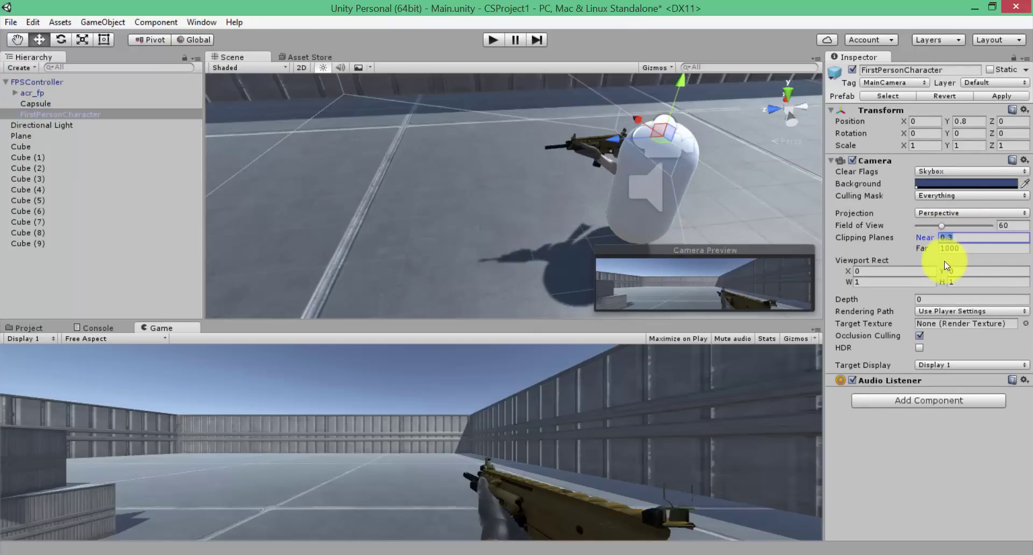
pyautogui.write('01')
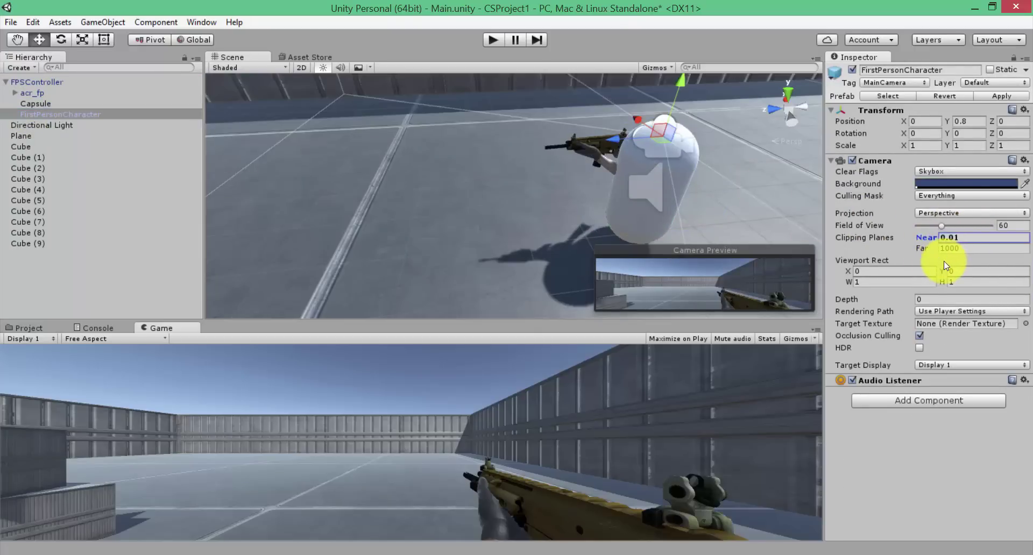
# Move the acr_fp gun forward to Z 0.341 and save the scene
pyautogui.click(588, 150)
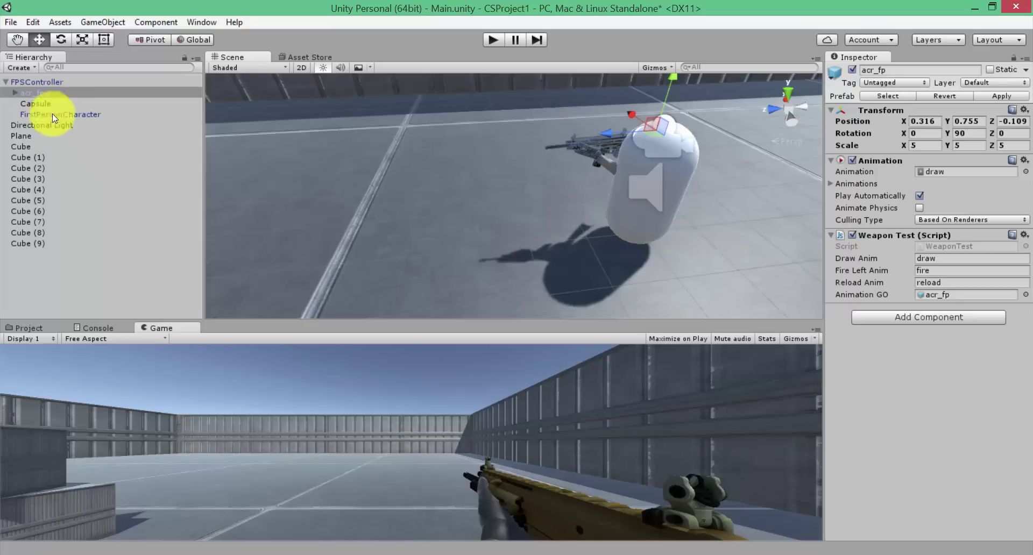
pyautogui.moveTo(612, 131)
pyautogui.mouseDown()
pyautogui.moveTo(587, 127)
pyautogui.moveTo(611, 111)
pyautogui.mouseUp()
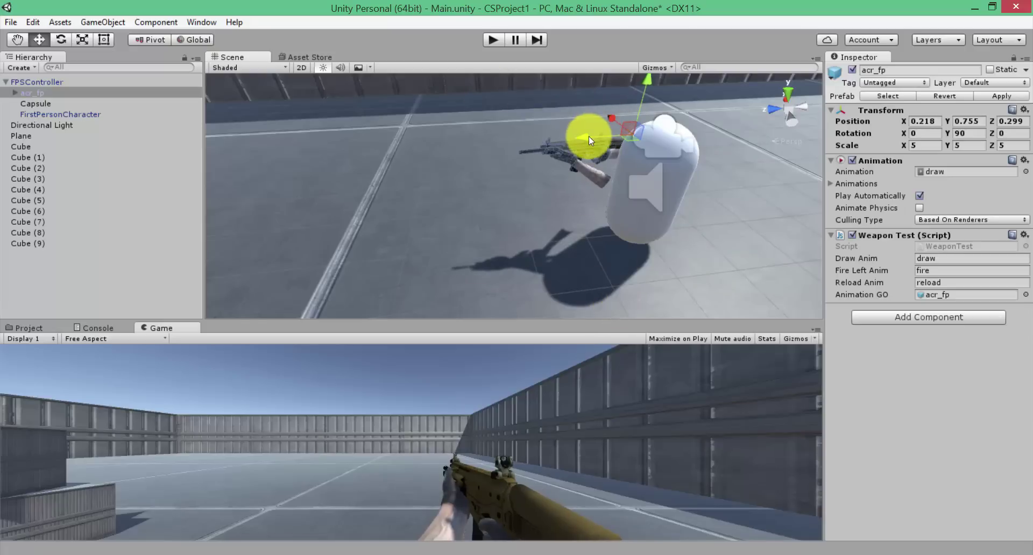
pyautogui.moveTo(588, 137)
pyautogui.mouseDown()
pyautogui.moveTo(569, 134)
pyautogui.moveTo(585, 137)
pyautogui.mouseUp()
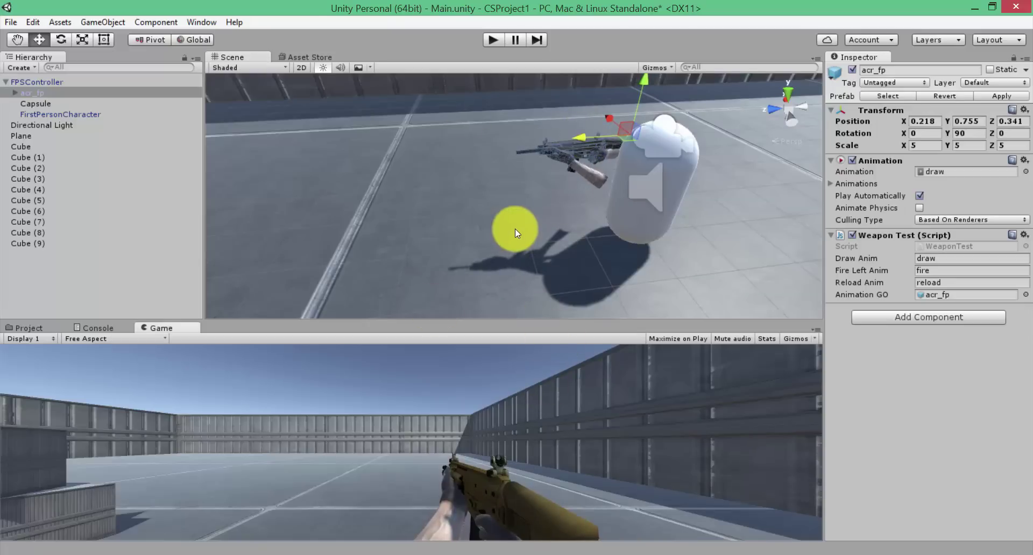
pyautogui.hotkey('ctrl', 's')
# Rename FPSController to Player
pyautogui.click(5, 82)
pyautogui.click(38, 82)
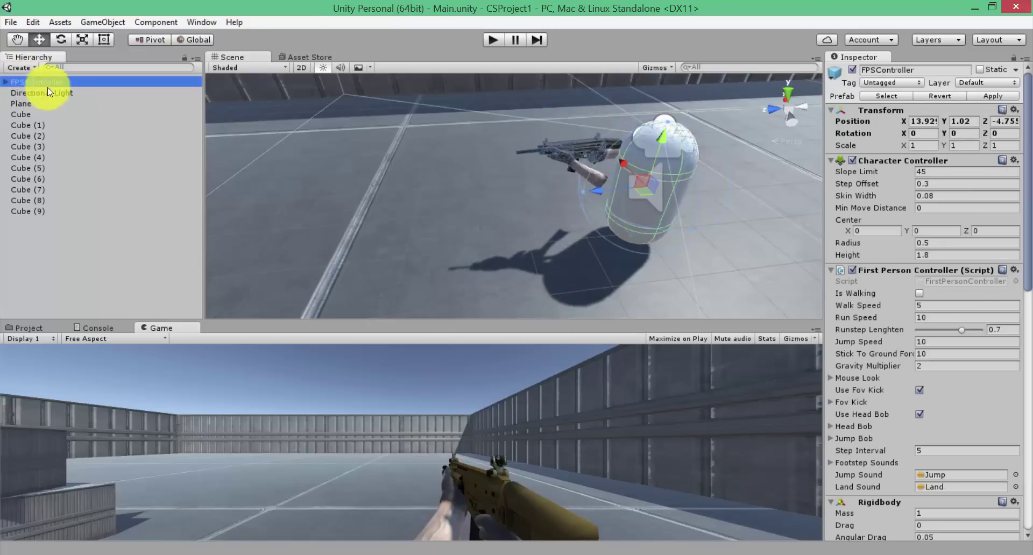
pyautogui.click(36, 80)
pyautogui.write('Player')
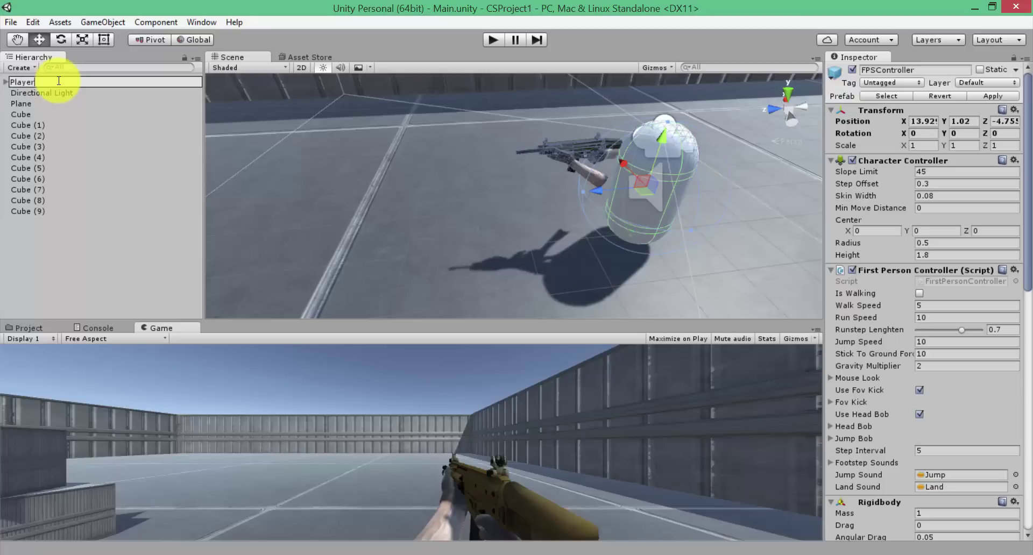
pyautogui.press('Return')
# Create a Prefabs folder under Assets and save Player into it as a prefab
pyautogui.click(30, 328)
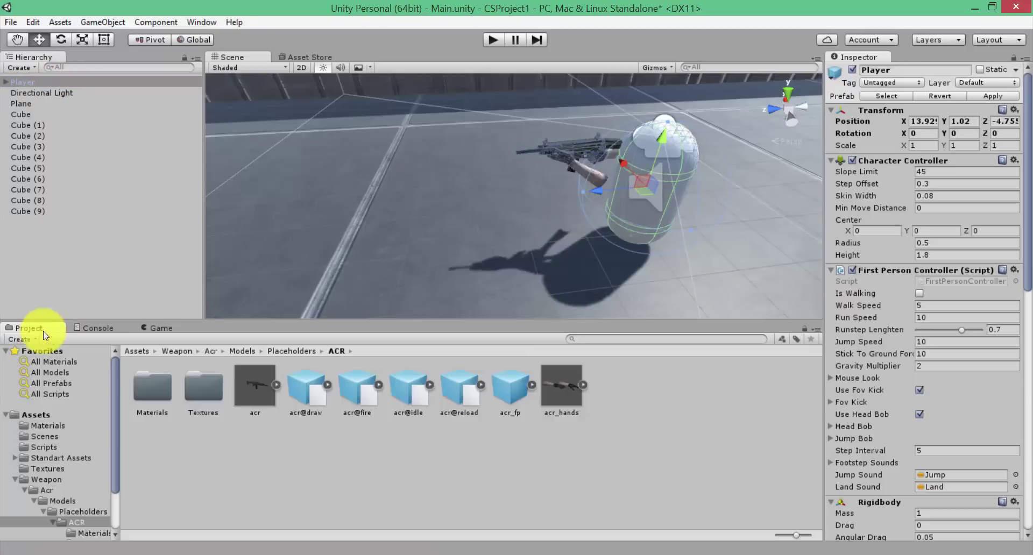
pyautogui.click(15, 480)
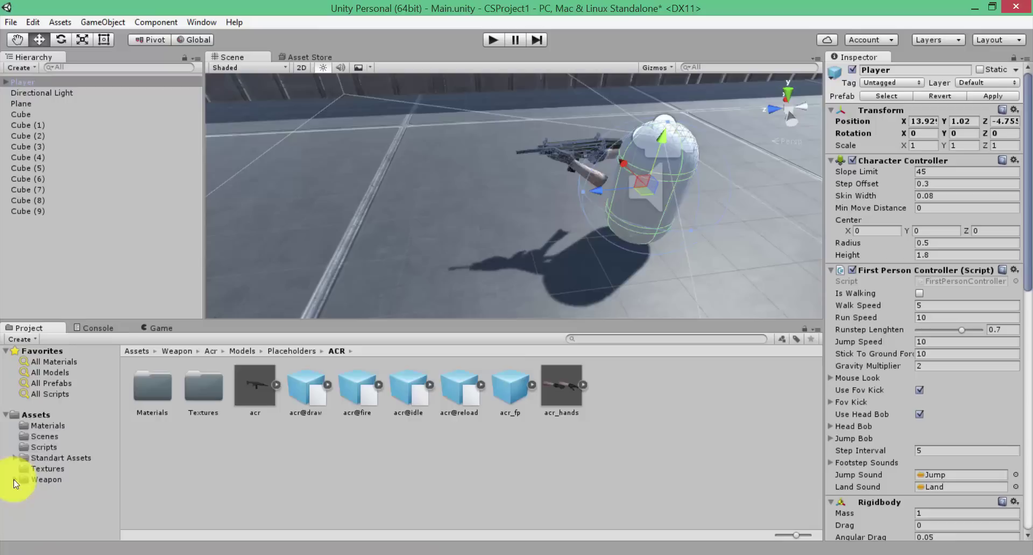
pyautogui.click(36, 414)
pyautogui.rightClick(271, 491)
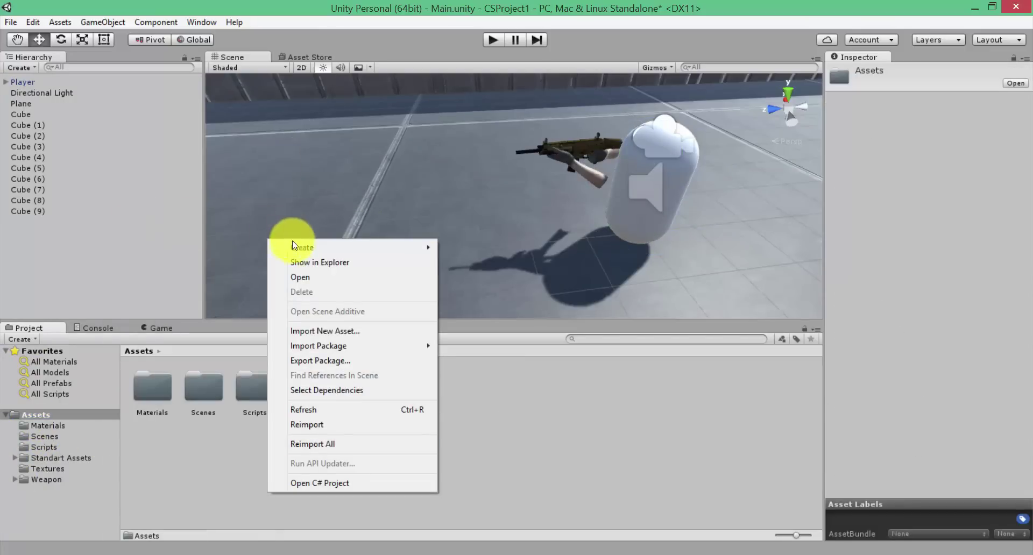
pyautogui.click(140, 203)
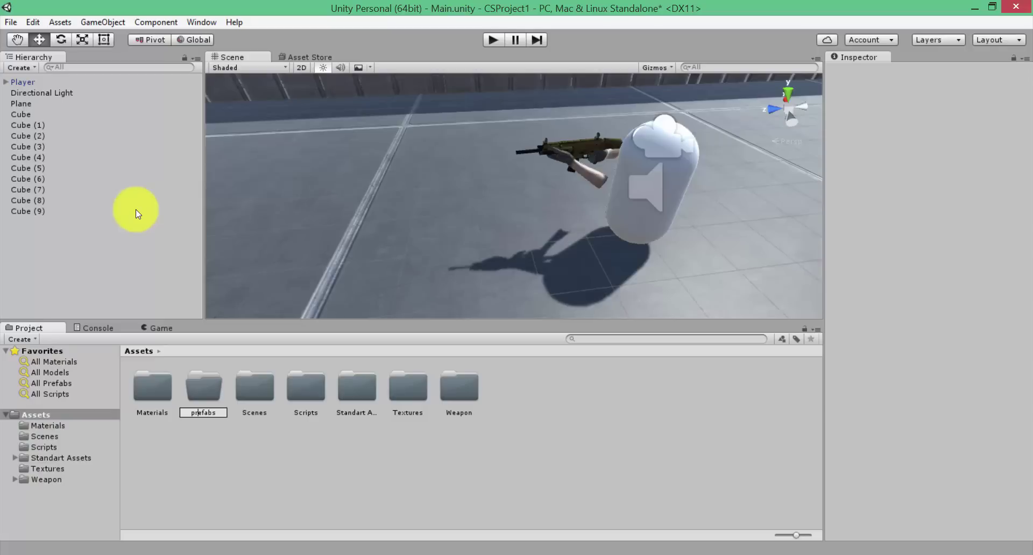
pyautogui.press('Return')
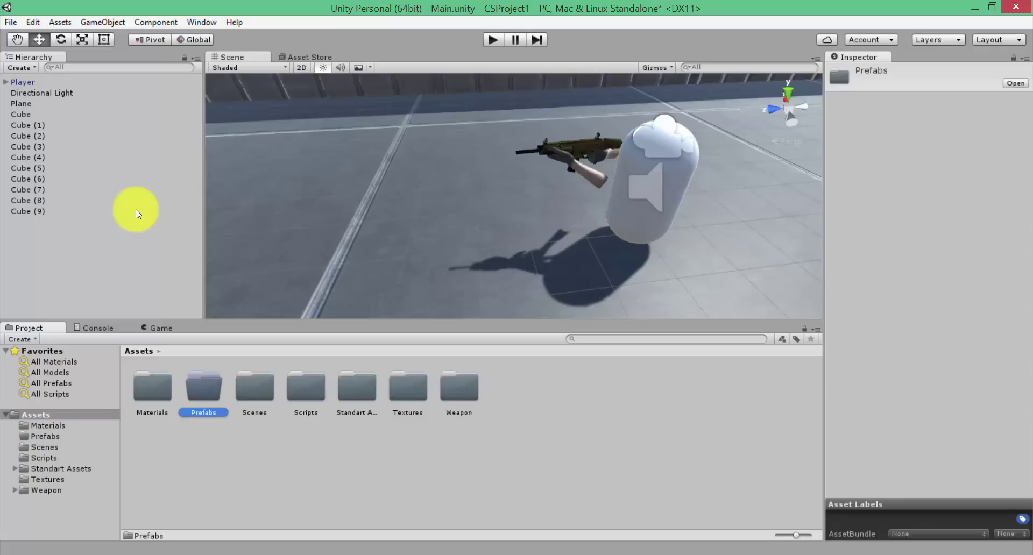
pyautogui.press('Return')
pyautogui.moveTo(46, 80); pyautogui.dragTo(204, 376)
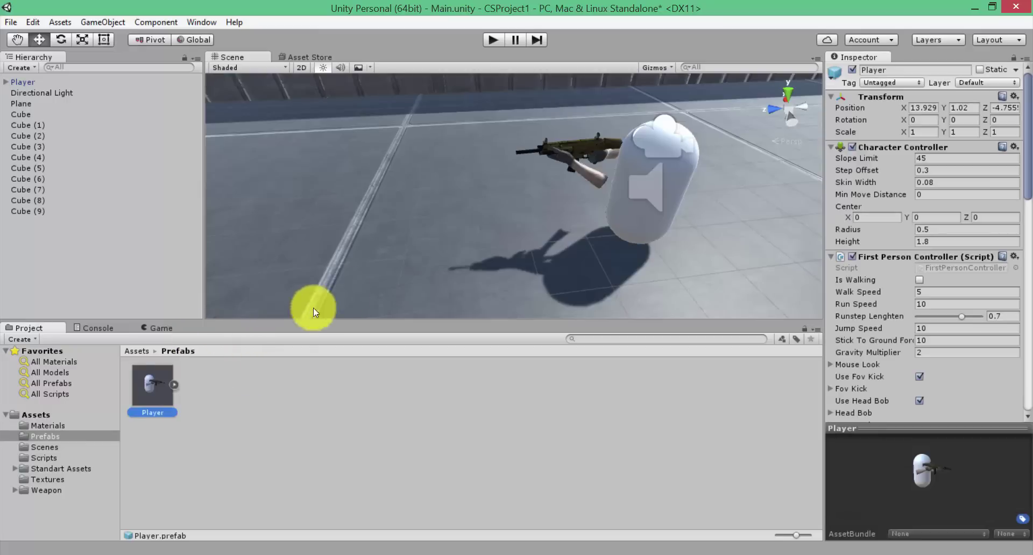
# Save the scene and run a quick play test of the player
pyautogui.hotkey('ctrl', 's')
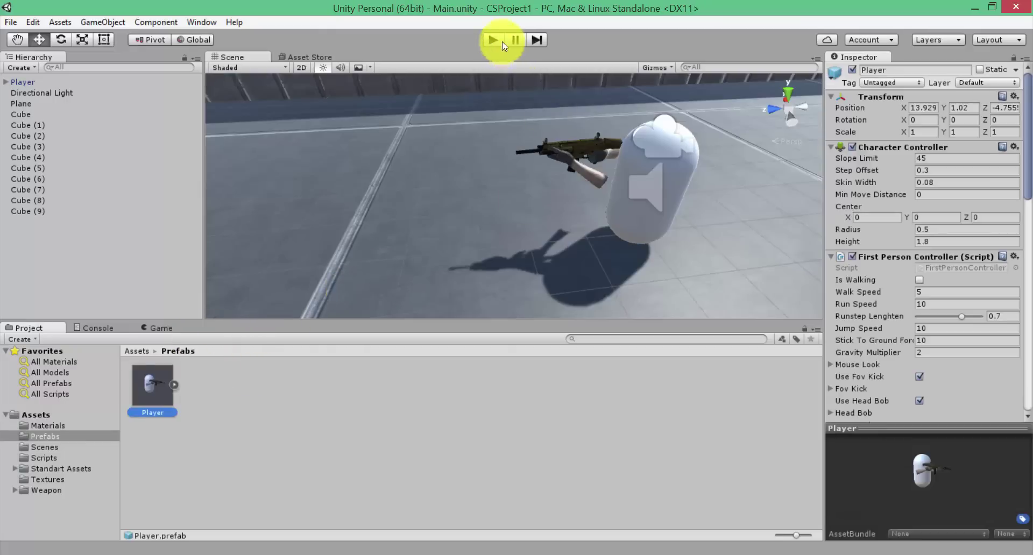
pyautogui.hotkey('ctrl', 'p')
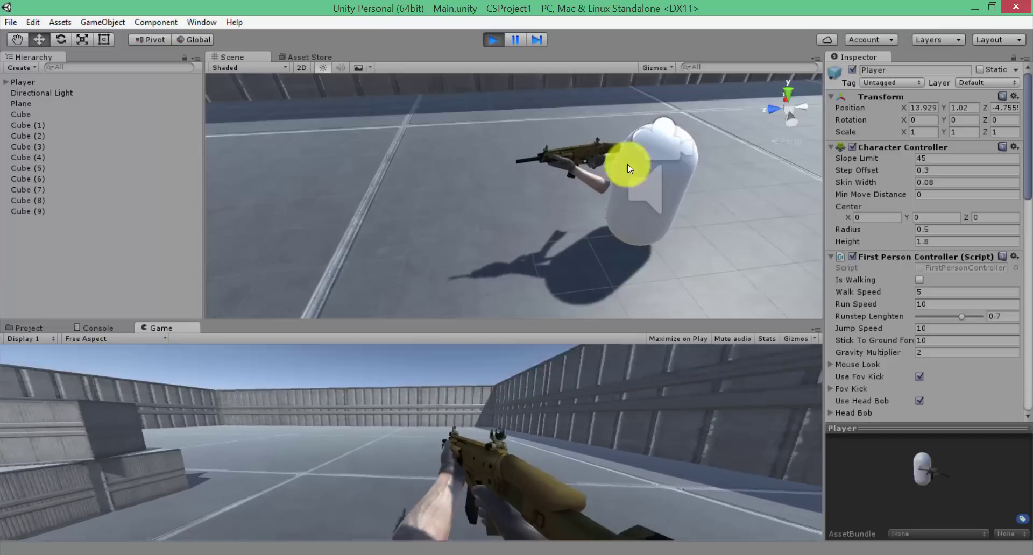
pyautogui.click(493, 39)
# Move acr_fp under FirstPersonCharacter and apply the change to the Player prefab
pyautogui.click(6, 81)
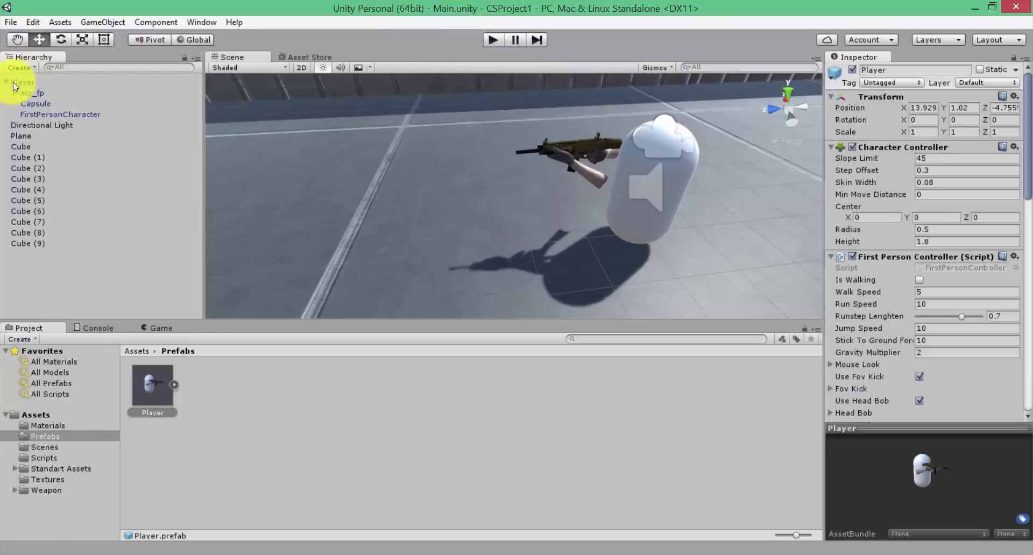
pyautogui.moveTo(31, 92); pyautogui.dragTo(55, 116)
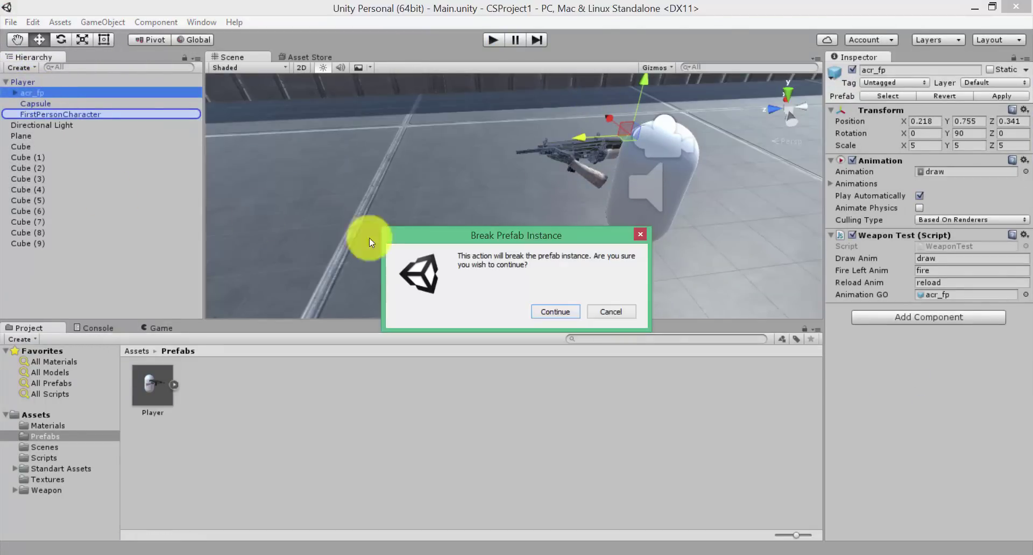
pyautogui.click(556, 312)
pyautogui.click(24, 81)
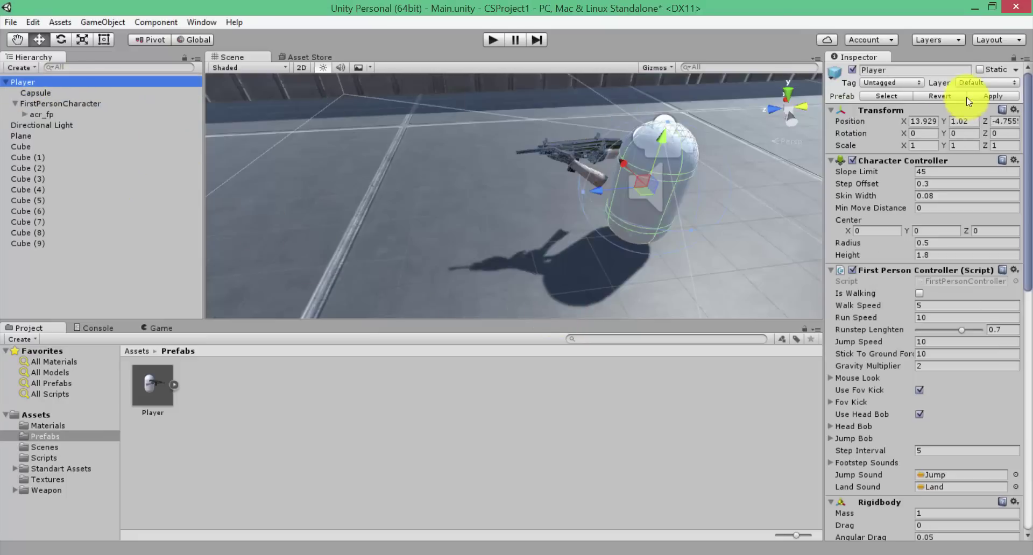
pyautogui.click(993, 96)
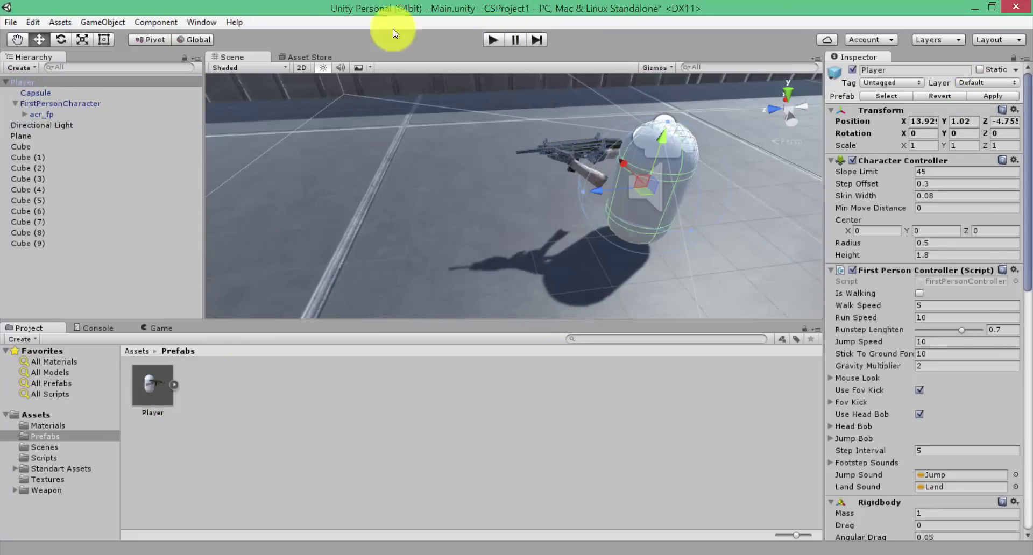
# Play-test in a maximized Game view, walking around the crates, then stop playing
pyautogui.click(490, 36)
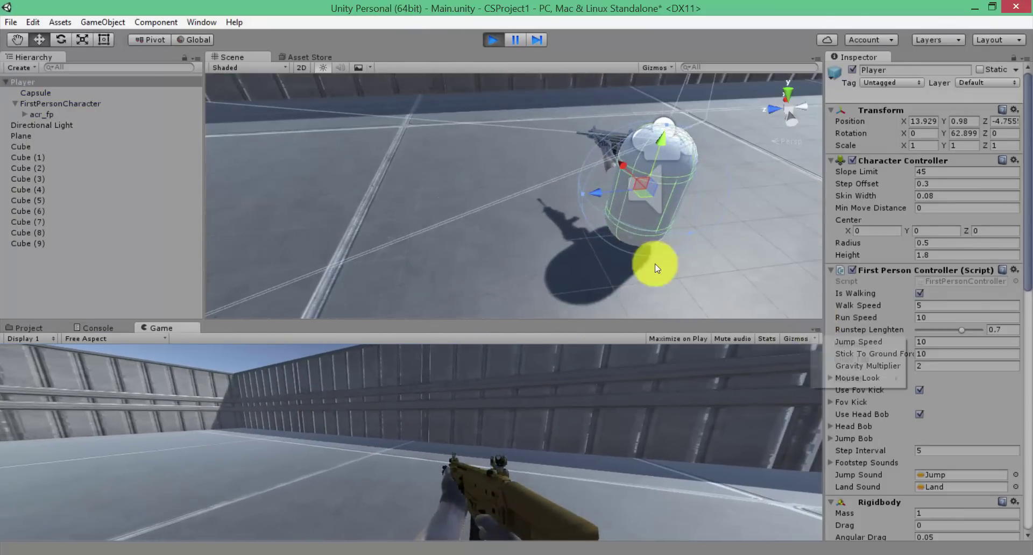
pyautogui.hotkey('shift', 'space')
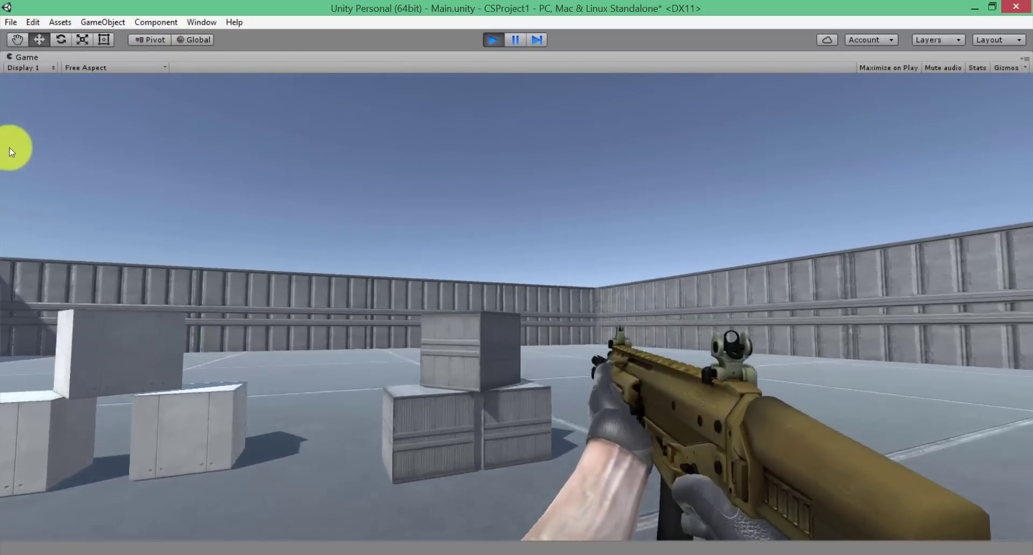
pyautogui.press('w')
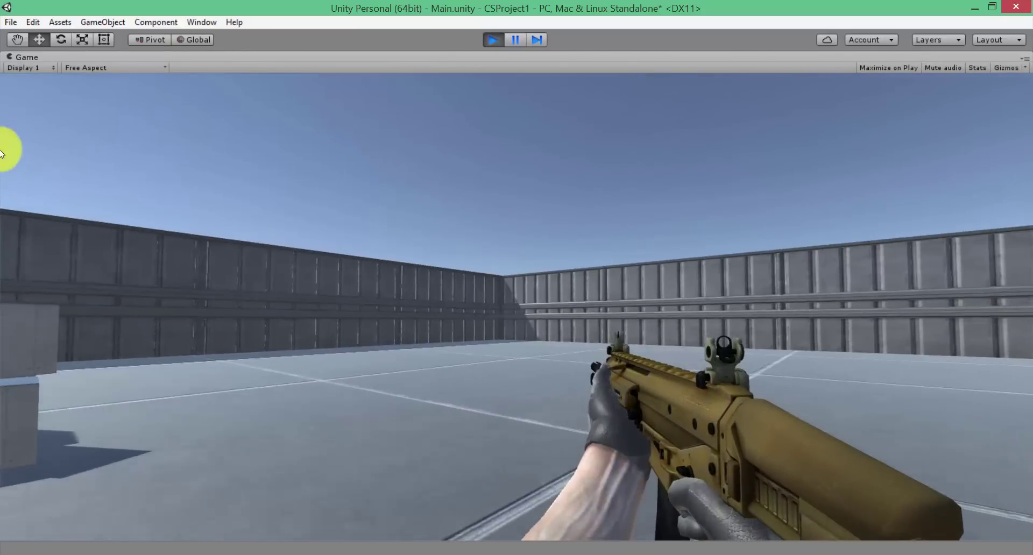
pyautogui.press('w')
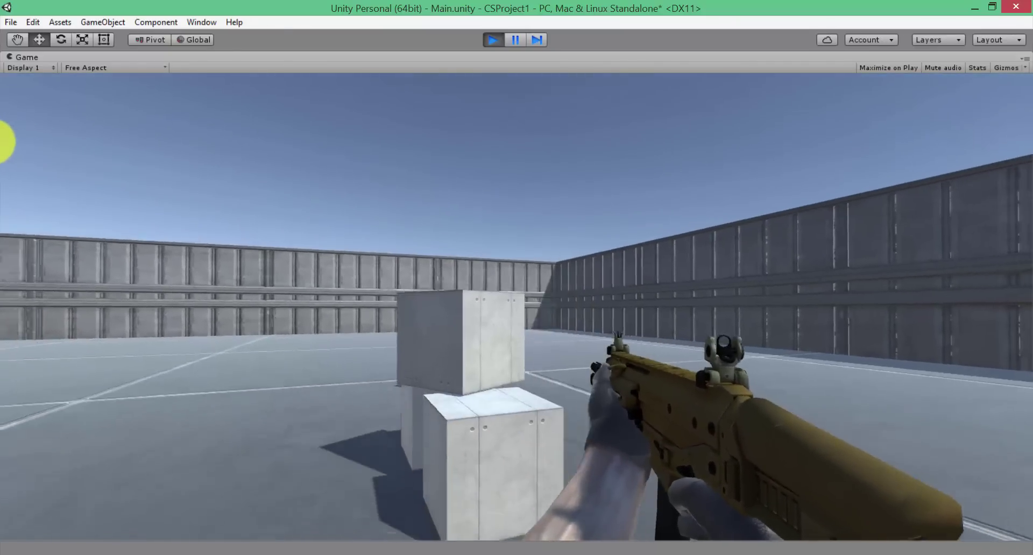
pyautogui.press('s')
pyautogui.press('w')
pyautogui.press('w')
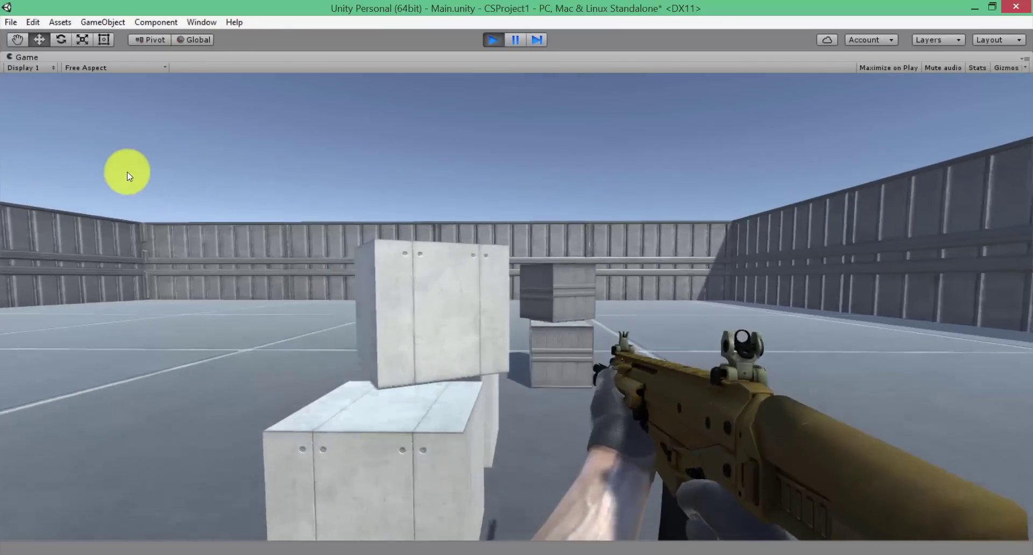
pyautogui.press('w')
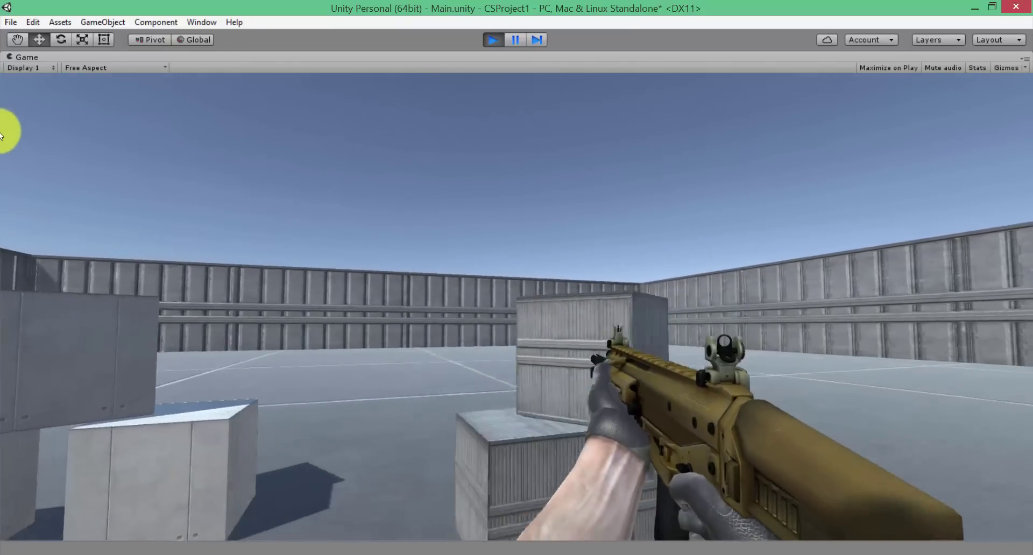
pyautogui.press('w')
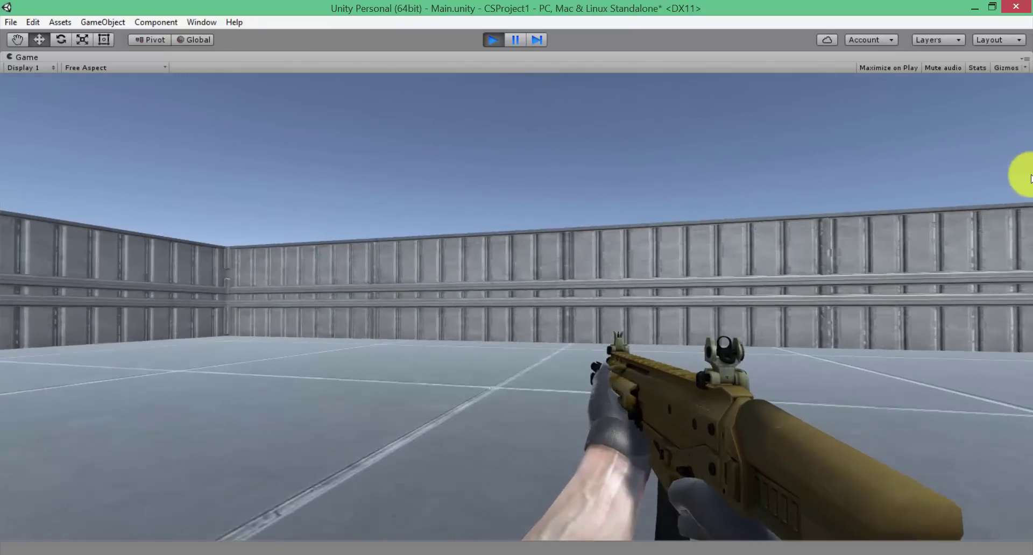
pyautogui.press('w')
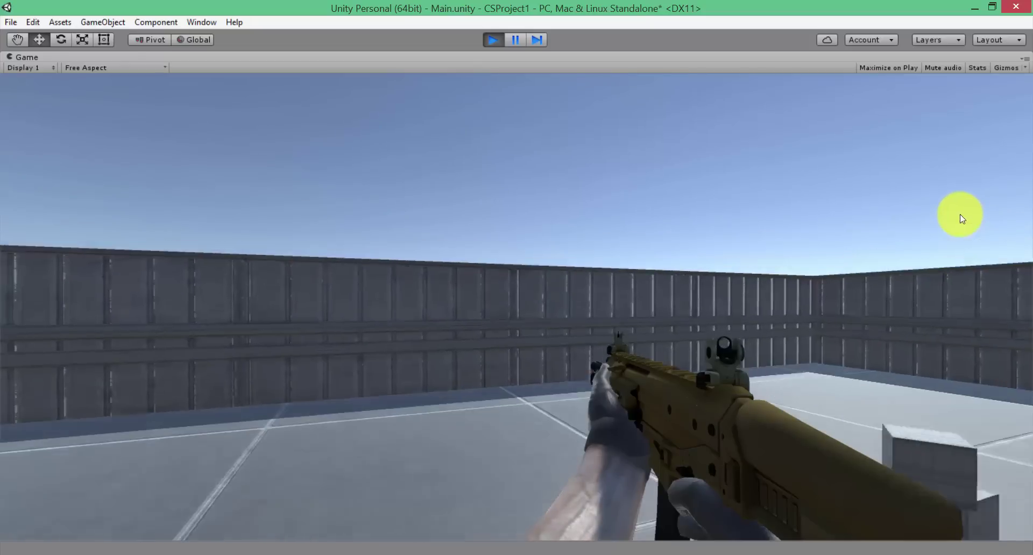
pyautogui.press('w')
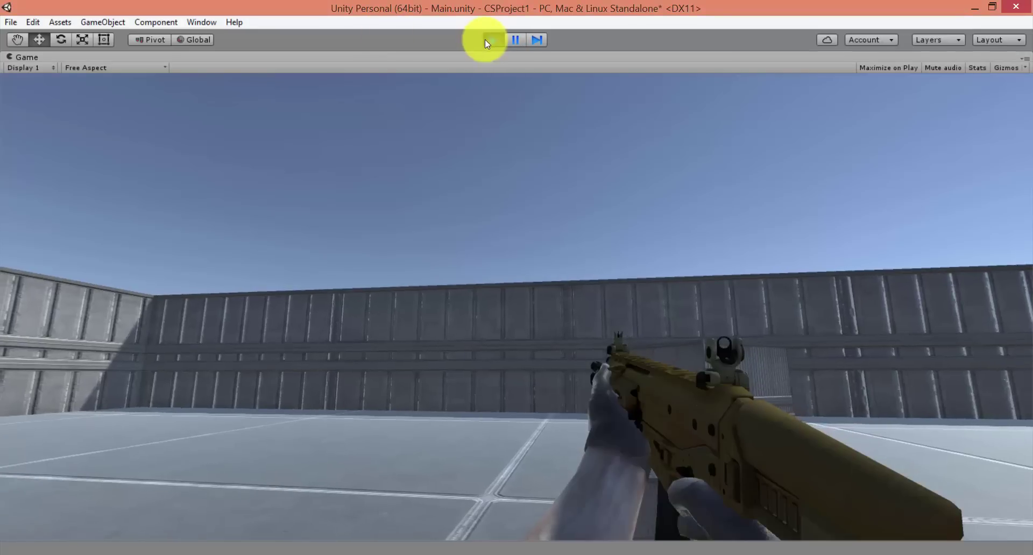
pyautogui.click(487, 39)
# Attach the ShootHelper script from Assets/Scripts to the Player object
pyautogui.click(551, 245)
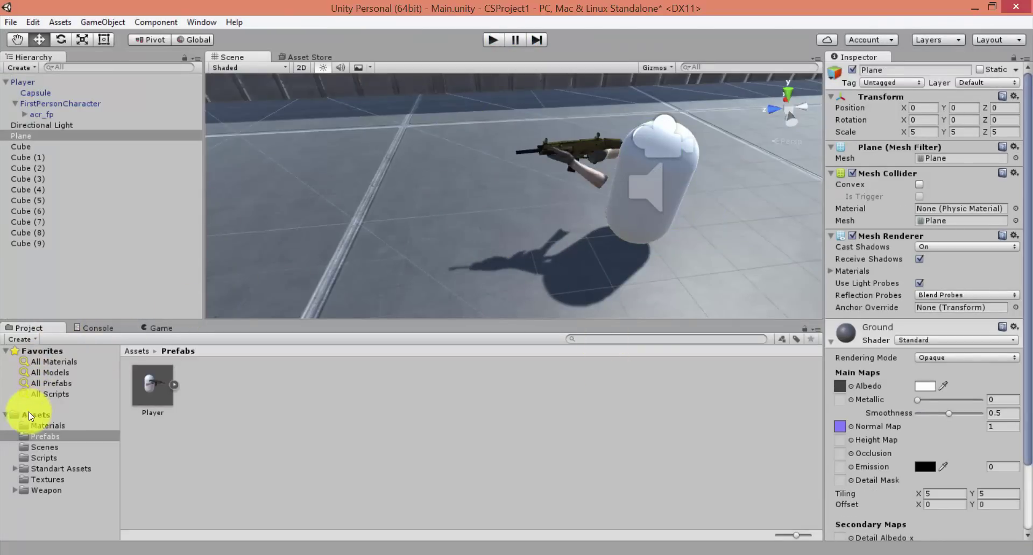
pyautogui.click(47, 449)
pyautogui.click(51, 458)
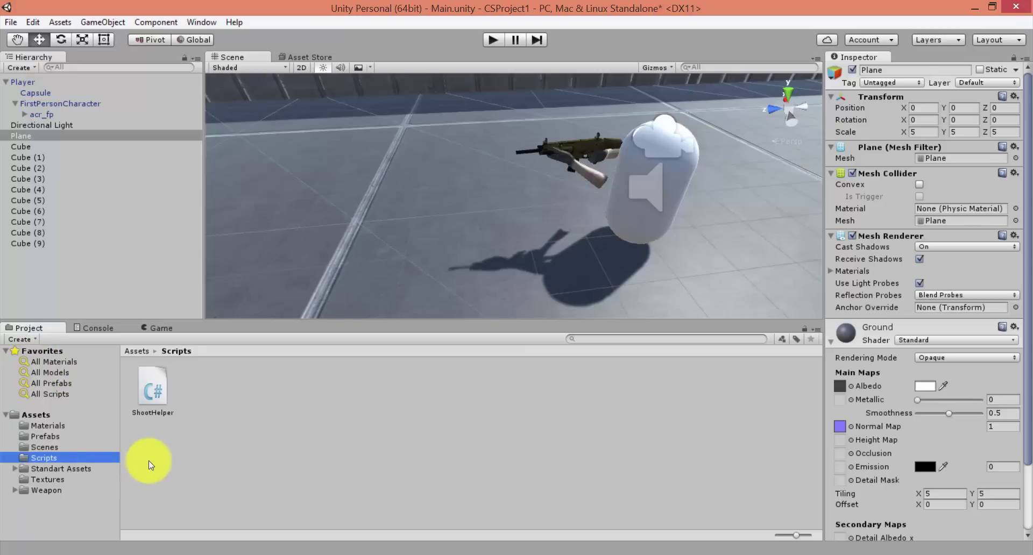
pyautogui.click(145, 391)
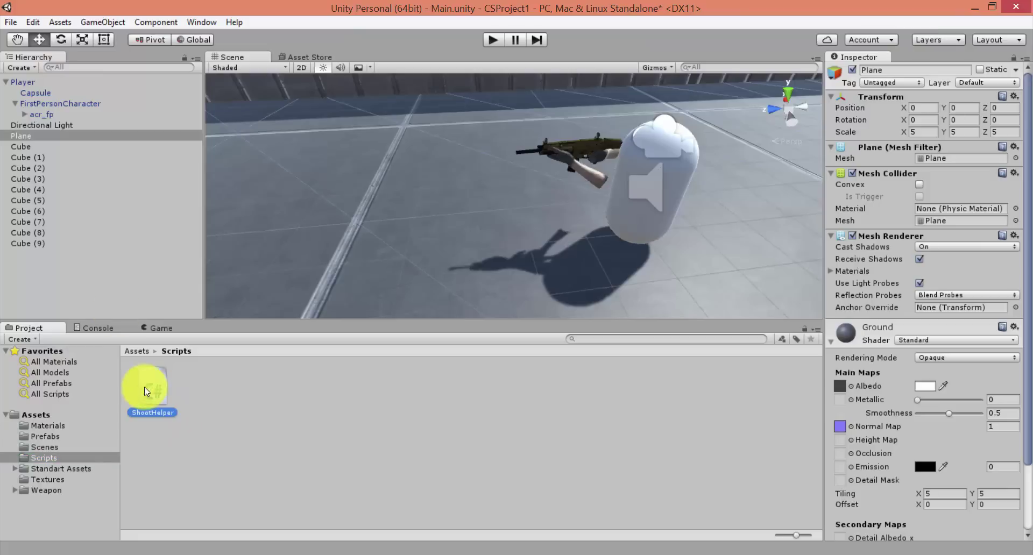
pyautogui.moveTo(145, 391); pyautogui.dragTo(35, 82)
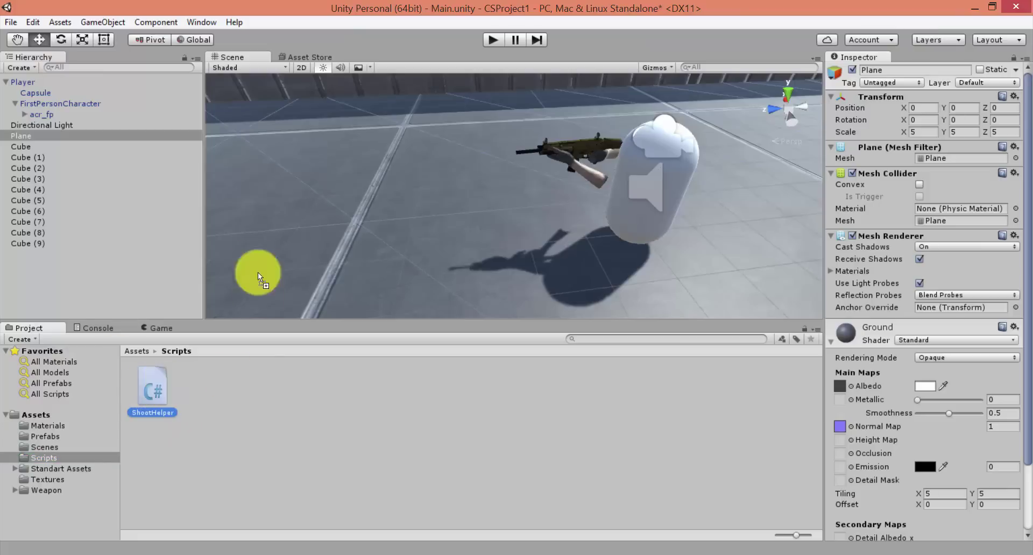
pyautogui.click(34, 82)
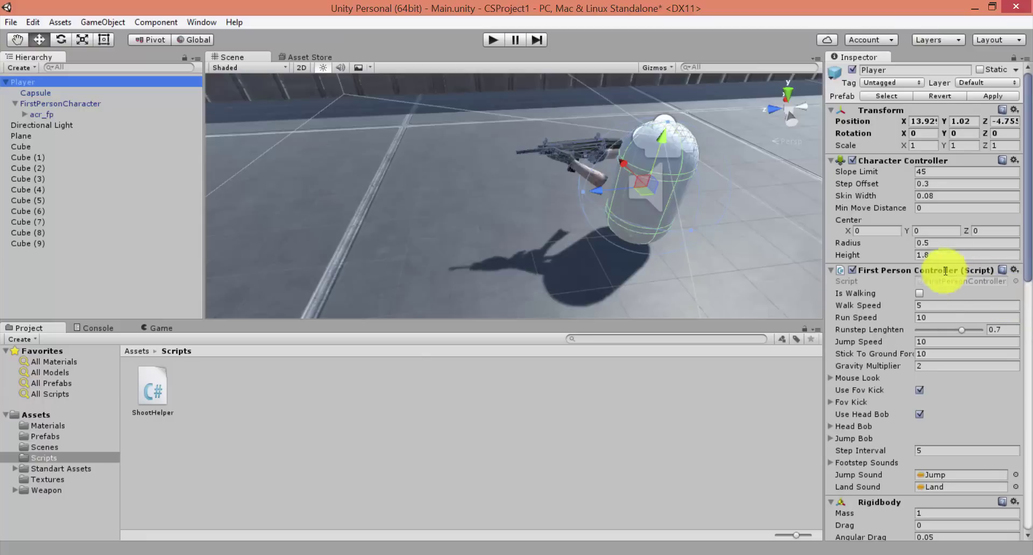
# Collapse the Player's First Person Controller, Rigidbody and Audio Source components in the Inspector
pyautogui.scroll(-3, 945, 270)
pyautogui.click(831, 229)
pyautogui.click(832, 242)
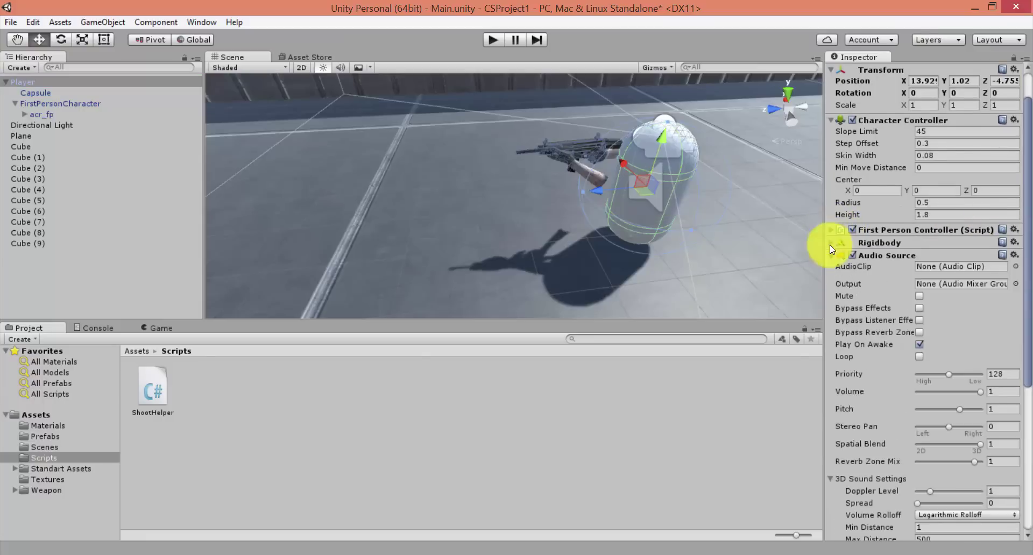
pyautogui.click(831, 255)
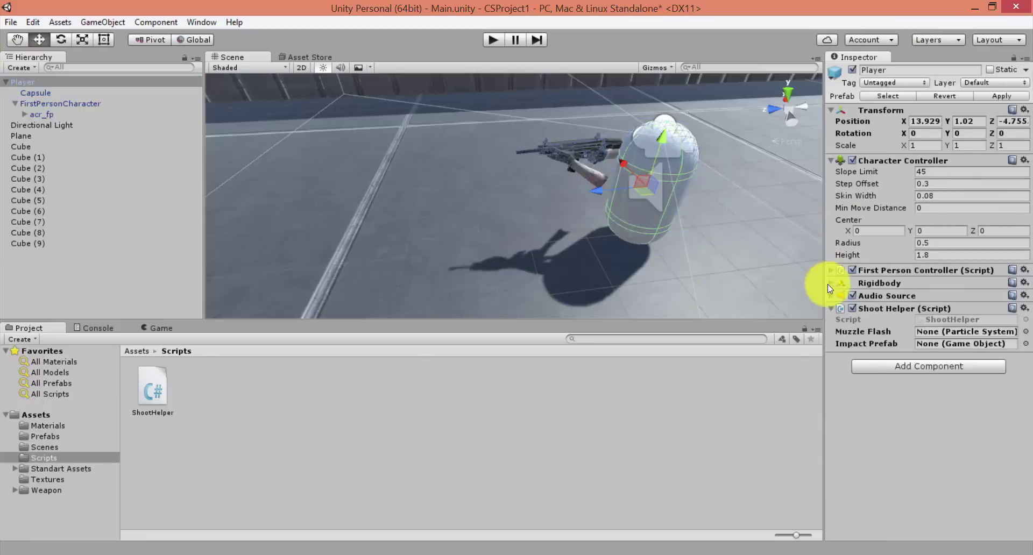
# Open ShootHelper.cs in Visual Studio, normalizing line endings and closing the Output panel
pyautogui.doubleClick(941, 321)
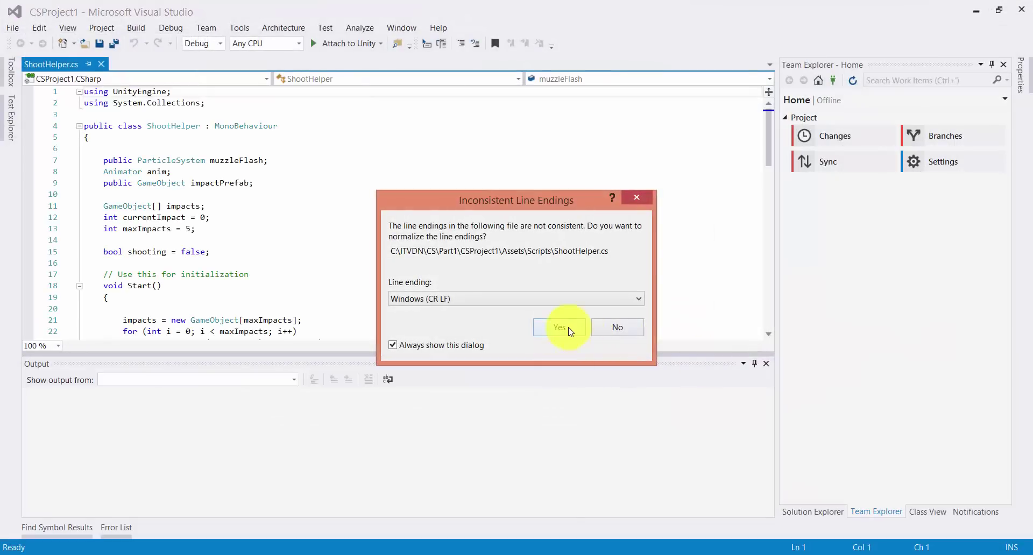
pyautogui.click(571, 332)
pyautogui.click(766, 364)
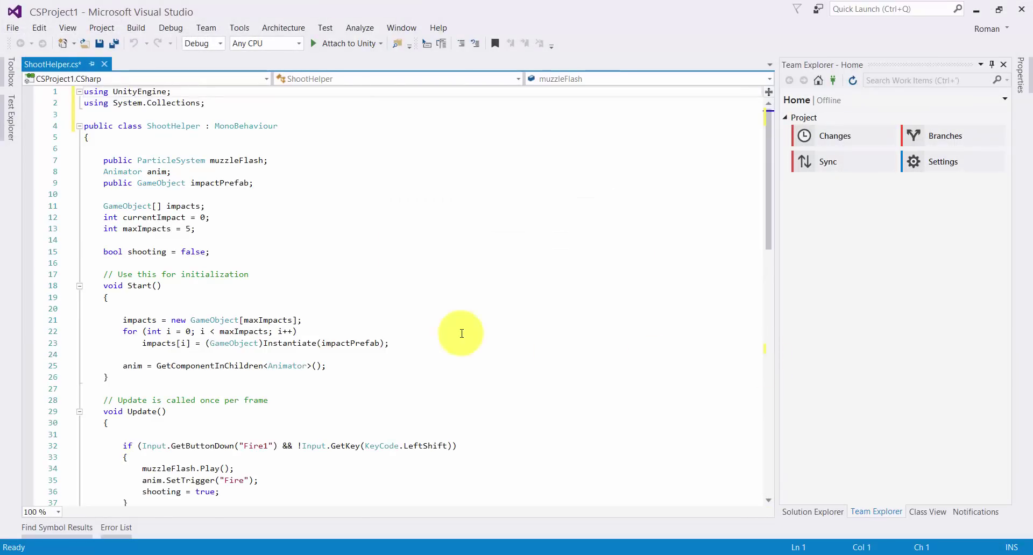
# Review the Start method, the "Fire1" input check, muzzleFlash.Play() and the Fire trigger
pyautogui.scroll(-1, 350, 297)
pyautogui.click(299, 263)
pyautogui.scroll(1, 299, 264)
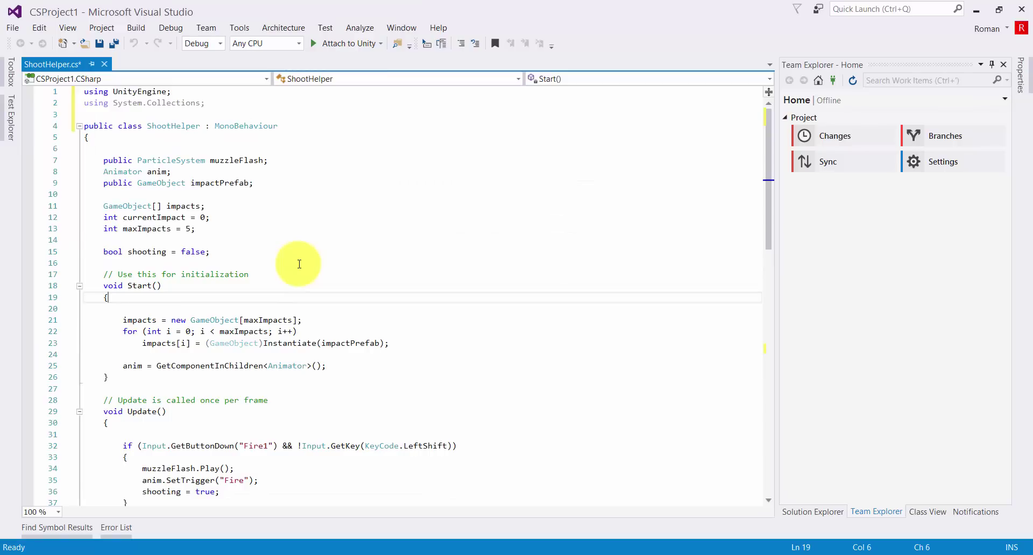
pyautogui.scroll(-3, 299, 267)
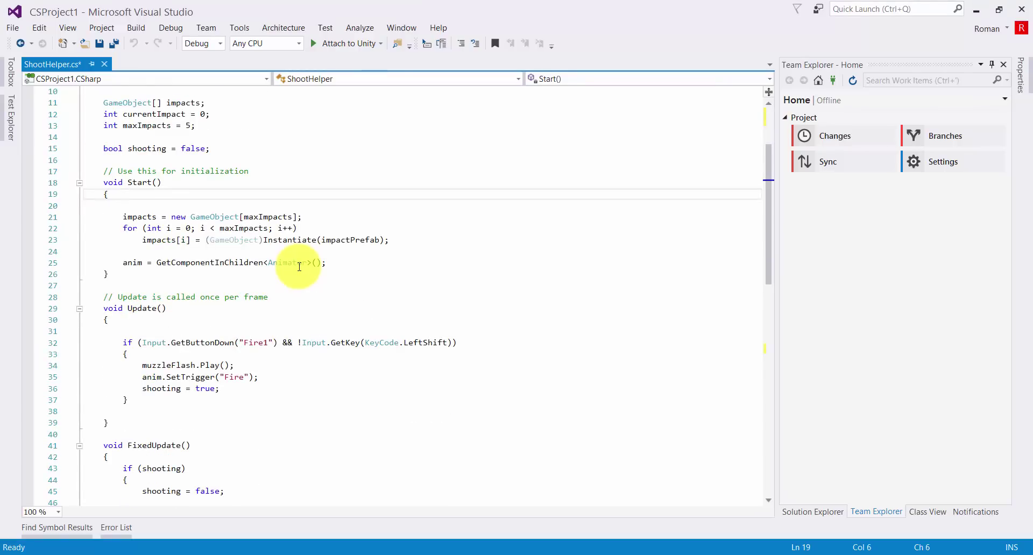
pyautogui.moveTo(234, 342); pyautogui.dragTo(277, 342)
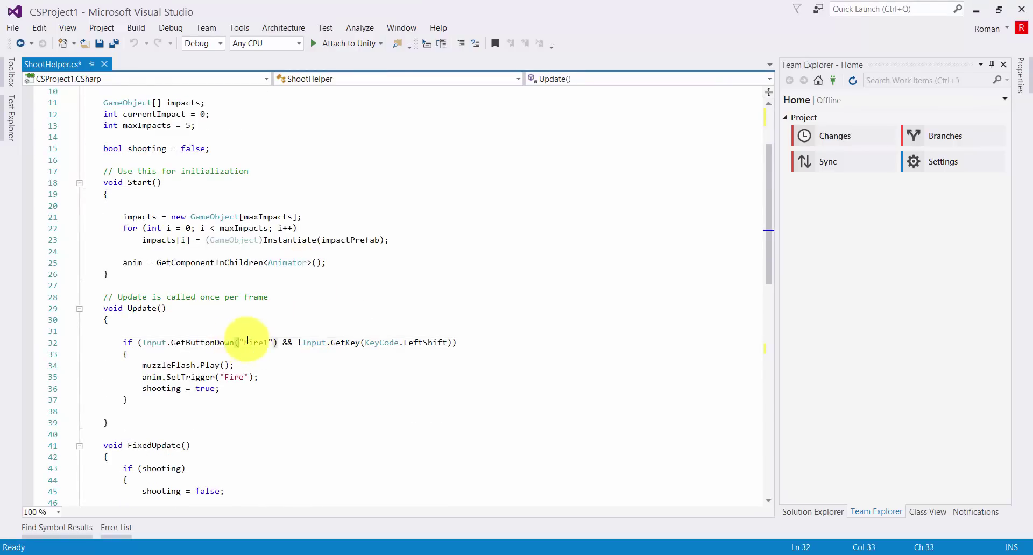
pyautogui.scroll(-3, 275, 346)
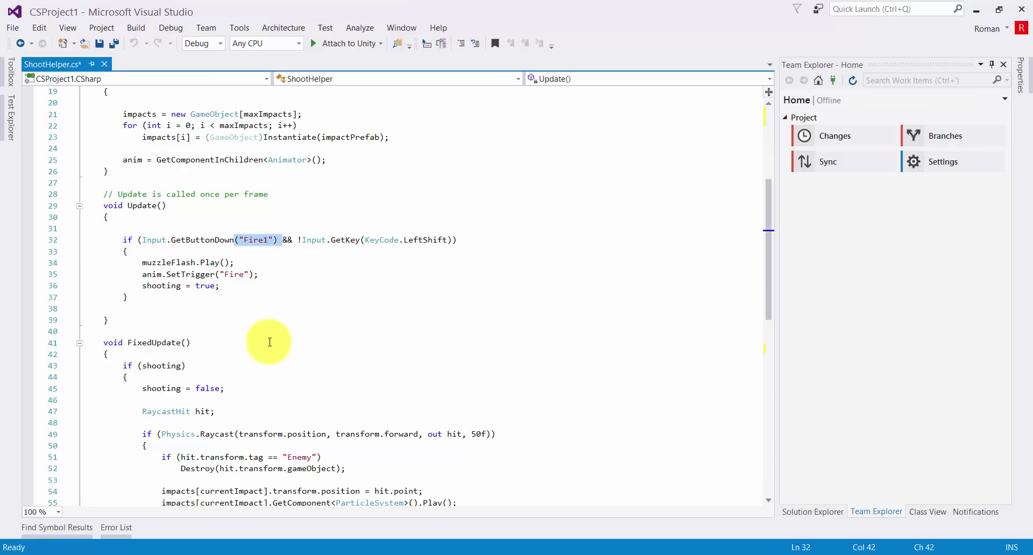
pyautogui.scroll(-2, 264, 331)
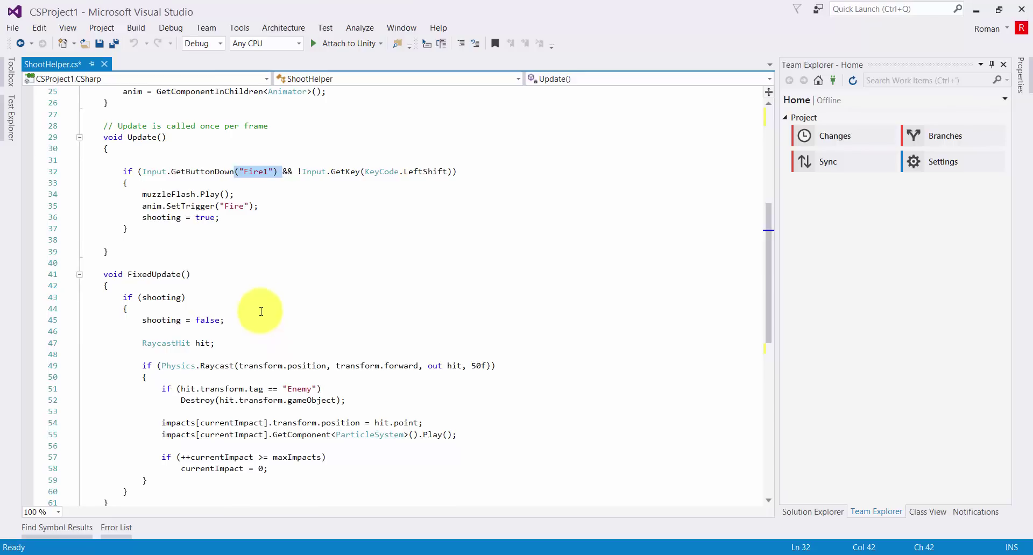
pyautogui.moveTo(142, 194); pyautogui.dragTo(235, 194)
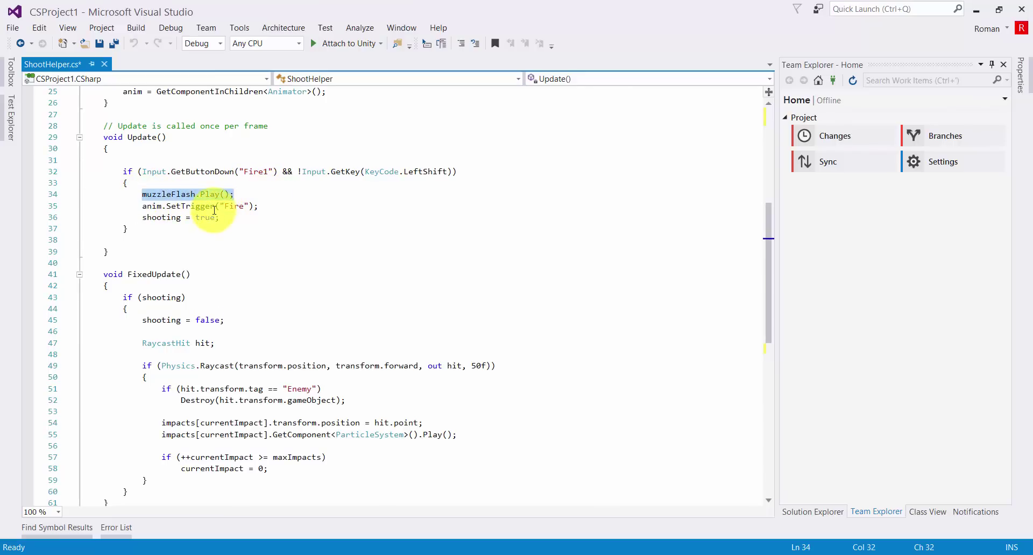
pyautogui.click(150, 208)
pyautogui.doubleClick(234, 208)
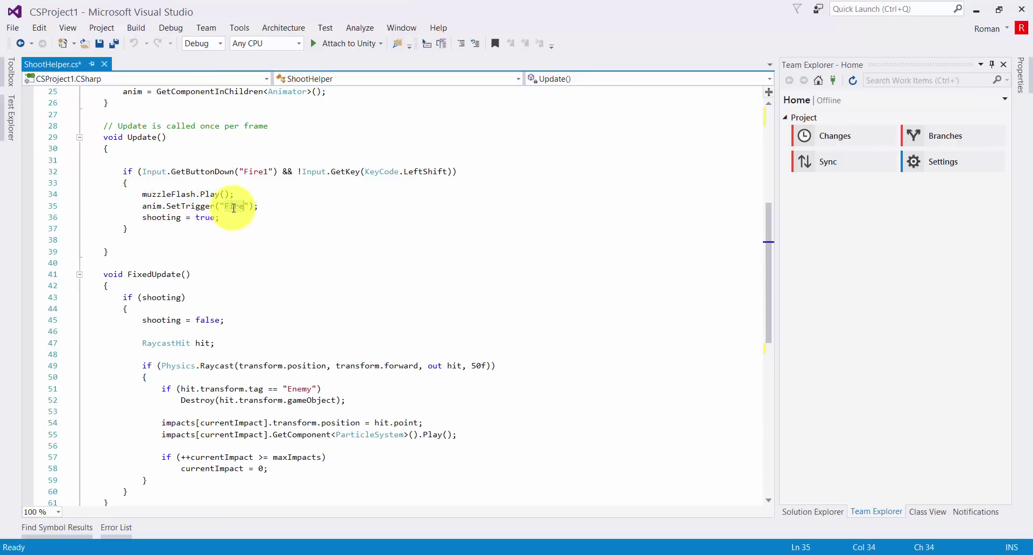
# Trace where shooting is used and review the raycast from transform.position with 50f range
pyautogui.scroll(2, 246, 247)
pyautogui.click(166, 284)
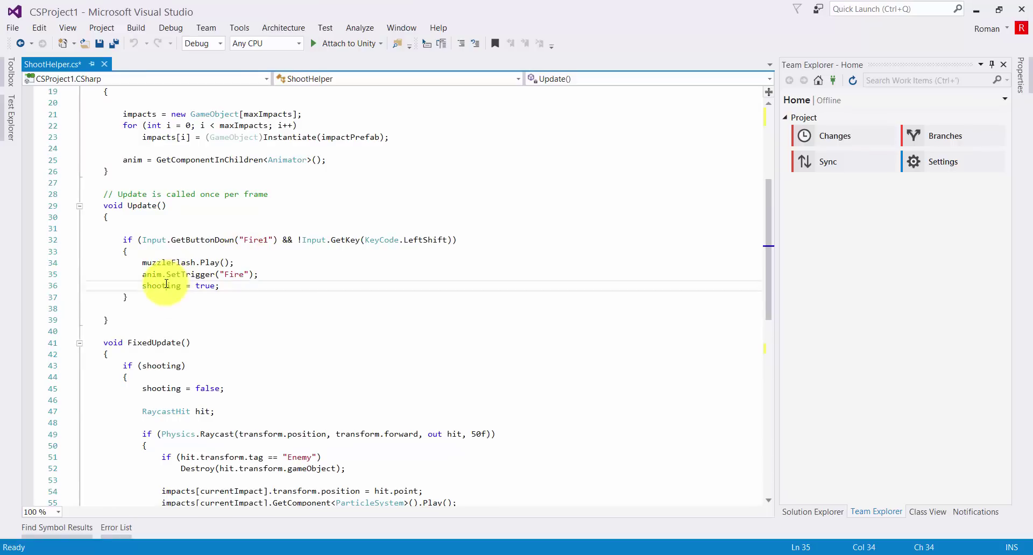
pyautogui.doubleClick(167, 284)
pyautogui.scroll(-1, 283, 325)
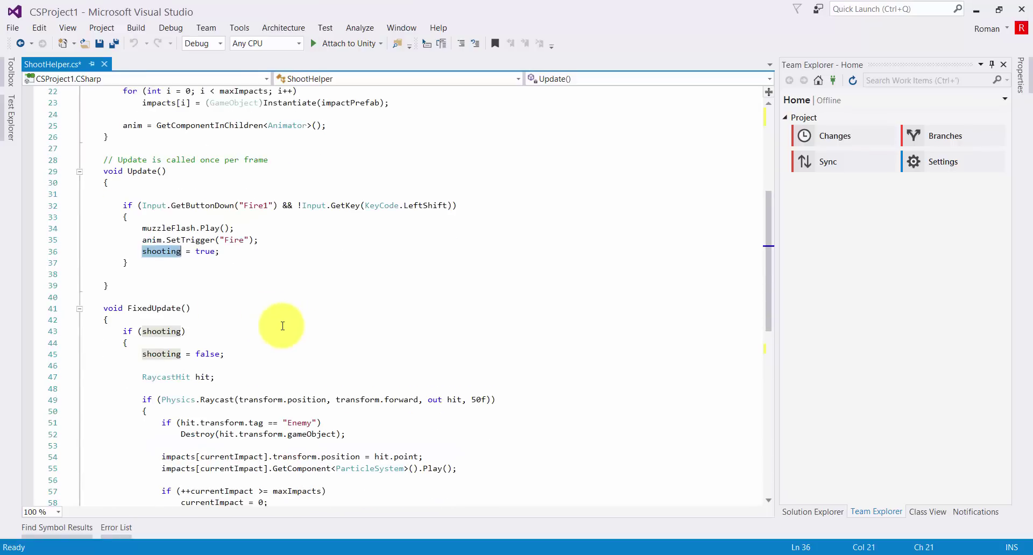
pyautogui.scroll(-1, 283, 326)
pyautogui.scroll(-1, 183, 323)
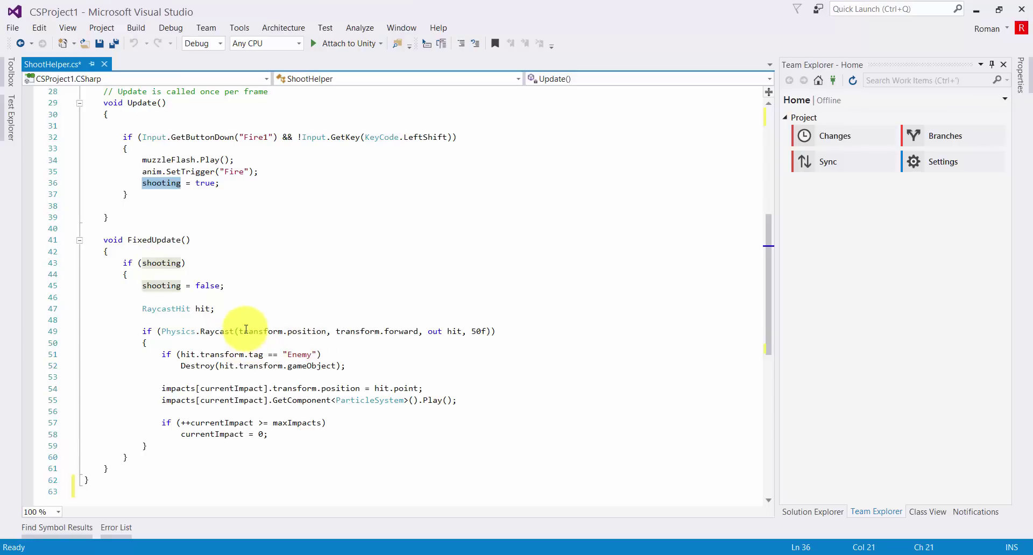
pyautogui.moveTo(240, 330); pyautogui.dragTo(330, 332)
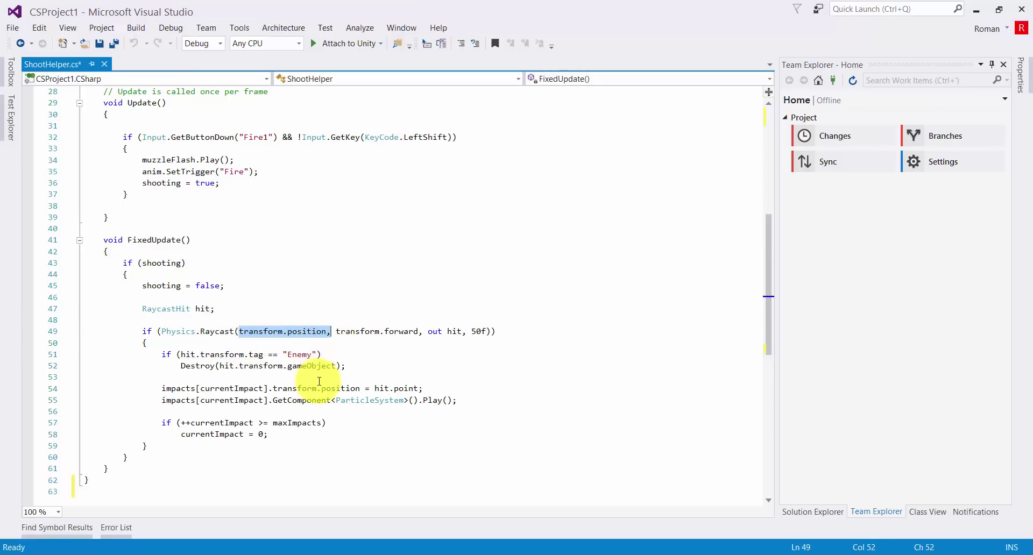
pyautogui.click(490, 333)
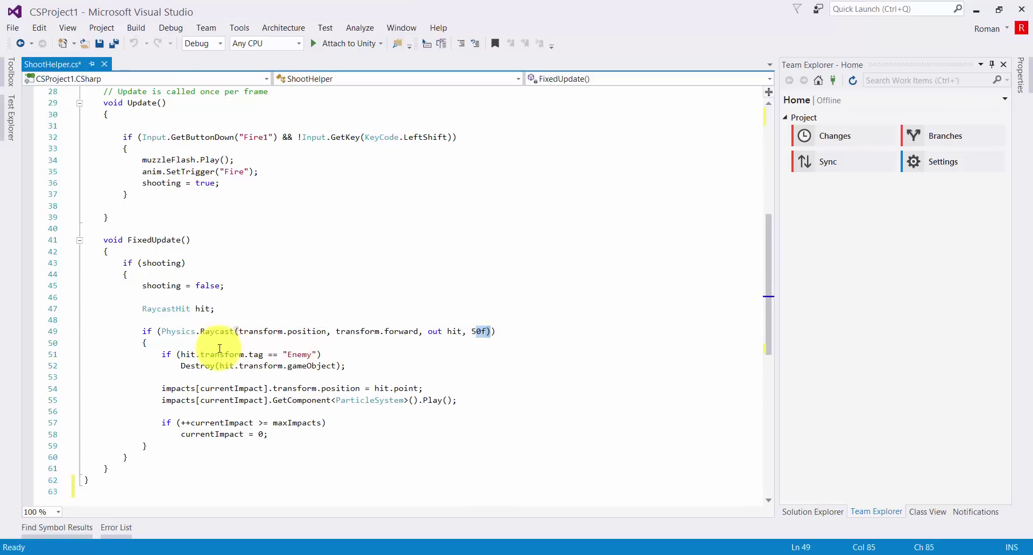
# Comment out the Enemy tag check and Destroy call on lines 51–52
pyautogui.moveTo(321, 355); pyautogui.dragTo(278, 355)
pyautogui.moveTo(147, 355); pyautogui.dragTo(397, 366)
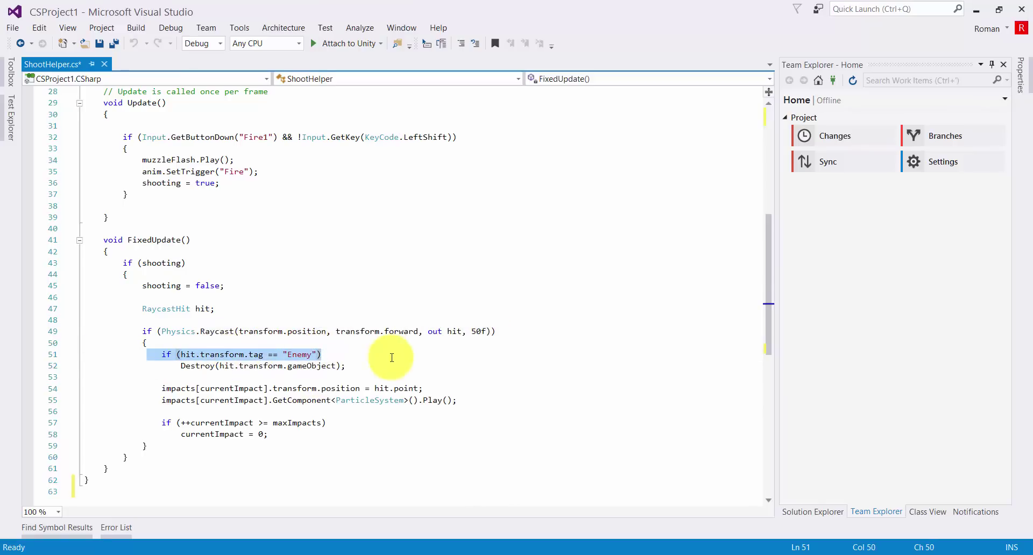
pyautogui.click(461, 43)
# Comment out the impact position line 54 and delete the remaining impact-handling lines
pyautogui.click(240, 376)
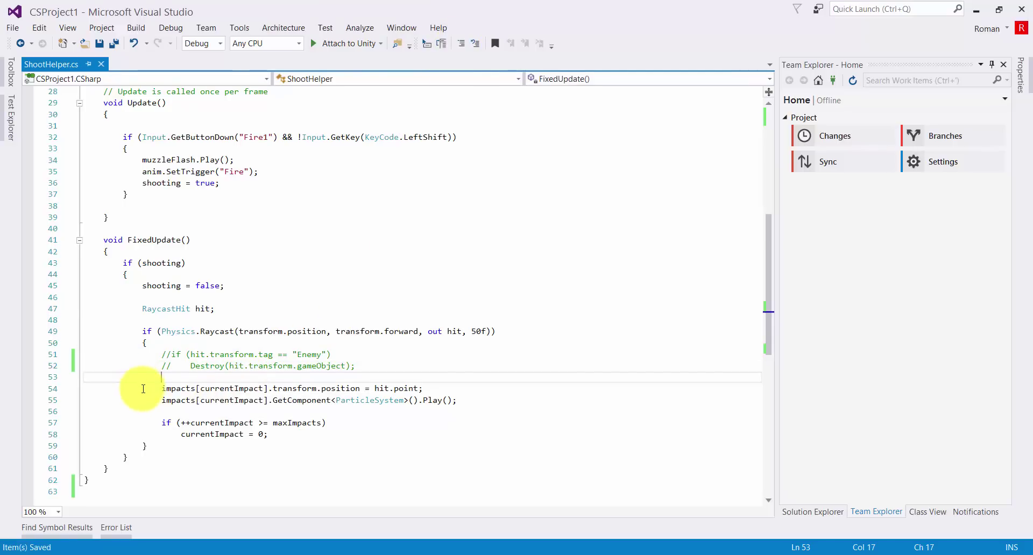
pyautogui.click(152, 388)
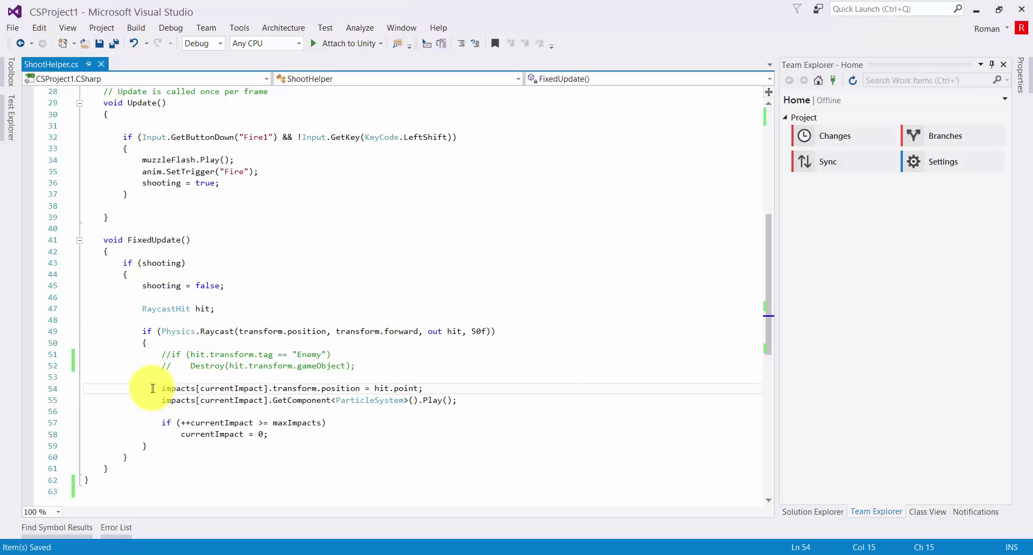
pyautogui.write('//')
pyautogui.moveTo(247, 404); pyautogui.dragTo(403, 443)
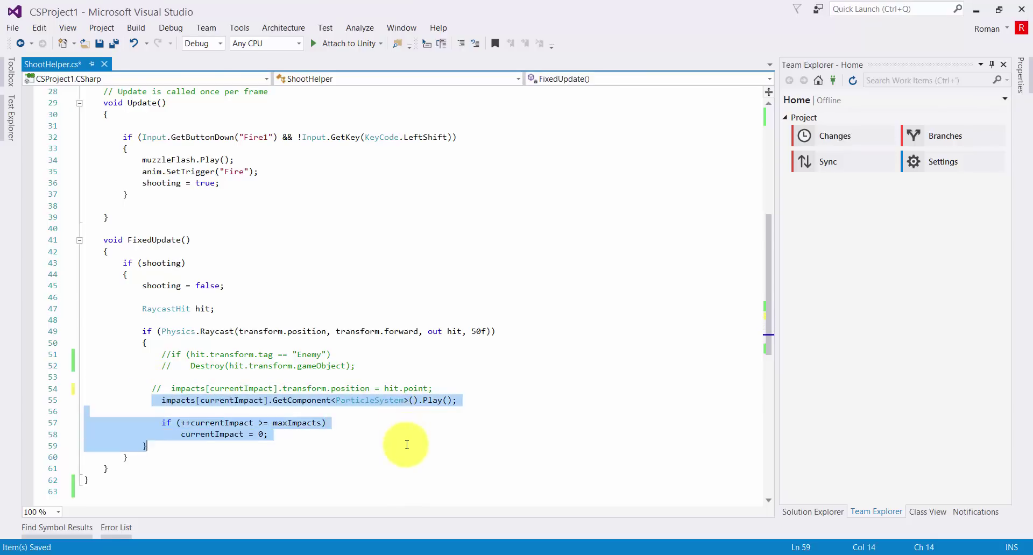
pyautogui.press('Delete')
# Cut the impact pool setup lines 21–23, remove the blank lines in Start(), and save
pyautogui.scroll(5, 263, 338)
pyautogui.scroll(4, 263, 338)
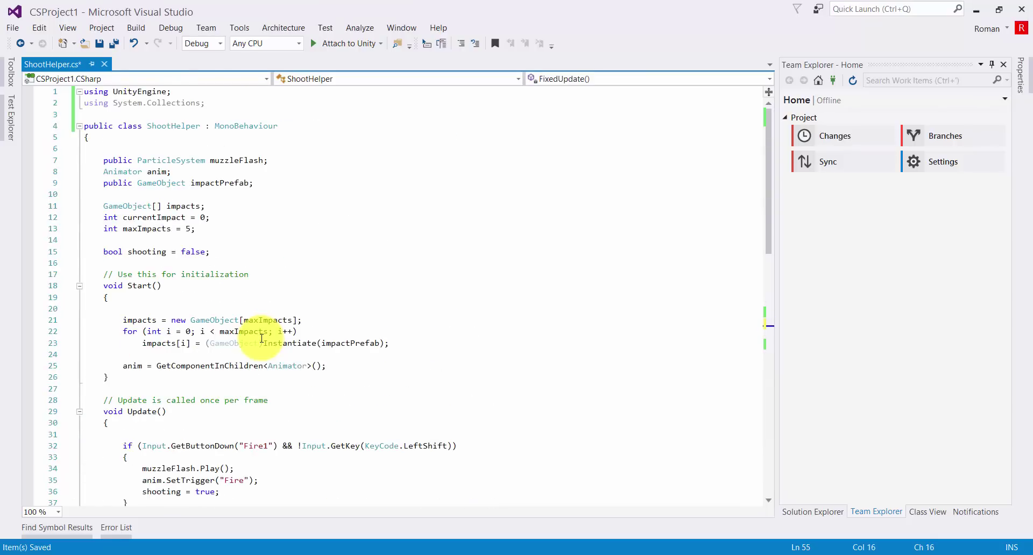
pyautogui.scroll(-1, 192, 381)
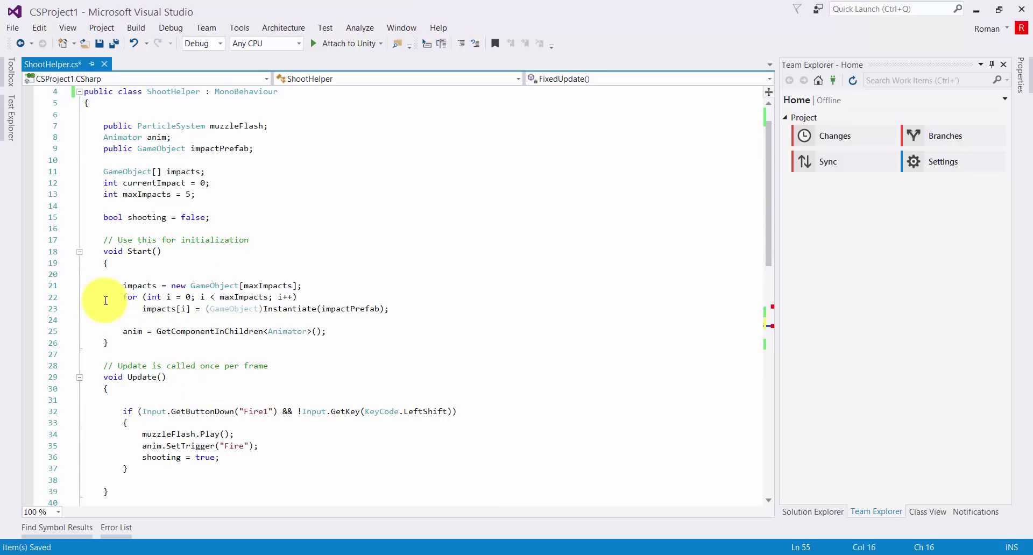
pyautogui.moveTo(102, 286); pyautogui.dragTo(425, 316)
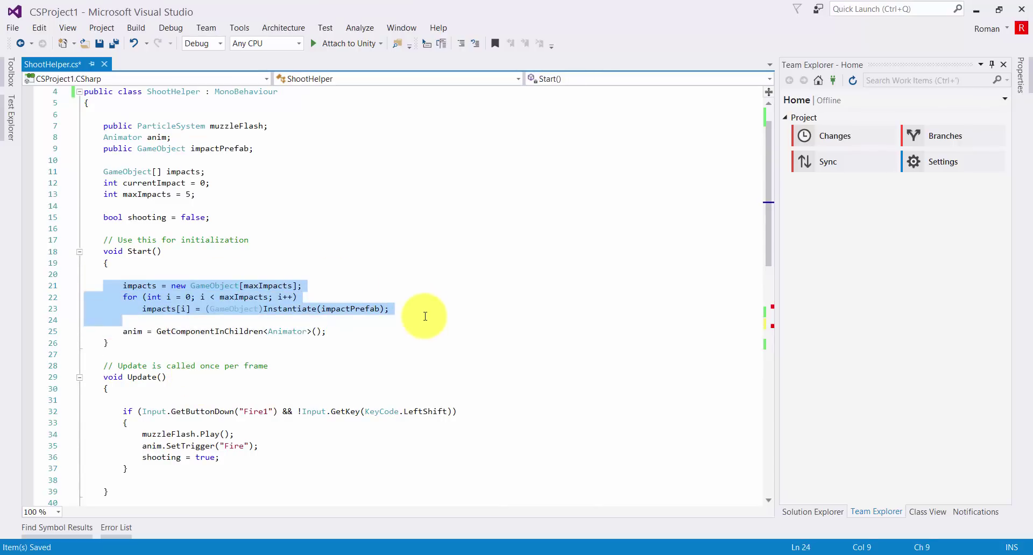
pyautogui.hotkey('ctrl', 'x')
pyautogui.moveTo(103, 286); pyautogui.dragTo(50, 280)
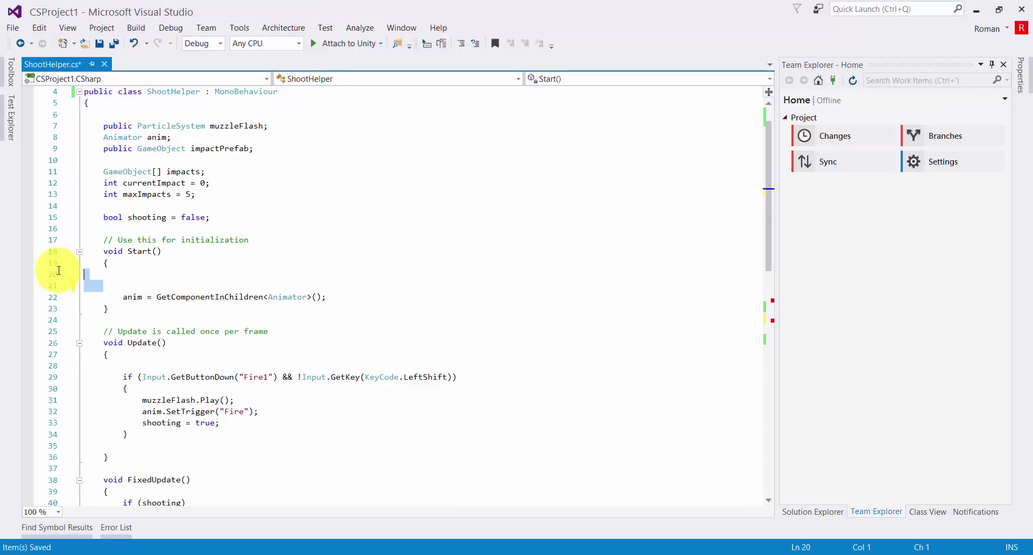
pyautogui.click(49, 280)
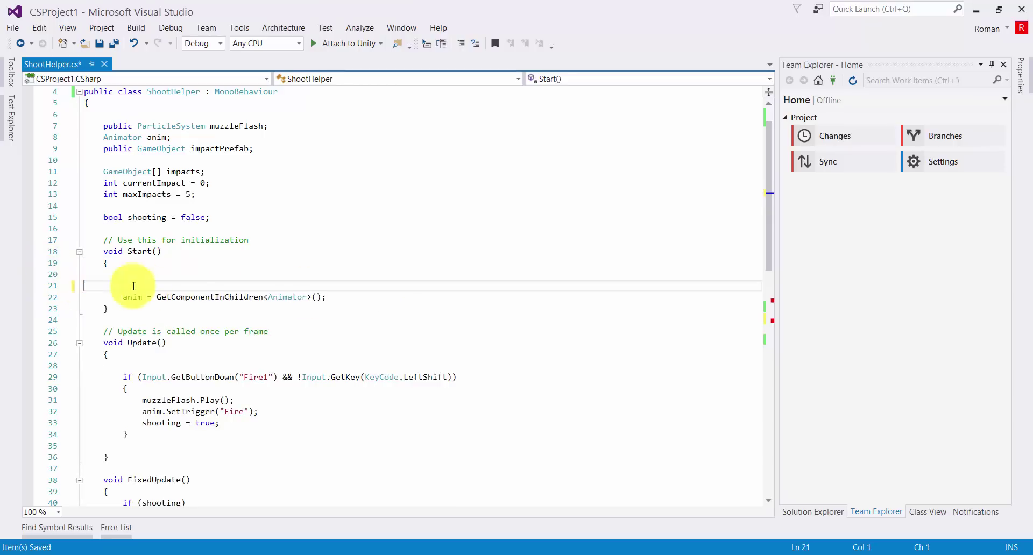
pyautogui.press('BackSpace')
pyautogui.press('BackSpace')
pyautogui.hotkey('ctrl', 's')
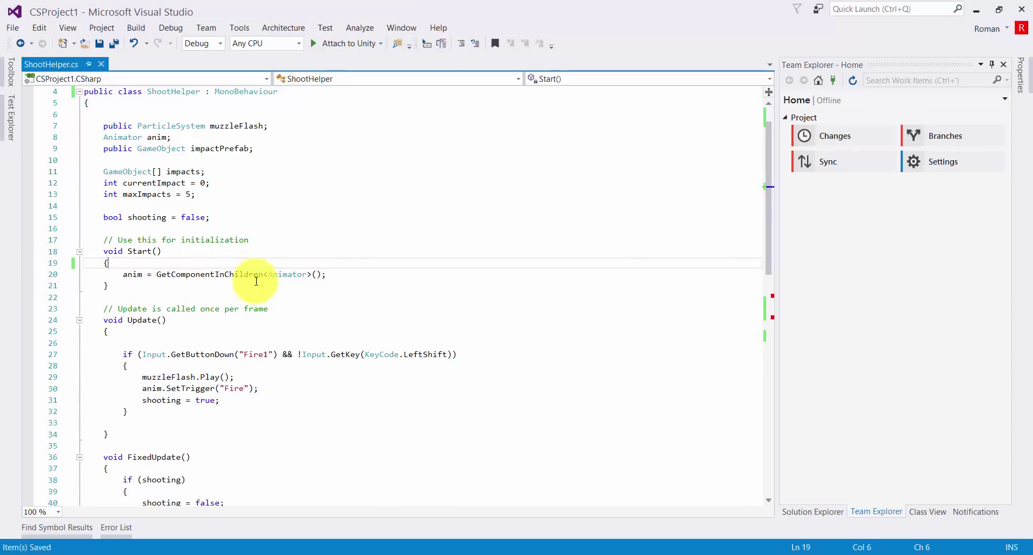
# Search the file for currentImpact uses and select the currentImpact and maxImpacts declarations
pyautogui.click(173, 183)
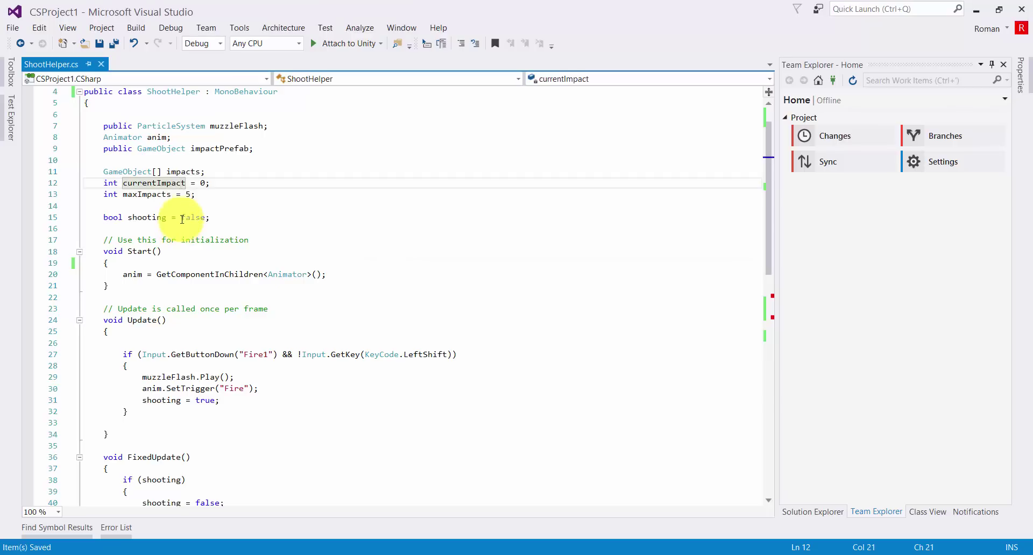
pyautogui.click(166, 183)
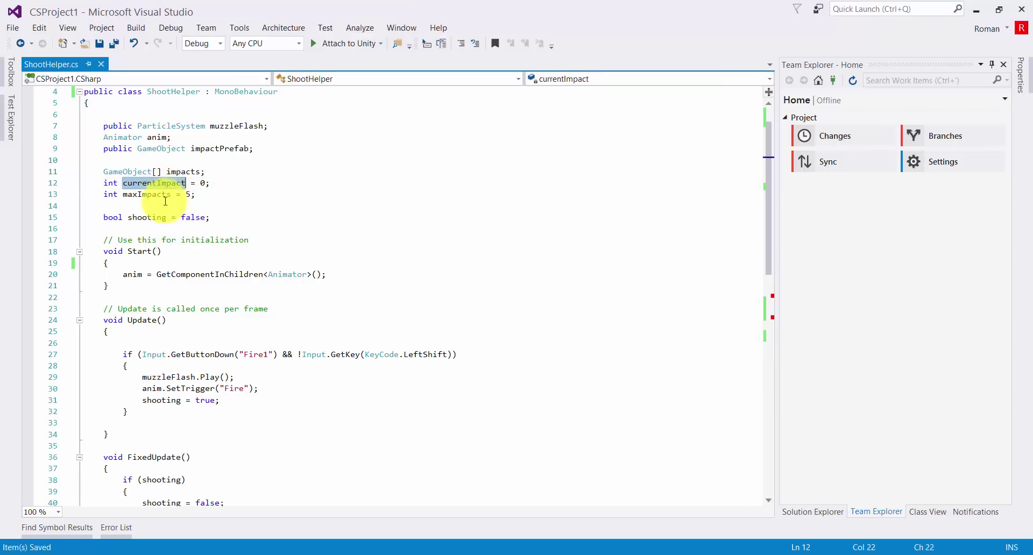
pyautogui.hotkey('ctrl', 'f')
pyautogui.scroll(-4, 181, 233)
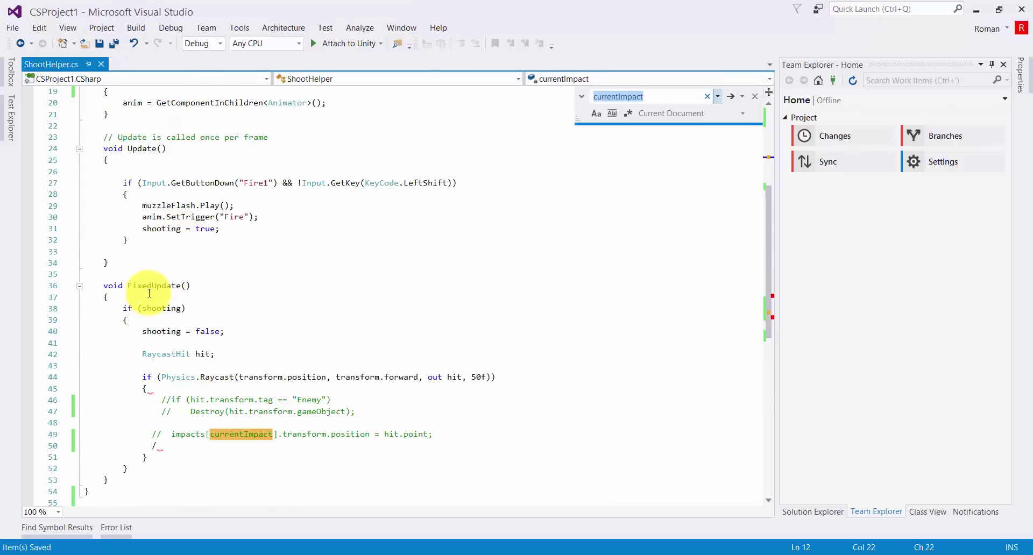
pyautogui.click(159, 445)
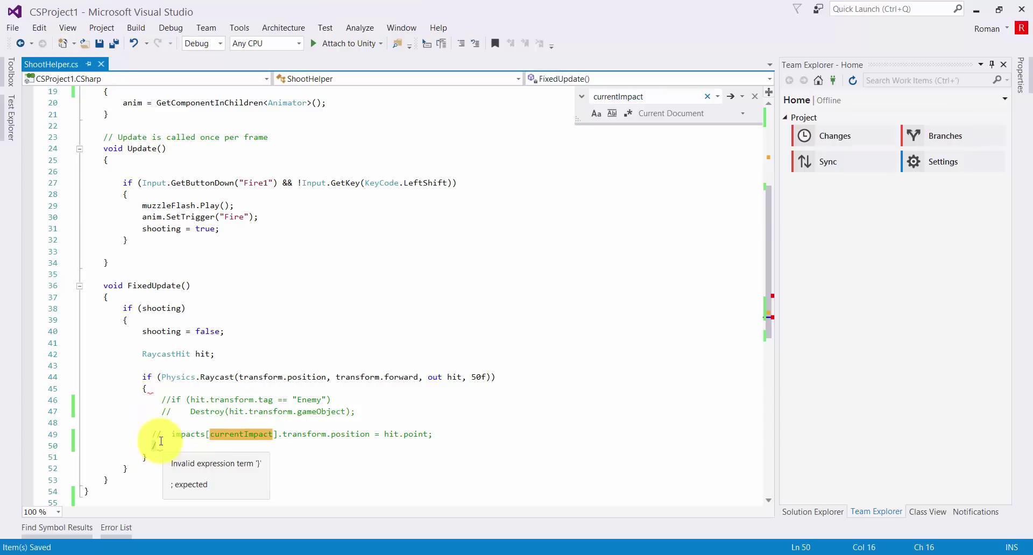
pyautogui.scroll(3, 148, 344)
pyautogui.scroll(3, 137, 280)
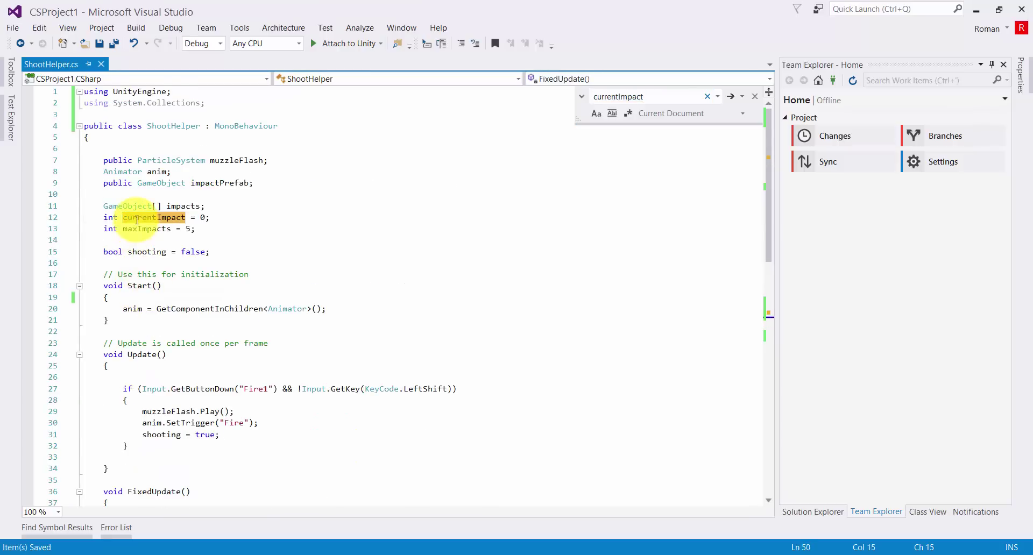
pyautogui.moveTo(84, 218); pyautogui.dragTo(131, 240)
# Delete the currentImpact, maxImpacts, impacts and impactPrefab field declarations from ShootHelper
pyautogui.press('Delete')
pyautogui.click(182, 211)
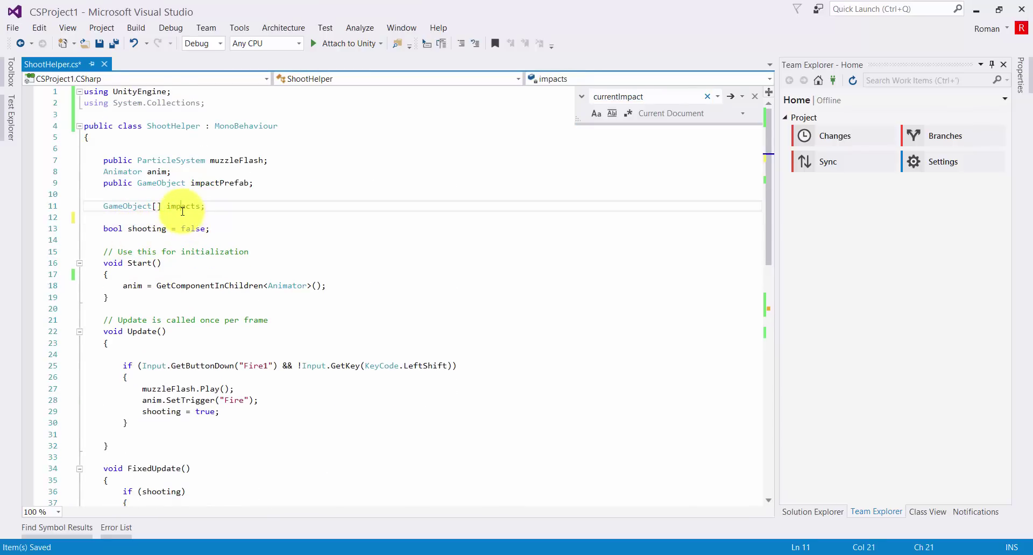
pyautogui.hotkey('ctrl', 'x')
pyautogui.click(187, 197)
pyautogui.press('Delete')
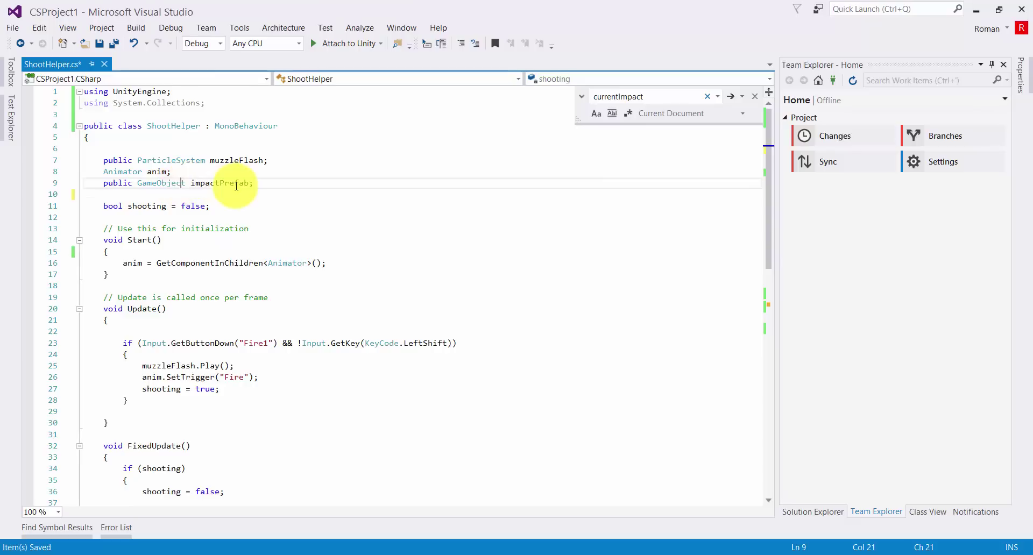
pyautogui.doubleClick(237, 182)
pyautogui.scroll(-5, 277, 240)
pyautogui.scroll(1, 224, 238)
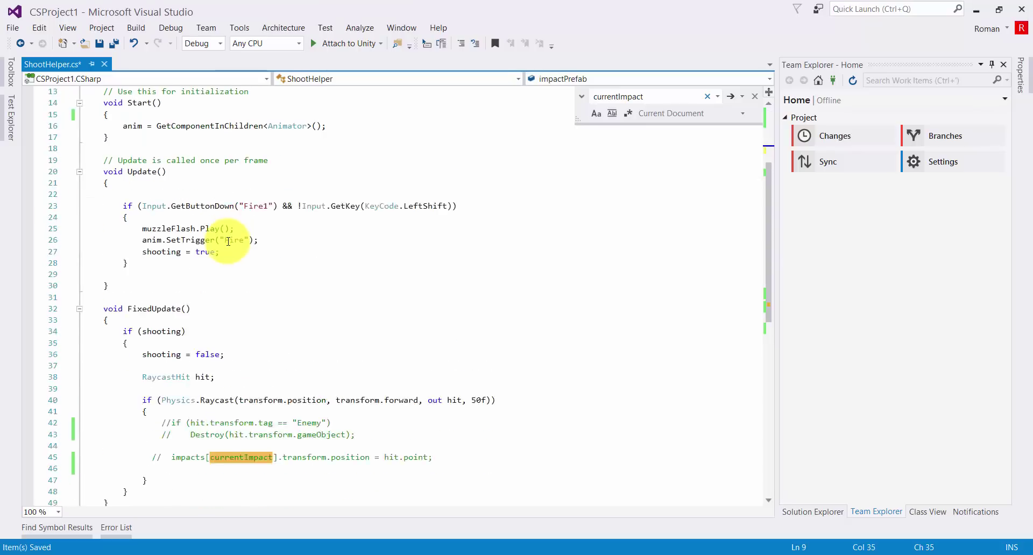
pyautogui.scroll(3, 230, 231)
pyautogui.scroll(1, 169, 182)
pyautogui.hotkey('ctrl', 'l')
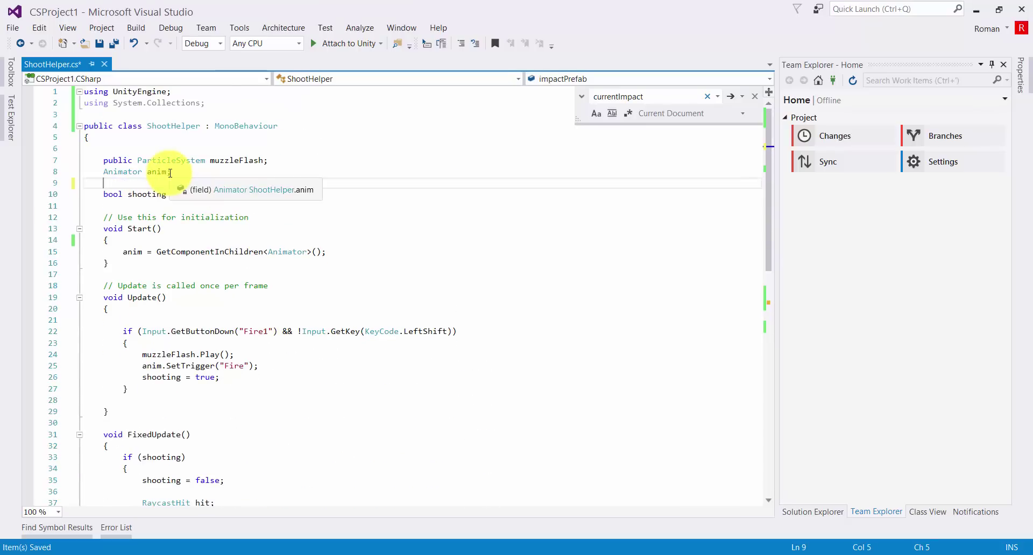
# Rename the anim field to _anim across all its references
pyautogui.click(148, 172)
pyautogui.write('_')
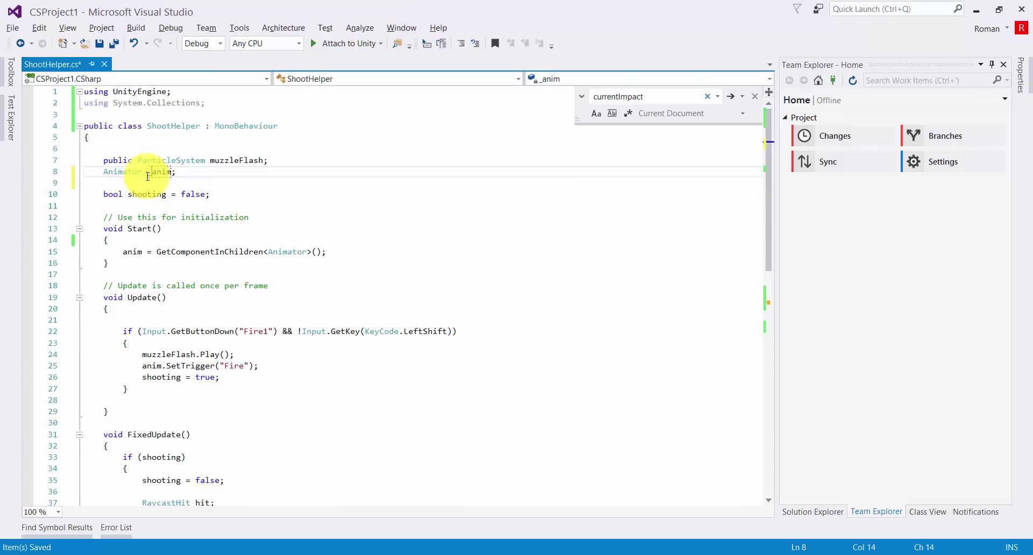
pyautogui.press('Return')
pyautogui.click(191, 194)
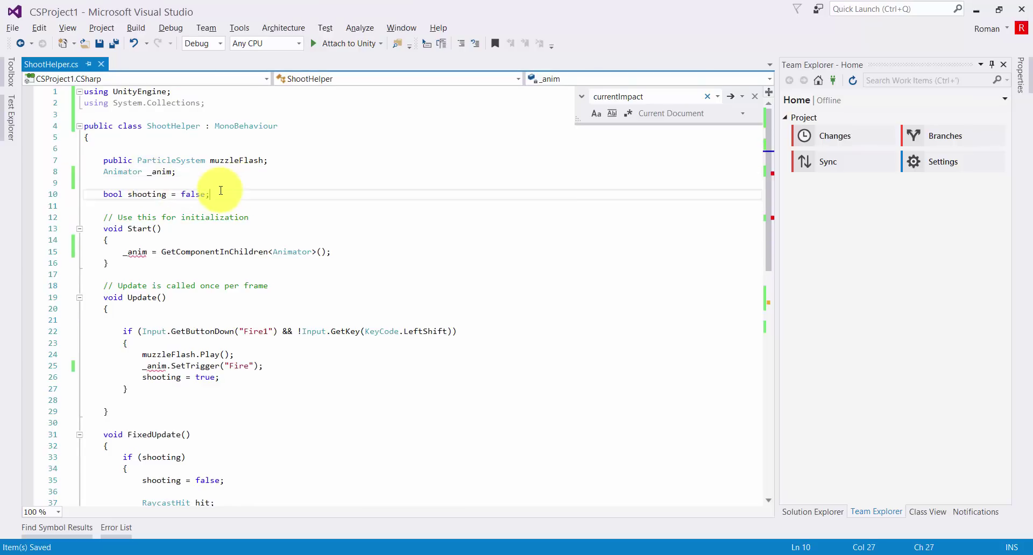
# Comment out the muzzleFlash.Play() call and remove the blank line above the fields
pyautogui.click(234, 161)
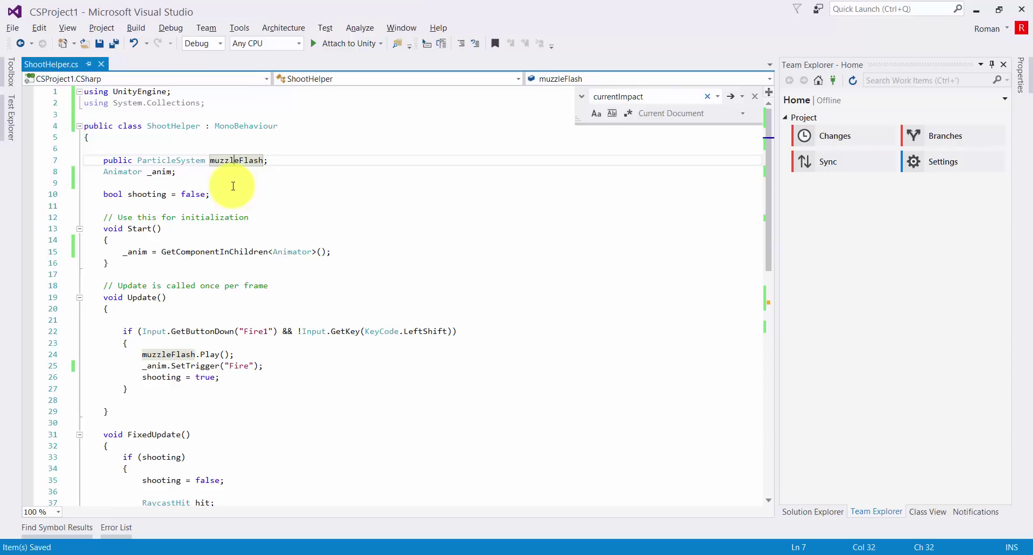
pyautogui.click(139, 354)
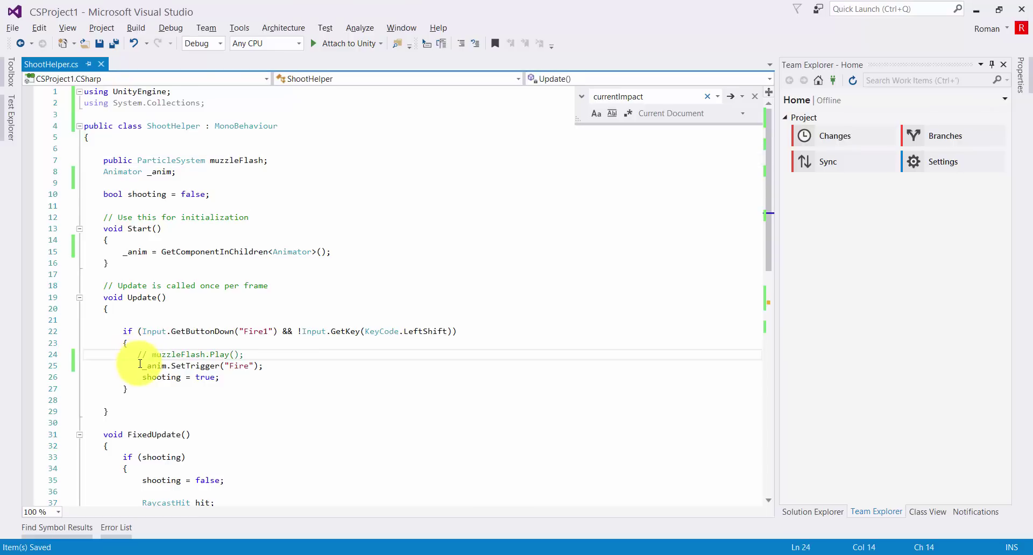
pyautogui.click(144, 149)
pyautogui.press('Delete')
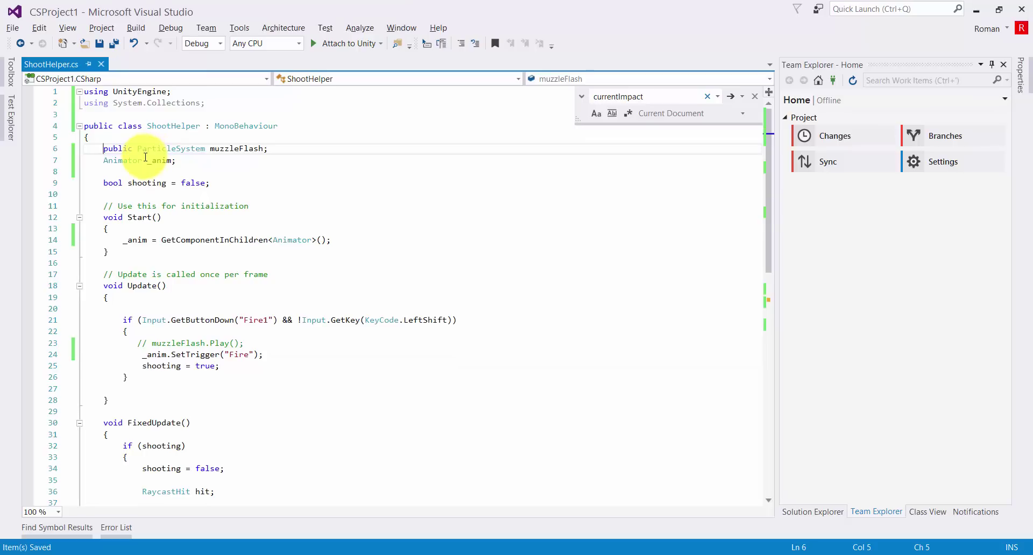
pyautogui.scroll(-4, 224, 196)
pyautogui.scroll(-3, 224, 251)
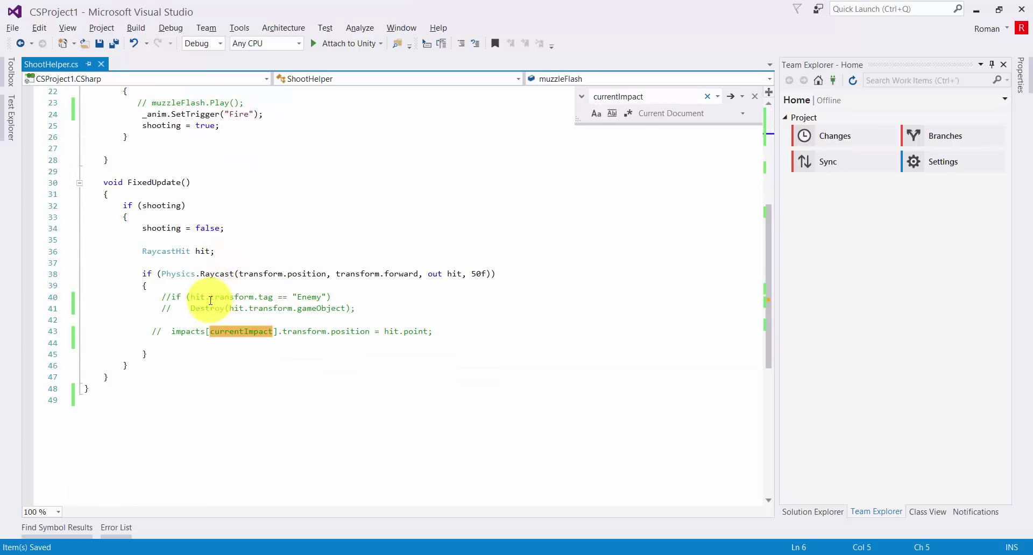
pyautogui.click(246, 550)
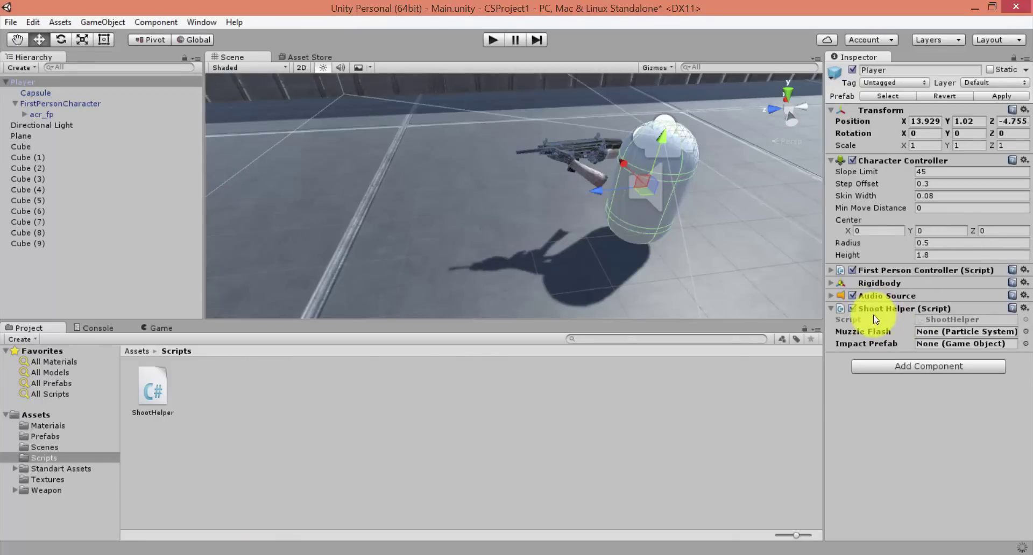
# Remove the Shoot Helper component from the Player
pyautogui.click(1024, 309)
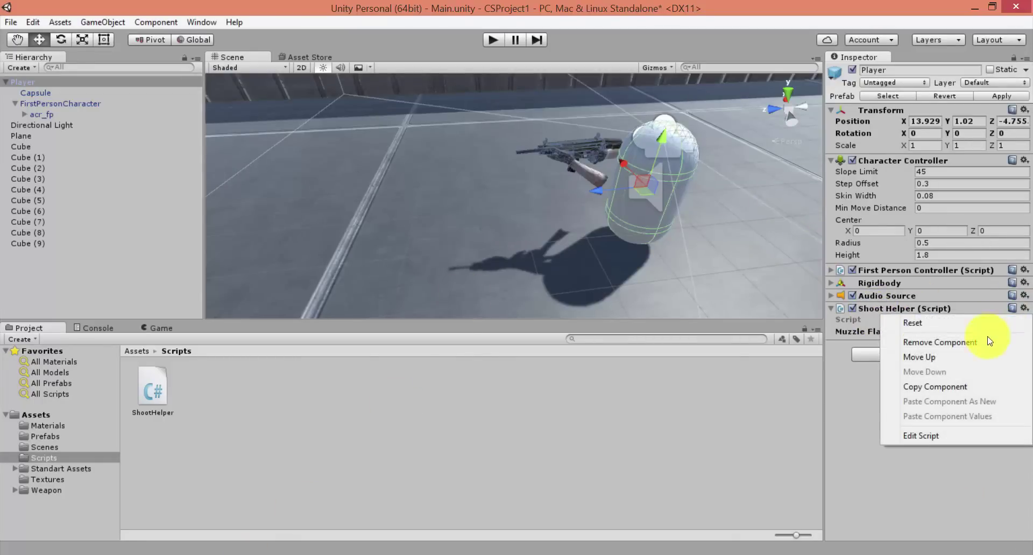
pyautogui.click(984, 343)
pyautogui.click(562, 153)
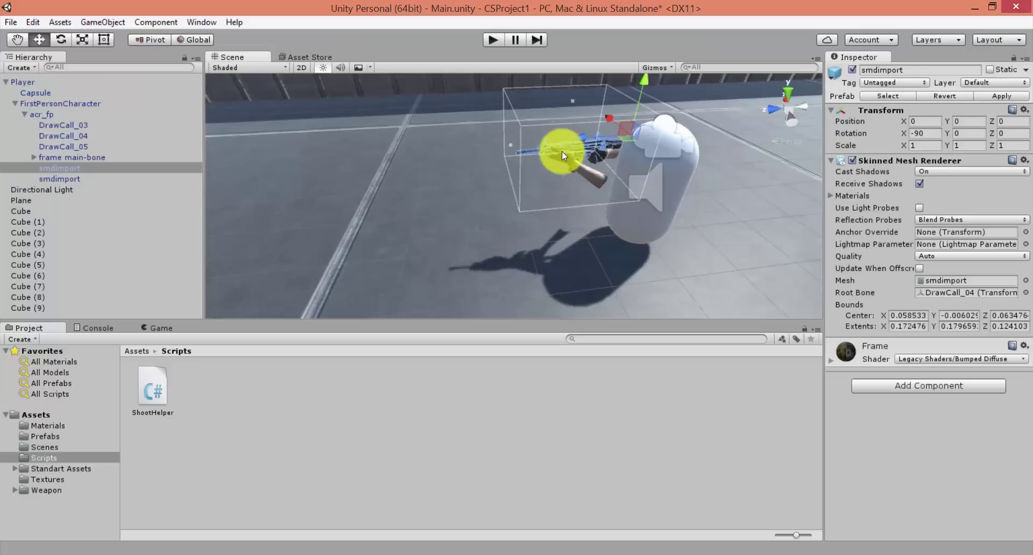
# Rename acr_fp to 'Weapon' and attach the ShootHelper script to it
pyautogui.click(42, 115)
pyautogui.click(24, 114)
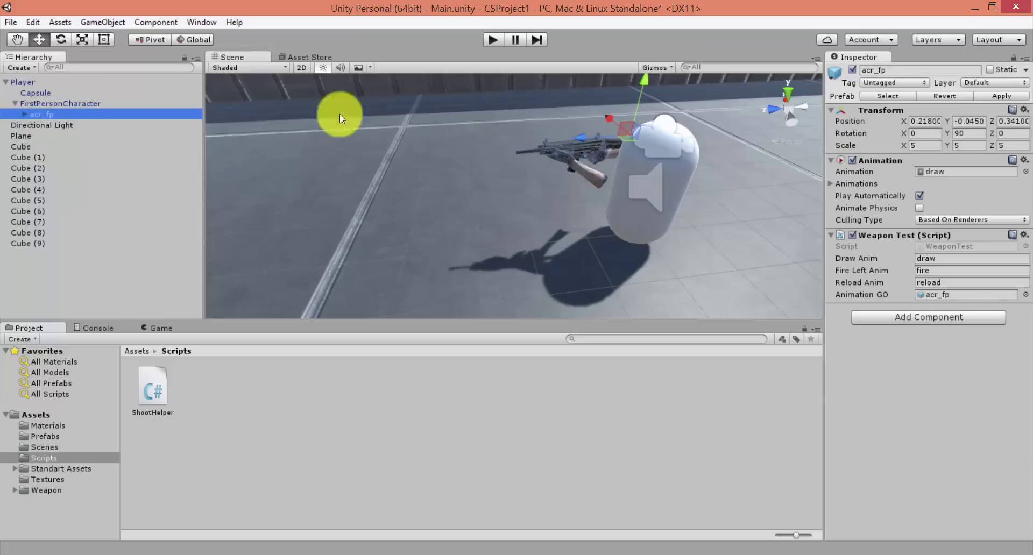
pyautogui.click(906, 71)
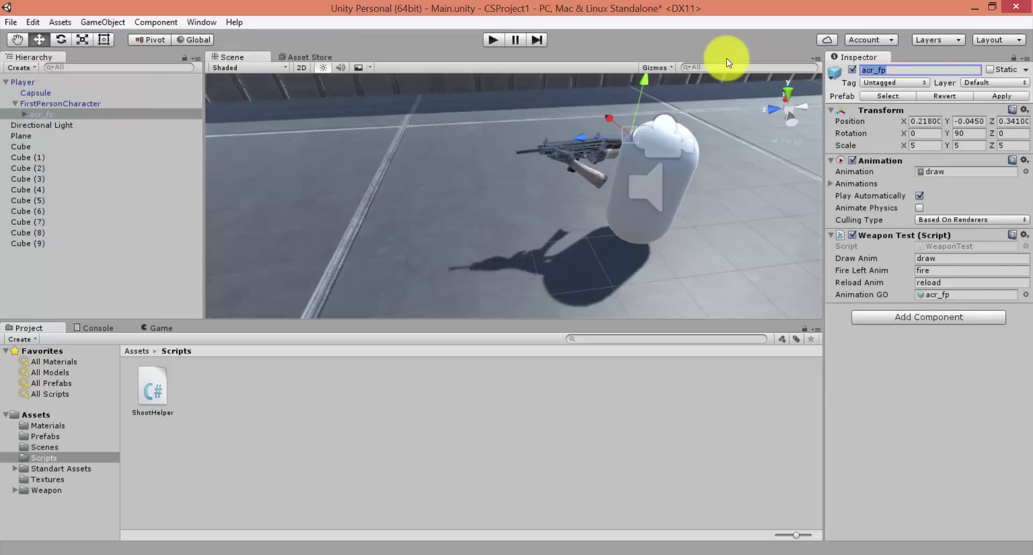
pyautogui.write('Weapon')
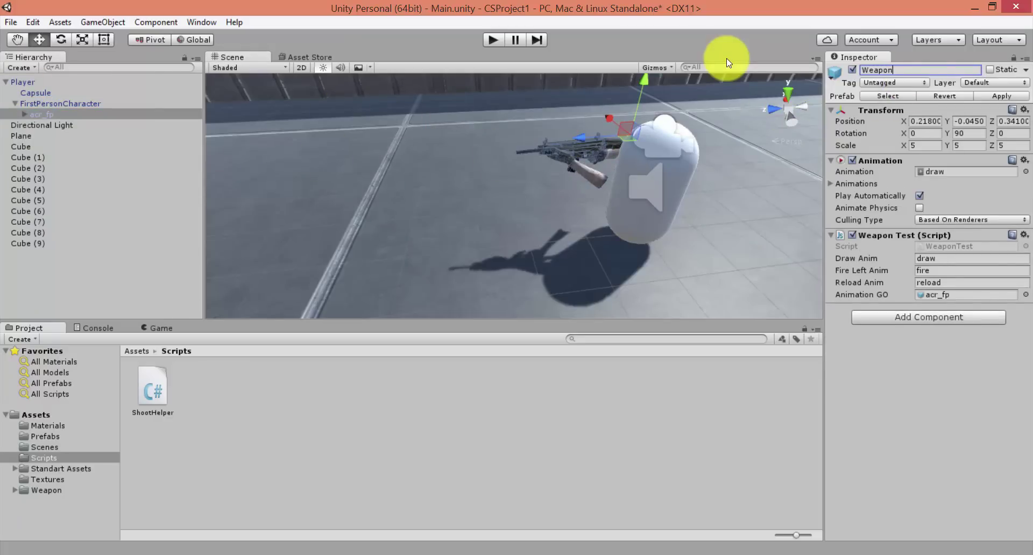
pyautogui.press('Return')
pyautogui.moveTo(154, 386); pyautogui.dragTo(925, 323)
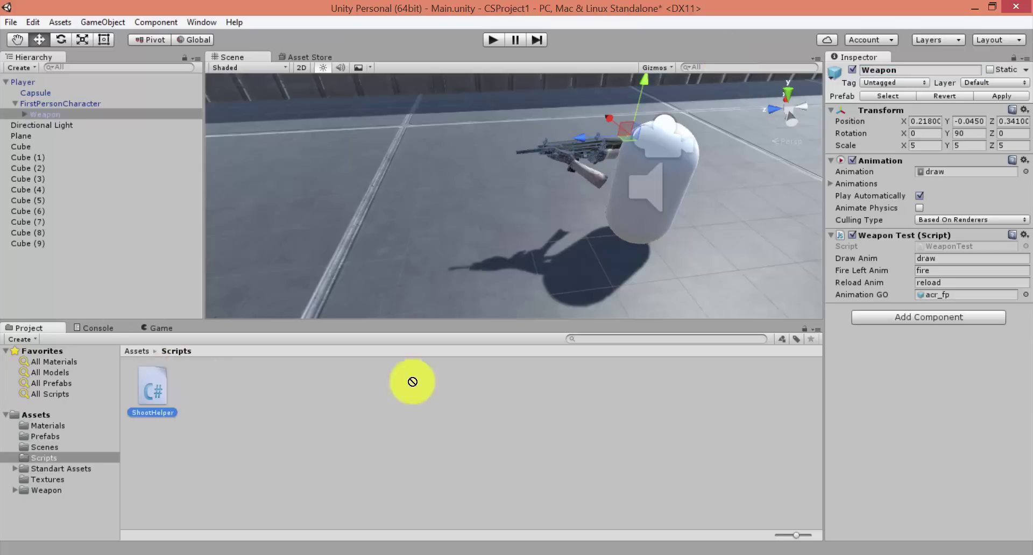
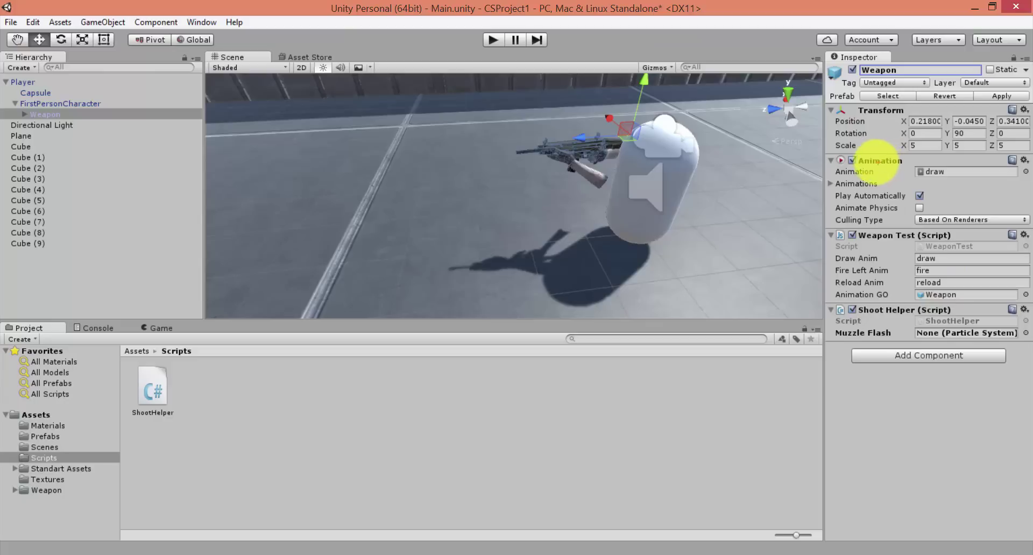
# Open the Weapon's ShootHelper.cs script from the Inspector in Visual Studio
pyautogui.moveTo(851, 167); pyautogui.dragTo(933, 166)
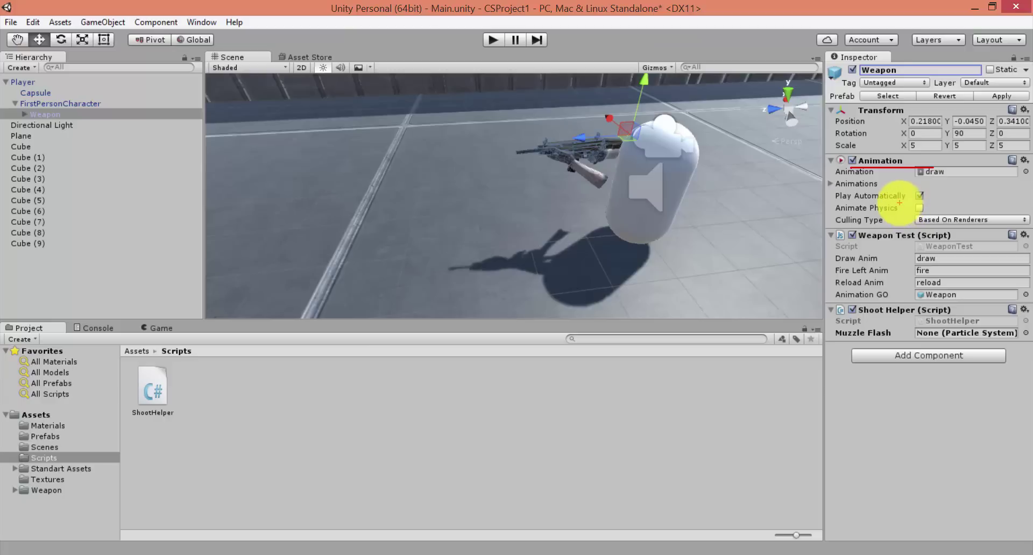
pyautogui.press('Escape')
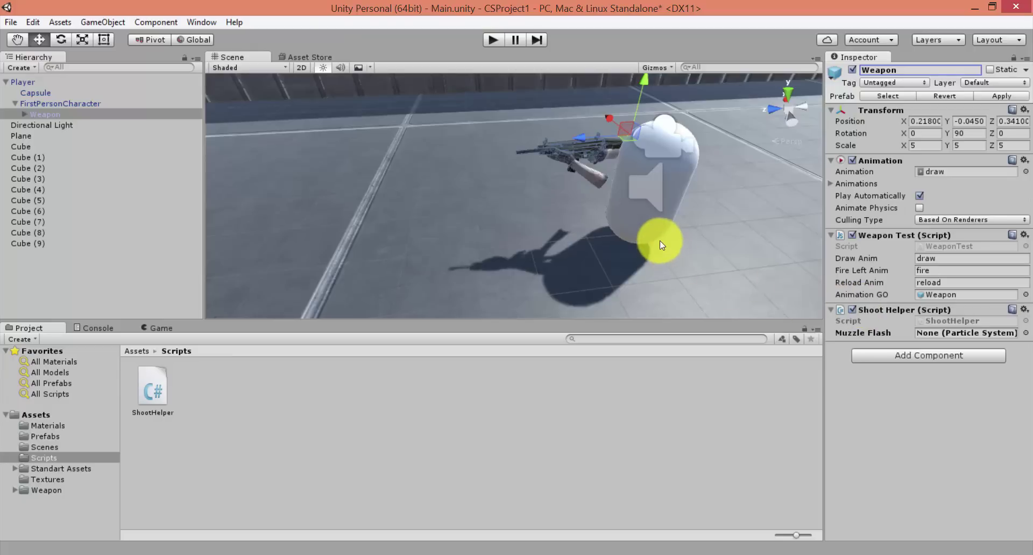
pyautogui.click(944, 334)
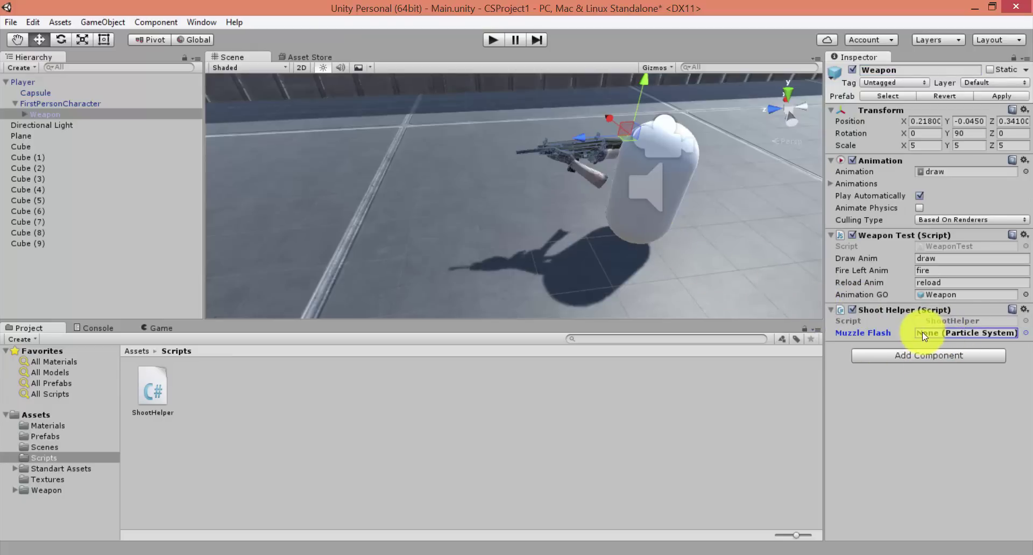
pyautogui.doubleClick(939, 322)
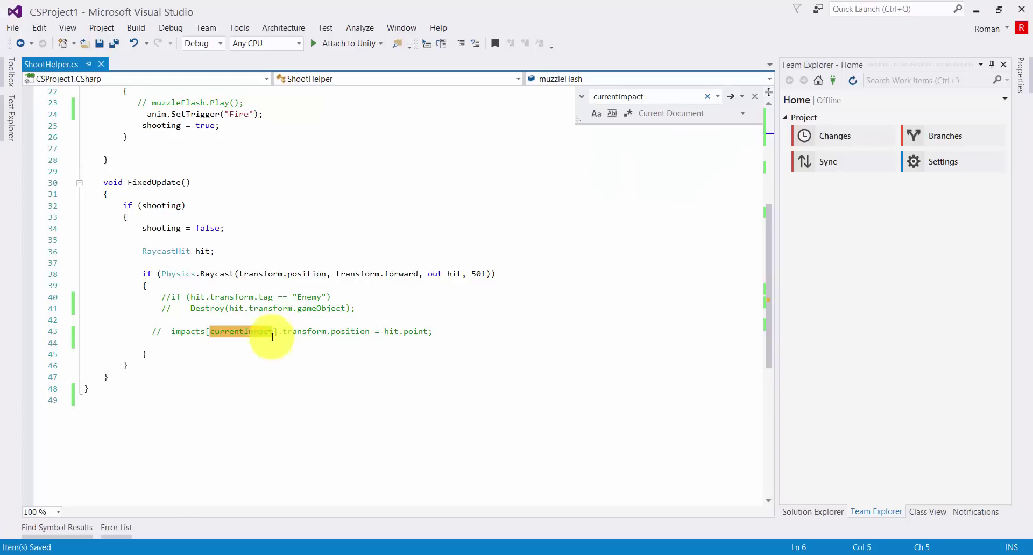
# Comment out the public muzzleFlash ParticleSystem field on line 6 with //, then return to Unity
pyautogui.scroll(1, 185, 214)
pyautogui.scroll(6, 183, 215)
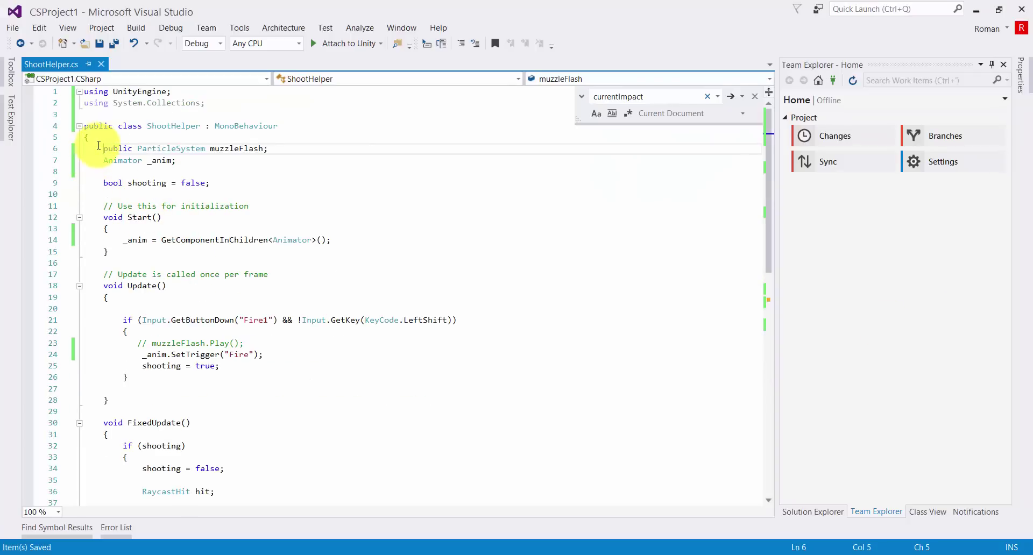
pyautogui.click(94, 153)
pyautogui.write('//')
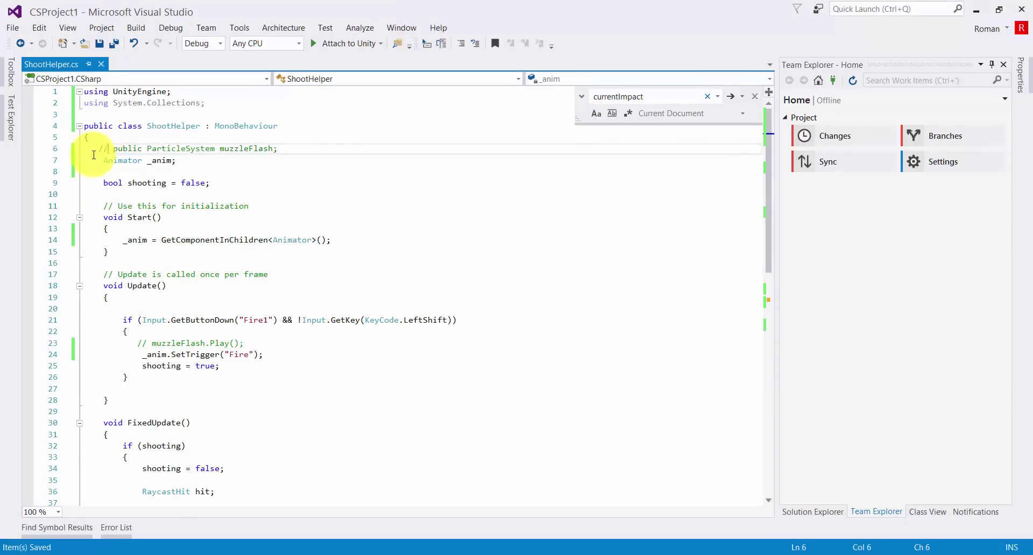
pyautogui.click(168, 194)
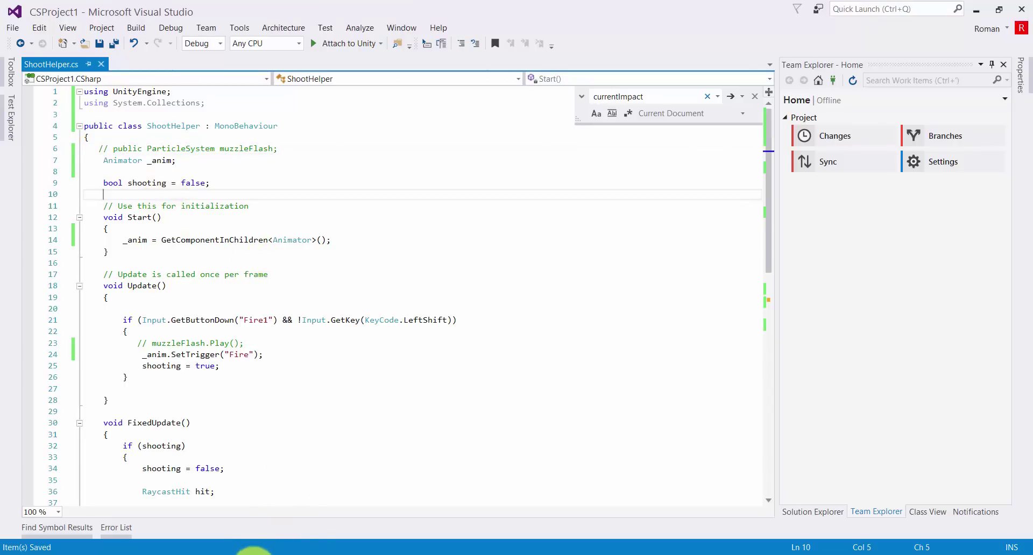
pyautogui.click(257, 550)
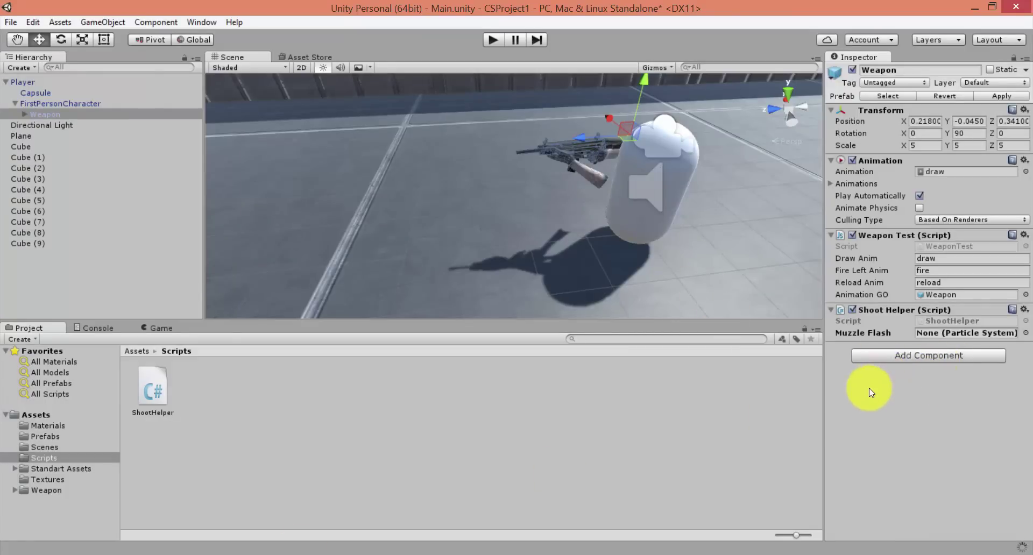
# Add a Line Renderer component to the Weapon and inspect its Positions list
pyautogui.click(869, 343)
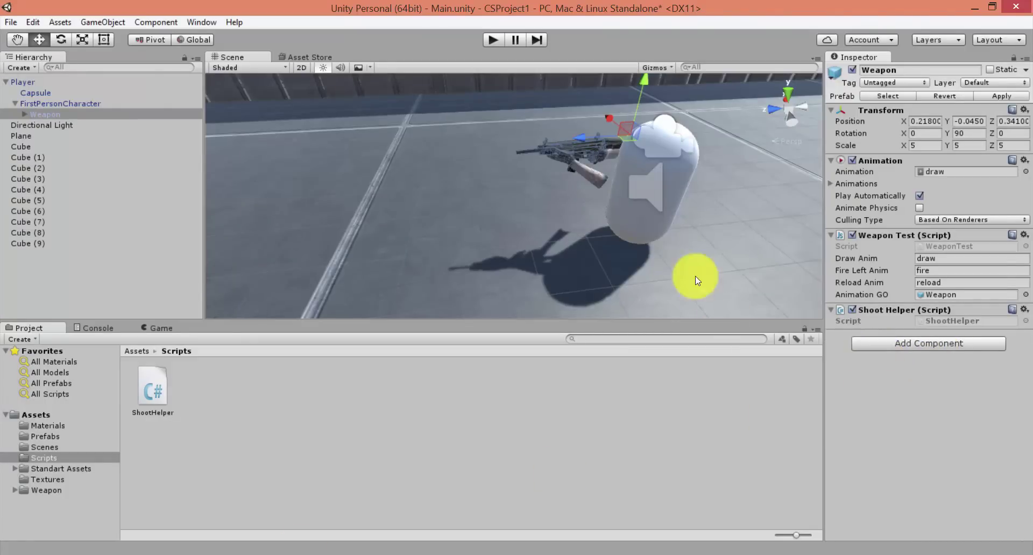
pyautogui.write('li')
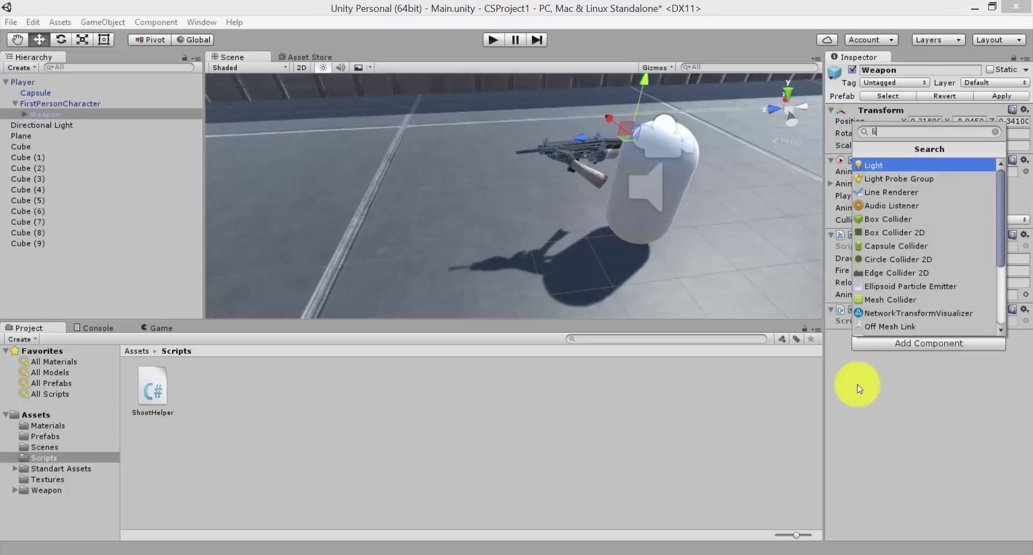
pyautogui.write('ne')
pyautogui.press('Escape')
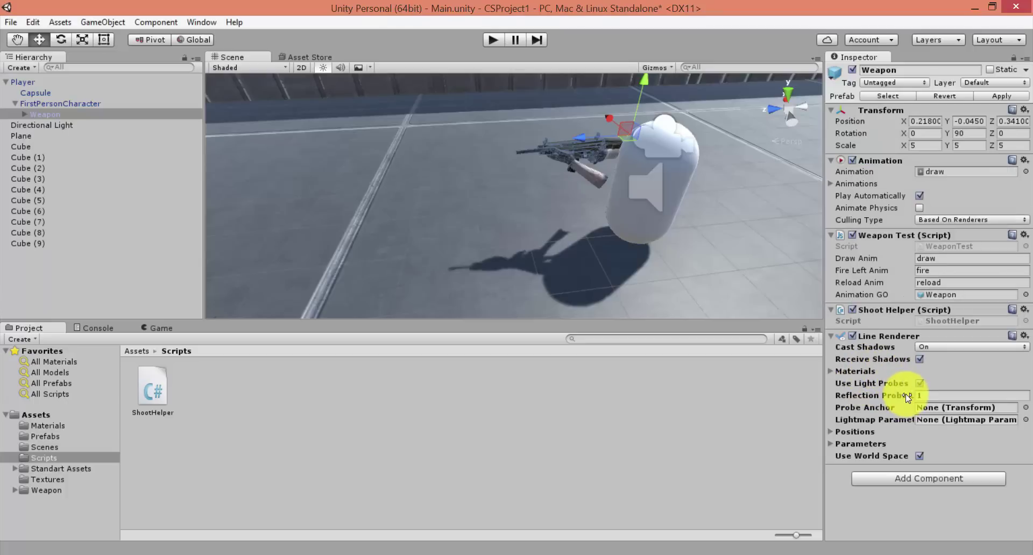
pyautogui.click(854, 431)
pyautogui.scroll(-1, 873, 391)
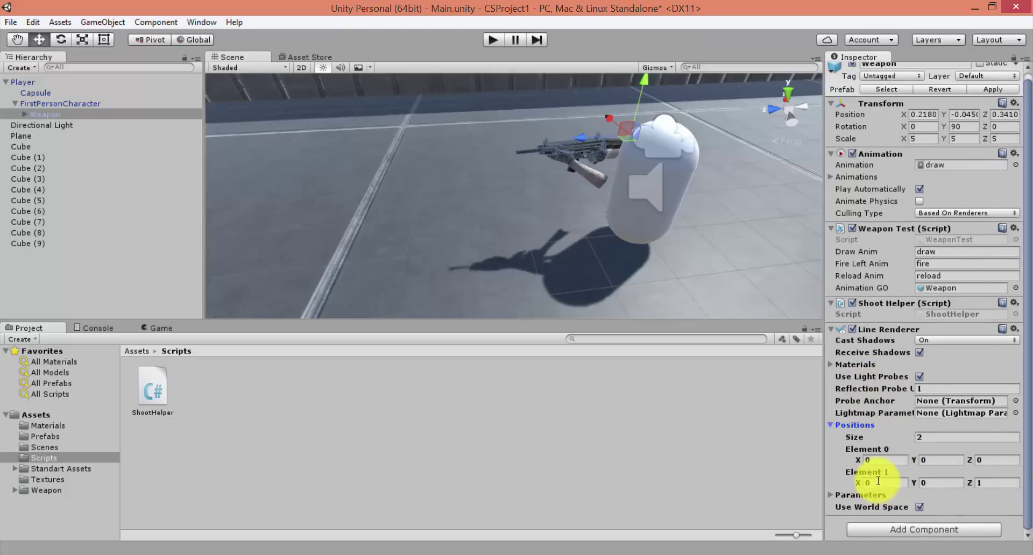
pyautogui.click(855, 426)
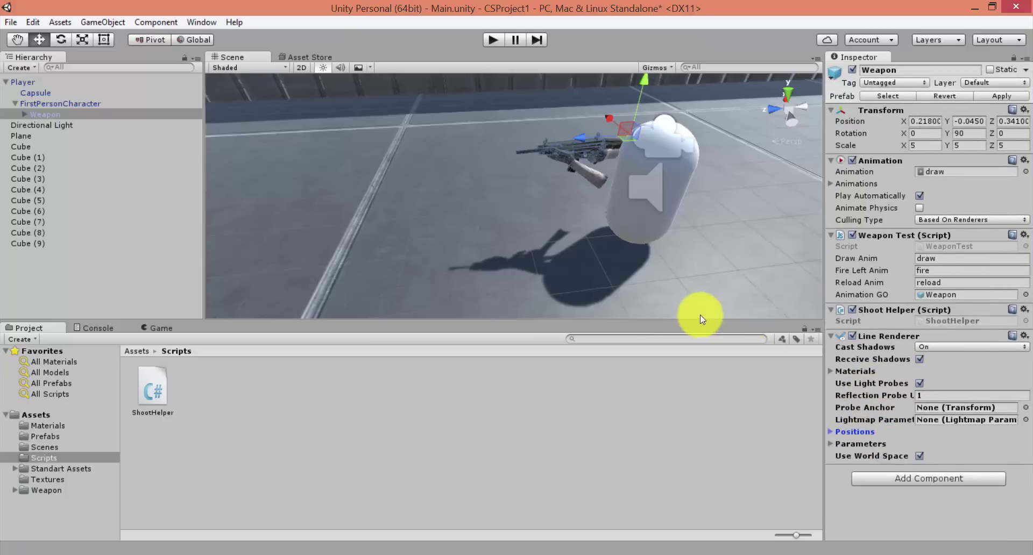
# Expand the Line Renderer's Materials list and open the project's Materials folder
pyautogui.click(829, 372)
pyautogui.click(931, 395)
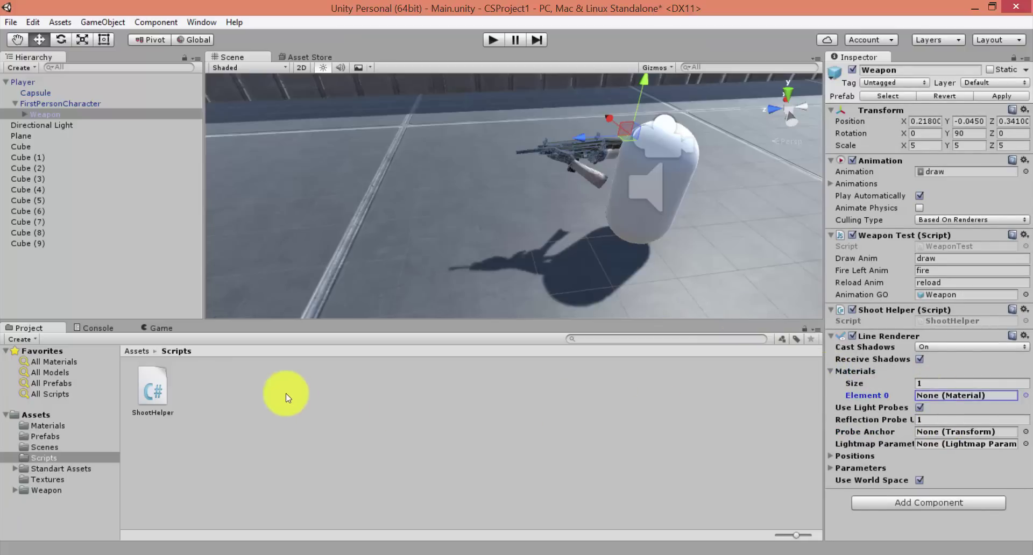
pyautogui.click(32, 447)
pyautogui.click(35, 426)
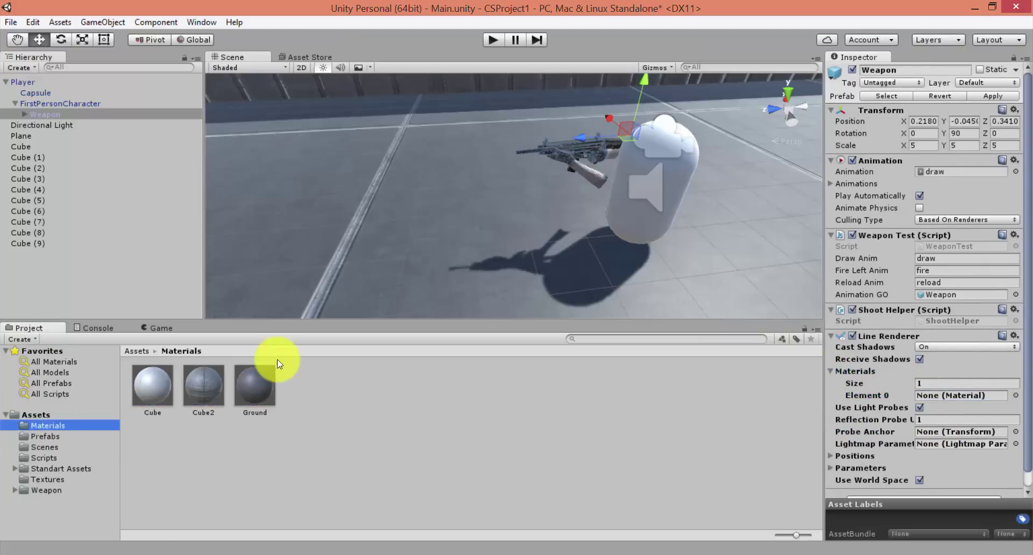
# Create a new material named Shoot in the Materials folder
pyautogui.rightClick(347, 450)
pyautogui.moveTo(421, 207)
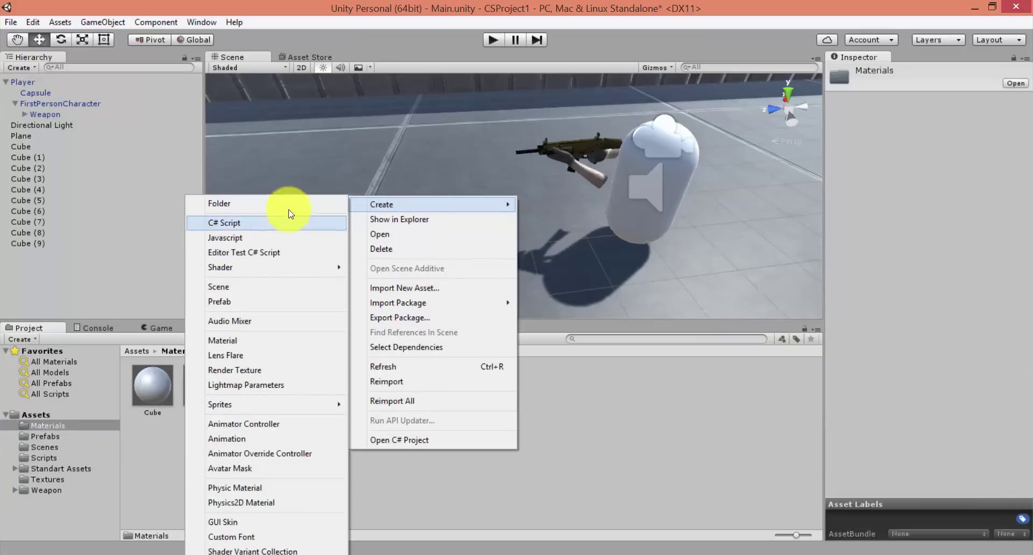
pyautogui.click(253, 341)
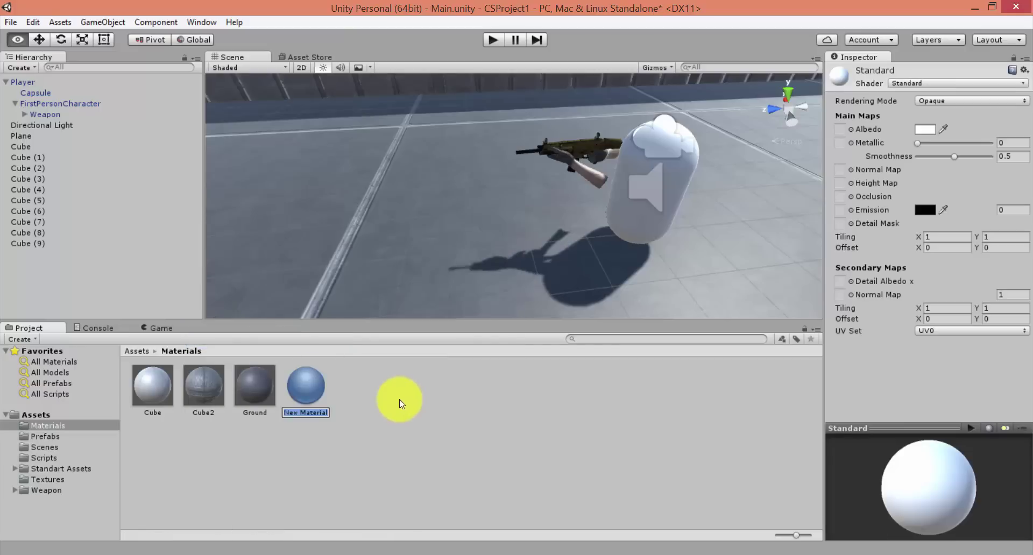
pyautogui.write('Shoot')
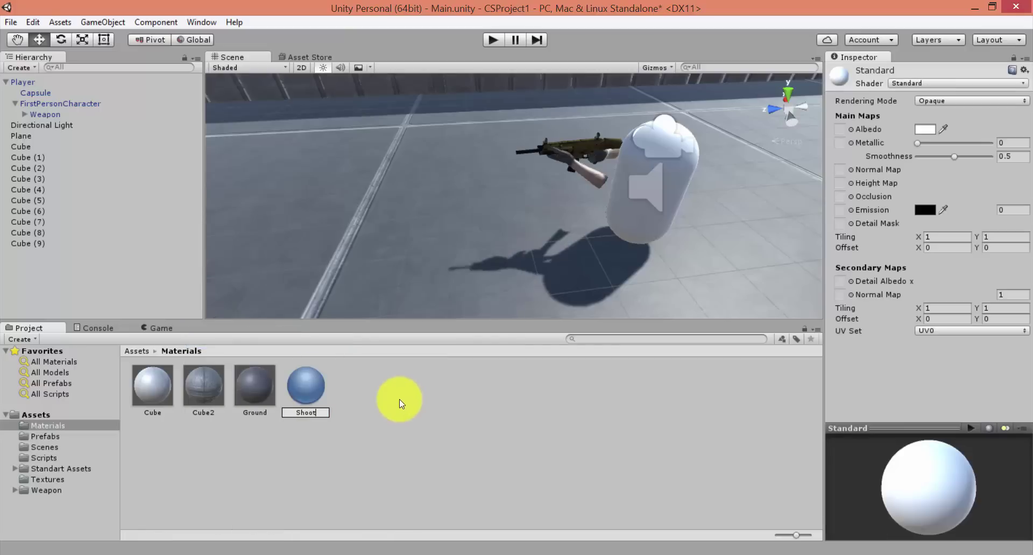
pyautogui.press('Return')
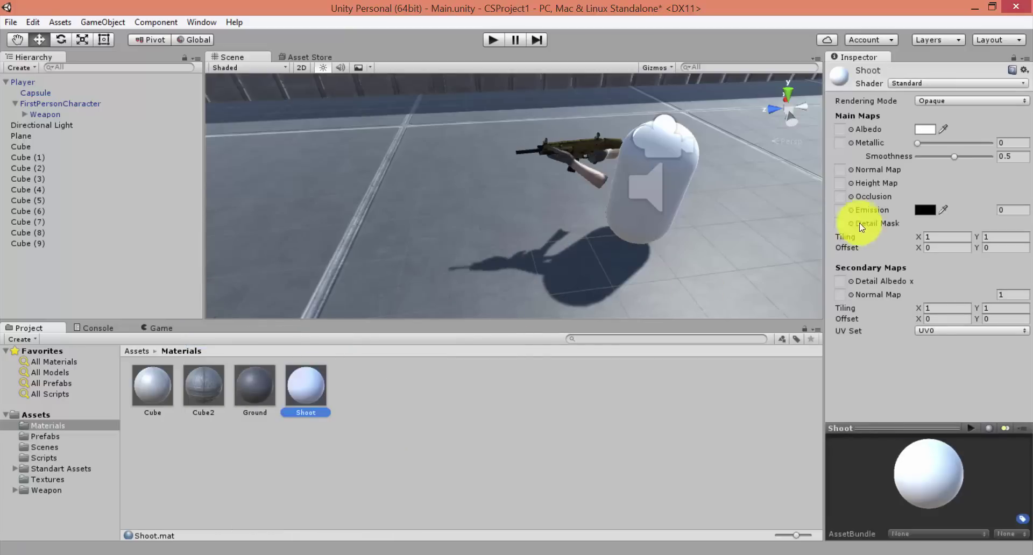
# Set the Shoot material's Albedo colour to light orange (FFBF6EFF)
pyautogui.click(925, 129)
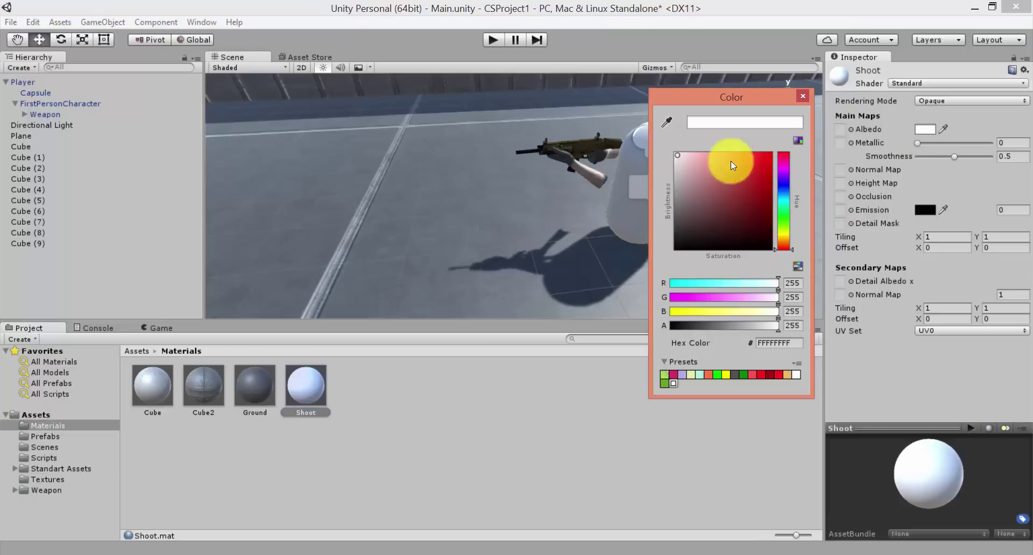
pyautogui.moveTo(731, 160); pyautogui.dragTo(741, 144)
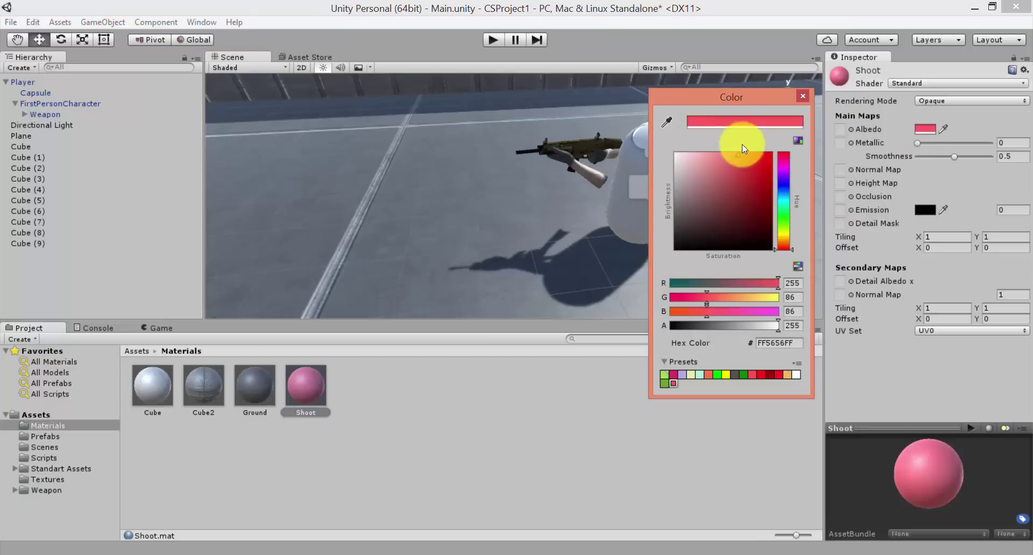
pyautogui.click(786, 238)
pyautogui.moveTo(786, 238); pyautogui.dragTo(786, 245)
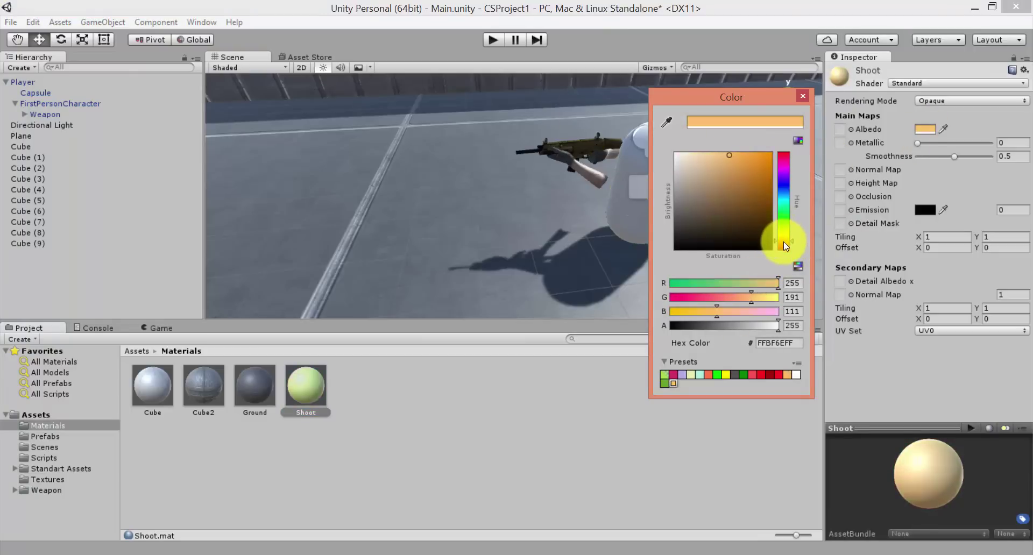
pyautogui.moveTo(787, 247); pyautogui.dragTo(783, 241)
pyautogui.click(505, 388)
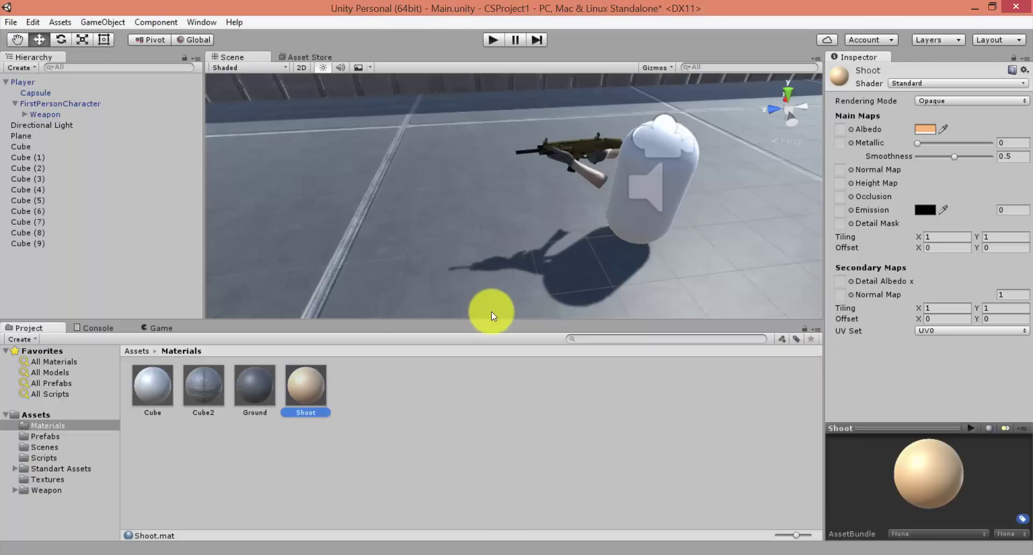
# Save the scene and assign the Shoot material to the Weapon's Line Renderer
pyautogui.click(321, 439)
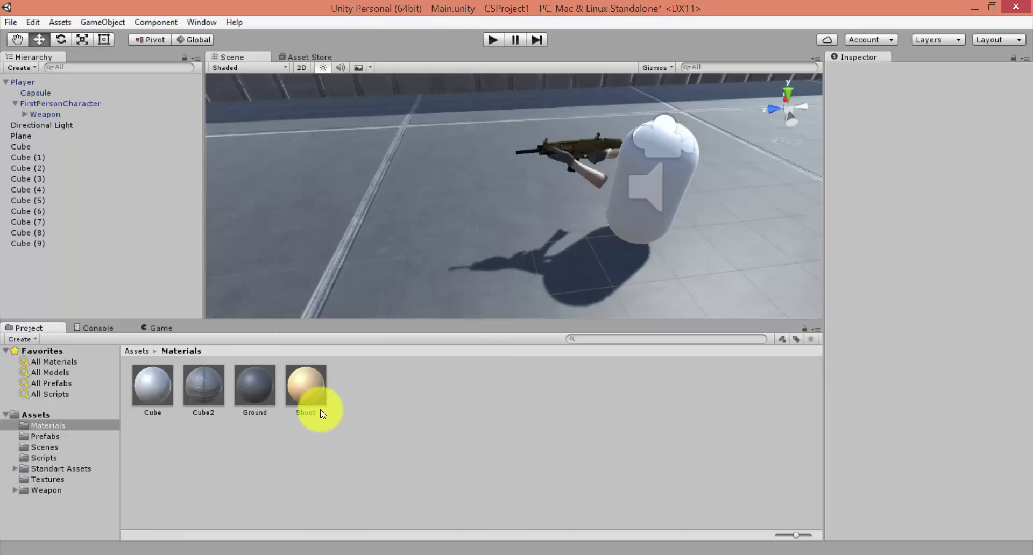
pyautogui.click(323, 388)
pyautogui.hotkey('ctrl', 's')
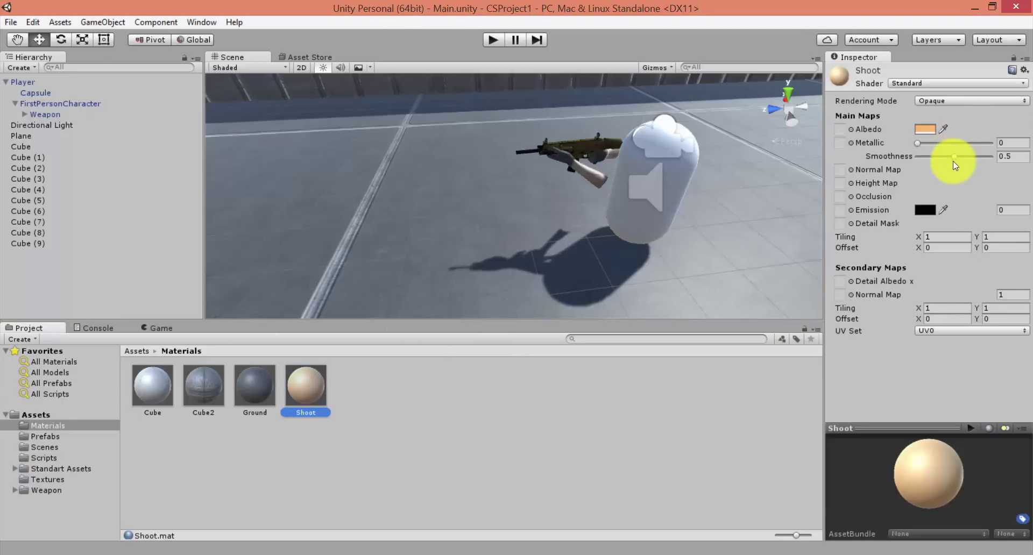
pyautogui.click(535, 408)
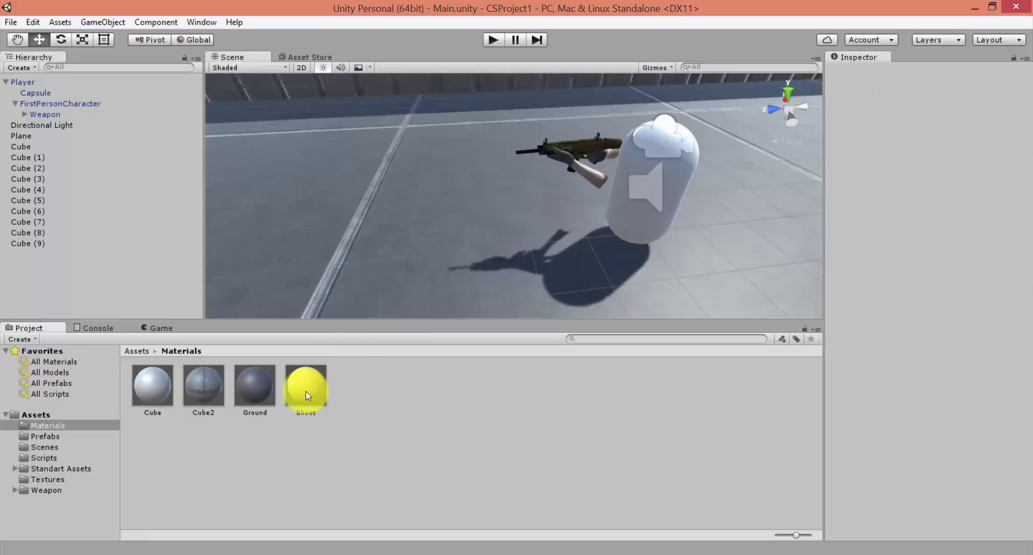
pyautogui.click(35, 111)
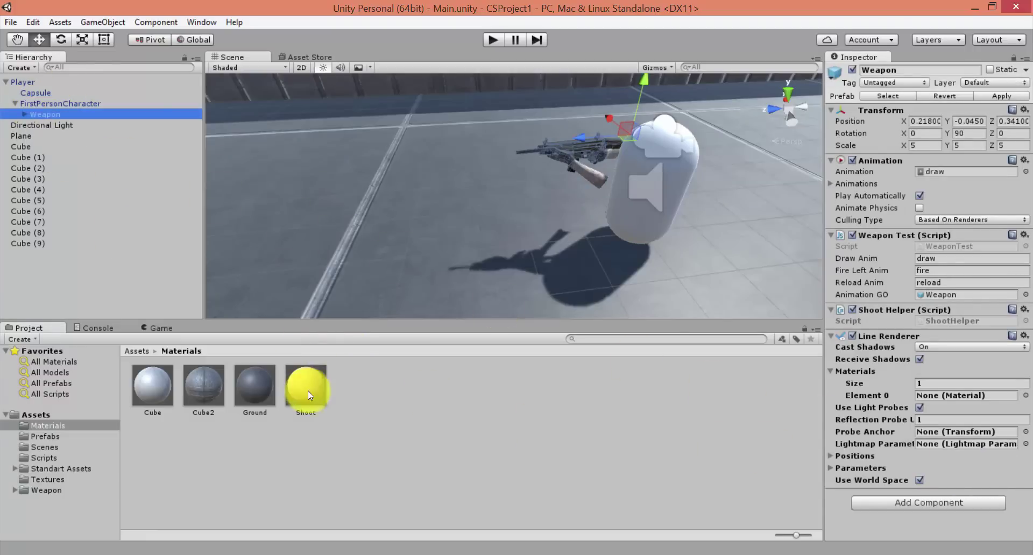
pyautogui.moveTo(308, 395); pyautogui.dragTo(289, 346)
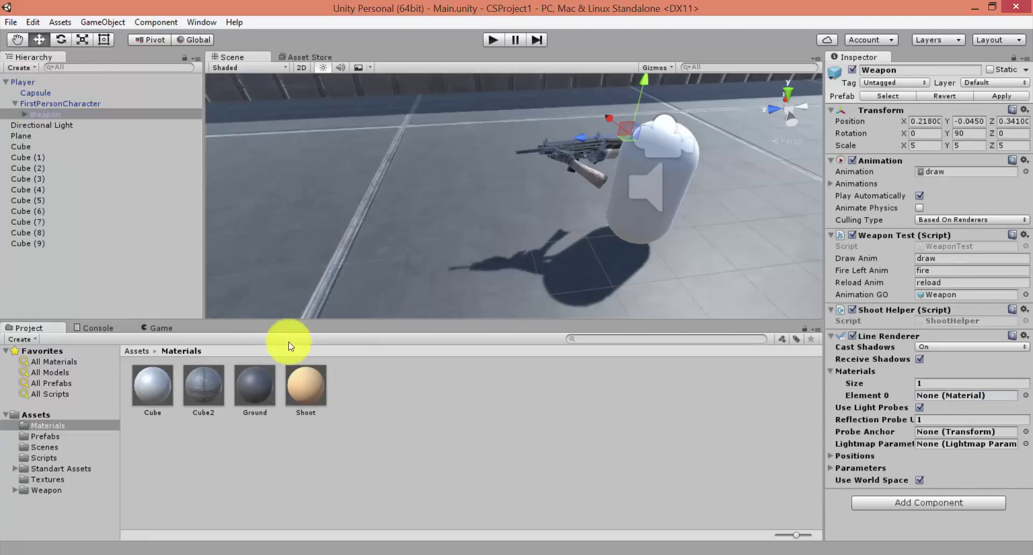
pyautogui.moveTo(306, 384); pyautogui.dragTo(947, 395)
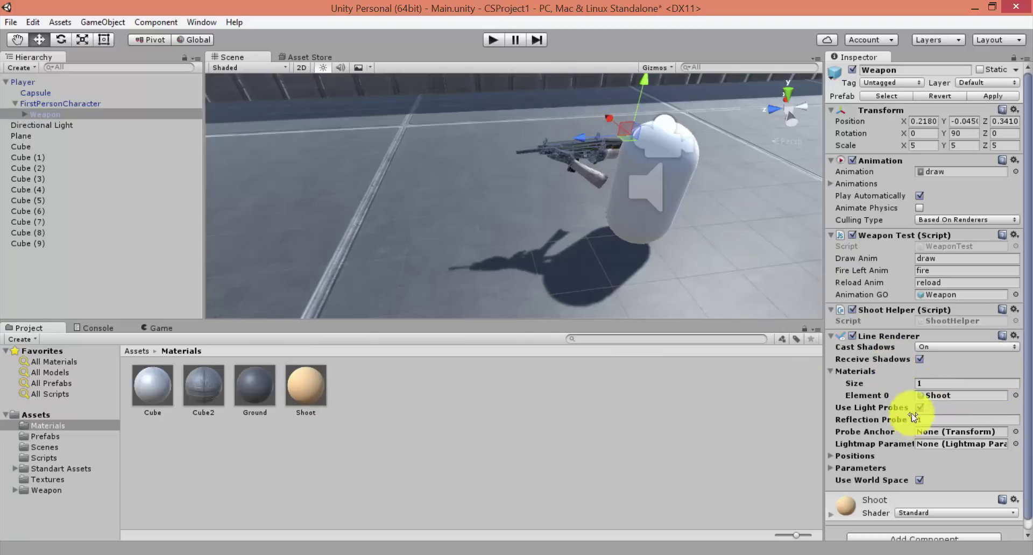
# Show the Line Renderer positions, orbit to the trail quad, and expand the Shoot material settings
pyautogui.click(830, 456)
pyautogui.scroll(-3, 871, 439)
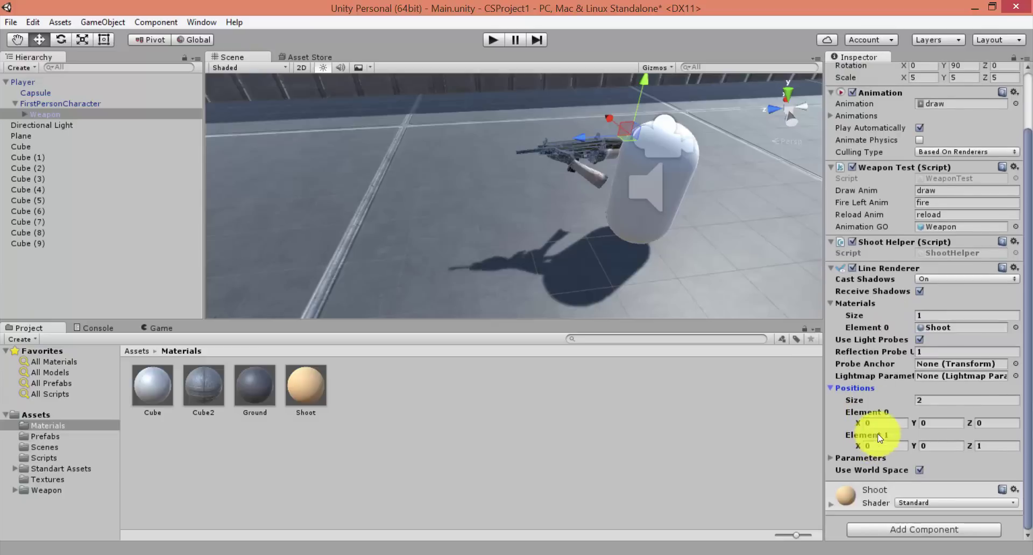
pyautogui.moveTo(482, 133); pyautogui.dragTo(637, 212, button='right')
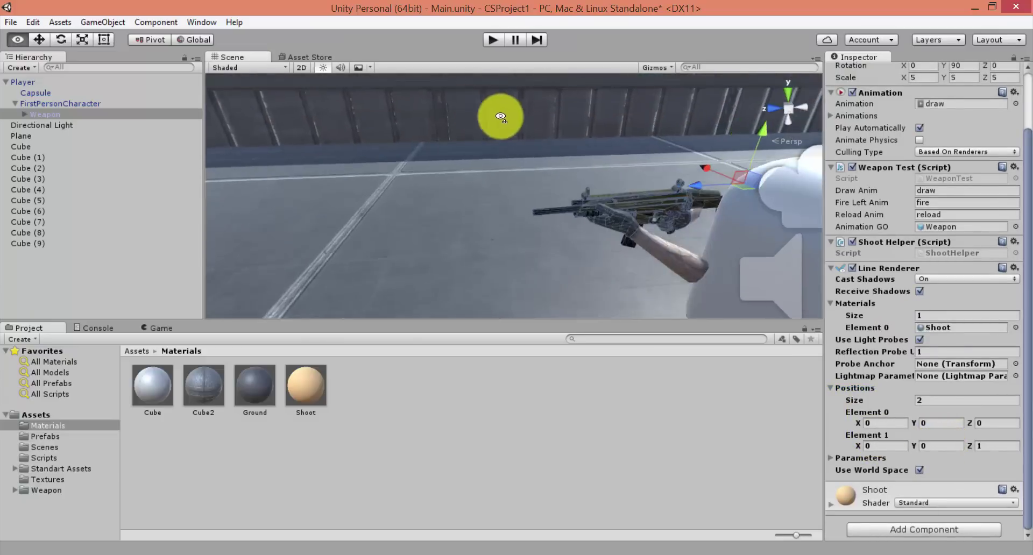
pyautogui.press('f')
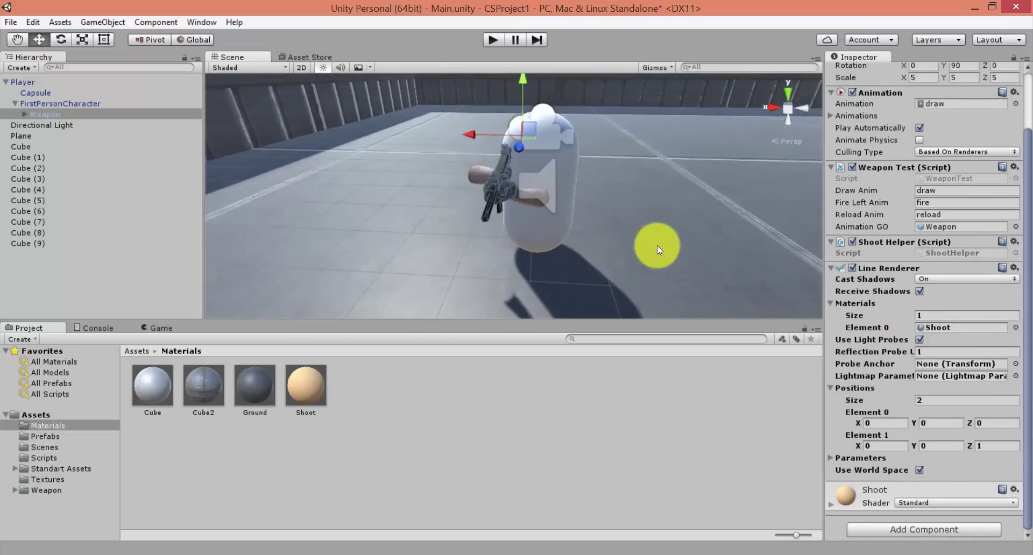
pyautogui.doubleClick(54, 114)
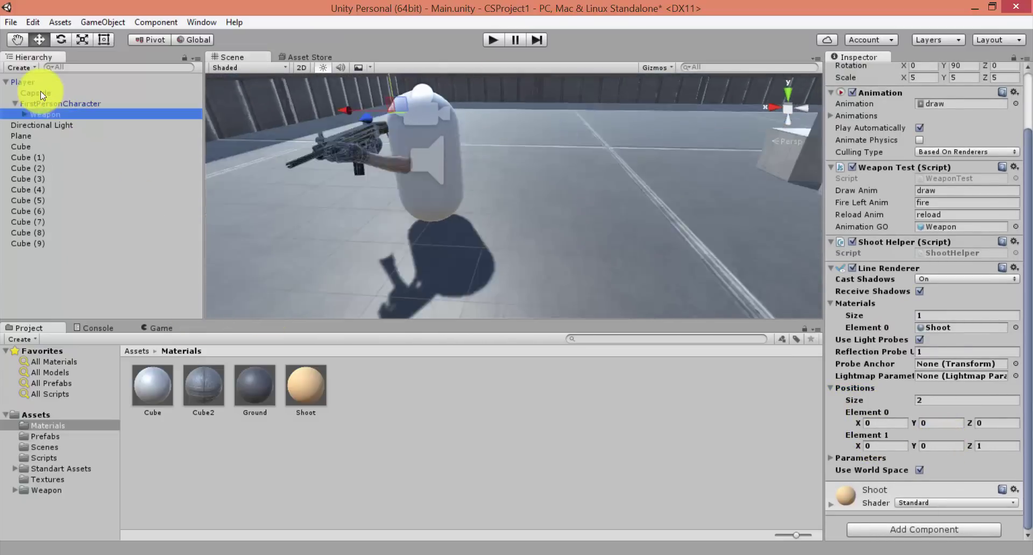
pyautogui.moveTo(576, 198); pyautogui.dragTo(569, 167, button='right')
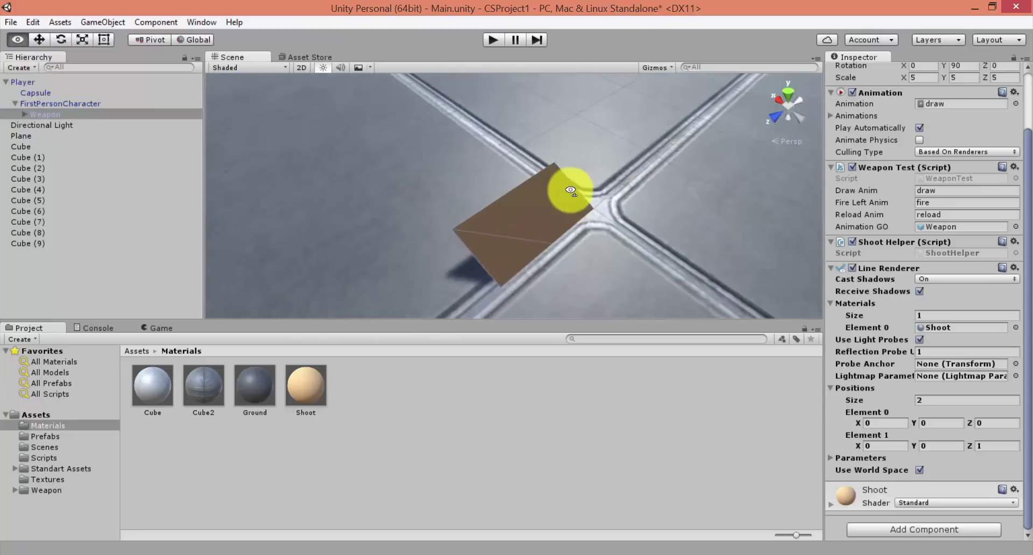
pyautogui.moveTo(570, 166); pyautogui.dragTo(577, 190, button='right')
pyautogui.click(843, 501)
# Give the Shoot material a stronger orange albedo and Transparent rendering mode
pyautogui.scroll(-5, 892, 453)
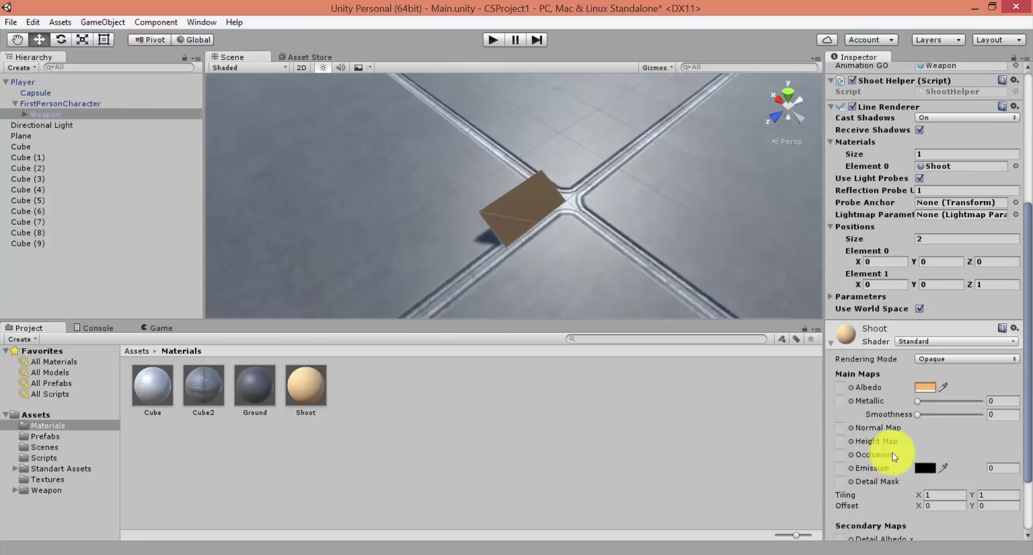
pyautogui.click(926, 387)
pyautogui.moveTo(761, 172); pyautogui.dragTo(737, 139)
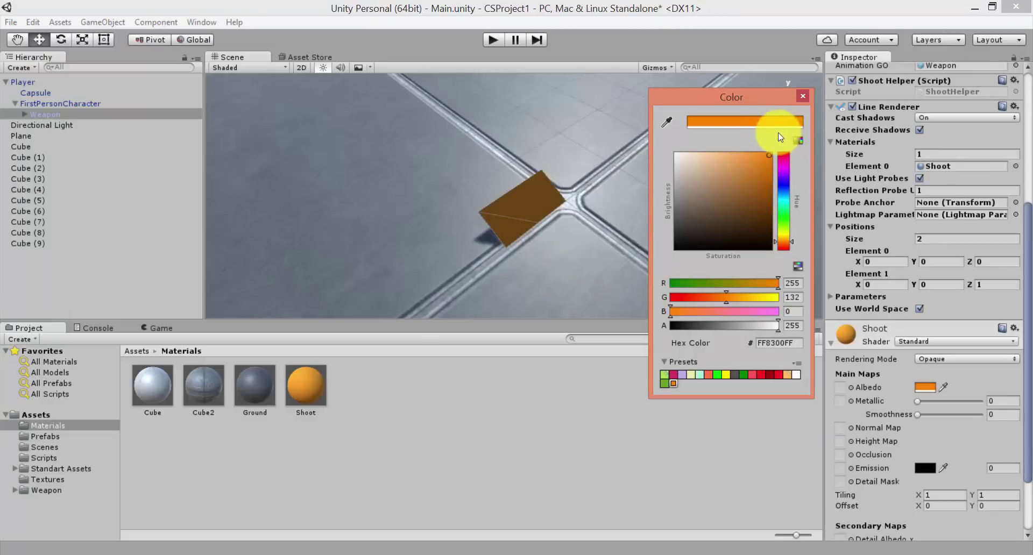
pyautogui.moveTo(761, 144)
pyautogui.mouseDown()
pyautogui.moveTo(741, 137)
pyautogui.moveTo(774, 141)
pyautogui.mouseUp()
pyautogui.click(947, 359)
pyautogui.click(946, 407)
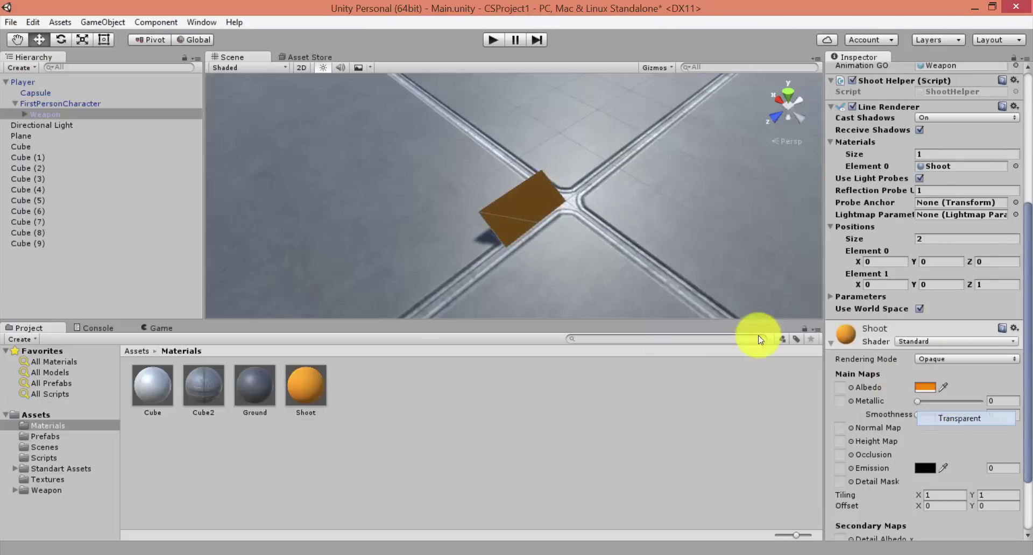
# Lower the albedo alpha to 139 for a semi-transparent orange (FFA3008B) and save the scene
pyautogui.click(923, 388)
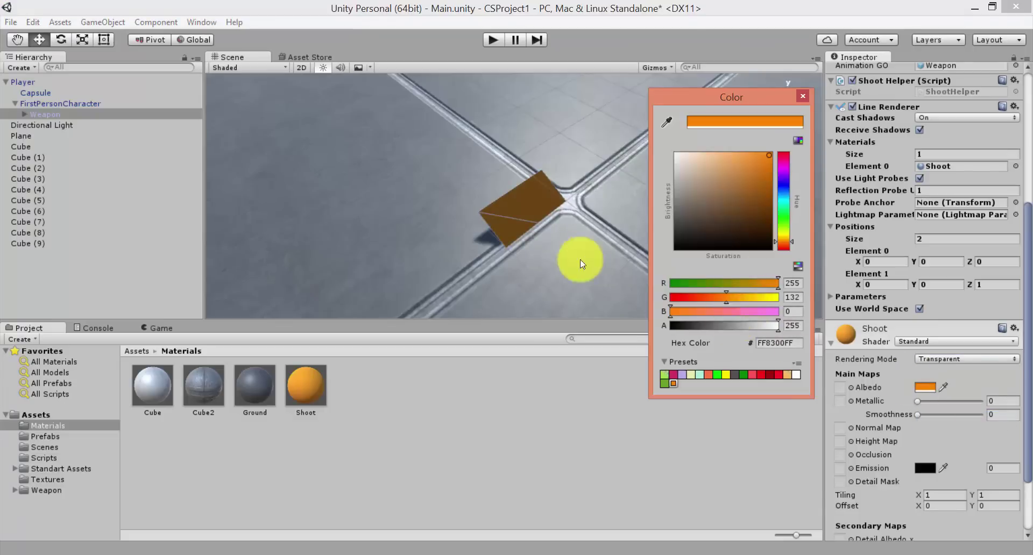
pyautogui.moveTo(722, 326); pyautogui.dragTo(728, 325)
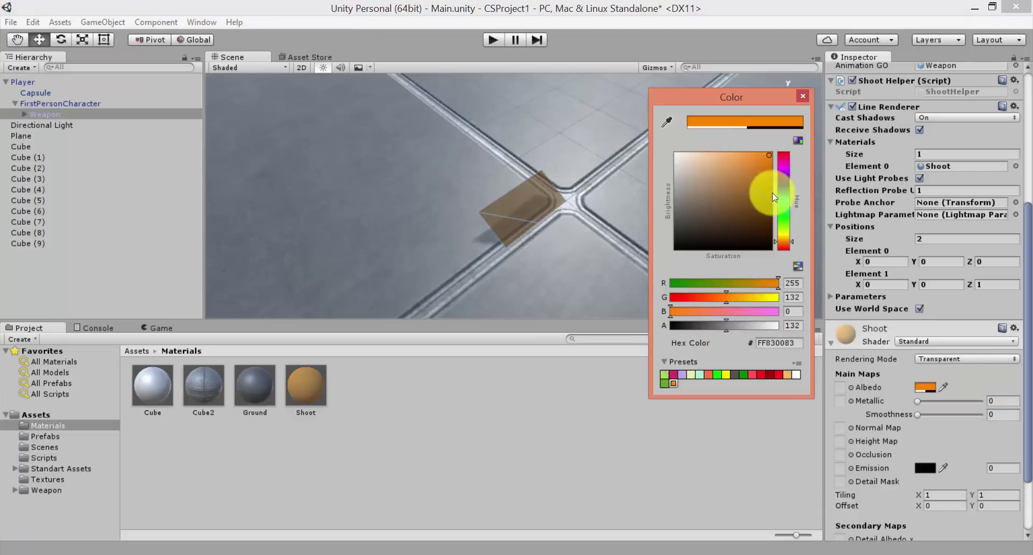
pyautogui.moveTo(773, 196); pyautogui.dragTo(631, 120)
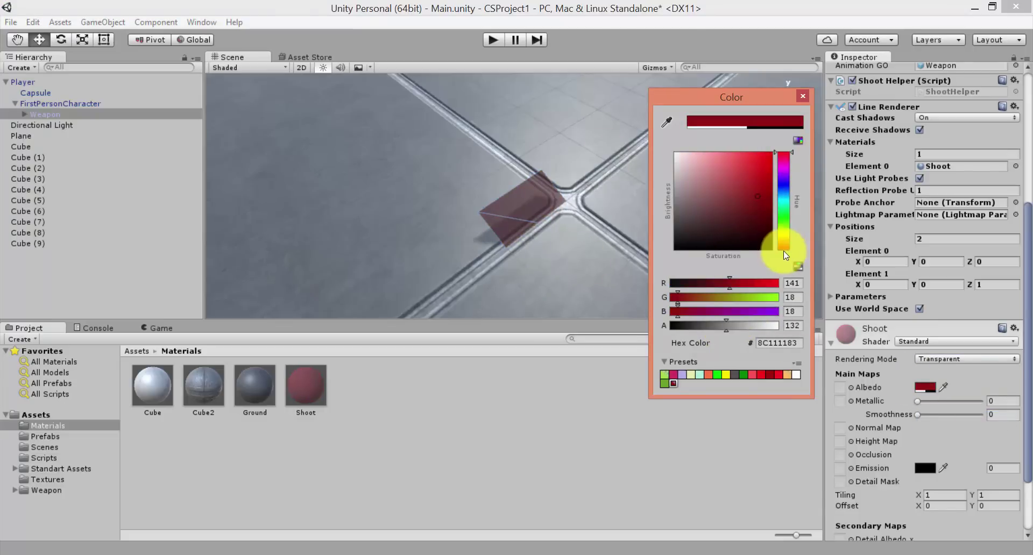
pyautogui.moveTo(784, 251); pyautogui.dragTo(794, 131)
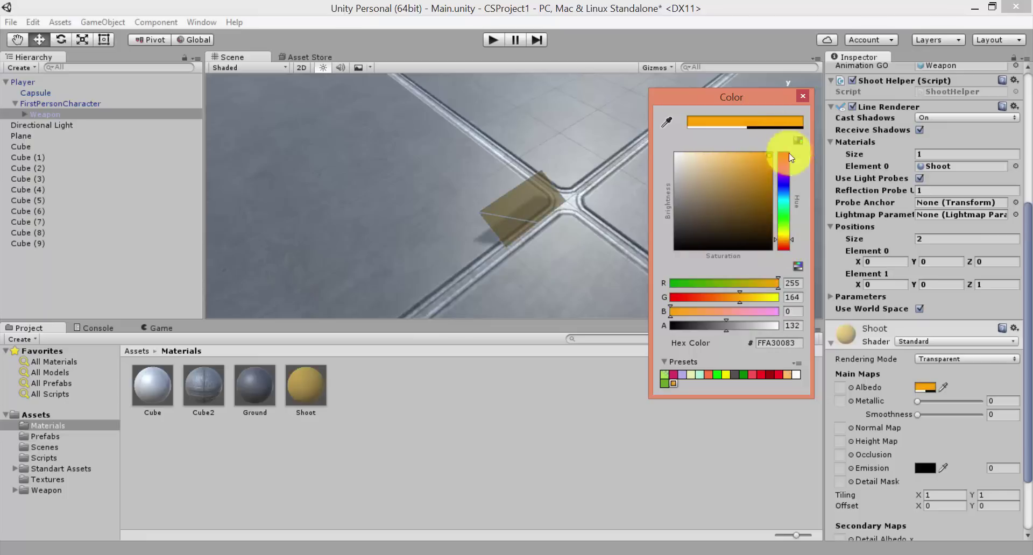
pyautogui.moveTo(726, 326); pyautogui.dragTo(730, 326)
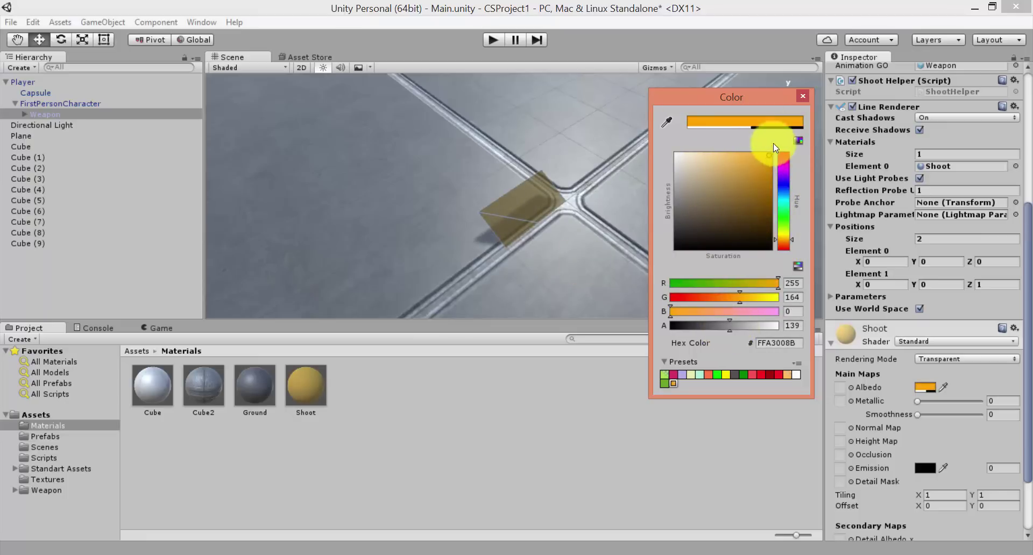
pyautogui.click(612, 408)
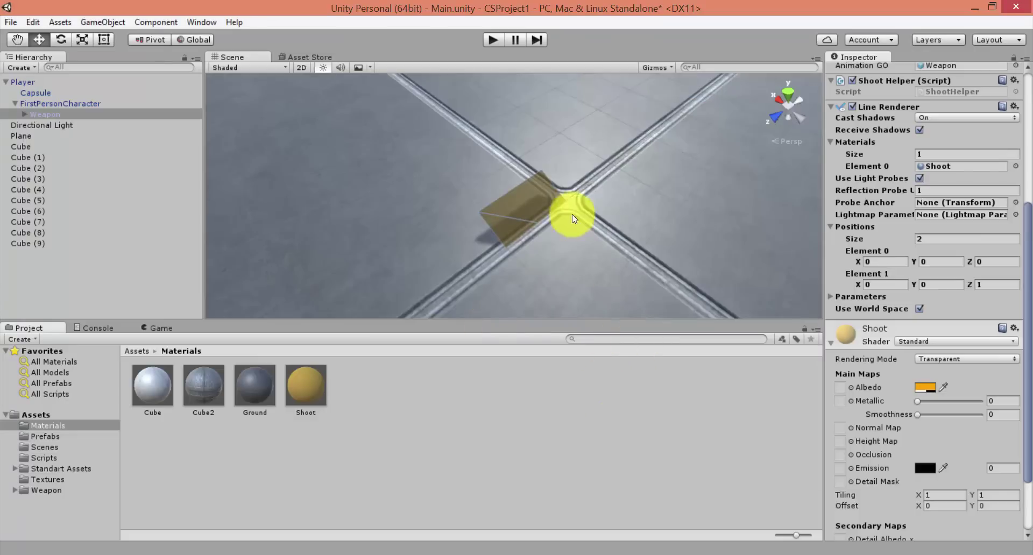
pyautogui.hotkey('ctrl', 's')
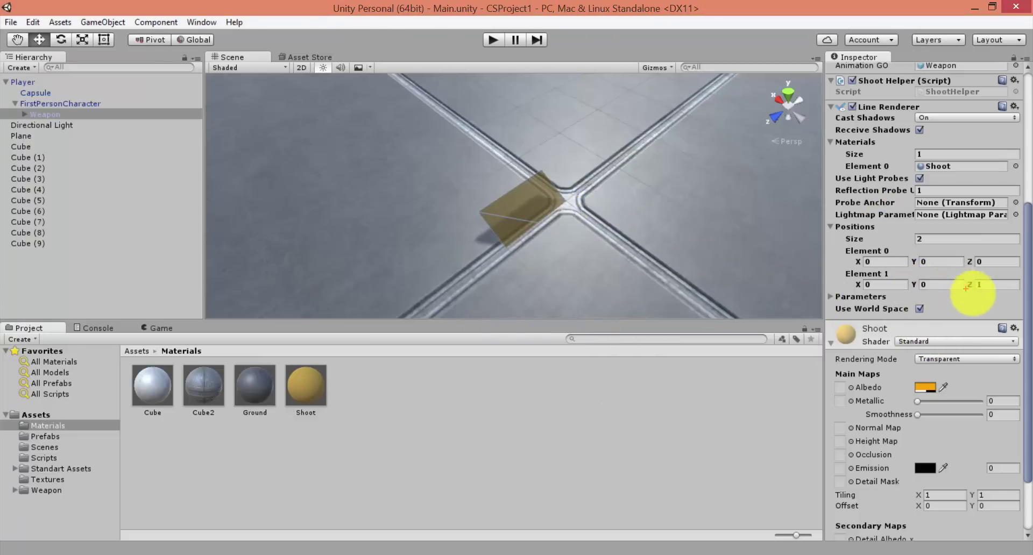
# Highlight the Element 0 and Element 1 positions and orbit the scene around the trail
pyautogui.moveTo(869, 269); pyautogui.dragTo(898, 276)
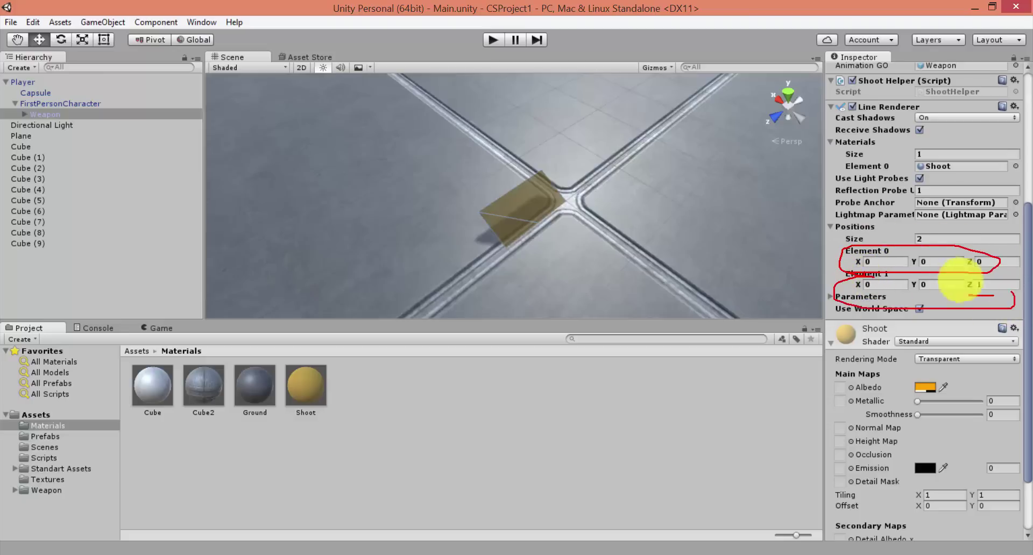
pyautogui.press('Escape')
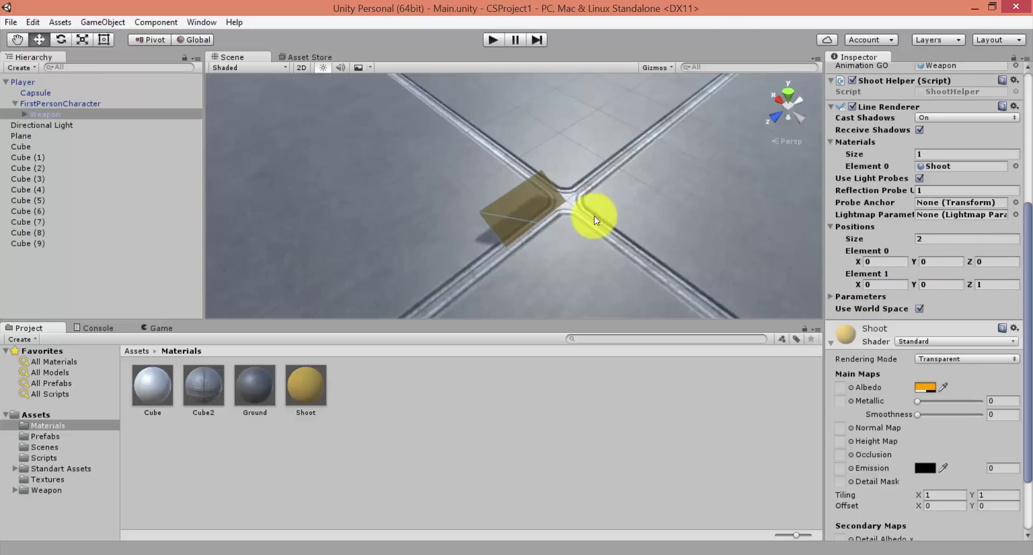
pyautogui.moveTo(605, 235)
pyautogui.mouseDown(button='right')
pyautogui.moveTo(585, 237)
pyautogui.moveTo(922, 266)
pyautogui.mouseUp(button='right')
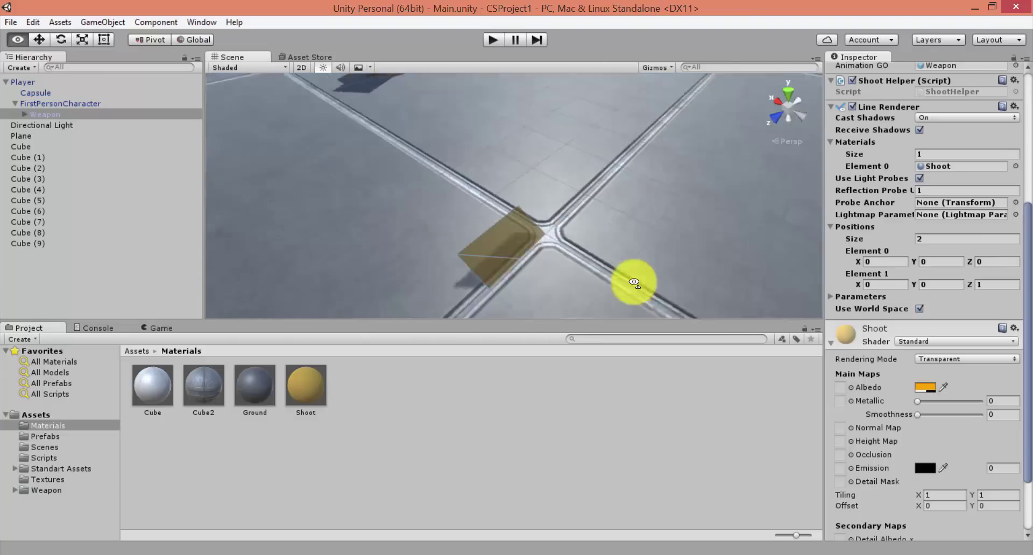
# Set the Line Renderer's Start and End Width to 0.1 for a thin trail
pyautogui.click(930, 238)
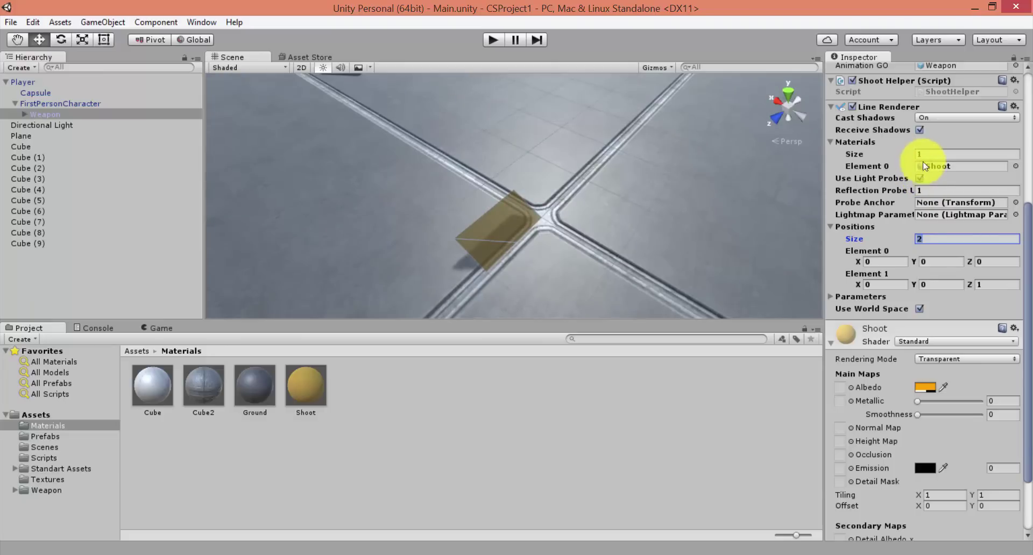
pyautogui.scroll(-3, 930, 199)
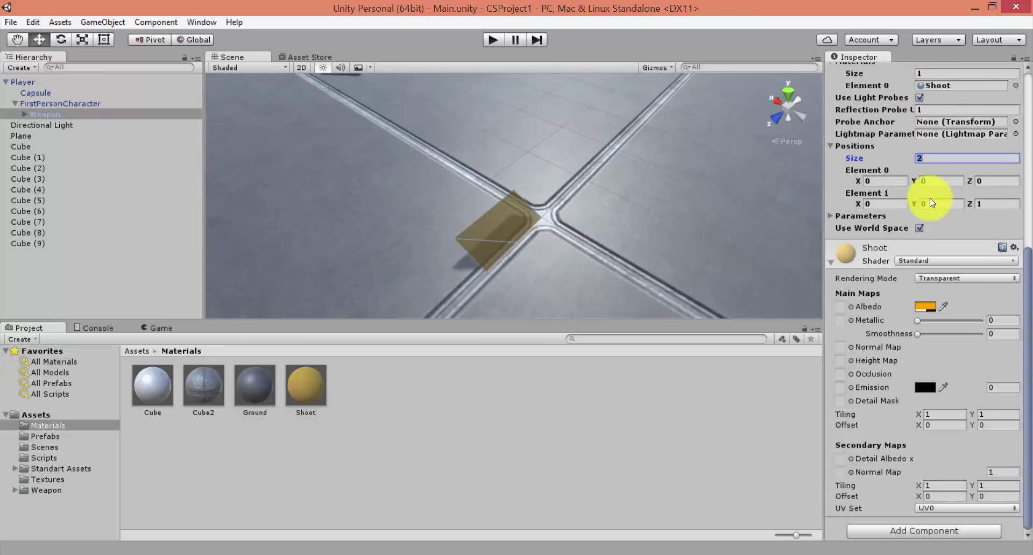
pyautogui.click(859, 215)
pyautogui.click(928, 230)
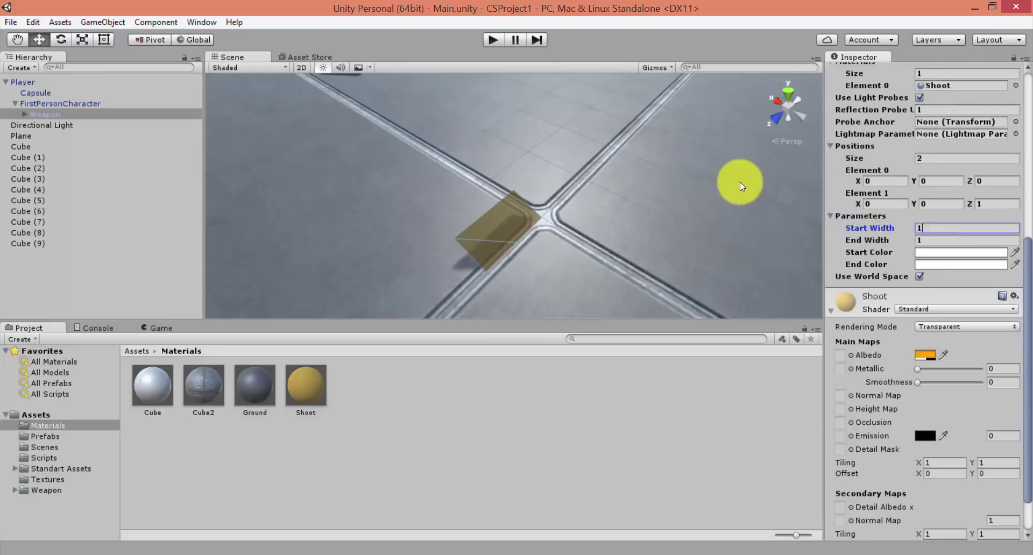
pyautogui.write('0.')
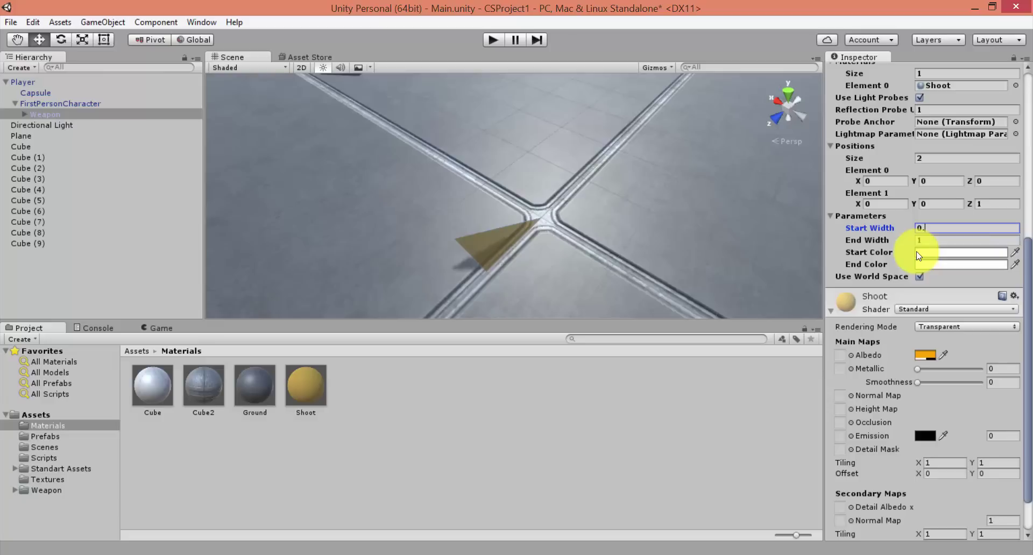
pyautogui.write('1')
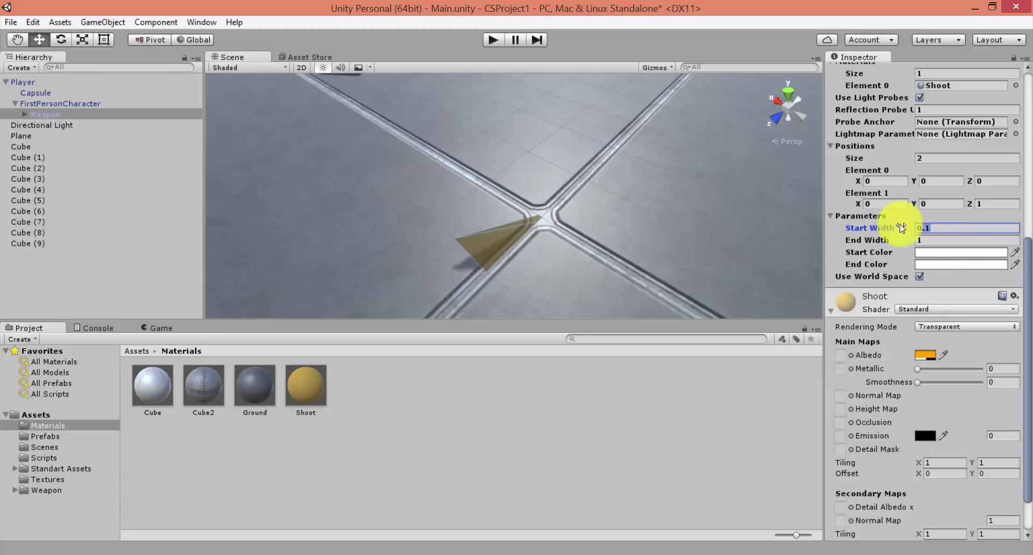
pyautogui.press('Tab')
pyautogui.write('0.1')
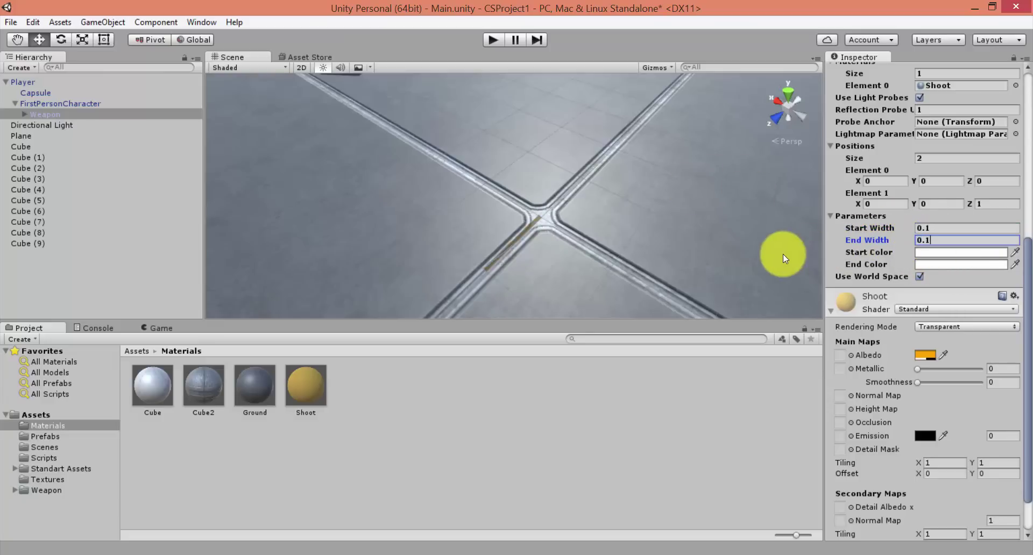
pyautogui.moveTo(734, 214)
pyautogui.mouseDown(button='right')
pyautogui.moveTo(645, 244)
pyautogui.moveTo(479, 154)
pyautogui.mouseUp(button='right')
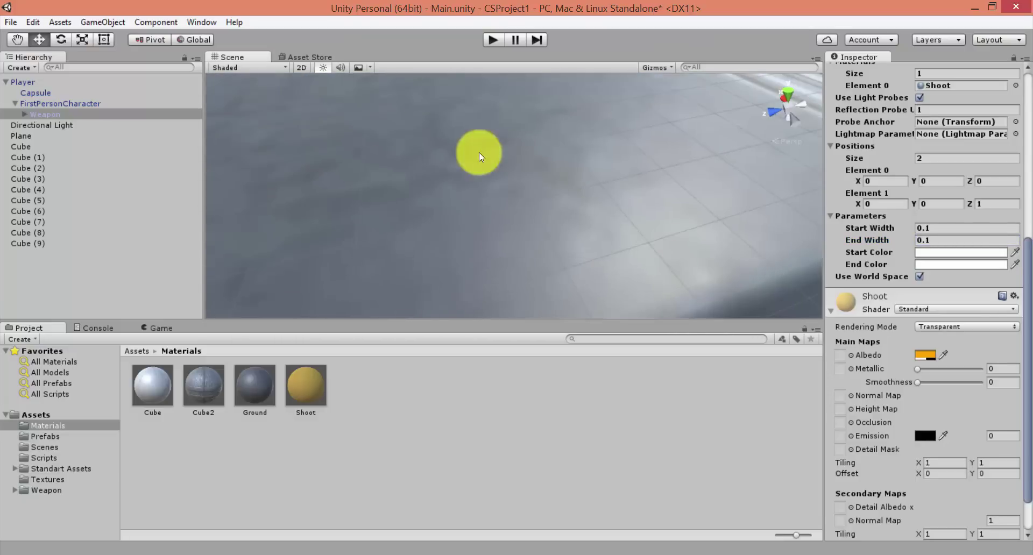
# Briefly hide the ground Plane, restore it, and orbit the scene to show the cubes
pyautogui.click(479, 153)
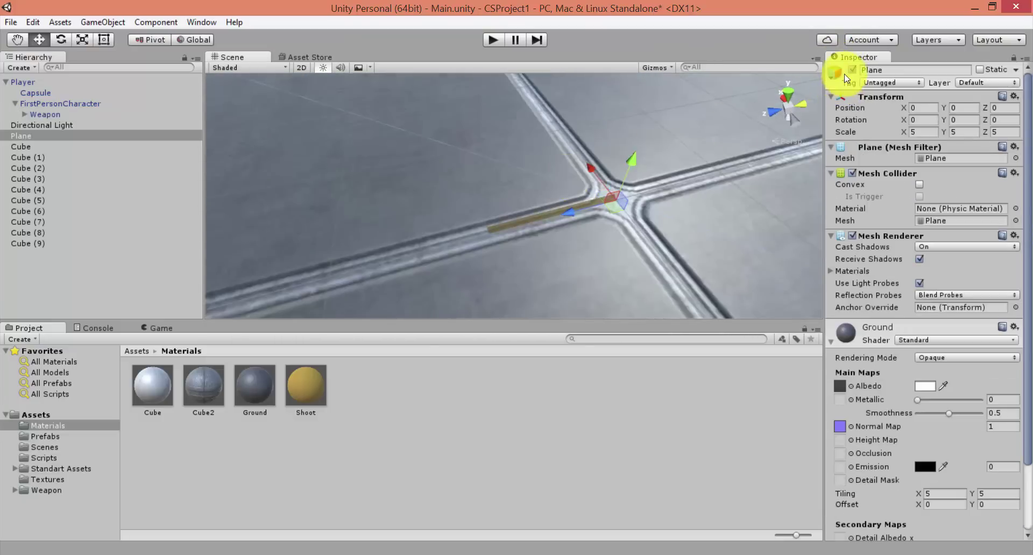
pyautogui.click(852, 69)
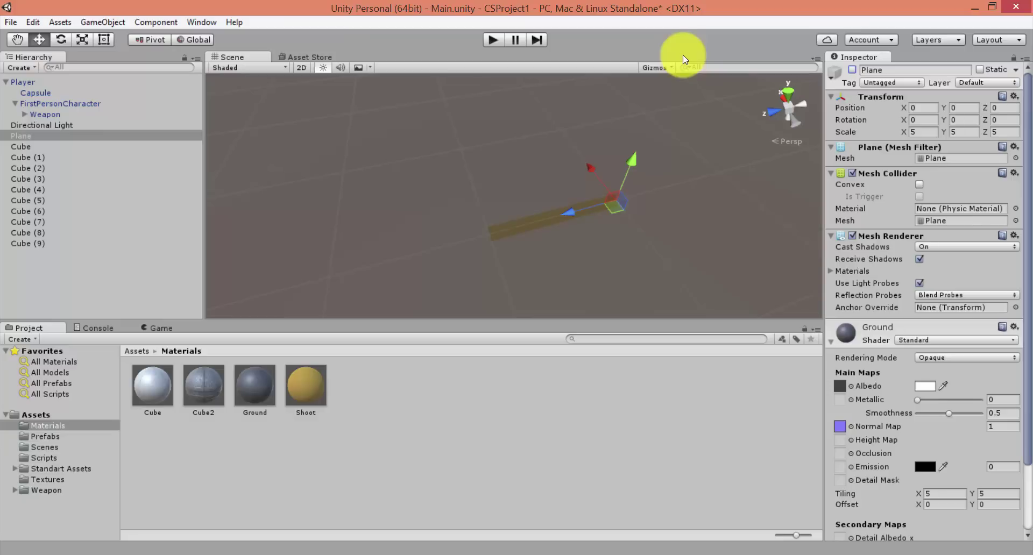
pyautogui.hotkey('ctrl', 'z')
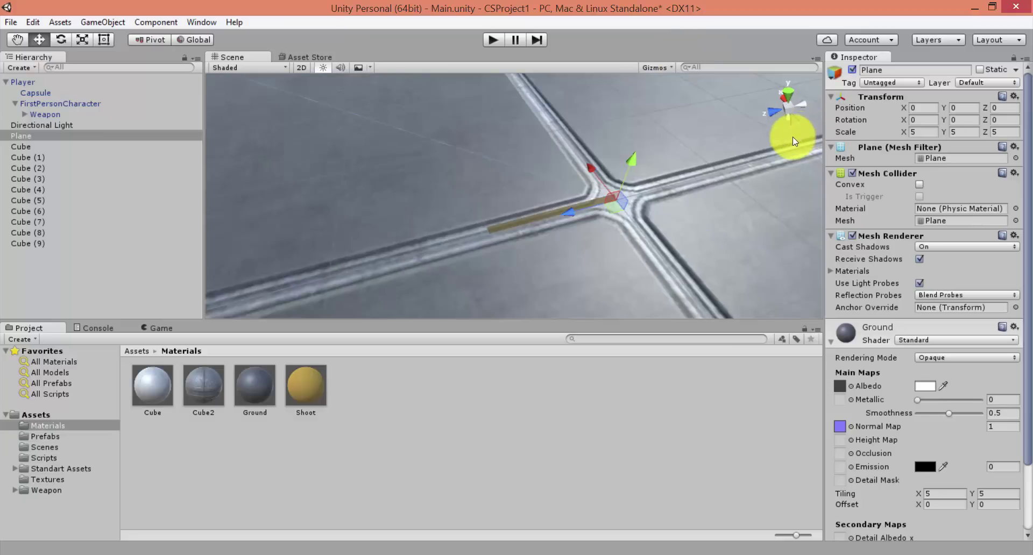
pyautogui.scroll(-3, 585, 182)
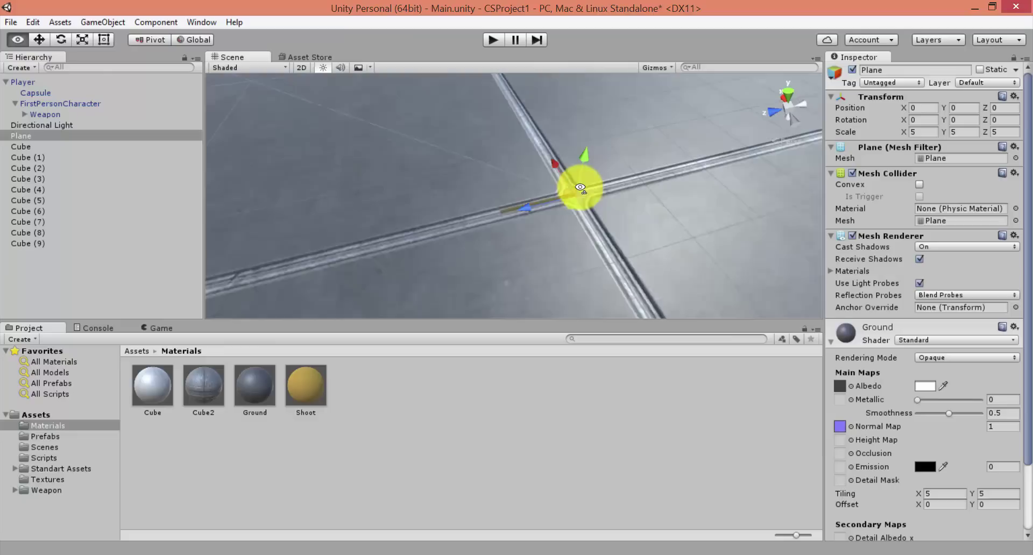
pyautogui.moveTo(601, 210)
pyautogui.keyDown('alt'); pyautogui.mouseDown()
pyautogui.moveTo(547, 148)
pyautogui.moveTo(557, 144)
pyautogui.mouseUp(); pyautogui.keyUp('alt')
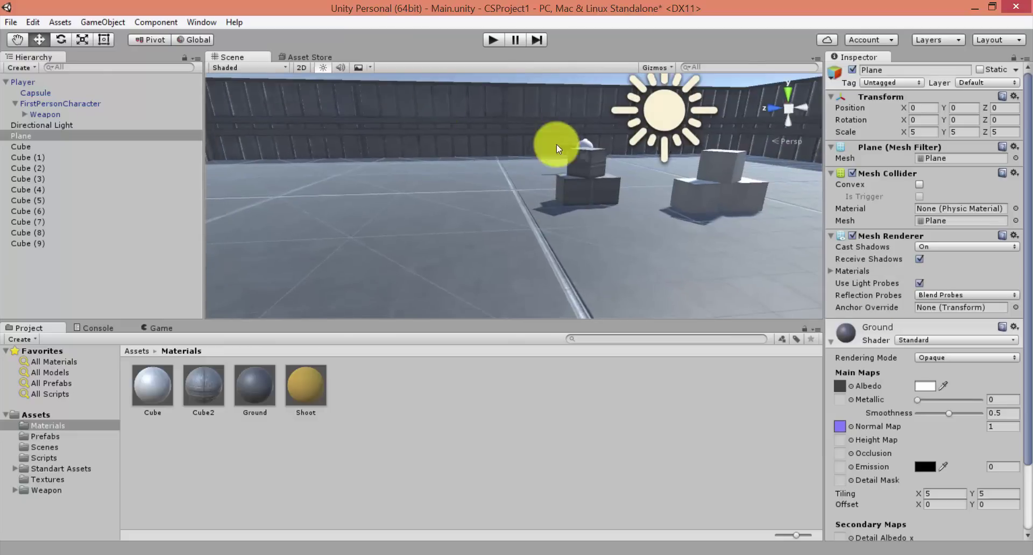
# Frame the Player capsule in the scene and select the gun model it holds
pyautogui.click(448, 118)
pyautogui.press('f')
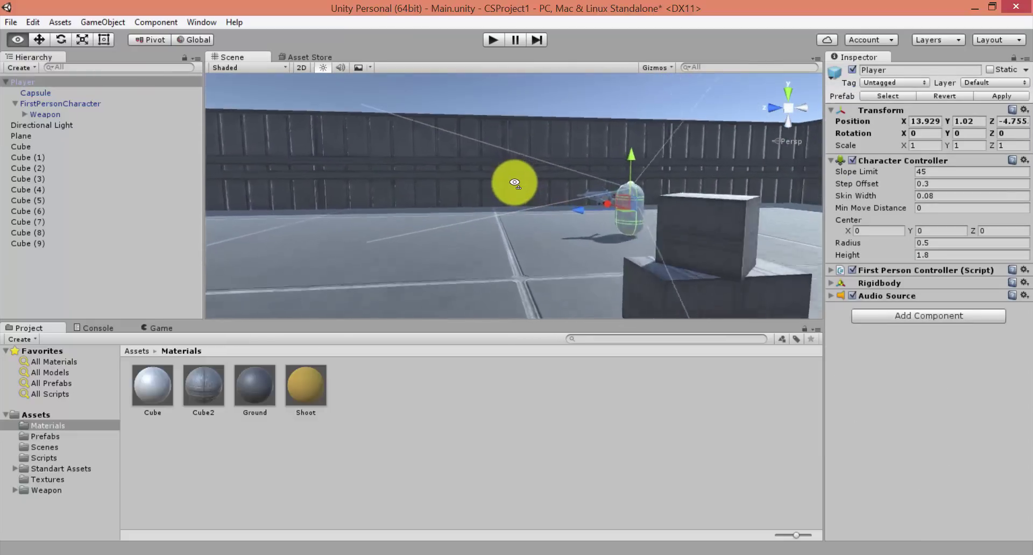
pyautogui.moveTo(512, 180)
pyautogui.keyDown('alt'); pyautogui.mouseDown()
pyautogui.moveTo(586, 182)
pyautogui.moveTo(574, 189)
pyautogui.moveTo(584, 178)
pyautogui.moveTo(581, 193)
pyautogui.moveTo(525, 189)
pyautogui.moveTo(526, 221)
pyautogui.moveTo(585, 157)
pyautogui.mouseUp(); pyautogui.keyUp('alt')
pyautogui.click(586, 156)
# Disable the Weapon's Line Renderer component and save the scene
pyautogui.moveTo(52, 157); pyautogui.dragTo(56, 173)
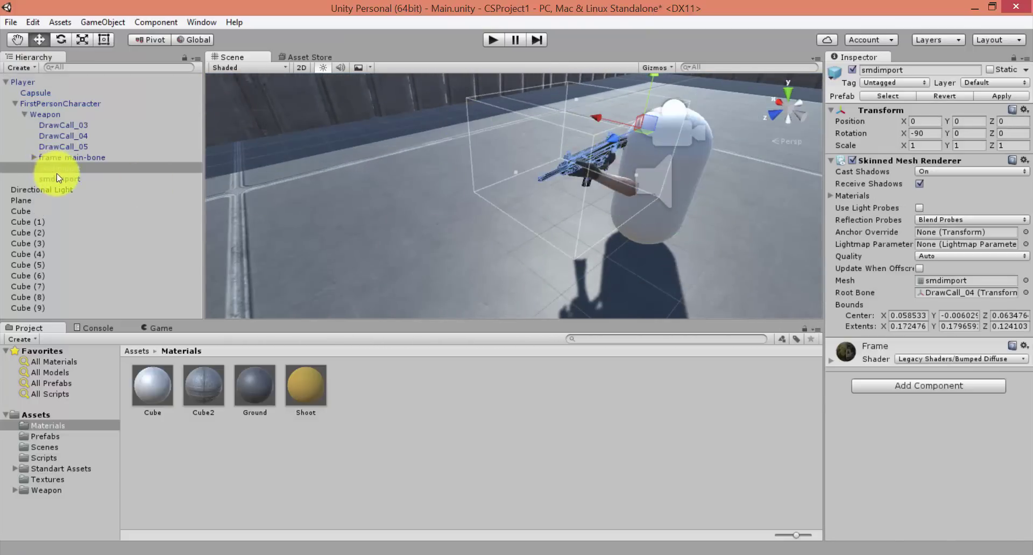
pyautogui.click(25, 114)
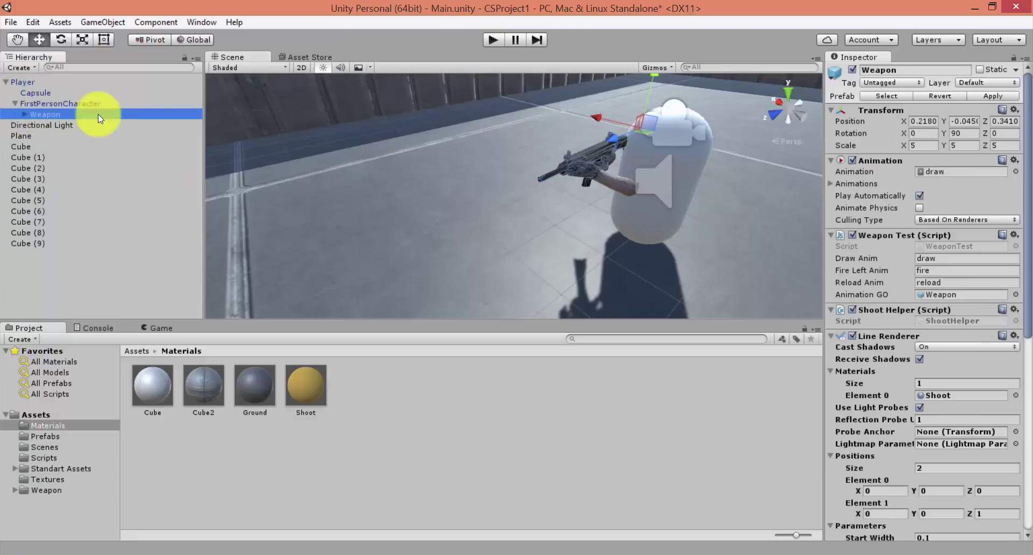
pyautogui.click(852, 337)
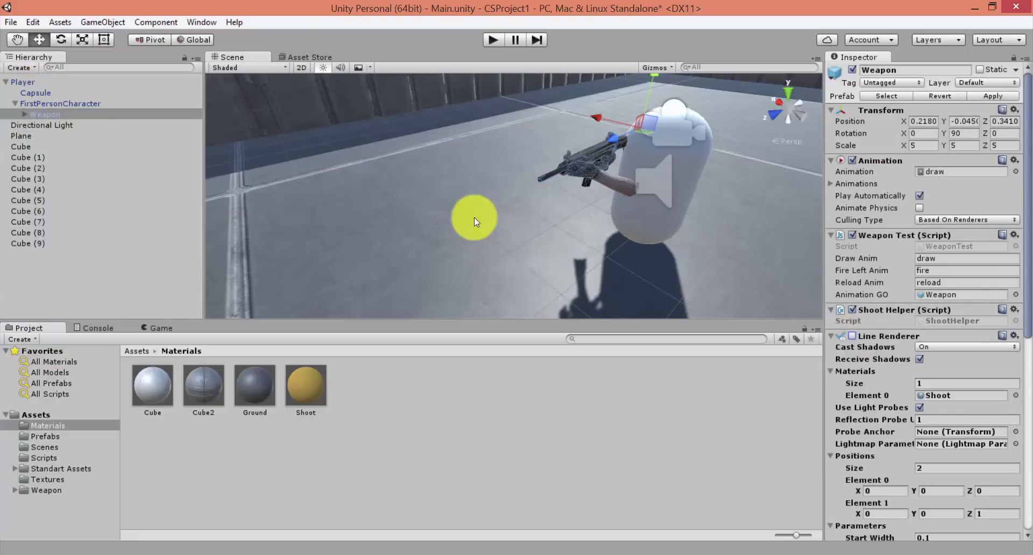
pyautogui.hotkey('ctrl', 's')
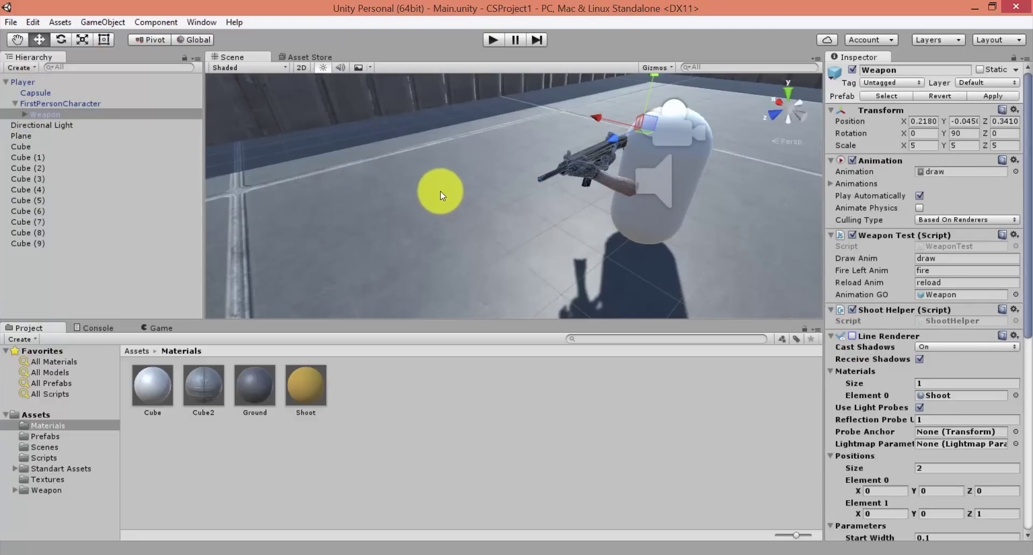
# Reopen the ShootHelper script in Visual Studio from the Weapon's Inspector
pyautogui.scroll(-5, 926, 361)
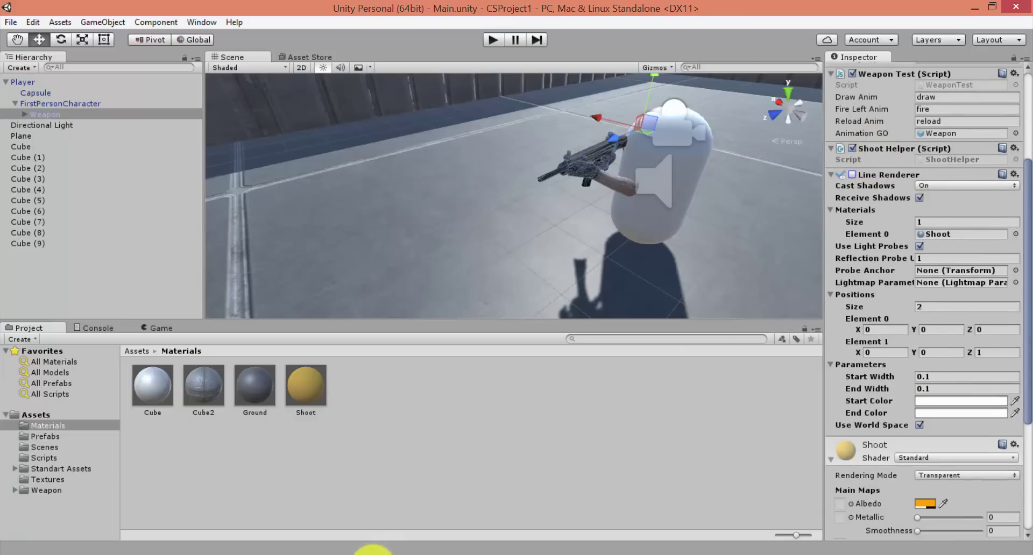
pyautogui.moveTo(372, 554)
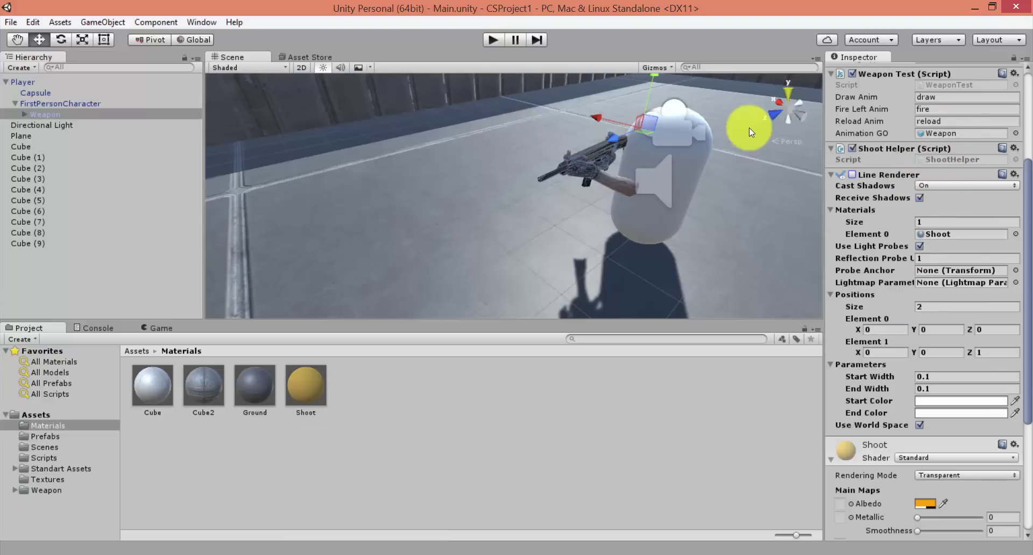
pyautogui.doubleClick(931, 159)
# Add 'public LineRenderer ShootLine;' at the top of the ShootHelper class and save
pyautogui.click(128, 136)
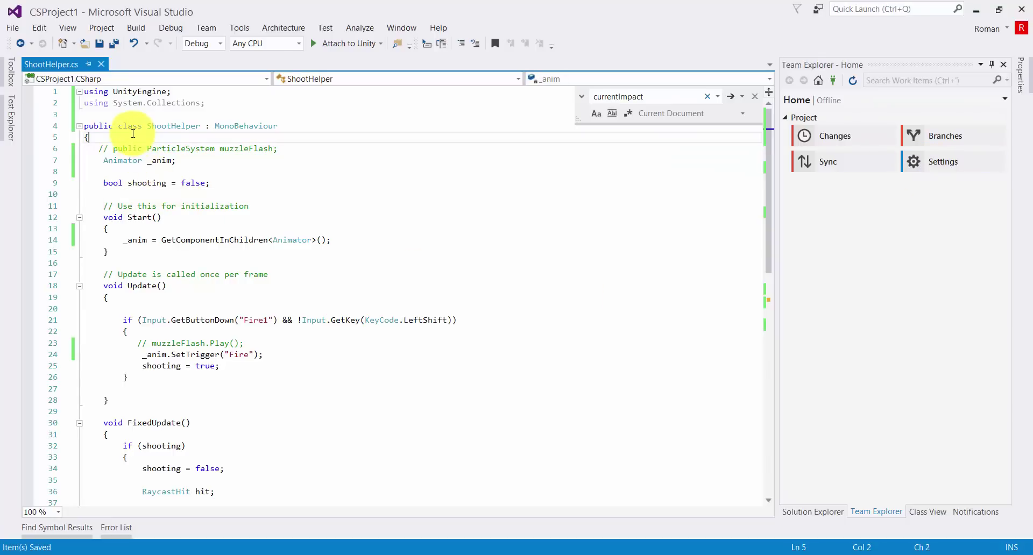
pyautogui.press('Return')
pyautogui.write('public ')
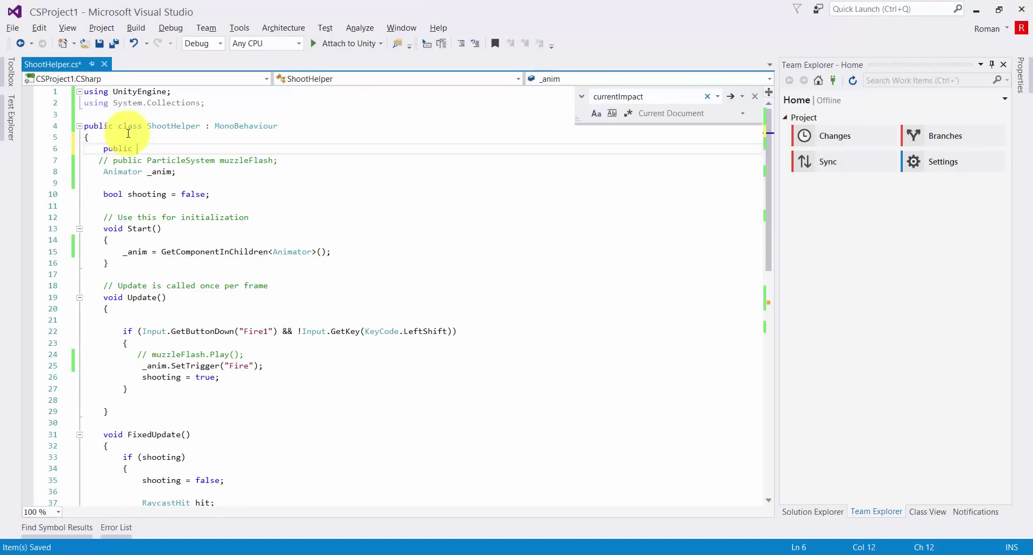
pyautogui.write('Lin')
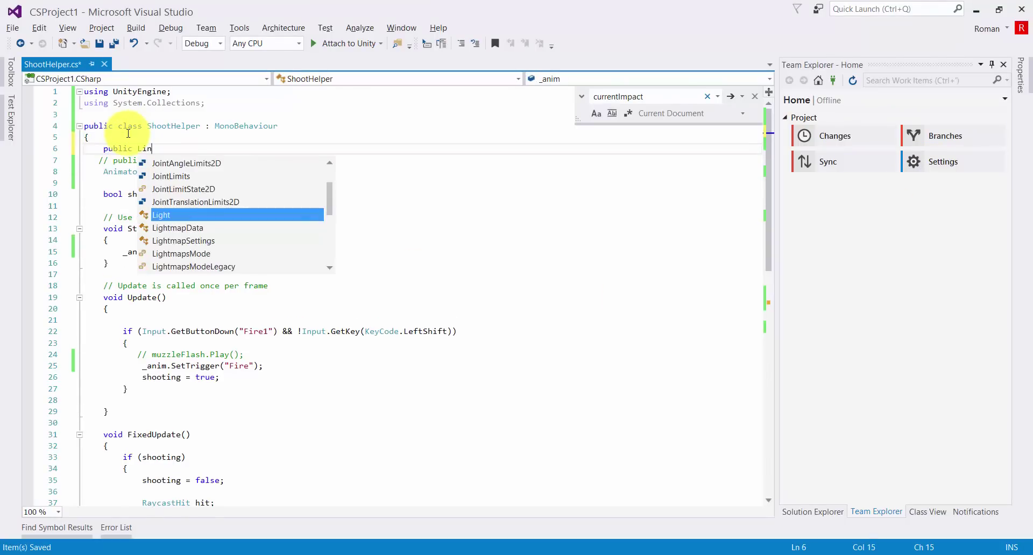
pyautogui.write('e')
pyautogui.press('Escape')
pyautogui.write('Renderer ')
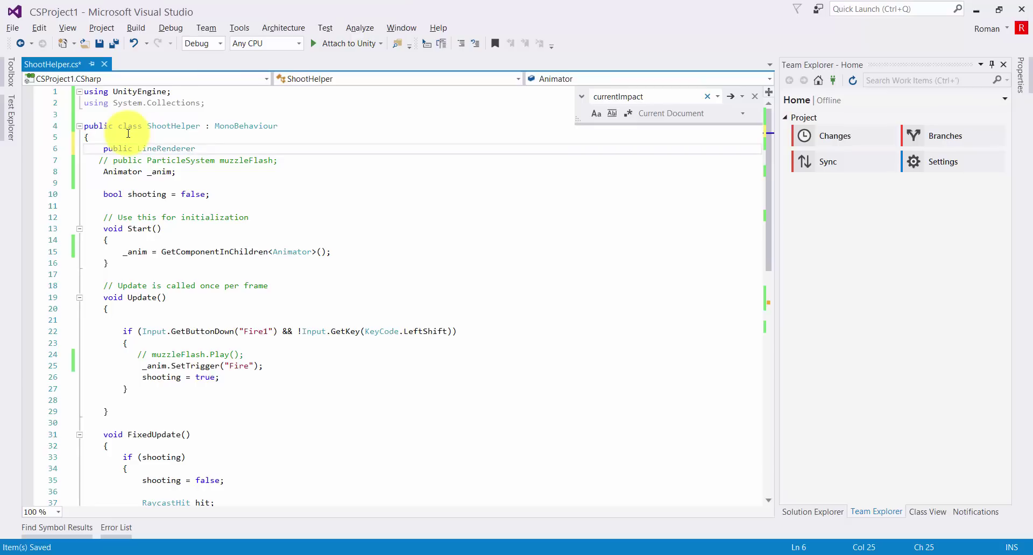
pyautogui.write('Shoot')
pyautogui.write('Line')
pyautogui.write('l')
pyautogui.press('BackSpace')
pyautogui.write(';')
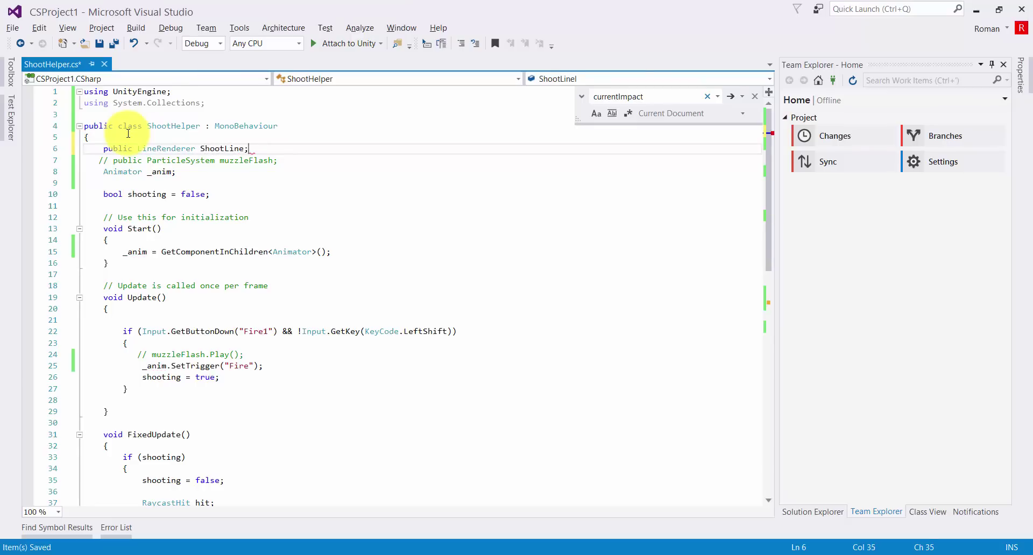
pyautogui.hotkey('ctrl', 's')
# Select the ShootLine field name and review the rest of ShootHelper.cs, including the Fire1 check
pyautogui.doubleClick(210, 153)
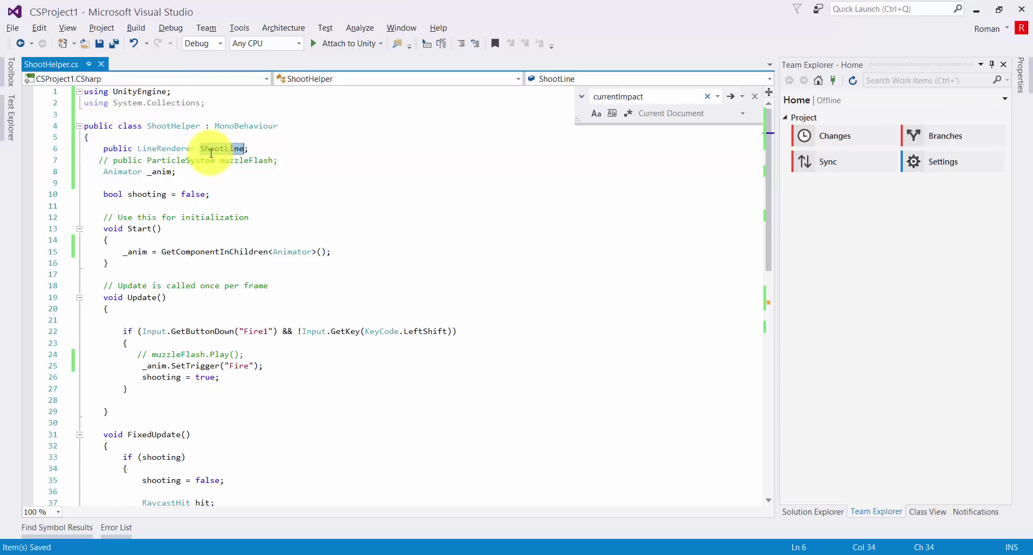
pyautogui.scroll(-1, 260, 221)
pyautogui.scroll(-2, 268, 288)
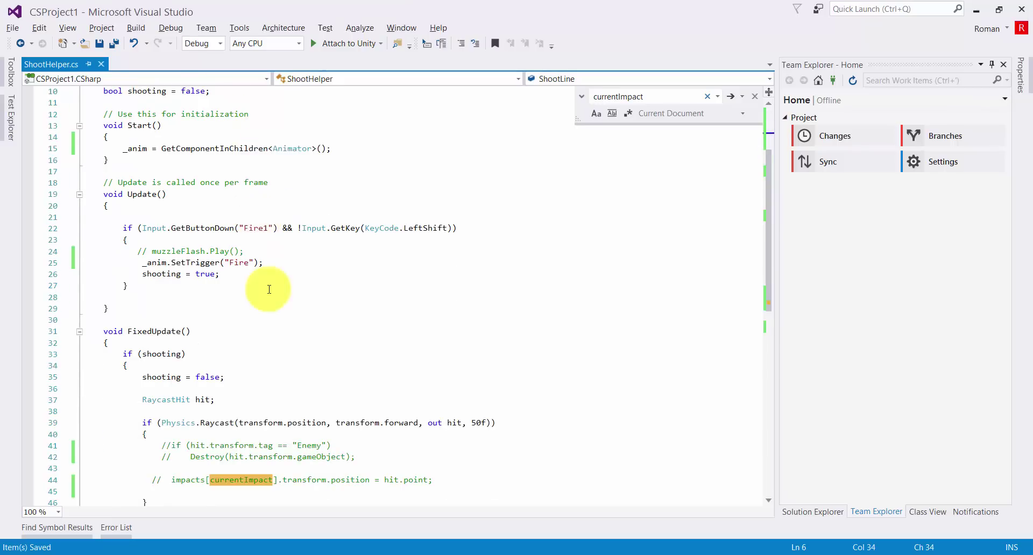
pyautogui.scroll(-3, 260, 291)
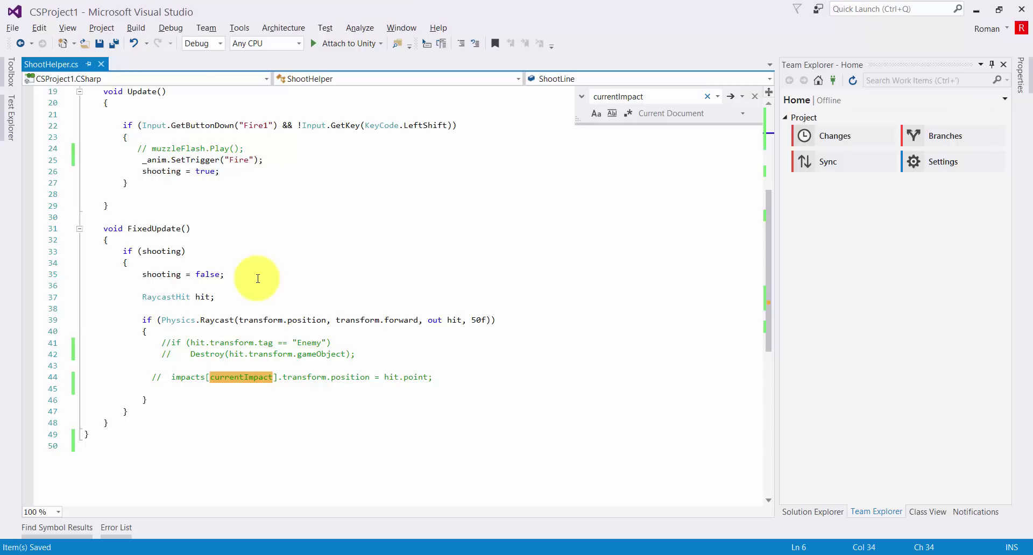
pyautogui.scroll(3, 229, 284)
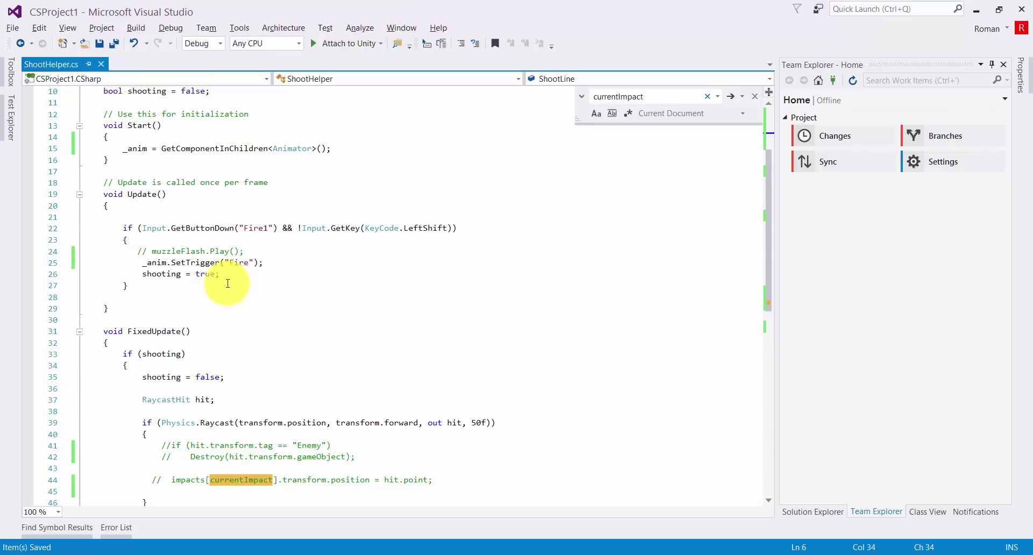
pyautogui.scroll(-3, 227, 284)
# Insert the statement ShootLine.enabled = true; on a new line above shooting = true
pyautogui.click(229, 171)
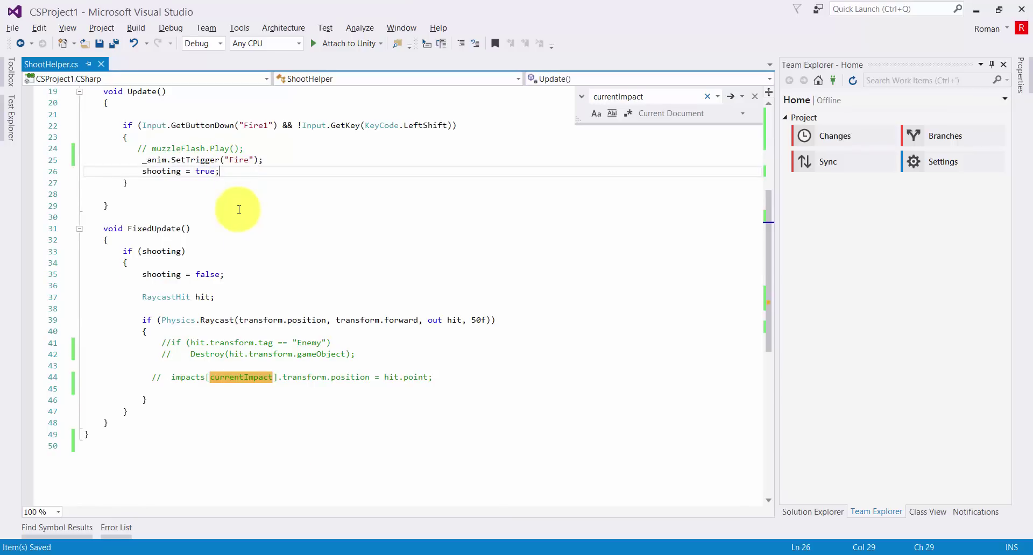
pyautogui.press('Return')
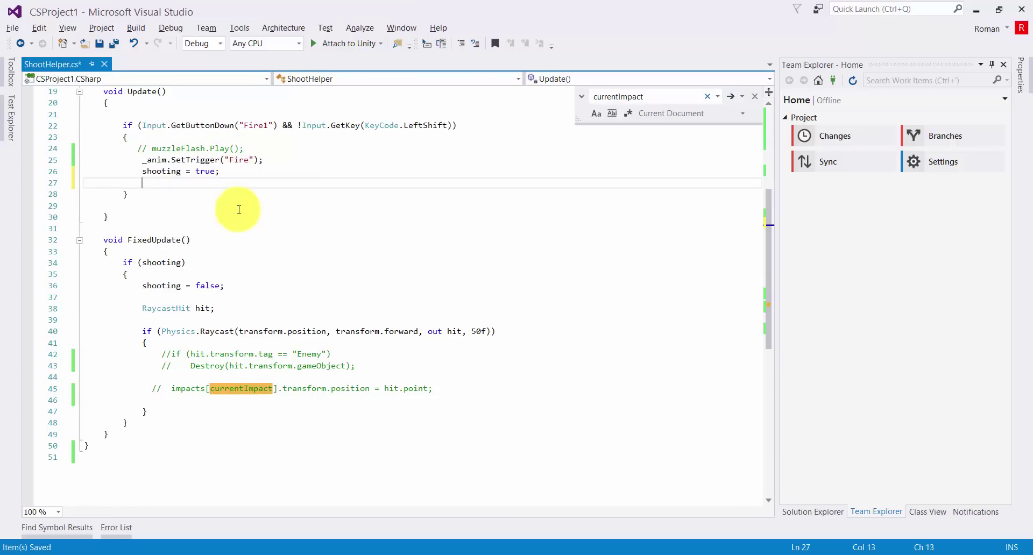
pyautogui.press('Up')
pyautogui.press('Return')
pyautogui.press('Up')
pyautogui.write('ShootLine/')
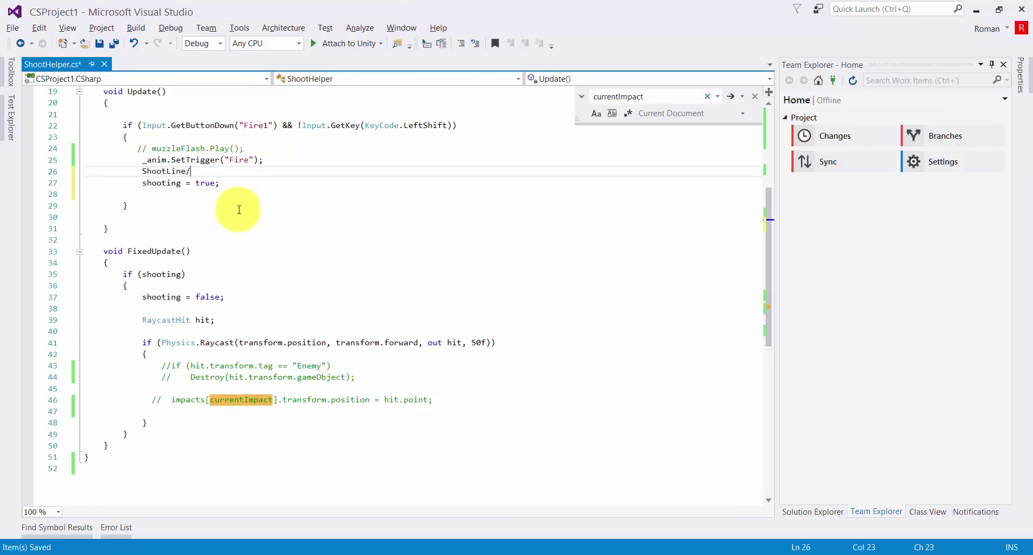
pyautogui.write('.Lin')
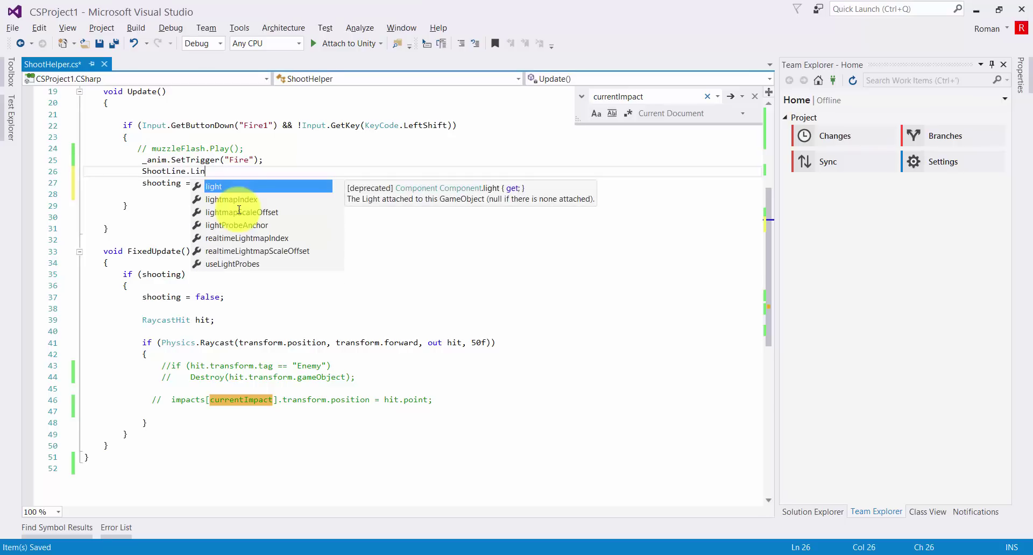
pyautogui.press('BackSpace')
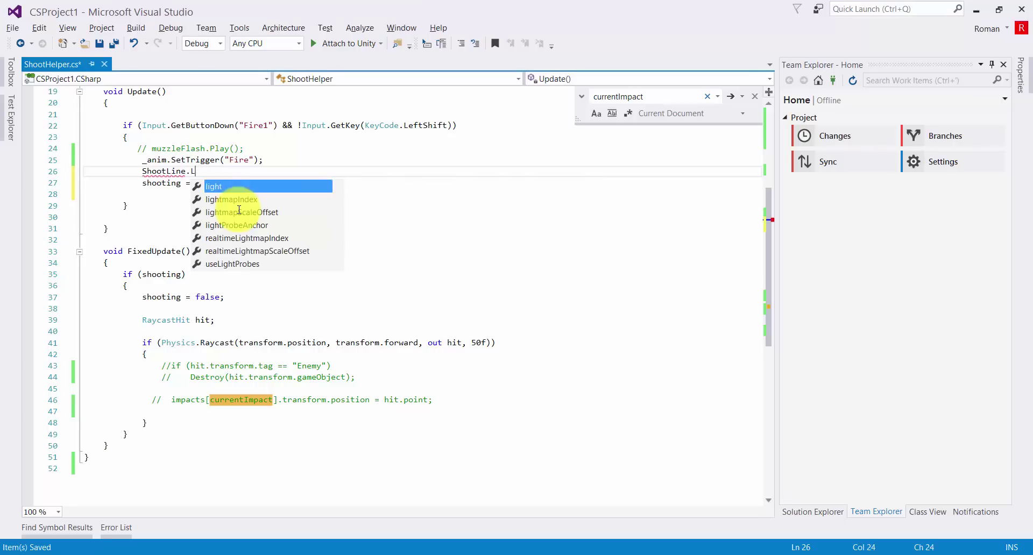
pyautogui.press('BackSpace')
pyautogui.write('Se')
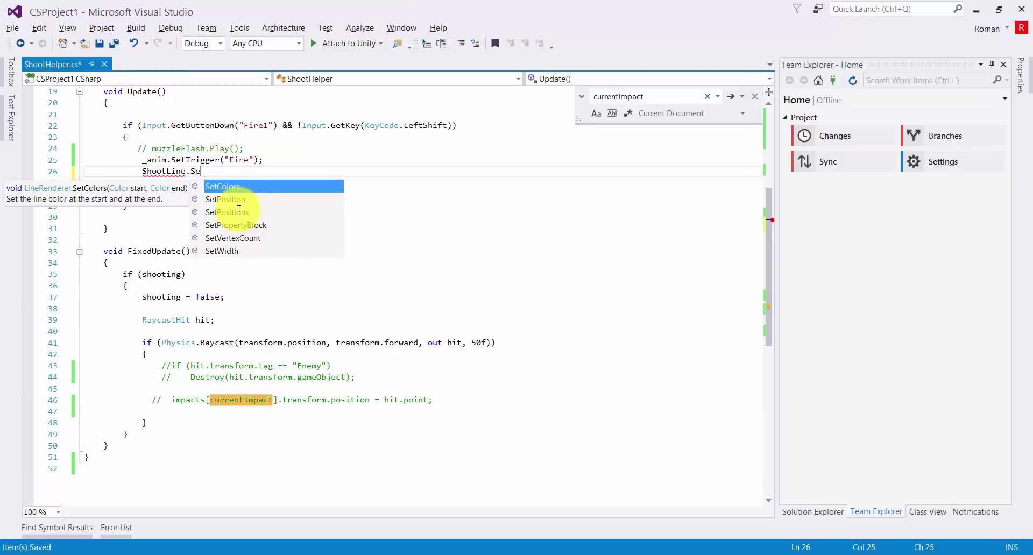
pyautogui.press('BackSpace')
pyautogui.press('BackSpace')
pyautogui.write('ac')
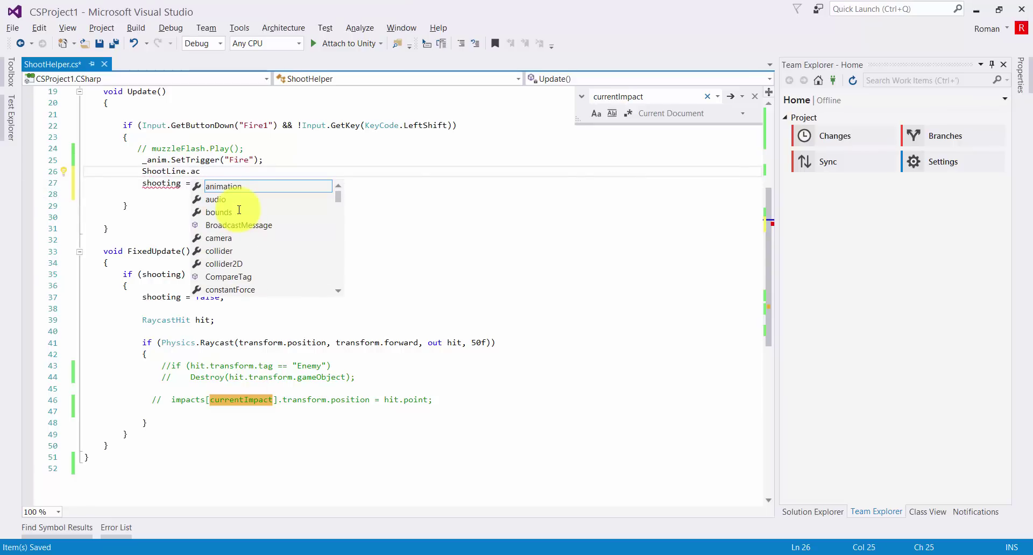
pyautogui.press('BackSpace')
pyautogui.press('BackSpace')
pyautogui.press('BackSpace')
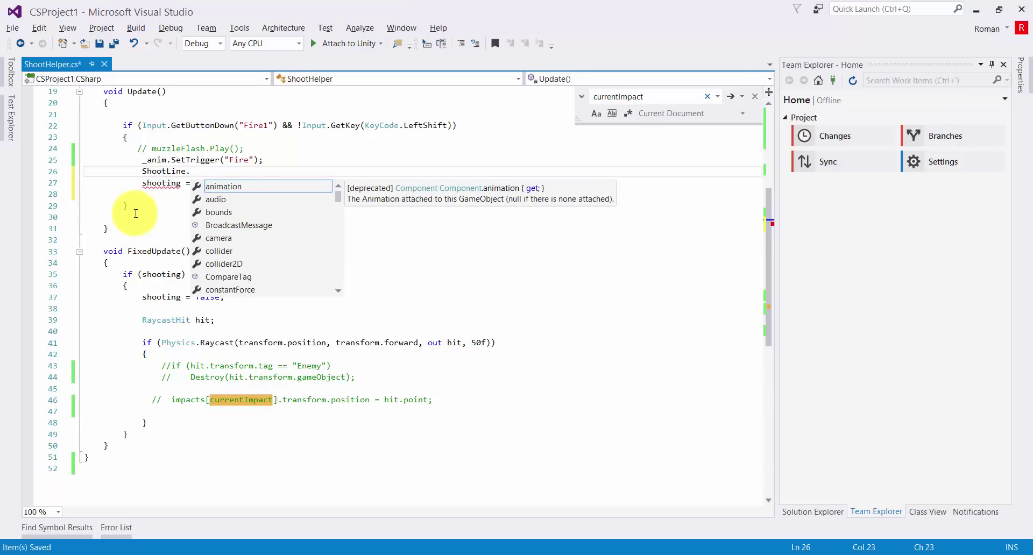
pyautogui.write('ac')
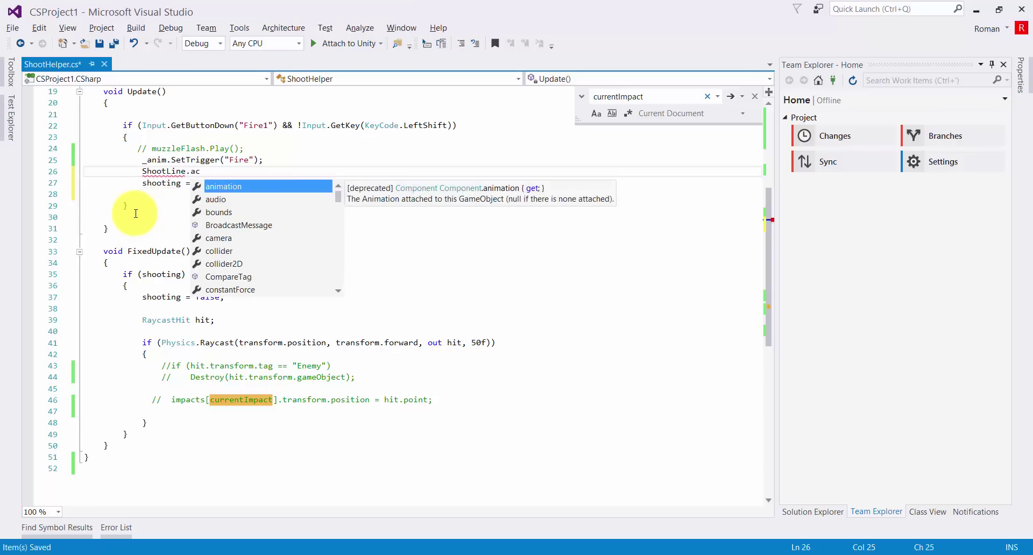
pyautogui.press('BackSpace')
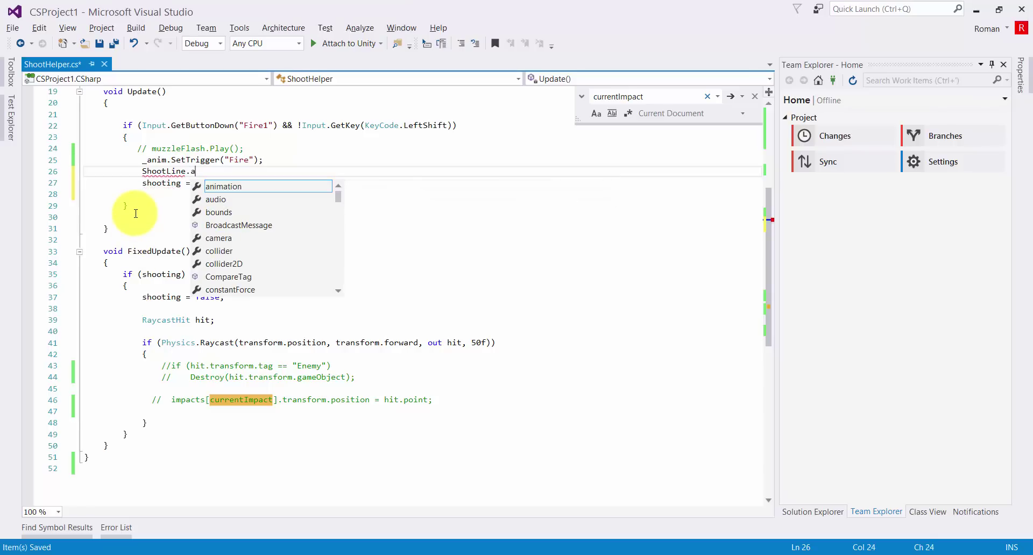
pyautogui.write('ena')
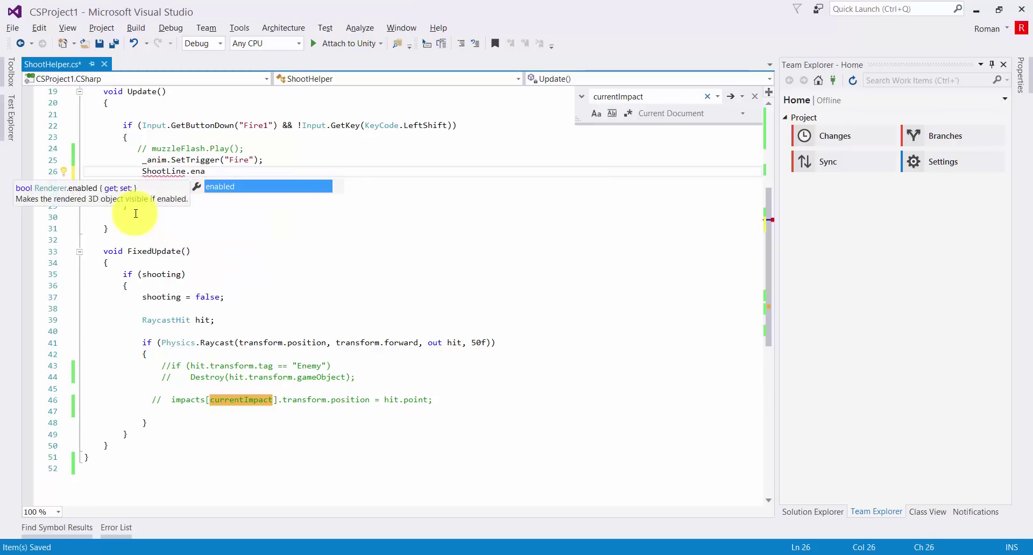
pyautogui.press('Tab')
pyautogui.write('t')
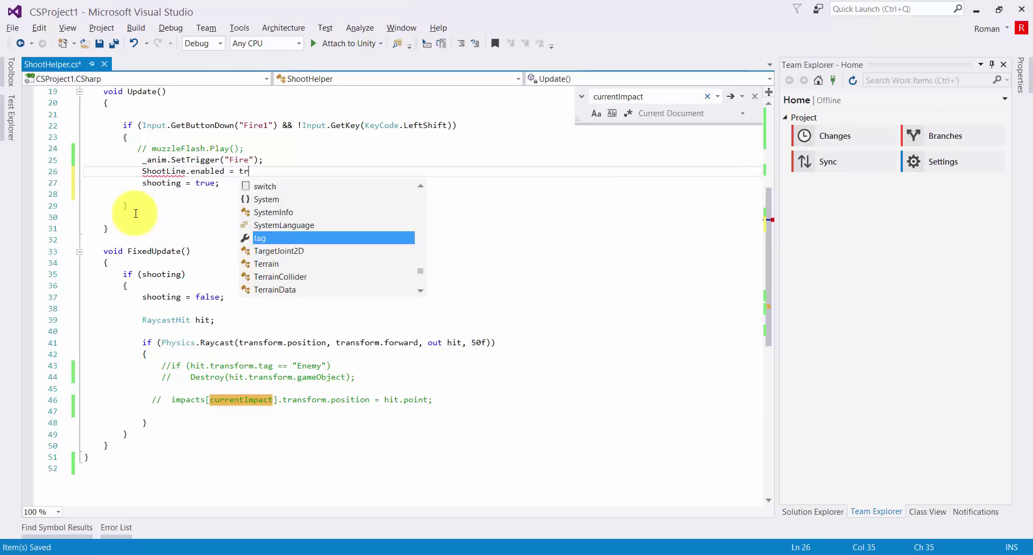
pyautogui.write('r')
pyautogui.press('Tab')
pyautogui.write(';')
pyautogui.press('Down')
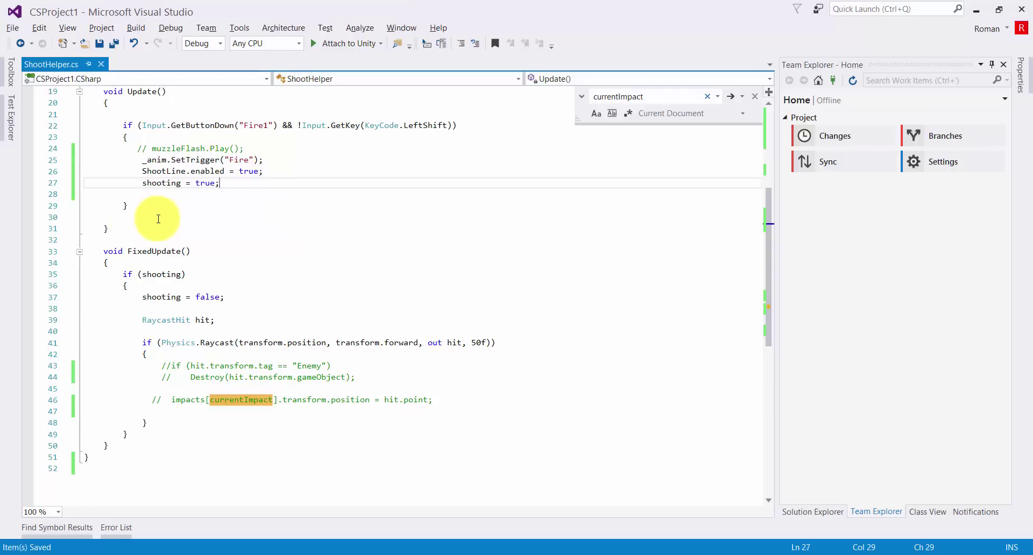
# Remove the extra blank line, add one after ShootLine.enabled = true, and save ShootHelper.cs
pyautogui.scroll(3, 150, 274)
pyautogui.click(153, 299)
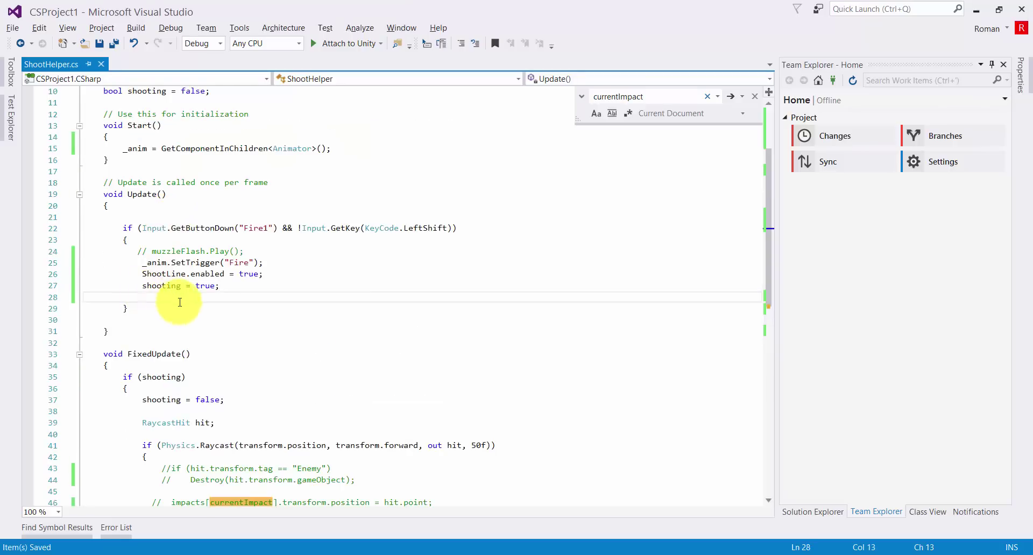
pyautogui.hotkey('ctrl', 'shift', 'l')
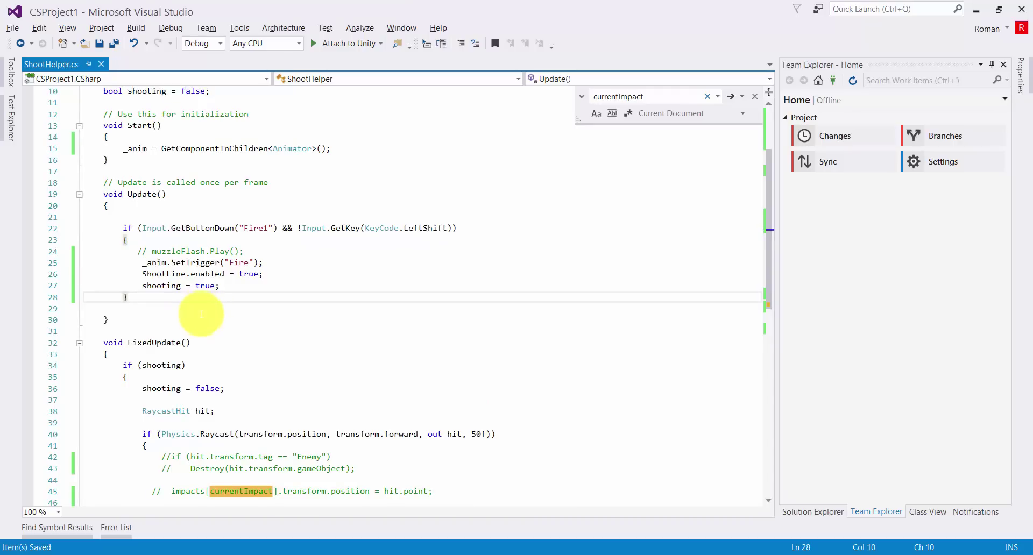
pyautogui.click(264, 277)
pyautogui.press('Return')
pyautogui.hotkey('ctrl', 's')
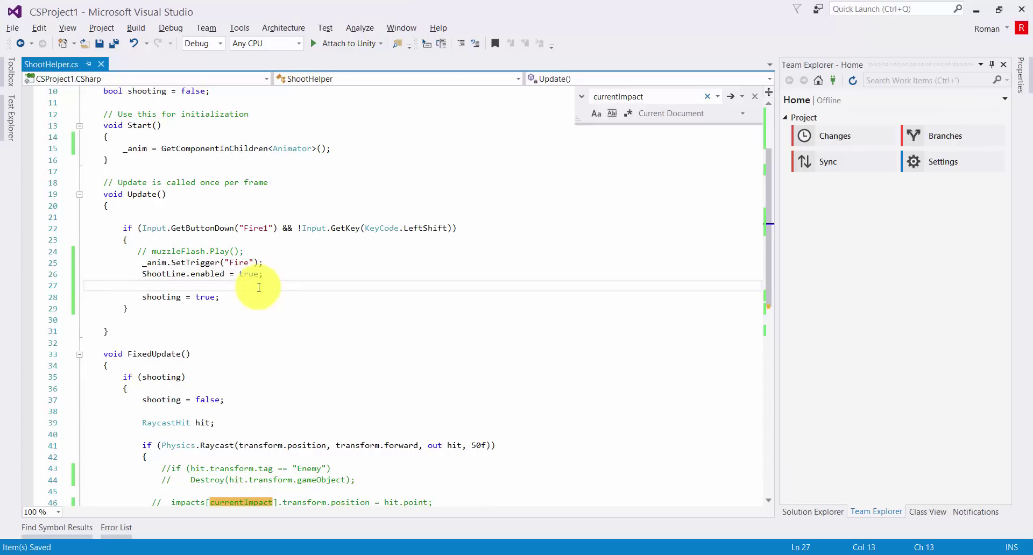
# Back in Unity, create an empty child object under Weapon
pyautogui.click(294, 554)
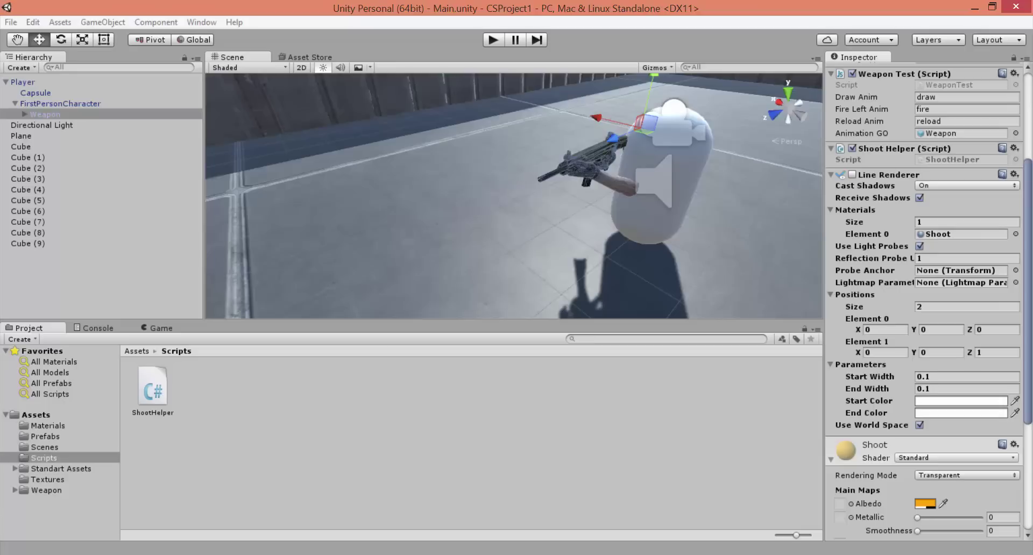
pyautogui.click(474, 257)
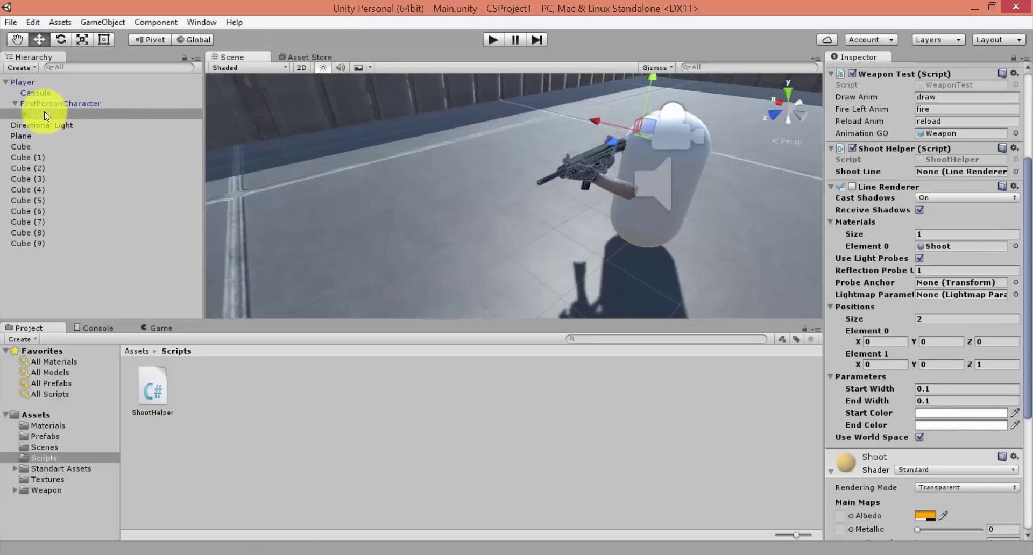
pyautogui.click(25, 116)
pyautogui.rightClick(39, 114)
pyautogui.click(75, 227)
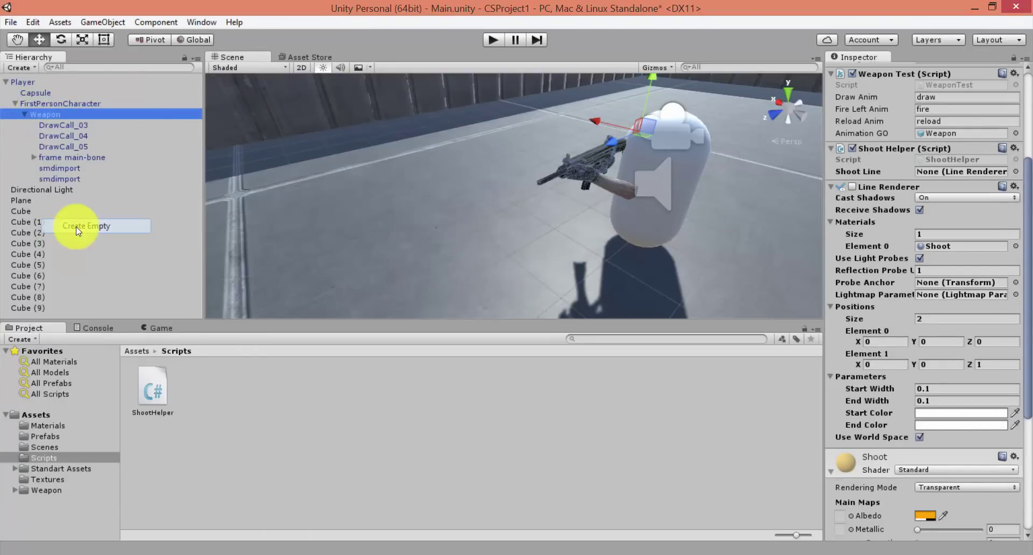
# Give the new object an orange label icon and rename it ShootLine
pyautogui.click(835, 71)
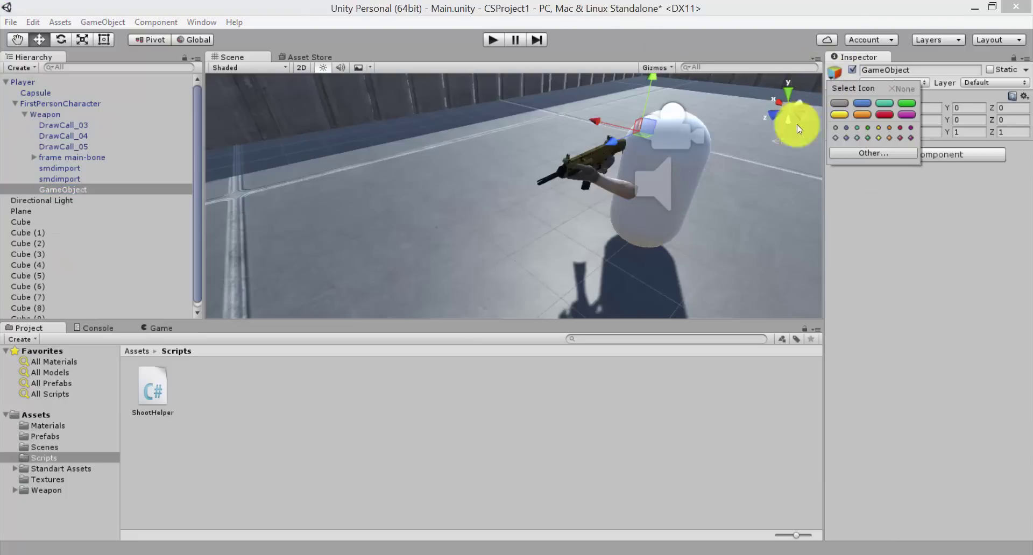
pyautogui.click(863, 115)
pyautogui.click(880, 70)
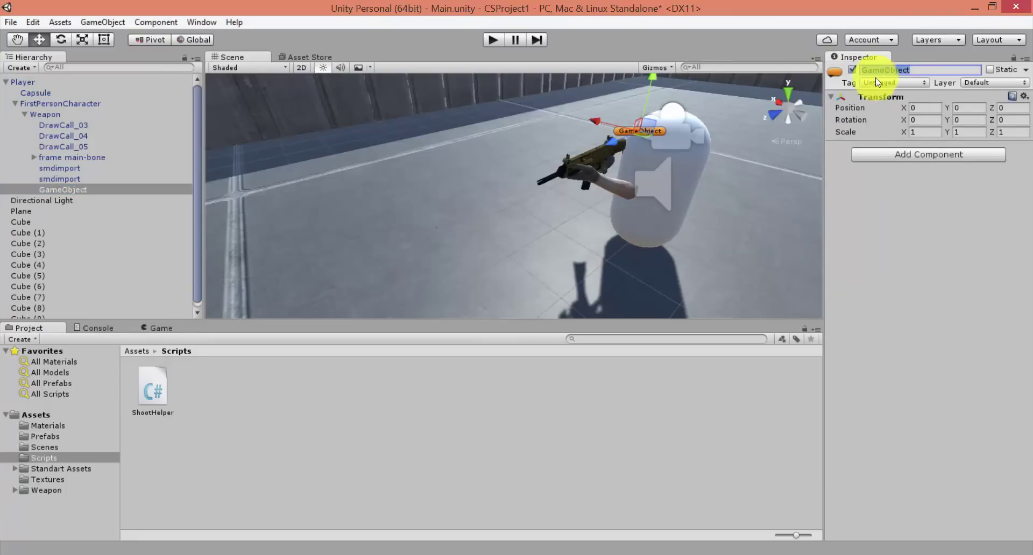
pyautogui.write('bipще')
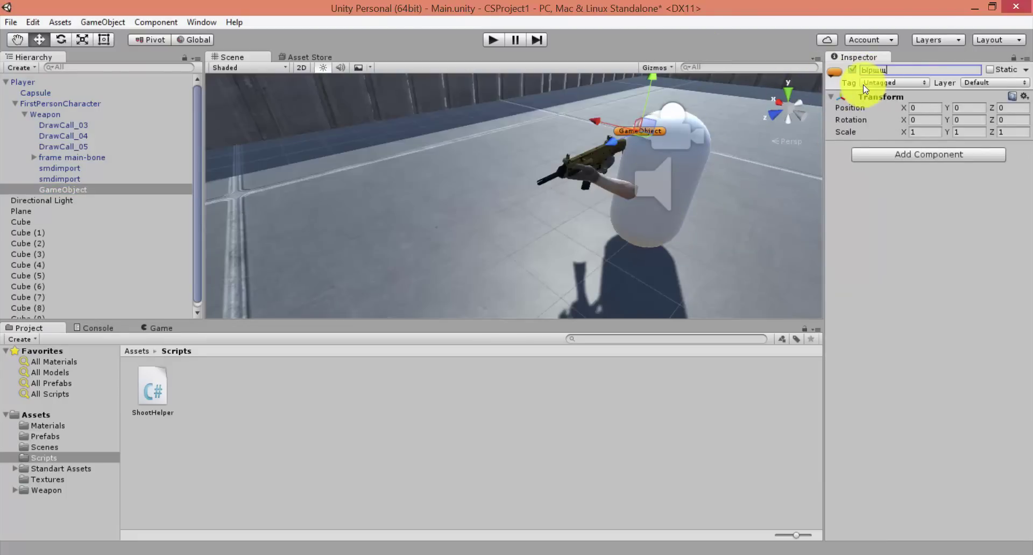
pyautogui.write('Дшту')
pyautogui.press('BackSpace')
pyautogui.press('BackSpace')
pyautogui.press('BackSpace')
pyautogui.write('Sh')
pyautogui.write('Li')
pyautogui.write('ine')
pyautogui.press('Return')
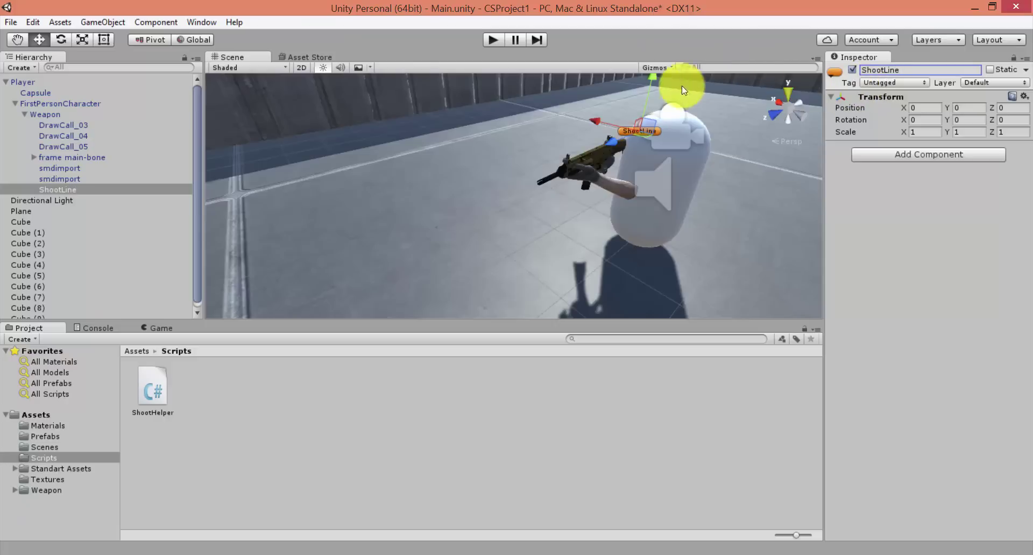
# Drag ShootLine to the gun muzzle, at position (-0.3207, -0.0494, 0.0331)
pyautogui.moveTo(605, 146); pyautogui.dragTo(553, 169)
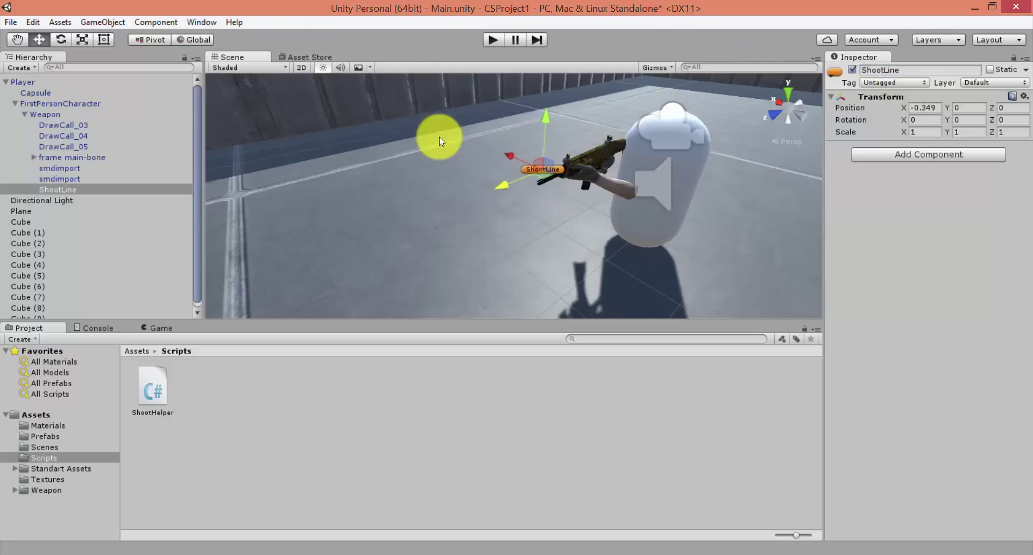
pyautogui.click(543, 110)
pyautogui.click(533, 160)
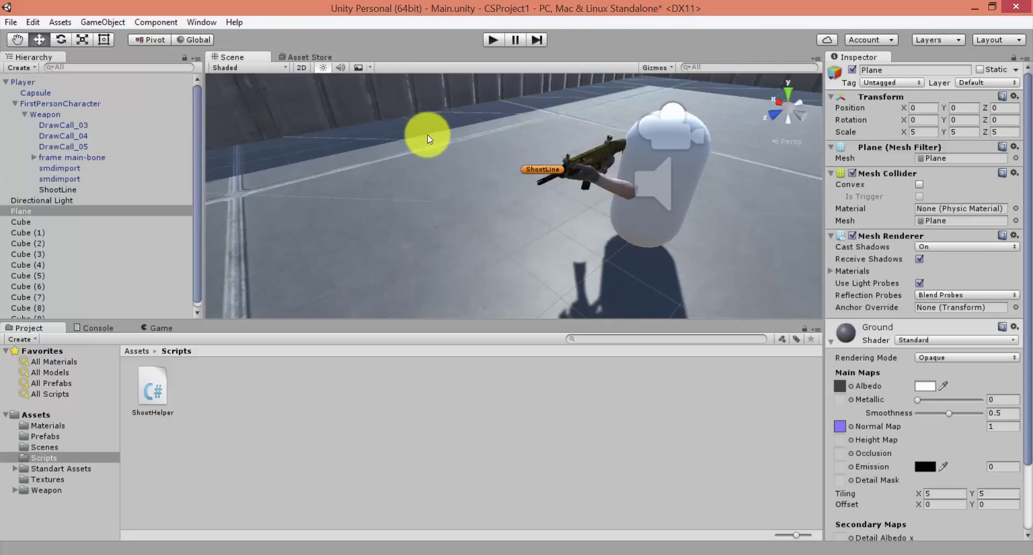
pyautogui.moveTo(421, 178)
pyautogui.keyDown('alt'); pyautogui.mouseDown()
pyautogui.moveTo(526, 57)
pyautogui.moveTo(450, 80)
pyautogui.moveTo(434, 131)
pyautogui.moveTo(335, 167)
pyautogui.mouseUp(); pyautogui.keyUp('alt')
pyautogui.moveTo(475, 173)
pyautogui.keyDown('alt'); pyautogui.mouseDown()
pyautogui.moveTo(554, 195)
pyautogui.moveTo(541, 225)
pyautogui.moveTo(575, 176)
pyautogui.mouseUp(); pyautogui.keyUp('alt')
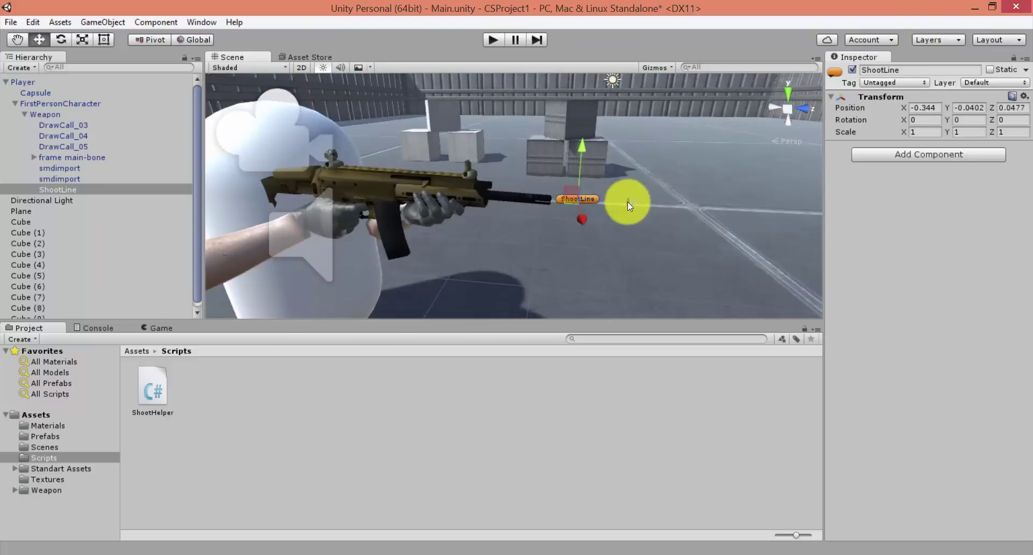
pyautogui.moveTo(627, 203); pyautogui.dragTo(605, 206)
pyautogui.moveTo(535, 166)
pyautogui.keyDown('alt'); pyautogui.mouseDown()
pyautogui.moveTo(354, 156)
pyautogui.moveTo(570, 153)
pyautogui.moveTo(498, 152)
pyautogui.moveTo(457, 202)
pyautogui.mouseUp(); pyautogui.keyUp('alt')
pyautogui.moveTo(524, 199)
pyautogui.keyDown('alt'); pyautogui.mouseDown()
pyautogui.moveTo(497, 183)
pyautogui.moveTo(718, 162)
pyautogui.mouseUp(); pyautogui.keyUp('alt')
pyautogui.moveTo(577, 129)
pyautogui.mouseDown()
pyautogui.moveTo(579, 149)
pyautogui.moveTo(639, 177)
pyautogui.moveTo(316, 169)
pyautogui.moveTo(556, 172)
pyautogui.mouseUp()
pyautogui.scroll(3, 385, 172)
pyautogui.scroll(-3, 557, 172)
pyautogui.scroll(-2, 531, 171)
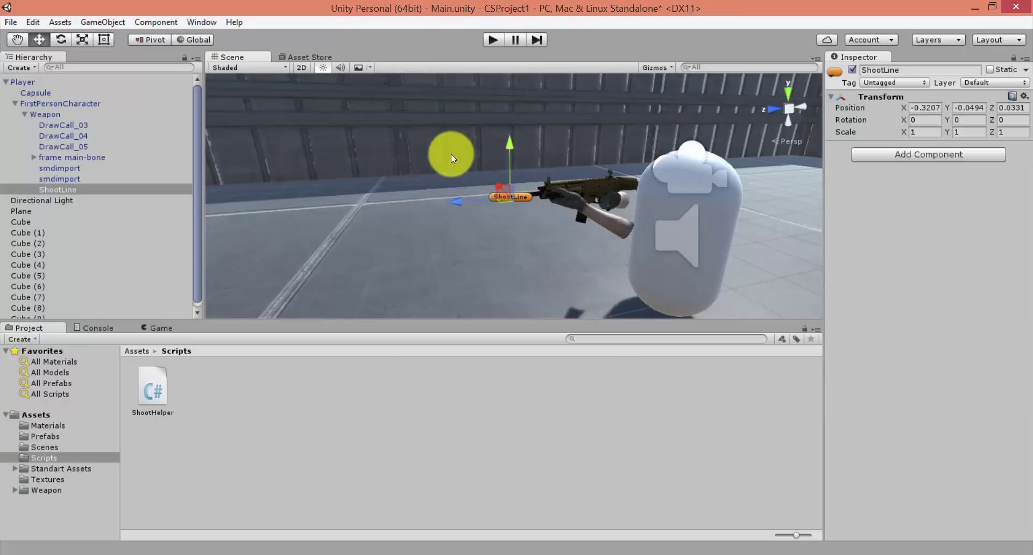
# Reselect ShootLine and save the scene
pyautogui.click(64, 190)
pyautogui.click(871, 70)
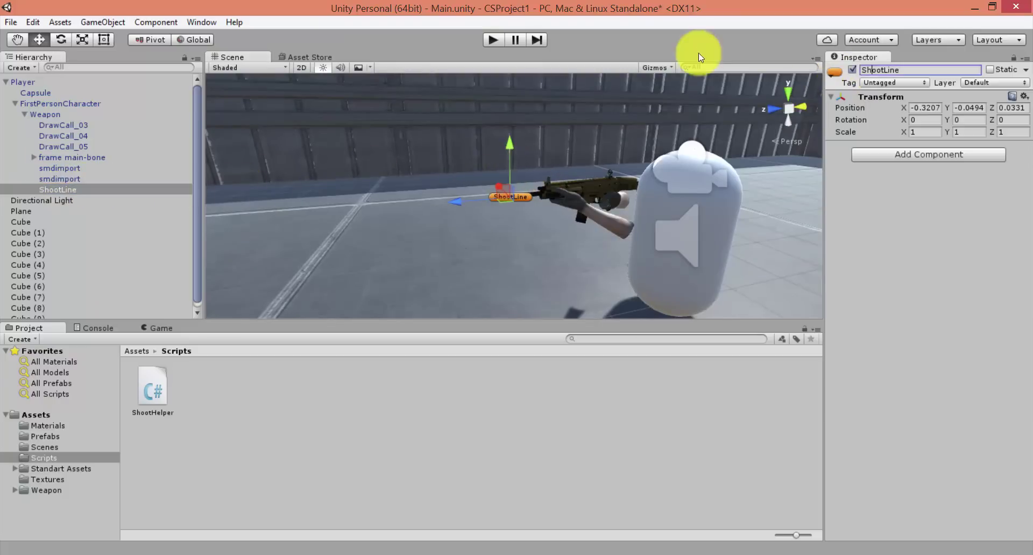
pyautogui.hotkey('ctrl', 's')
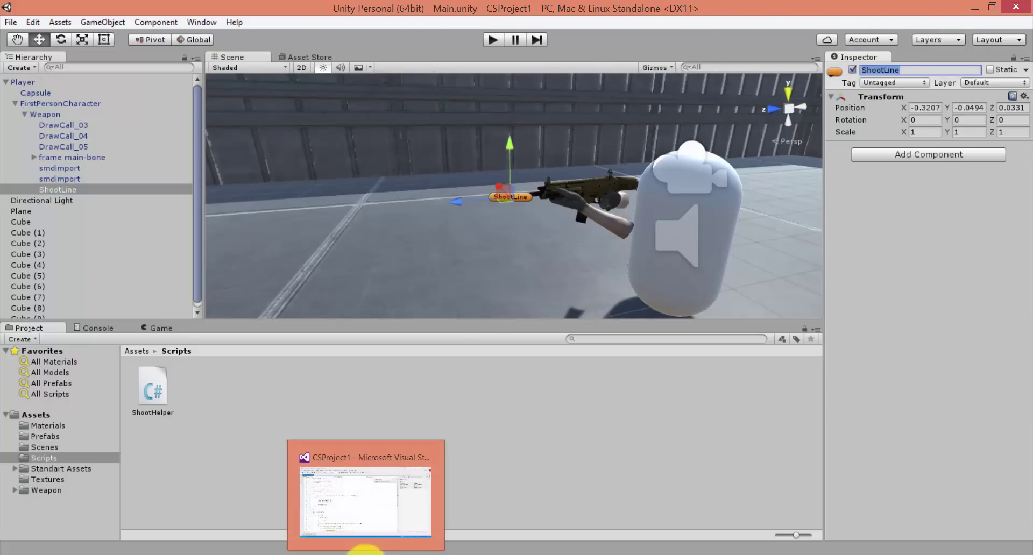
# In Visual Studio, add a second public field on line 7, copied from the ShootLine declaration
pyautogui.click(357, 548)
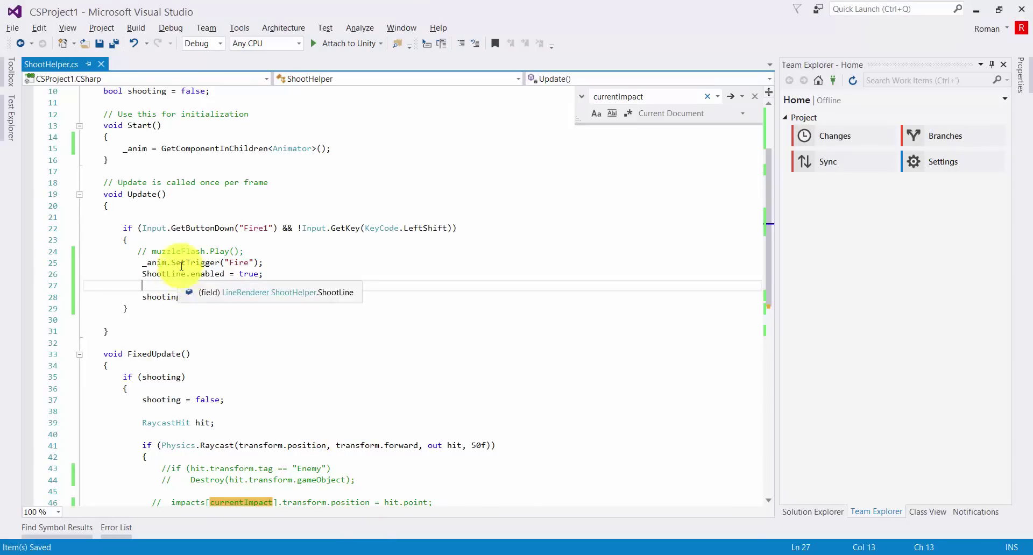
pyautogui.scroll(3, 196, 193)
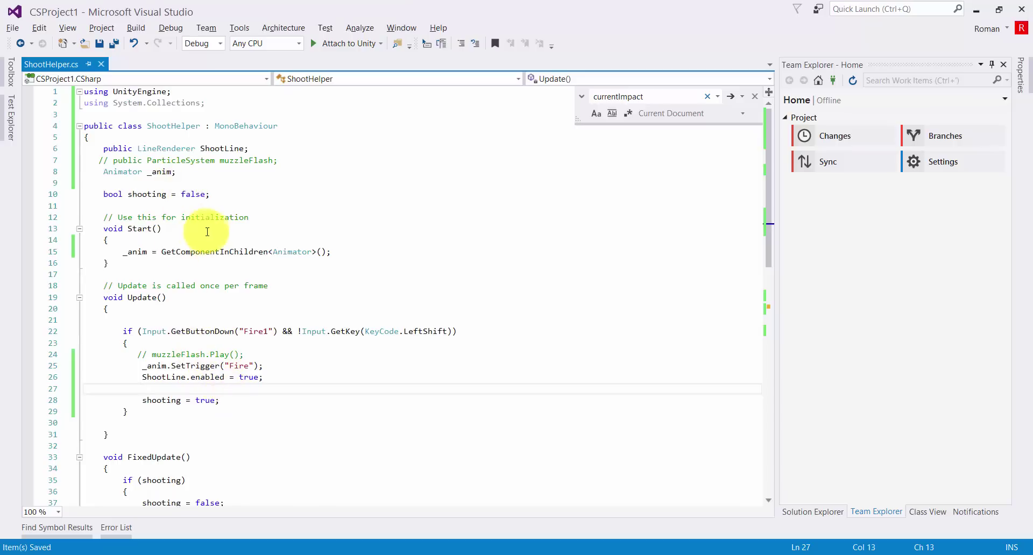
pyautogui.click(268, 151)
pyautogui.write('/')
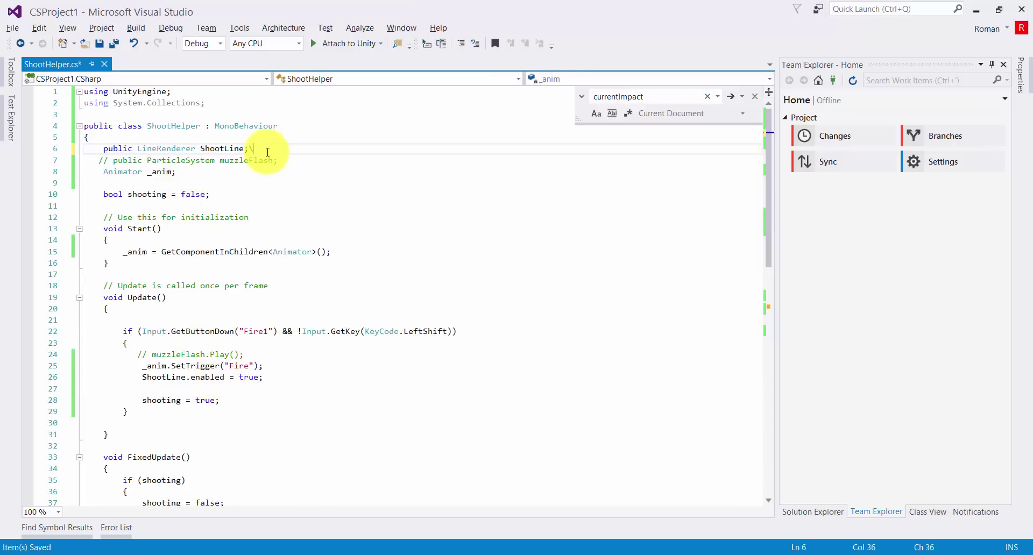
pyautogui.press('Return')
pyautogui.press('Return')
pyautogui.press('Up')
pyautogui.write('ShootLine')
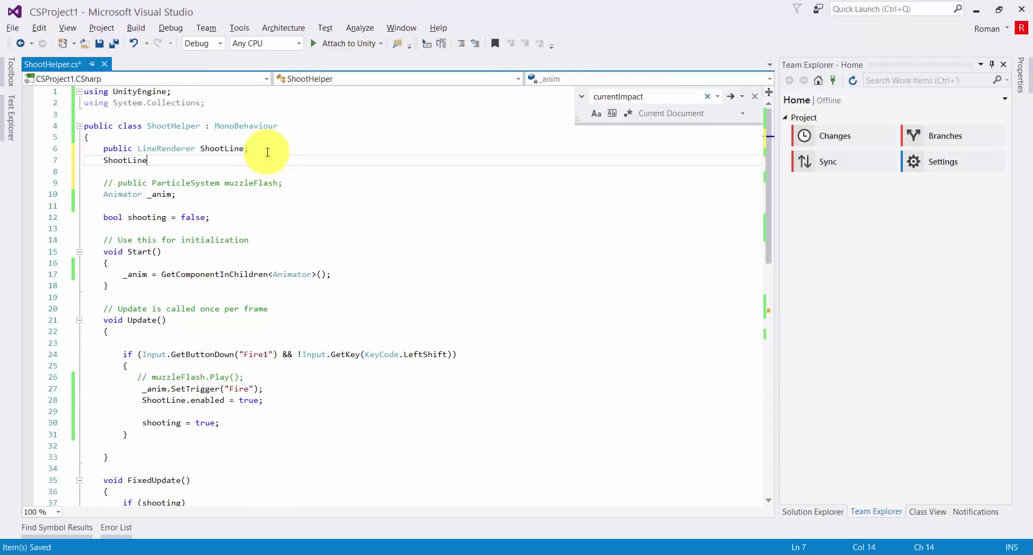
pyautogui.moveTo(103, 149); pyautogui.dragTo(193, 149)
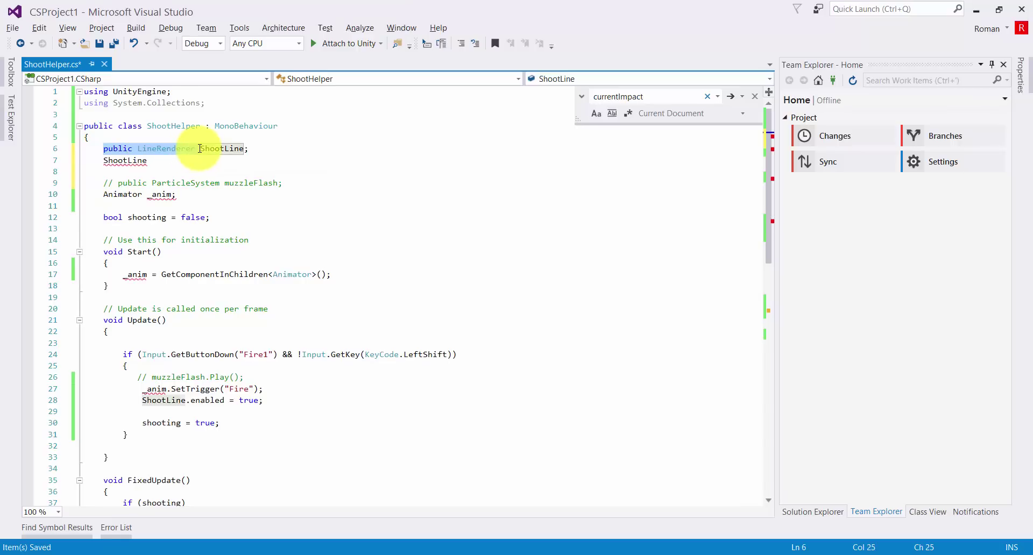
pyautogui.hotkey('ctrl', 'c')
pyautogui.click(103, 160)
pyautogui.hotkey('ctrl', 'v')
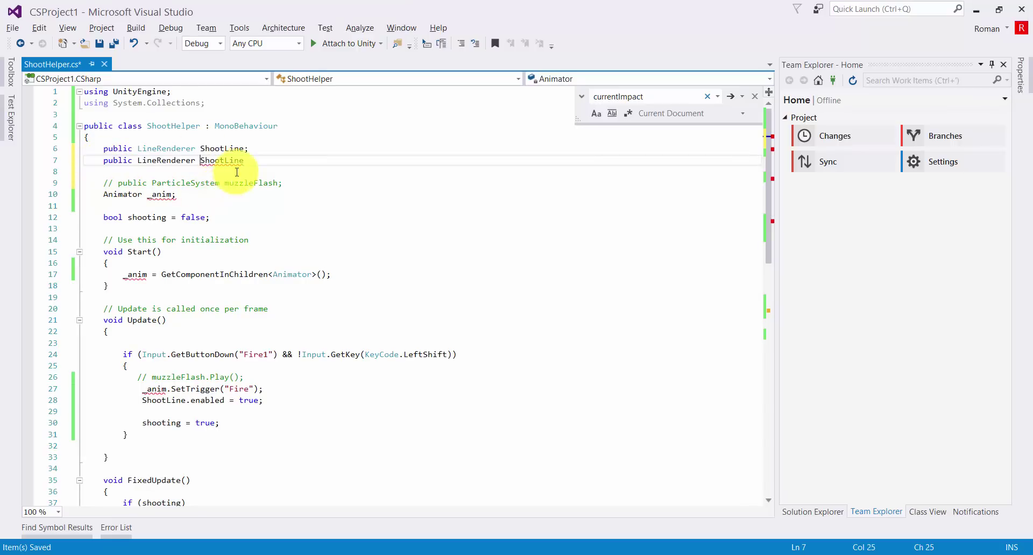
pyautogui.click(258, 160)
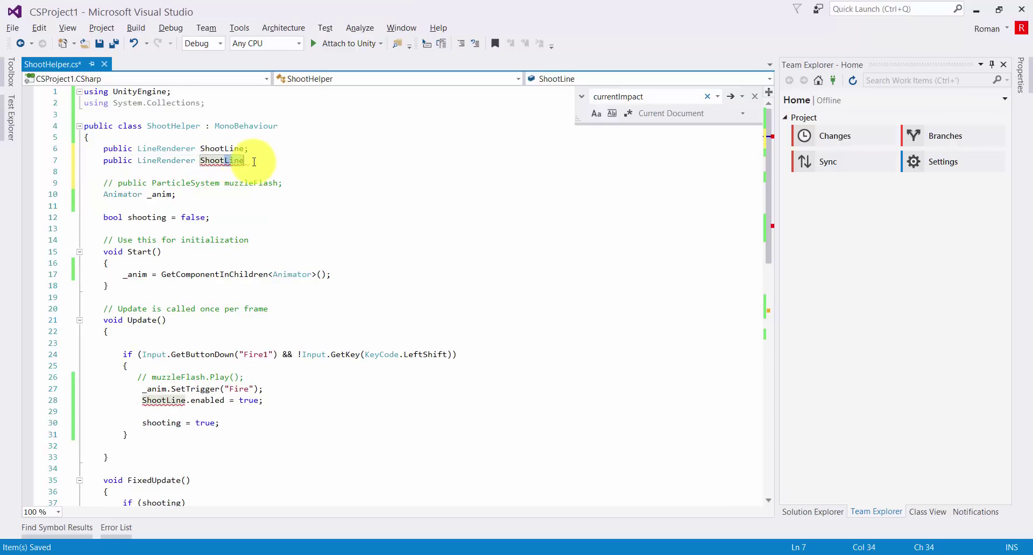
pyautogui.press('BackSpace')
pyautogui.press('BackSpace')
pyautogui.press('BackSpace')
pyautogui.write('Go;')
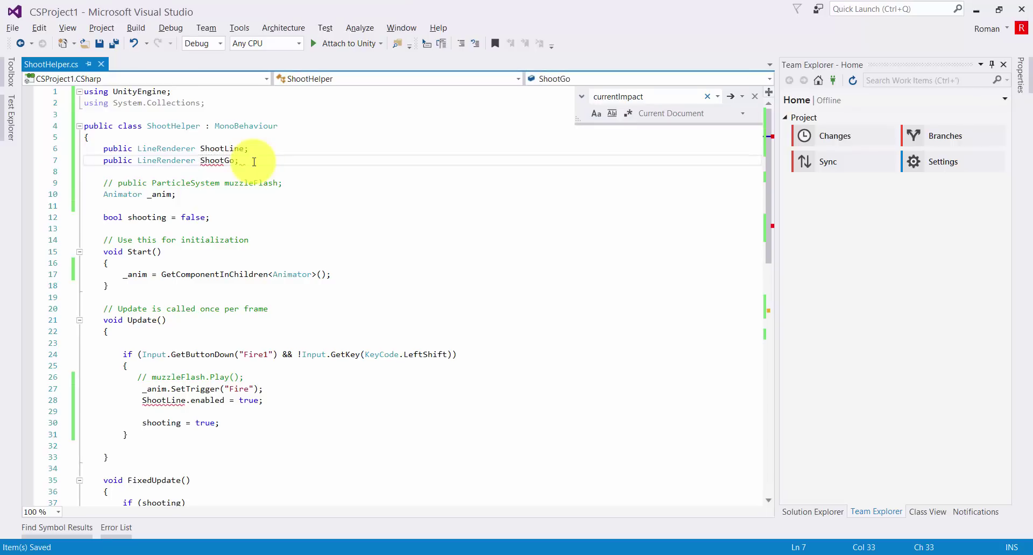
# Change the new field's type to Transform and rename it ShootTranform
pyautogui.doubleClick(169, 161)
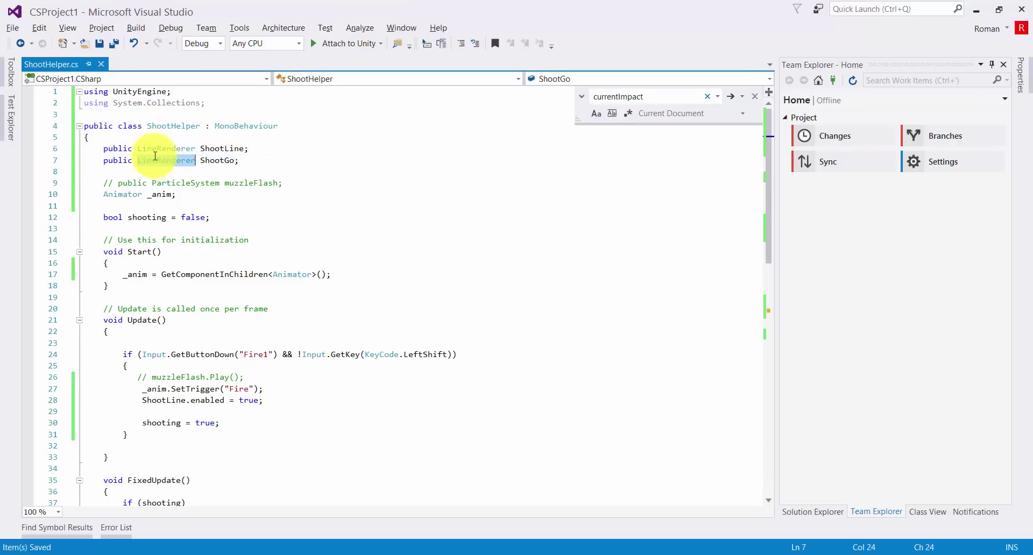
pyautogui.write('Gam')
pyautogui.press('Tab')
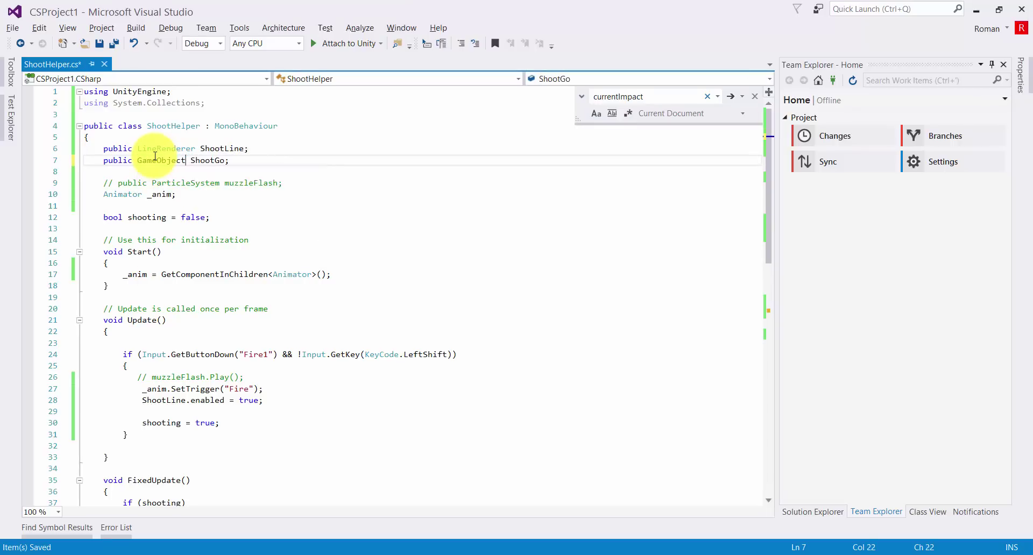
pyautogui.doubleClick(174, 159)
pyautogui.write('Е')
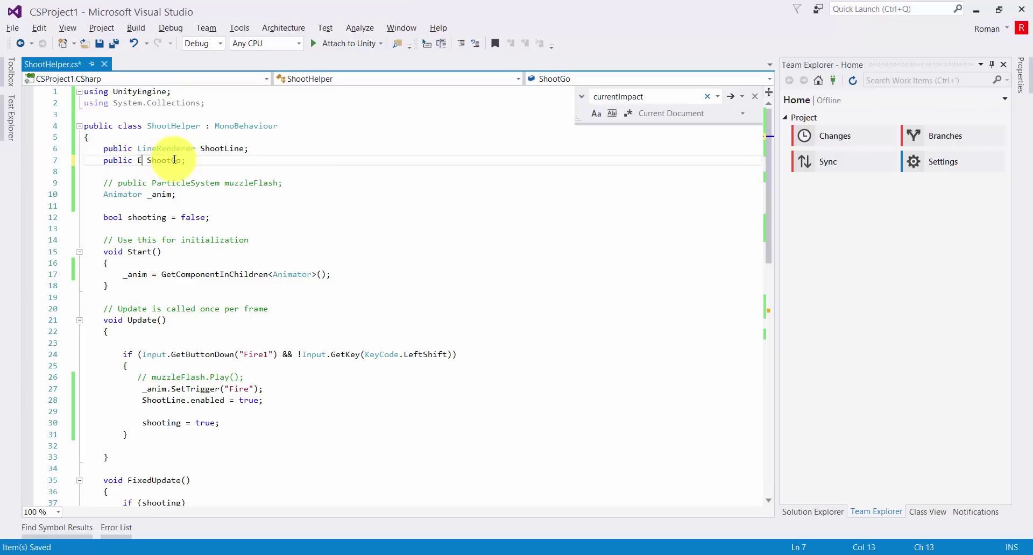
pyautogui.write('кф')
pyautogui.press('BackSpace')
pyautogui.write('Tra')
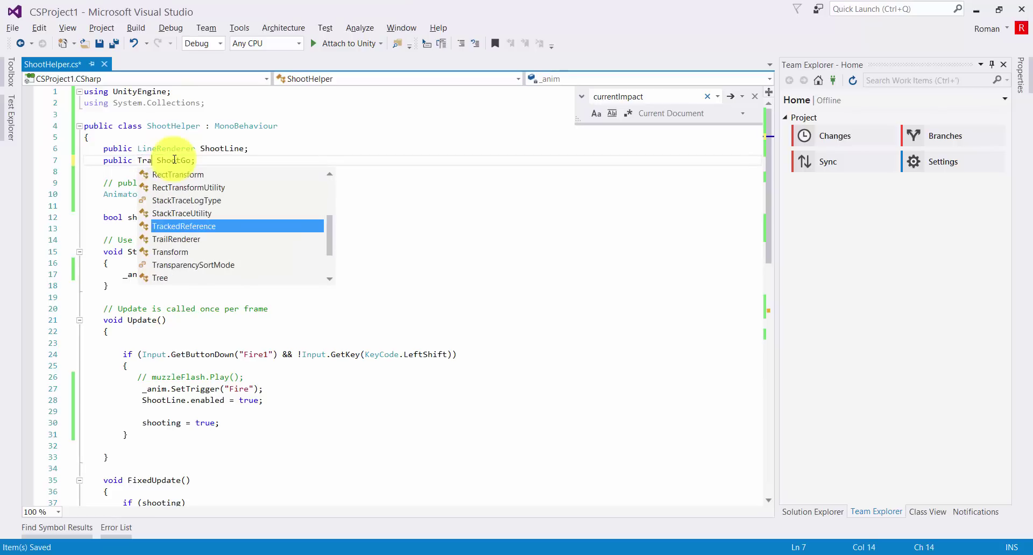
pyautogui.press('Tab')
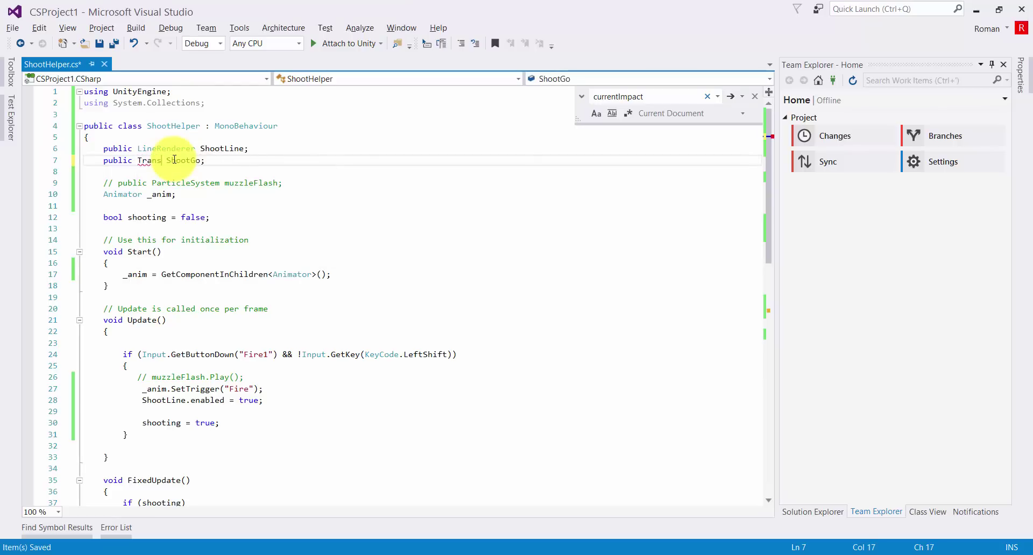
pyautogui.hotkey('ctrl', 'space')
pyautogui.press('Tab')
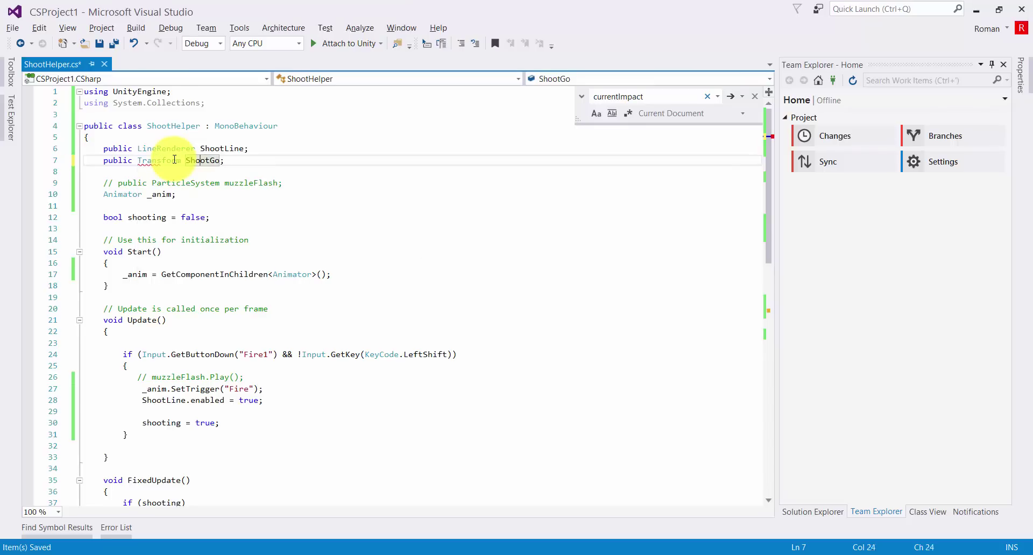
pyautogui.hotkey('shift', 'Right')
pyautogui.hotkey('shift', 'Right')
pyautogui.write('T')
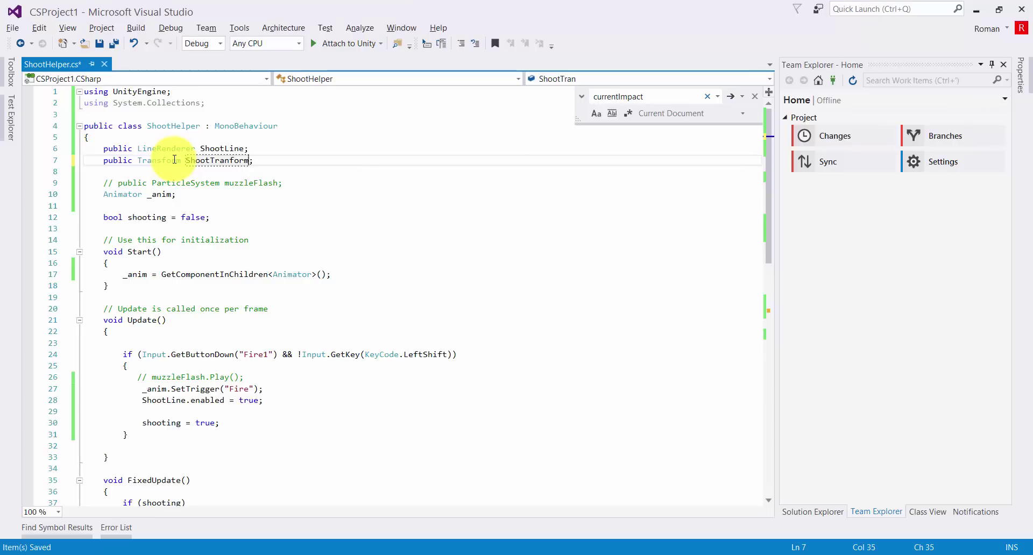
pyautogui.doubleClick(213, 160)
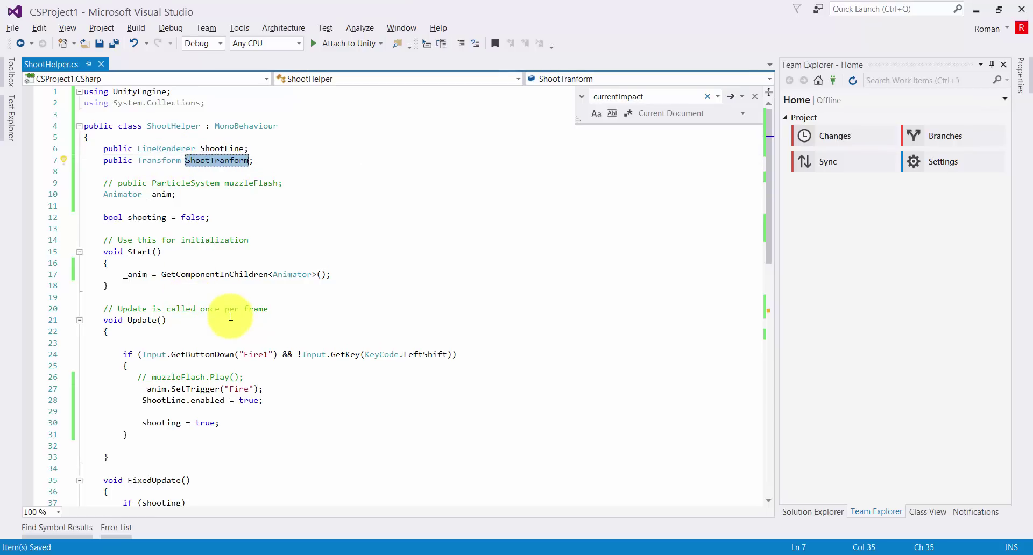
# Start a ShootLine.SetPosition call on a new line below ShootLine.enabled = true
pyautogui.scroll(-1, 231, 316)
pyautogui.doubleClick(157, 365)
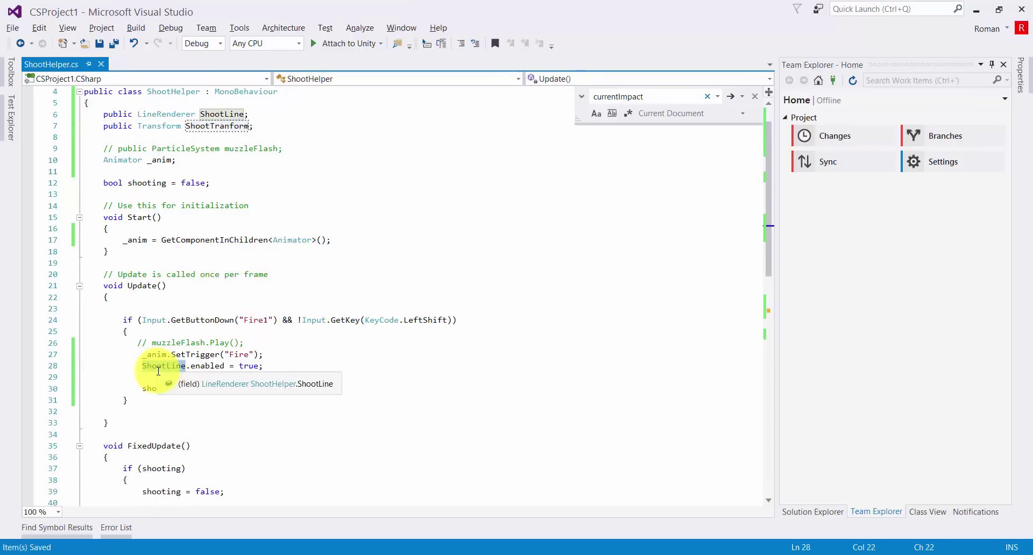
pyautogui.hotkey('ctrl', 'c')
pyautogui.press('End')
pyautogui.press('Return')
pyautogui.hotkey('ctrl', 'v')
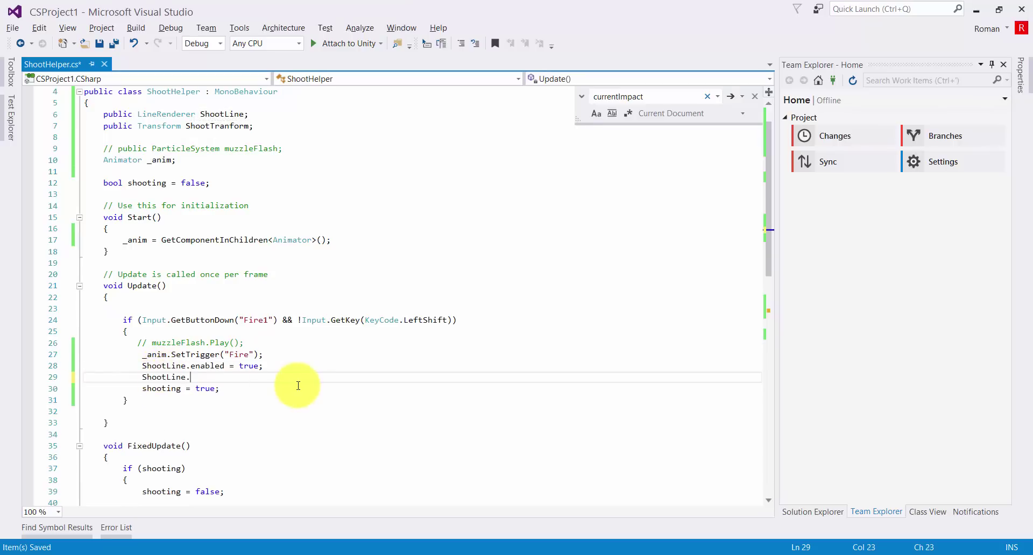
pyautogui.write('Se')
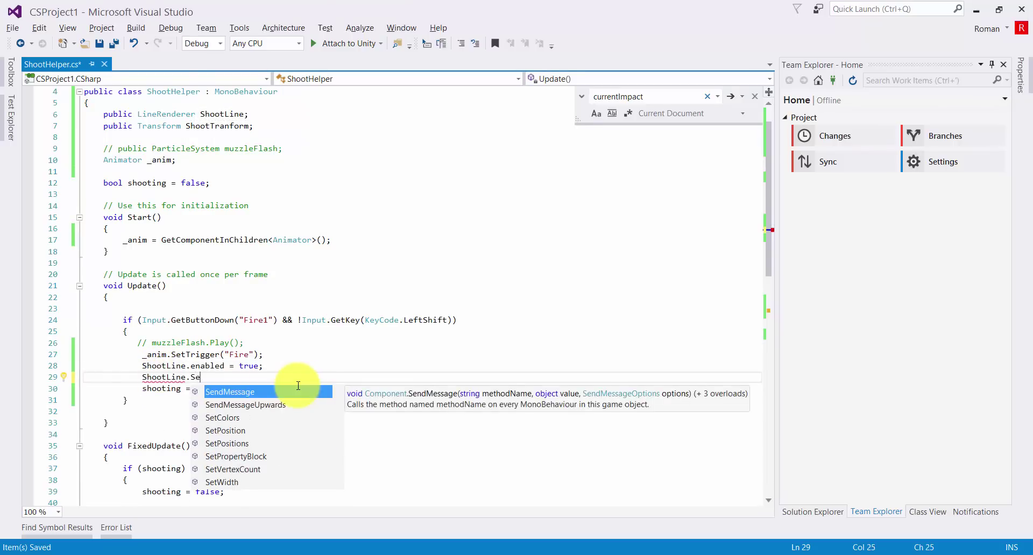
pyautogui.press('Down')
pyautogui.press('Down')
pyautogui.press('Down')
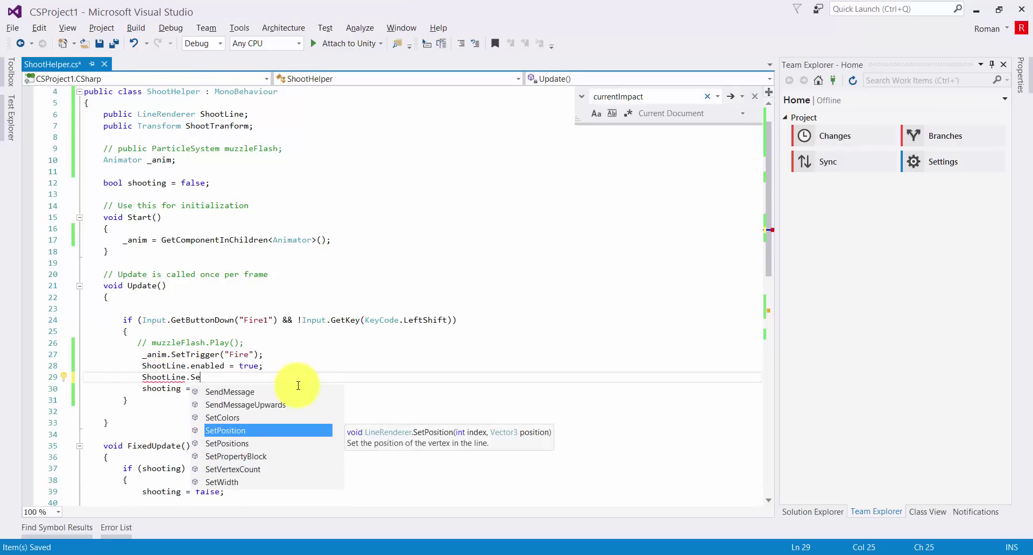
pyautogui.press('Tab')
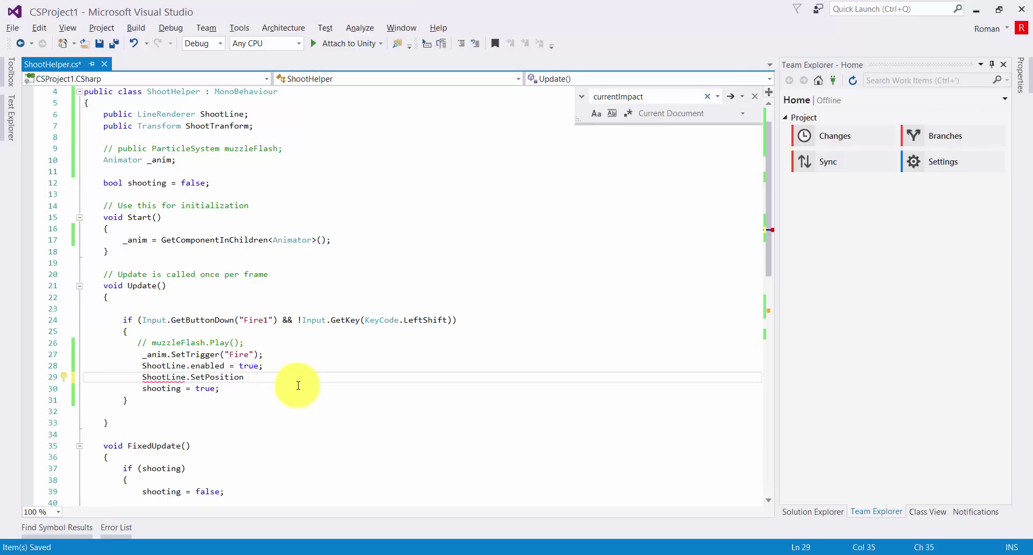
pyautogui.press('Left')
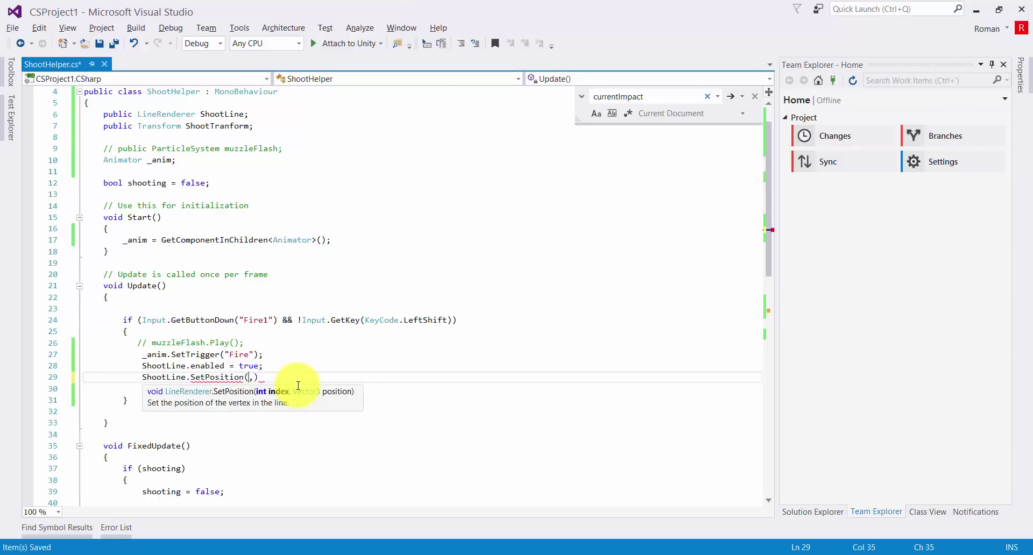
# Fill in the SetPosition arguments with ShootTranform's position
pyautogui.scroll(-10, 298, 386)
pyautogui.click(296, 384)
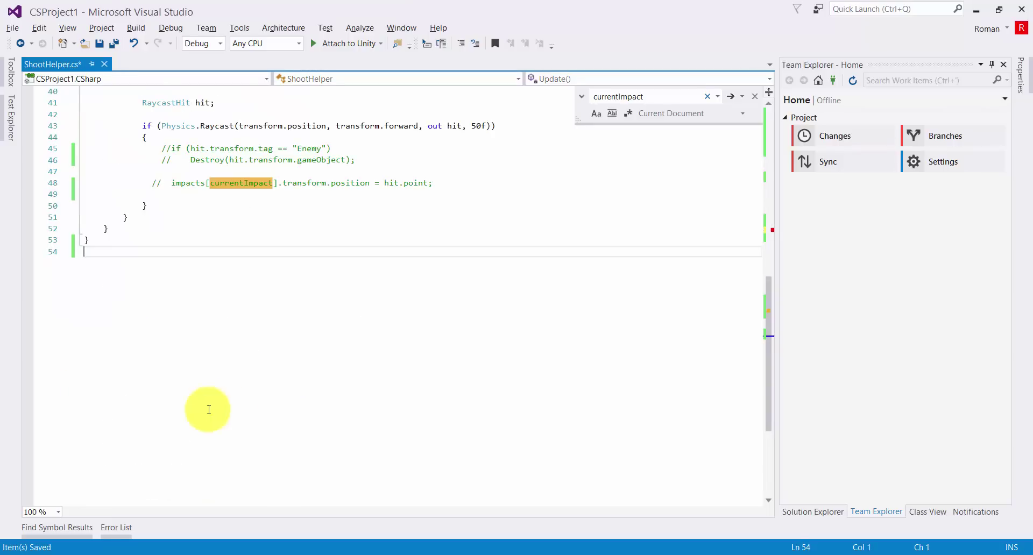
pyautogui.scroll(11, 208, 408)
pyautogui.scroll(2, 182, 201)
pyautogui.click(204, 159)
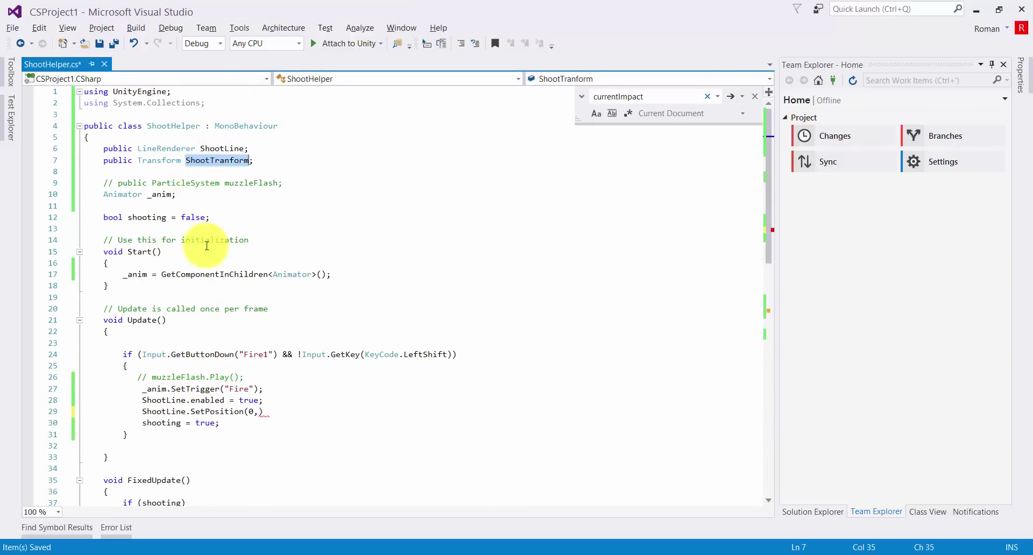
pyautogui.click(259, 403)
pyautogui.click(260, 412)
pyautogui.write('ShootTranform.')
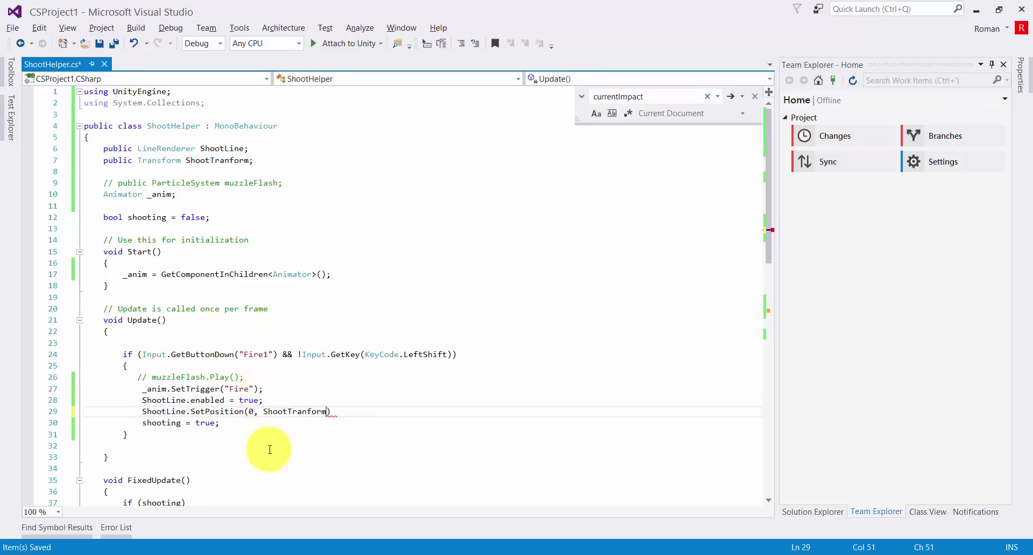
pyautogui.write('tr')
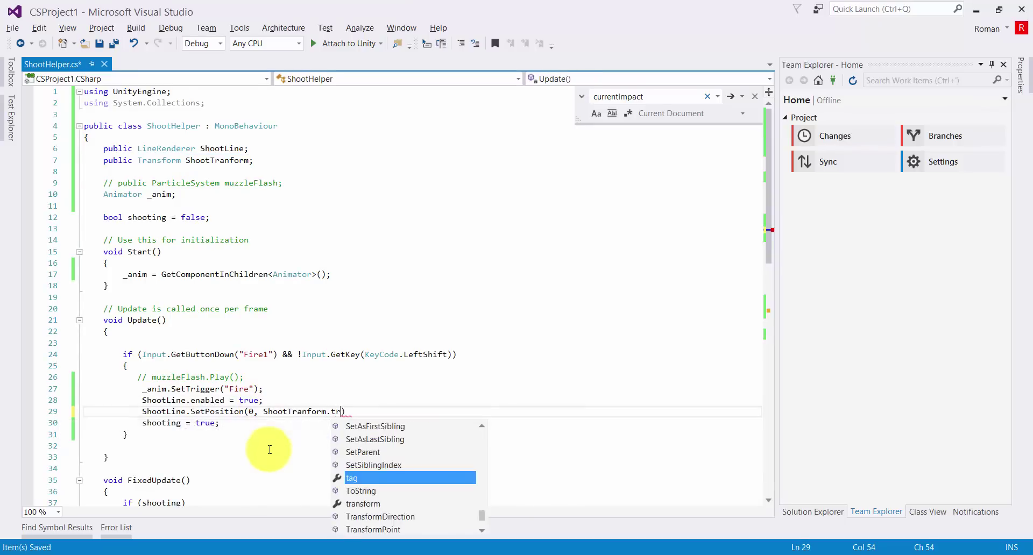
pyautogui.press('Tab')
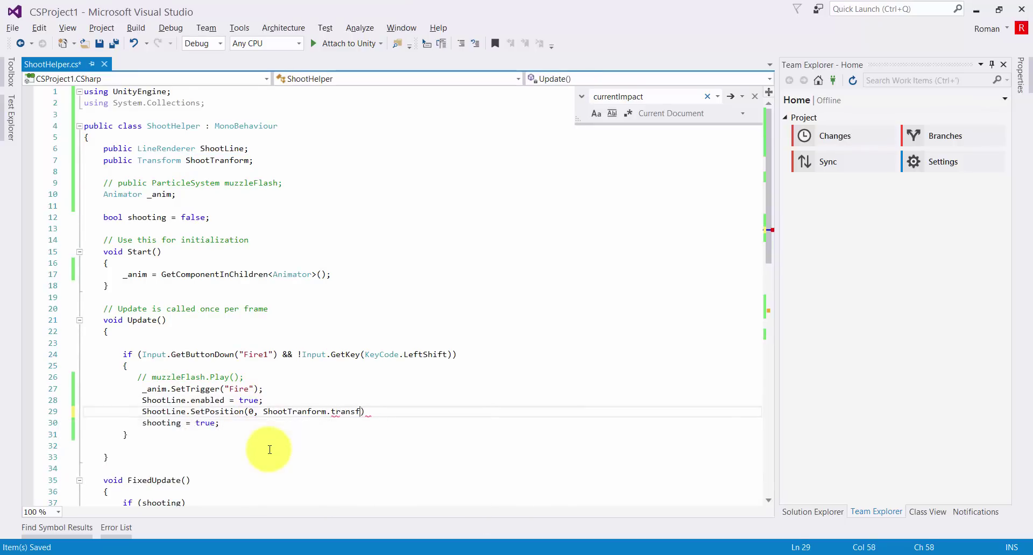
pyautogui.write('.po')
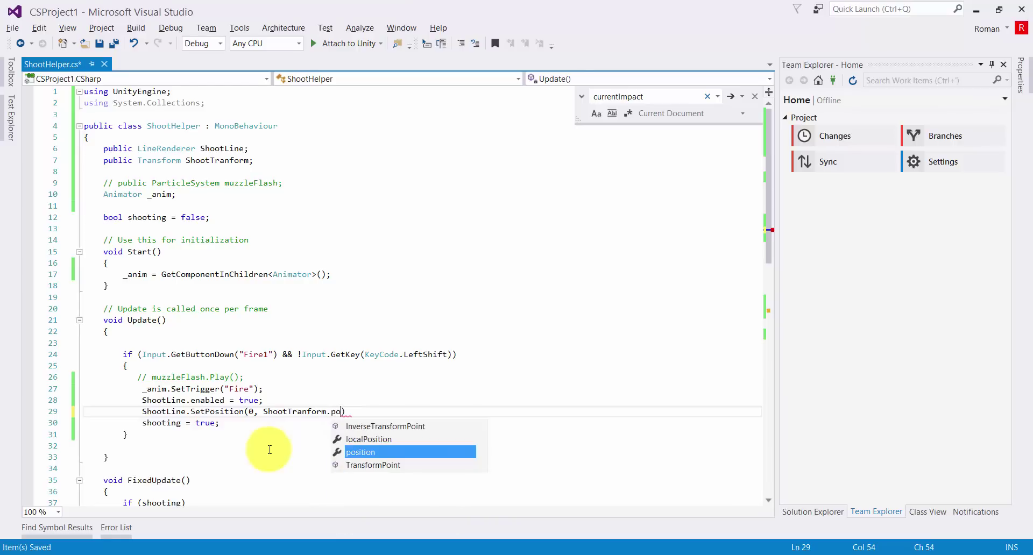
pyautogui.press('Tab')
# Move the SetPosition statement from Update into FixedUpdate before the raycast, and save
pyautogui.click(381, 411)
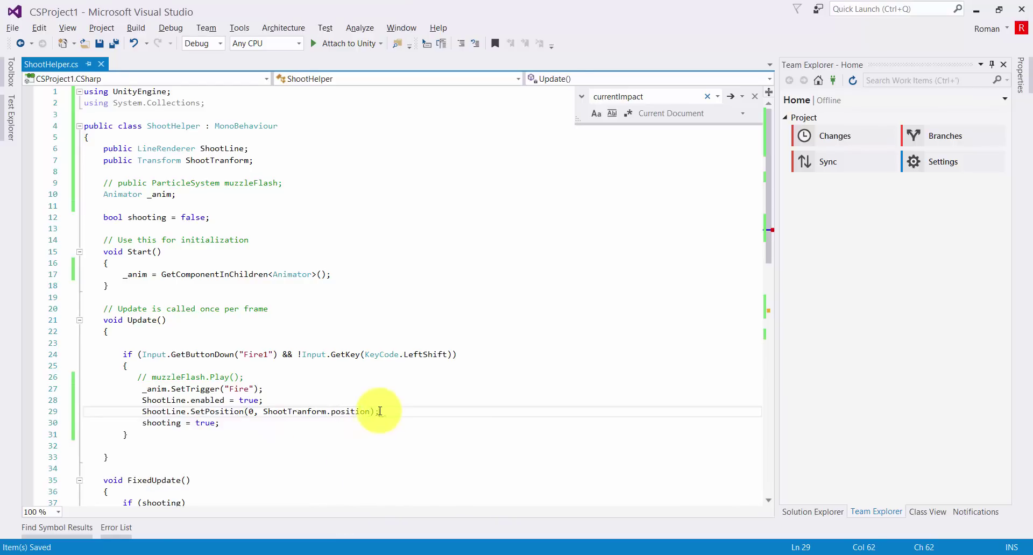
pyautogui.scroll(-4, 323, 407)
pyautogui.scroll(-3, 218, 339)
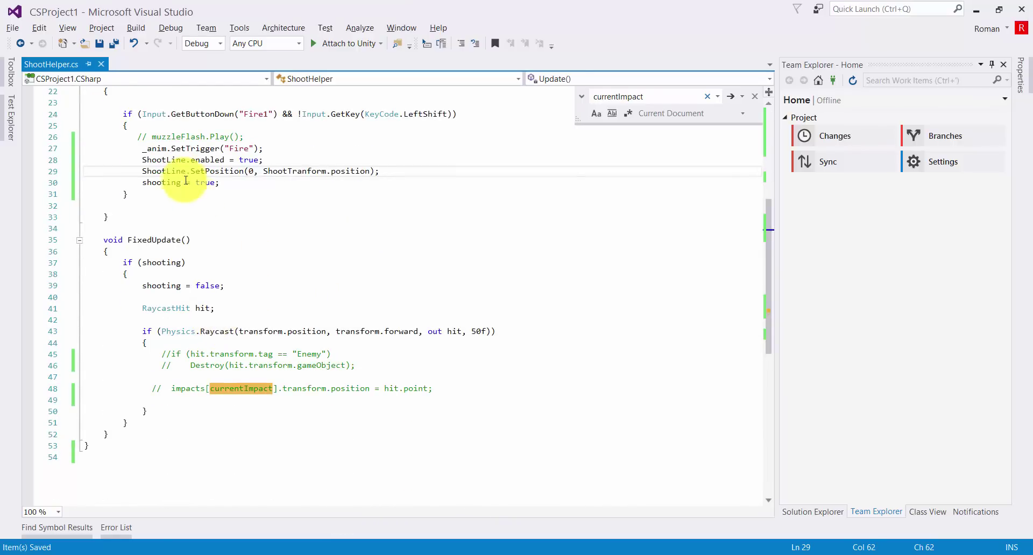
pyautogui.keyDown('shift'); pyautogui.click(141, 172); pyautogui.keyUp('shift')
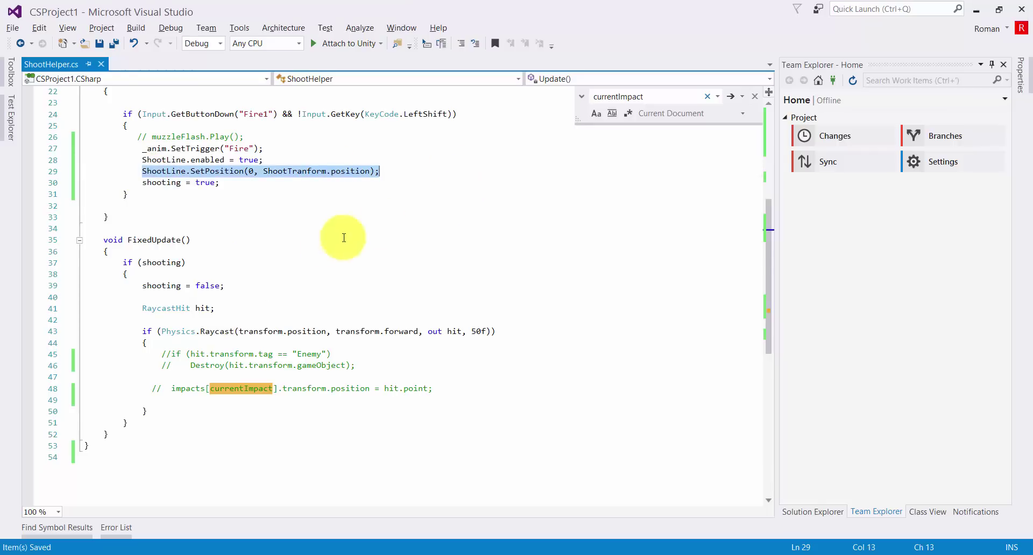
pyautogui.hotkey('ctrl', 'x')
pyautogui.click(188, 343)
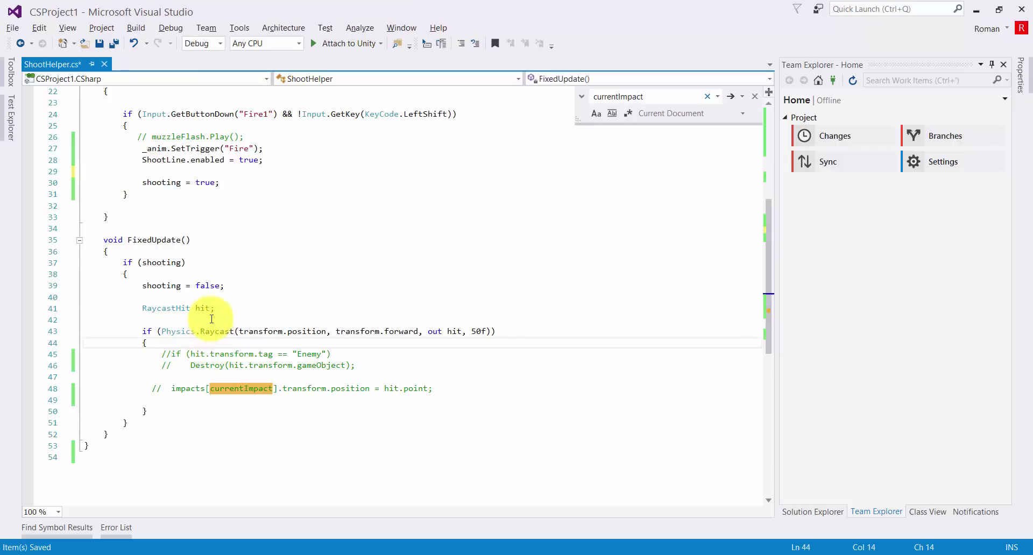
pyautogui.click(212, 319)
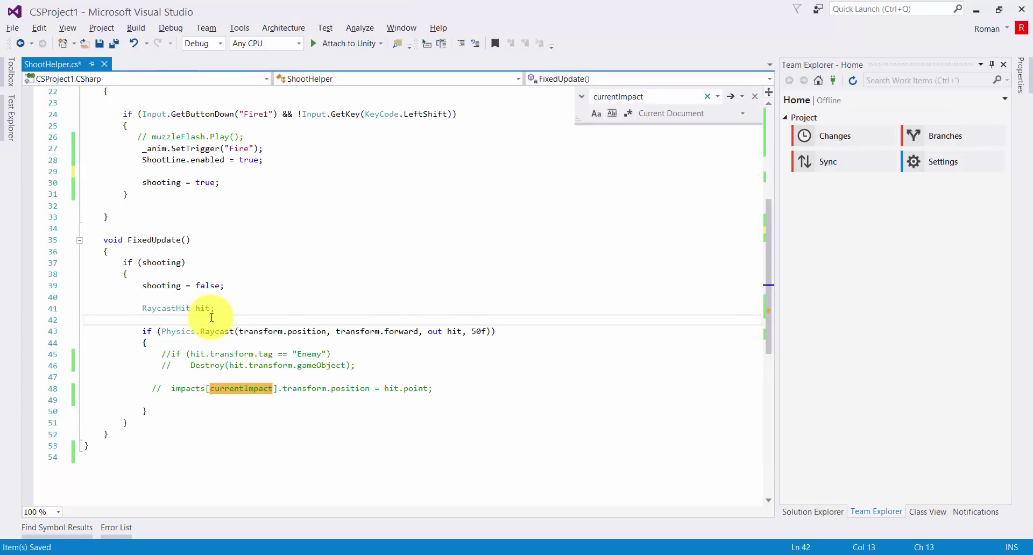
pyautogui.hotkey('ctrl', 'v')
pyautogui.hotkey('ctrl', 's')
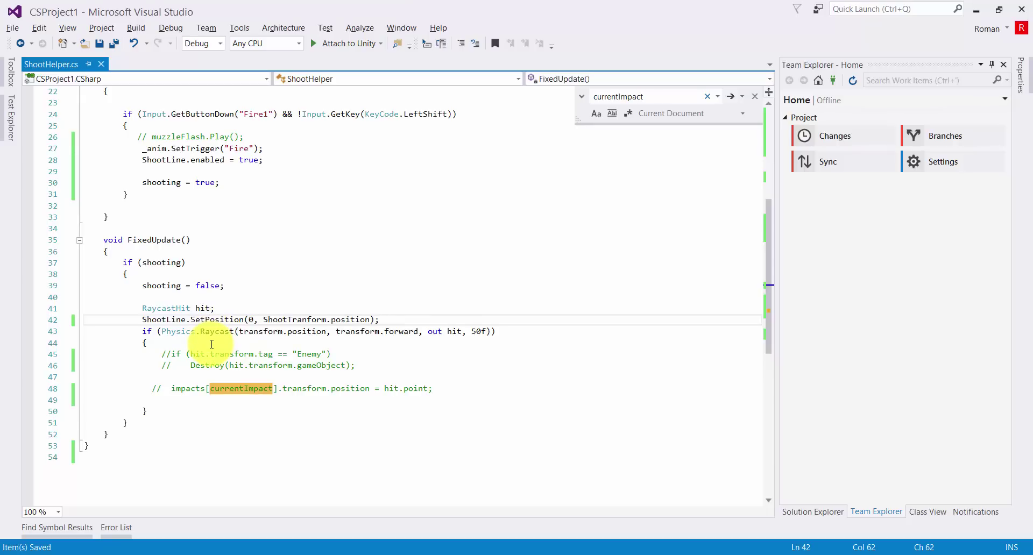
# Paste a copy of the SetPosition statement inside the raycast's if block and save
pyautogui.scroll(2, 208, 185)
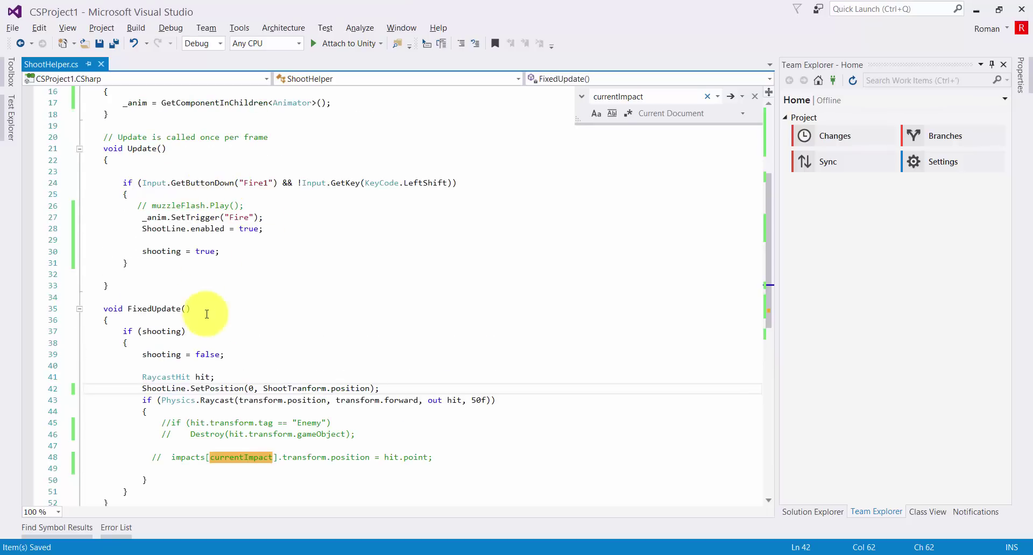
pyautogui.scroll(-3, 208, 313)
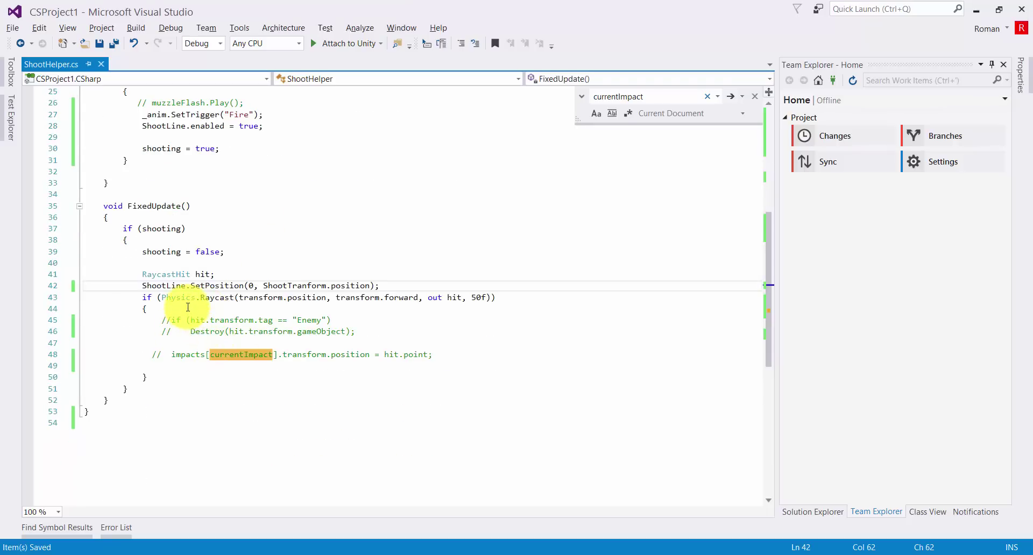
pyautogui.click(188, 308)
pyautogui.press('Return')
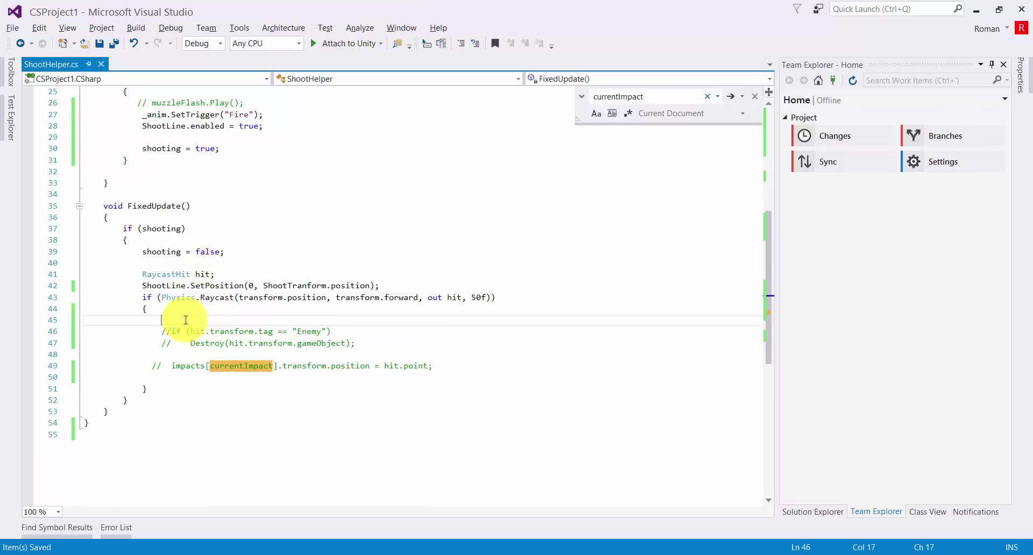
pyautogui.hotkey('ctrl', 'v')
pyautogui.hotkey('ctrl', 's')
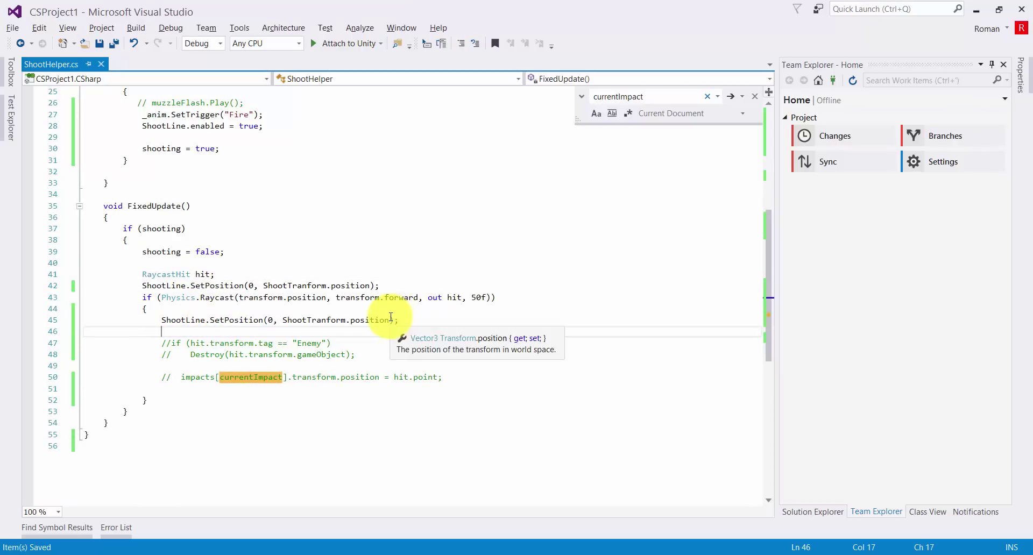
# Extend that copy's position argument with + transform.forward * 50f
pyautogui.click(391, 320)
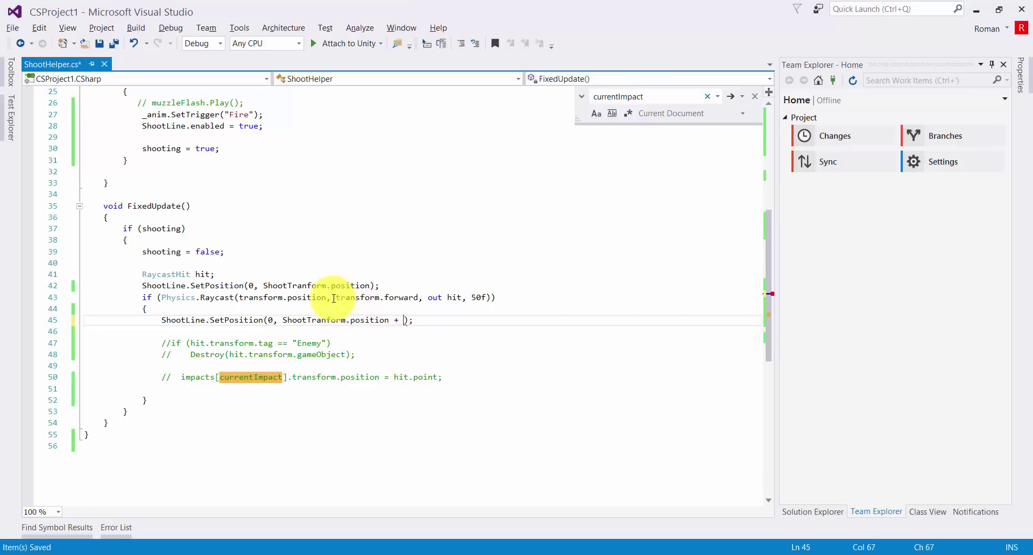
pyautogui.moveTo(336, 297); pyautogui.dragTo(417, 296)
pyautogui.hotkey('ctrl', 'c')
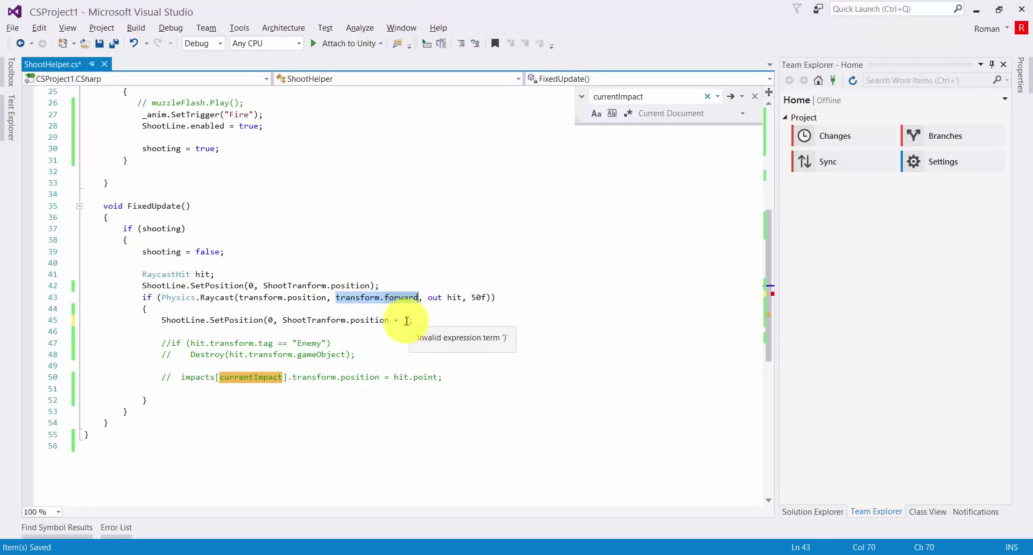
pyautogui.click(404, 319)
pyautogui.hotkey('ctrl', 'v')
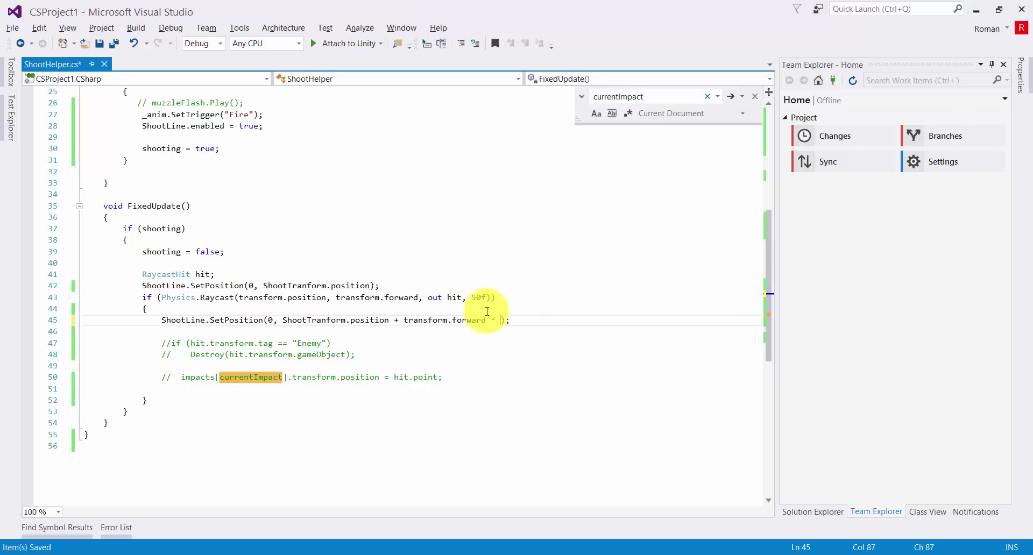
pyautogui.moveTo(471, 297); pyautogui.dragTo(481, 296)
pyautogui.hotkey('ctrl', 'c')
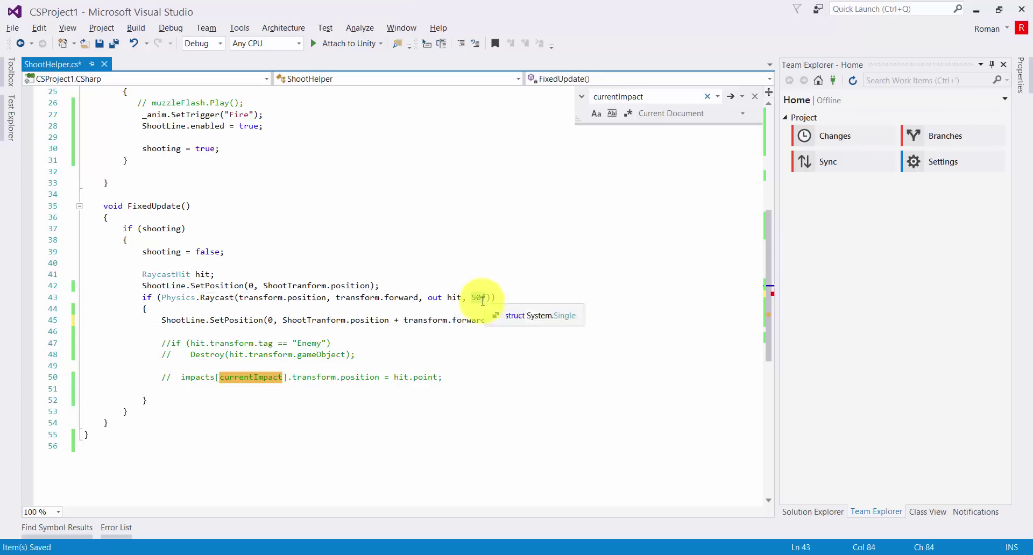
pyautogui.click(501, 320)
pyautogui.hotkey('ctrl', 'v')
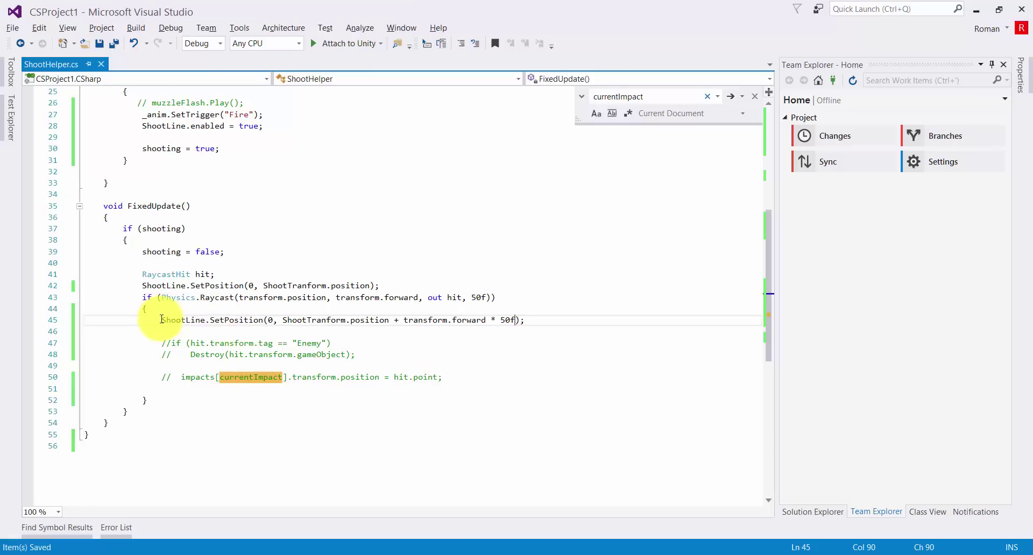
# Cut the forward-offset SetPosition statement out of the hit block
pyautogui.moveTo(162, 319); pyautogui.dragTo(523, 319)
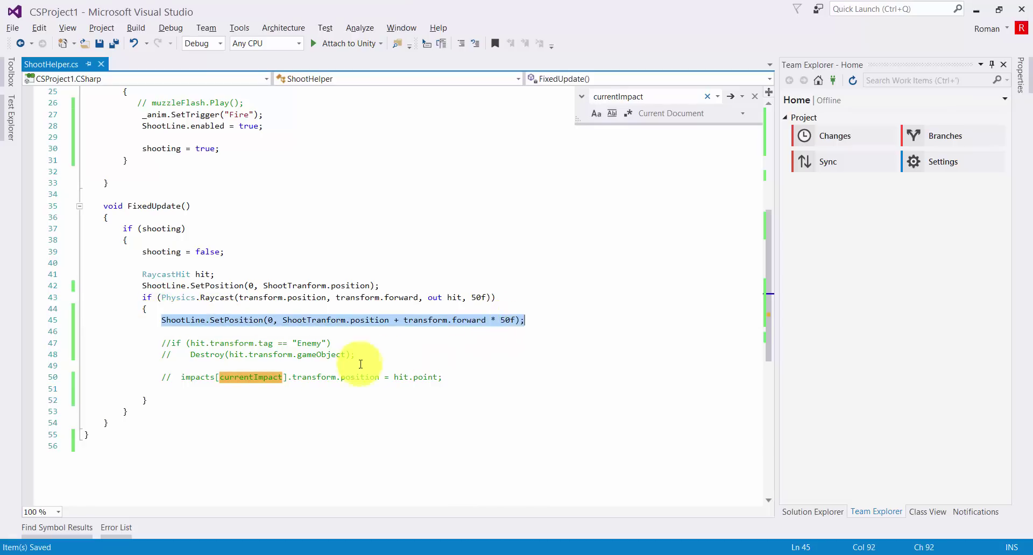
pyautogui.hotkey('ctrl', 'x')
pyautogui.click(167, 399)
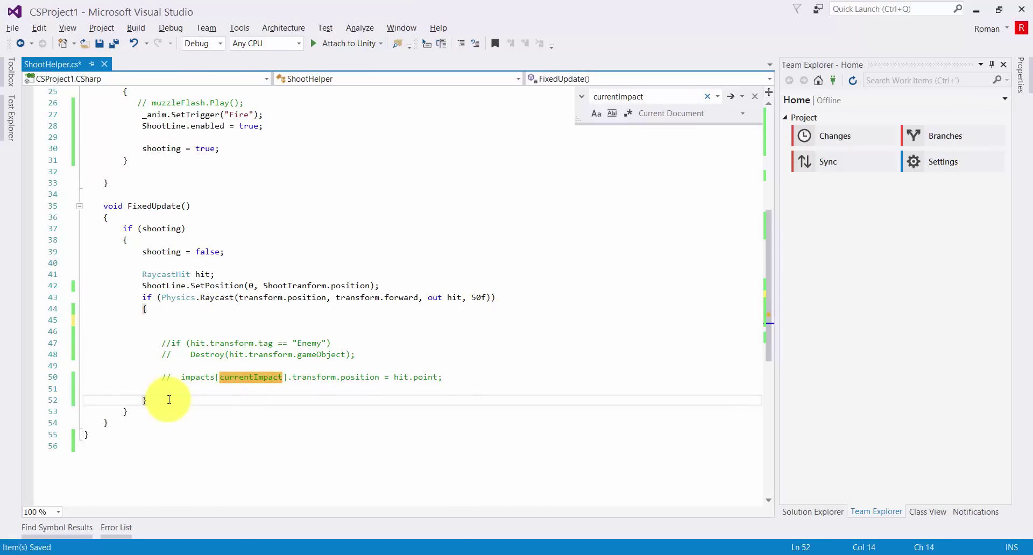
# Add an else branch after the if block containing the pasted SetPosition statement, and save
pyautogui.press('Return')
pyautogui.write('el')
pyautogui.press('Return')
pyautogui.press('Return')
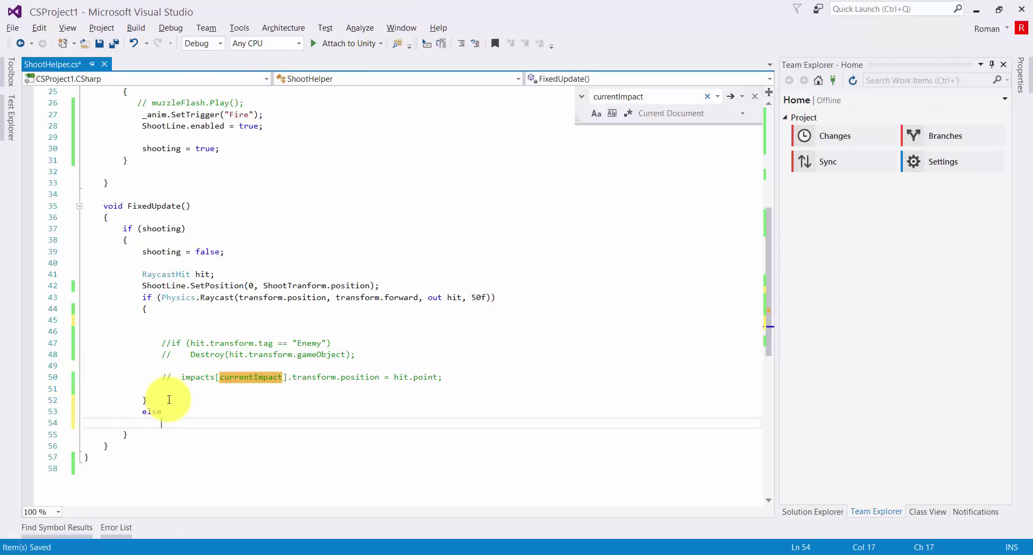
pyautogui.write('{ }')
pyautogui.press('Return')
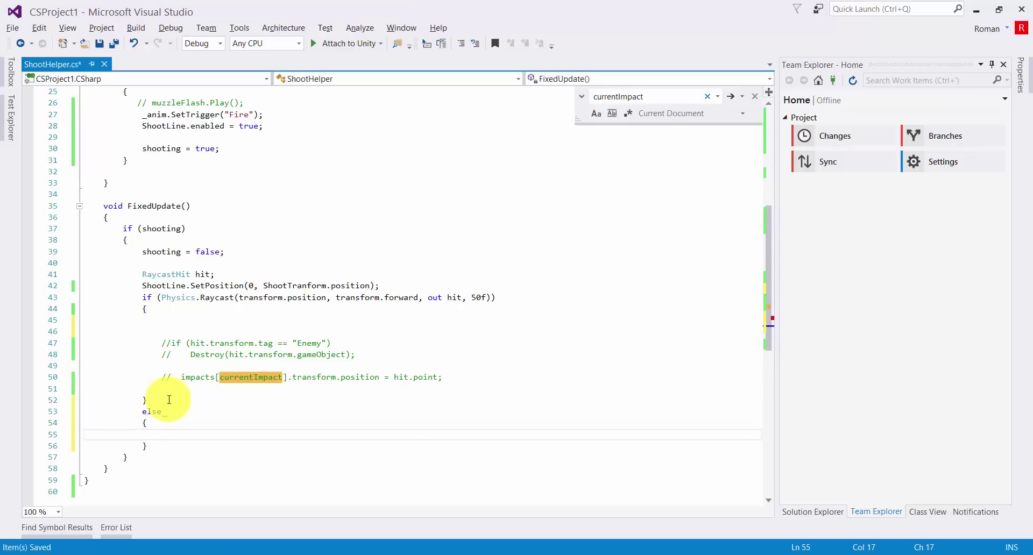
pyautogui.hotkey('ctrl', 'v')
pyautogui.hotkey('ctrl', 's')
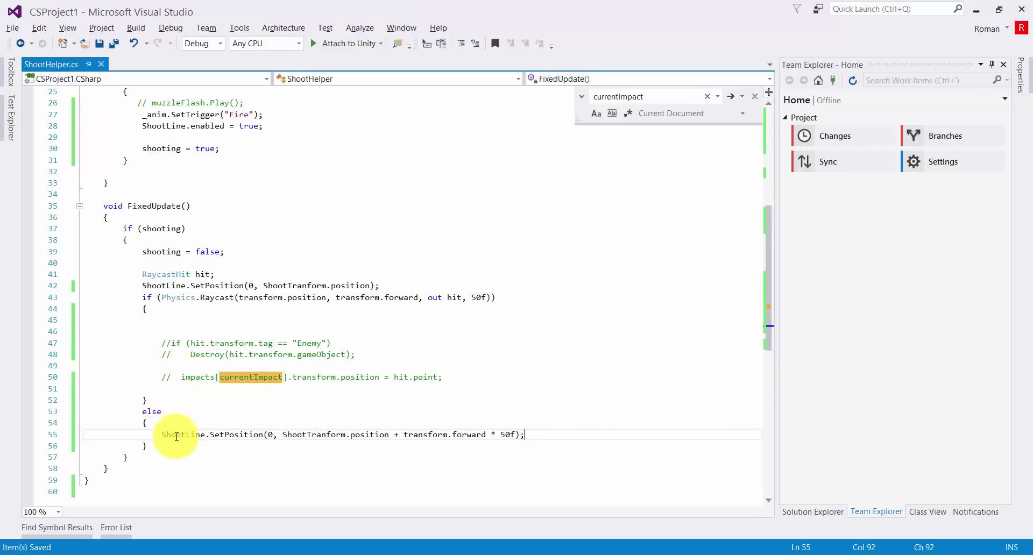
# Paste the SetPosition statement into the hit block and make its end position hit.point
pyautogui.click(178, 435)
pyautogui.click(285, 319)
pyautogui.hotkey('ctrl', 'v')
pyautogui.press('Return')
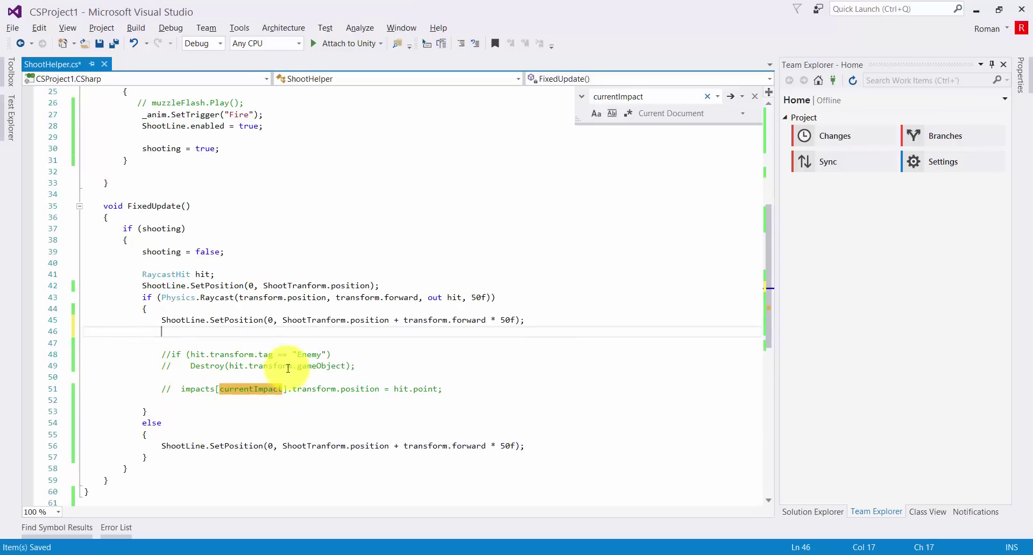
pyautogui.moveTo(394, 388); pyautogui.dragTo(439, 388)
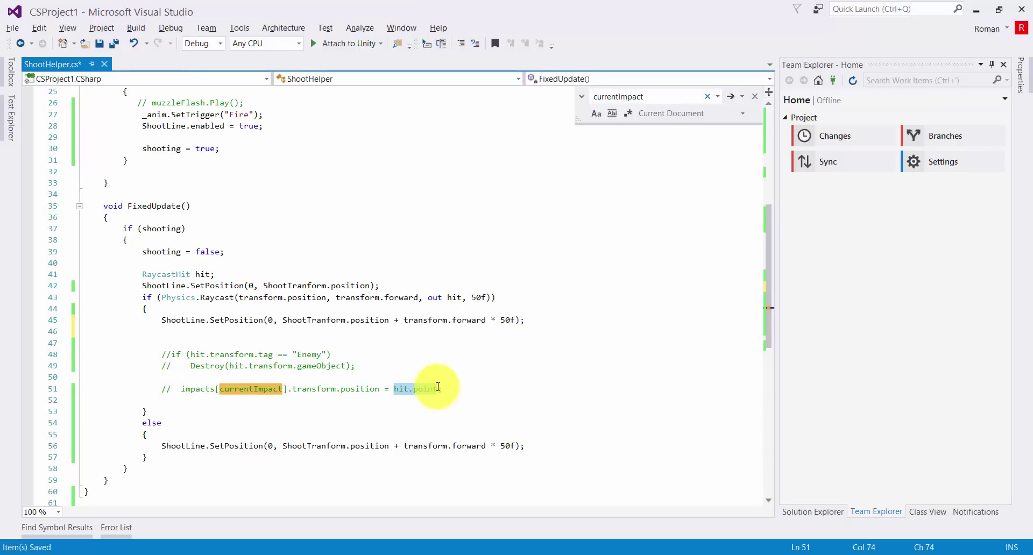
pyautogui.click(282, 320)
pyautogui.moveTo(282, 320); pyautogui.dragTo(511, 319)
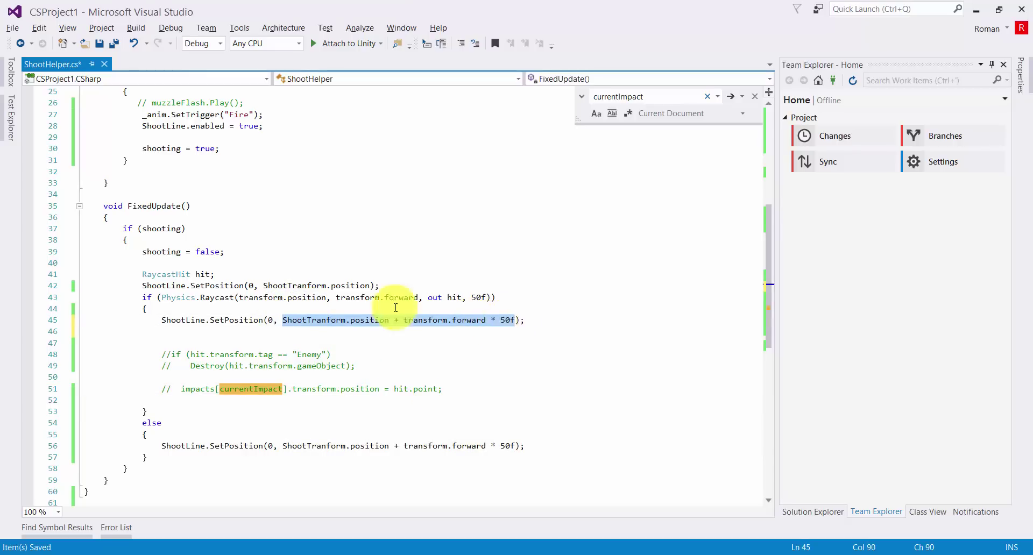
pyautogui.hotkey('ctrl', 'v')
# Change the point index to 1 in both SetPosition calls and remove the extra blank line
pyautogui.doubleClick(272, 320)
pyautogui.write('1')
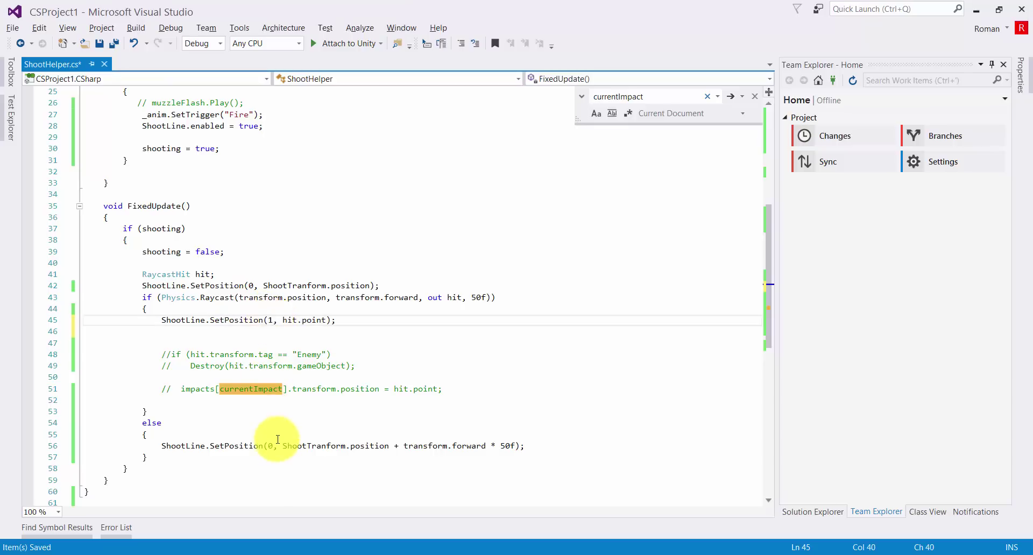
pyautogui.doubleClick(270, 446)
pyautogui.write('1')
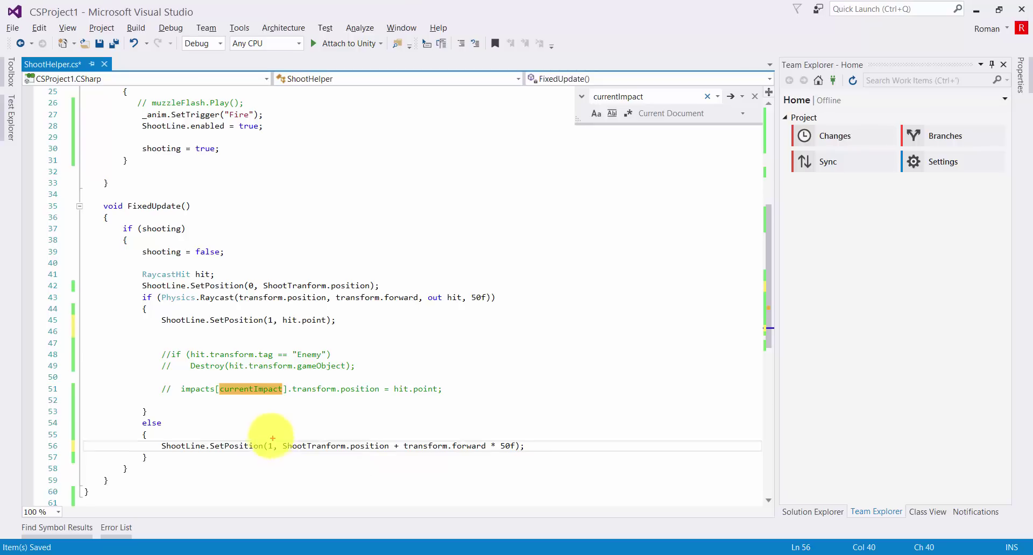
pyautogui.moveTo(274, 435); pyautogui.dragTo(275, 458)
pyautogui.moveTo(278, 331)
pyautogui.mouseDown()
pyautogui.moveTo(271, 307)
pyautogui.moveTo(278, 329)
pyautogui.mouseUp()
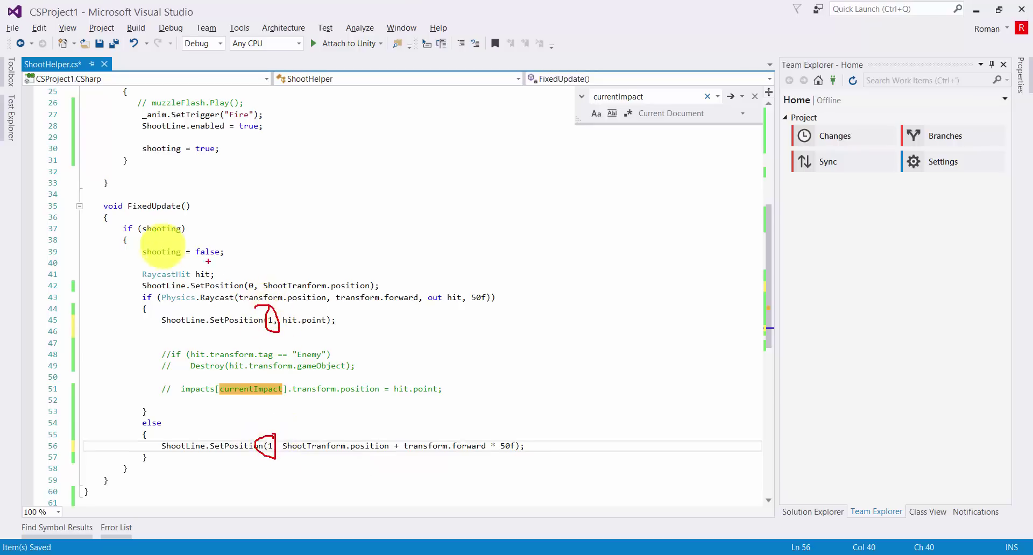
pyautogui.moveTo(253, 272); pyautogui.dragTo(348, 316)
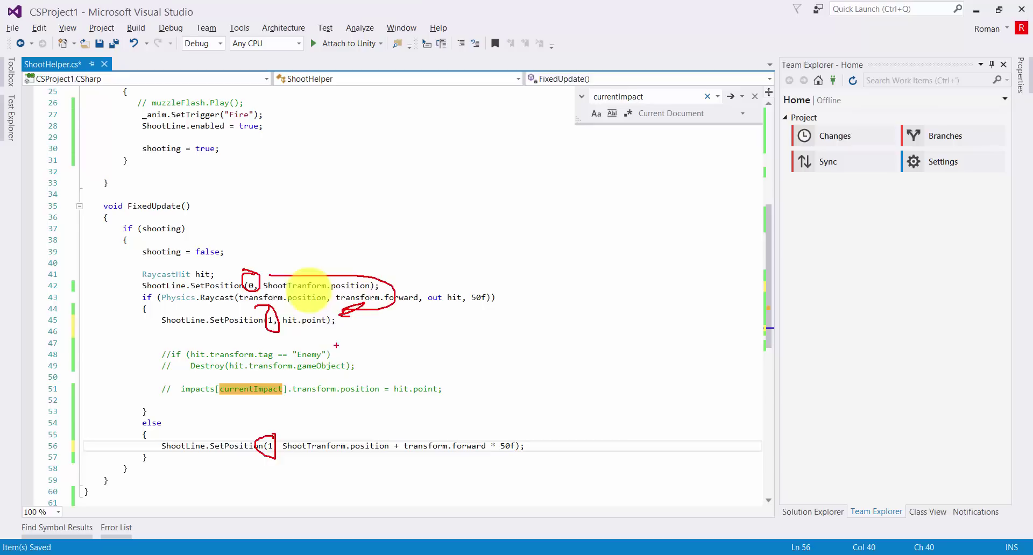
pyautogui.moveTo(395, 285); pyautogui.dragTo(290, 446)
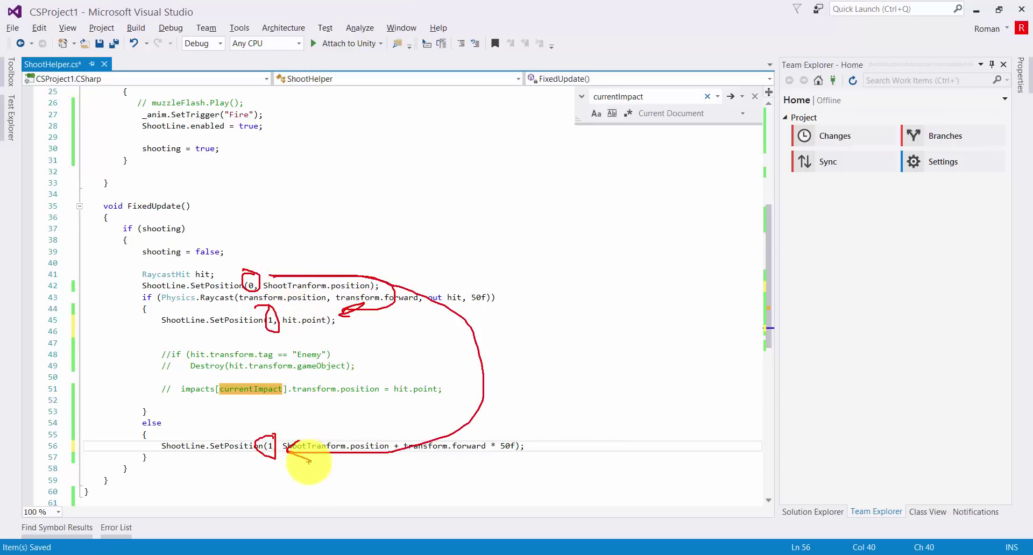
pyautogui.press('Escape')
pyautogui.click(294, 330)
pyautogui.press('Delete')
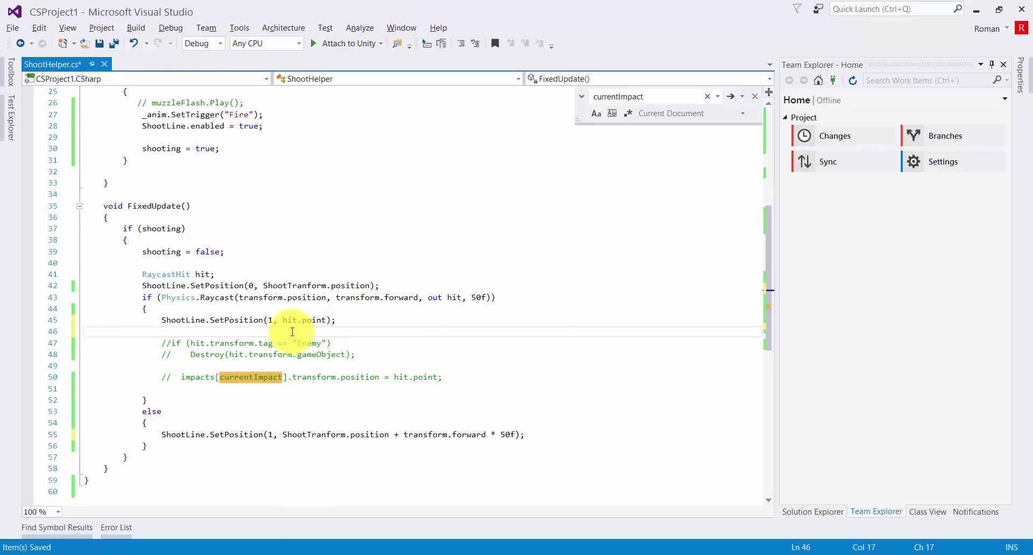
# Back in Unity, maximize the Game view and run the scene briefly, hitting a NullReferenceException
pyautogui.click(243, 554)
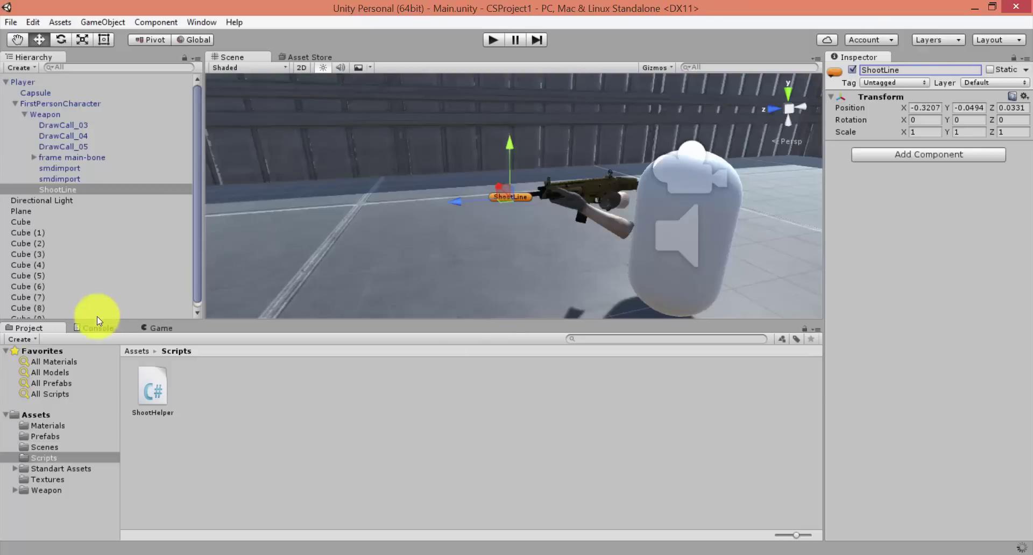
pyautogui.click(150, 325)
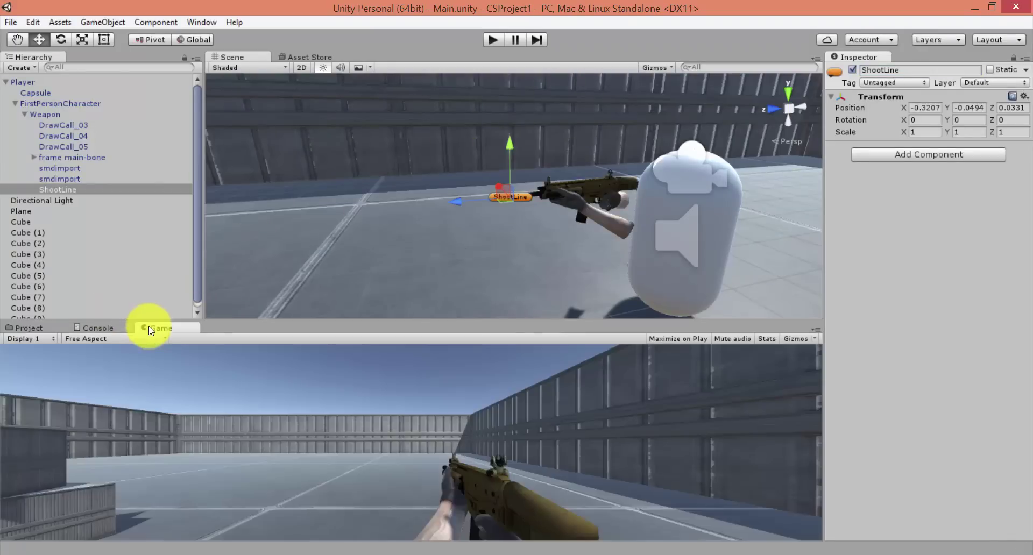
pyautogui.click(816, 329)
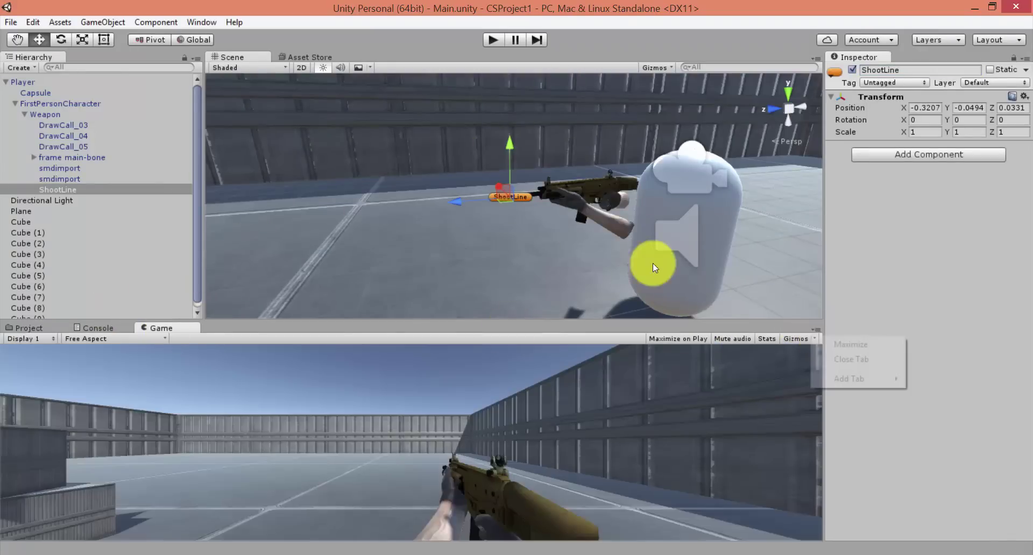
pyautogui.click(826, 345)
pyautogui.hotkey('ctrl', 'p')
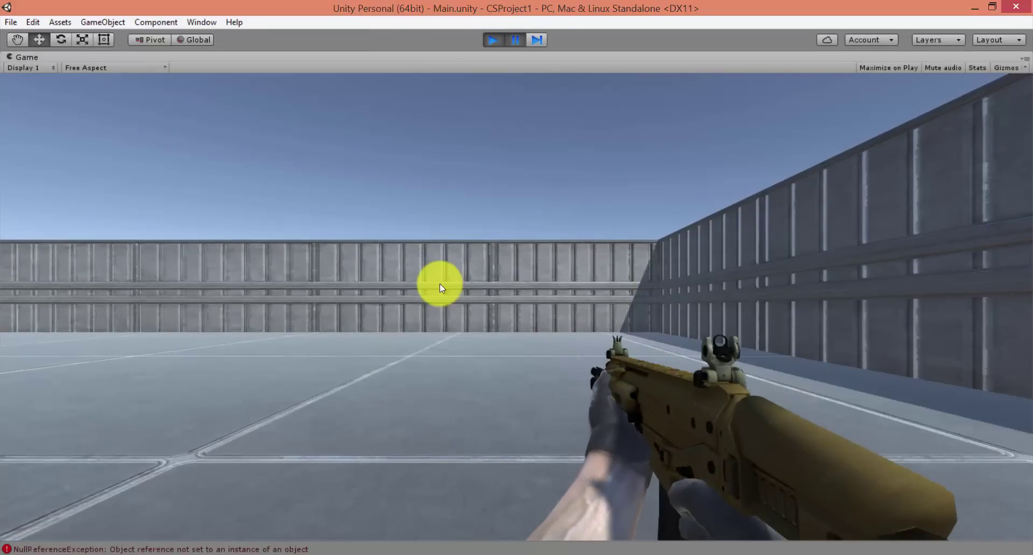
pyautogui.hotkey('ctrl', 'p')
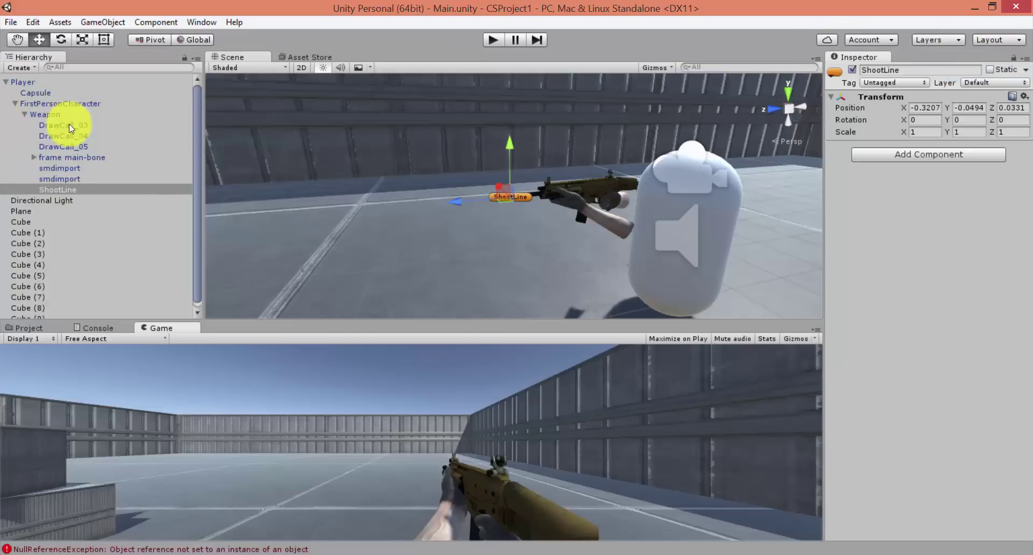
# On Weapon's Shoot Helper, assign ShootLine to Shoot Tranform and the Line Renderer to Shoot Line, save, and play
pyautogui.click(49, 114)
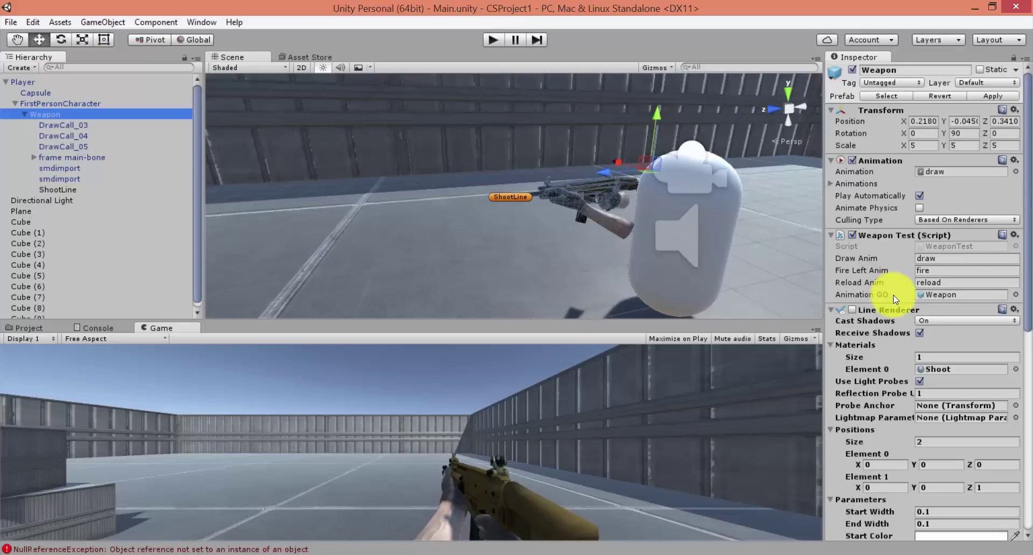
pyautogui.scroll(-5, 893, 295)
pyautogui.scroll(-9, 893, 295)
pyautogui.scroll(3, 893, 295)
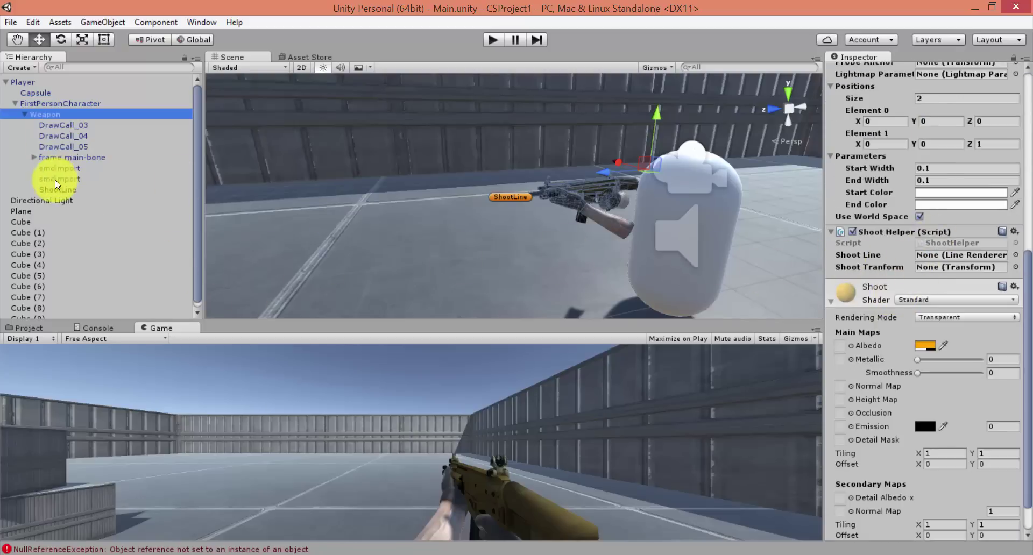
pyautogui.moveTo(59, 189); pyautogui.dragTo(941, 269)
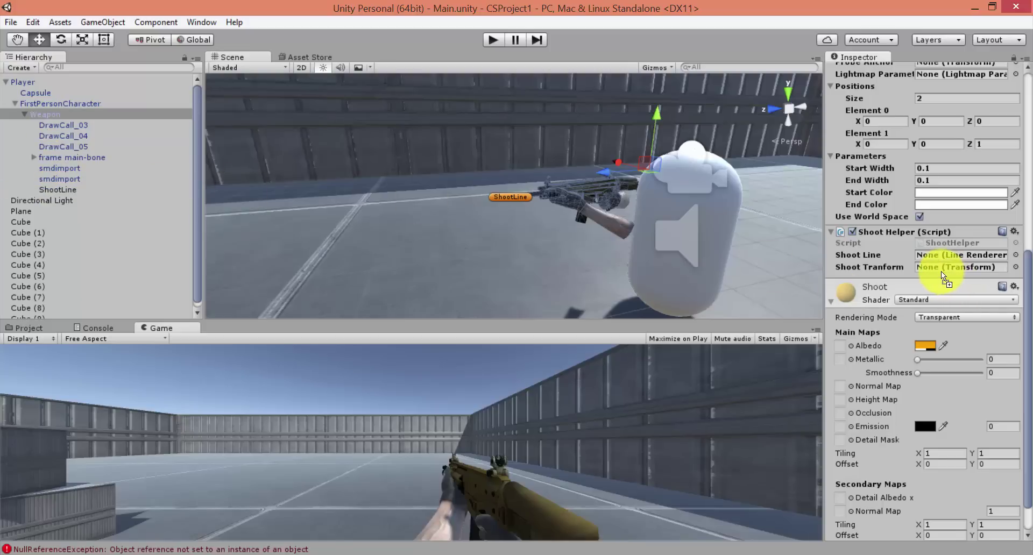
pyautogui.scroll(5, 917, 299)
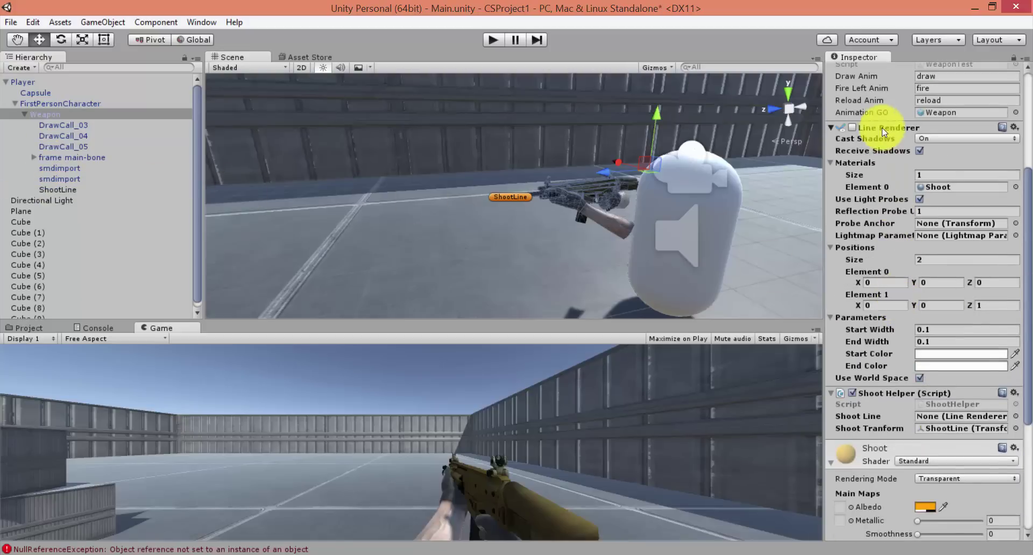
pyautogui.moveTo(883, 128)
pyautogui.mouseDown()
pyautogui.moveTo(942, 367)
pyautogui.moveTo(940, 412)
pyautogui.mouseUp()
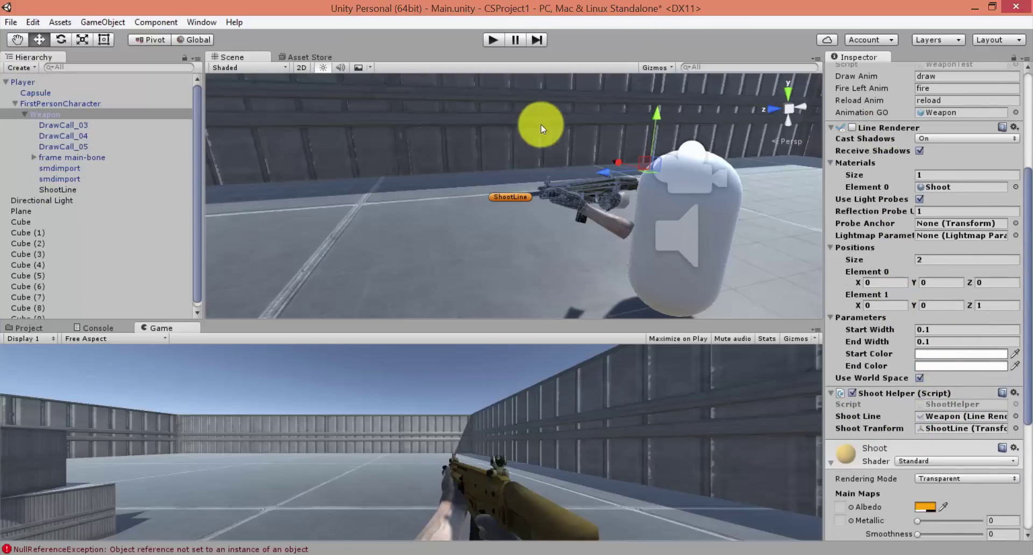
pyautogui.scroll(-3, 541, 125)
pyautogui.hotkey('ctrl', 's')
pyautogui.click(493, 40)
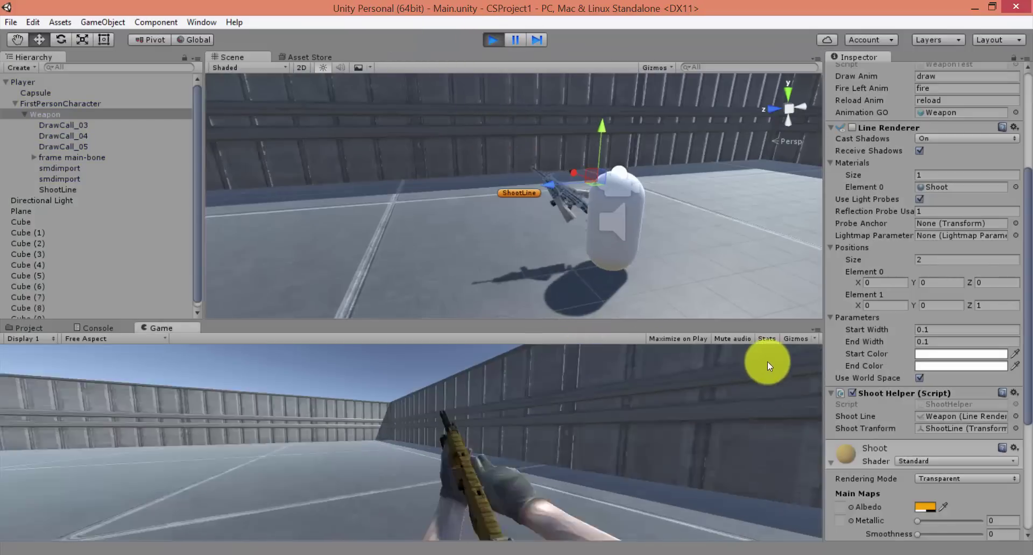
# Trace the error to _anim.SetTrigger("Fire") on line 27, comment it out, and clear Unity's console
pyautogui.click(595, 424)
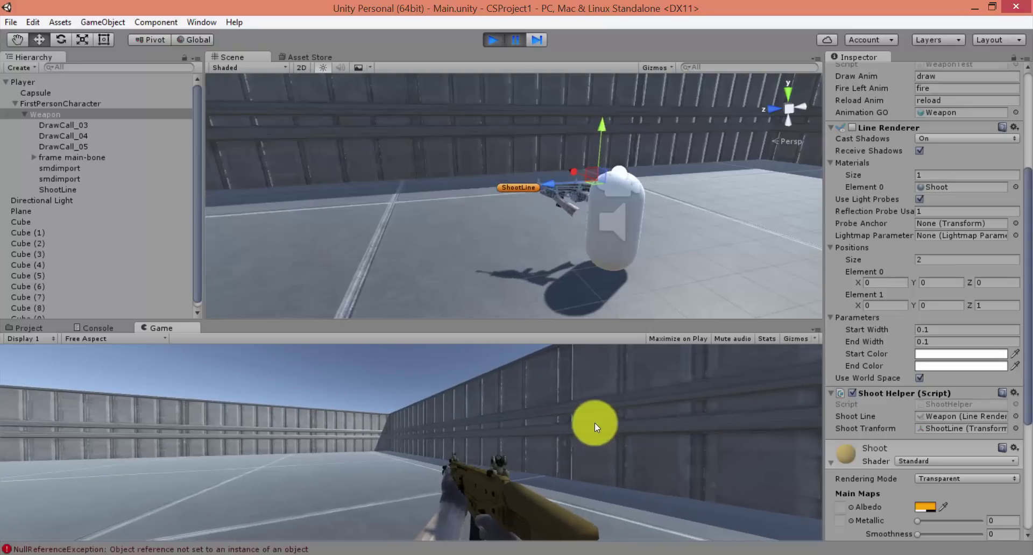
pyautogui.click(277, 548)
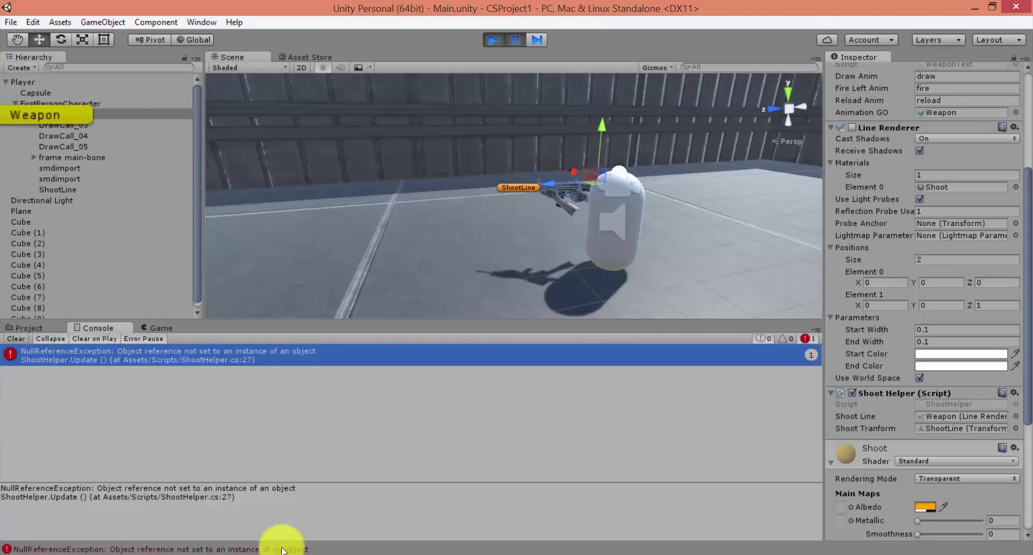
pyautogui.doubleClick(108, 366)
pyautogui.scroll(2, 328, 226)
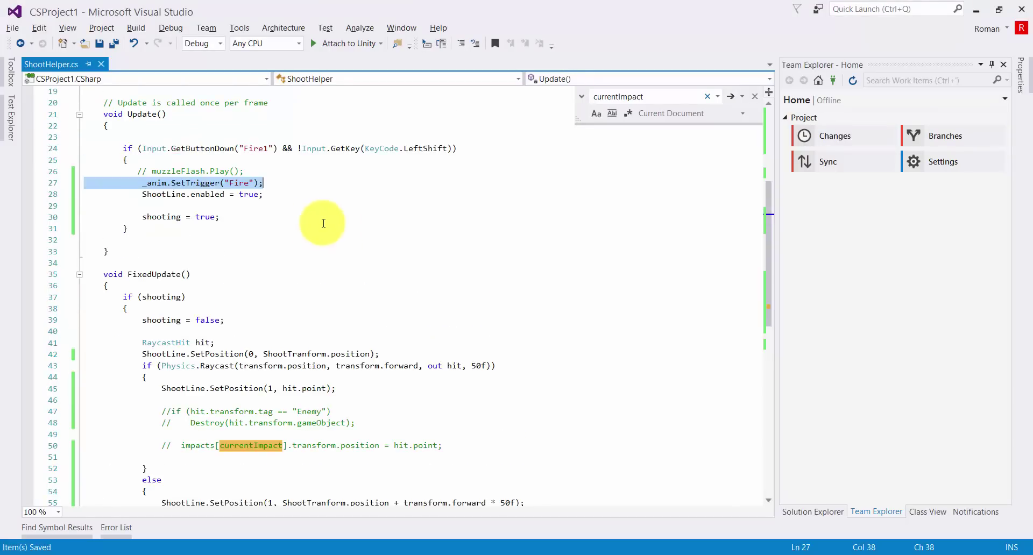
pyautogui.scroll(4, 141, 252)
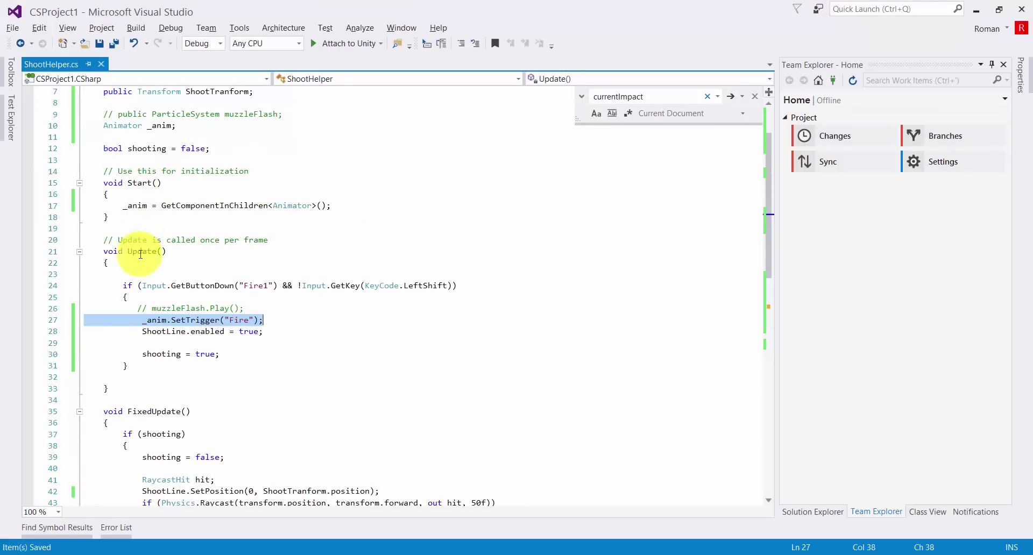
pyautogui.click(138, 320)
pyautogui.write('//')
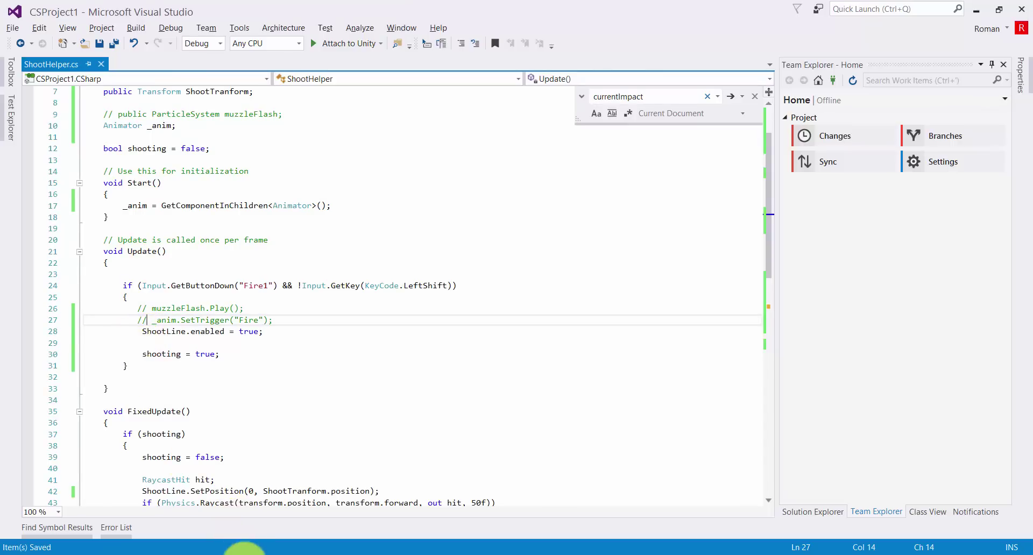
pyautogui.click(246, 548)
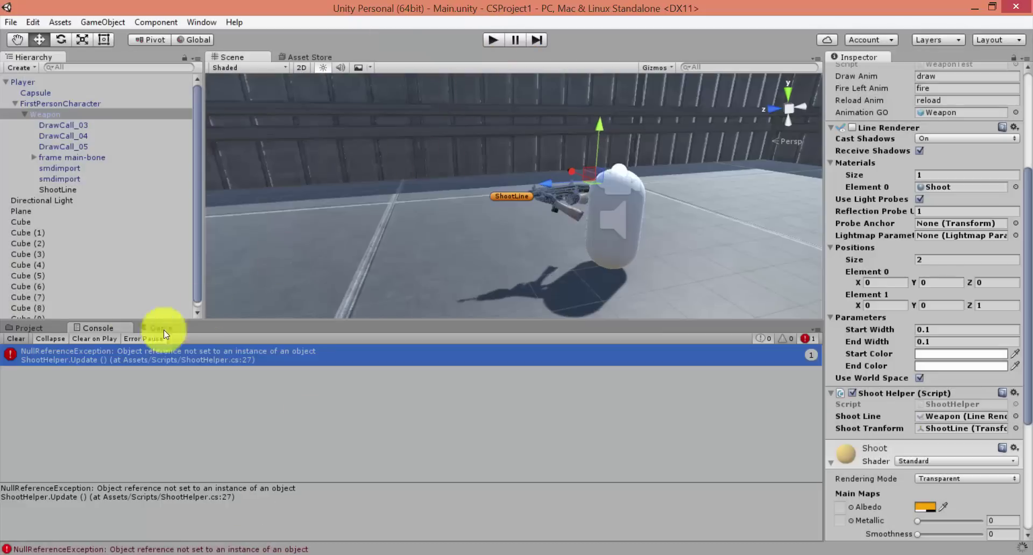
pyautogui.click(15, 339)
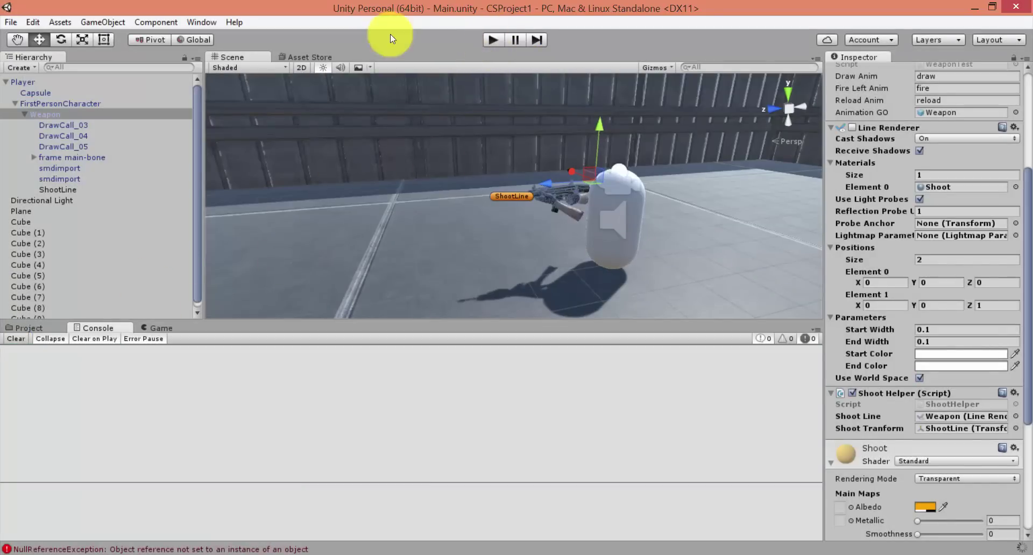
# Enter play mode, walk toward a wall and fire, leaving the Shoot material's shader on Standard
pyautogui.click(492, 42)
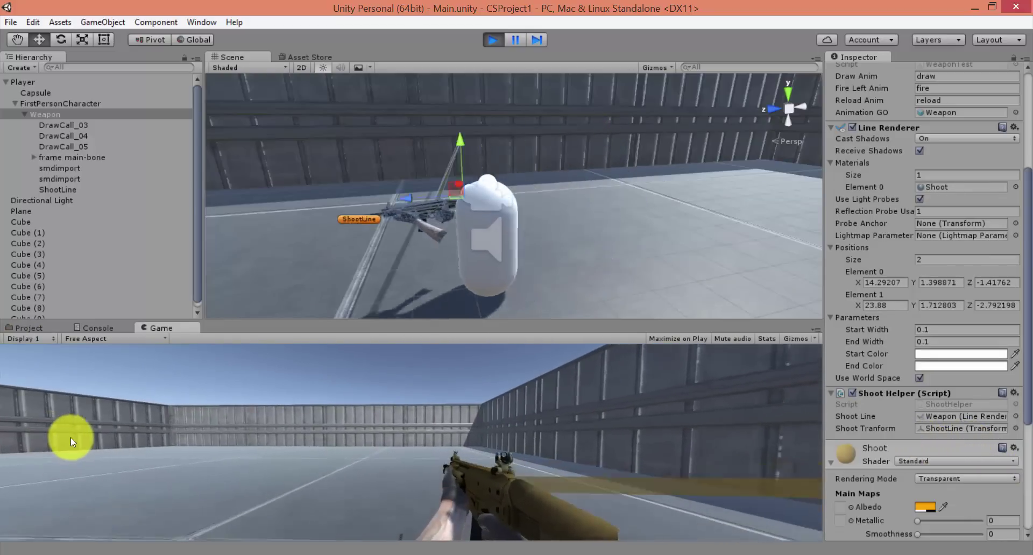
pyautogui.press('a')
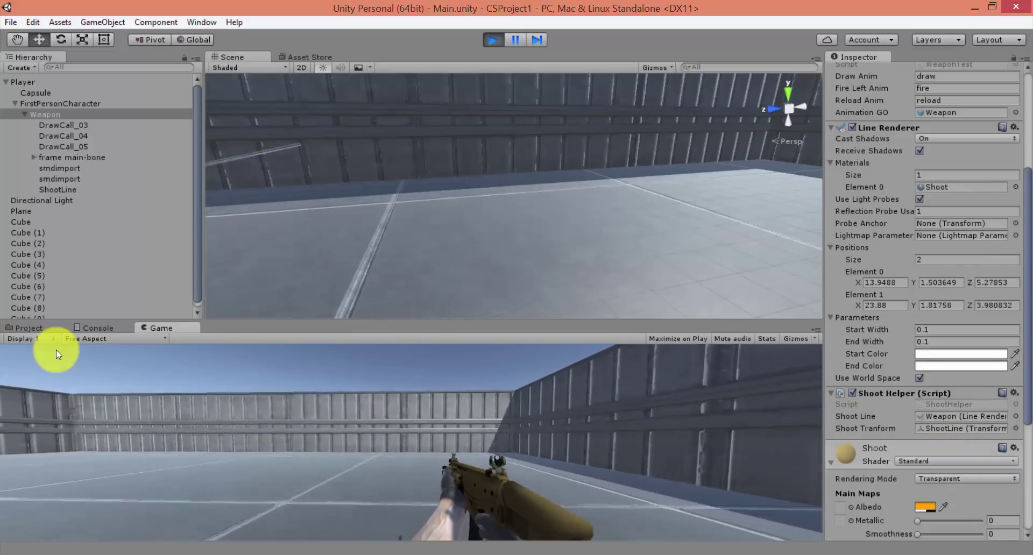
pyautogui.press('w')
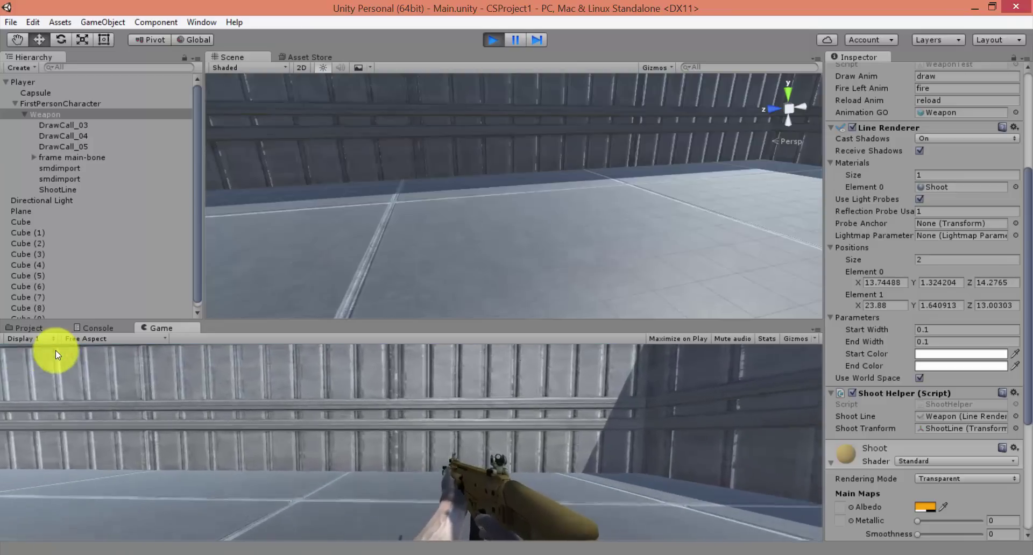
pyautogui.click(56, 351)
pyautogui.click(925, 461)
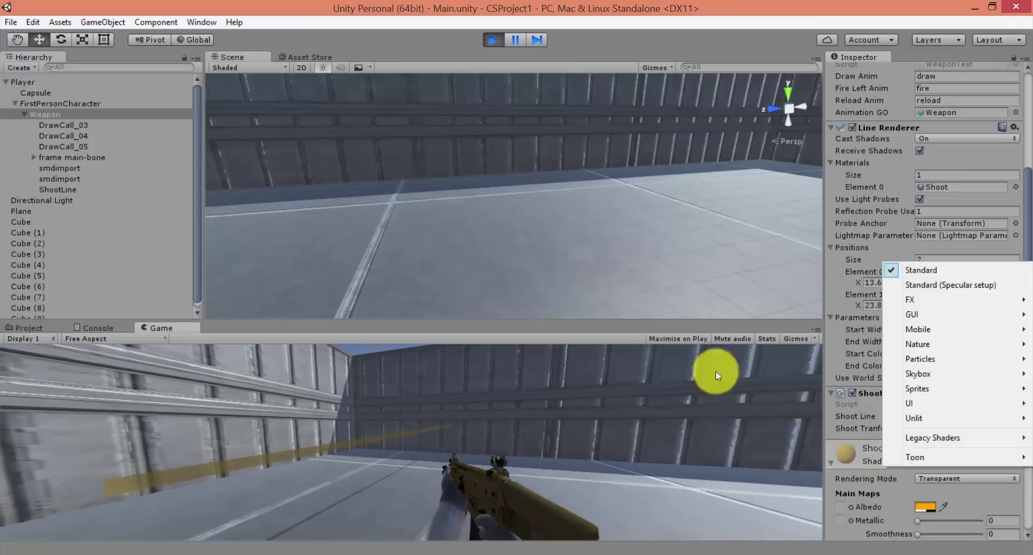
pyautogui.moveTo(914, 457)
pyautogui.click(566, 462)
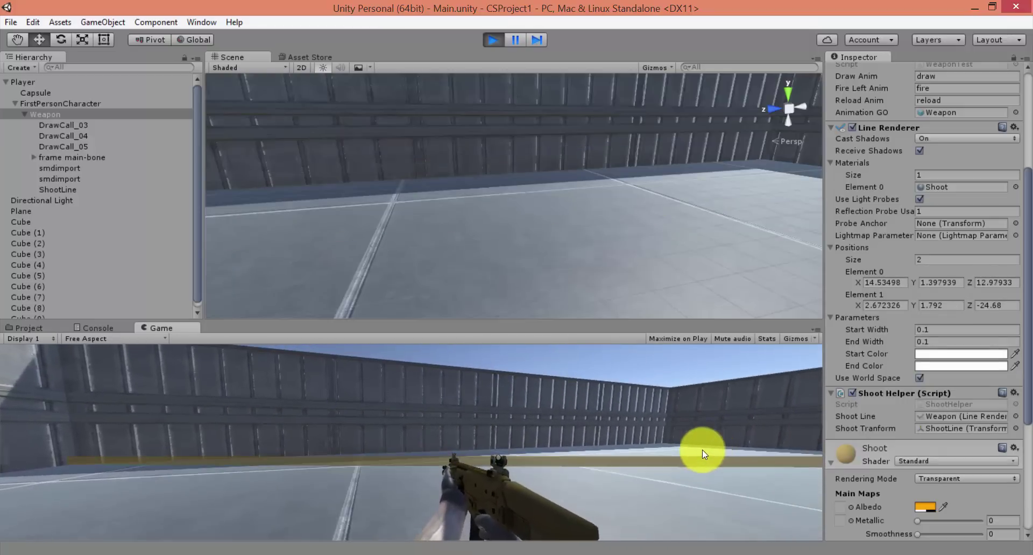
# Fire several more shots at the walls and sky, then stop the game and return to ShootHelper.cs
pyautogui.click(782, 439)
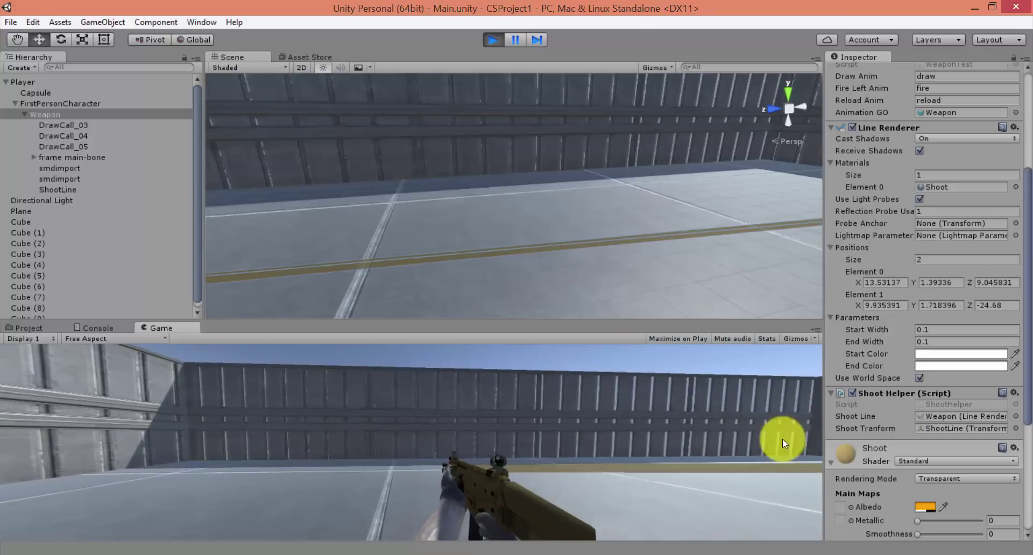
pyautogui.click(612, 347)
pyautogui.click(600, 347)
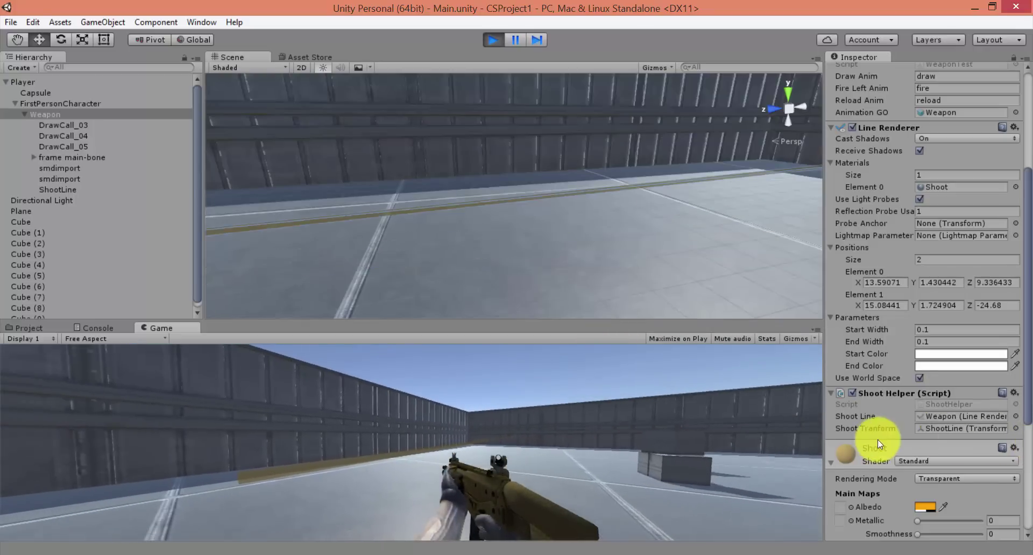
pyautogui.click(644, 414)
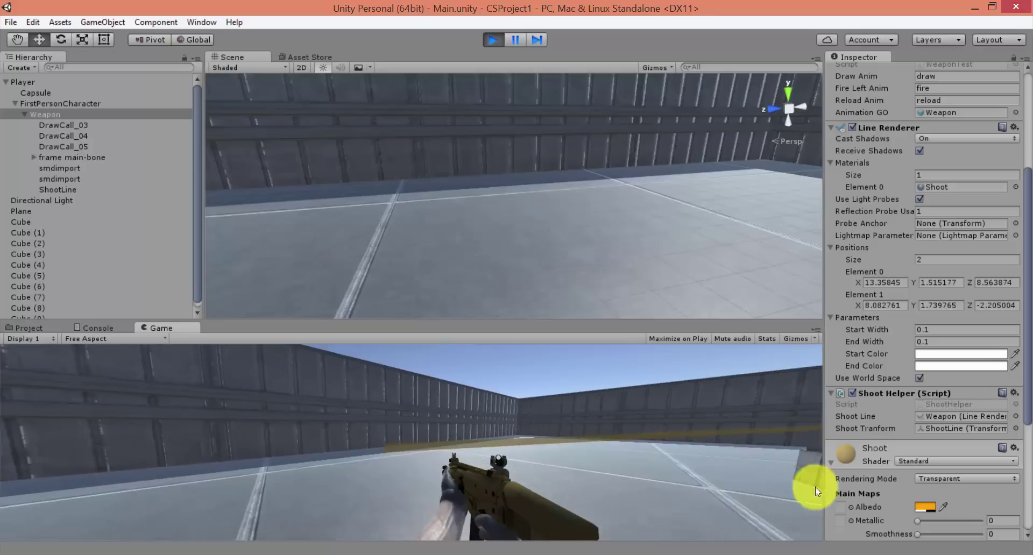
pyautogui.click(669, 431)
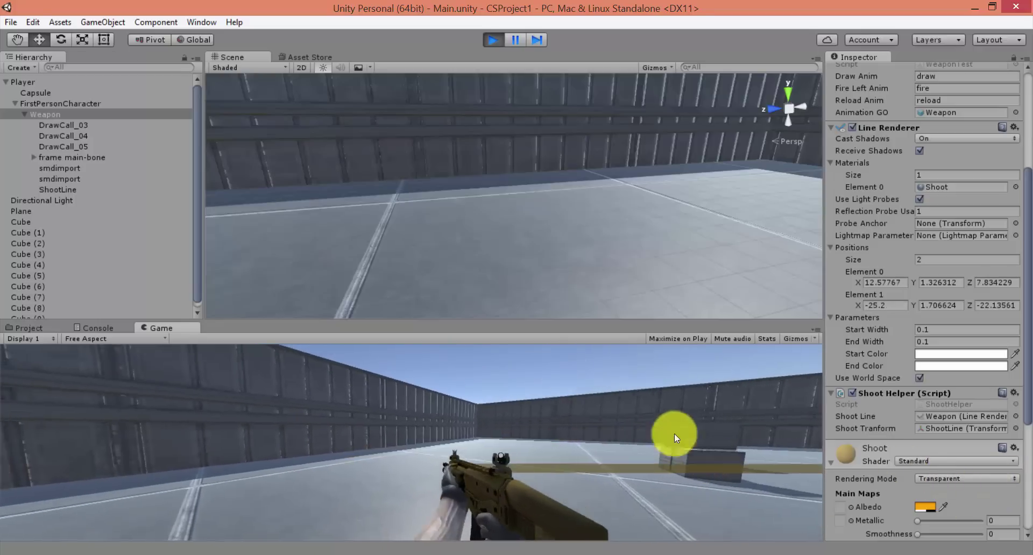
pyautogui.hotkey('ctrl', 'p')
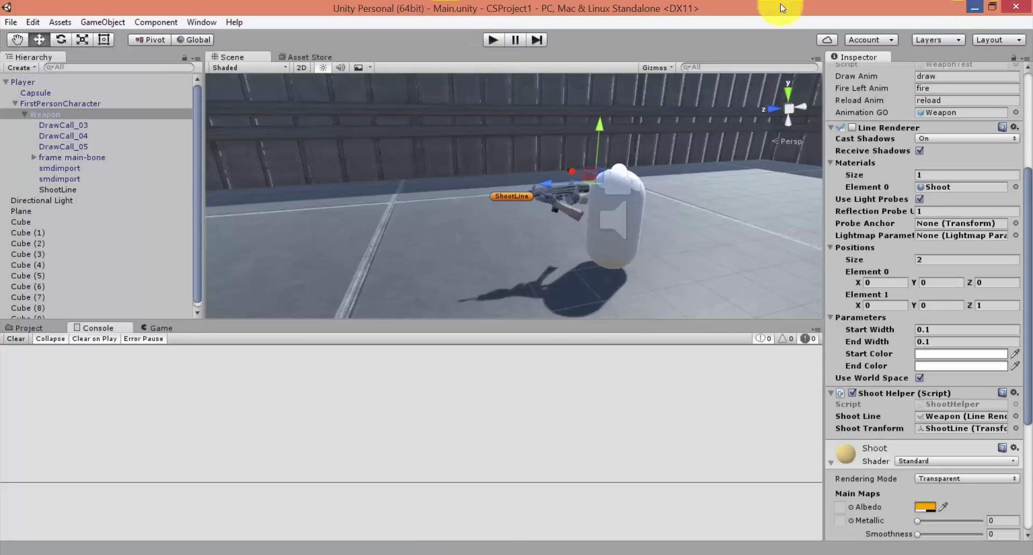
pyautogui.hotkey('alt', 'Tab')
pyautogui.scroll(-4, 395, 318)
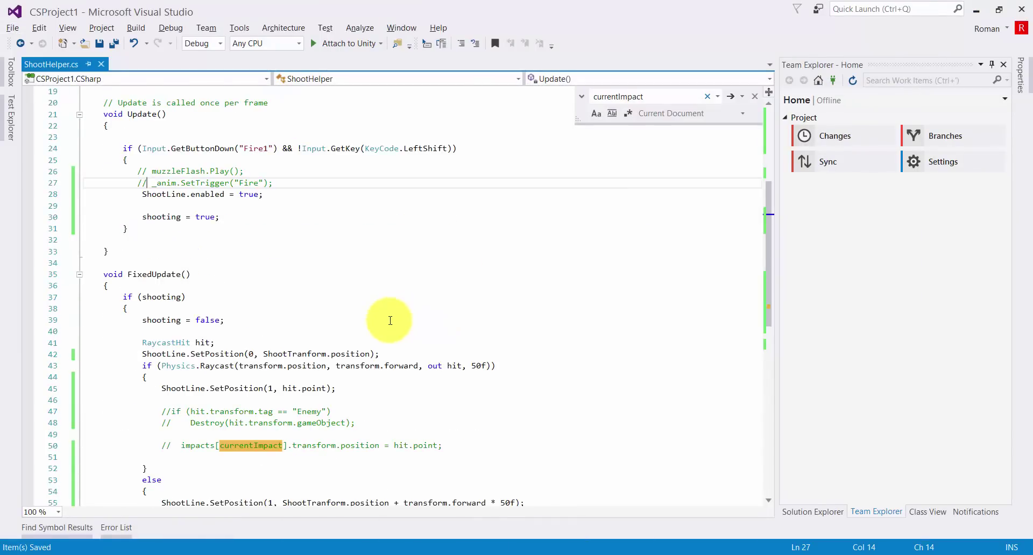
# Replace both transform references in the line 43 Physics.Raycast call with ShootTranform and save
pyautogui.doubleClick(357, 366)
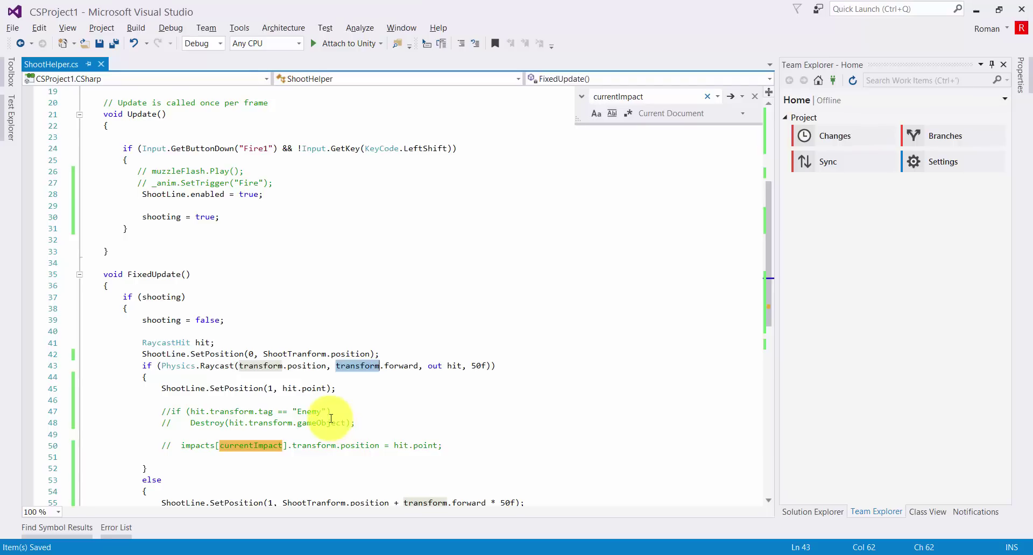
pyautogui.moveTo(329, 388)
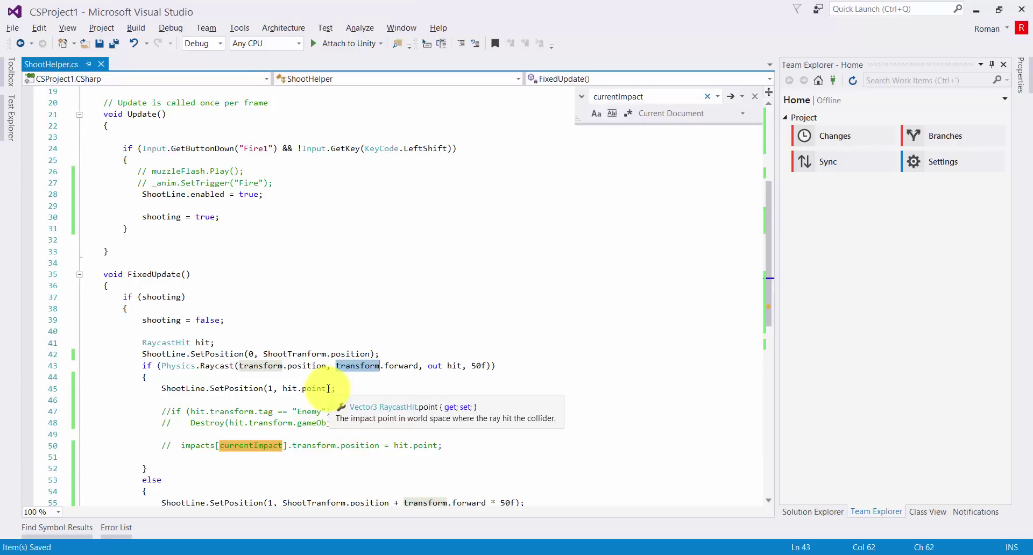
pyautogui.scroll(1, 325, 384)
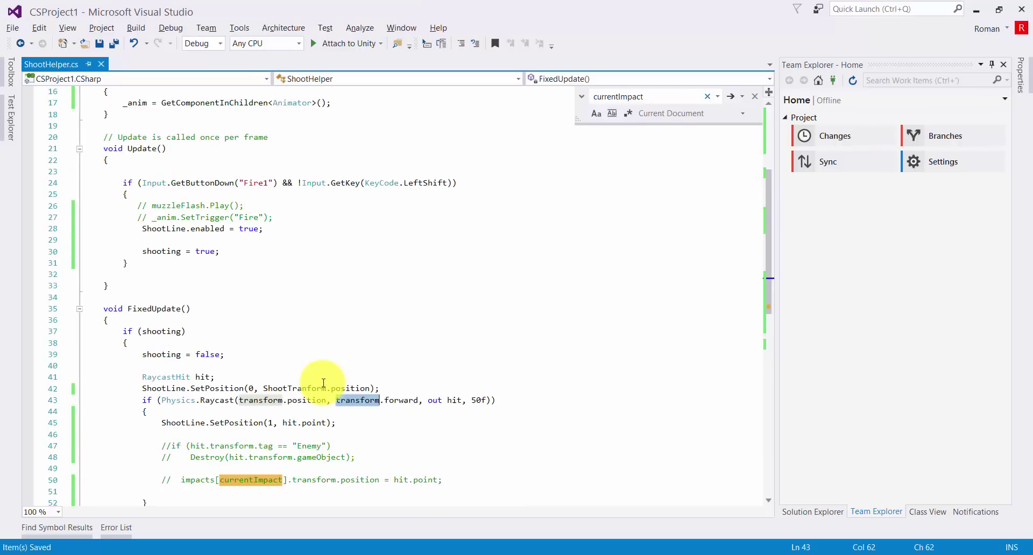
pyautogui.scroll(3, 321, 384)
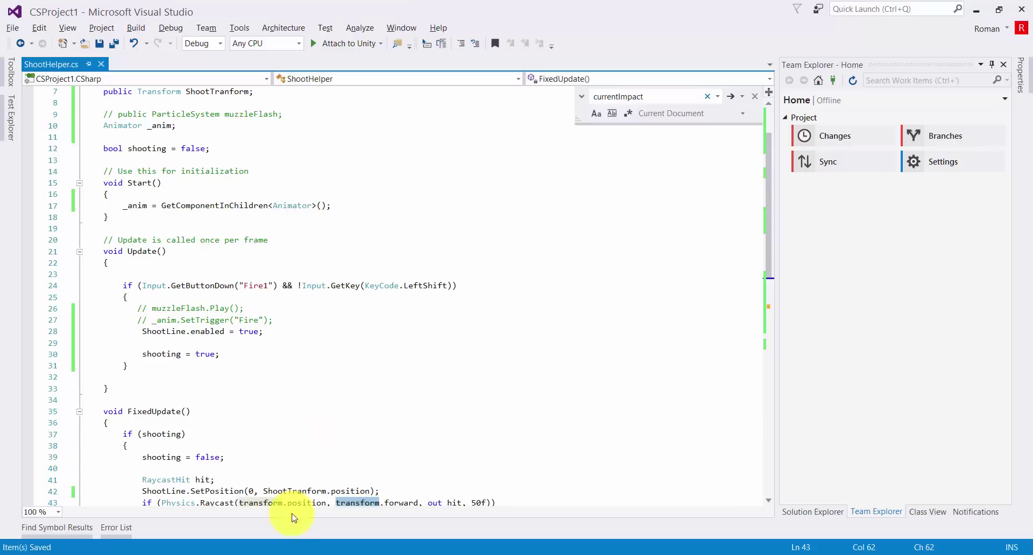
pyautogui.scroll(2, 258, 207)
pyautogui.doubleClick(218, 160)
pyautogui.hotkey('ctrl', 'c')
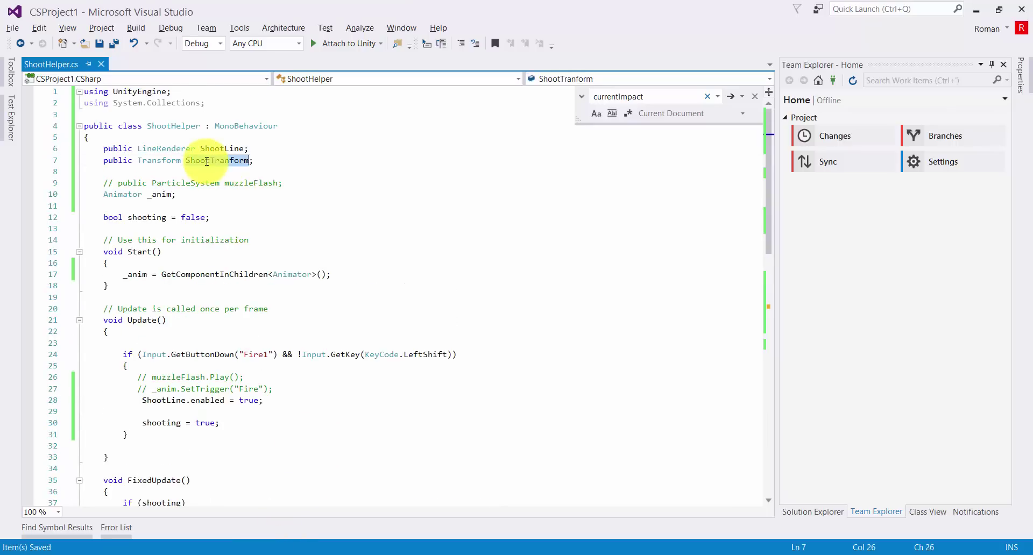
pyautogui.scroll(-1, 218, 290)
pyautogui.scroll(-5, 215, 303)
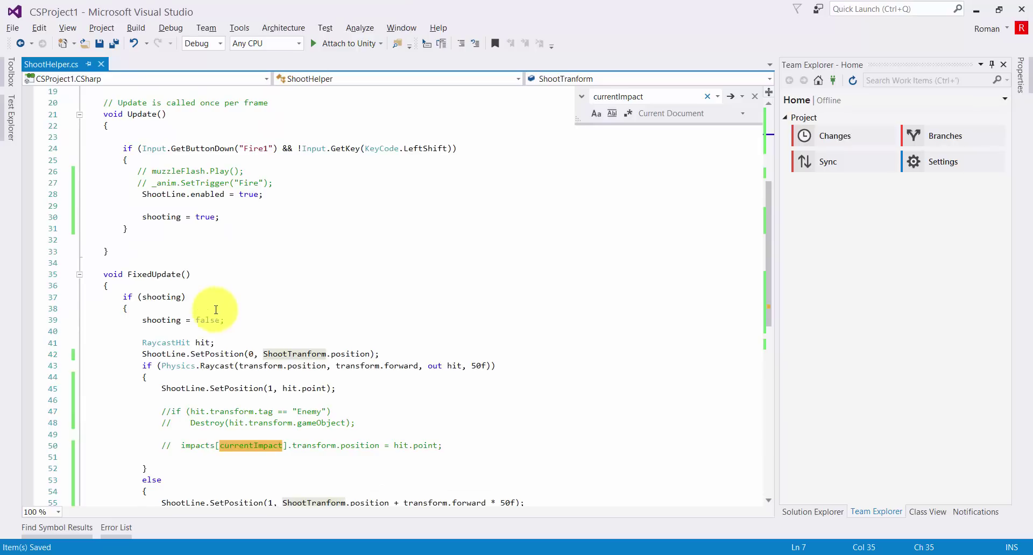
pyautogui.doubleClick(270, 366)
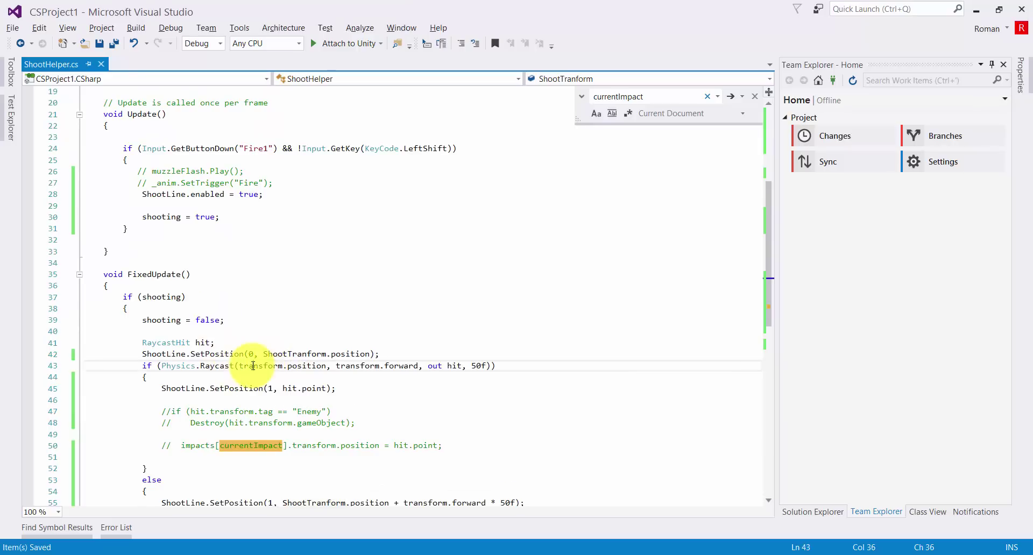
pyautogui.hotkey('ctrl', 'v')
pyautogui.hotkey('ctrl', 'v')
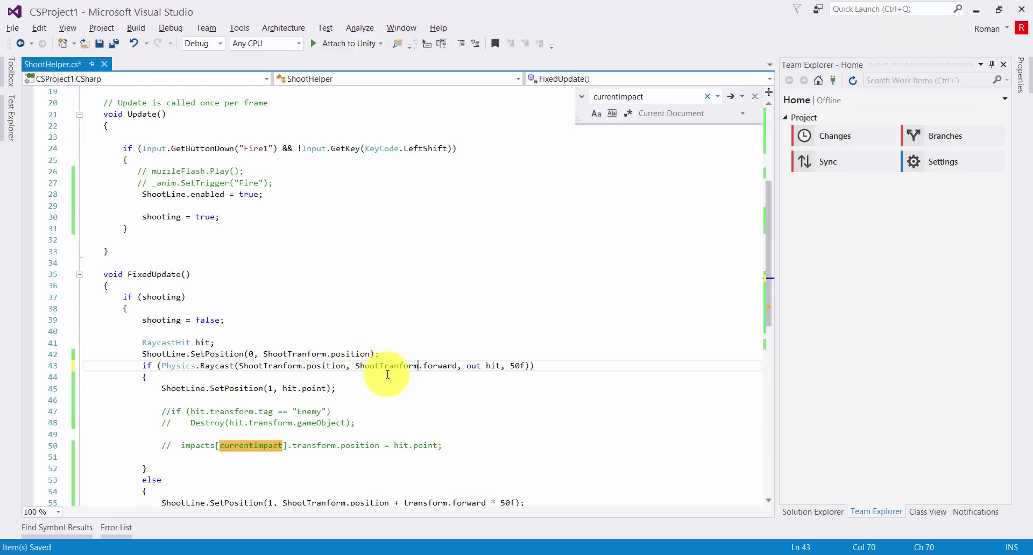
pyautogui.hotkey('ctrl', 's')
pyautogui.scroll(-4, 366, 301)
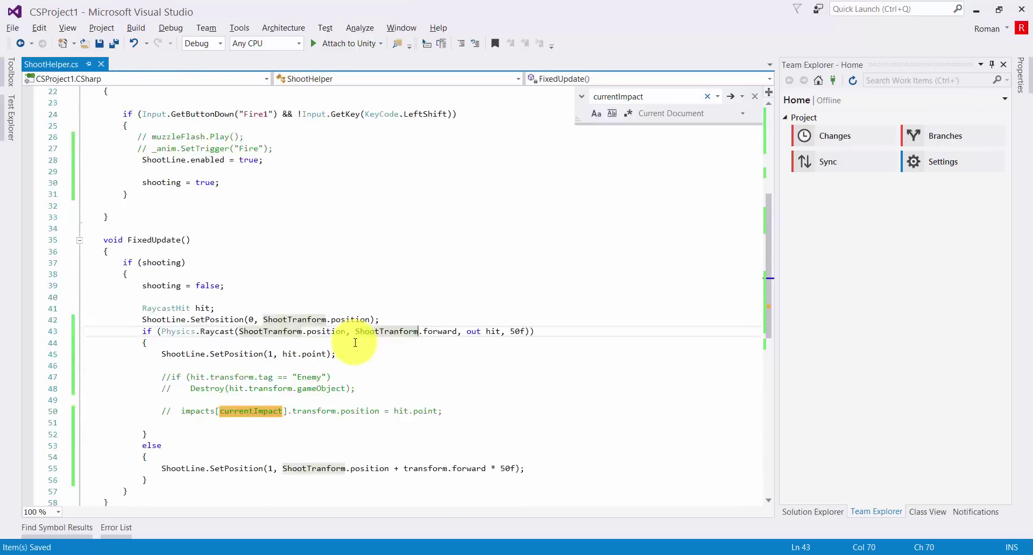
pyautogui.click(187, 239)
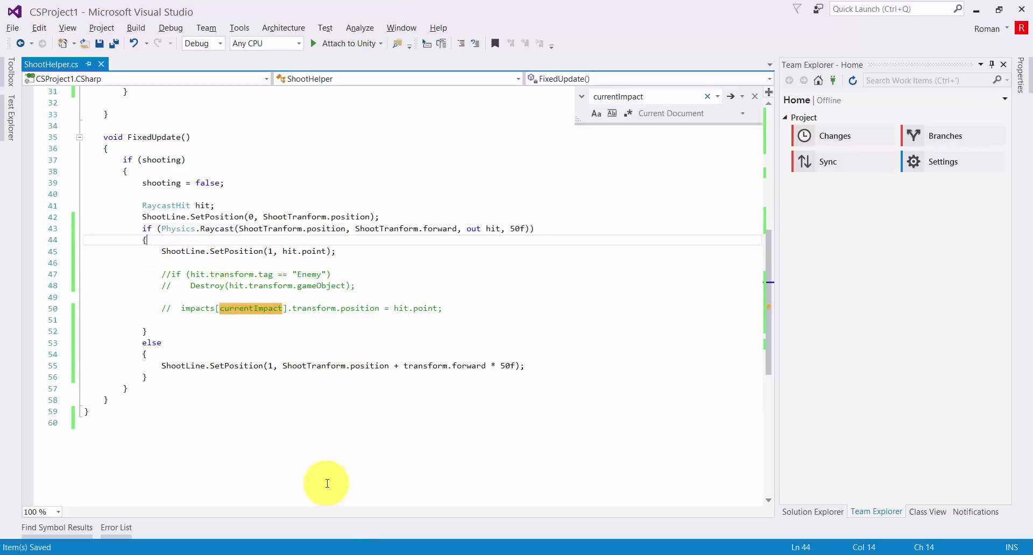
pyautogui.click(254, 552)
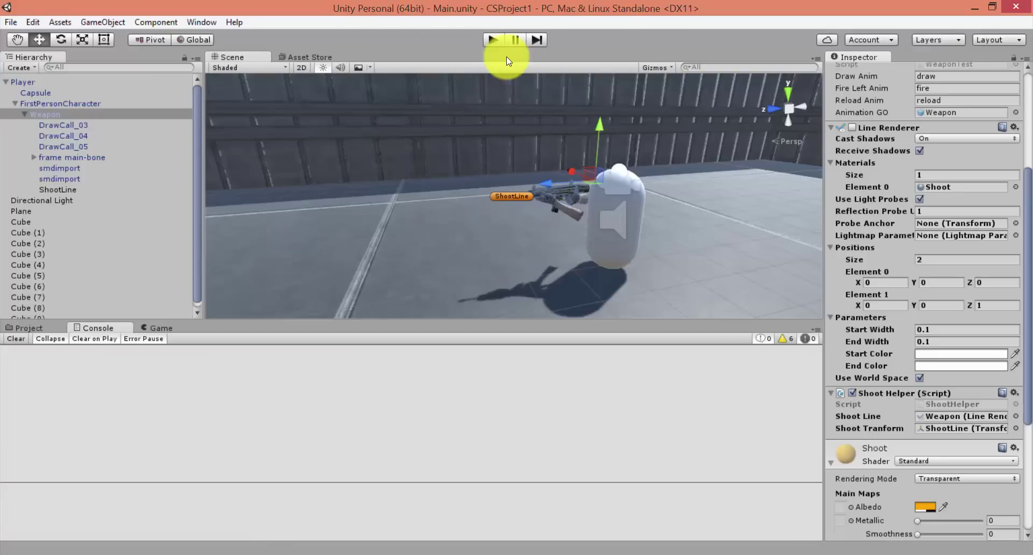
# Play the scene, fire four shots in different directions, then switch back to ShootHelper.cs
pyautogui.click(492, 40)
pyautogui.click(364, 547)
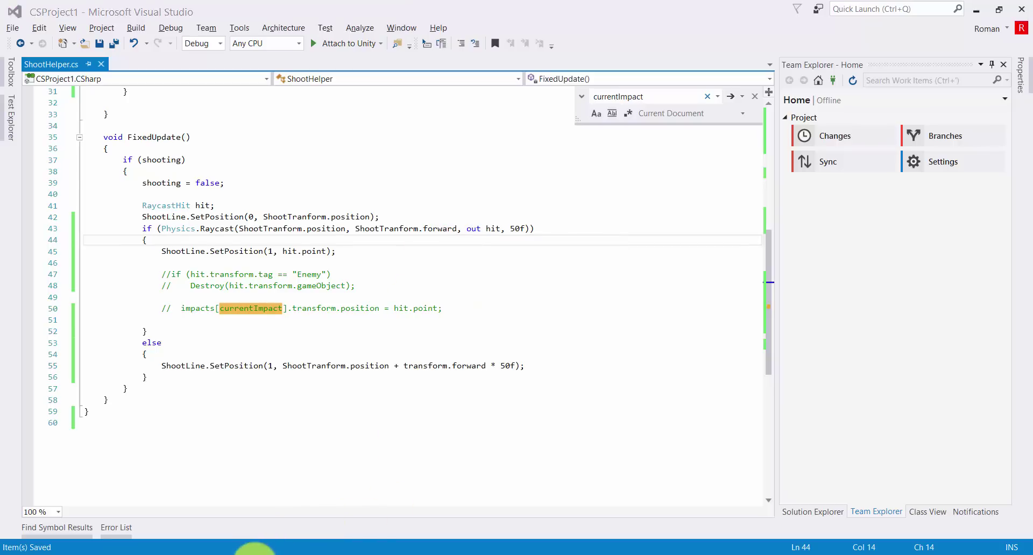
pyautogui.click(256, 554)
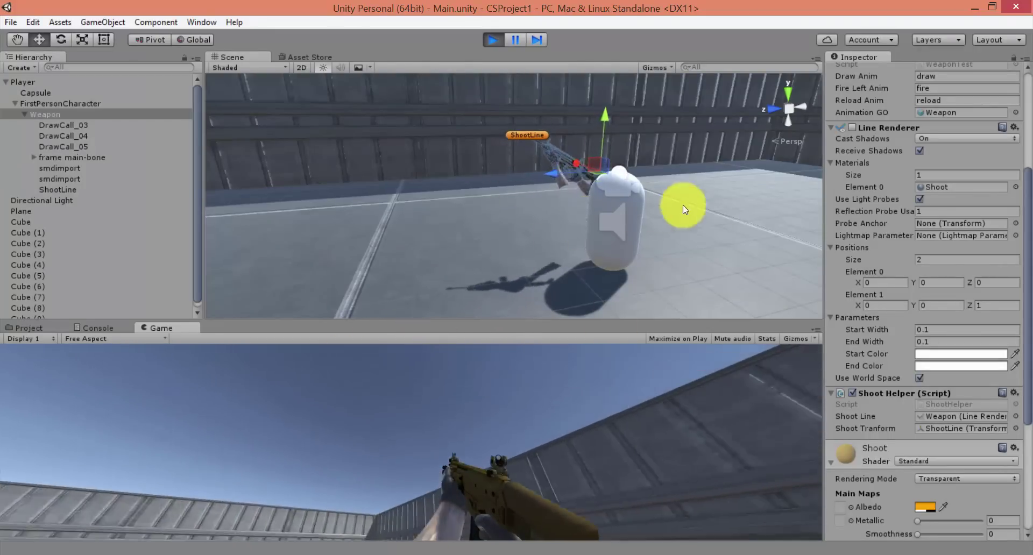
pyautogui.click(463, 459)
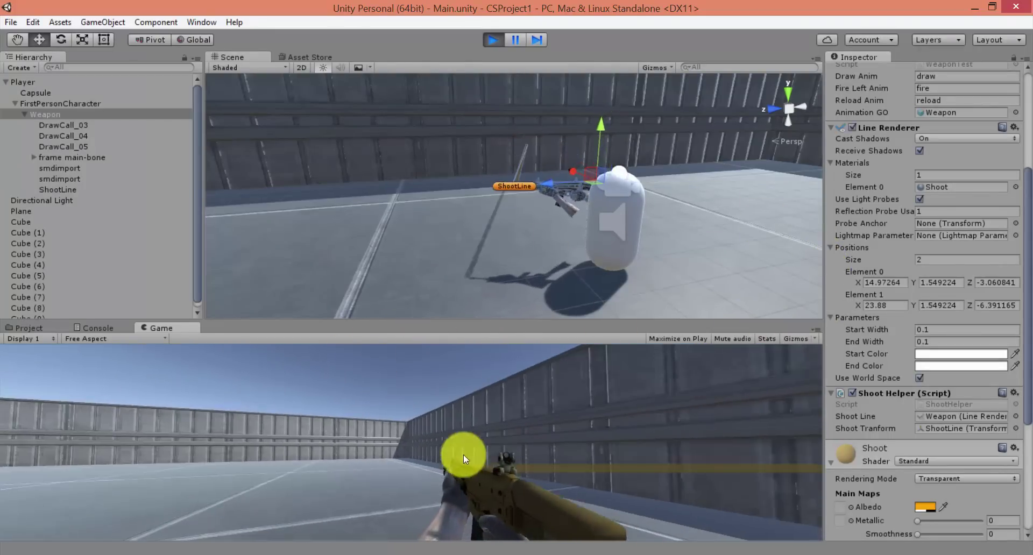
pyautogui.click(208, 460)
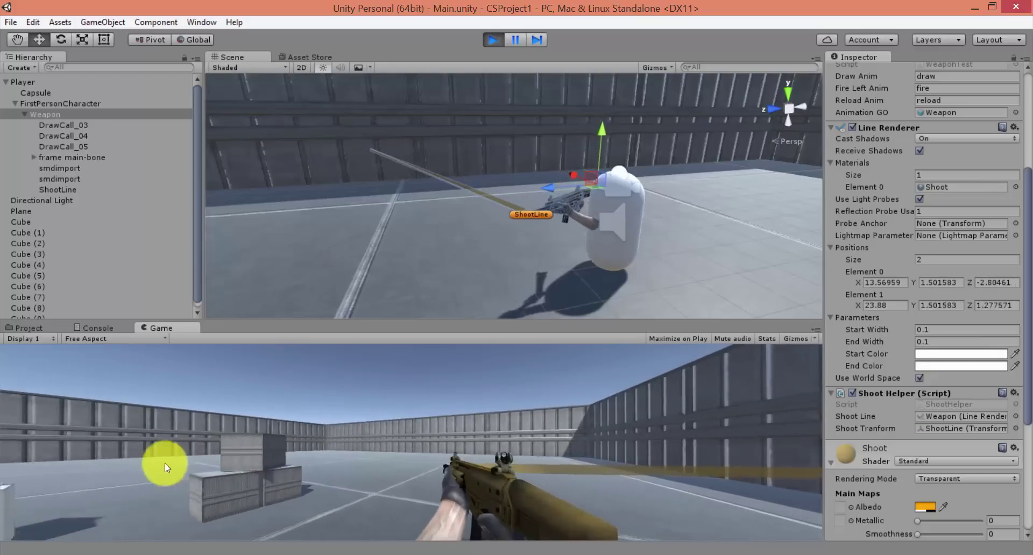
pyautogui.click(100, 469)
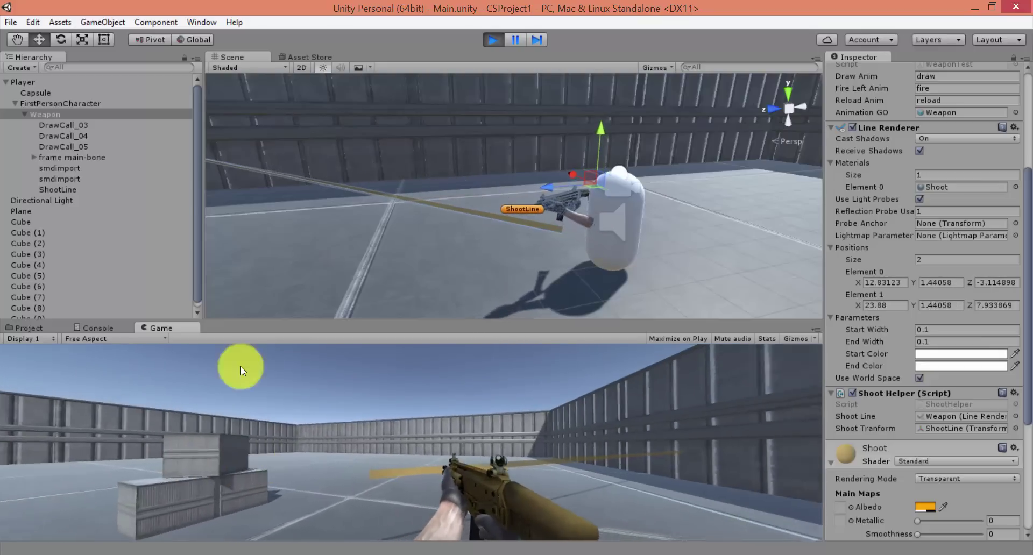
pyautogui.click(241, 367)
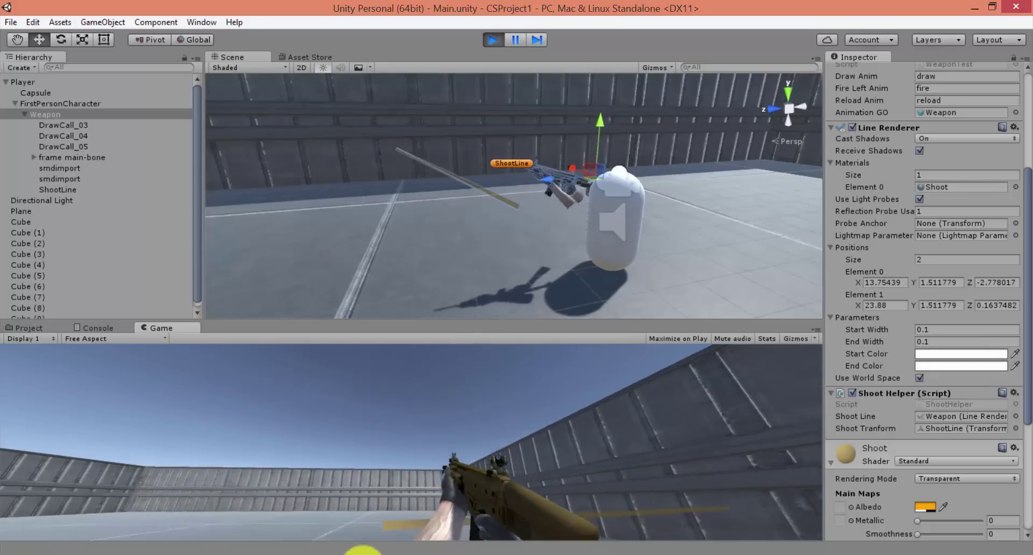
pyautogui.hotkey('alt', 'Tab')
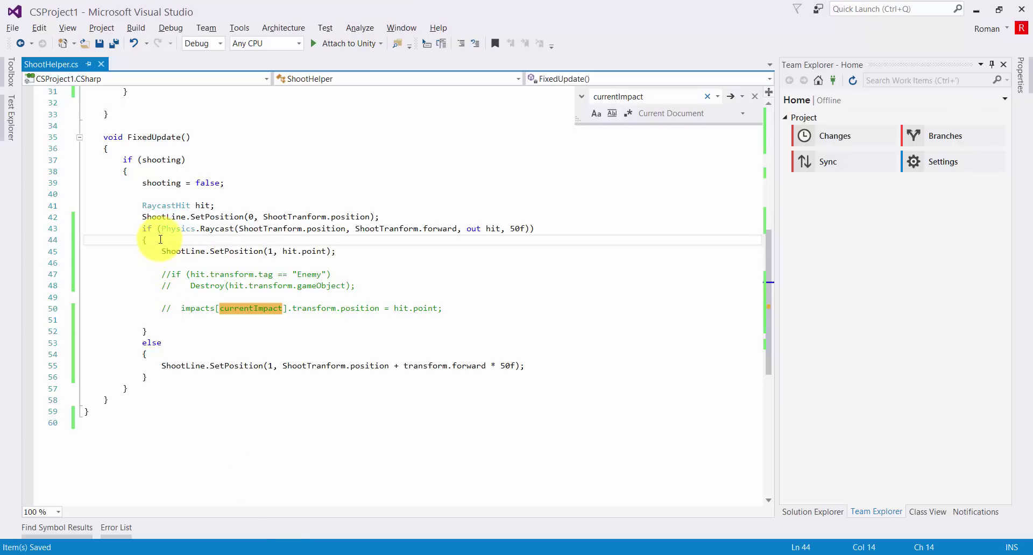
# Insert Debug.Log(hit.point) above ShootLine.SetPosition(1, hit.point) in the hit branch, then return to Unity
pyautogui.press('Return')
pyautogui.write('De')
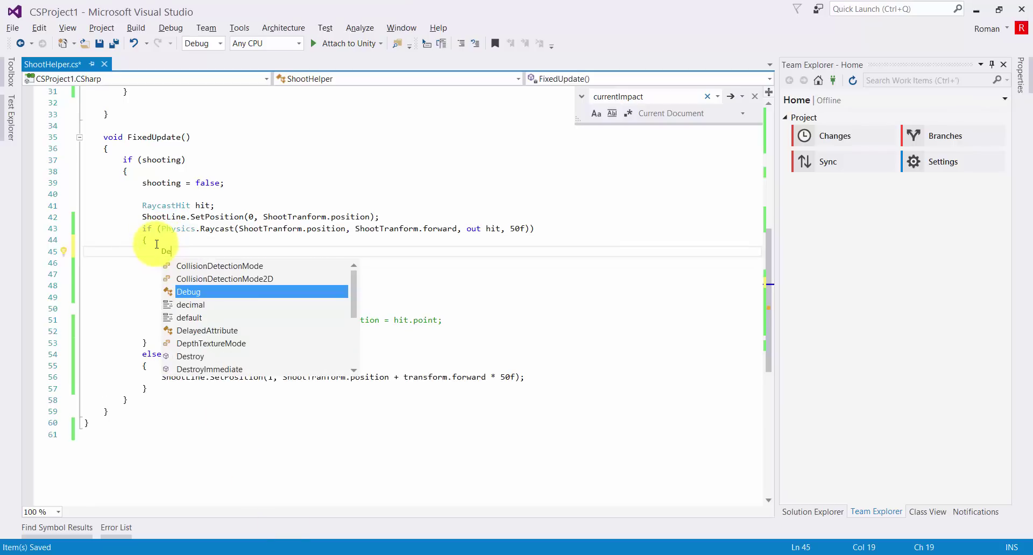
pyautogui.press('Tab')
pyautogui.write('.Lo')
pyautogui.press('Tab')
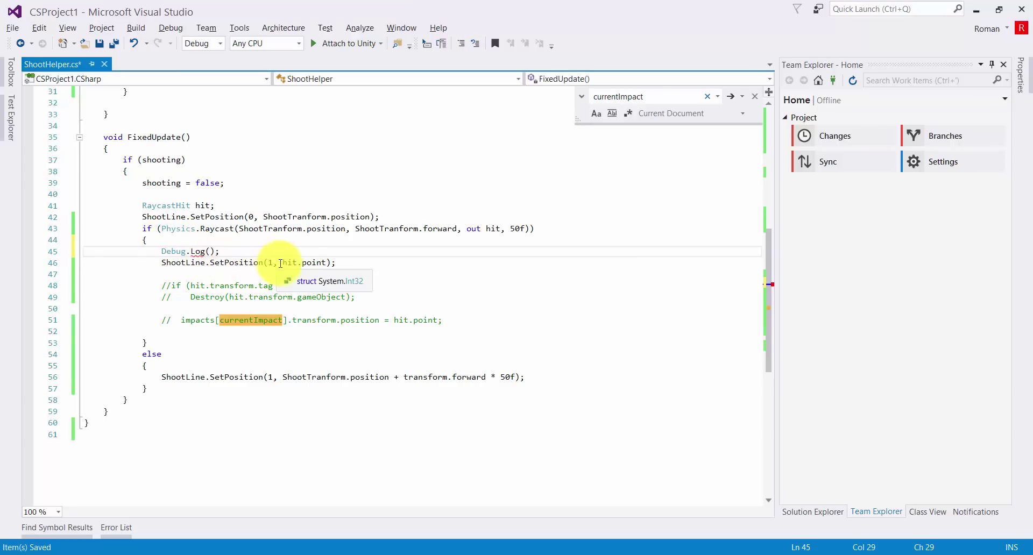
pyautogui.moveTo(280, 263); pyautogui.dragTo(338, 263)
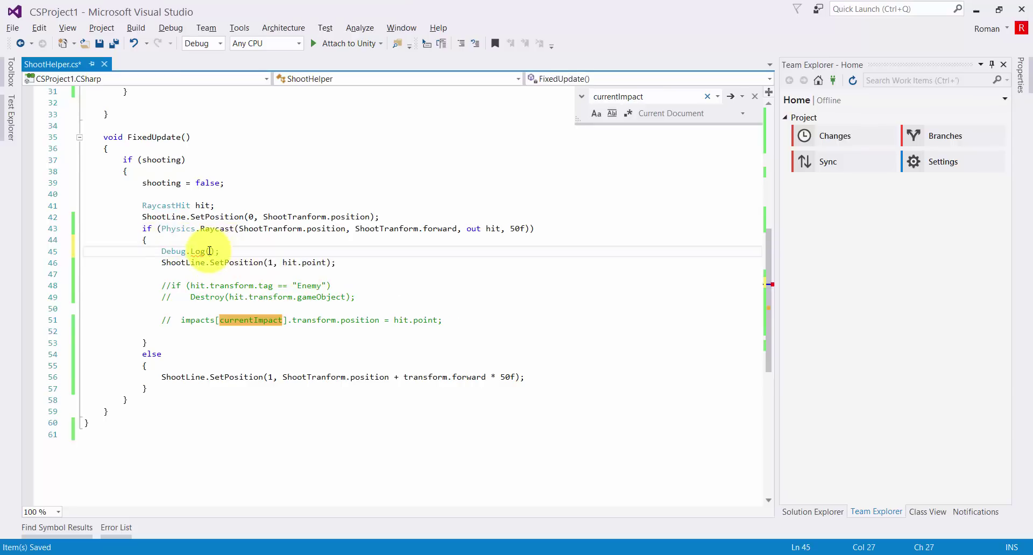
pyautogui.write('hit.point')
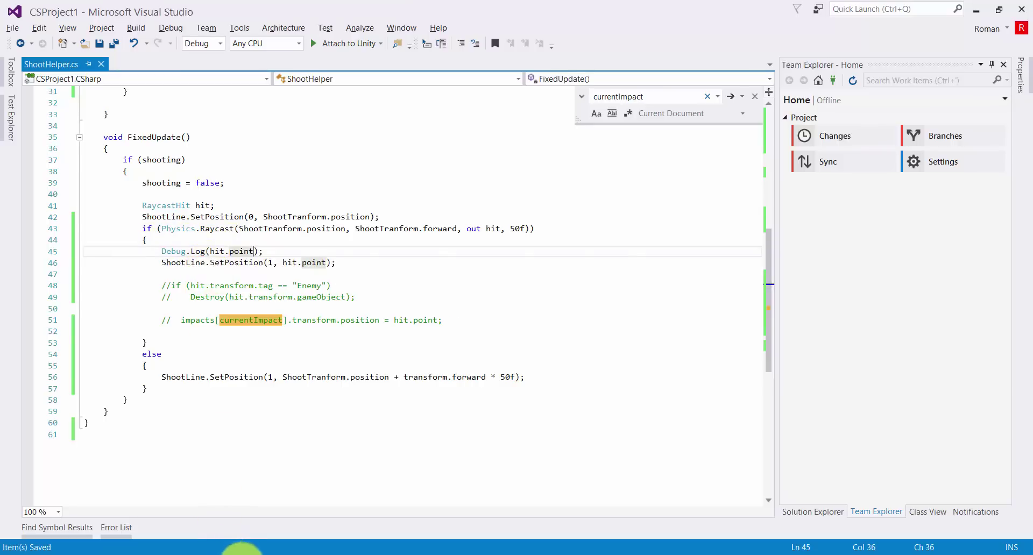
pyautogui.click(242, 554)
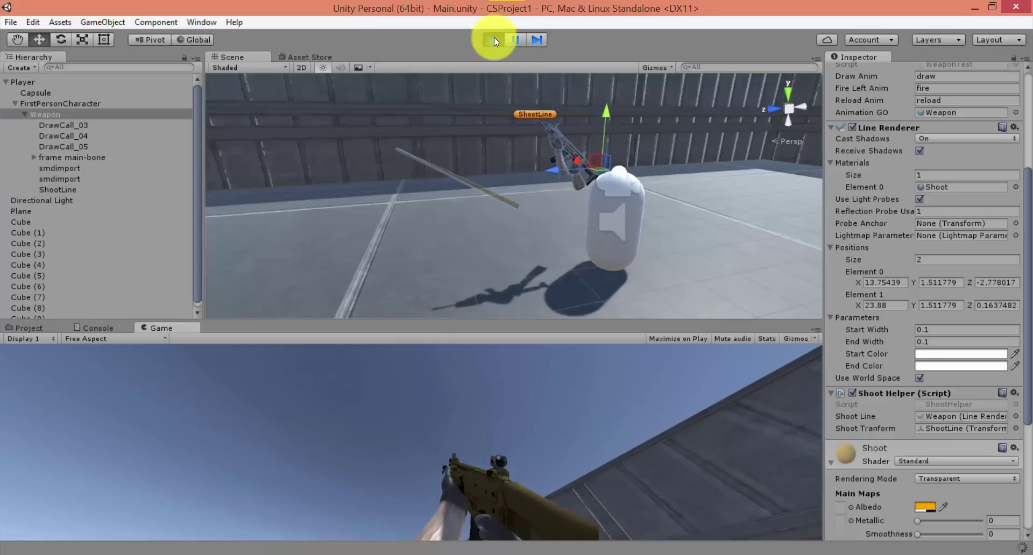
# Stop the game, maximize and restore the Game view, and select the Weapon object
pyautogui.click(494, 40)
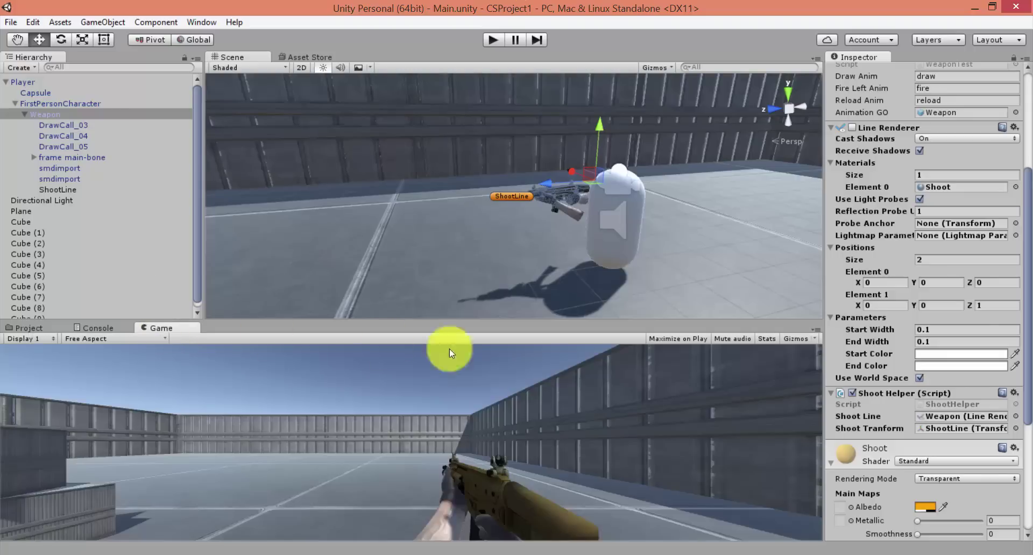
pyautogui.click(814, 330)
pyautogui.click(807, 341)
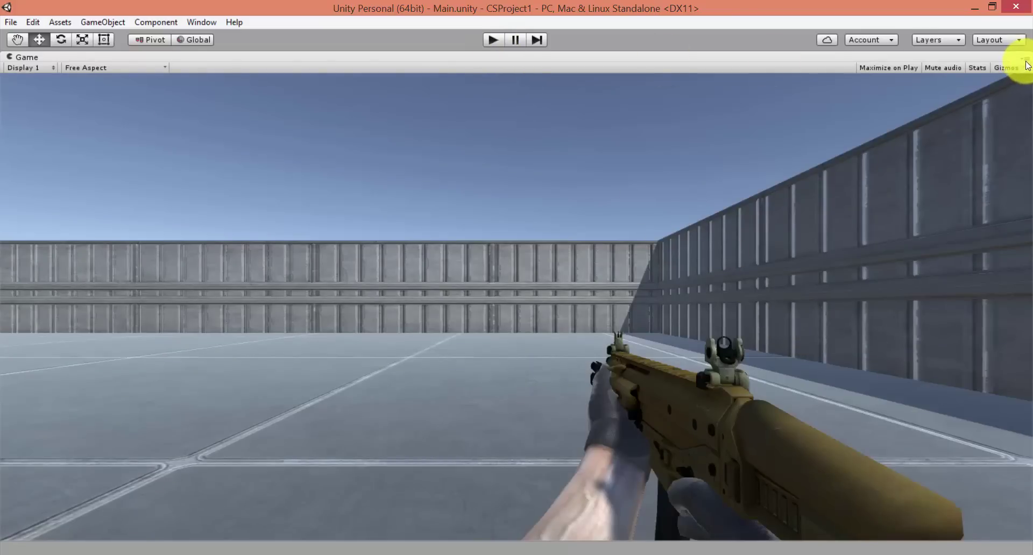
pyautogui.hotkey('shift', 'space')
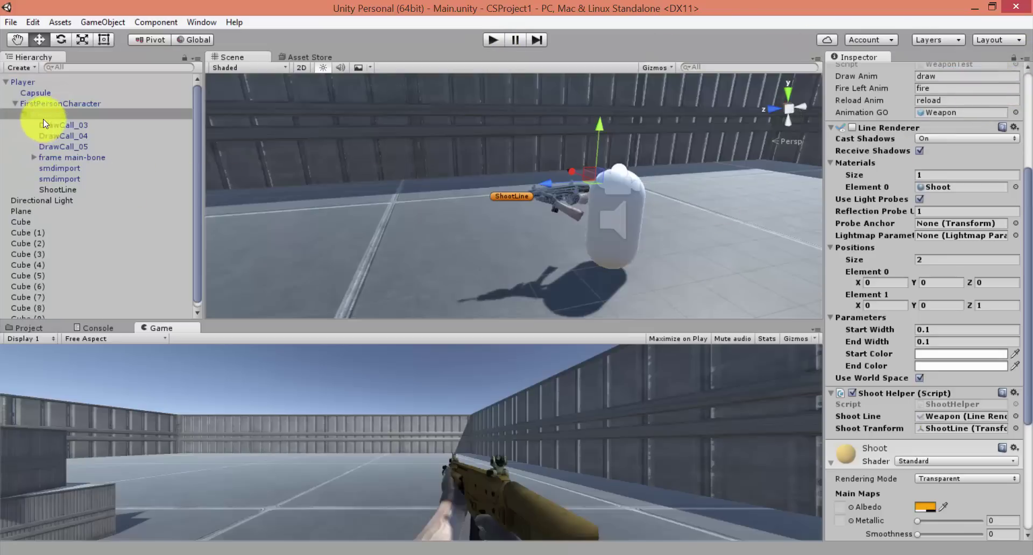
pyautogui.click(24, 114)
pyautogui.click(56, 103)
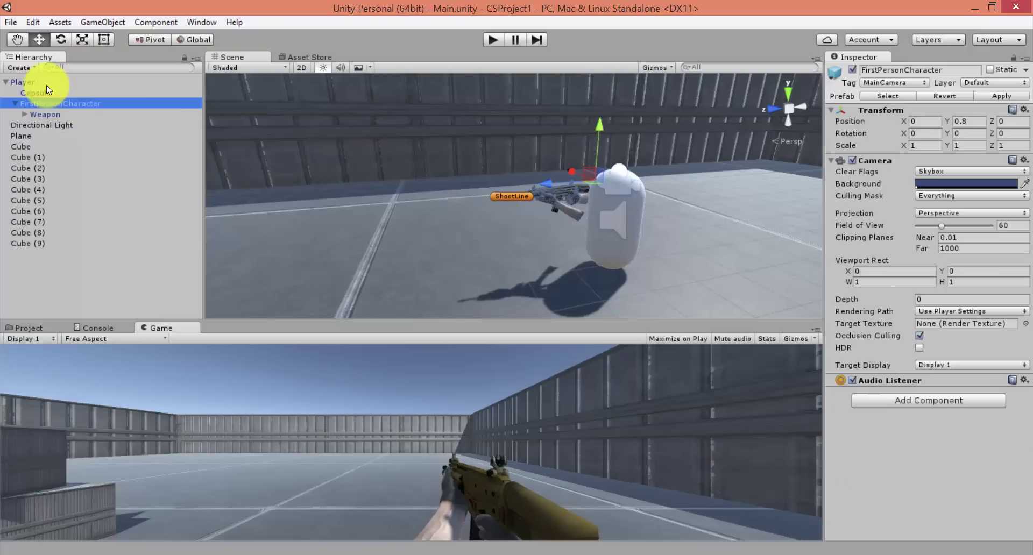
pyautogui.moveTo(484, 116)
pyautogui.keyDown('alt'); pyautogui.mouseDown()
pyautogui.moveTo(650, 173)
pyautogui.moveTo(597, 196)
pyautogui.mouseUp(); pyautogui.keyUp('alt')
pyautogui.click(43, 114)
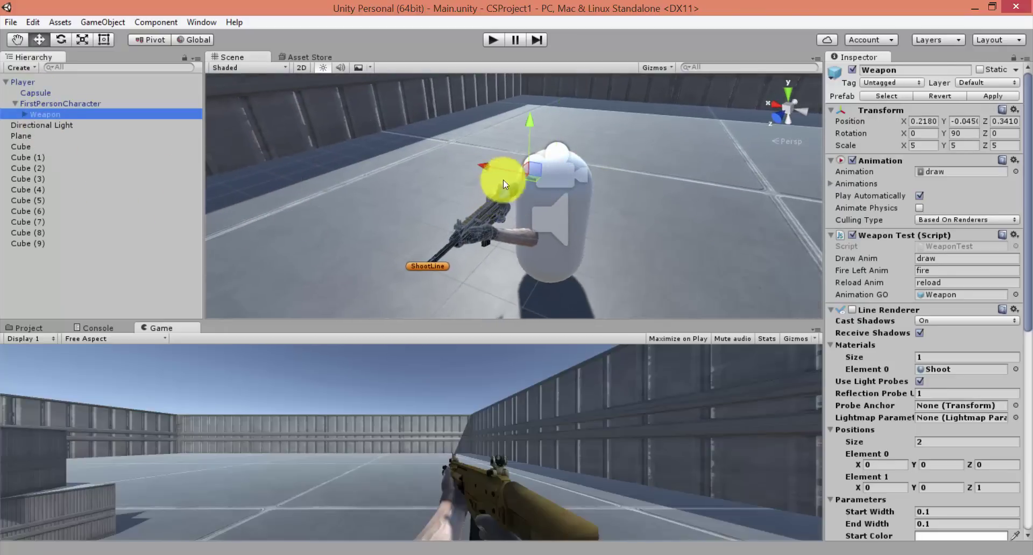
# Replay and fire eight shots at the walls, logging hit points like (4.3, 1.3, 23.7), then stop
pyautogui.click(492, 40)
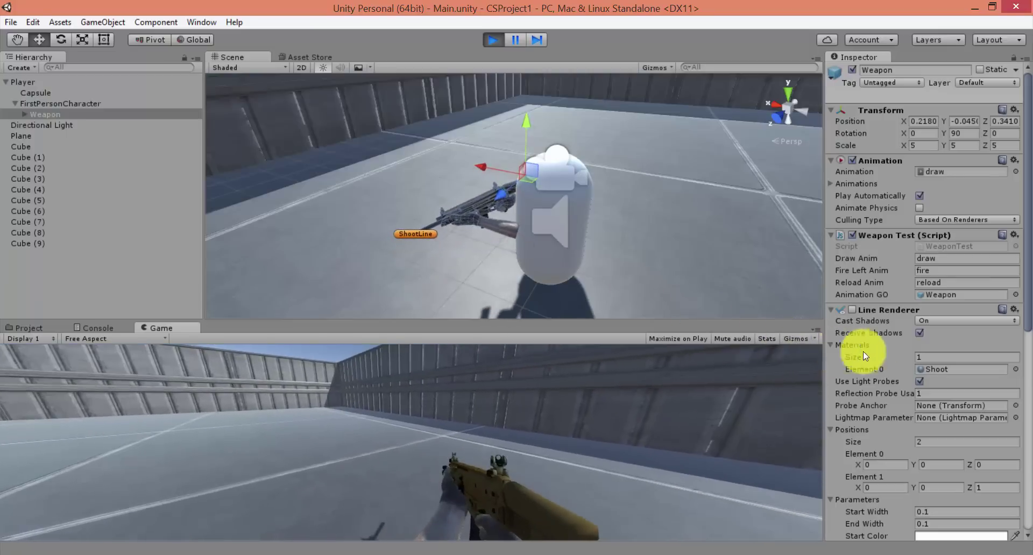
pyautogui.click(595, 426)
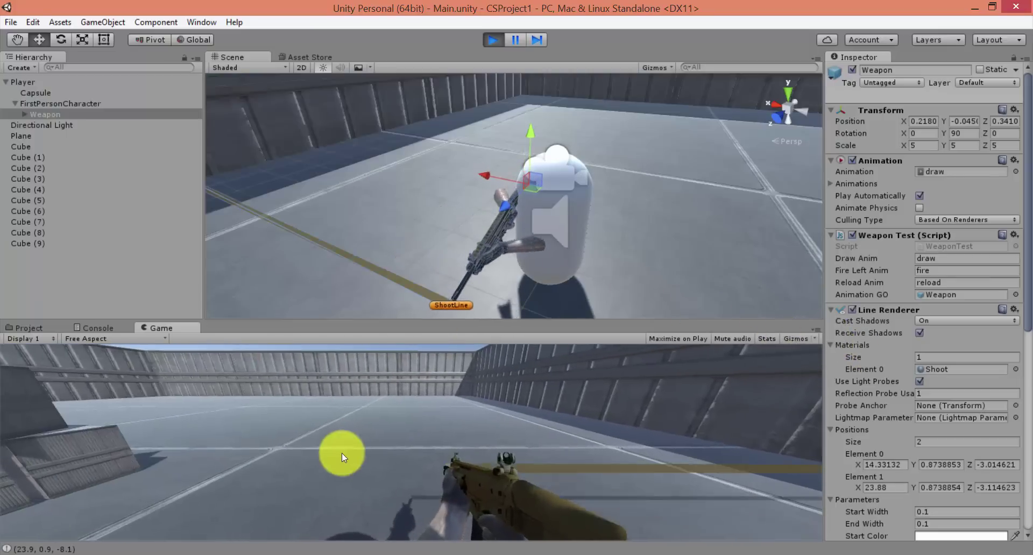
pyautogui.click(285, 452)
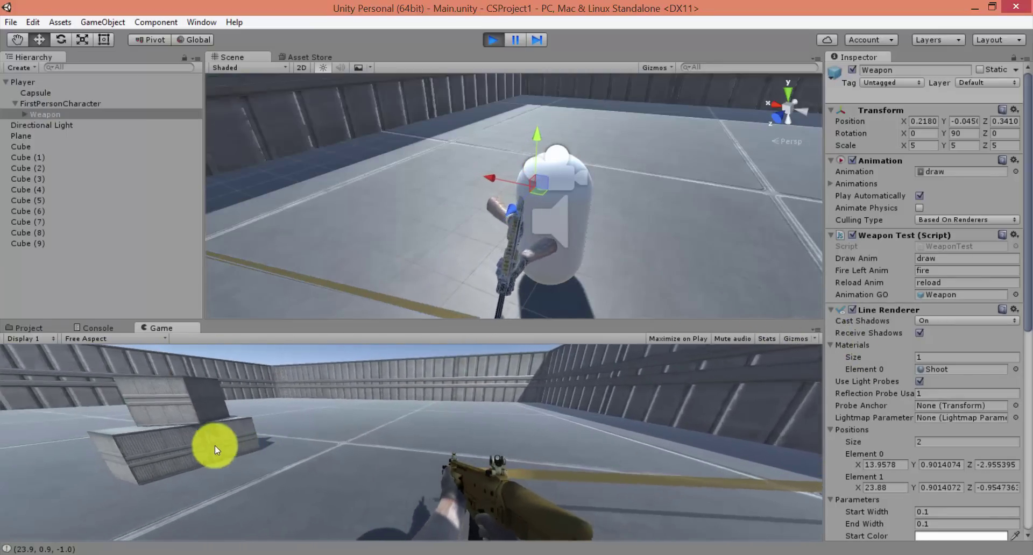
pyautogui.click(235, 409)
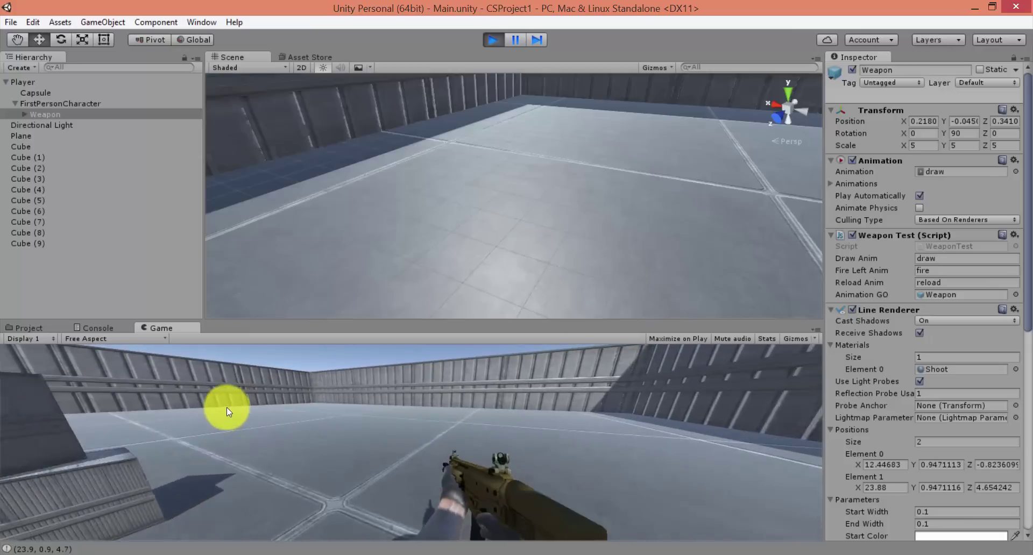
pyautogui.click(108, 502)
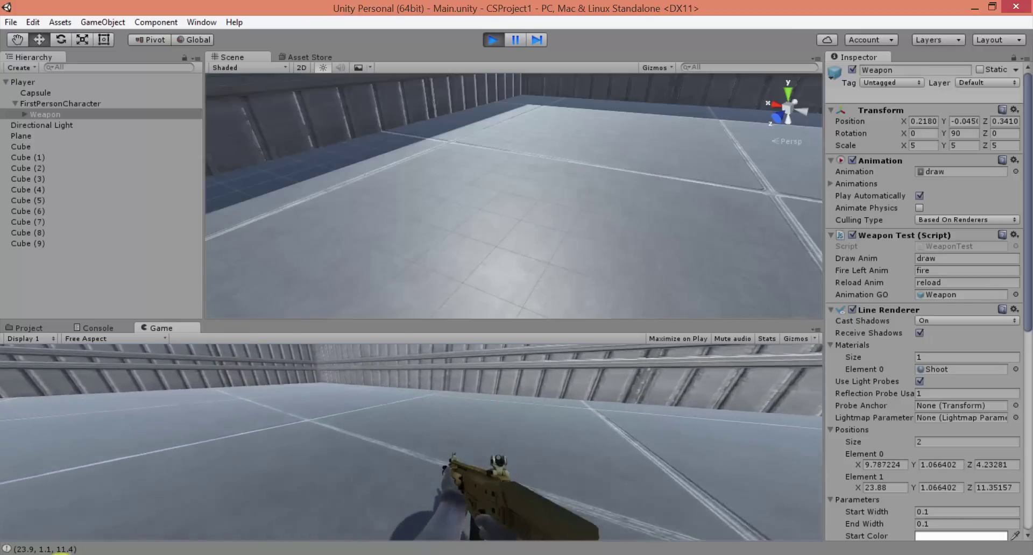
pyautogui.click(125, 438)
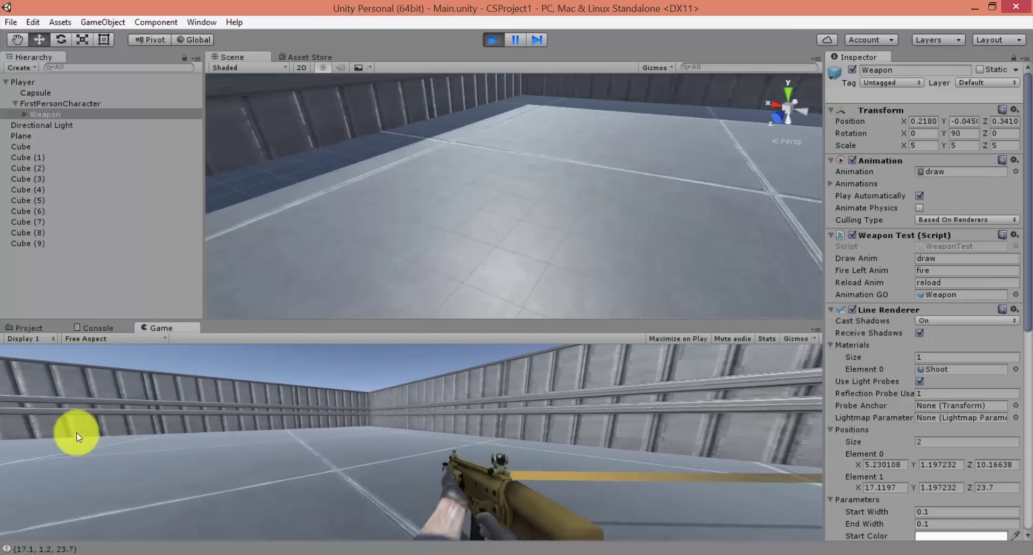
pyautogui.click(105, 428)
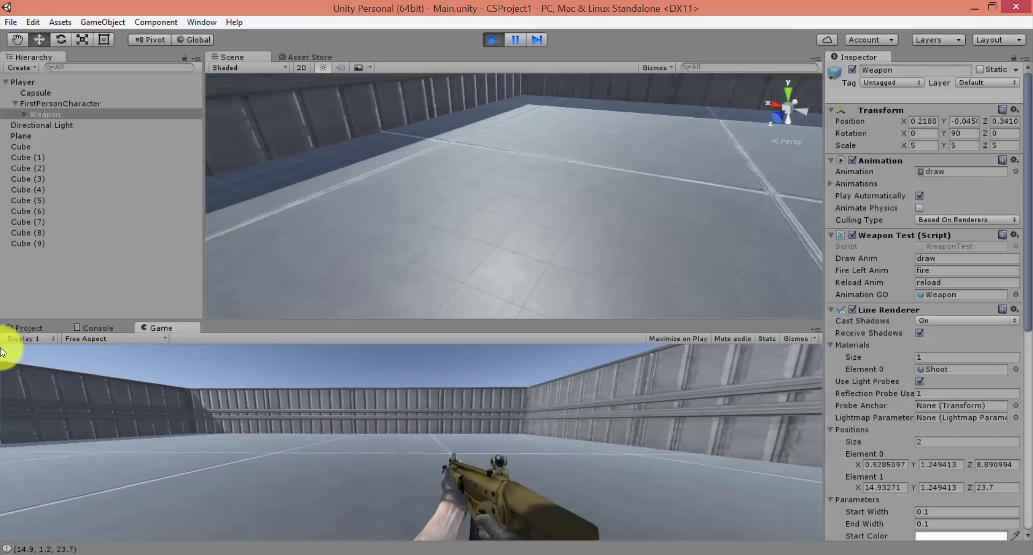
pyautogui.click(606, 429)
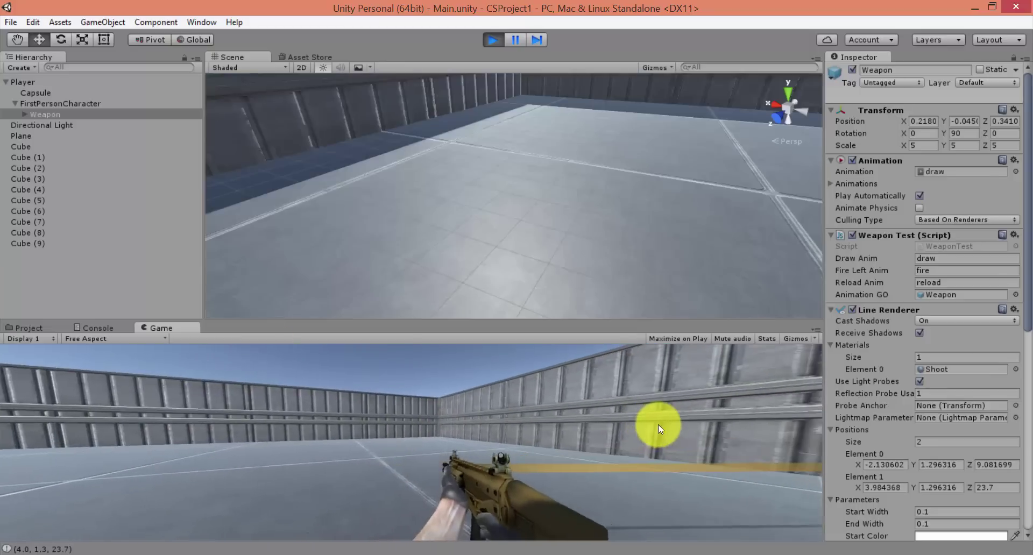
pyautogui.click(658, 424)
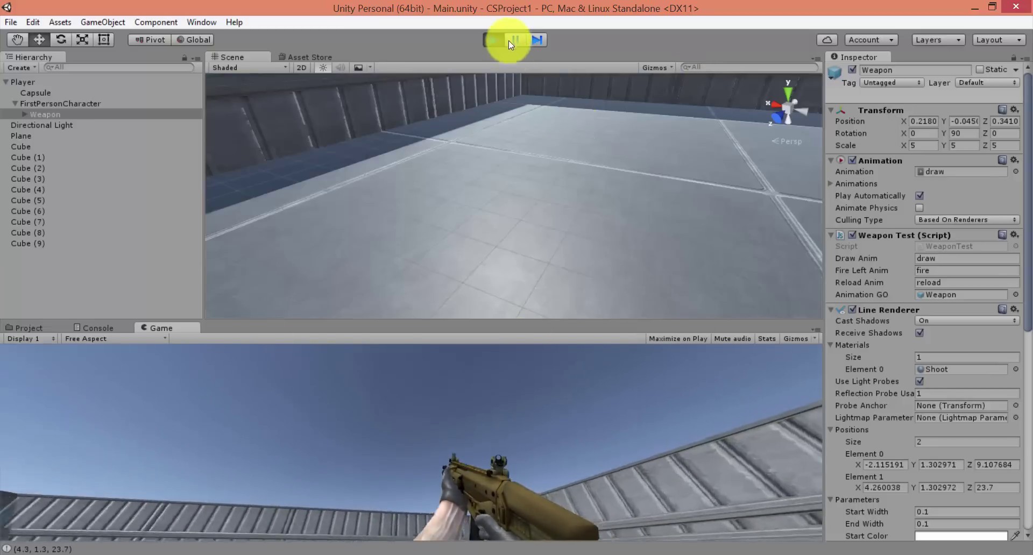
pyautogui.moveTo(591, 76)
pyautogui.mouseDown(button='right')
pyautogui.moveTo(720, 208)
pyautogui.moveTo(593, 267)
pyautogui.mouseUp(button='right')
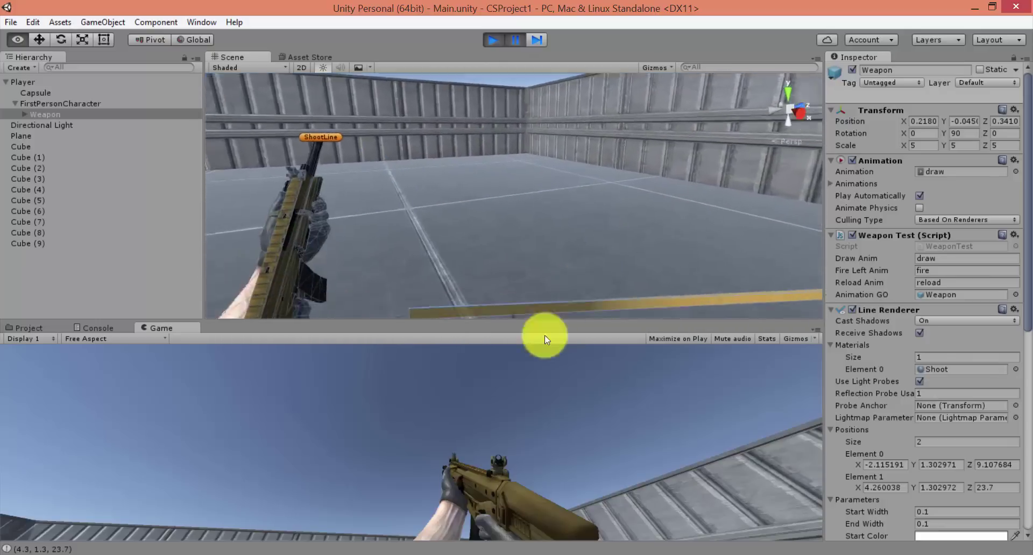
pyautogui.moveTo(593, 266); pyautogui.dragTo(538, 108, button='right')
pyautogui.click(493, 40)
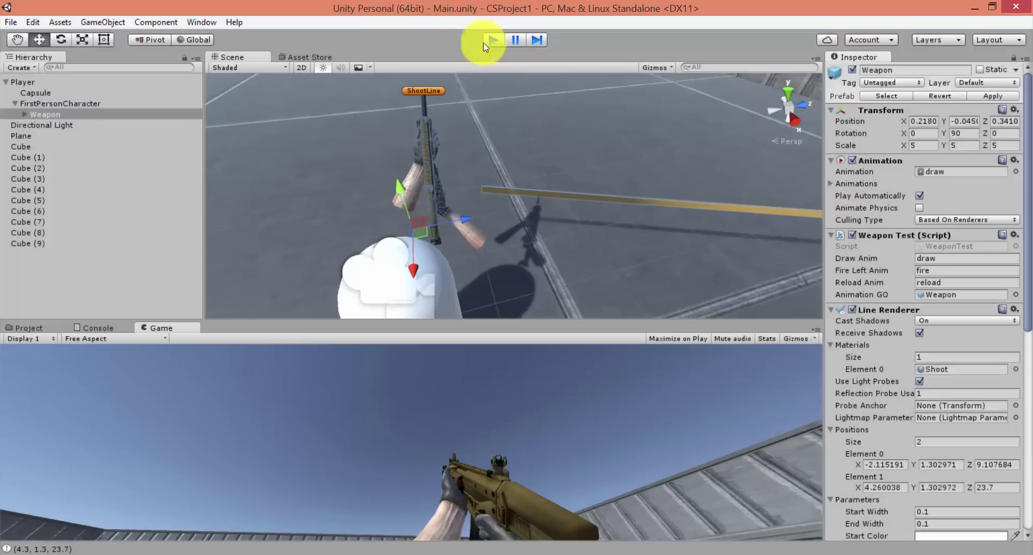
# Change the raycast direction from ShootTranform.forward to ShootTranform.right, then return to Unity
pyautogui.hotkey('alt', 'Tab')
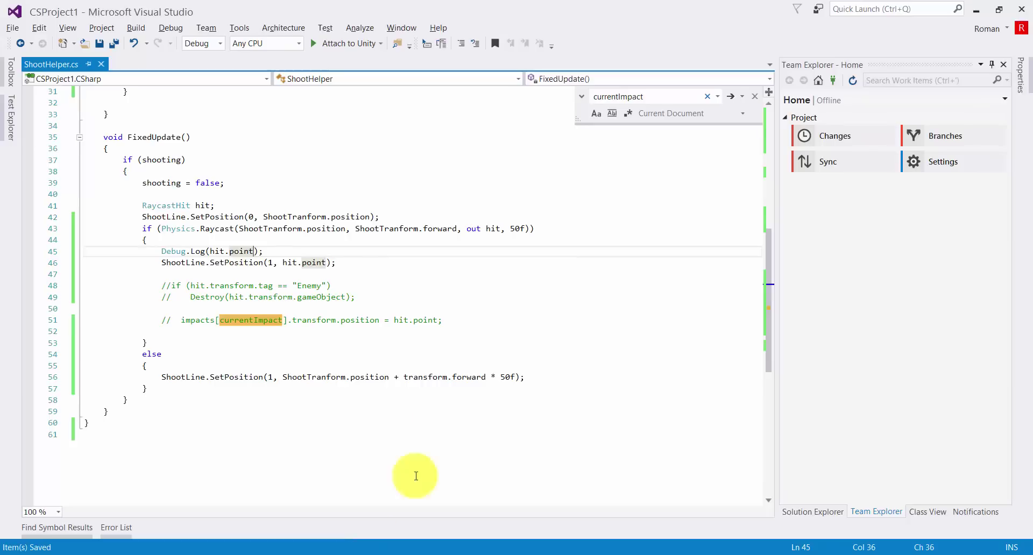
pyautogui.click(354, 242)
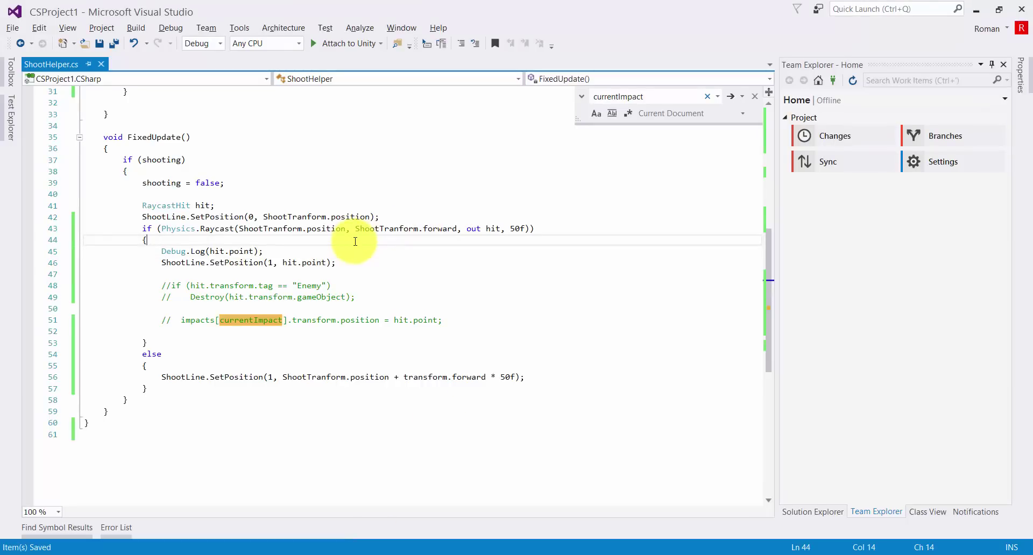
pyautogui.doubleClick(438, 228)
pyautogui.press('BackSpace')
pyautogui.hotkey('ctrl', 'space')
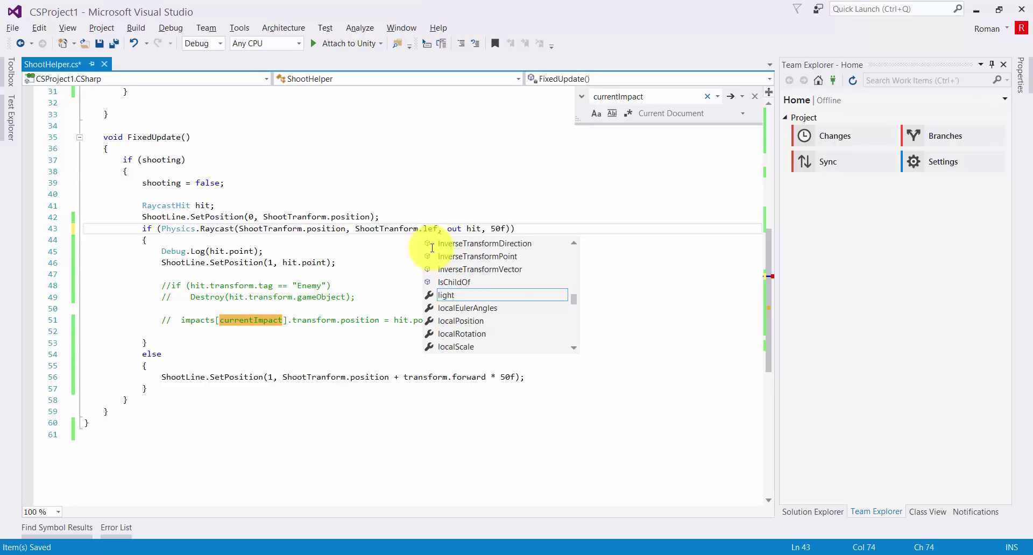
pyautogui.press('BackSpace')
pyautogui.press('BackSpace')
pyautogui.press('BackSpace')
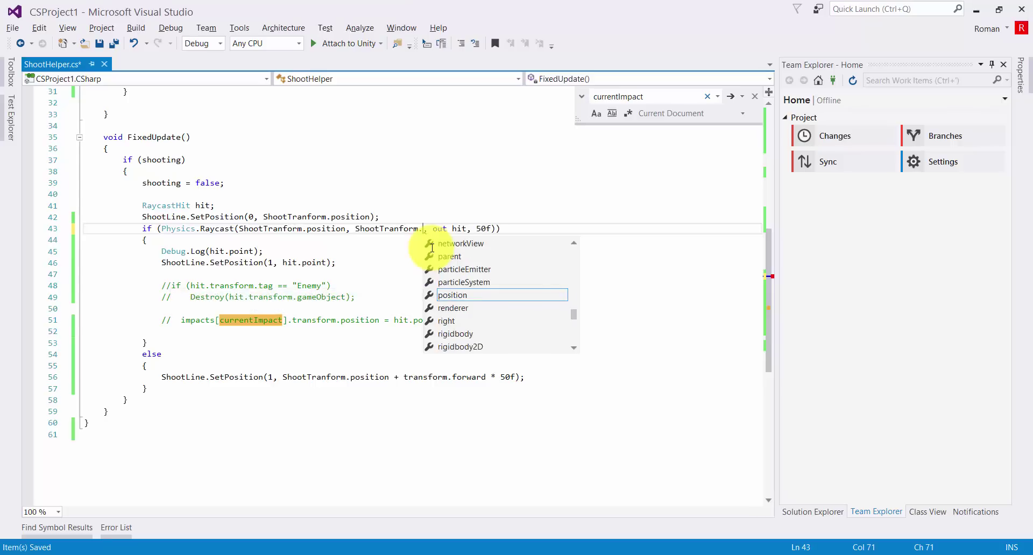
pyautogui.write('ri')
pyautogui.press('Tab')
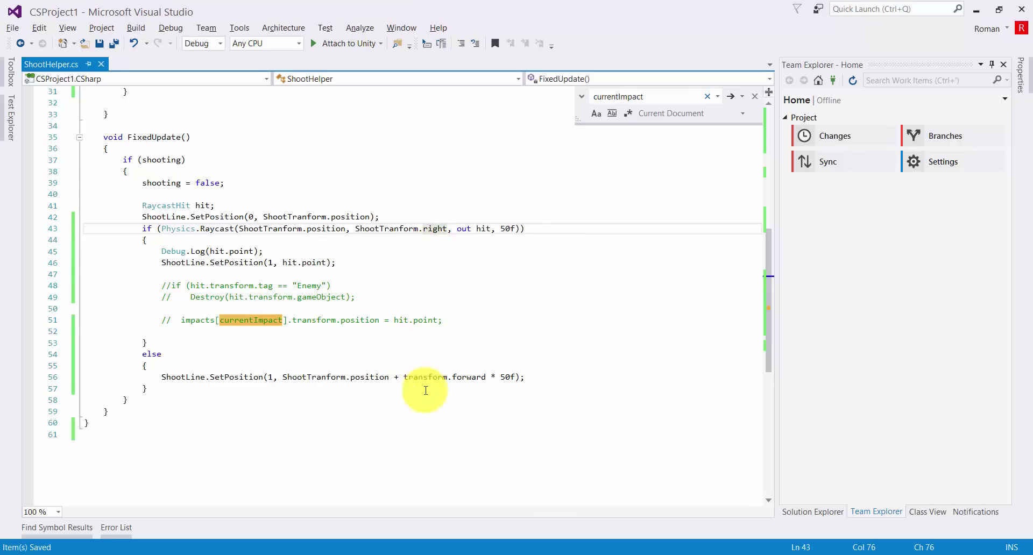
pyautogui.click(247, 554)
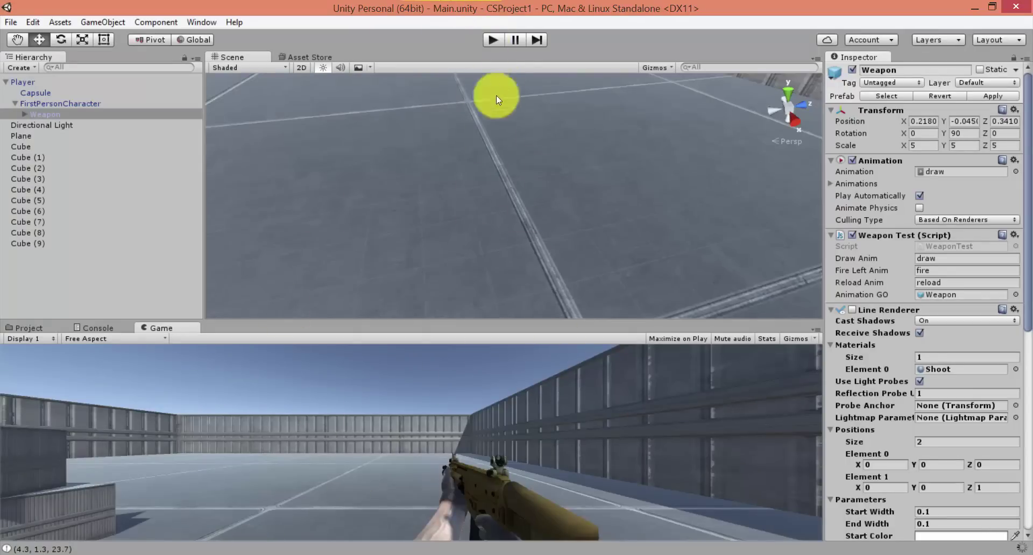
# Play-test the weapon, firing, reloading and firing skyward, to check the Line Renderer hit positions, then stop
pyautogui.hotkey('ctrl', 'p')
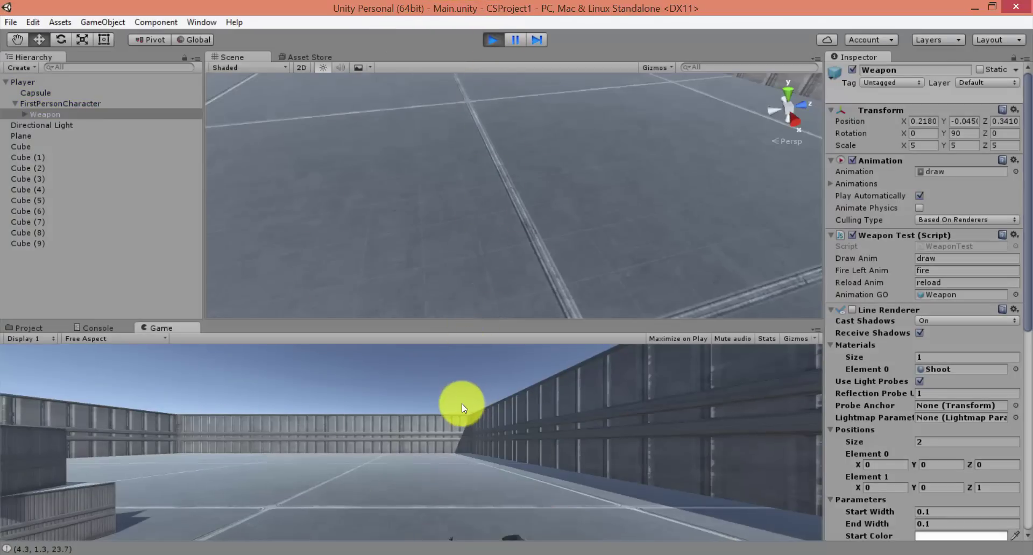
pyautogui.click(461, 408)
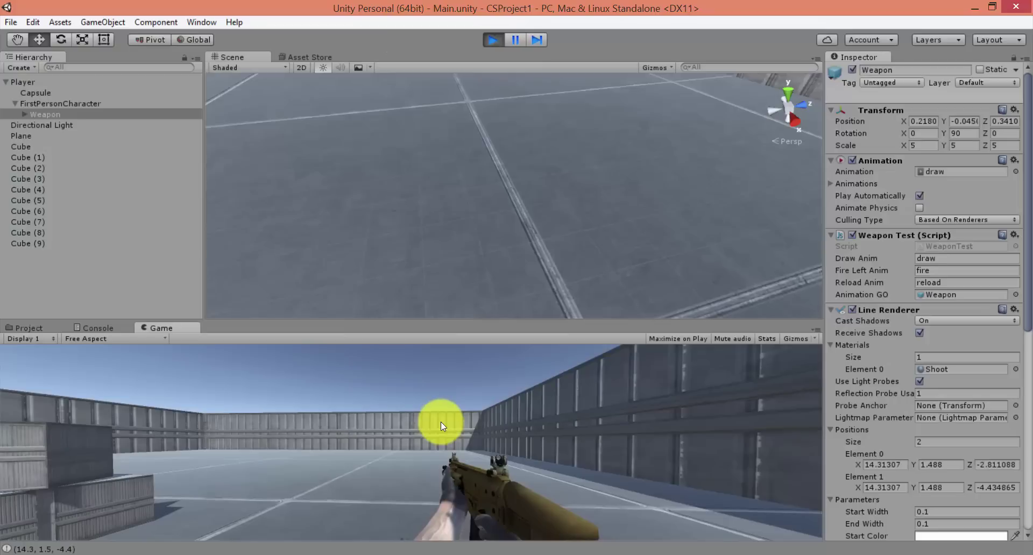
pyautogui.press('r')
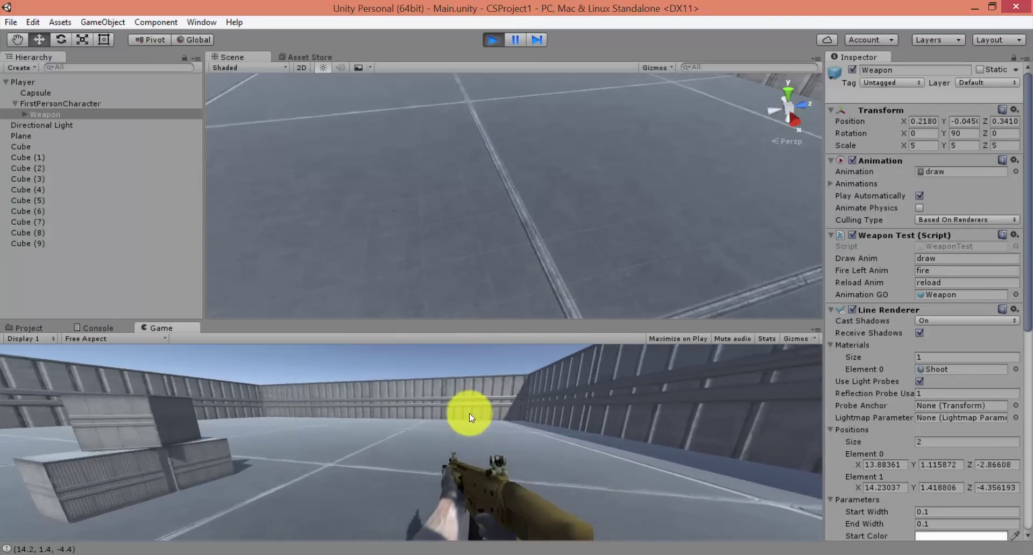
pyautogui.click(477, 386)
pyautogui.click(492, 47)
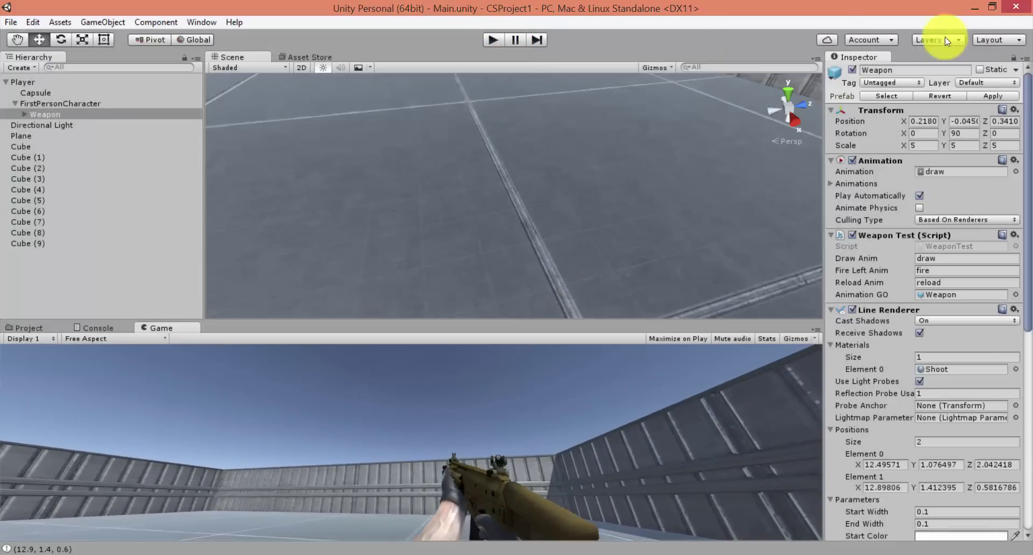
# Aim the raycast along -ShootTranform.right in ShootHelper.cs, then restore Unity and enter play mode
pyautogui.click(975, 8)
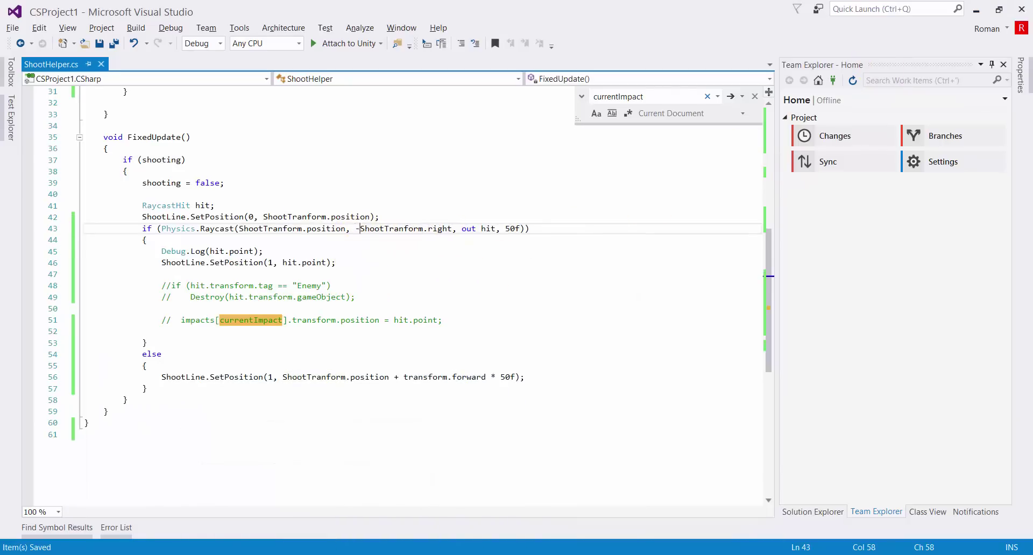
pyautogui.click(263, 550)
pyautogui.click(492, 39)
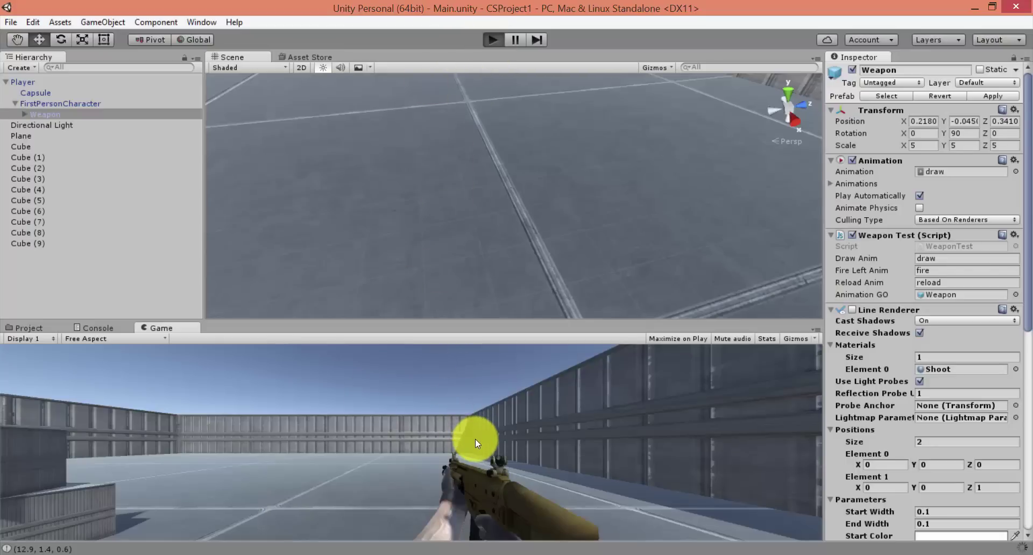
# Fire shots left, right and at the far wall to see orange trails, then maximize the Game view
pyautogui.click(380, 351)
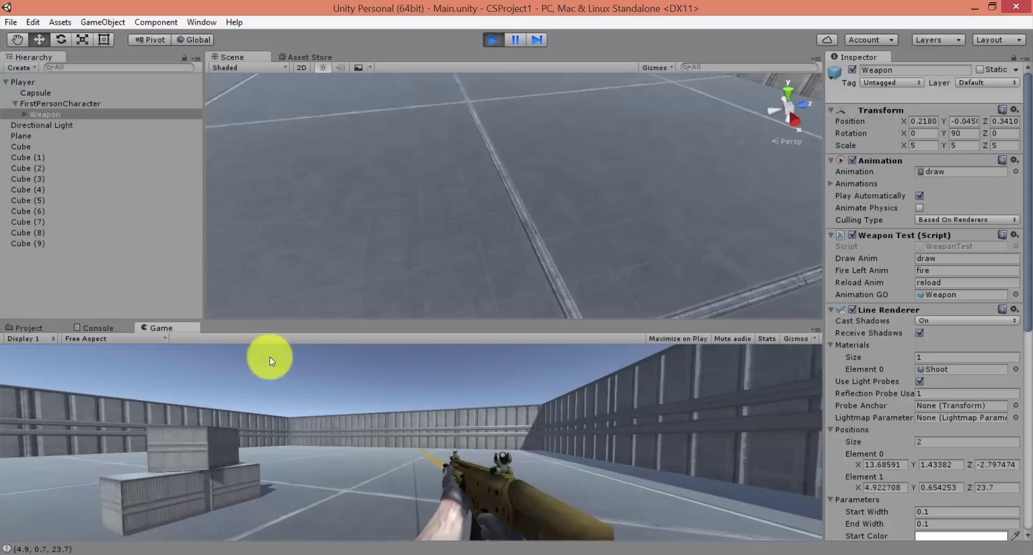
pyautogui.click(7, 412)
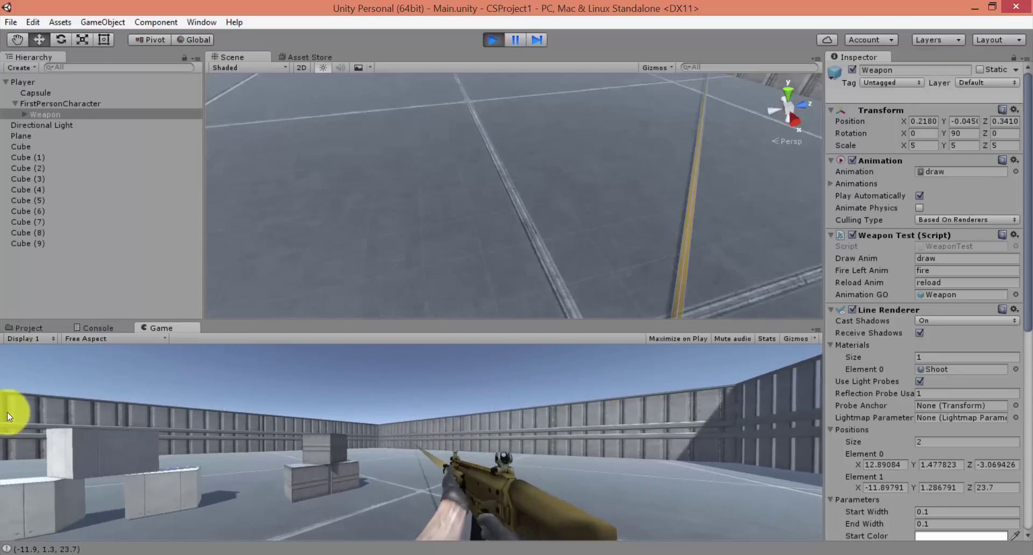
pyautogui.click(1, 414)
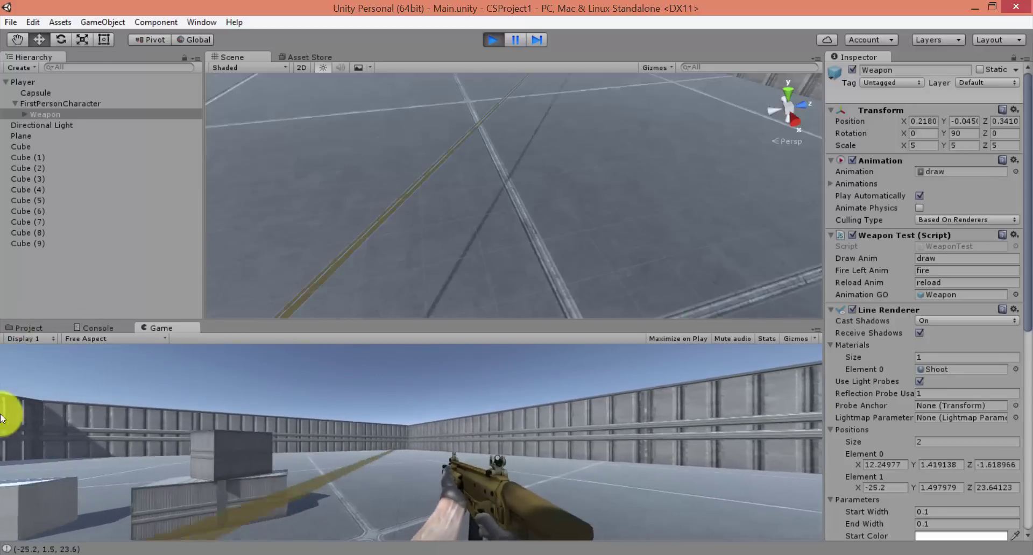
pyautogui.click(2, 420)
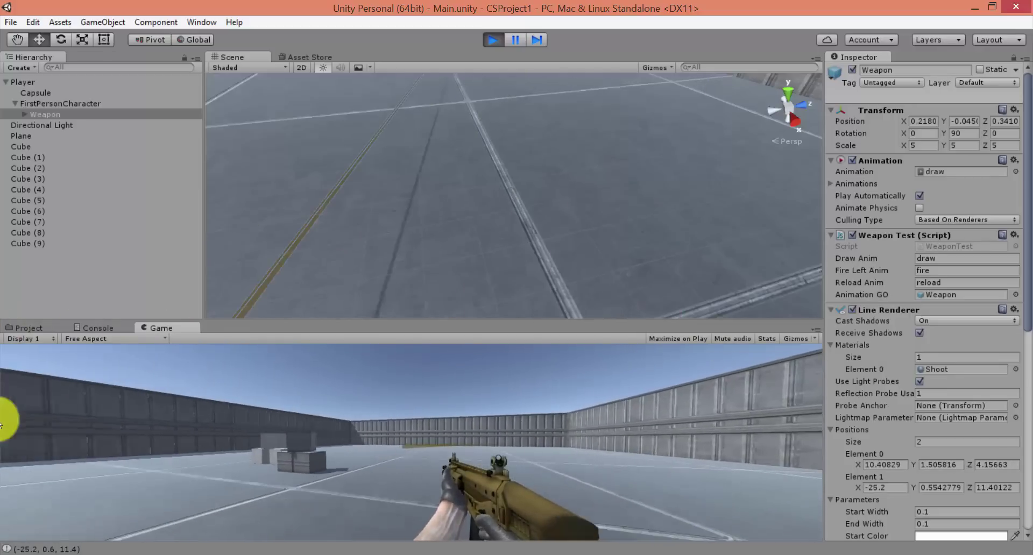
pyautogui.click(3, 423)
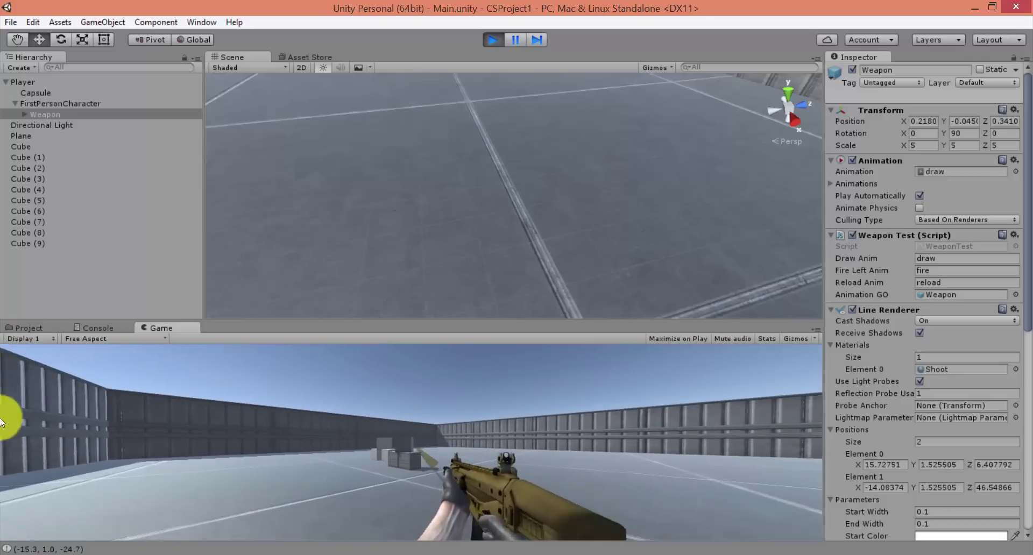
pyautogui.click(807, 423)
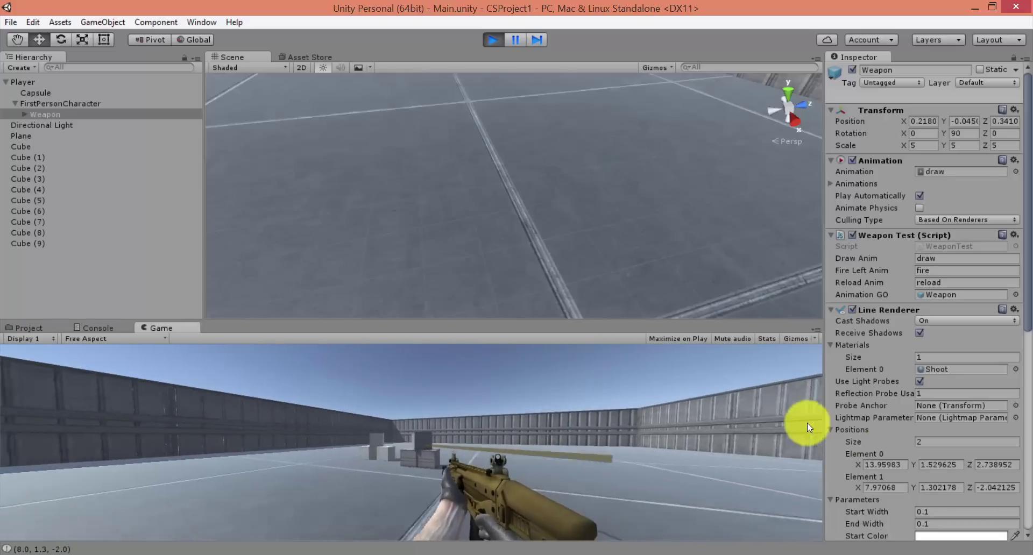
pyautogui.click(588, 426)
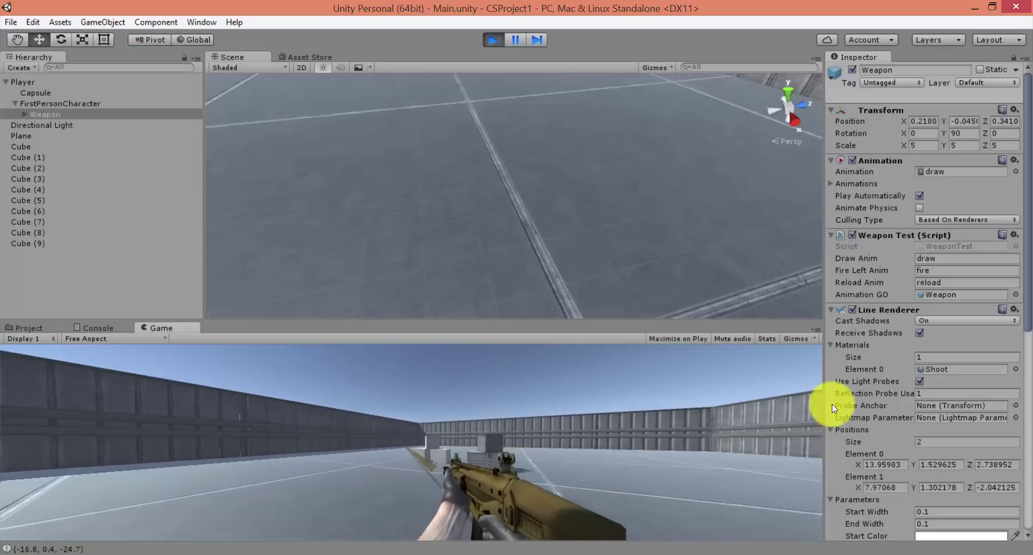
pyautogui.click(817, 330)
pyautogui.click(834, 343)
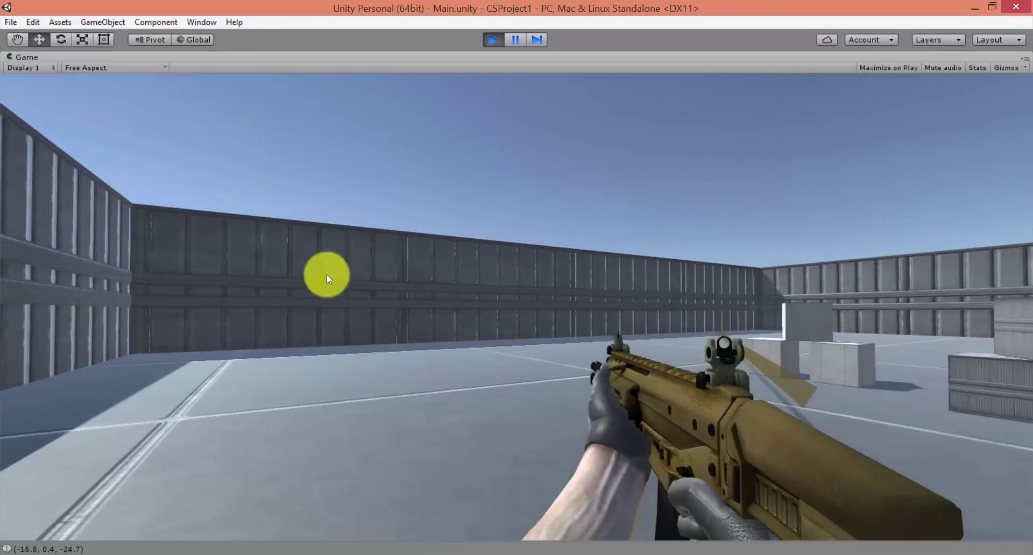
# Fire continuously while sweeping toward the crates and floor, dismiss the stray Word window, then stop play
pyautogui.click(1014, 323)
pyautogui.click(823, 293)
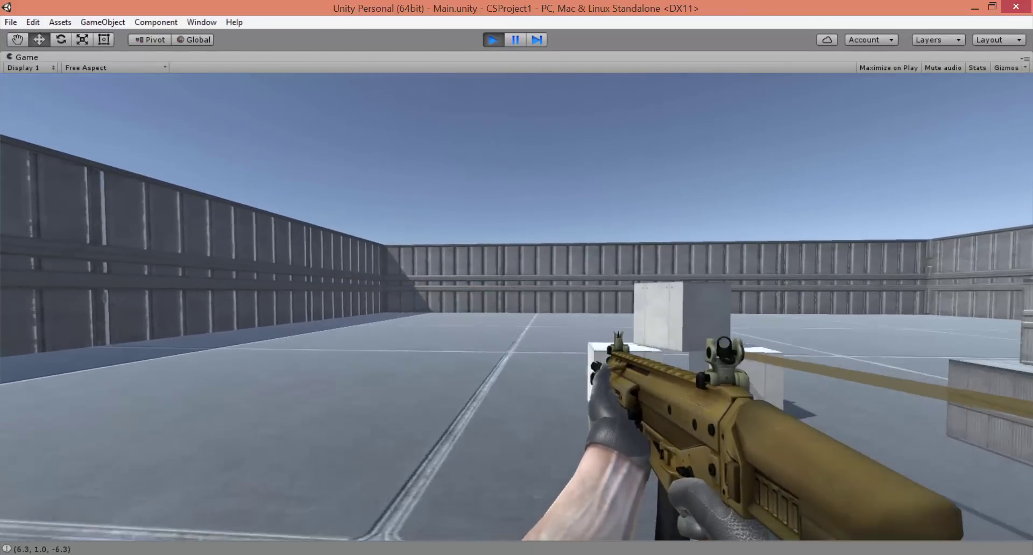
pyautogui.moveTo(823, 277)
pyautogui.mouseDown()
pyautogui.moveTo(1029, 338)
pyautogui.moveTo(829, 241)
pyautogui.moveTo(979, 307)
pyautogui.moveTo(745, 253)
pyautogui.moveTo(934, 318)
pyautogui.moveTo(1028, 299)
pyautogui.moveTo(16, 303)
pyautogui.moveTo(1, 323)
pyautogui.moveTo(1, 238)
pyautogui.moveTo(10, 320)
pyautogui.moveTo(1009, 305)
pyautogui.moveTo(825, 232)
pyautogui.moveTo(825, 242)
pyautogui.moveTo(996, 286)
pyautogui.moveTo(618, 177)
pyautogui.moveTo(964, 408)
pyautogui.moveTo(1031, 406)
pyautogui.moveTo(1030, 479)
pyautogui.moveTo(1017, 465)
pyautogui.moveTo(1027, 453)
pyautogui.moveTo(826, 363)
pyautogui.moveTo(821, 392)
pyautogui.moveTo(820, 371)
pyautogui.moveTo(1021, 453)
pyautogui.moveTo(819, 362)
pyautogui.moveTo(864, 452)
pyautogui.moveTo(692, 363)
pyautogui.moveTo(493, 363)
pyautogui.moveTo(542, 450)
pyautogui.moveTo(239, 464)
pyautogui.moveTo(343, 546)
pyautogui.mouseUp()
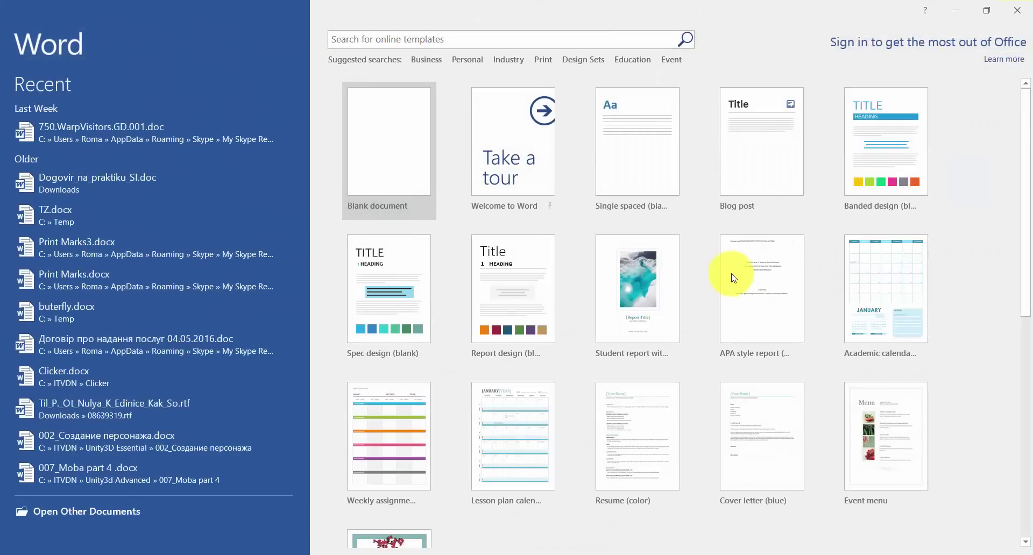
pyautogui.hotkey('alt', 'F4')
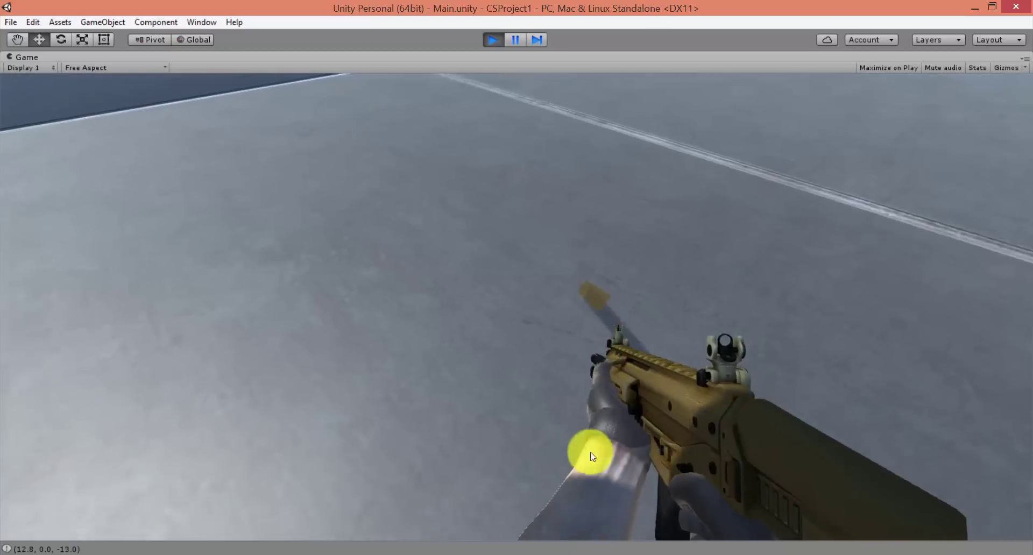
pyautogui.moveTo(592, 456)
pyautogui.mouseDown()
pyautogui.moveTo(526, 170)
pyautogui.moveTo(694, 140)
pyautogui.moveTo(777, 24)
pyautogui.mouseUp()
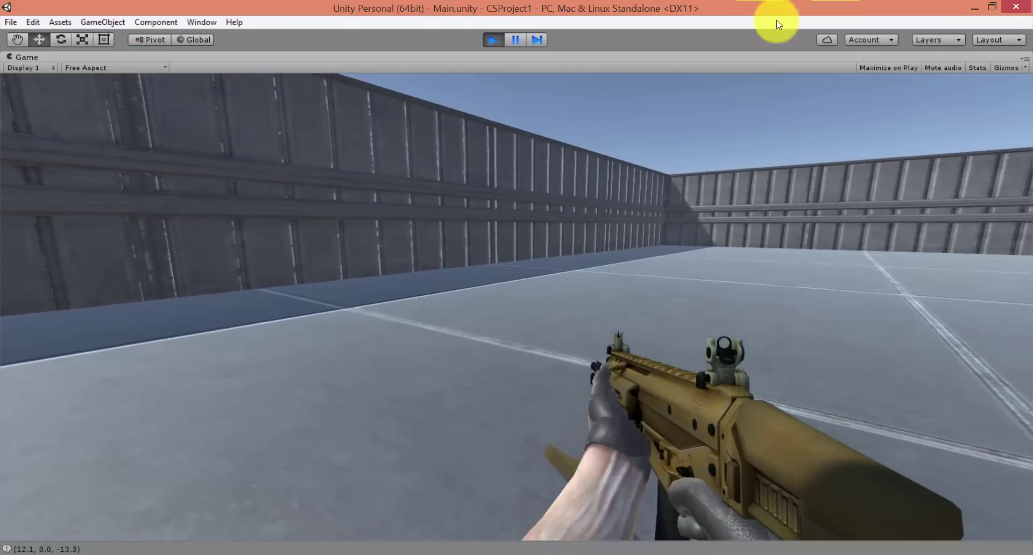
pyautogui.click(492, 41)
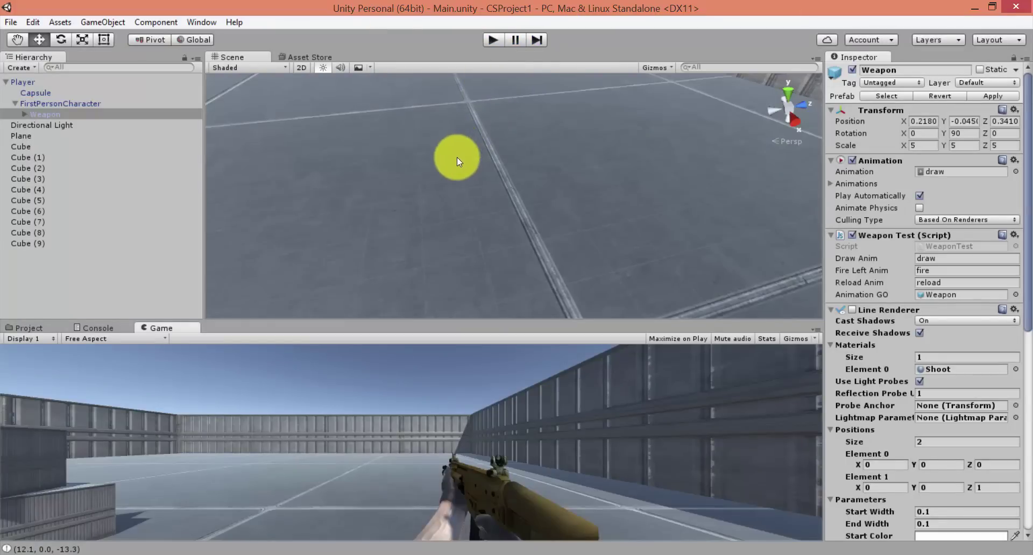
# Switch to Visual Studio and scroll through ShootHelper.cs's Update and FixedUpdate firing code
pyautogui.hotkey('alt', 'Tab')
pyautogui.scroll(9, 351, 290)
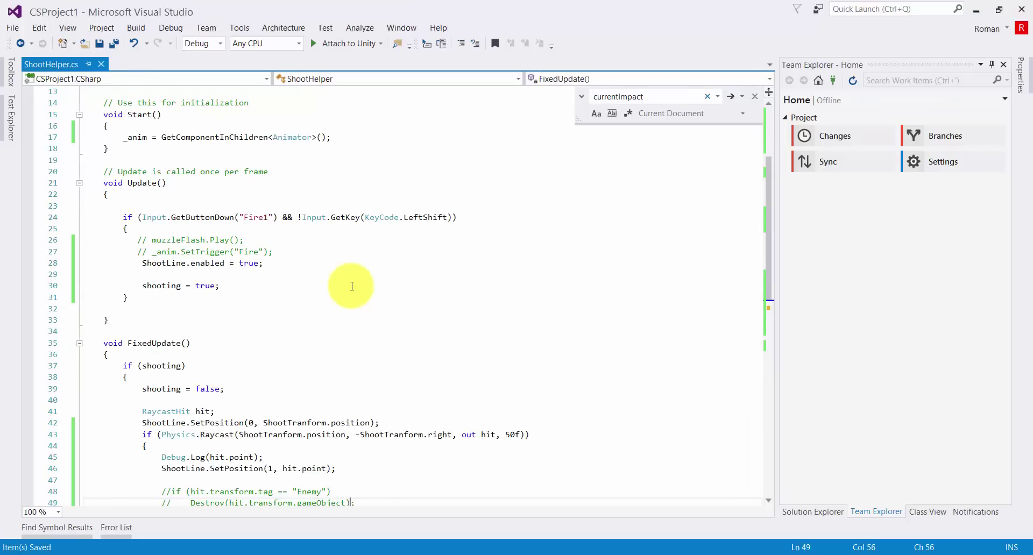
pyautogui.scroll(3, 347, 285)
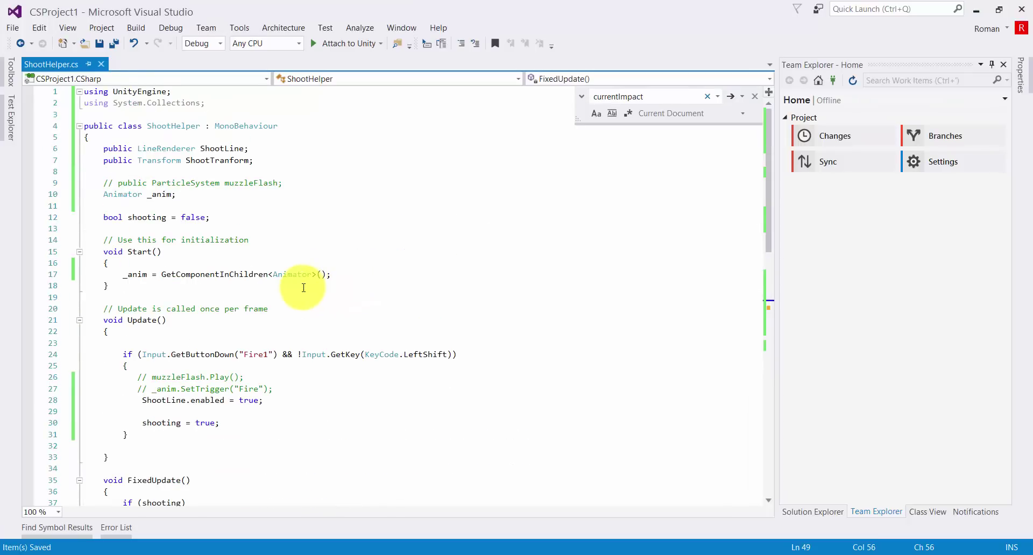
pyautogui.scroll(-1, 305, 285)
pyautogui.scroll(-3, 301, 287)
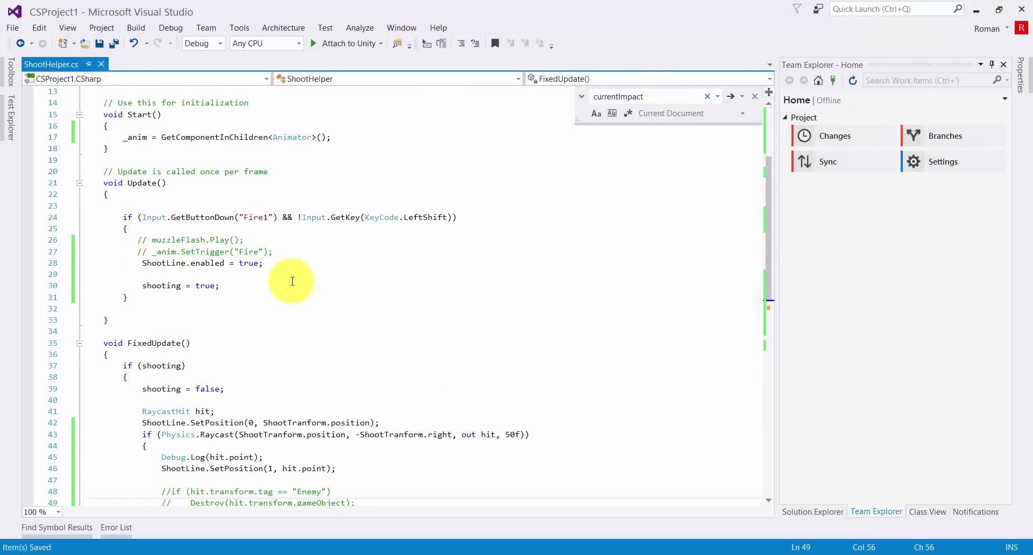
pyautogui.scroll(3, 217, 260)
pyautogui.scroll(-4, 217, 259)
pyautogui.scroll(-5, 218, 260)
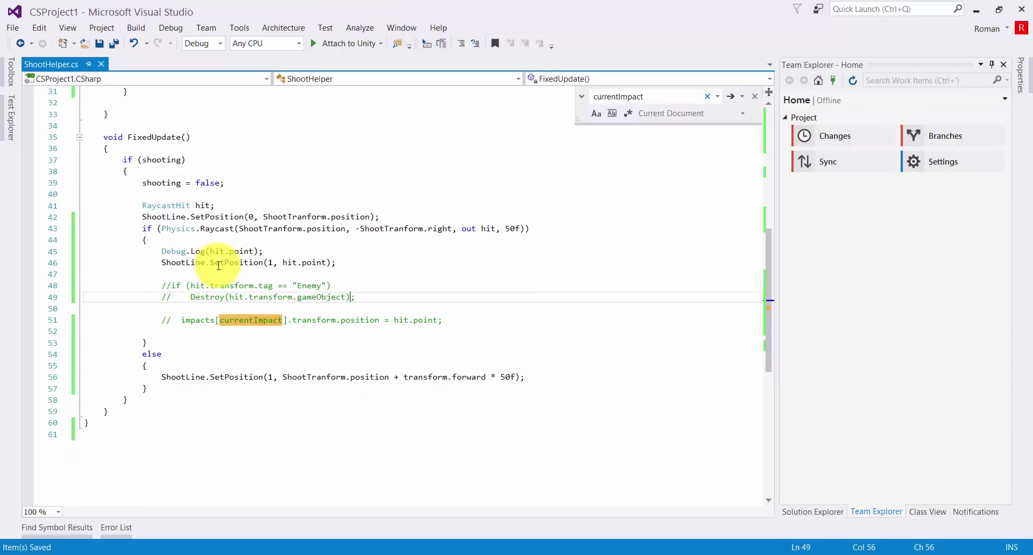
pyautogui.scroll(5, 230, 268)
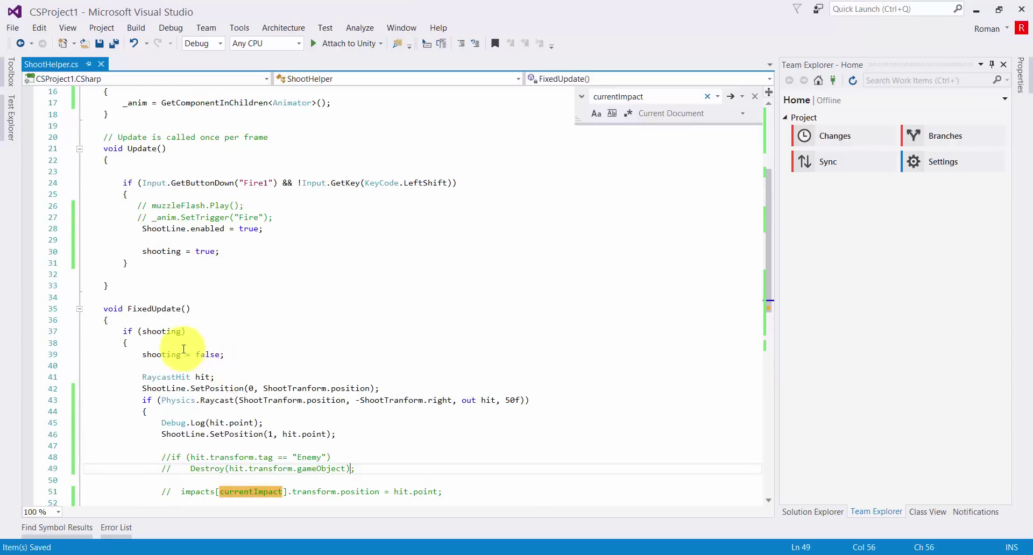
pyautogui.scroll(-2, 330, 360)
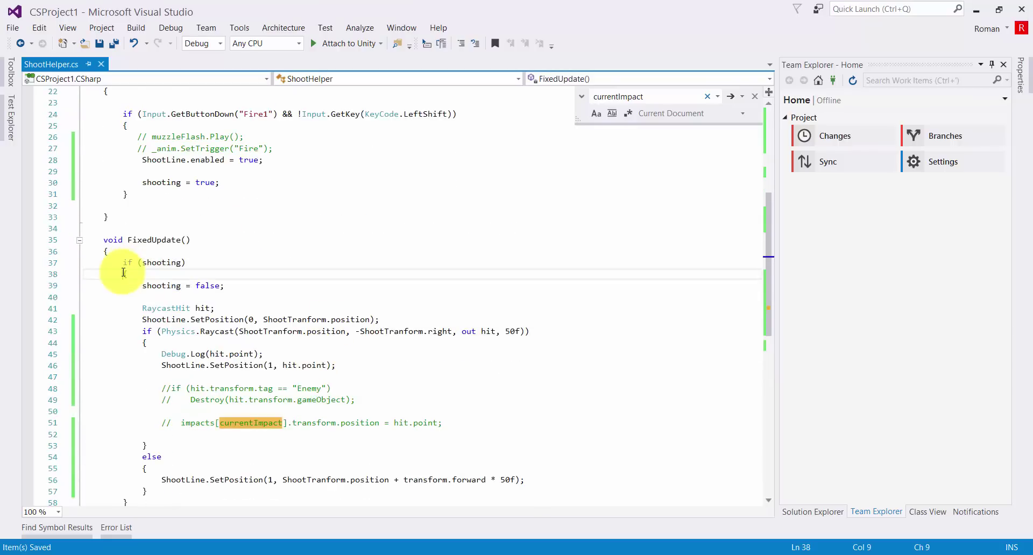
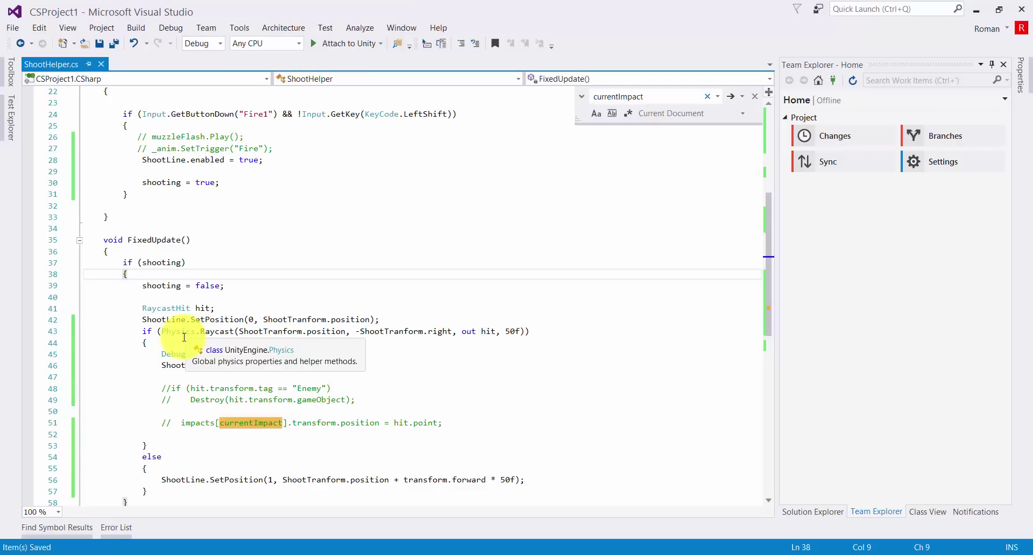
# Call StartCoroutine(HideLine()) after the raycast and generate the HideLine method stub
pyautogui.scroll(-5, 186, 348)
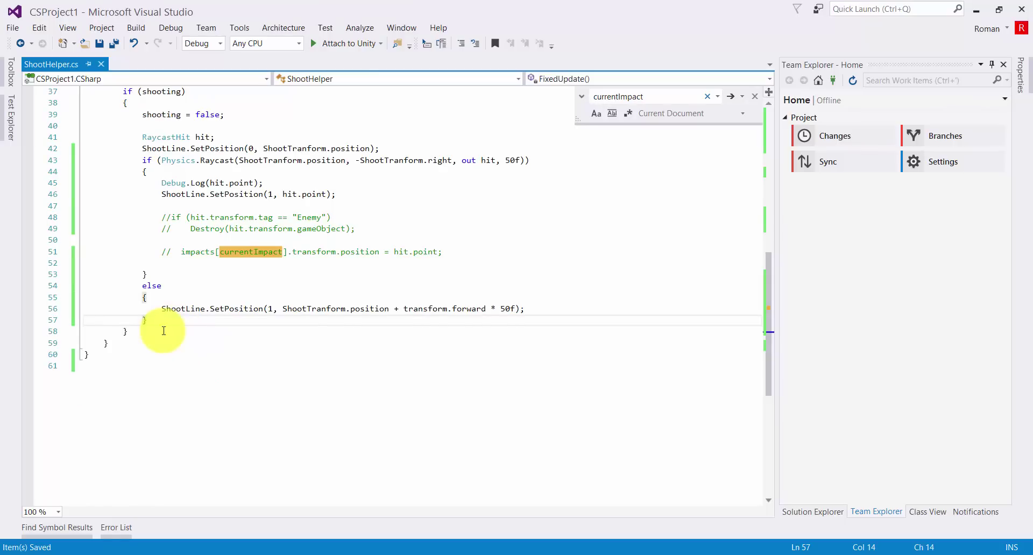
pyautogui.write('Str')
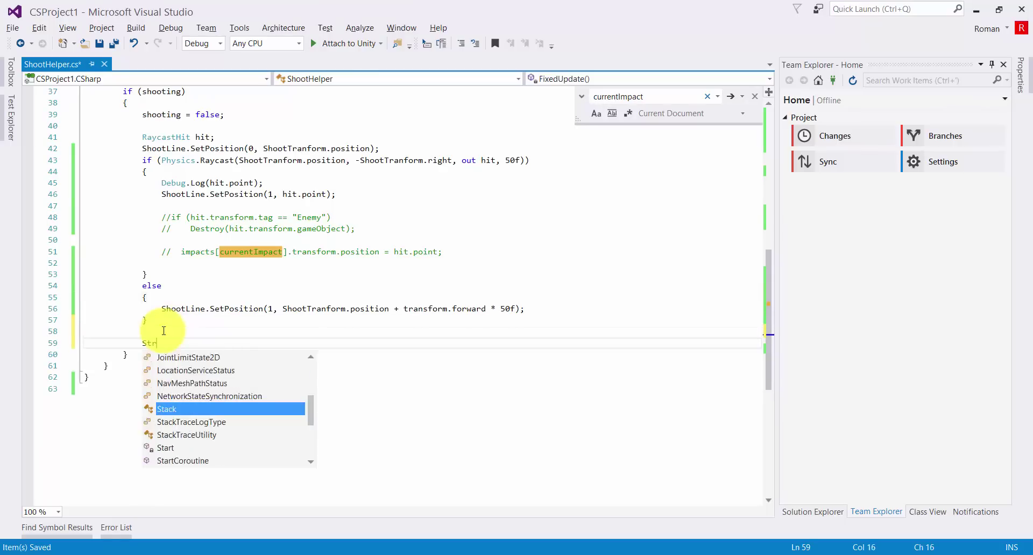
pyautogui.write('a')
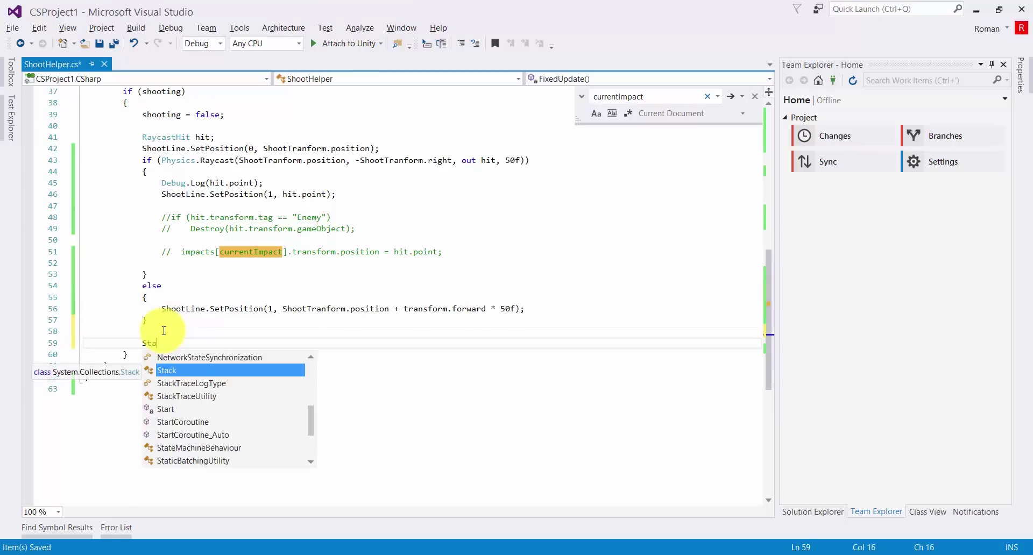
pyautogui.write('tr')
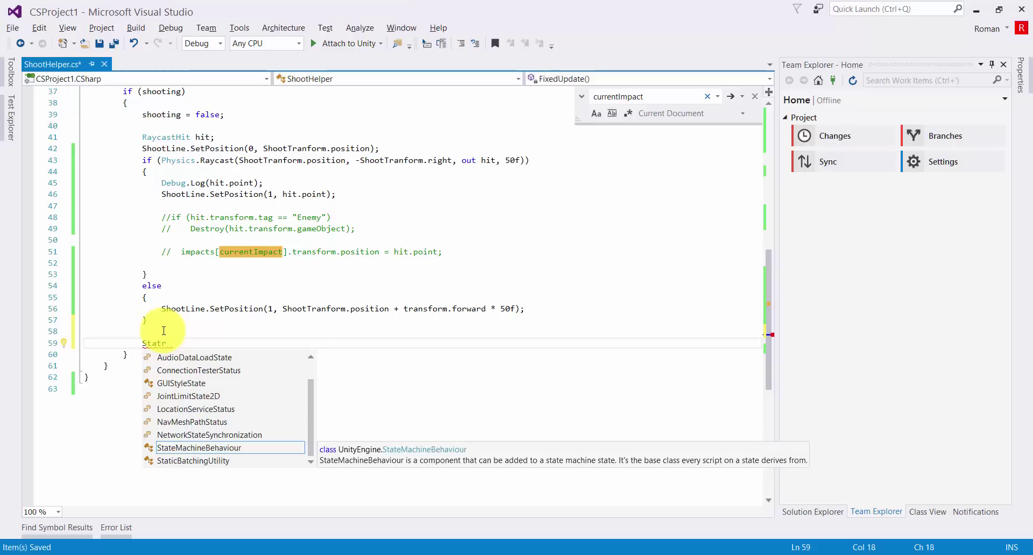
pyautogui.press('BackSpace')
pyautogui.press('BackSpace')
pyautogui.write('r')
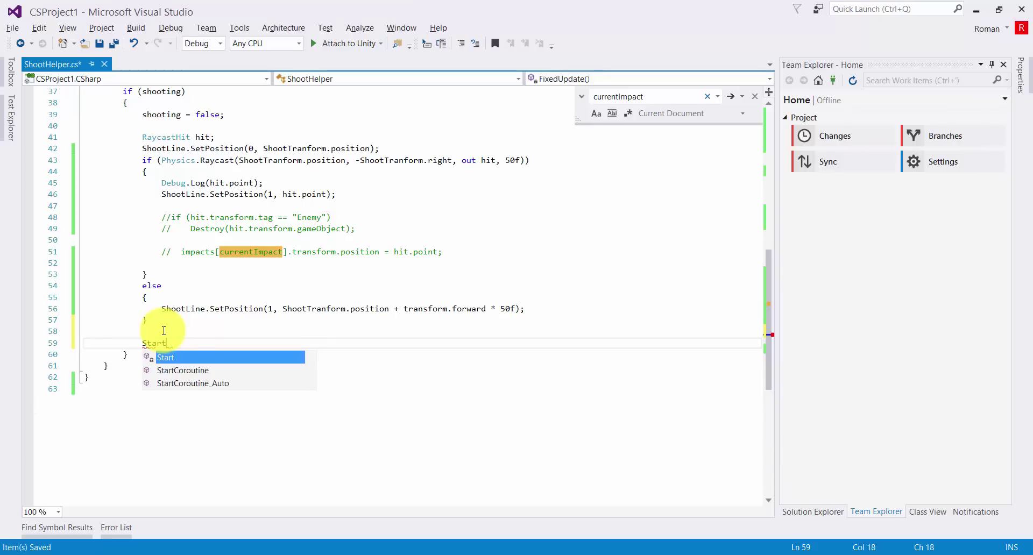
pyautogui.press('Tab')
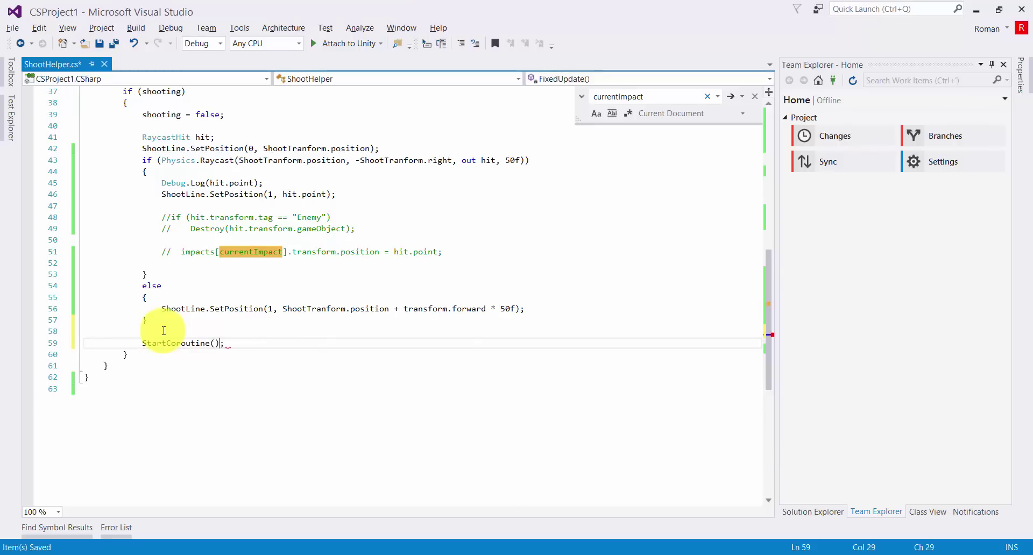
pyautogui.write('Hib')
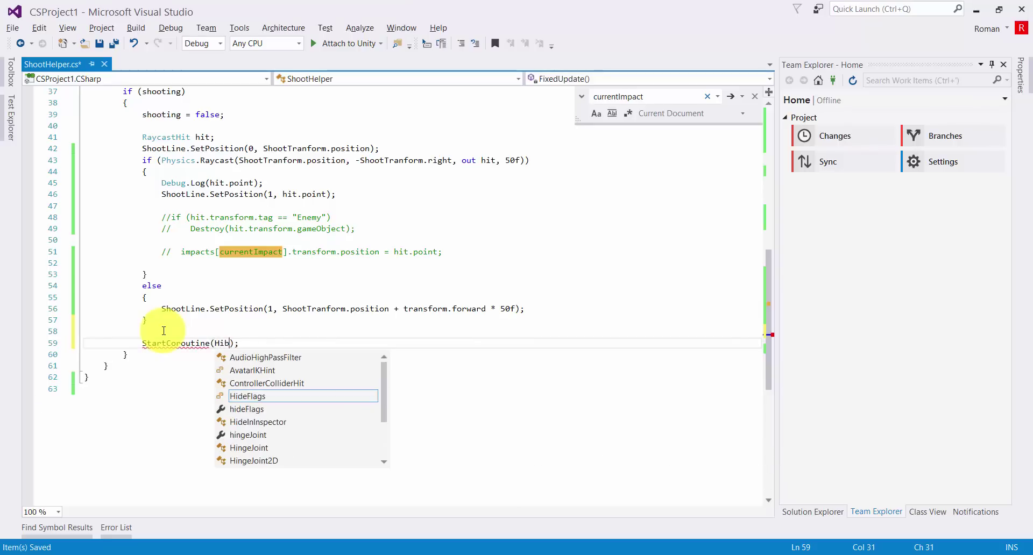
pyautogui.press('BackSpace')
pyautogui.write('deL')
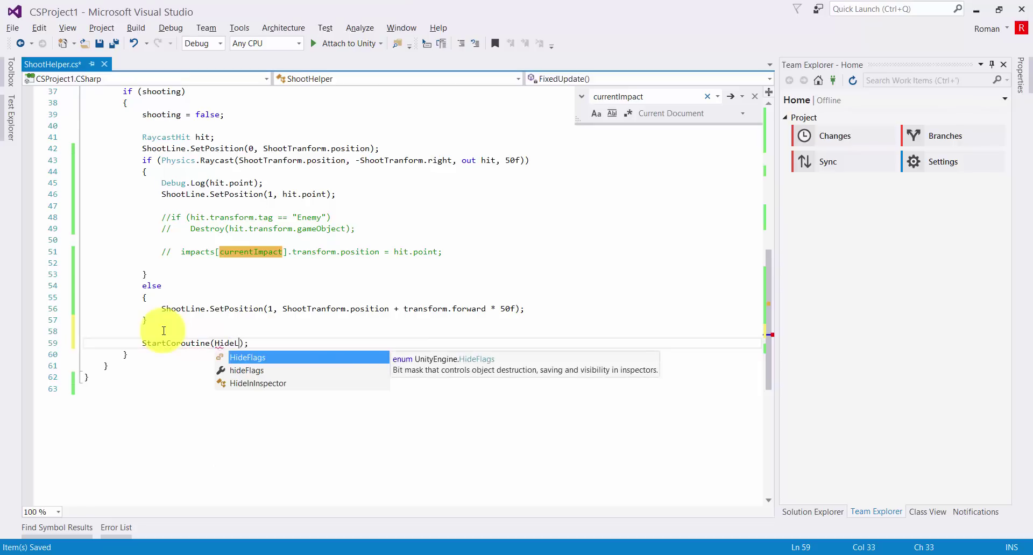
pyautogui.write('ine(')
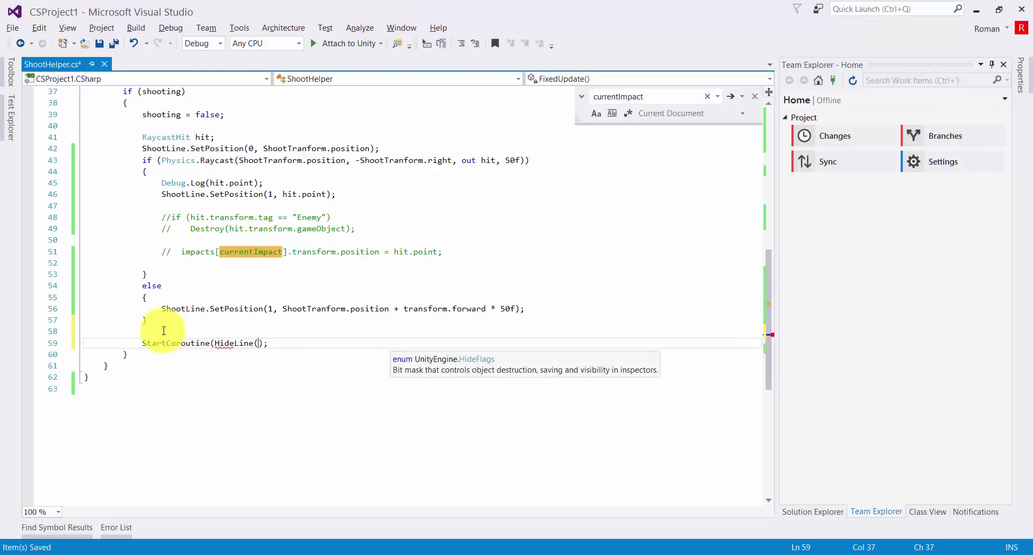
pyautogui.write(')')
pyautogui.press('Return')
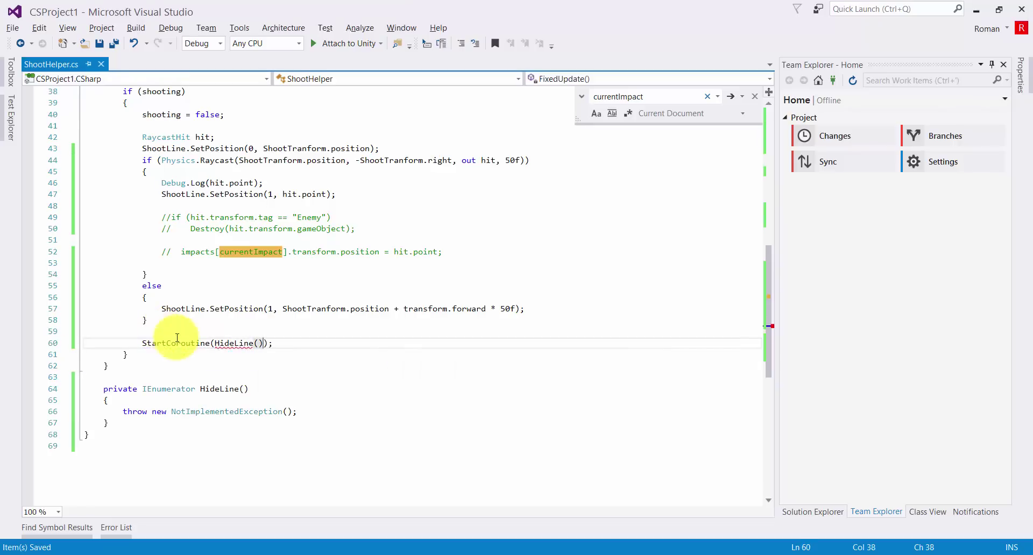
# Replace the stub's placeholder exception with a yield on WaitForSeconds(0.1f)
pyautogui.moveTo(110, 409); pyautogui.dragTo(368, 409)
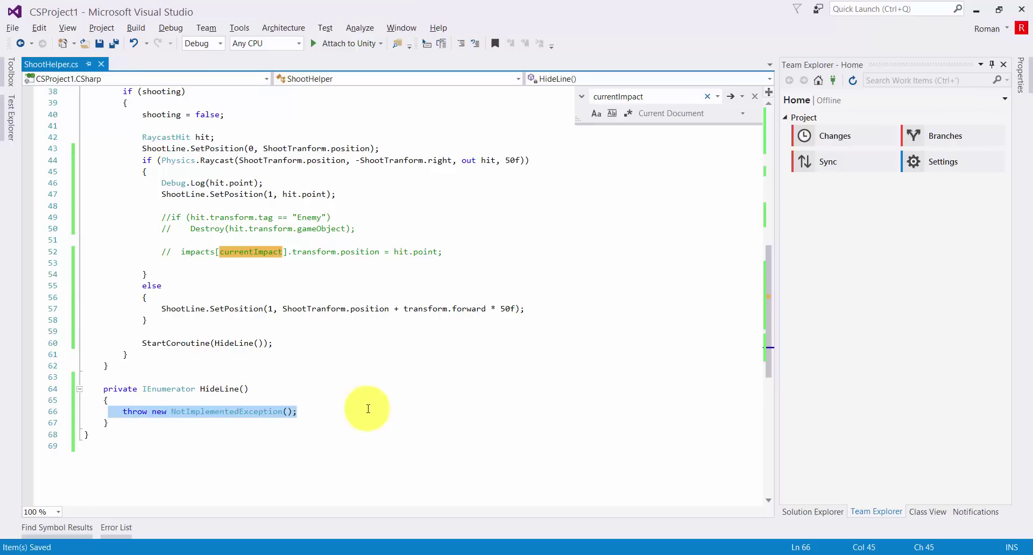
pyautogui.write('ye')
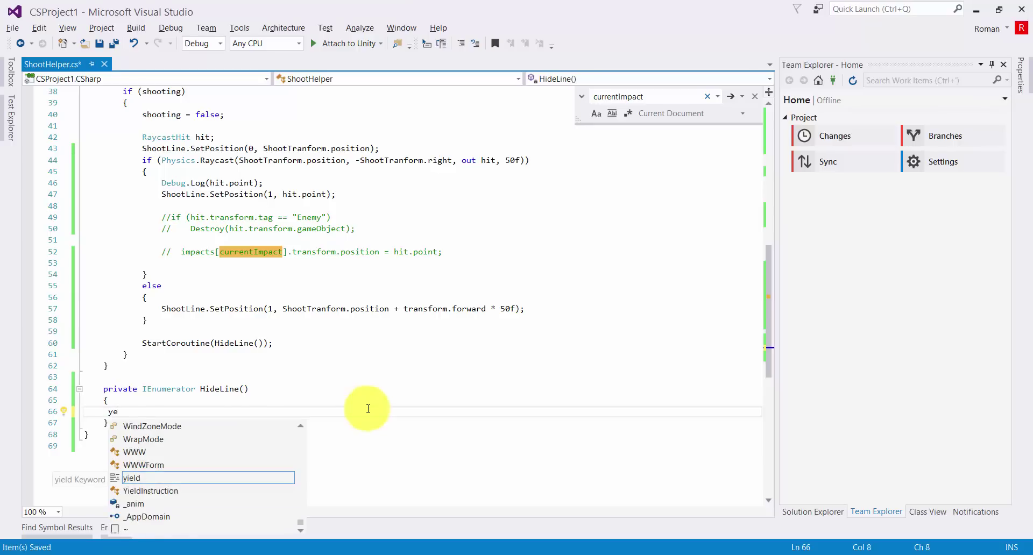
pyautogui.press('Tab')
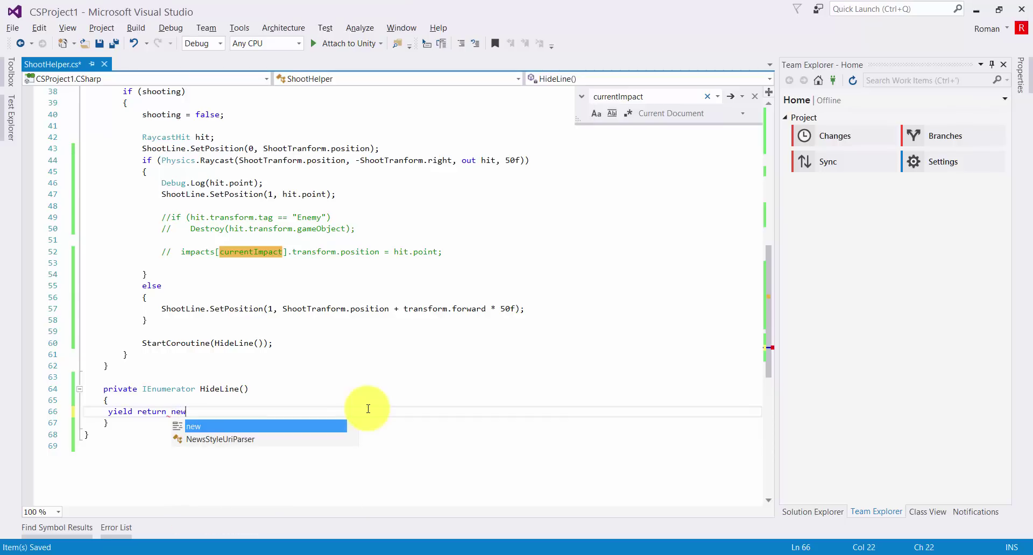
pyautogui.write('Wai')
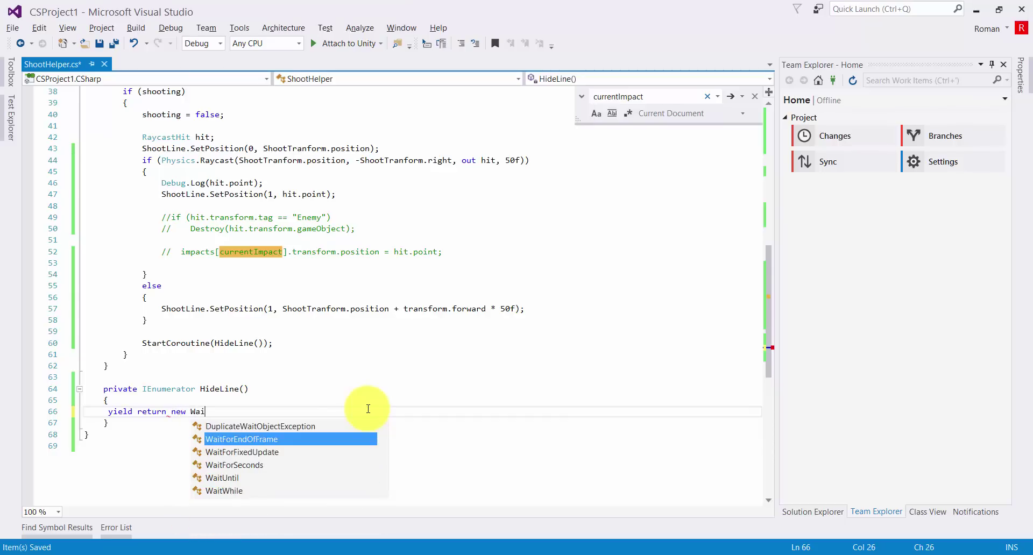
pyautogui.press('Down')
pyautogui.press('Down')
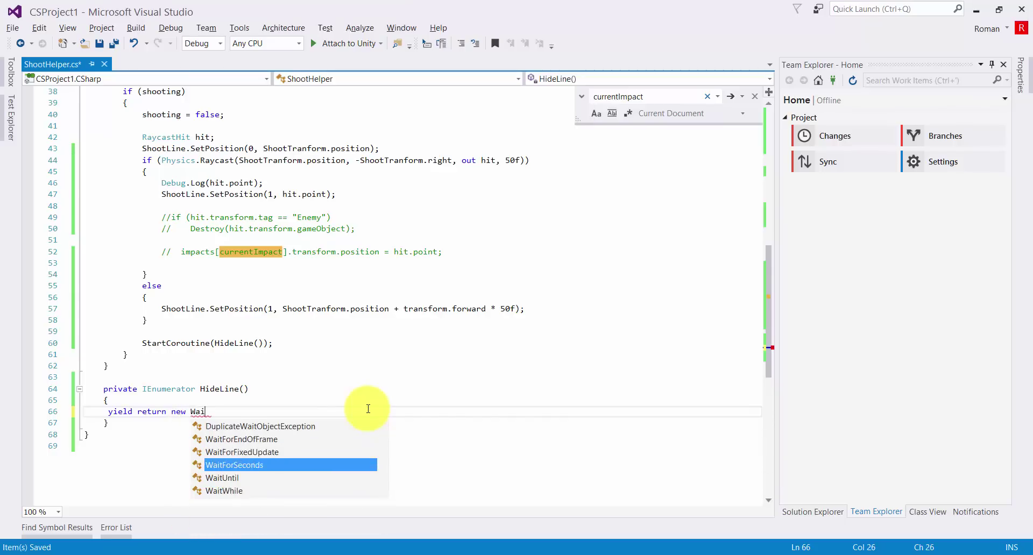
pyautogui.press('Tab')
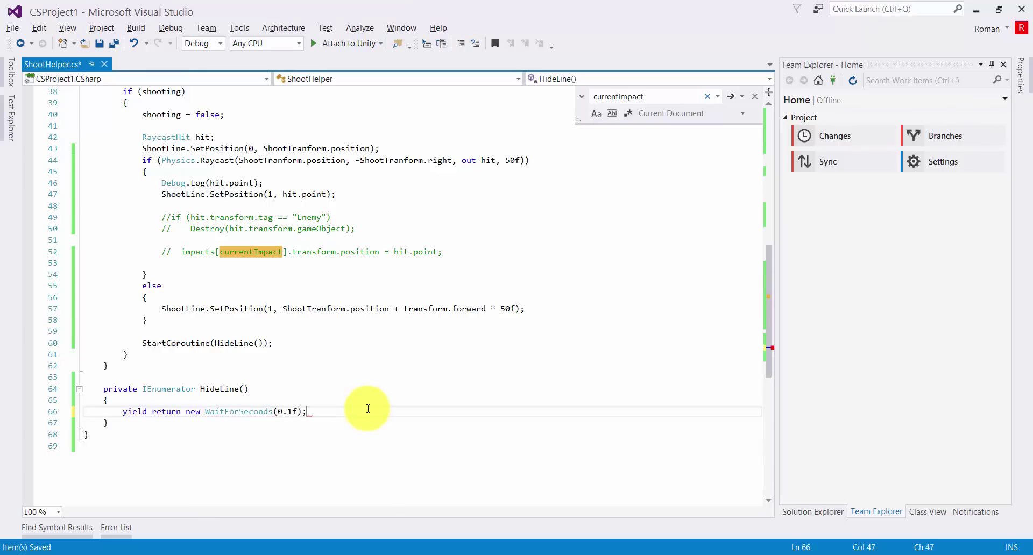
# Add ShootLine.enabled = false after the wait, then return to Unity
pyautogui.scroll(4, 260, 210)
pyautogui.scroll(3, 219, 169)
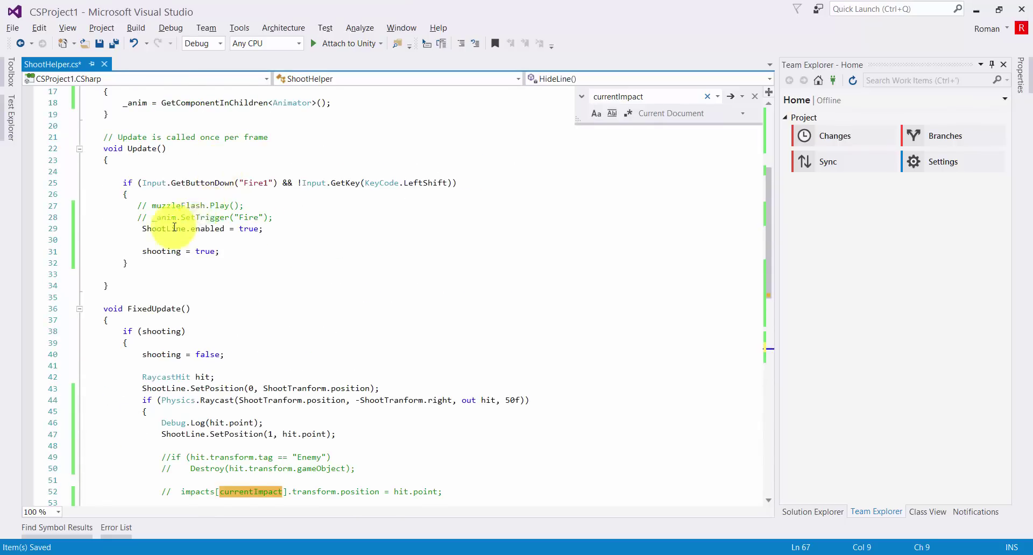
pyautogui.hotkey('shift', 'End')
pyautogui.scroll(-5, 241, 277)
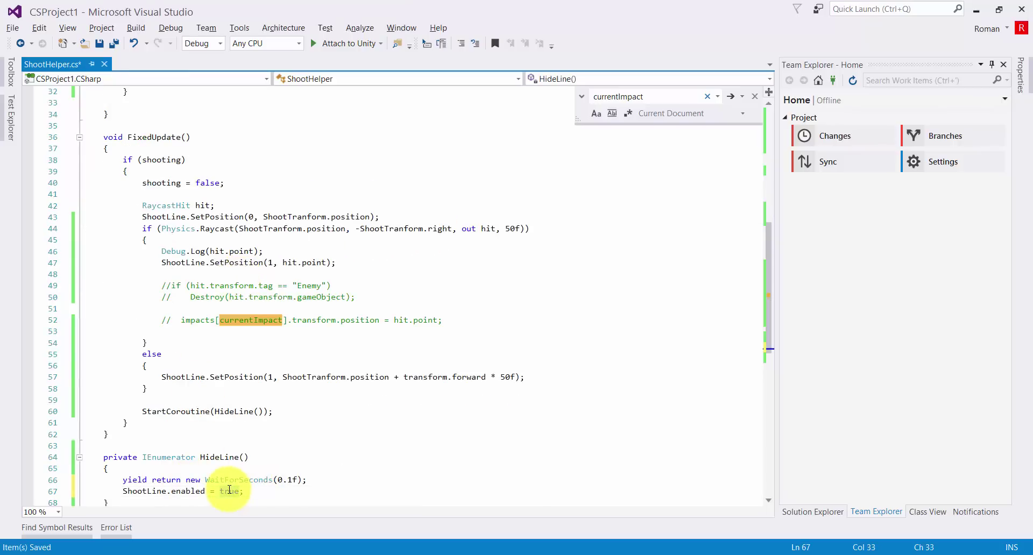
pyautogui.write('a')
pyautogui.press('Tab')
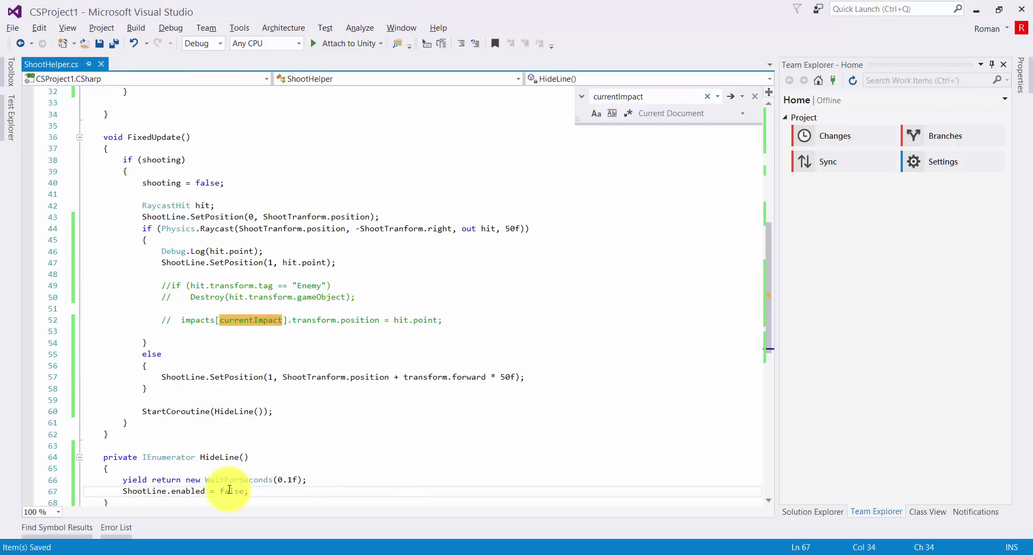
pyautogui.click(263, 554)
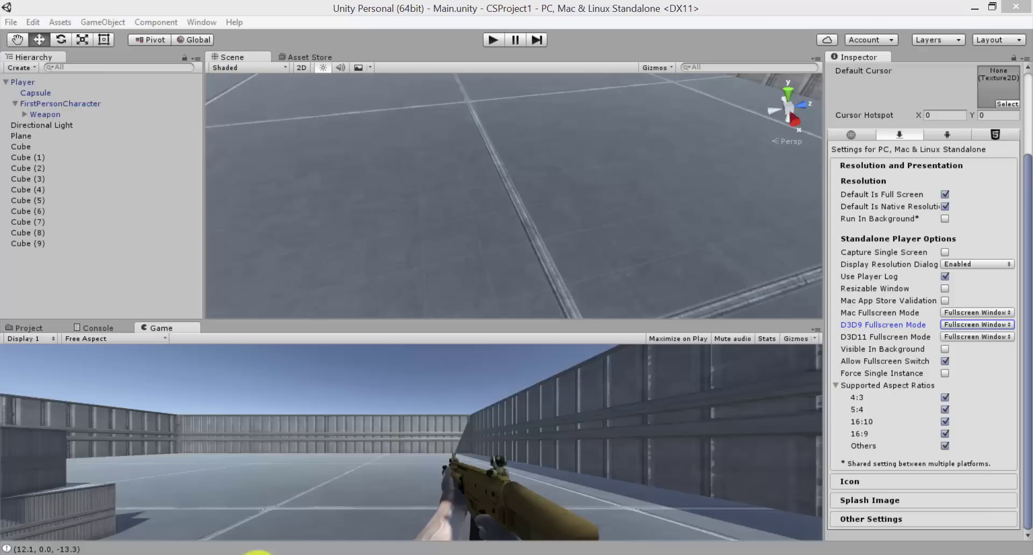
pyautogui.click(490, 41)
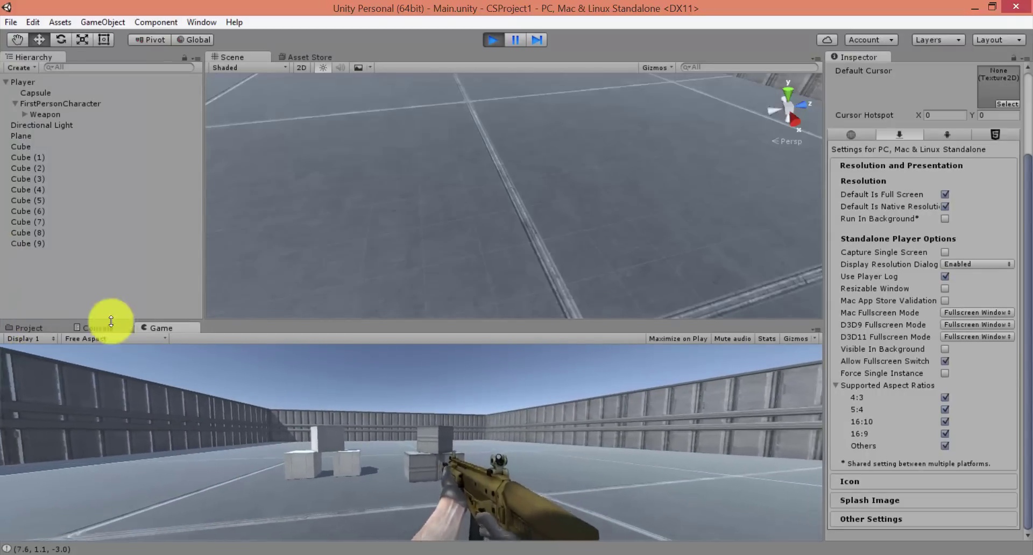
pyautogui.click(166, 315)
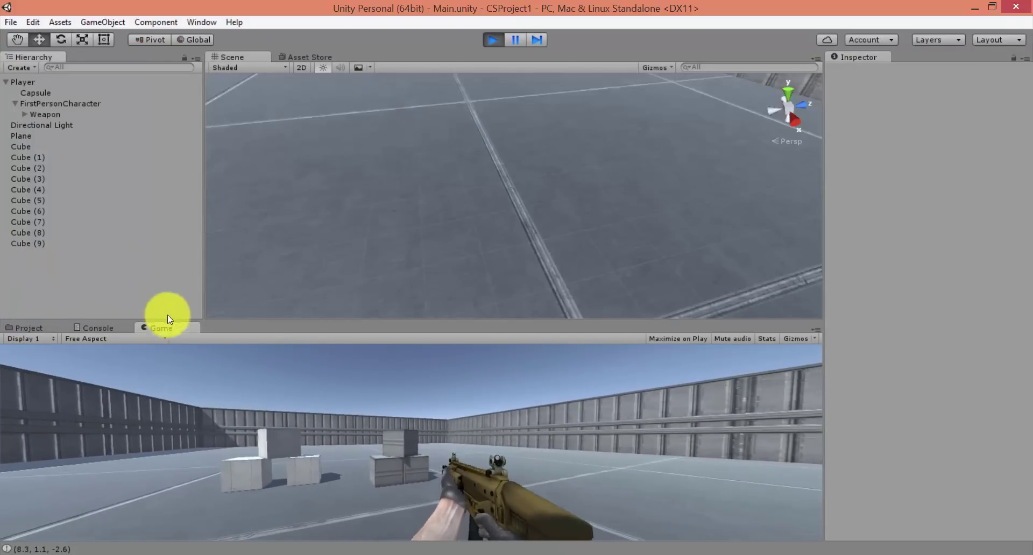
pyautogui.click(825, 342)
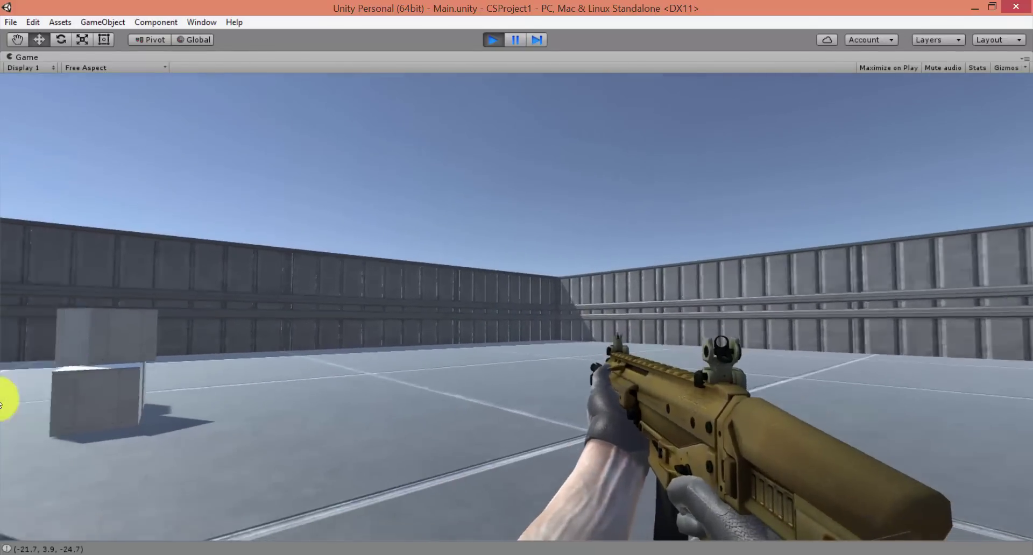
pyautogui.press('w')
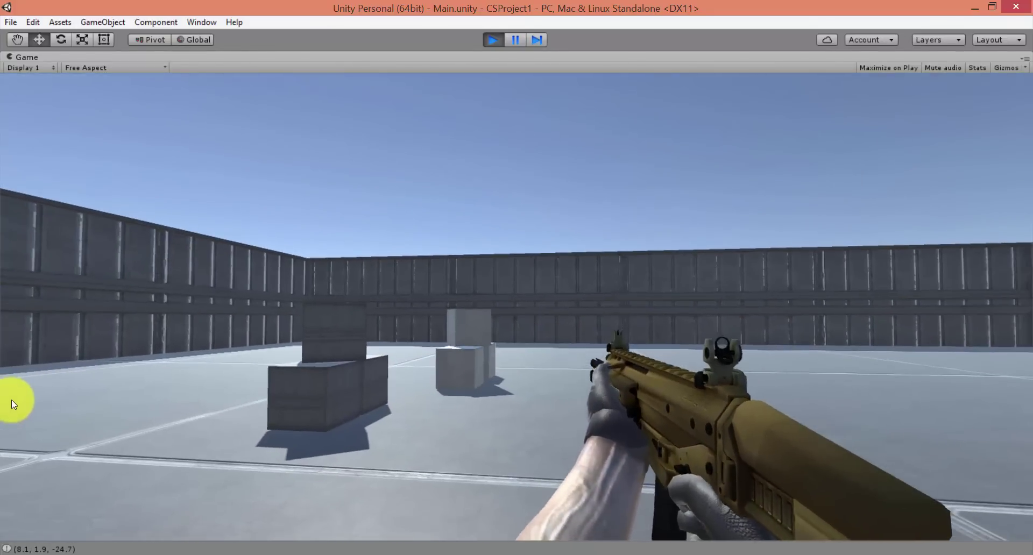
pyautogui.press('w')
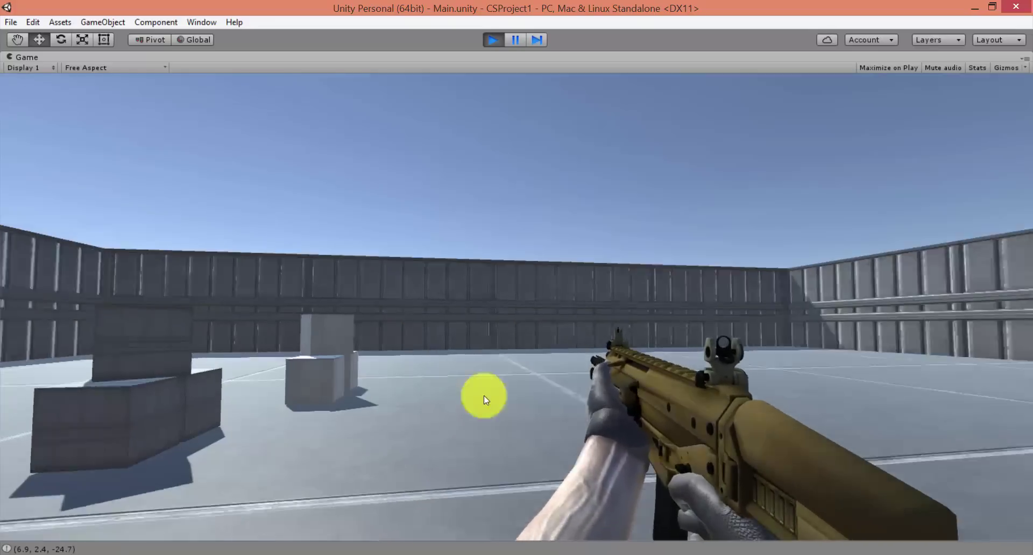
pyautogui.press('w')
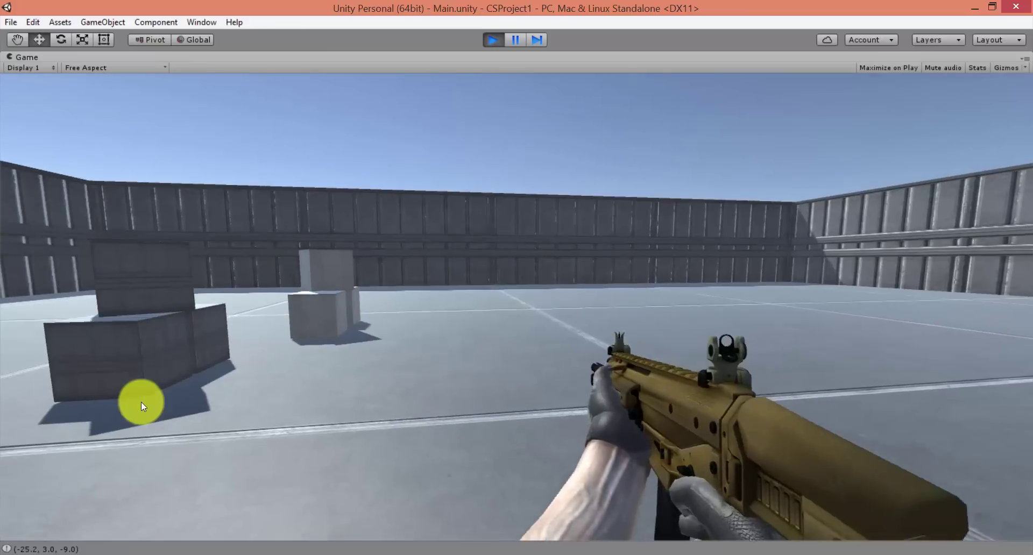
pyautogui.click(141, 402)
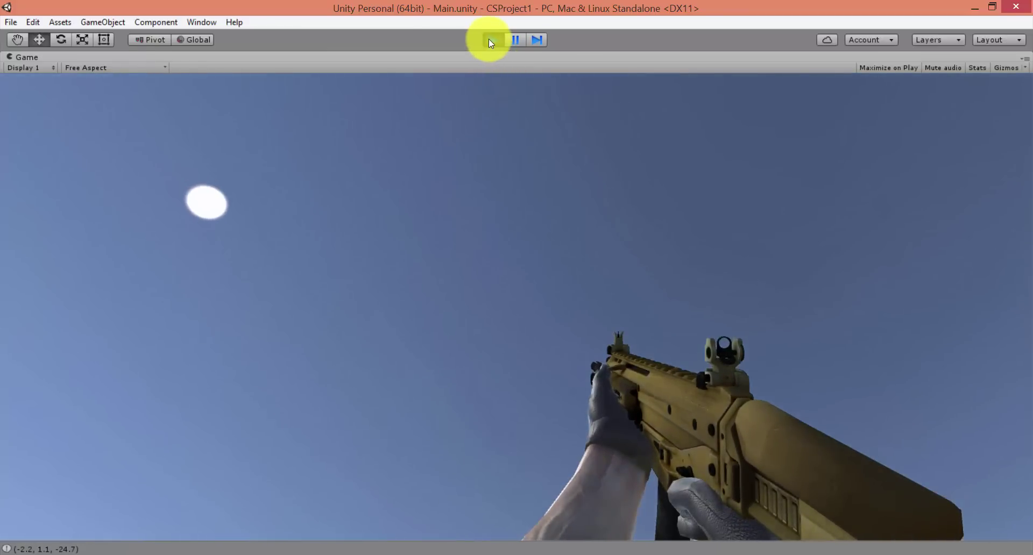
pyautogui.click(491, 42)
# Prefix line 60's StartCoroutine(HideLine()) with // in ShootHelper.cs, then go back to Unity
pyautogui.click(374, 551)
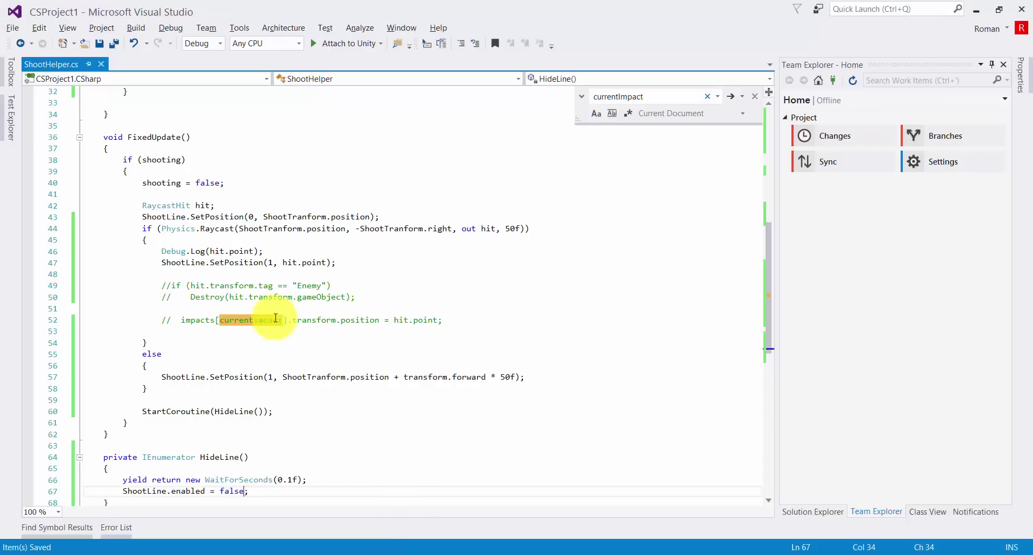
pyautogui.click(139, 411)
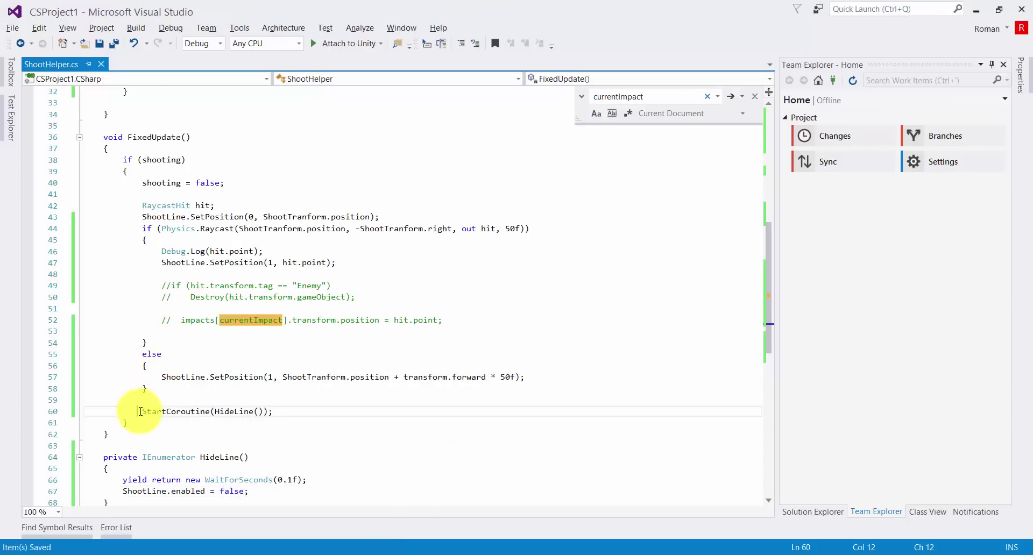
pyautogui.write('//')
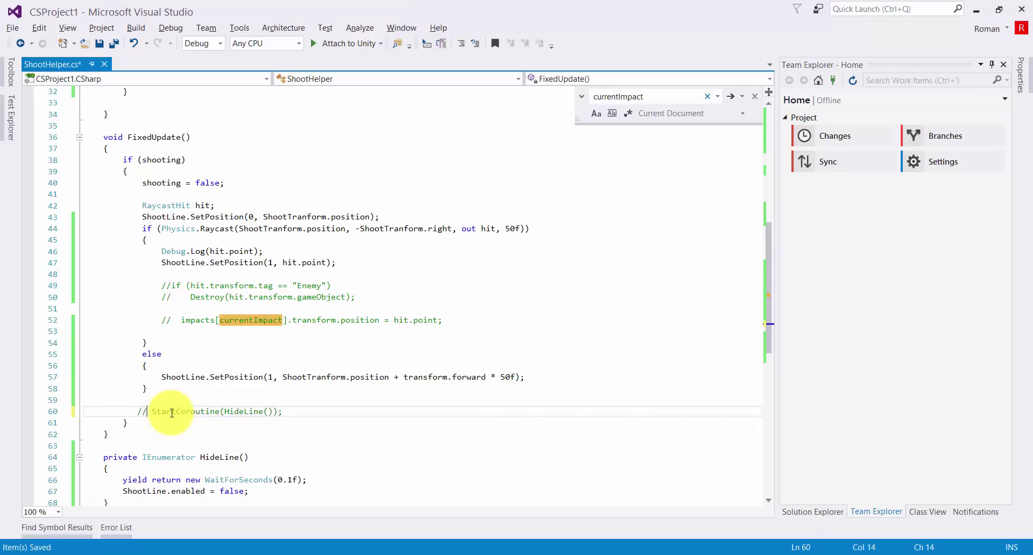
pyautogui.click(248, 553)
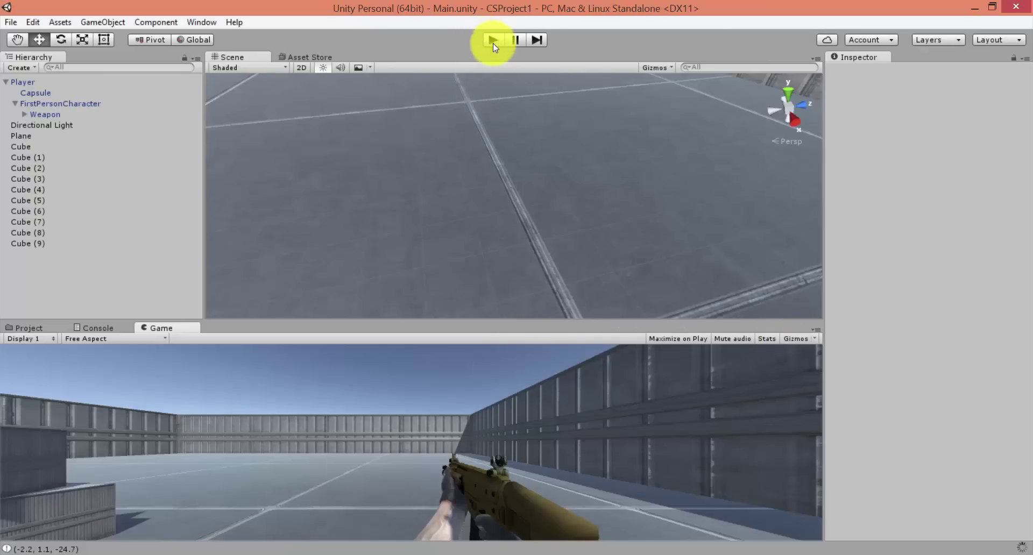
# Create a UI Image on a new Canvas using the ButtonThumbstick sprite
pyautogui.click(103, 23)
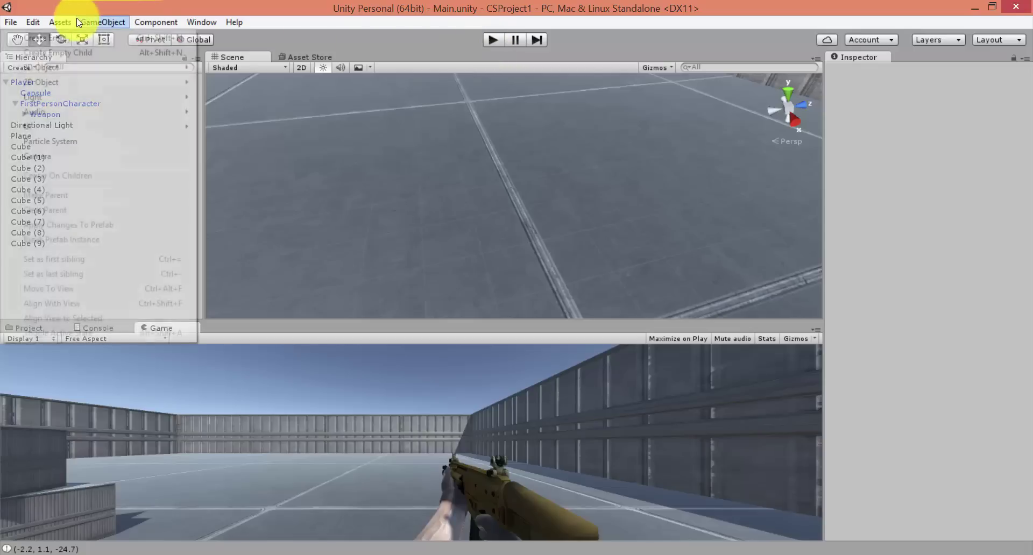
pyautogui.moveTo(91, 106)
pyautogui.moveTo(81, 127)
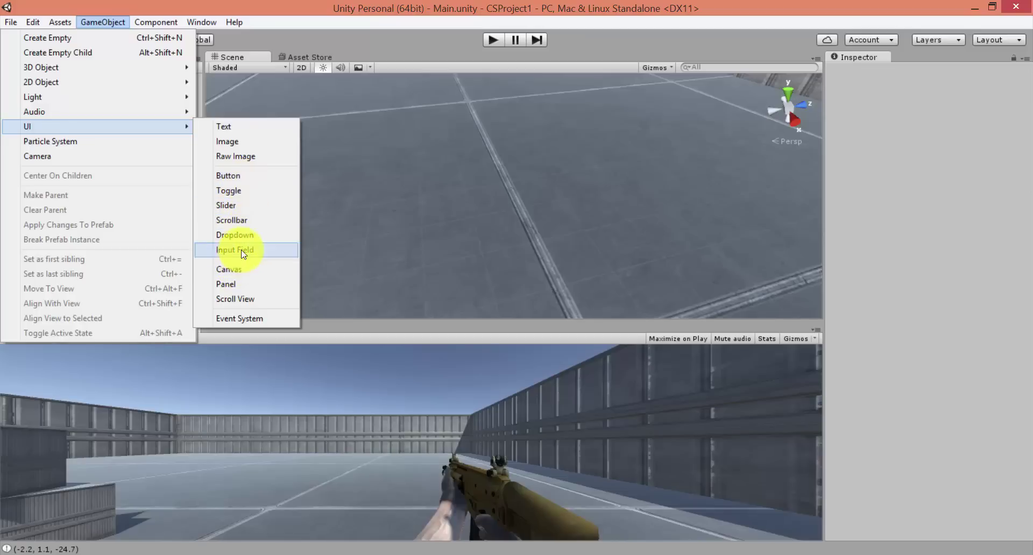
pyautogui.click(248, 142)
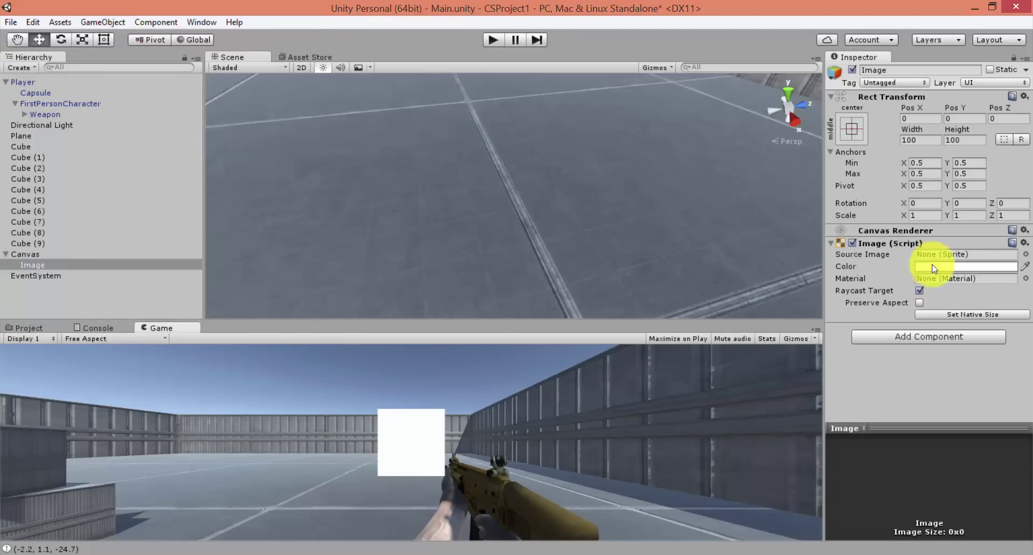
pyautogui.click(1026, 256)
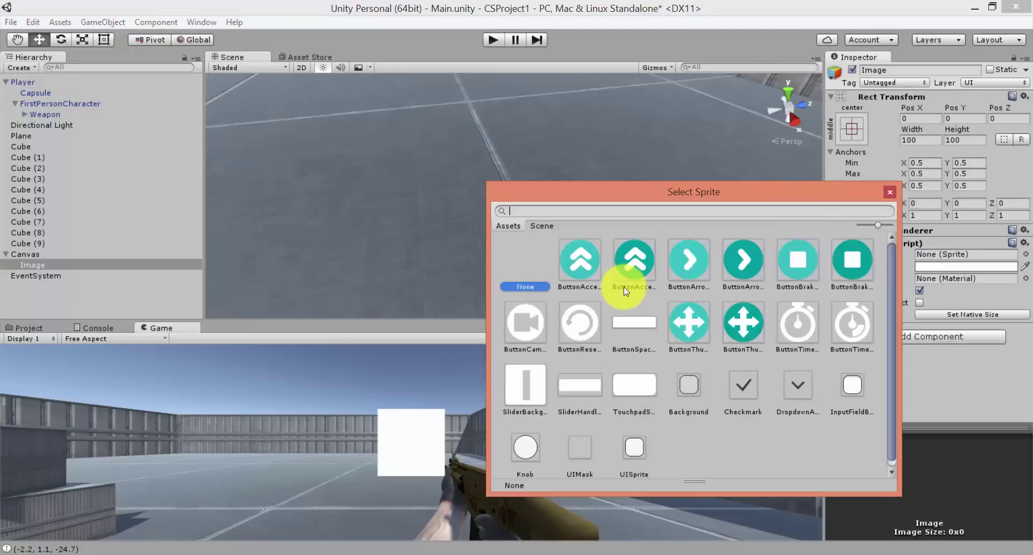
pyautogui.scroll(-1, 624, 291)
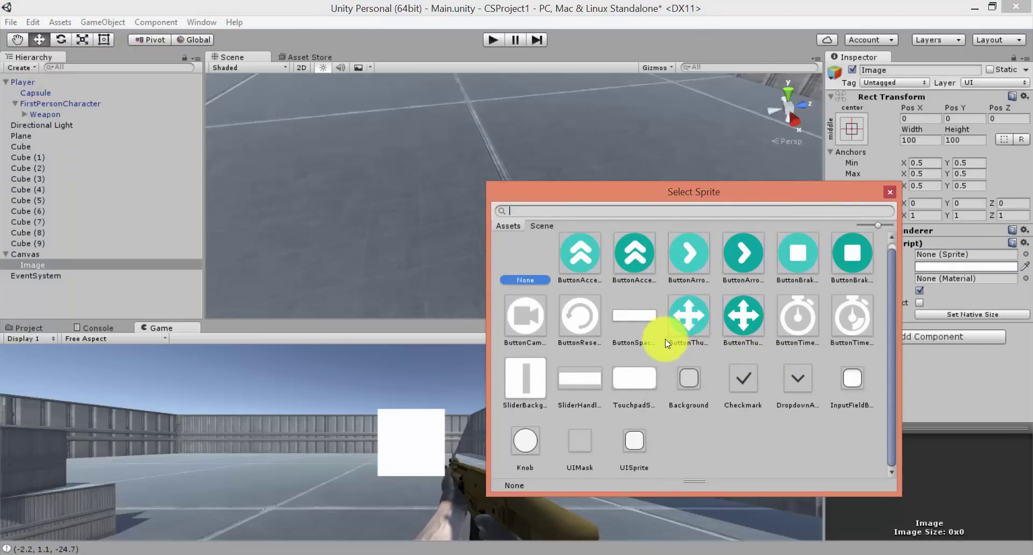
pyautogui.click(691, 311)
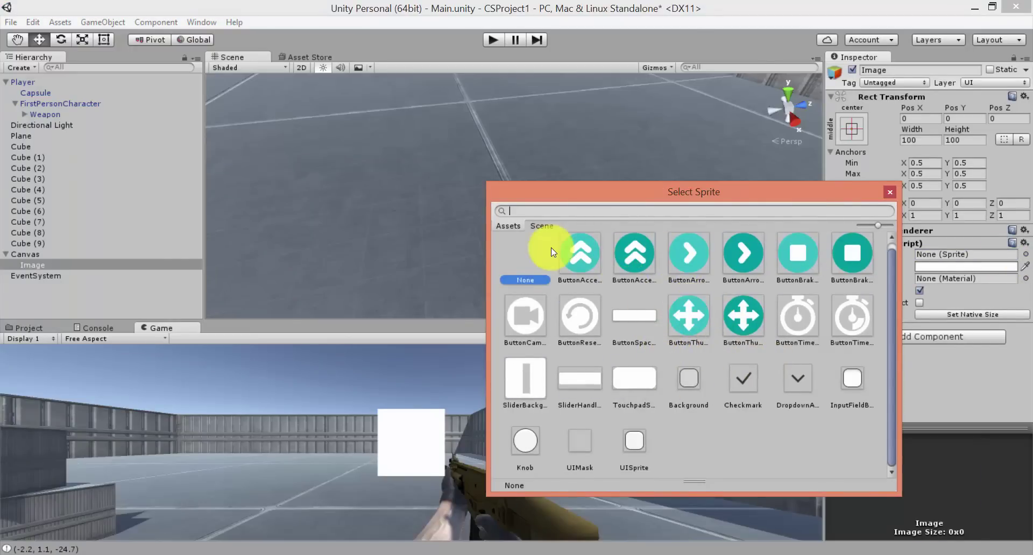
pyautogui.press('Return')
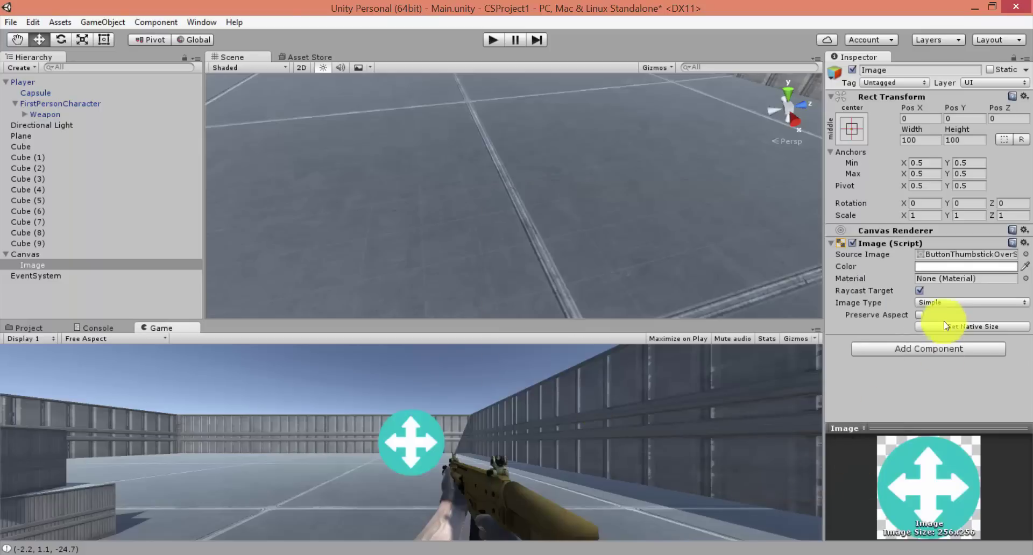
# Set the Image's width and height to 10
pyautogui.click(915, 141)
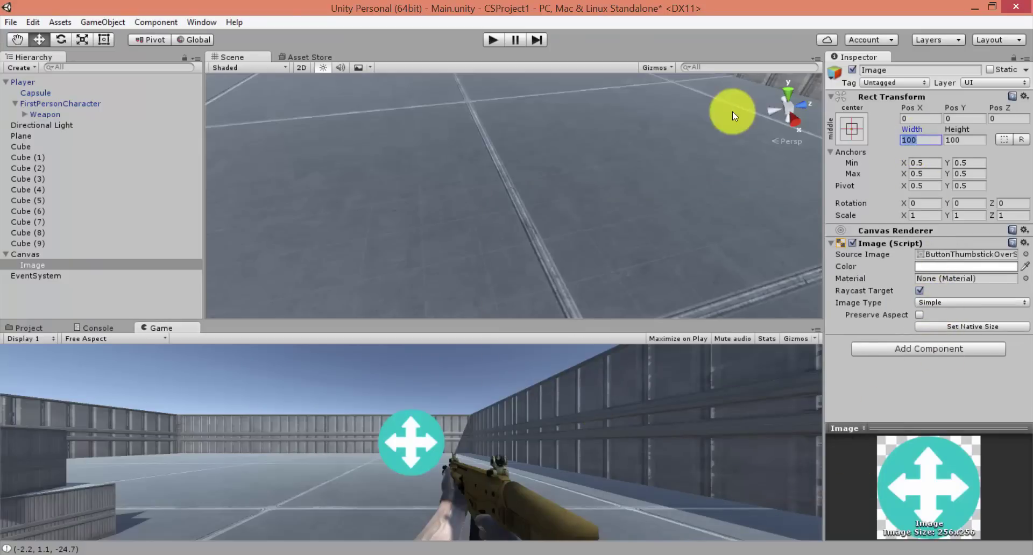
pyautogui.write('10')
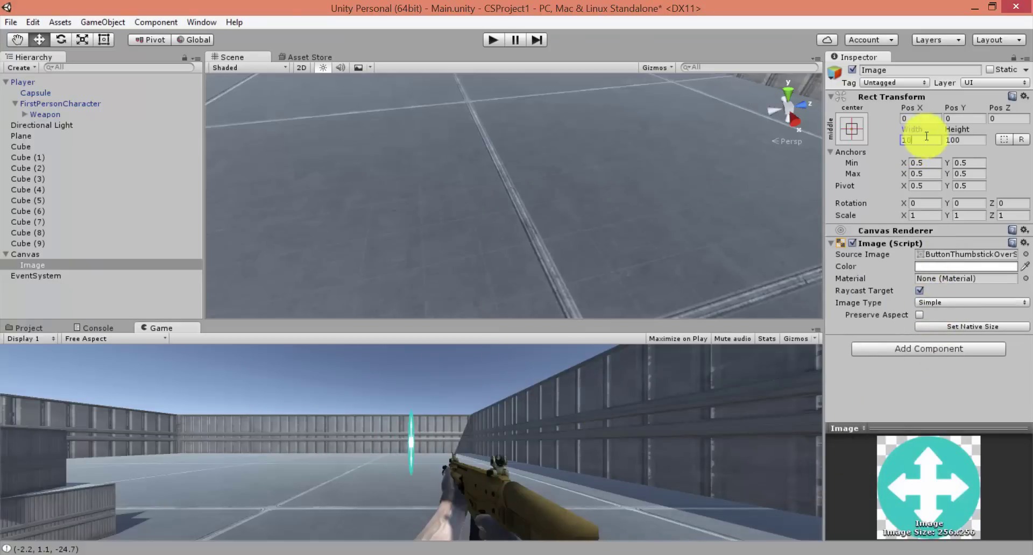
pyautogui.press('Tab')
pyautogui.write('10')
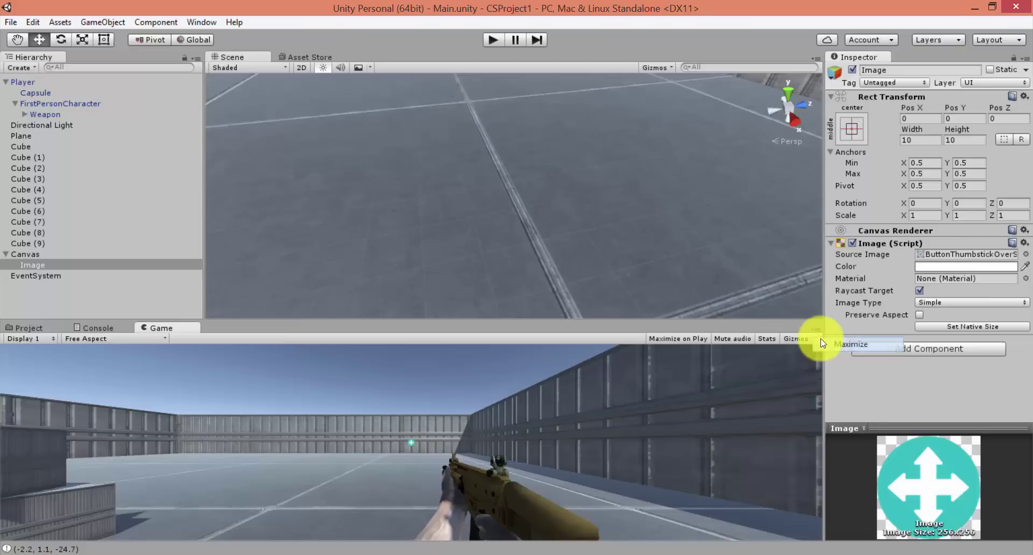
# Play the scene in a maximized Game view, firing and looking around, then stop and restore the layout
pyautogui.hotkey('shift', 'space')
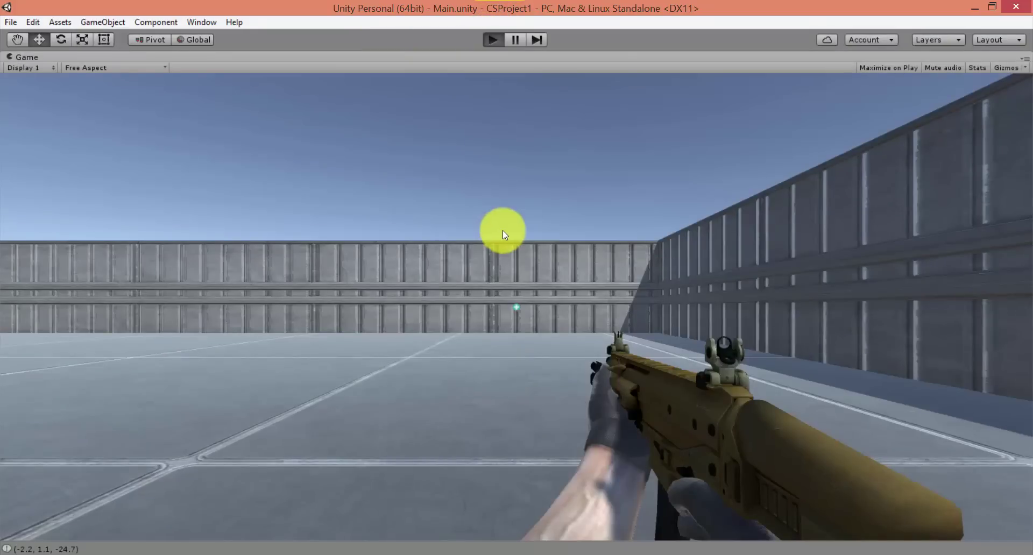
pyautogui.click(434, 293)
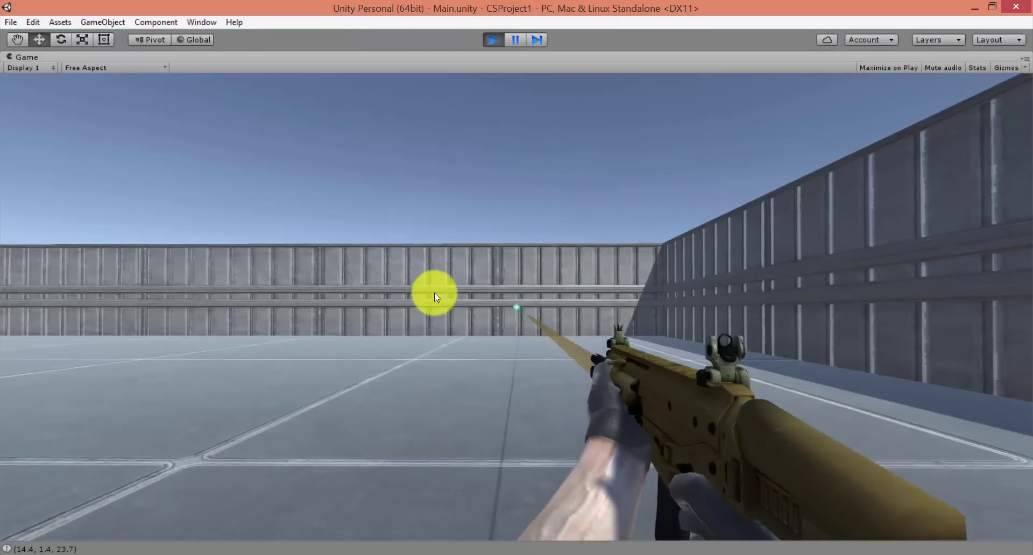
pyautogui.moveTo(390, 294); pyautogui.dragTo(3, 261)
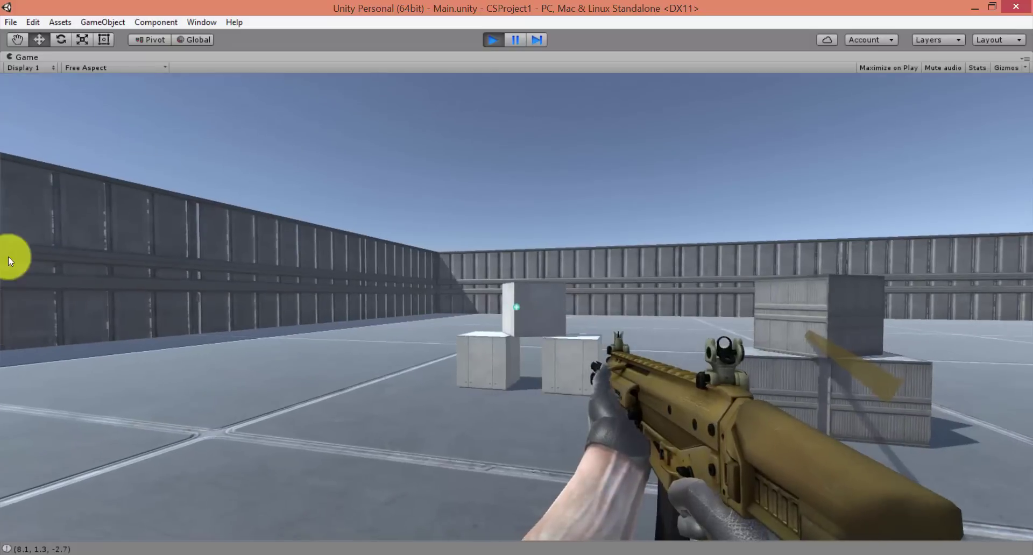
pyautogui.moveTo(3, 261)
pyautogui.mouseDown()
pyautogui.moveTo(367, 322)
pyautogui.moveTo(613, 212)
pyautogui.moveTo(4, 352)
pyautogui.moveTo(9, 280)
pyautogui.moveTo(9, 350)
pyautogui.moveTo(136, 171)
pyautogui.moveTo(341, 343)
pyautogui.moveTo(641, 132)
pyautogui.moveTo(498, 46)
pyautogui.moveTo(398, 38)
pyautogui.mouseUp()
pyautogui.hotkey('ctrl', 'p')
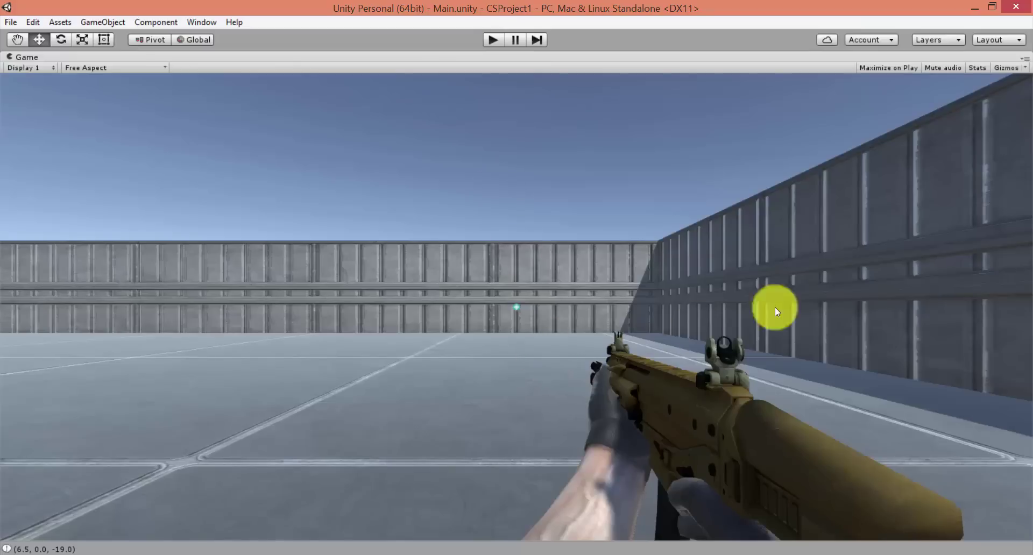
pyautogui.click(1024, 59)
pyautogui.click(966, 71)
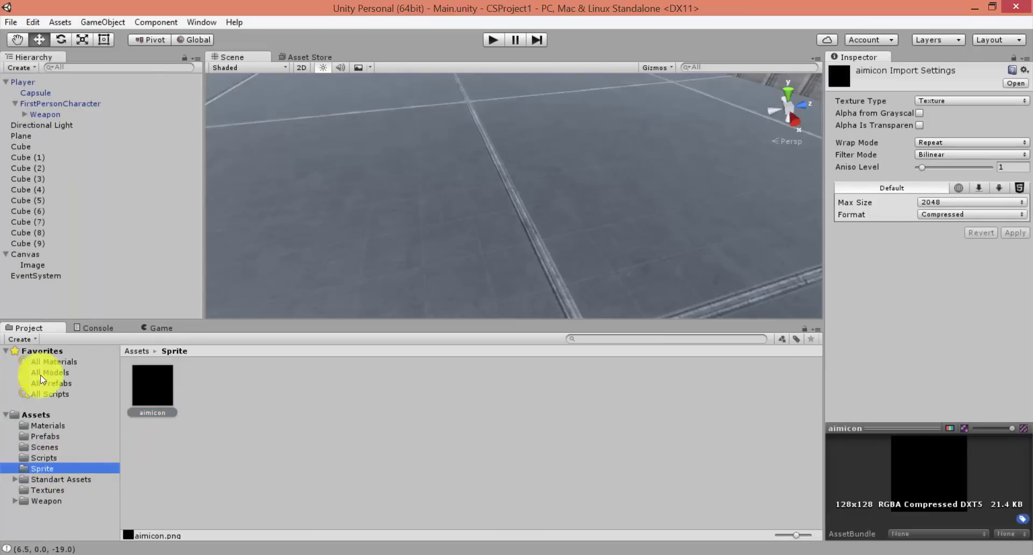
# Rename the Sprite folder to Sprites and select the aimicon texture
pyautogui.click(50, 467)
pyautogui.write('Sprites')
pyautogui.press('Return')
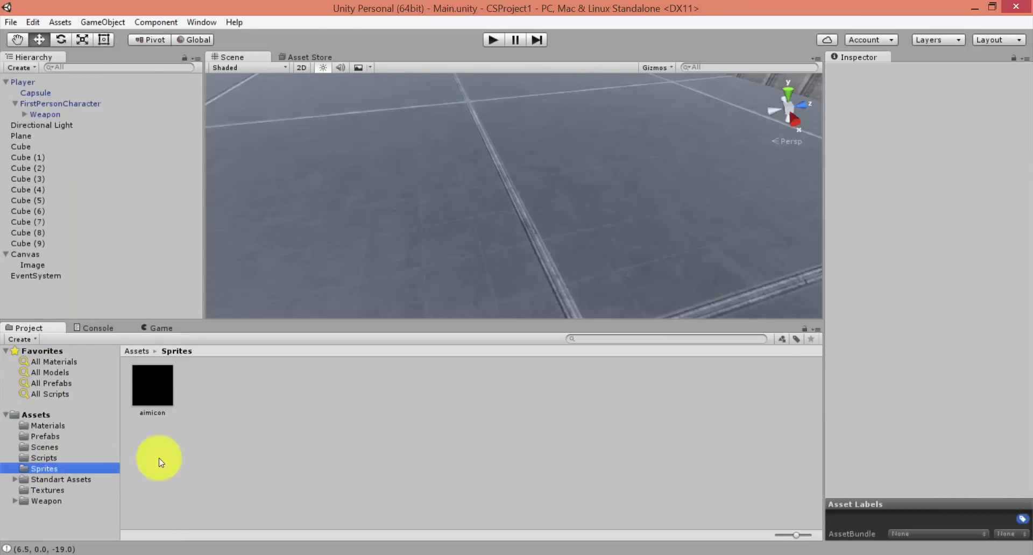
pyautogui.click(166, 398)
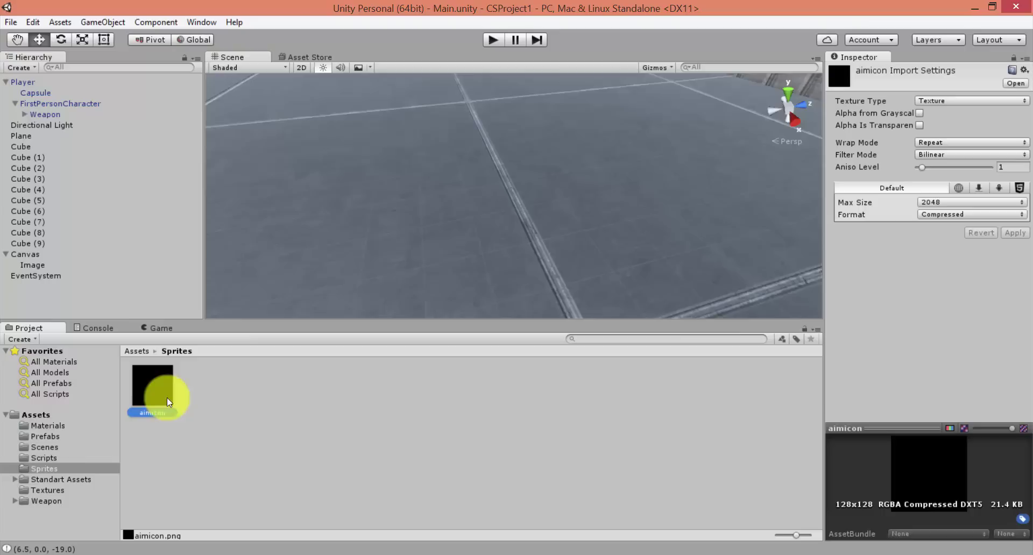
# Try dragging aimicon into the Canvas Image's Source Image slot
pyautogui.click(32, 265)
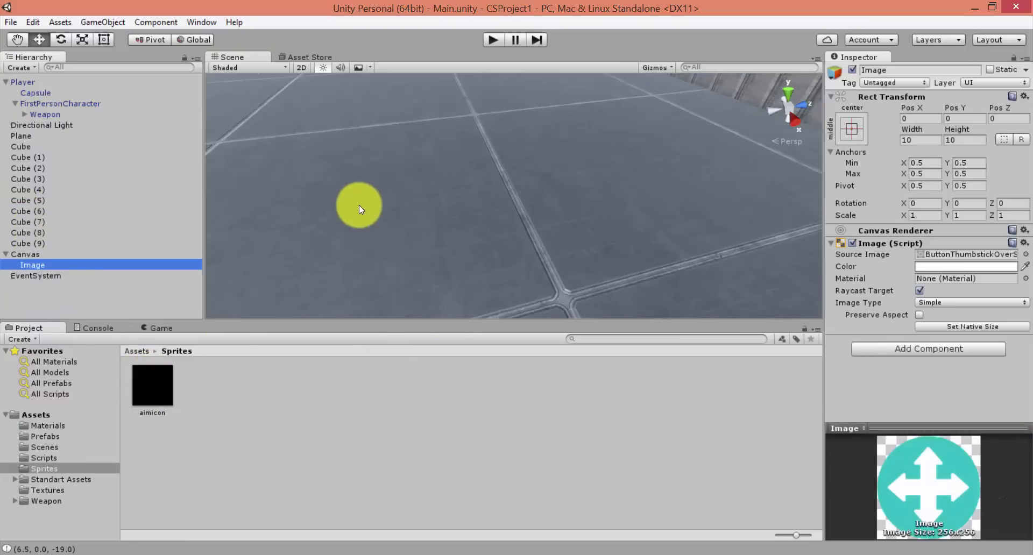
pyautogui.moveTo(497, 237); pyautogui.dragTo(353, 203, button='middle')
pyautogui.moveTo(152, 395); pyautogui.dragTo(946, 254)
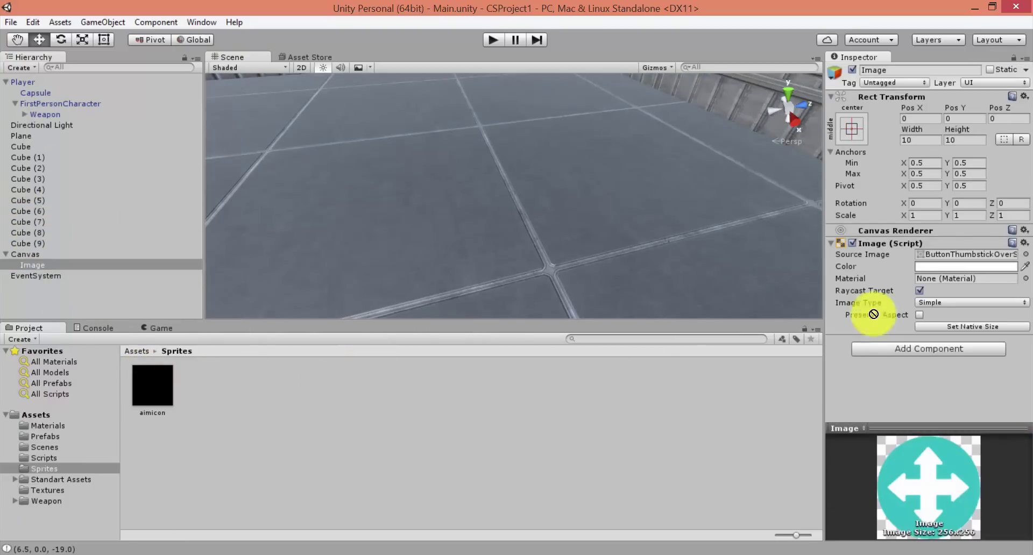
pyautogui.click(943, 255)
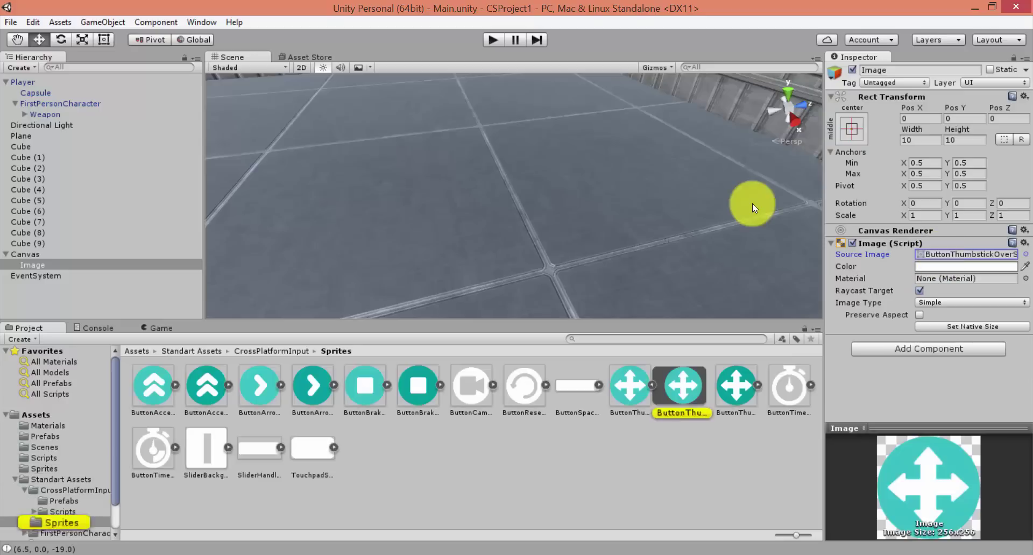
# Set aimicon's Texture Type to Sprite (2D and UI) and apply it
pyautogui.click(15, 479)
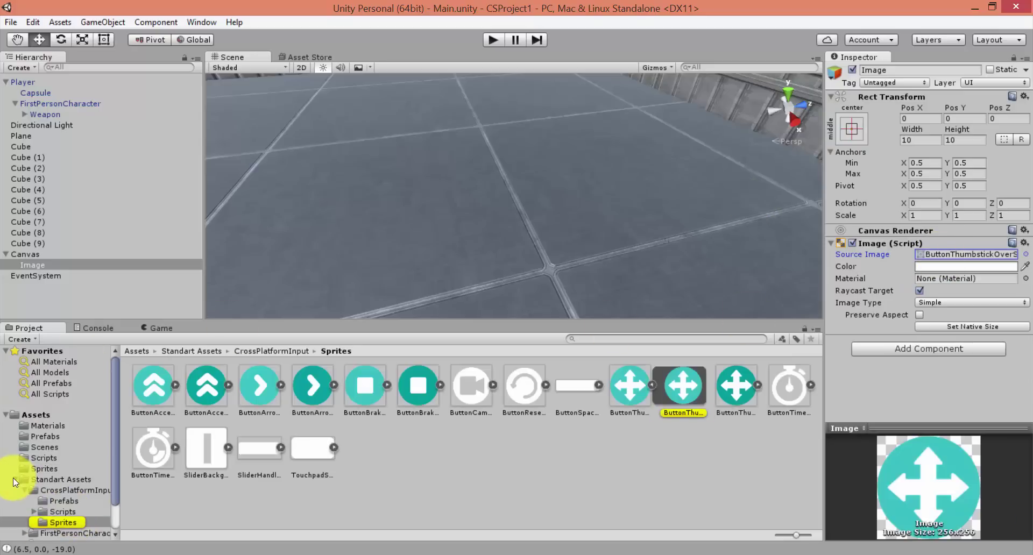
pyautogui.click(38, 458)
pyautogui.click(34, 470)
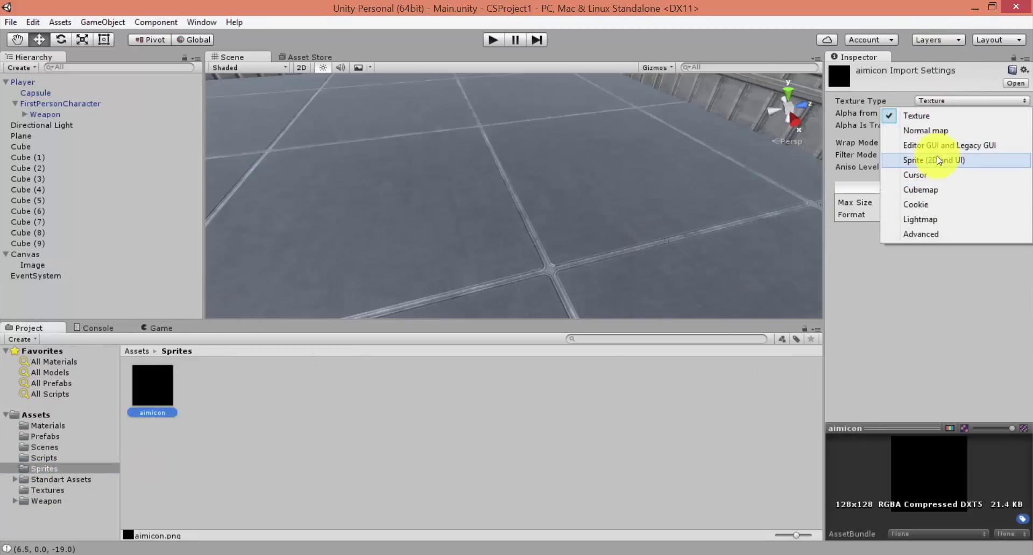
pyautogui.click(918, 160)
pyautogui.click(1015, 260)
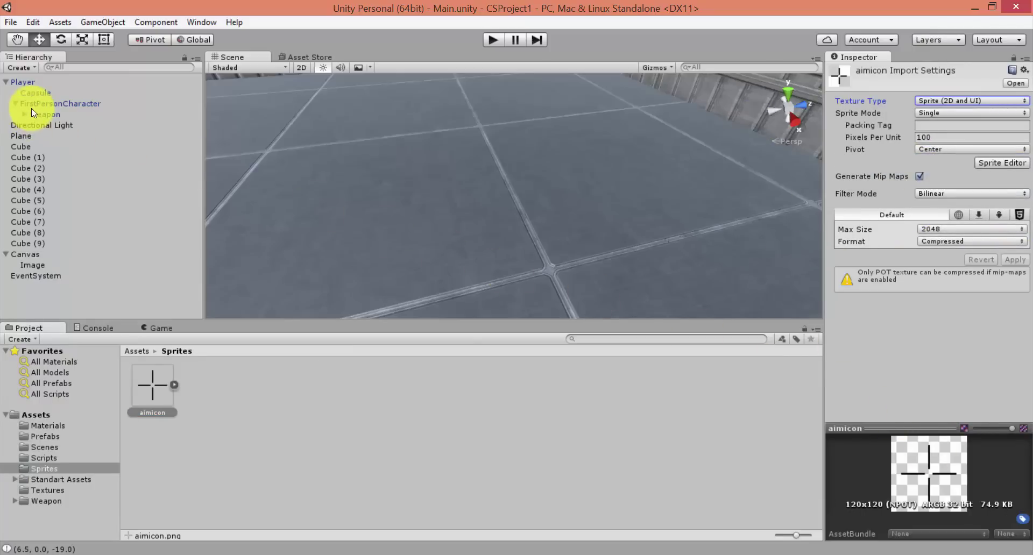
pyautogui.click(33, 264)
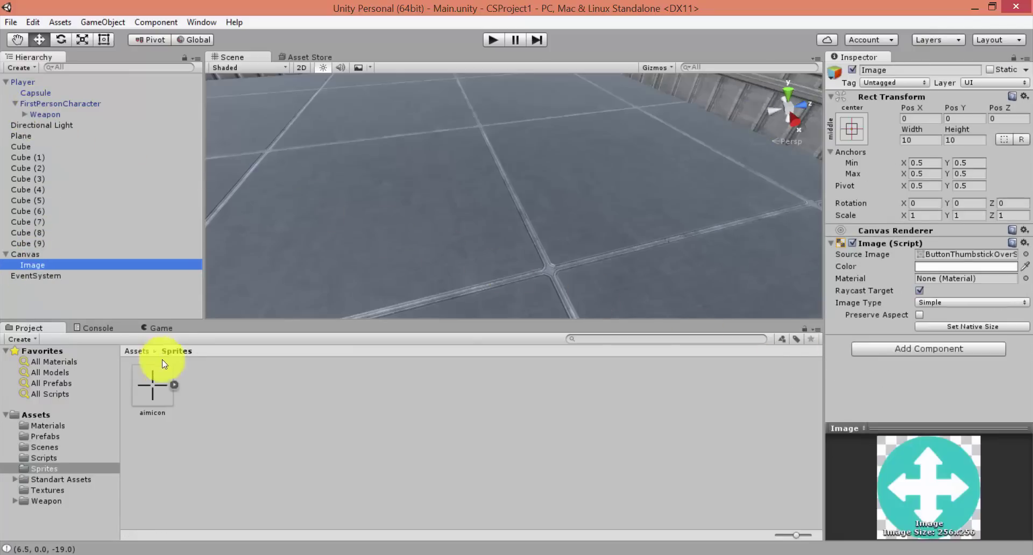
# Assign aimicon as the crosshair Image's source sprite
pyautogui.moveTo(156, 383); pyautogui.dragTo(939, 256)
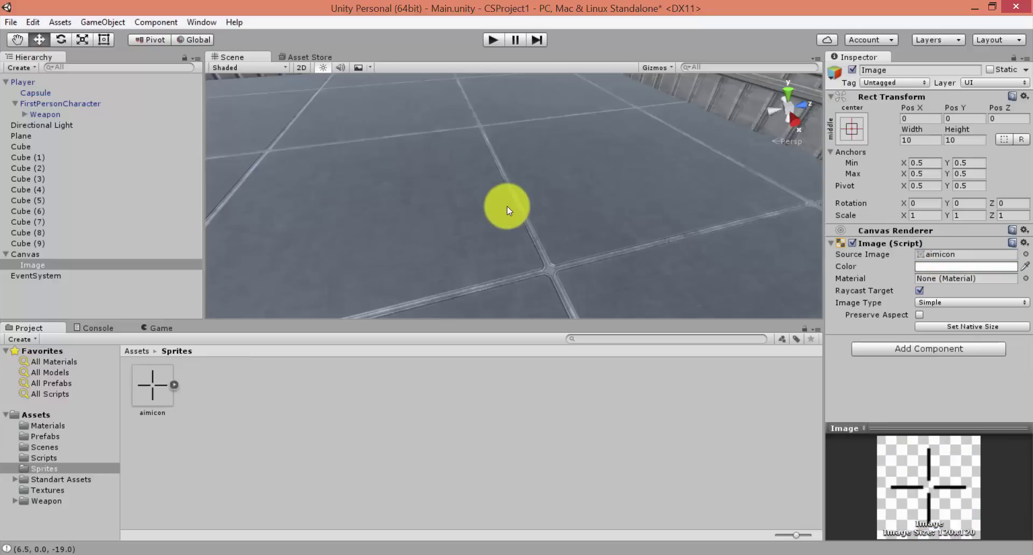
pyautogui.click(32, 254)
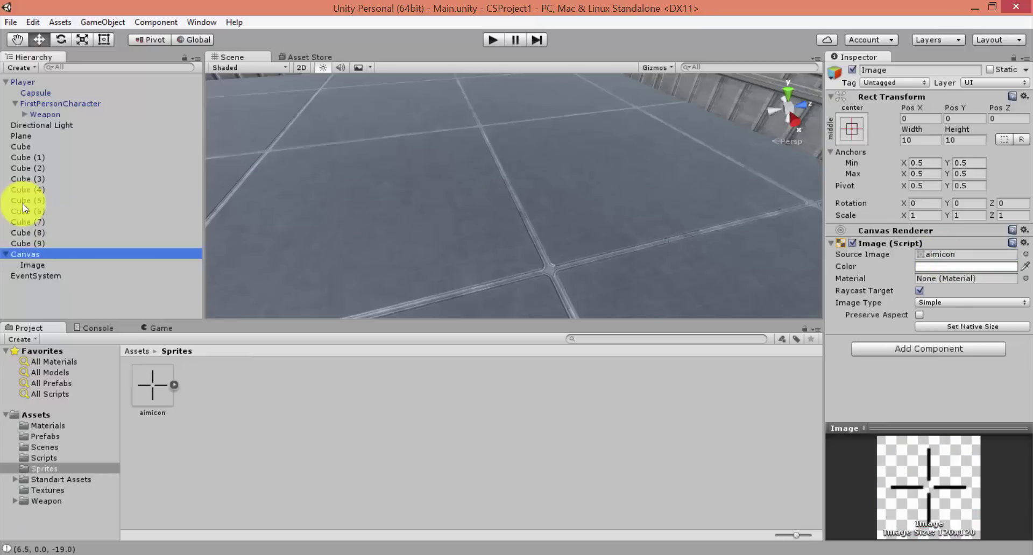
pyautogui.click(153, 328)
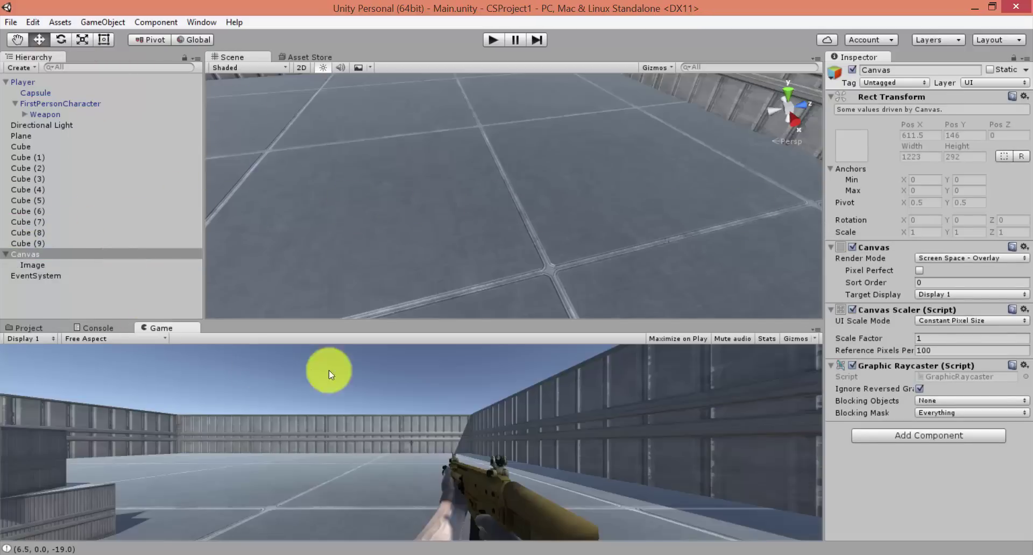
pyautogui.click(32, 264)
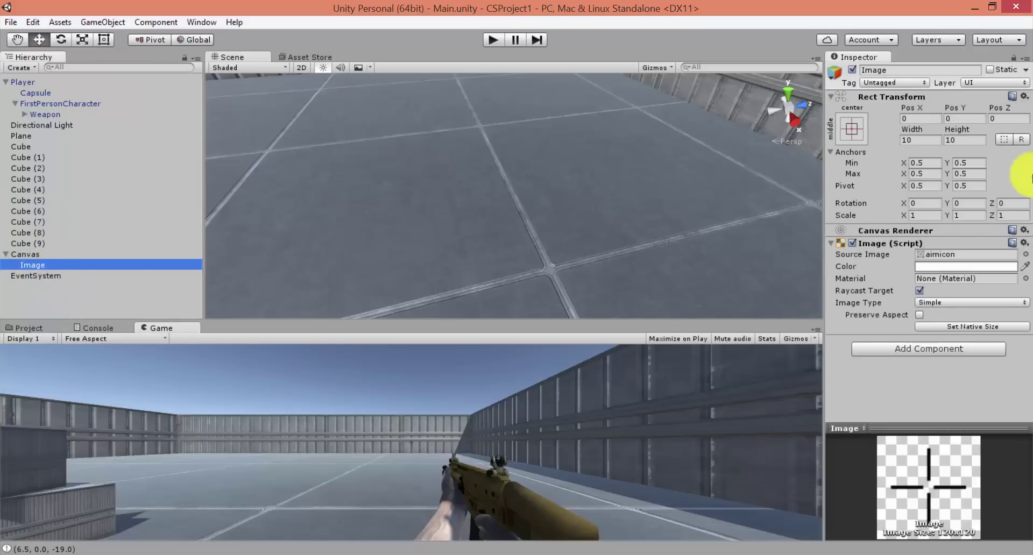
# Try crosshair widths of 50 and 30, previewing them in a maximized Game view
pyautogui.click(920, 140)
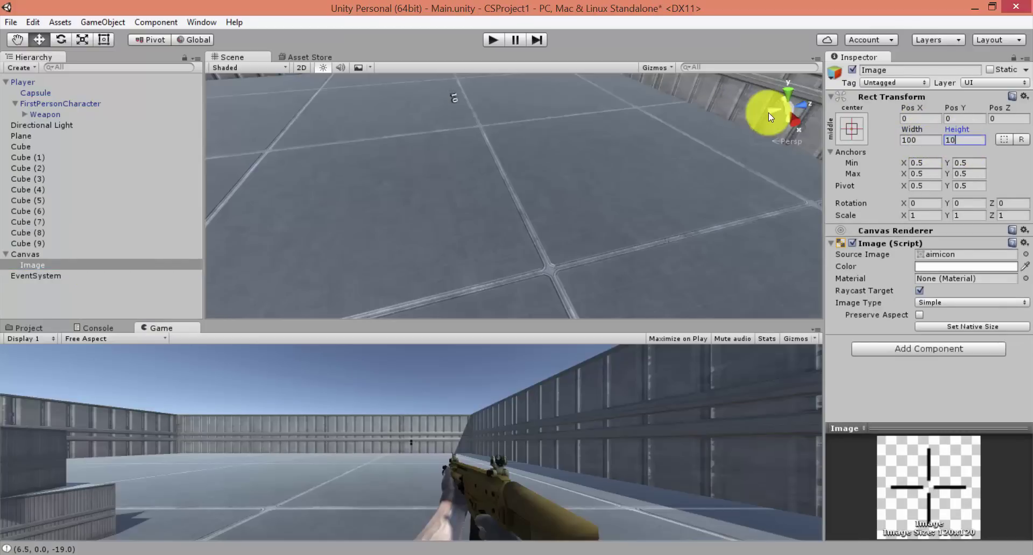
pyautogui.click(947, 140)
pyautogui.write('0')
pyautogui.click(914, 141)
pyautogui.write('50')
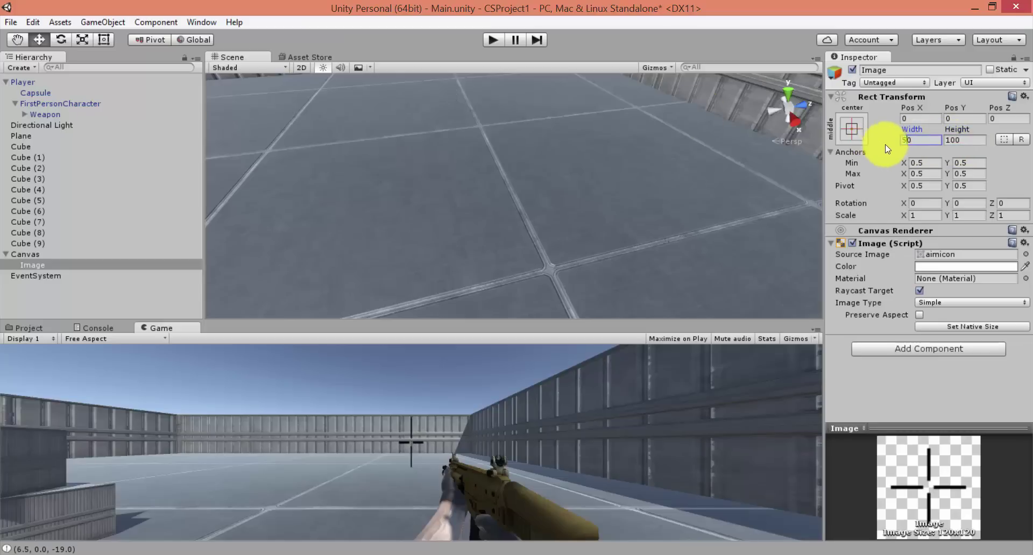
pyautogui.press('Tab')
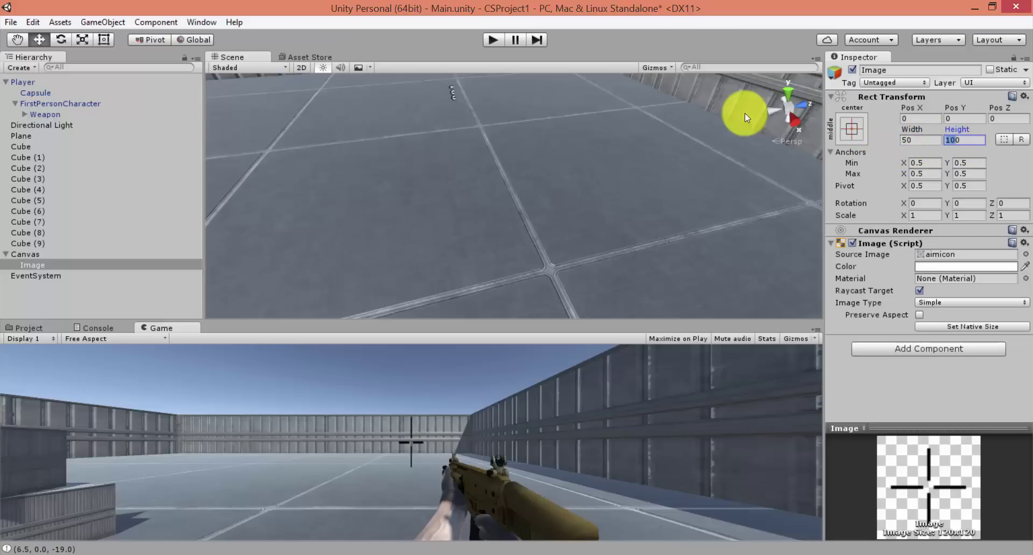
pyautogui.write('50')
pyautogui.click(896, 140)
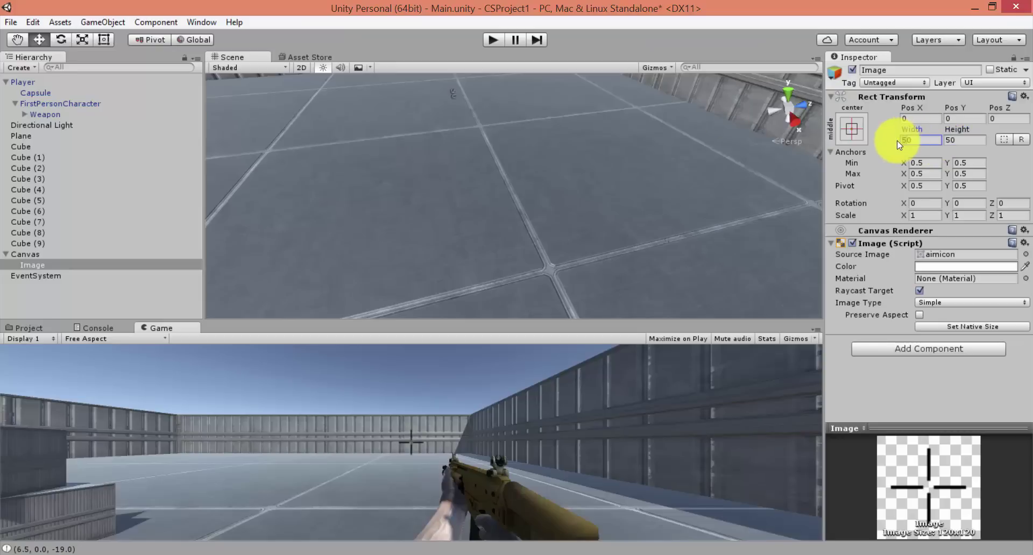
pyautogui.write('30')
pyautogui.press('Tab')
pyautogui.write('30')
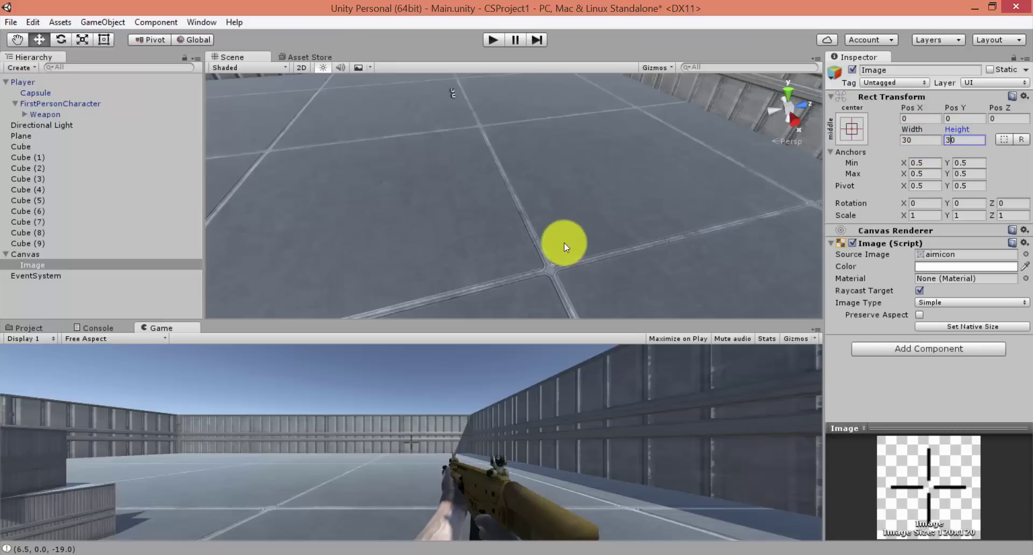
pyautogui.rightClick(816, 328)
pyautogui.click(829, 341)
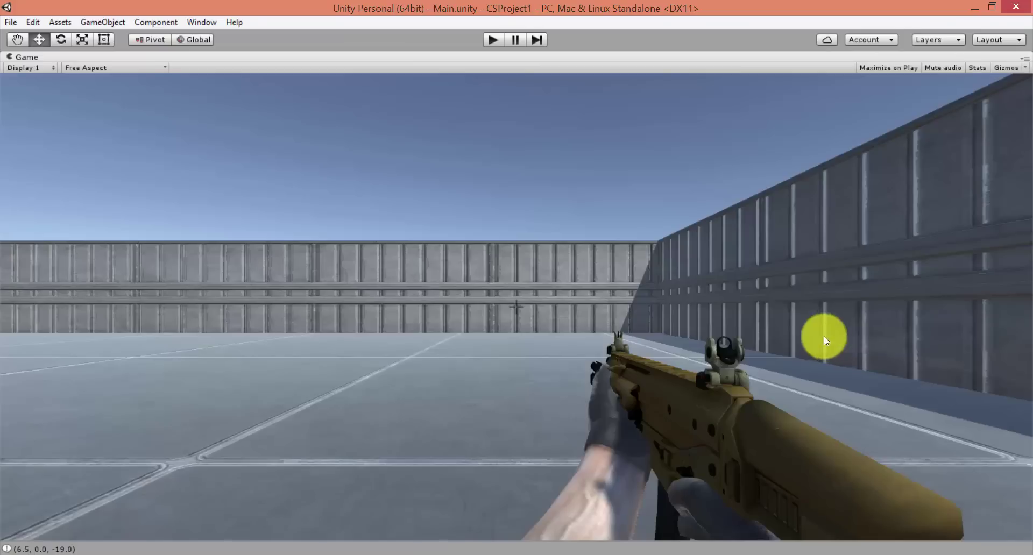
pyautogui.click(1025, 60)
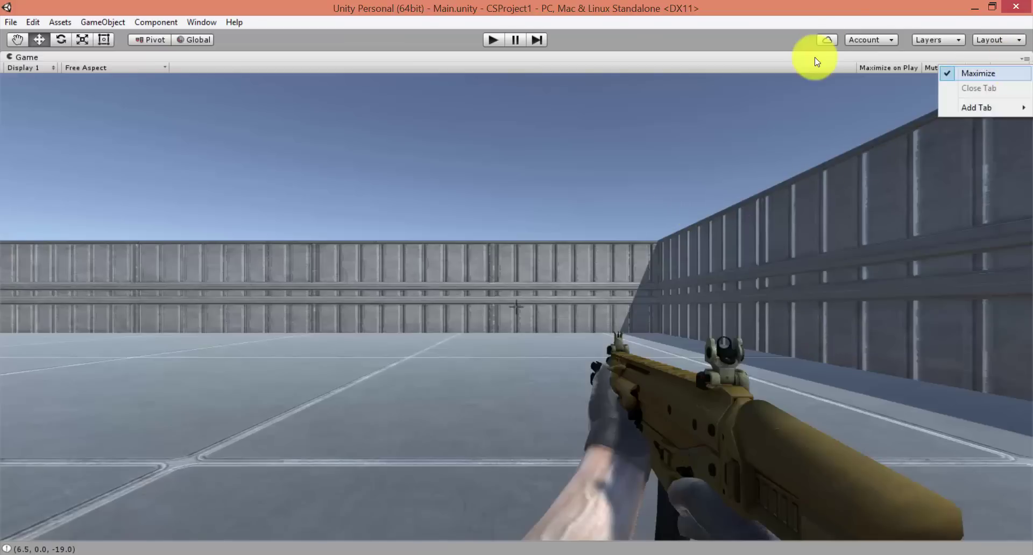
pyautogui.click(947, 76)
# Check the Image colour, set width and height to 50, and maximize the Game view
pyautogui.click(936, 266)
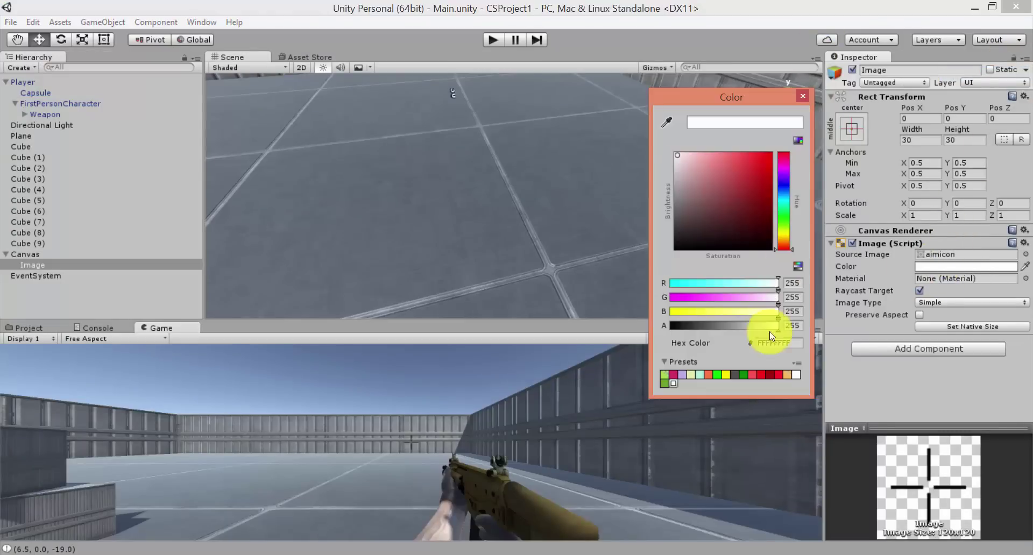
pyautogui.click(906, 140)
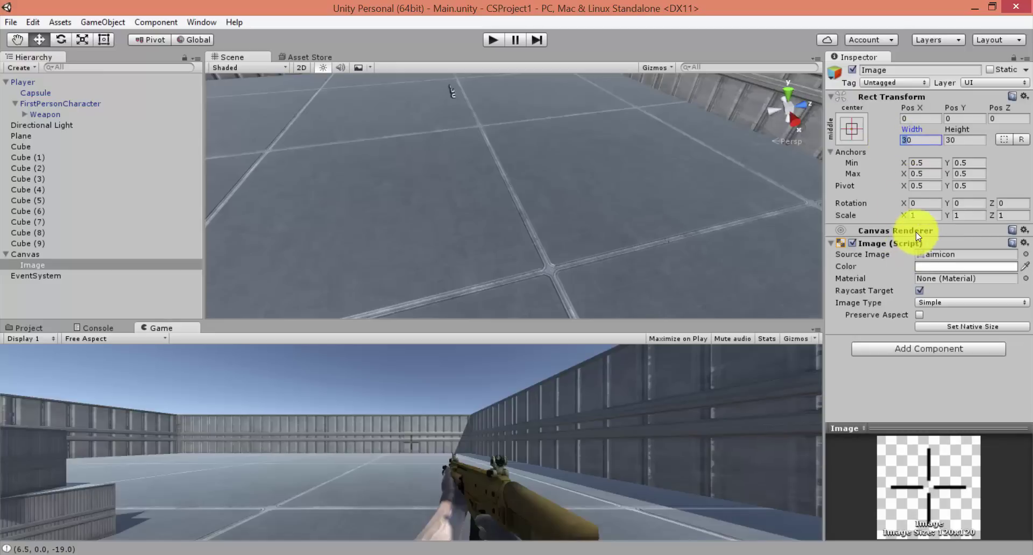
pyautogui.write('5050')
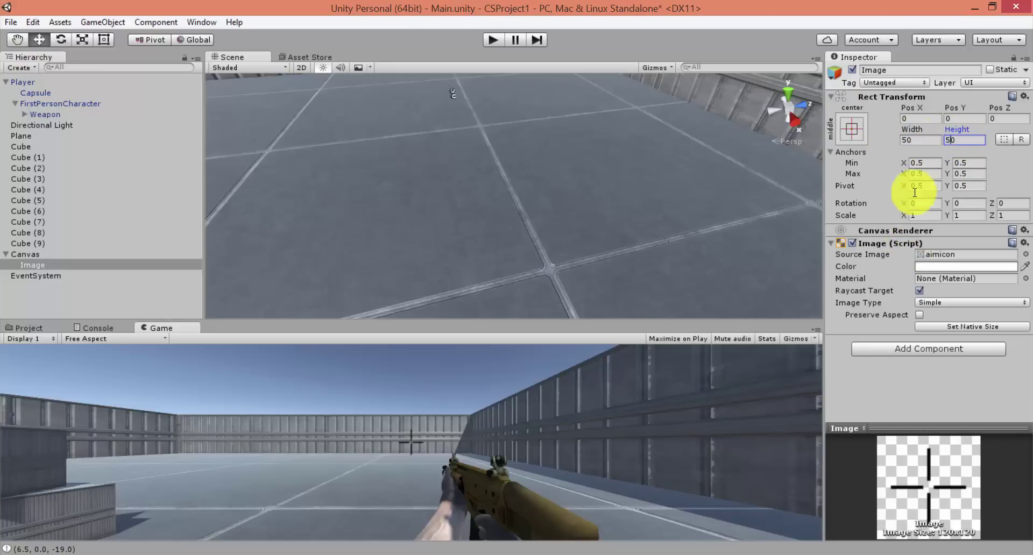
pyautogui.rightClick(807, 329)
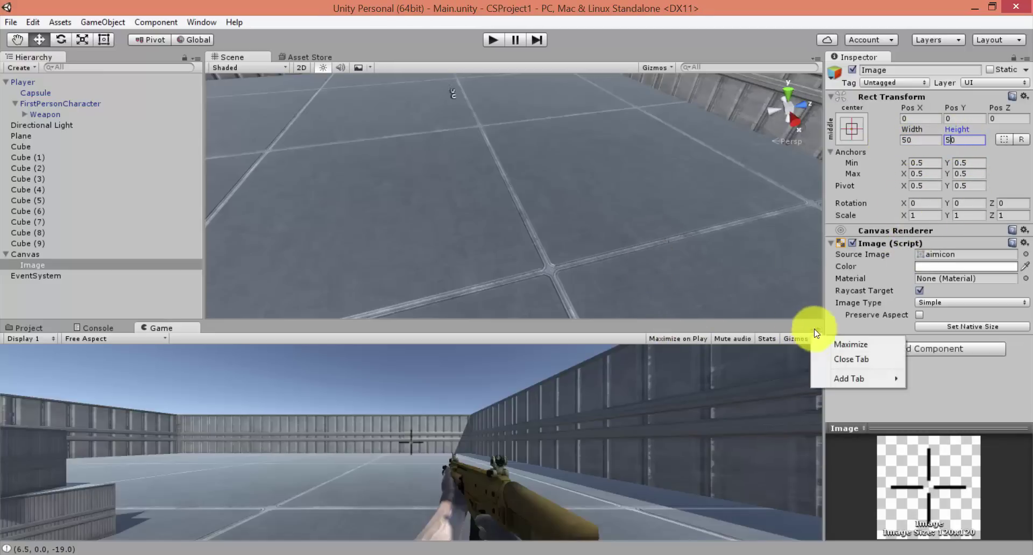
pyautogui.click(813, 340)
# Play the scene, walking around and firing repeatedly to test the 50×50 crosshair
pyautogui.click(492, 39)
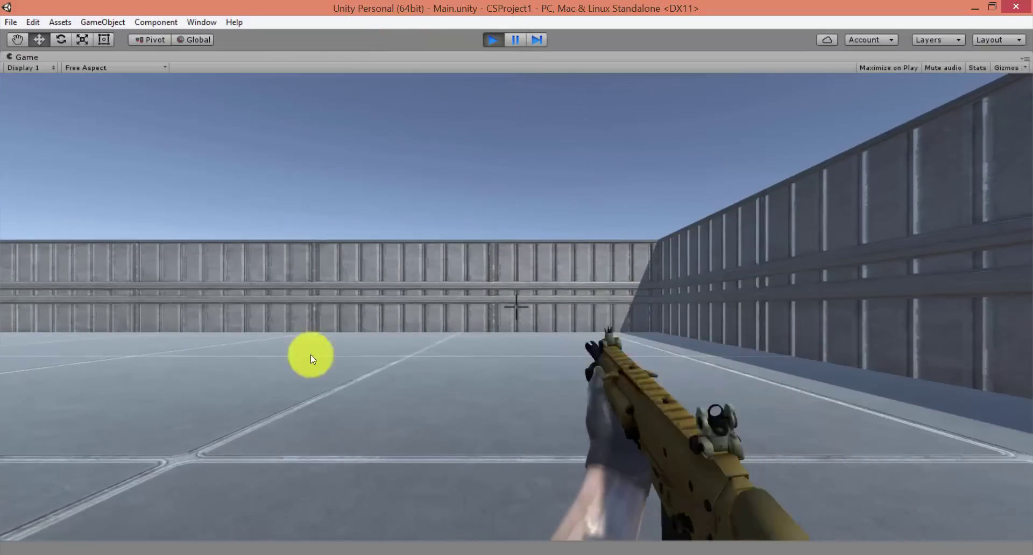
pyautogui.click(214, 327)
pyautogui.click(7, 276)
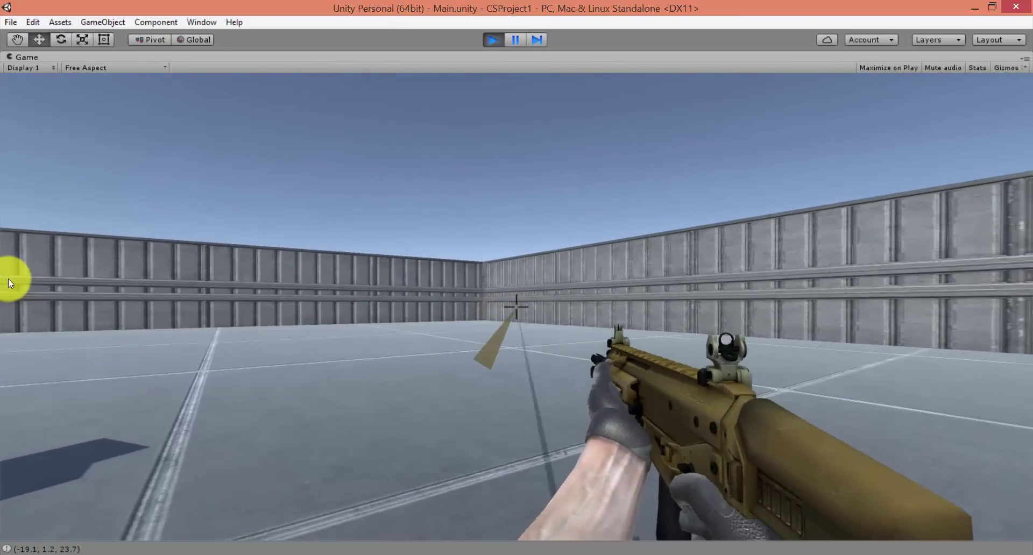
pyautogui.click(11, 281)
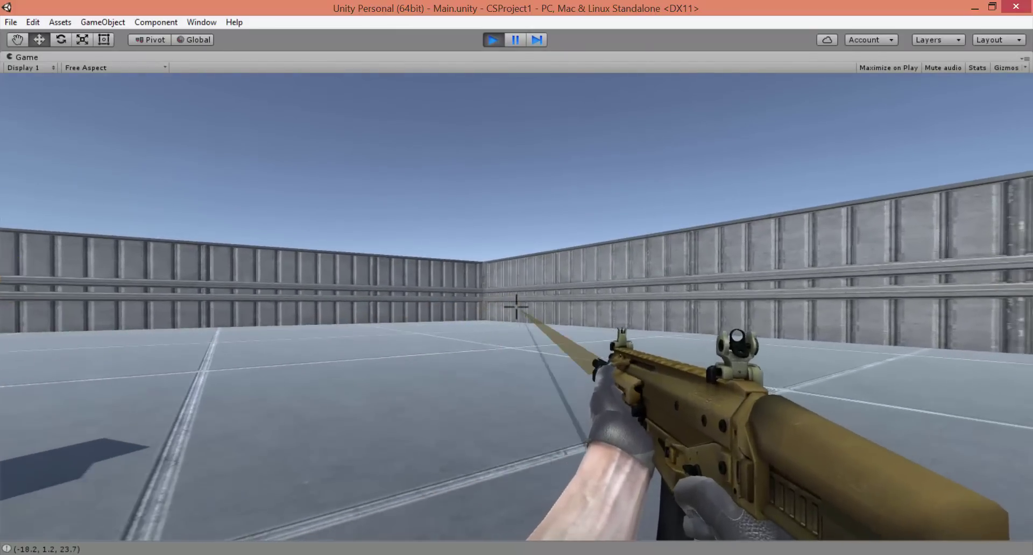
pyautogui.press('w')
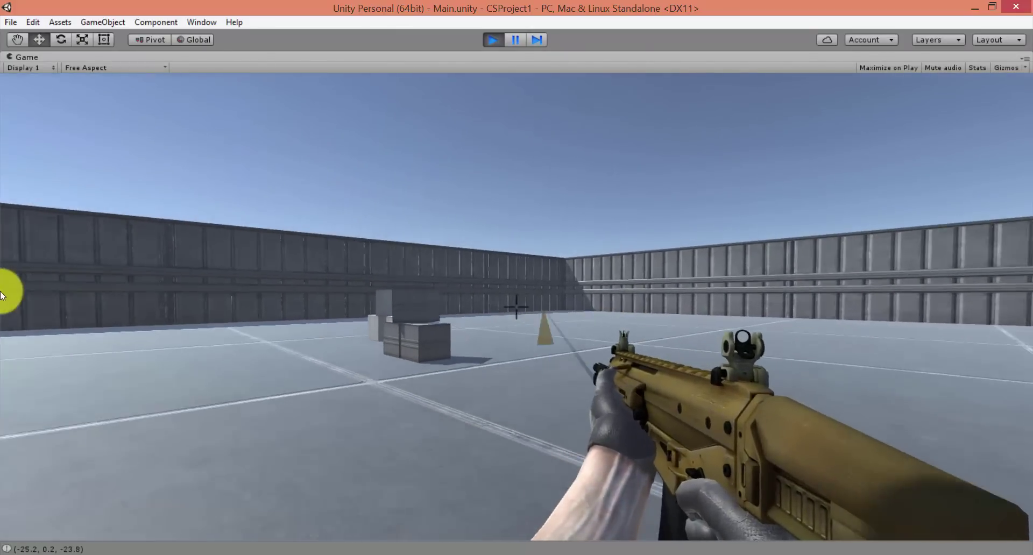
pyautogui.click(2, 370)
pyautogui.press('w')
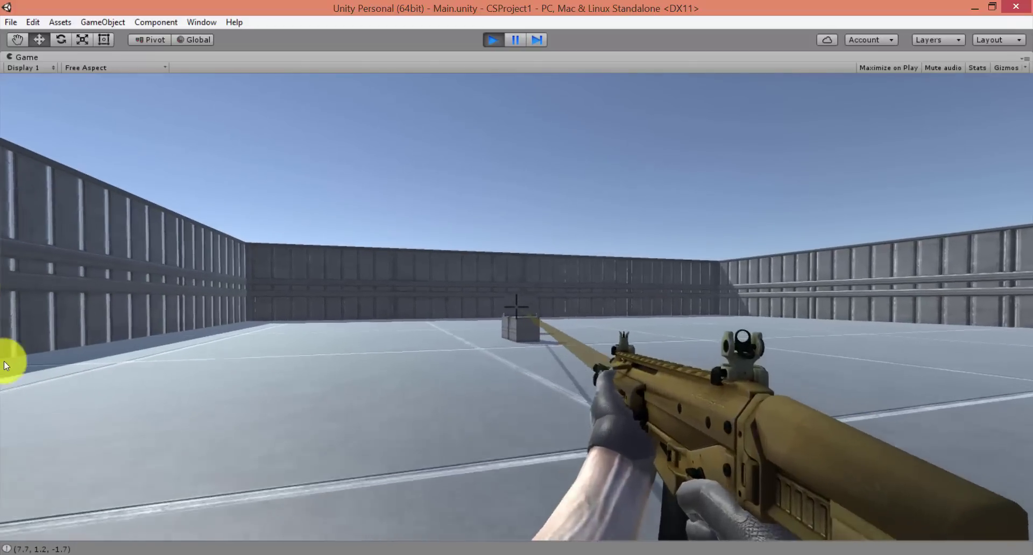
pyautogui.click(19, 366)
pyautogui.press('w')
pyautogui.click(7, 369)
pyautogui.click(695, 358)
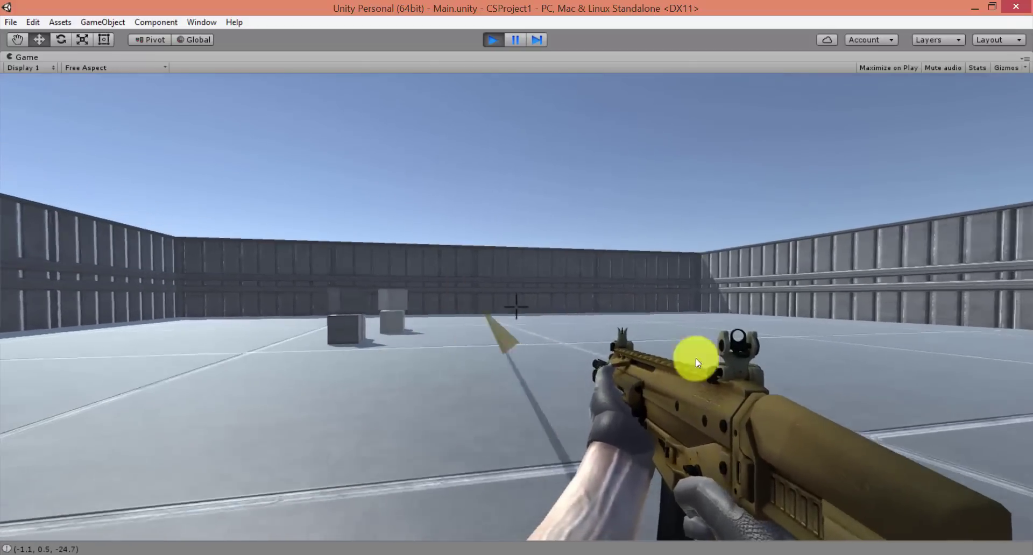
pyautogui.click(822, 283)
pyautogui.press('w')
pyautogui.click(1025, 331)
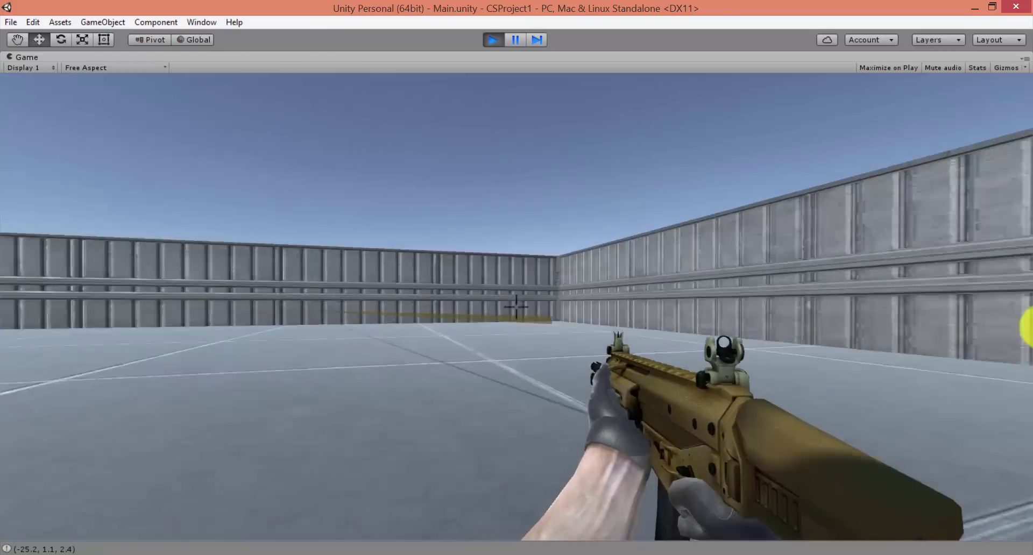
pyautogui.press('w')
pyautogui.moveTo(1026, 340)
pyautogui.mouseDown()
pyautogui.moveTo(706, 299)
pyautogui.moveTo(657, 150)
pyautogui.mouseUp()
pyautogui.press('w')
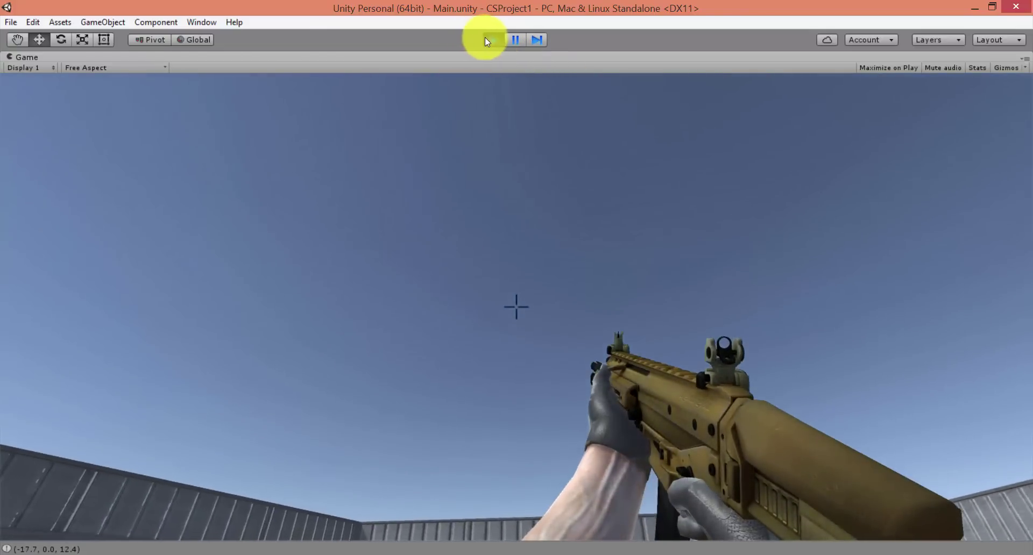
# Stop play mode, restore the full editor layout, and show the Project panel
pyautogui.click(491, 39)
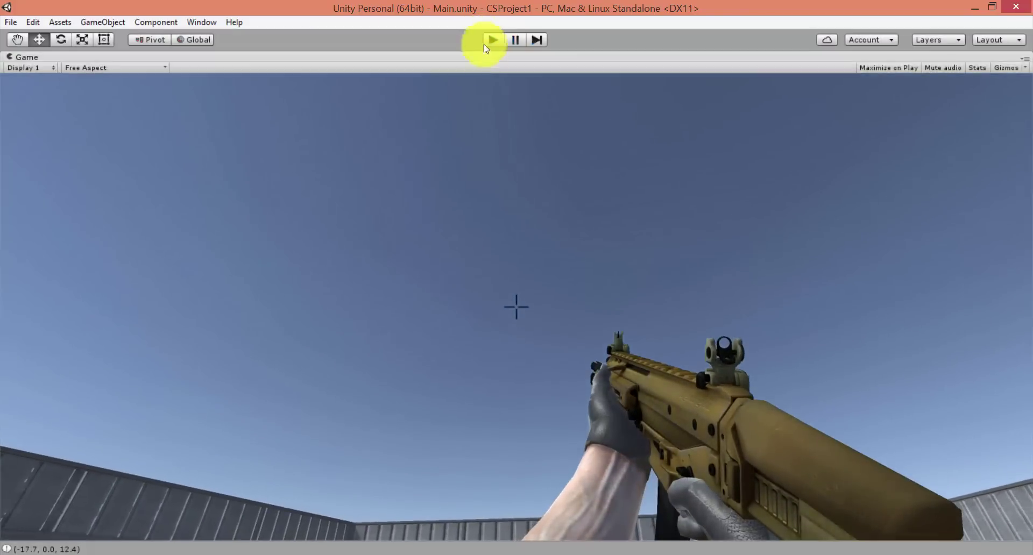
pyautogui.click(1025, 59)
pyautogui.click(982, 71)
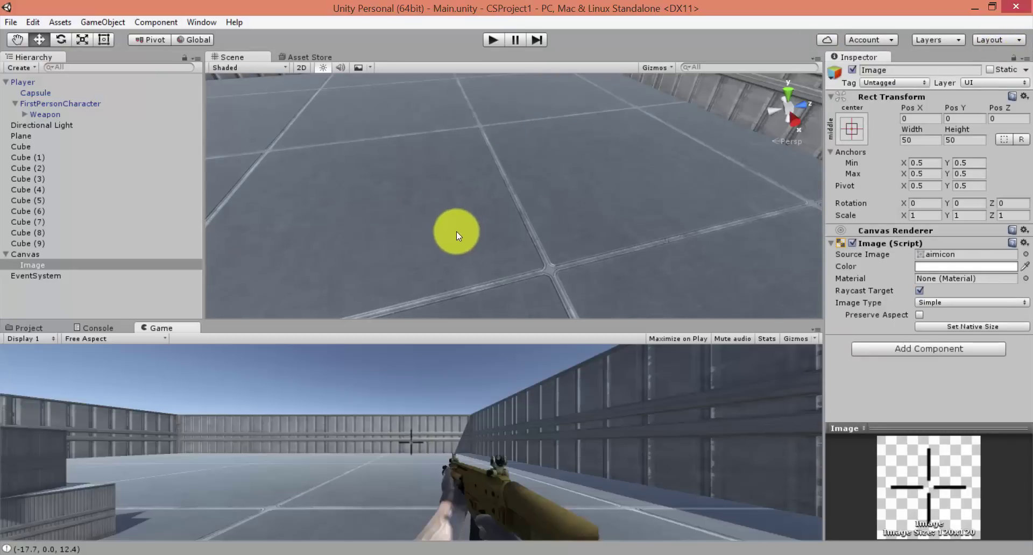
pyautogui.moveTo(456, 231)
pyautogui.mouseDown(button='right')
pyautogui.moveTo(616, 260)
pyautogui.moveTo(616, 212)
pyautogui.mouseUp(button='right')
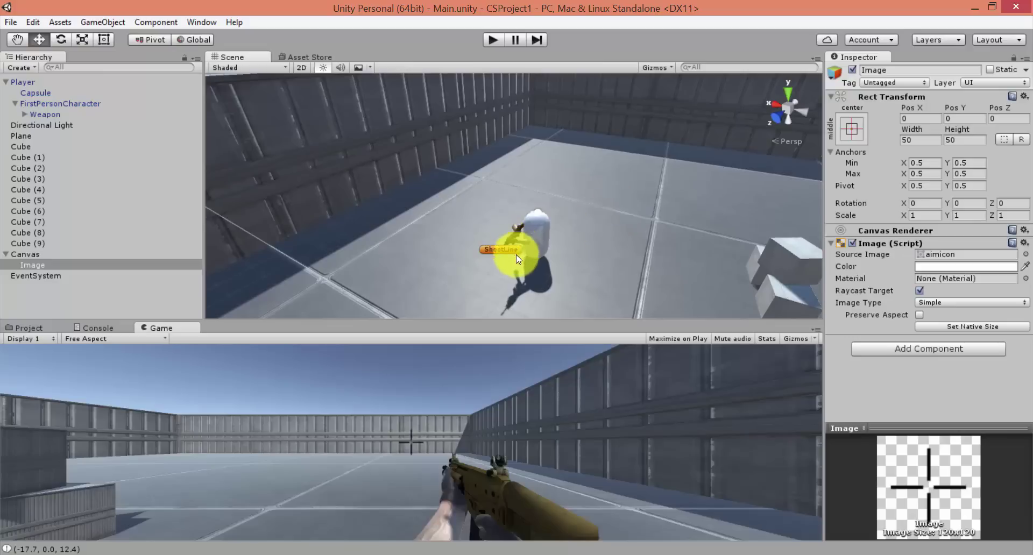
pyautogui.click(28, 327)
# Create a new material named Player in the Materials folder
pyautogui.click(54, 447)
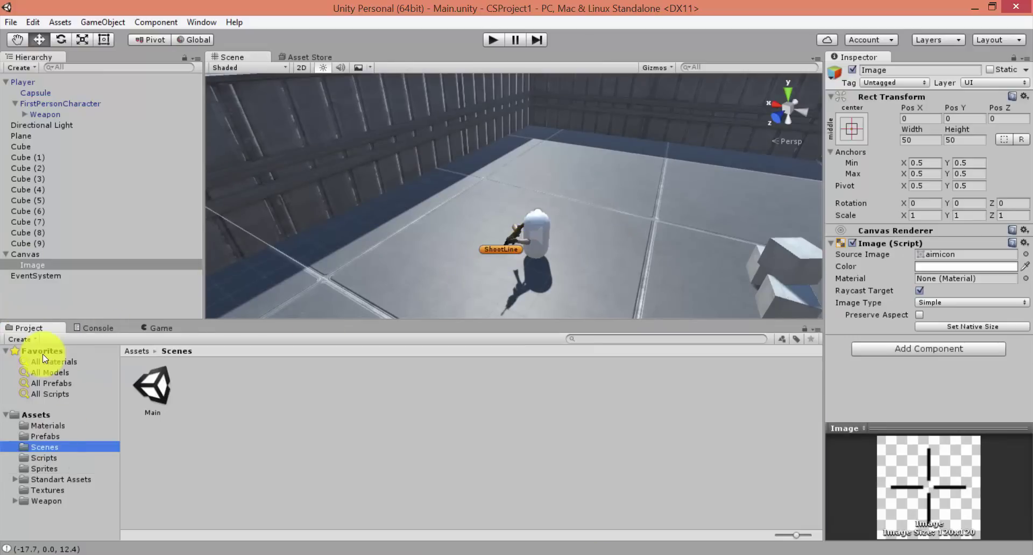
pyautogui.press('Up')
pyautogui.rightClick(190, 450)
pyautogui.press('Escape')
pyautogui.press('Down')
pyautogui.press('Down')
pyautogui.press('Down')
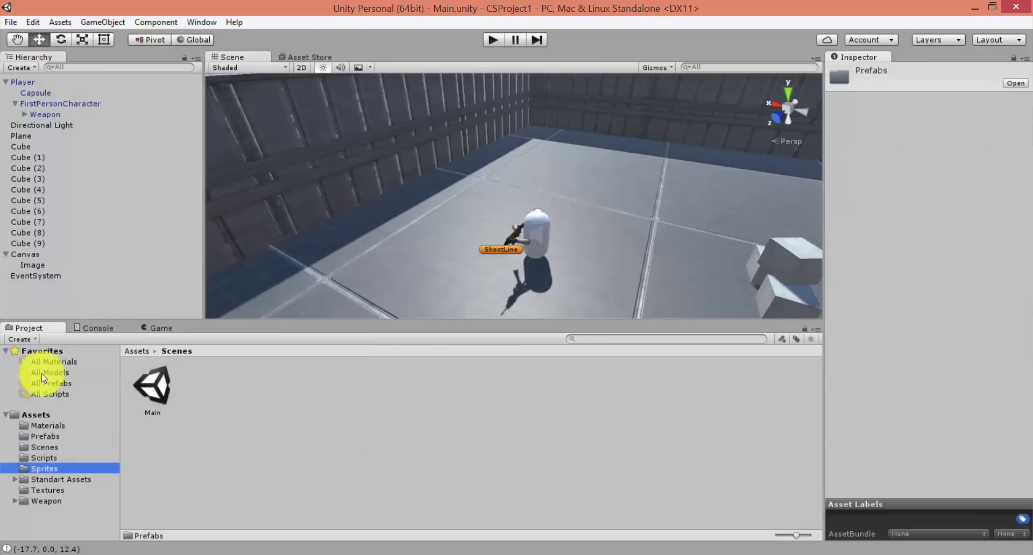
pyautogui.click(46, 425)
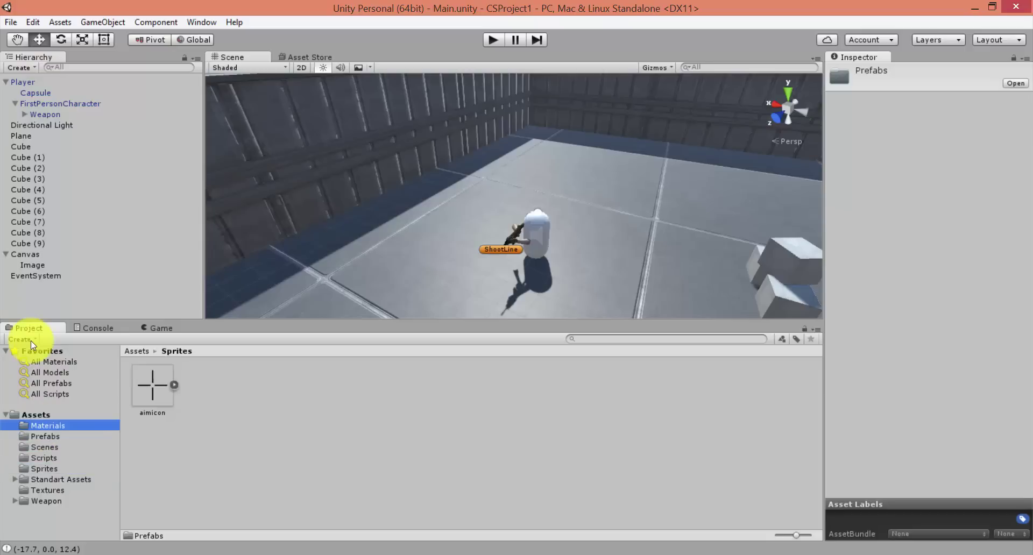
pyautogui.rightClick(225, 437)
pyautogui.moveTo(258, 189)
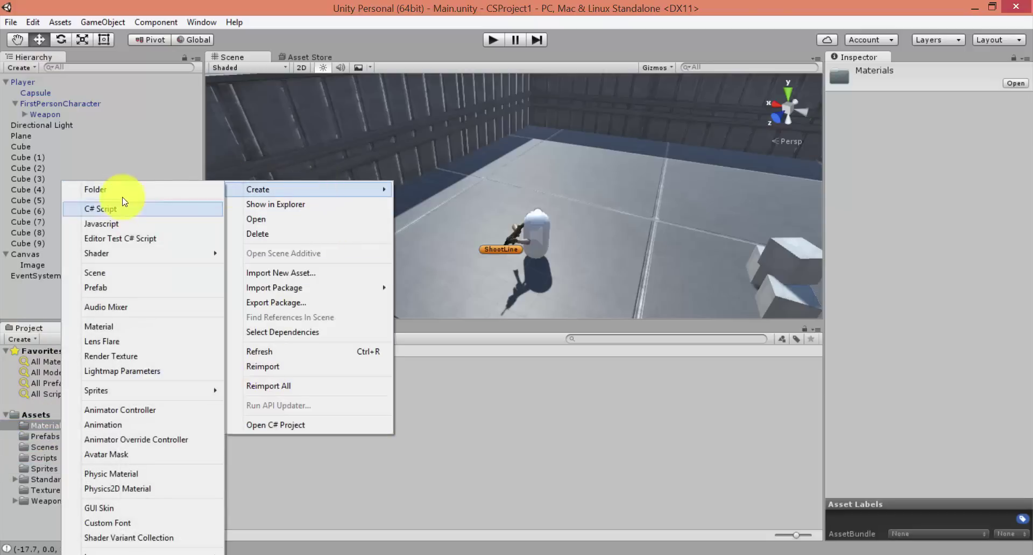
pyautogui.click(102, 327)
pyautogui.write('Player')
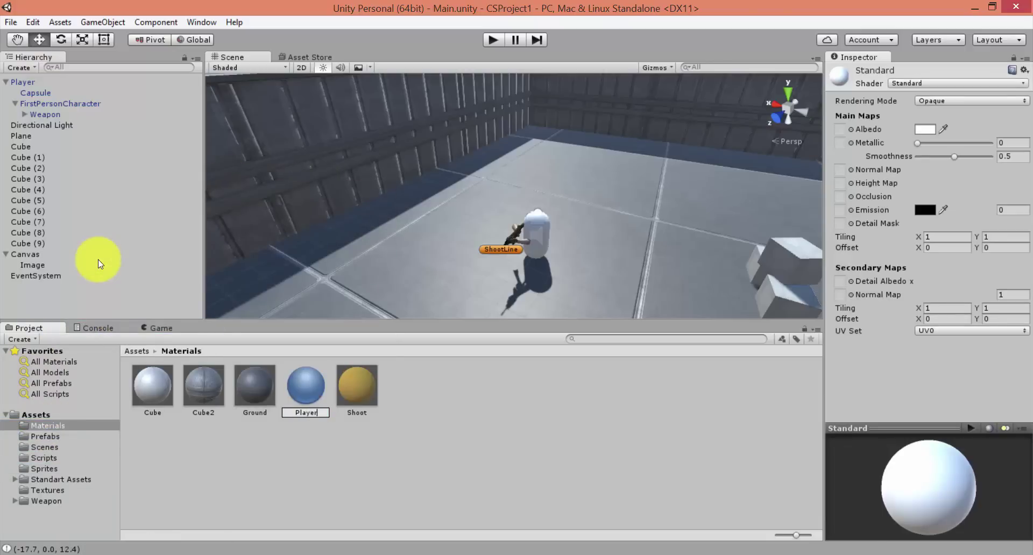
pyautogui.press('Return')
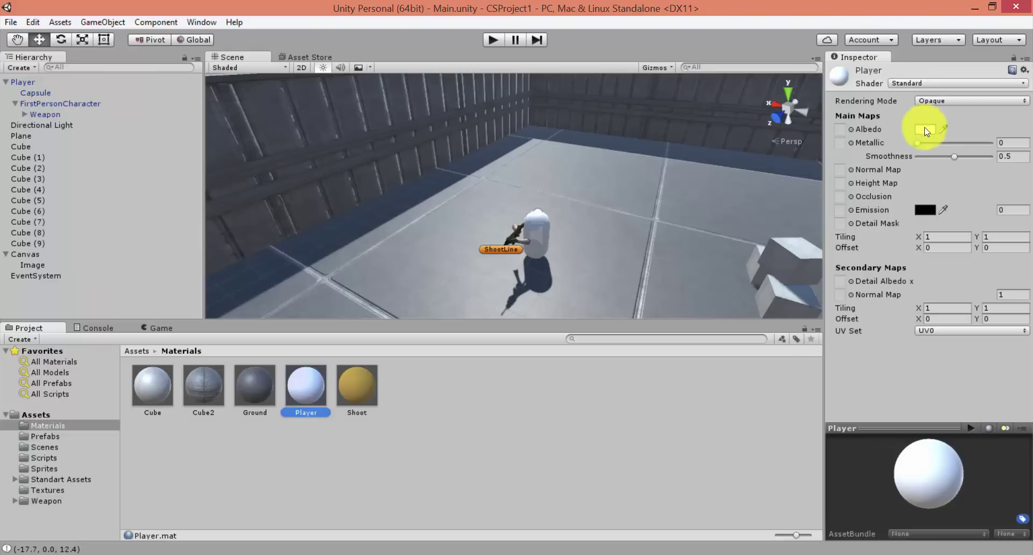
# Set the Player material's Albedo colour to blue
pyautogui.click(924, 129)
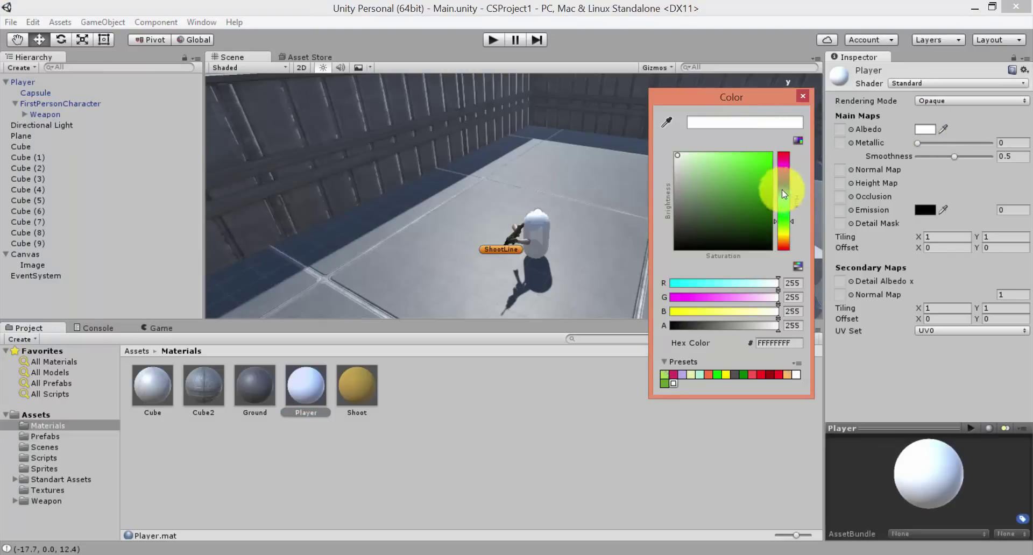
pyautogui.moveTo(782, 209)
pyautogui.mouseDown()
pyautogui.moveTo(782, 187)
pyautogui.moveTo(741, 133)
pyautogui.mouseUp()
pyautogui.click(768, 183)
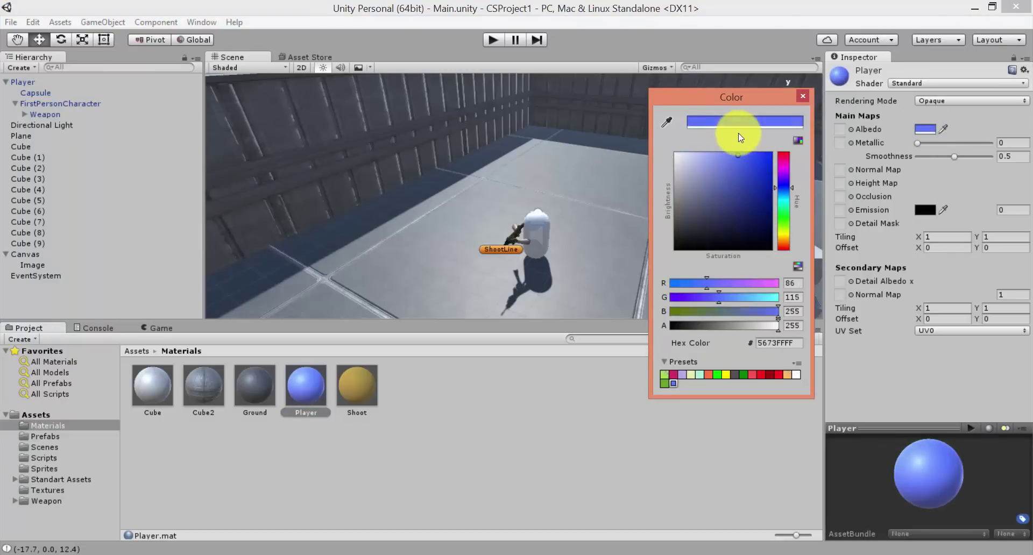
pyautogui.click(275, 373)
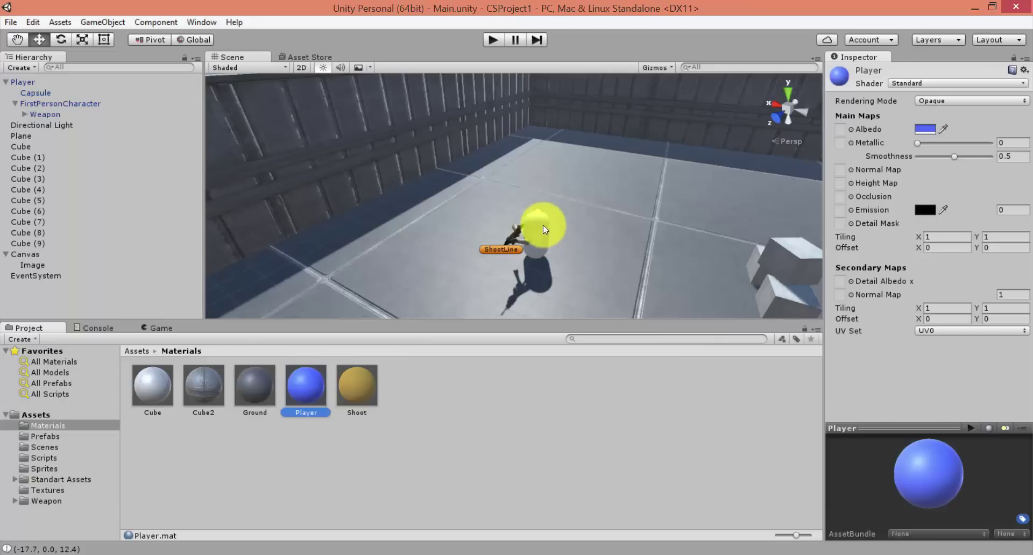
# Apply the blue Player material to the player capsule and save the scene
pyautogui.moveTo(306, 384); pyautogui.dragTo(530, 281)
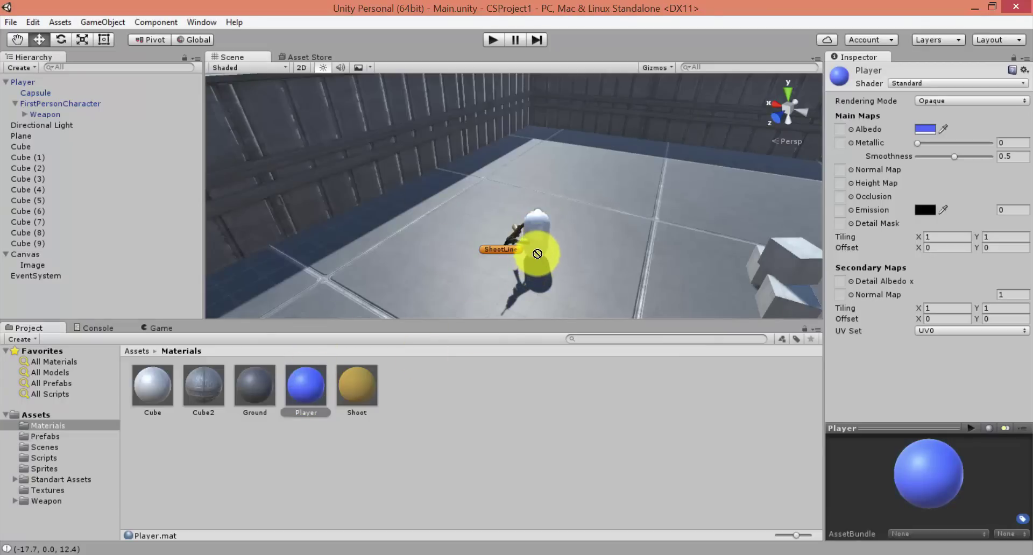
pyautogui.scroll(5, 533, 228)
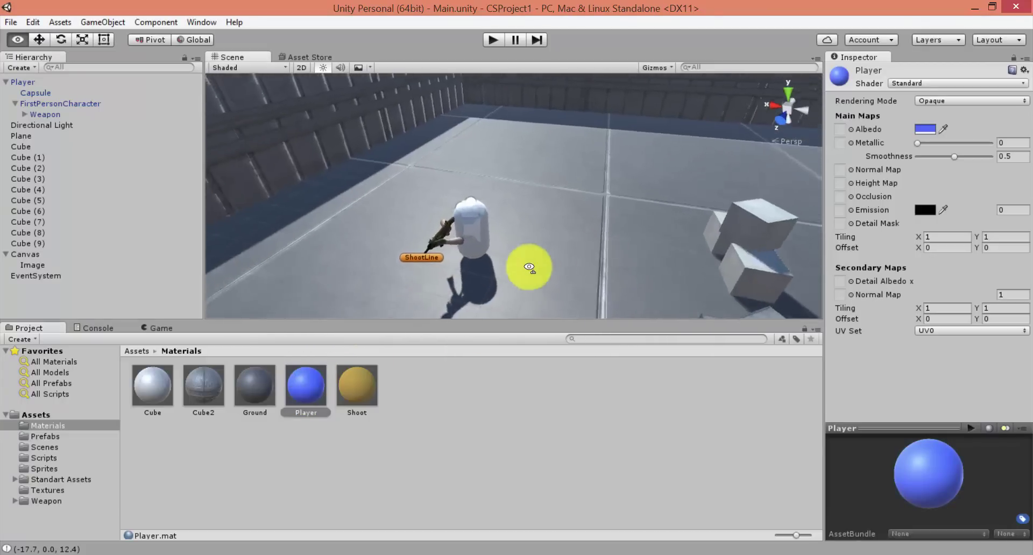
pyautogui.click(380, 228)
pyautogui.press('f')
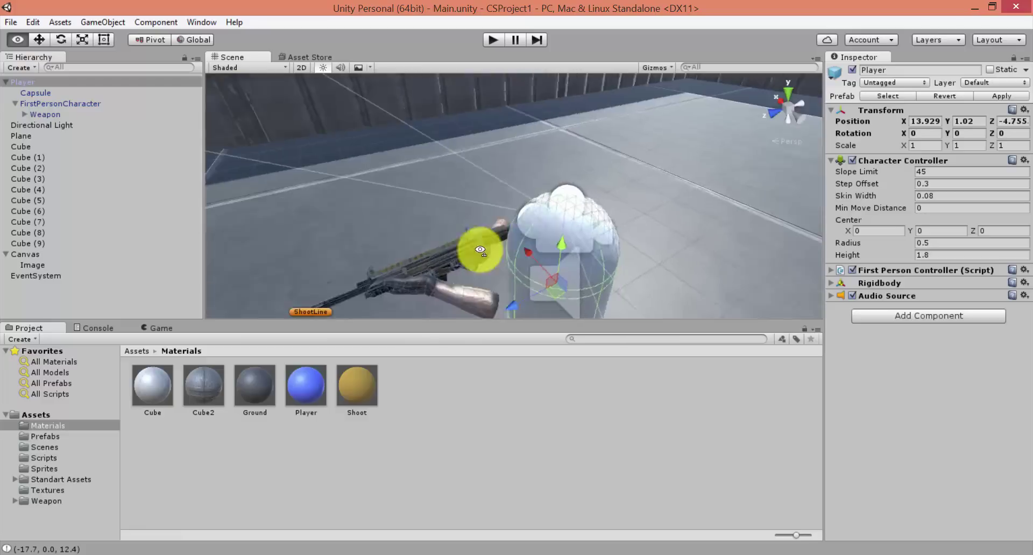
pyautogui.moveTo(300, 395); pyautogui.dragTo(553, 259)
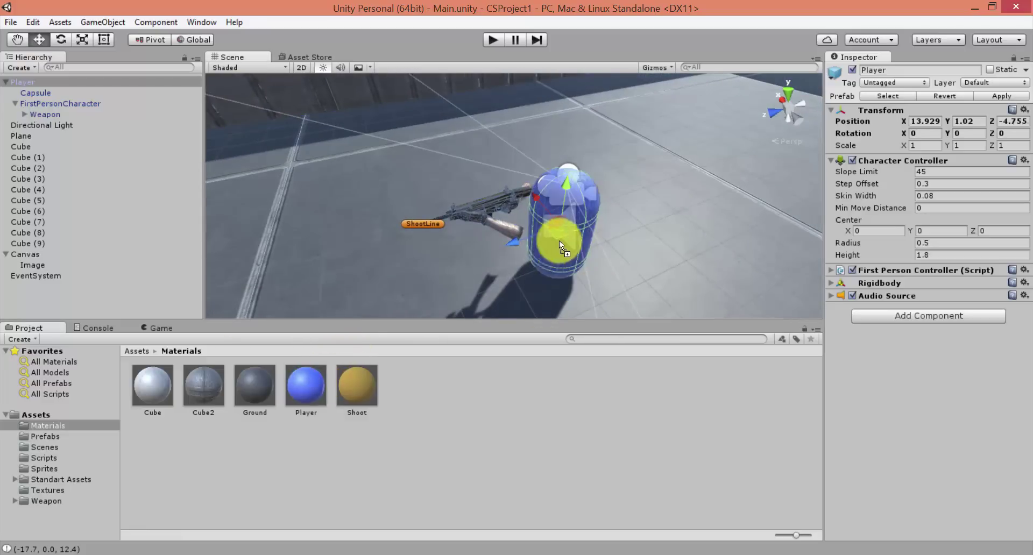
pyautogui.click(425, 115)
pyautogui.keyDown('alt'); pyautogui.moveTo(425, 115); pyautogui.dragTo(502, 150); pyautogui.keyUp('alt')
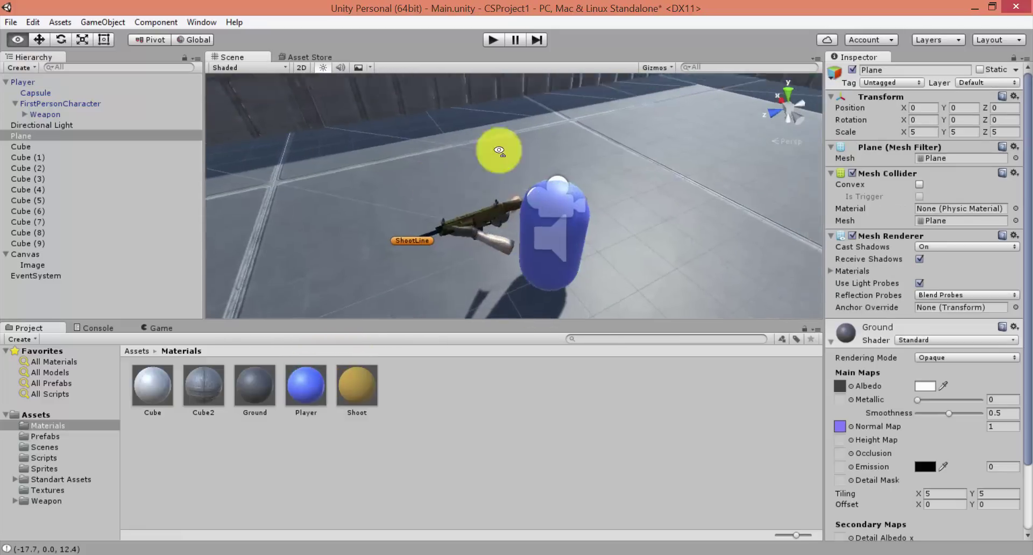
pyautogui.hotkey('ctrl', 's')
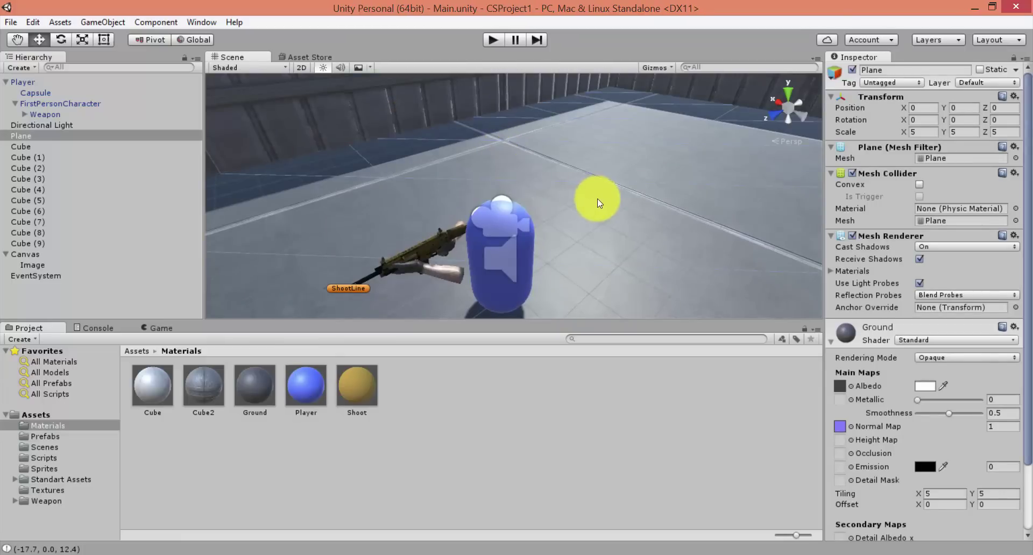
pyautogui.moveTo(623, 168)
pyautogui.keyDown('alt'); pyautogui.mouseDown()
pyautogui.moveTo(546, 201)
pyautogui.moveTo(640, 230)
pyautogui.mouseUp(); pyautogui.keyUp('alt')
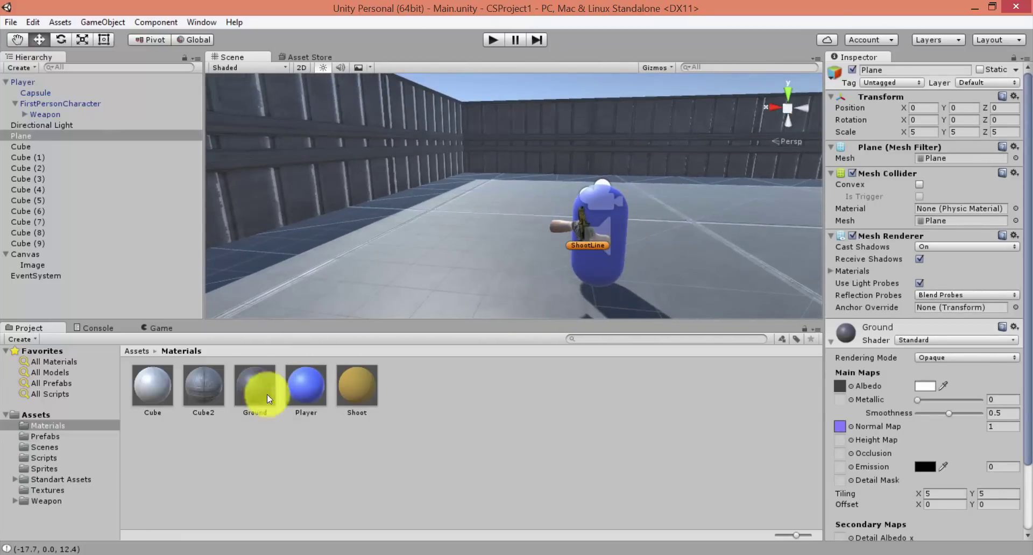
# Apply the Player object's blue material to its prefab, open Prefabs, and save with Ctrl+S
pyautogui.click(632, 198)
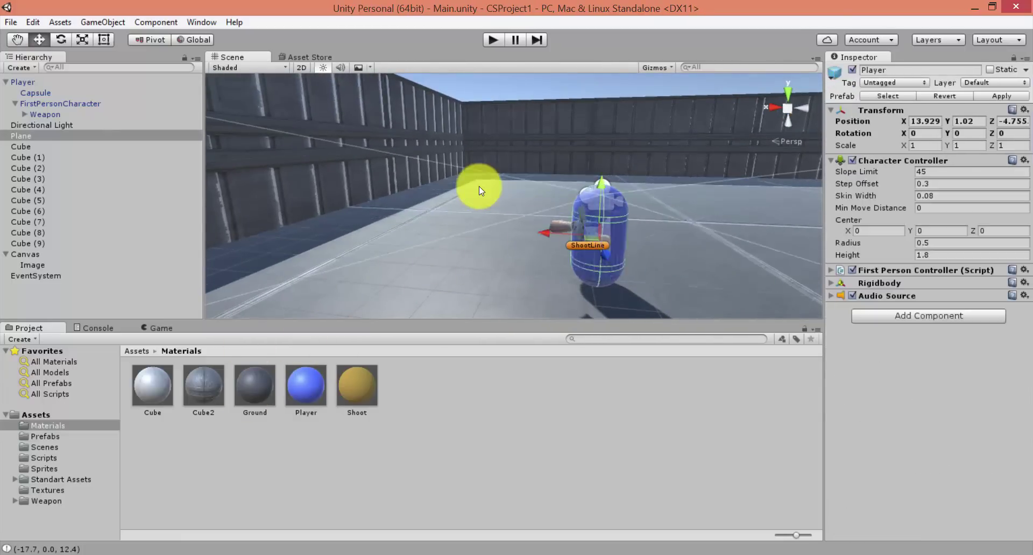
pyautogui.click(34, 84)
pyautogui.click(1000, 96)
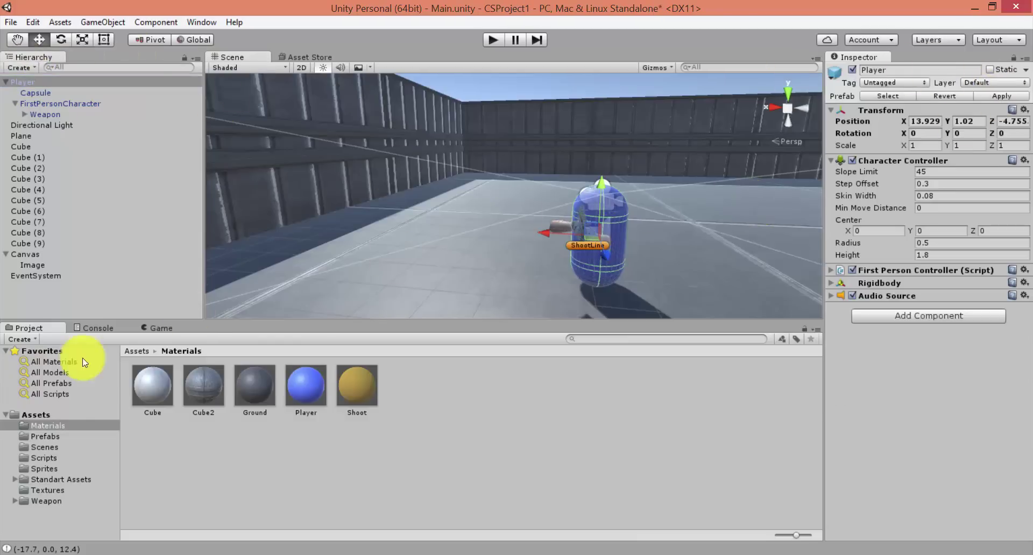
pyautogui.click(45, 437)
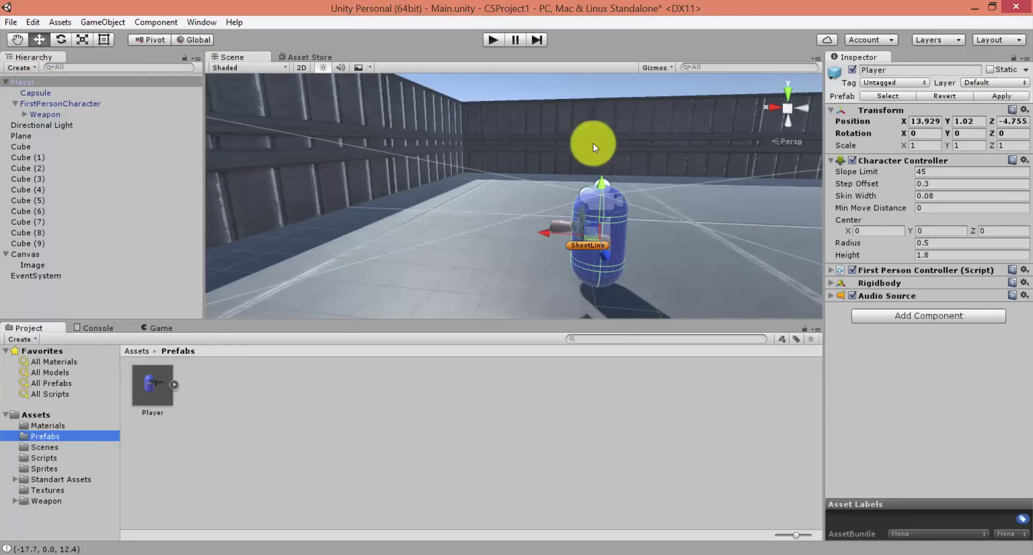
pyautogui.moveTo(603, 141)
pyautogui.keyDown('alt'); pyautogui.mouseDown()
pyautogui.moveTo(439, 141)
pyautogui.moveTo(438, 150)
pyautogui.mouseUp(); pyautogui.keyUp('alt')
pyautogui.hotkey('ctrl', 's')
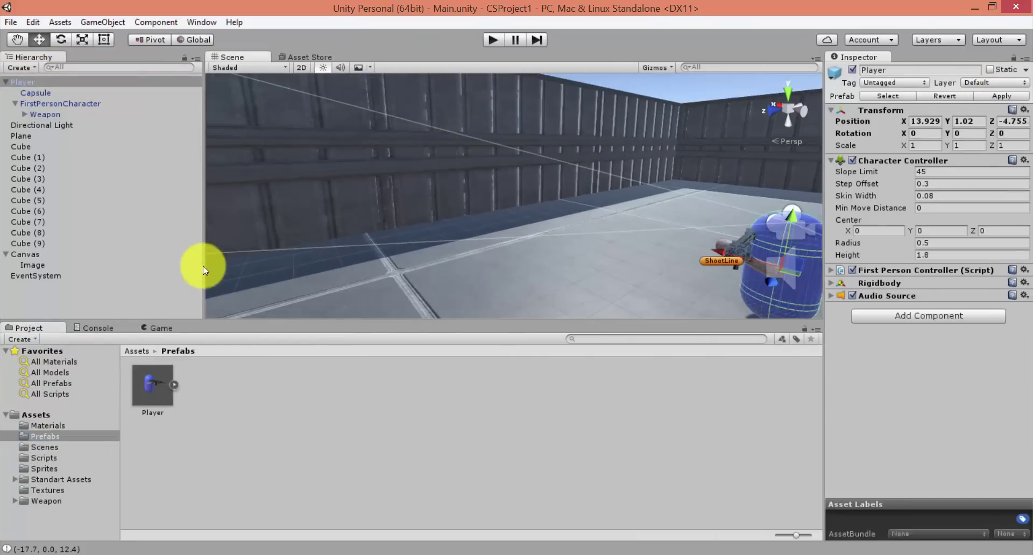
pyautogui.click(7, 254)
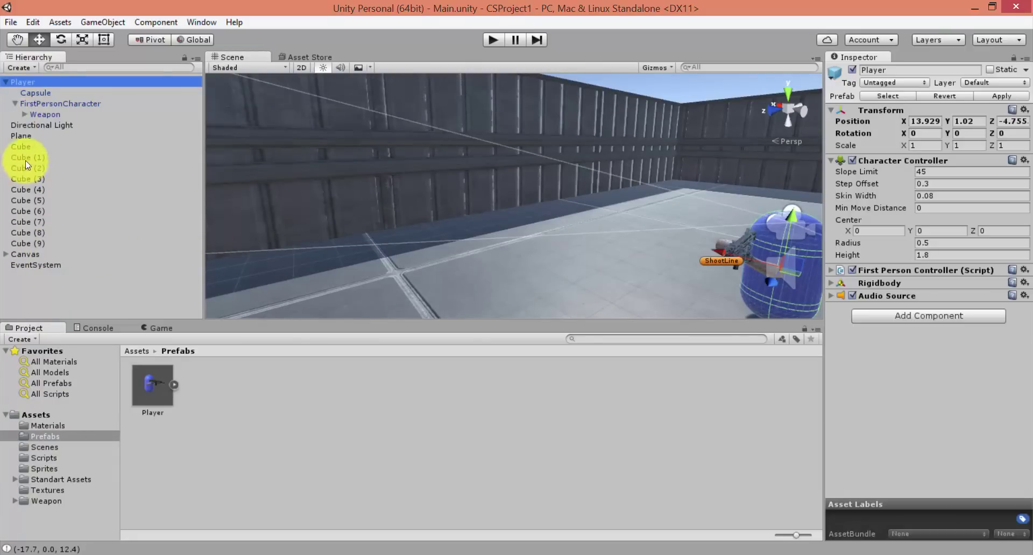
# Create an empty object at the root of the Hierarchy named Map
pyautogui.rightClick(44, 236)
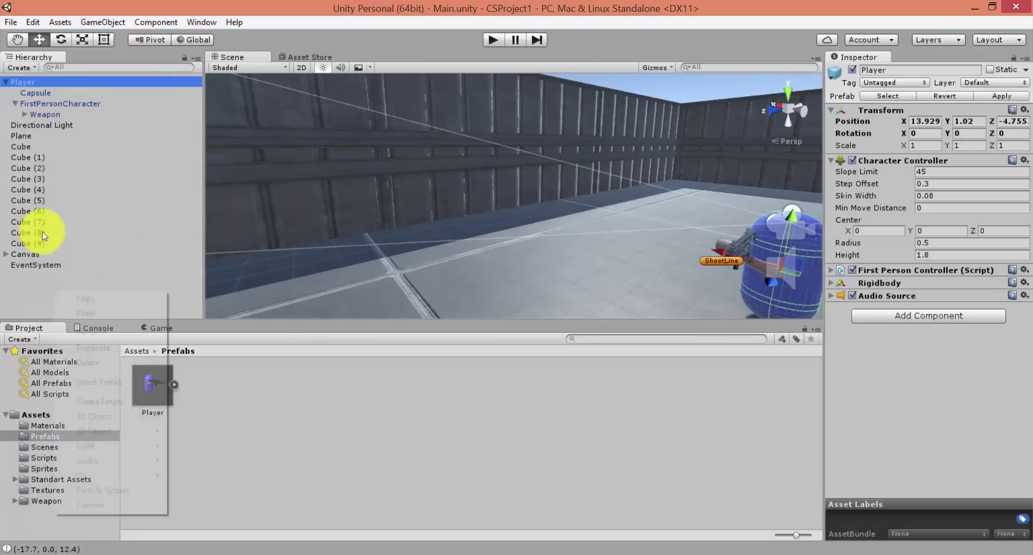
pyautogui.click(100, 402)
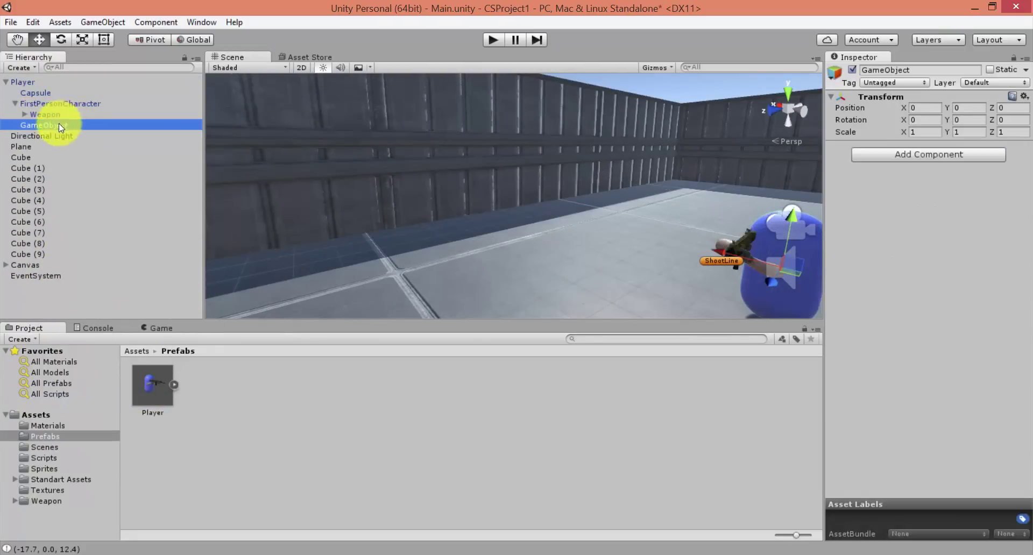
pyautogui.moveTo(59, 124); pyautogui.dragTo(12, 140)
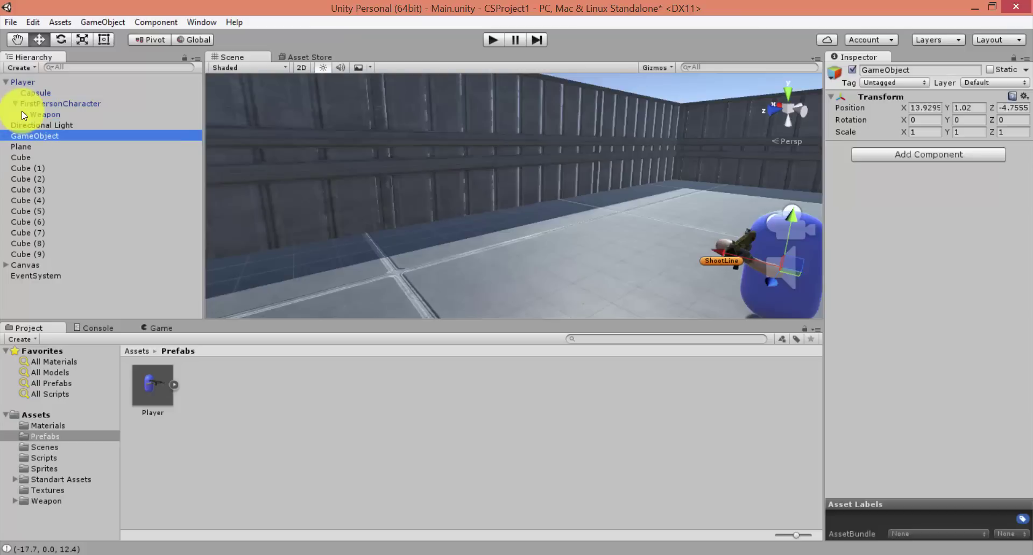
pyautogui.press('F2')
pyautogui.write('Map')
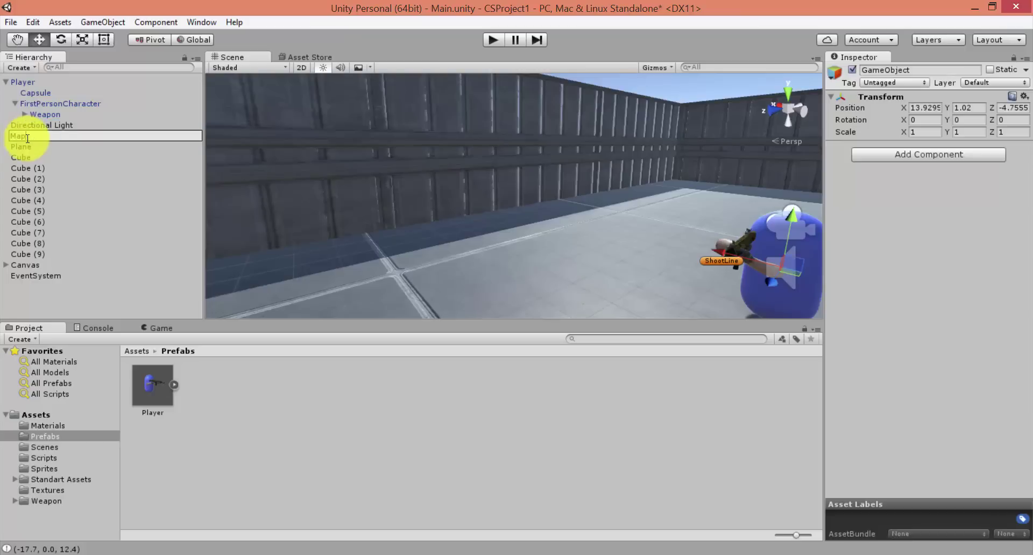
pyautogui.press('Return')
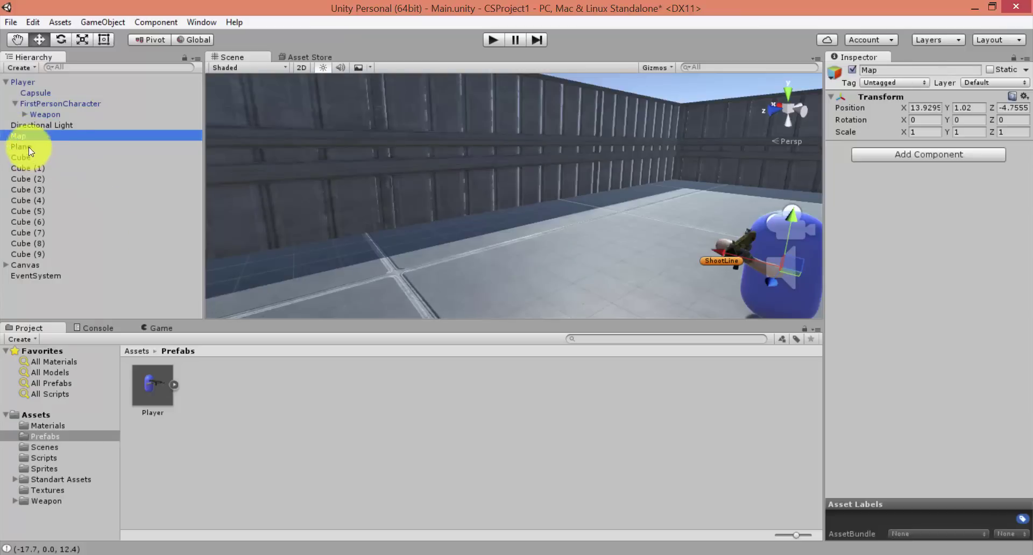
# Move the Plane and Cubes through Cube (9) under Map
pyautogui.click(30, 152)
pyautogui.keyDown('shift'); pyautogui.click(22, 253); pyautogui.keyUp('shift')
pyautogui.moveTo(31, 227)
pyautogui.mouseDown()
pyautogui.moveTo(15, 107)
pyautogui.moveTo(16, 135)
pyautogui.mouseUp()
pyautogui.click(5, 136)
pyautogui.click(27, 169)
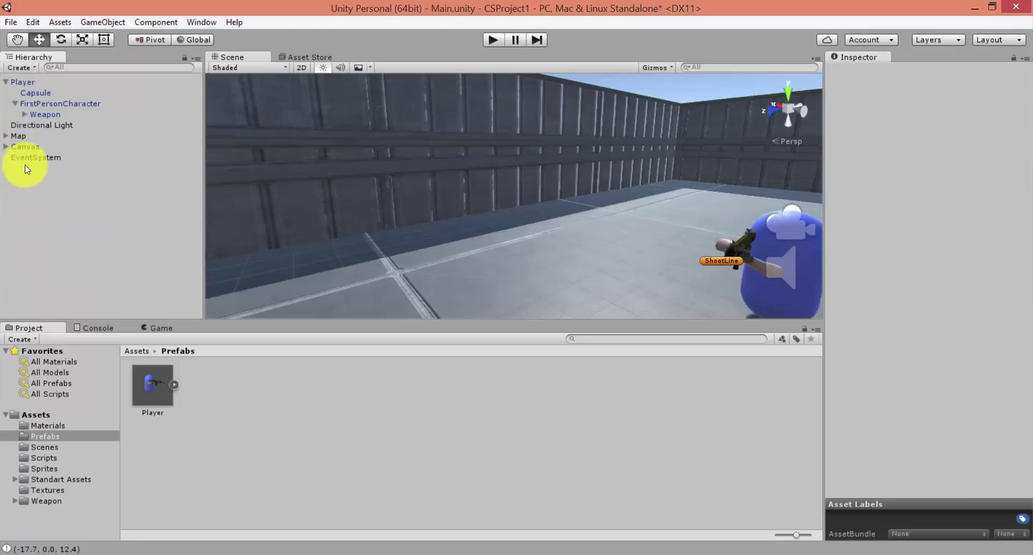
# Create a new empty object in the Hierarchy and rename it Network
pyautogui.rightClick(53, 188)
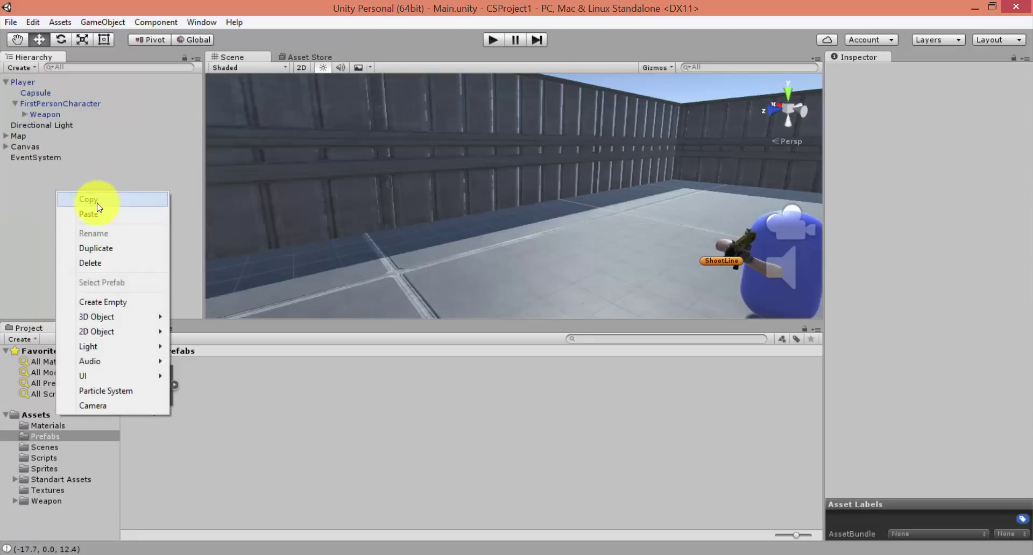
pyautogui.click(117, 302)
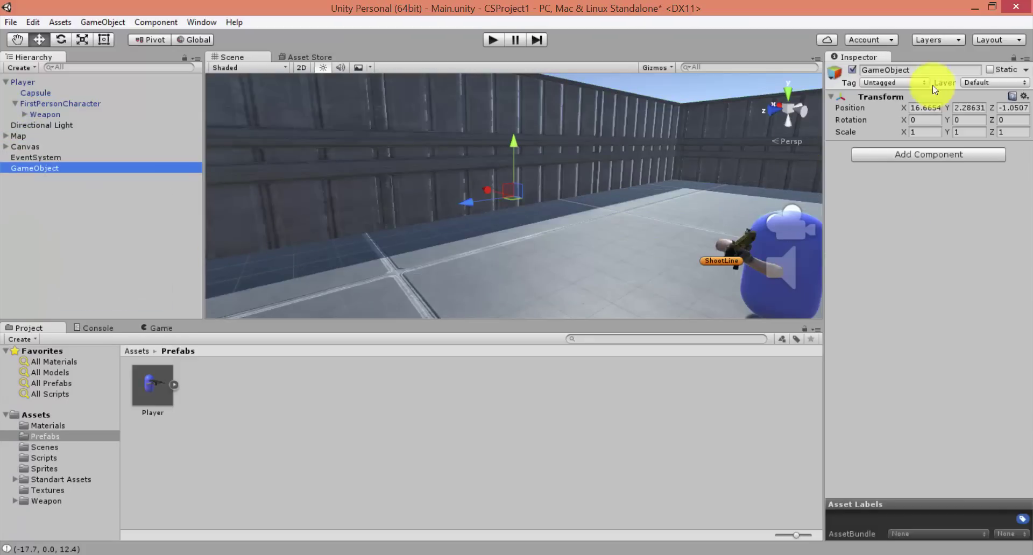
pyautogui.click(920, 70)
pyautogui.doubleClick(917, 70)
pyautogui.write('Network')
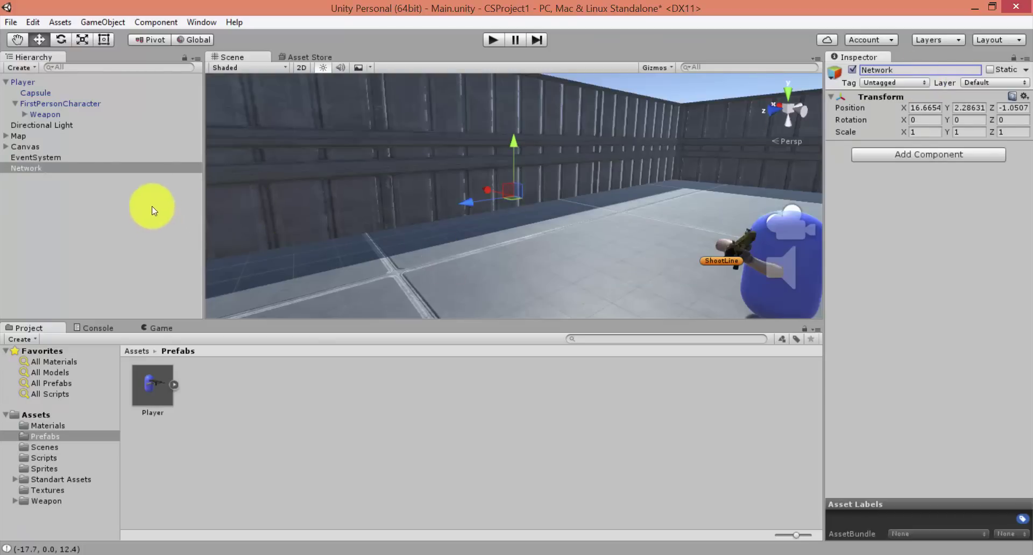
# Add a Network Manager component from the Network category to the object
pyautogui.click(926, 155)
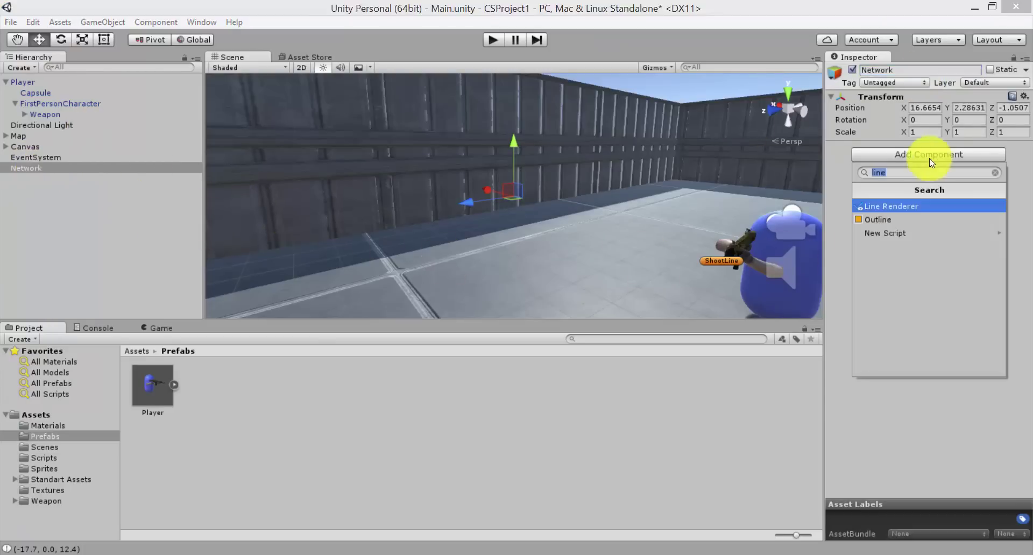
pyautogui.press('BackSpace')
pyautogui.press('BackSpace')
pyautogui.press('BackSpace')
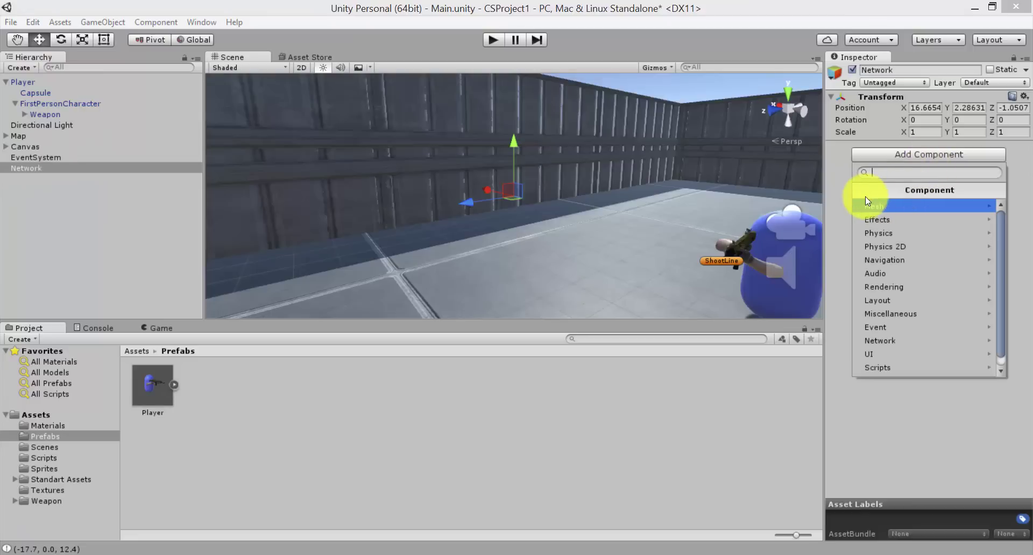
pyautogui.click(883, 340)
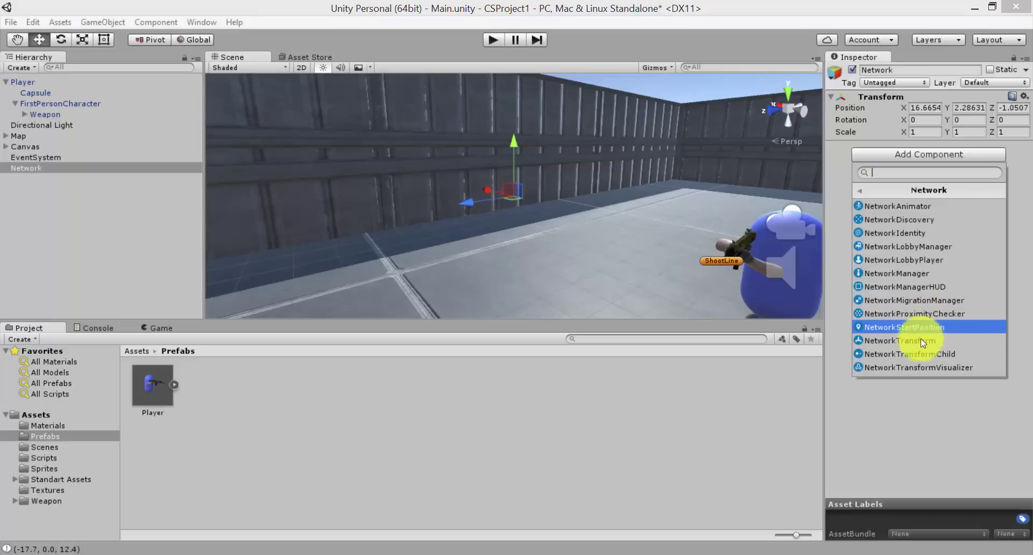
pyautogui.click(908, 274)
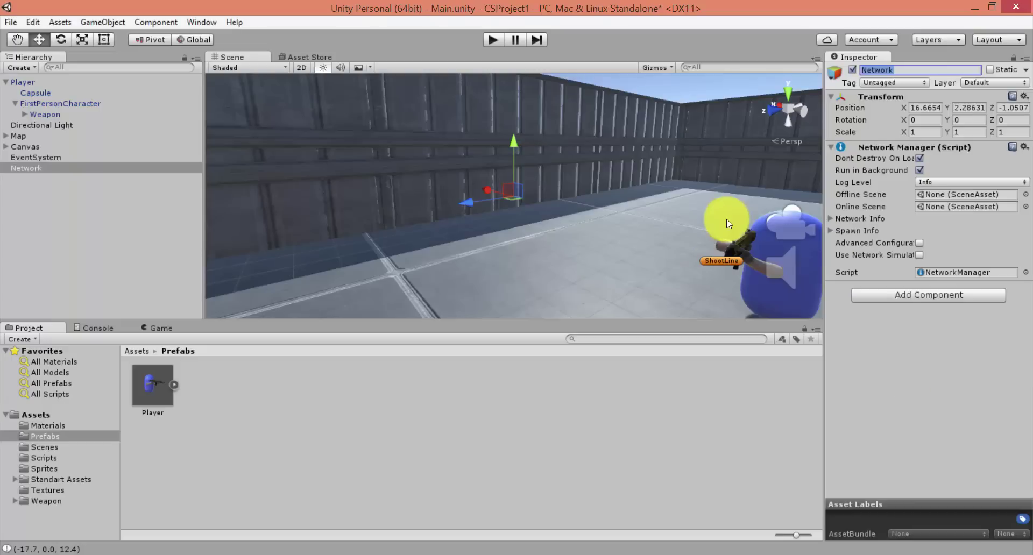
# Rename the object to NetworkManager and save the scene
pyautogui.click(883, 70)
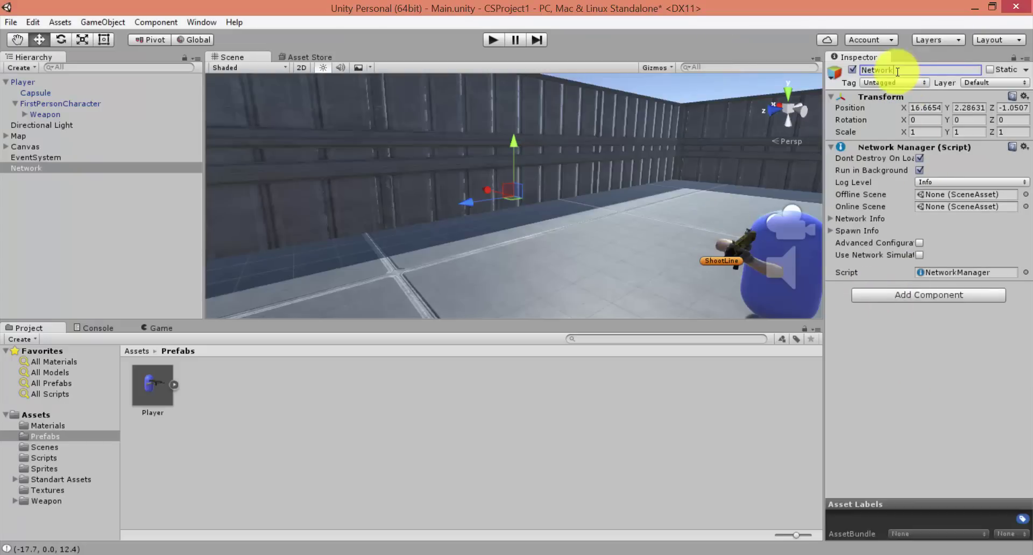
pyautogui.write('Manager')
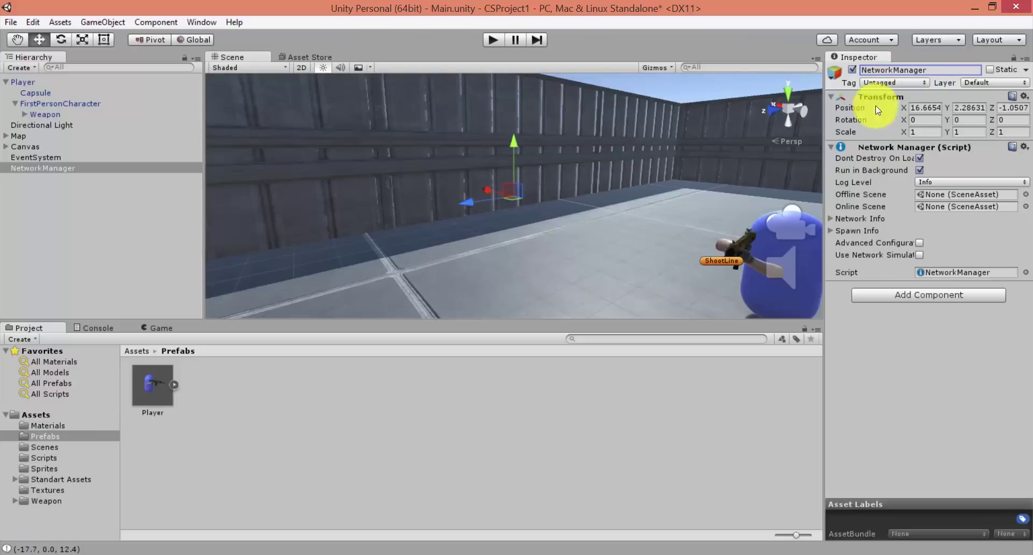
pyautogui.click(913, 356)
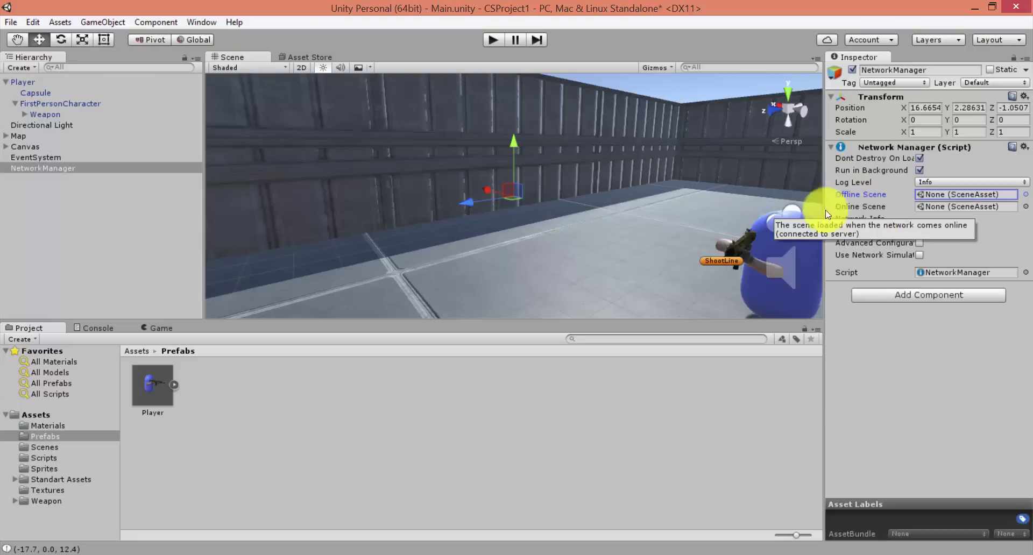
pyautogui.hotkey('ctrl', 's')
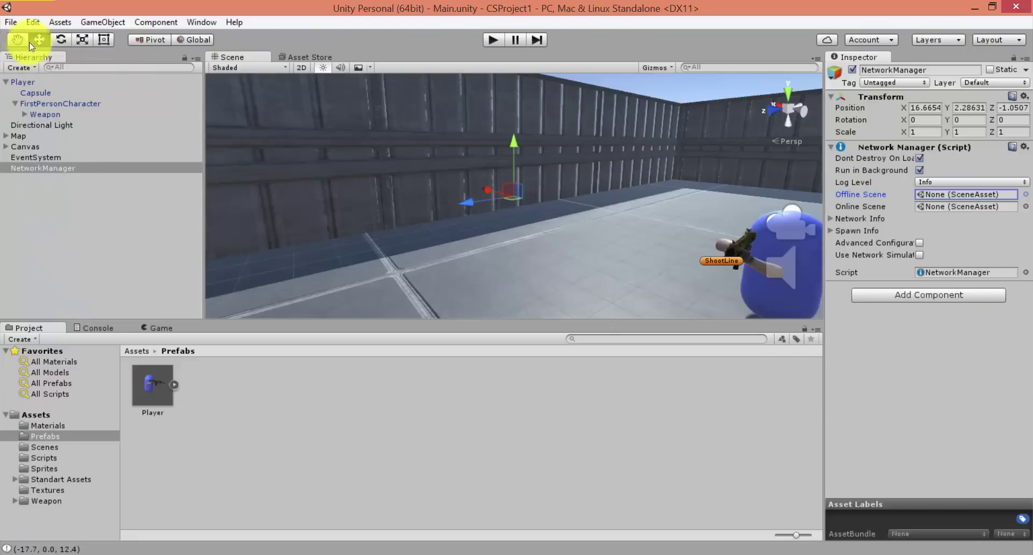
# Add the open Scenes/Main to Build Settings, then drag Main into the NetworkManager's Offline Scene
pyautogui.click(11, 22)
pyautogui.click(44, 154)
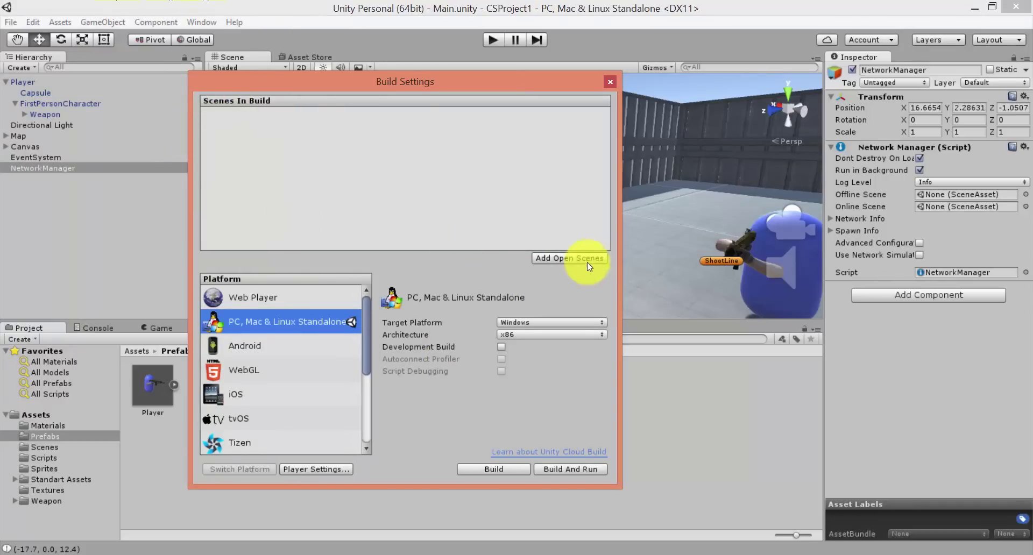
pyautogui.click(541, 260)
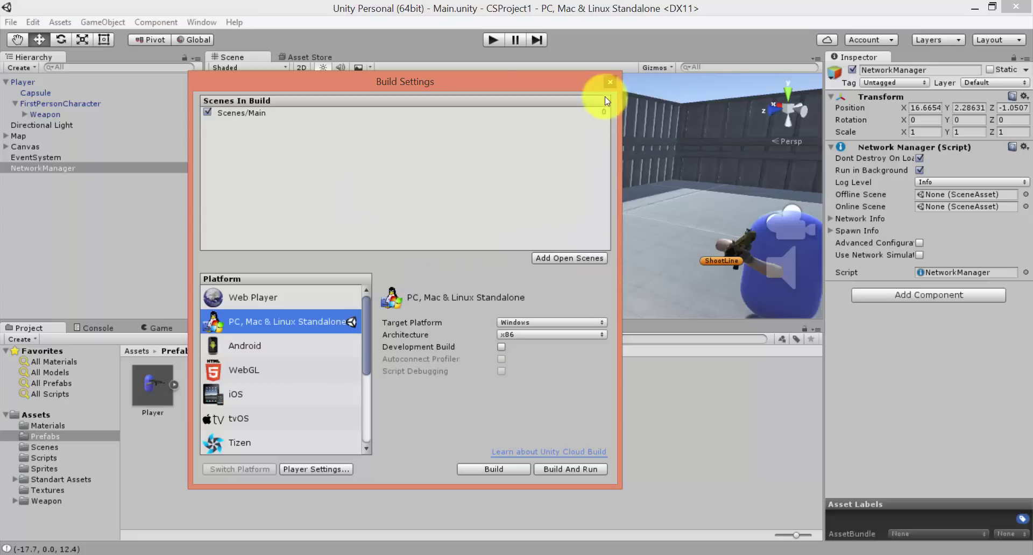
pyautogui.click(610, 82)
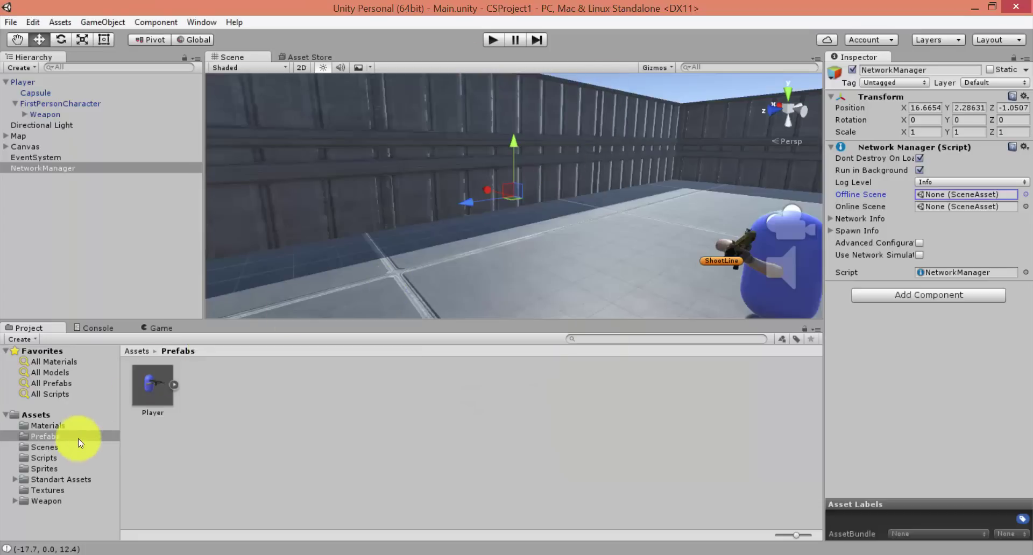
pyautogui.click(44, 447)
pyautogui.moveTo(144, 389); pyautogui.dragTo(964, 195)
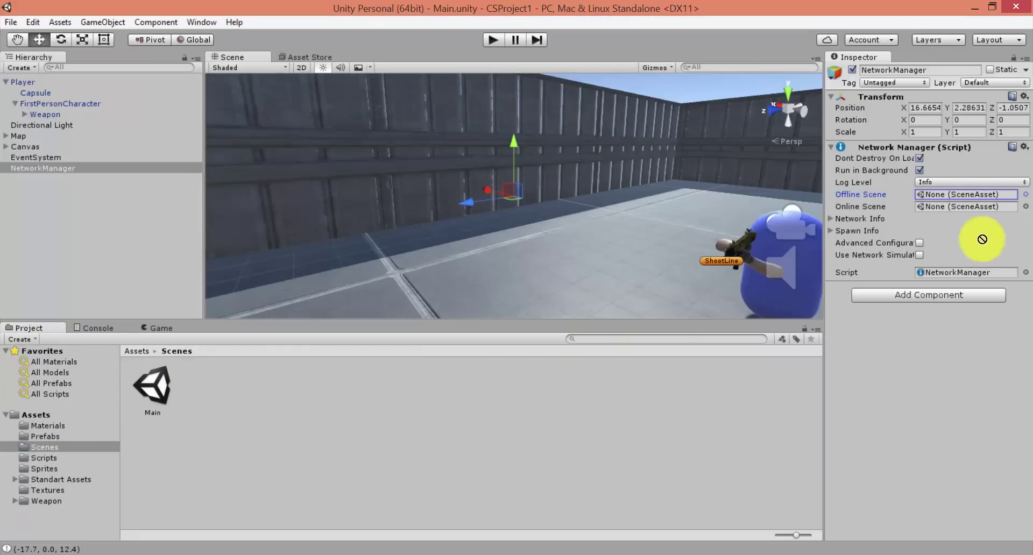
# Assign Main as the NetworkManager's Online Scene and save the scene
pyautogui.moveTo(153, 385); pyautogui.dragTo(971, 213)
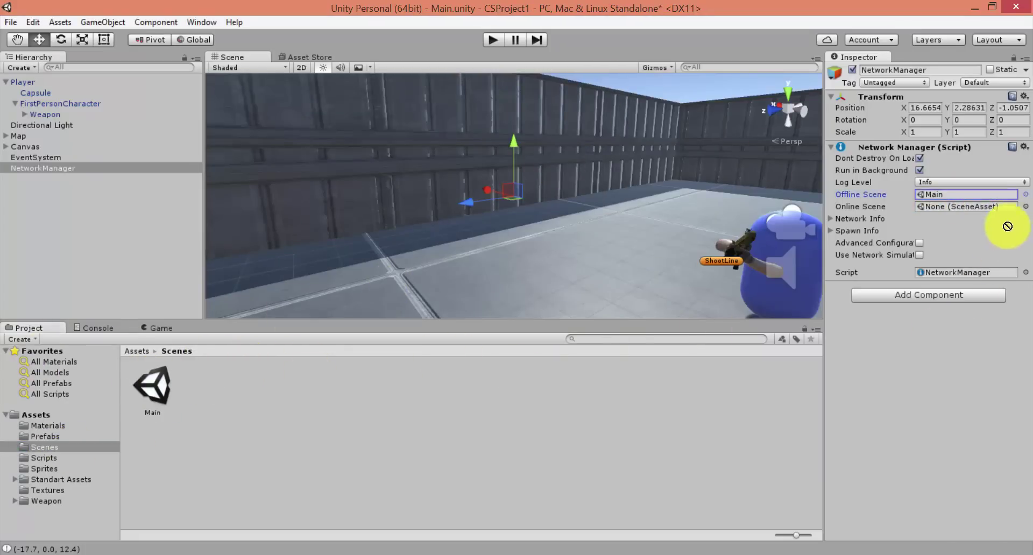
pyautogui.hotkey('ctrl', 's')
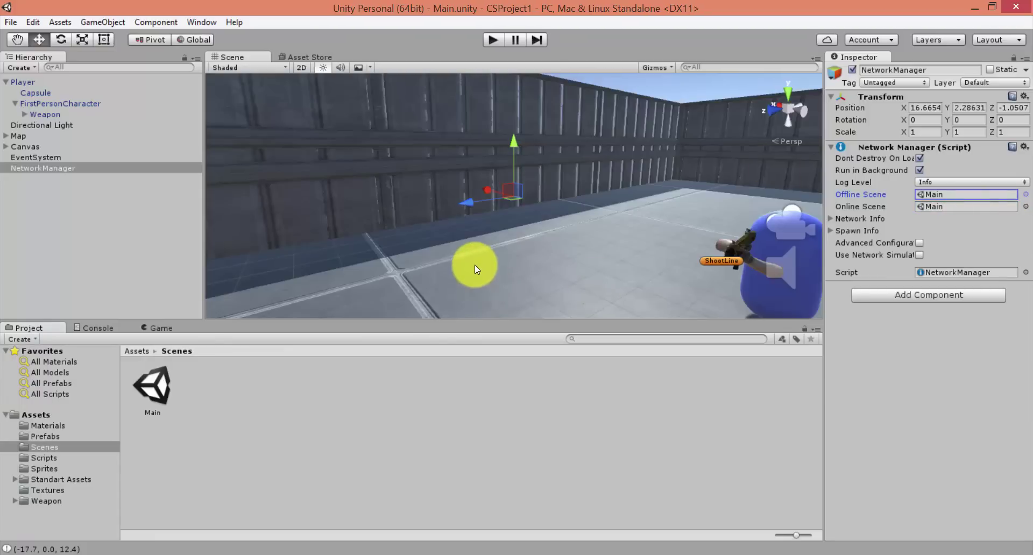
pyautogui.moveTo(474, 265)
pyautogui.keyDown('alt'); pyautogui.mouseDown()
pyautogui.moveTo(513, 162)
pyautogui.moveTo(509, 115)
pyautogui.mouseUp(); pyautogui.keyUp('alt')
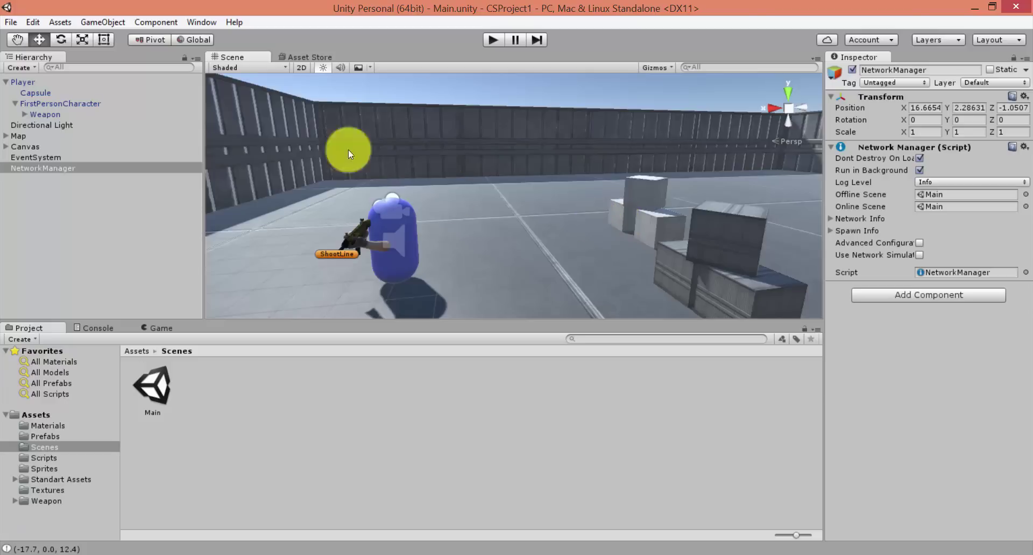
# Add a Network Identity component to Player with Local Player Authority enabled, then save
pyautogui.click(20, 82)
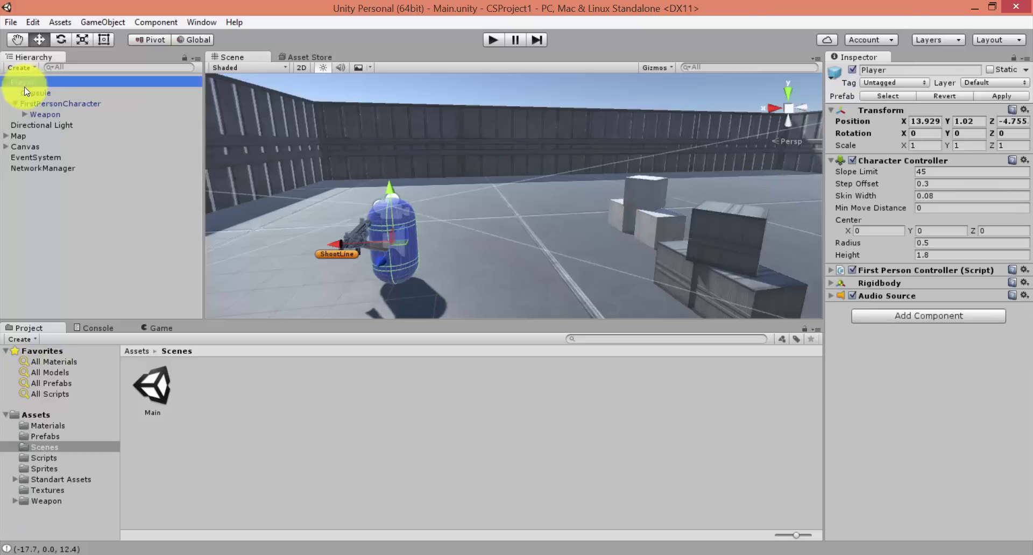
pyautogui.click(919, 318)
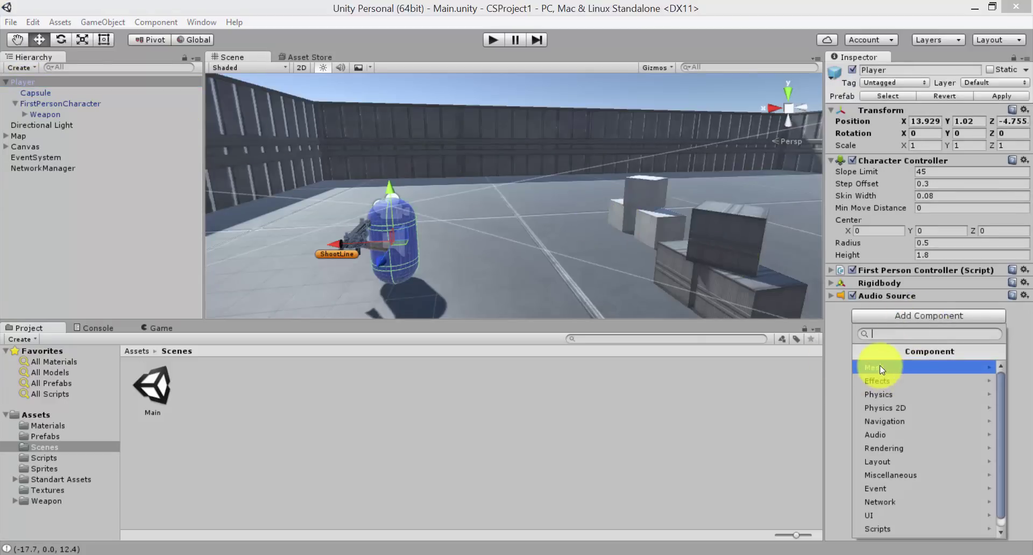
pyautogui.click(880, 502)
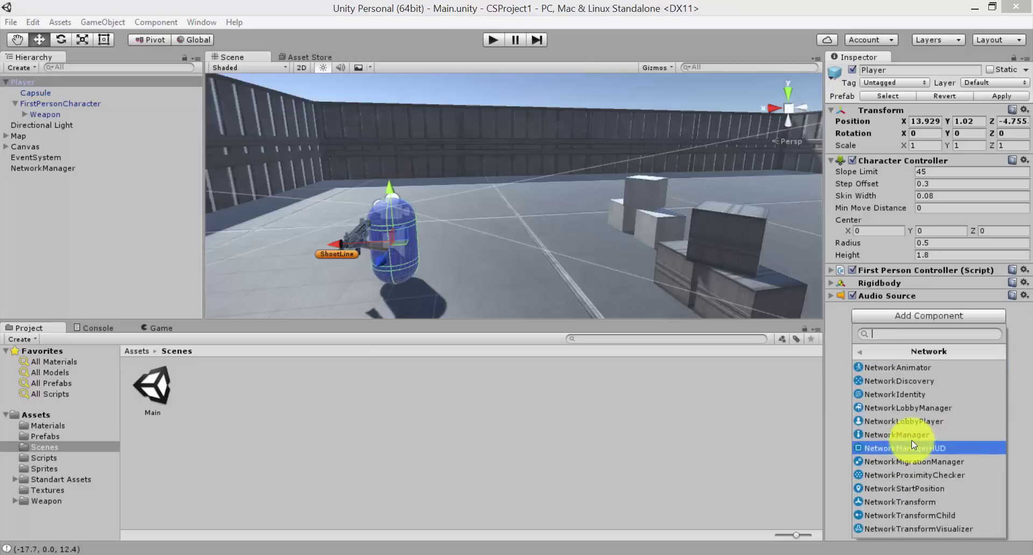
pyautogui.click(916, 394)
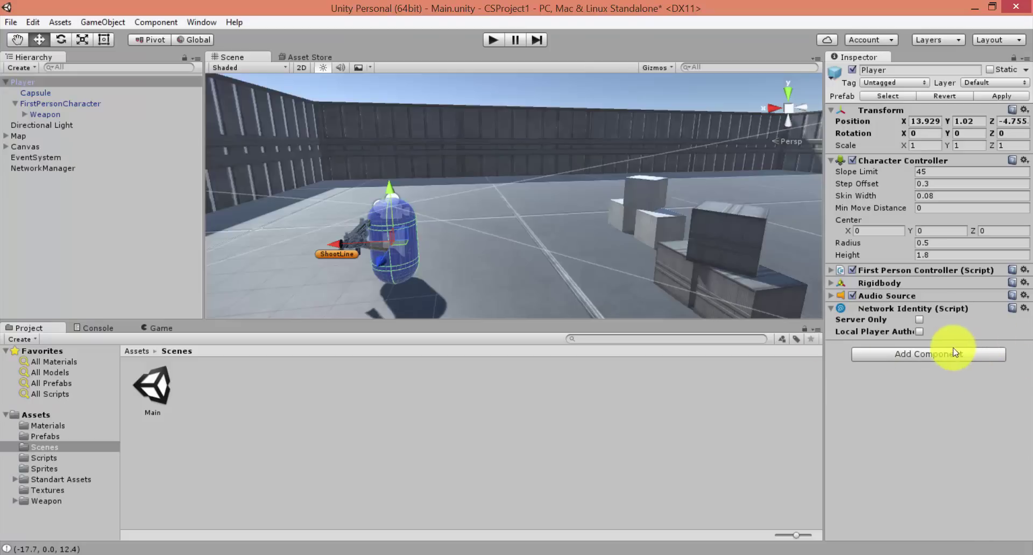
pyautogui.click(919, 332)
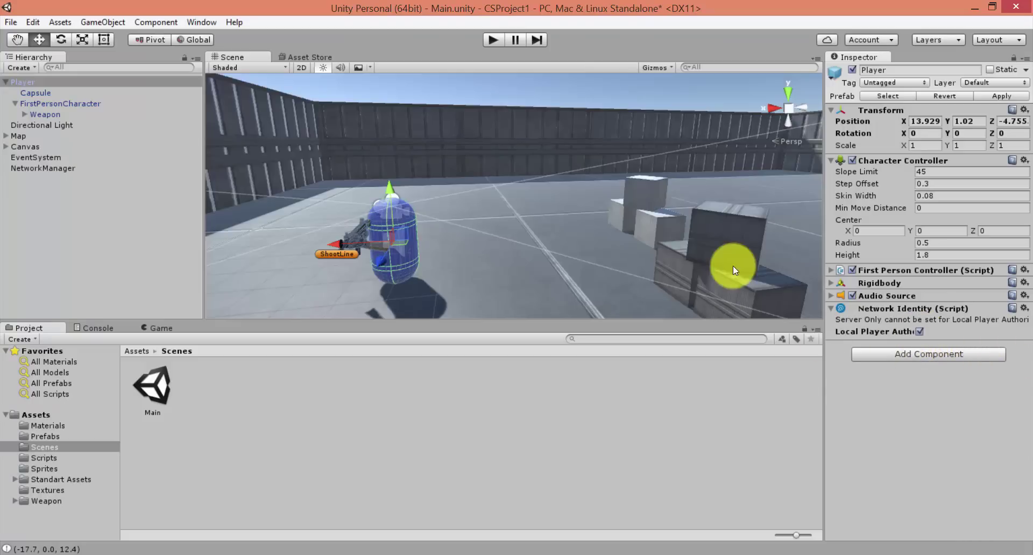
pyautogui.moveTo(828, 339); pyautogui.dragTo(917, 345)
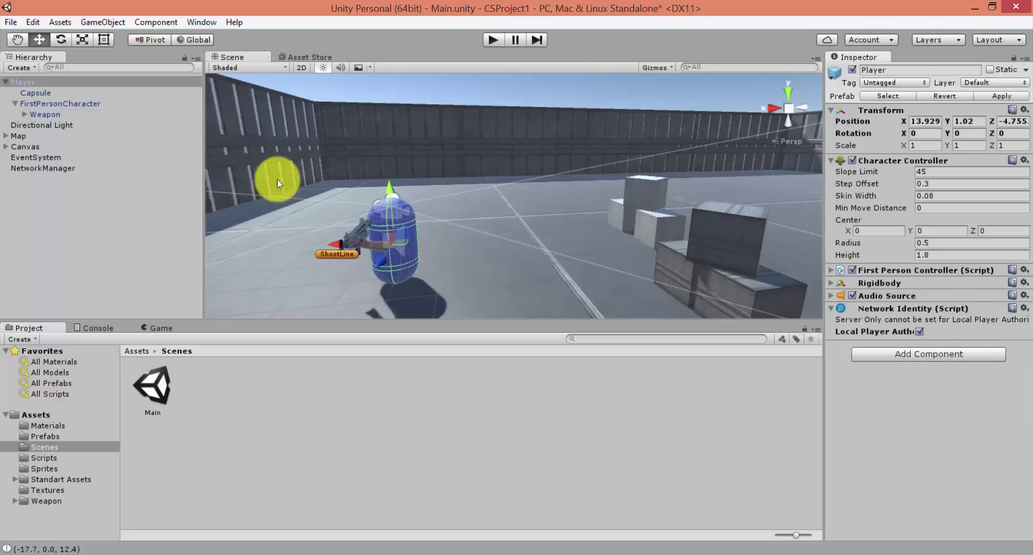
pyautogui.hotkey('ctrl', 's')
# Check the Player prefab in Prefabs, delete Player from the scene, and select NetworkManager
pyautogui.click(26, 82)
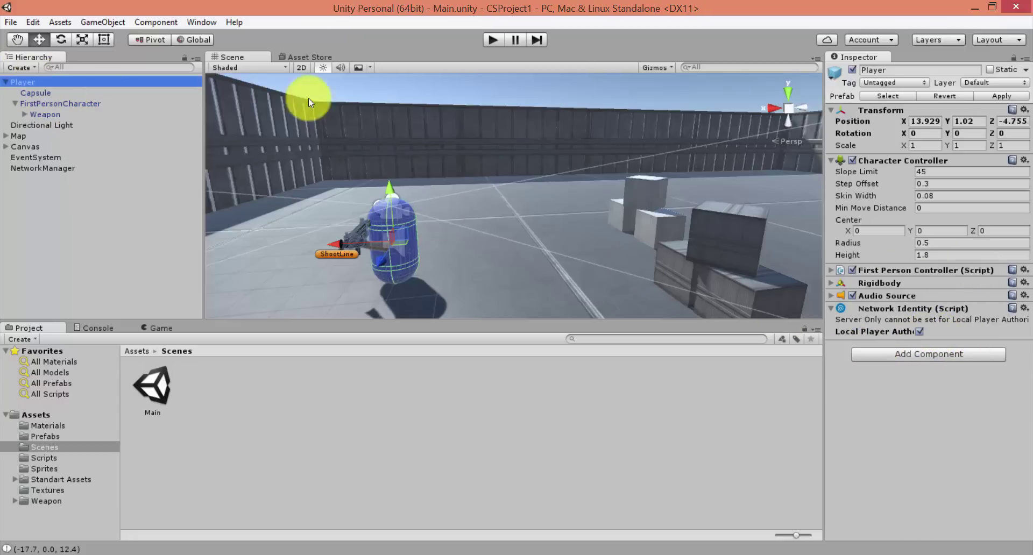
pyautogui.click(50, 436)
pyautogui.click(153, 388)
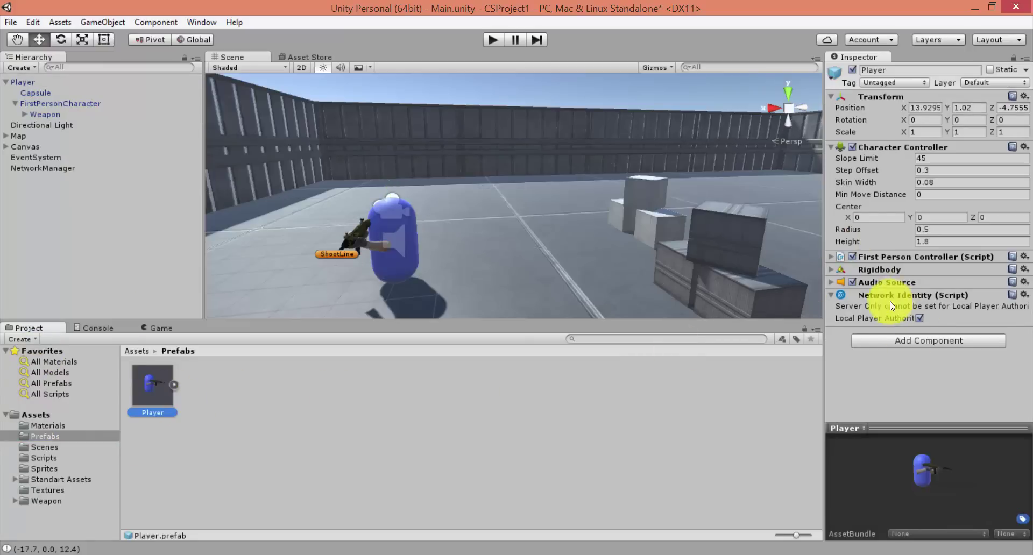
pyautogui.click(22, 81)
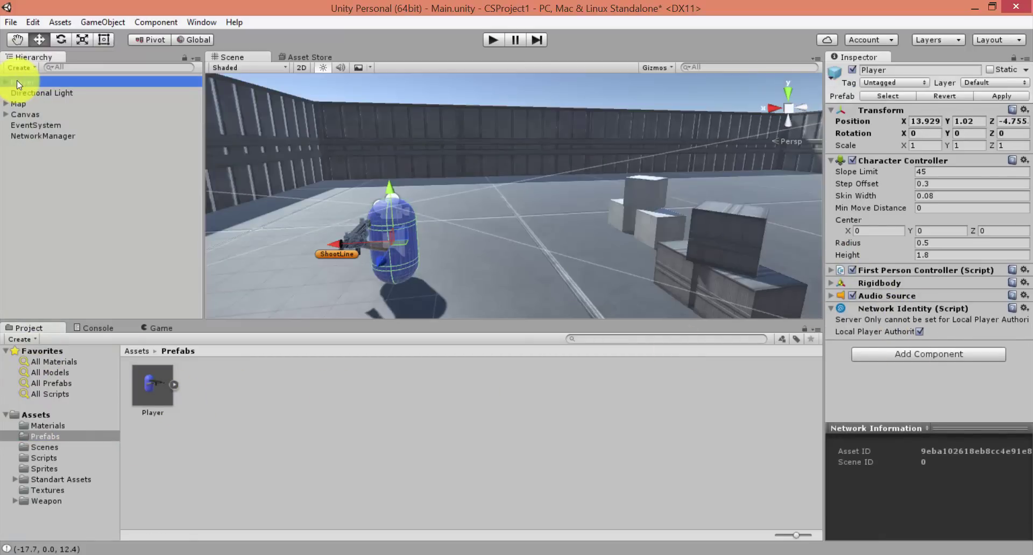
pyautogui.press('Delete')
pyautogui.click(27, 125)
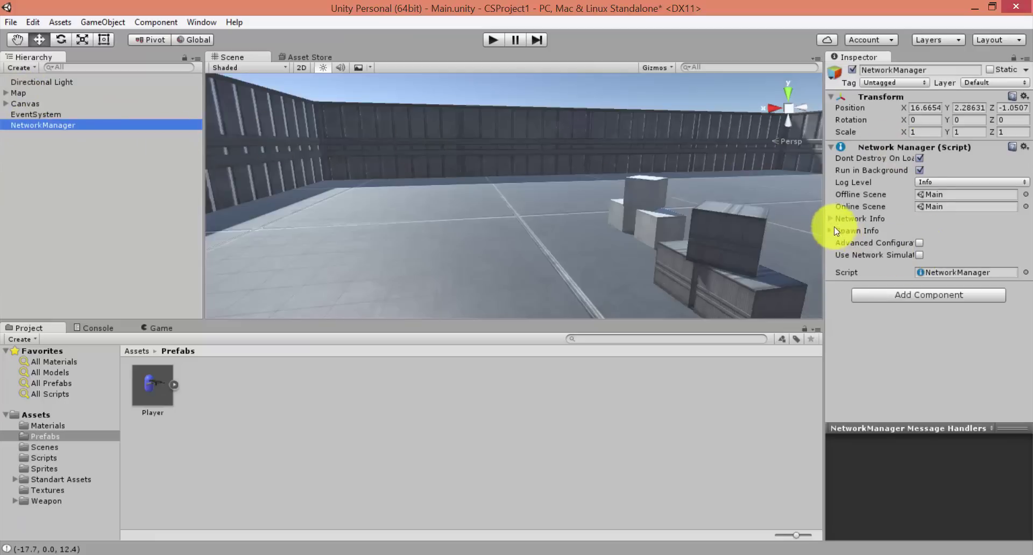
# Assign the Player prefab as NetworkManager's Player Prefab under Spawn Info and save the scene
pyautogui.click(831, 218)
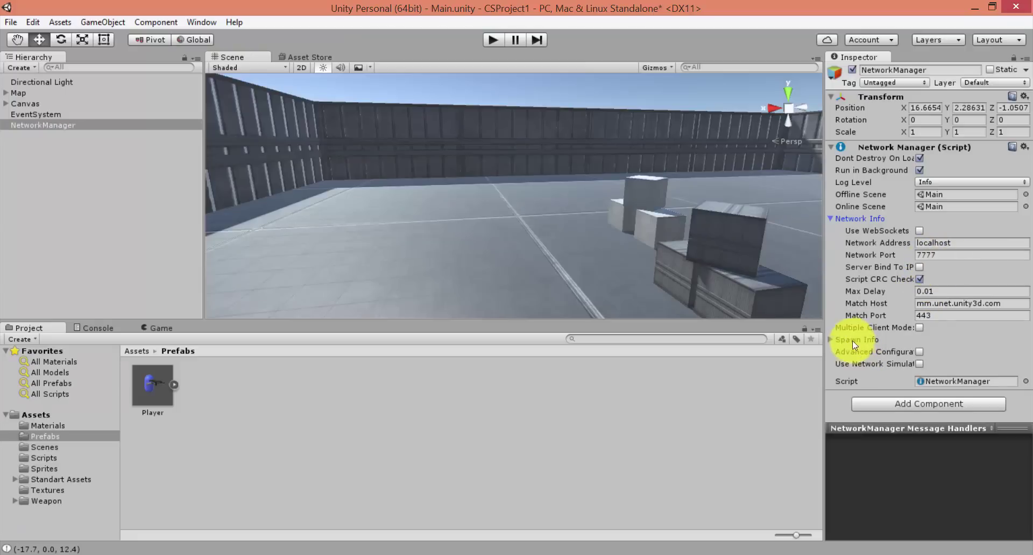
pyautogui.click(830, 339)
pyautogui.scroll(-3, 845, 343)
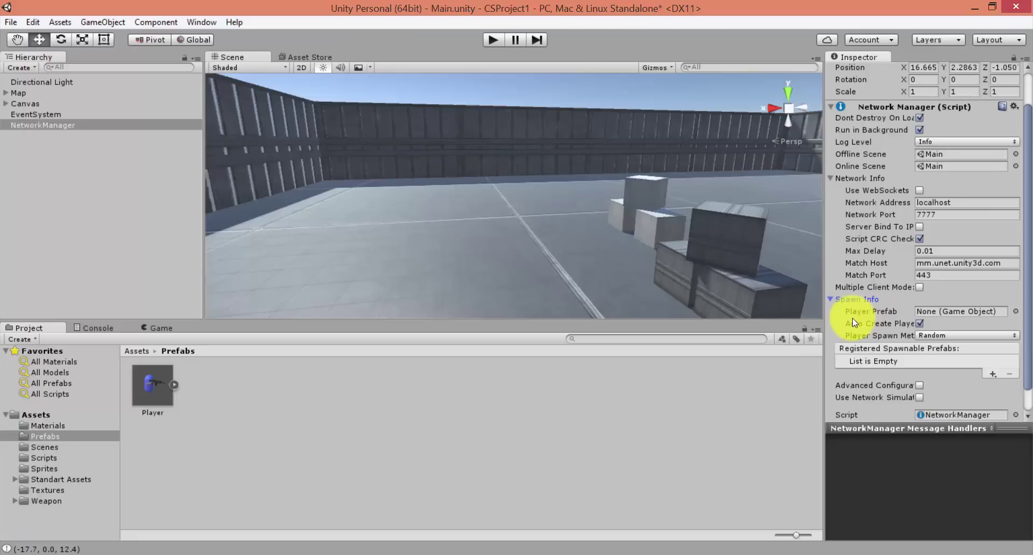
pyautogui.moveTo(838, 318); pyautogui.dragTo(917, 317)
pyautogui.moveTo(120, 353)
pyautogui.mouseDown()
pyautogui.moveTo(963, 310)
pyautogui.moveTo(898, 302)
pyautogui.mouseUp()
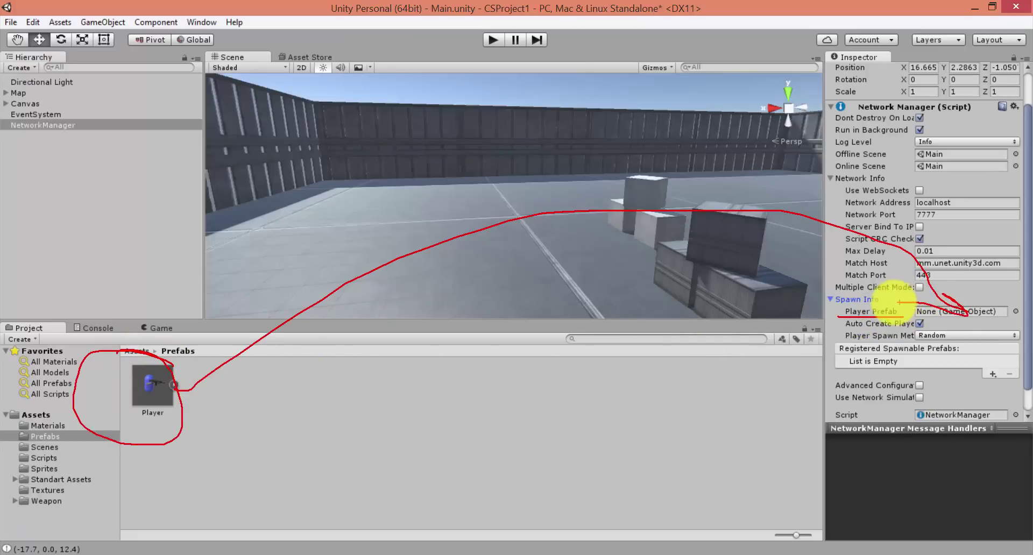
pyautogui.press('Escape')
pyautogui.moveTo(148, 387)
pyautogui.mouseDown()
pyautogui.moveTo(859, 296)
pyautogui.moveTo(953, 314)
pyautogui.mouseUp()
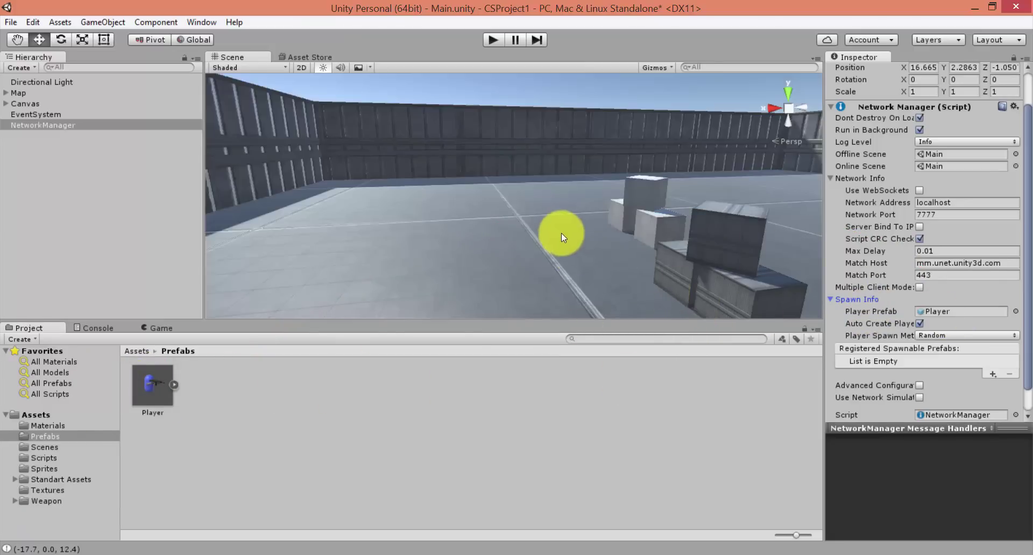
pyautogui.hotkey('ctrl', 's')
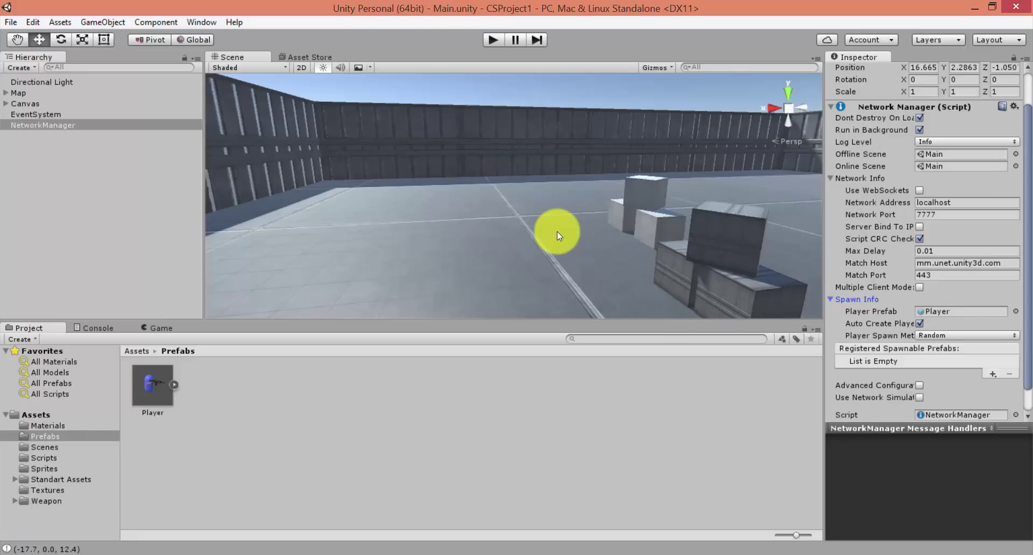
# Create a new empty object in the Hierarchy named StartPosition
pyautogui.click(98, 161)
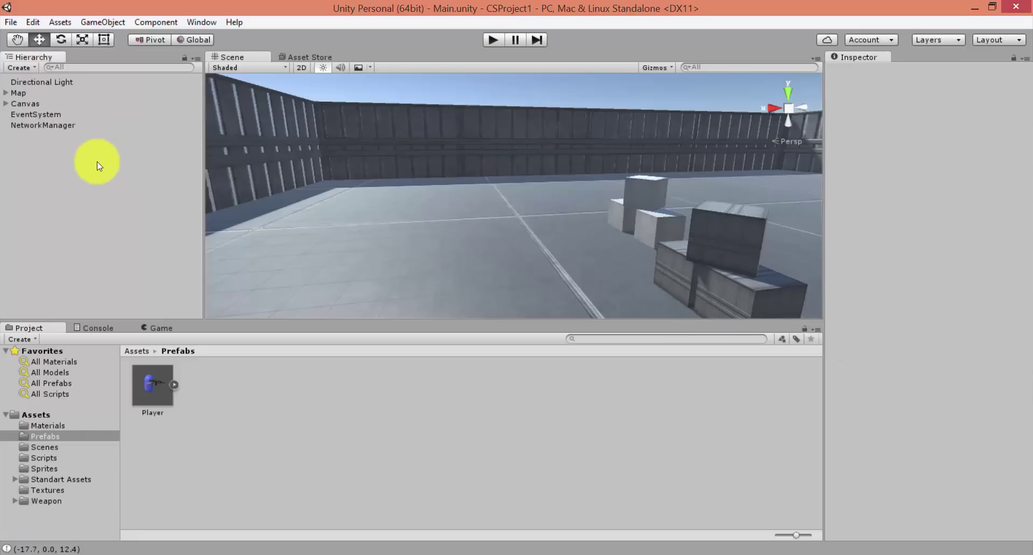
pyautogui.moveTo(518, 137)
pyautogui.mouseDown(button='right')
pyautogui.moveTo(465, 214)
pyautogui.moveTo(546, 207)
pyautogui.mouseUp(button='right')
pyautogui.rightClick(89, 172)
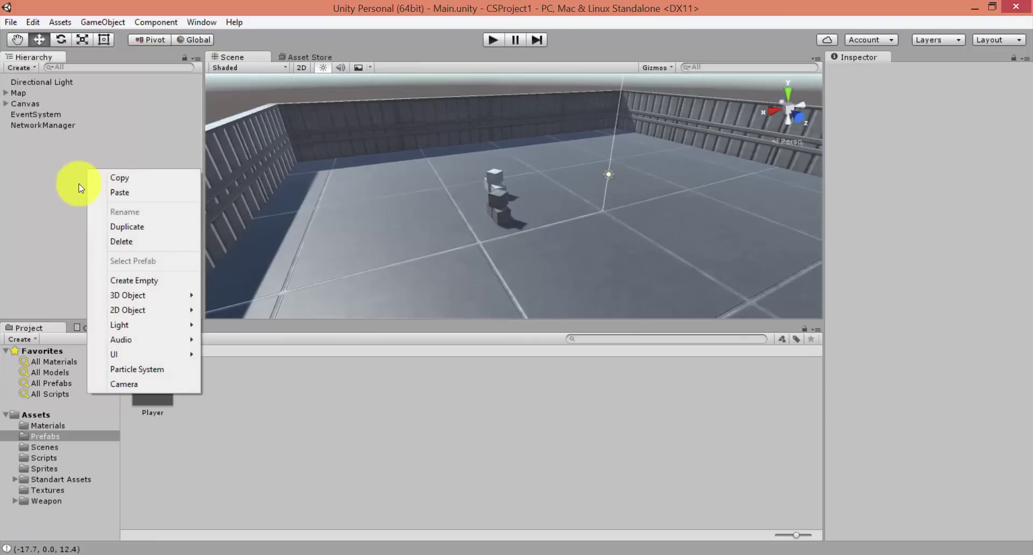
pyautogui.click(132, 280)
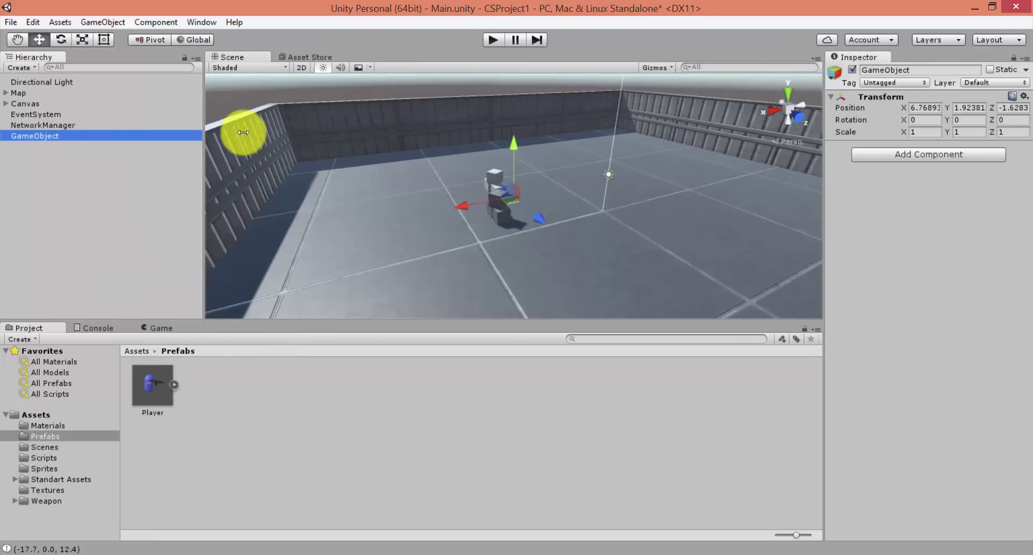
pyautogui.click(905, 70)
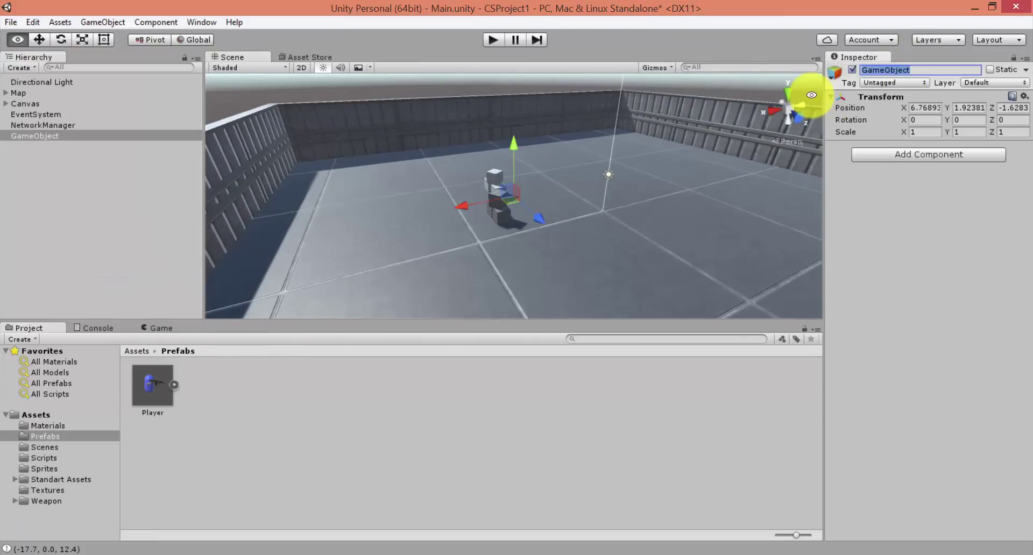
pyautogui.write('StartPosition')
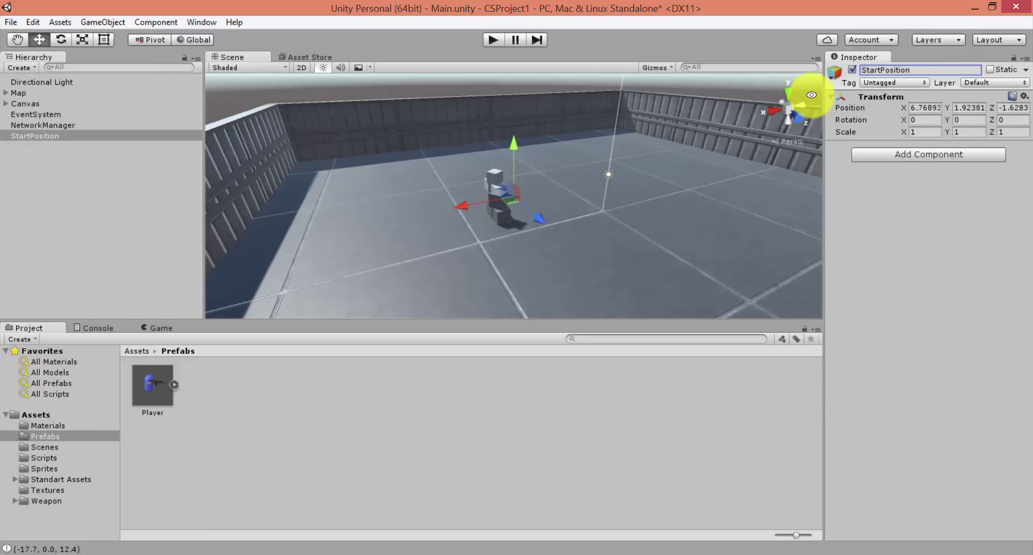
# Add a Network Start Position component to StartPosition
pyautogui.click(957, 154)
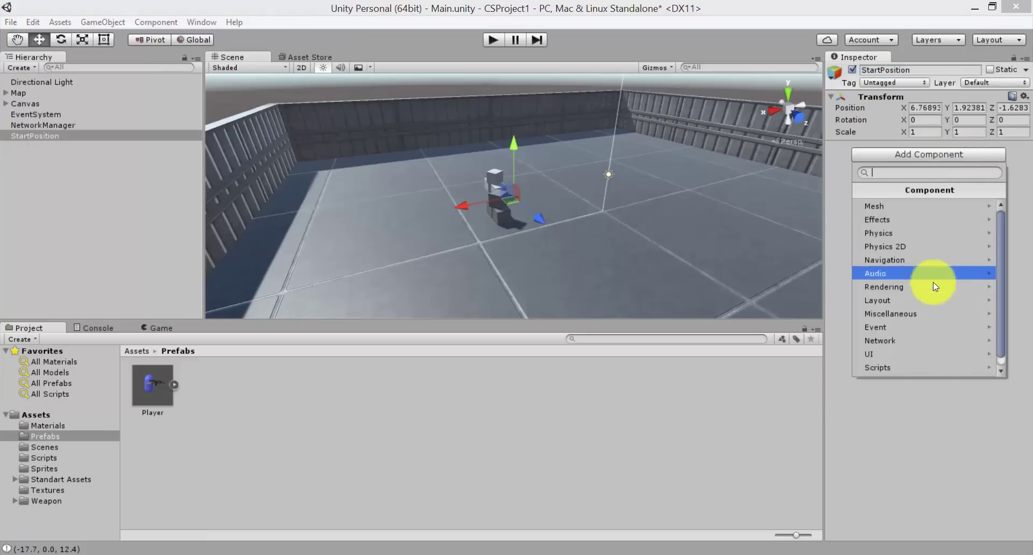
pyautogui.scroll(-1, 935, 287)
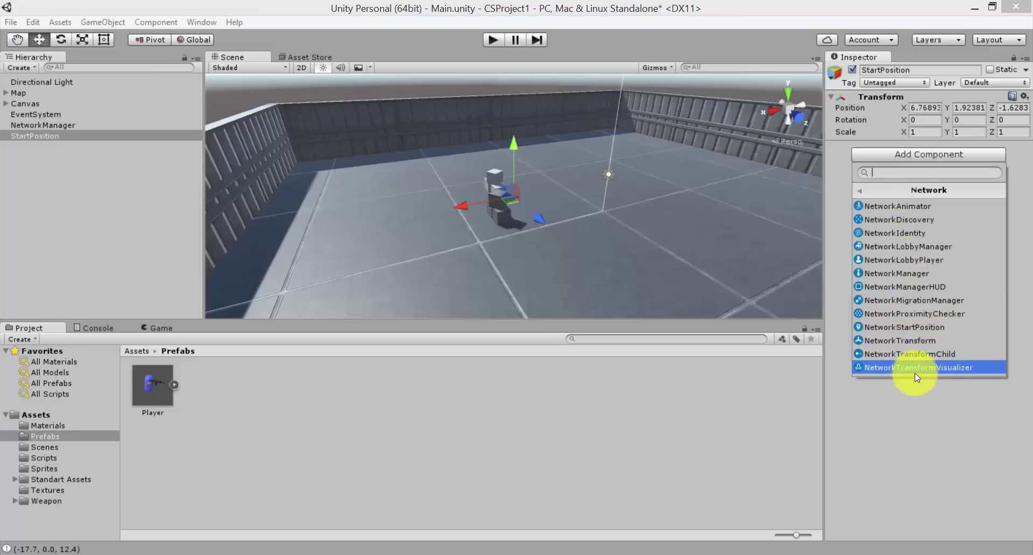
pyautogui.click(909, 327)
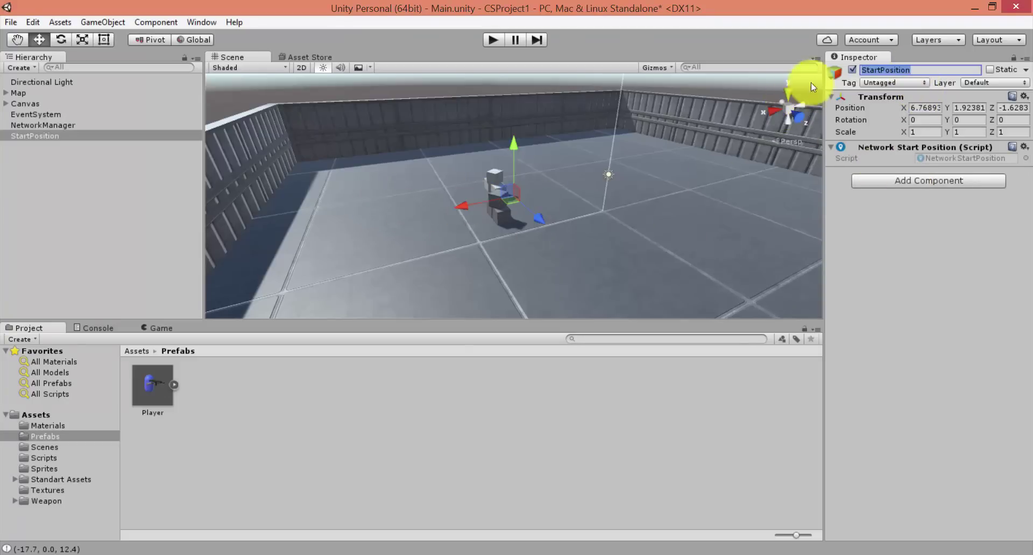
pyautogui.click(835, 71)
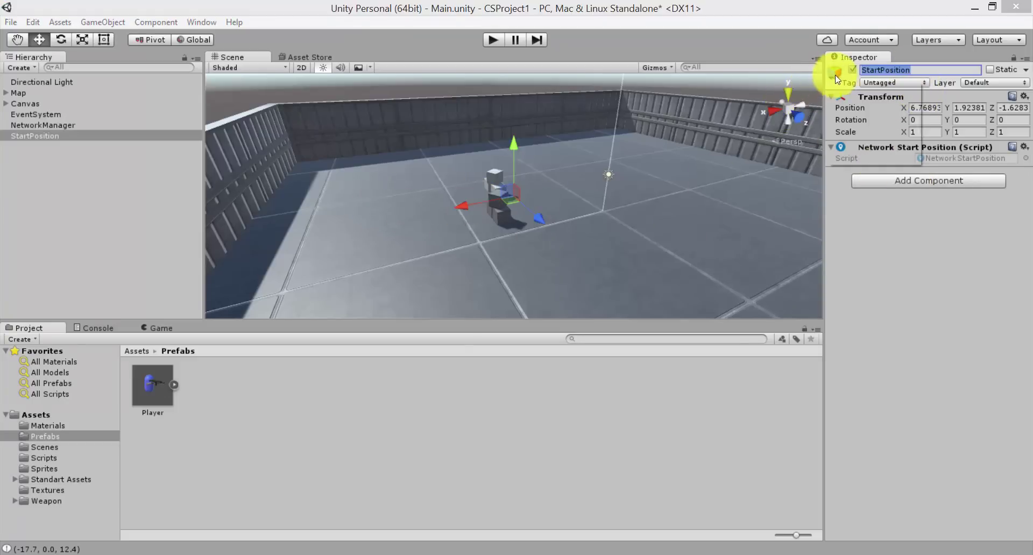
# Give StartPosition a blue label icon
pyautogui.click(494, 216)
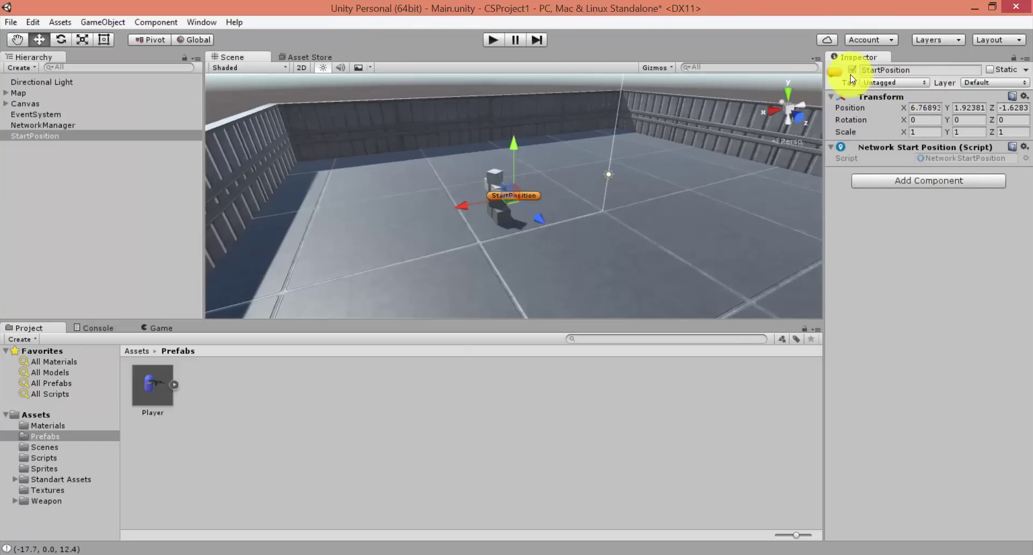
pyautogui.click(833, 72)
pyautogui.click(857, 102)
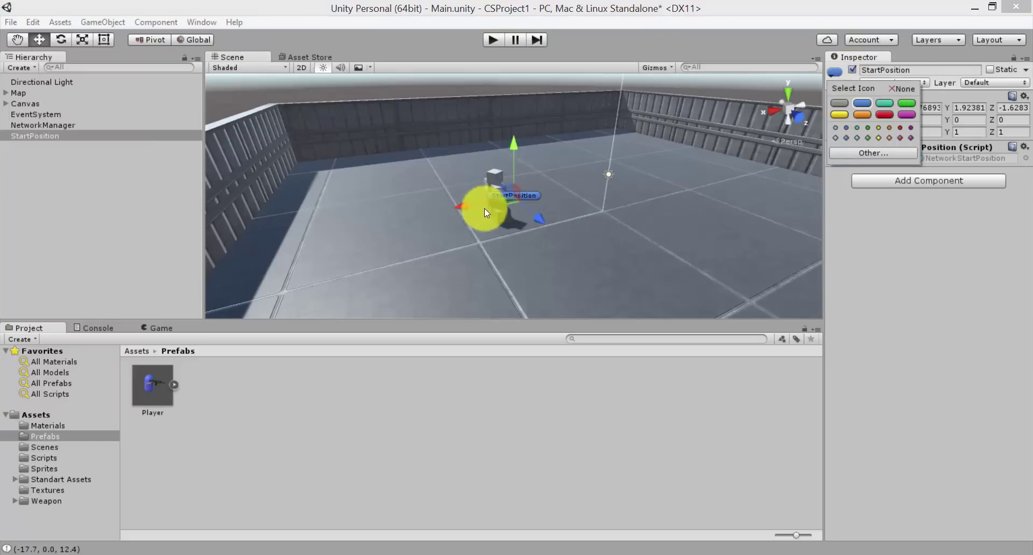
pyautogui.click(484, 209)
# Move StartPosition near the left wall at position 16.48, 1, -13.84
pyautogui.moveTo(467, 196); pyautogui.dragTo(342, 237)
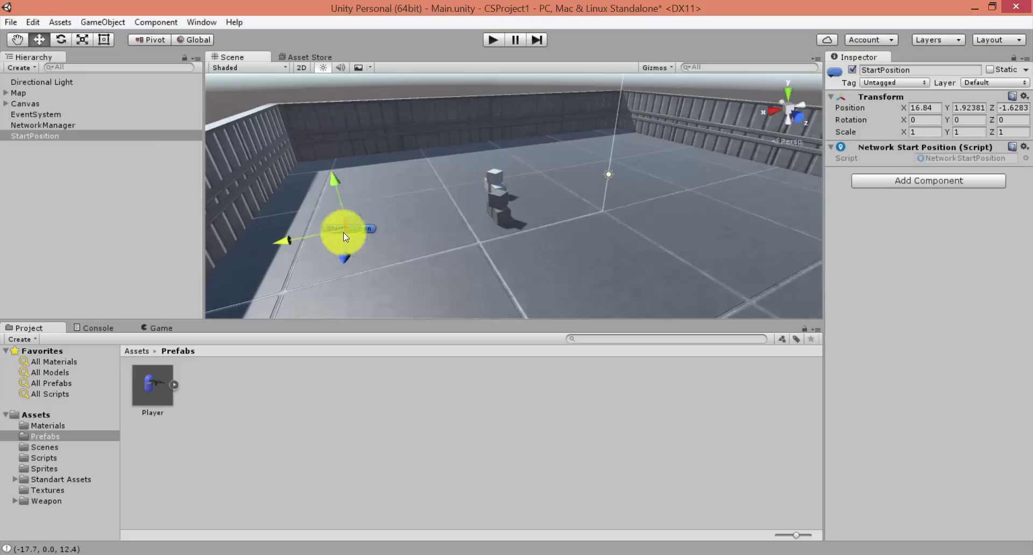
pyautogui.click(955, 108)
pyautogui.write('00')
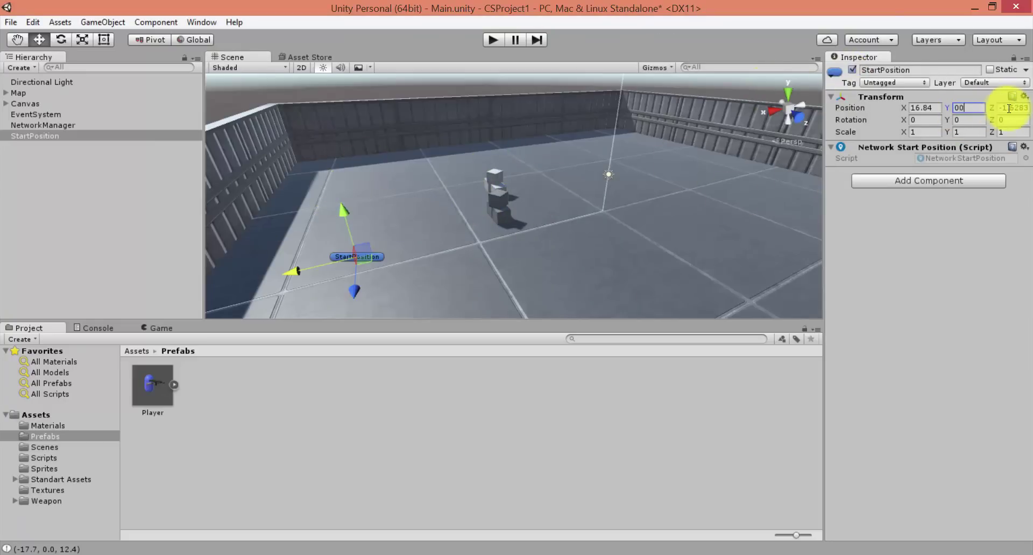
pyautogui.click(1006, 108)
pyautogui.write('0')
pyautogui.click(919, 108)
pyautogui.write('0')
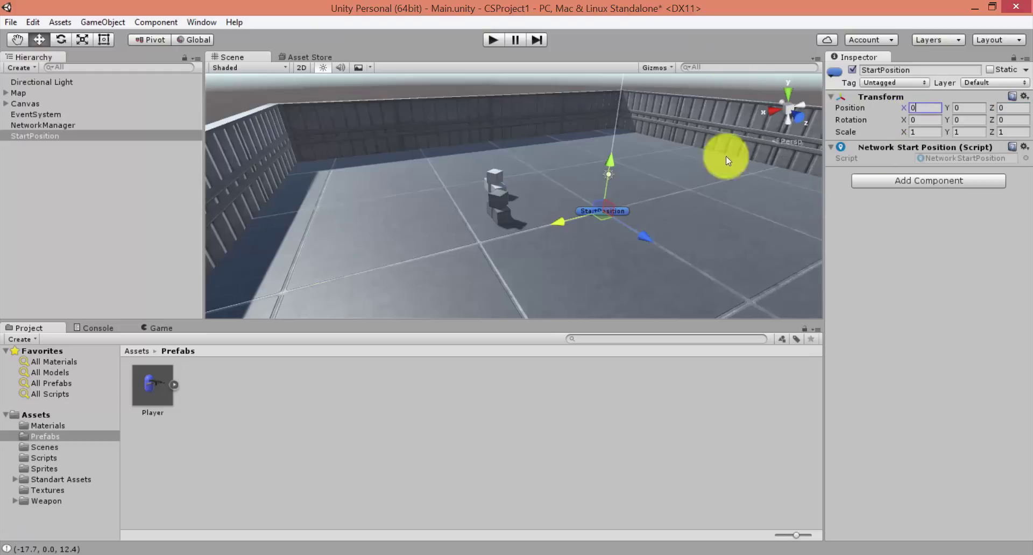
pyautogui.moveTo(569, 221); pyautogui.dragTo(352, 161)
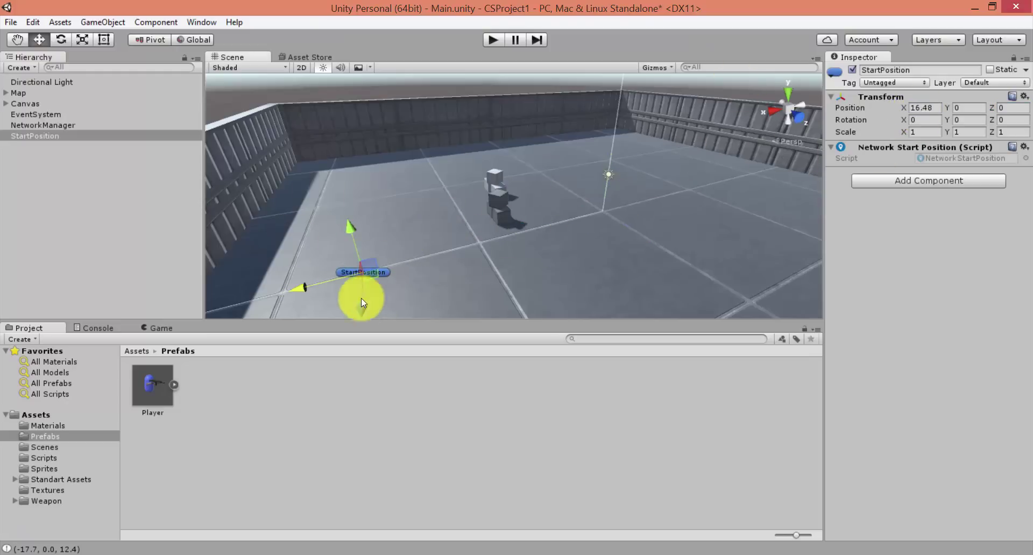
pyautogui.click(969, 108)
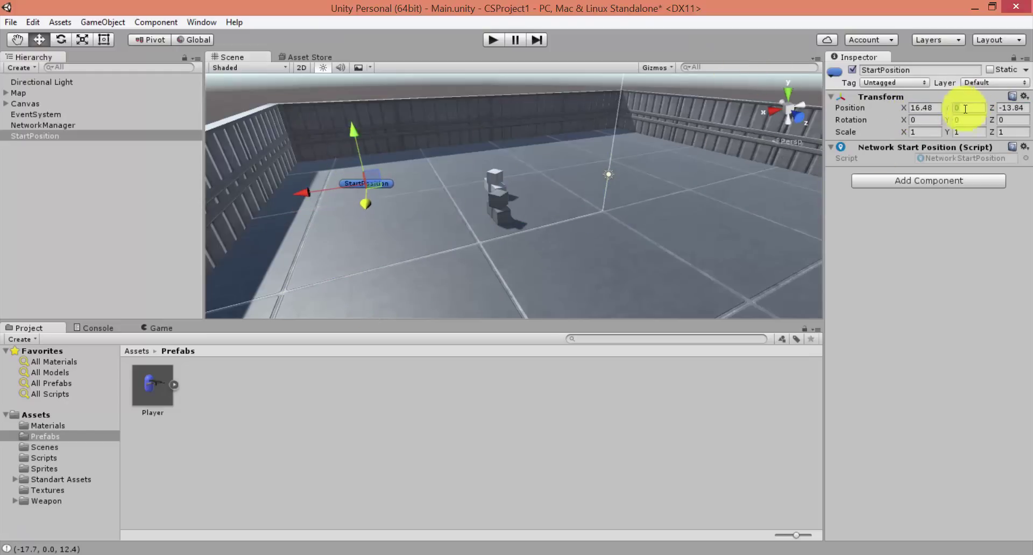
pyautogui.write('1')
# Frame the outer wall piece Cube (8), then reselect StartPosition
pyautogui.keyDown('alt'); pyautogui.moveTo(434, 165); pyautogui.dragTo(411, 233); pyautogui.keyUp('alt')
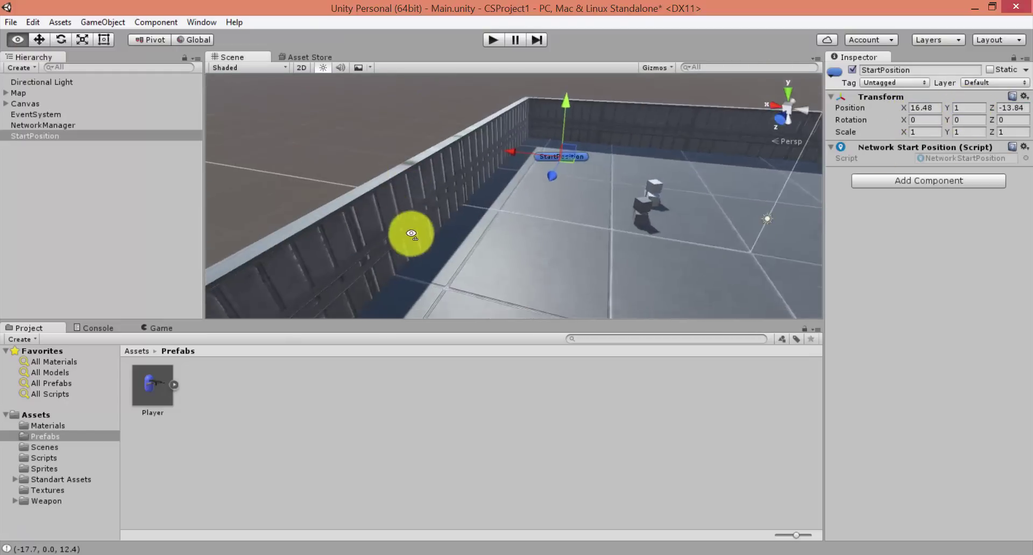
pyautogui.click(505, 147)
pyautogui.press('f')
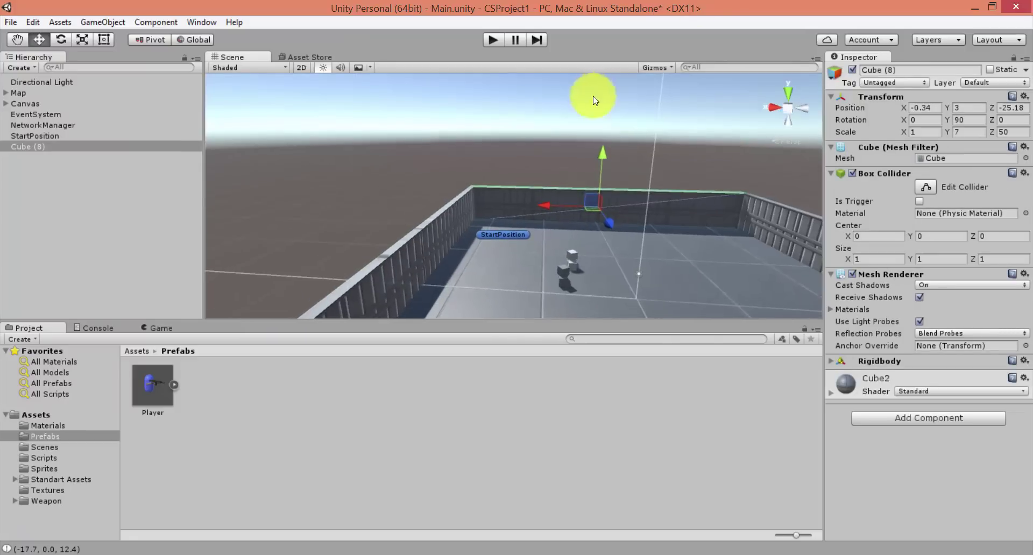
pyautogui.press('Delete')
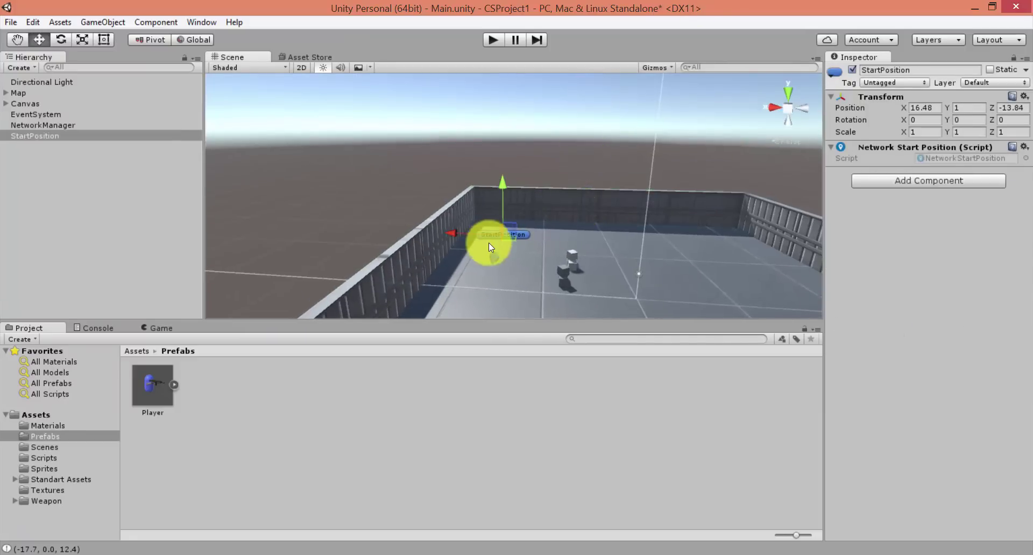
pyautogui.click(32, 136)
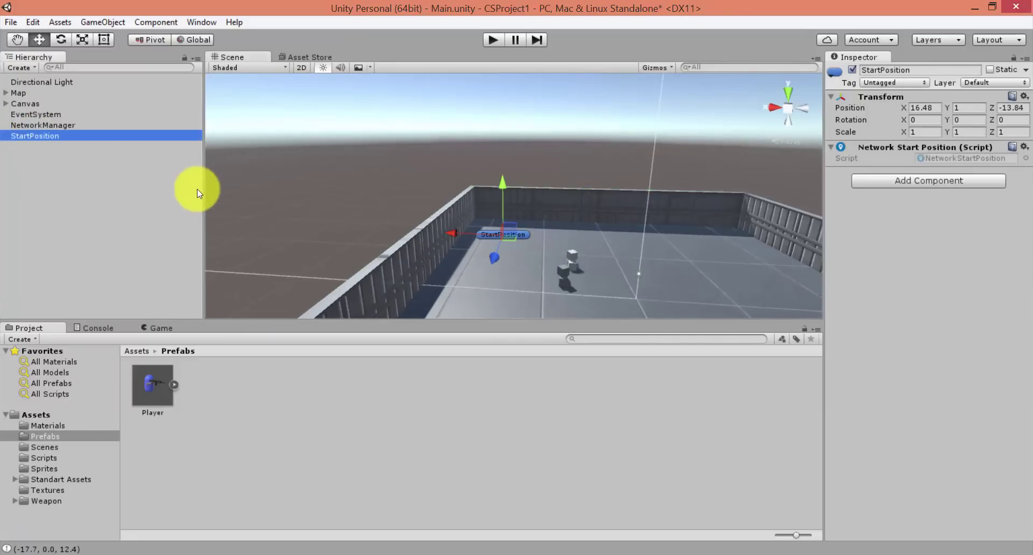
# Duplicate StartPosition and move the copy StartPosition (1) along Z to 16.48, 1, 15.19
pyautogui.hotkey('ctrl', 'd')
pyautogui.moveTo(486, 257); pyautogui.dragTo(479, 299)
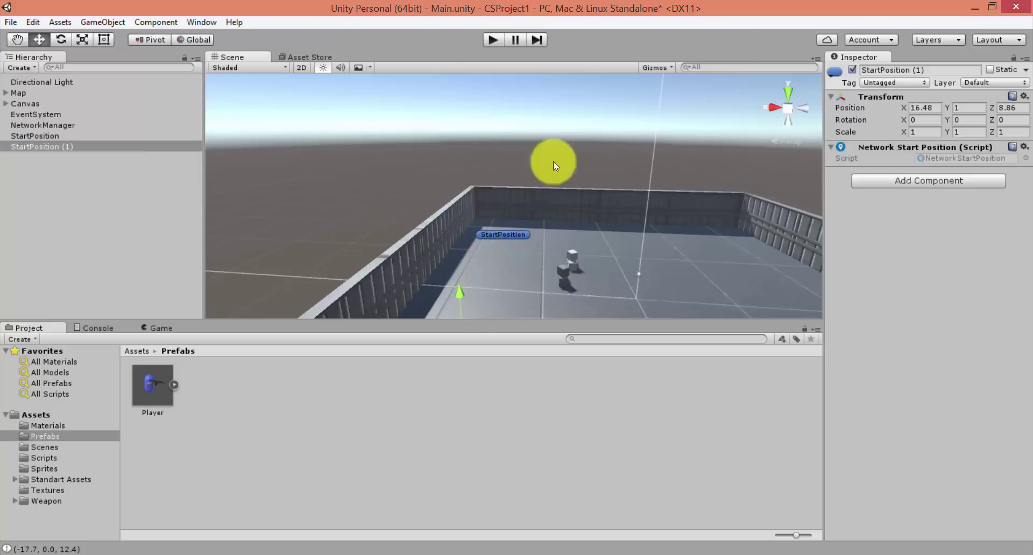
pyautogui.keyDown('alt'); pyautogui.moveTo(554, 161); pyautogui.dragTo(477, 252); pyautogui.keyUp('alt')
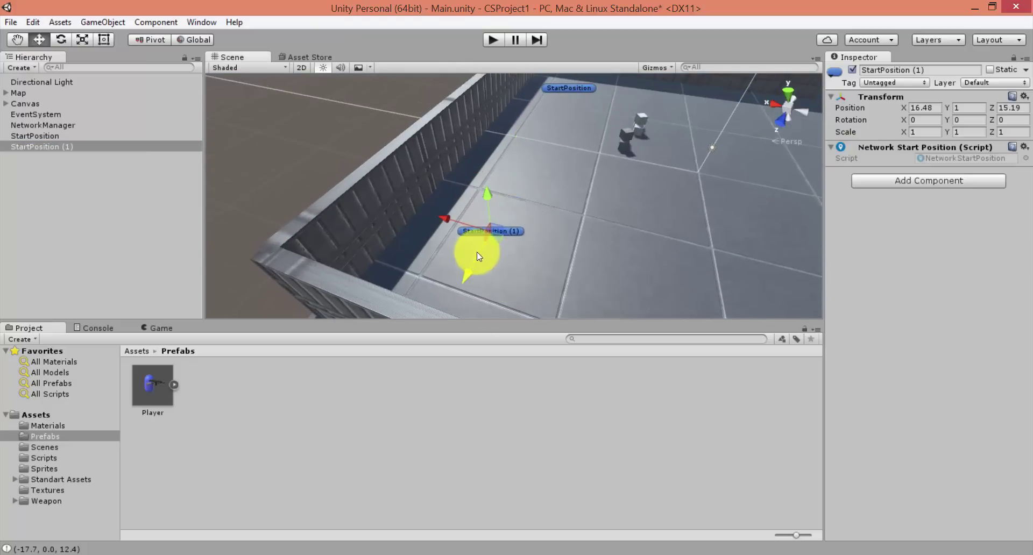
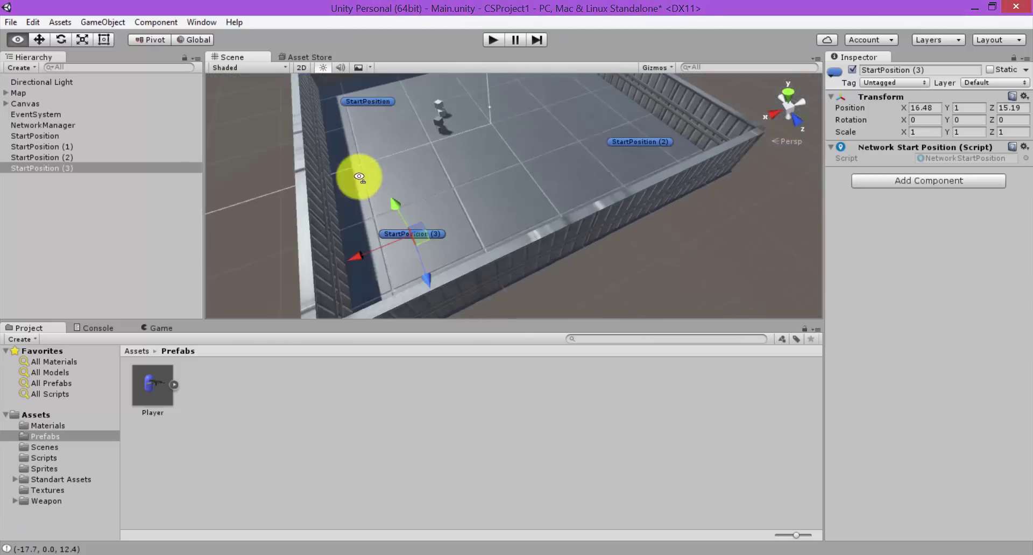
# Move StartPosition (3) along X to the arena's other side and save the scene
pyautogui.moveTo(363, 263)
pyautogui.mouseDown()
pyautogui.moveTo(685, 173)
pyautogui.moveTo(524, 77)
pyautogui.mouseUp()
pyautogui.hotkey('ctrl', 's')
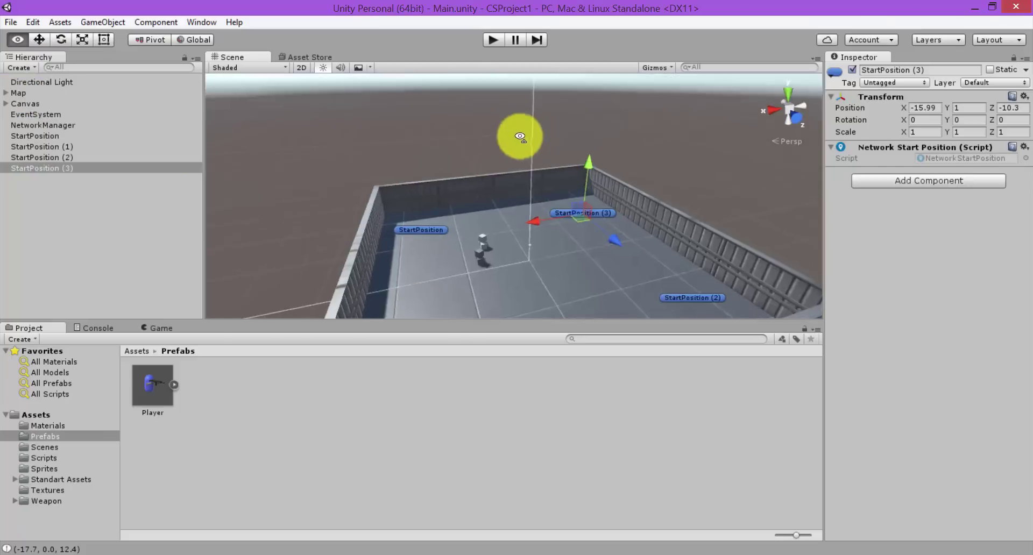
pyautogui.keyDown('alt'); pyautogui.moveTo(299, 204); pyautogui.dragTo(512, 166); pyautogui.keyUp('alt')
# Add a Network > NetworkManagerHUD component to the NetworkManager object and save the scene
pyautogui.click(43, 125)
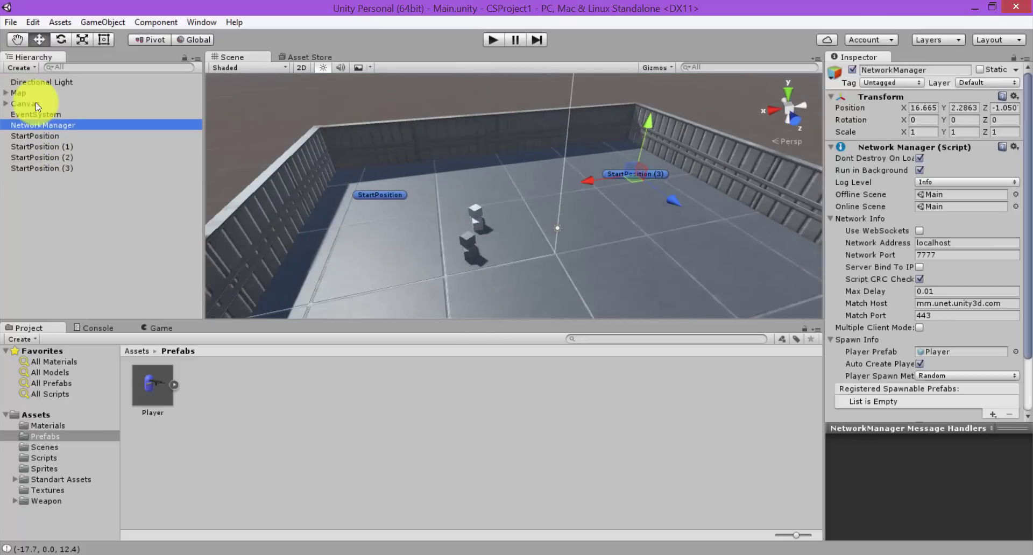
pyautogui.scroll(-2, 930, 221)
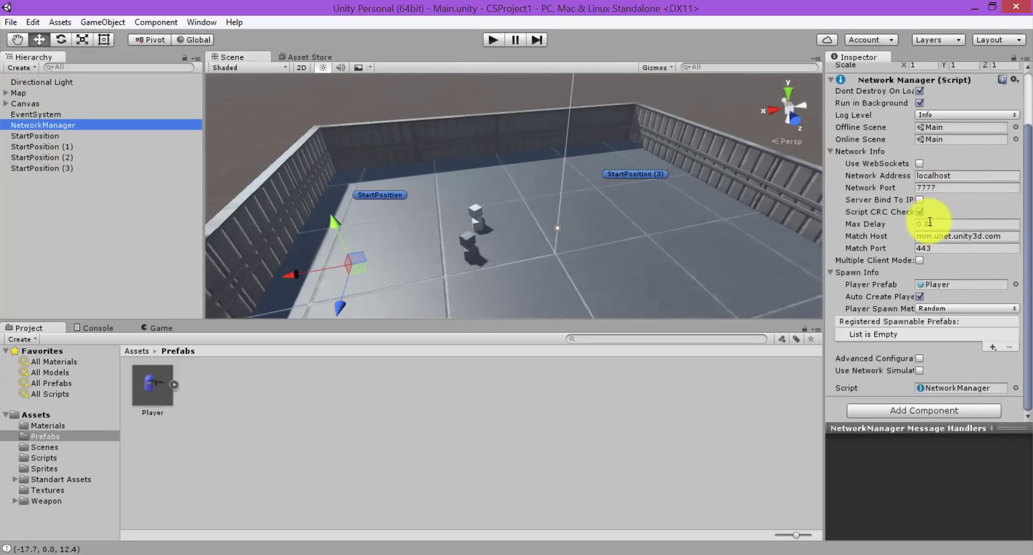
pyautogui.scroll(3, 882, 229)
pyautogui.click(842, 146)
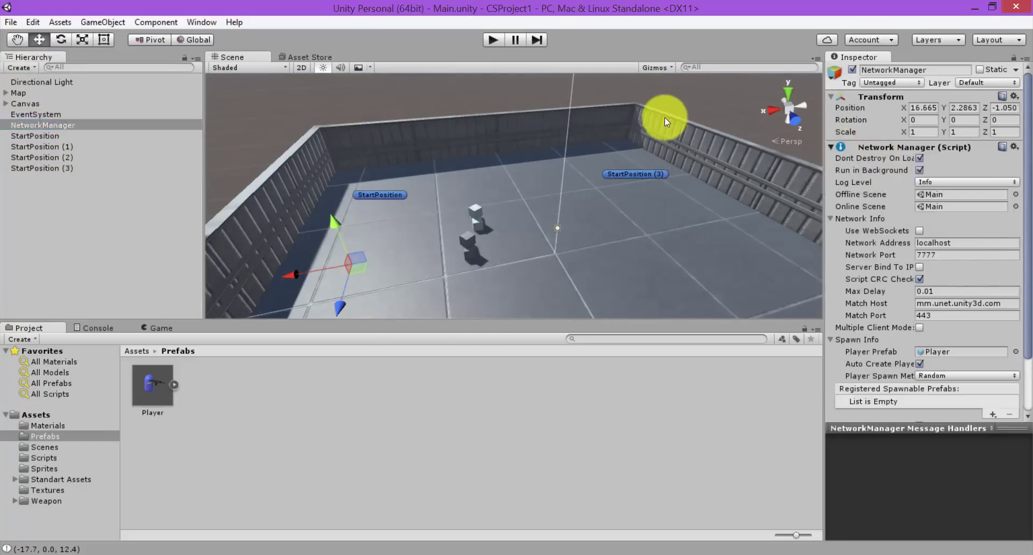
pyautogui.click(872, 172)
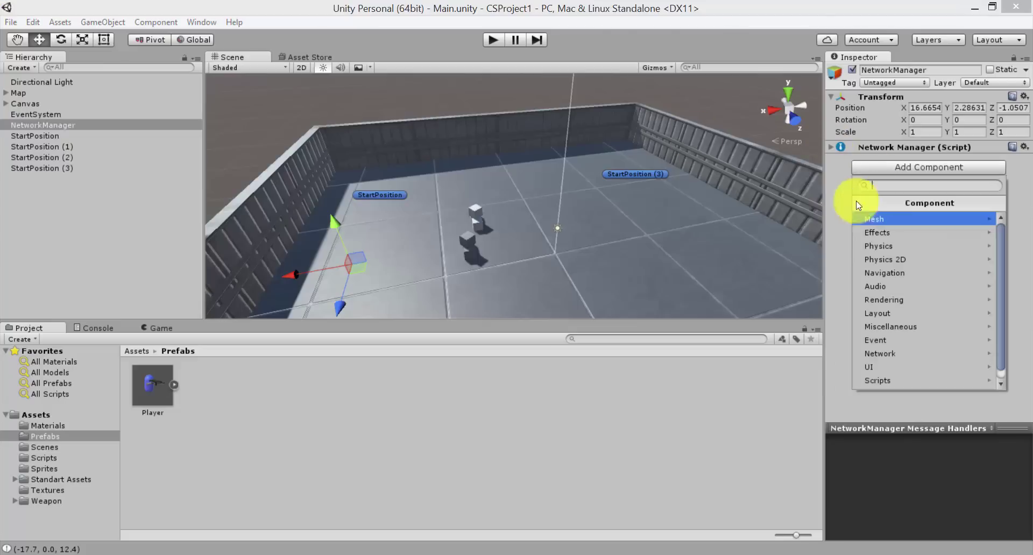
pyautogui.click(906, 351)
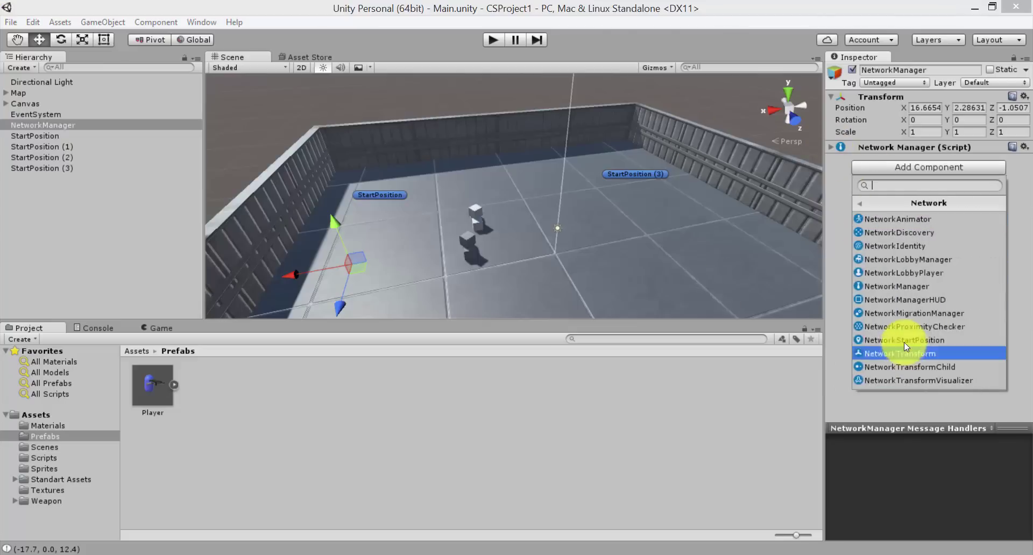
pyautogui.click(888, 305)
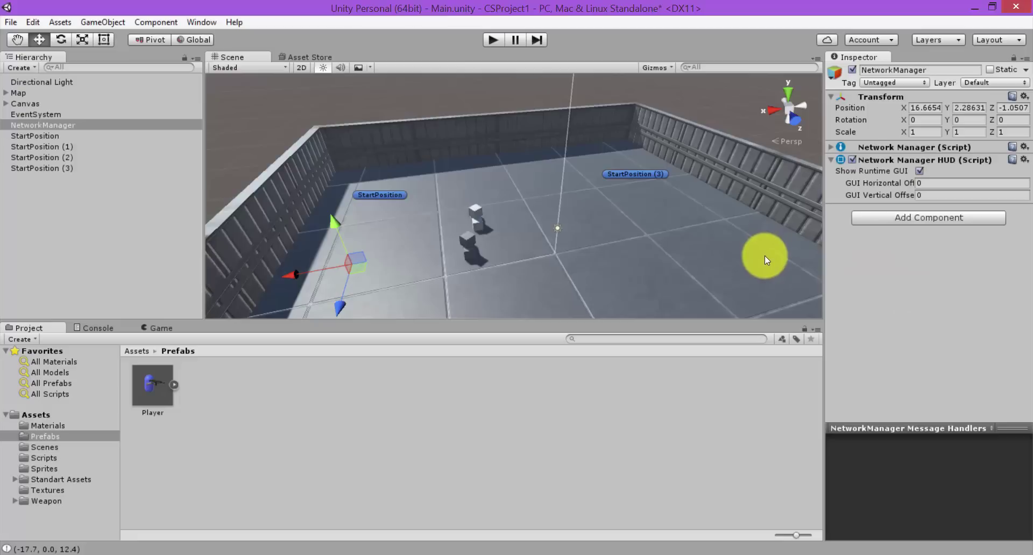
pyautogui.hotkey('ctrl', 's')
# Switch to the Game view showing the missing-camera warning and expand GameObject > 3D Object
pyautogui.click(160, 328)
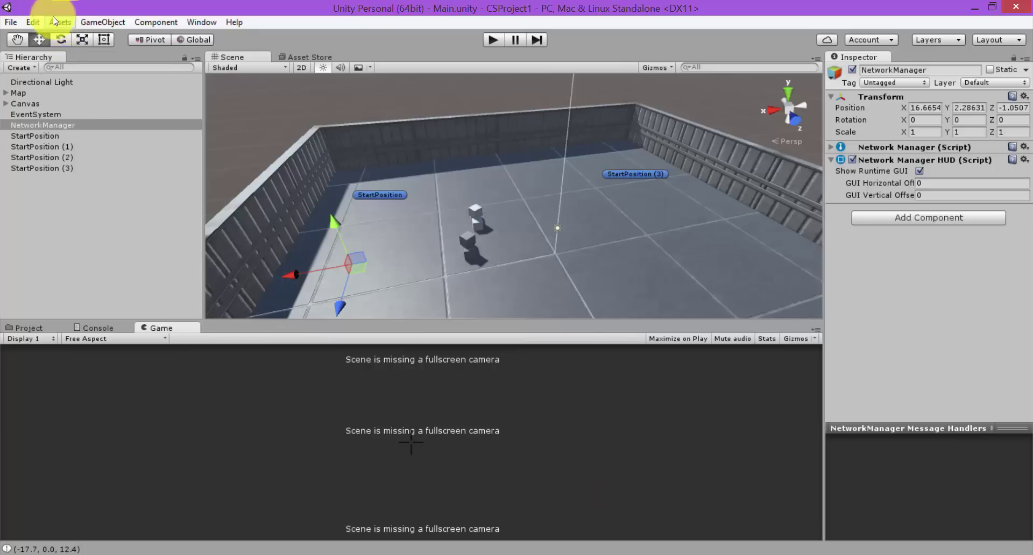
pyautogui.click(103, 22)
pyautogui.moveTo(90, 67)
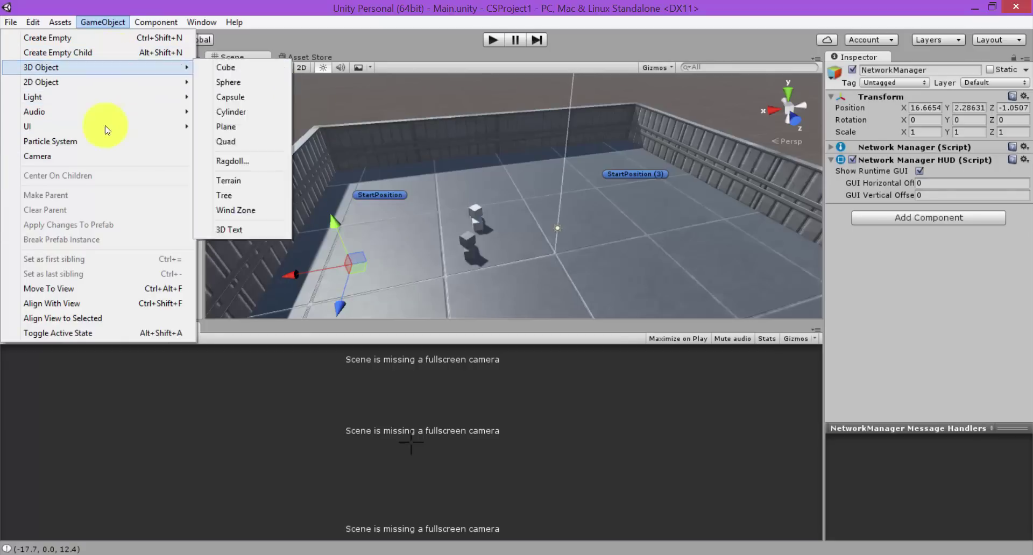
# Create a Camera and position it above the arena, tilted down toward the floor
pyautogui.click(83, 156)
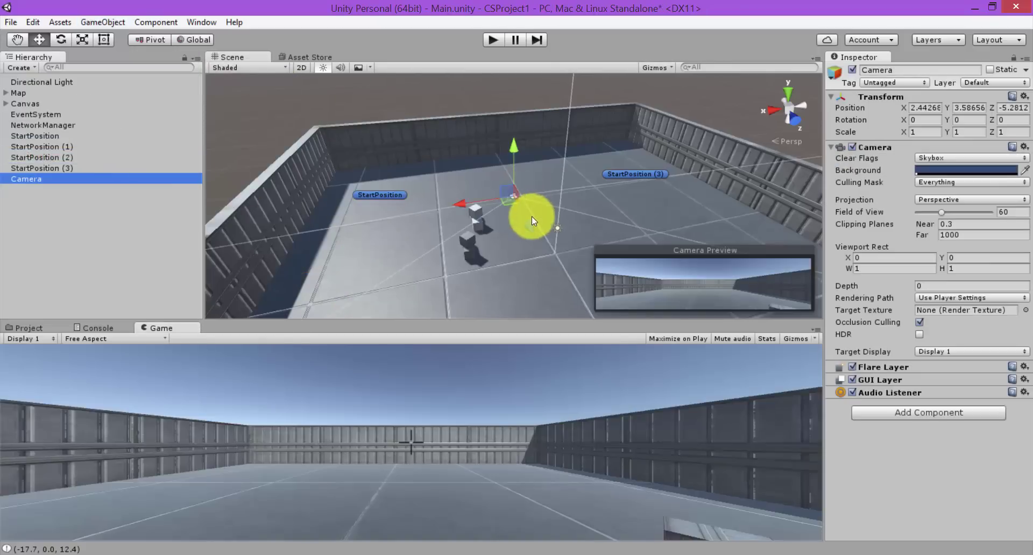
pyautogui.moveTo(532, 216); pyautogui.dragTo(390, 28)
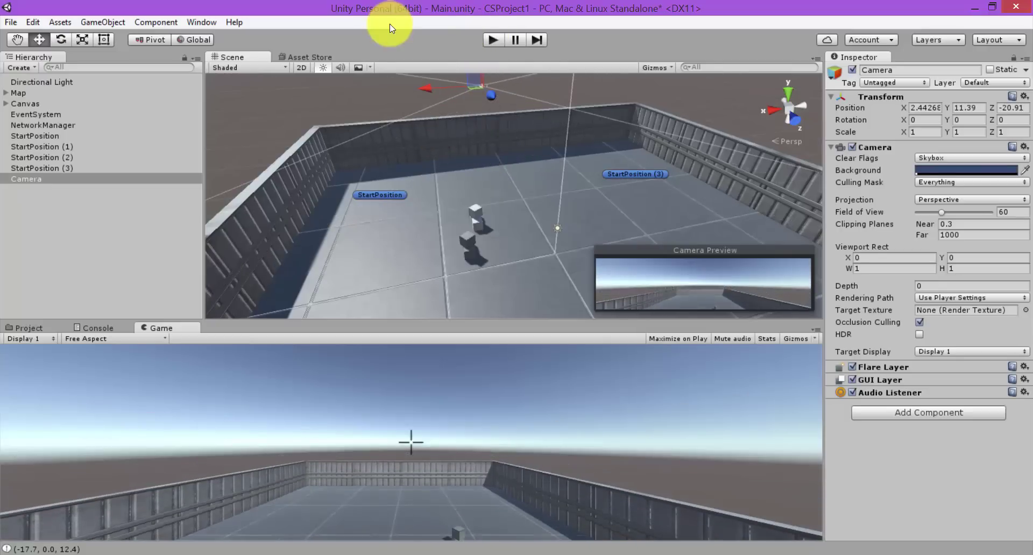
pyautogui.click(61, 40)
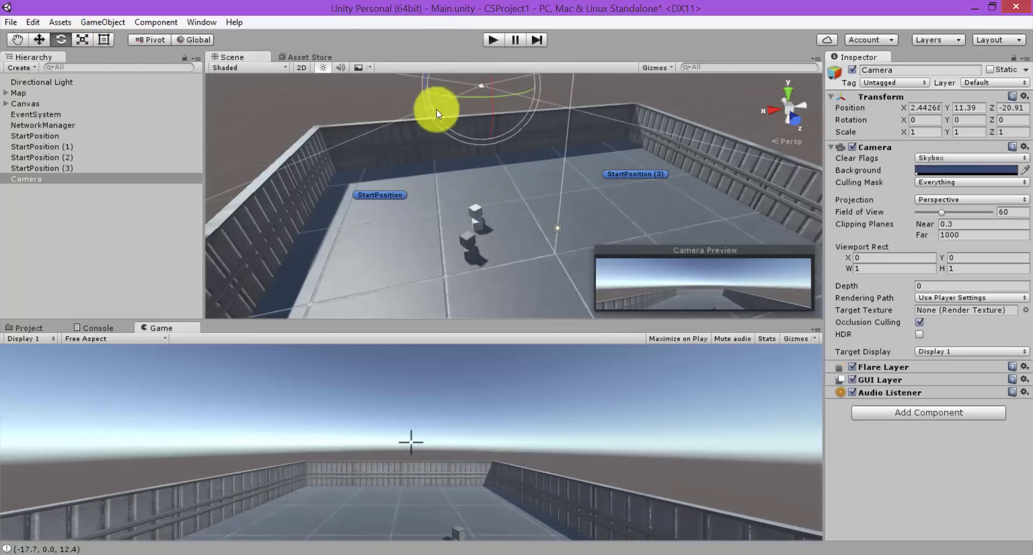
pyautogui.moveTo(489, 82); pyautogui.dragTo(489, 192)
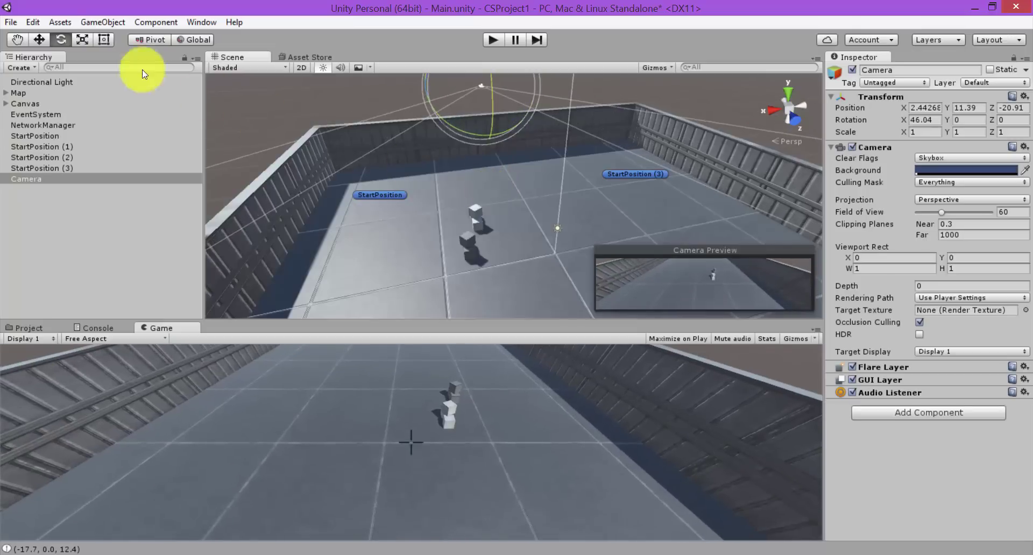
pyautogui.click(39, 40)
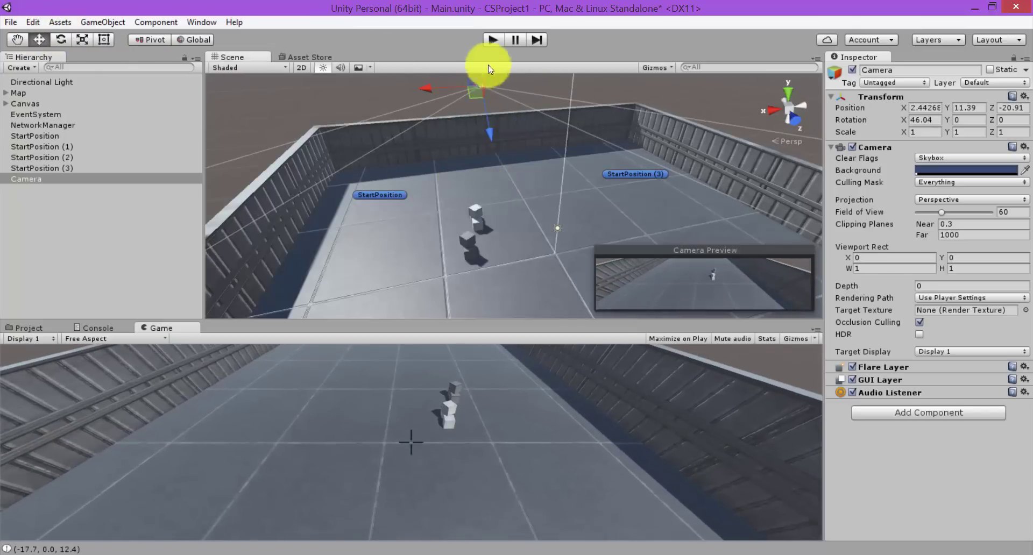
pyautogui.moveTo(481, 83); pyautogui.dragTo(496, 98)
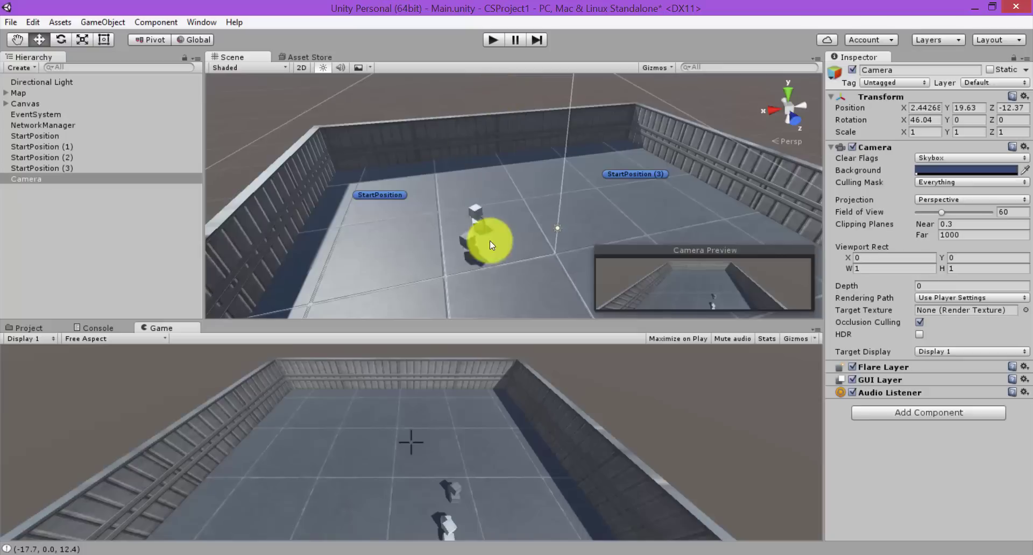
pyautogui.moveTo(490, 245); pyautogui.dragTo(496, 162, button='right')
pyautogui.moveTo(495, 161); pyautogui.dragTo(495, 236)
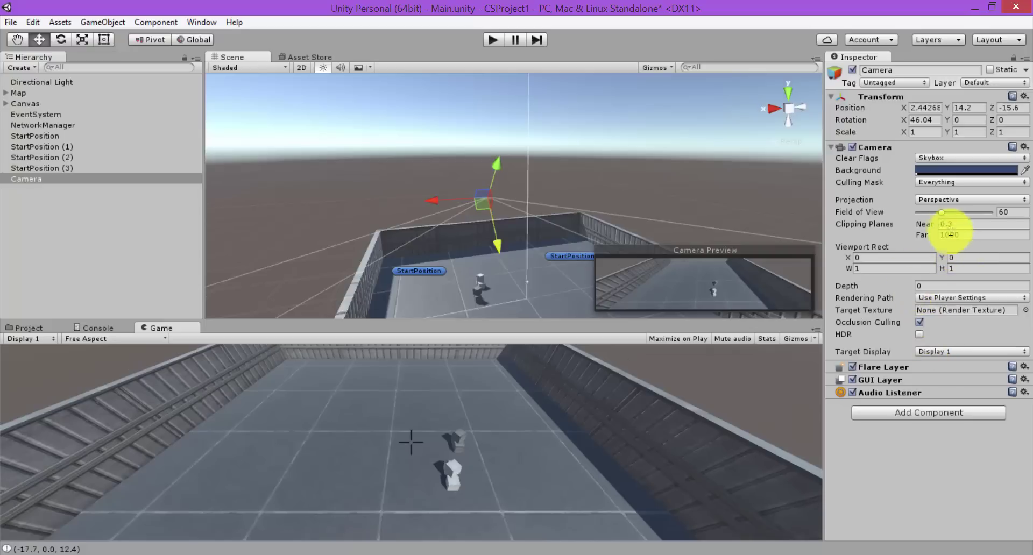
# Set the camera's Depth to -5 and save the scene
pyautogui.click(917, 286)
pyautogui.write('-5')
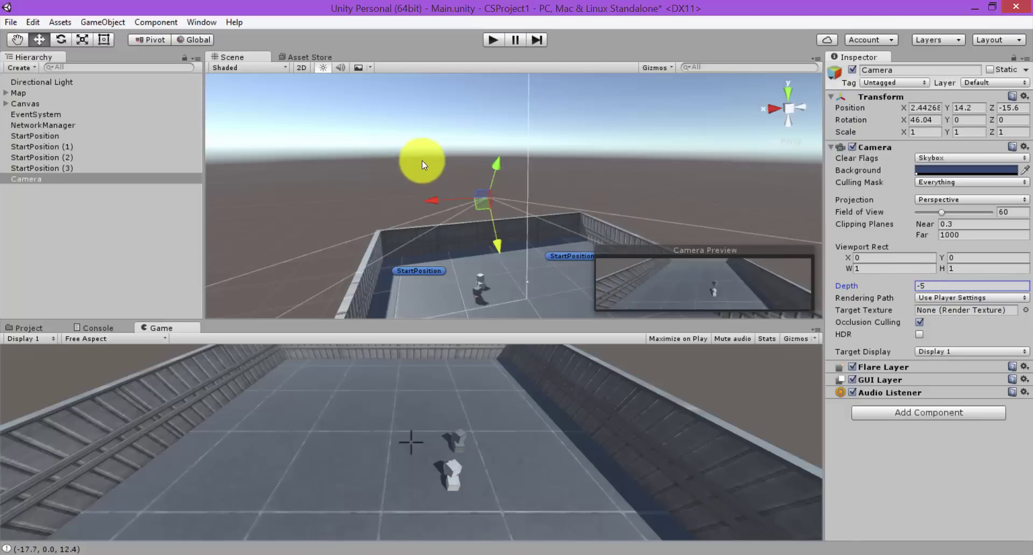
pyautogui.click(183, 200)
pyautogui.hotkey('ctrl', 's')
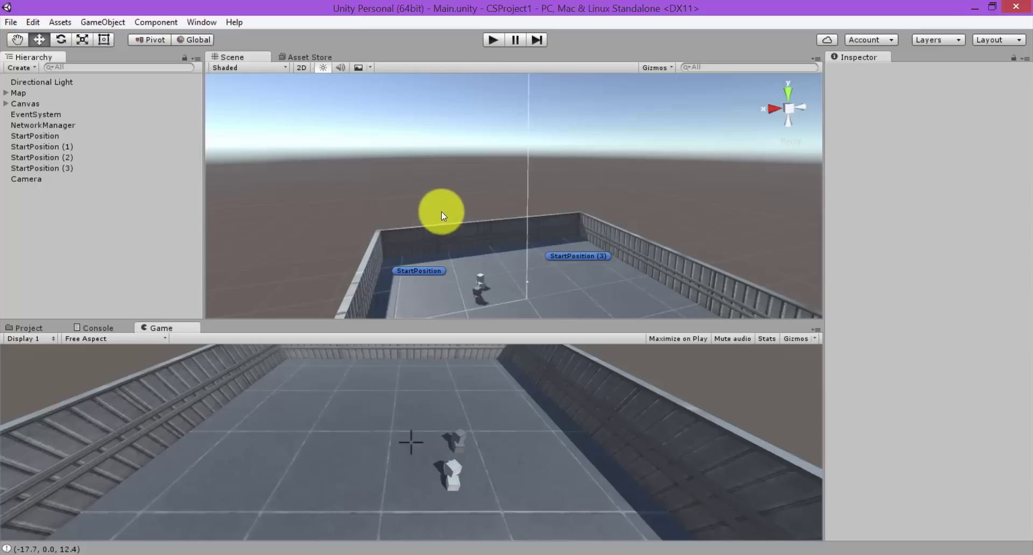
# Maximize the Game view and enter play mode
pyautogui.rightClick(818, 329)
pyautogui.click(850, 344)
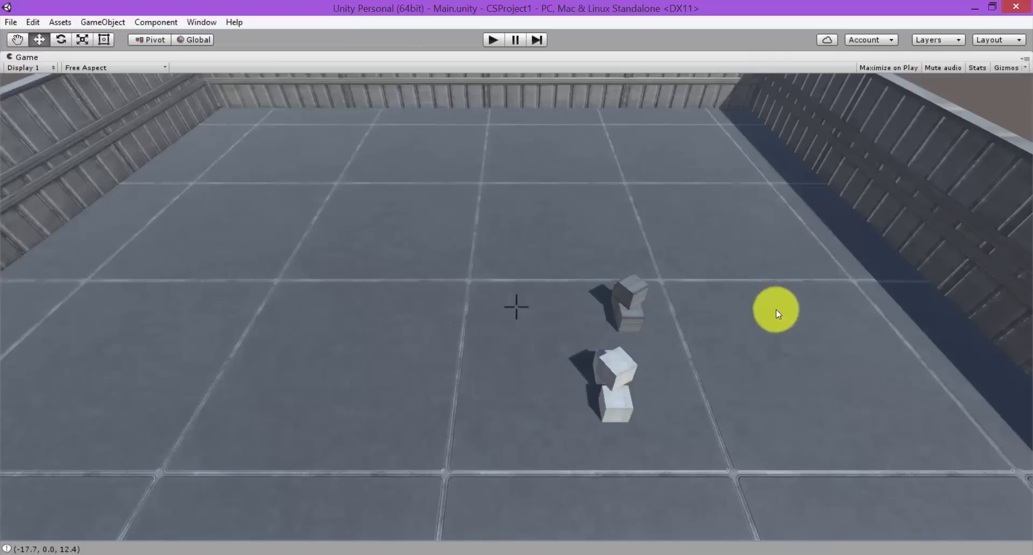
pyautogui.click(492, 39)
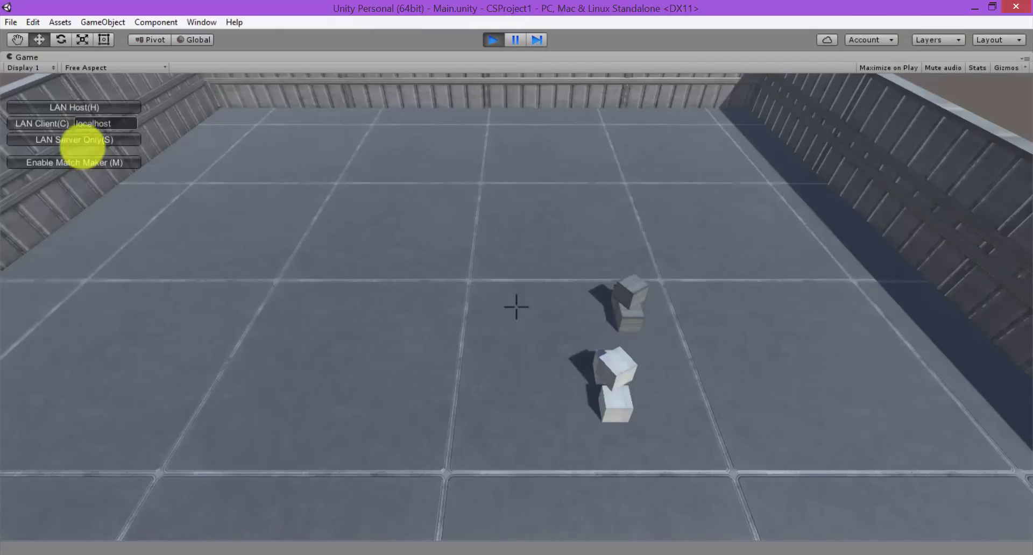
pyautogui.moveTo(162, 92); pyautogui.dragTo(172, 86)
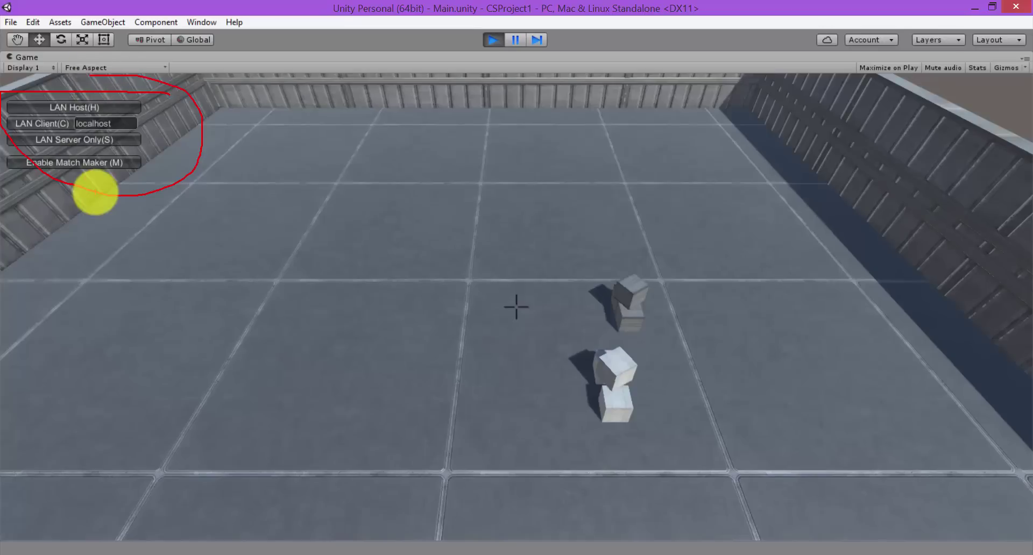
pyautogui.press('Escape')
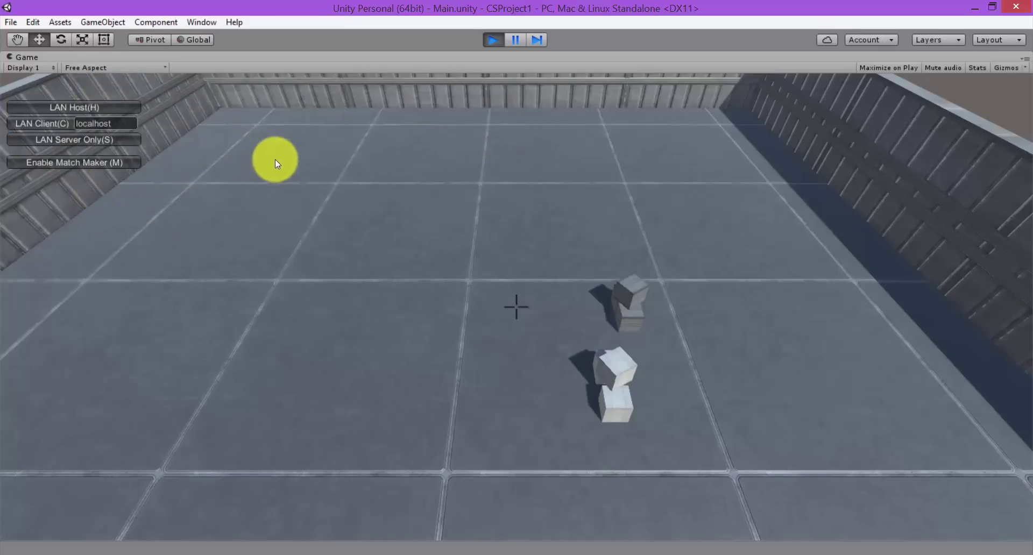
# Host a LAN game, fire two shots, then stop the session and exit play mode
pyautogui.click(115, 107)
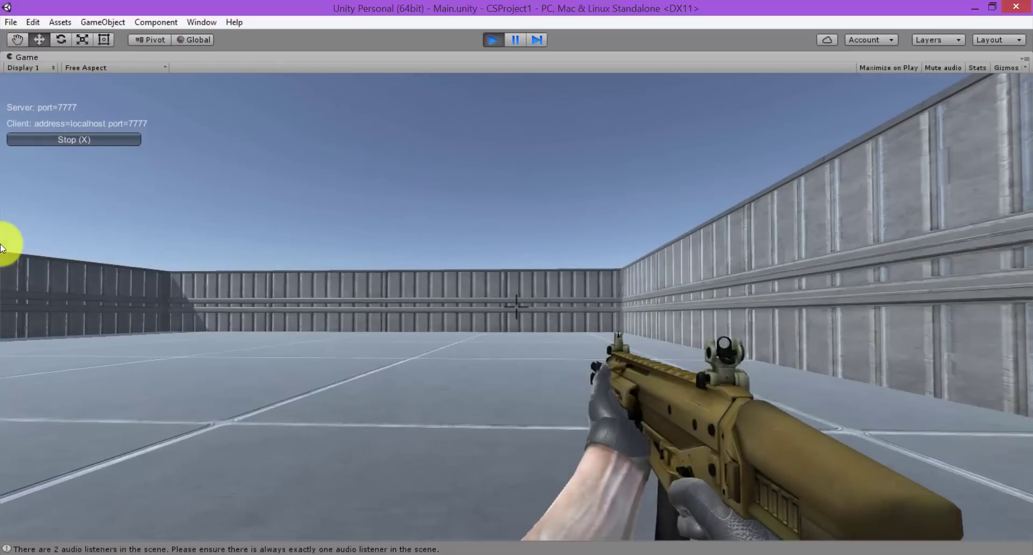
pyautogui.click(50, 294)
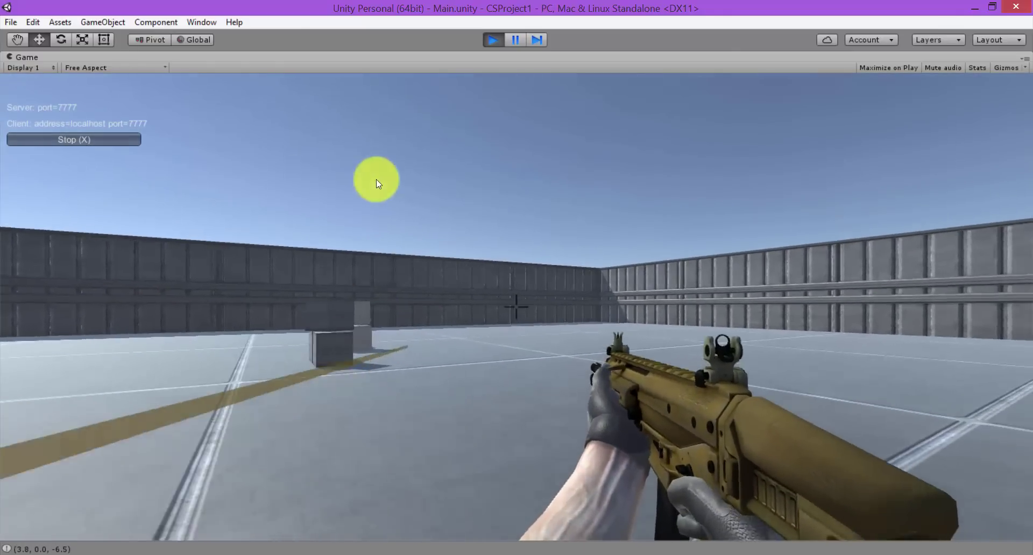
pyautogui.click(432, 227)
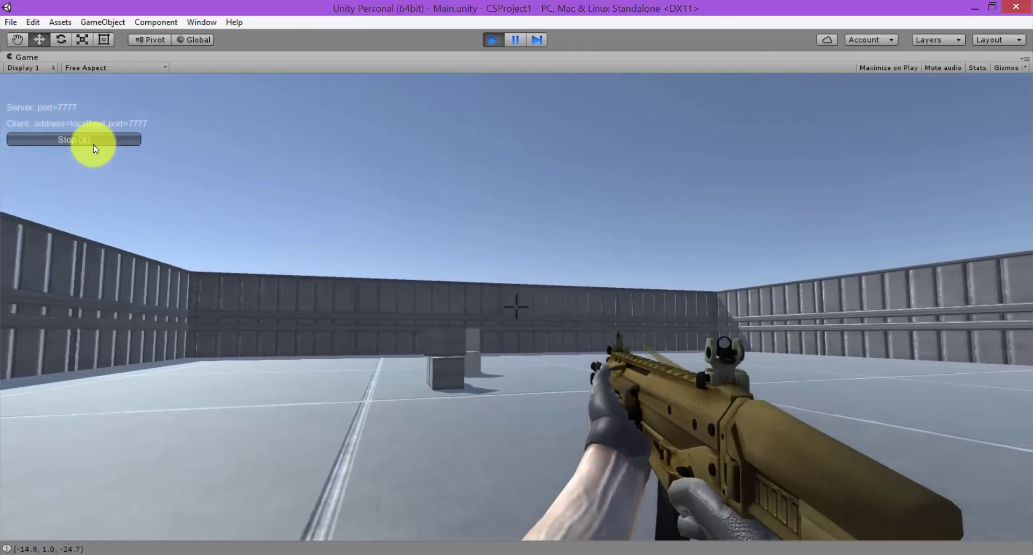
pyautogui.click(93, 144)
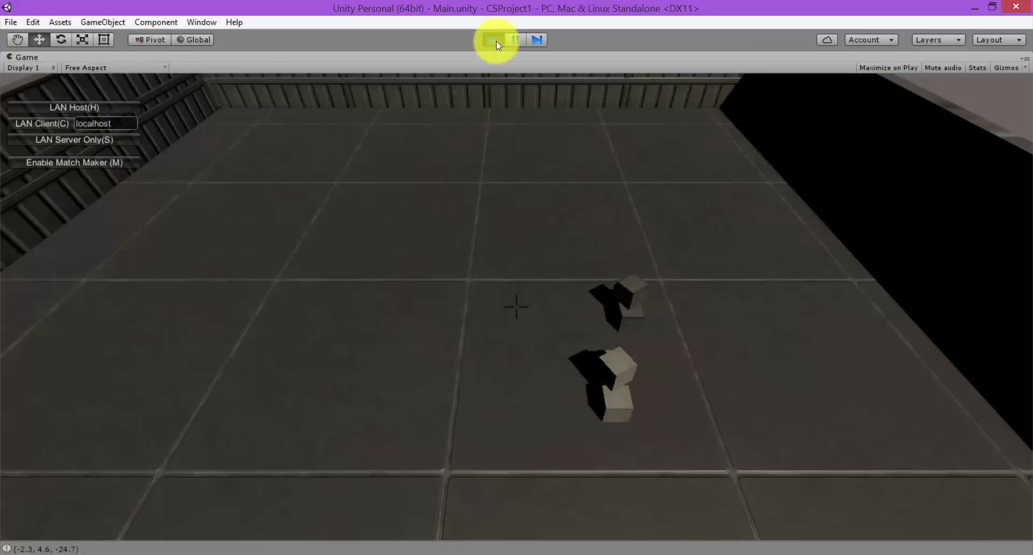
pyautogui.click(494, 41)
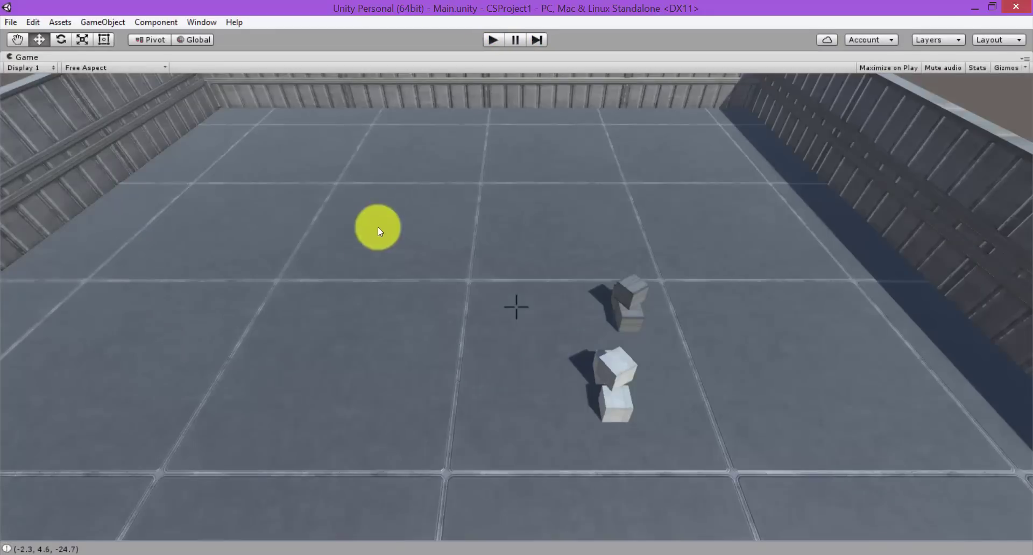
# Restore the editor layout, remove the Camera's Audio Listener component, and save the scene
pyautogui.click(1024, 58)
pyautogui.click(968, 81)
pyautogui.click(40, 179)
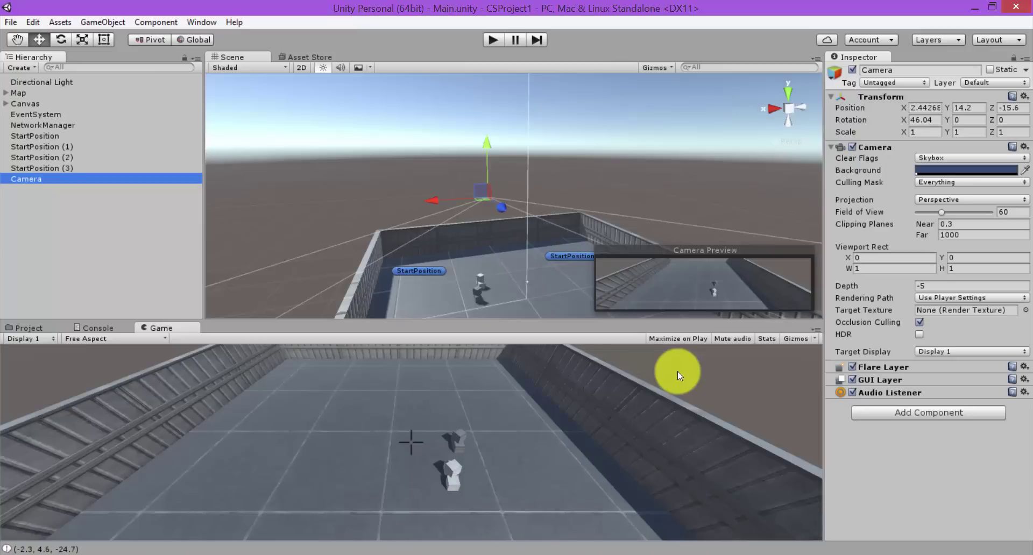
pyautogui.click(1024, 392)
pyautogui.click(913, 428)
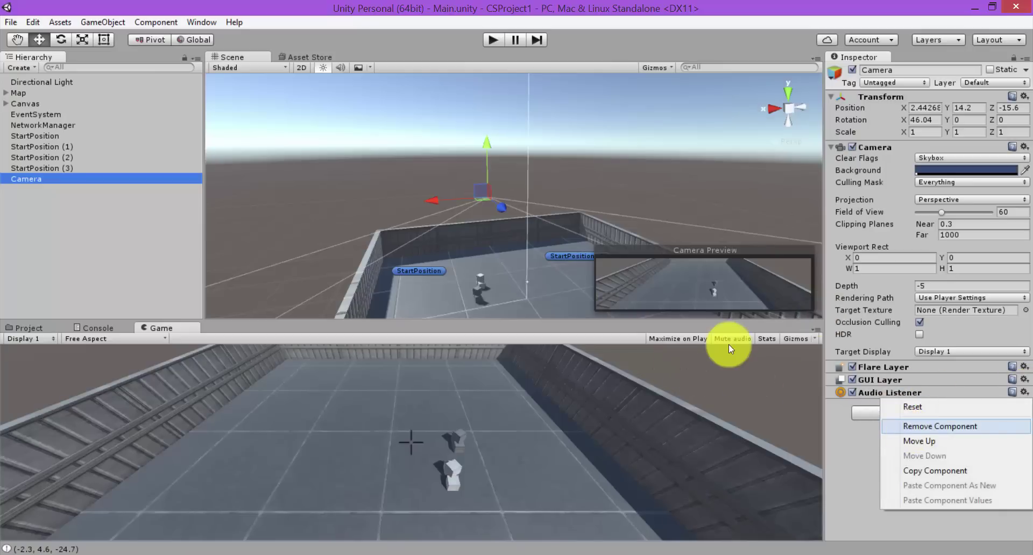
pyautogui.hotkey('ctrl', 's')
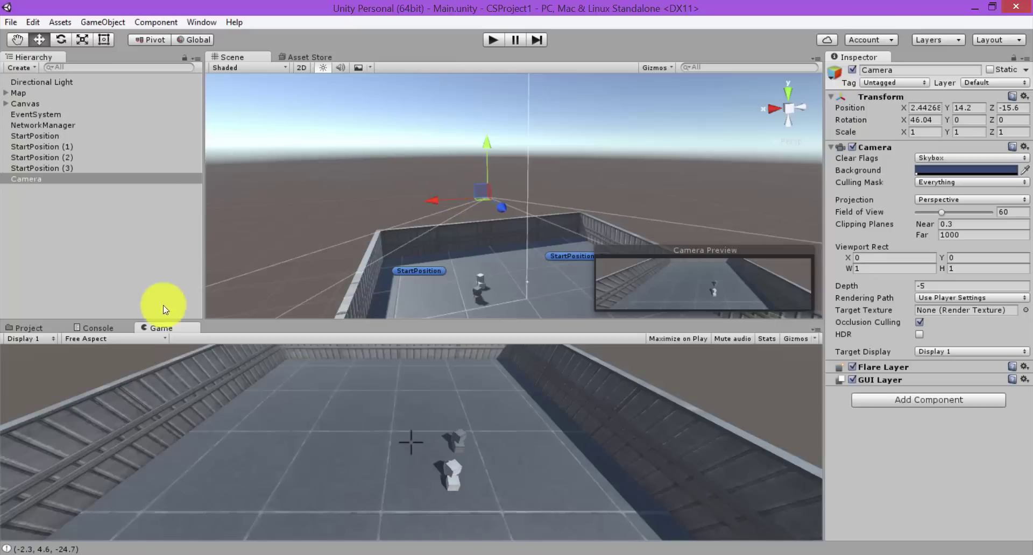
# Show the Prefabs folder in the Project panel and orbit the Scene view around the arena
pyautogui.click(99, 327)
pyautogui.click(28, 327)
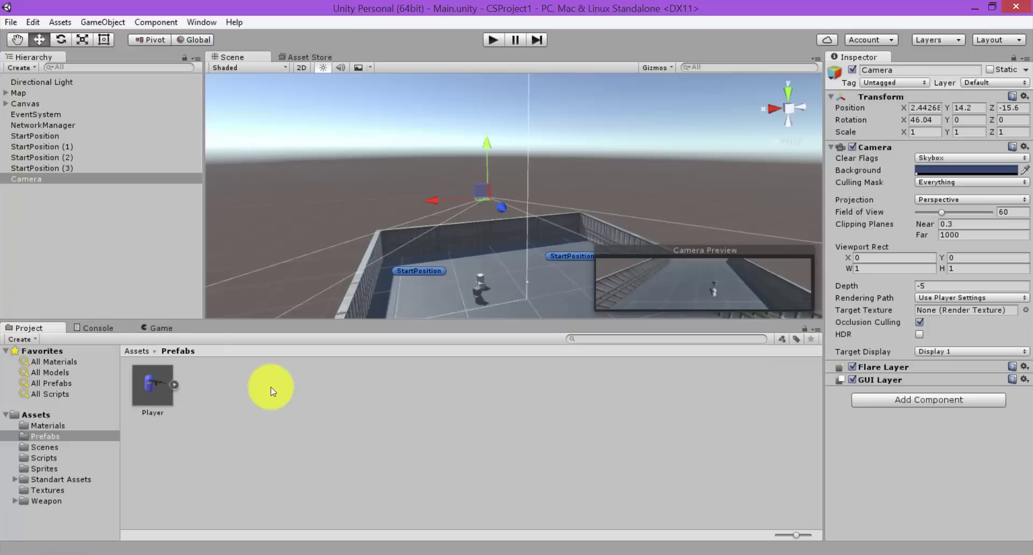
pyautogui.keyDown('alt'); pyautogui.moveTo(397, 120); pyautogui.dragTo(501, 190); pyautogui.keyUp('alt')
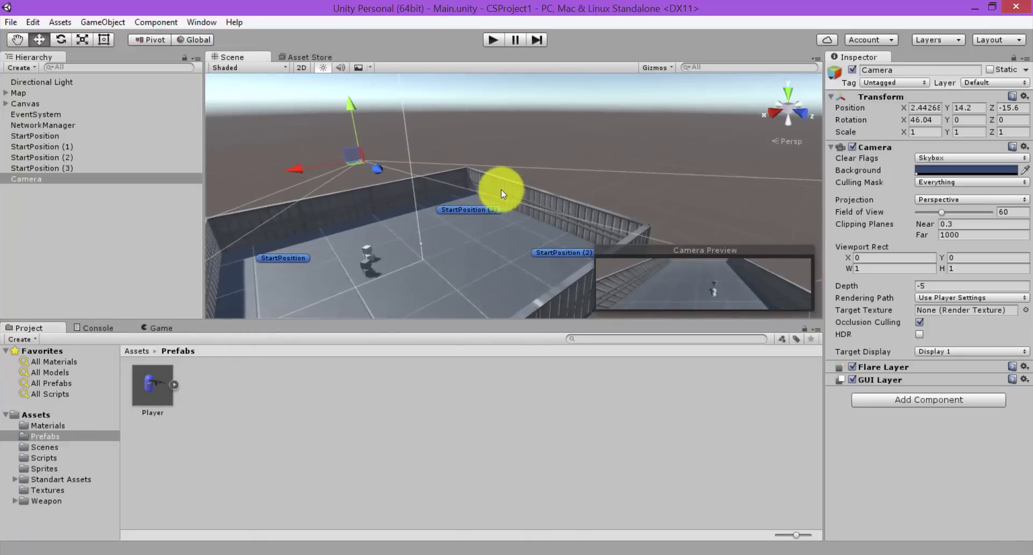
pyautogui.click(418, 138)
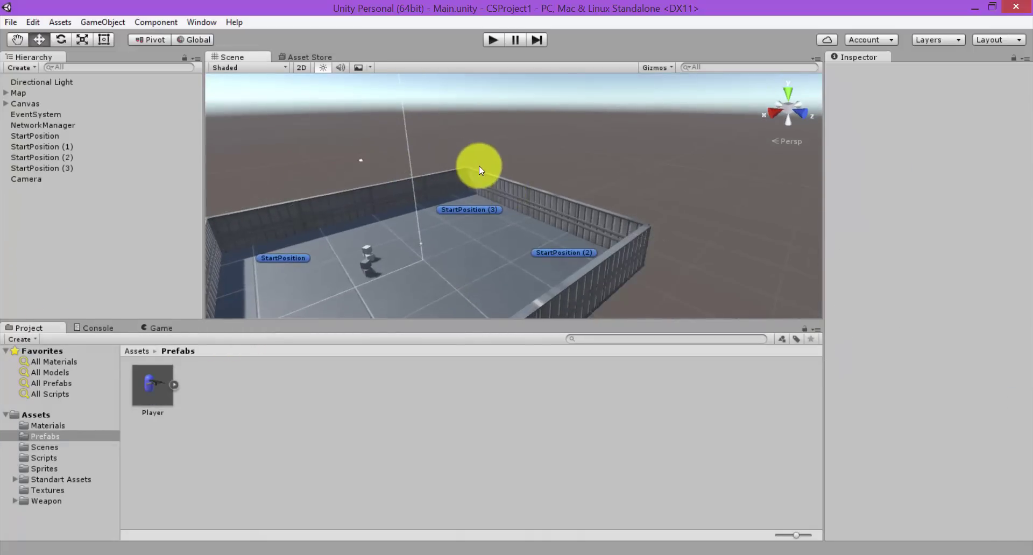
pyautogui.moveTo(476, 174)
pyautogui.keyDown('alt'); pyautogui.mouseDown()
pyautogui.moveTo(469, 195)
pyautogui.moveTo(520, 185)
pyautogui.mouseUp(); pyautogui.keyUp('alt')
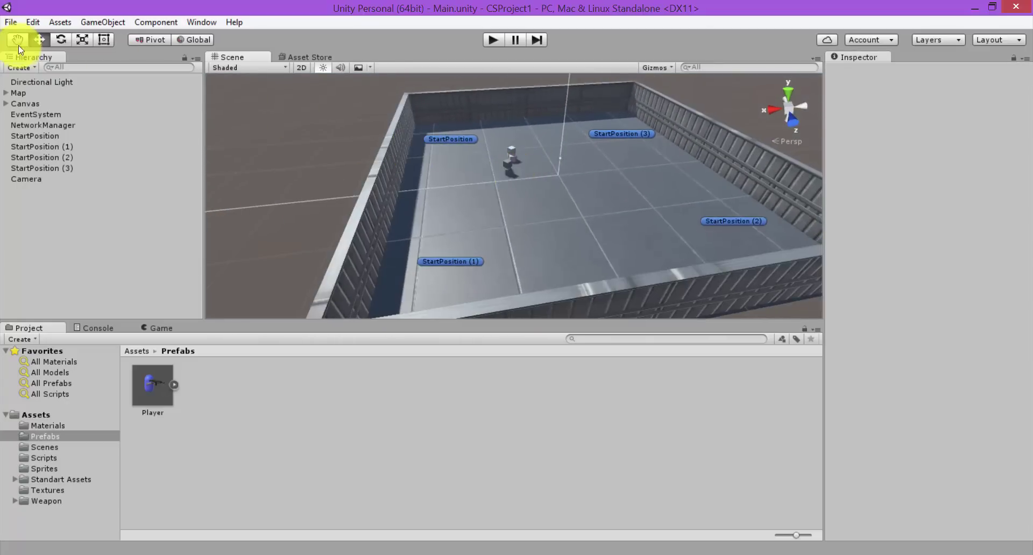
# From File > Build Settings, build the game into a new 'Build' folder as Client
pyautogui.click(11, 22)
pyautogui.click(81, 155)
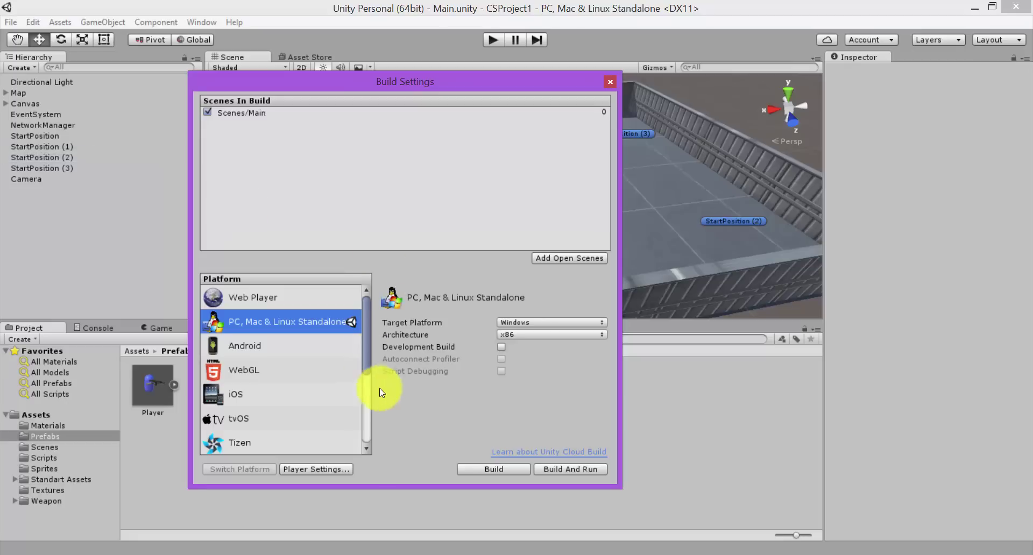
pyautogui.click(483, 470)
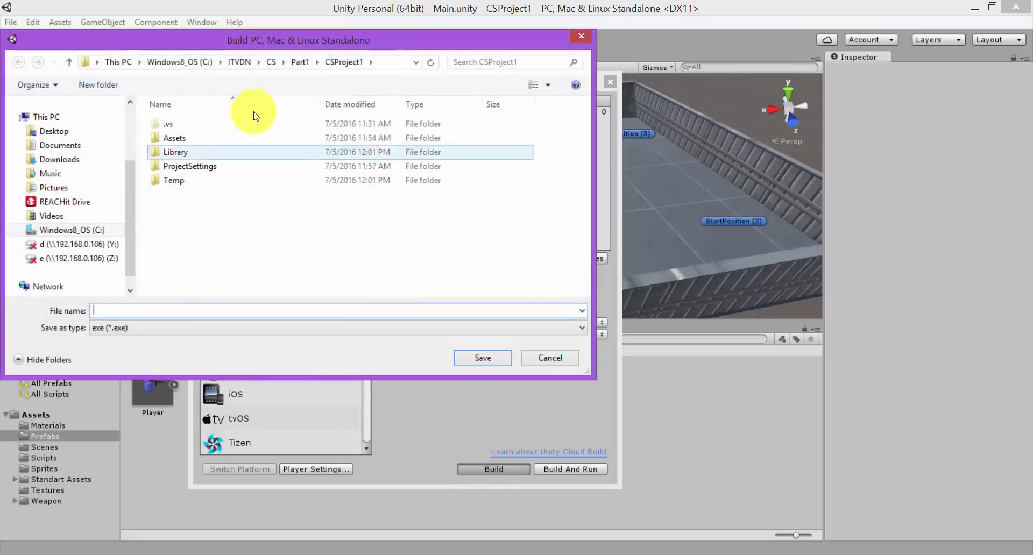
pyautogui.click(98, 84)
pyautogui.write('B')
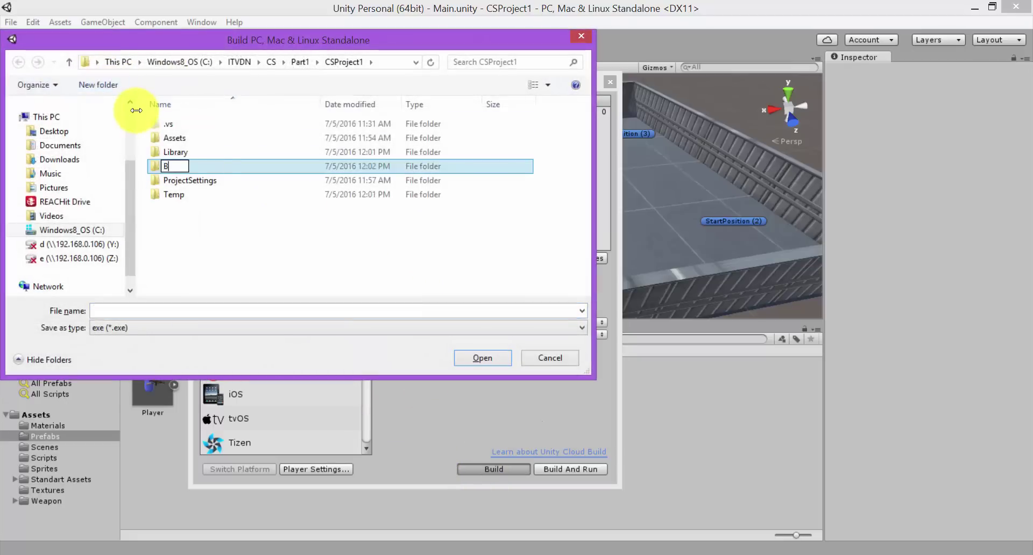
pyautogui.write('uild')
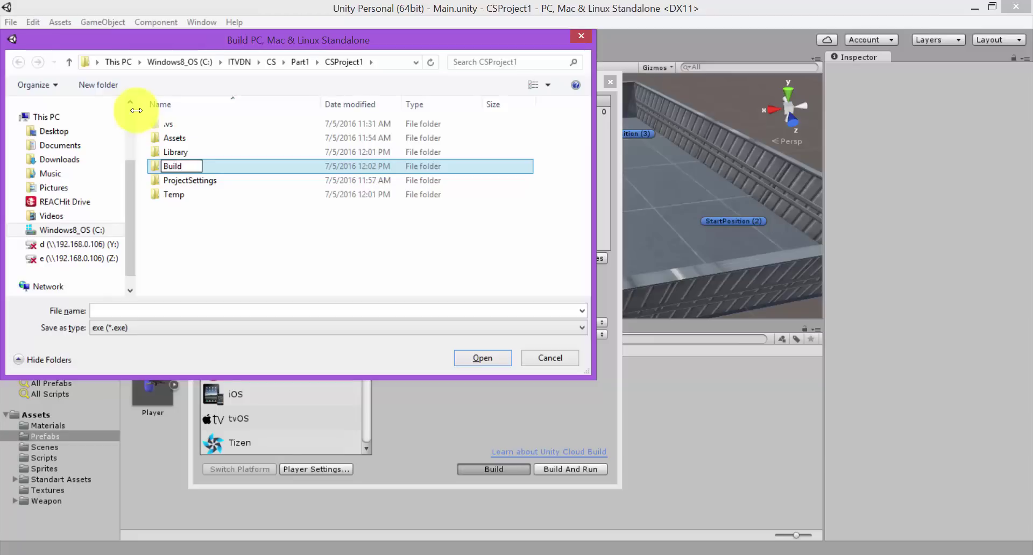
pyautogui.press('Return')
pyautogui.press('Return')
pyautogui.click(165, 312)
pyautogui.write('Client')
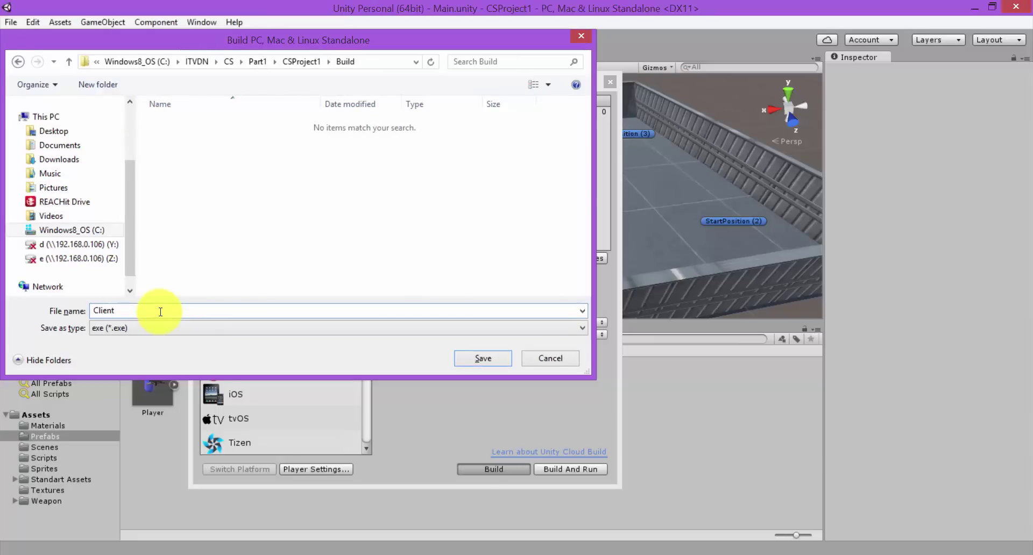
pyautogui.press('Return')
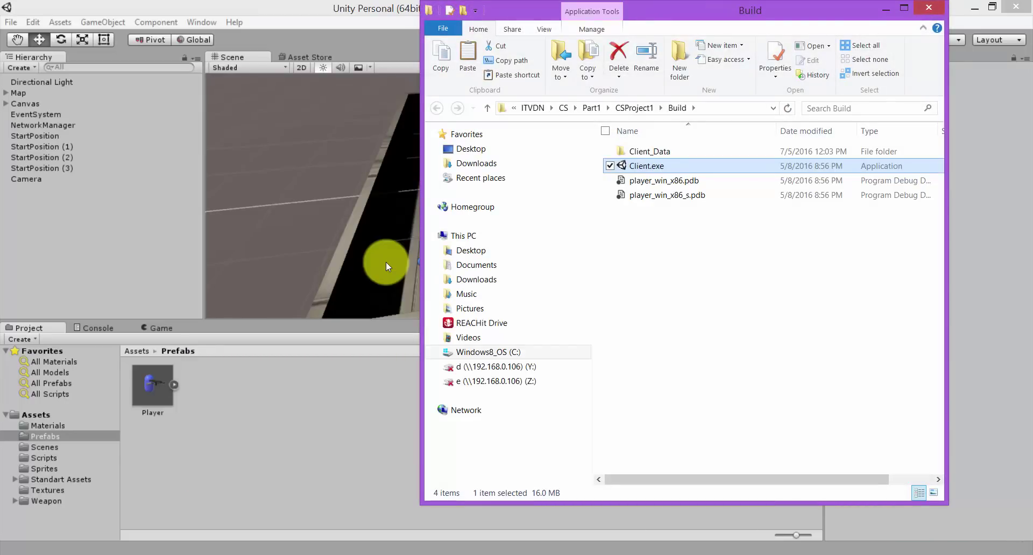
# Launch Client.exe in windowed mode, host a LAN game, and allow it through the firewall
pyautogui.press('Return')
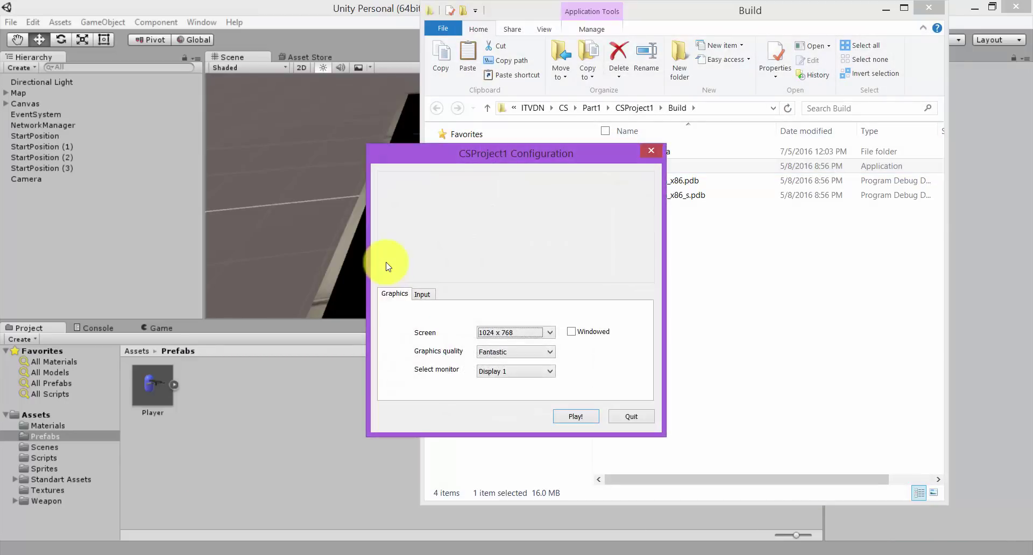
pyautogui.click(571, 332)
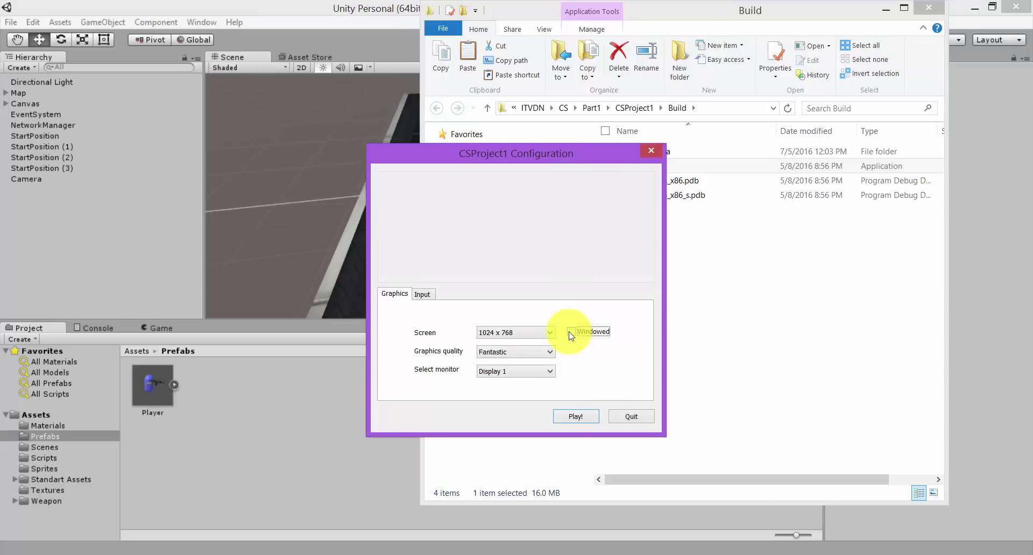
pyautogui.click(568, 415)
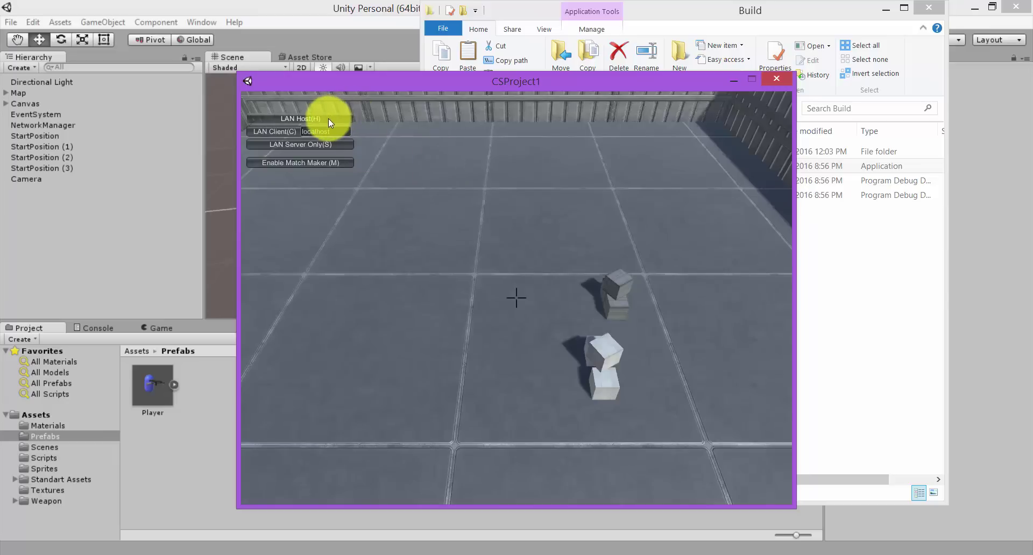
pyautogui.click(327, 118)
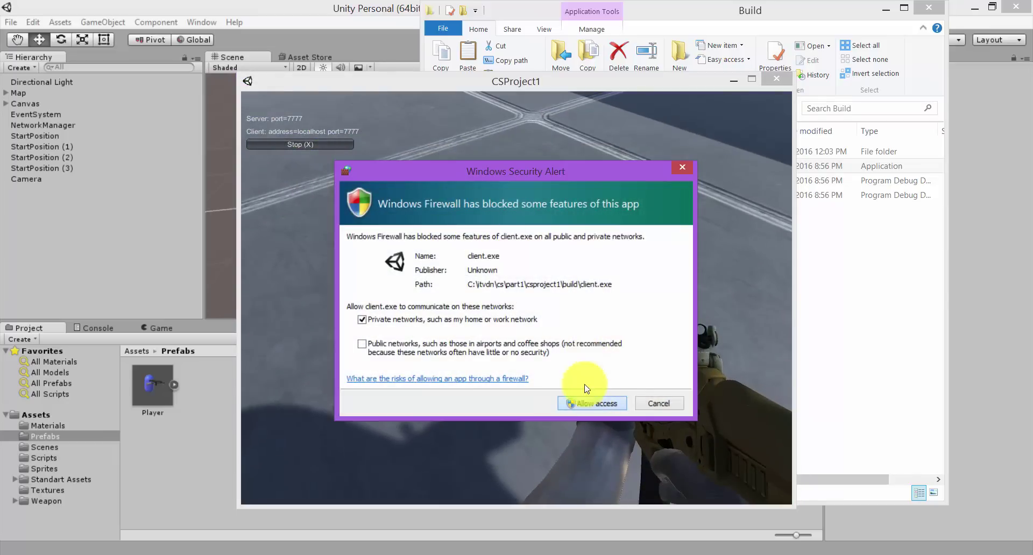
pyautogui.click(591, 404)
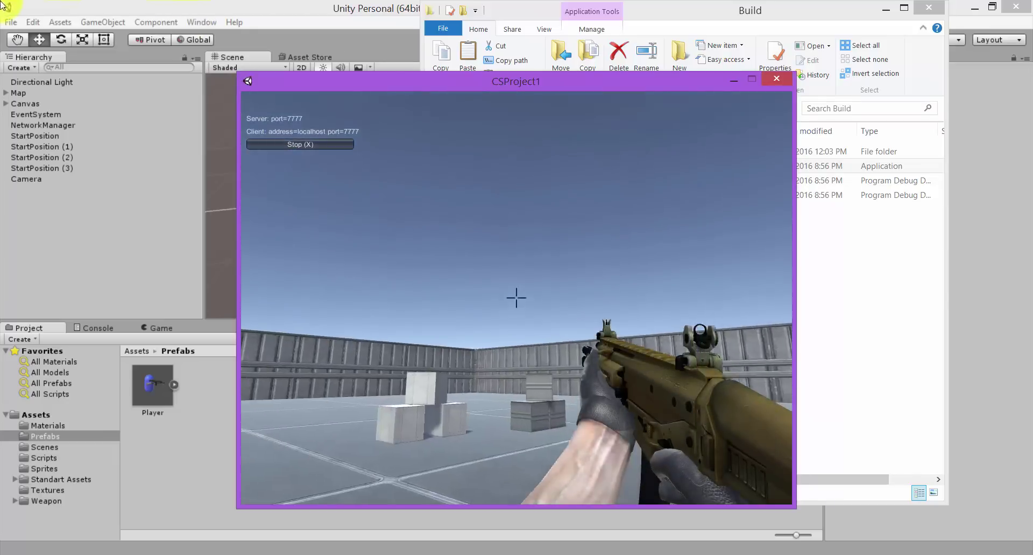
# Refocus the running game window and fire two shots toward the crates
pyautogui.click(22, 58)
pyautogui.click(659, 553)
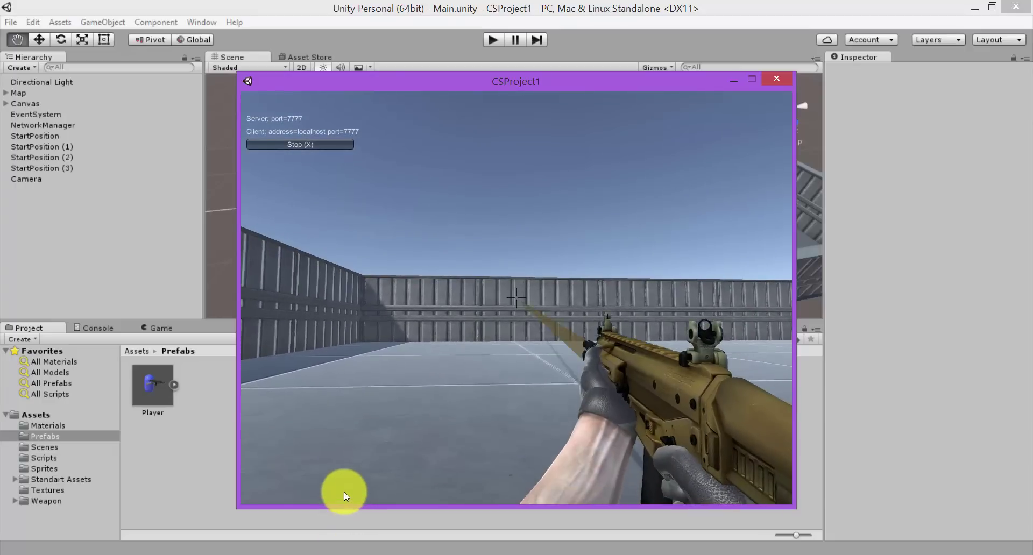
pyautogui.click(724, 483)
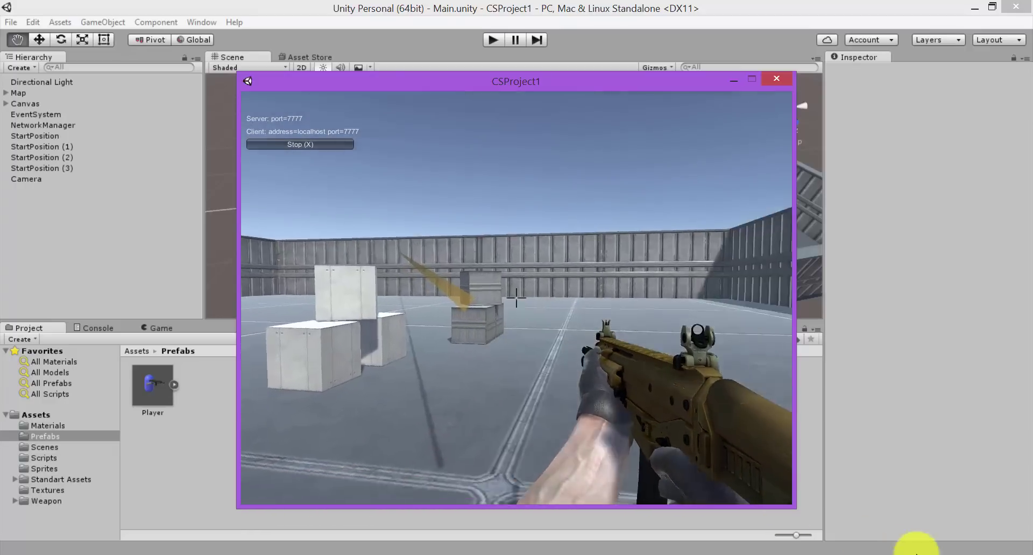
pyautogui.click(691, 445)
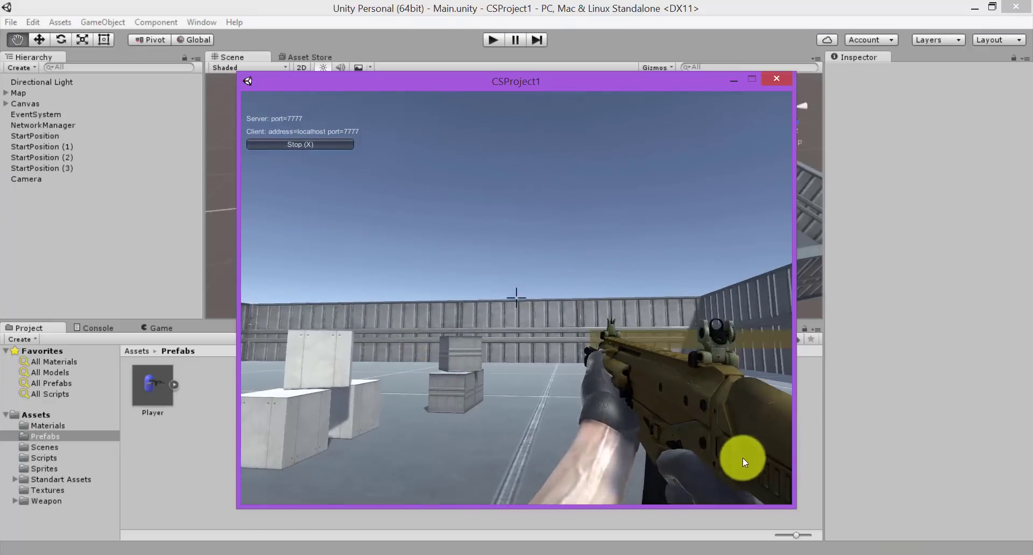
pyautogui.click(848, 476)
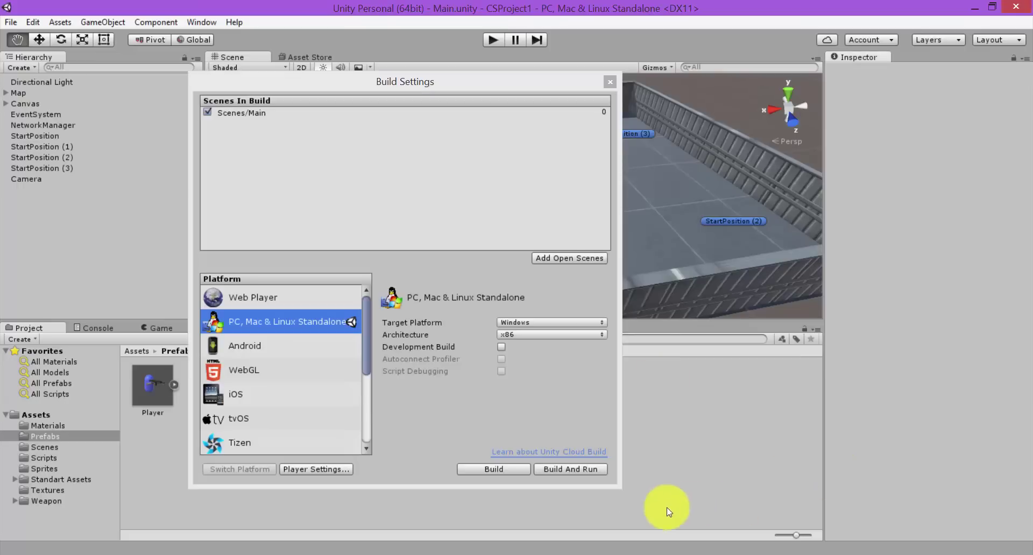
pyautogui.click(652, 548)
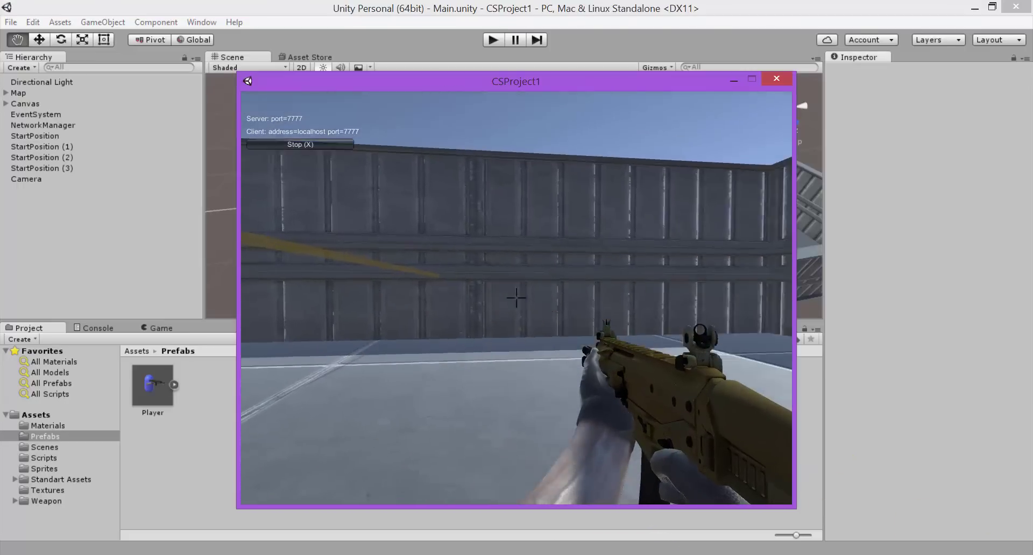
# Fire several more shots around the arena, then return to ShootHelper.cs in Visual Studio
pyautogui.click(745, 475)
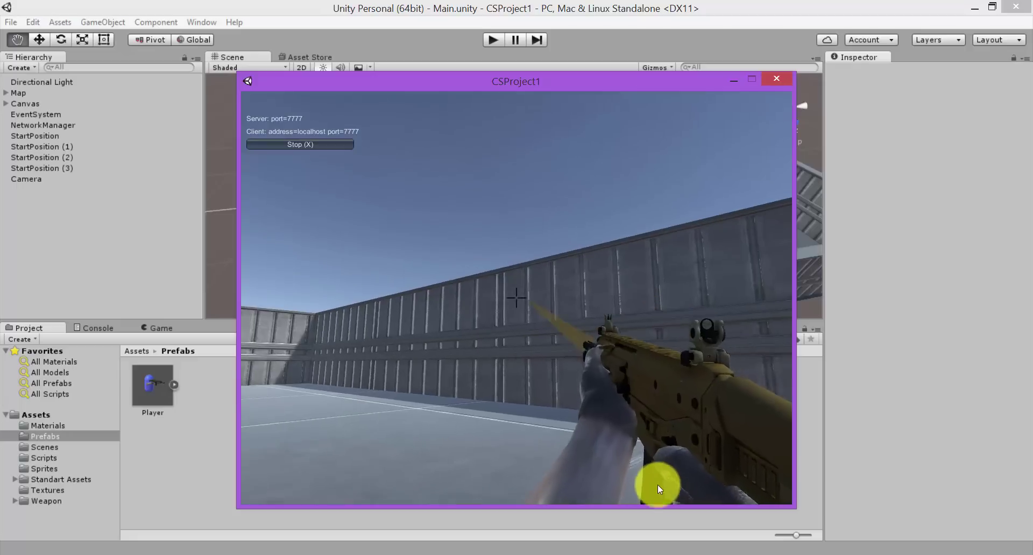
pyautogui.click(746, 489)
pyautogui.click(733, 506)
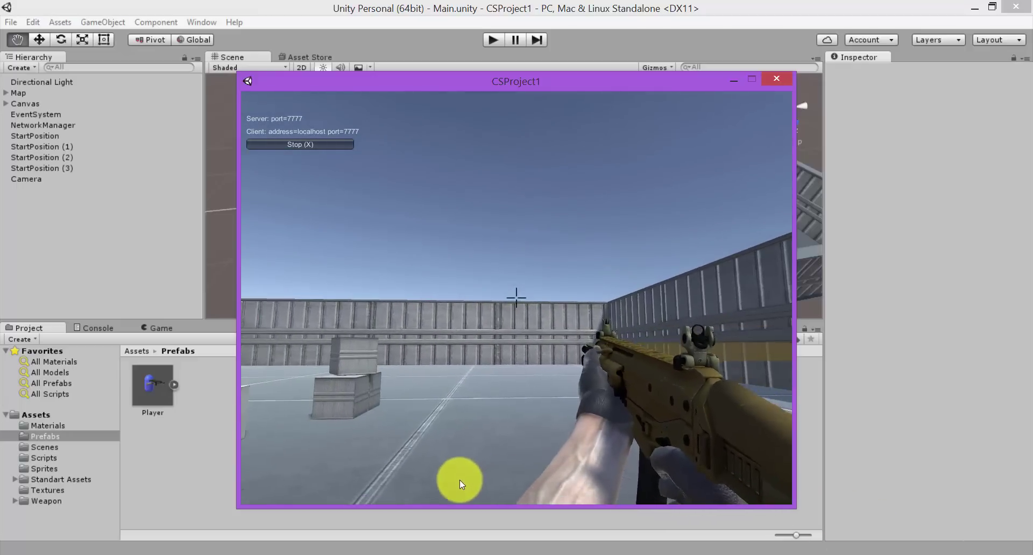
pyautogui.click(519, 486)
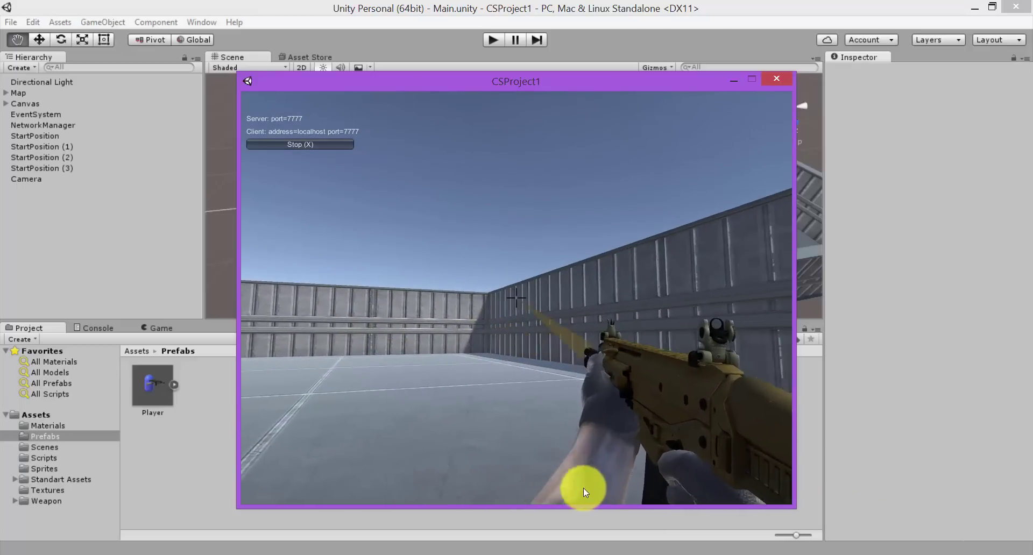
pyautogui.click(409, 487)
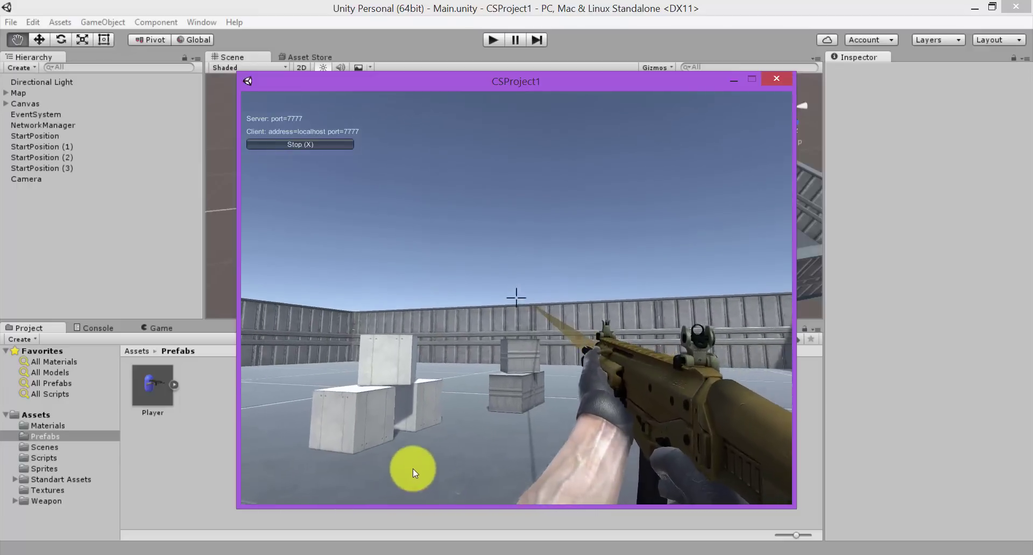
pyautogui.click(500, 474)
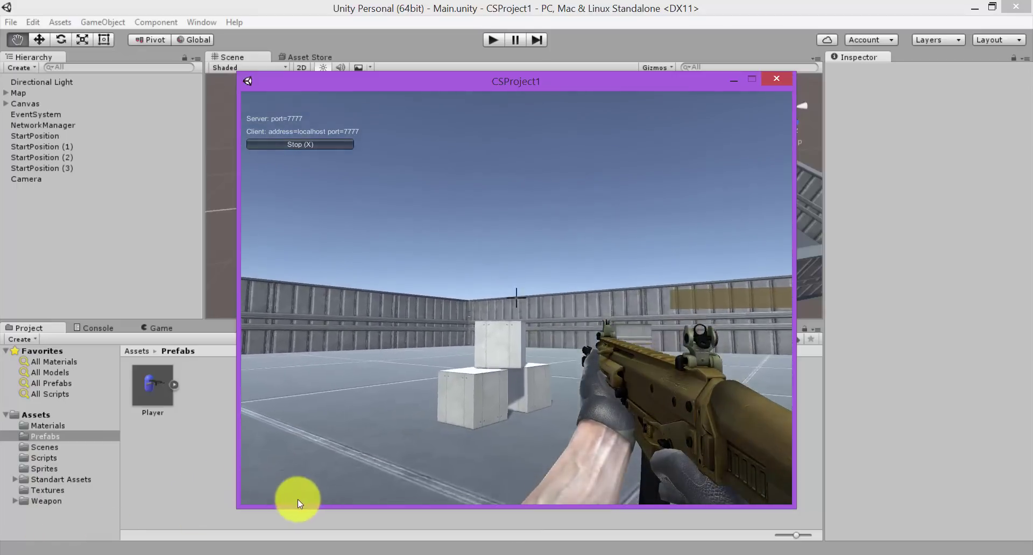
pyautogui.click(271, 518)
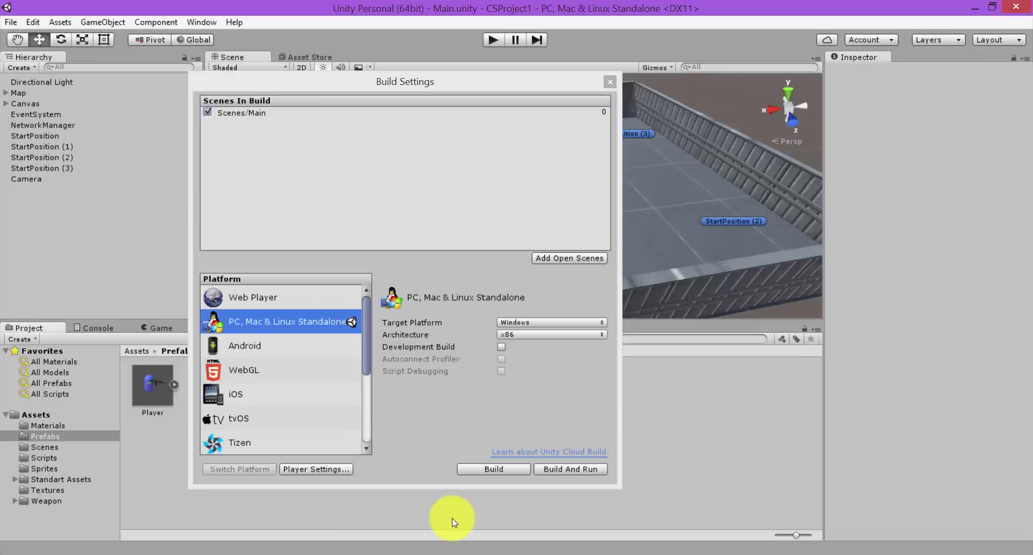
pyautogui.click(369, 546)
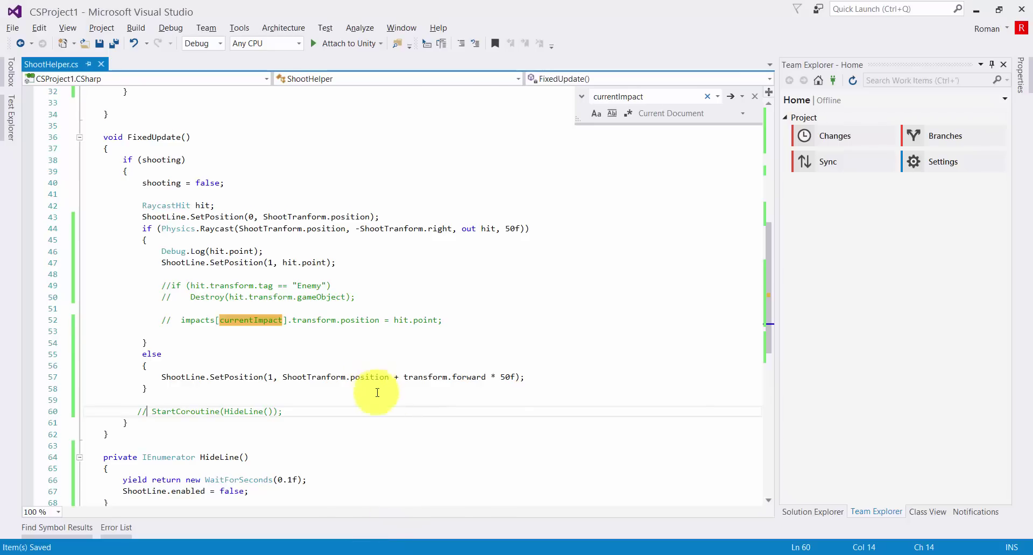
# On line 57, replace ' + transform.forward' with the raycast's '-ShootTranform.right' direction
pyautogui.scroll(-3, 377, 392)
pyautogui.doubleClick(468, 274)
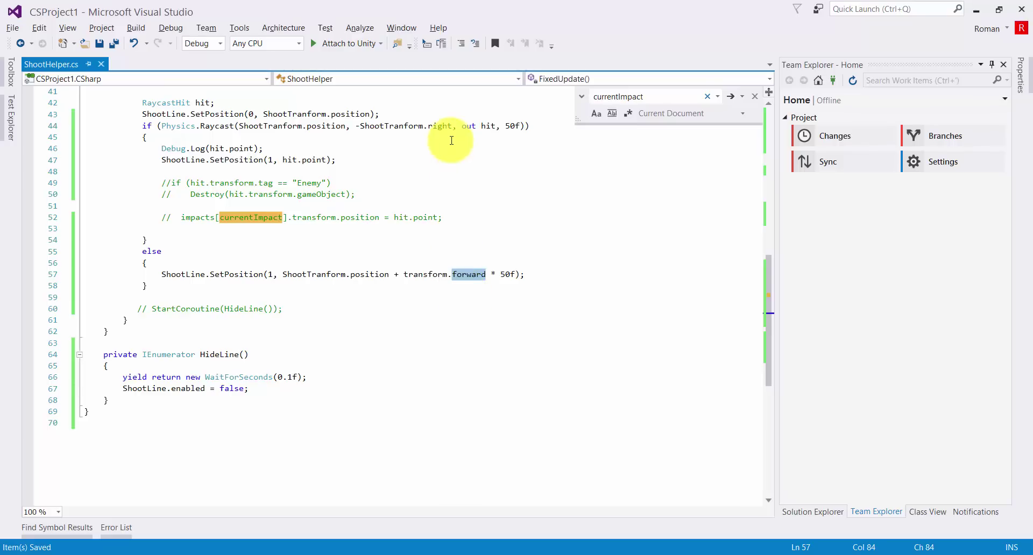
pyautogui.click(243, 127)
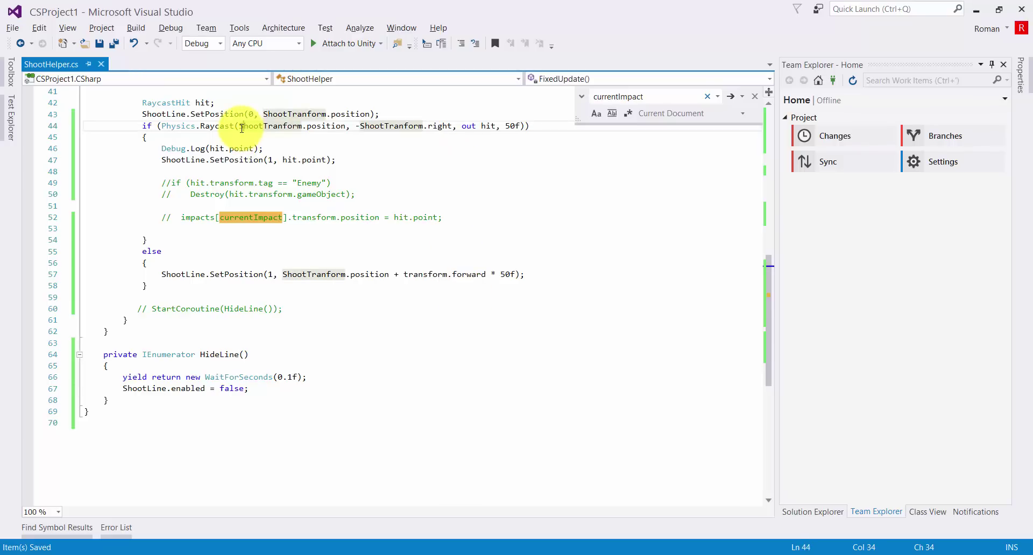
pyautogui.moveTo(239, 126); pyautogui.dragTo(345, 126)
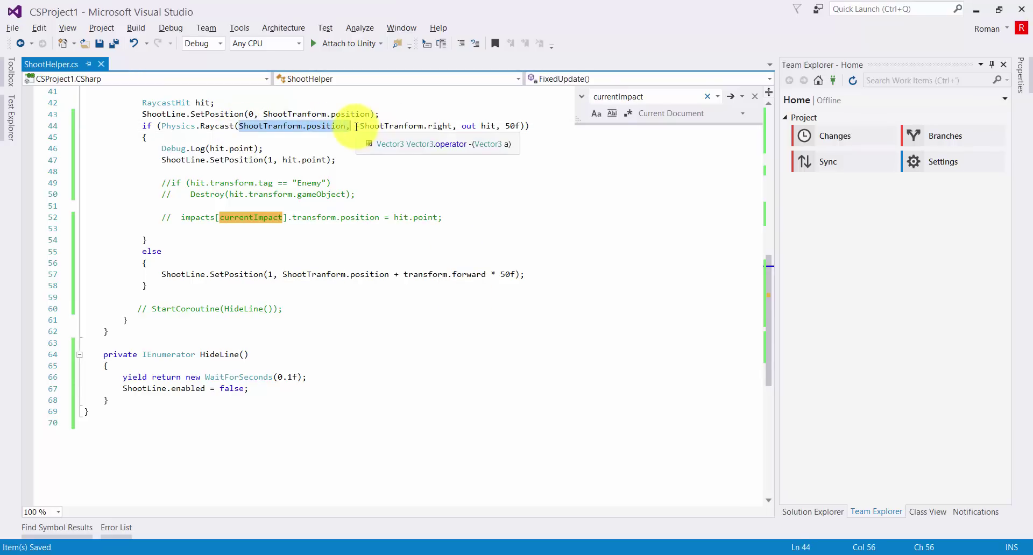
pyautogui.moveTo(356, 127); pyautogui.dragTo(447, 126)
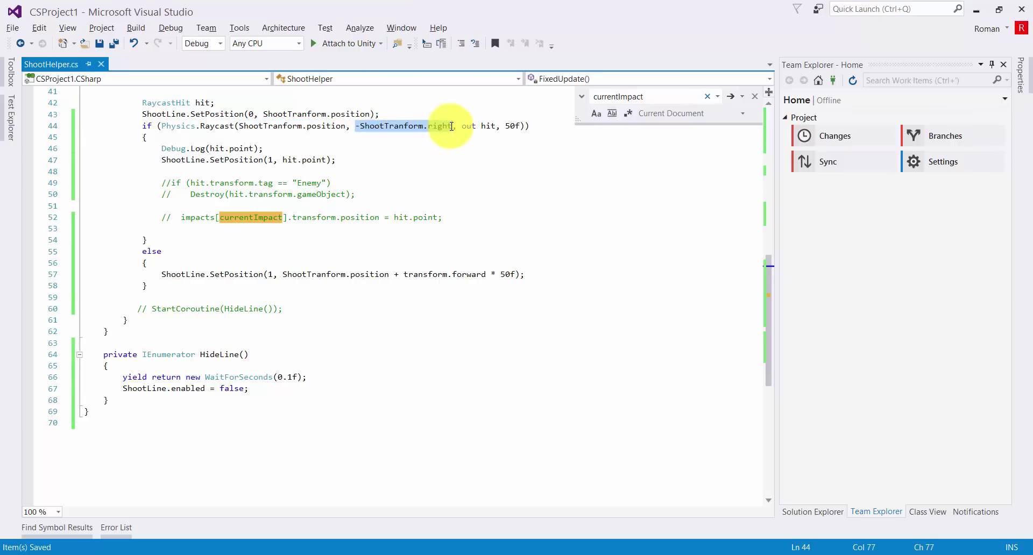
pyautogui.click(392, 274)
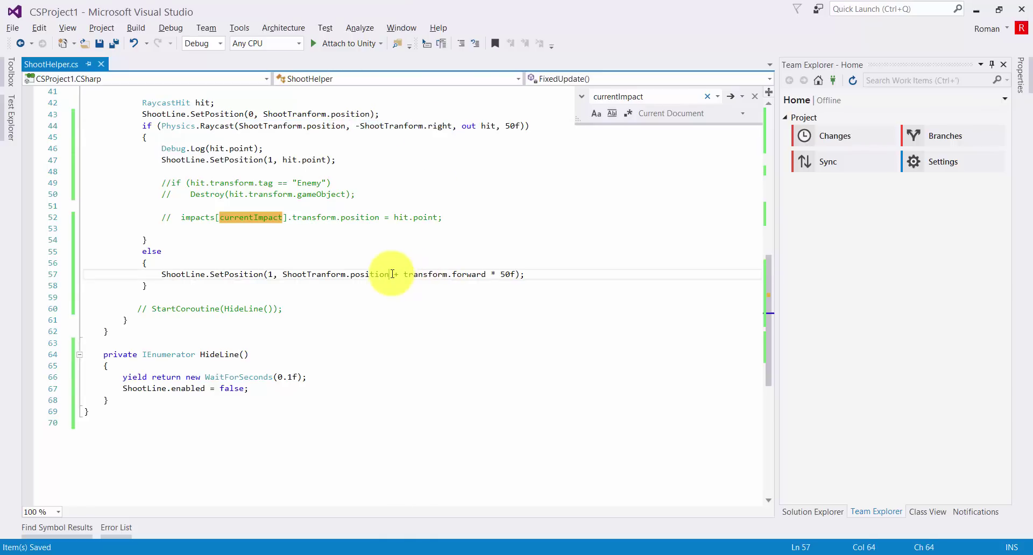
pyautogui.moveTo(392, 274); pyautogui.dragTo(486, 275)
pyautogui.write('- ShootTranform.right')
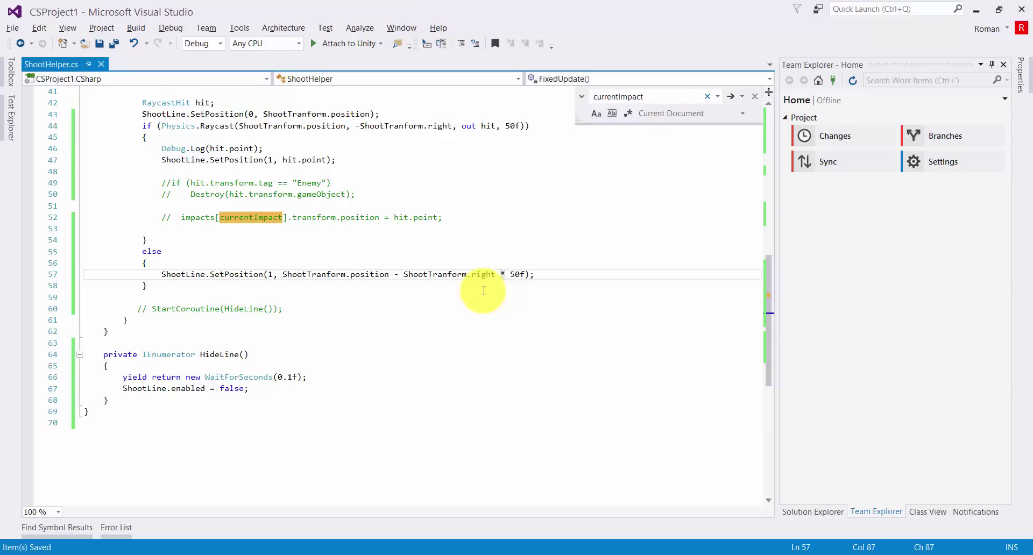
pyautogui.click(624, 552)
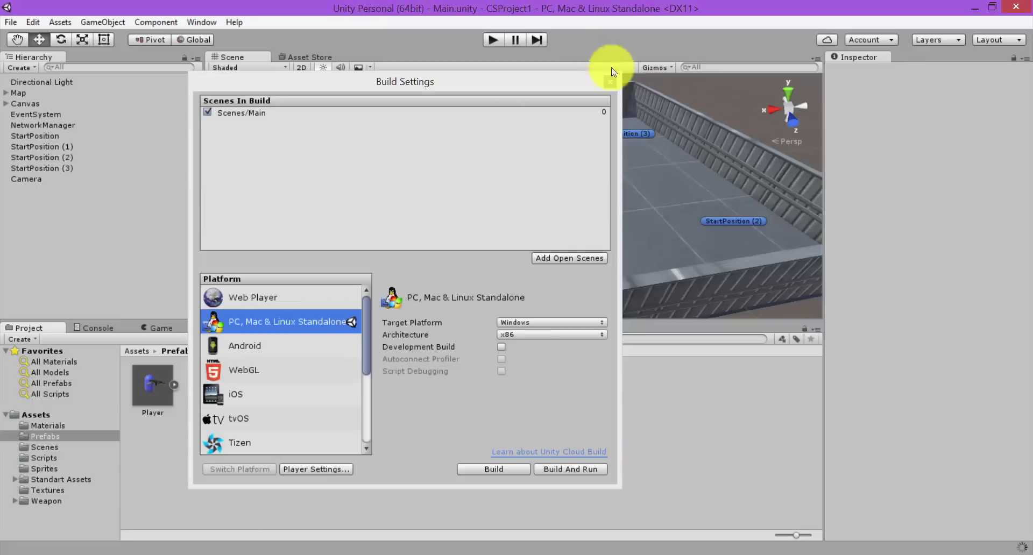
# Close Build Settings, play the scene in the Game view, and join the host as LAN Client
pyautogui.click(610, 81)
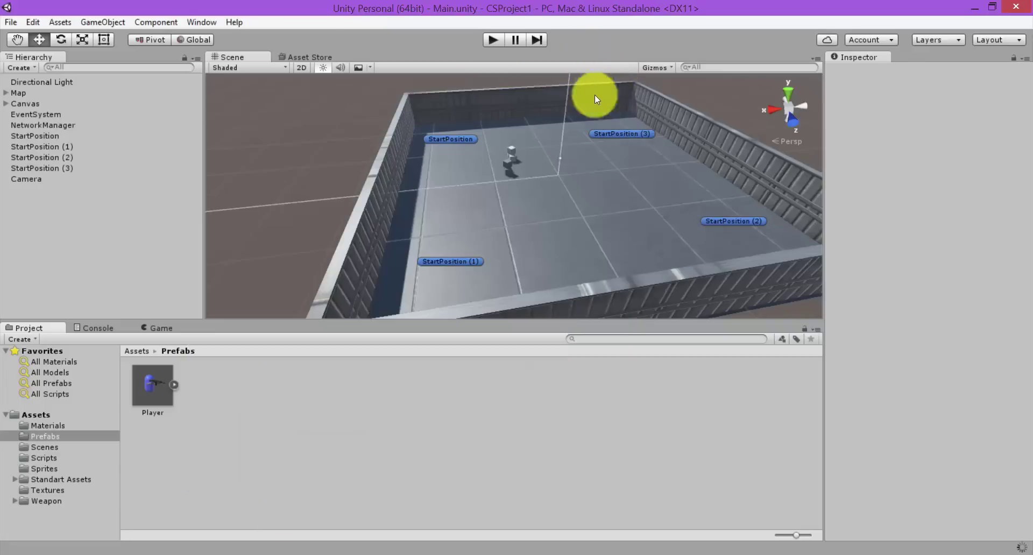
pyautogui.click(161, 331)
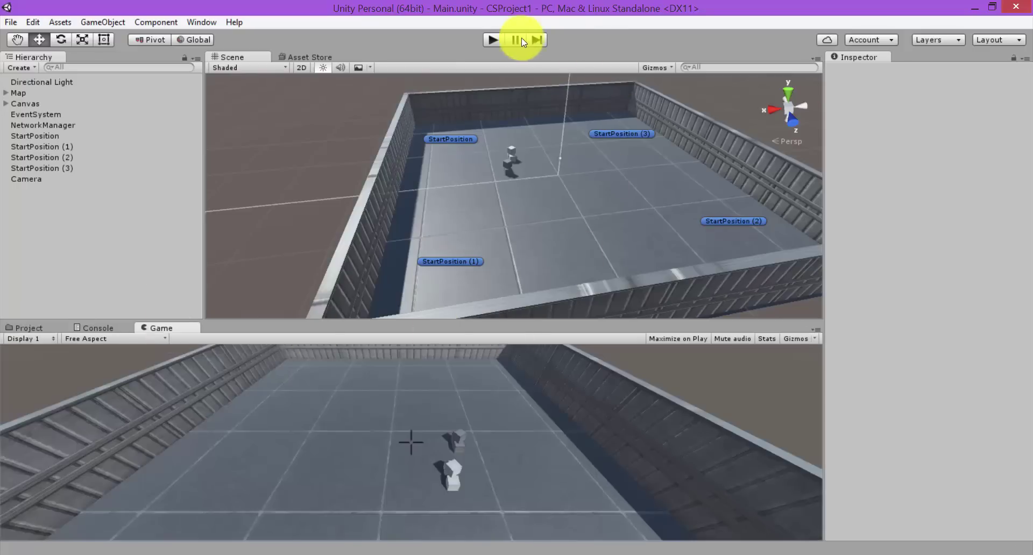
pyautogui.click(492, 40)
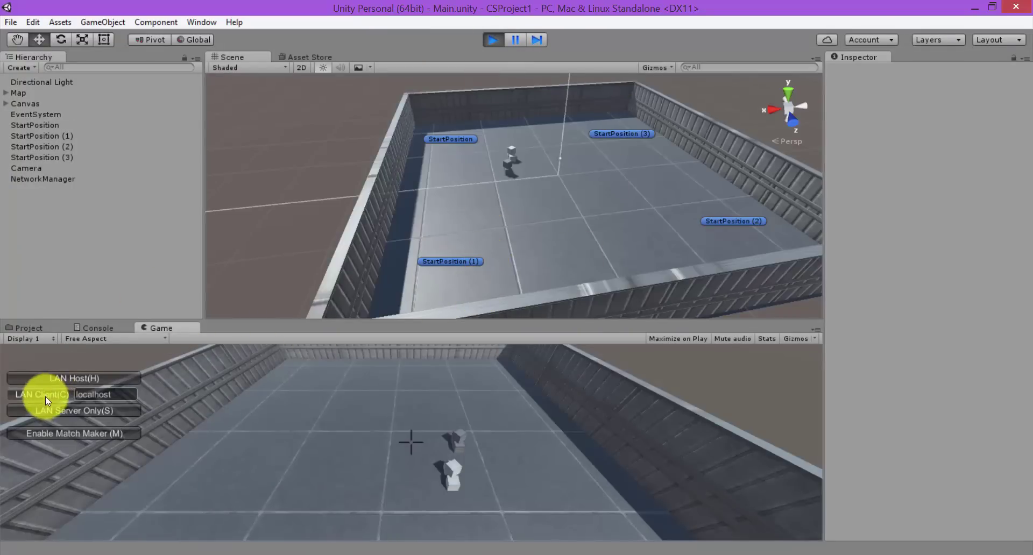
pyautogui.click(45, 396)
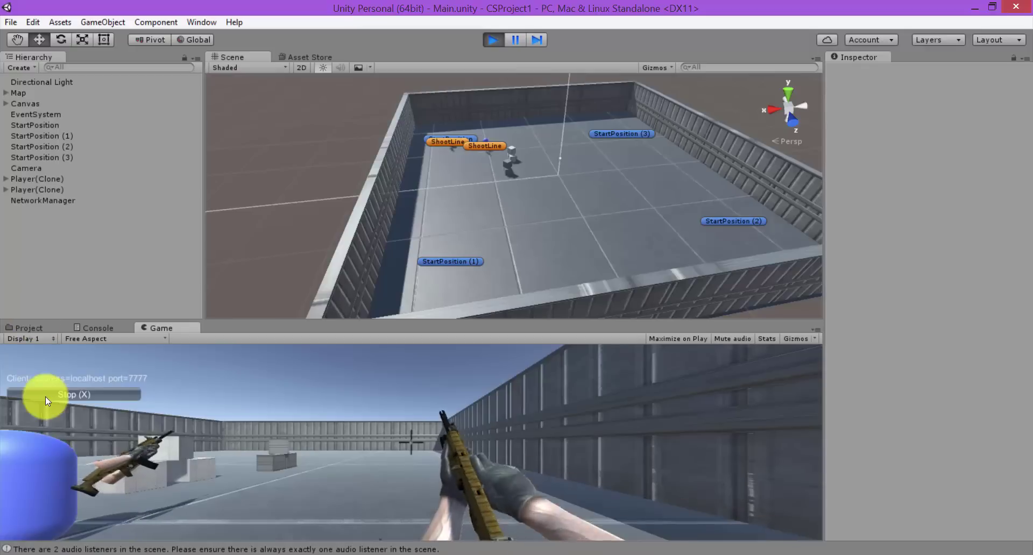
# Turn the client player and fire shots, minimize the standalone window, then stop playing
pyautogui.moveTo(39, 404); pyautogui.dragTo(34, 454)
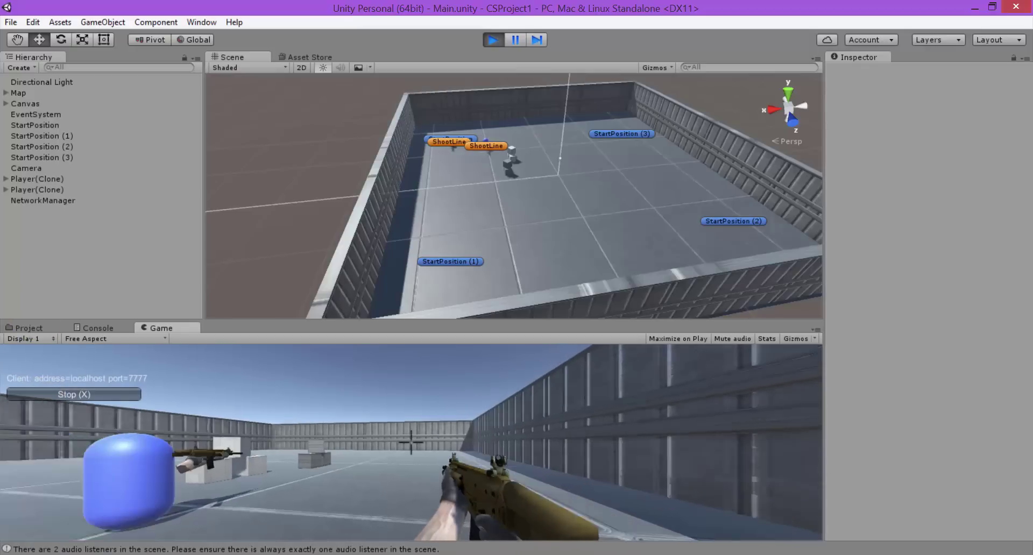
pyautogui.moveTo(7, 366); pyautogui.dragTo(2, 459)
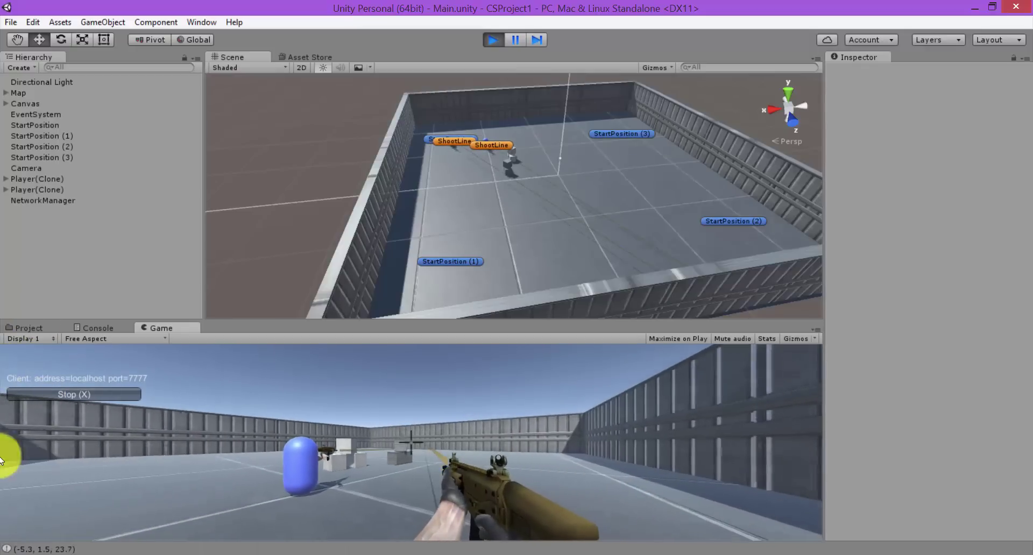
pyautogui.moveTo(2, 458)
pyautogui.mouseDown()
pyautogui.moveTo(790, 470)
pyautogui.moveTo(449, 490)
pyautogui.moveTo(493, 492)
pyautogui.moveTo(244, 383)
pyautogui.moveTo(665, 543)
pyautogui.mouseUp()
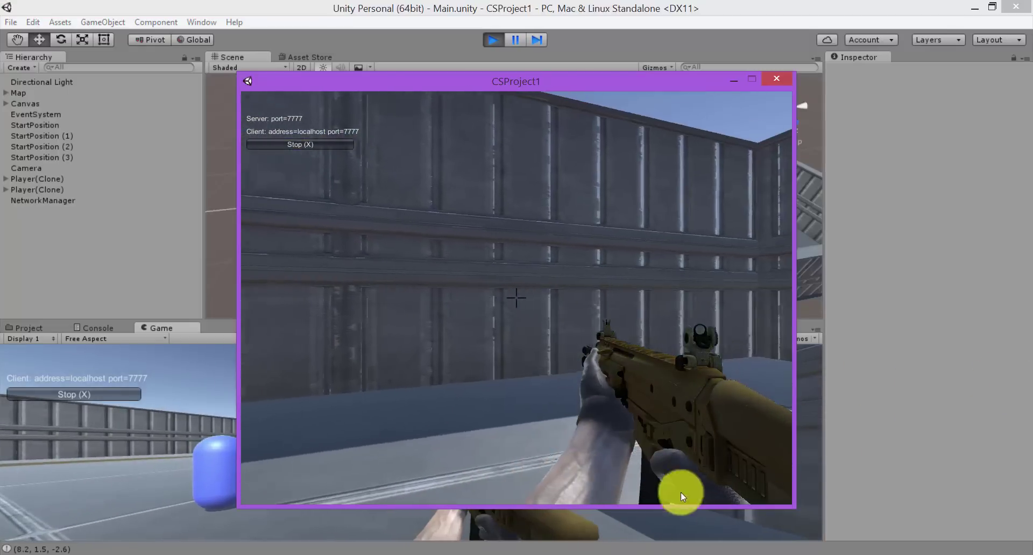
pyautogui.click(664, 544)
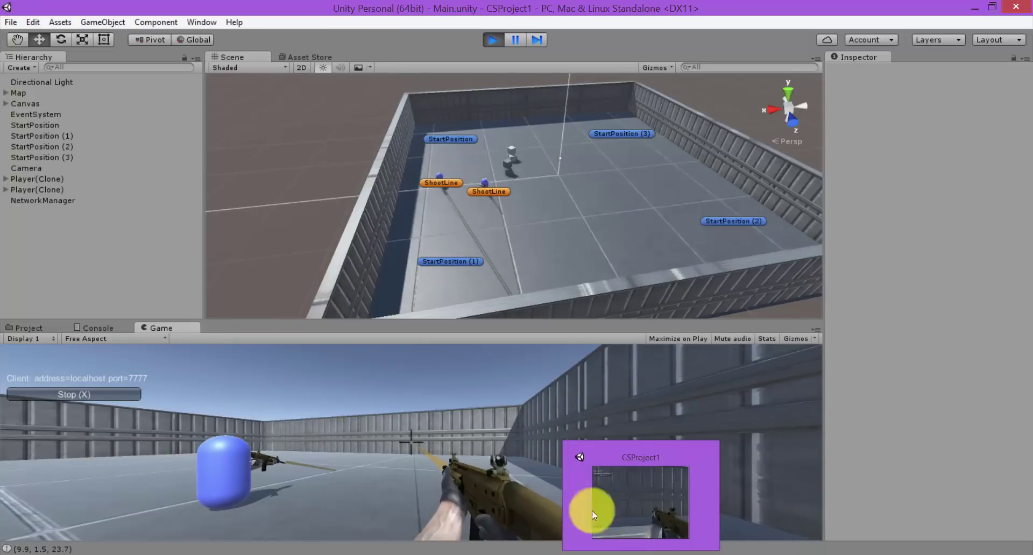
pyautogui.moveTo(323, 457)
pyautogui.mouseDown()
pyautogui.moveTo(112, 509)
pyautogui.moveTo(405, 340)
pyautogui.mouseUp()
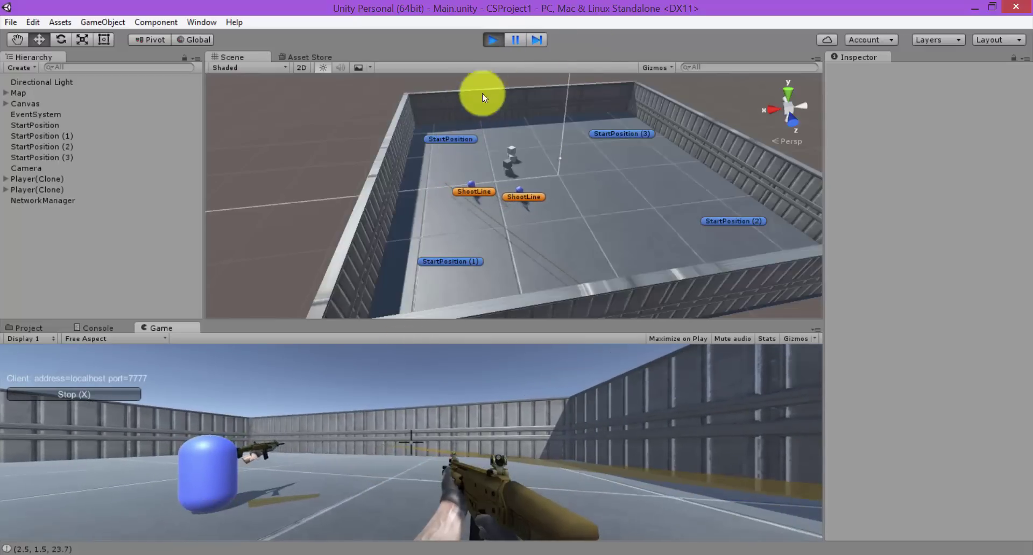
pyautogui.click(494, 41)
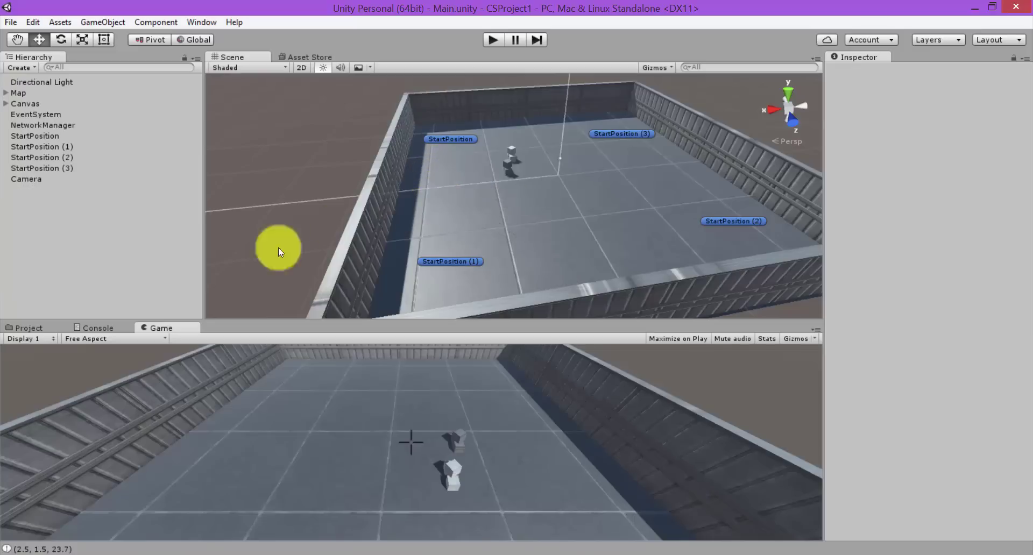
# Clear the Console messages and close the standalone game window
pyautogui.click(42, 330)
pyautogui.click(19, 339)
pyautogui.click(216, 265)
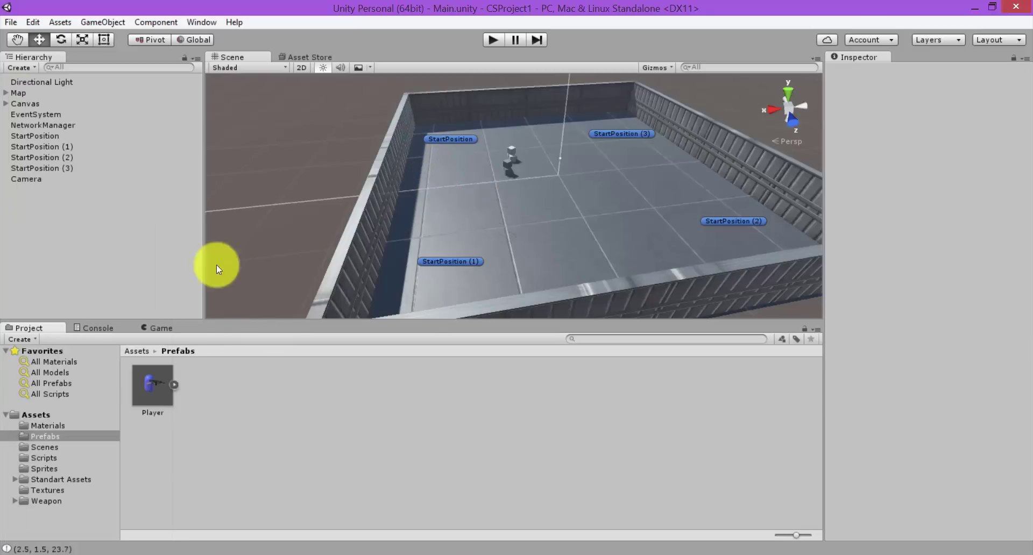
pyautogui.click(86, 328)
pyautogui.click(16, 339)
pyautogui.click(22, 327)
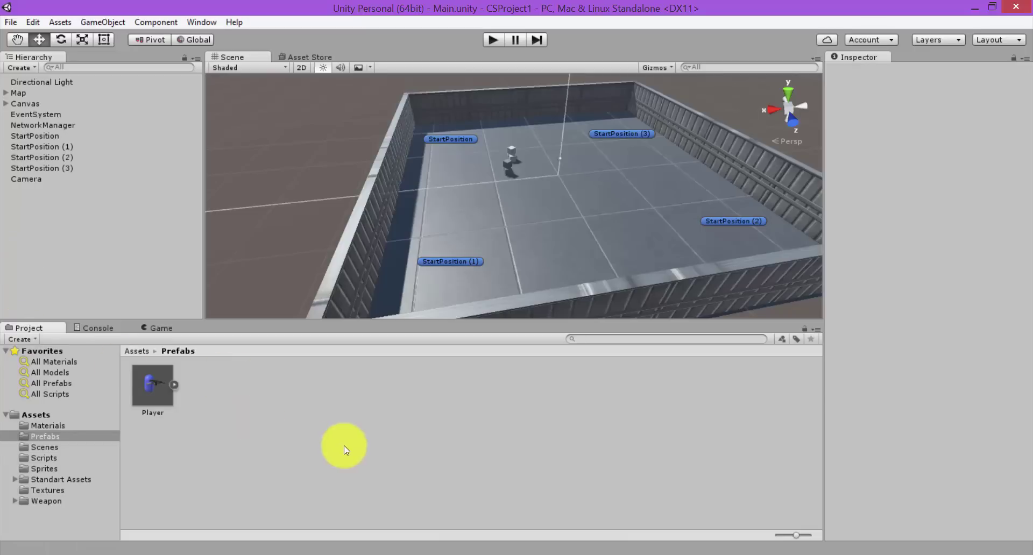
pyautogui.click(680, 554)
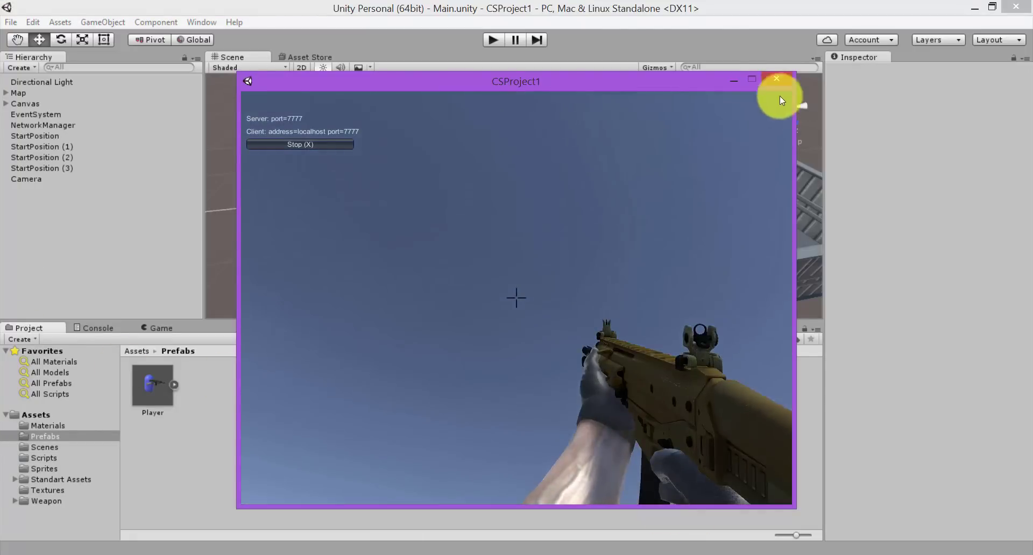
pyautogui.click(781, 82)
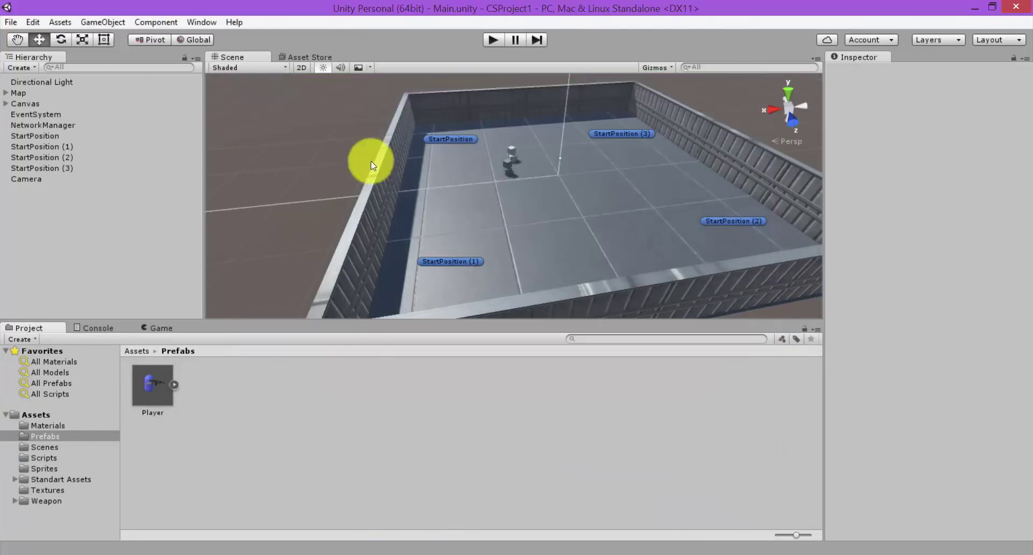
# Select the Player prefab and expand its First Person Controller (Script) settings
pyautogui.moveTo(465, 172); pyautogui.dragTo(442, 245, button='right')
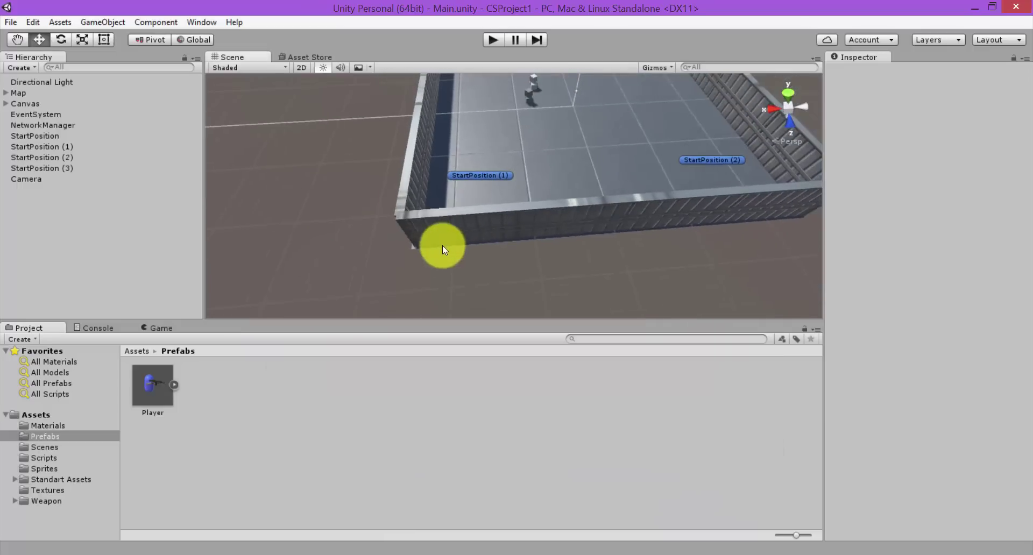
pyautogui.click(152, 379)
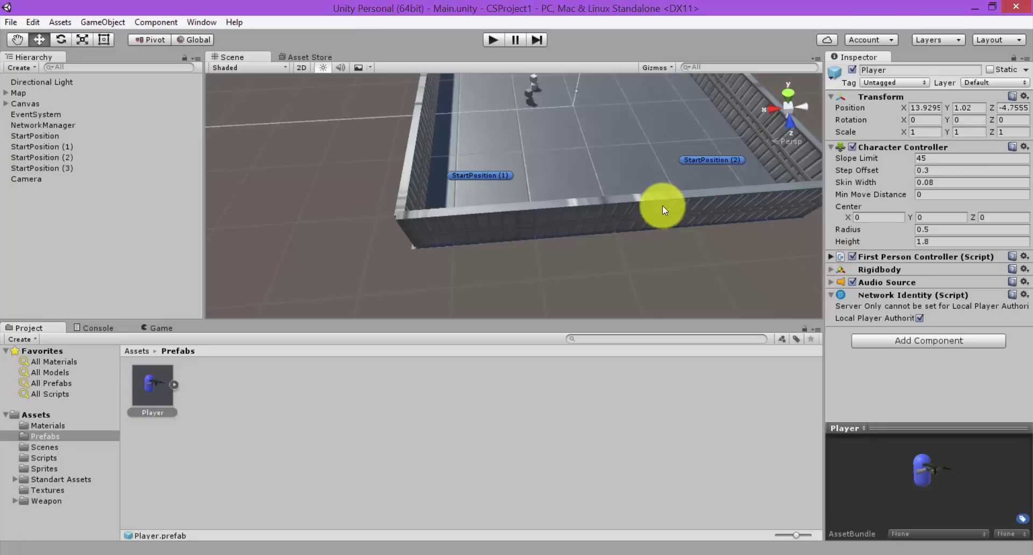
pyautogui.click(872, 256)
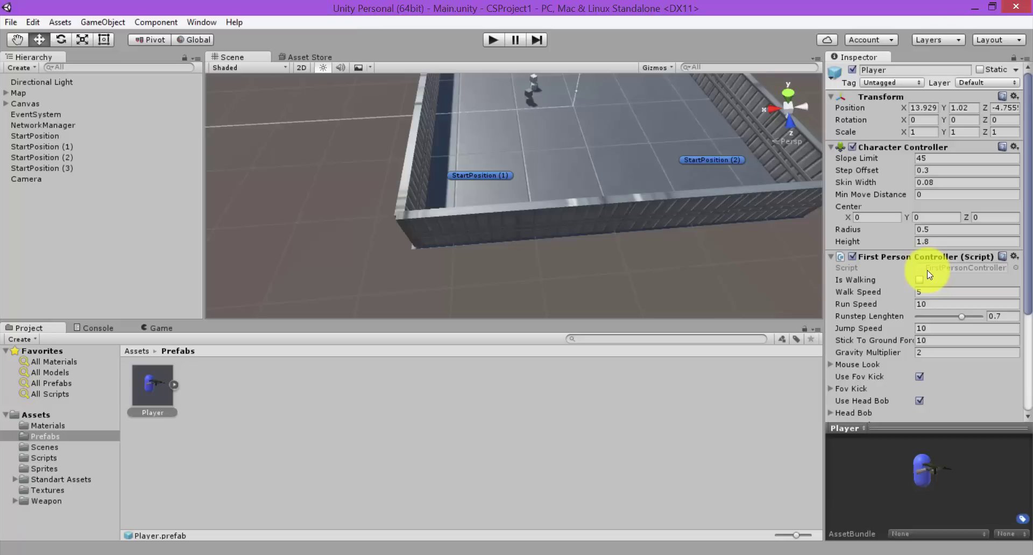
pyautogui.scroll(-5, 926, 270)
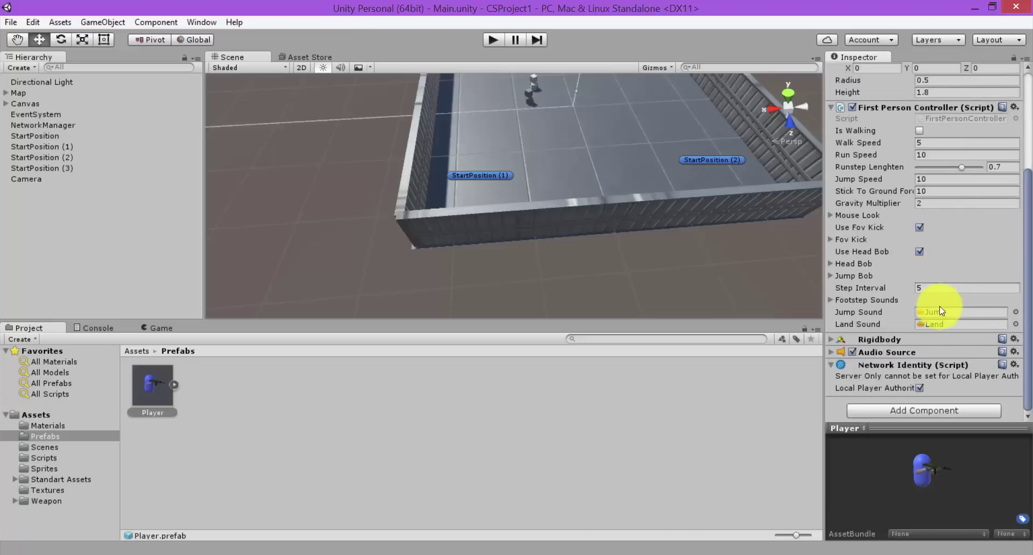
# Open the FirstPersonController script in Visual Studio
pyautogui.doubleClick(941, 119)
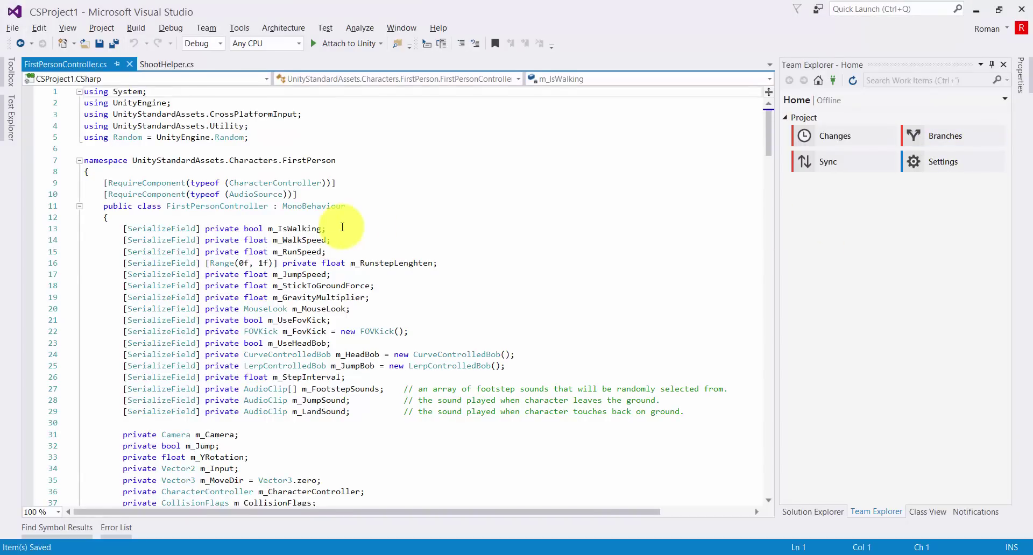
pyautogui.scroll(-7, 463, 232)
pyautogui.scroll(-5, 473, 231)
pyautogui.scroll(5, 480, 232)
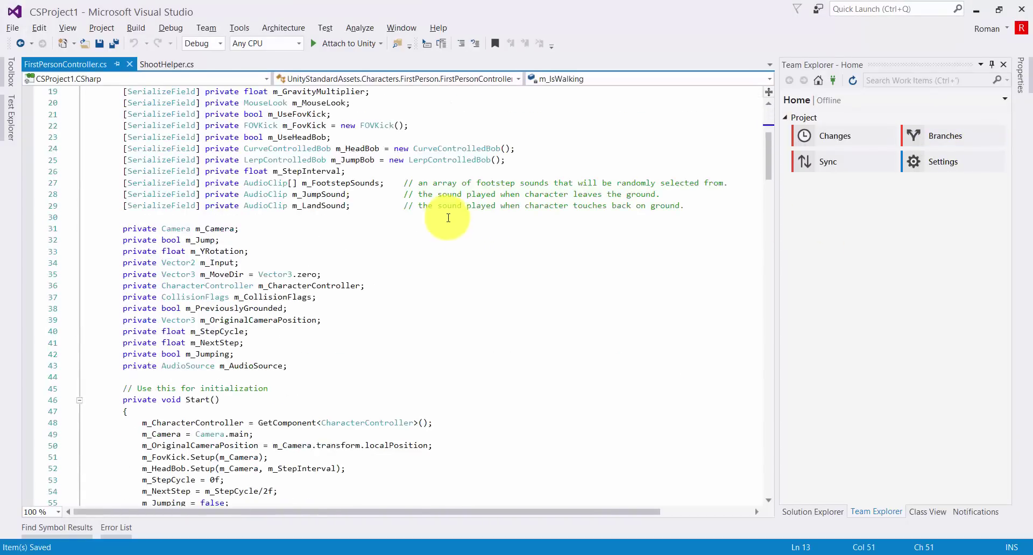
pyautogui.scroll(7, 430, 215)
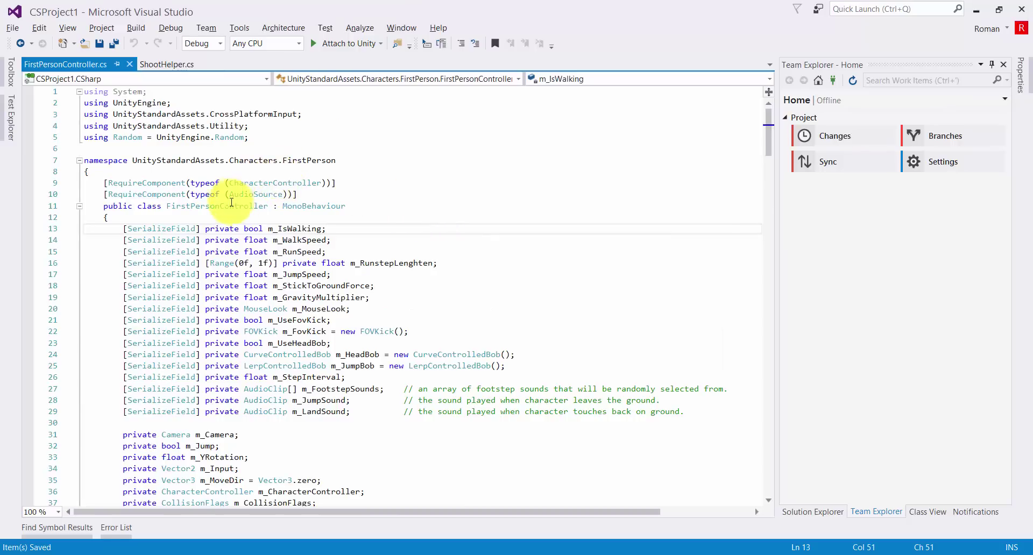
# Replace MonoBehaviour with NetworkBehaviour and add 'using UnityEngine.Networking;' via the quick fix
pyautogui.click(282, 207)
pyautogui.moveTo(282, 206); pyautogui.dragTo(303, 210)
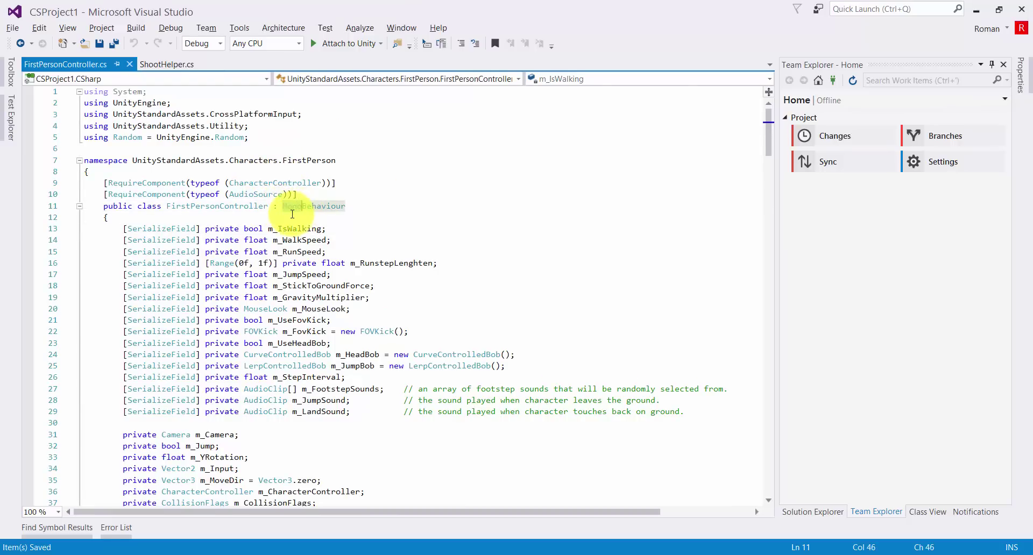
pyautogui.write('Net')
pyautogui.hotkey('ctrl', 'space')
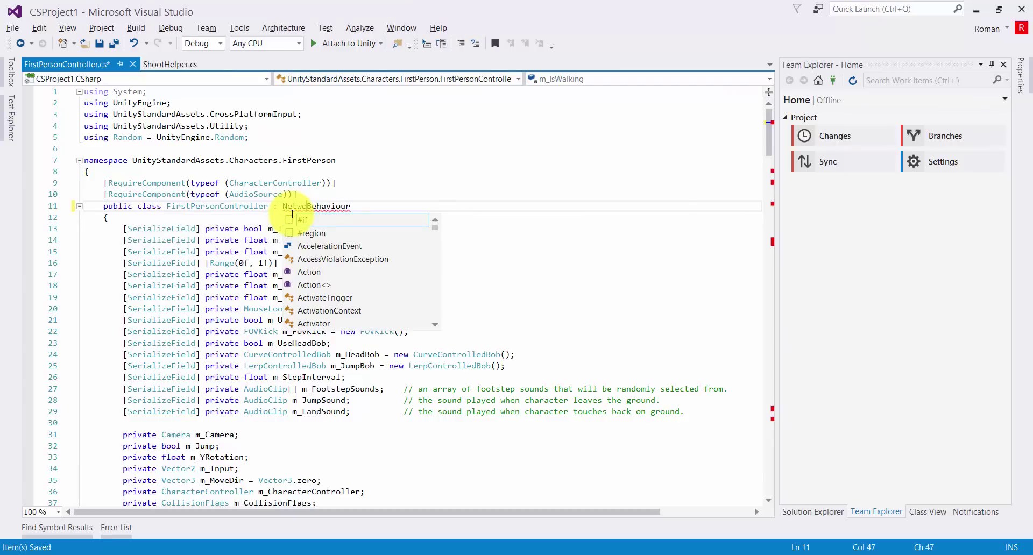
pyautogui.write('ork')
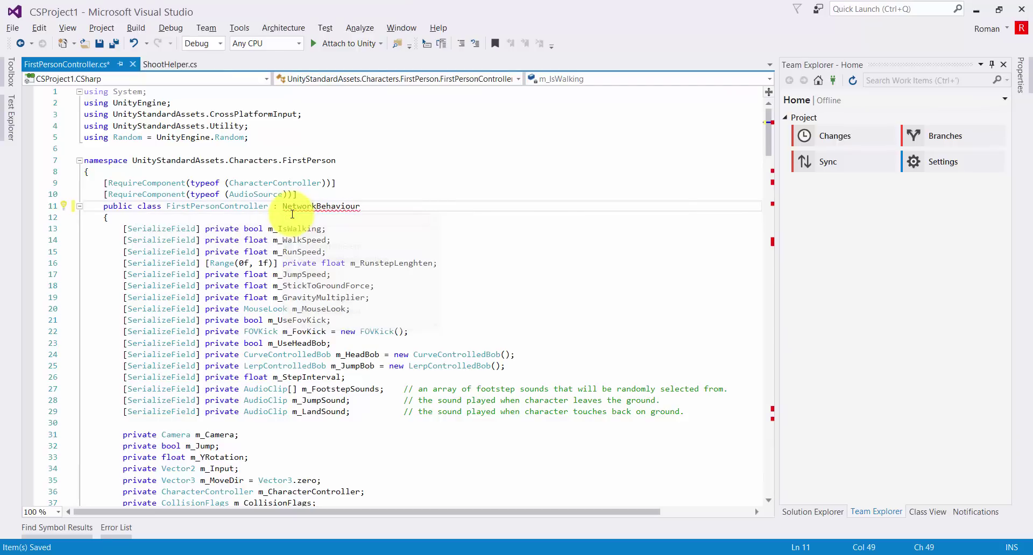
pyautogui.press('Escape')
pyautogui.hotkey('ctrl', '.')
pyautogui.press('Return')
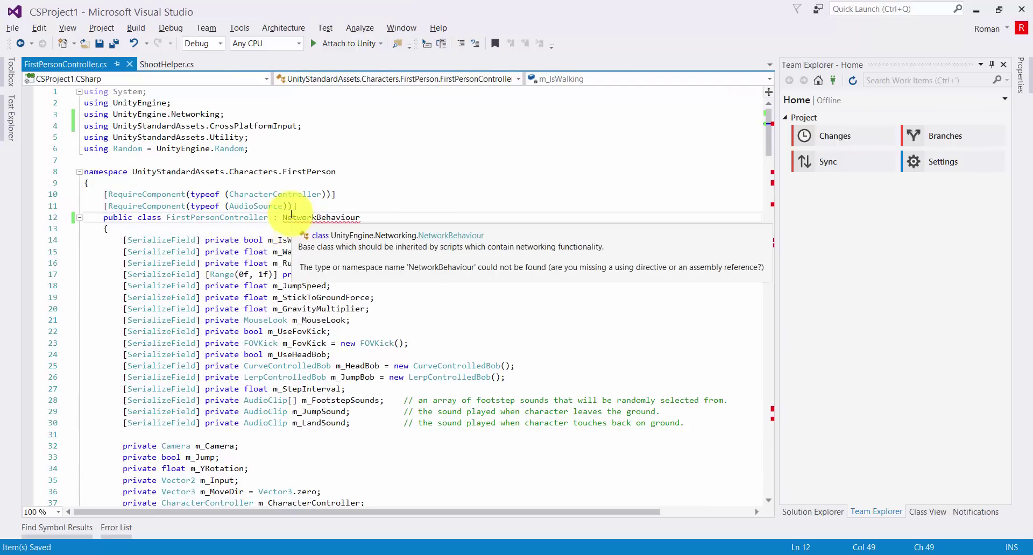
# Review the script's usings, class header, Start and FixedUpdate methods
pyautogui.click(230, 151)
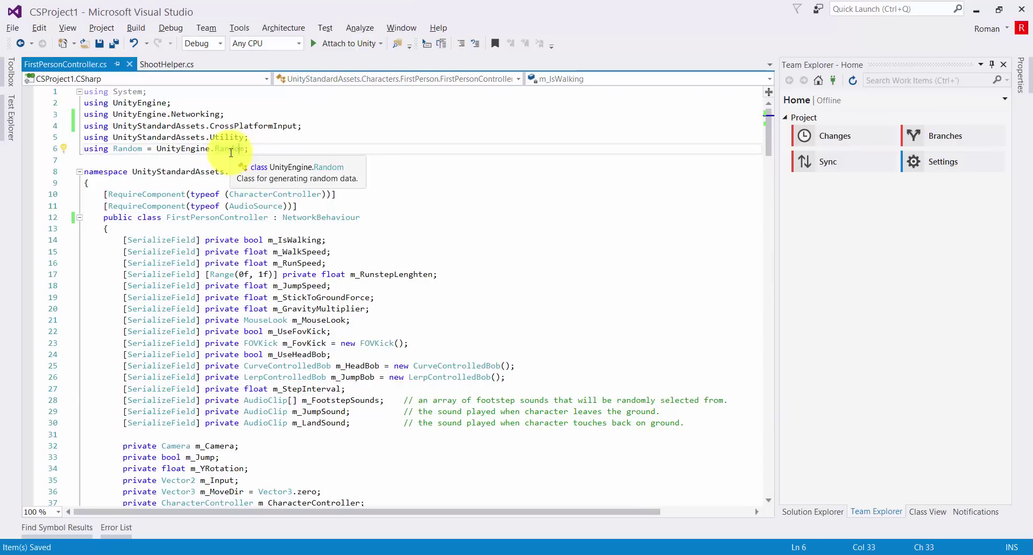
pyautogui.click(260, 173)
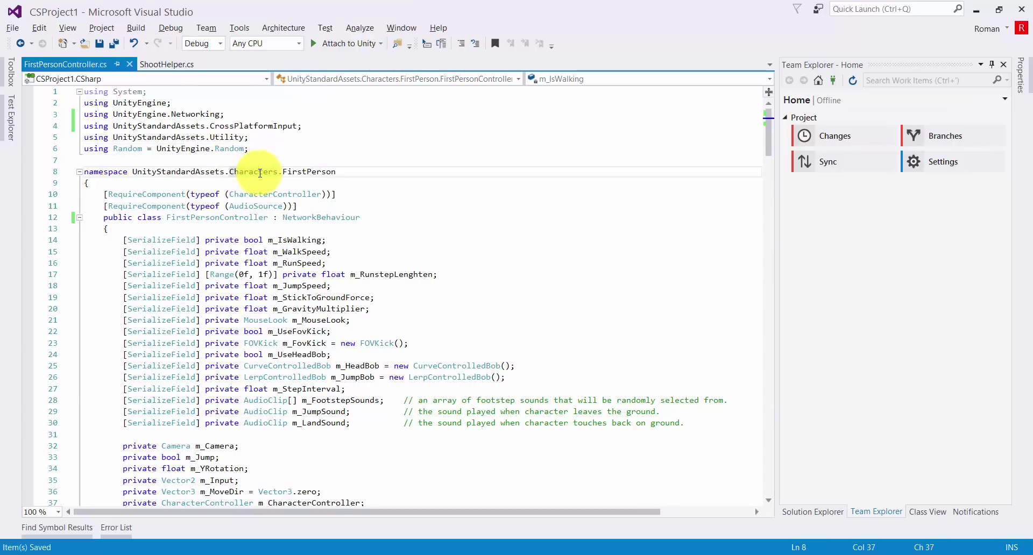
pyautogui.click(269, 194)
pyautogui.scroll(-5, 283, 215)
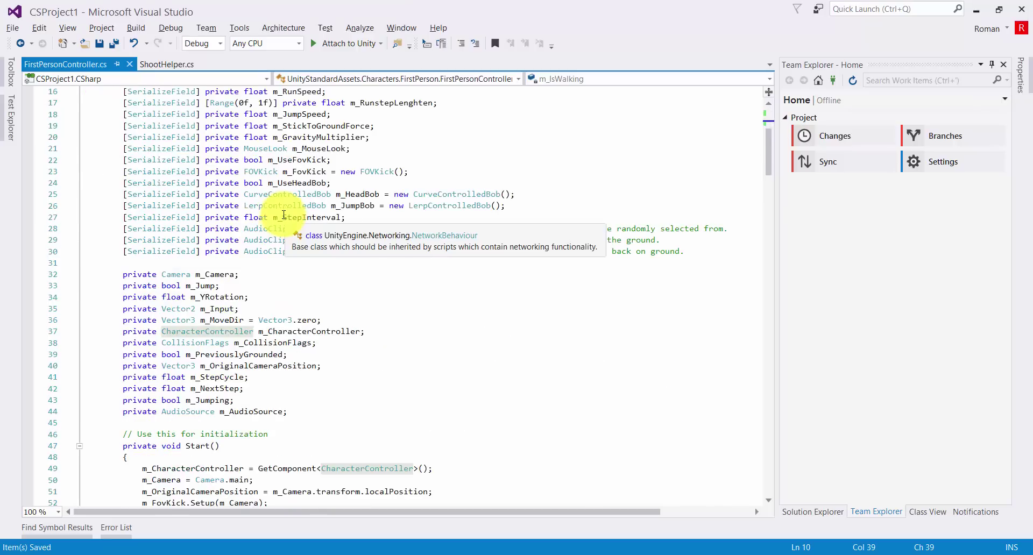
pyautogui.scroll(-7, 283, 215)
pyautogui.click(176, 205)
pyautogui.scroll(-1, 178, 220)
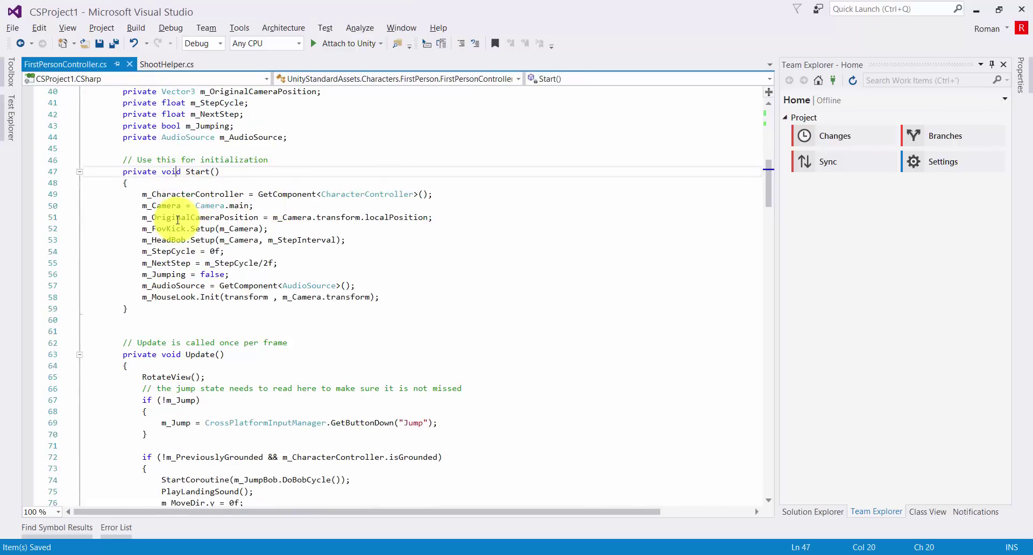
pyautogui.scroll(-4, 178, 219)
pyautogui.scroll(-2, 178, 220)
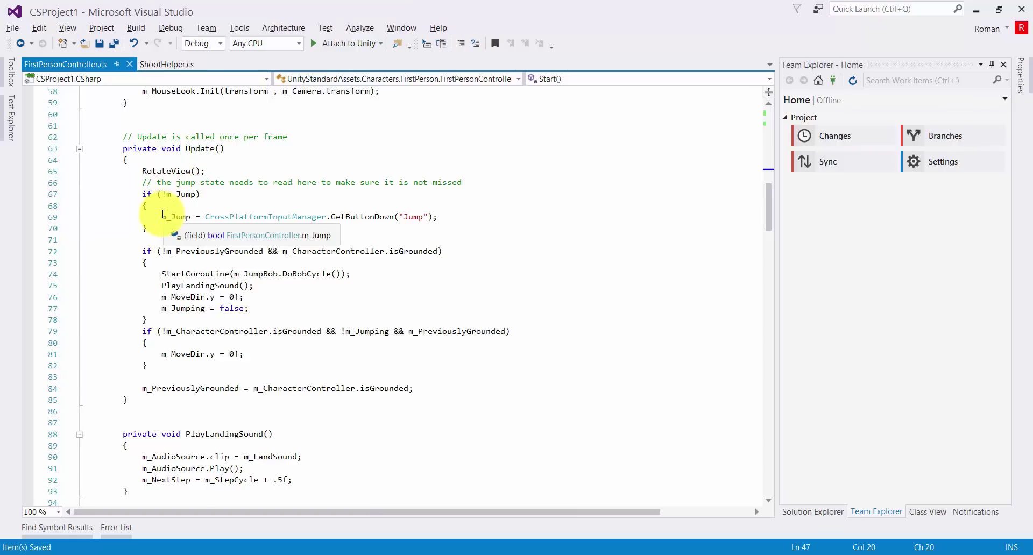
pyautogui.scroll(-5, 162, 214)
pyautogui.scroll(-4, 158, 214)
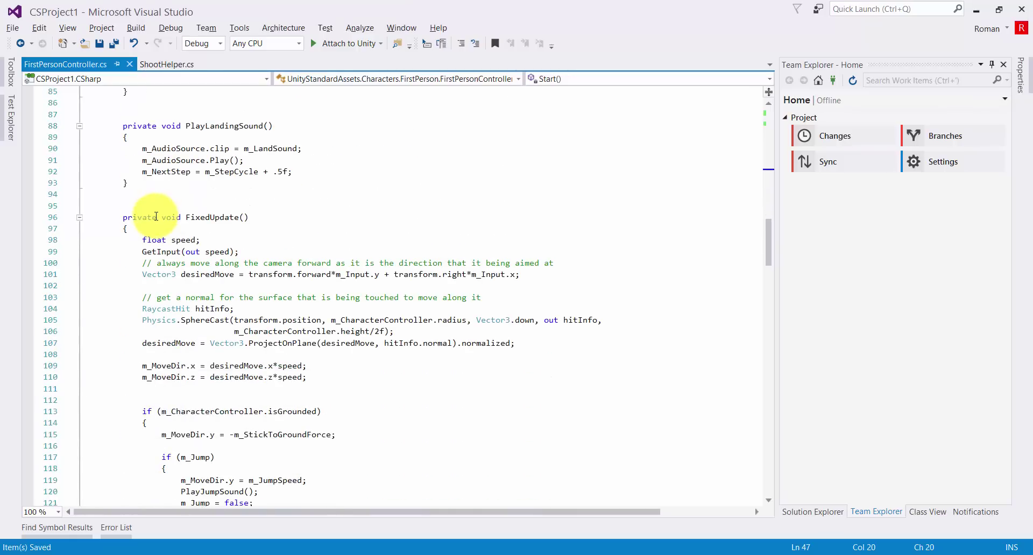
pyautogui.click(190, 226)
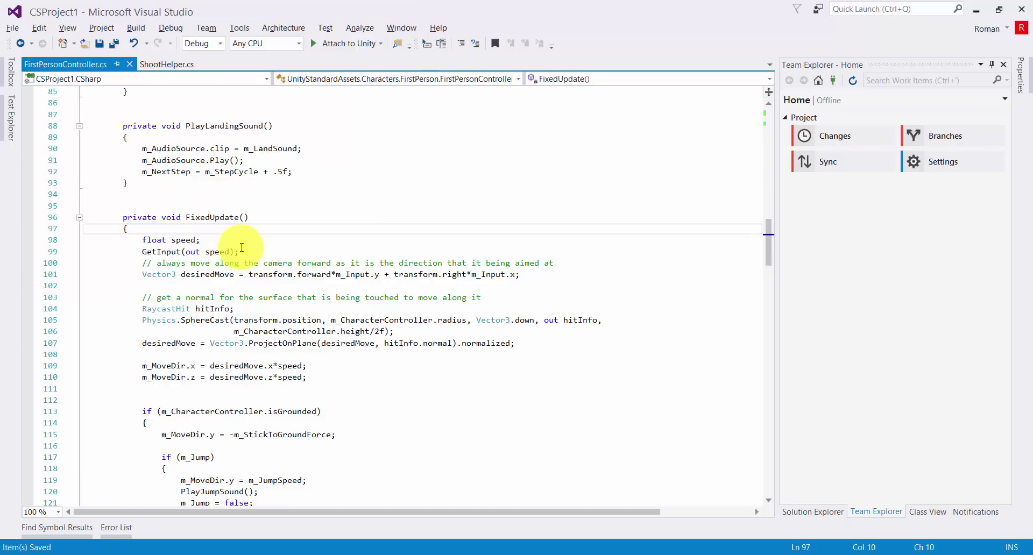
pyautogui.scroll(2, 237, 247)
pyautogui.scroll(6, 245, 231)
pyautogui.scroll(3, 204, 228)
# Add 'if (!isLocalPlayer) return;' as Update()'s first line, save, and select the guard
pyautogui.click(166, 228)
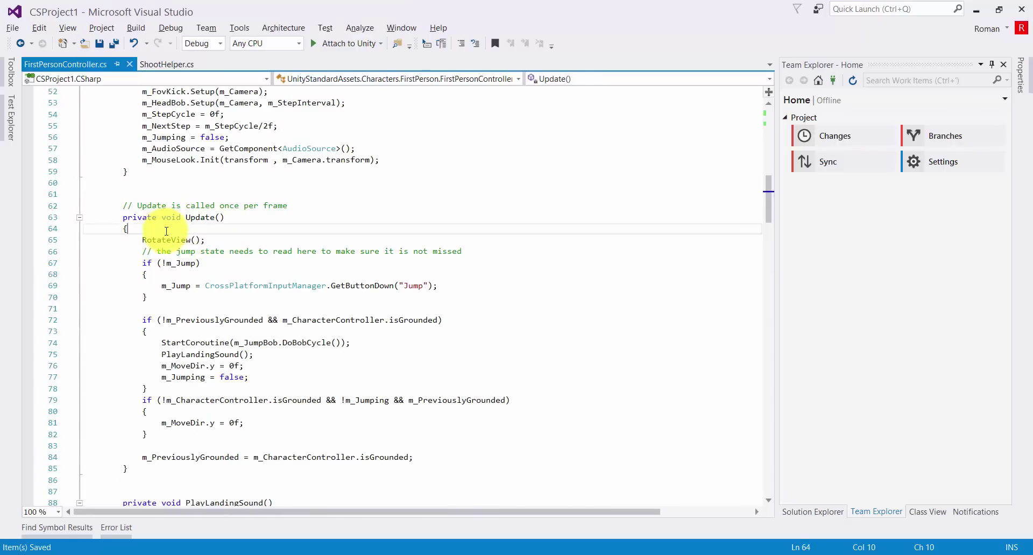
pyautogui.press('Return')
pyautogui.write('if()')
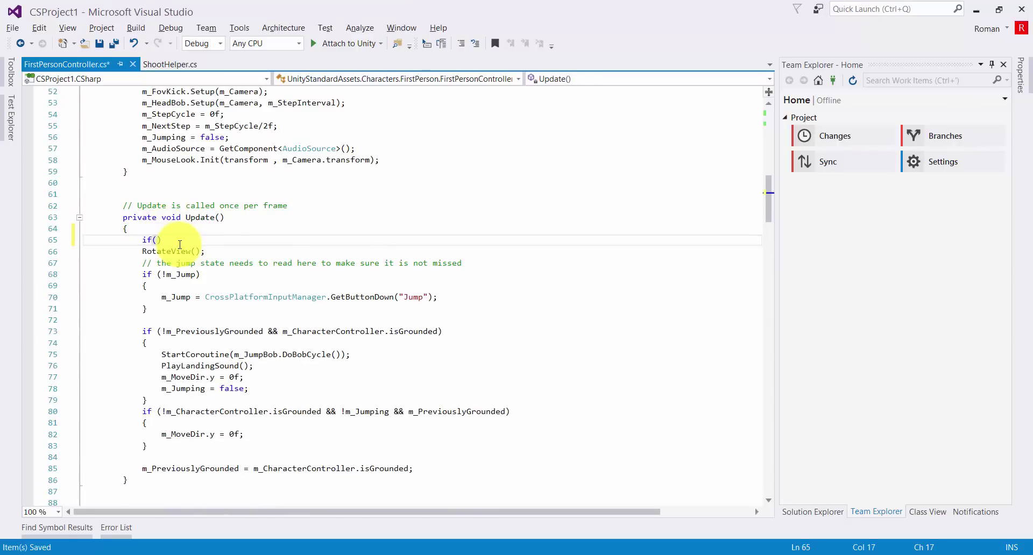
pyautogui.write('is')
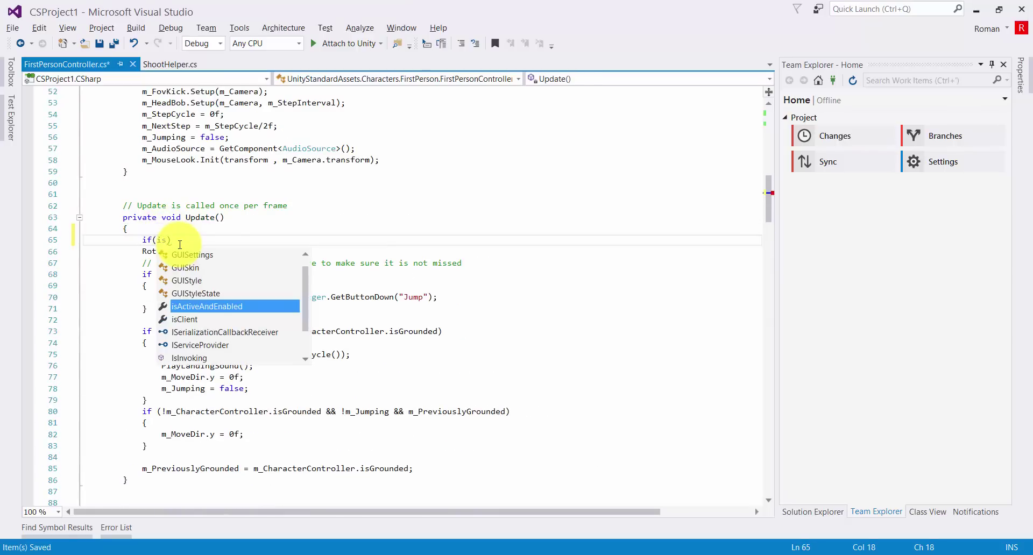
pyautogui.write('o')
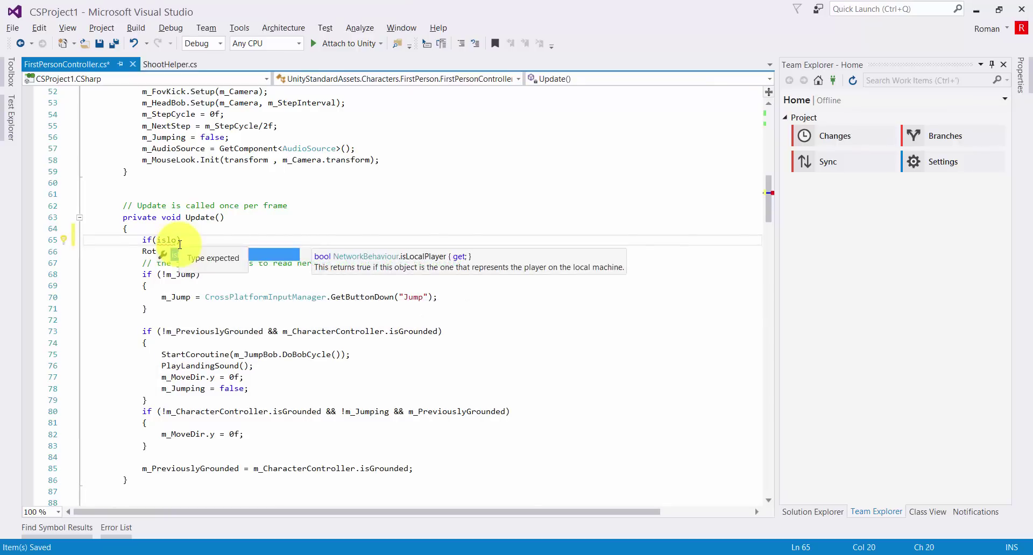
pyautogui.press('Tab')
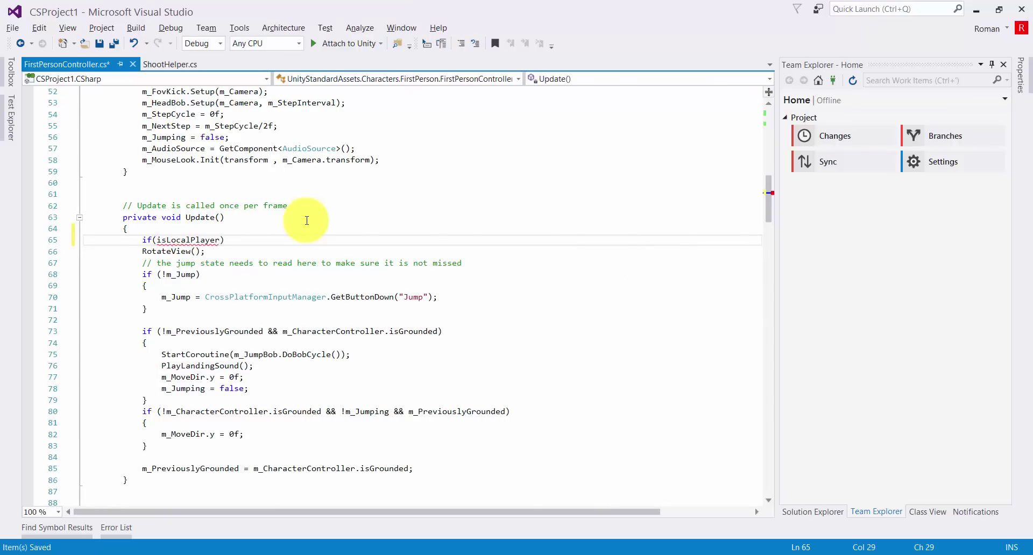
pyautogui.press('Return')
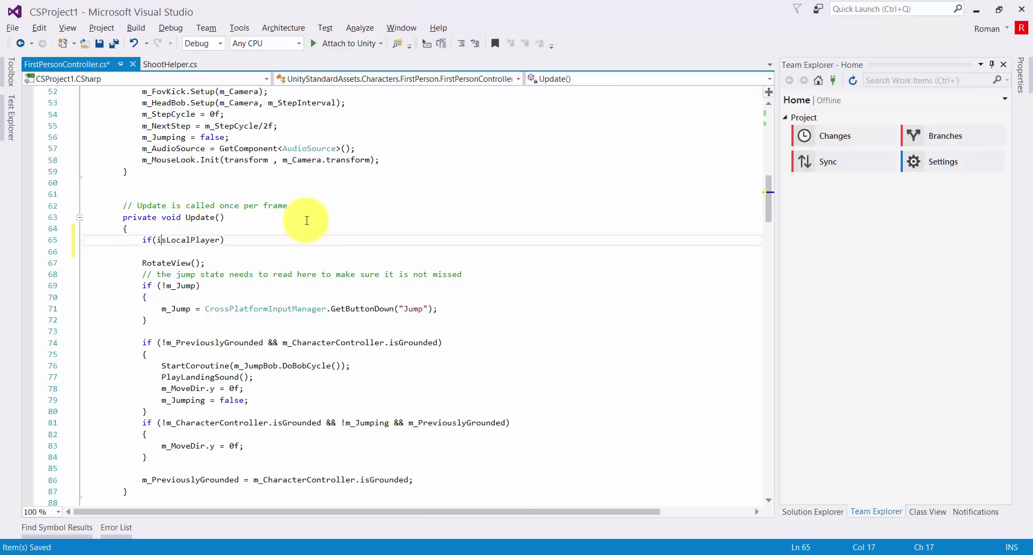
pyautogui.write('!')
pyautogui.press('Down')
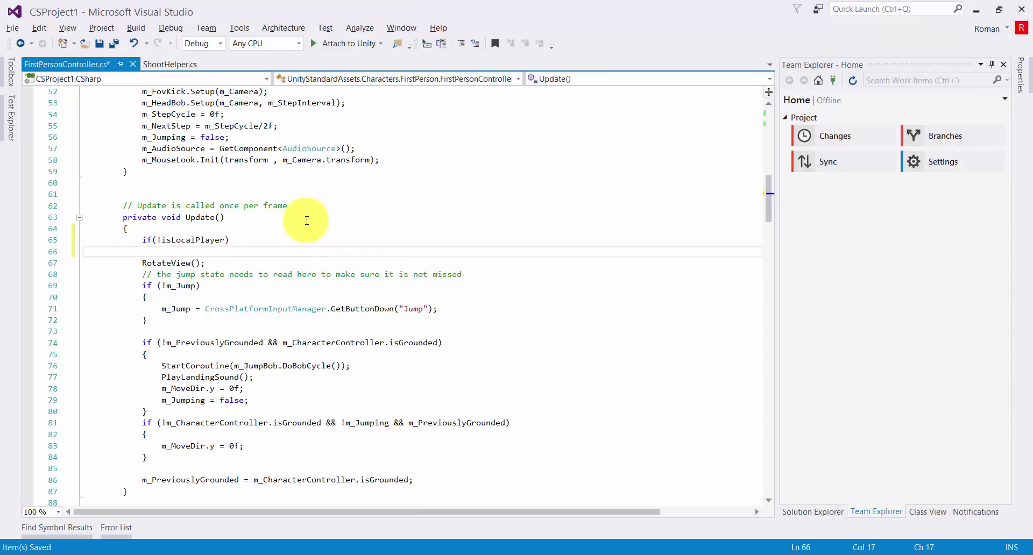
pyautogui.write('return;')
pyautogui.press('Return')
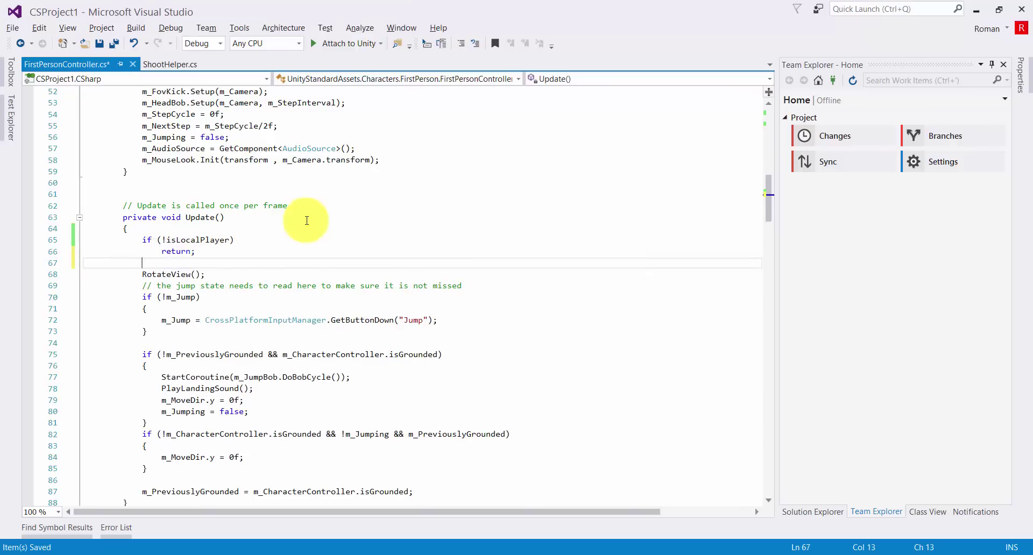
pyautogui.hotkey('ctrl', 's')
pyautogui.moveTo(139, 239); pyautogui.dragTo(237, 252)
pyautogui.hotkey('ctrl', 'c')
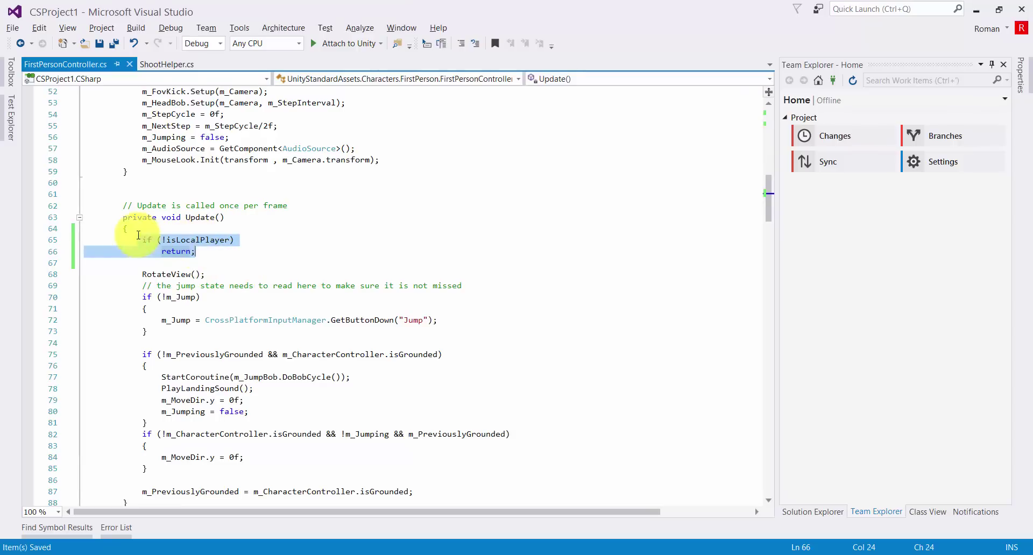
# Paste the 'if (!isLocalPlayer) return;' guard at the top of FixedUpdate()
pyautogui.scroll(-3, 149, 235)
pyautogui.scroll(-2, 148, 236)
pyautogui.scroll(-6, 145, 231)
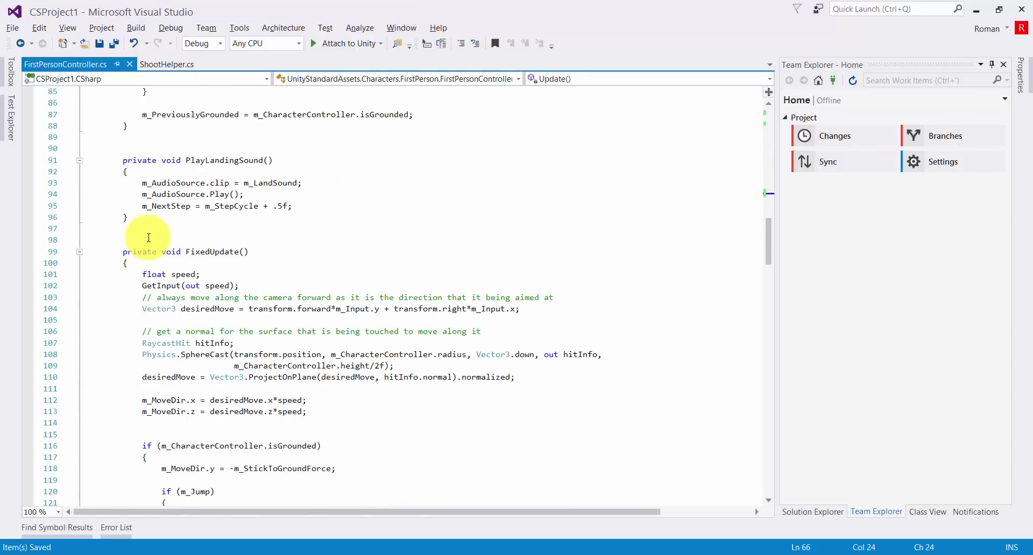
pyautogui.click(162, 253)
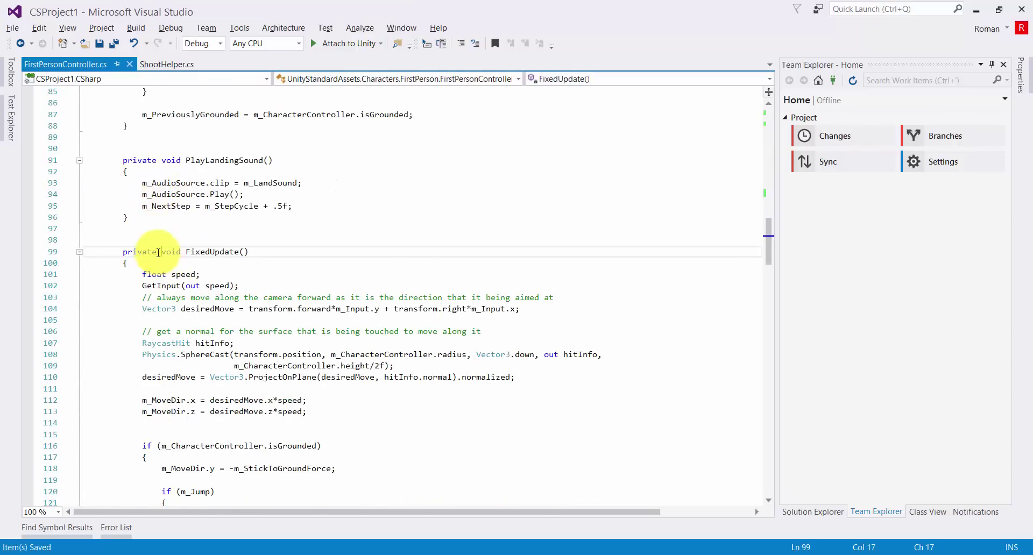
pyautogui.click(154, 259)
pyautogui.hotkey('ctrl', 'v')
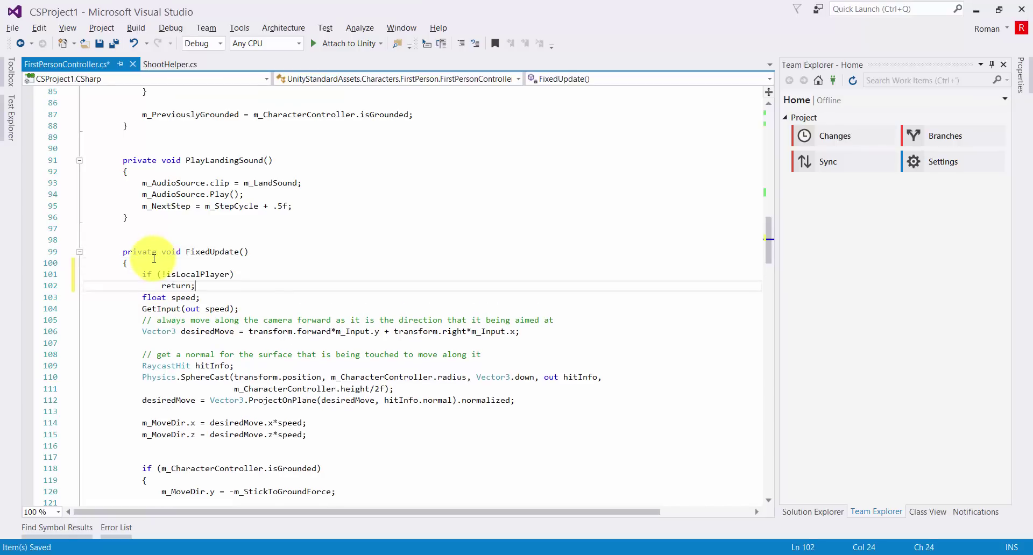
# Look through the rest of the script, then return to the Unity Editor
pyautogui.scroll(-7, 144, 231)
pyautogui.scroll(-6, 154, 225)
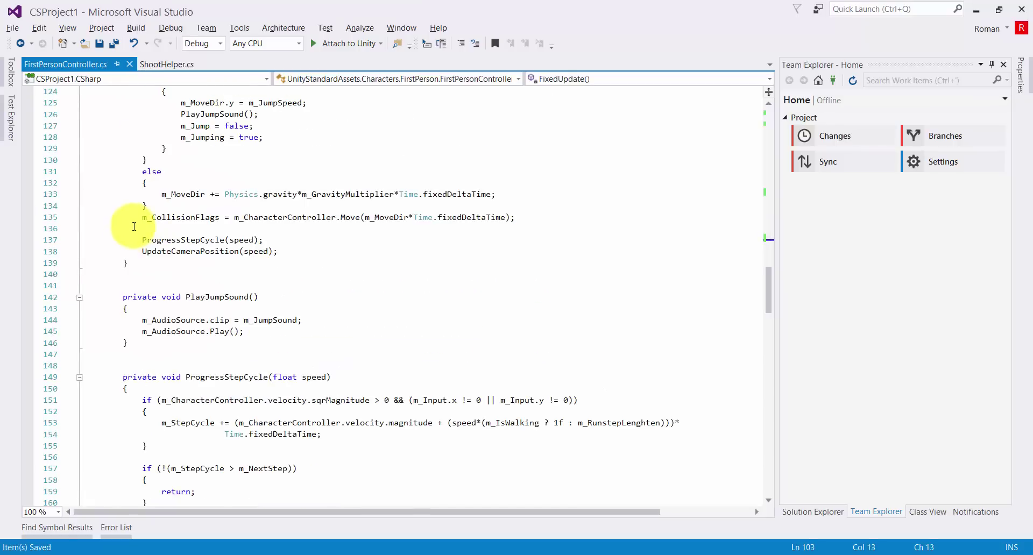
pyautogui.scroll(-4, 192, 225)
pyautogui.click(177, 251)
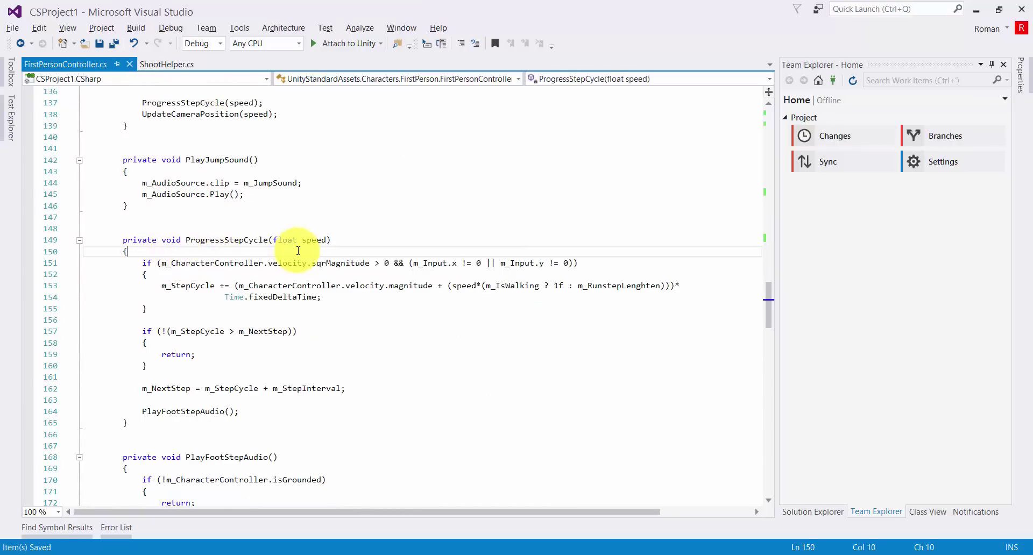
pyautogui.scroll(-3, 298, 249)
pyautogui.scroll(-3, 298, 249)
pyautogui.scroll(-4, 298, 251)
pyautogui.scroll(-7, 297, 251)
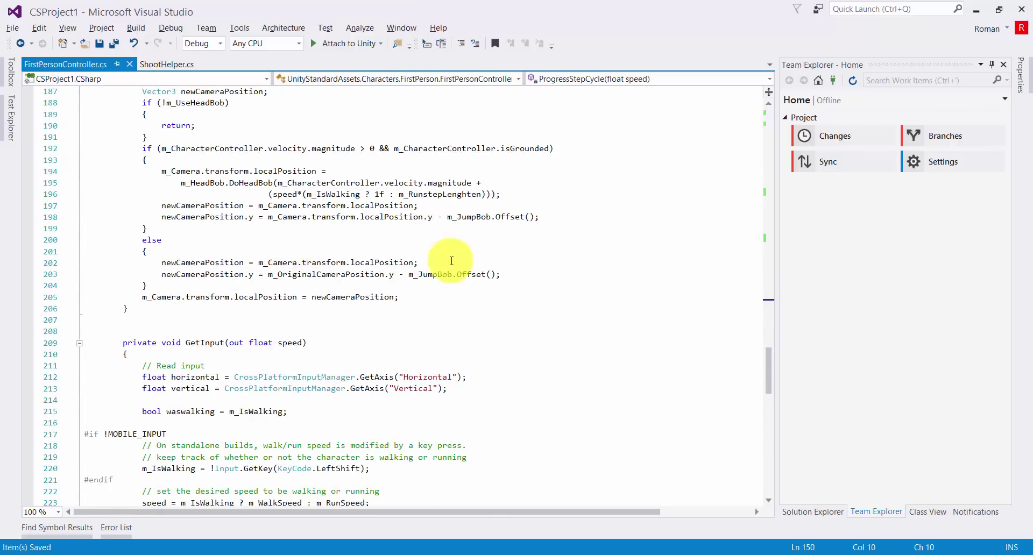
pyautogui.scroll(-14, 446, 261)
pyautogui.scroll(-5, 446, 270)
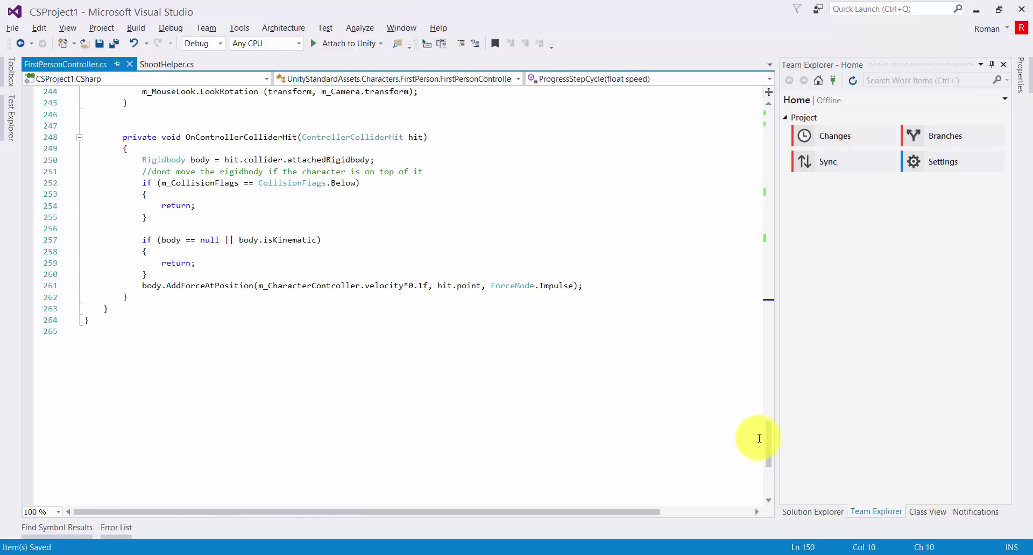
pyautogui.moveTo(767, 439); pyautogui.dragTo(766, 174)
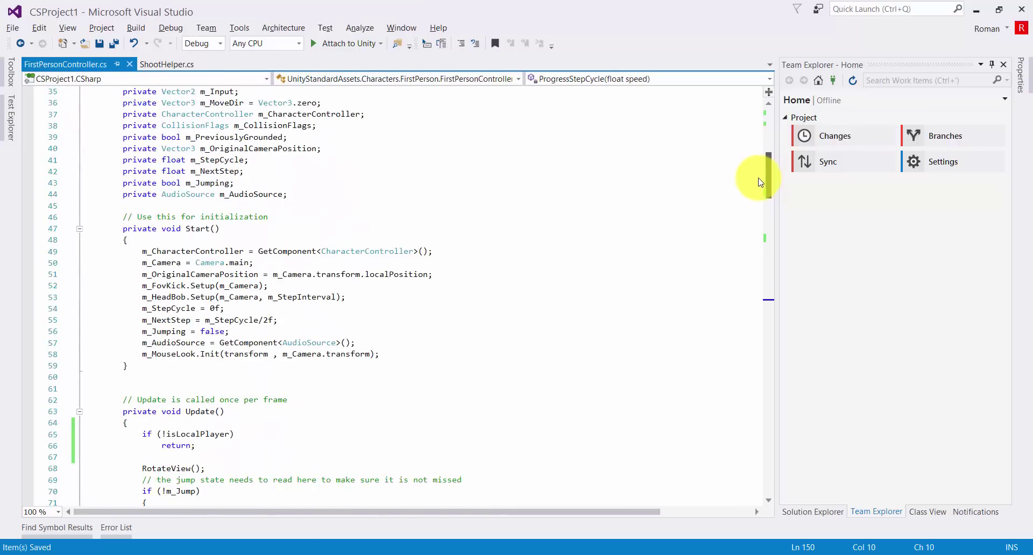
pyautogui.click(349, 323)
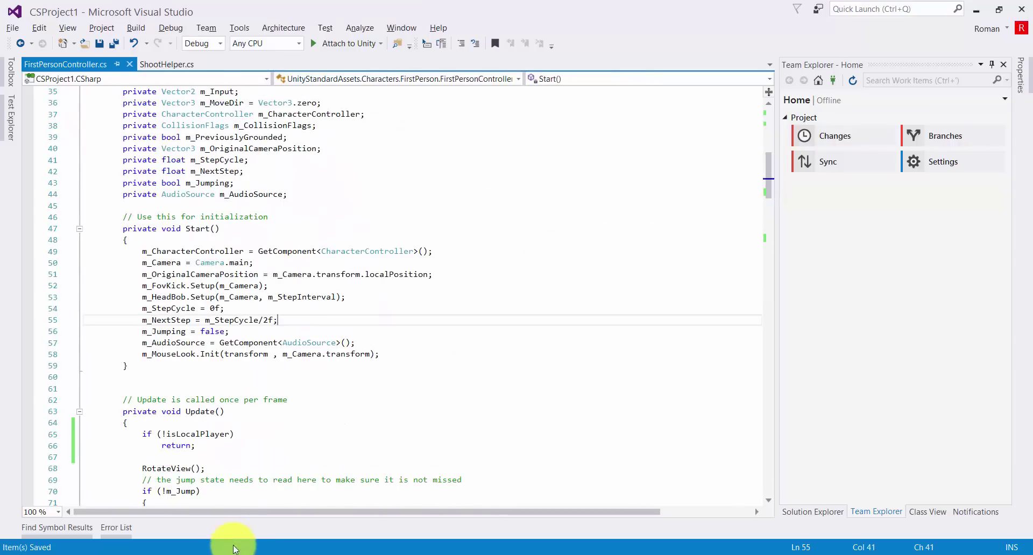
pyautogui.hotkey('alt', 'Tab')
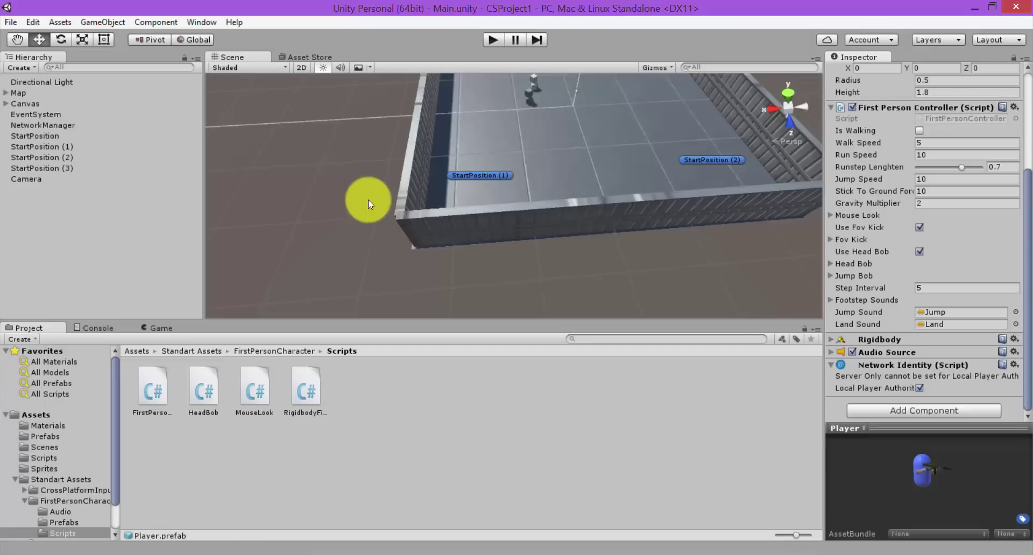
# Build and run the game with default settings and start it as LAN Host
pyautogui.hotkey('ctrl', 'b')
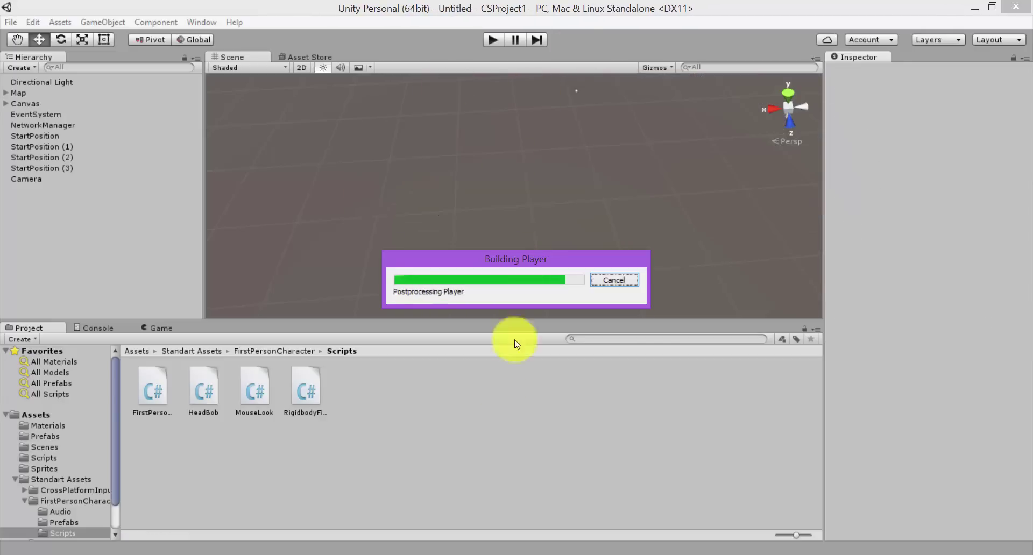
pyautogui.click(375, 553)
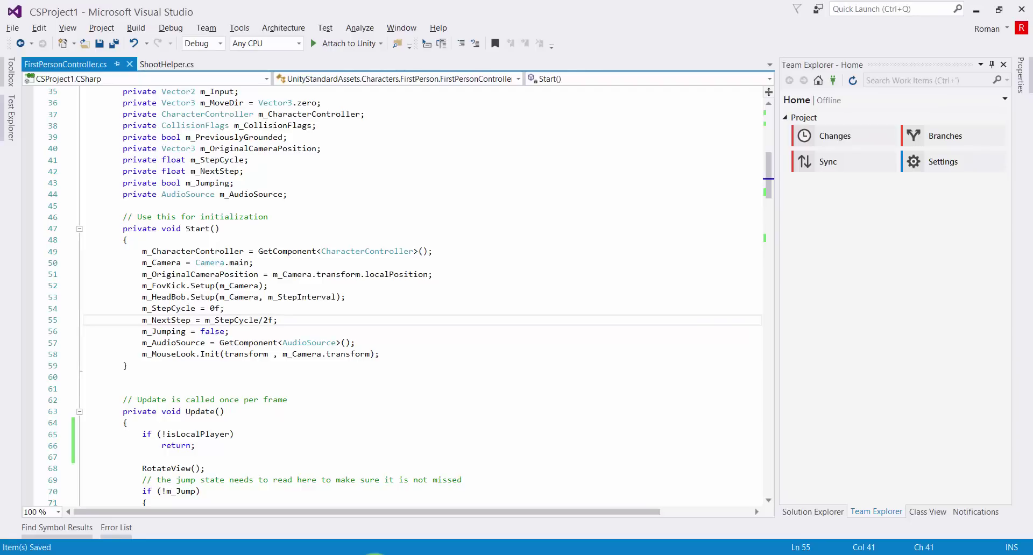
pyautogui.click(375, 554)
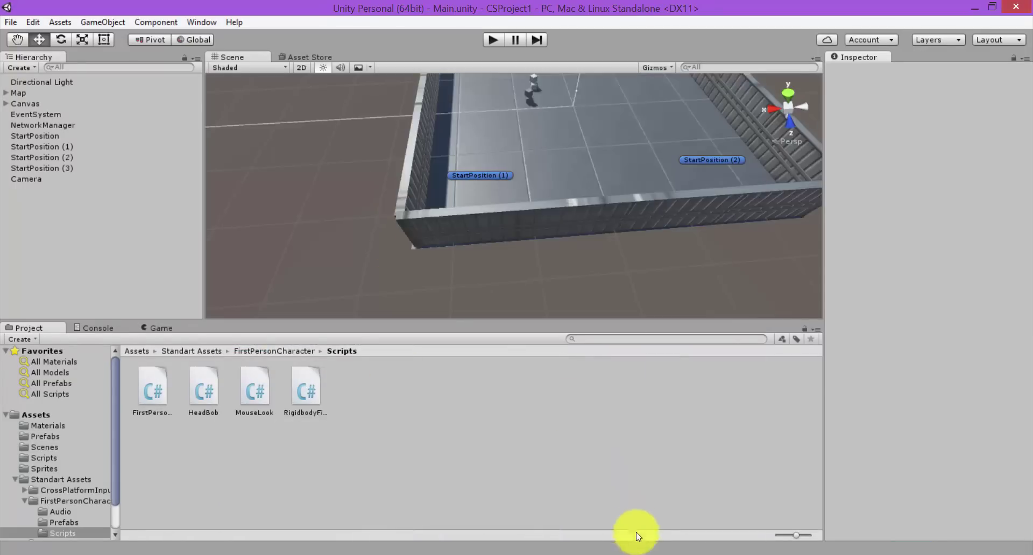
pyautogui.click(576, 416)
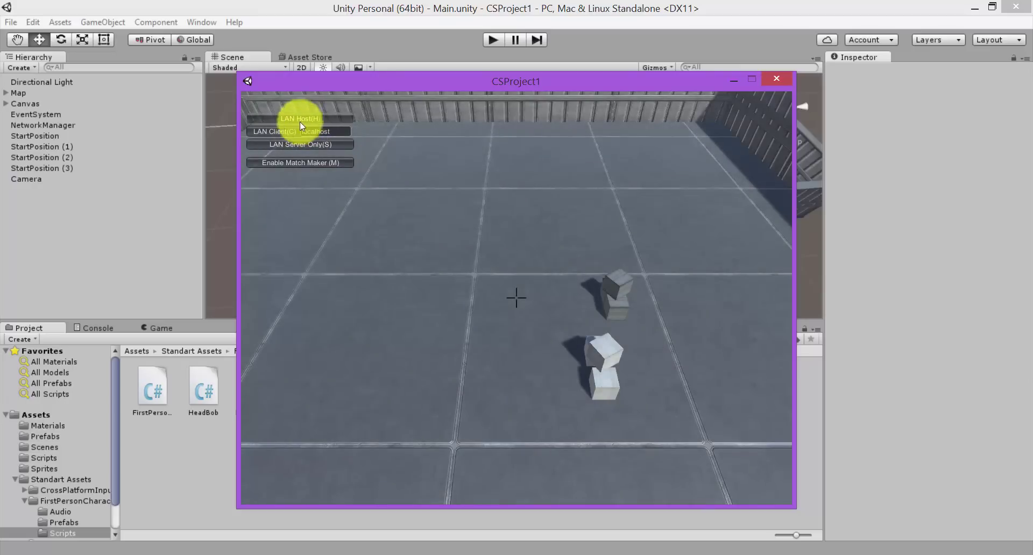
pyautogui.click(298, 120)
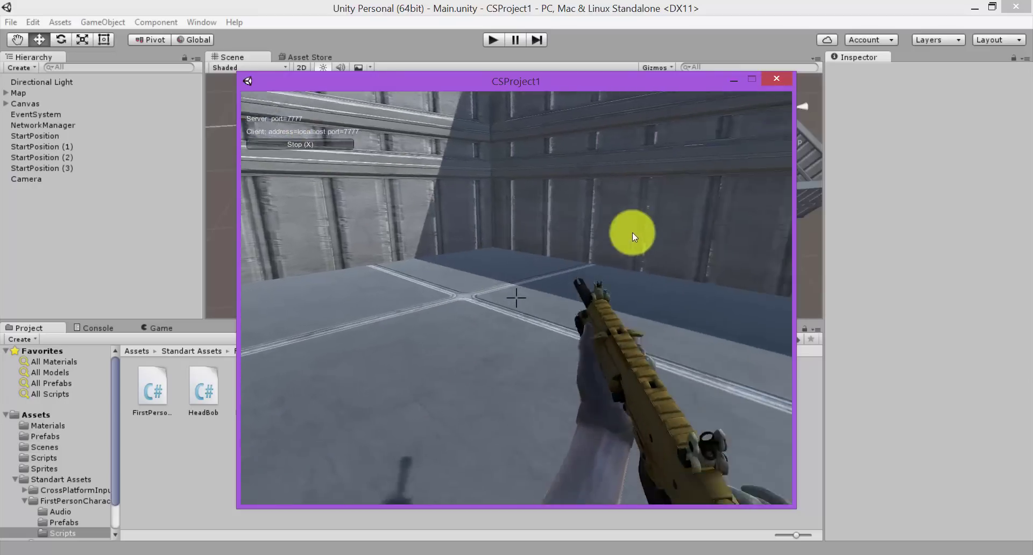
# Return to the Unity Editor, show the Game view, and enter play mode
pyautogui.click(876, 170)
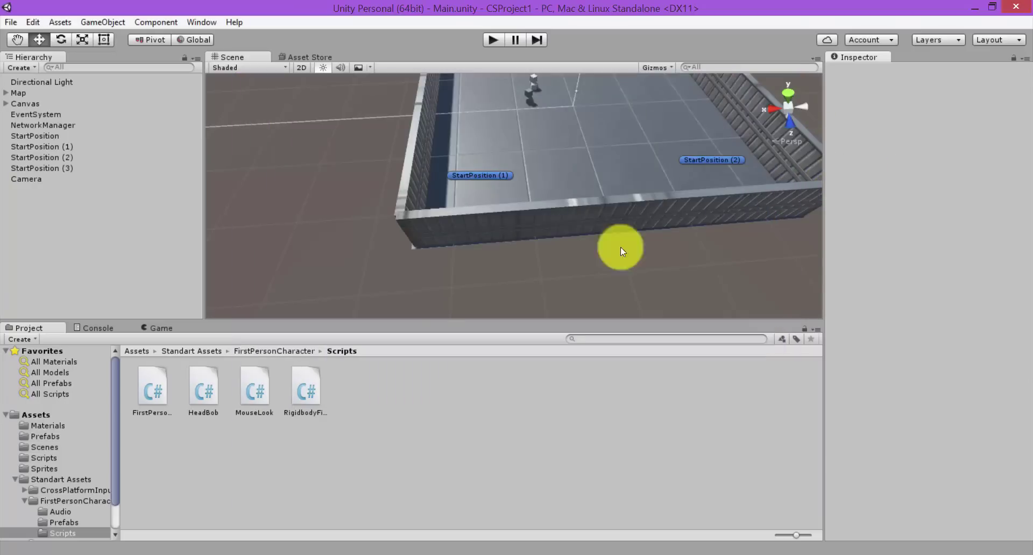
pyautogui.click(155, 328)
pyautogui.hotkey('ctrl', 'p')
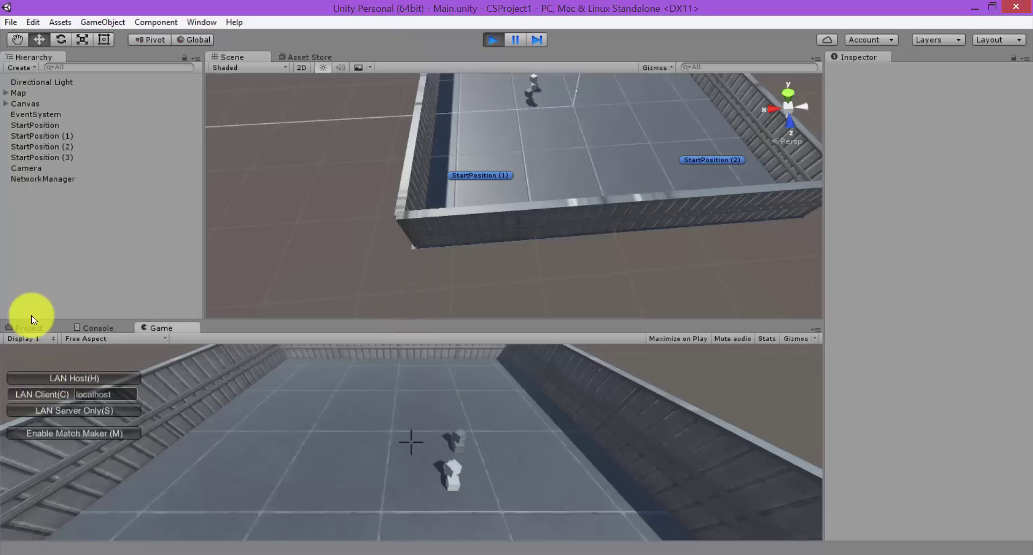
# Join the host as LAN Client and walk the client player along the wall and forward
pyautogui.press('c')
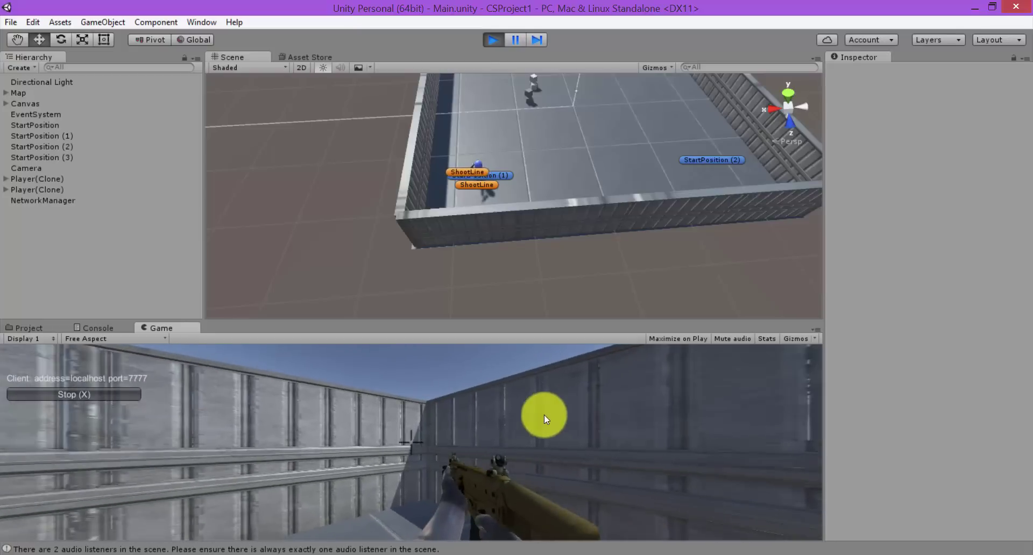
pyautogui.press('w')
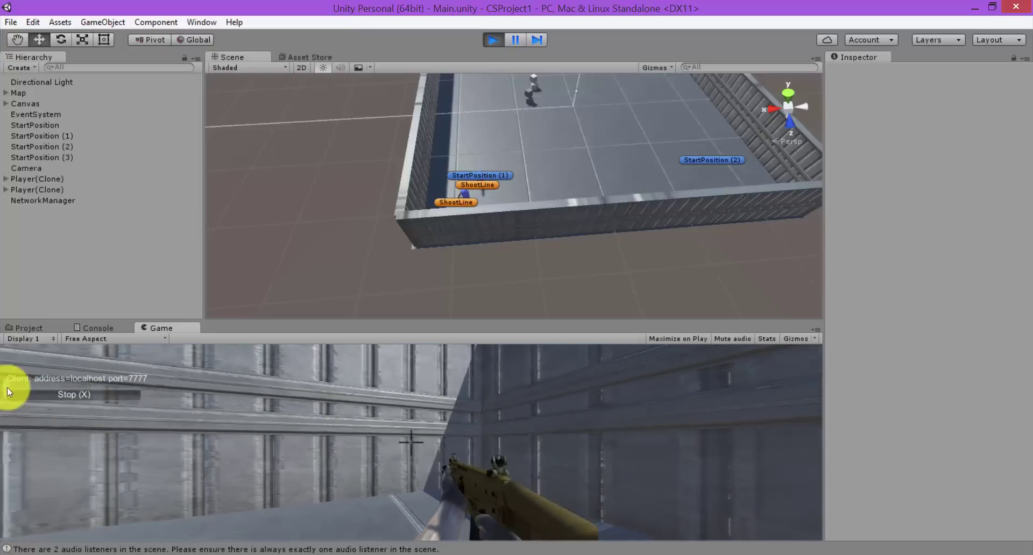
pyautogui.press('w')
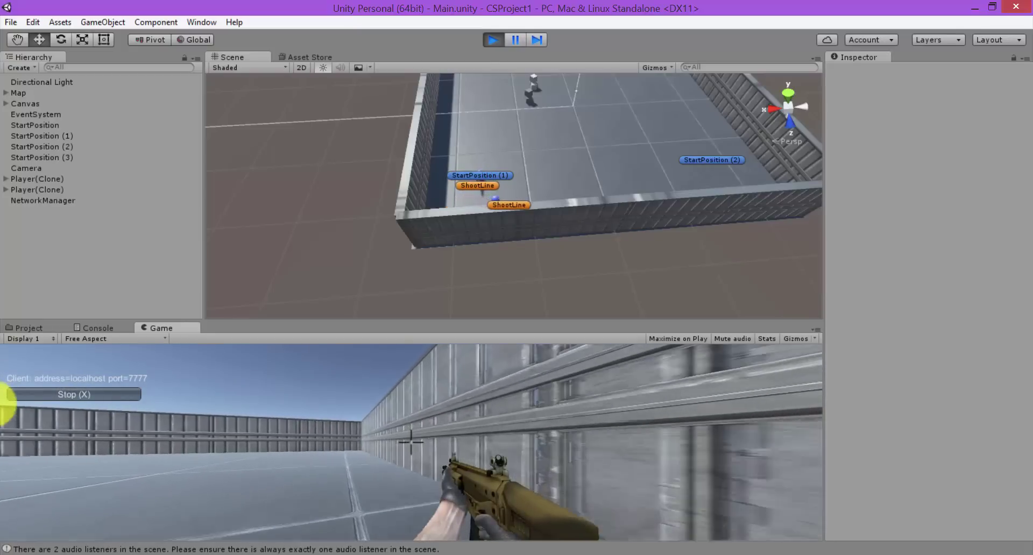
pyautogui.press('w')
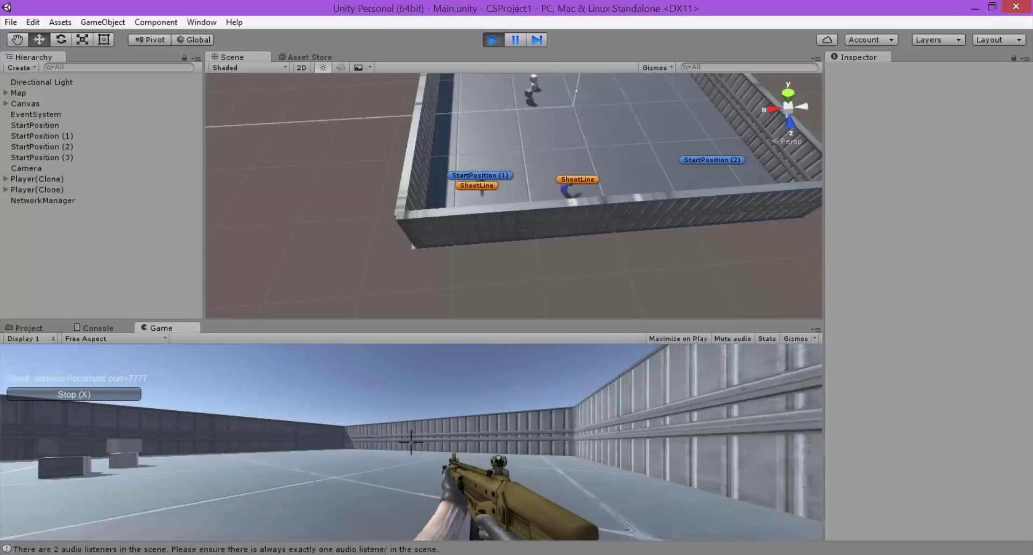
pyautogui.press('w')
pyautogui.moveTo(10, 379); pyautogui.dragTo(117, 444)
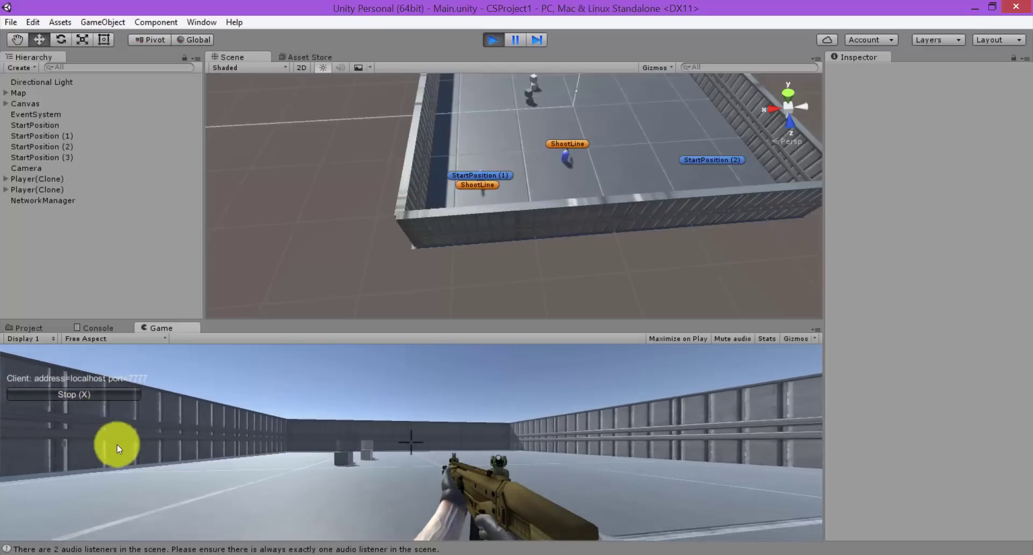
pyautogui.press('w')
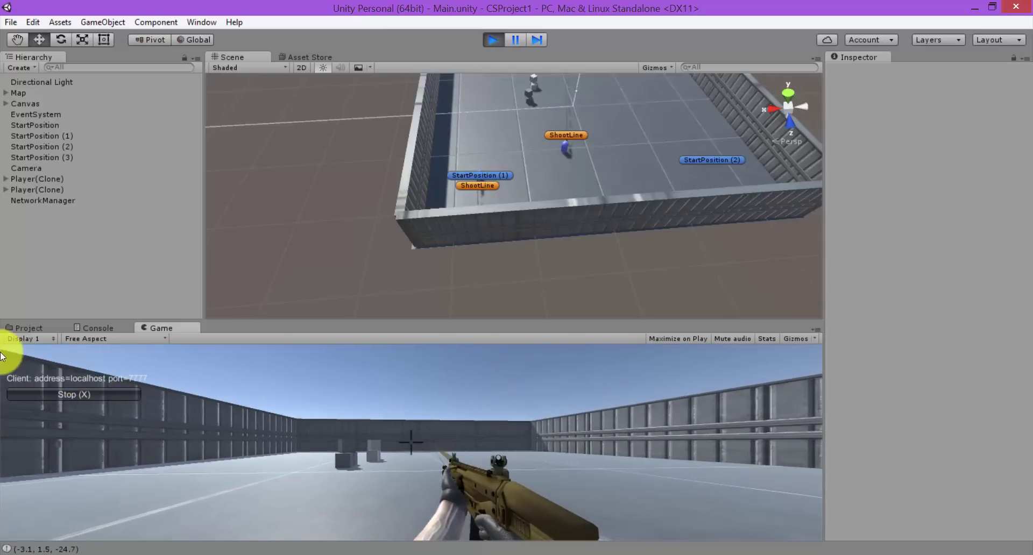
# Fire two shots from the standalone host, move its window right, and walk the client player
pyautogui.click(646, 548)
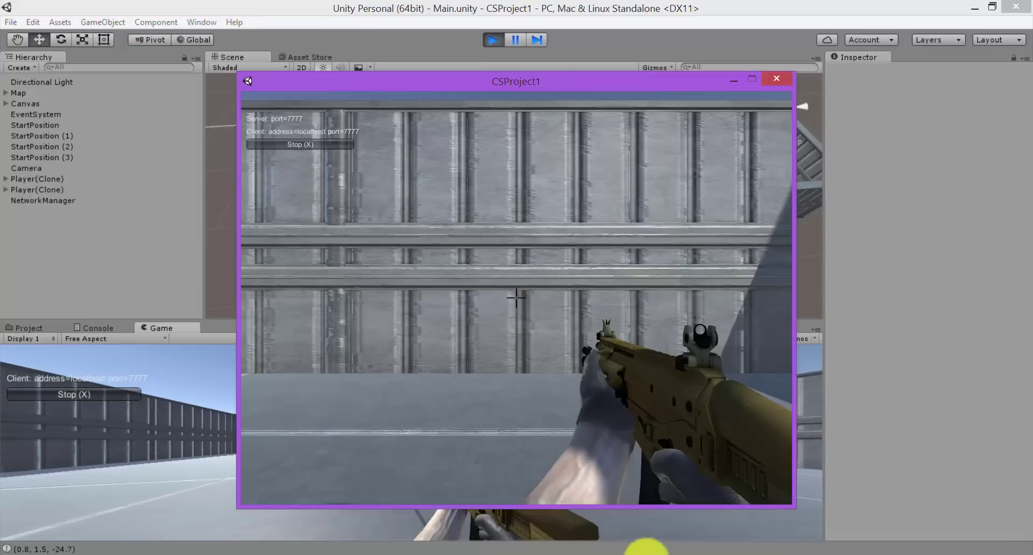
pyautogui.click(595, 400)
pyautogui.click(599, 387)
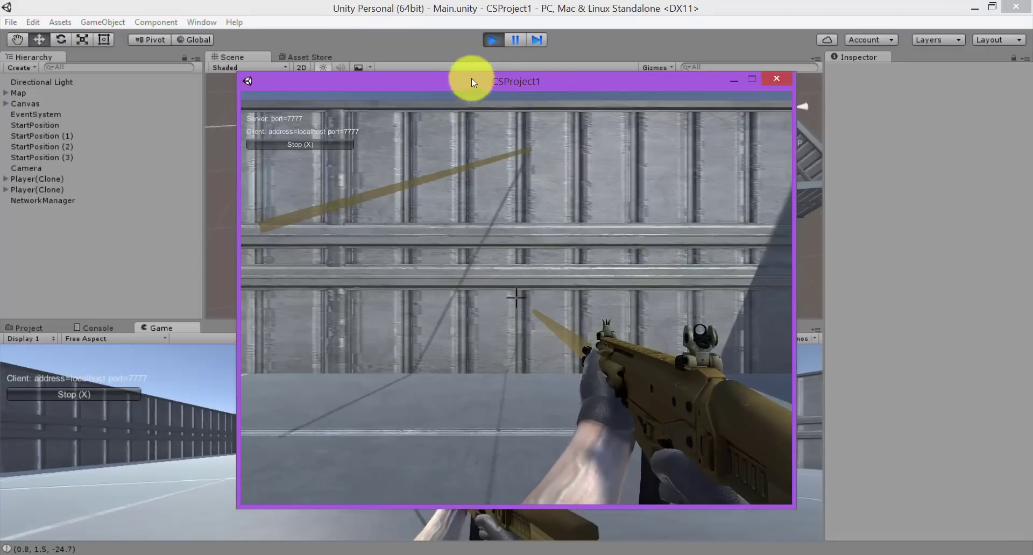
pyautogui.moveTo(473, 81); pyautogui.dragTo(427, 32)
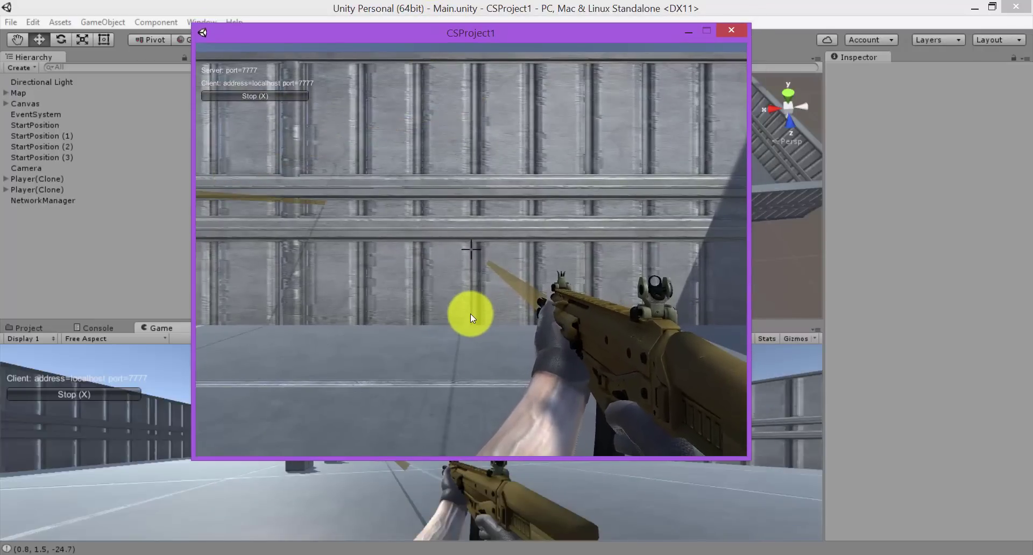
pyautogui.moveTo(541, 34); pyautogui.dragTo(823, 75)
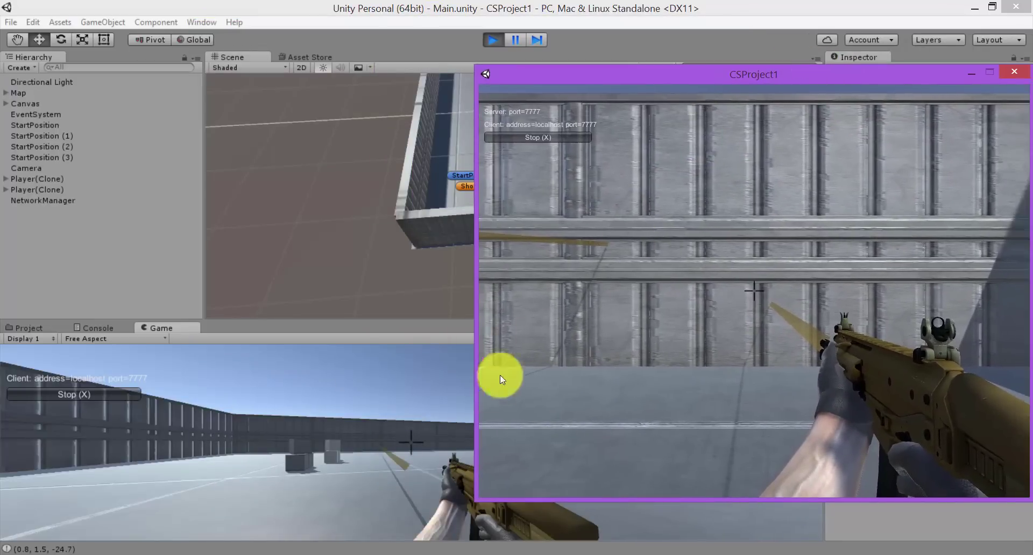
pyautogui.click(408, 409)
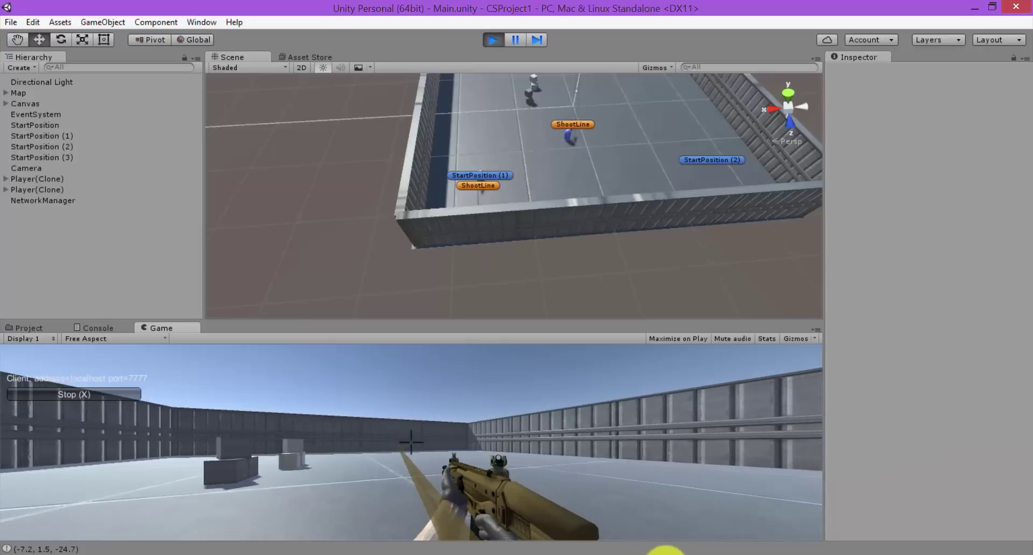
pyautogui.press('s')
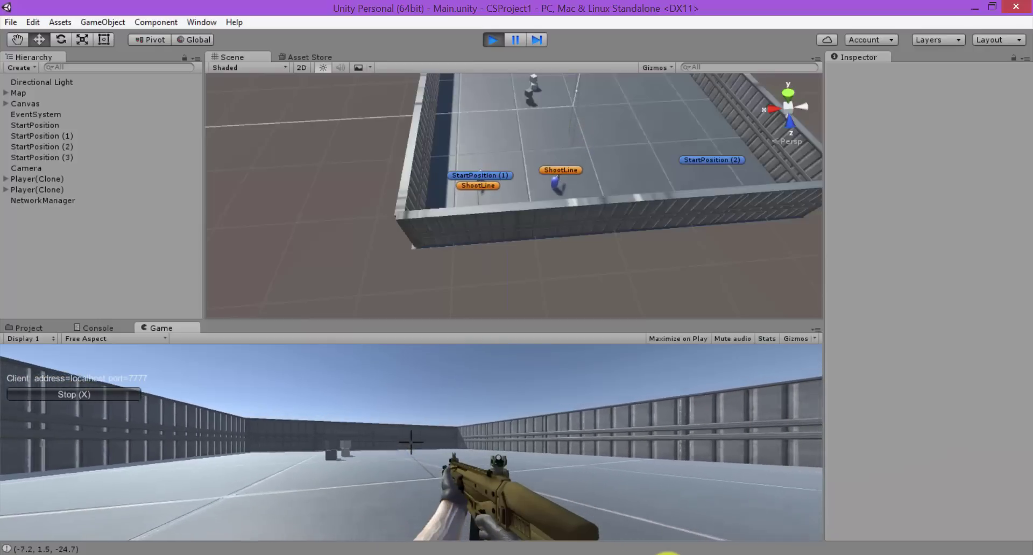
pyautogui.press('a')
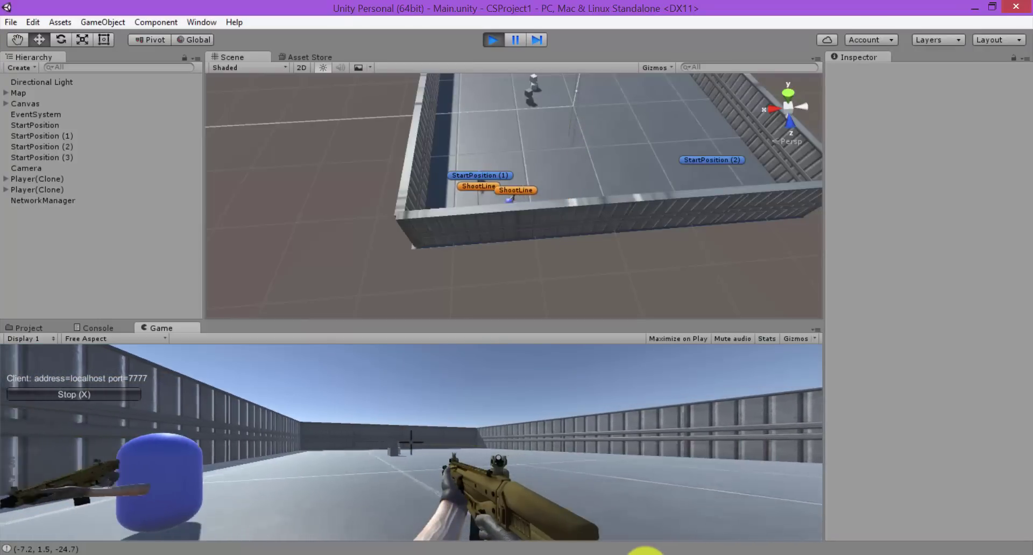
# Stop the standalone session, host from the editor with H, and join as LAN Client from the build
pyautogui.click(647, 552)
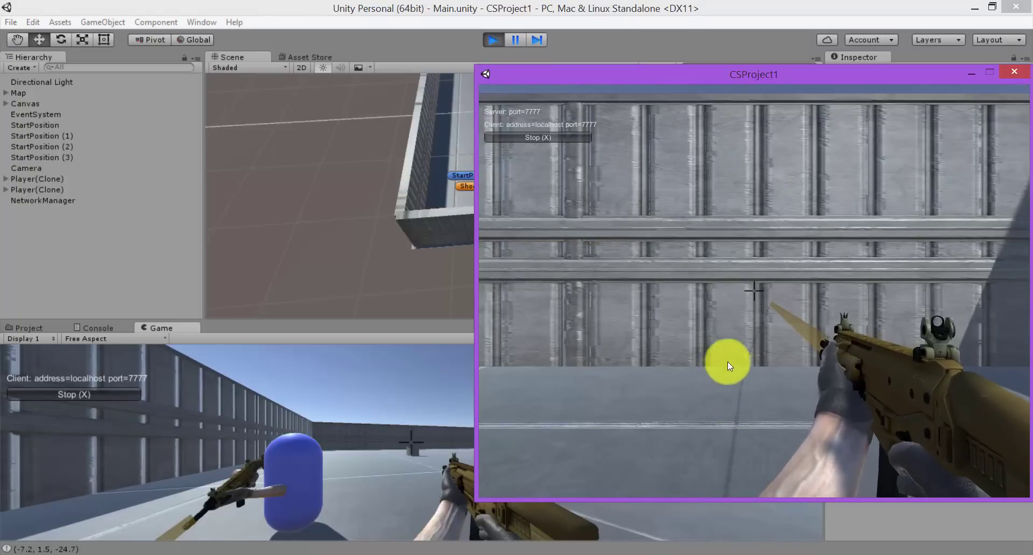
pyautogui.click(553, 139)
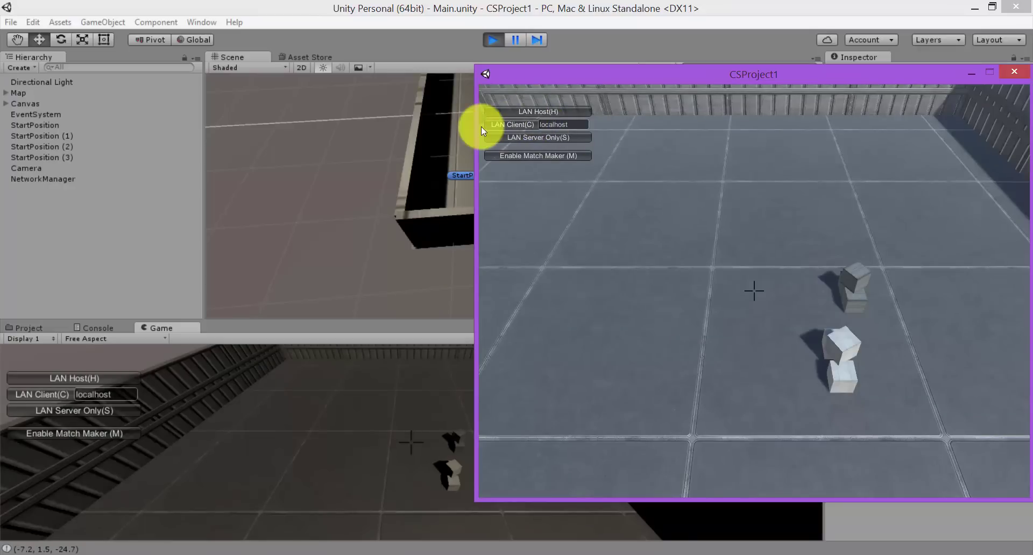
pyautogui.click(145, 379)
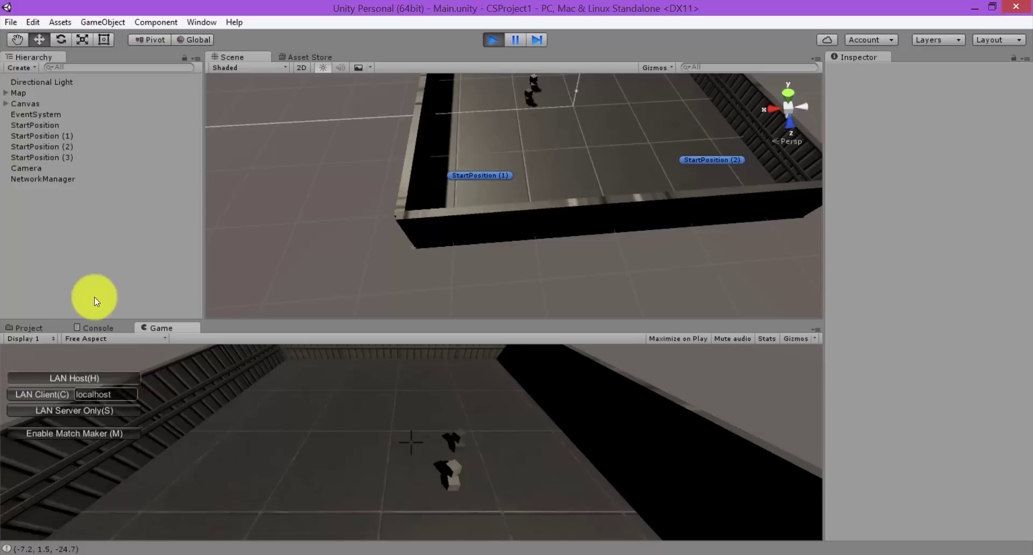
pyautogui.press('h')
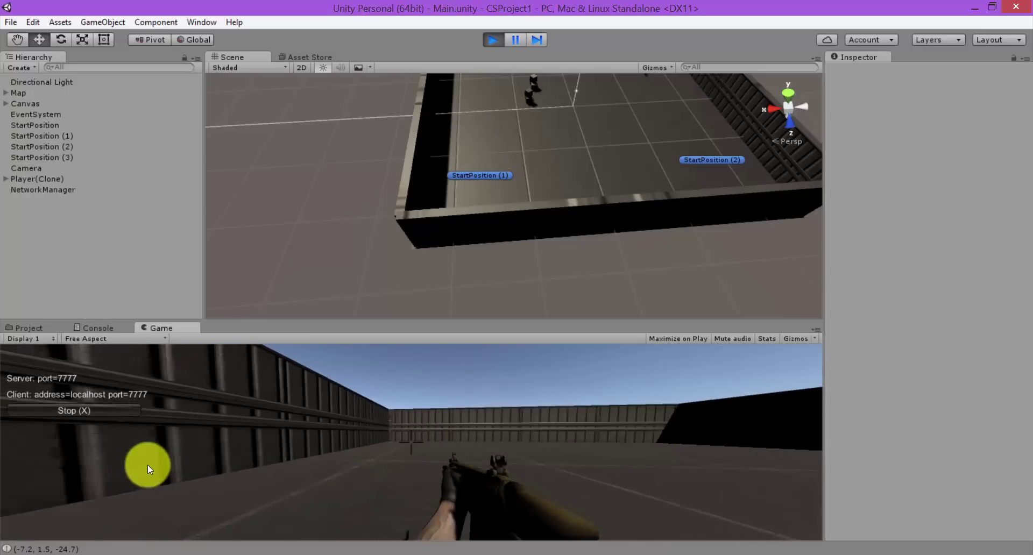
pyautogui.click(650, 552)
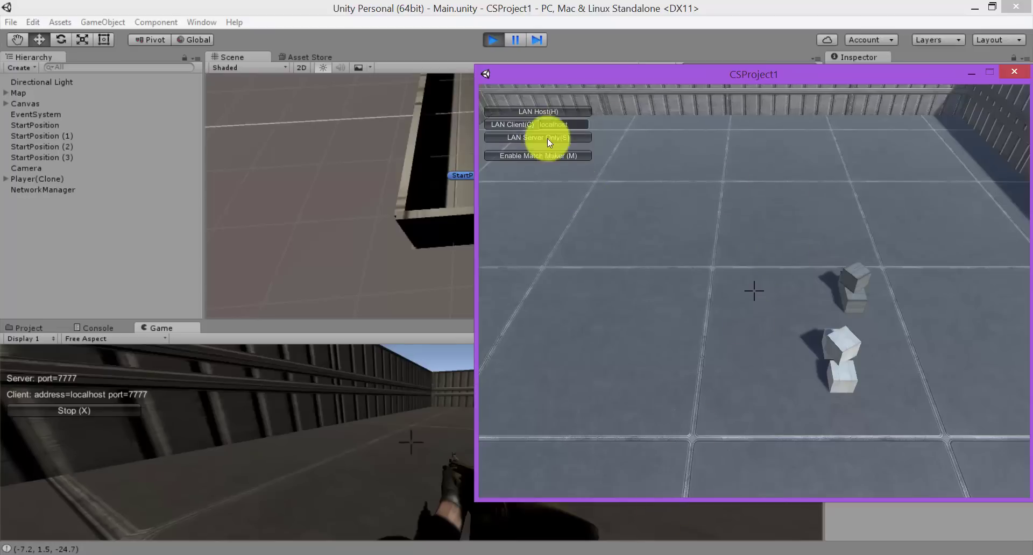
pyautogui.click(510, 124)
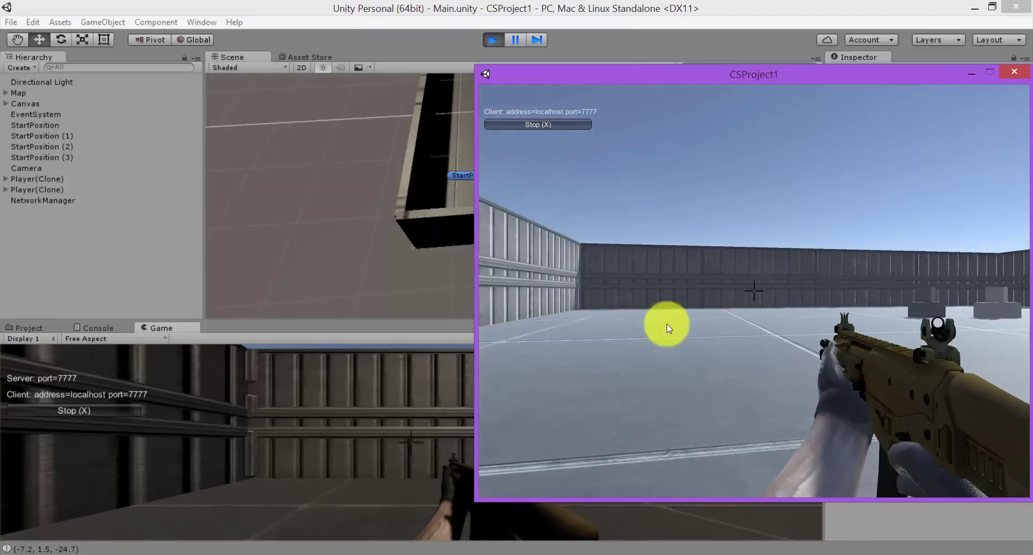
pyautogui.click(201, 334)
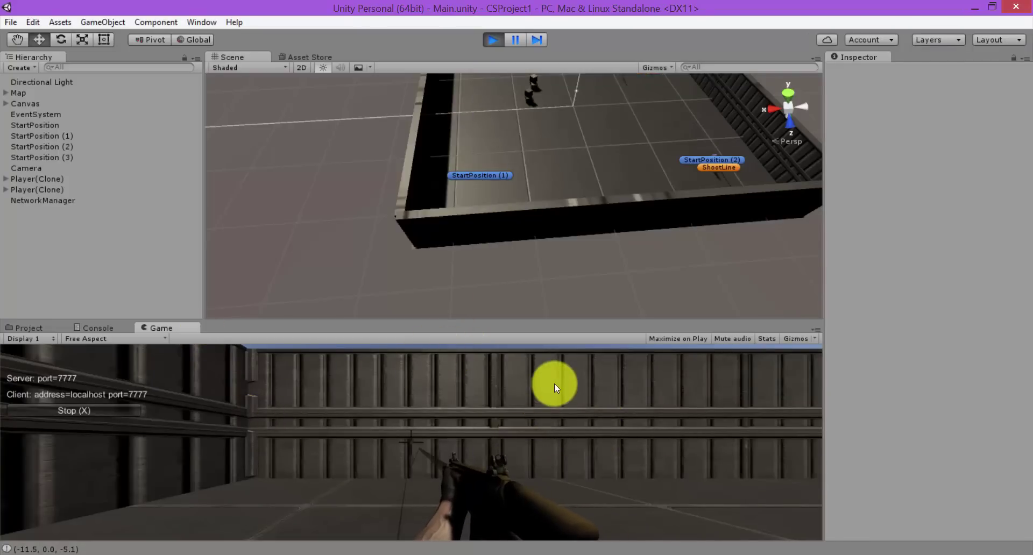
pyautogui.scroll(-5, 528, 233)
pyautogui.scroll(2, 554, 282)
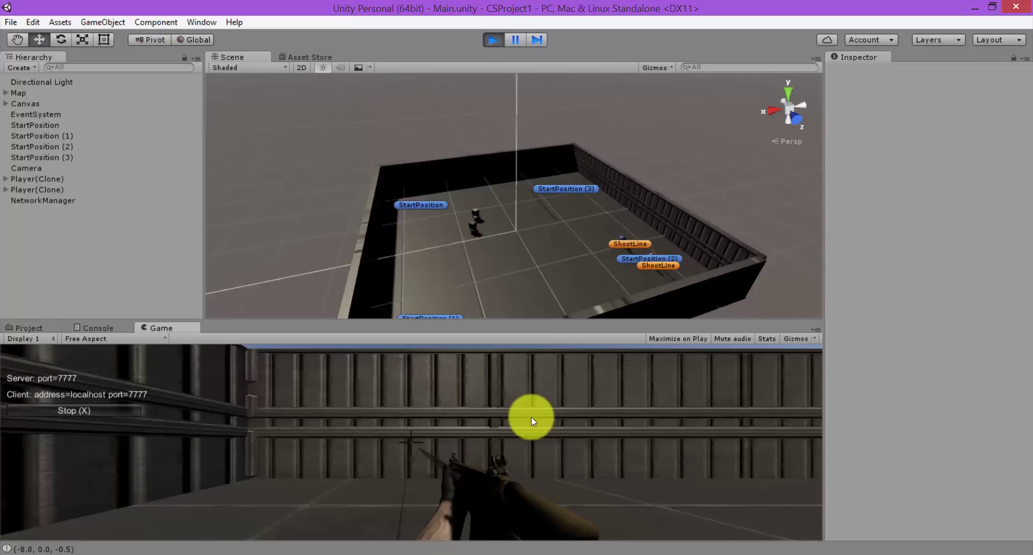
# Stop play mode, close the standalone game, and cut the Debug.Log(hit.point) line
pyautogui.click(491, 38)
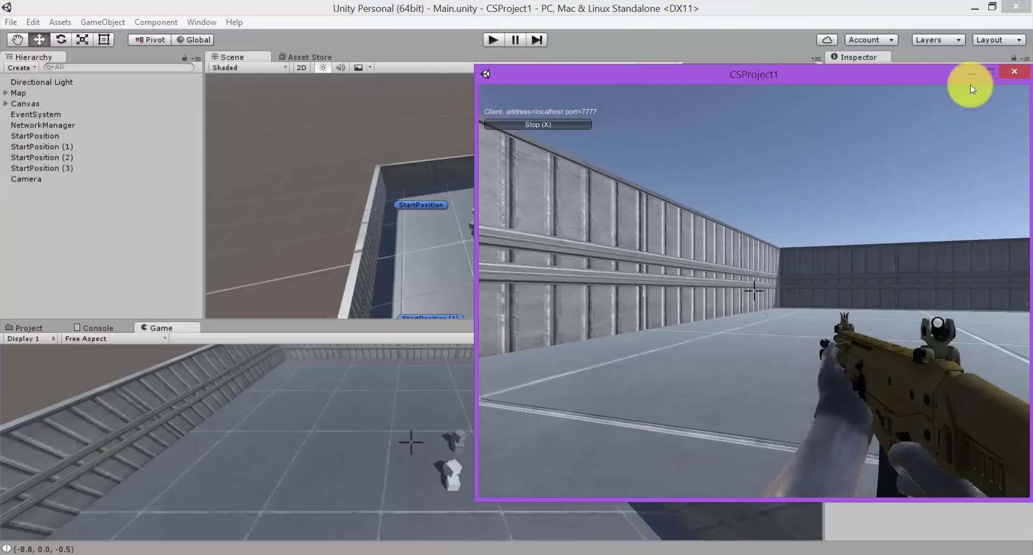
pyautogui.click(1013, 72)
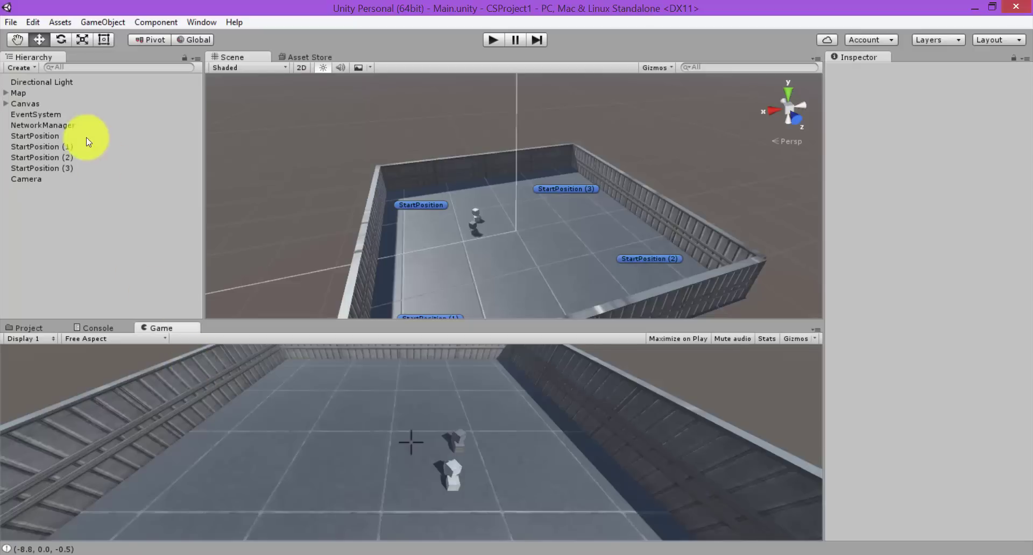
pyautogui.click(92, 328)
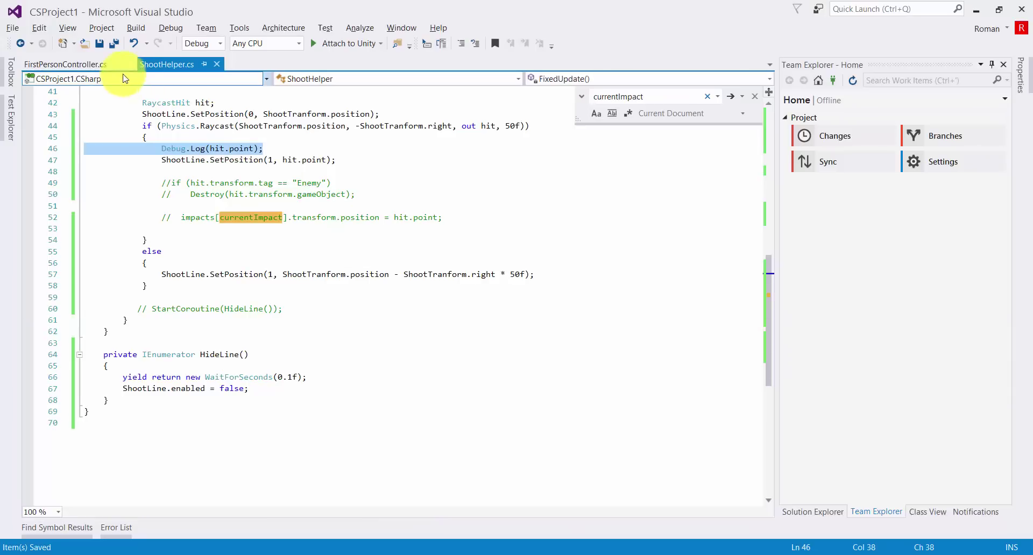
pyautogui.click(160, 148)
pyautogui.hotkey('ctrl', 'x')
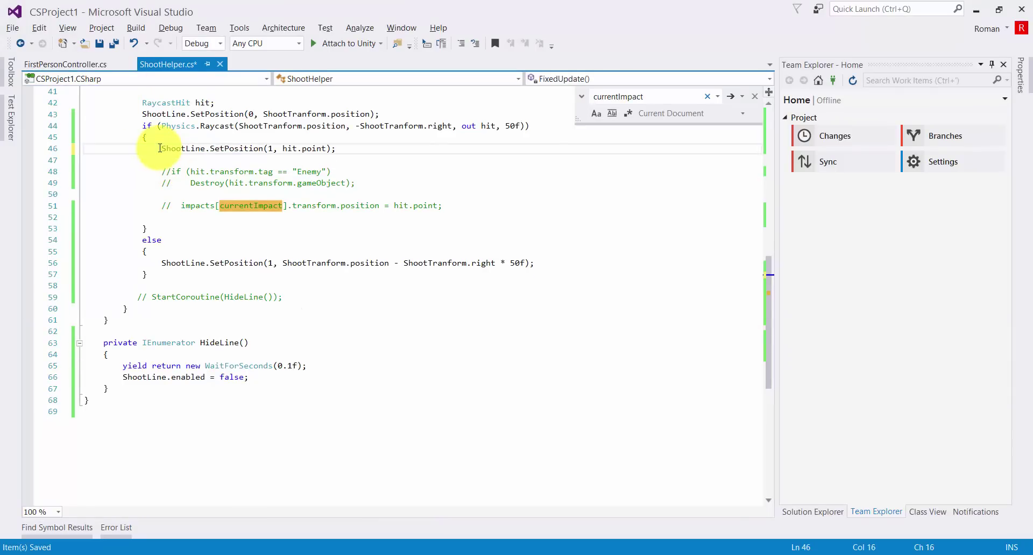
# Clear the Unity Console, select the Map object, and return to Visual Studio
pyautogui.click(250, 547)
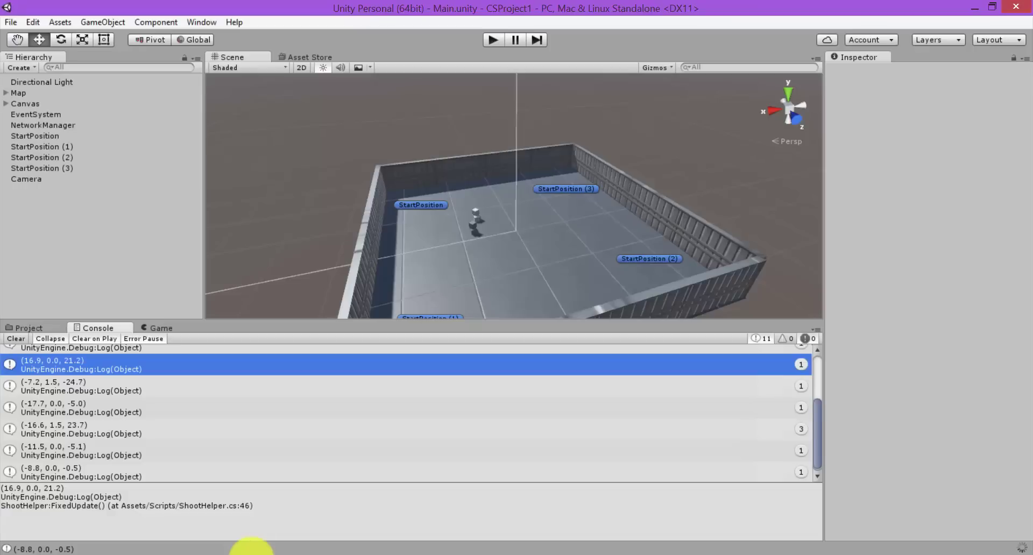
pyautogui.click(16, 340)
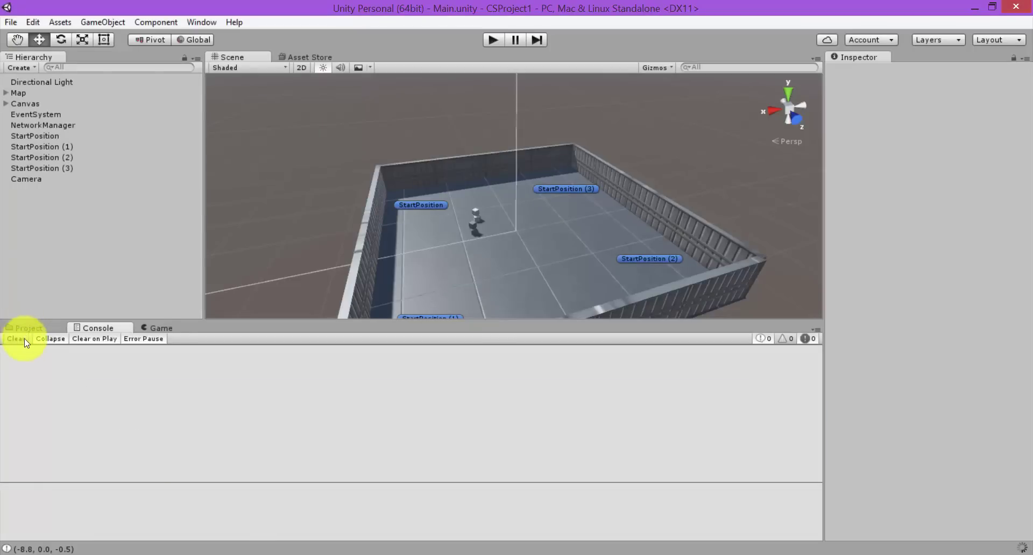
pyautogui.click(23, 80)
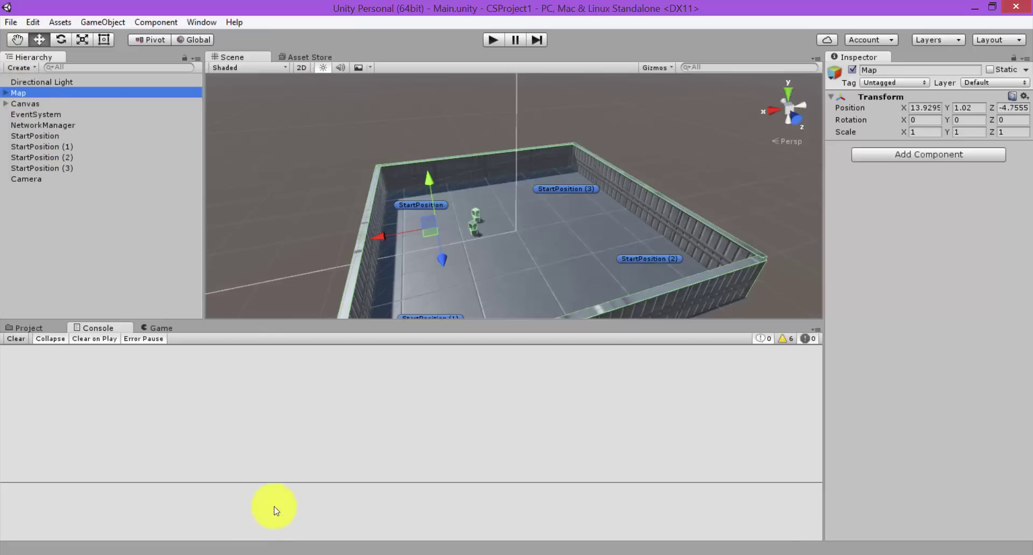
pyautogui.click(271, 548)
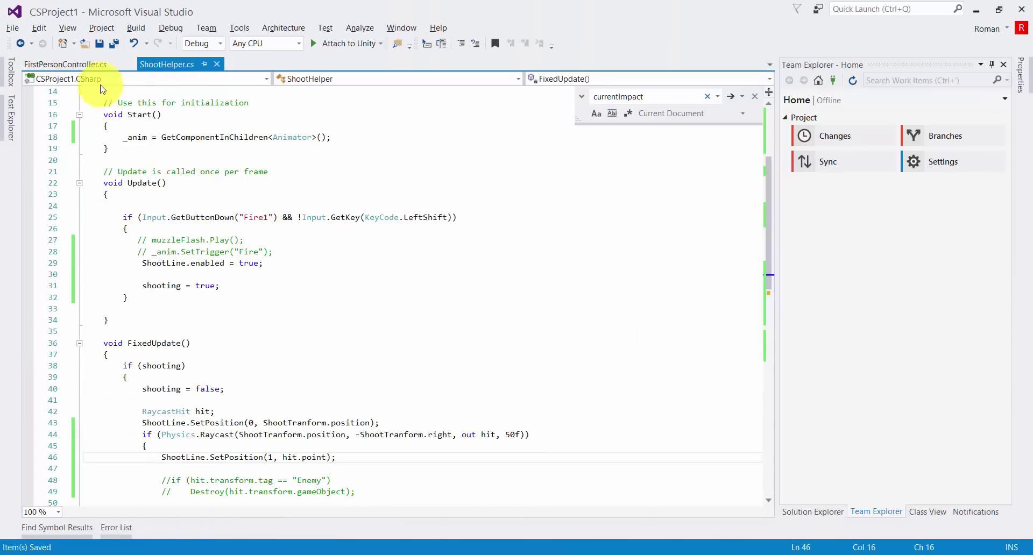
# In FirstPersonController.cs, find m_Camera and paste it onto a new line at the end of Start()
pyautogui.click(66, 64)
pyautogui.click(267, 229)
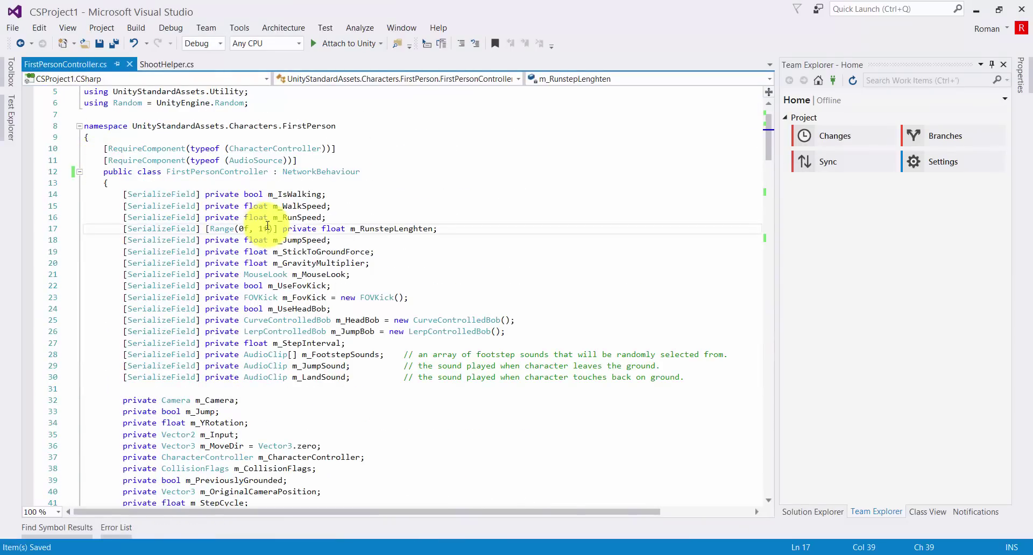
pyautogui.scroll(-1, 322, 231)
pyautogui.scroll(-3, 320, 239)
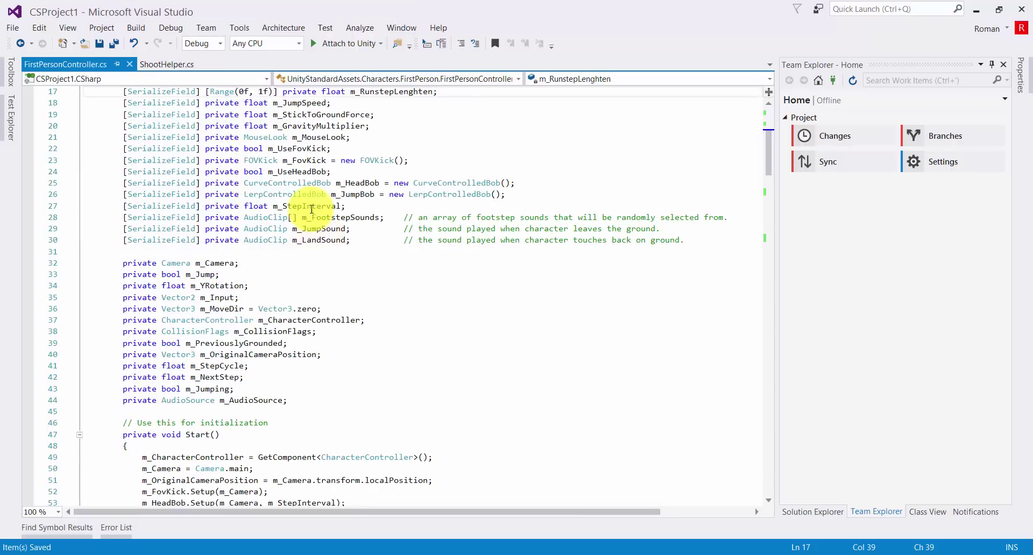
pyautogui.hotkey('ctrl', 'f')
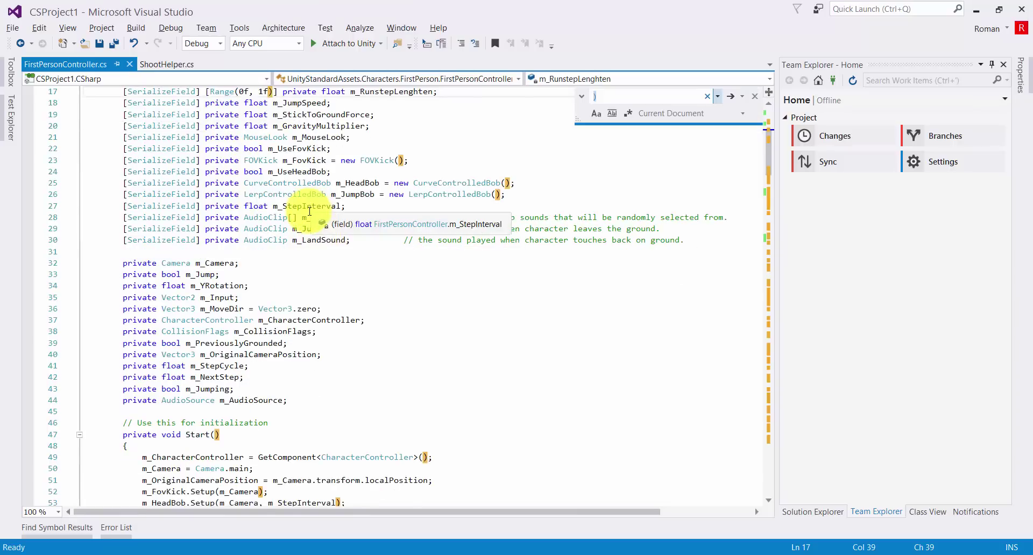
pyautogui.write('Camer')
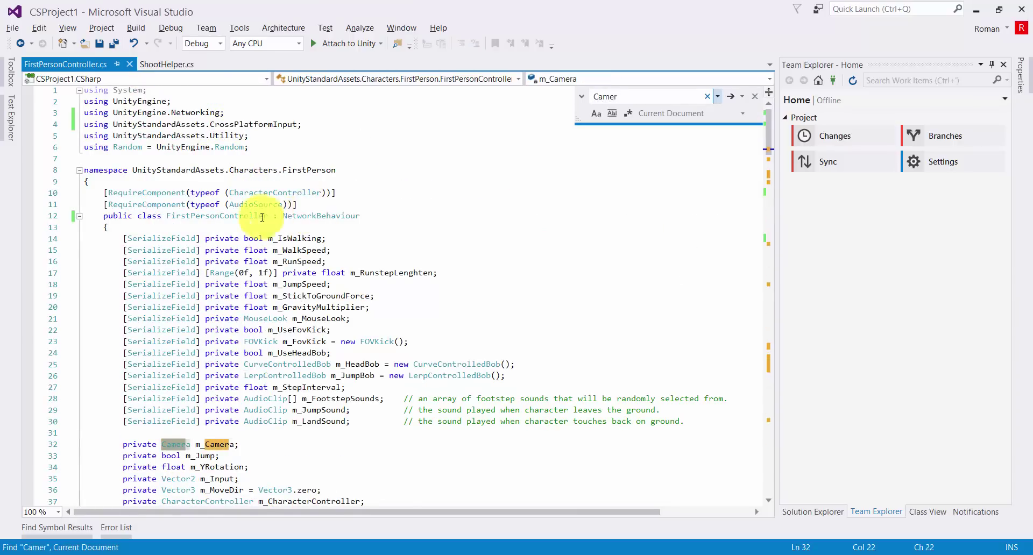
pyautogui.scroll(-5, 310, 212)
pyautogui.doubleClick(218, 272)
pyautogui.scroll(-2, 229, 286)
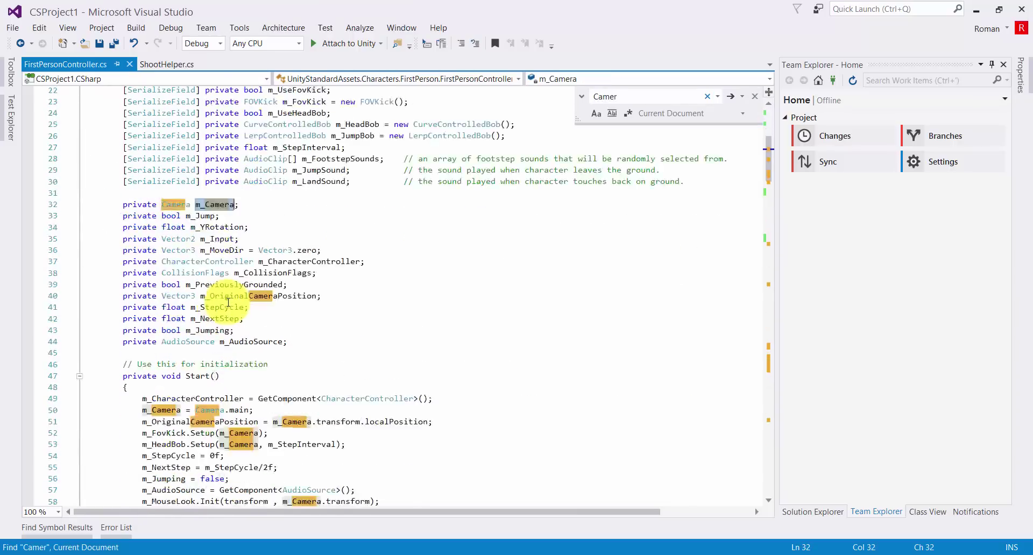
pyautogui.scroll(-10, 225, 289)
pyautogui.scroll(3, 202, 263)
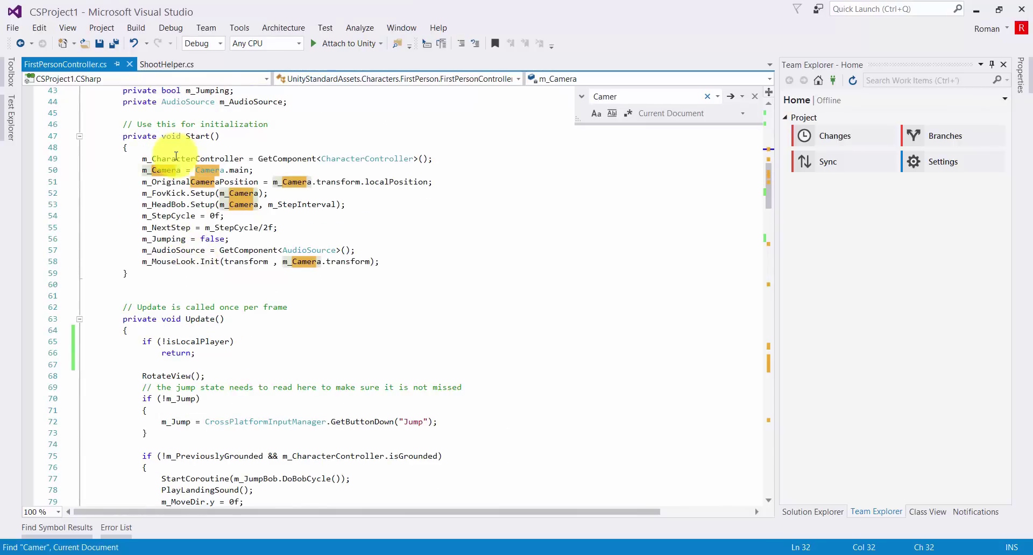
pyautogui.click(398, 262)
pyautogui.press('Return')
pyautogui.press('Return')
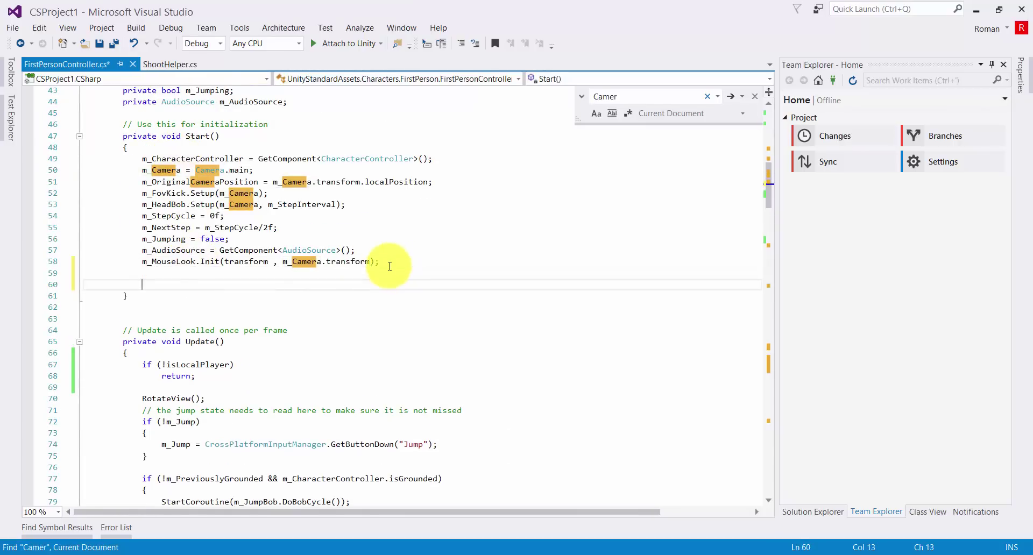
pyautogui.hotkey('ctrl', 'v')
# Paste the isLocalPlayer check into Start(), removing its return and the extra brace
pyautogui.moveTo(146, 363); pyautogui.dragTo(230, 377)
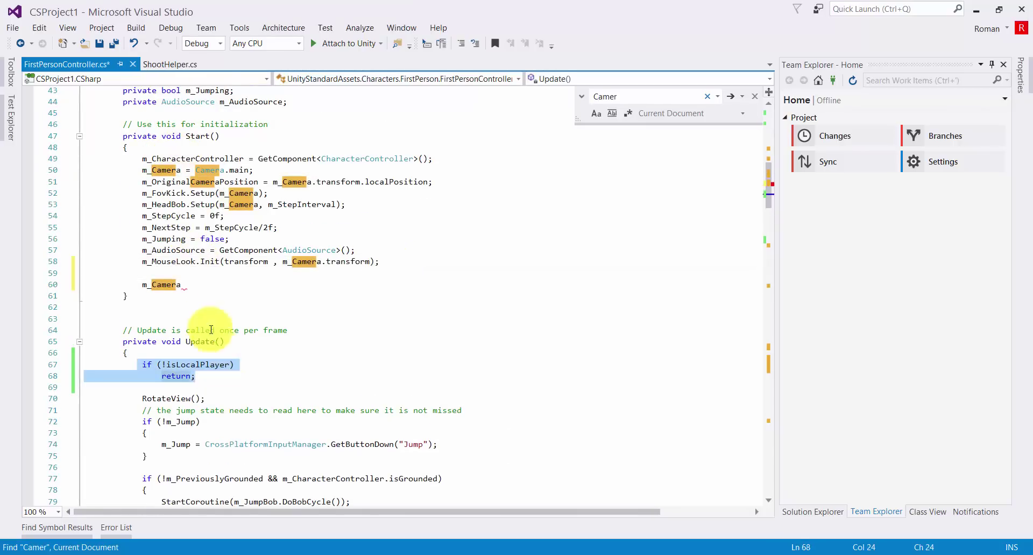
pyautogui.click(187, 278)
pyautogui.hotkey('ctrl', 'v')
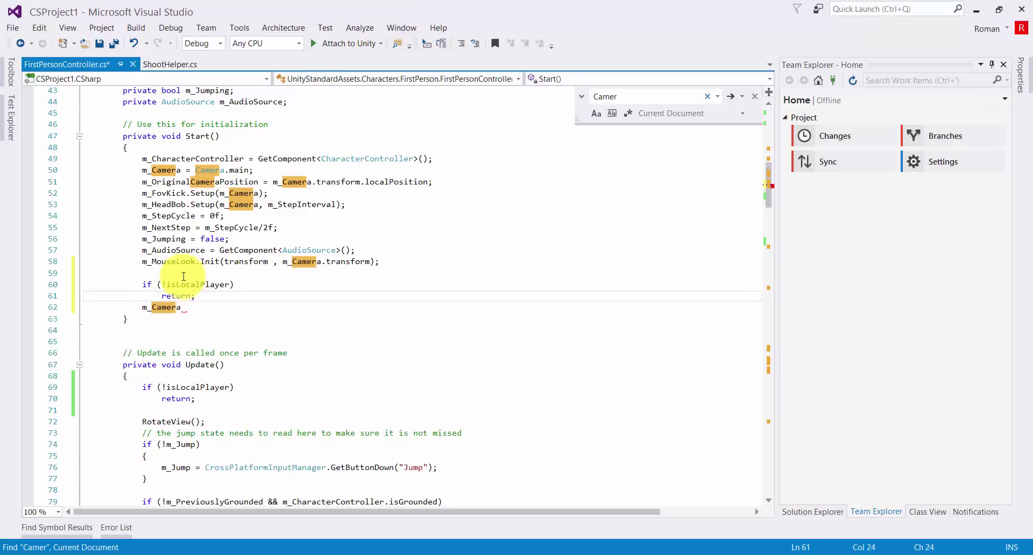
pyautogui.click(181, 284)
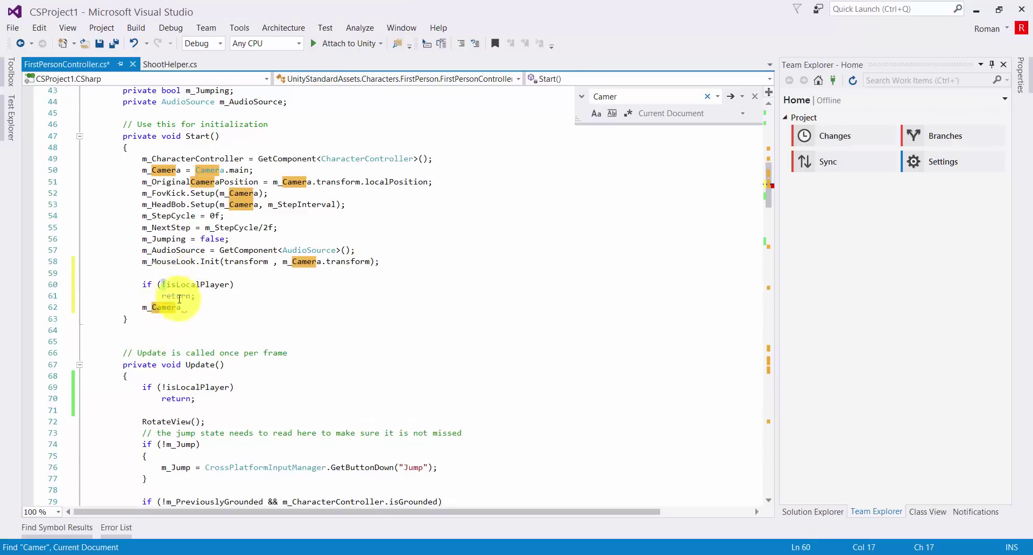
pyautogui.moveTo(198, 296); pyautogui.dragTo(137, 294)
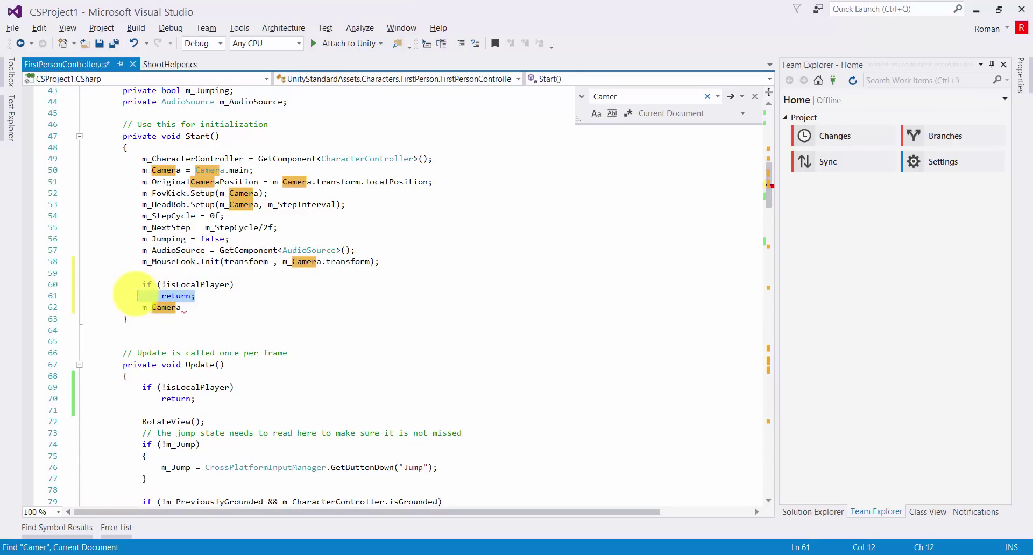
pyautogui.write('x')
pyautogui.press('BackSpace')
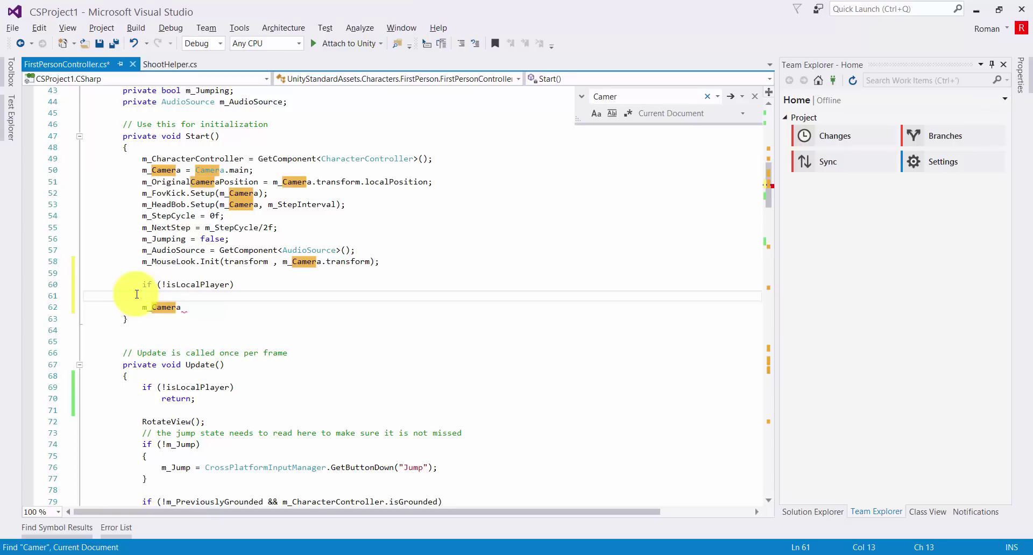
pyautogui.hotkey('shift', 'Right')
pyautogui.press('Delete')
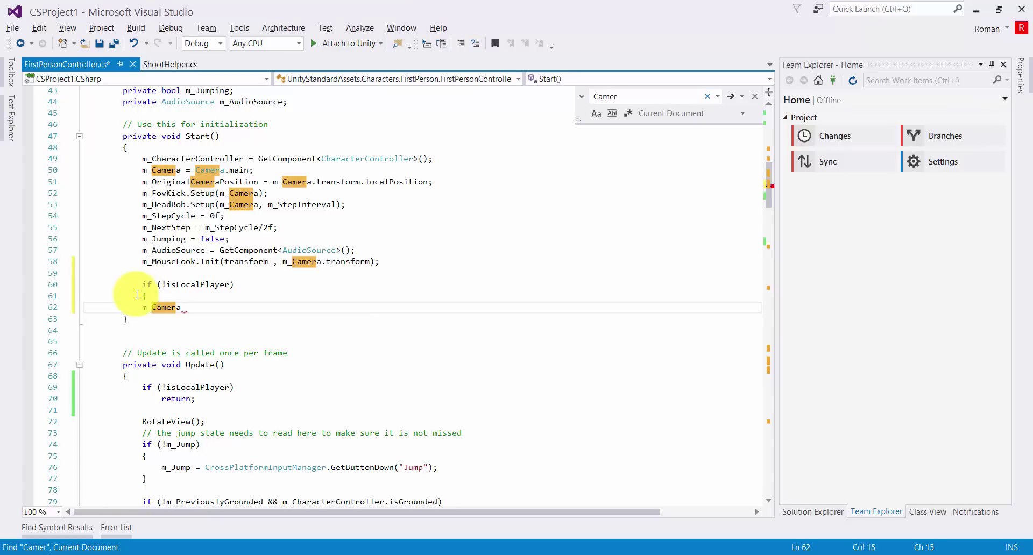
# Complete 'm_Camera.depth = -6' inside the check and reformat the document with Ctrl+K,D
pyautogui.press('Down')
pyautogui.press('End')
pyautogui.press('Return')
pyautogui.press('Return')
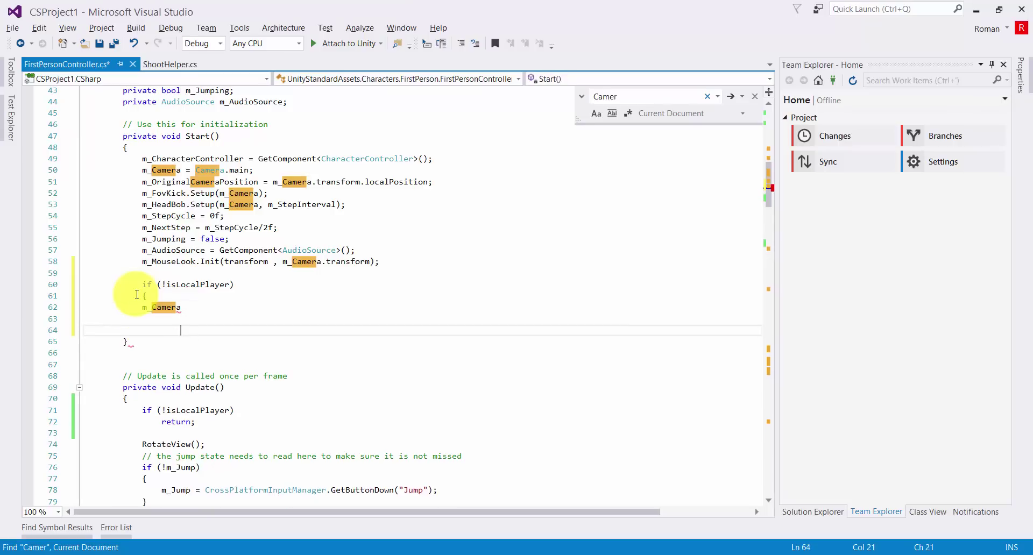
pyautogui.press('Up')
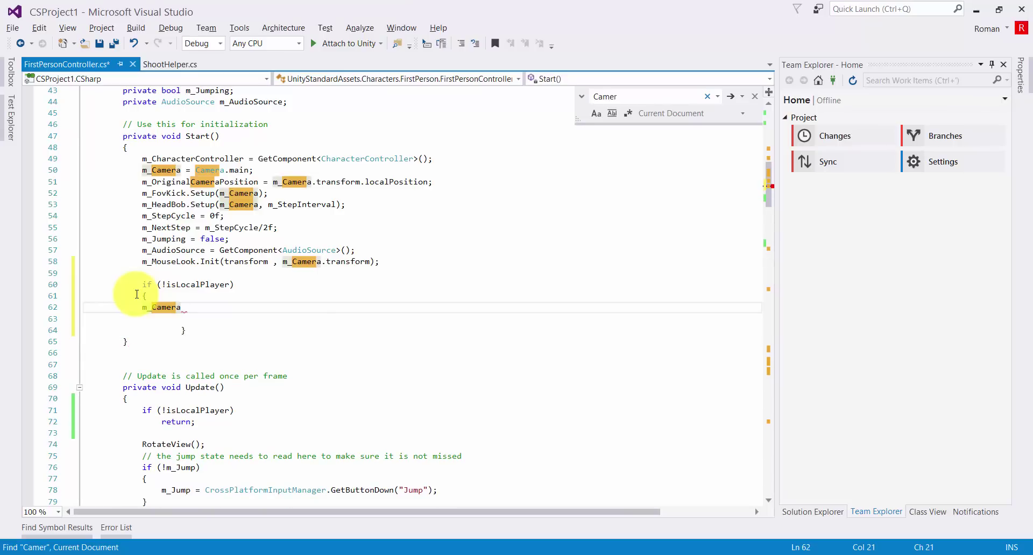
pyautogui.write('.de')
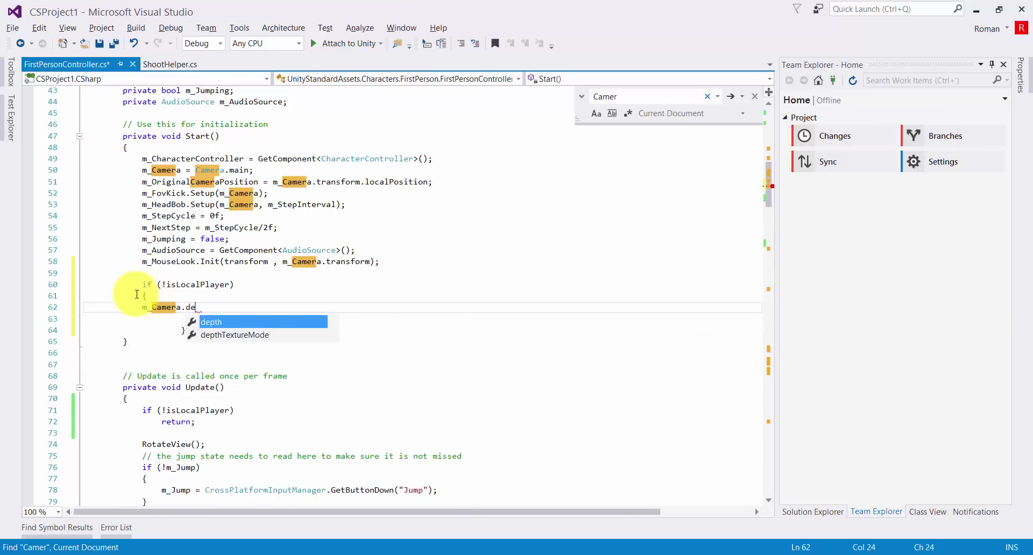
pyautogui.press('Tab')
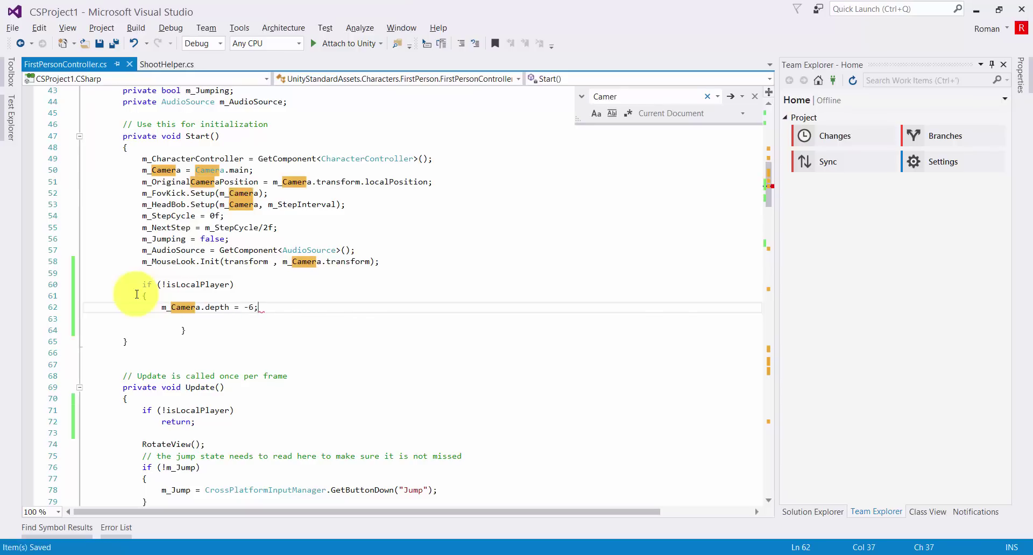
pyautogui.hotkey('ctrl', 'k')
pyautogui.hotkey('ctrl', 'd')
pyautogui.press('Down')
pyautogui.press('Delete')
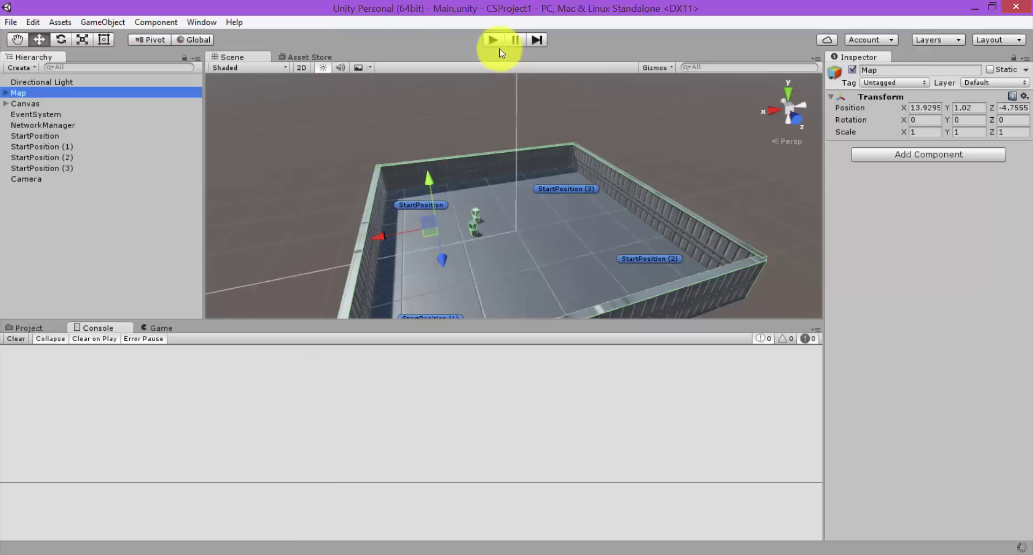
# Build and run a standalone copy of the game and start it as a LAN host
pyautogui.click(494, 42)
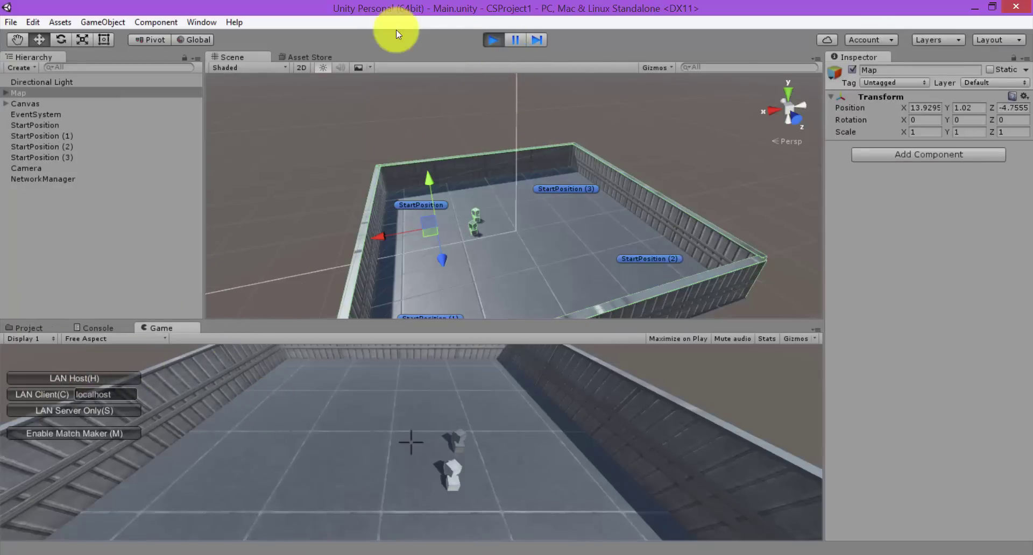
pyautogui.click(493, 40)
pyautogui.hotkey('ctrl', 'b')
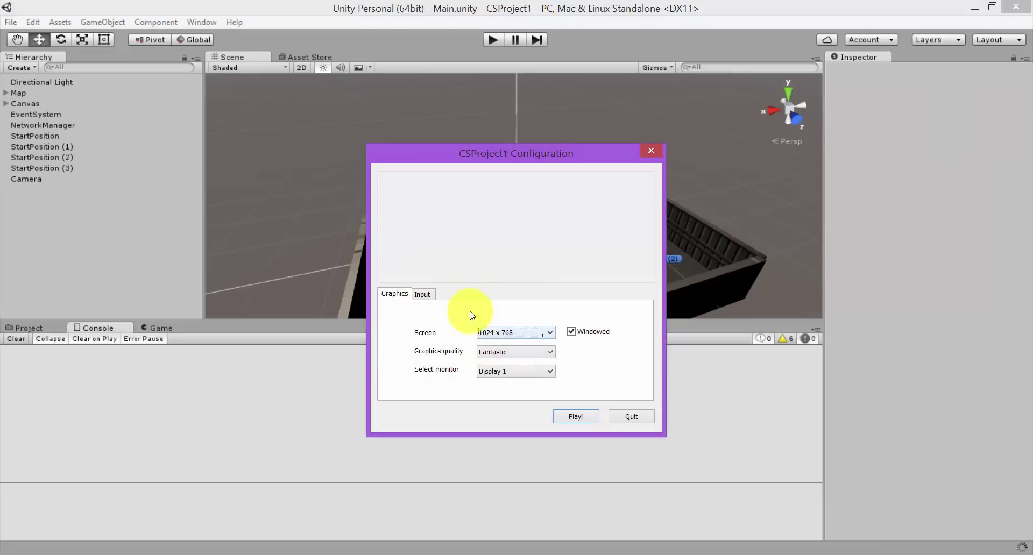
pyautogui.click(585, 422)
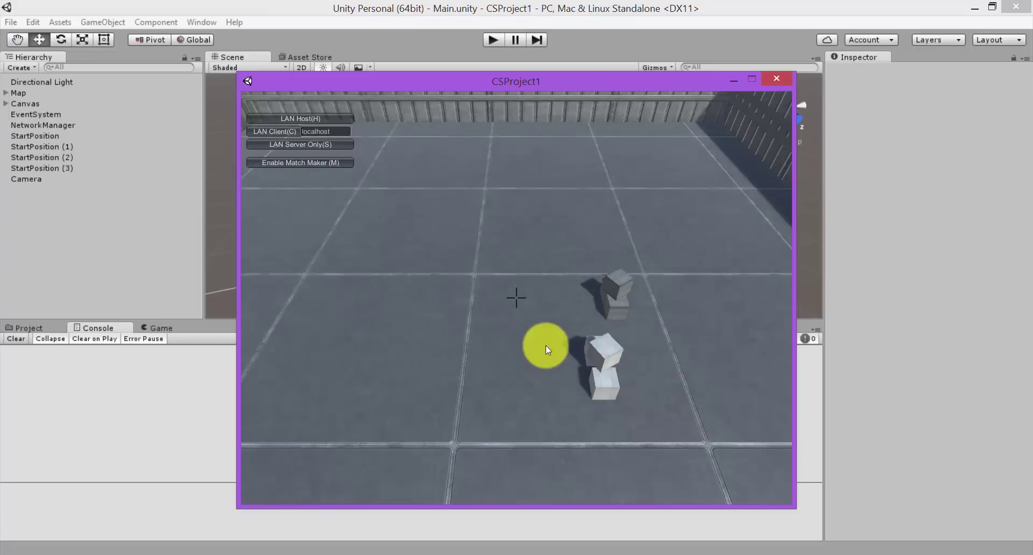
pyautogui.click(320, 118)
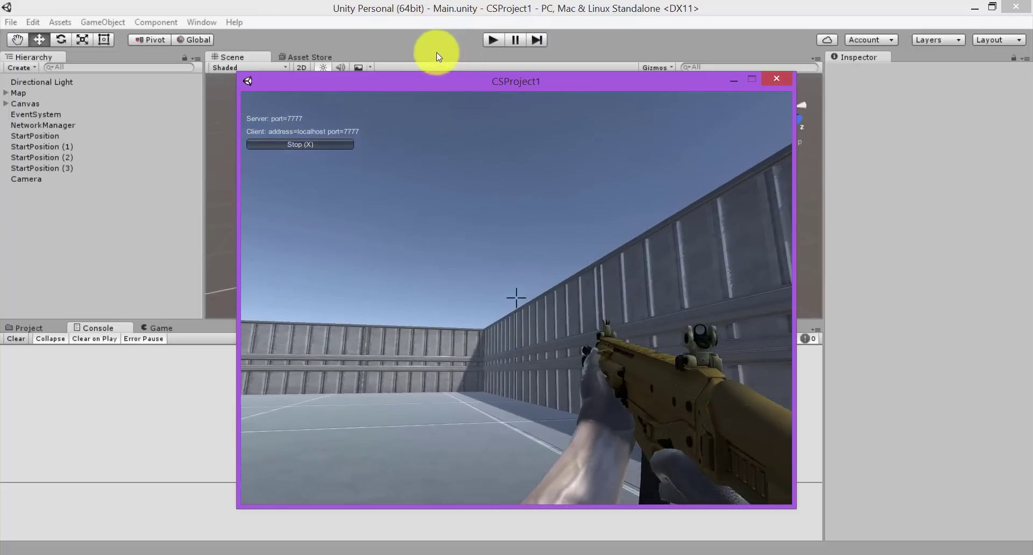
# From the editor's Game view, enter play mode and join the localhost host as a LAN client
pyautogui.click(437, 53)
pyautogui.click(158, 328)
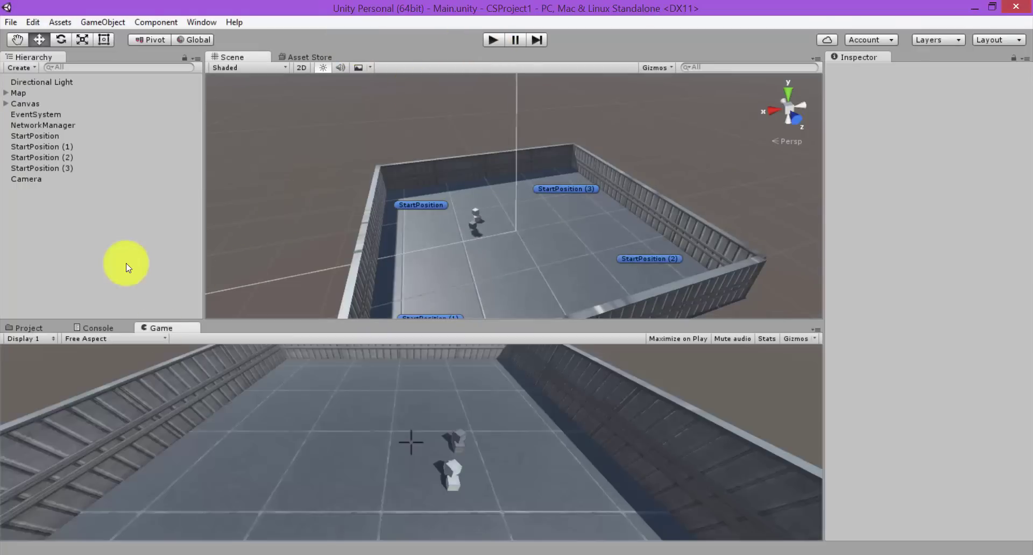
pyautogui.click(490, 48)
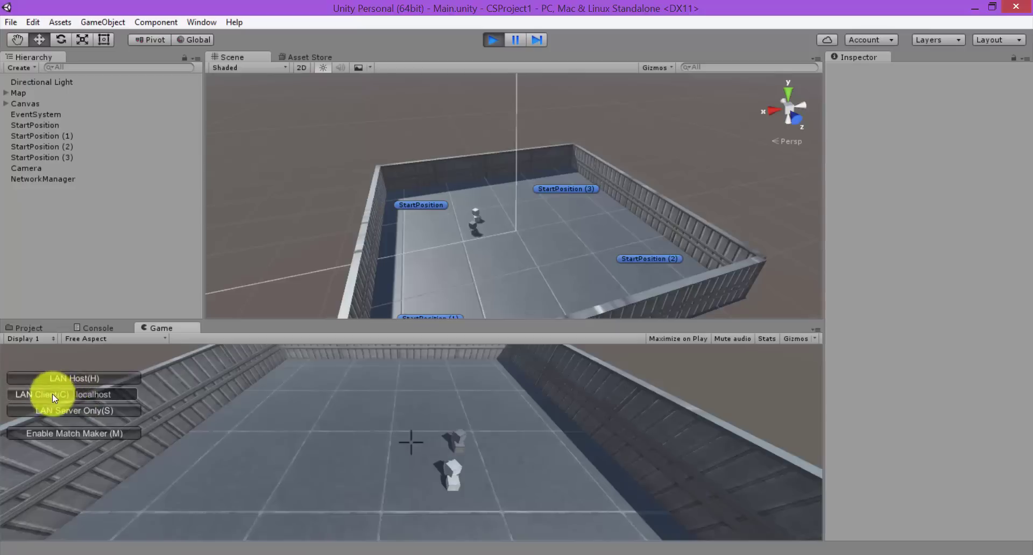
pyautogui.click(53, 396)
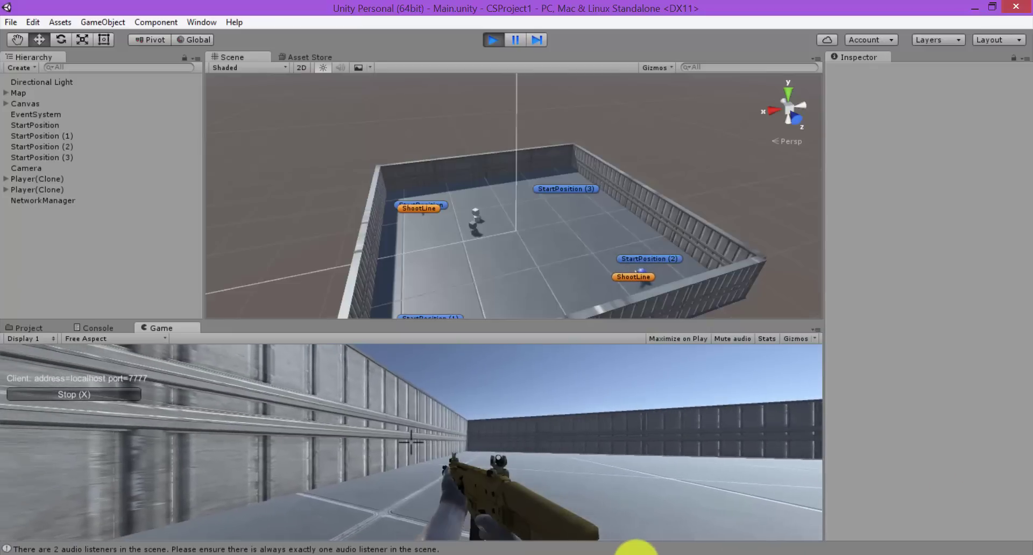
pyautogui.click(636, 552)
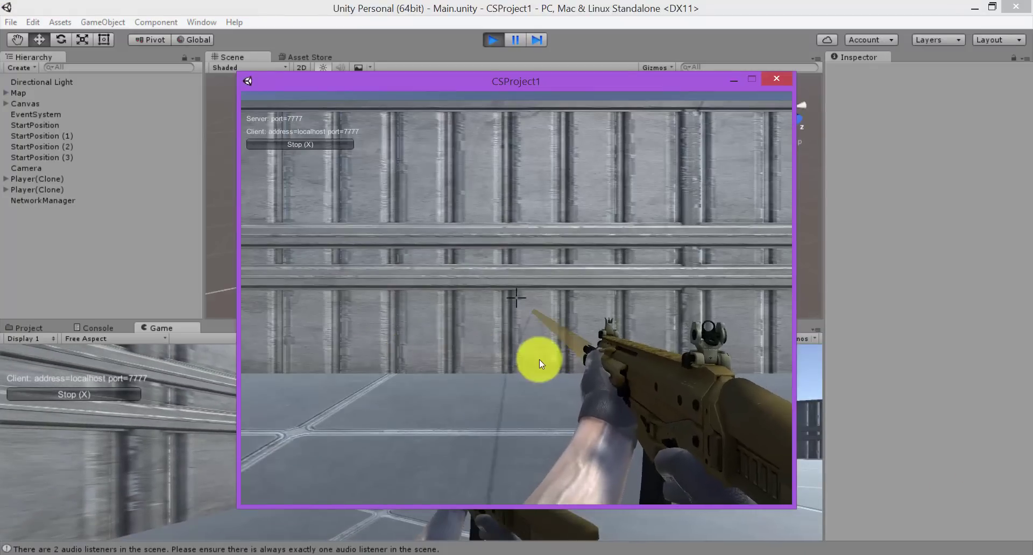
pyautogui.hotkey('alt', 'Tab')
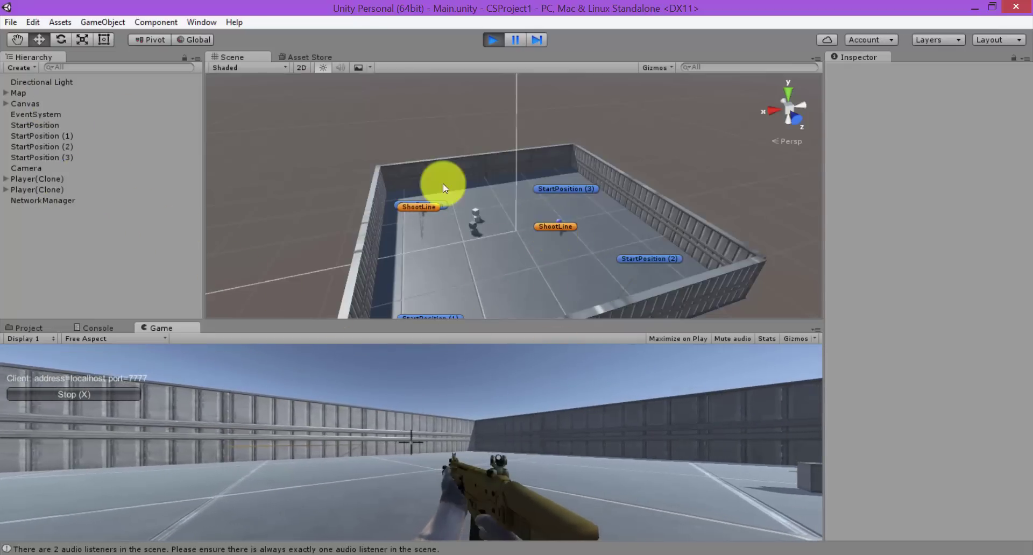
# Inspect the FirstPersonCharacter camera of each Player(Clone) in the arena
pyautogui.click(555, 226)
pyautogui.moveTo(274, 167)
pyautogui.keyDown('alt'); pyautogui.mouseDown()
pyautogui.moveTo(445, 203)
pyautogui.moveTo(431, 222)
pyautogui.moveTo(7, 157)
pyautogui.mouseUp(); pyautogui.keyUp('alt')
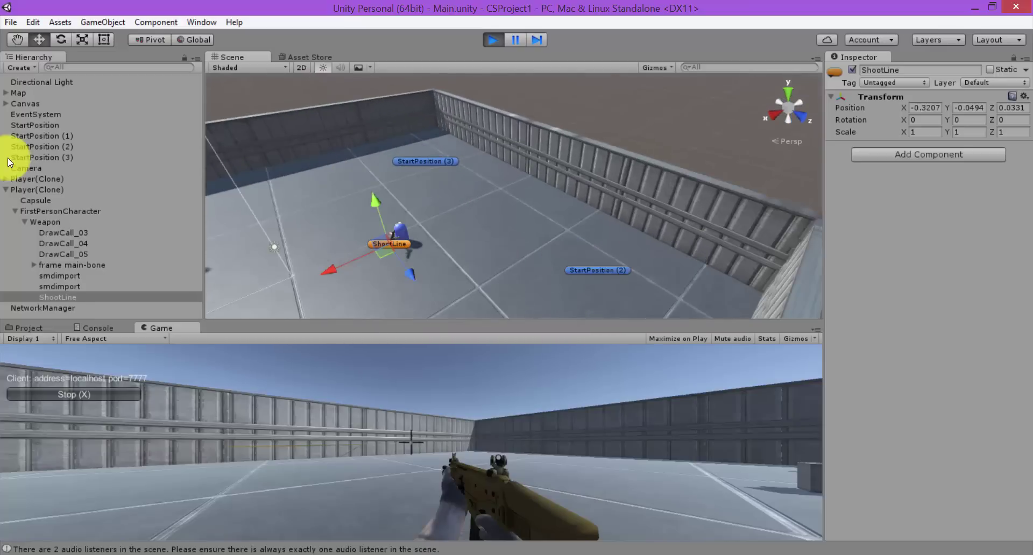
pyautogui.click(27, 210)
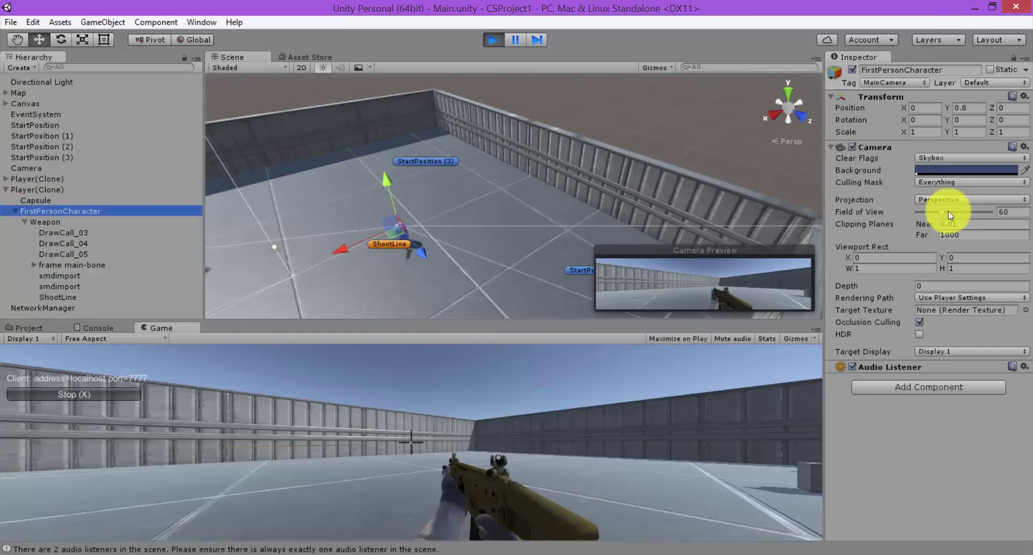
pyautogui.click(5, 179)
pyautogui.click(27, 200)
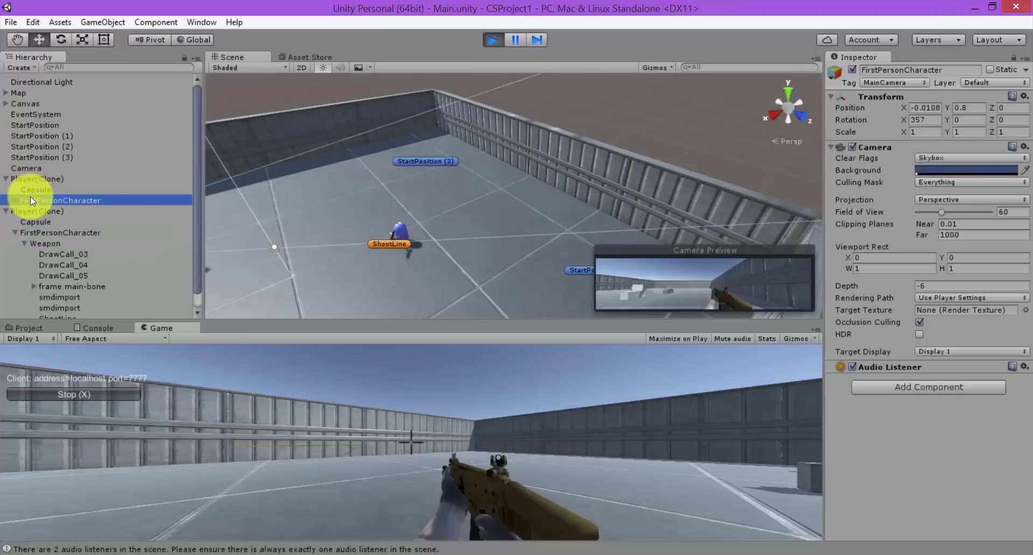
pyautogui.keyDown('alt'); pyautogui.moveTo(525, 143); pyautogui.dragTo(322, 154); pyautogui.keyUp('alt')
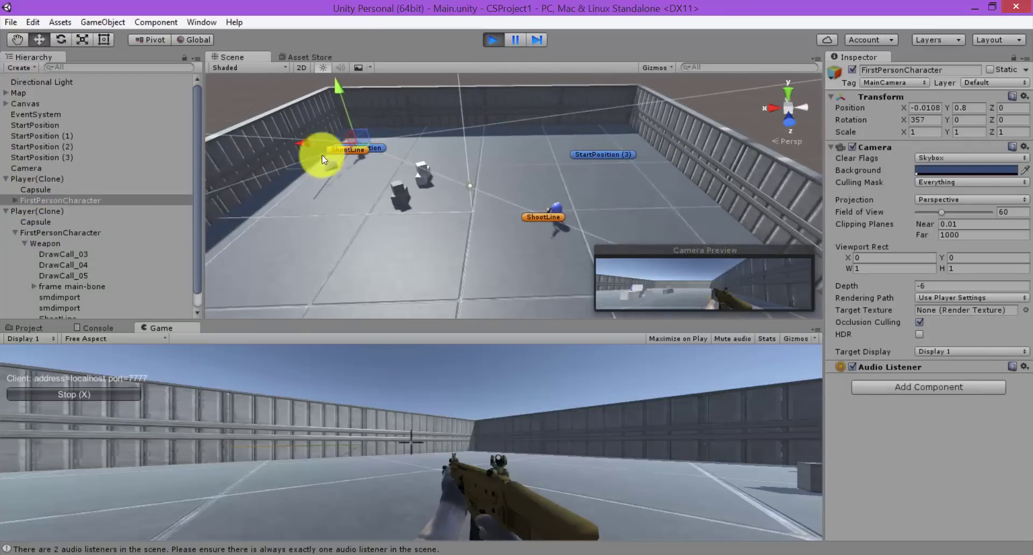
# Close the standalone CSProject1 game and stop play mode
pyautogui.click(643, 554)
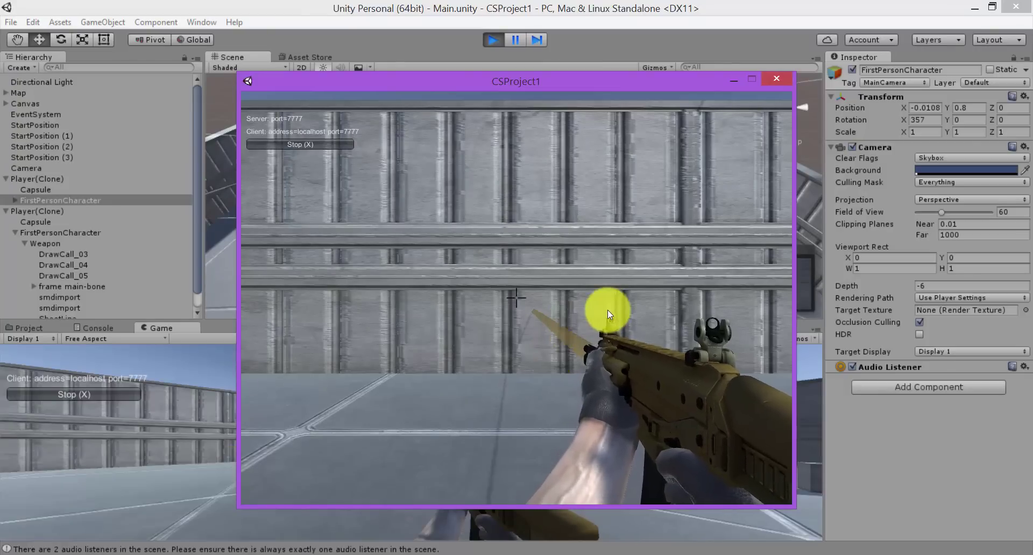
pyautogui.click(767, 80)
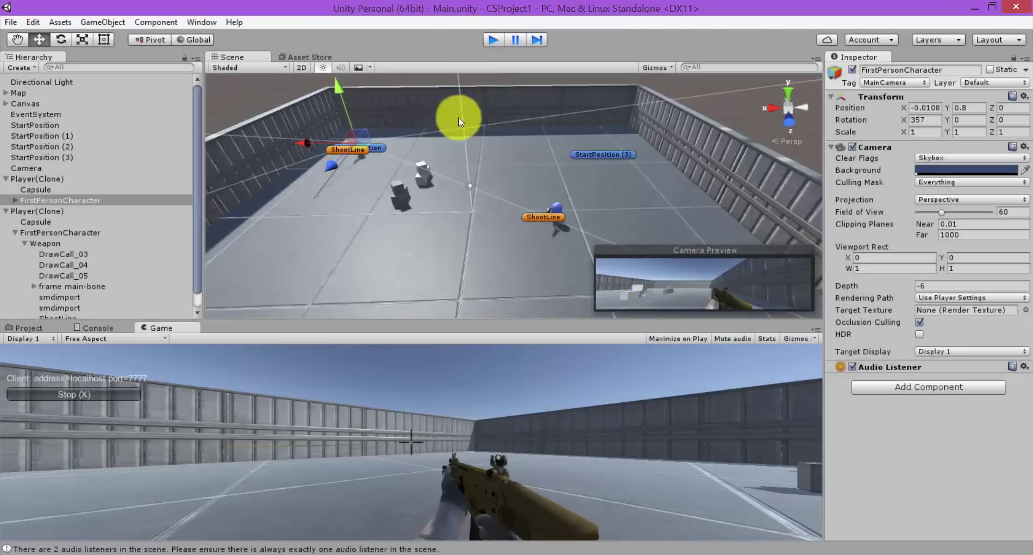
pyautogui.hotkey('ctrl', 'p')
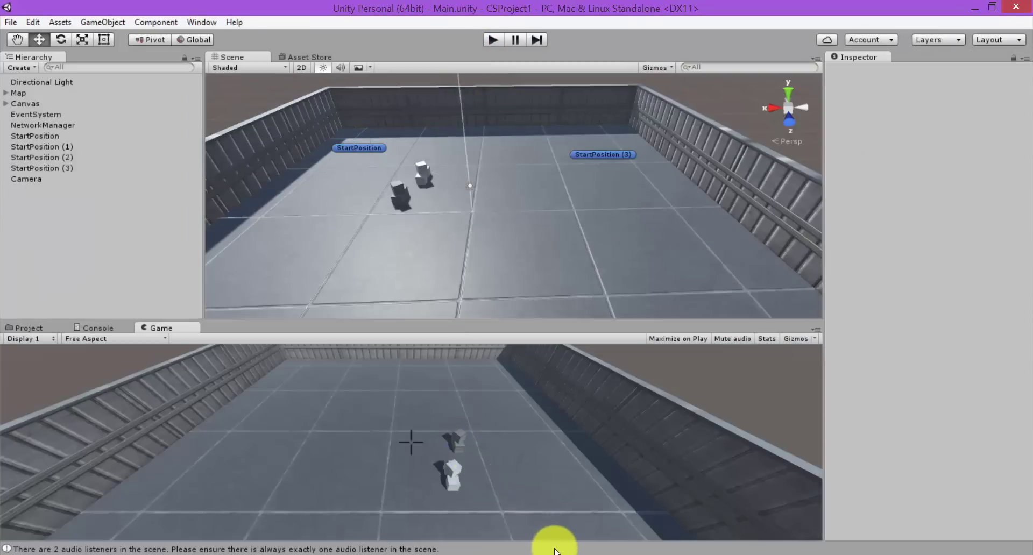
# Change the m_Camera field declaration from private to public in FirstPersonController.cs
pyautogui.click(554, 554)
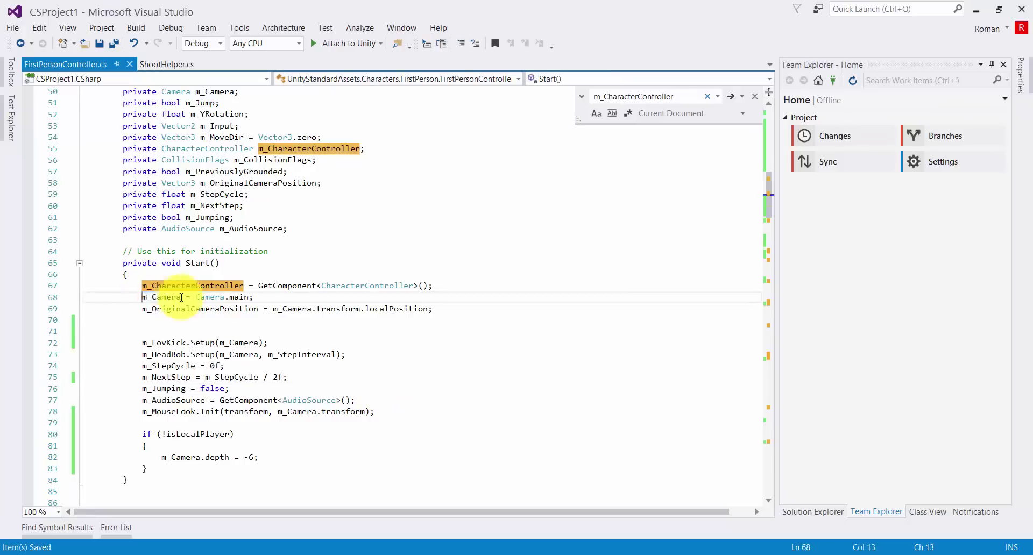
pyautogui.click(162, 297)
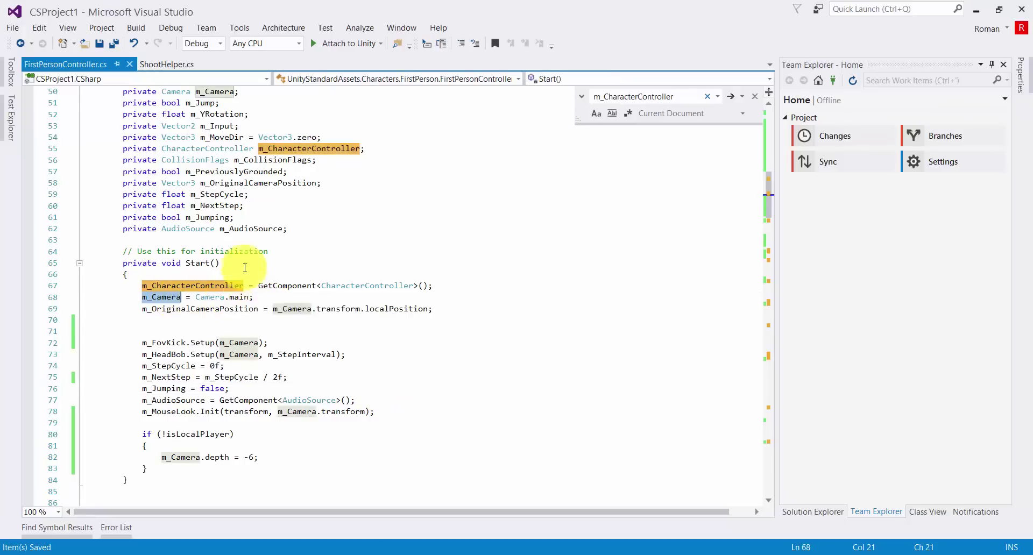
pyautogui.scroll(3, 242, 263)
pyautogui.doubleClick(143, 193)
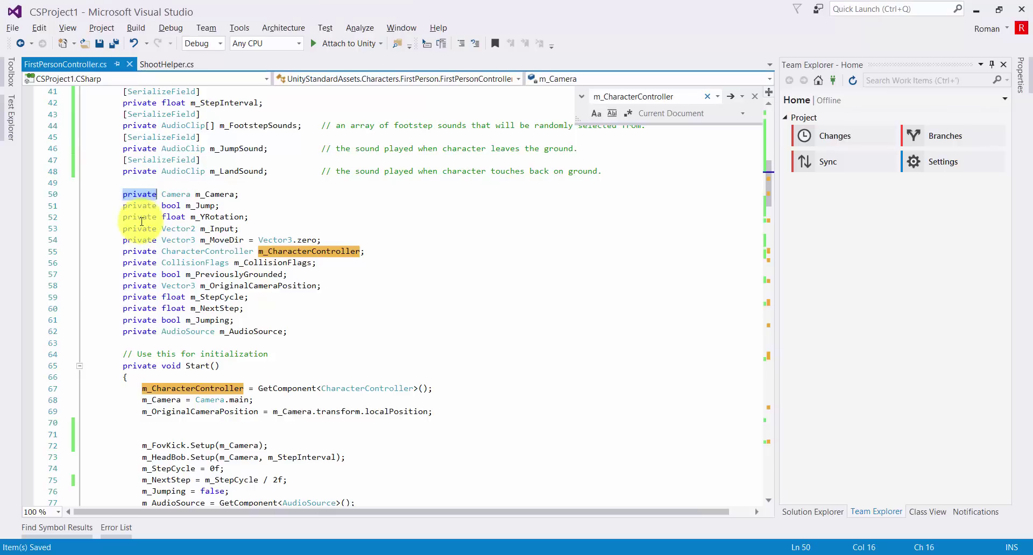
pyautogui.write('public')
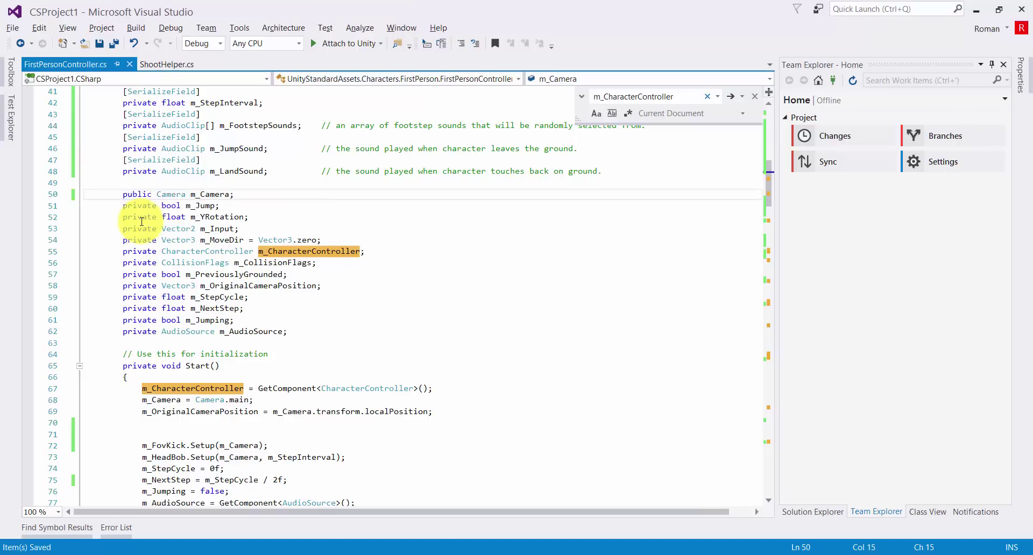
# Delete the 'm_Camera = Camera.main;' line and the extra blank line from Start()
pyautogui.click(214, 400)
pyautogui.hotkey('ctrl', 'x')
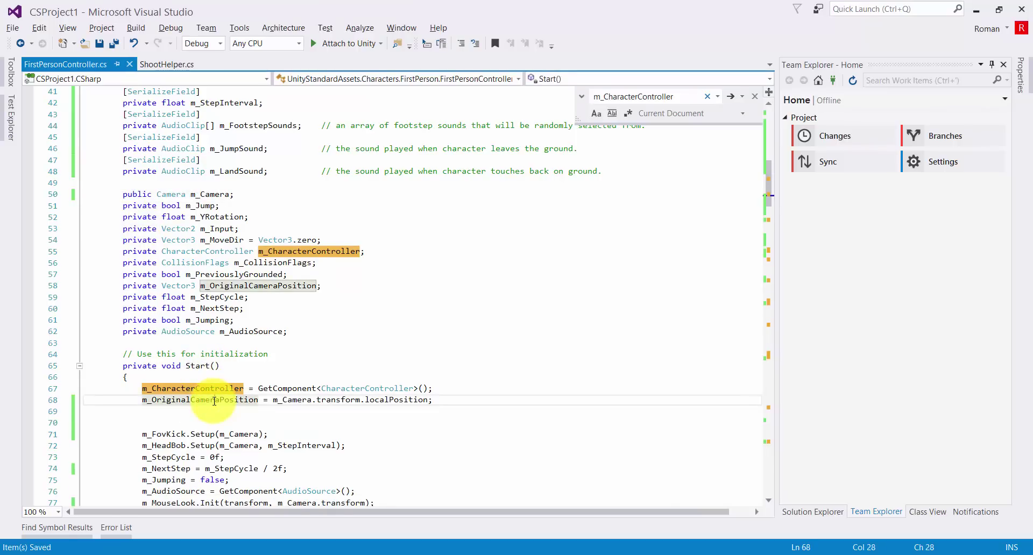
pyautogui.click(203, 423)
pyautogui.press('Delete')
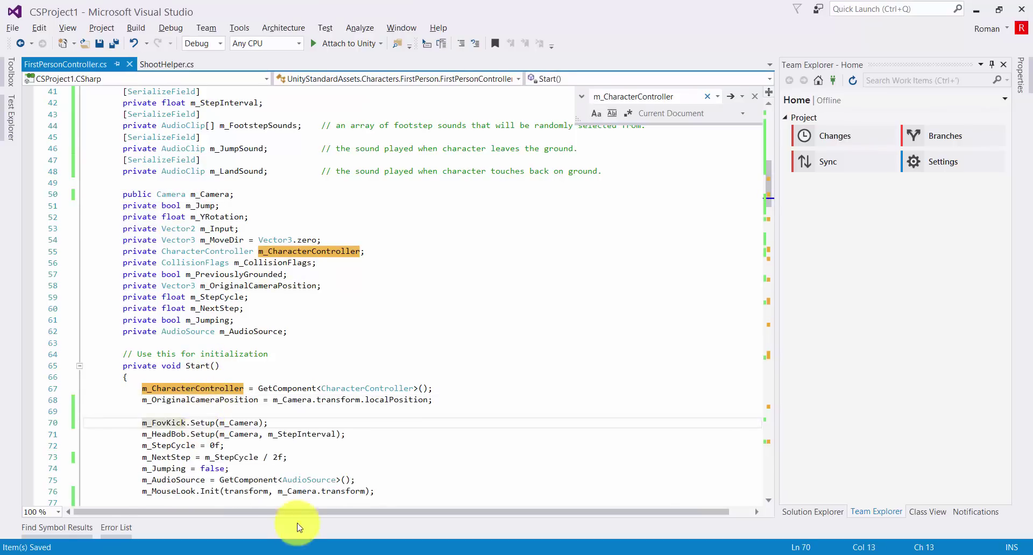
pyautogui.click(250, 554)
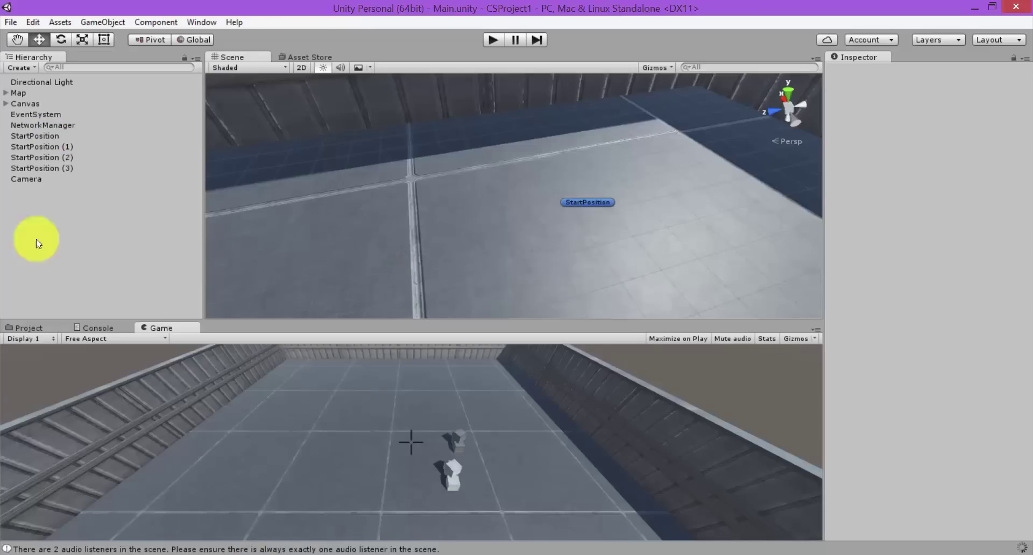
# Place a Player prefab instance and assign its FirstPersonCharacter as the controller's Camera
pyautogui.click(38, 328)
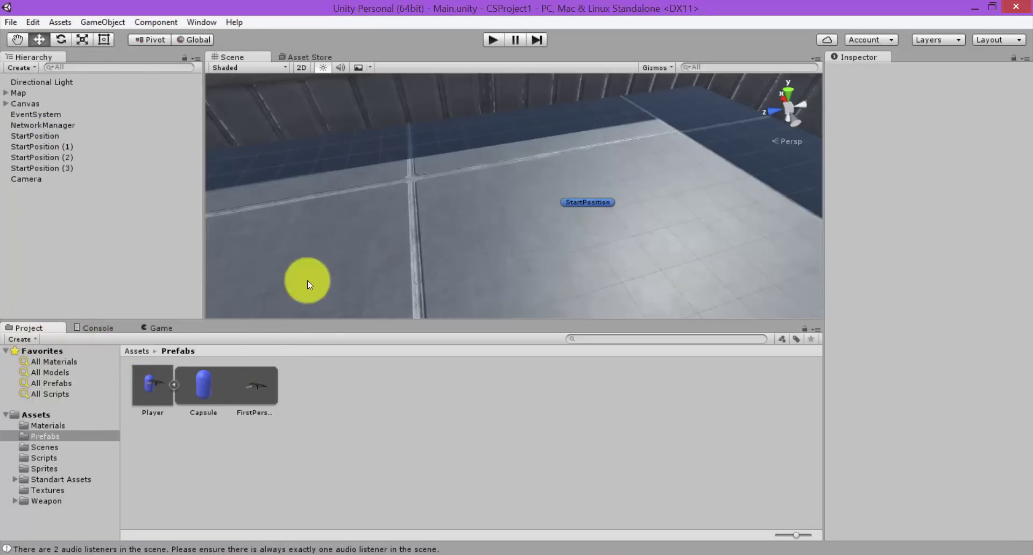
pyautogui.moveTo(152, 384); pyautogui.dragTo(376, 226)
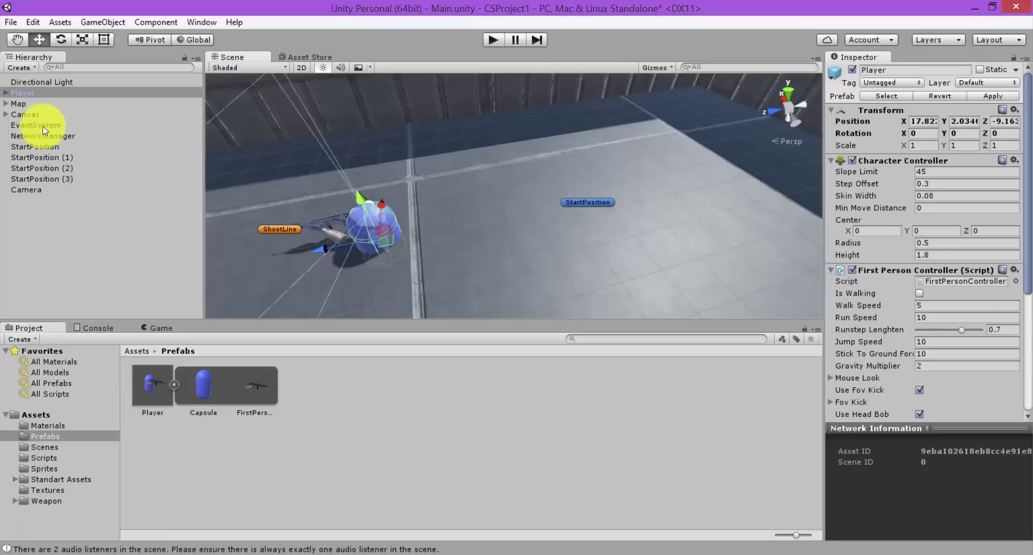
pyautogui.click(5, 92)
pyautogui.scroll(-2, 945, 330)
pyautogui.scroll(-8, 947, 334)
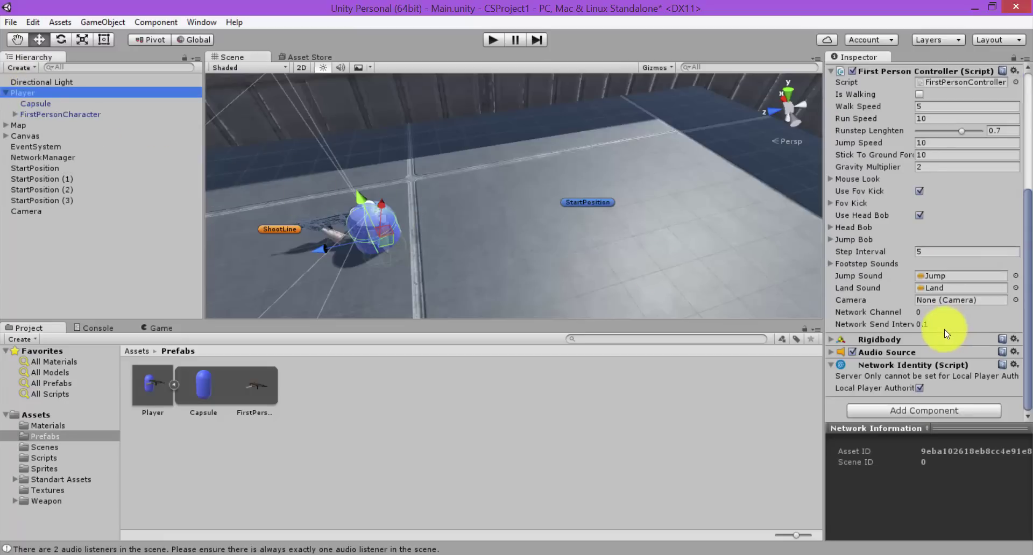
pyautogui.moveTo(27, 94)
pyautogui.mouseDown()
pyautogui.moveTo(796, 289)
pyautogui.moveTo(942, 299)
pyautogui.mouseUp()
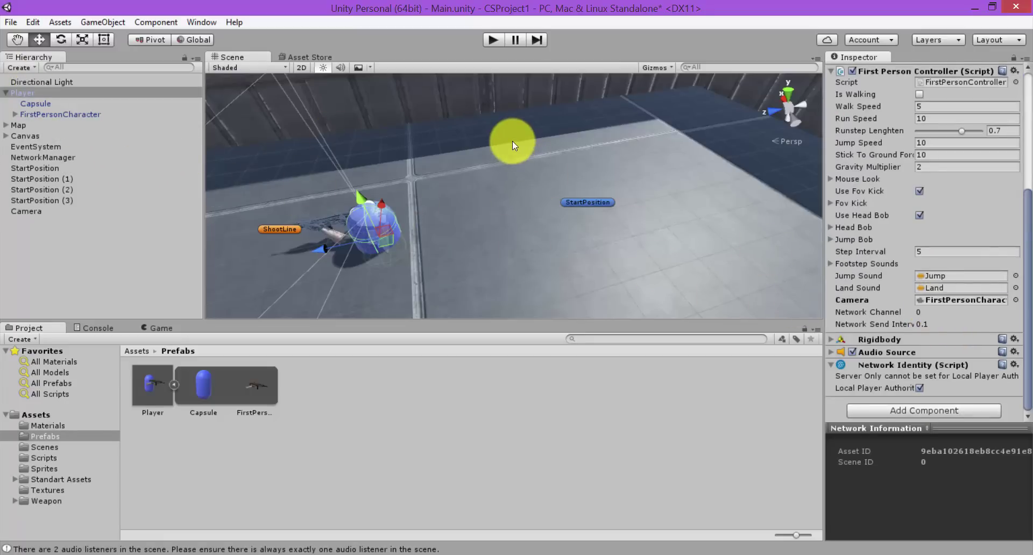
pyautogui.hotkey('ctrl', 's')
# Apply the change to the Player prefab and delete the scene instance
pyautogui.click(40, 94)
pyautogui.scroll(3, 996, 101)
pyautogui.scroll(2, 997, 101)
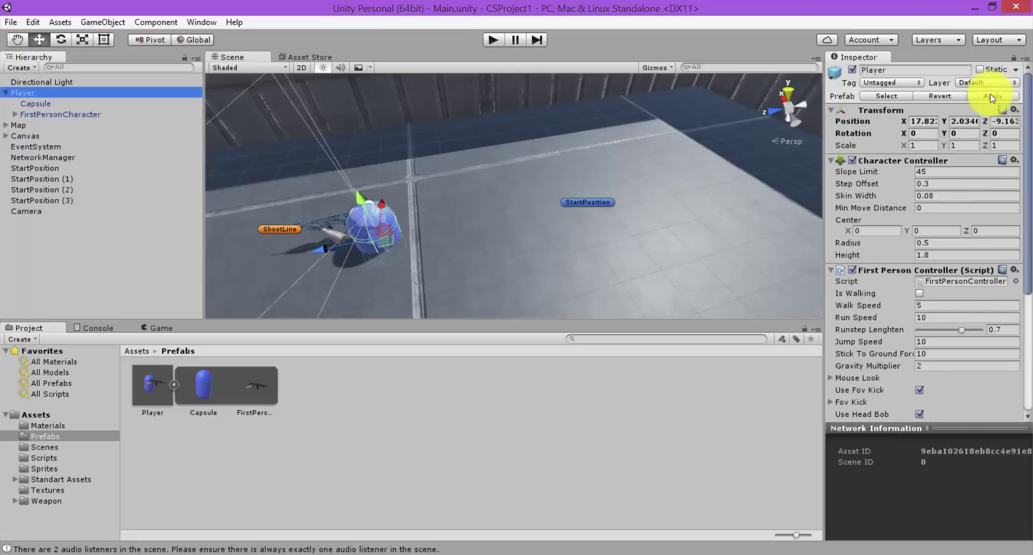
pyautogui.click(32, 103)
pyautogui.click(27, 92)
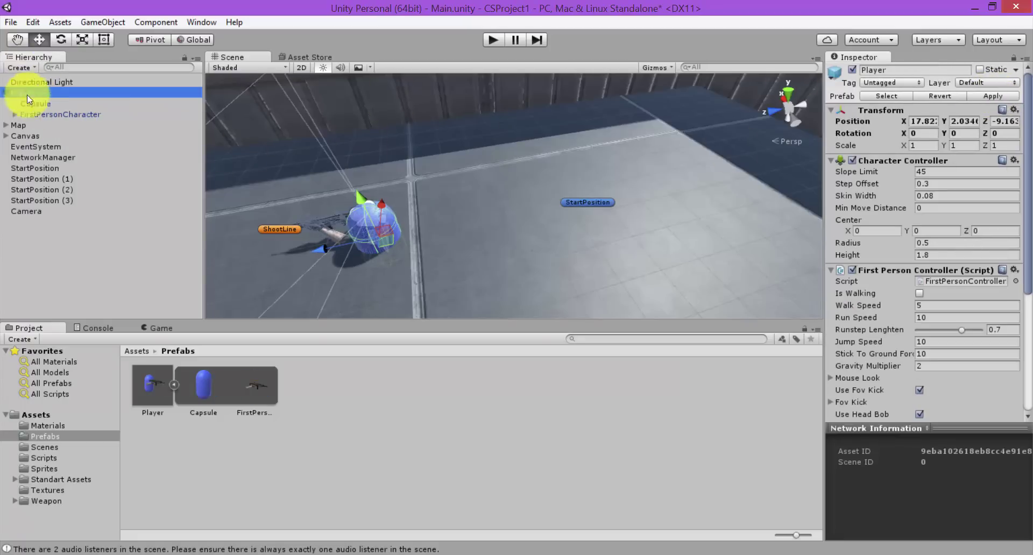
pyautogui.press('Delete')
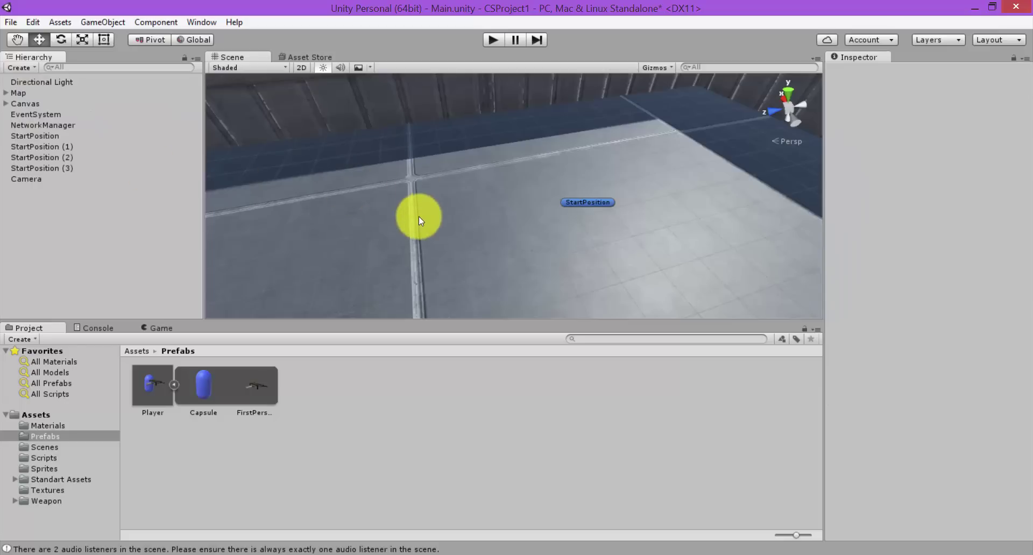
# Save the scene, then build and launch a new standalone copy of the game
pyautogui.hotkey('ctrl', 's')
pyautogui.hotkey('ctrl', 'b')
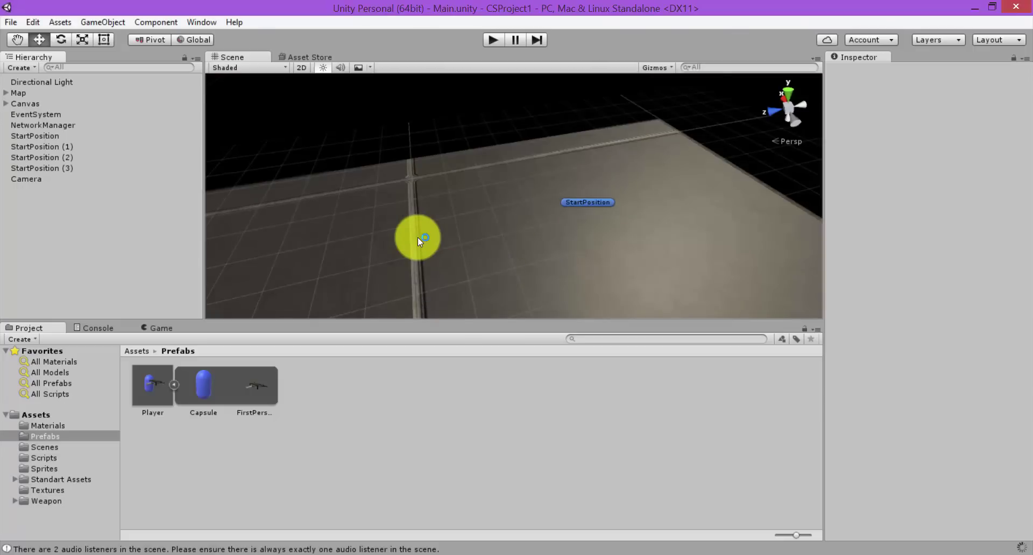
pyautogui.click(575, 419)
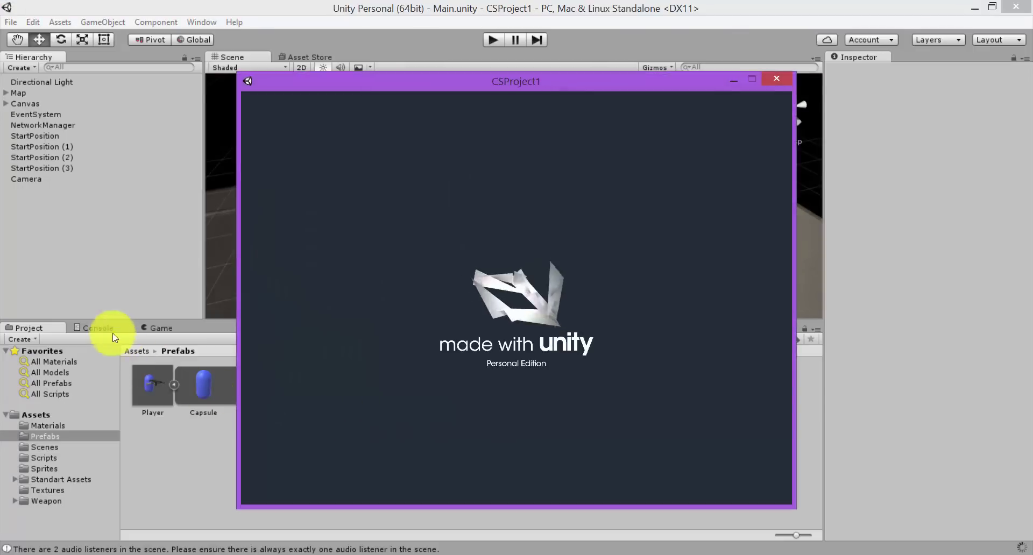
pyautogui.click(148, 328)
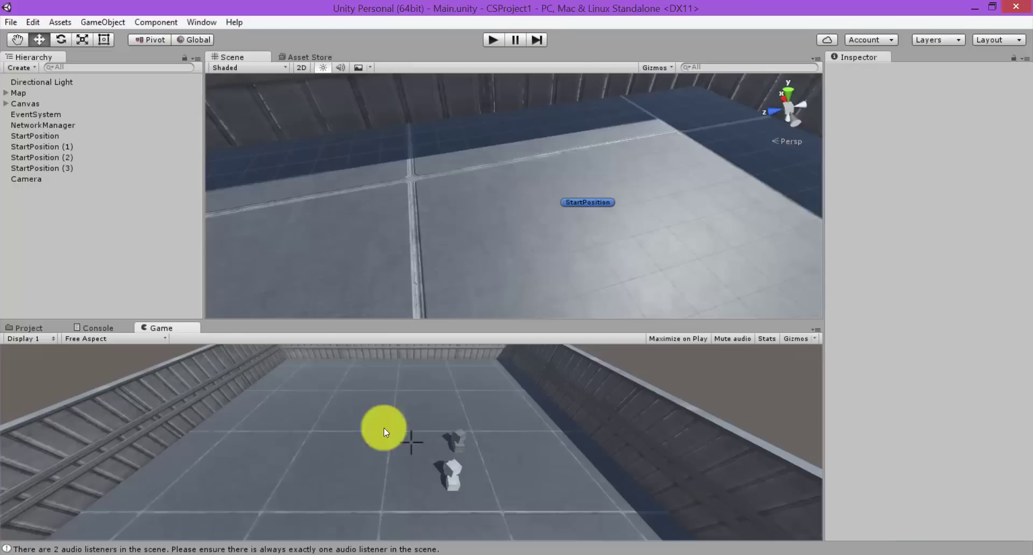
# Host a LAN game in the editor and join it as a LAN client from the standalone build
pyautogui.click(493, 40)
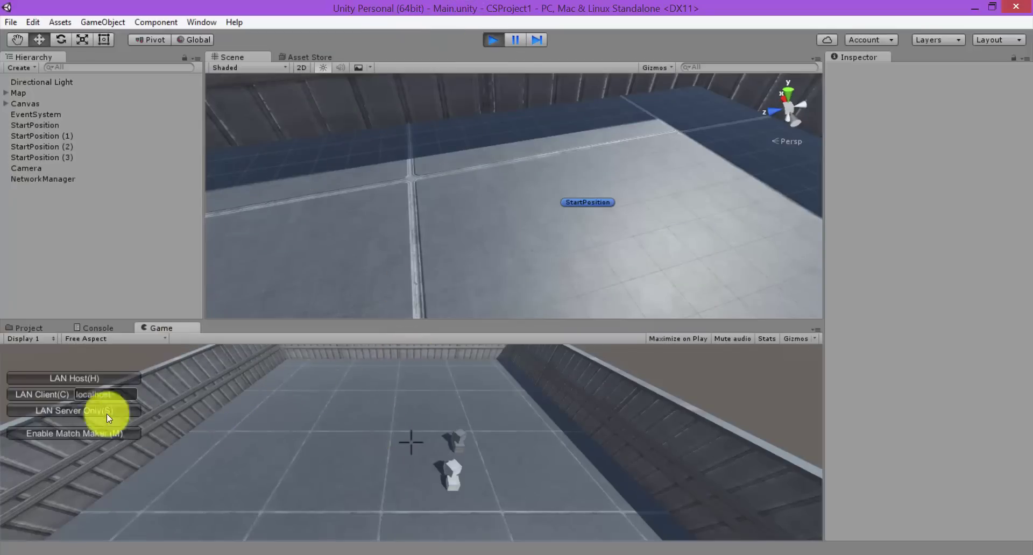
pyautogui.click(86, 378)
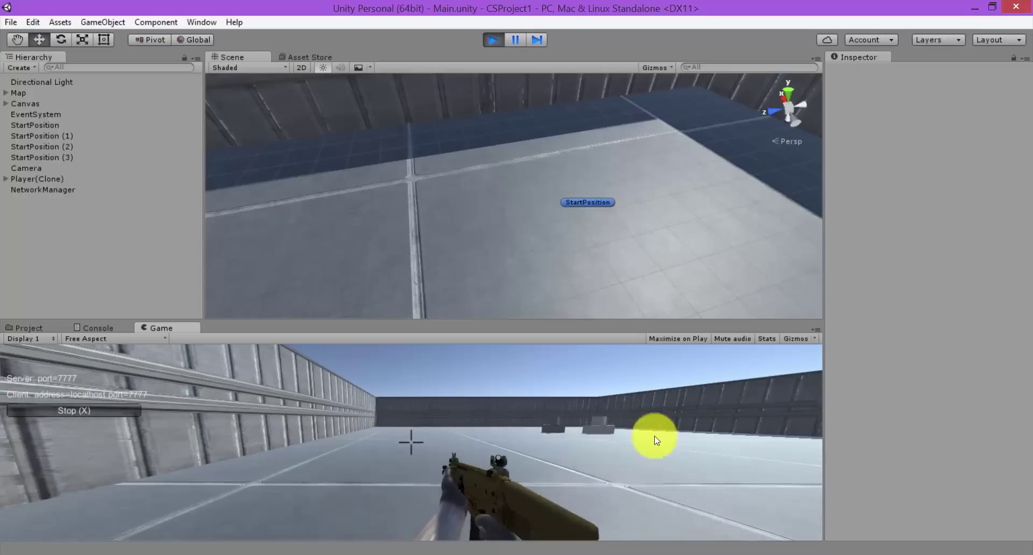
pyautogui.click(630, 542)
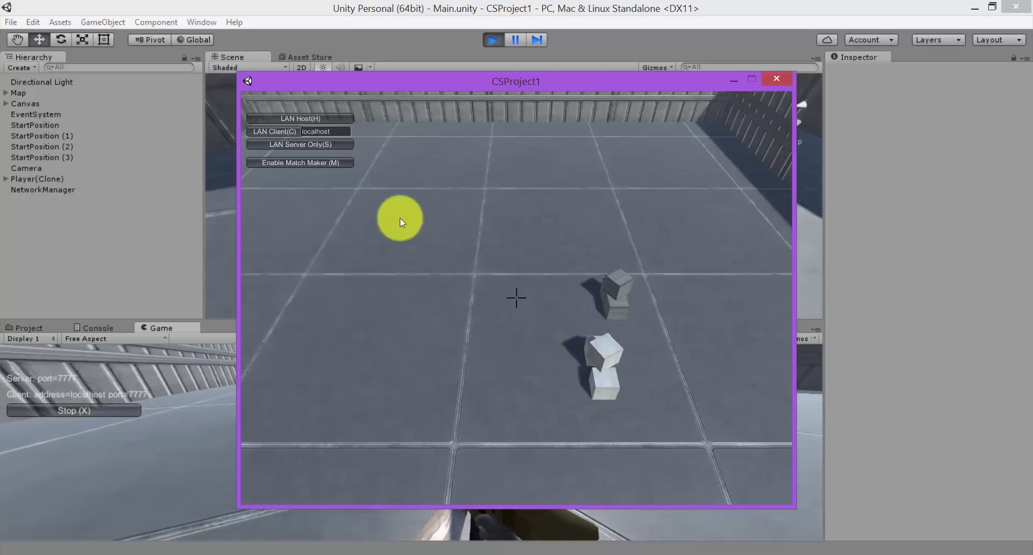
pyautogui.click(281, 129)
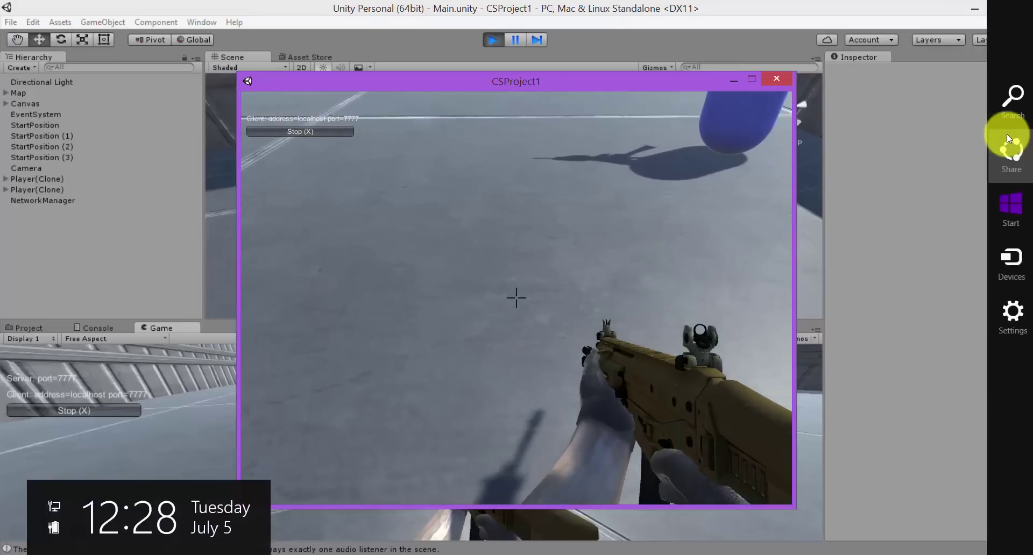
# Dismiss the share pane, look around in the host game, then stop play mode
pyautogui.click(1006, 137)
pyautogui.click(761, 23)
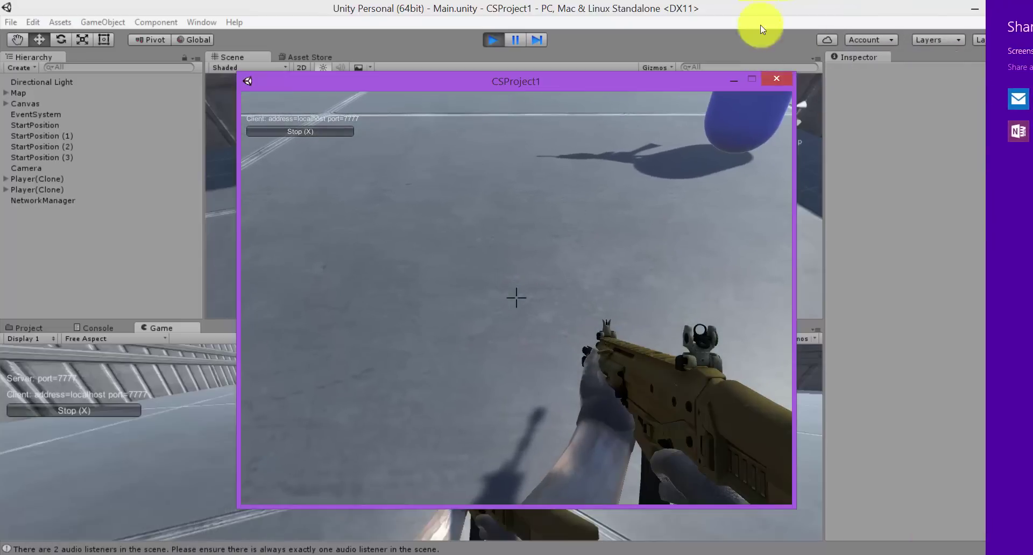
pyautogui.click(869, 199)
pyautogui.click(503, 407)
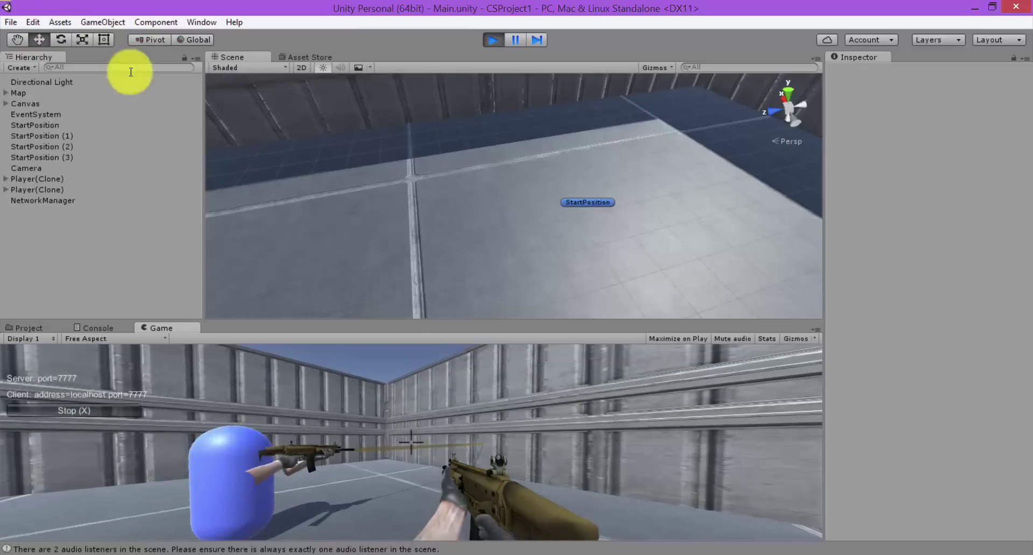
pyautogui.click(490, 42)
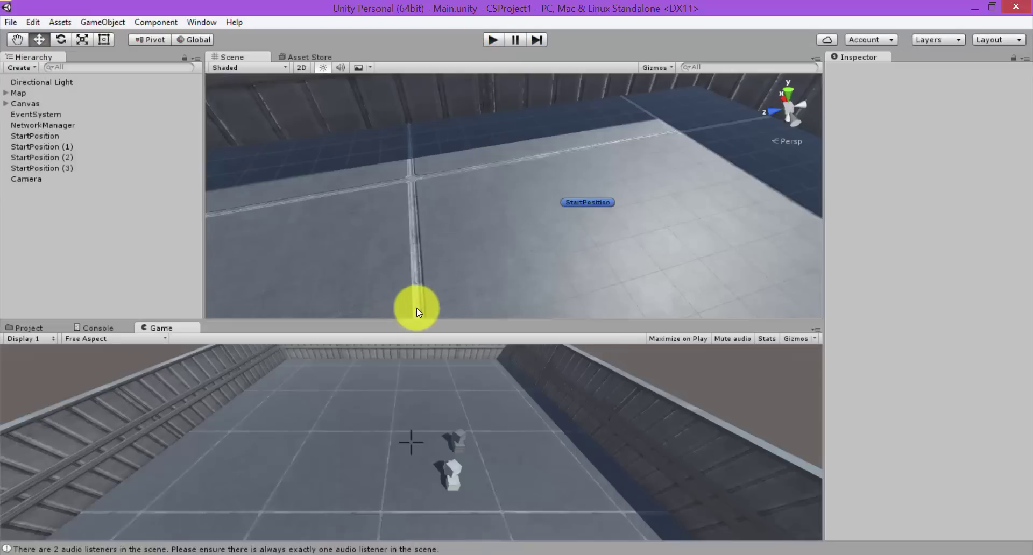
# Place a Player prefab instance in the scene, raised slightly above the floor
pyautogui.click(16, 328)
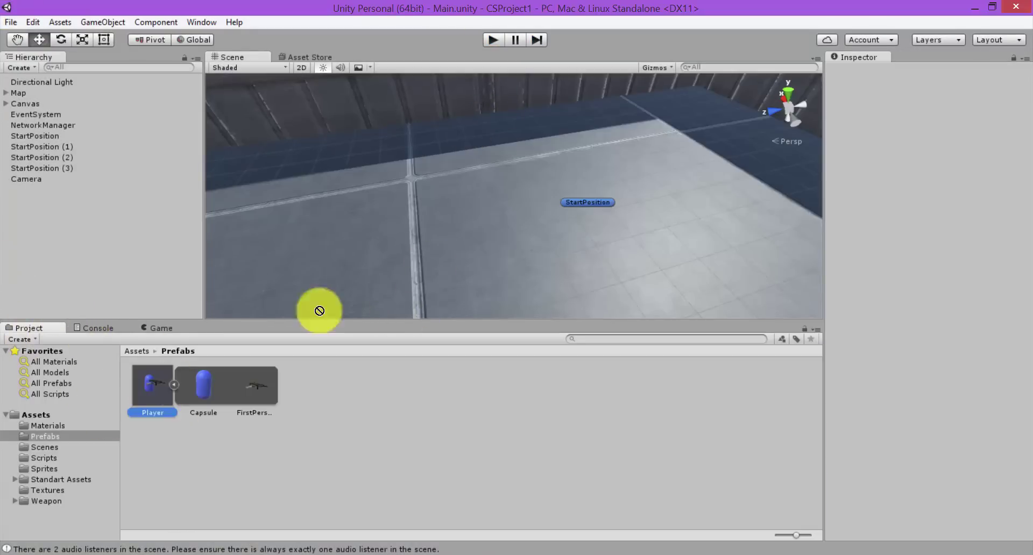
pyautogui.moveTo(319, 311); pyautogui.dragTo(446, 234)
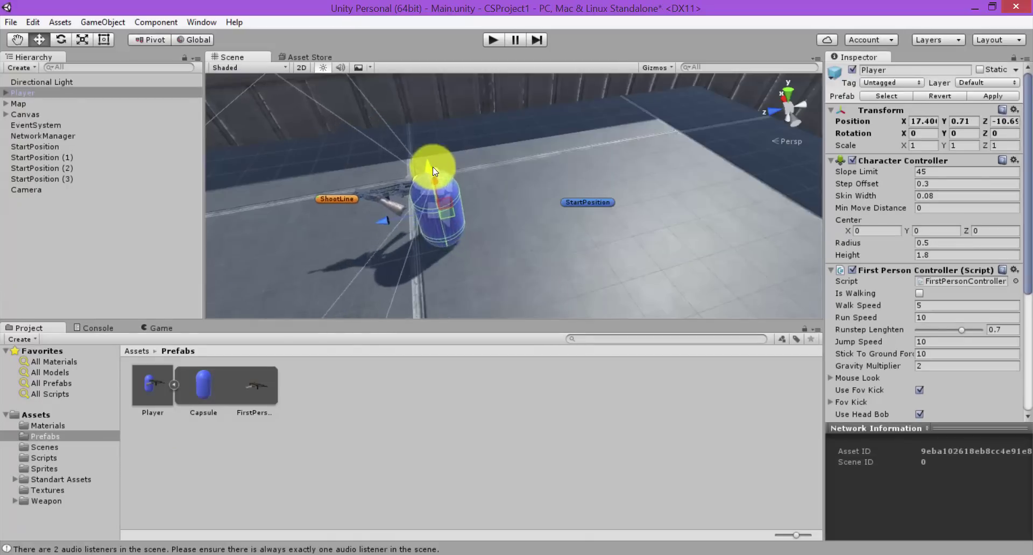
pyautogui.moveTo(434, 171); pyautogui.dragTo(436, 206)
pyautogui.scroll(-5, 983, 321)
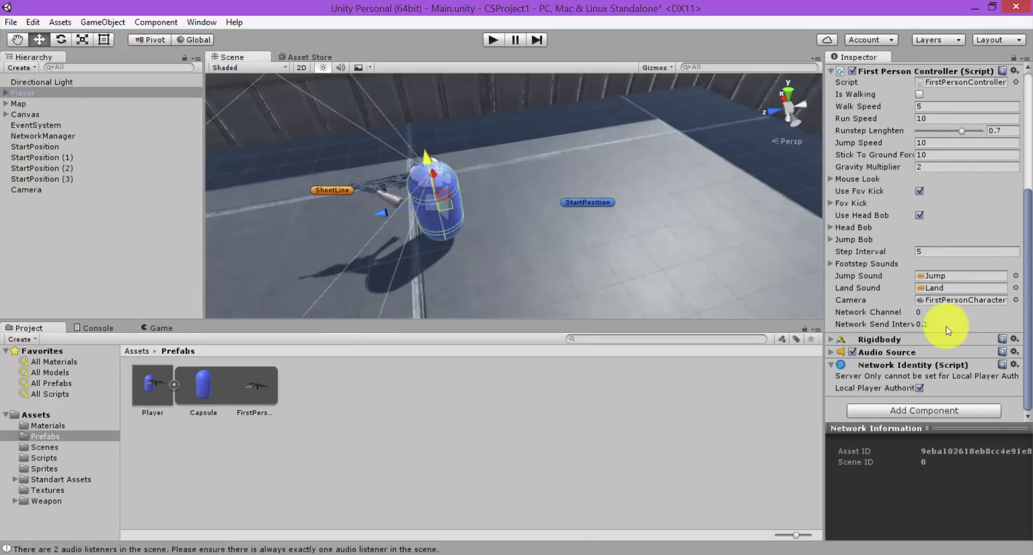
# Add a NetworkTransform to the Player with send rate 20 and save the scene
pyautogui.click(885, 410)
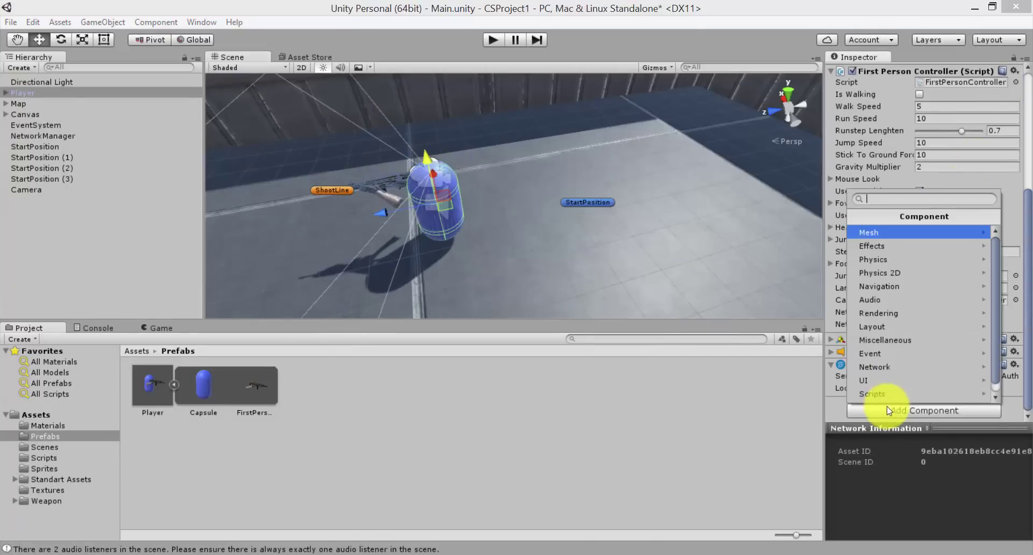
pyautogui.click(883, 364)
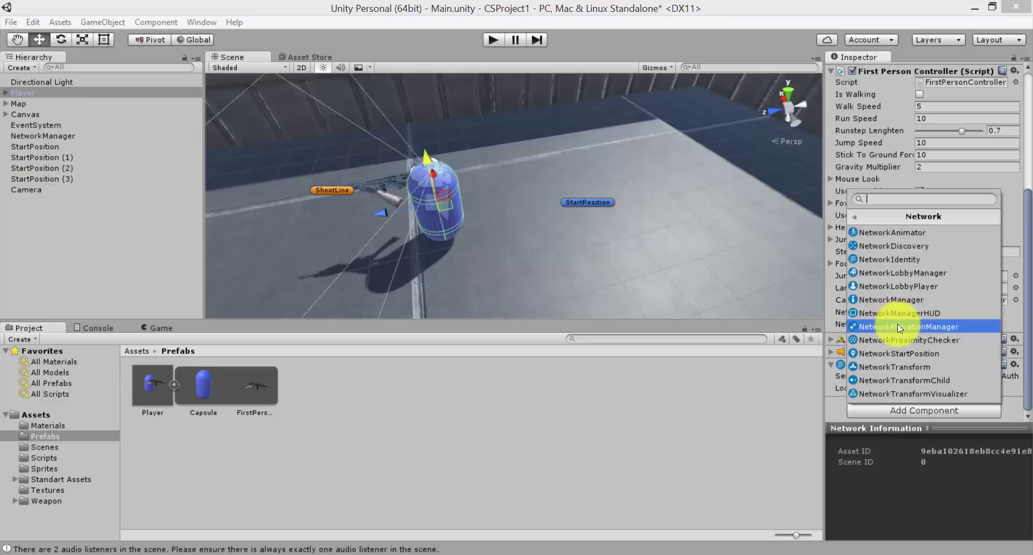
pyautogui.click(897, 366)
pyautogui.scroll(-3, 902, 350)
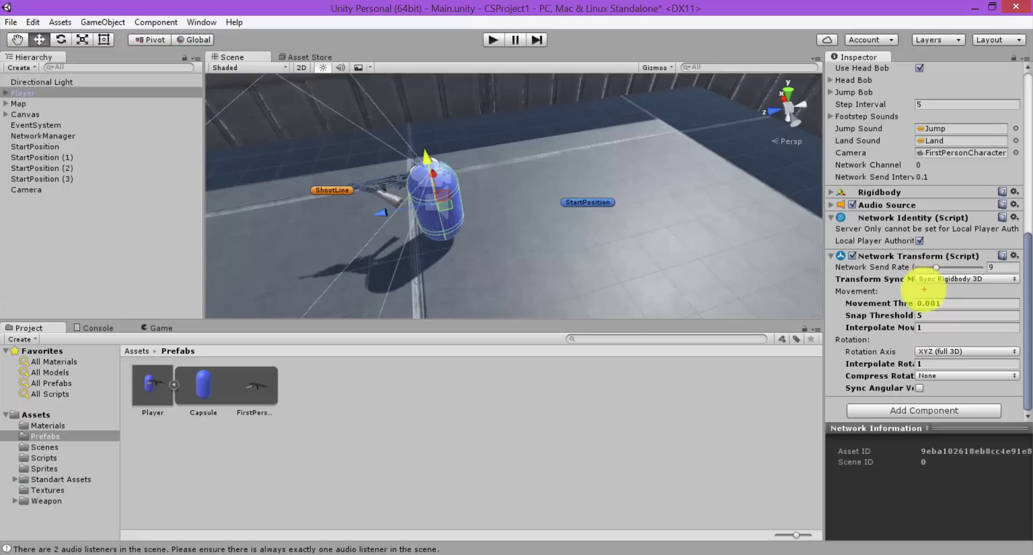
pyautogui.moveTo(909, 289); pyautogui.dragTo(991, 290)
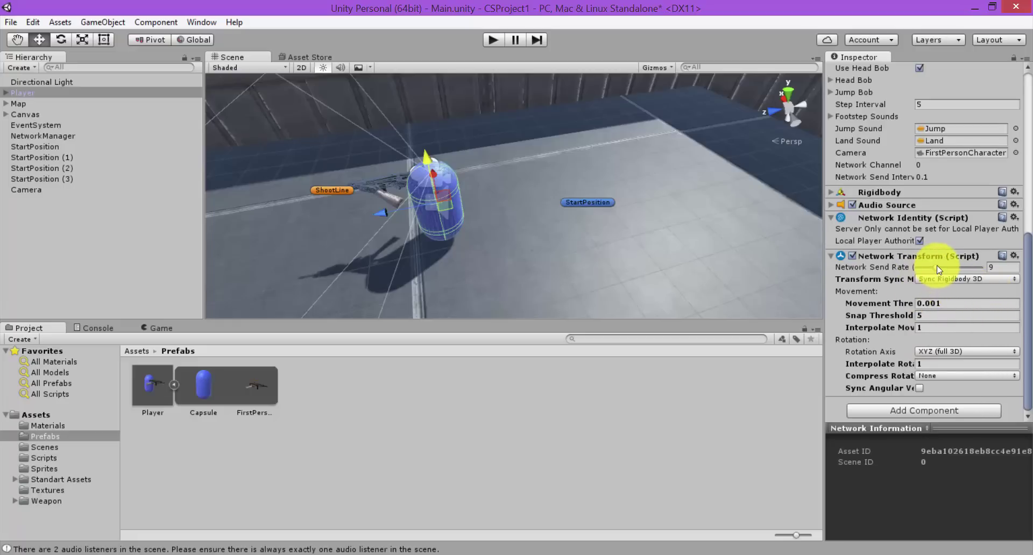
pyautogui.moveTo(937, 265); pyautogui.dragTo(961, 270)
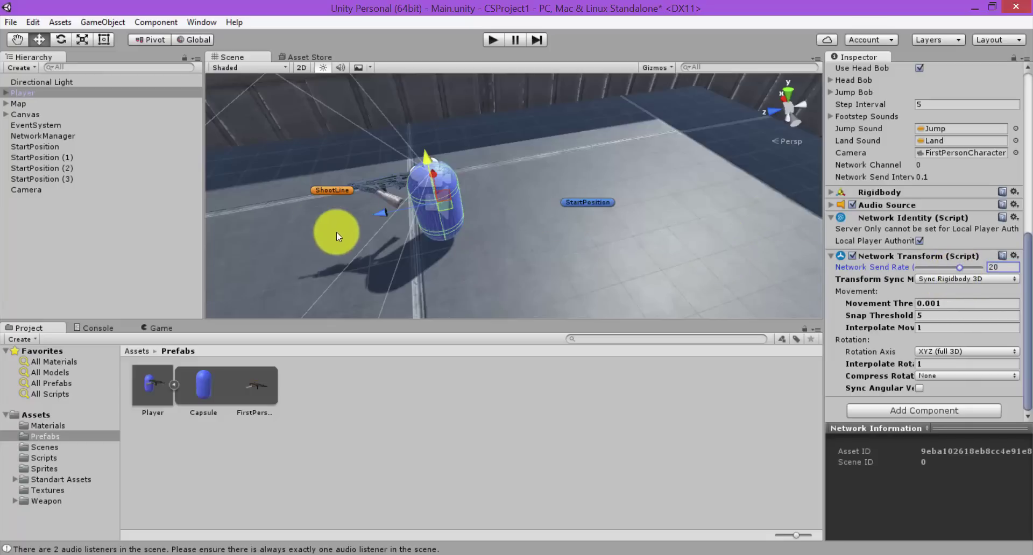
pyautogui.click(18, 75)
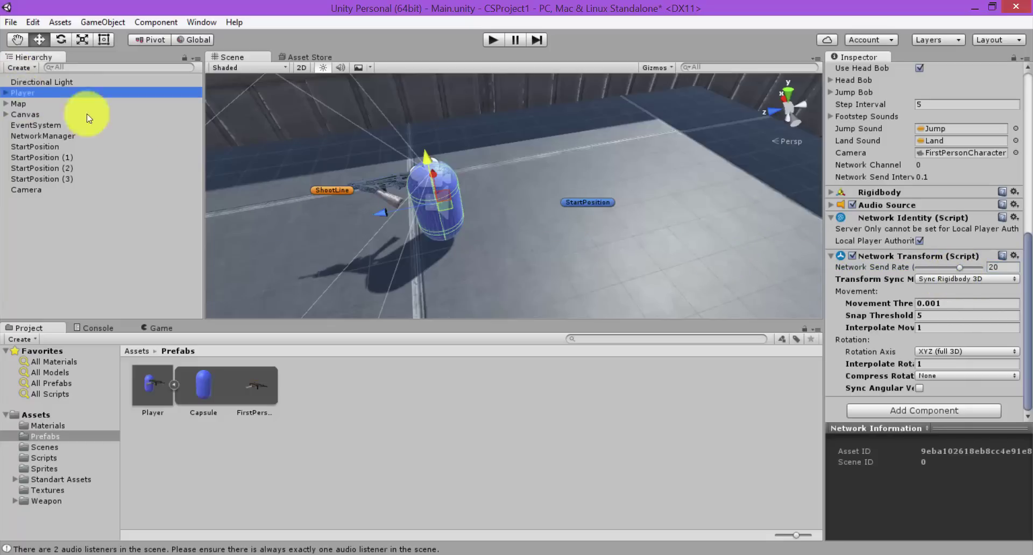
pyautogui.hotkey('ctrl', 's')
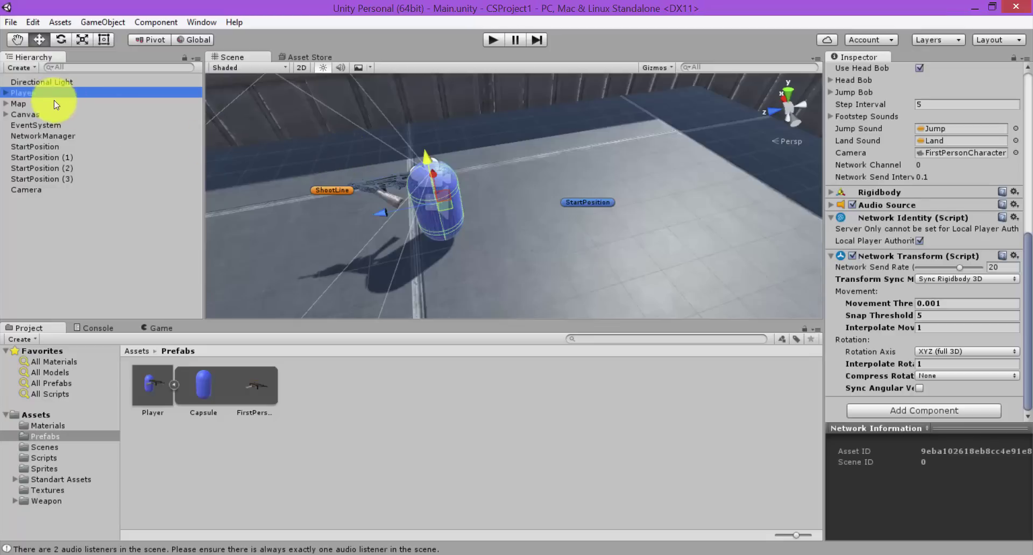
# Apply the changes to the Player prefab and delete the scene instance
pyautogui.click(34, 103)
pyautogui.click(32, 93)
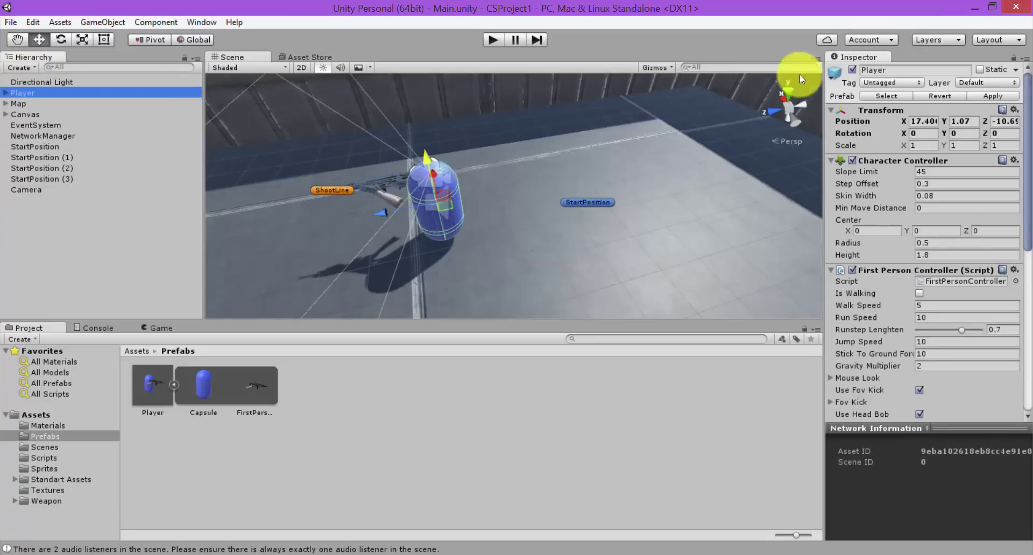
pyautogui.click(993, 95)
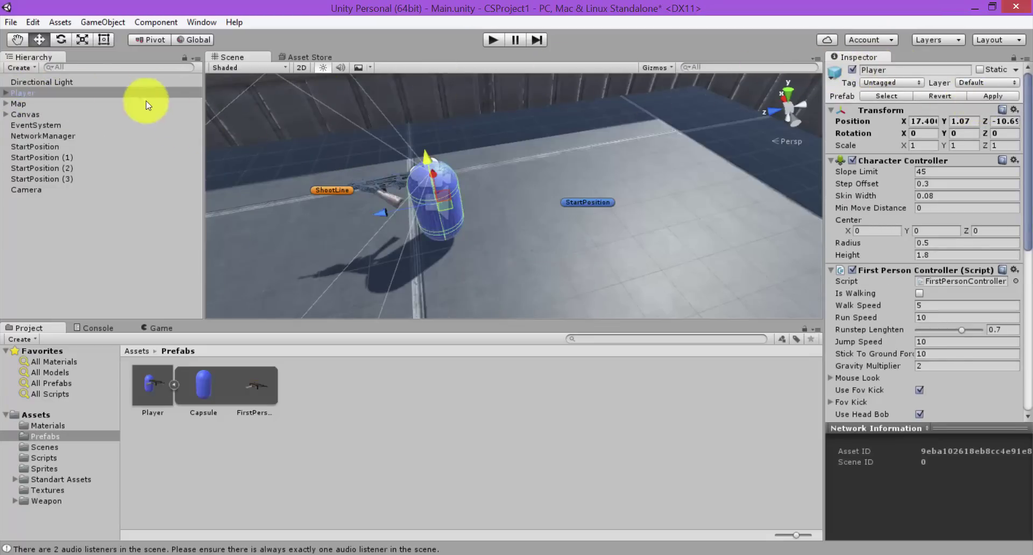
pyautogui.click(65, 102)
pyautogui.click(33, 81)
pyautogui.click(40, 94)
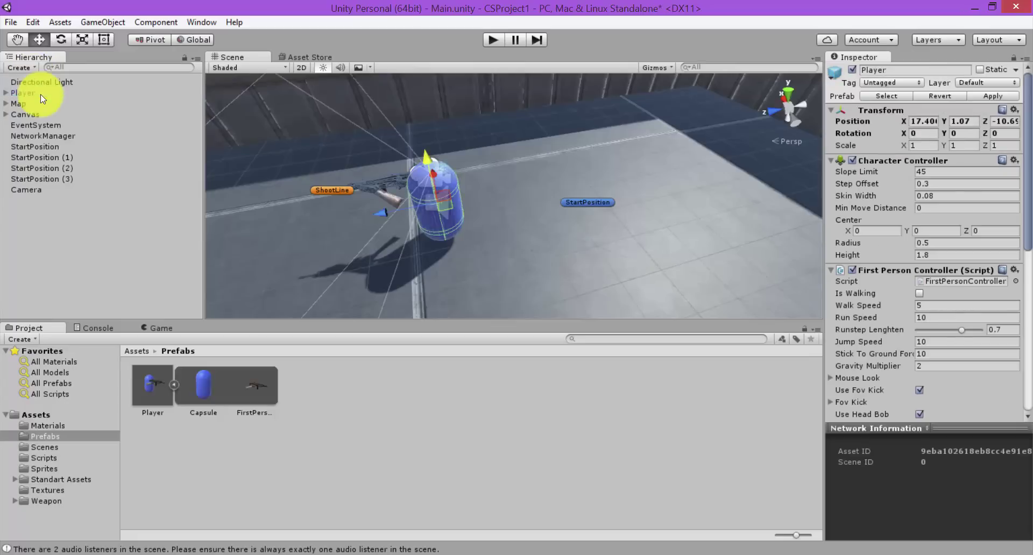
pyautogui.press('Delete')
# Save, close the old CSProject1 game window, and start a fresh Build and Run
pyautogui.hotkey('ctrl', 's')
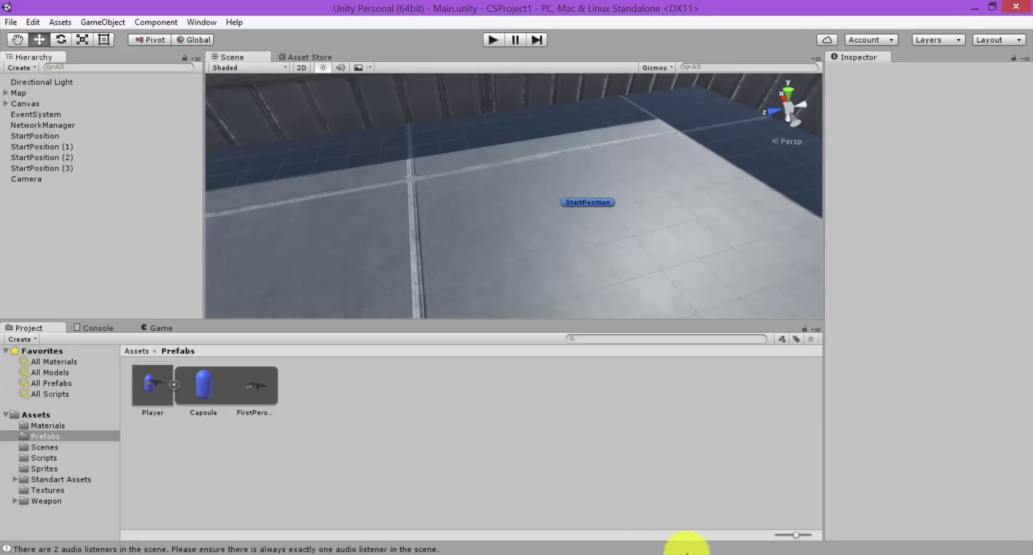
pyautogui.click(649, 553)
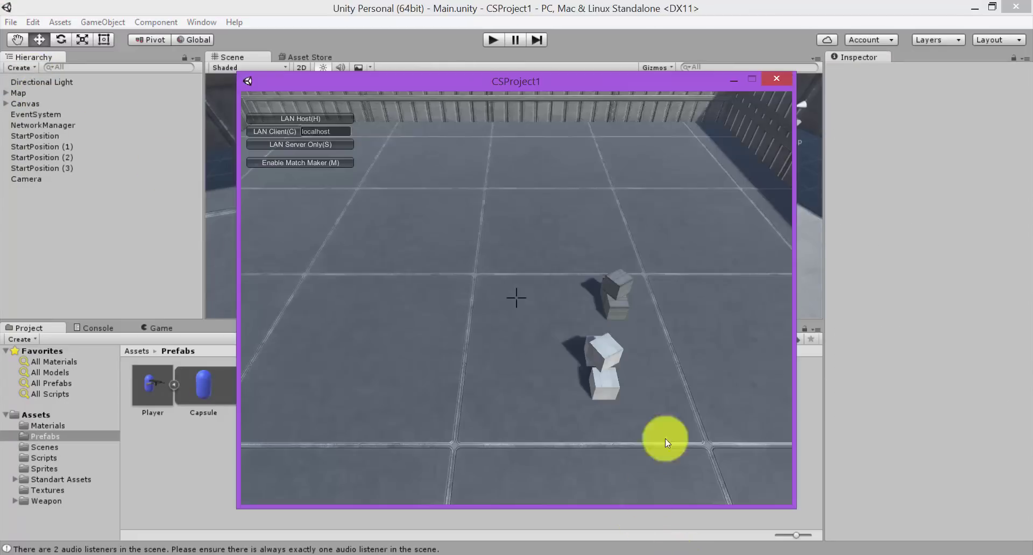
pyautogui.click(775, 79)
pyautogui.hotkey('ctrl', 'b')
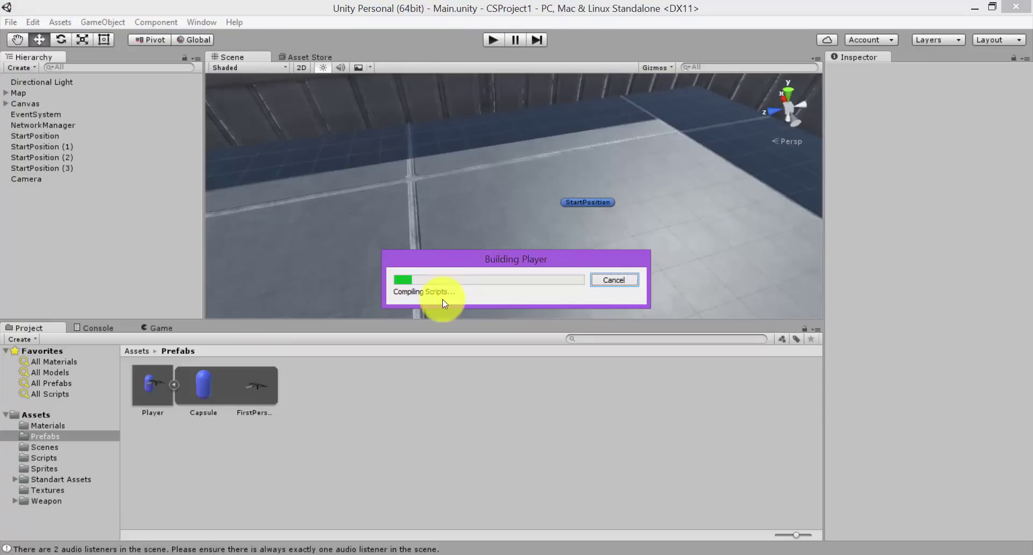
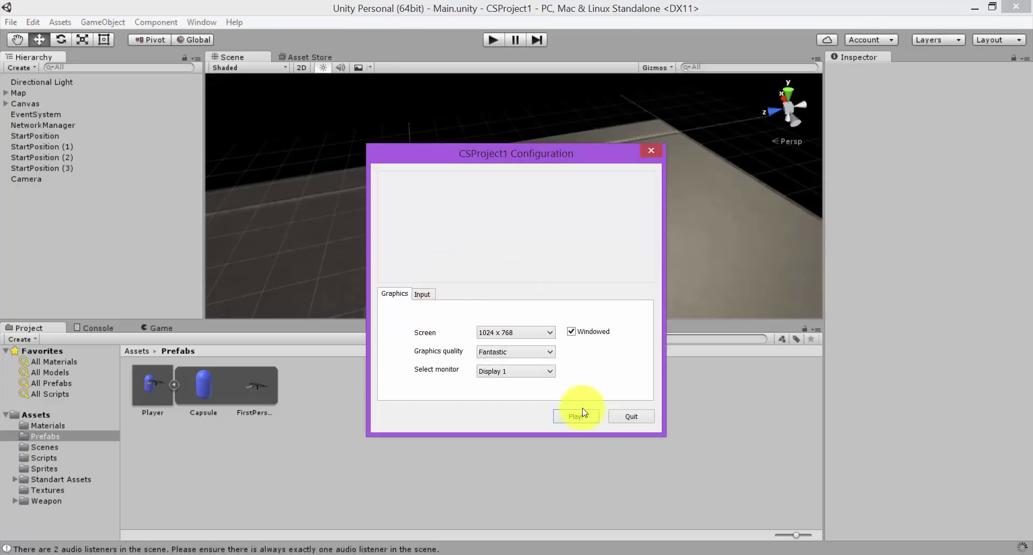
# Launch the game and a second Client.exe copy, placing the two windows left and right
pyautogui.click(576, 417)
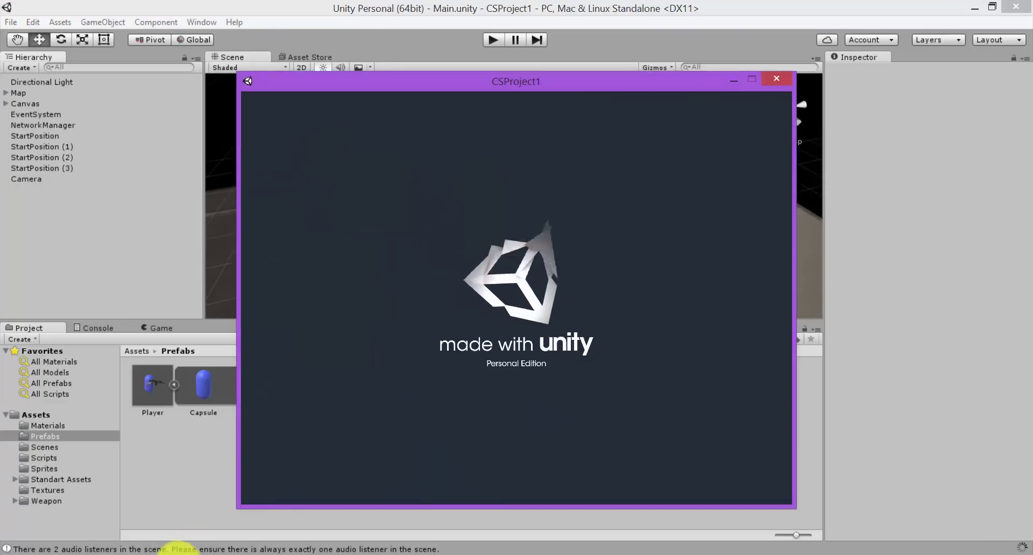
pyautogui.moveTo(200, 508)
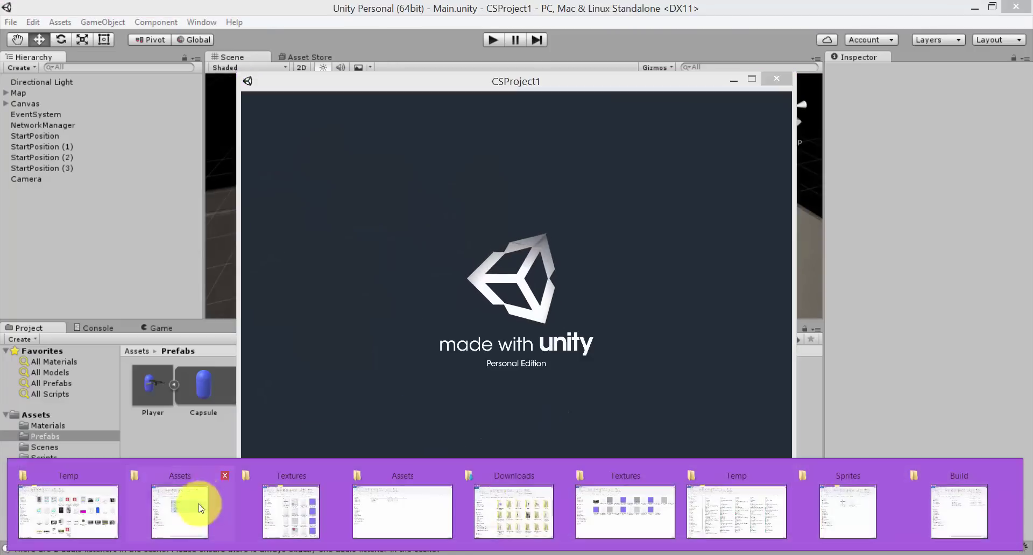
pyautogui.click(931, 506)
pyautogui.doubleClick(643, 166)
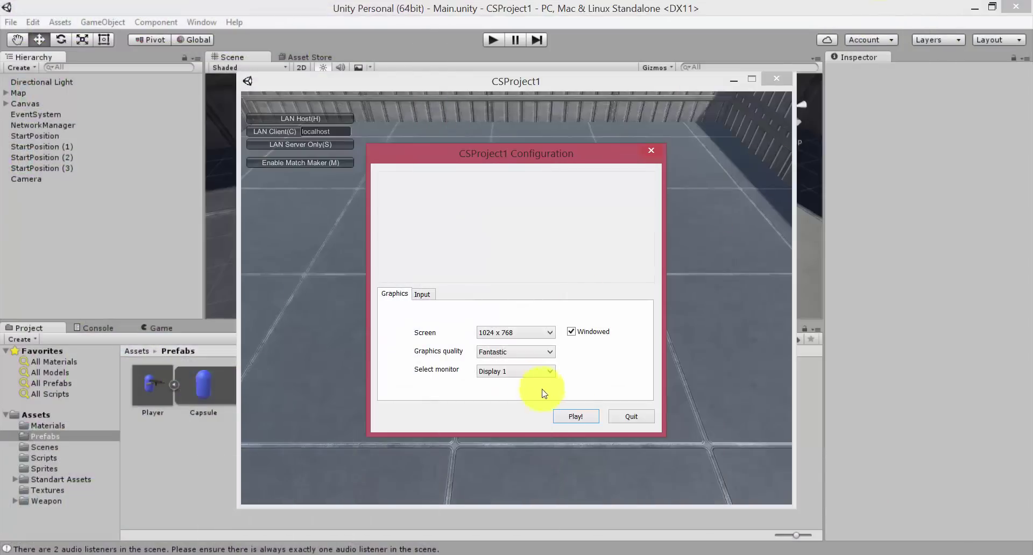
pyautogui.click(574, 405)
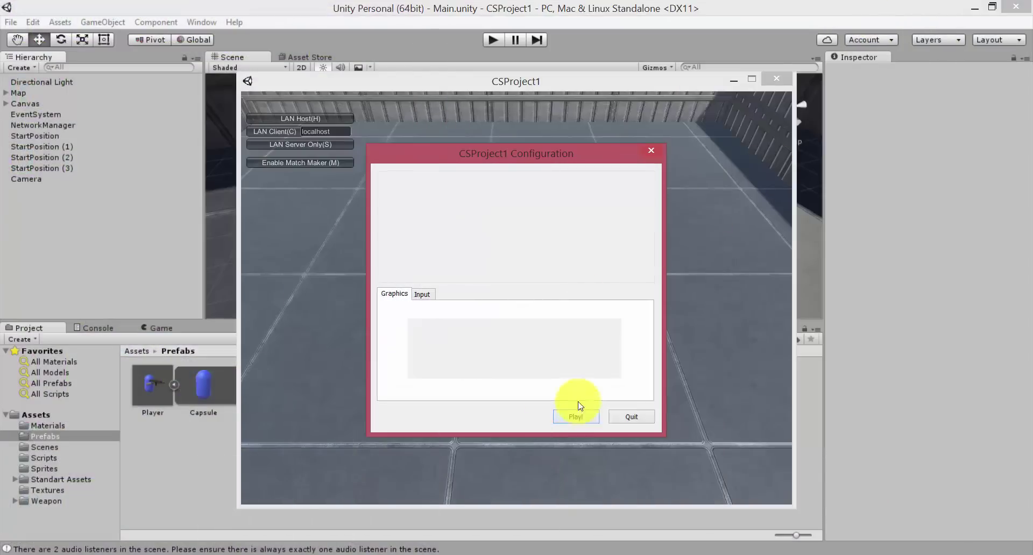
pyautogui.moveTo(524, 100); pyautogui.dragTo(348, 100)
pyautogui.moveTo(639, 85); pyautogui.dragTo(829, 92)
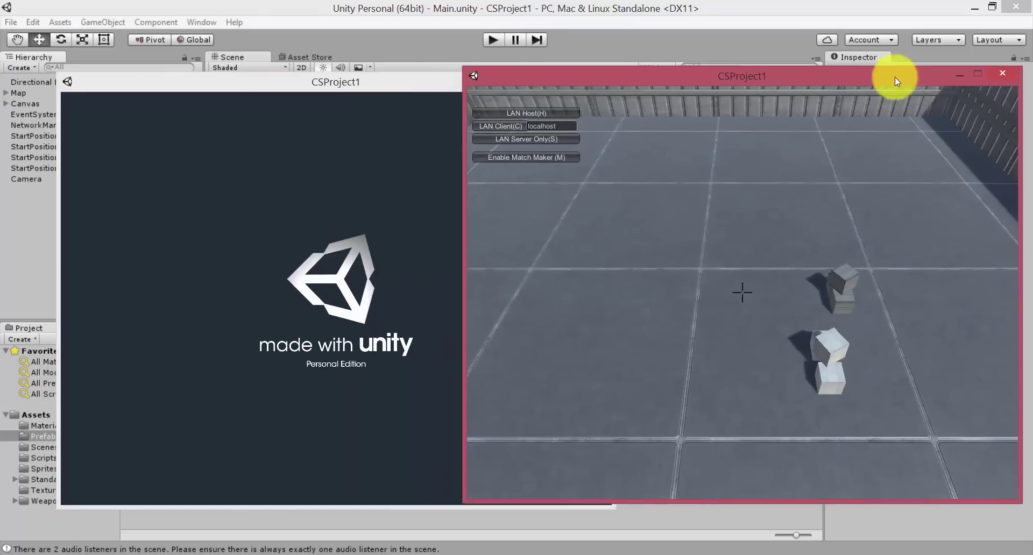
# Start the right window as LAN host and join it from the left window as LAN client
pyautogui.moveTo(371, 89); pyautogui.dragTo(311, 86)
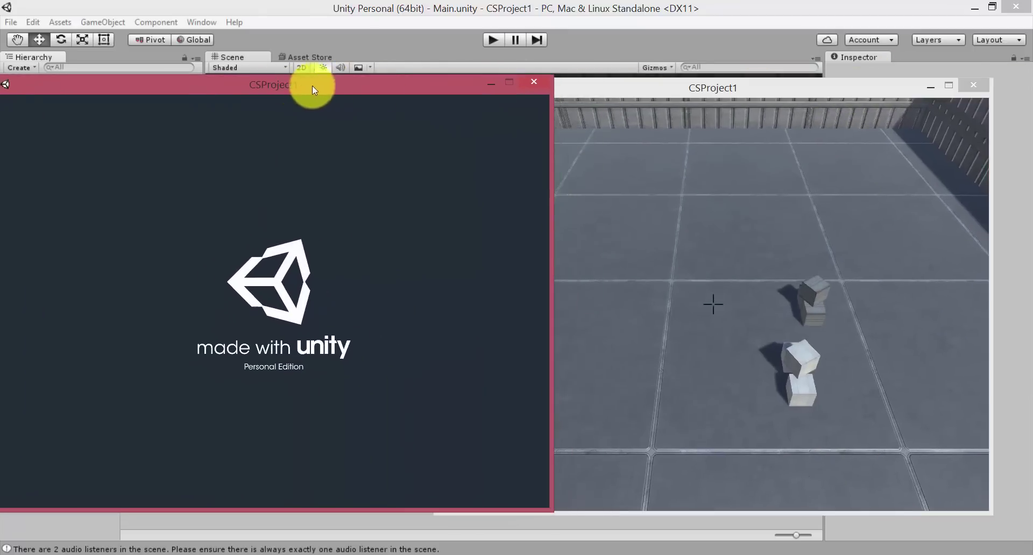
pyautogui.click(639, 85)
pyautogui.click(511, 126)
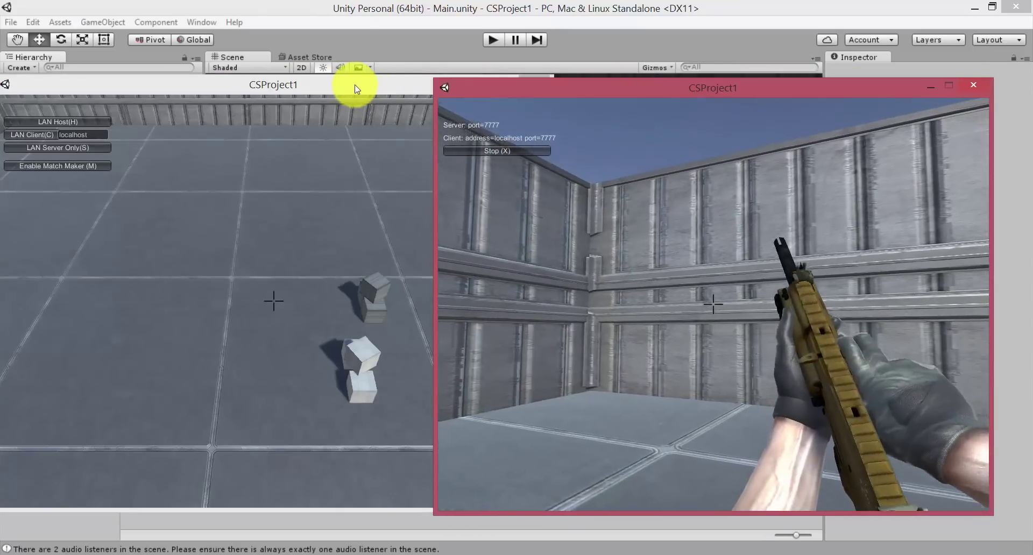
pyautogui.click(353, 86)
pyautogui.click(45, 138)
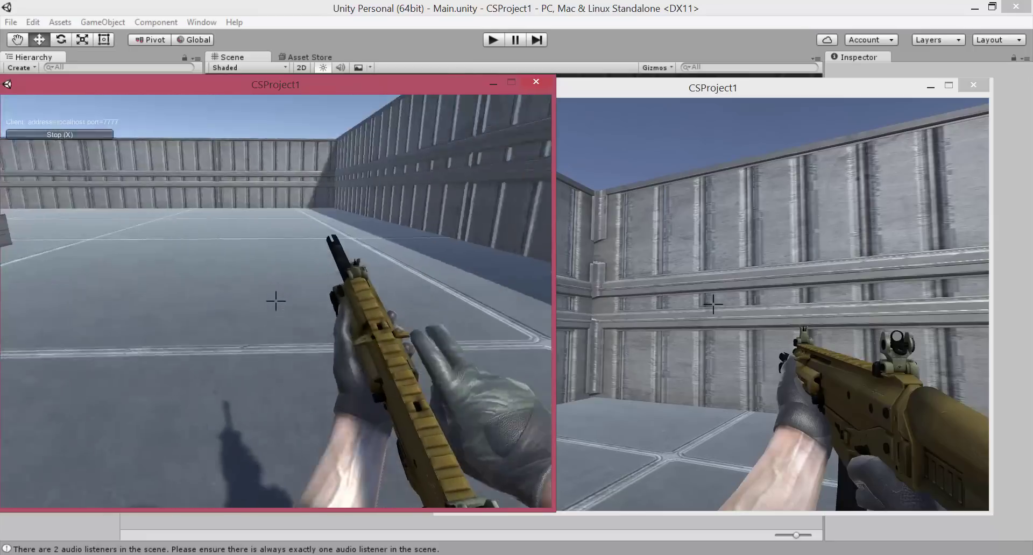
# Walk the client forward, then fire and walk the host player toward the other capsule
pyautogui.press('w')
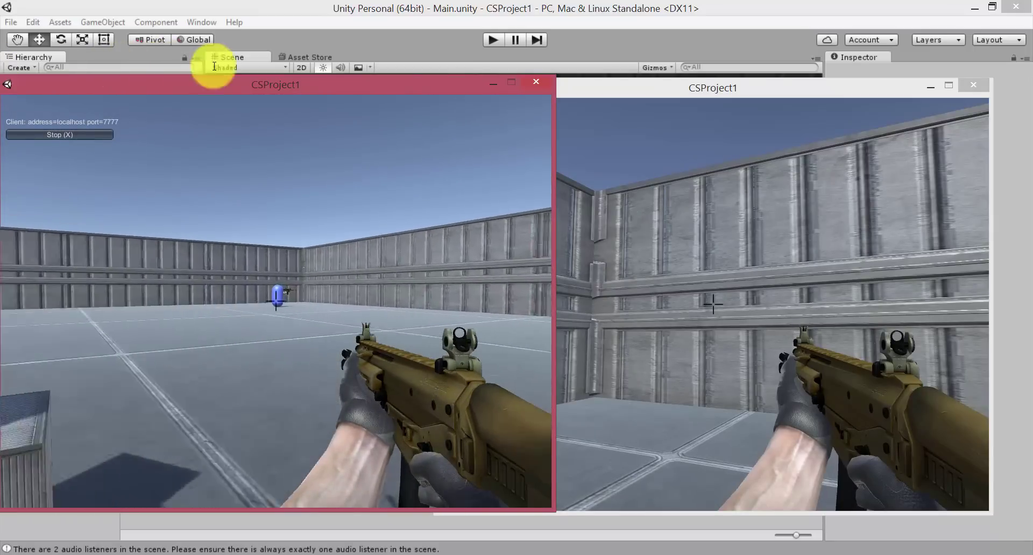
pyautogui.click(661, 200)
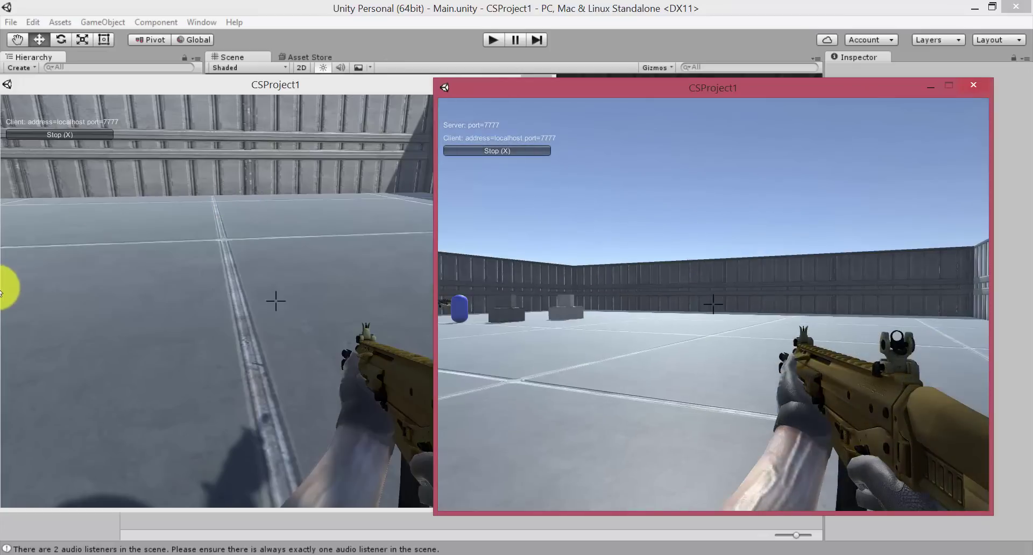
pyautogui.press('w')
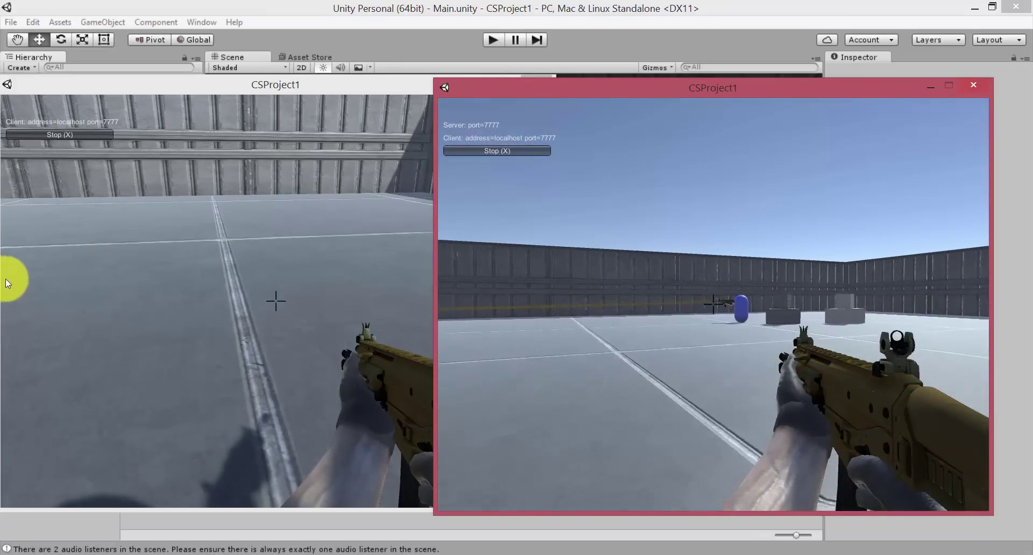
pyautogui.click(18, 257)
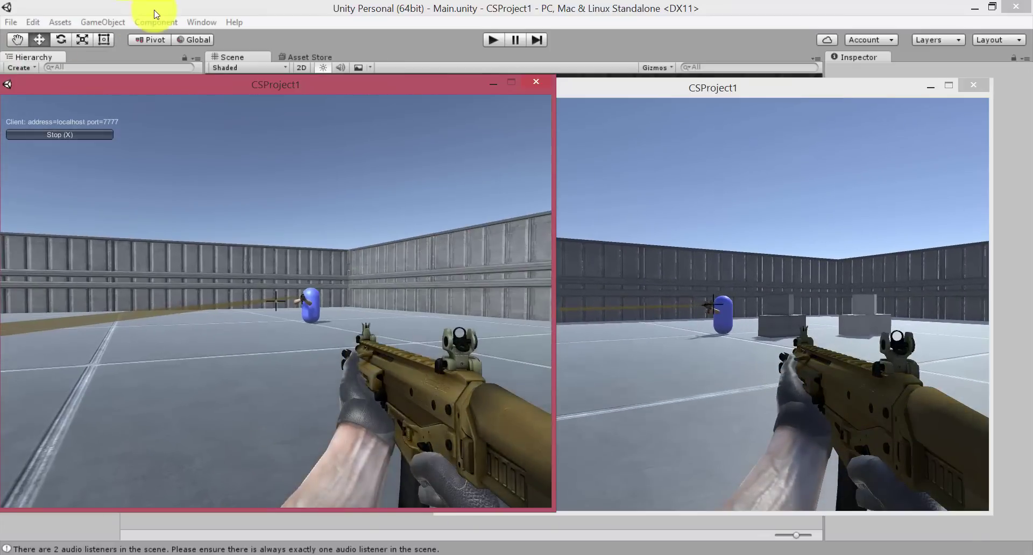
pyautogui.click(156, 10)
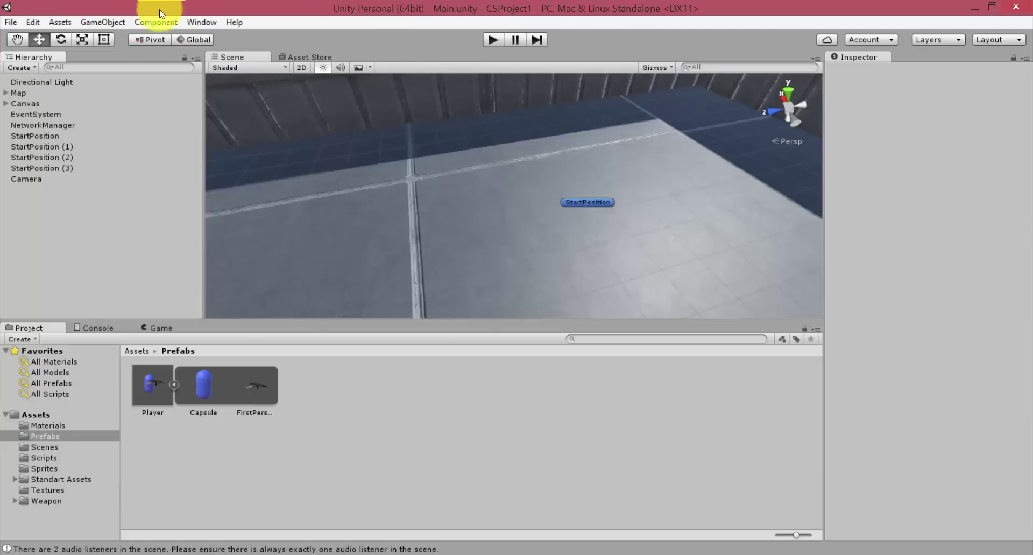
pyautogui.click(691, 505)
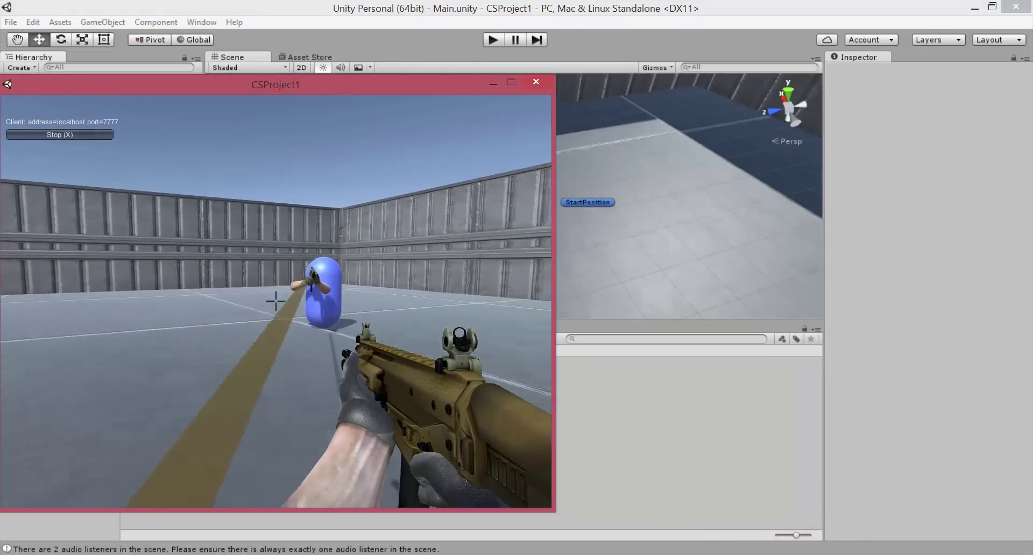
# Bring the game windows forward and move the client player around with D, A, S and D
pyautogui.moveTo(645, 550)
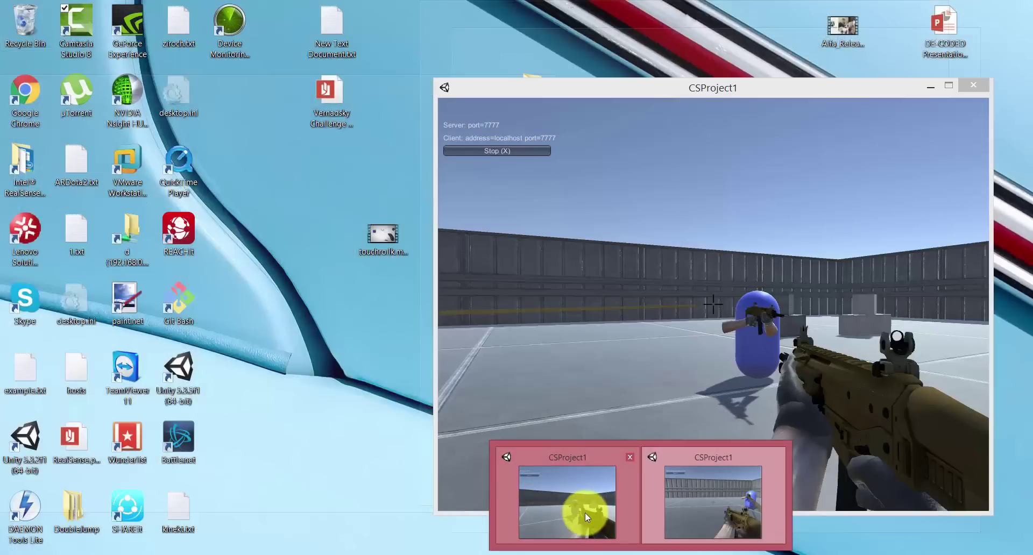
pyautogui.click(586, 512)
pyautogui.click(657, 509)
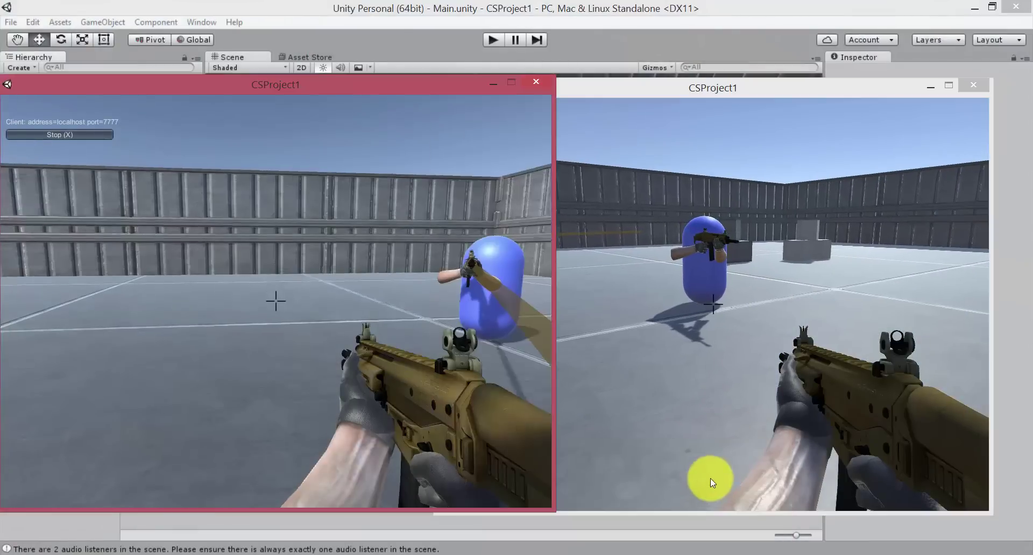
pyautogui.press('d')
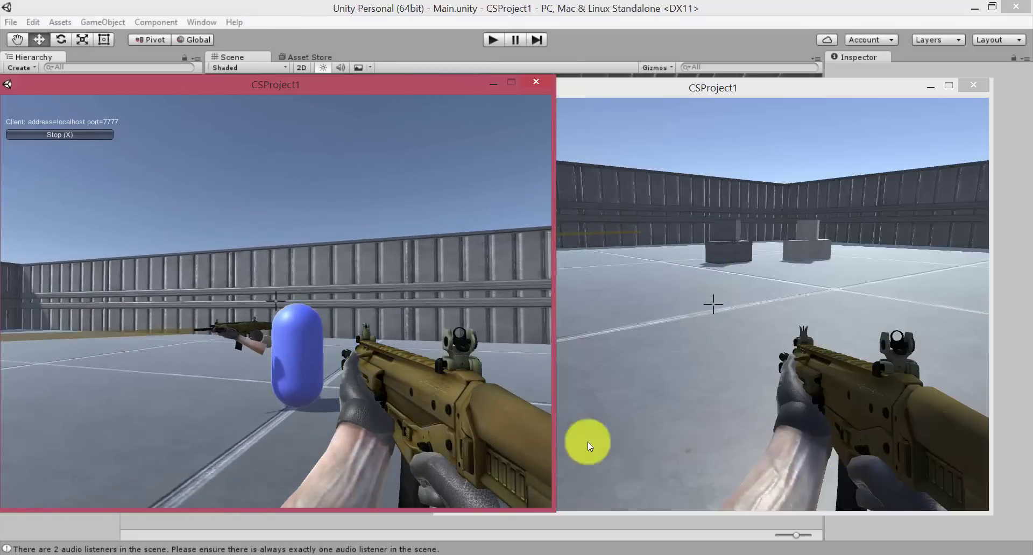
pyautogui.press('a')
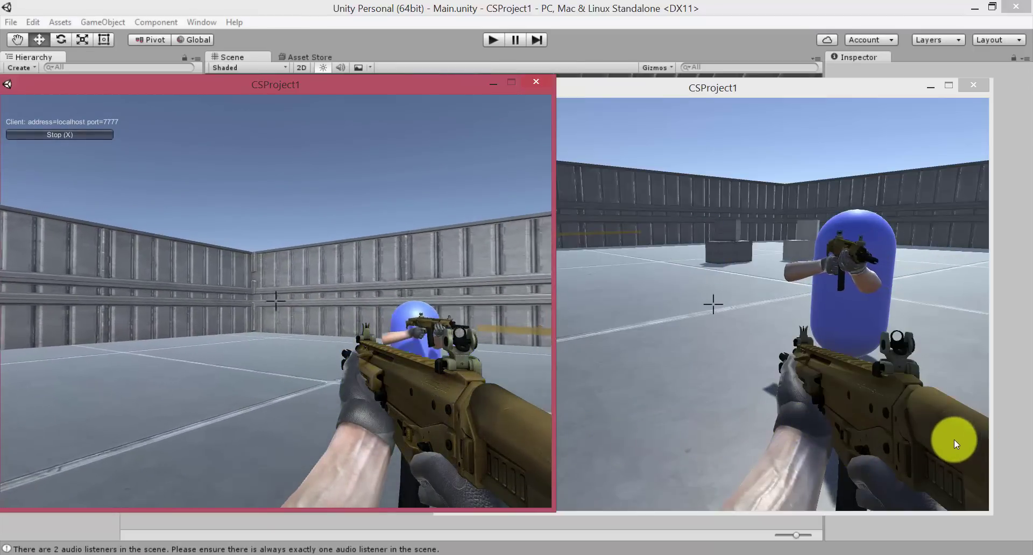
pyautogui.press('s')
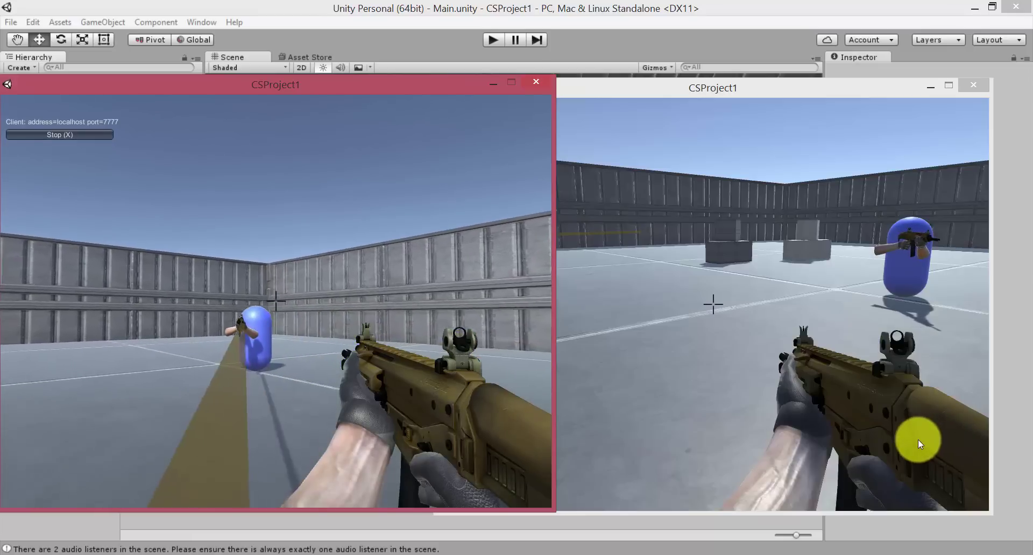
pyautogui.press('d')
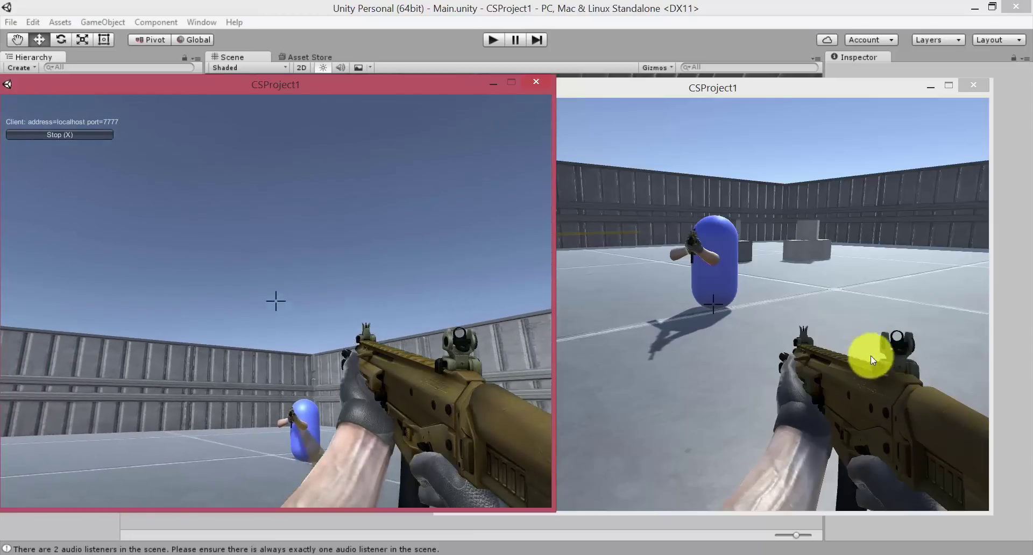
# Back the host player away, then close both CSProject1 game windows
pyautogui.click(865, 337)
pyautogui.press('s')
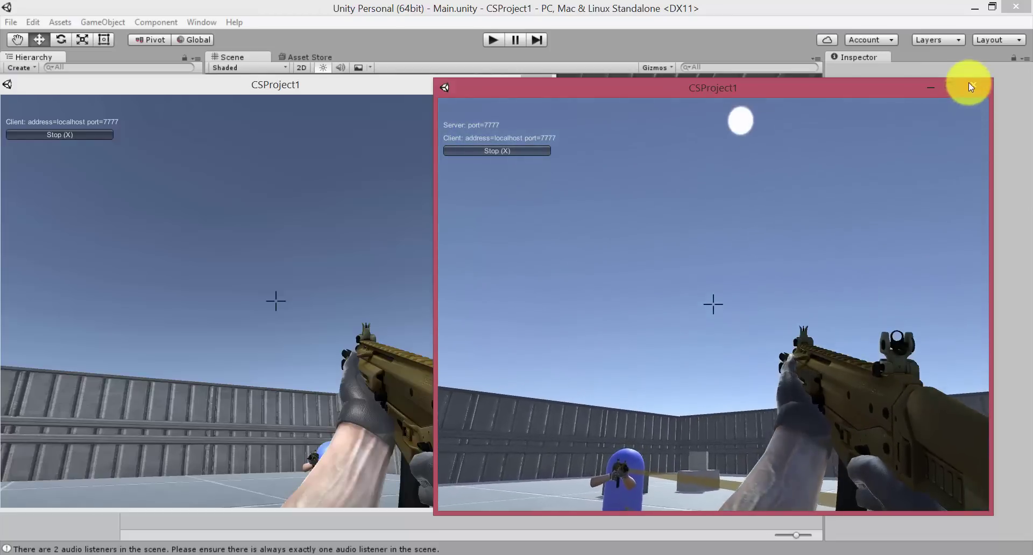
pyautogui.click(973, 85)
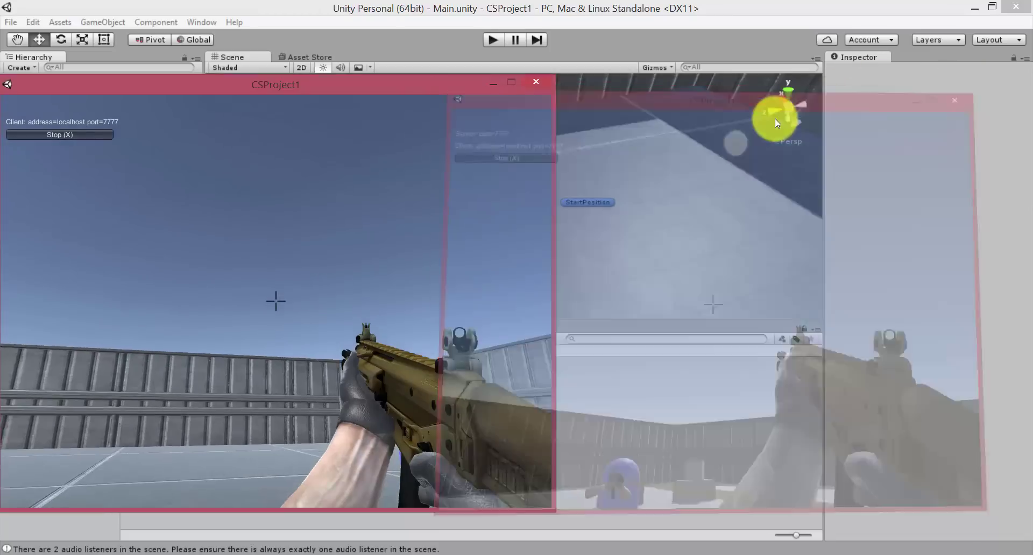
pyautogui.click(536, 80)
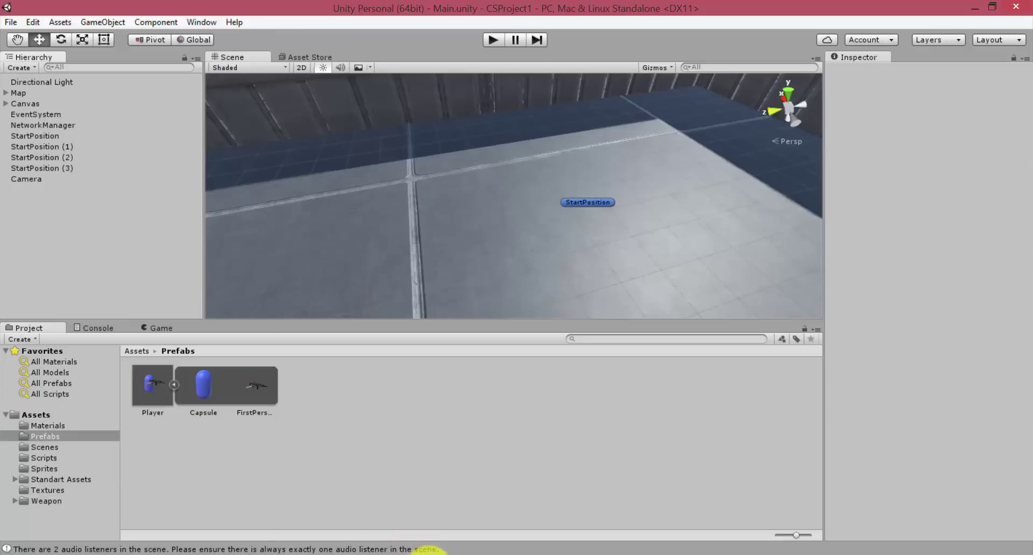
# Add a new line below the m_Camera.depth assignment in Start() of FirstPersonController.cs
pyautogui.hotkey('alt', 'Tab')
pyautogui.scroll(-3, 323, 346)
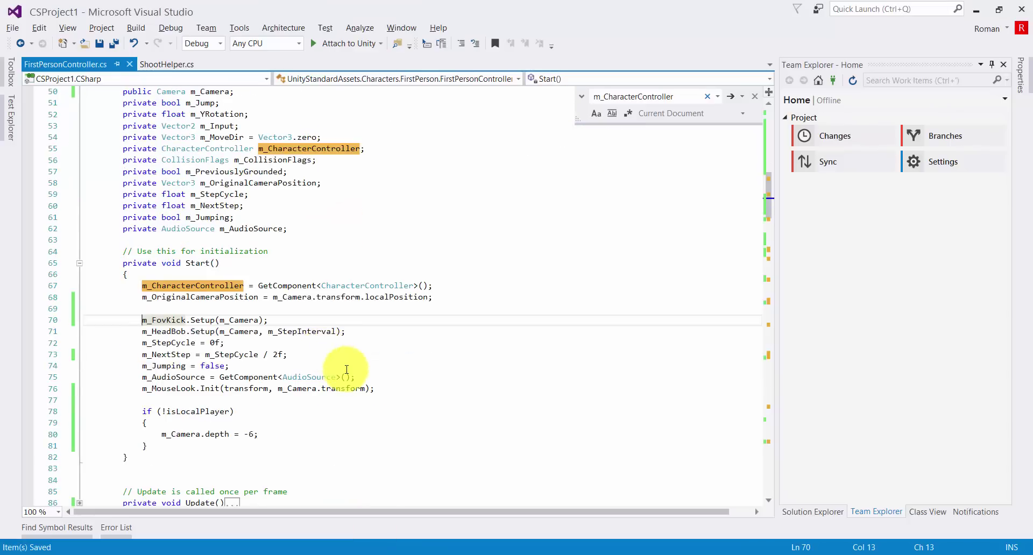
pyautogui.scroll(-2, 274, 328)
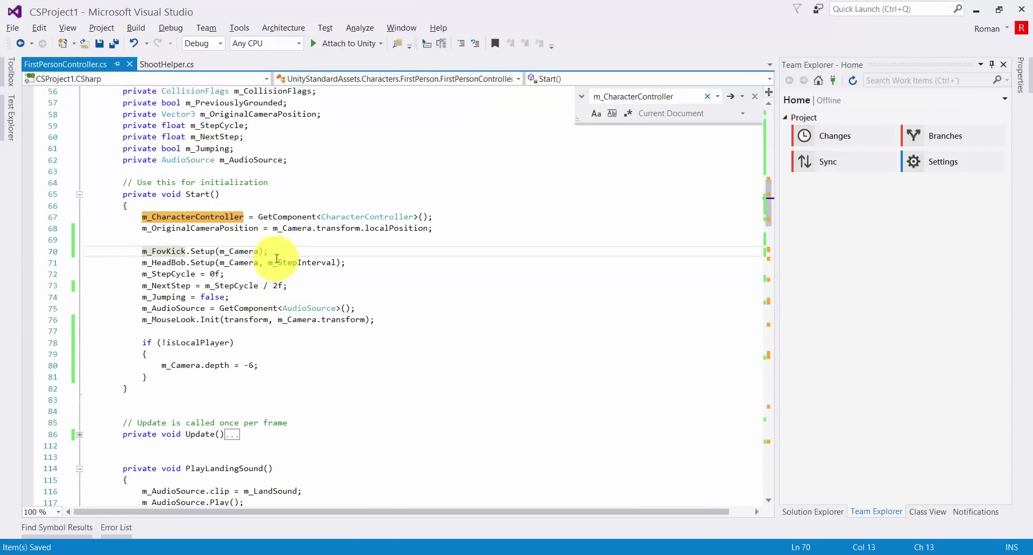
pyautogui.scroll(3, 268, 250)
pyautogui.scroll(-3, 217, 352)
pyautogui.click(164, 366)
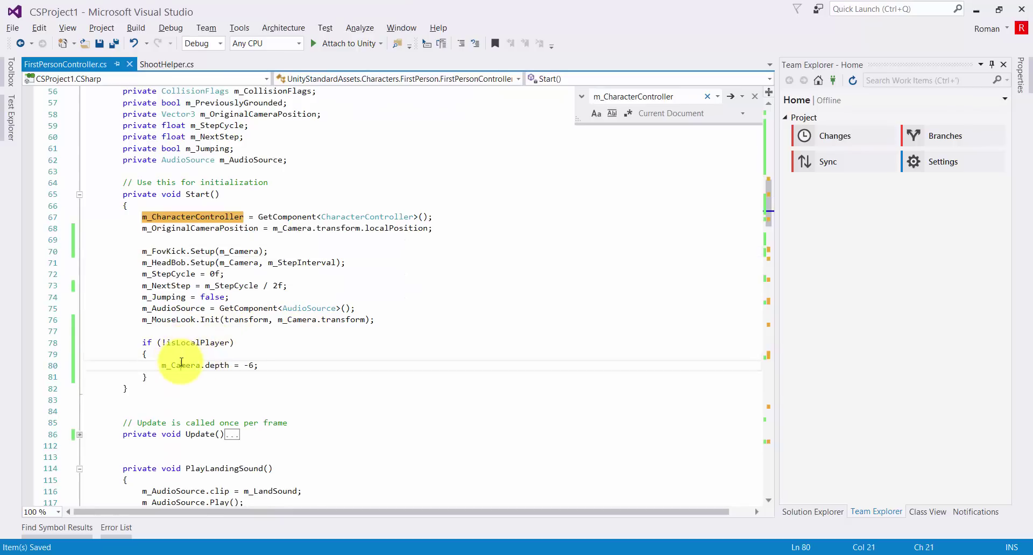
pyautogui.click(263, 367)
pyautogui.press('Return')
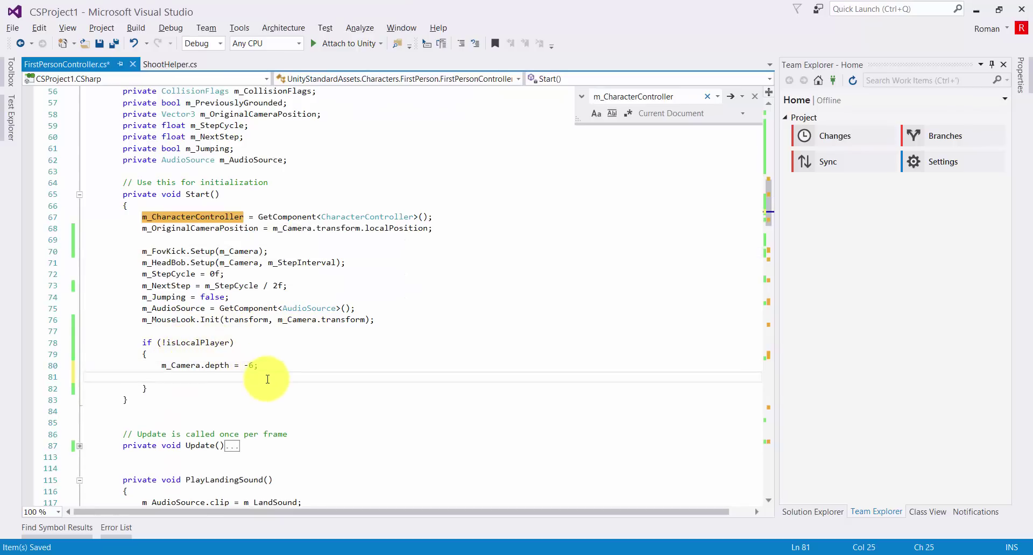
# Type m_Camera.GetComponent<AudioListener>() on the new line using IntelliSense completions
pyautogui.write('m_Camera.П')
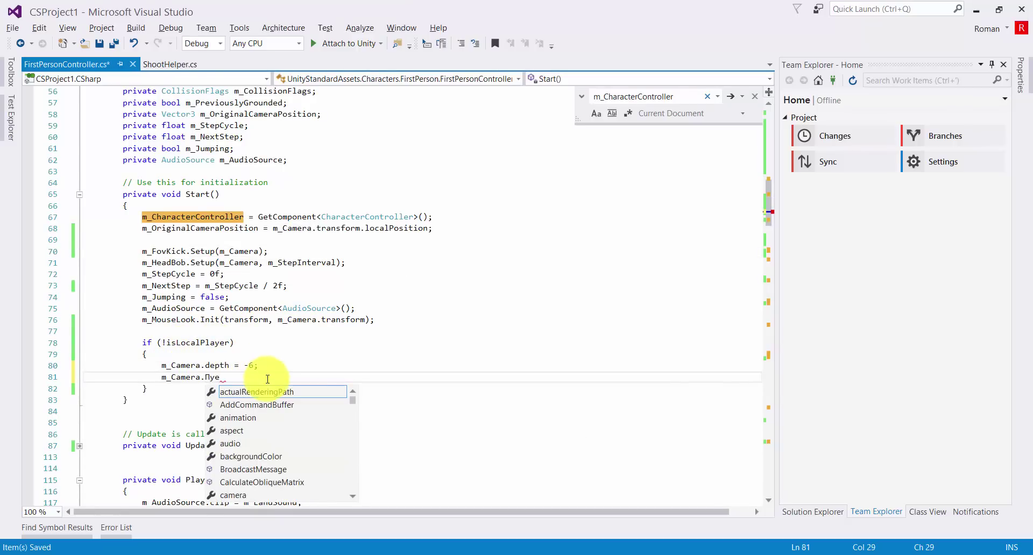
pyautogui.press('BackSpace')
pyautogui.write('Get')
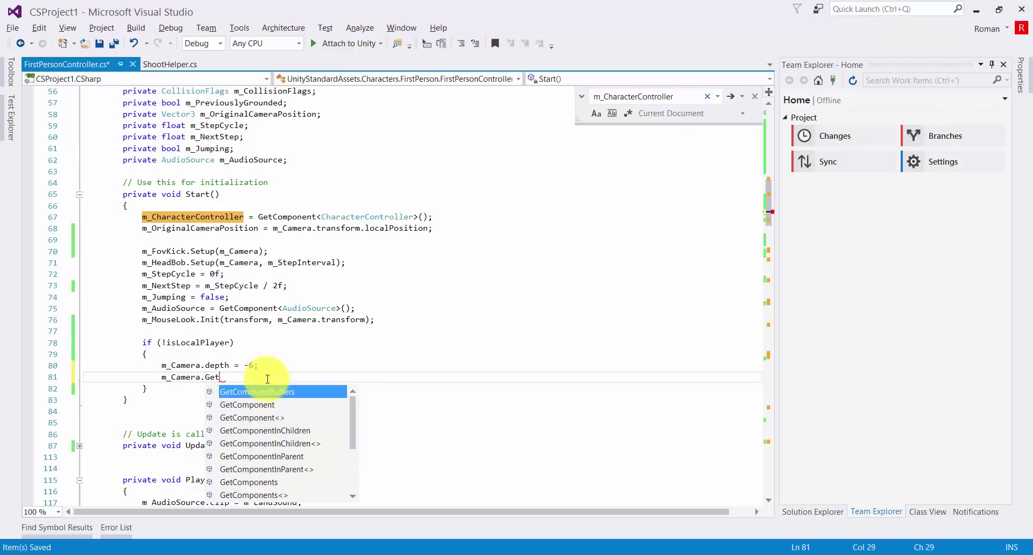
pyautogui.press('Down')
pyautogui.press('Tab')
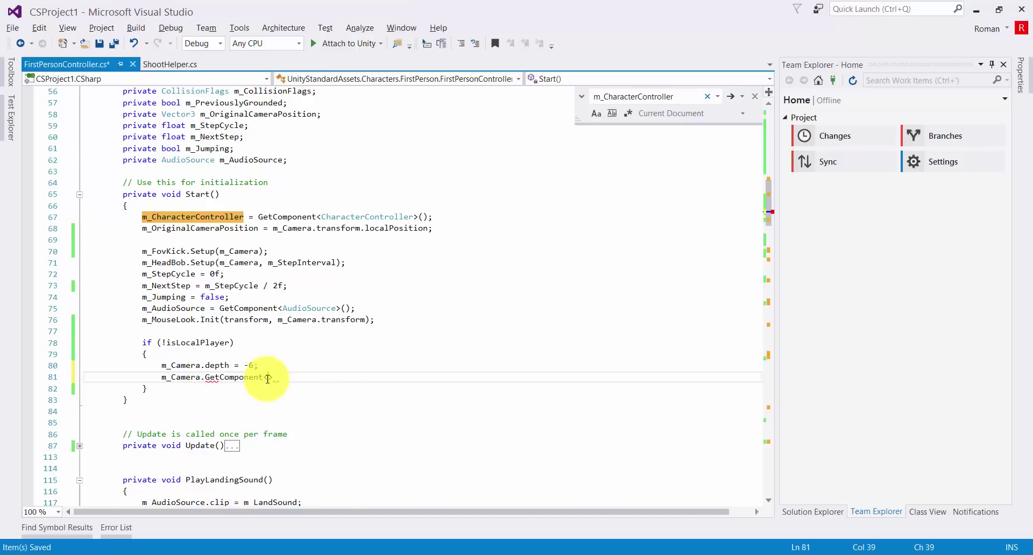
pyautogui.write('Audi')
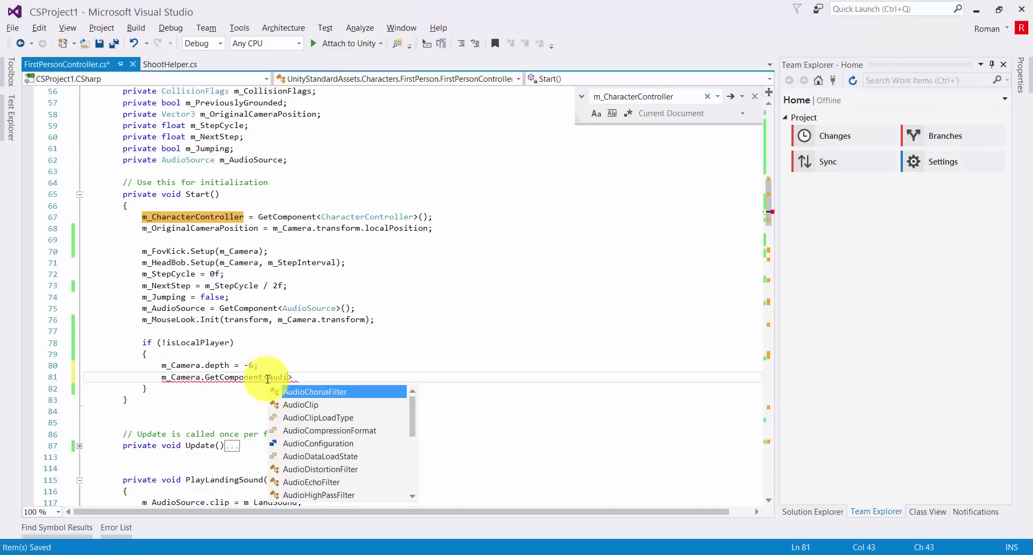
pyautogui.write('Lo')
pyautogui.press('BackSpace')
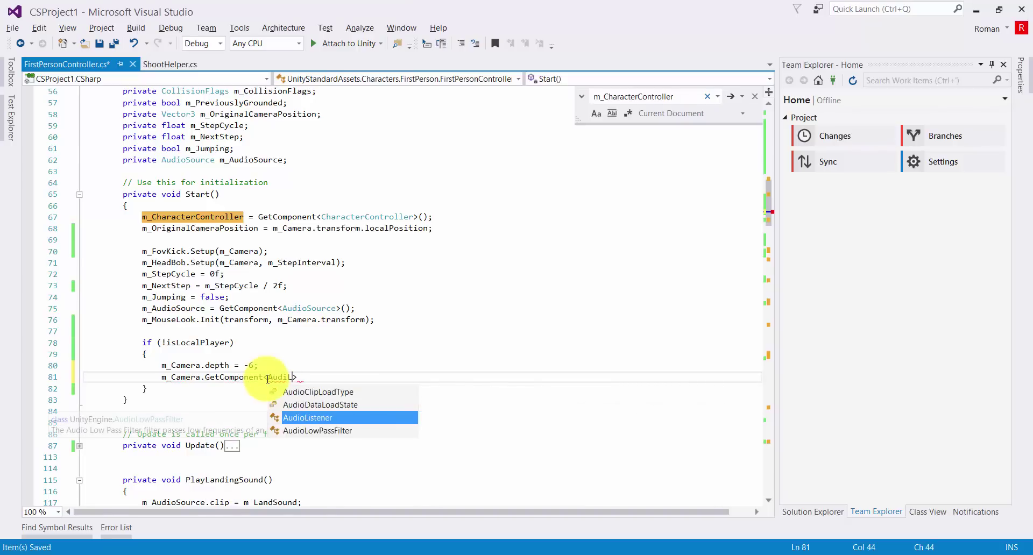
pyautogui.write('i')
pyautogui.press('Tab')
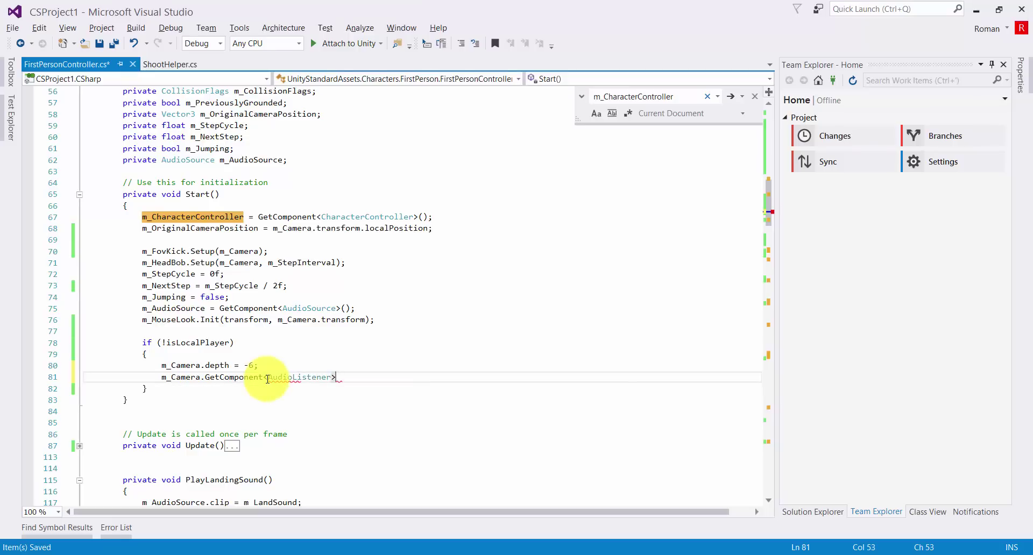
# Finish the statement with .enabled = false;
pyautogui.write('.')
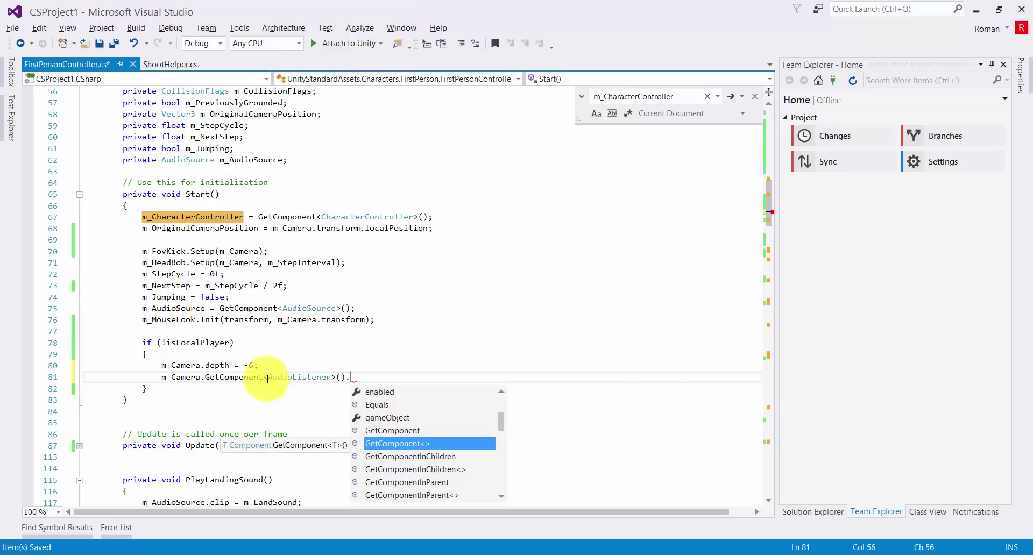
pyautogui.press('Up')
pyautogui.press('Up')
pyautogui.press('Up')
pyautogui.press('Up')
pyautogui.press('Down')
pyautogui.press('Down')
pyautogui.press('Tab')
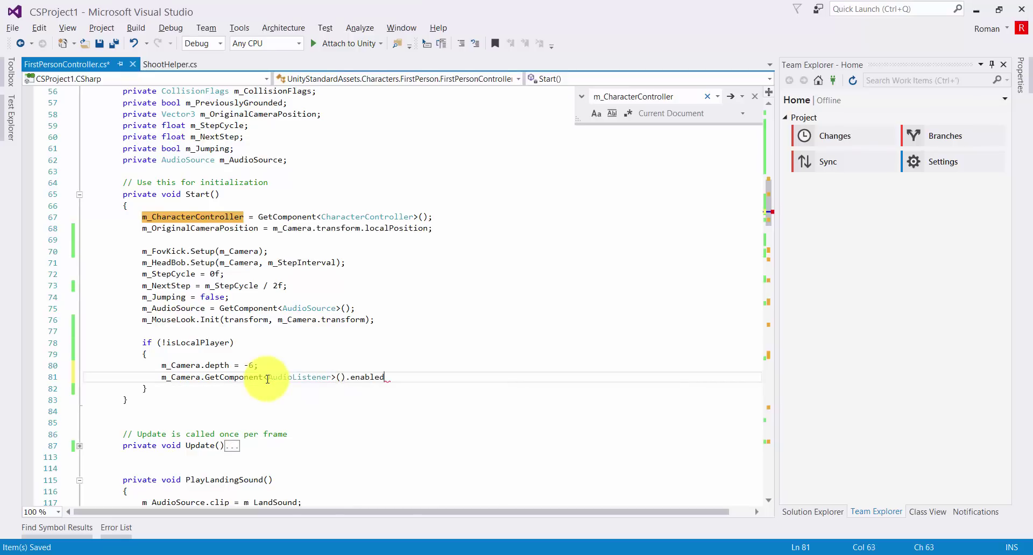
pyautogui.write('fa')
pyautogui.press('Tab')
pyautogui.click(222, 389)
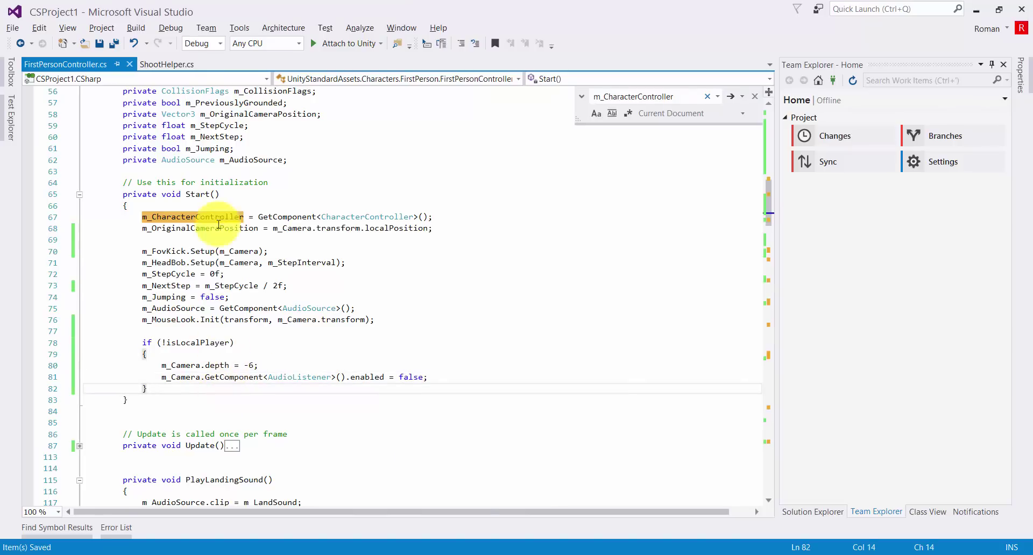
# Read the Unity Console warning about two audio listeners in the scene
pyautogui.click(246, 552)
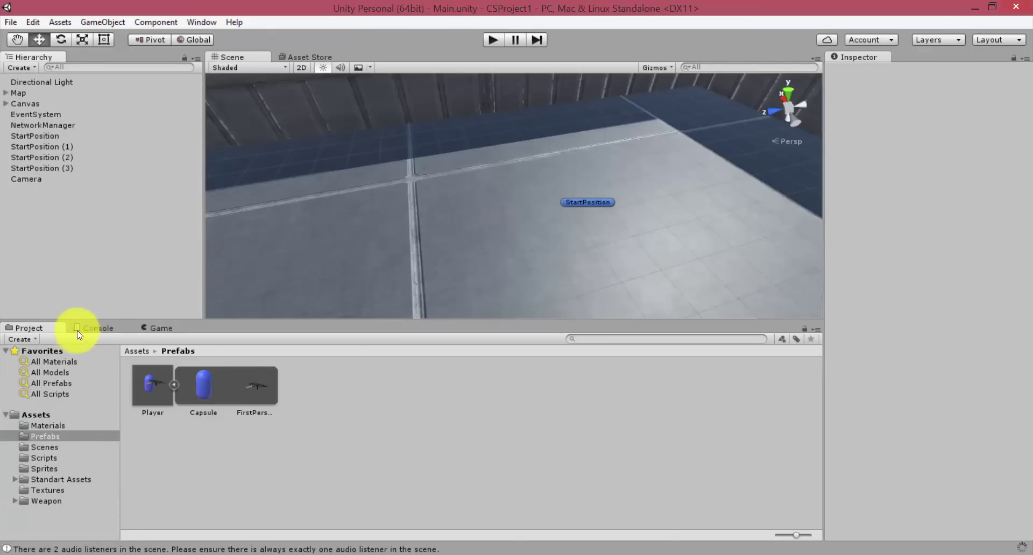
pyautogui.click(95, 327)
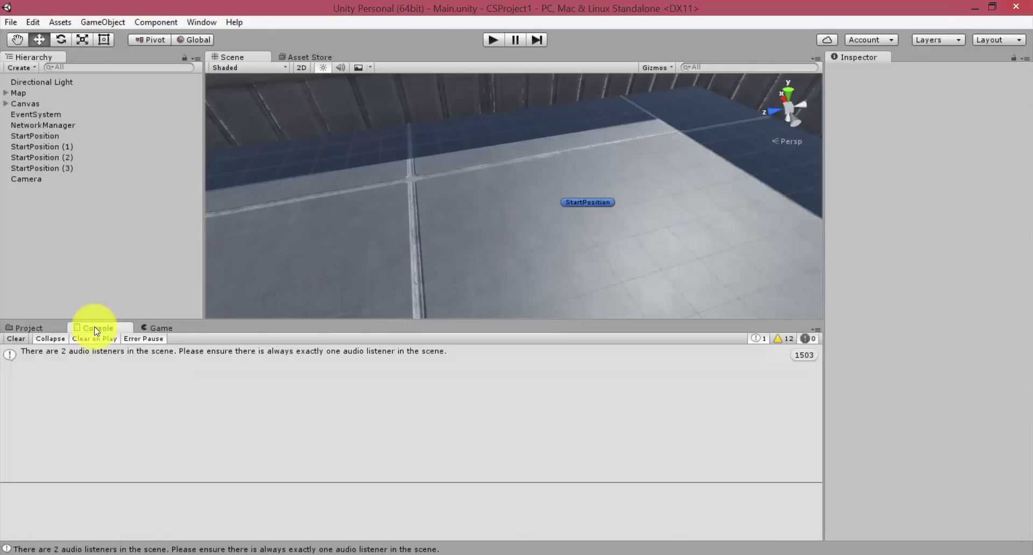
pyautogui.click(49, 328)
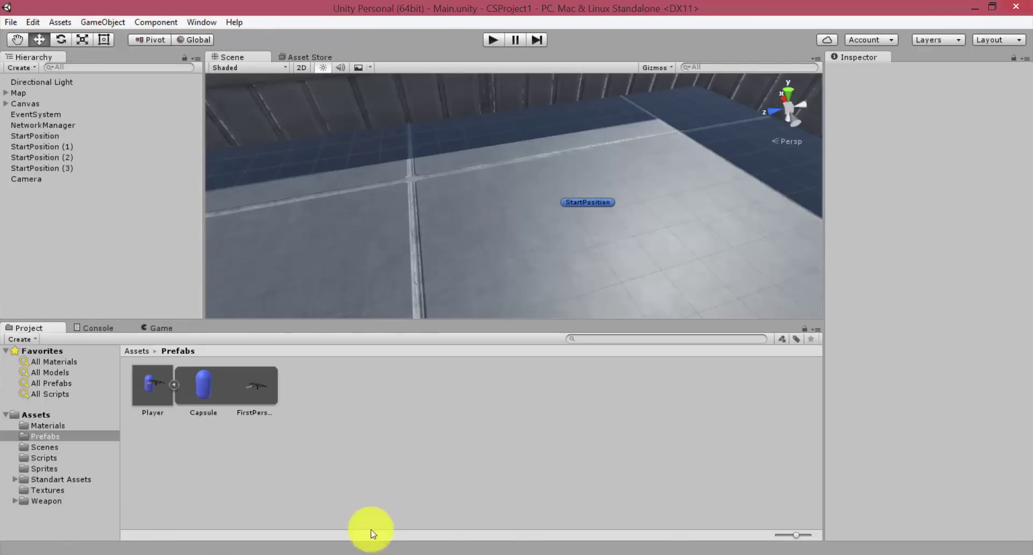
# Back in FirstPersonController.cs, add an empty line at the top of Start()
pyautogui.click(372, 552)
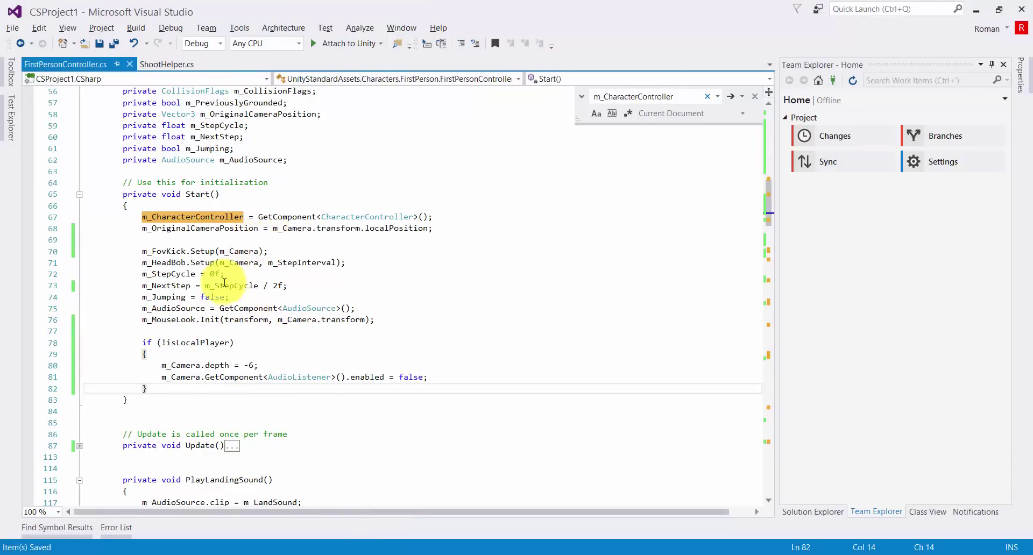
pyautogui.click(156, 206)
pyautogui.press('Return')
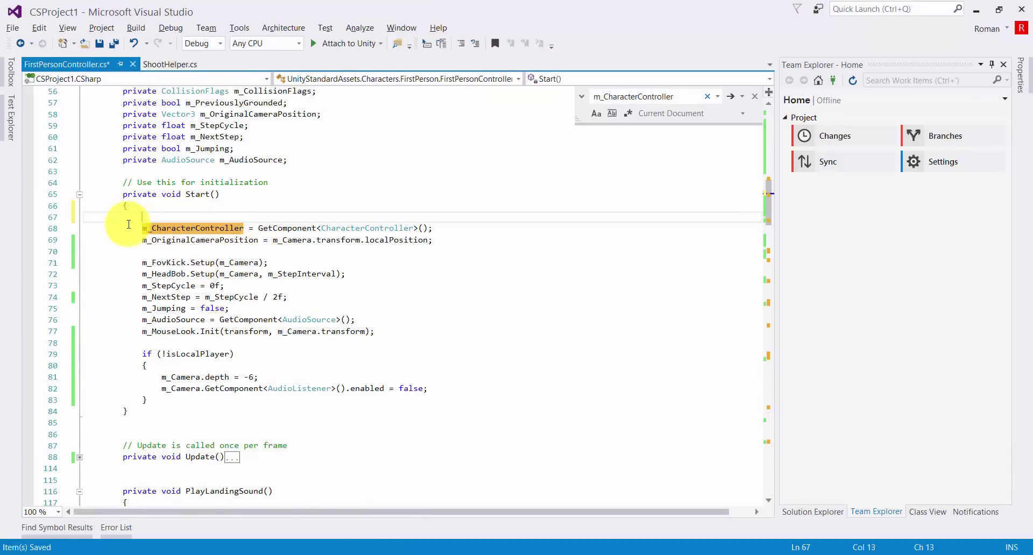
# Type Application.runInBackground = true; as Start()'s first statement via IntelliSense
pyautogui.write('Ap')
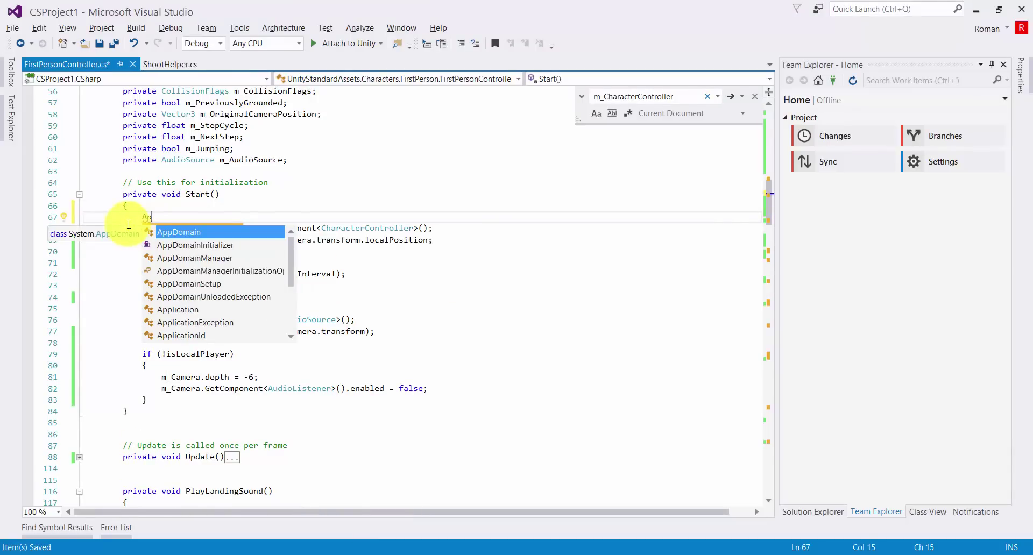
pyautogui.press('Down')
pyautogui.press('Down')
pyautogui.press('Down')
pyautogui.press('Down')
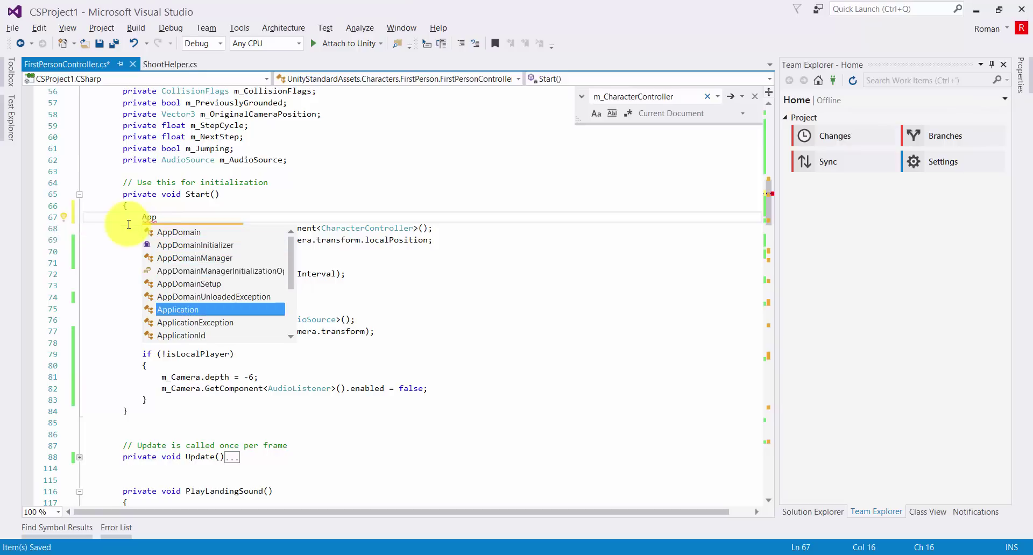
pyautogui.write('l.is')
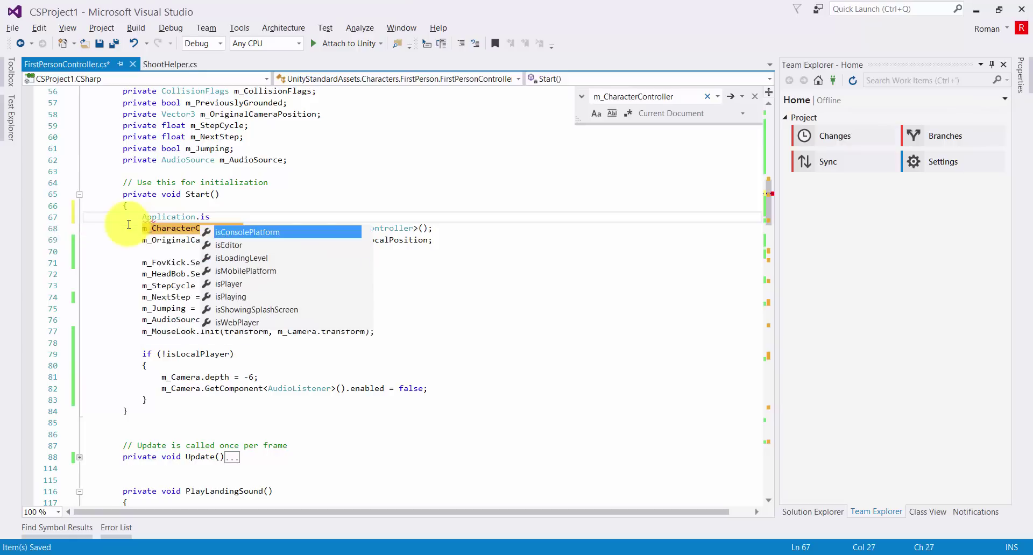
pyautogui.write('n')
pyautogui.press('Down')
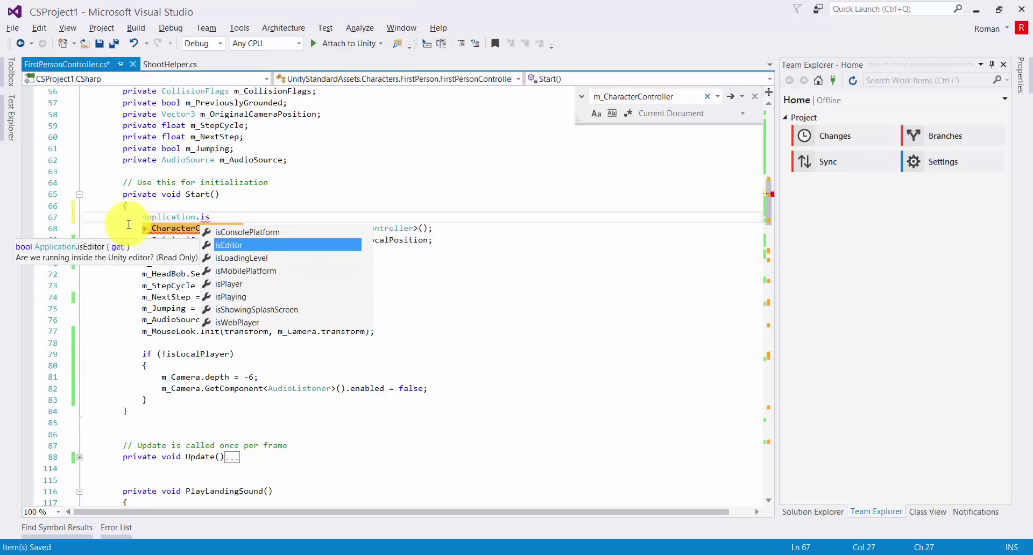
pyautogui.press('BackSpace')
pyautogui.press('BackSpace')
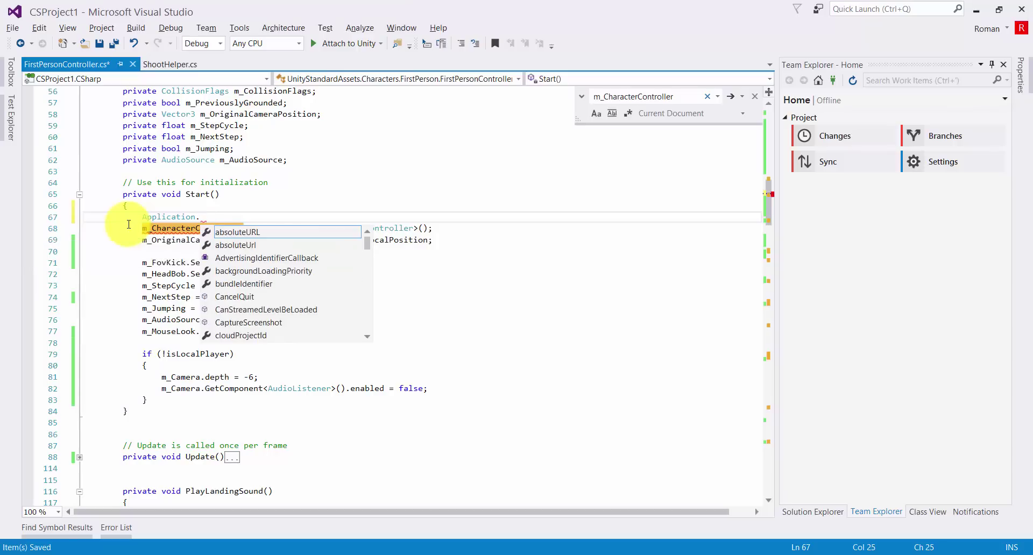
pyautogui.write('ba')
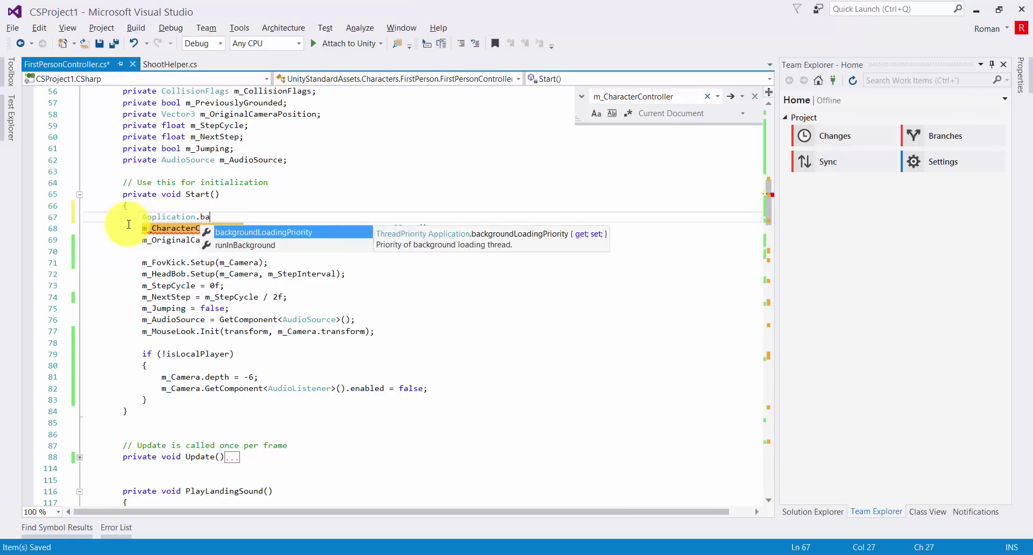
pyautogui.press('Down')
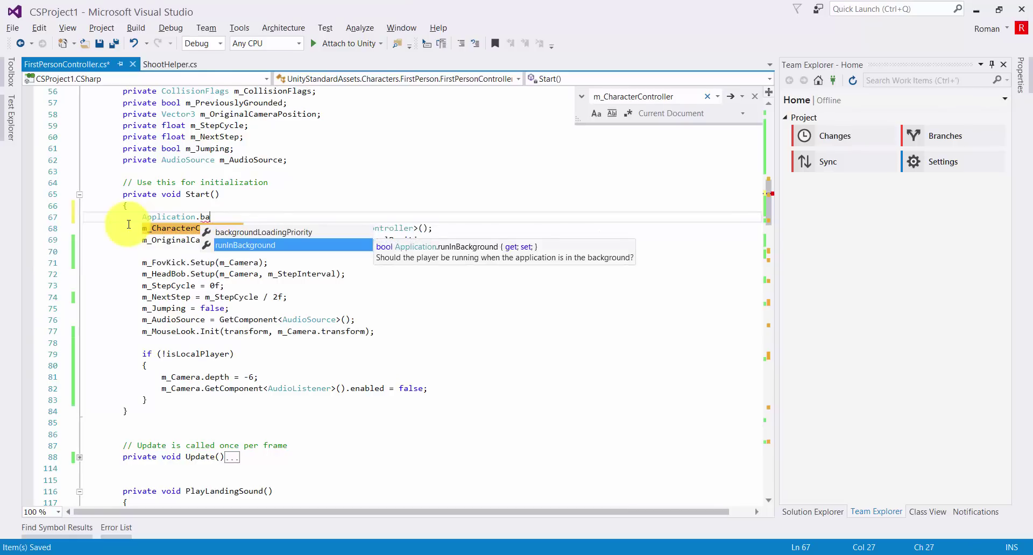
pyautogui.press('Tab')
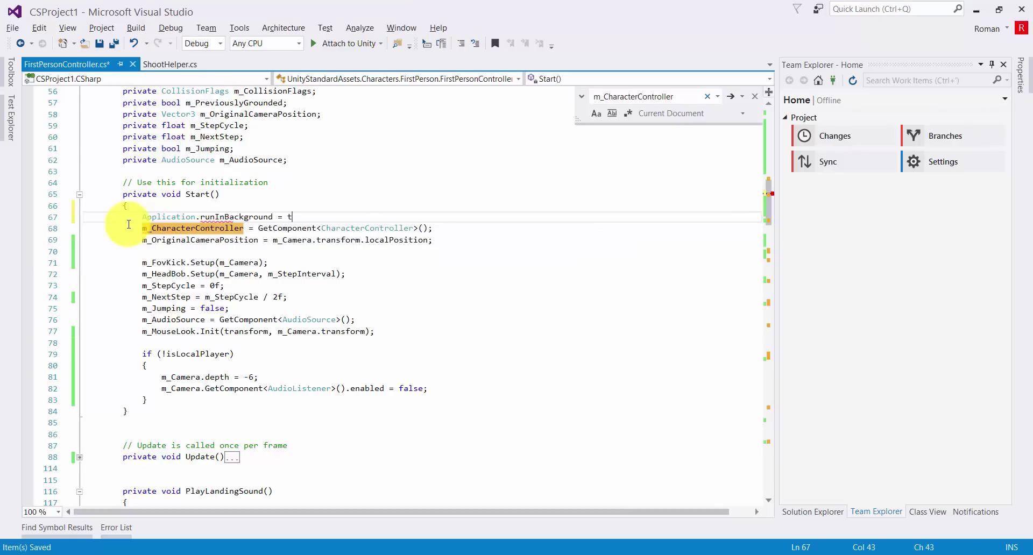
pyautogui.write('ru')
pyautogui.press('Tab')
pyautogui.press('Return')
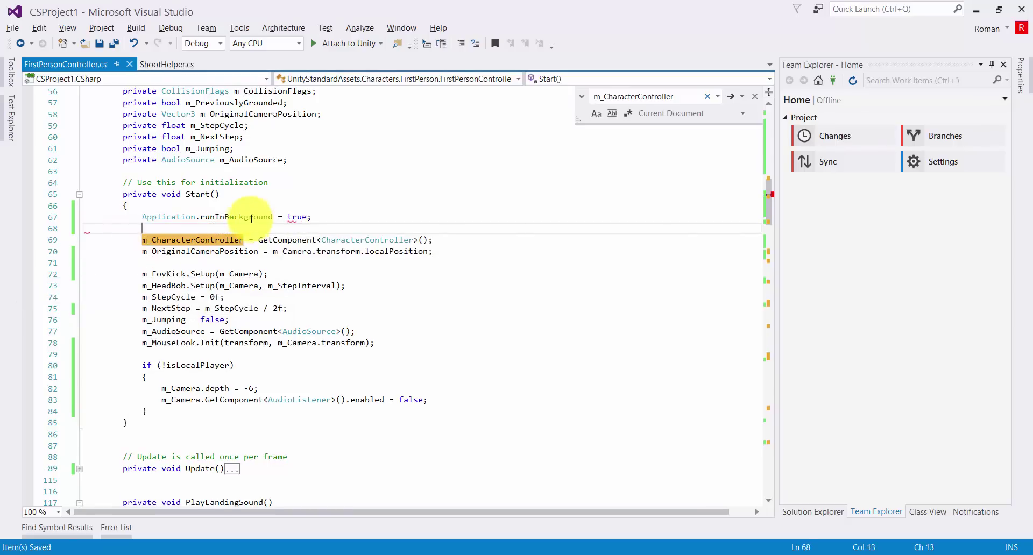
pyautogui.click(249, 216)
# Build the project with Ctrl+B and launch the new player from the configuration dialog
pyautogui.hotkey('alt', 'Tab')
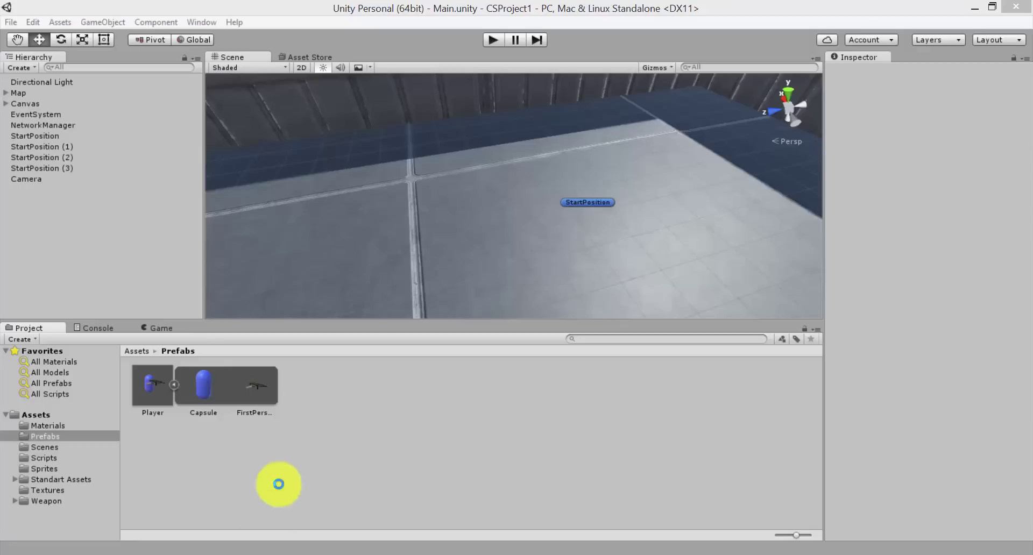
pyautogui.keyDown('alt'); pyautogui.moveTo(369, 240); pyautogui.dragTo(410, 166); pyautogui.keyUp('alt')
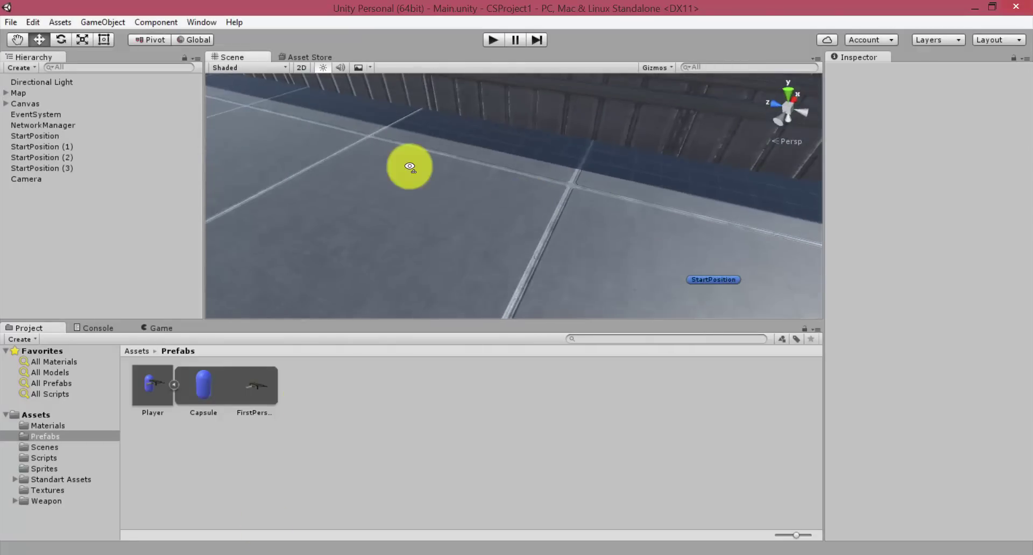
pyautogui.hotkey('ctrl', 'b')
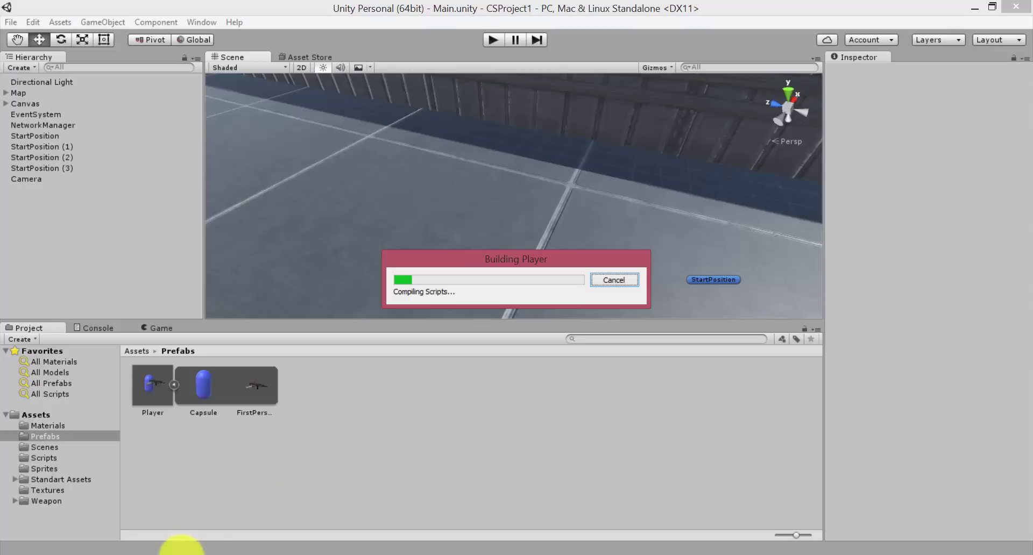
pyautogui.rightClick(182, 551)
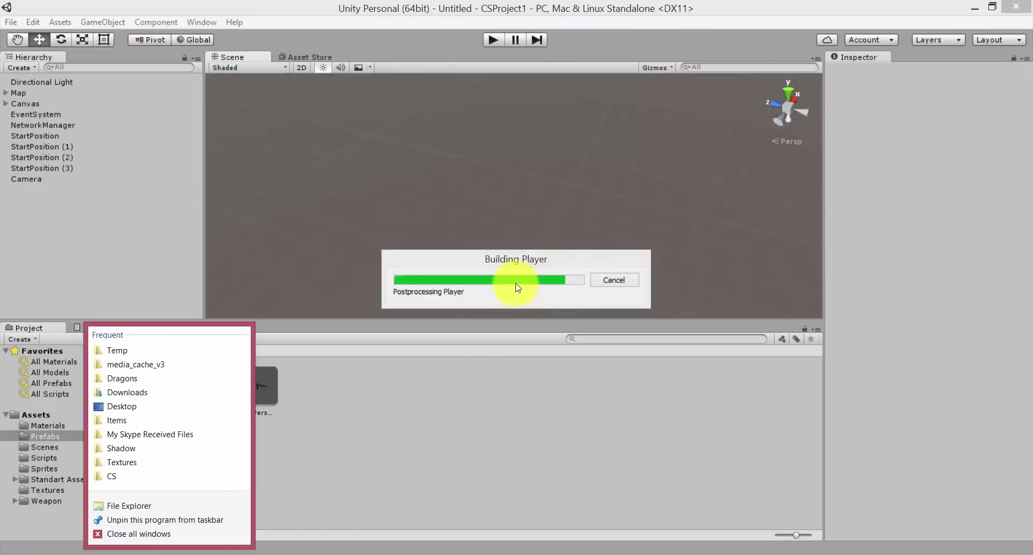
pyautogui.click(405, 206)
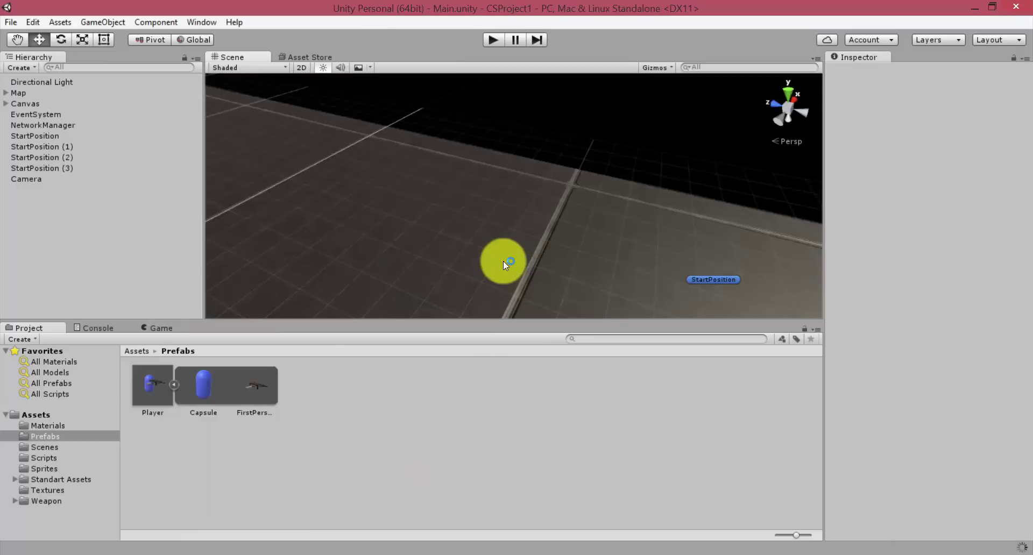
pyautogui.click(563, 421)
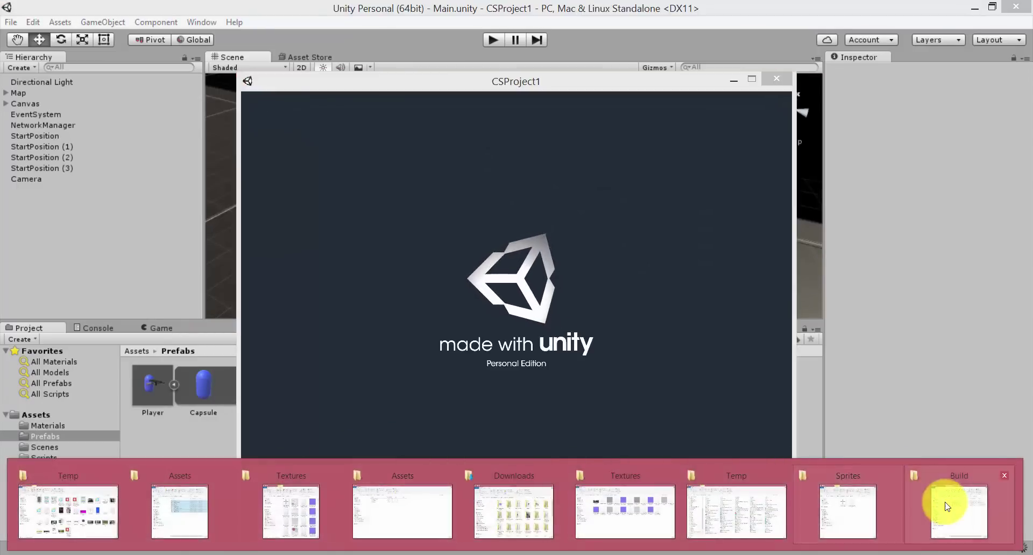
# Launch a second Client.exe instance and arrange the two game windows left and right
pyautogui.click(945, 503)
pyautogui.doubleClick(670, 172)
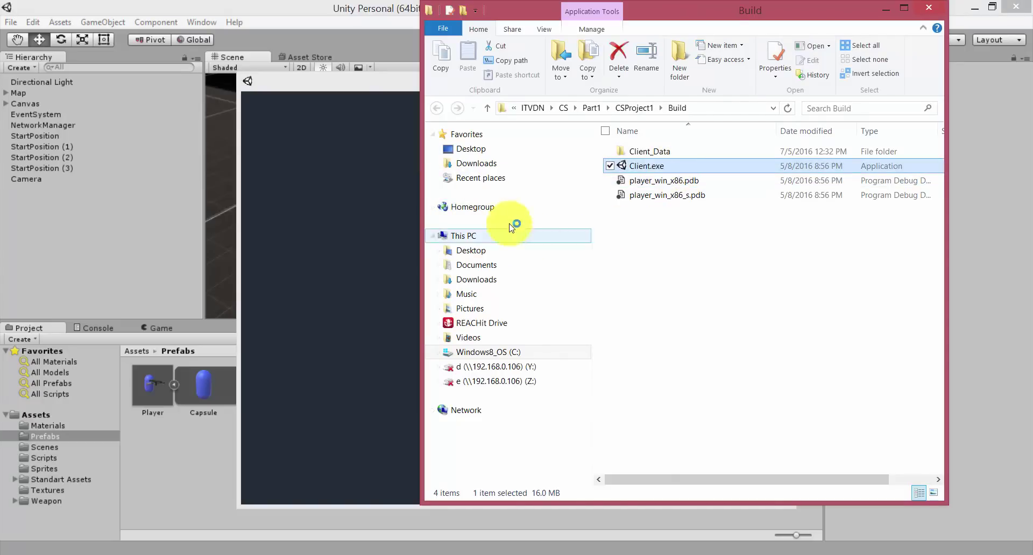
pyautogui.click(578, 414)
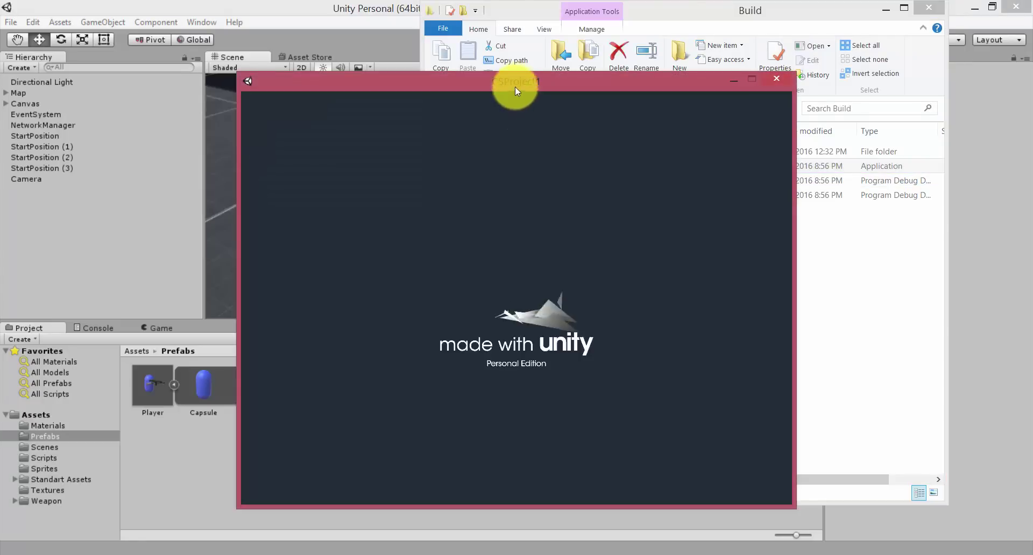
pyautogui.moveTo(515, 86); pyautogui.dragTo(312, 104)
pyautogui.moveTo(653, 544)
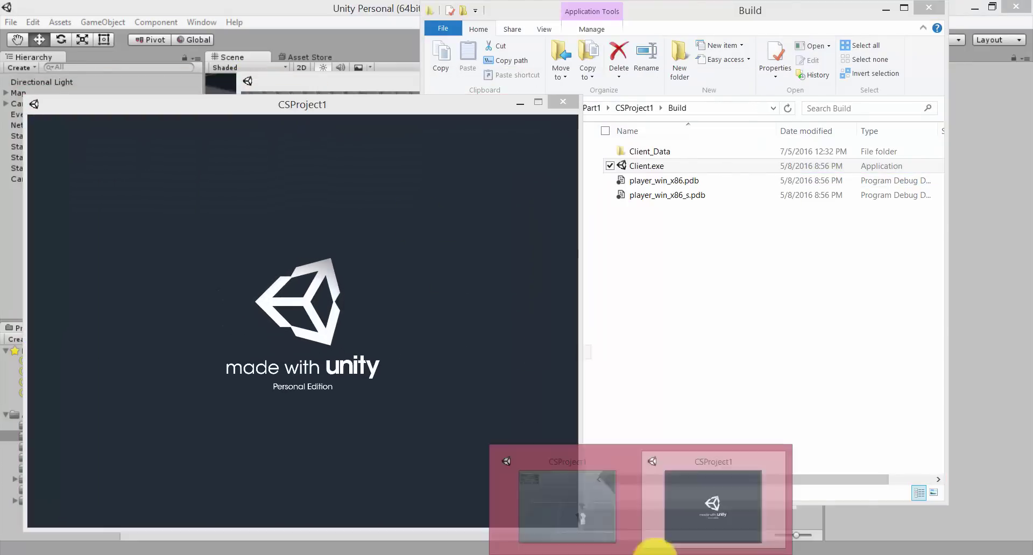
pyautogui.click(677, 480)
pyautogui.click(563, 501)
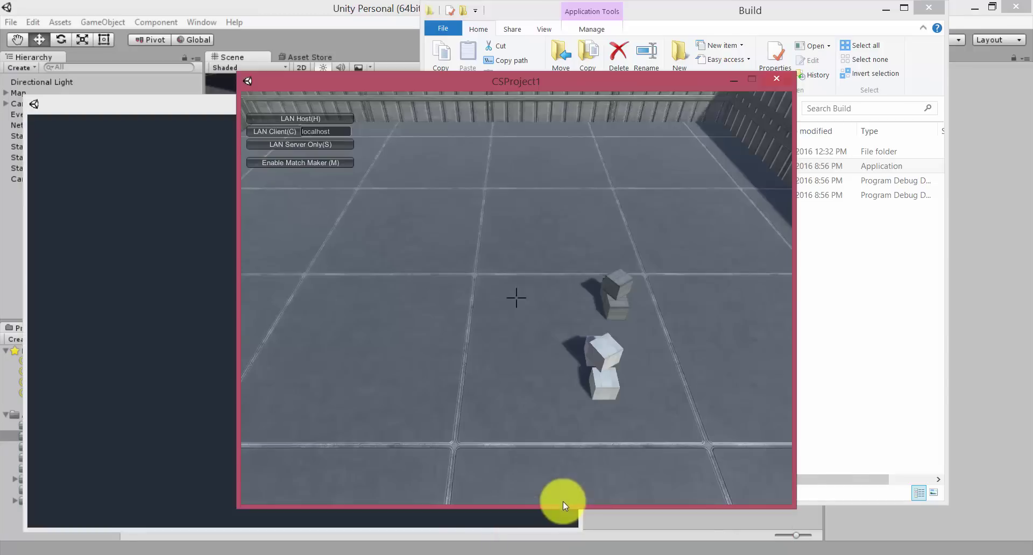
pyautogui.moveTo(540, 82); pyautogui.dragTo(753, 85)
pyautogui.moveTo(389, 107); pyautogui.dragTo(369, 90)
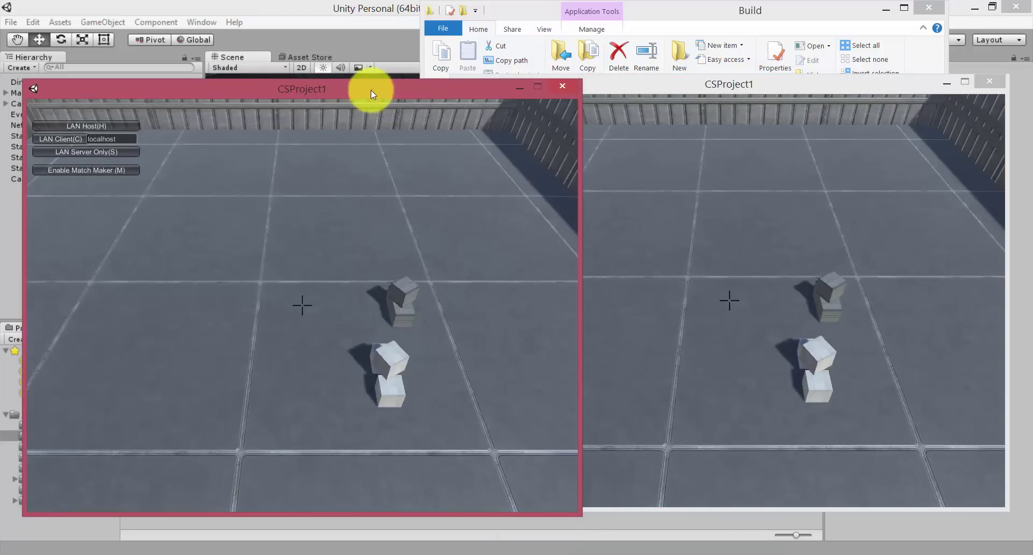
# Host a LAN game in the right window, join from the left, and walk the client toward the boxes
pyautogui.click(752, 234)
pyautogui.click(504, 125)
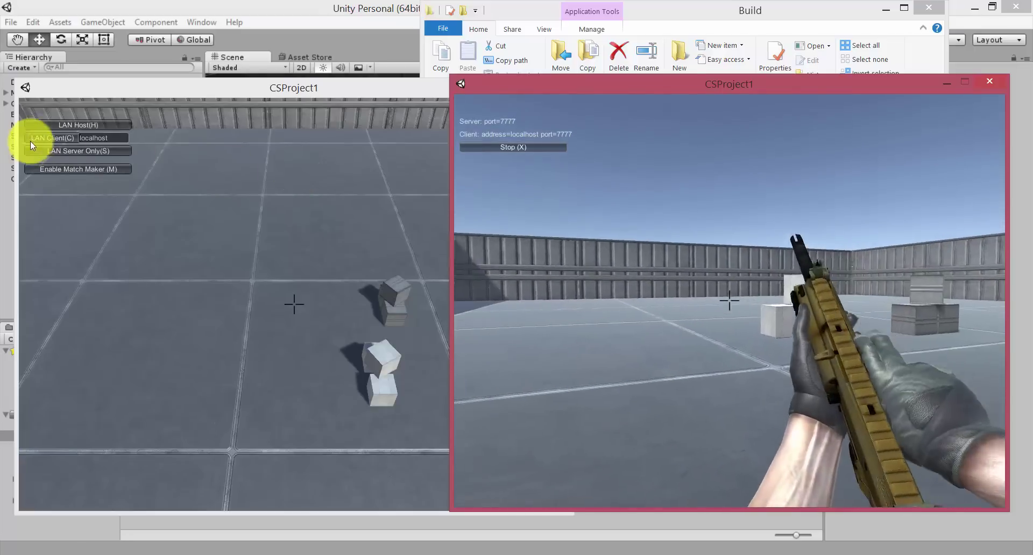
pyautogui.click(56, 138)
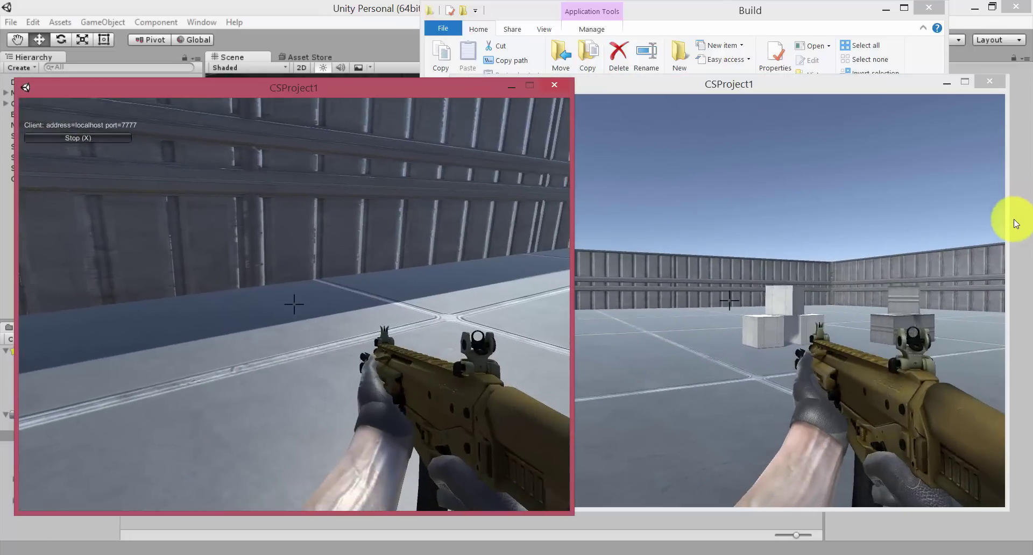
pyautogui.press('w')
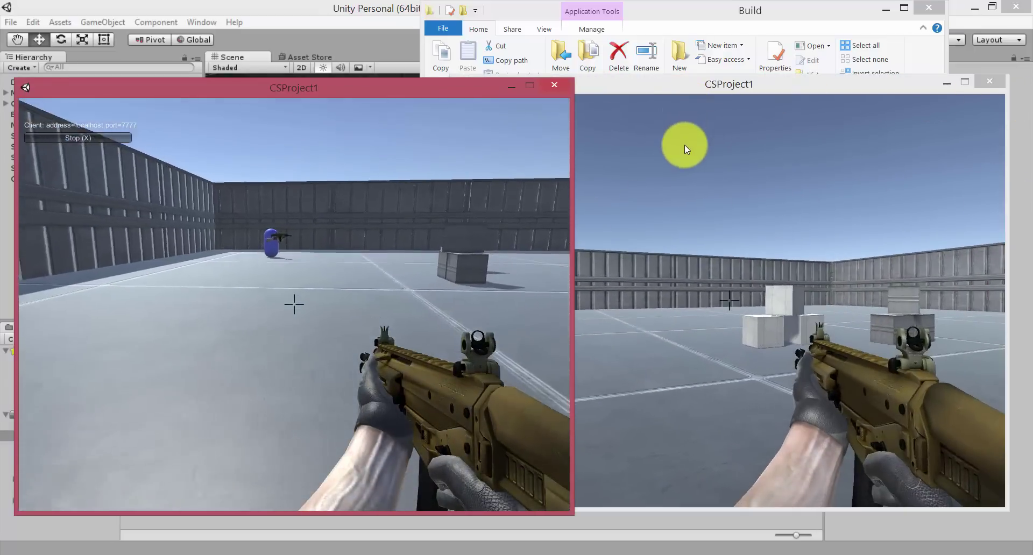
pyautogui.press('w')
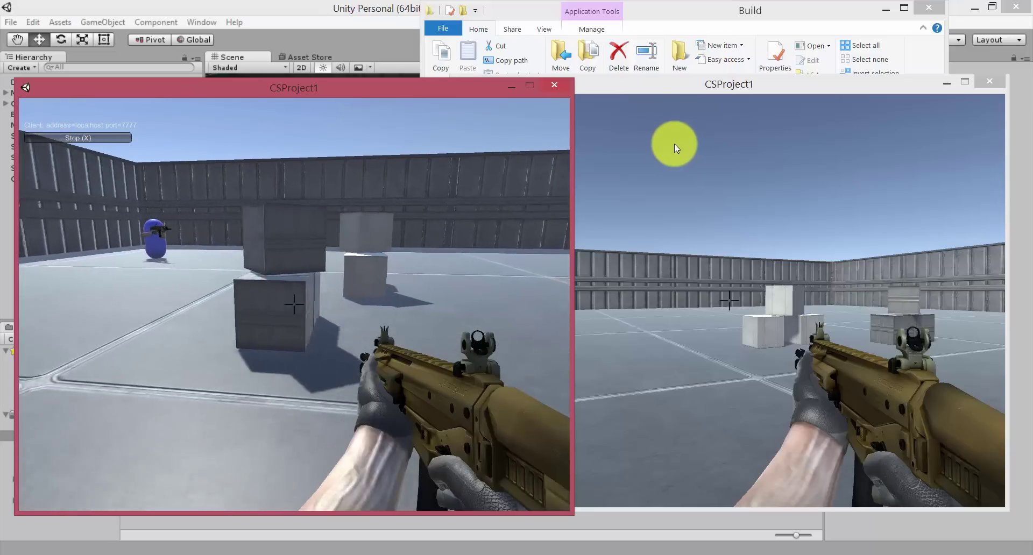
pyautogui.press('w')
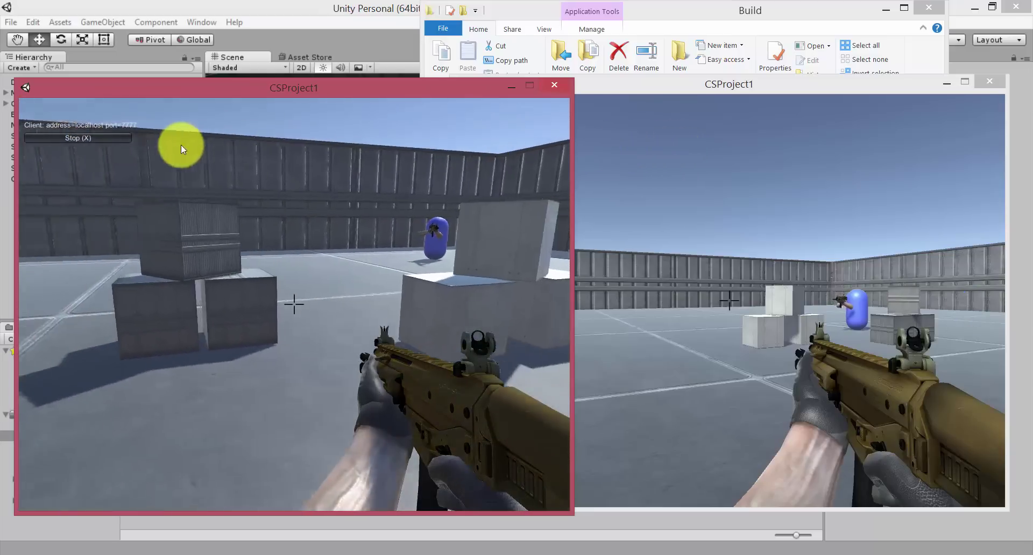
pyautogui.press('w')
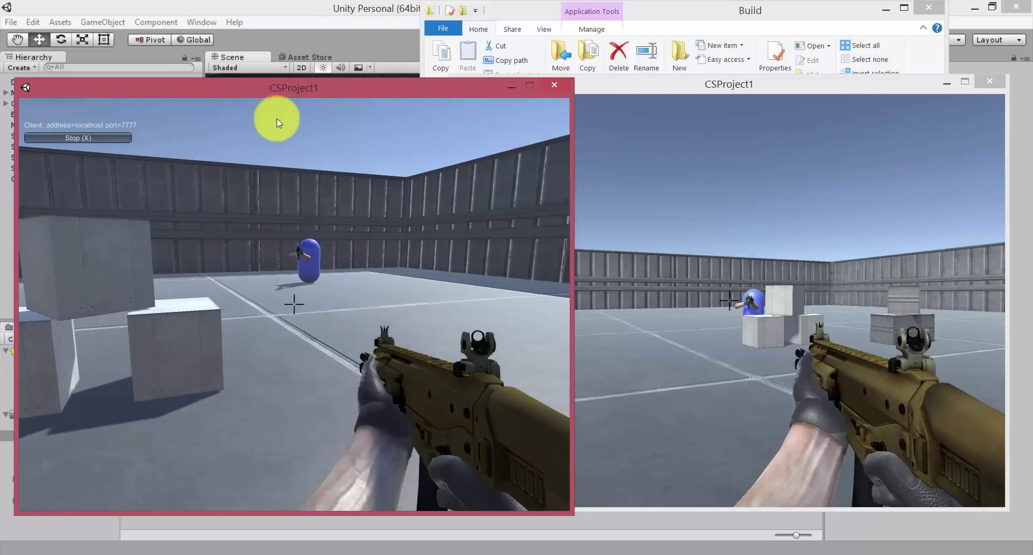
pyautogui.press('w')
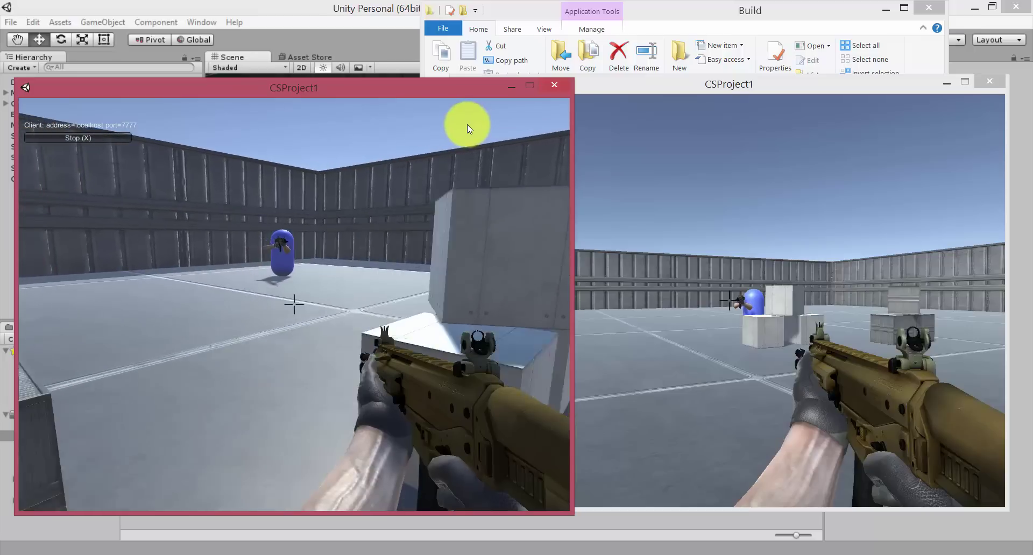
pyautogui.press('w')
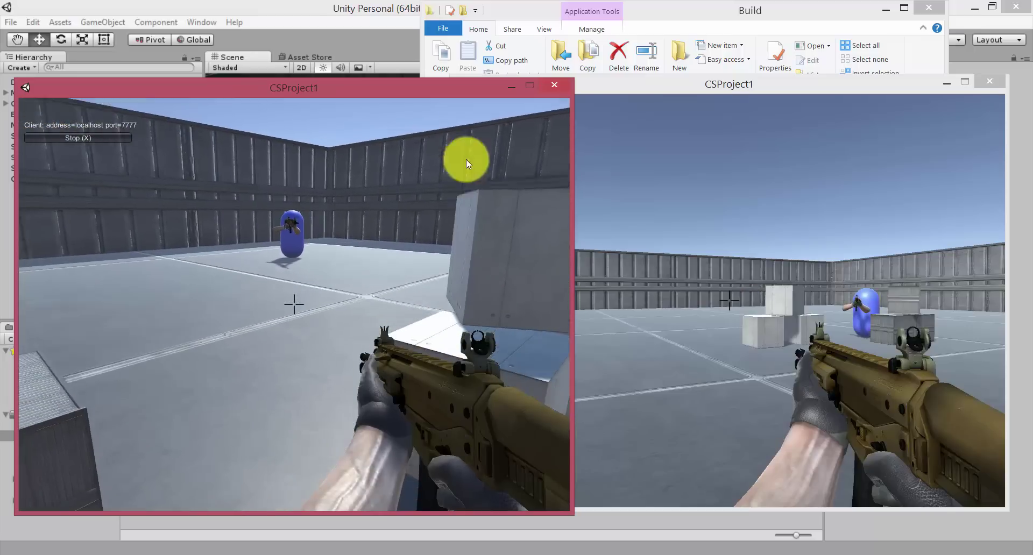
# Move the host player, shoot at the blue capsule, and close the host window
pyautogui.click(642, 231)
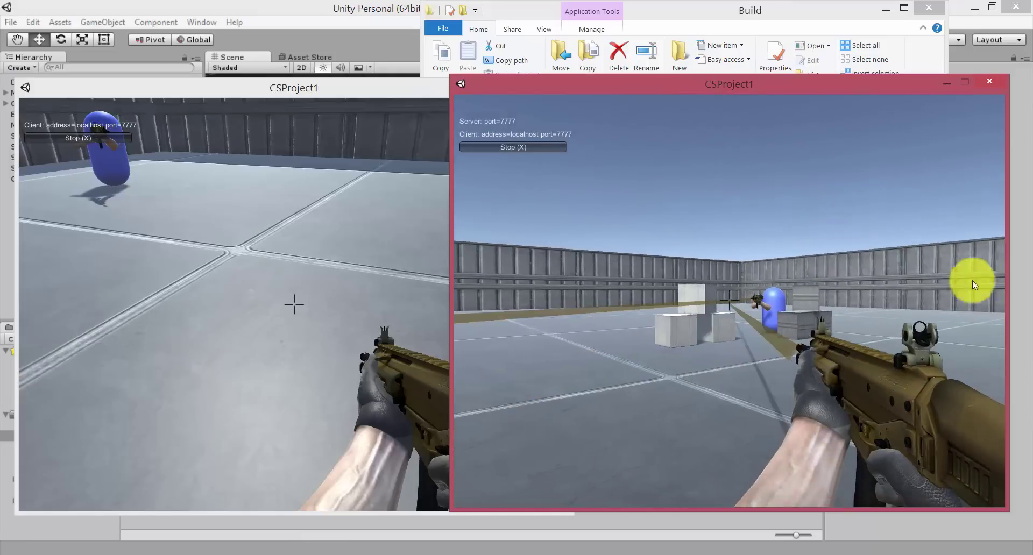
pyautogui.press('w')
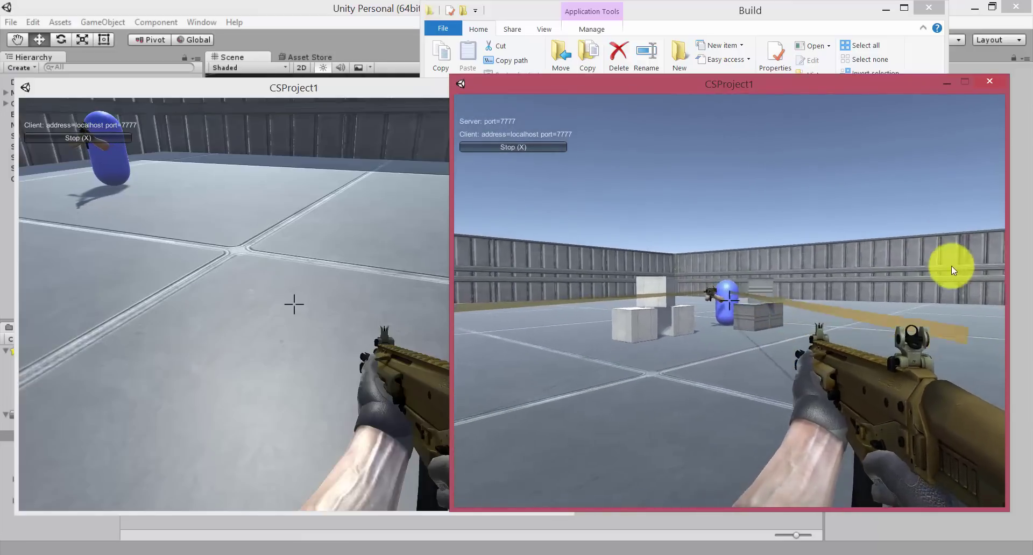
pyautogui.click(1003, 243)
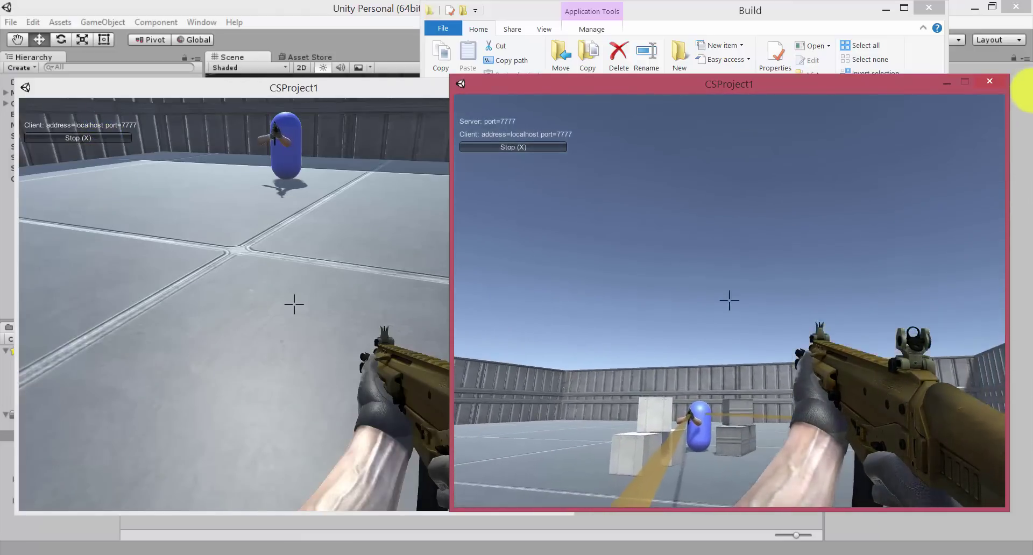
pyautogui.click(989, 81)
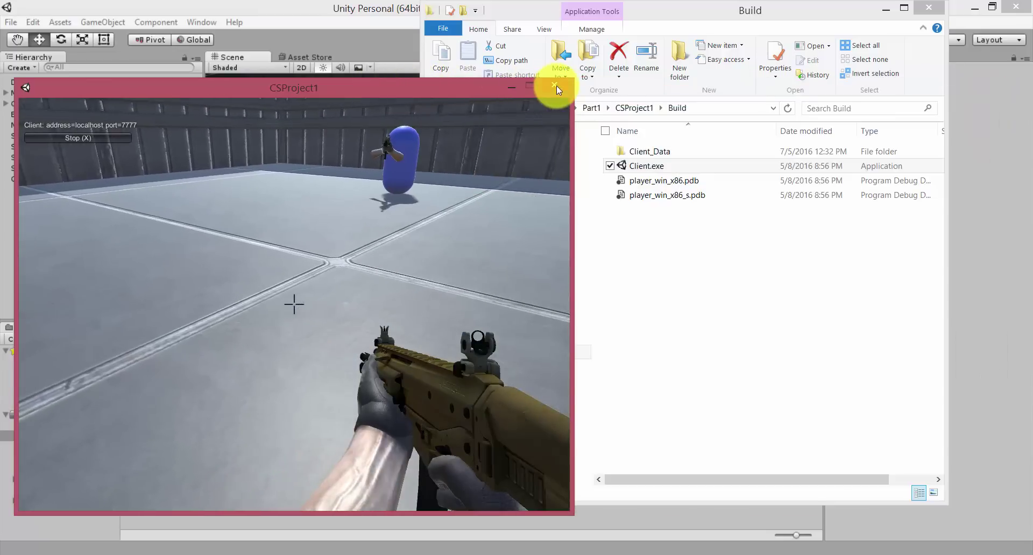
# Close the client window and select the Player prefab to check its Network Transform sync mode
pyautogui.click(555, 85)
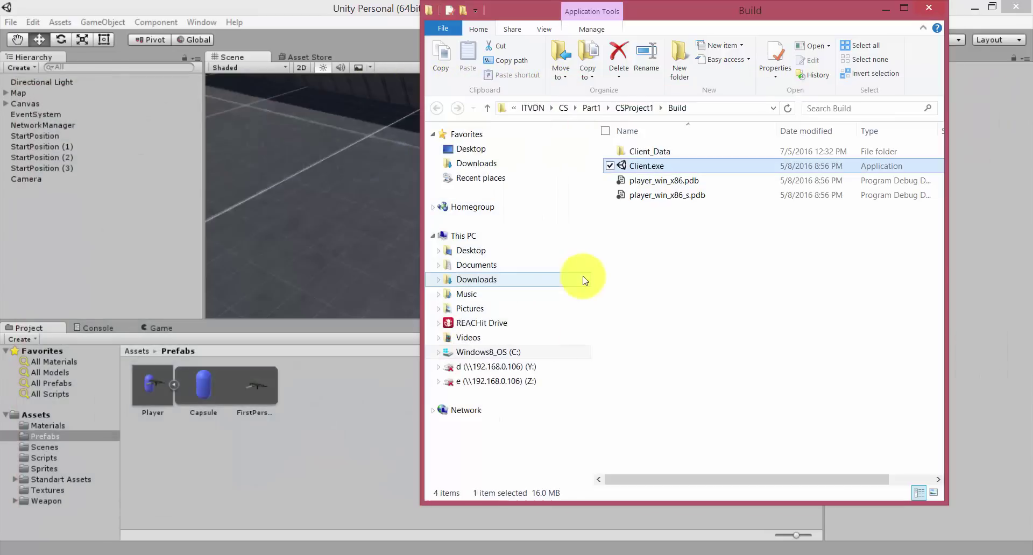
pyautogui.click(214, 409)
pyautogui.click(156, 385)
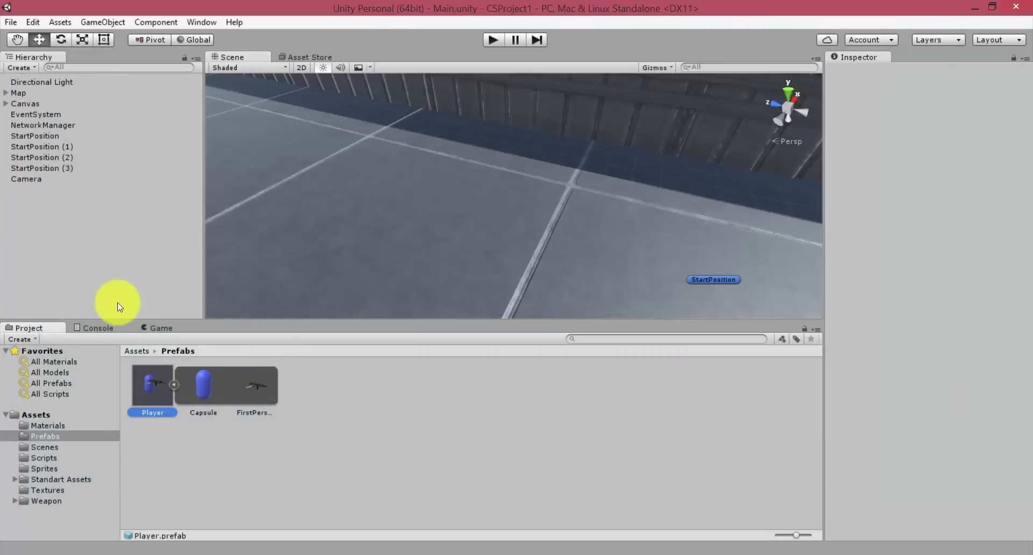
pyautogui.scroll(-8, 897, 250)
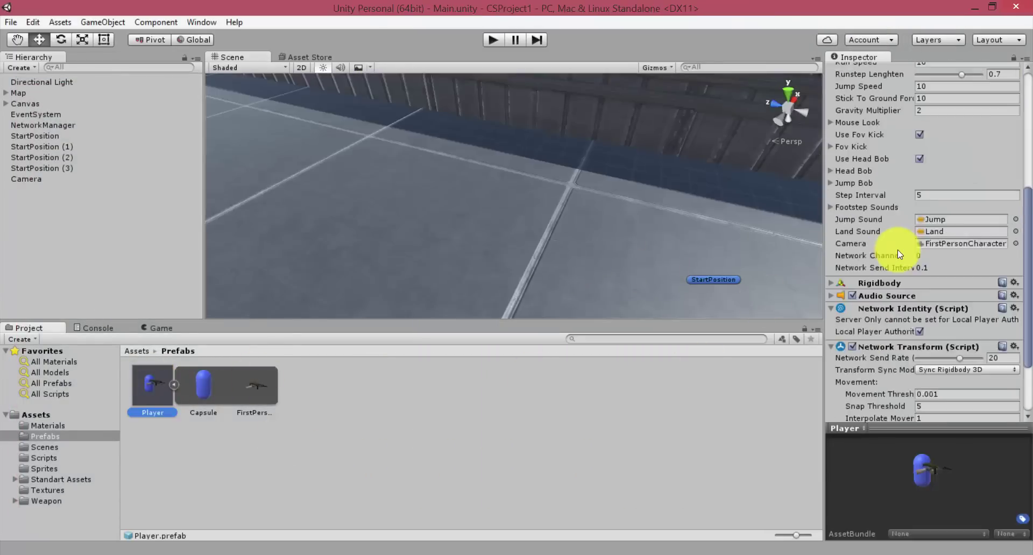
pyautogui.scroll(-2, 897, 249)
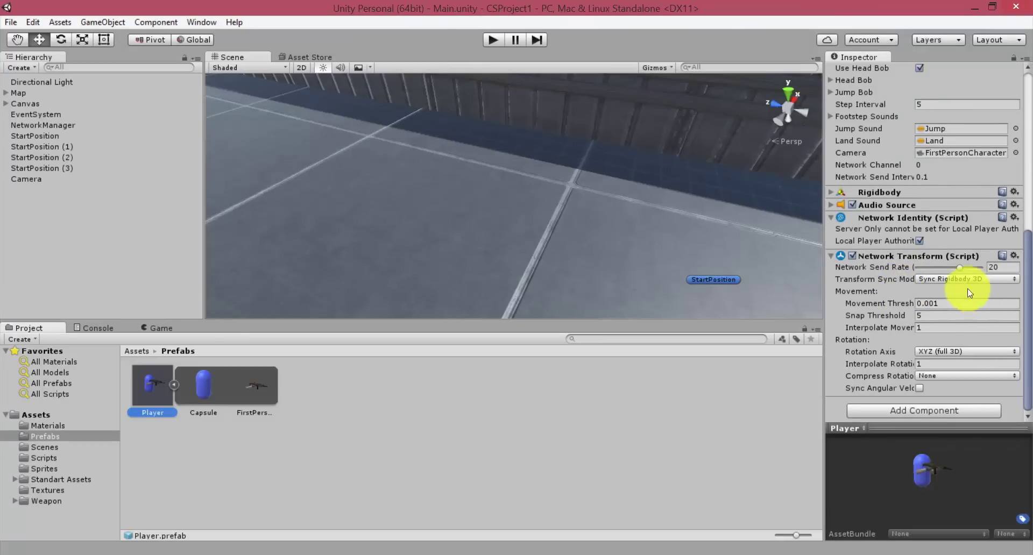
pyautogui.click(955, 279)
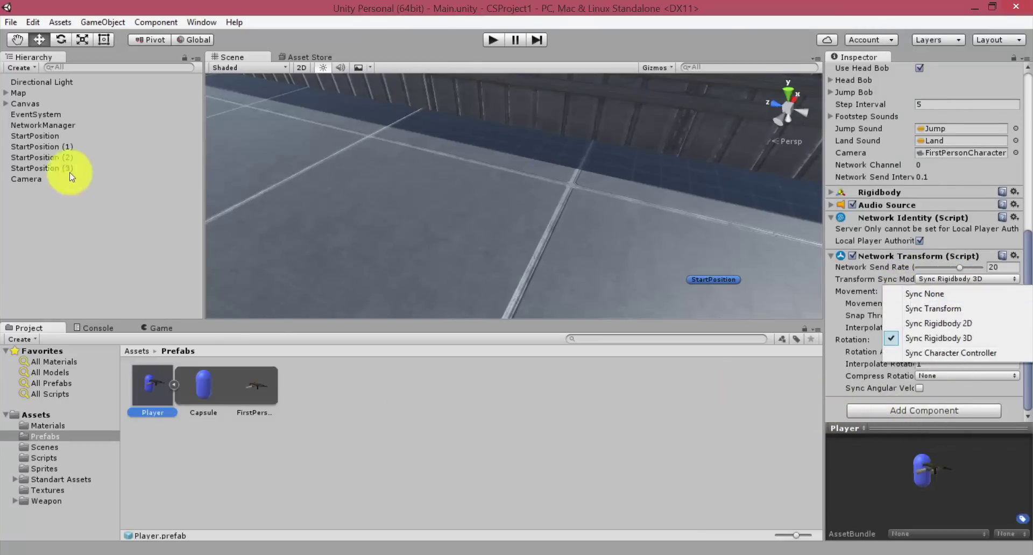
pyautogui.press('Escape')
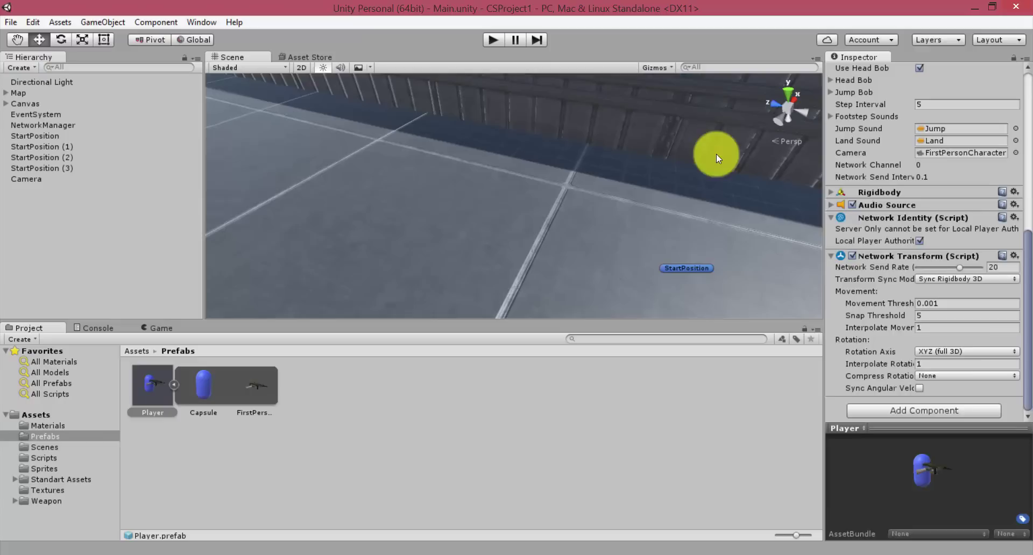
# Toggle the Rigidbody's Is Kinematic and set Transform Sync Mode to Sync Transform
pyautogui.click(833, 193)
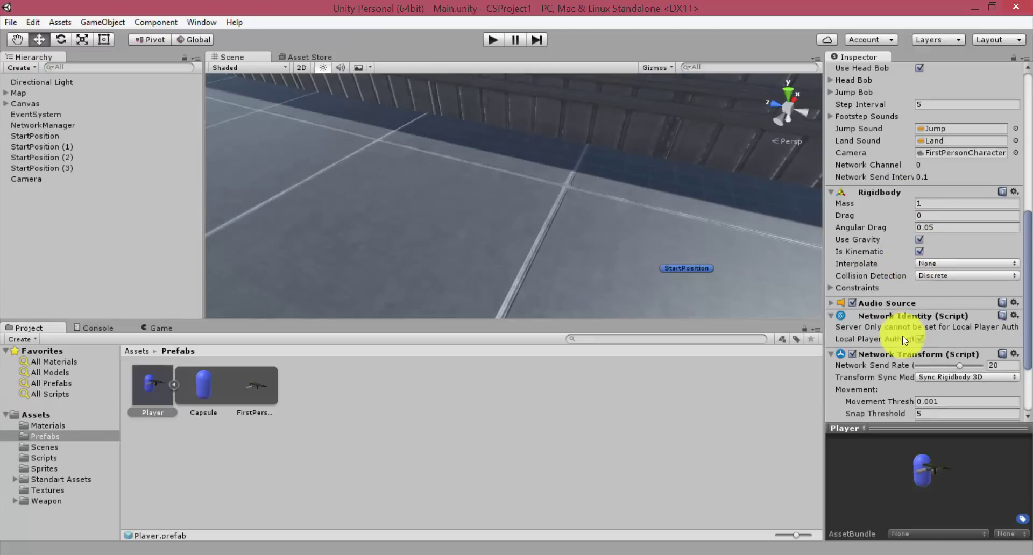
pyautogui.click(920, 252)
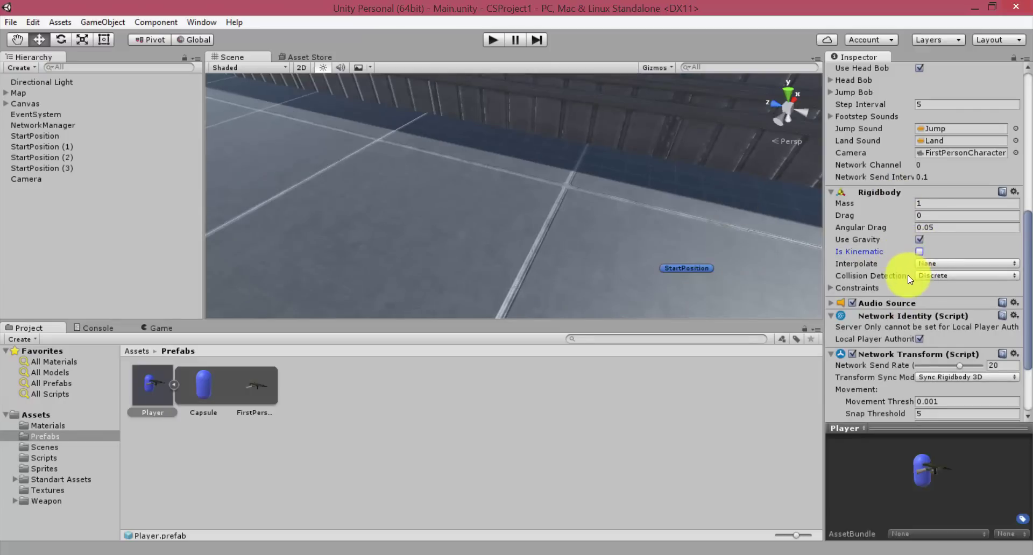
pyautogui.scroll(-1, 908, 278)
pyautogui.scroll(-2, 907, 297)
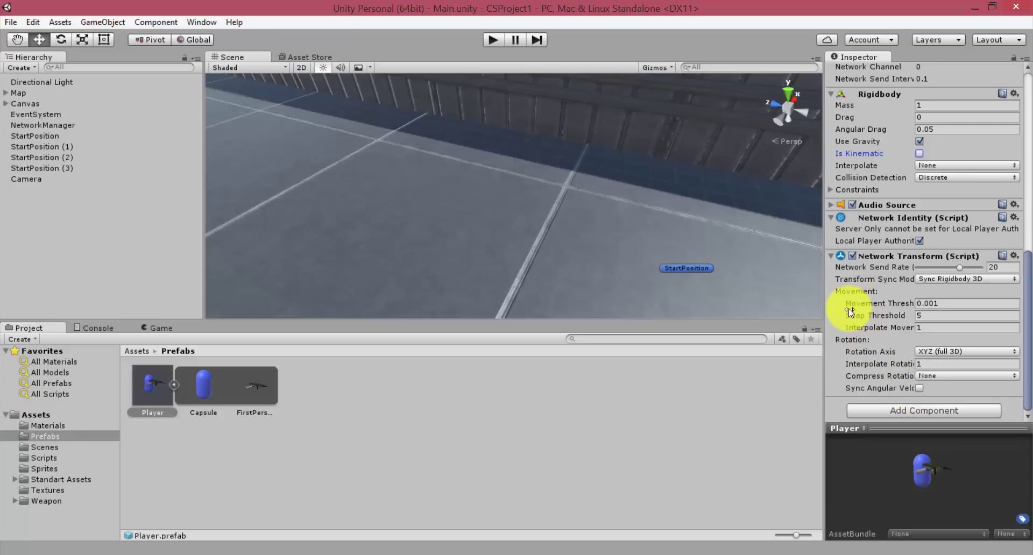
pyautogui.moveTo(722, 227)
pyautogui.mouseDown(button='right')
pyautogui.moveTo(637, 173)
pyautogui.moveTo(546, 159)
pyautogui.mouseUp(button='right')
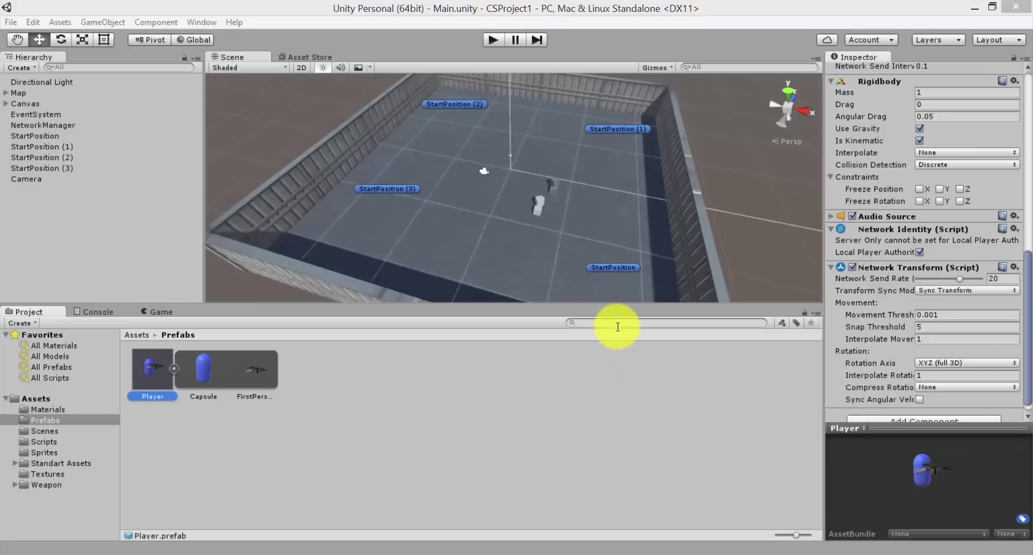
pyautogui.click(916, 290)
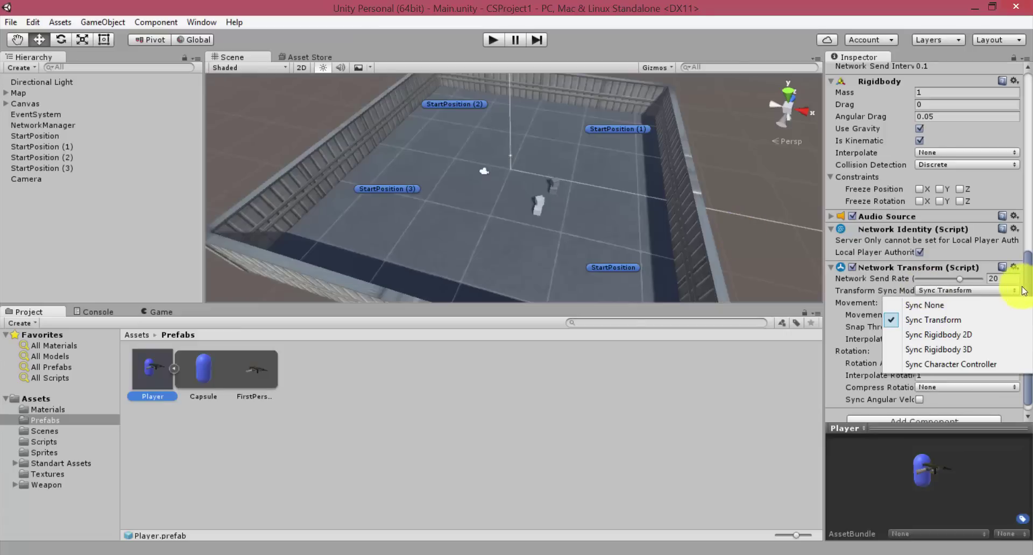
pyautogui.click(908, 323)
pyautogui.click(511, 338)
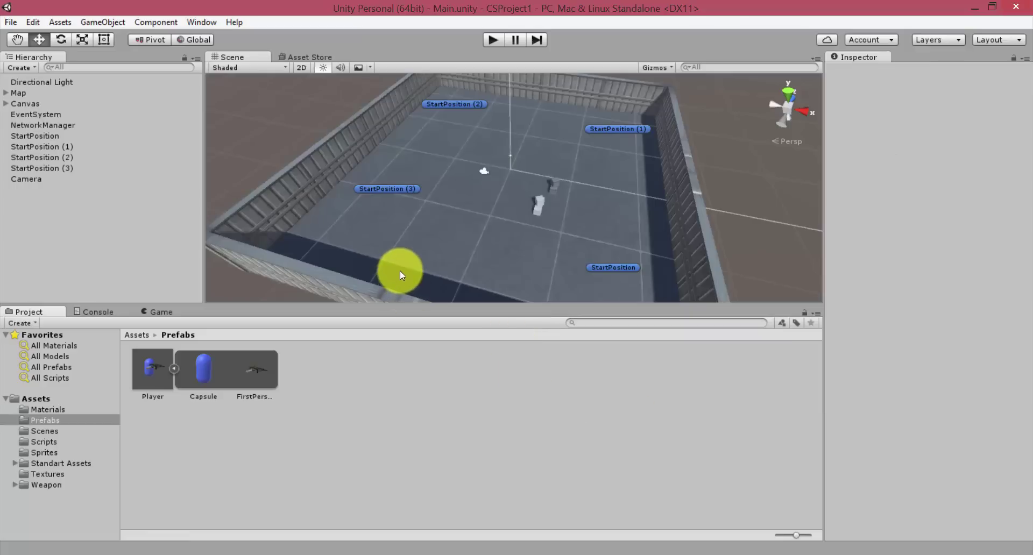
# Rebuild and launch the game, host a LAN game in the editor, and join from the build as client
pyautogui.hotkey('ctrl', 'b')
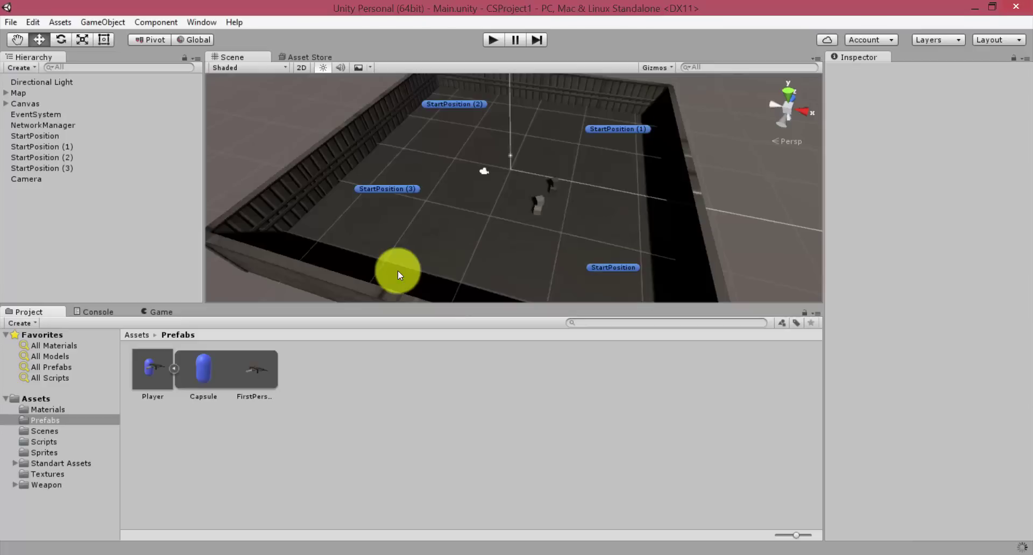
pyautogui.click(574, 416)
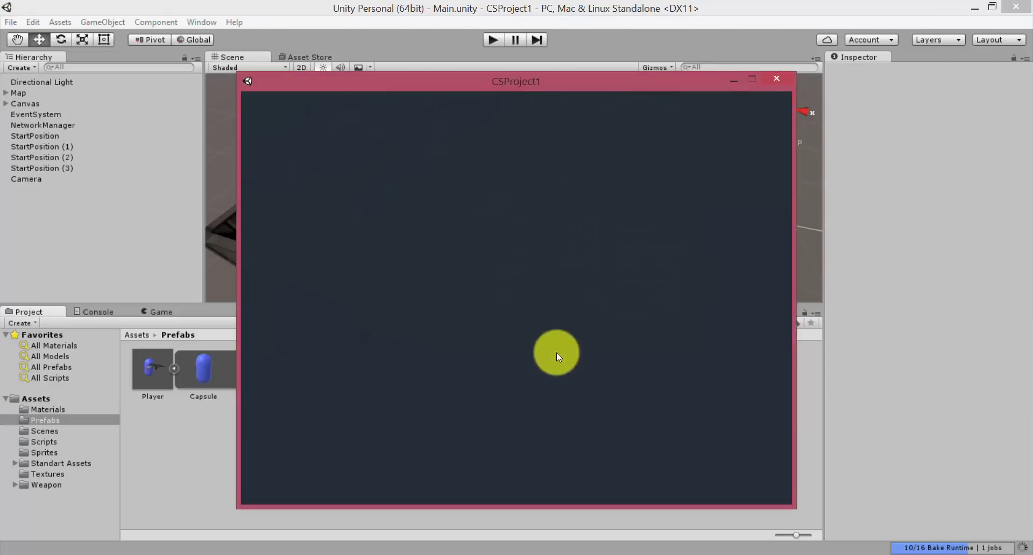
pyautogui.click(392, 31)
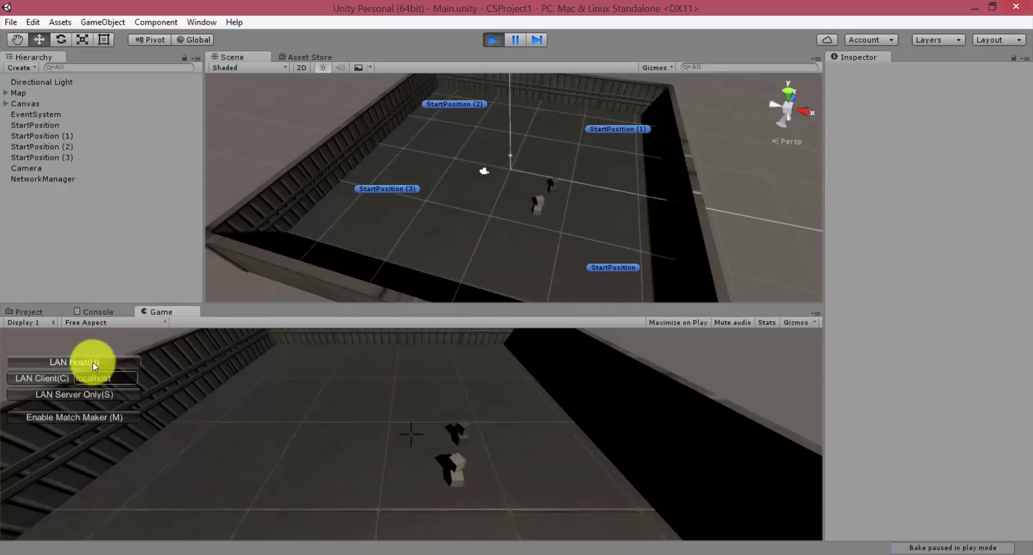
pyautogui.click(92, 363)
pyautogui.click(645, 551)
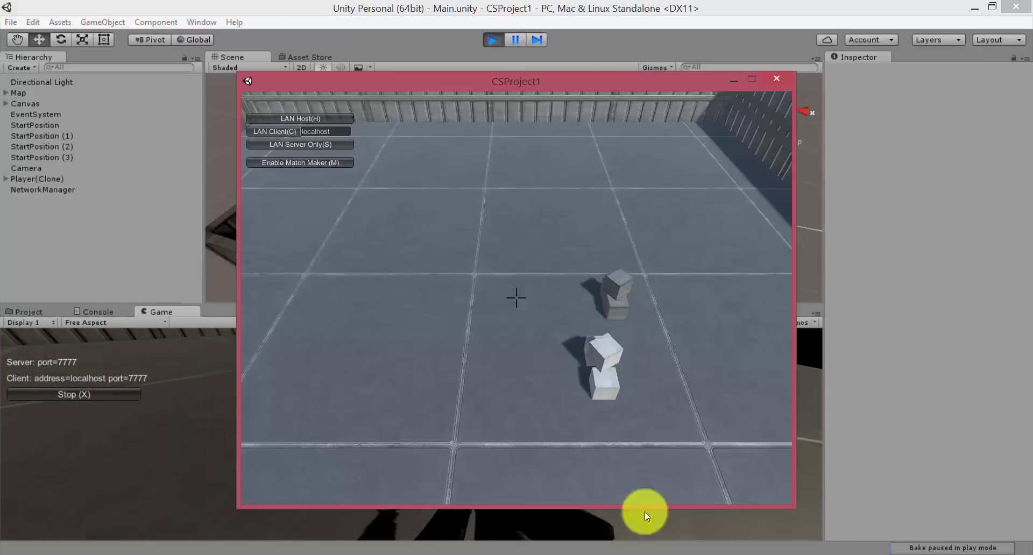
pyautogui.click(264, 131)
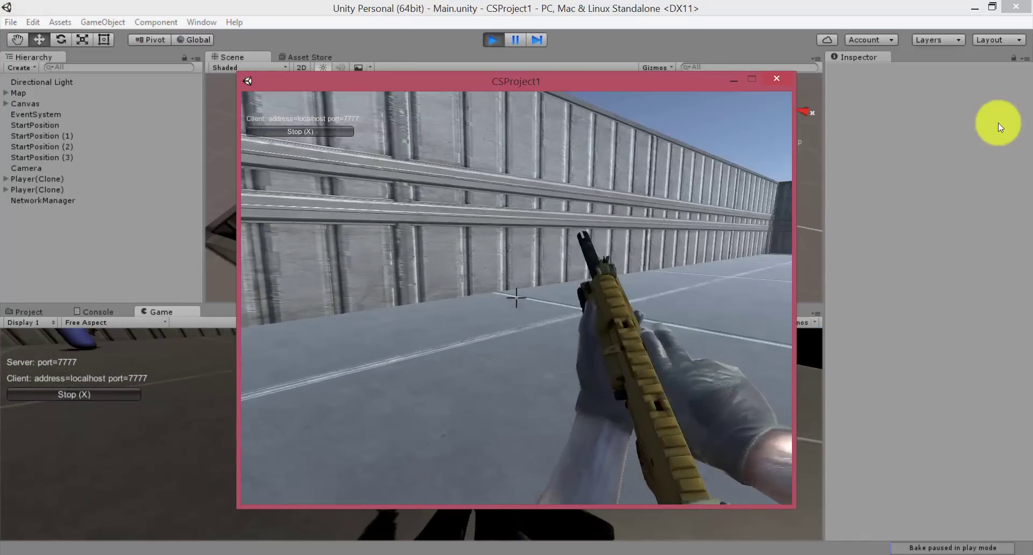
# Walk and aim the client at the blue capsule player, then close the build window
pyautogui.press('s')
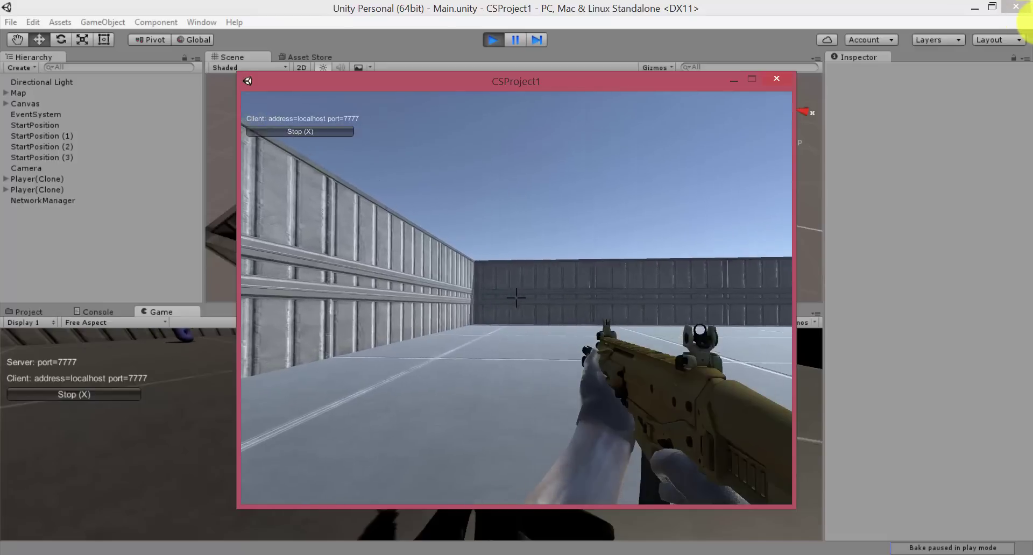
pyautogui.press('s')
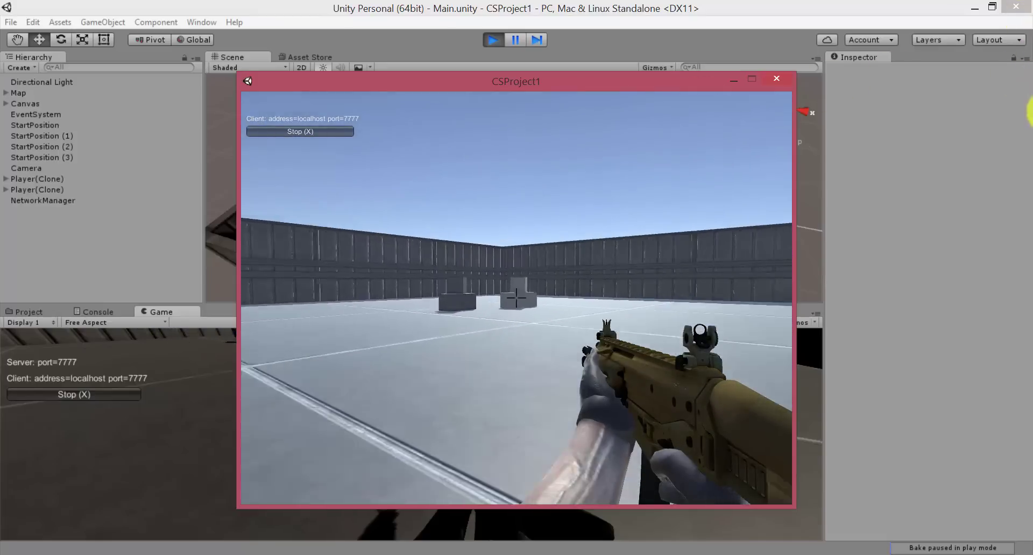
pyautogui.press('w')
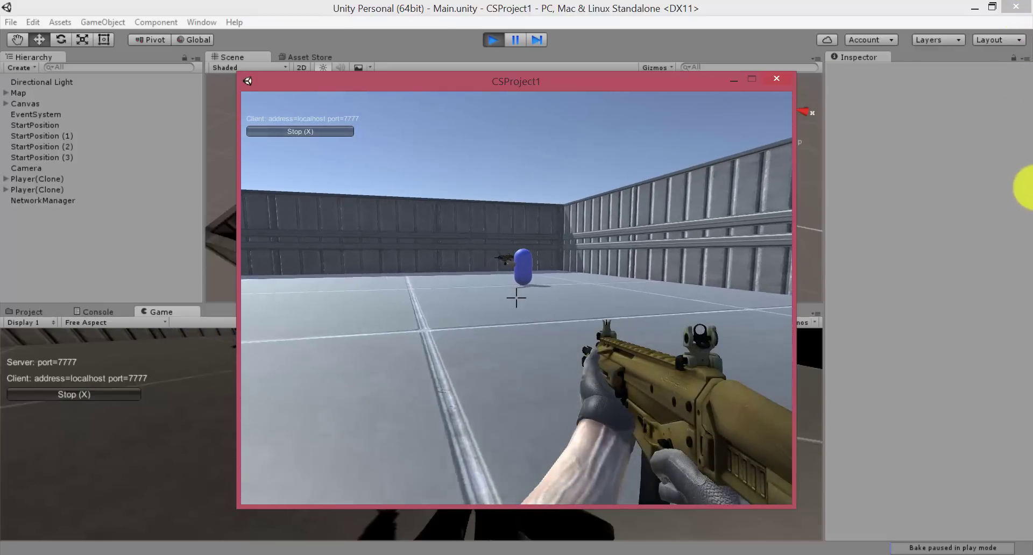
pyautogui.moveTo(526, 81); pyautogui.dragTo(829, 48)
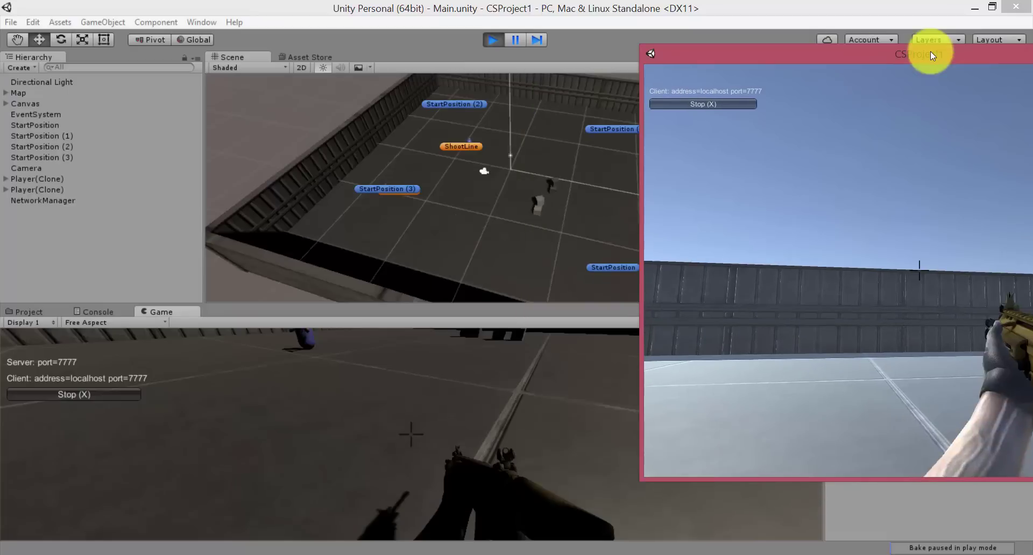
pyautogui.moveTo(908, 308)
pyautogui.mouseDown()
pyautogui.moveTo(1027, 218)
pyautogui.moveTo(738, 140)
pyautogui.moveTo(864, 83)
pyautogui.mouseUp()
pyautogui.press('w')
pyautogui.press('w')
pyautogui.moveTo(110, 85)
pyautogui.mouseDown()
pyautogui.moveTo(1025, 226)
pyautogui.moveTo(425, 298)
pyautogui.moveTo(442, 257)
pyautogui.moveTo(399, 255)
pyautogui.moveTo(615, 150)
pyautogui.moveTo(860, 76)
pyautogui.mouseUp()
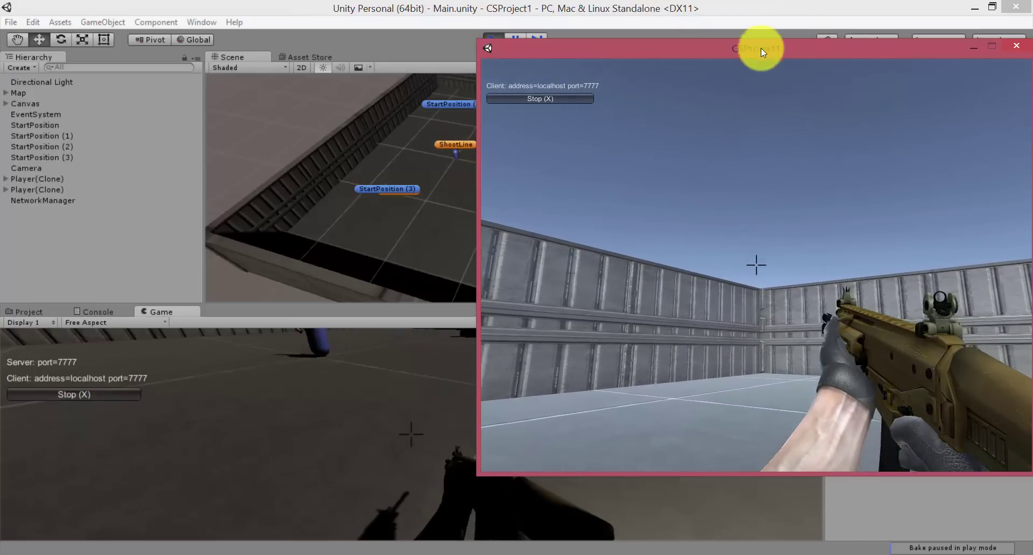
pyautogui.moveTo(761, 47); pyautogui.dragTo(720, 98)
pyautogui.click(717, 94)
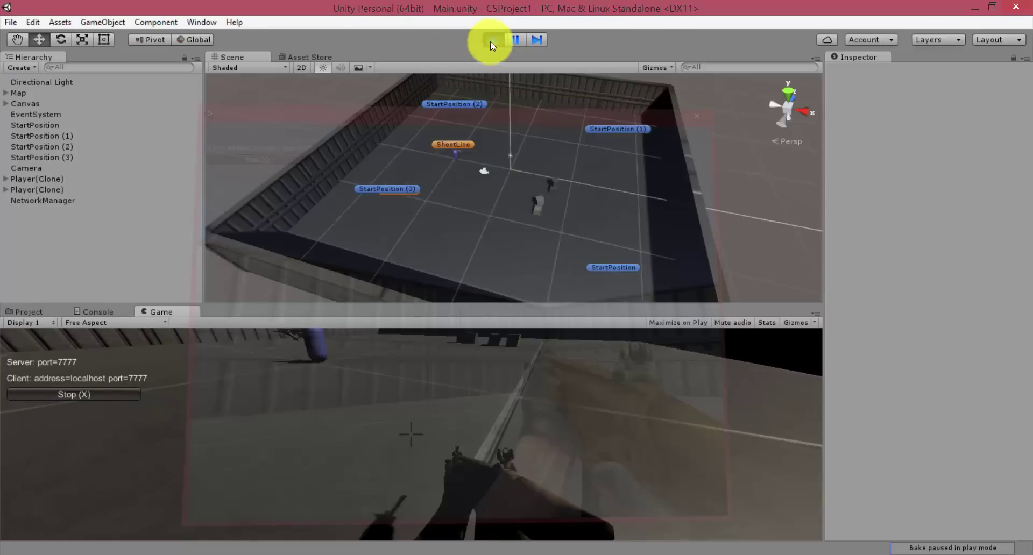
# Exit play mode and select the Player prefab to view its First Person Controller settings
pyautogui.click(491, 40)
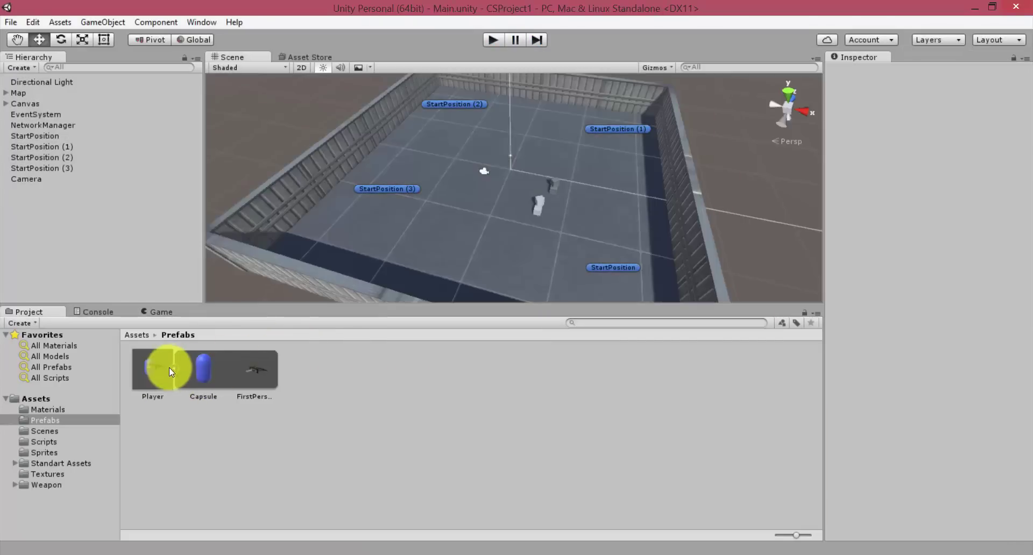
pyautogui.click(170, 369)
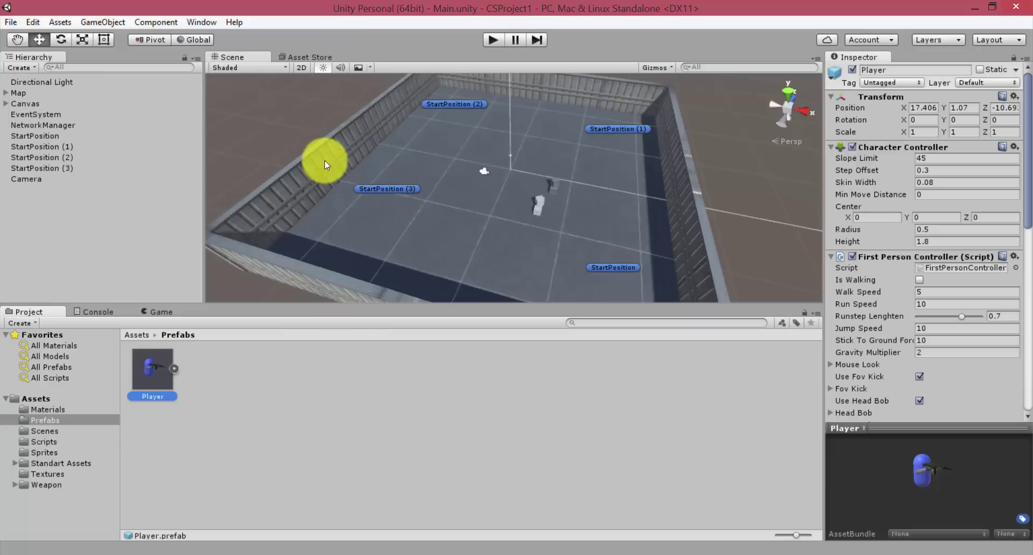
pyautogui.scroll(-5, 936, 274)
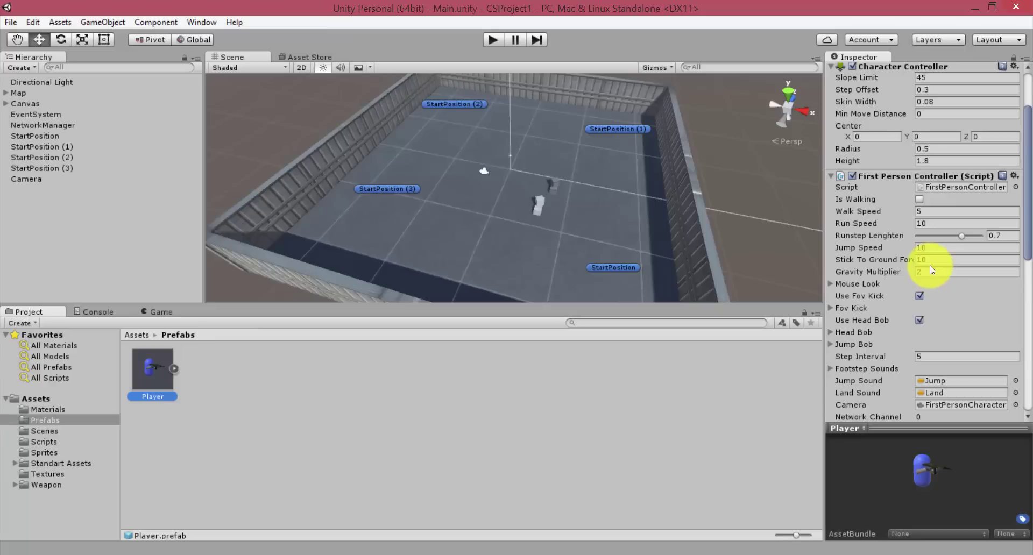
# Check the isLocalPlayer early return in FirstPersonController's FixedUpdate, then return to Unity
pyautogui.doubleClick(936, 186)
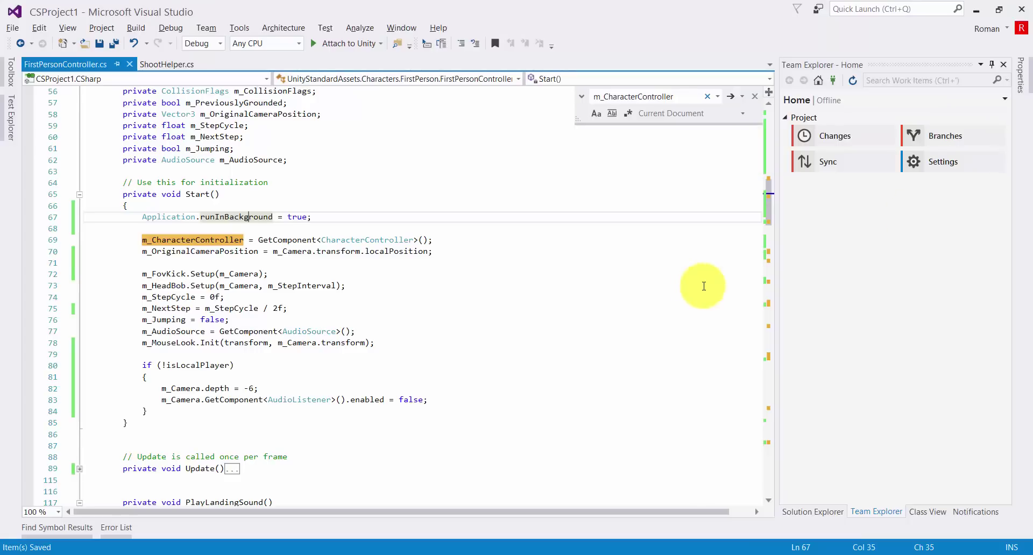
pyautogui.scroll(-5, 333, 296)
pyautogui.click(194, 256)
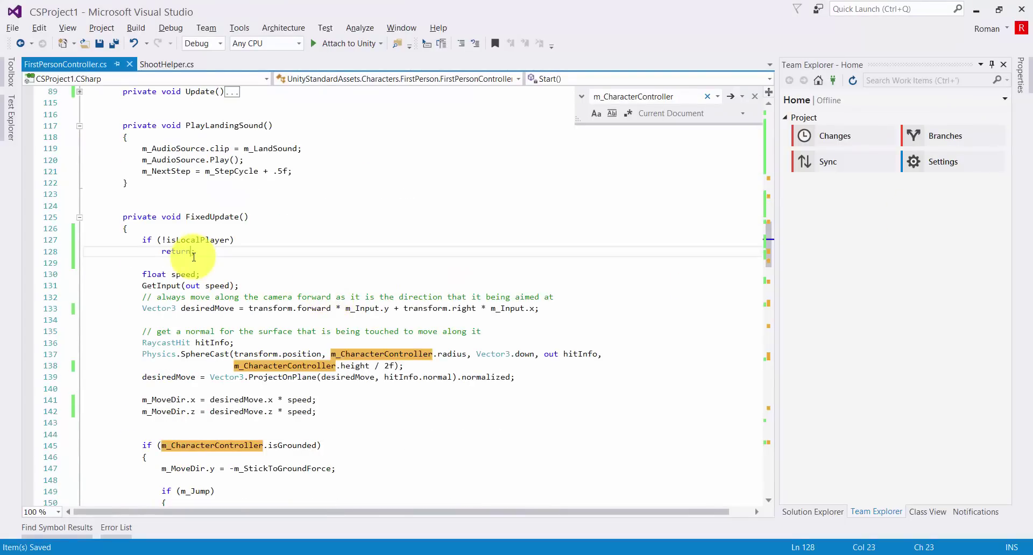
pyautogui.scroll(2, 205, 258)
pyautogui.scroll(3, 211, 250)
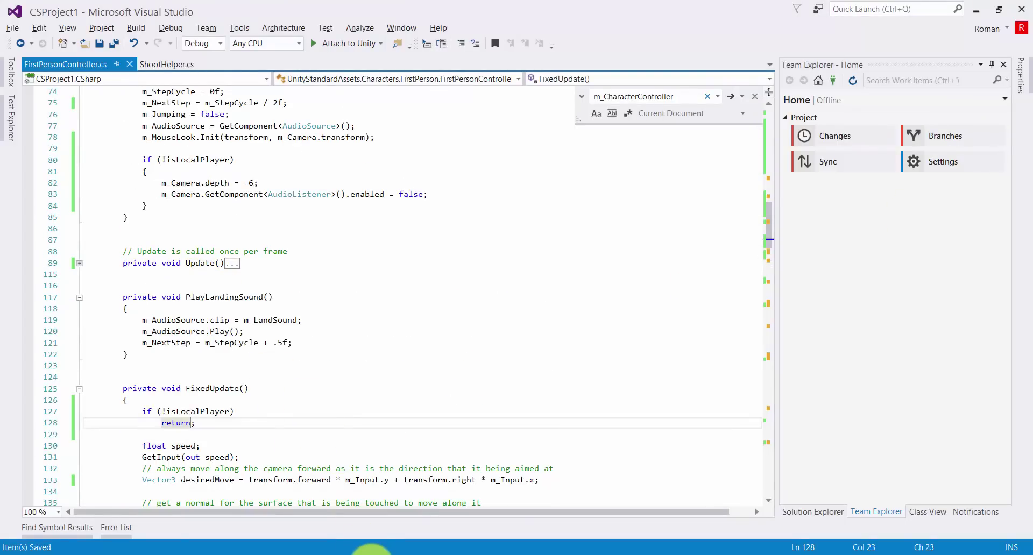
pyautogui.click(371, 551)
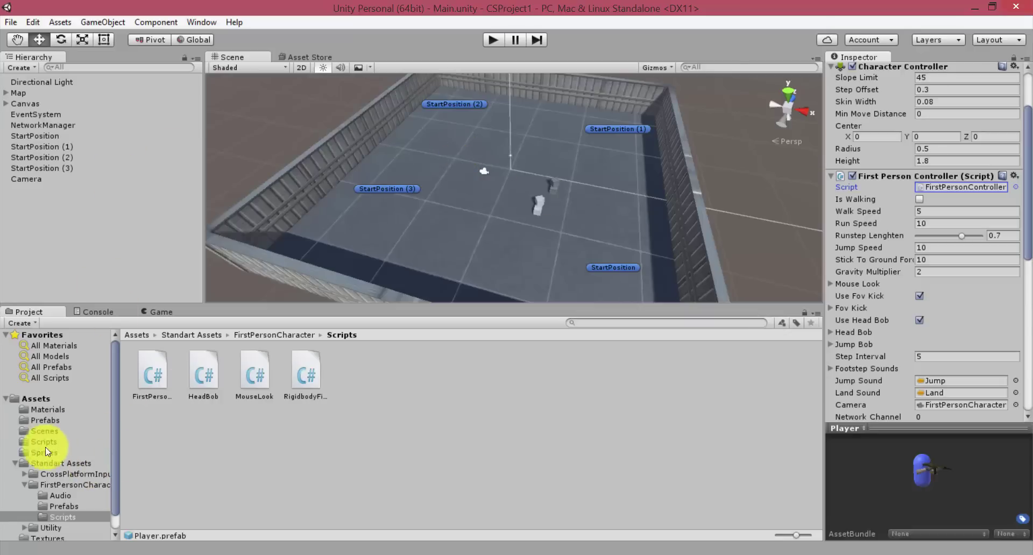
# Inspect the Player prefab, browse the Sprites, Scripts and Scenes folders, then open GameObject > 3D Object
pyautogui.click(30, 423)
pyautogui.click(161, 376)
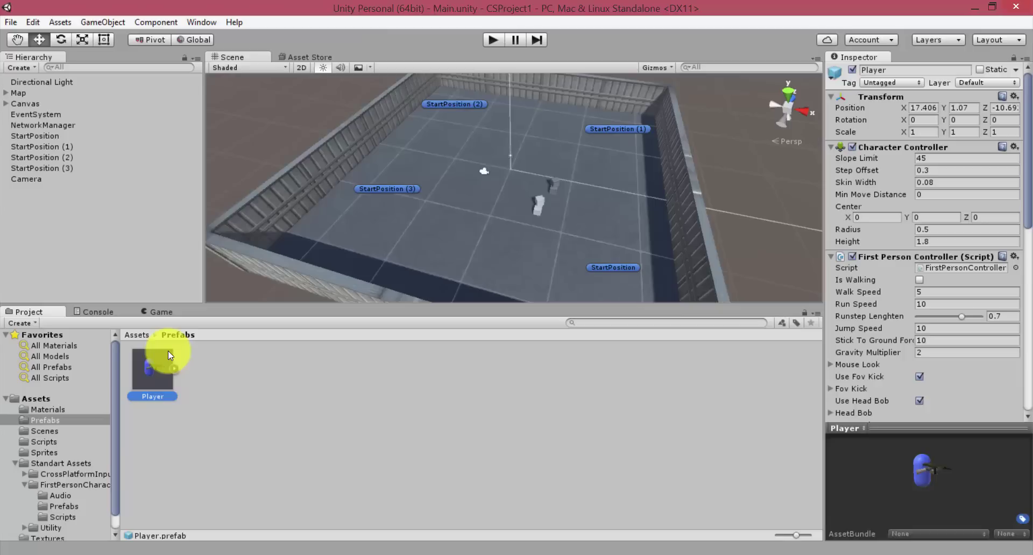
pyautogui.click(13, 463)
pyautogui.click(47, 452)
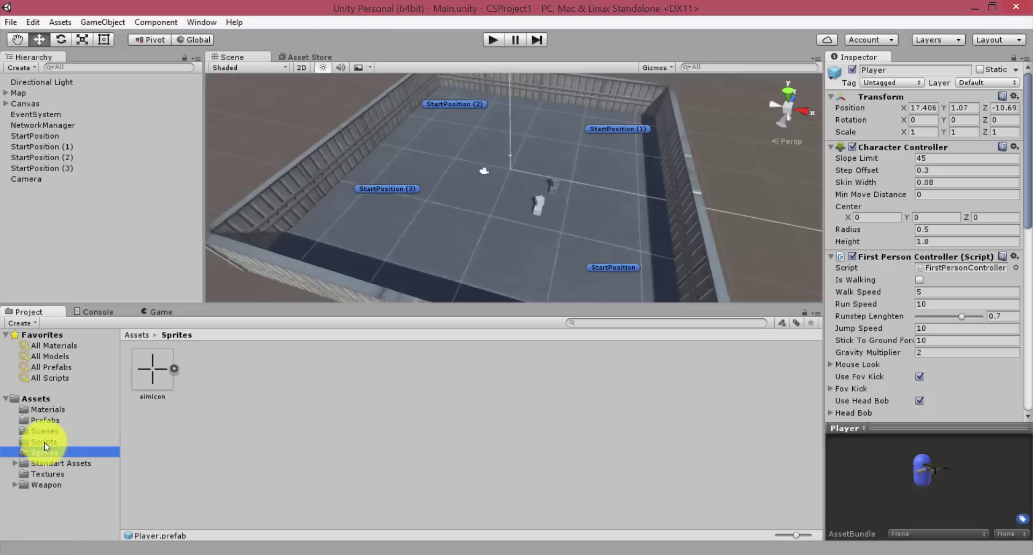
pyautogui.click(46, 443)
pyautogui.click(53, 463)
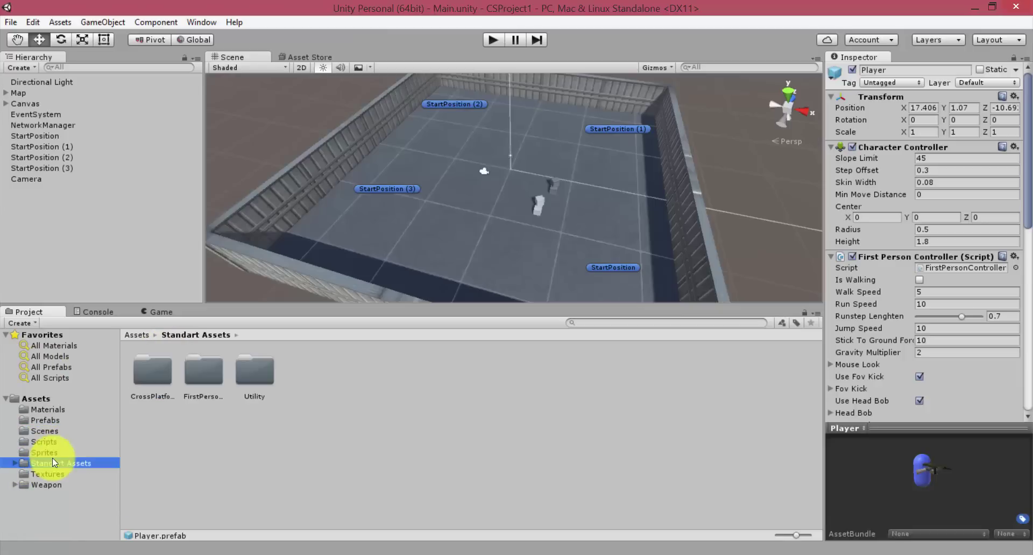
pyautogui.click(41, 431)
pyautogui.click(38, 420)
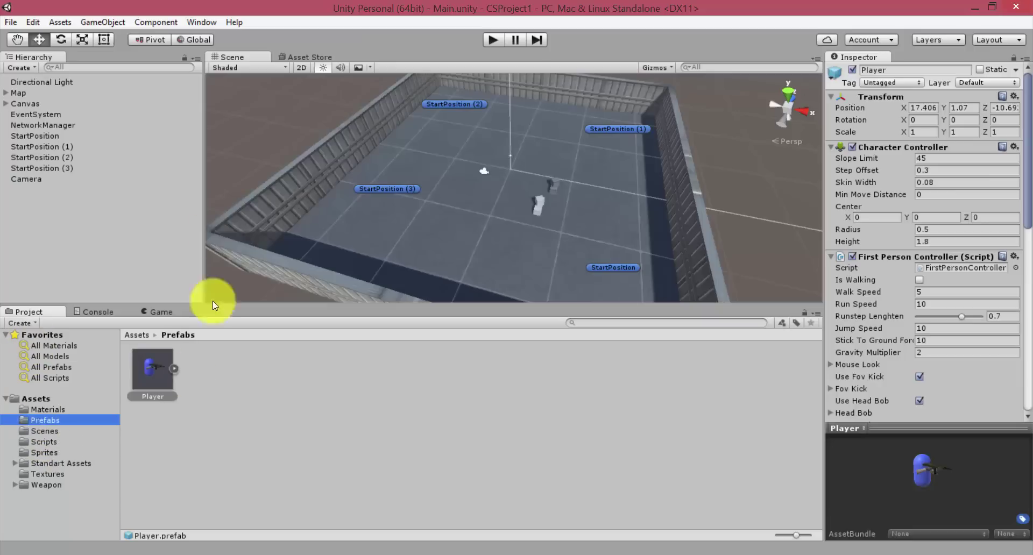
pyautogui.click(102, 22)
pyautogui.moveTo(104, 67)
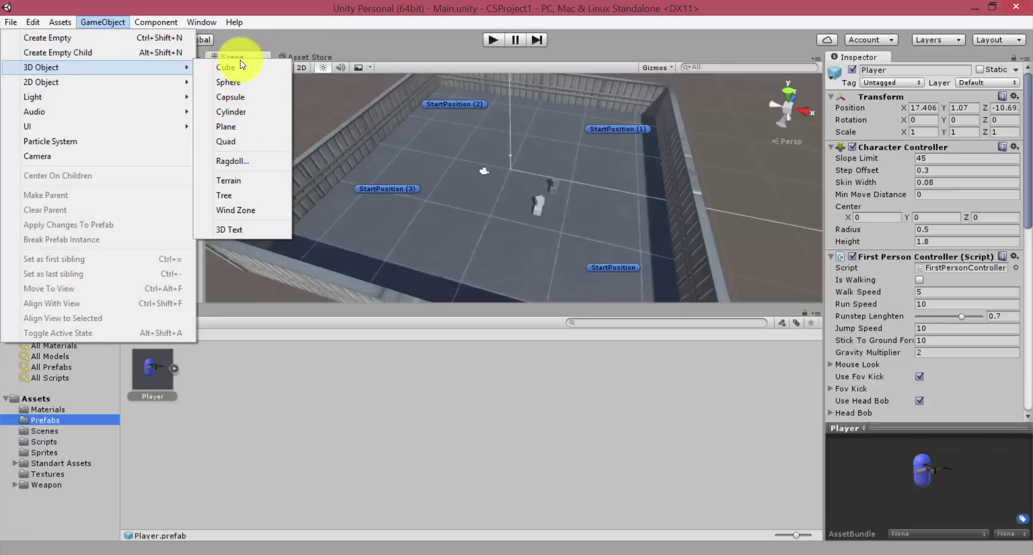
# Add a sphere to the scene and step through the project folders
pyautogui.click(240, 83)
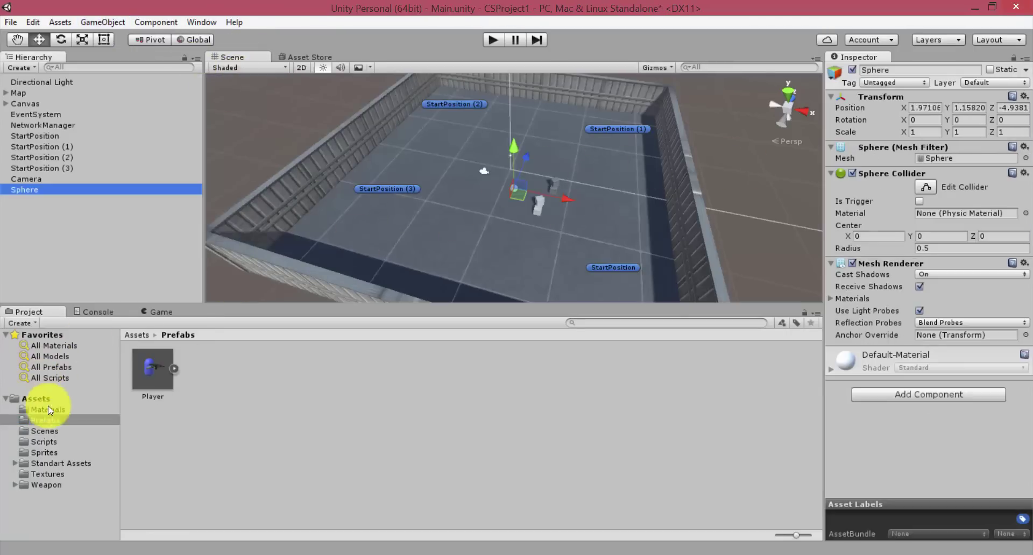
pyautogui.click(48, 410)
pyautogui.press('Down')
pyautogui.press('Down')
pyautogui.press('Down')
pyautogui.press('Down')
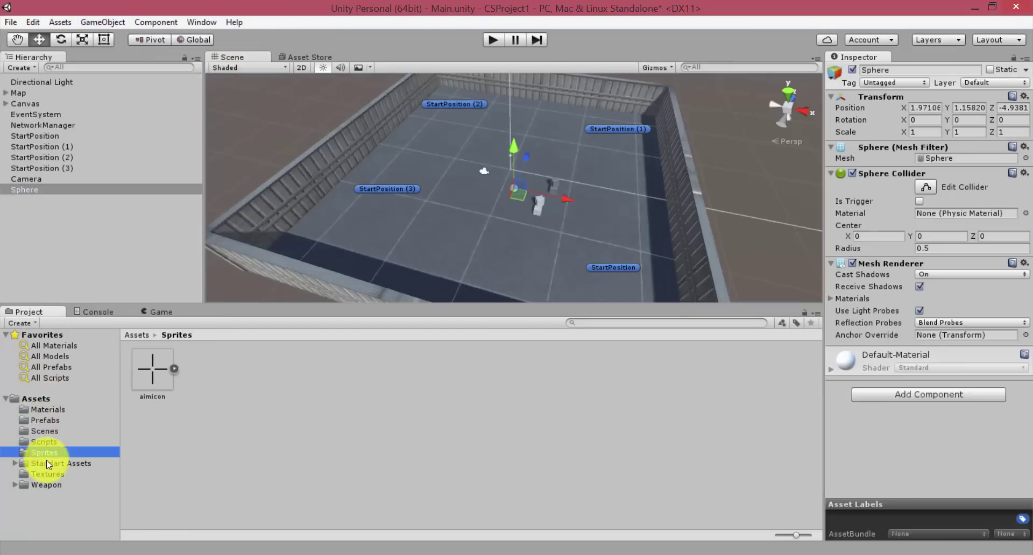
pyautogui.press('Down')
pyautogui.press('Down')
pyautogui.press('Up')
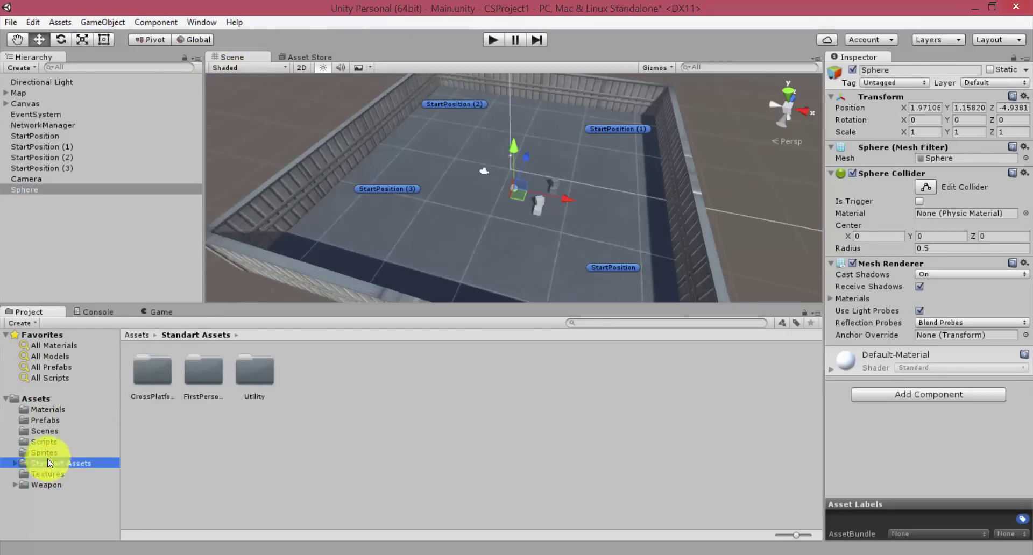
pyautogui.press('Up')
pyautogui.press('Up')
pyautogui.press('Up')
pyautogui.press('Up')
pyautogui.press('Down')
pyautogui.press('Down')
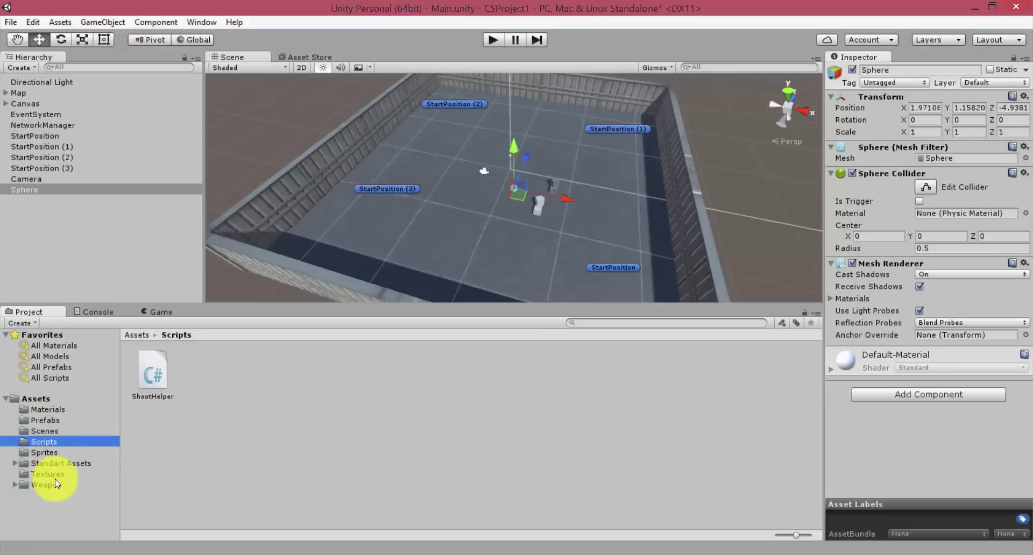
# Create a new material named Blood in the Materials folder
pyautogui.click(47, 409)
pyautogui.rightClick(285, 422)
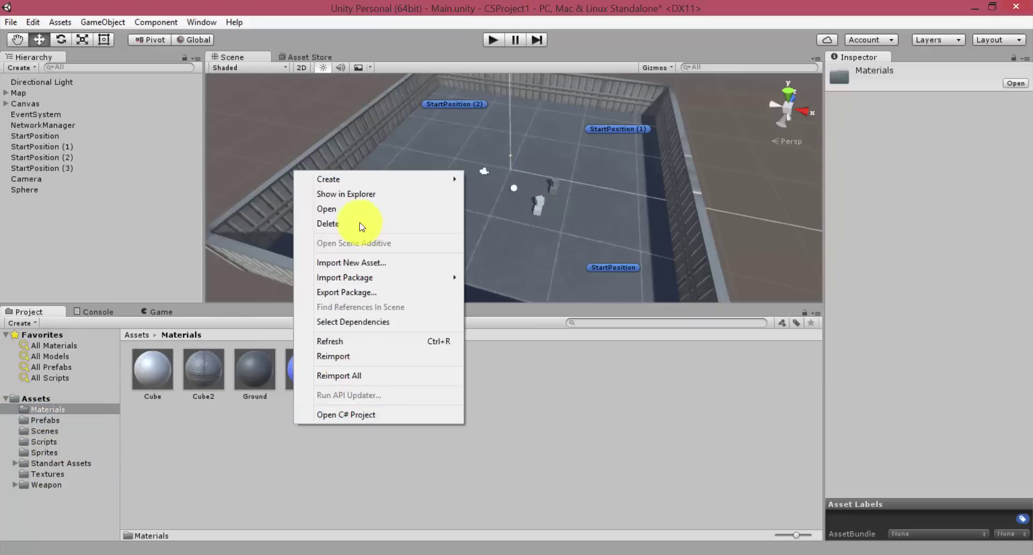
pyautogui.moveTo(345, 180)
pyautogui.click(178, 318)
pyautogui.write('Blood')
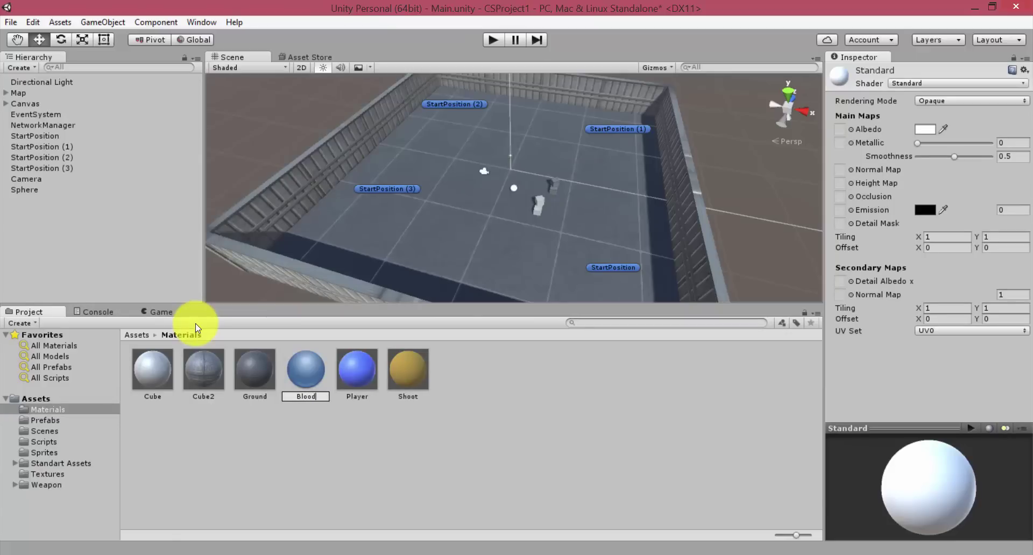
pyautogui.press('Return')
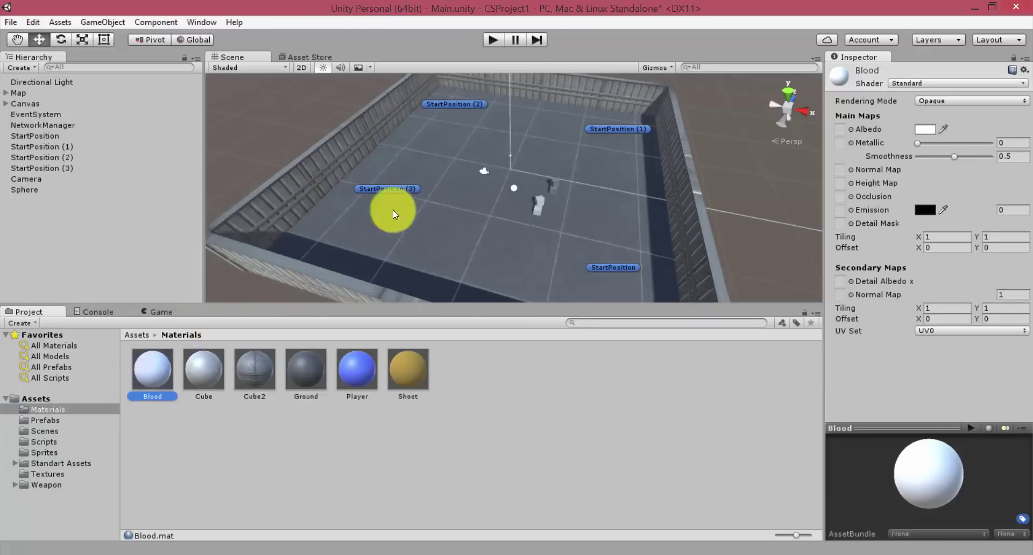
# Apply the Blood material to the sphere and scale it to 0.2 on Y and Z
pyautogui.keyDown('alt'); pyautogui.scroll(2, 392, 213); pyautogui.keyUp('alt')
pyautogui.keyDown('alt'); pyautogui.scroll(2, 429, 193); pyautogui.keyUp('alt')
pyautogui.keyDown('alt'); pyautogui.scroll(2, 382, 218); pyautogui.keyUp('alt')
pyautogui.keyDown('alt'); pyautogui.scroll(2, 377, 216); pyautogui.keyUp('alt')
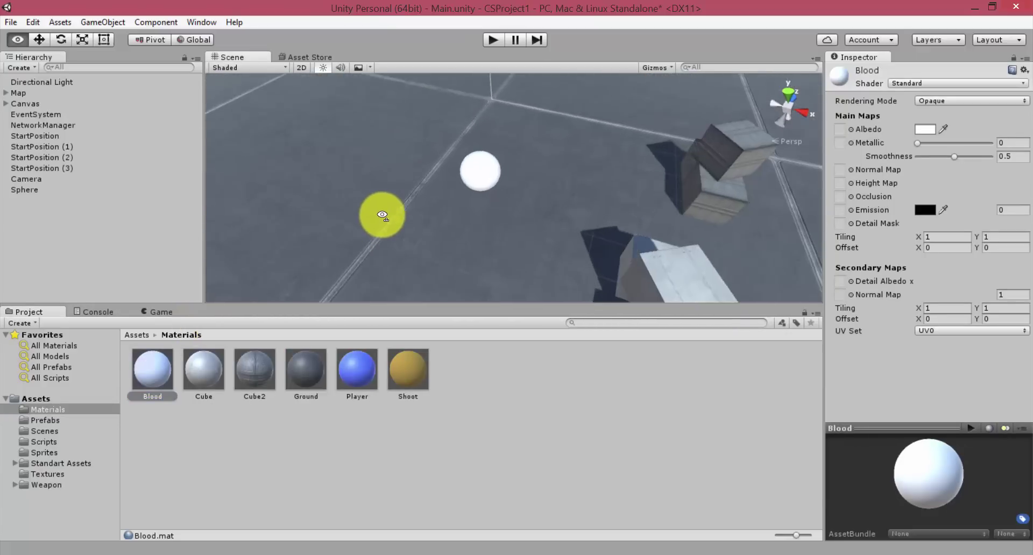
pyautogui.keyDown('alt'); pyautogui.scroll(2, 382, 215); pyautogui.keyUp('alt')
pyautogui.moveTo(431, 170); pyautogui.dragTo(468, 167)
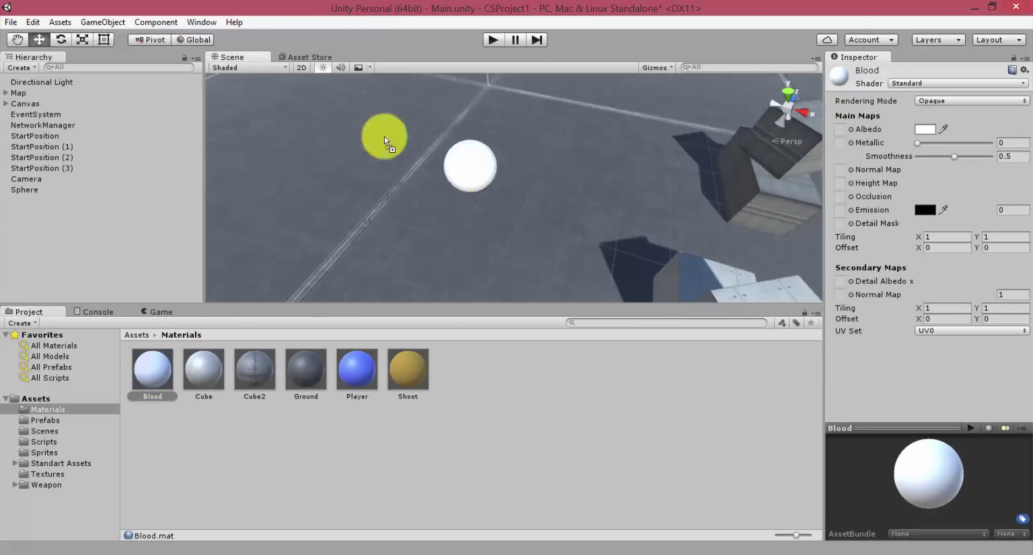
pyautogui.click(471, 167)
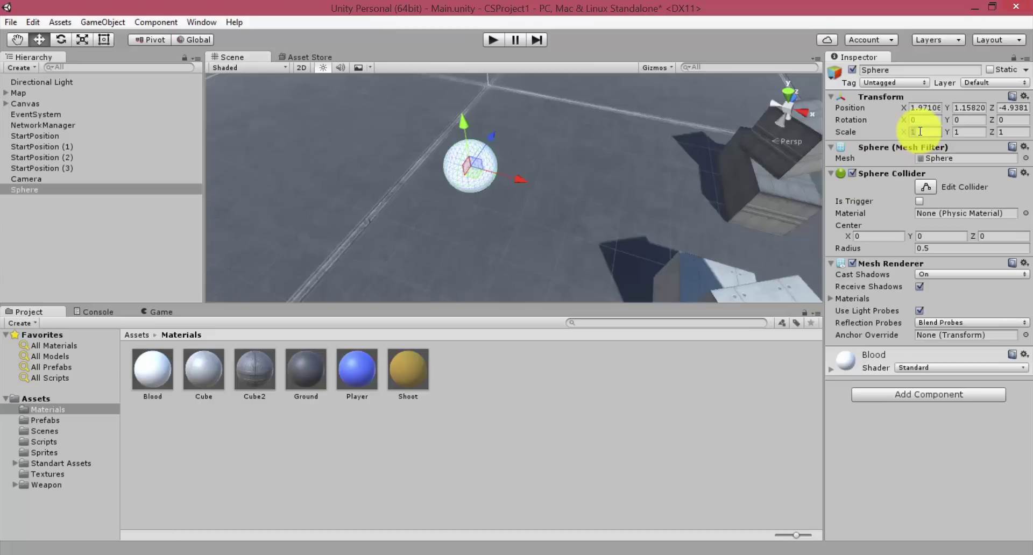
pyautogui.write('0.2')
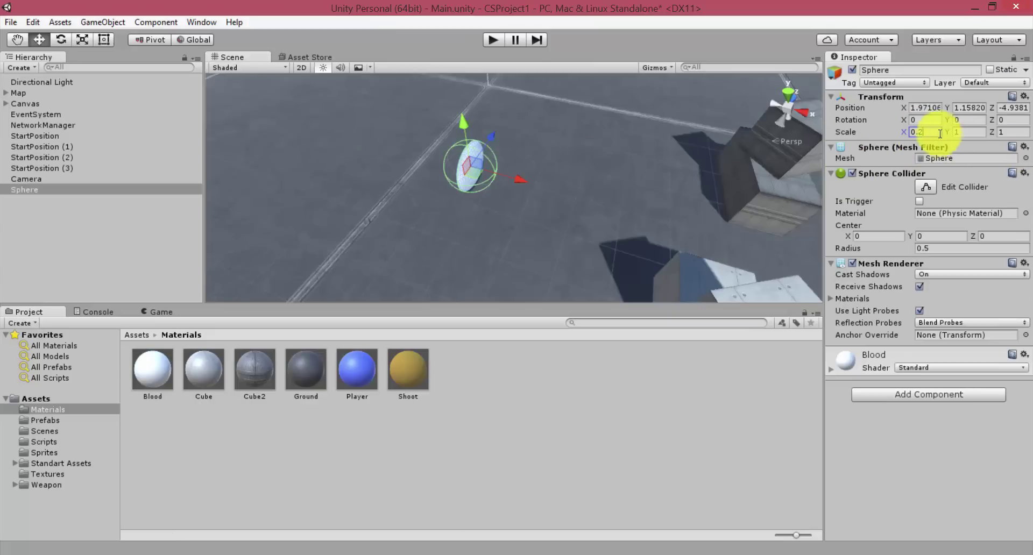
pyautogui.click(976, 132)
pyautogui.write('0.2')
pyautogui.click(1008, 132)
pyautogui.write('0.2')
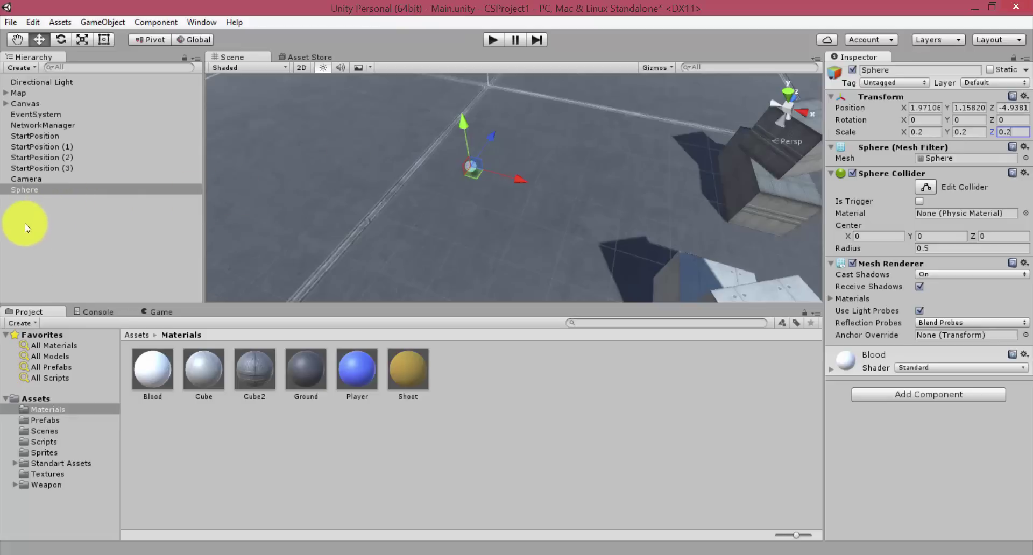
# Rename the sphere to Blood and give the Blood material a bright red colour
pyautogui.click(878, 69)
pyautogui.write('Blood')
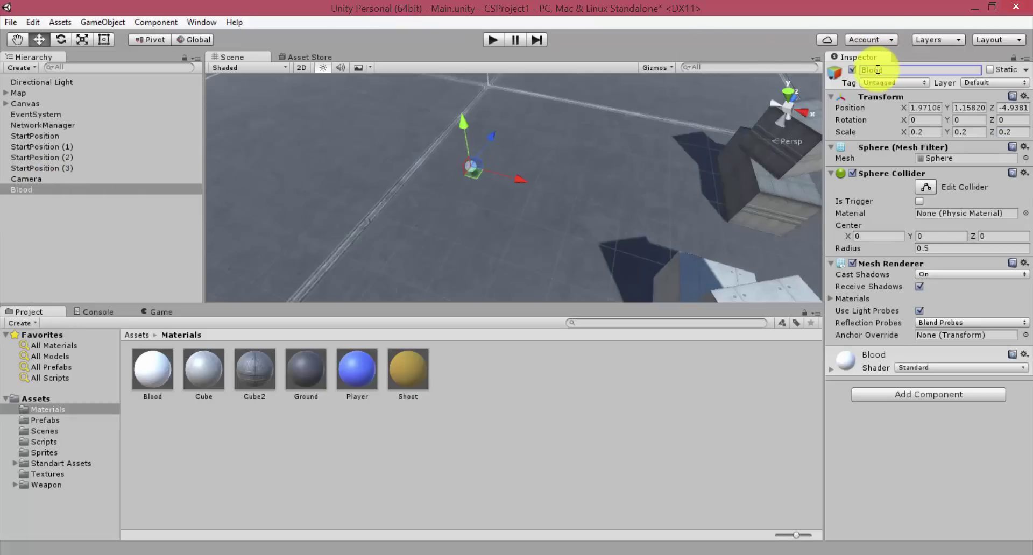
pyautogui.press('Return')
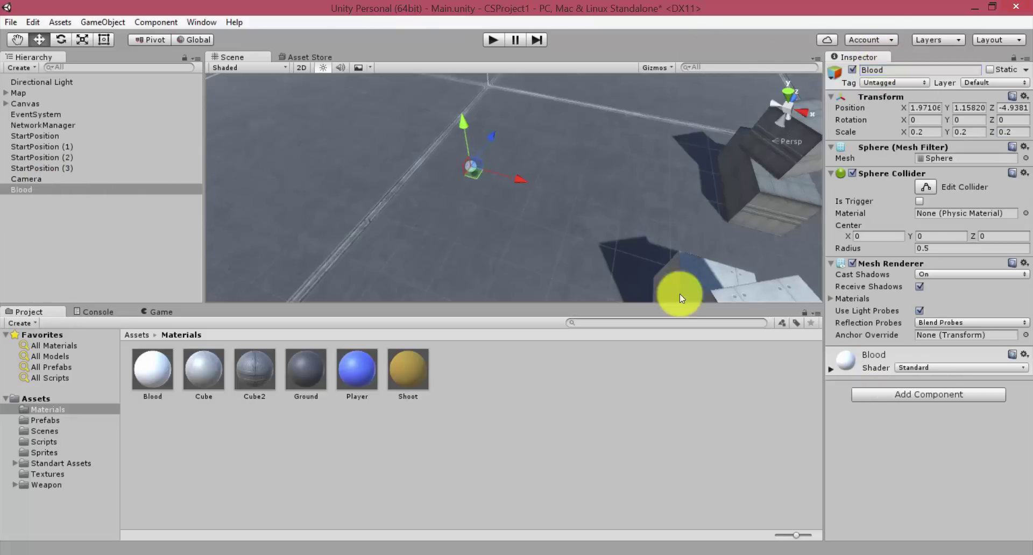
pyautogui.click(860, 362)
pyautogui.click(921, 414)
pyautogui.moveTo(754, 258); pyautogui.dragTo(805, 126)
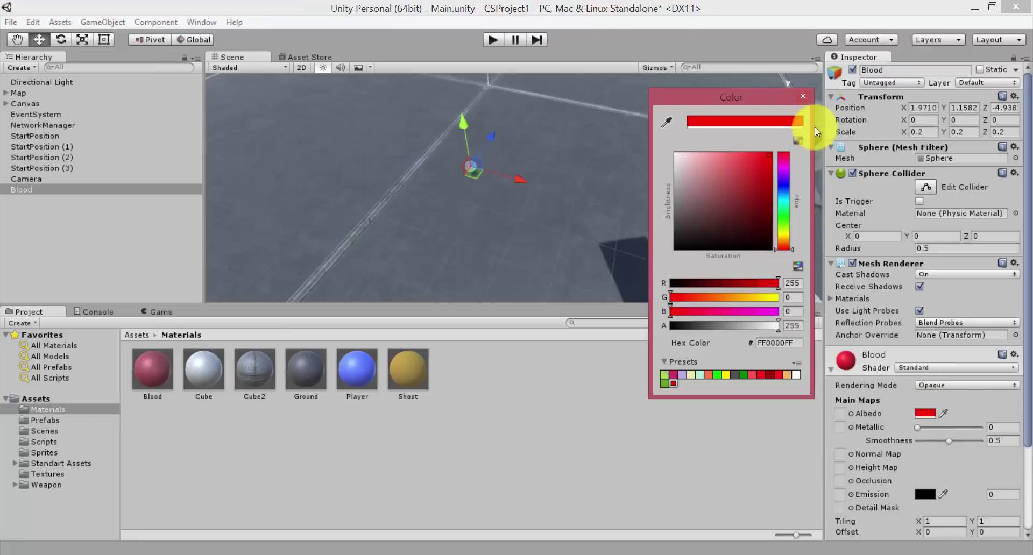
pyautogui.click(657, 484)
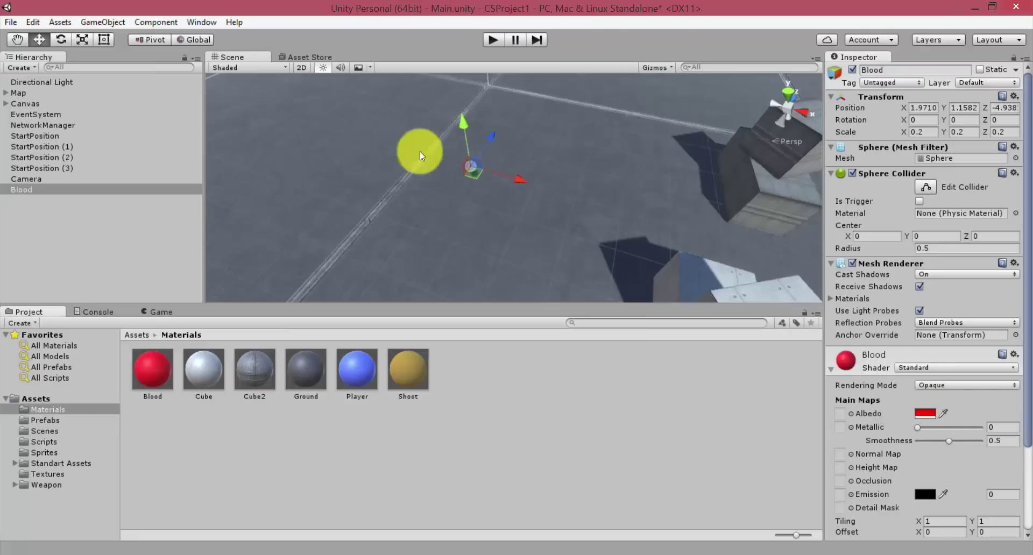
pyautogui.click(156, 382)
# Drag the Blood sphere into Prefabs as a prefab, then delete it from the Hierarchy
pyautogui.click(473, 168)
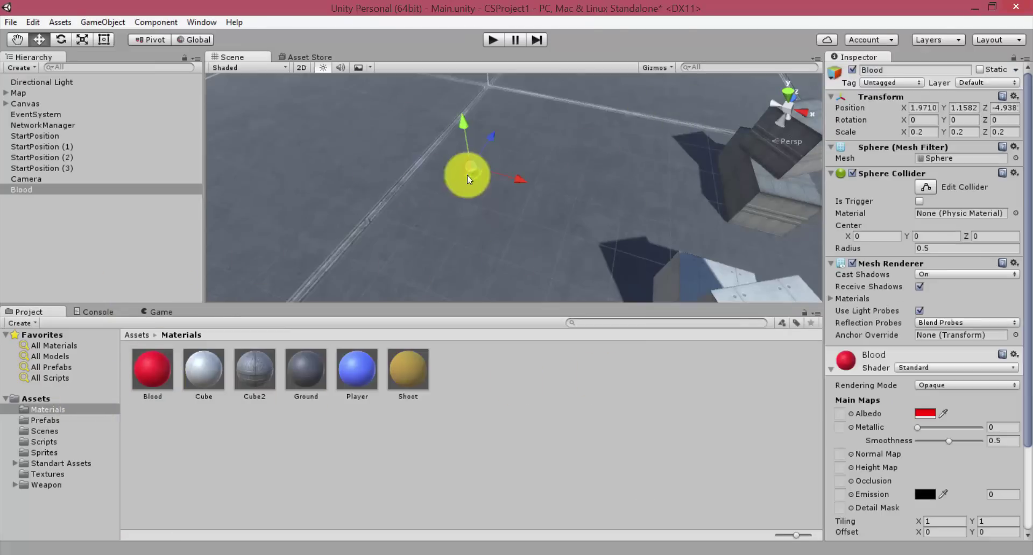
pyautogui.moveTo(24, 188)
pyautogui.mouseDown()
pyautogui.moveTo(53, 395)
pyautogui.moveTo(47, 420)
pyautogui.mouseUp()
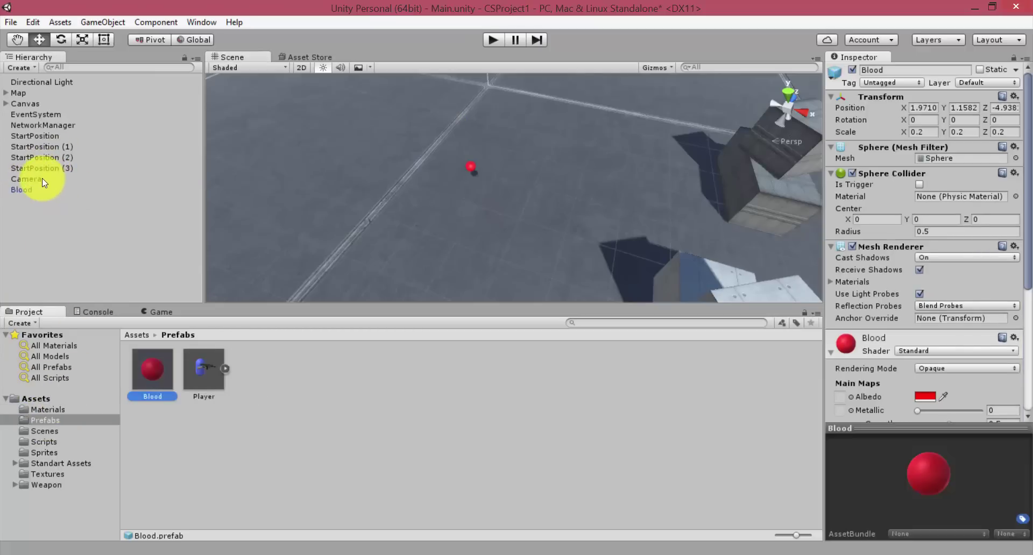
pyautogui.click(34, 189)
pyautogui.press('Delete')
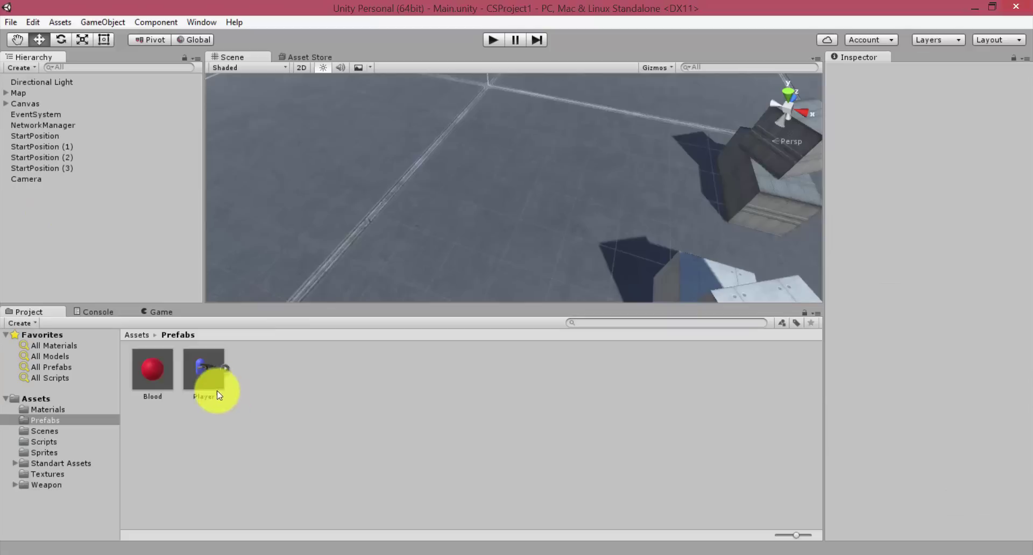
# Place a Player prefab in the scene and open the Shoot Helper script on FirstPersonCharacter > Weapon
pyautogui.moveTo(214, 383)
pyautogui.mouseDown()
pyautogui.moveTo(434, 170)
pyautogui.moveTo(443, 125)
pyautogui.mouseUp()
pyautogui.click(5, 92)
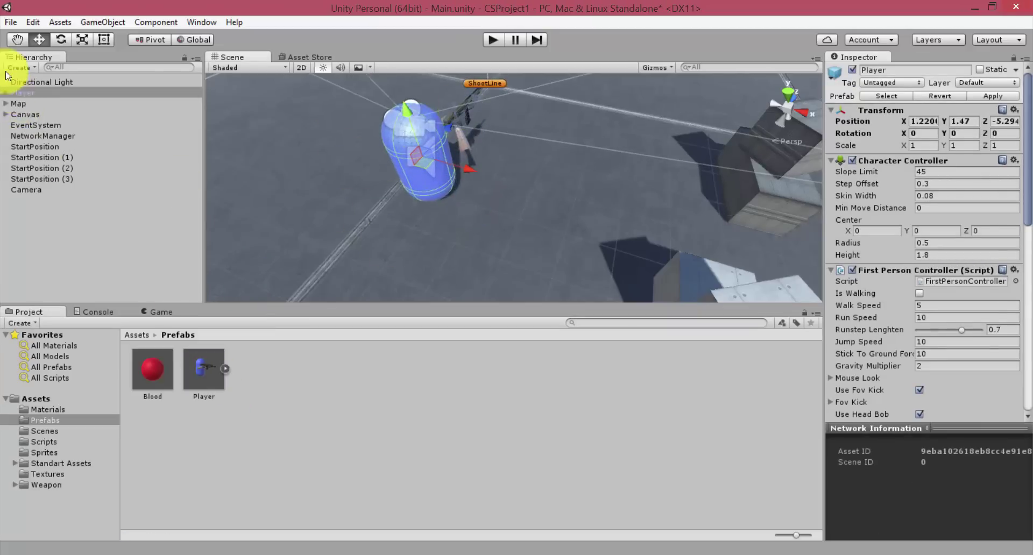
pyautogui.click(32, 114)
pyautogui.click(39, 125)
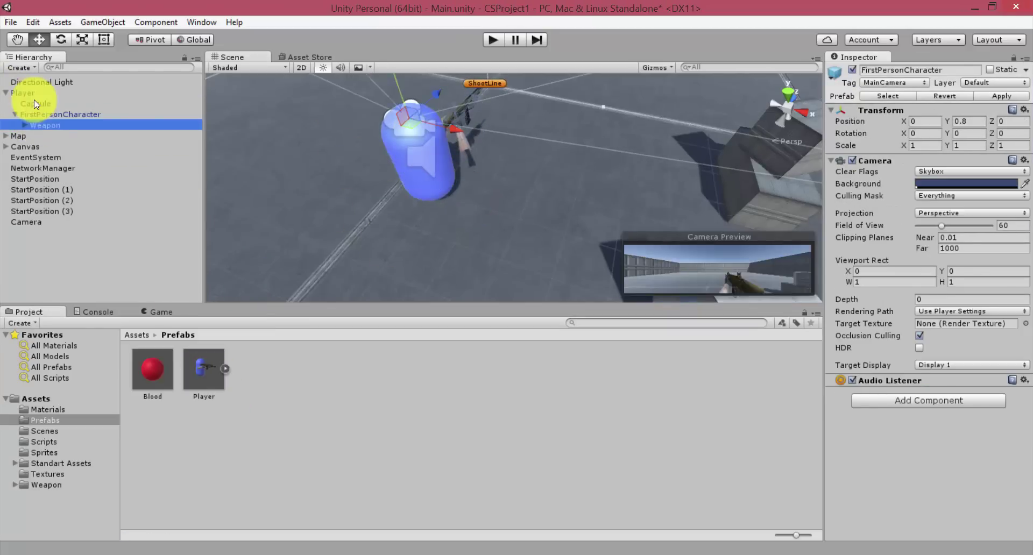
pyautogui.scroll(-5, 915, 331)
pyautogui.scroll(-5, 928, 286)
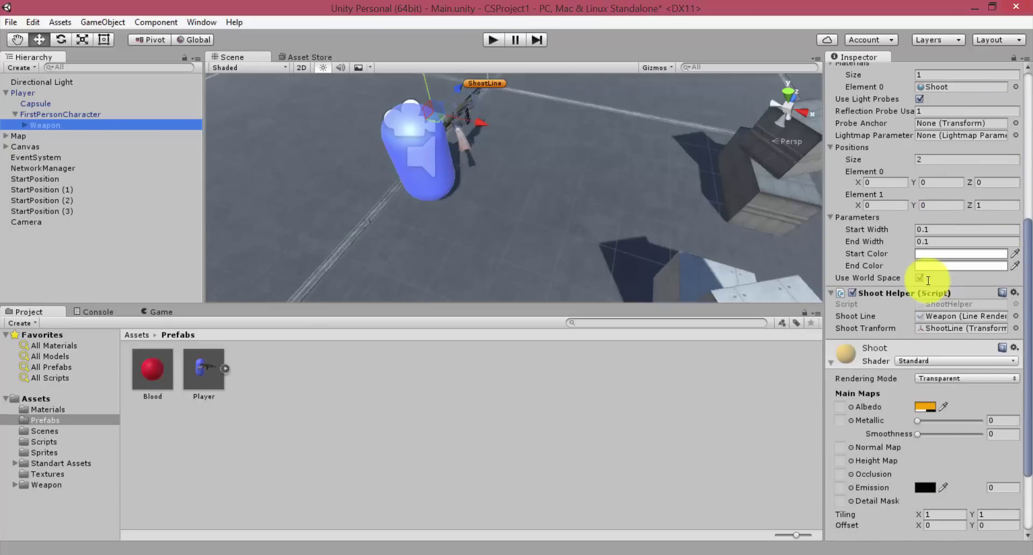
pyautogui.doubleClick(926, 303)
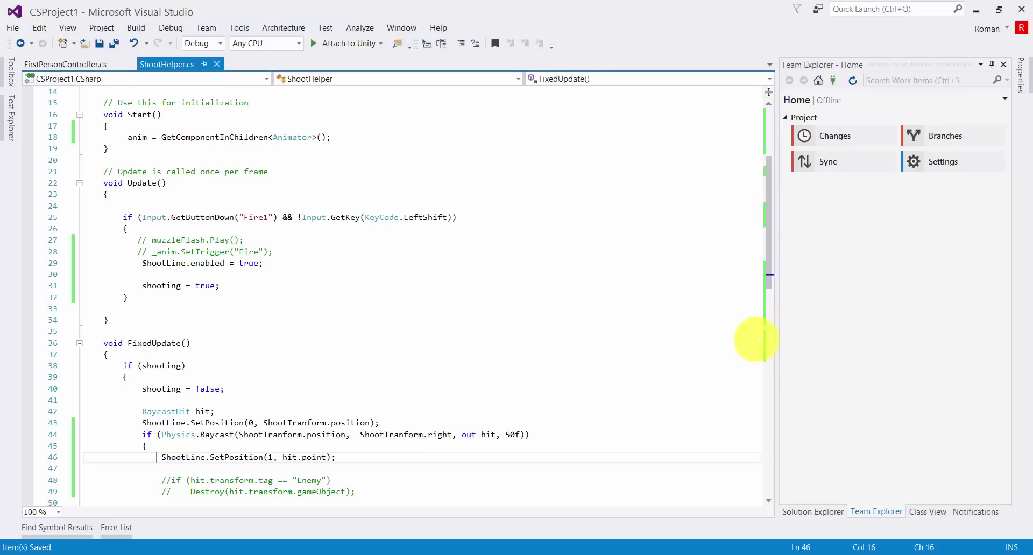
# Review ShootHelper's Fire1 check and firing lines in Update(), dismissing a rename warning
pyautogui.scroll(-1, 253, 183)
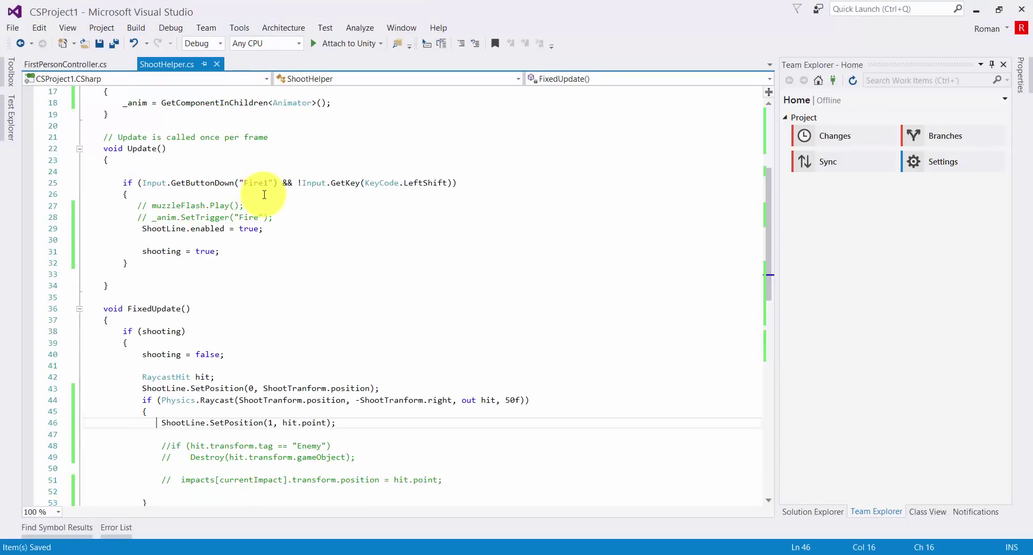
pyautogui.moveTo(112, 183); pyautogui.dragTo(481, 183)
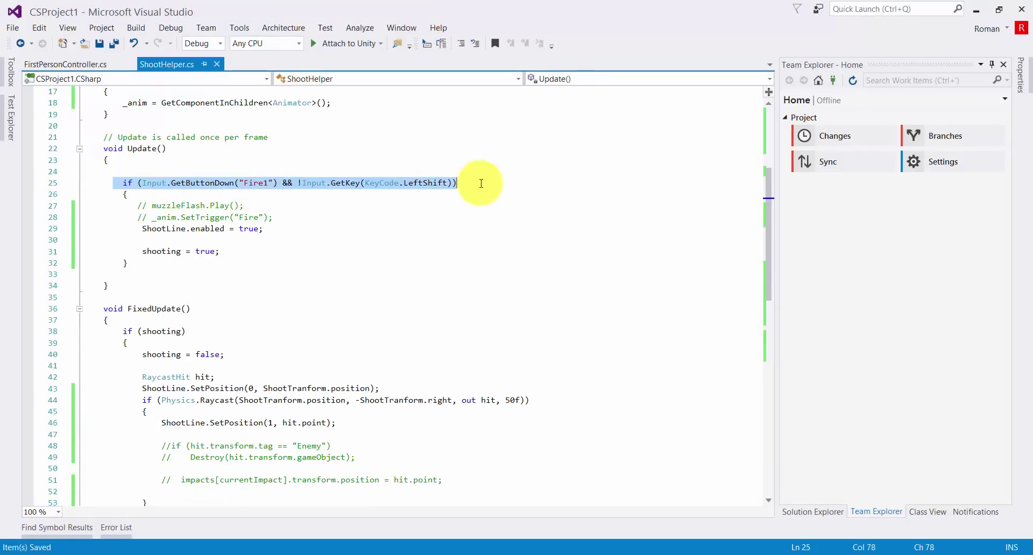
pyautogui.scroll(4, 366, 185)
pyautogui.scroll(2, 367, 189)
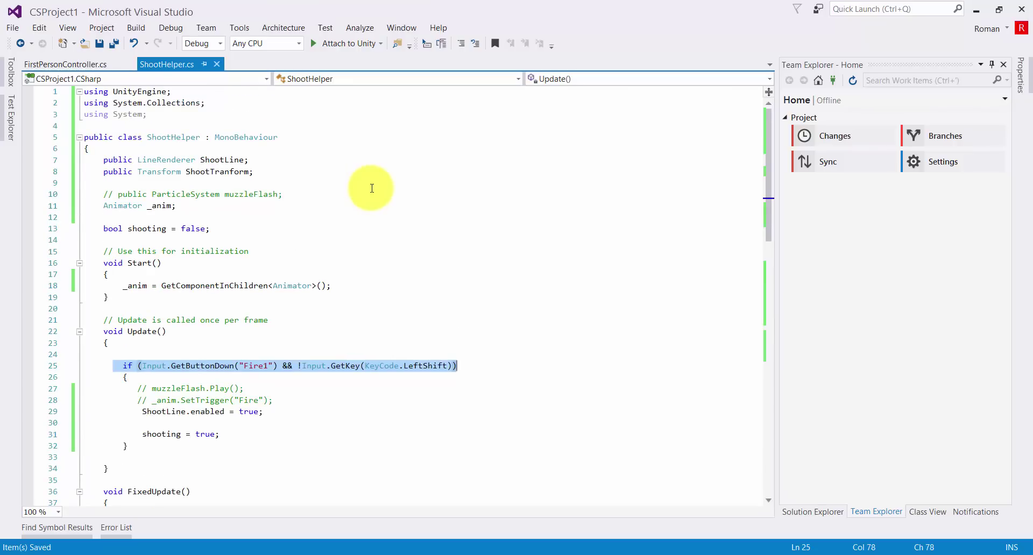
pyautogui.scroll(-2, 374, 190)
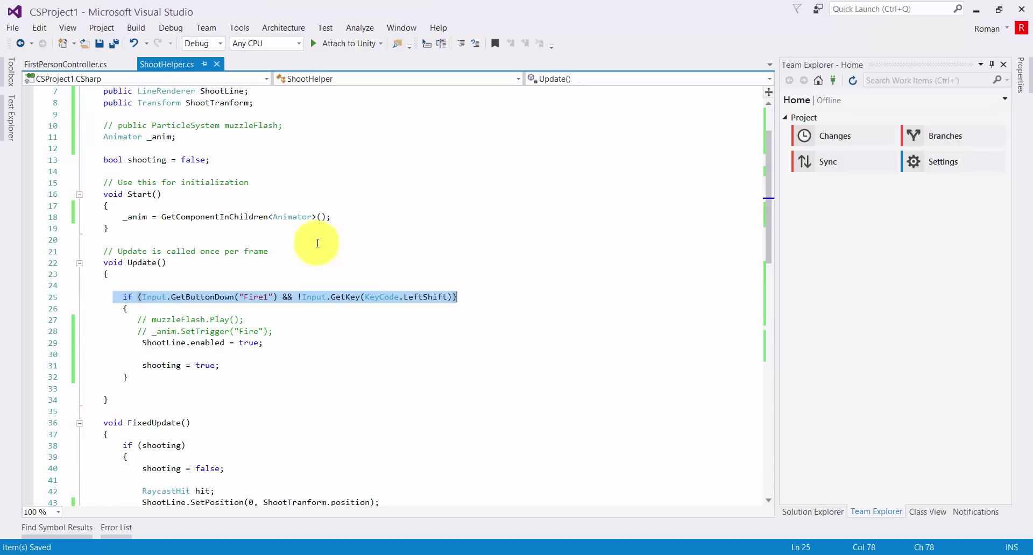
pyautogui.scroll(-3, 237, 298)
pyautogui.moveTo(141, 240); pyautogui.dragTo(234, 260)
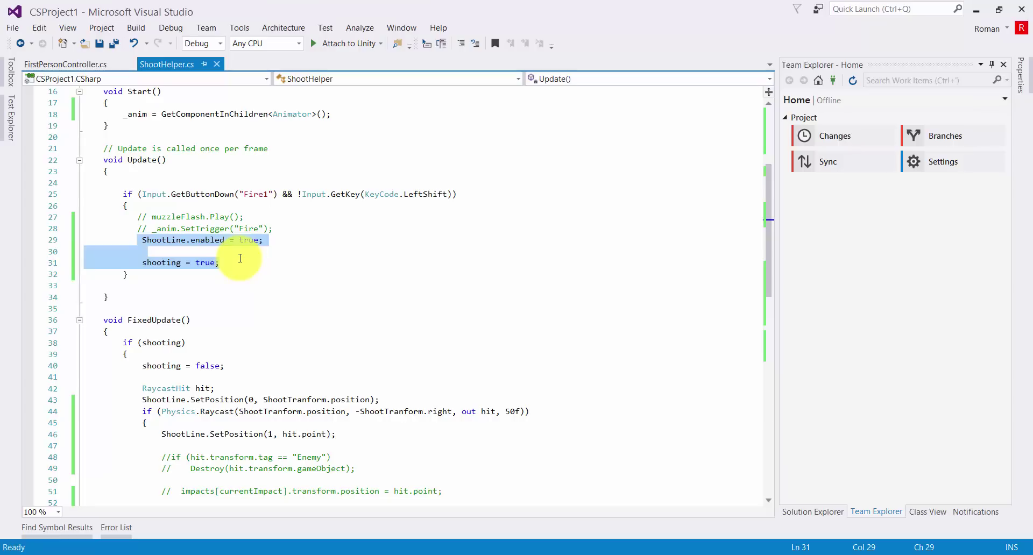
pyautogui.hotkey('ctrl', 'r')
pyautogui.hotkey('ctrl', 'r')
pyautogui.click(578, 335)
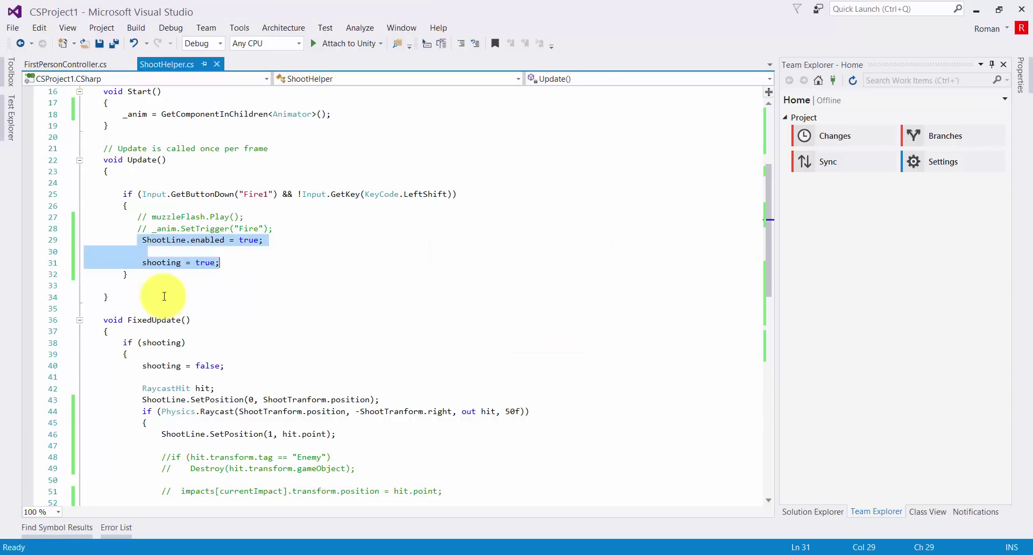
# Add a new empty public void Fire() method after Update()
pyautogui.click(164, 296)
pyautogui.click(163, 308)
pyautogui.press('Return')
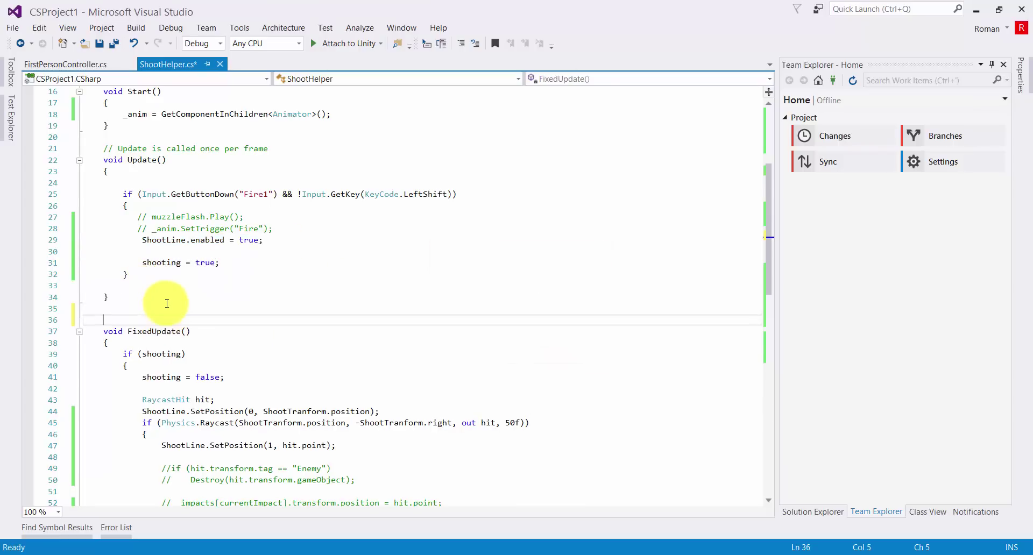
pyautogui.press('Up')
pyautogui.write('public ')
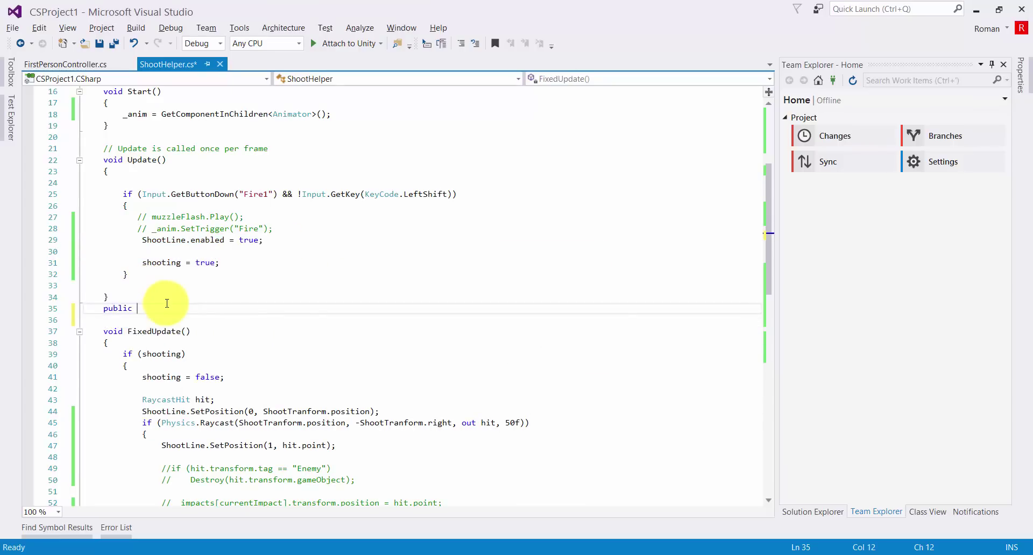
pyautogui.write('vo')
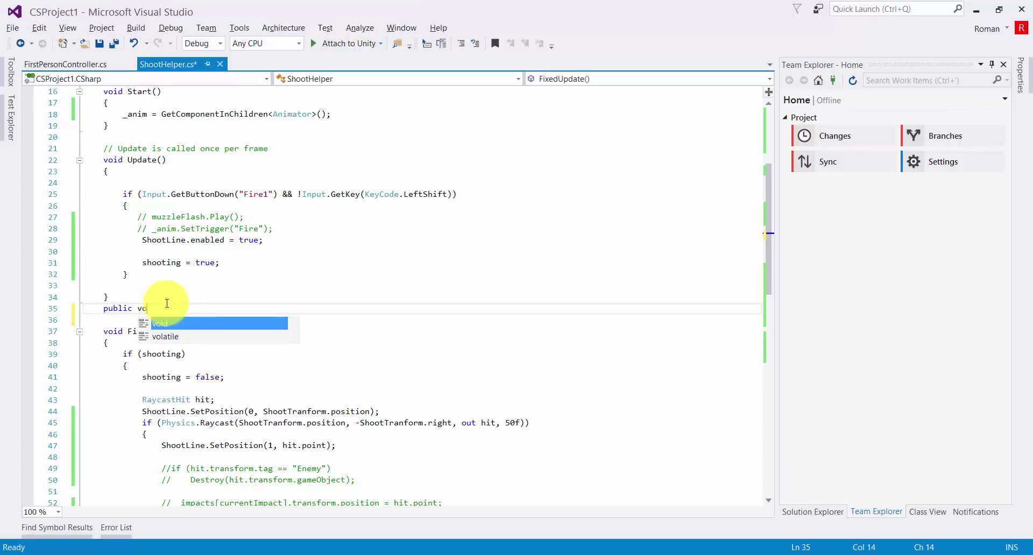
pyautogui.write('id')
pyautogui.click(267, 192)
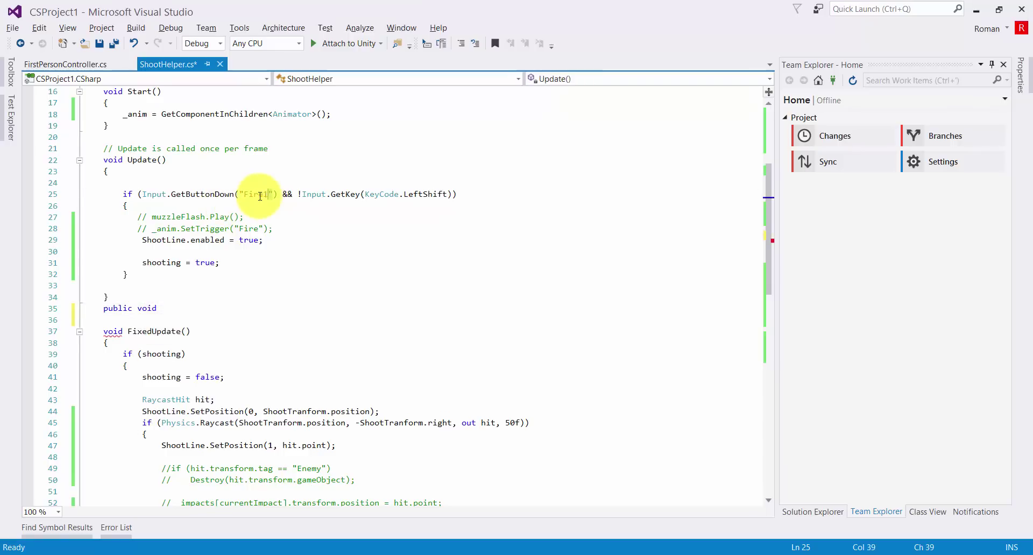
pyautogui.doubleClick(267, 193)
pyautogui.click(187, 308)
pyautogui.write('Fire()')
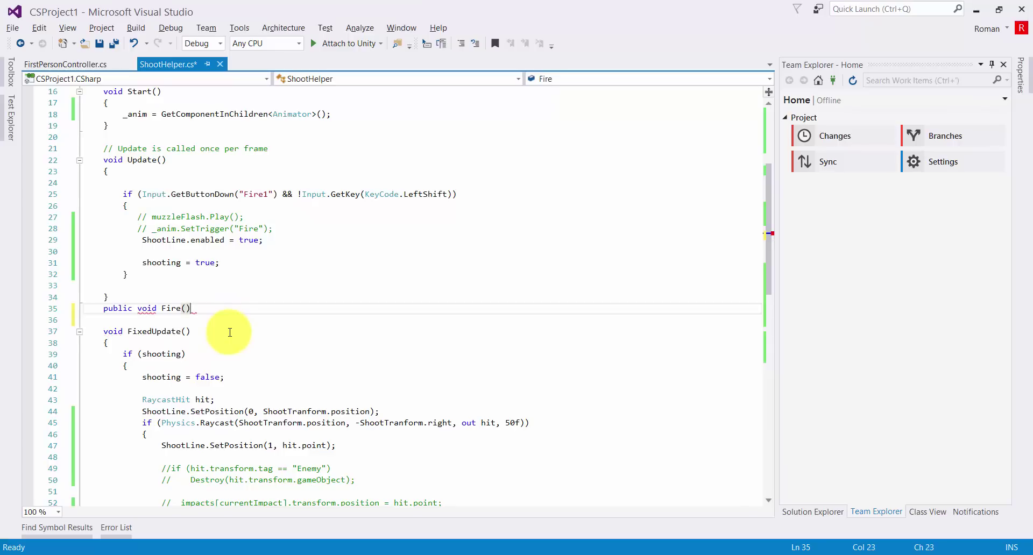
pyautogui.press('Return')
pyautogui.press('Return')
pyautogui.write('{ }')
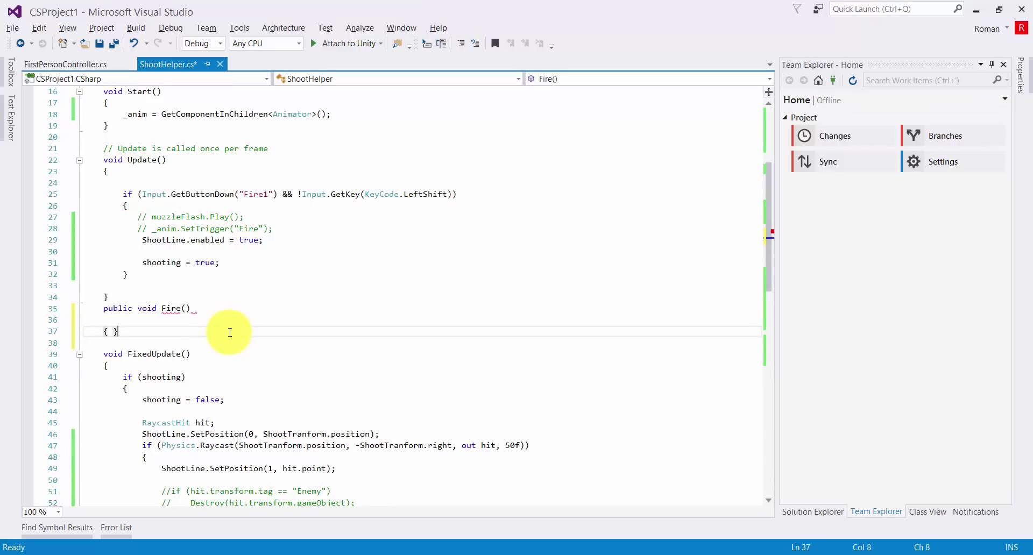
pyautogui.press('Left')
pyautogui.press('Return')
pyautogui.press('Return')
pyautogui.press('Return')
pyautogui.click(150, 322)
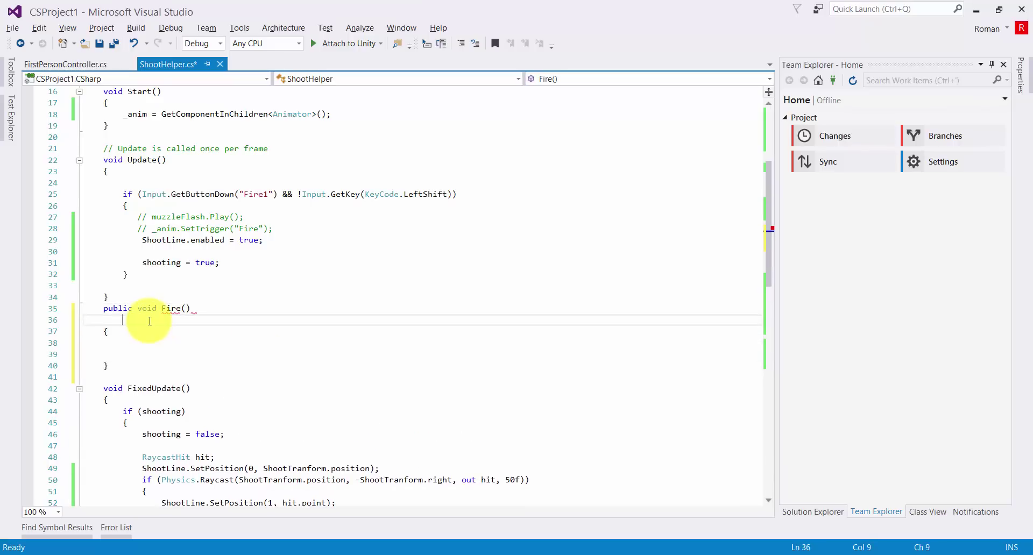
pyautogui.press('BackSpace')
# Move the four firing lines from Update's if-block into Fire() and save
pyautogui.moveTo(141, 240); pyautogui.dragTo(320, 290)
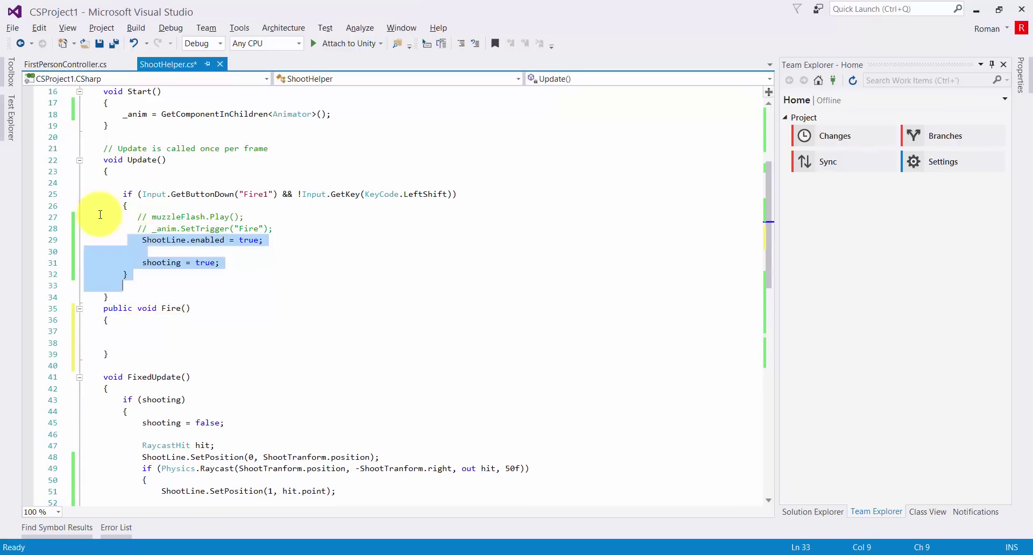
pyautogui.moveTo(138, 217); pyautogui.dragTo(230, 262)
pyautogui.hotkey('ctrl', 'c')
pyautogui.press('Delete')
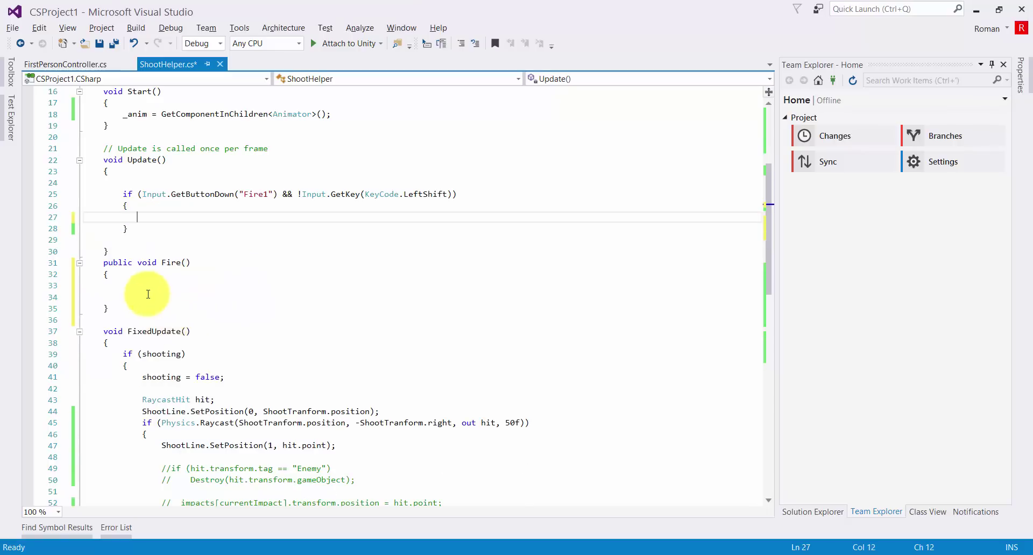
pyautogui.click(147, 286)
pyautogui.hotkey('ctrl', 'v')
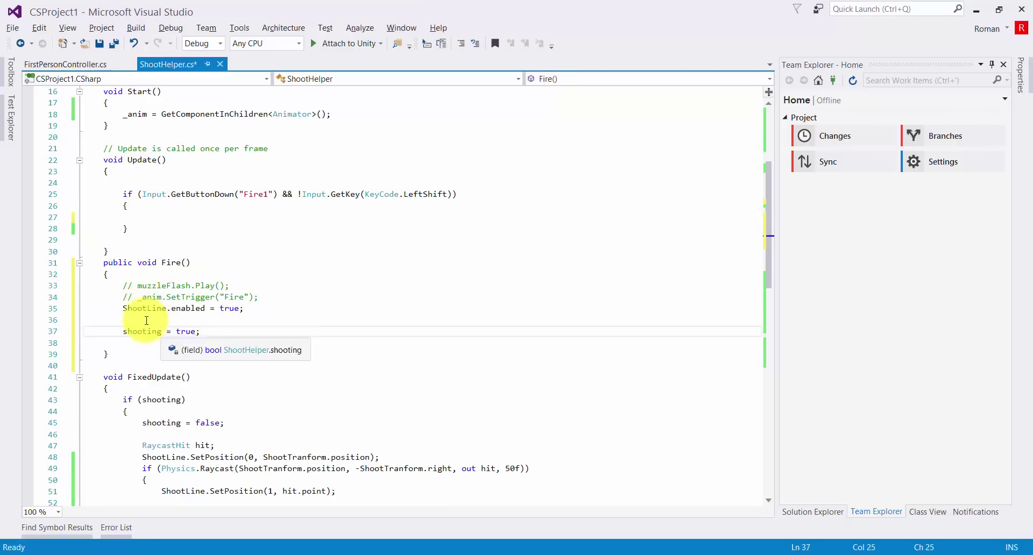
pyautogui.press('Home')
pyautogui.click(147, 329)
pyautogui.press('BackSpace')
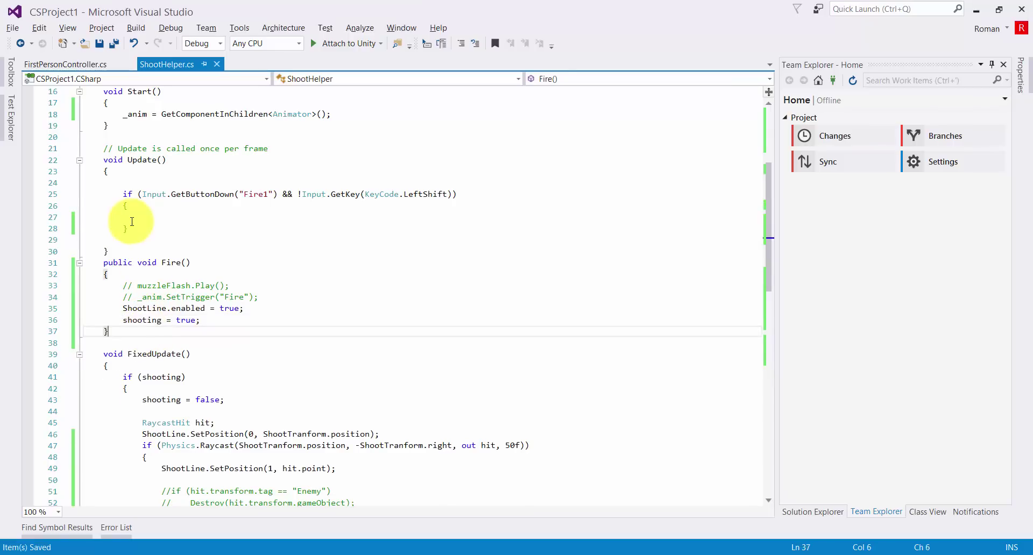
pyautogui.hotkey('ctrl', 's')
# Delete the Fire1 input if-block from Update() and save the script
pyautogui.click(121, 194)
pyautogui.keyDown('shift'); pyautogui.click(147, 230); pyautogui.keyUp('shift')
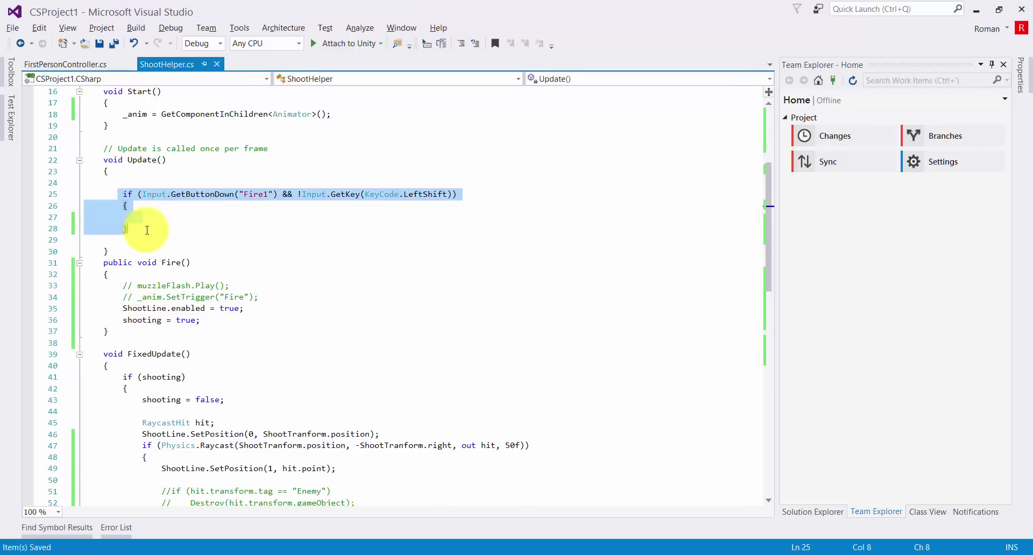
pyautogui.press('Delete')
pyautogui.hotkey('ctrl', 's')
# Expand Update() in FirstPersonController.cs and paste a Fire1 input check below the local-player guard
pyautogui.click(65, 64)
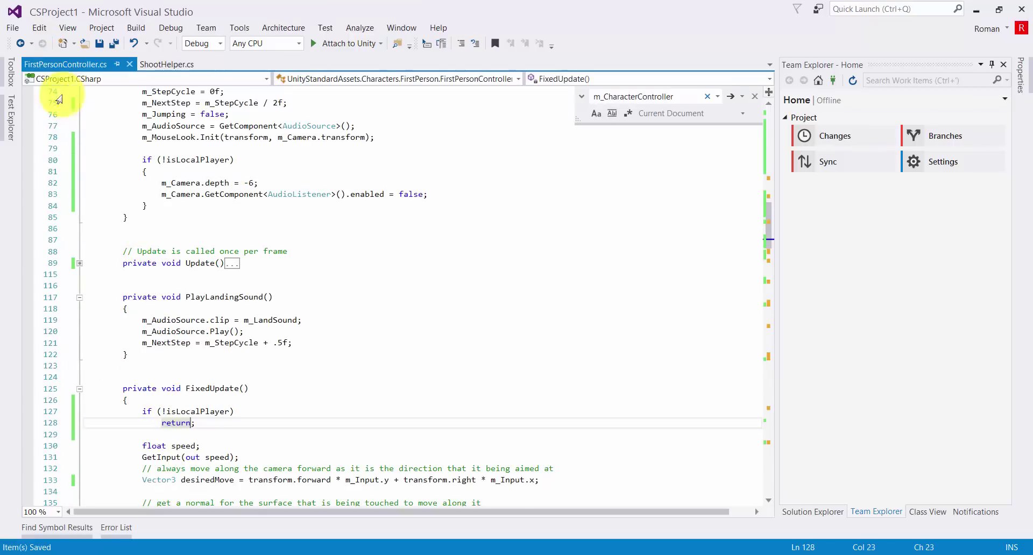
pyautogui.scroll(2, 161, 220)
pyautogui.scroll(5, 161, 216)
pyautogui.scroll(-7, 161, 215)
pyautogui.click(229, 267)
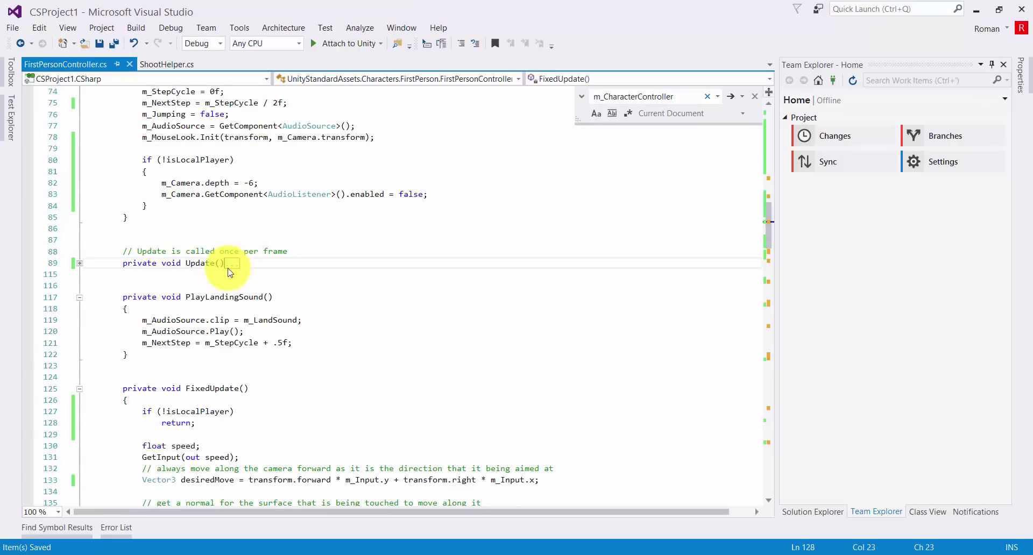
pyautogui.doubleClick(230, 264)
pyautogui.click(193, 310)
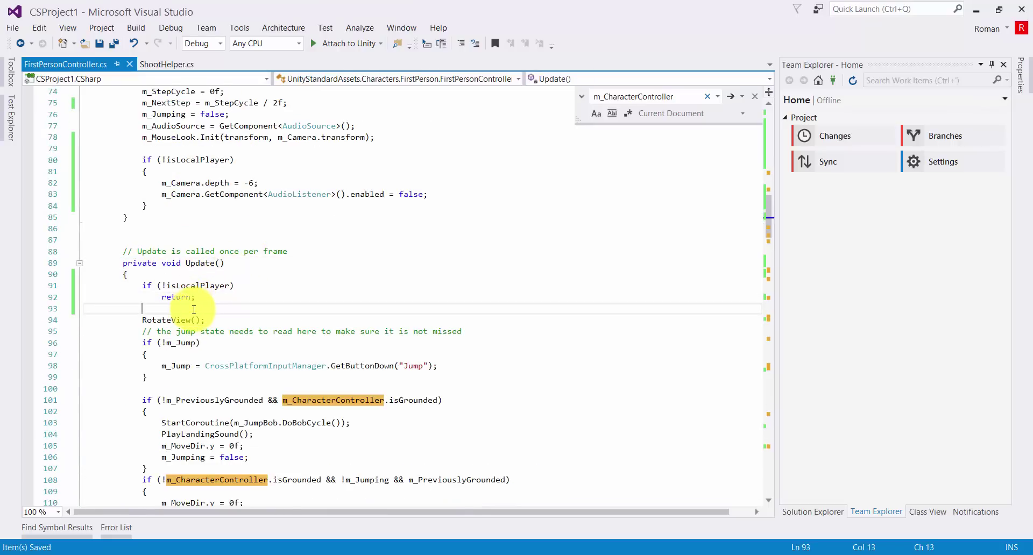
pyautogui.press('Return')
pyautogui.write('if (Input.GetButtonDown("Fire1") && !Input.GetKey(KeyCode.LeftShift))             {              }')
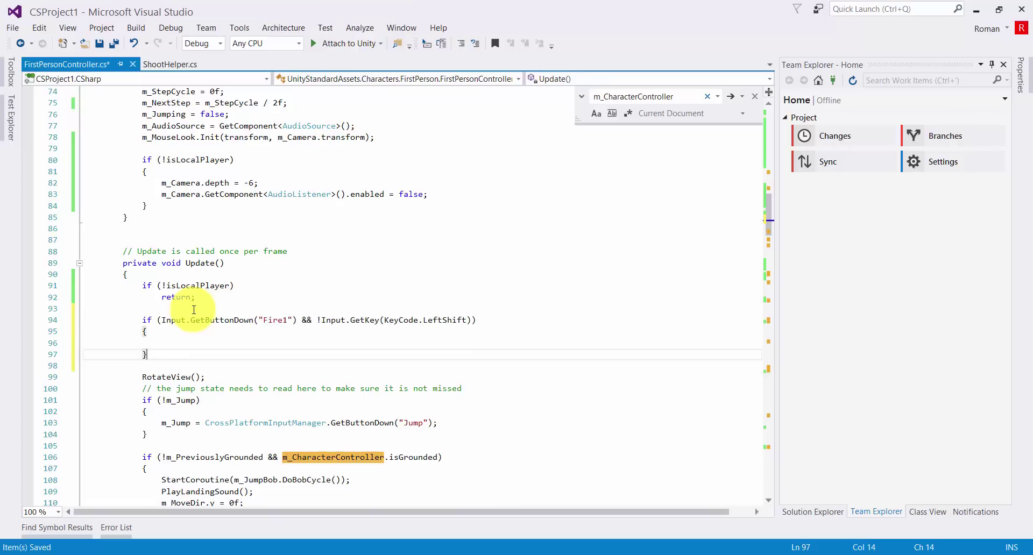
pyautogui.press('Up')
pyautogui.press('Up')
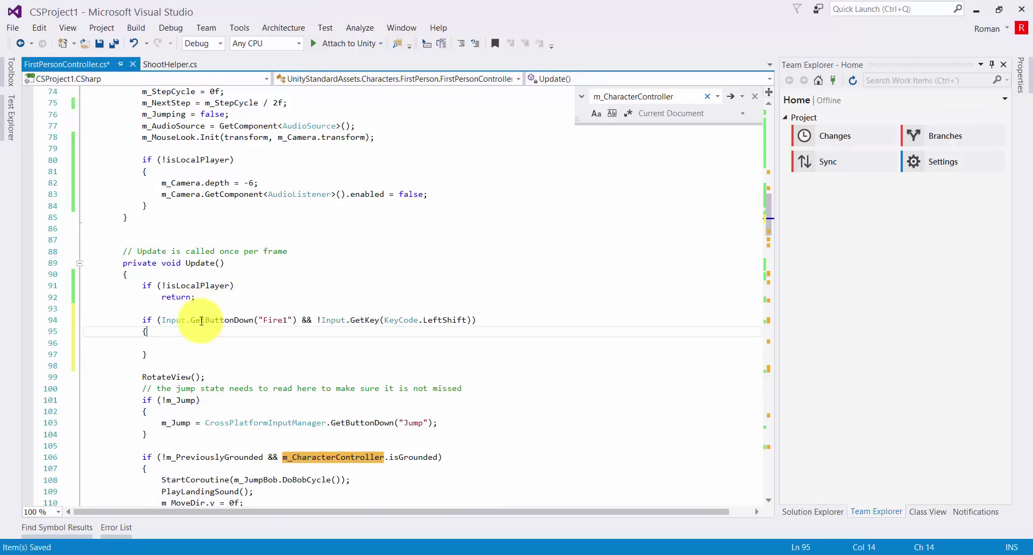
pyautogui.click(184, 349)
pyautogui.press('Up')
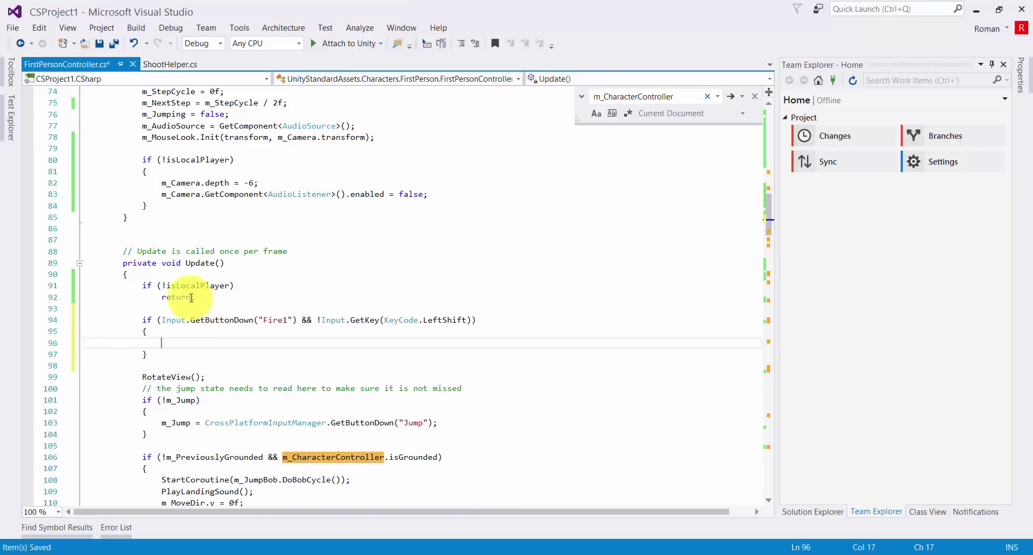
# Declare a 'ShootHelper _shootHelper;' field above Start() and save the script
pyautogui.click(167, 64)
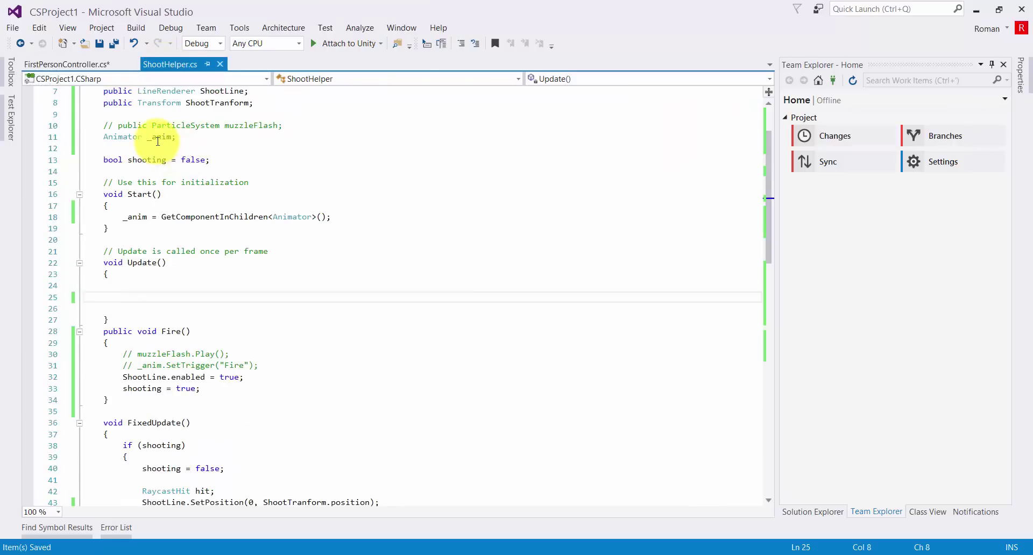
pyautogui.scroll(2, 158, 141)
pyautogui.doubleClick(153, 138)
pyautogui.hotkey('ctrl', 'c')
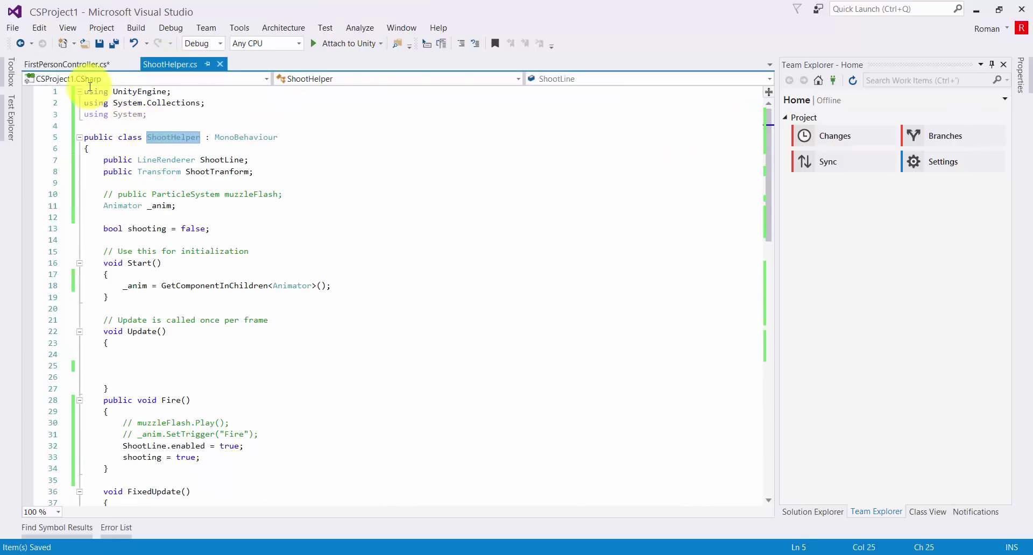
pyautogui.click(65, 64)
pyautogui.scroll(2, 196, 208)
pyautogui.scroll(5, 195, 208)
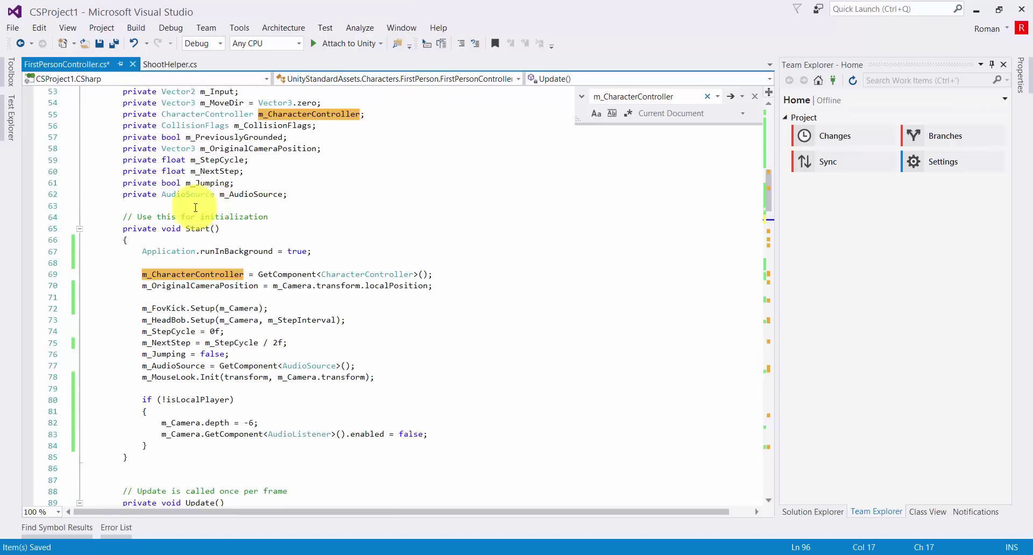
pyautogui.click(159, 203)
pyautogui.hotkey('ctrl', 'v')
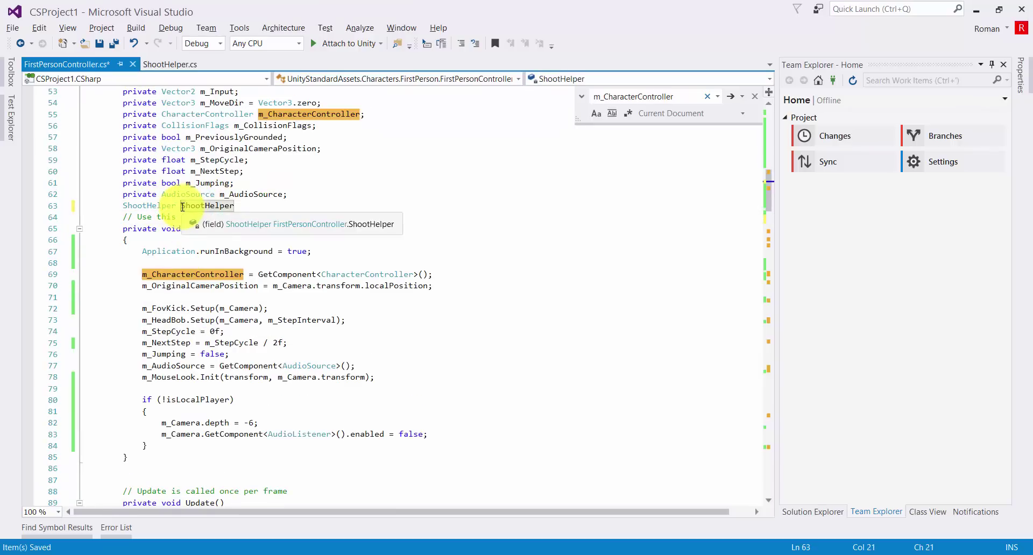
pyautogui.write('ShootHelper')
pyautogui.write('ы')
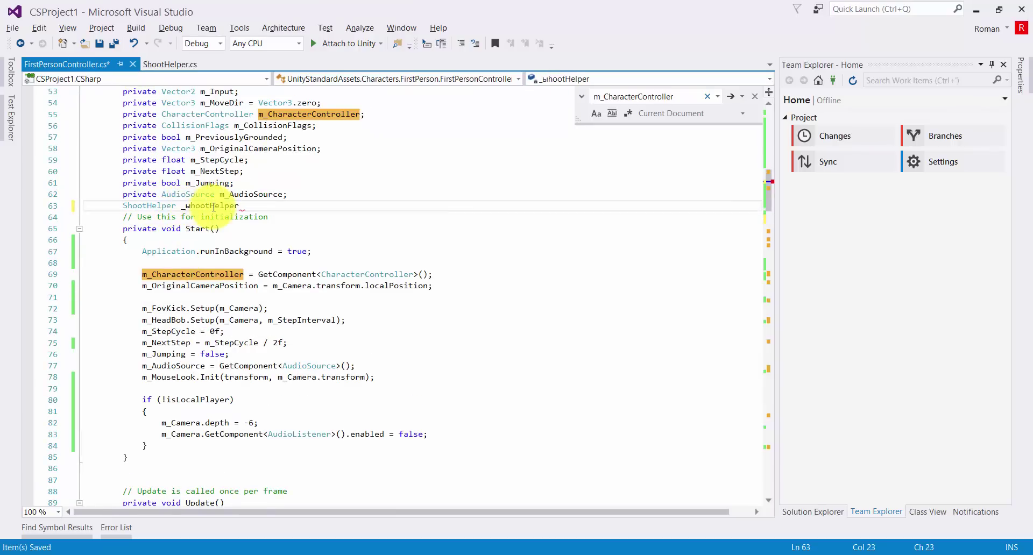
pyautogui.write('s')
pyautogui.press('End')
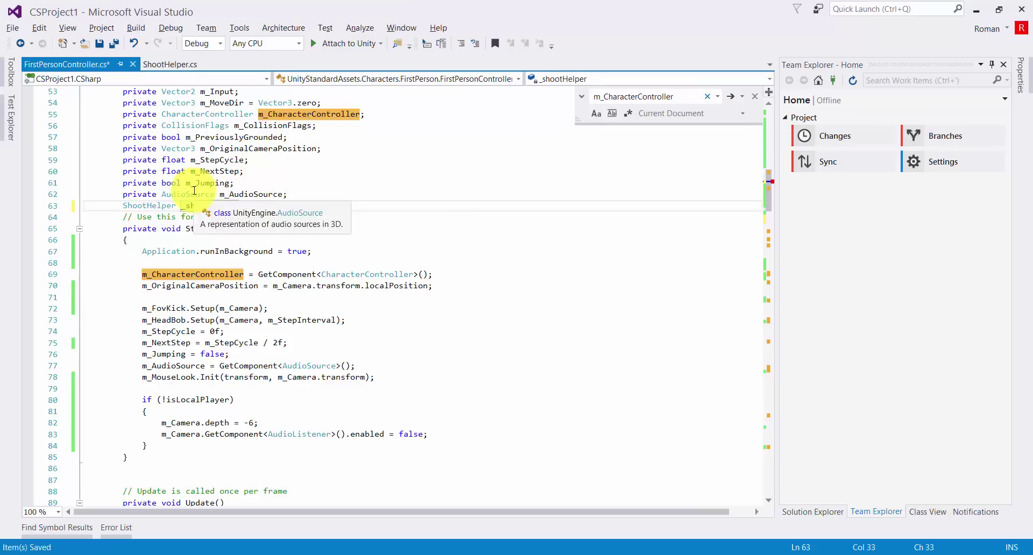
pyautogui.write(';')
pyautogui.hotkey('ctrl', 's')
# In Start(), assign _shootHelper = GetComponentInChildren<ShootHelper>();
pyautogui.doubleClick(220, 205)
pyautogui.hotkey('ctrl', 'c')
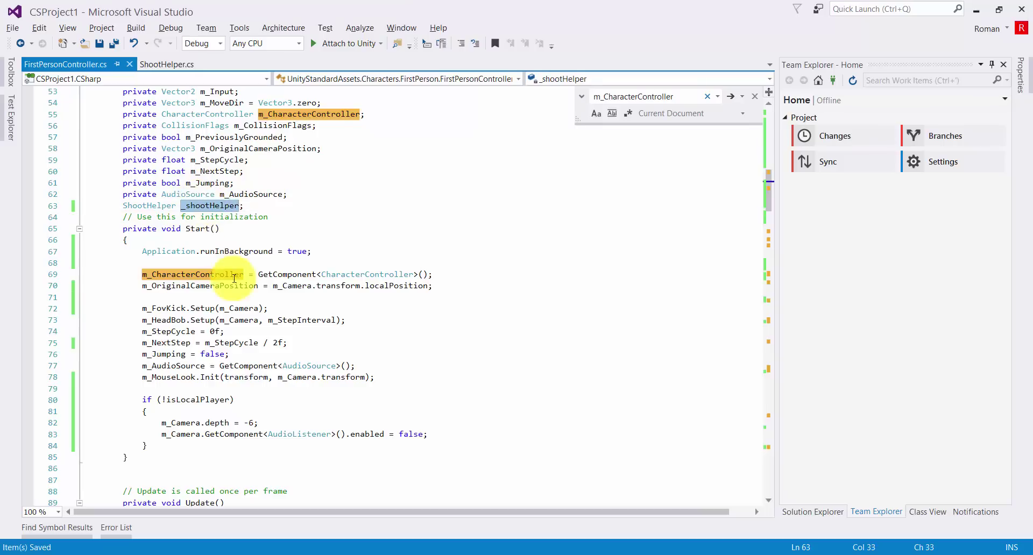
pyautogui.click(191, 298)
pyautogui.hotkey('ctrl', 'v')
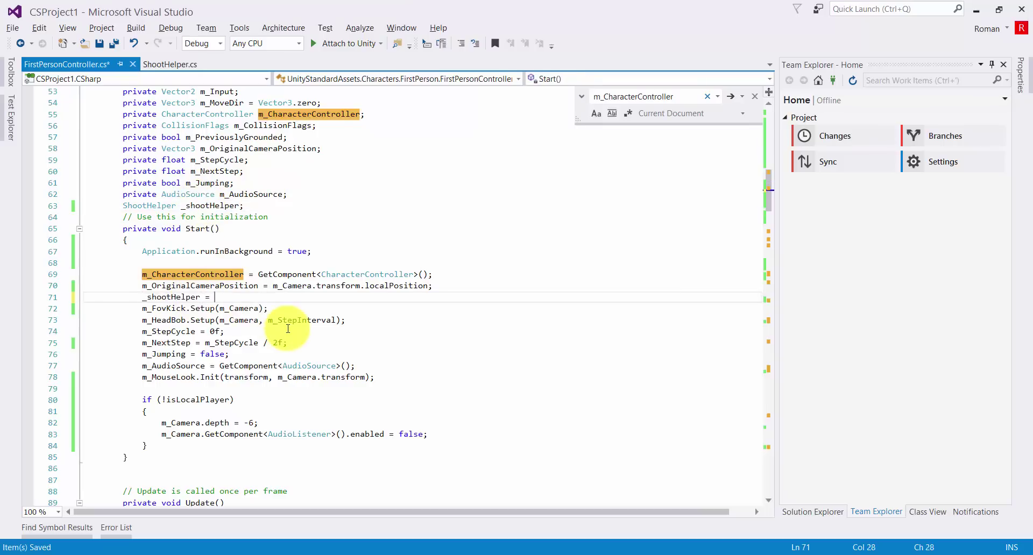
pyautogui.write('Get')
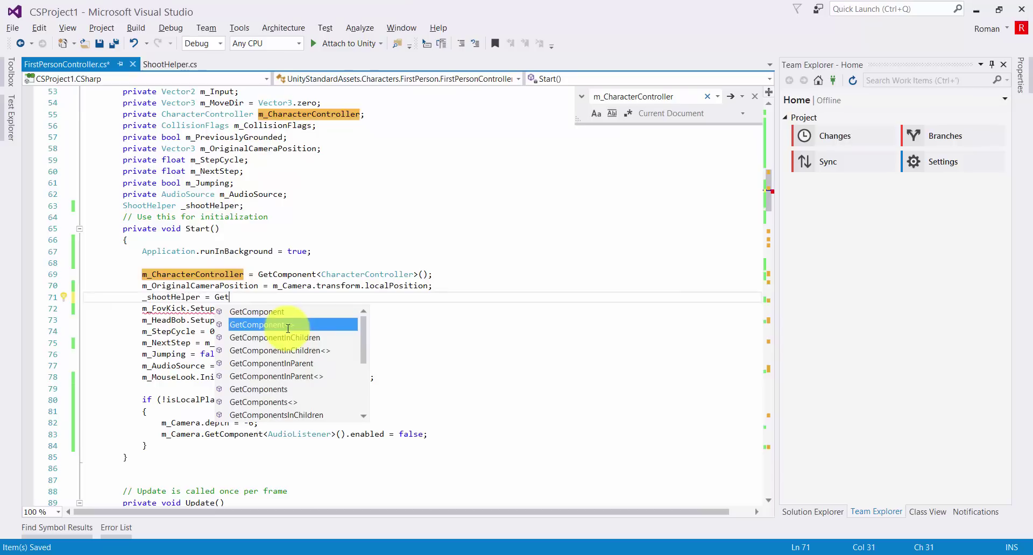
pyautogui.press('Escape')
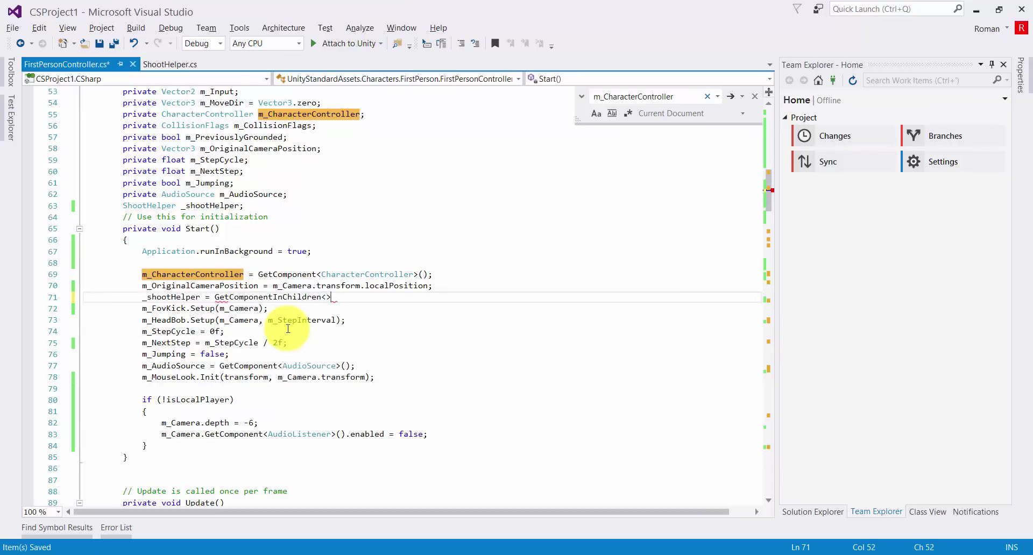
pyautogui.doubleClick(146, 205)
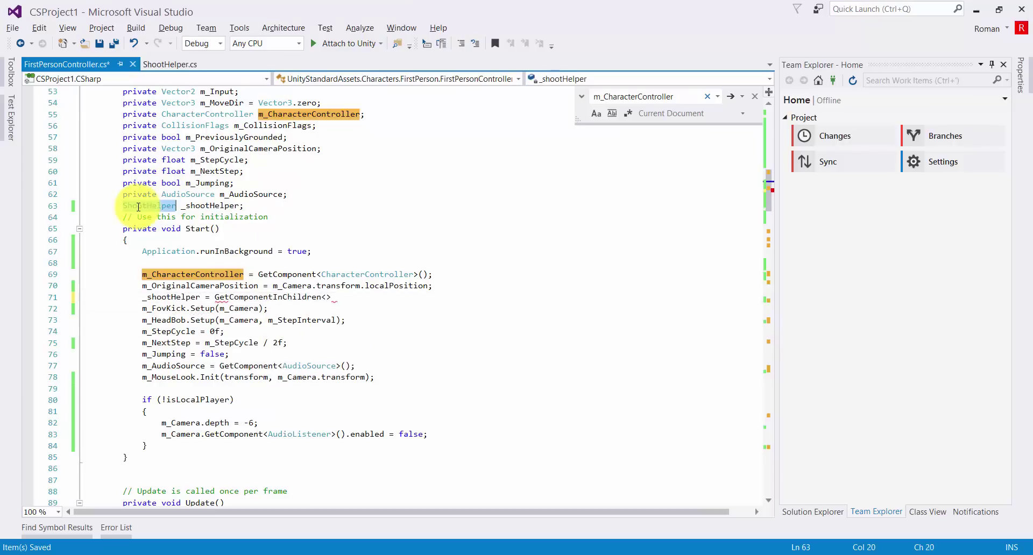
pyautogui.click(334, 297)
pyautogui.hotkey('ctrl', 'v')
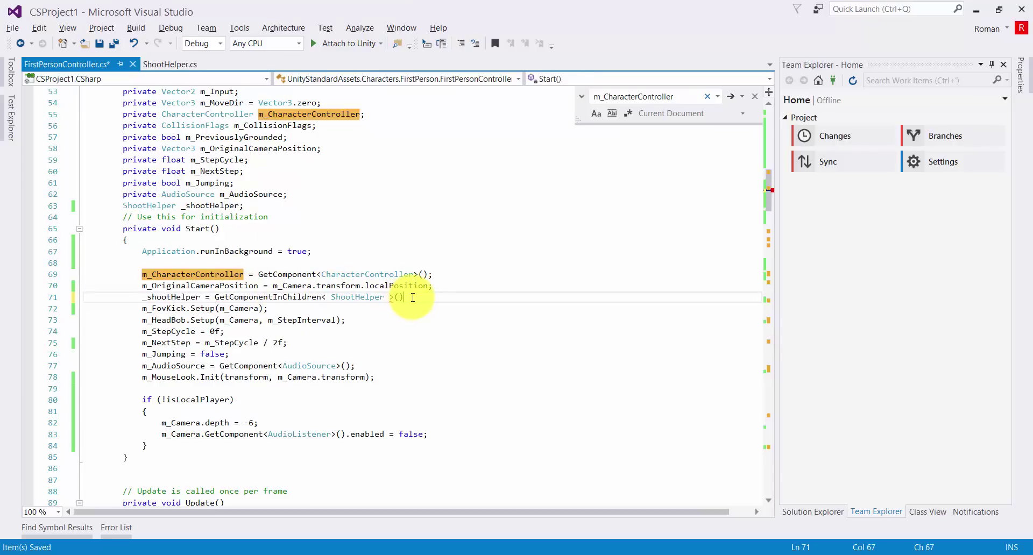
pyautogui.write(';')
pyautogui.press('Return')
# Call _shootHelper.Fire() inside the Fire1 block and save FirstPersonController.cs
pyautogui.doubleClick(172, 297)
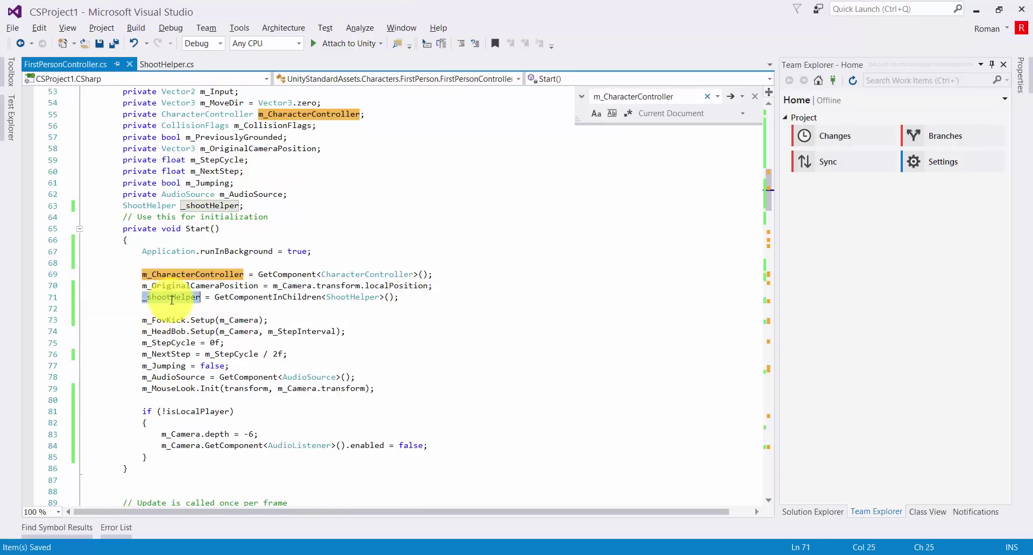
pyautogui.scroll(-3, 171, 300)
pyautogui.scroll(-8, 173, 285)
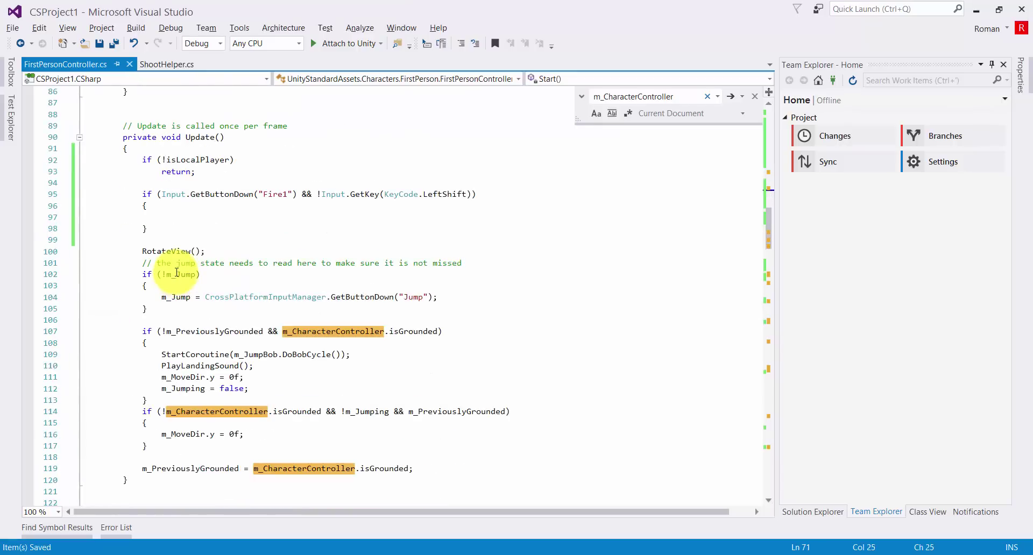
pyautogui.click(178, 229)
pyautogui.press('Up')
pyautogui.hotkey('ctrl', 'v')
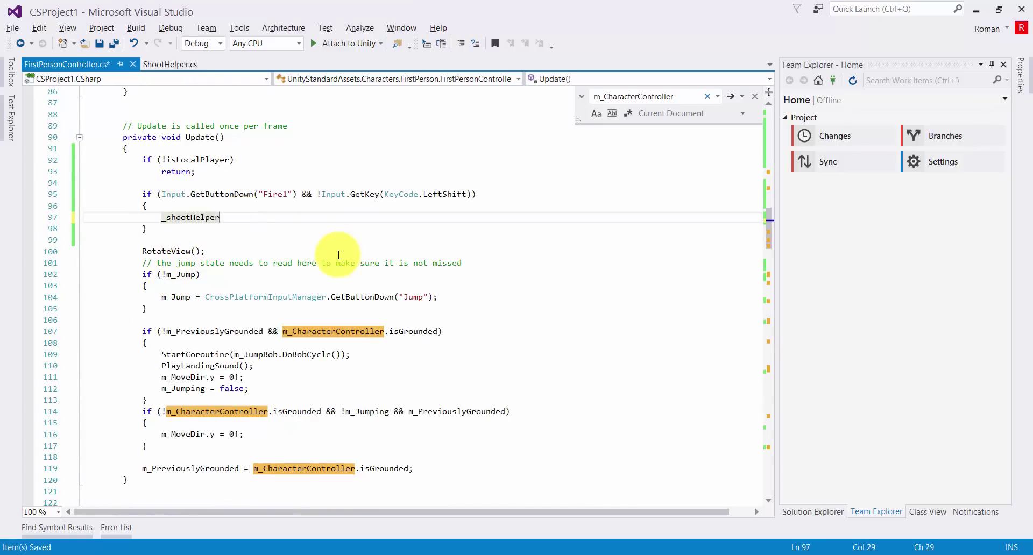
pyautogui.write('.Fire(')
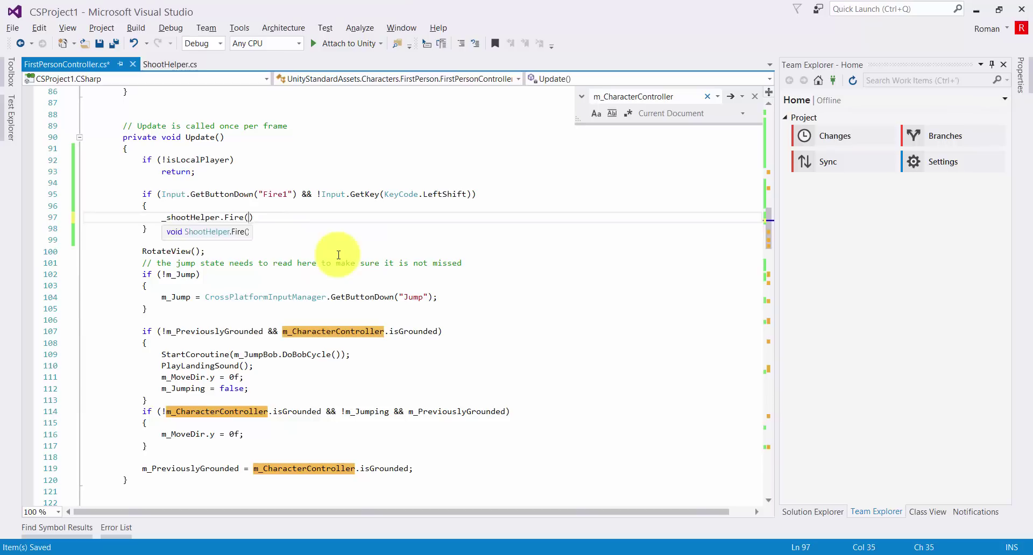
pyautogui.write(')l')
pyautogui.hotkey('ctrl', 's')
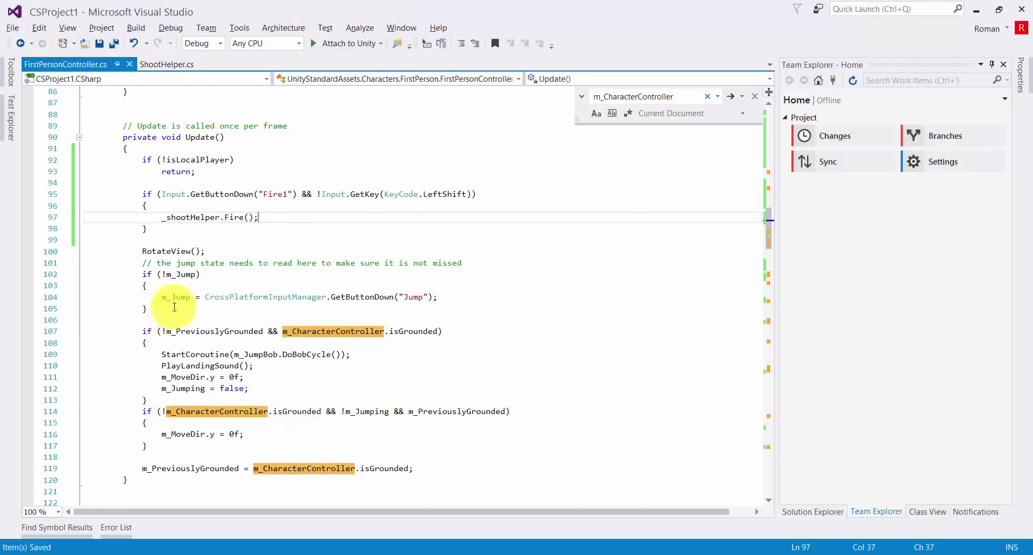
# Remove the extra blank lines from ShootHelper.cs's now-empty Update()
pyautogui.click(160, 70)
pyautogui.click(137, 362)
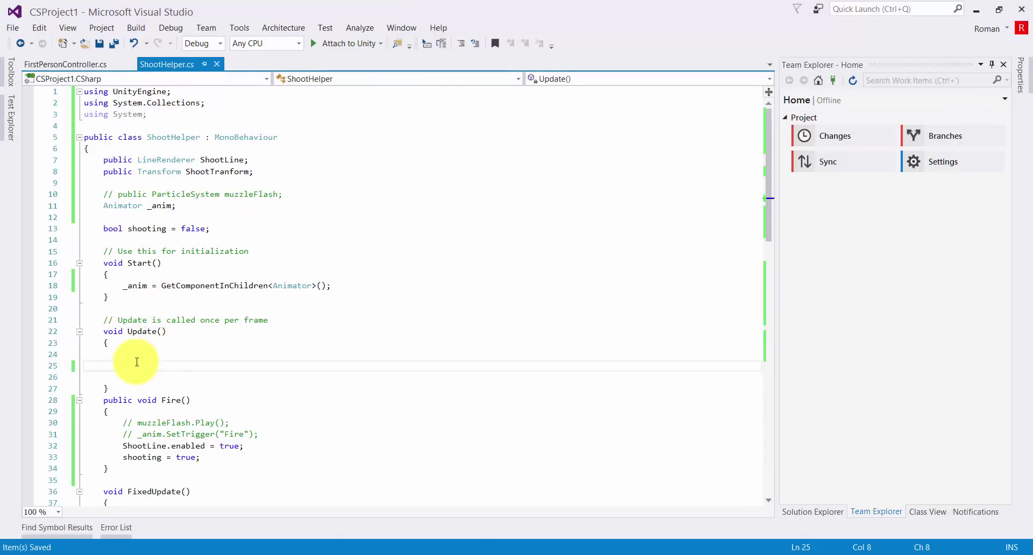
pyautogui.click(139, 354)
pyautogui.press('Delete')
pyautogui.press('Delete')
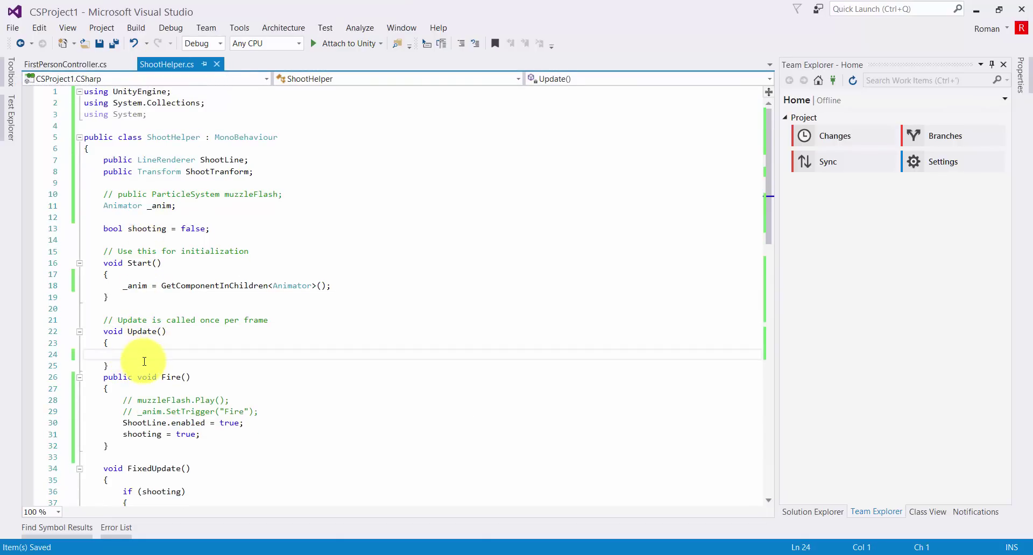
pyautogui.click(148, 362)
pyautogui.press('Return')
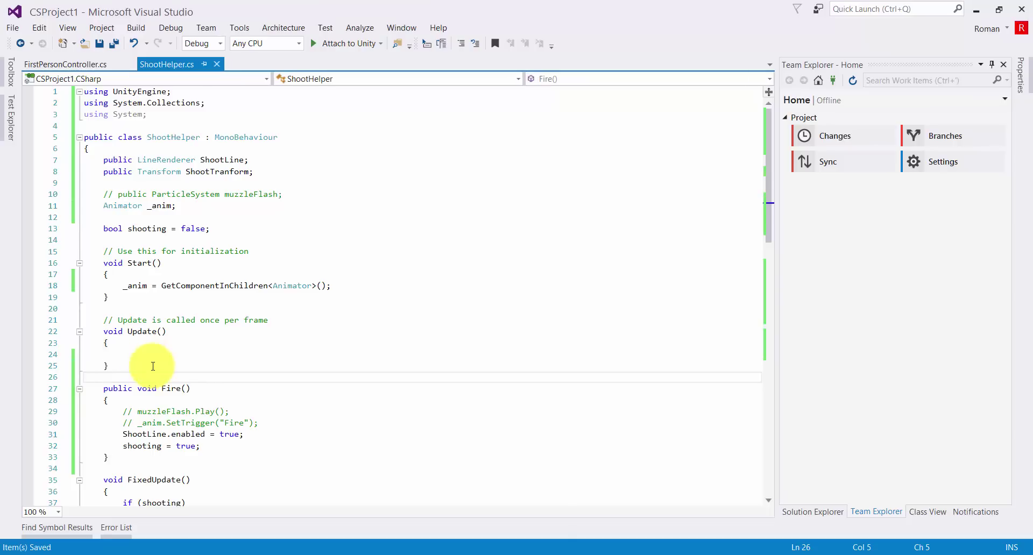
pyautogui.scroll(-4, 184, 371)
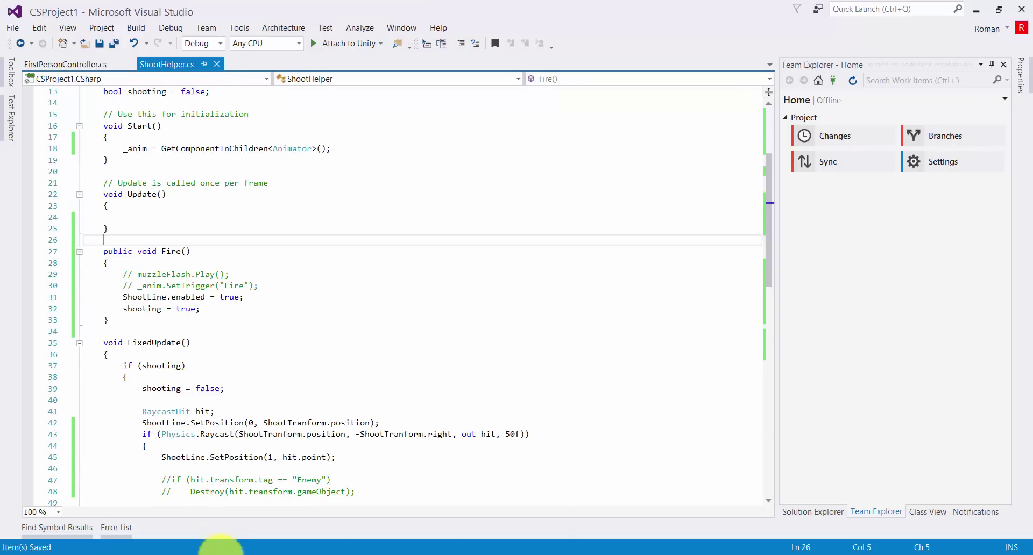
# Play as LAN host, fire a yellow shot line, walk toward the other capsule, then stop
pyautogui.click(253, 552)
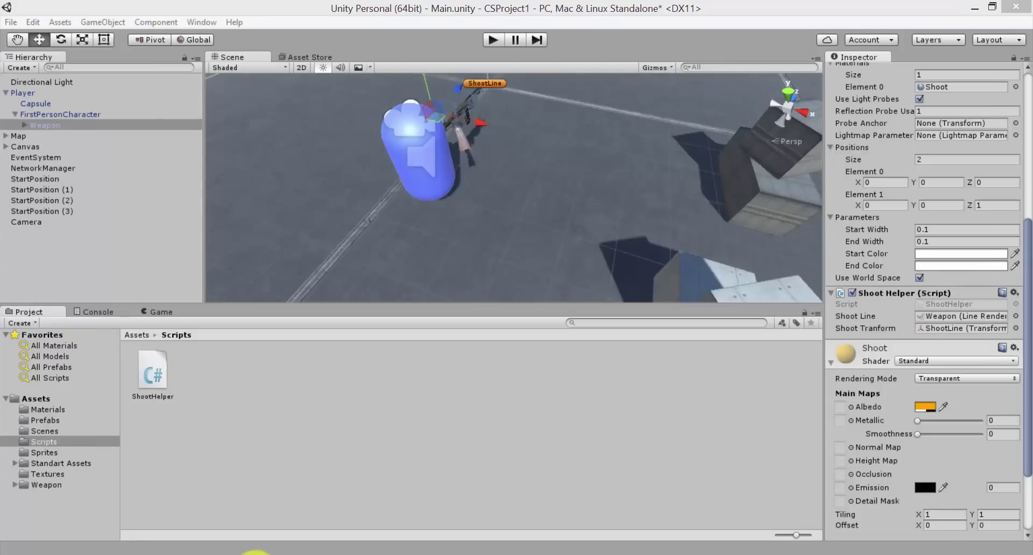
pyautogui.keyDown('alt'); pyautogui.moveTo(509, 176); pyautogui.dragTo(503, 173); pyautogui.keyUp('alt')
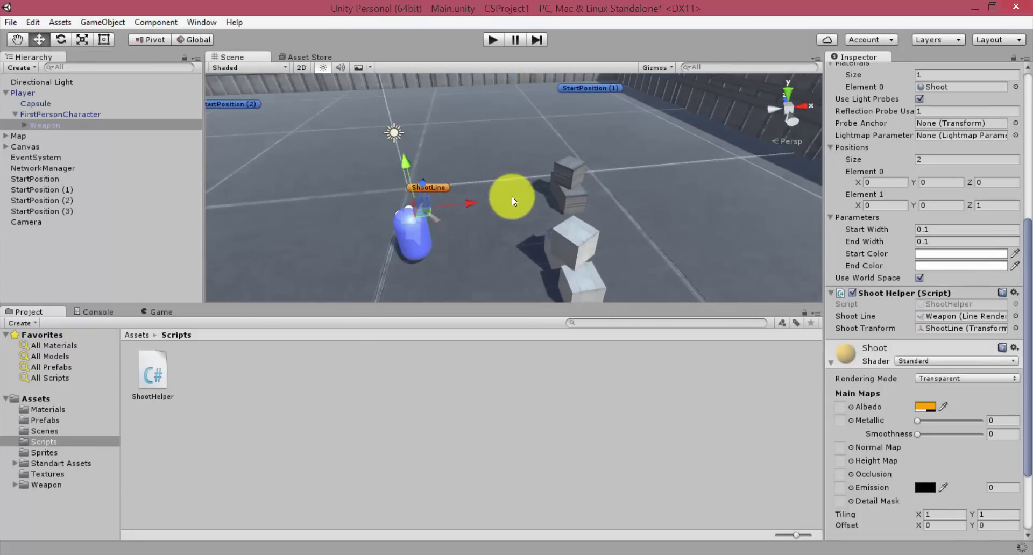
pyautogui.click(493, 40)
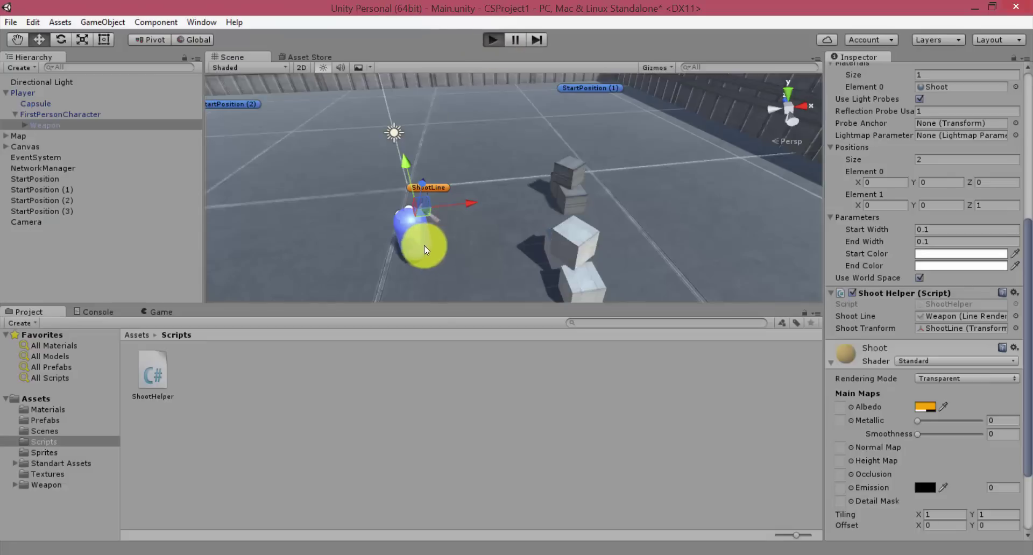
pyautogui.press('h')
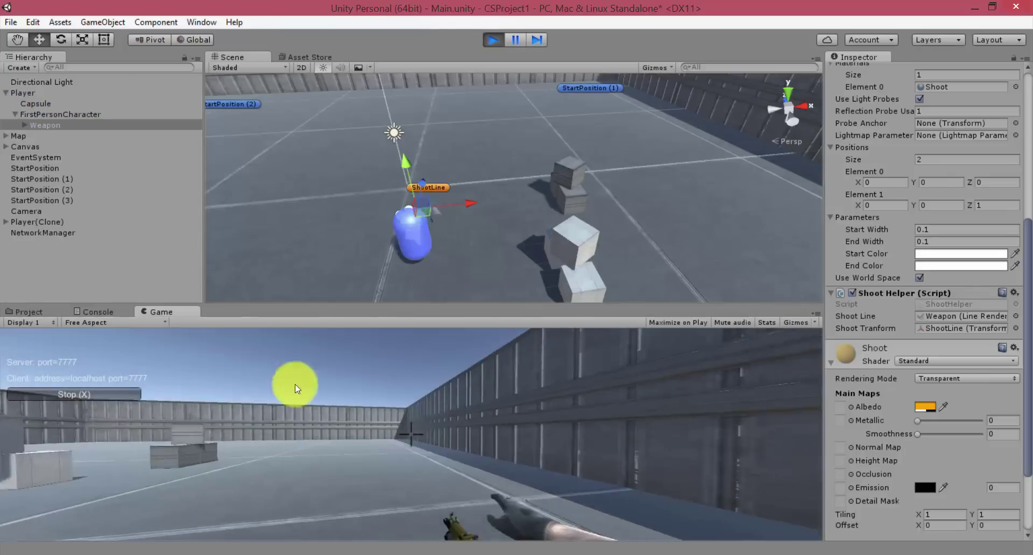
pyautogui.click(3, 422)
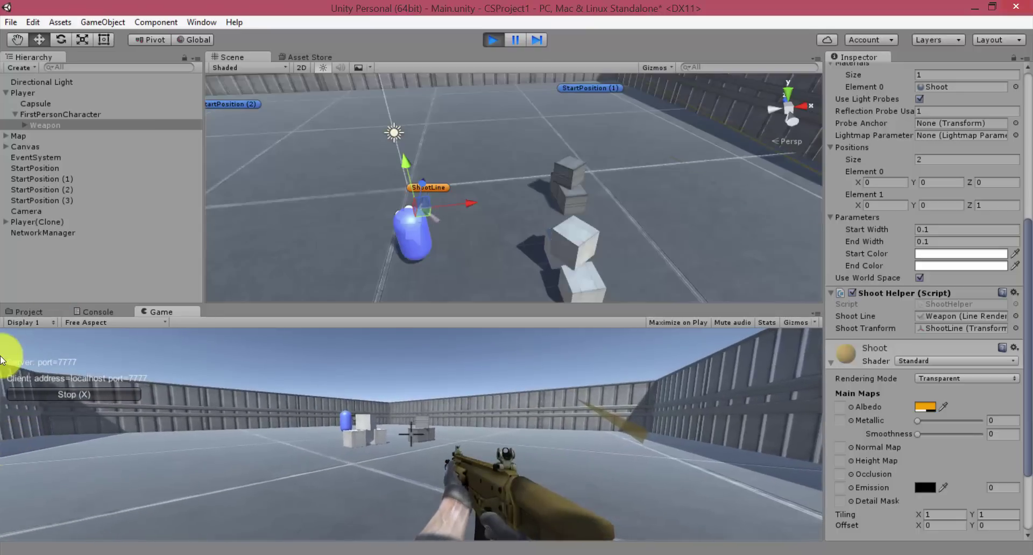
pyautogui.press('w')
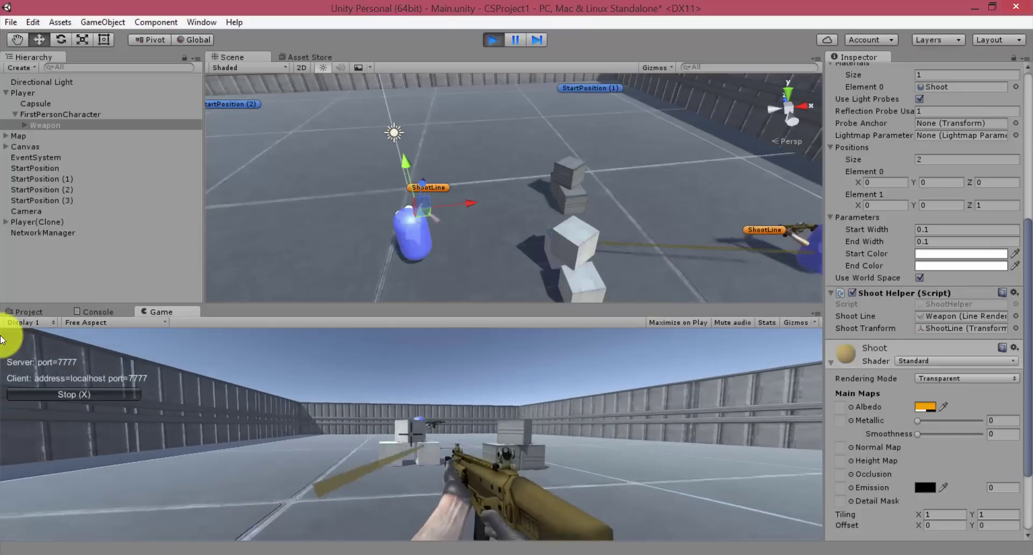
pyautogui.press('w')
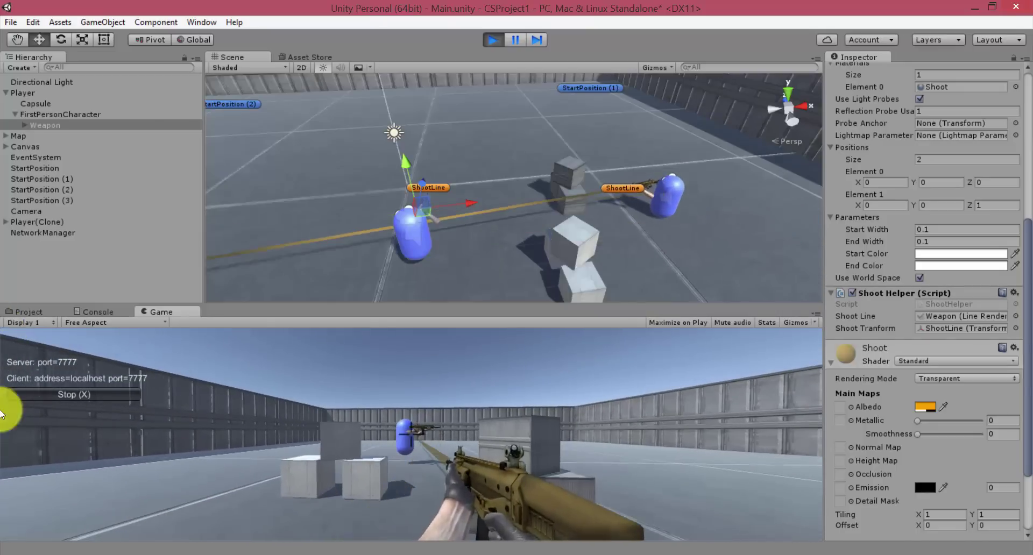
pyautogui.press('w')
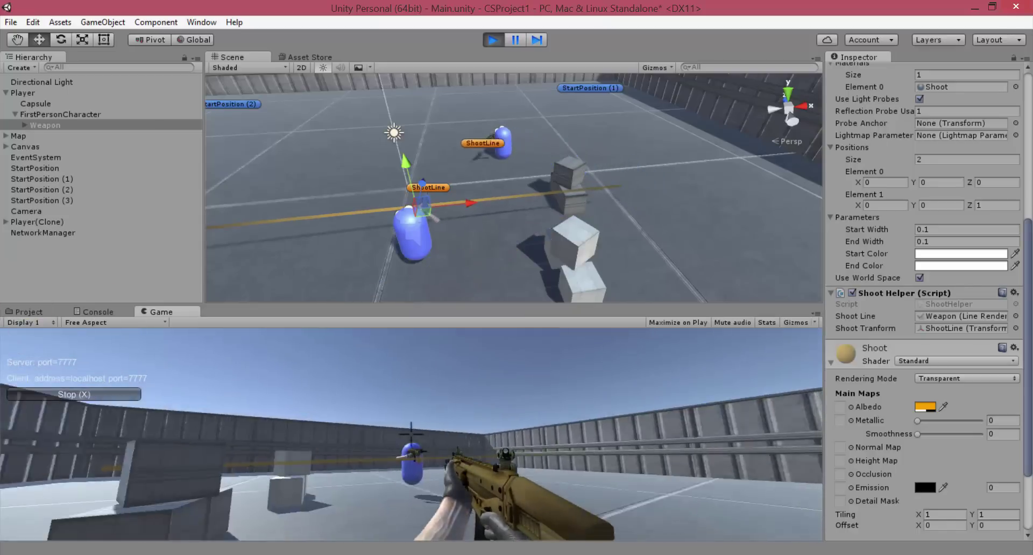
pyautogui.moveTo(63, 348); pyautogui.dragTo(483, 448)
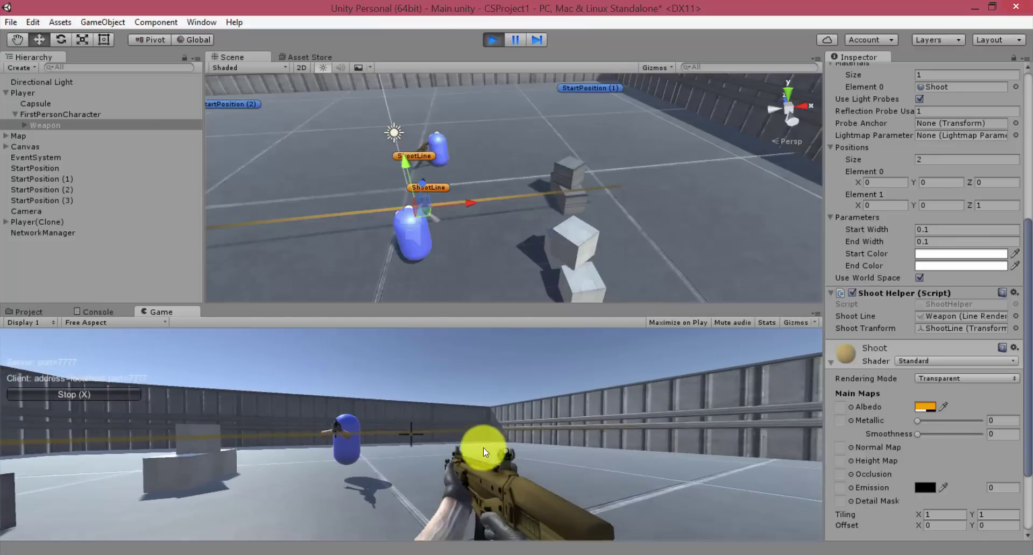
pyautogui.click(493, 40)
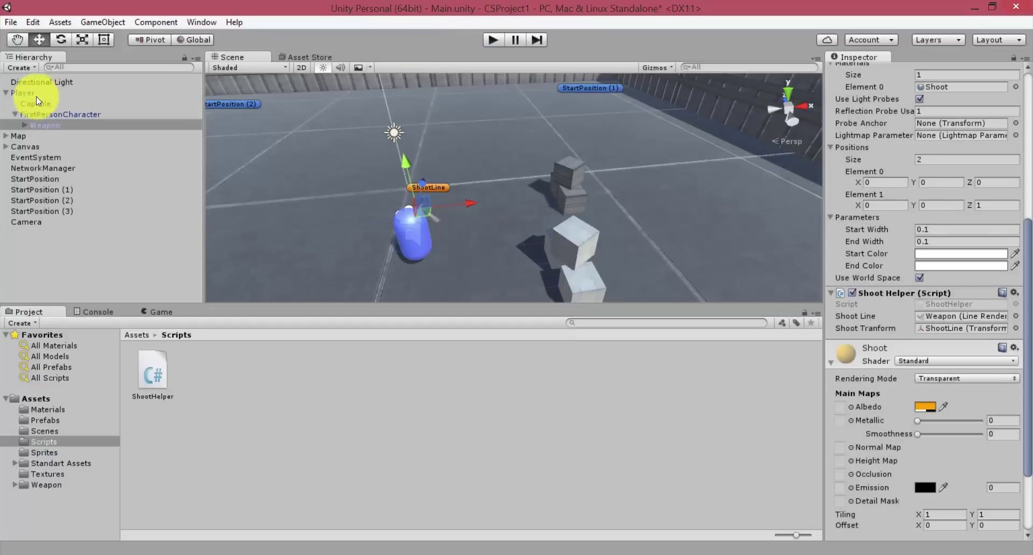
# Delete the Player from the scene, save it, and bring up ShootHelper.cs in Visual Studio
pyautogui.click(36, 95)
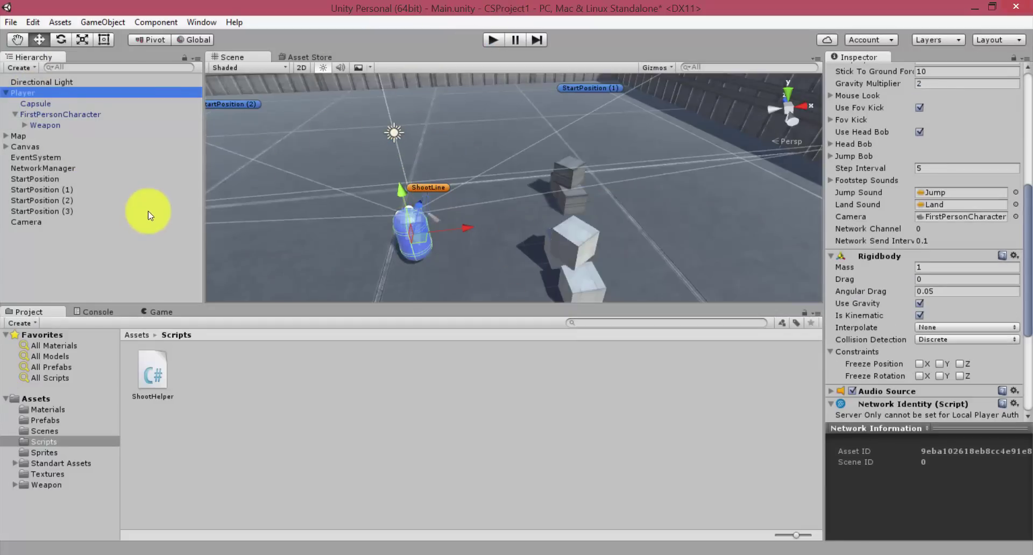
pyautogui.press('Delete')
pyautogui.hotkey('ctrl', 's')
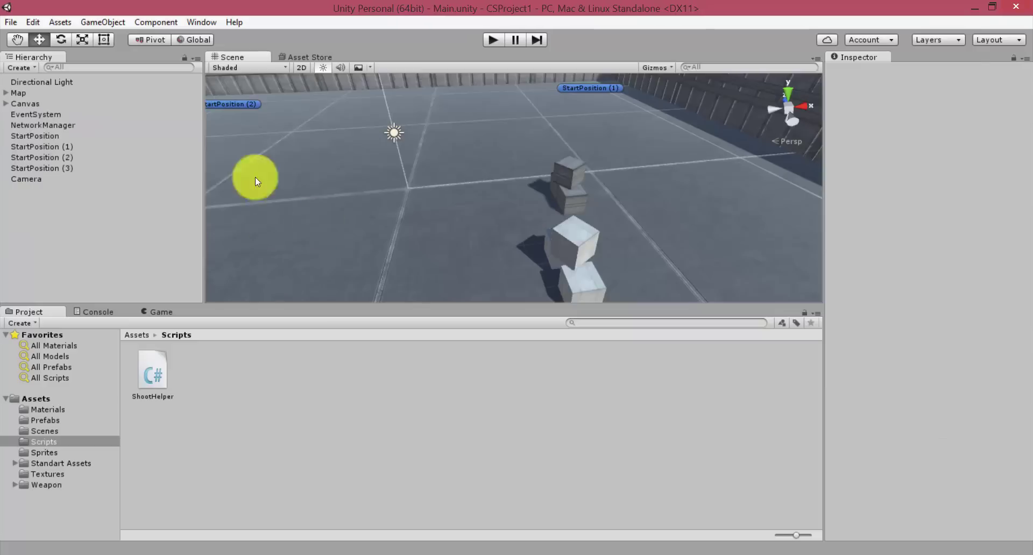
pyautogui.click(311, 219)
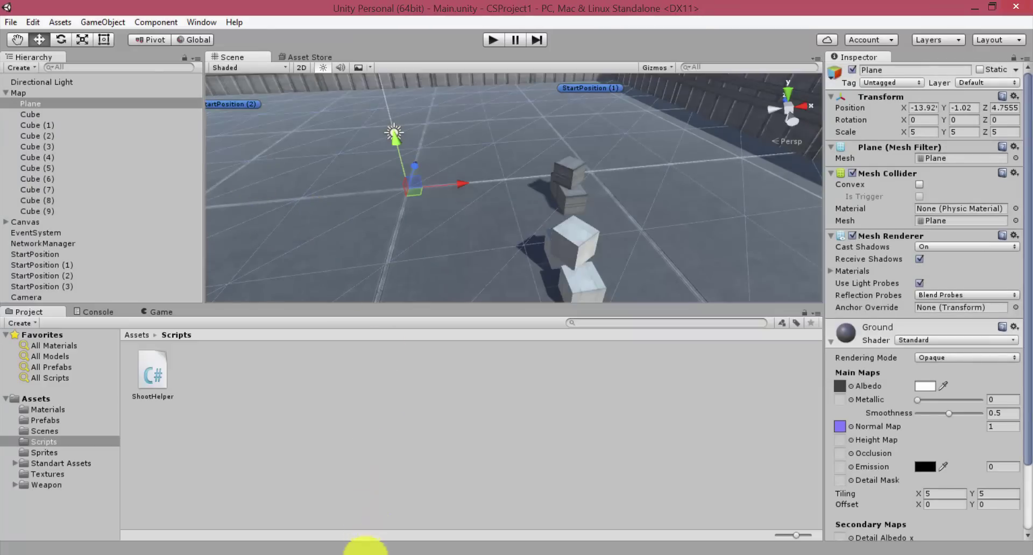
pyautogui.click(365, 553)
pyautogui.scroll(-4, 308, 290)
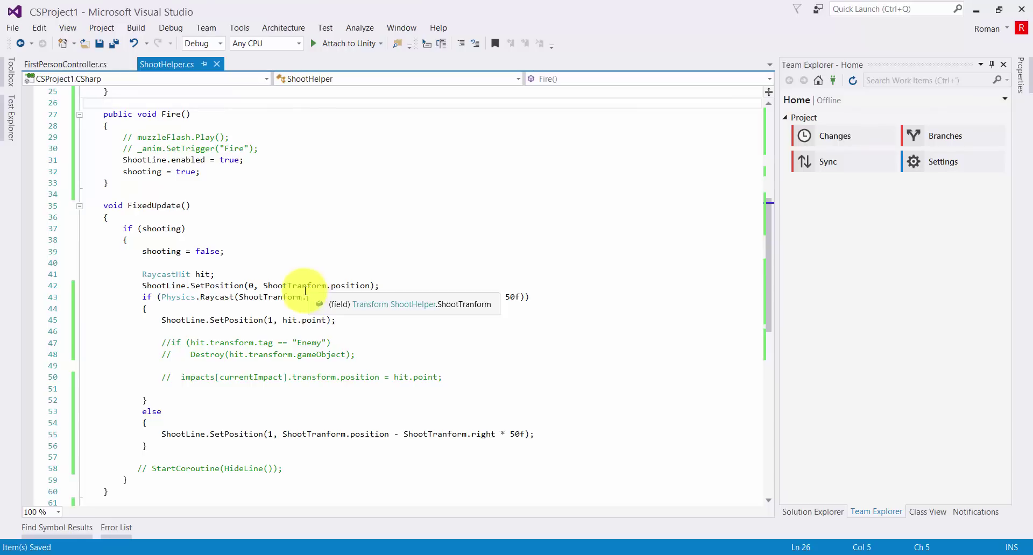
pyautogui.scroll(-5, 281, 268)
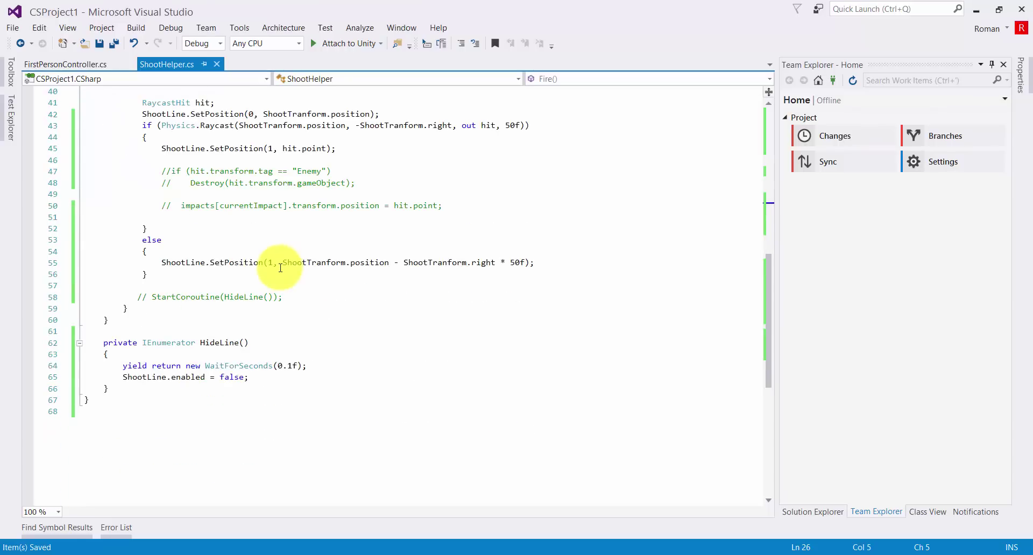
pyautogui.scroll(3, 280, 268)
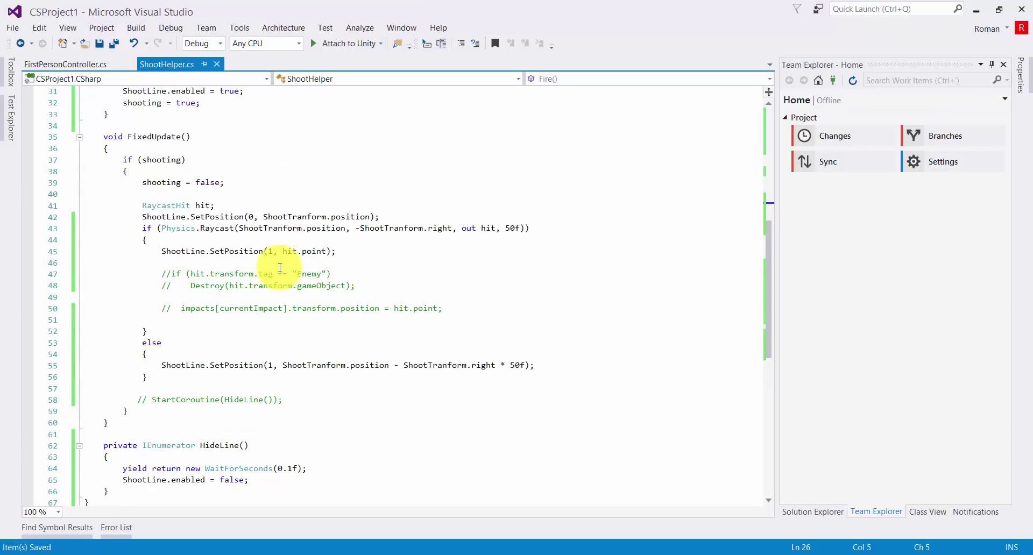
pyautogui.scroll(3, 280, 267)
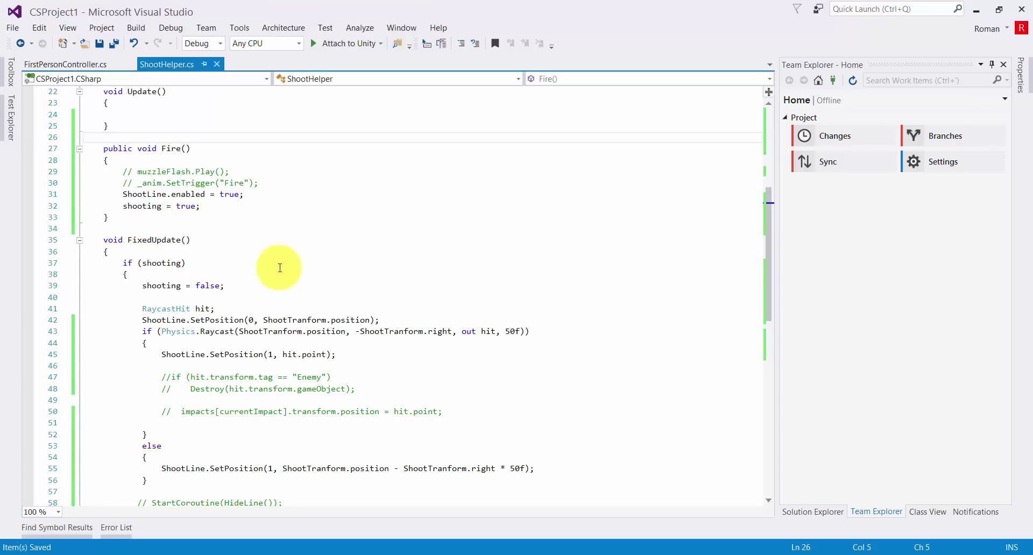
pyautogui.scroll(3, 279, 267)
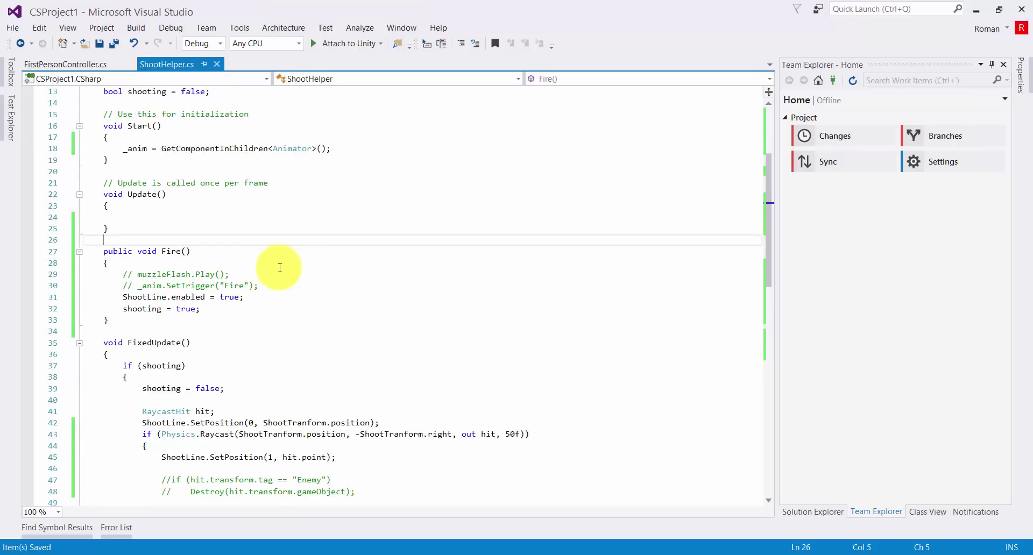
pyautogui.scroll(3, 280, 267)
pyautogui.scroll(1, 280, 268)
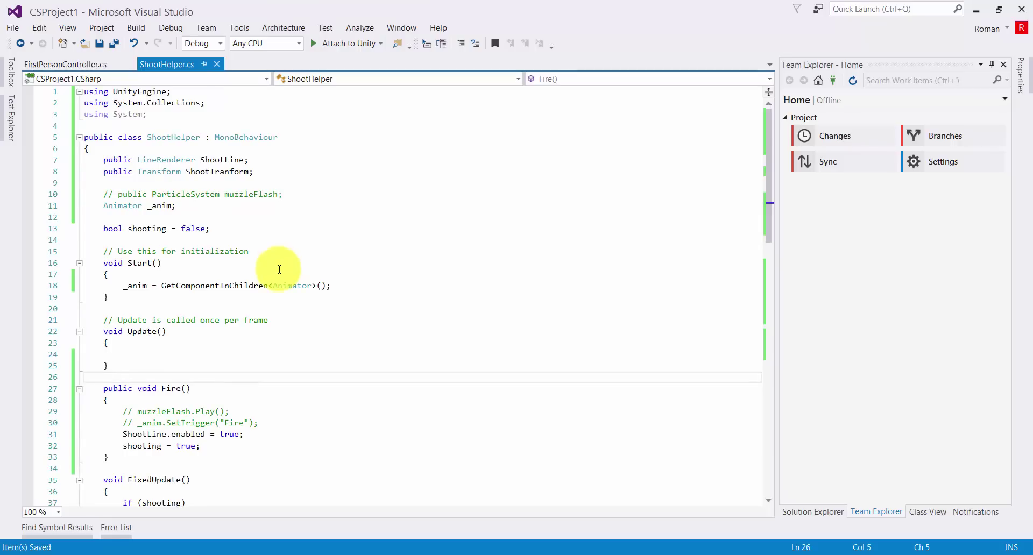
pyautogui.scroll(-2, 280, 268)
pyautogui.scroll(-2, 280, 269)
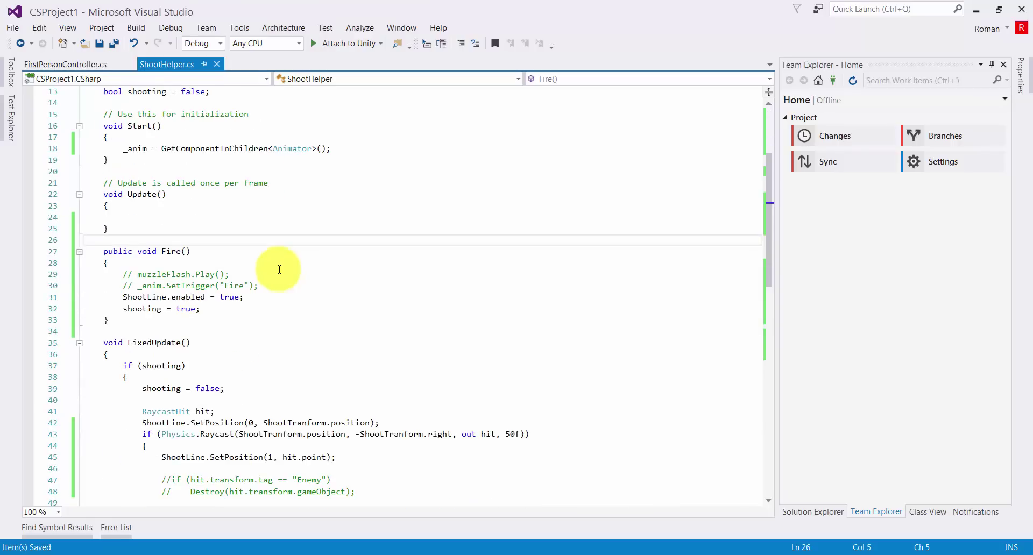
pyautogui.scroll(-2, 278, 269)
pyautogui.scroll(-2, 278, 269)
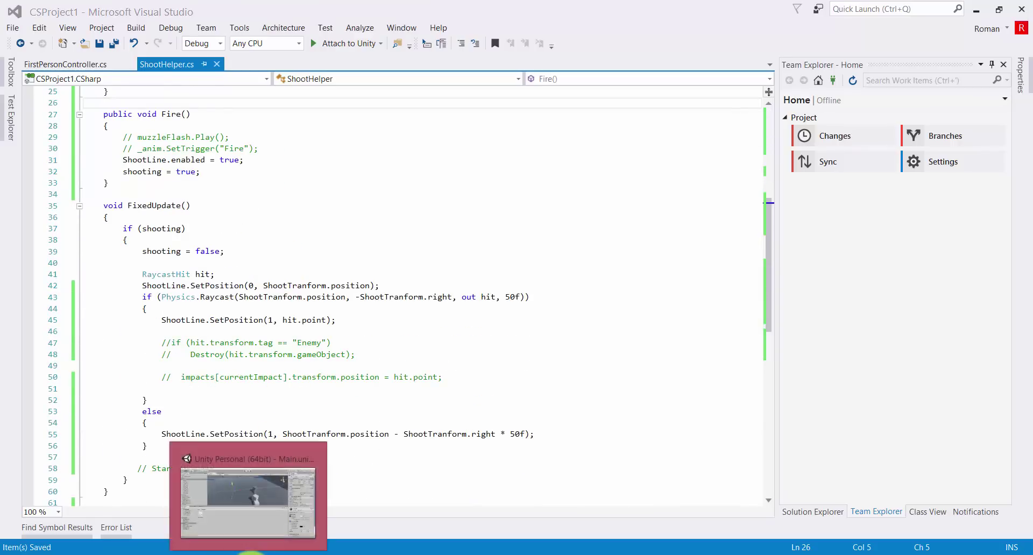
# Drag the Player prefab from the Prefabs folder into the scene
pyautogui.click(250, 554)
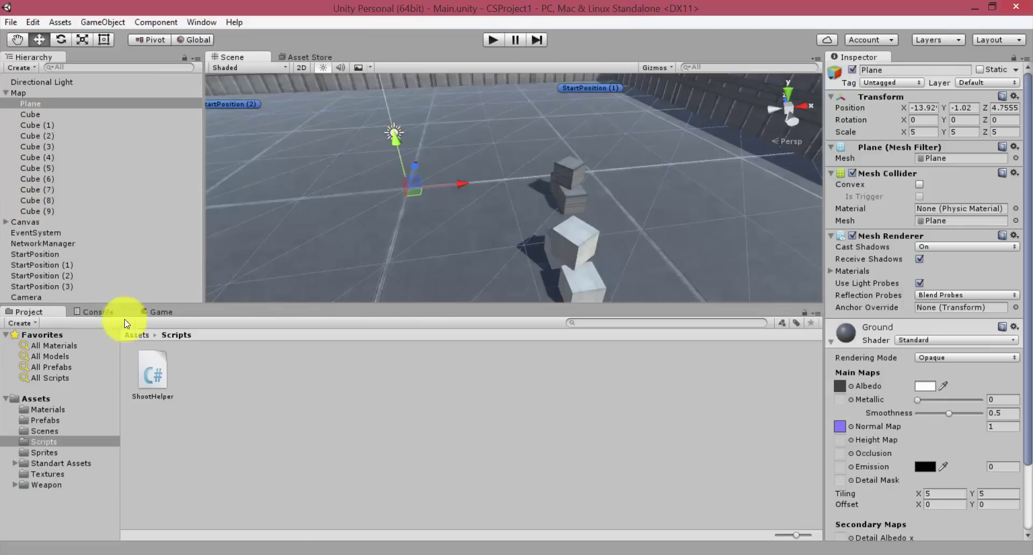
pyautogui.click(43, 420)
pyautogui.moveTo(196, 374)
pyautogui.mouseDown()
pyautogui.moveTo(411, 201)
pyautogui.moveTo(395, 162)
pyautogui.mouseUp()
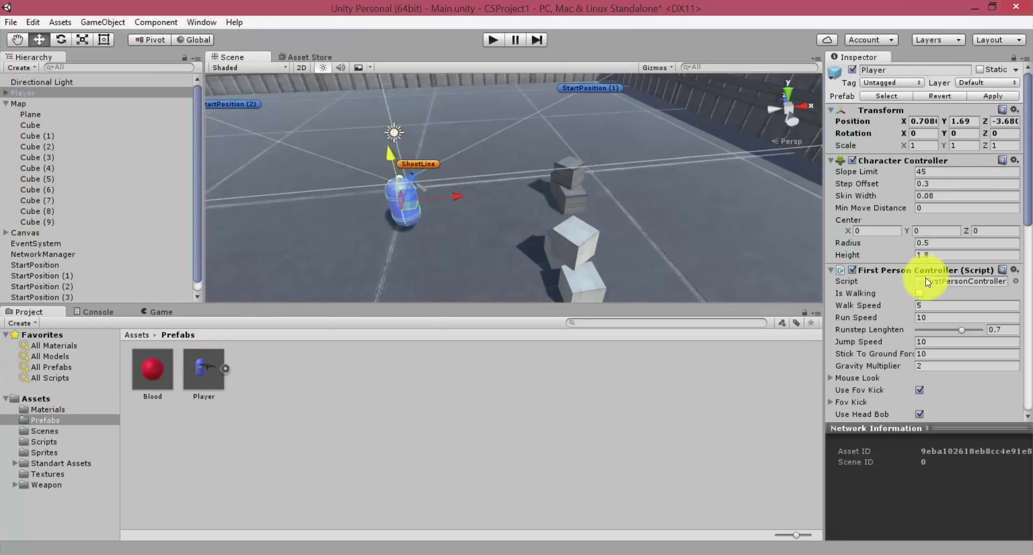
pyautogui.scroll(-5, 912, 271)
# Copy the Weapon's Shoot Helper component and paste it as a new component on Player's root
pyautogui.click(839, 296)
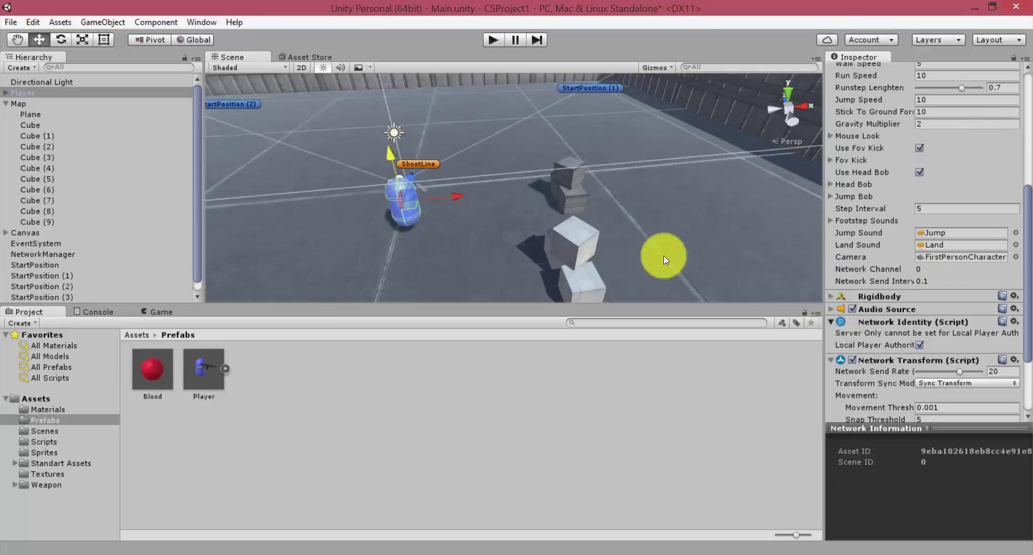
pyautogui.click(6, 92)
pyautogui.click(32, 114)
pyautogui.click(16, 114)
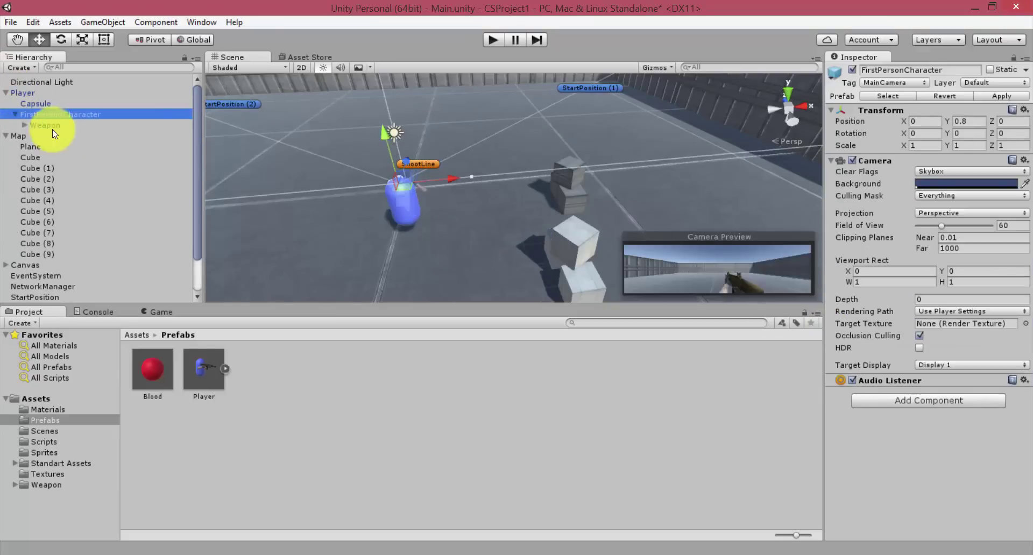
pyautogui.click(47, 126)
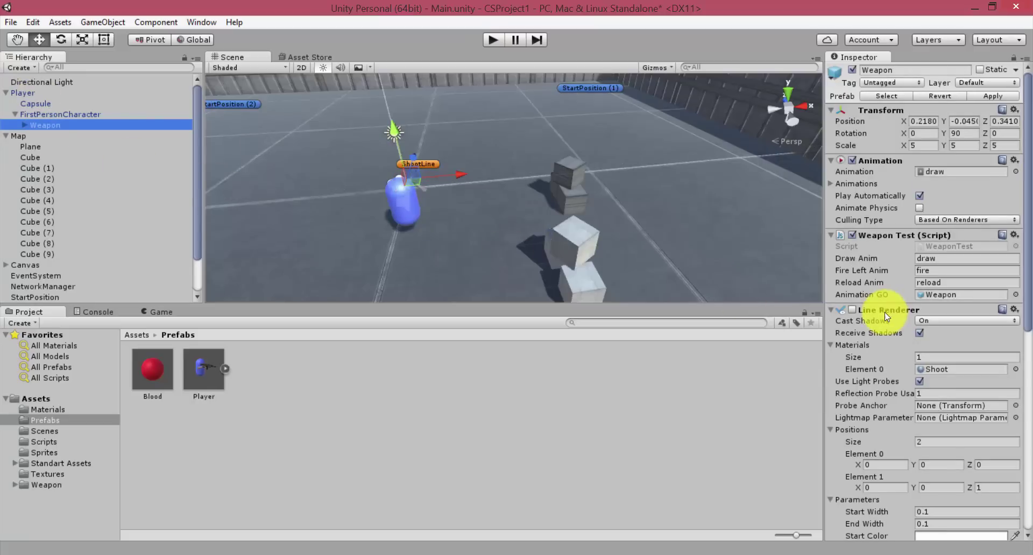
pyautogui.scroll(-5, 936, 301)
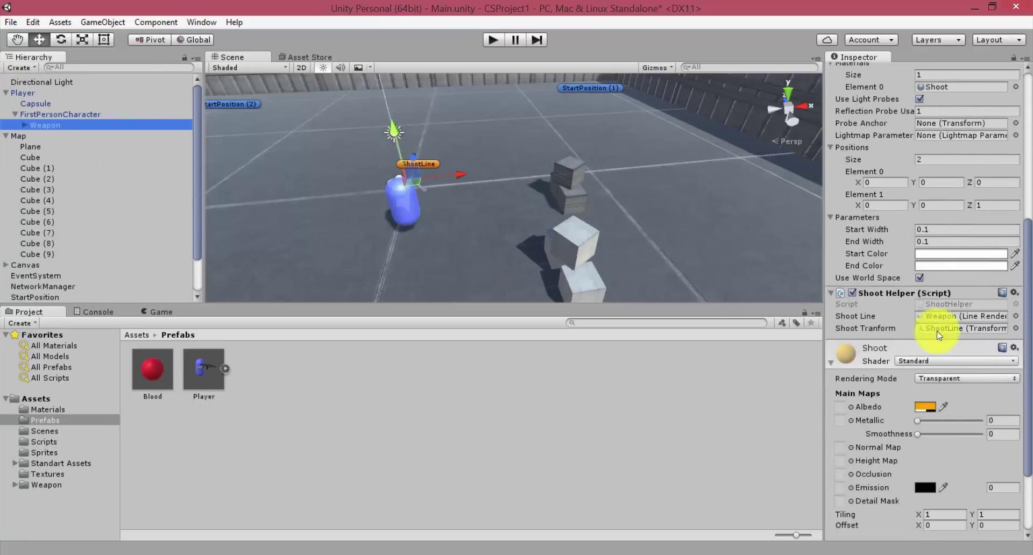
pyautogui.click(1014, 292)
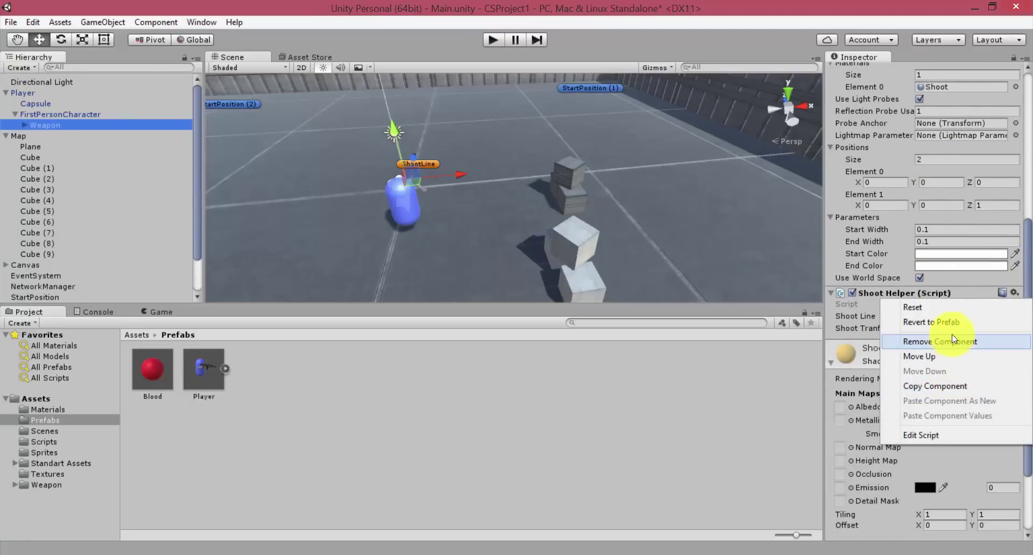
pyautogui.click(947, 387)
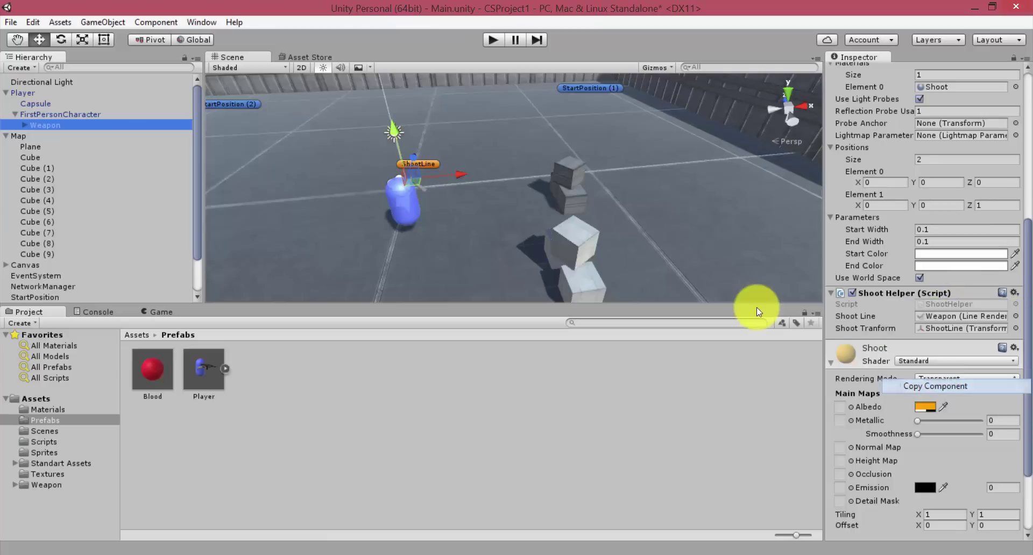
pyautogui.click(20, 93)
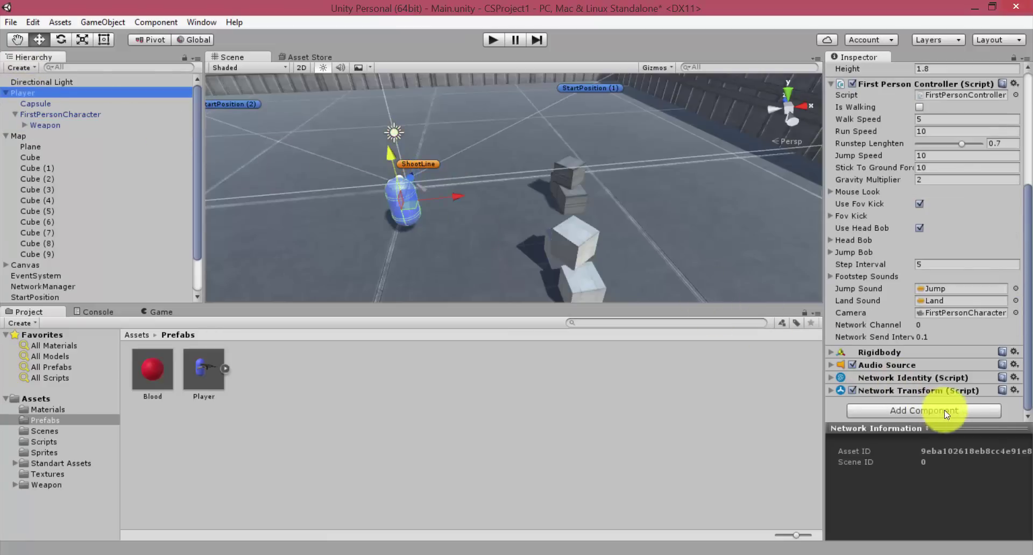
pyautogui.click(1015, 390)
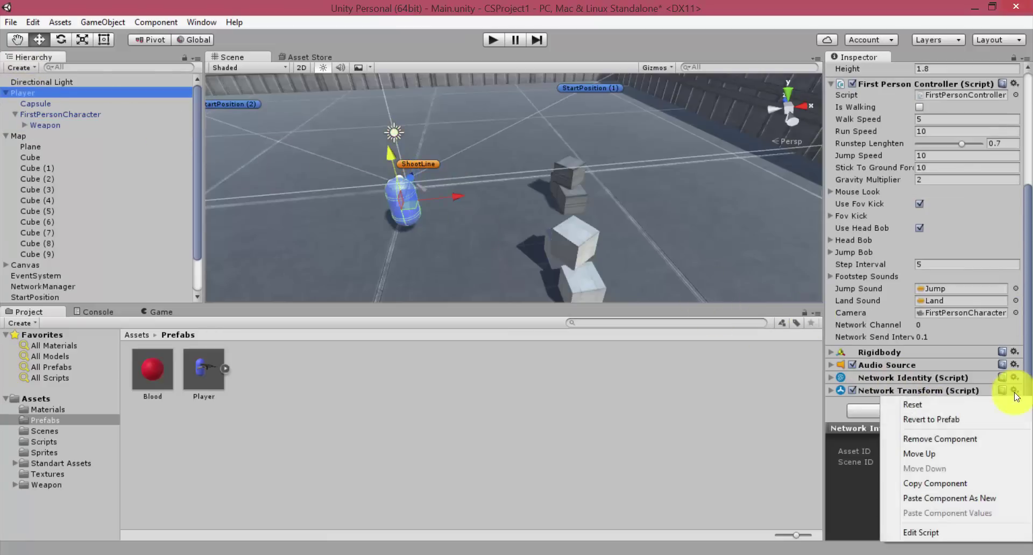
pyautogui.click(974, 498)
pyautogui.scroll(-3, 963, 398)
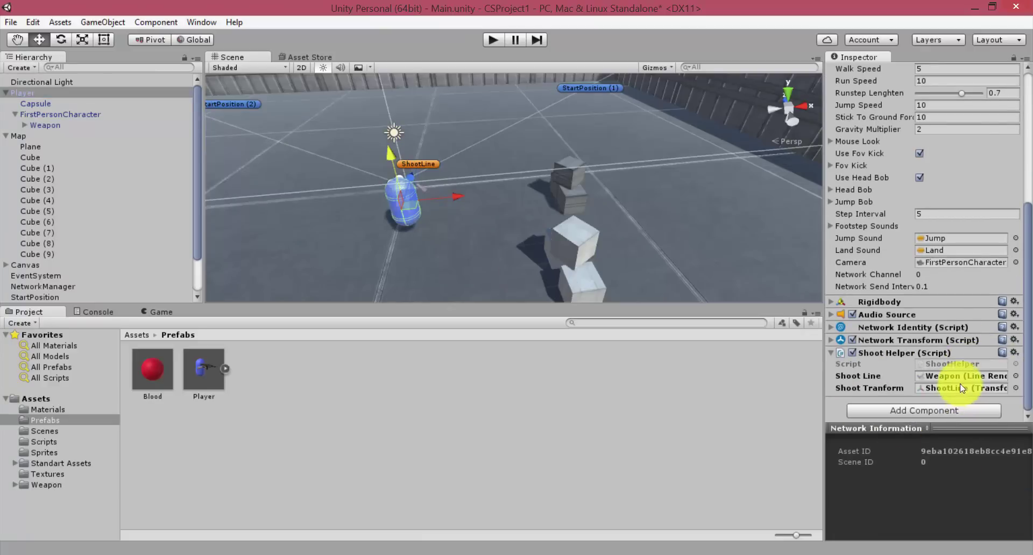
# Remove the Shoot Helper component from the Weapon object
pyautogui.click(24, 123)
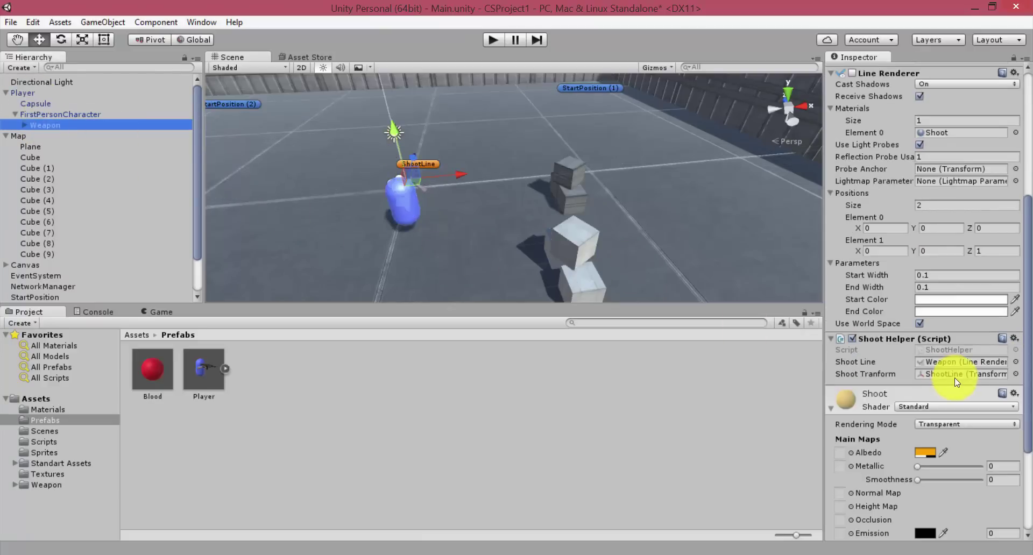
pyautogui.click(1012, 340)
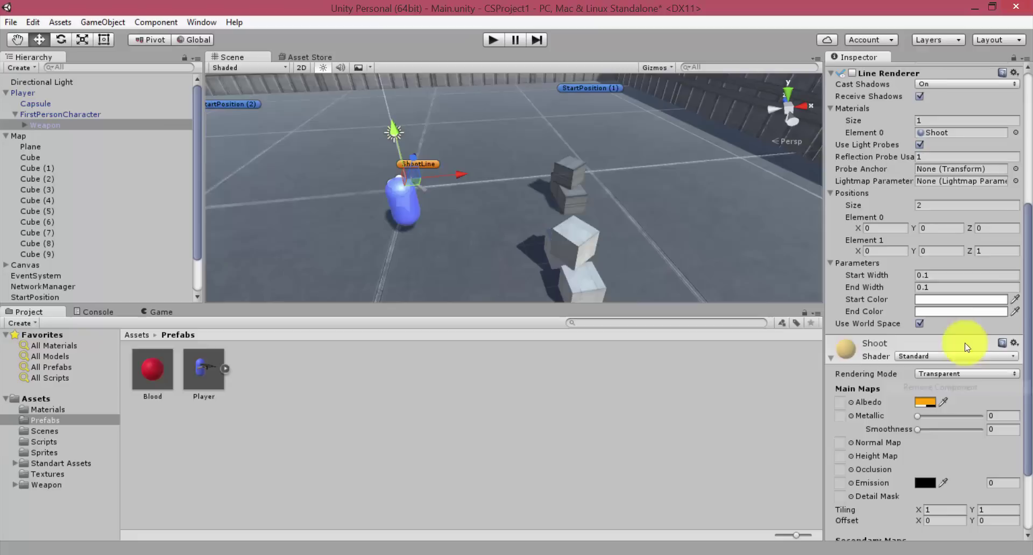
pyautogui.scroll(3, 961, 328)
pyautogui.scroll(3, 900, 172)
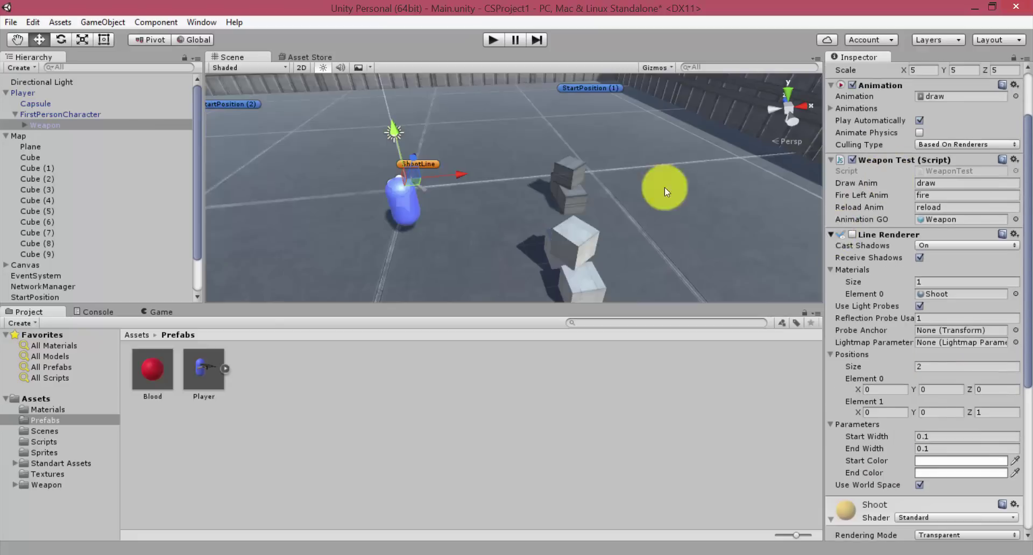
pyautogui.click(831, 234)
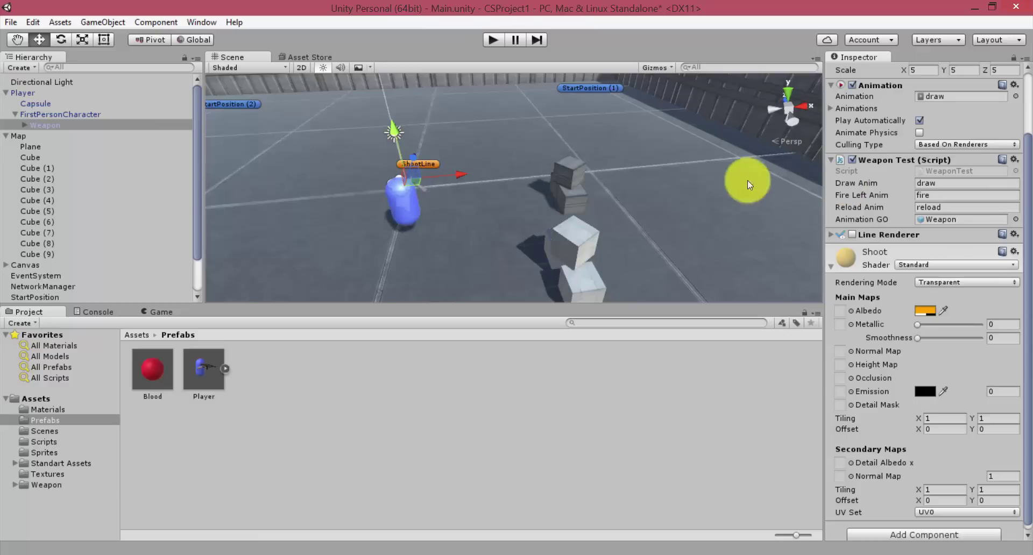
# Save the scene with Player selected and open the ShootHelper script for editing
pyautogui.click(15, 114)
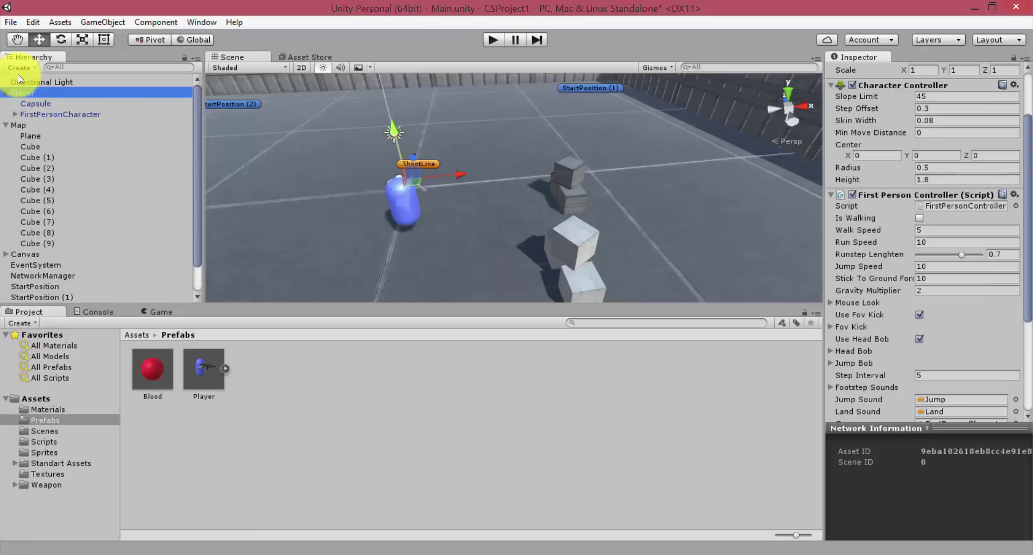
pyautogui.click(23, 92)
pyautogui.hotkey('ctrl', 's')
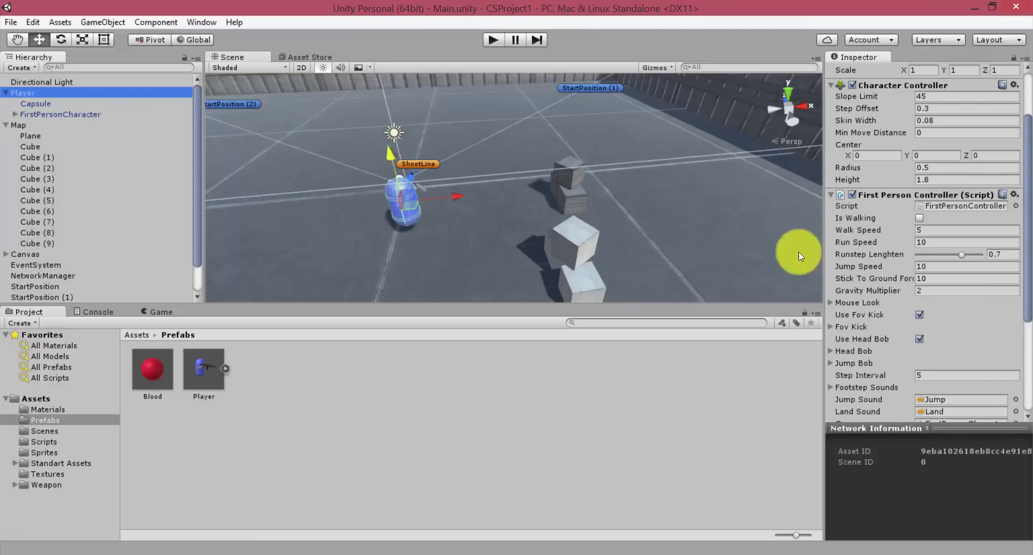
pyautogui.scroll(-5, 908, 305)
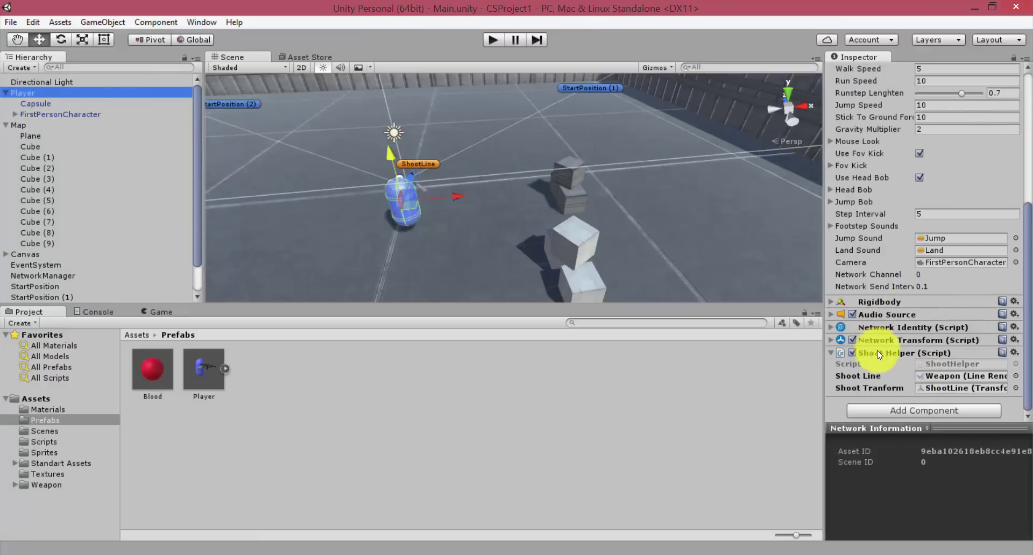
pyautogui.doubleClick(936, 364)
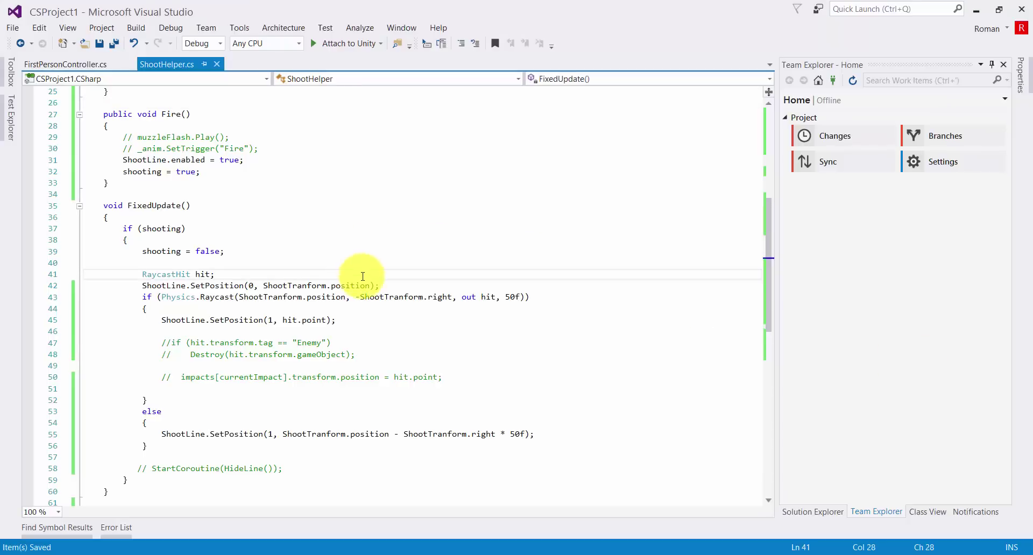
# Make ShootHelper derive from NetworkBehaviour, adding 'using UnityEngine.Networking', and save
pyautogui.click(226, 328)
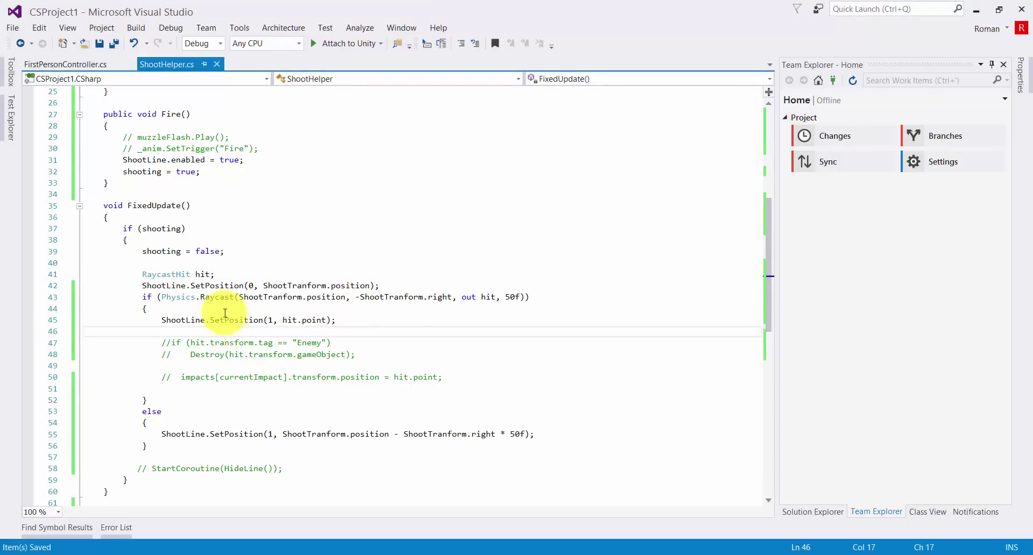
pyautogui.scroll(-3, 229, 295)
pyautogui.scroll(3, 218, 301)
pyautogui.scroll(6, 224, 270)
pyautogui.scroll(2, 224, 270)
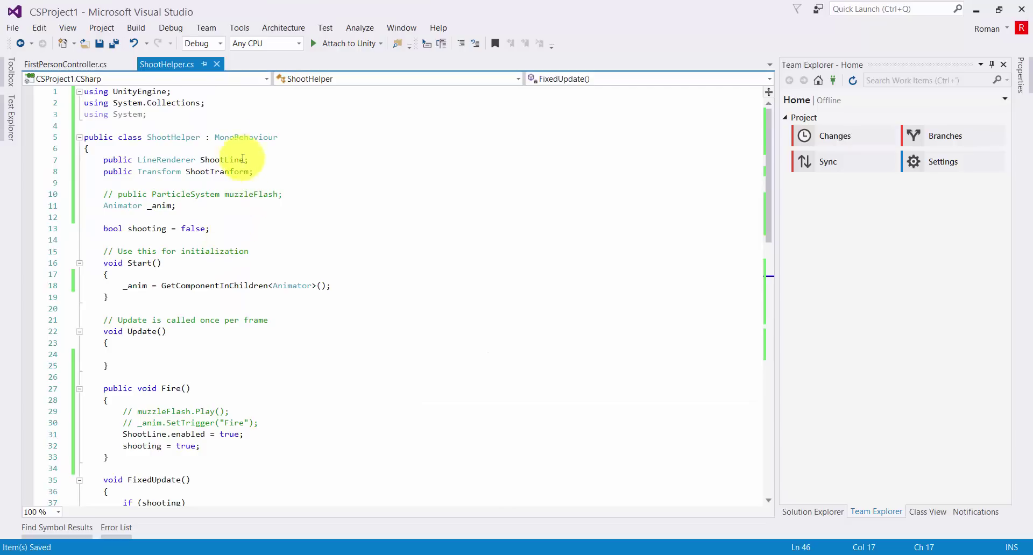
pyautogui.click(233, 138)
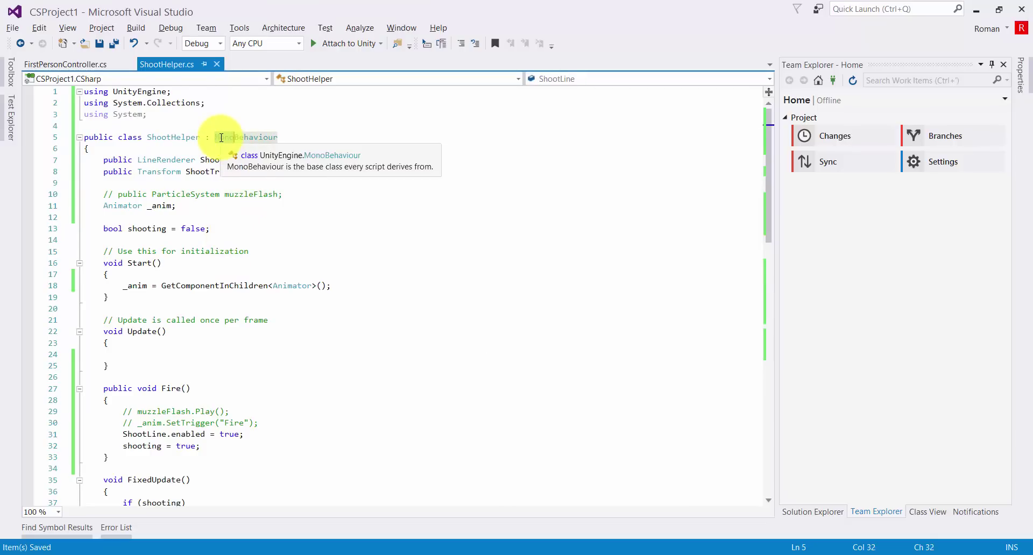
pyautogui.write('New')
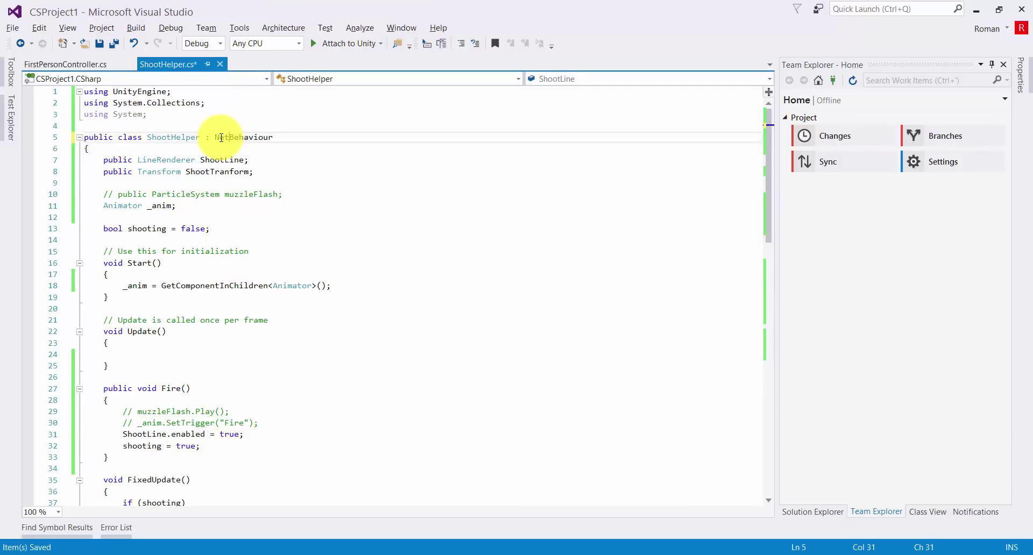
pyautogui.write('work')
pyautogui.hotkey('ctrl', '.')
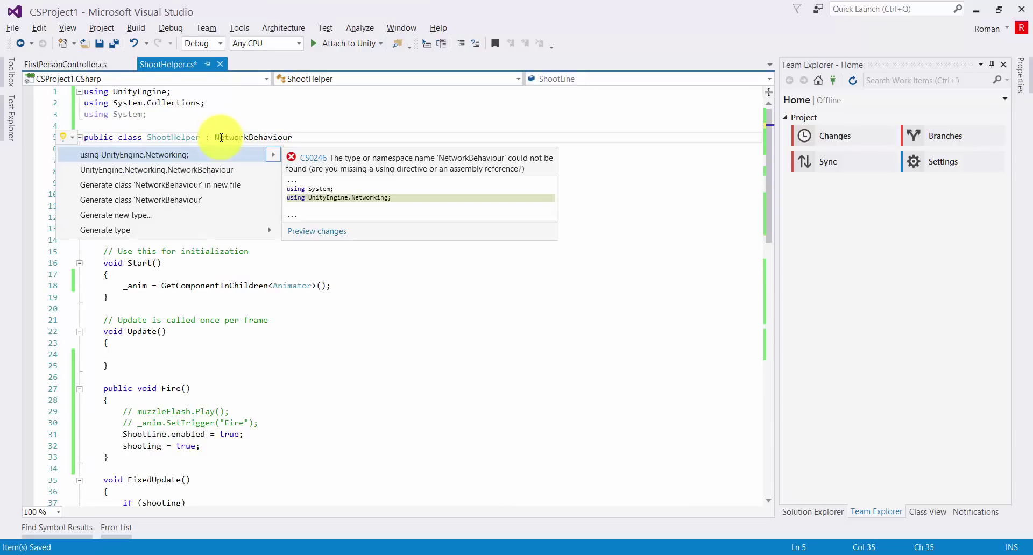
pyautogui.press('Return')
pyautogui.hotkey('ctrl', 's')
pyautogui.click(247, 160)
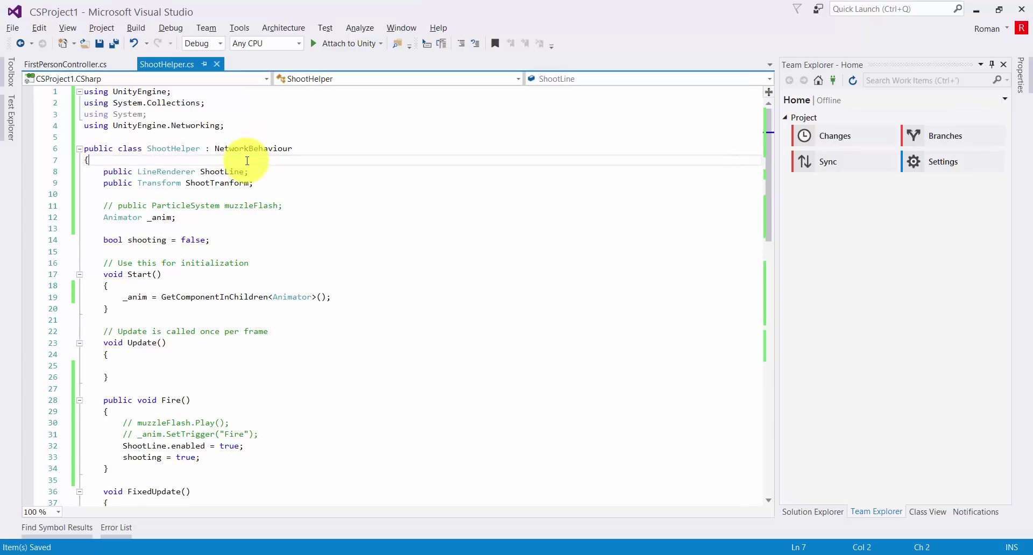
pyautogui.click(251, 149)
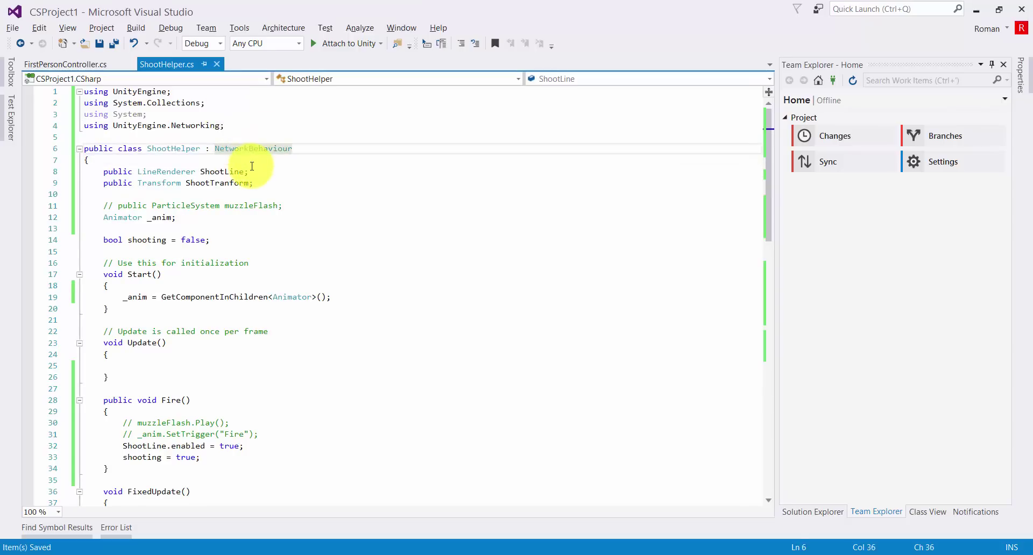
pyautogui.scroll(-5, 251, 170)
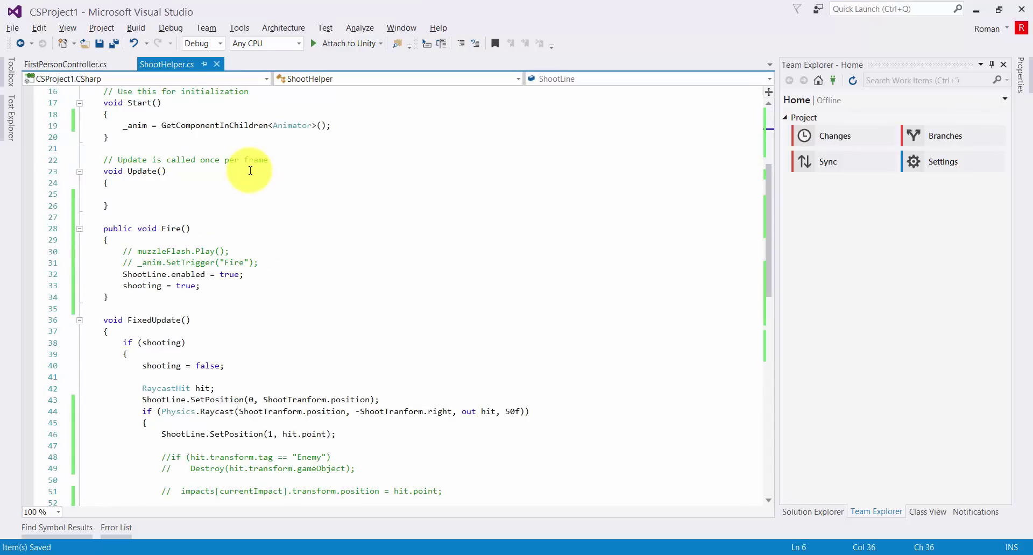
pyautogui.scroll(-1, 253, 177)
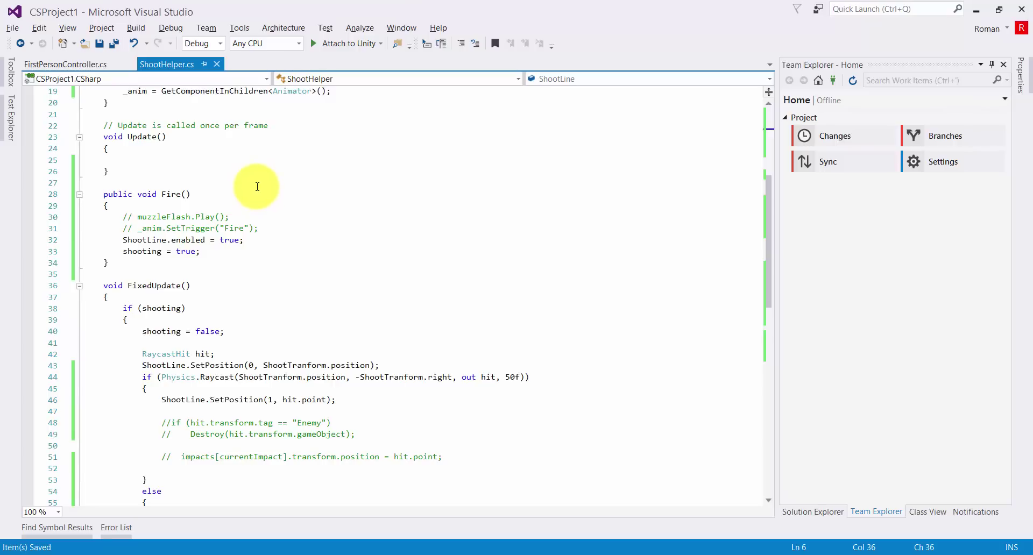
# Change line 71 of FirstPersonController.cs from GetComponentInChildren to GetComponent
pyautogui.click(62, 64)
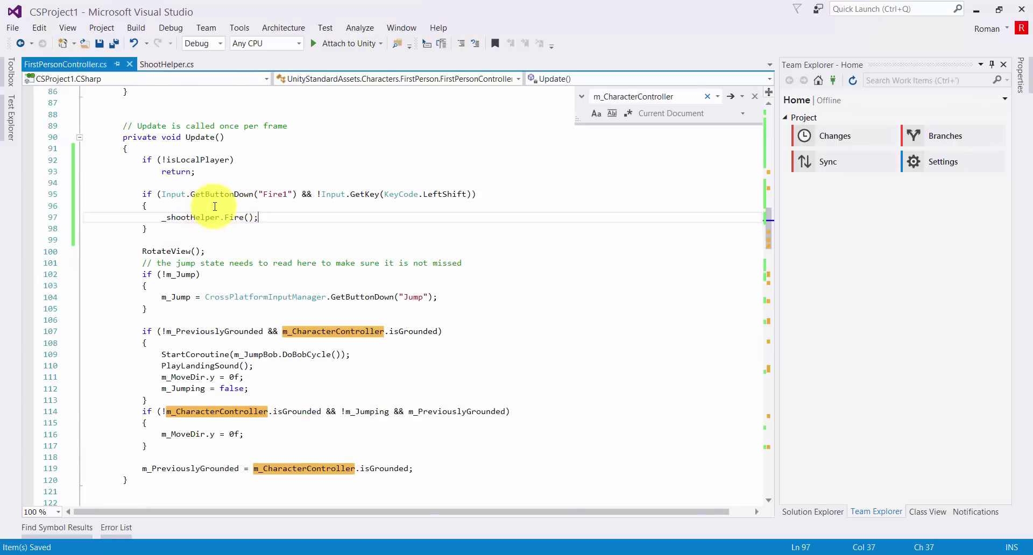
pyautogui.scroll(5, 231, 205)
pyautogui.scroll(5, 253, 223)
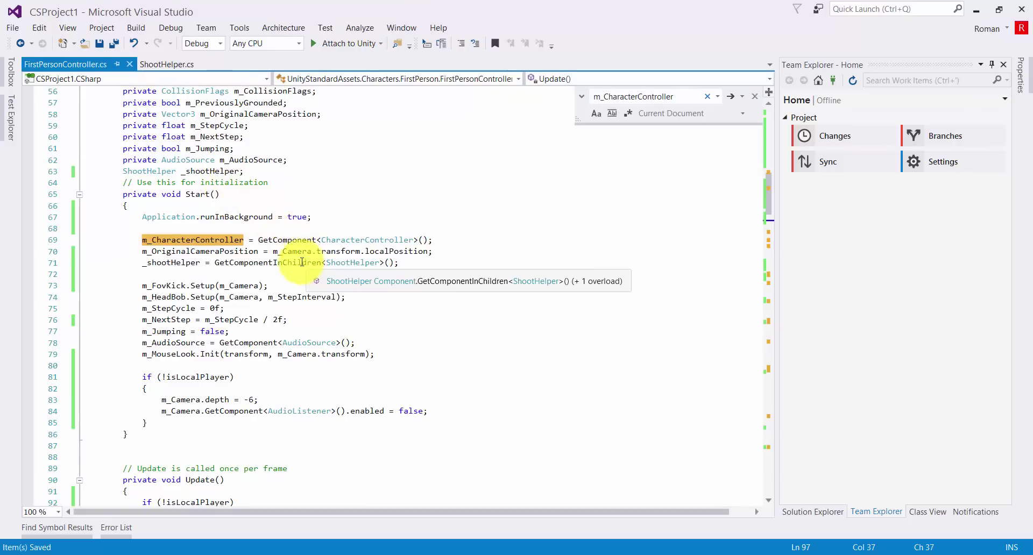
pyautogui.moveTo(273, 263); pyautogui.dragTo(322, 262)
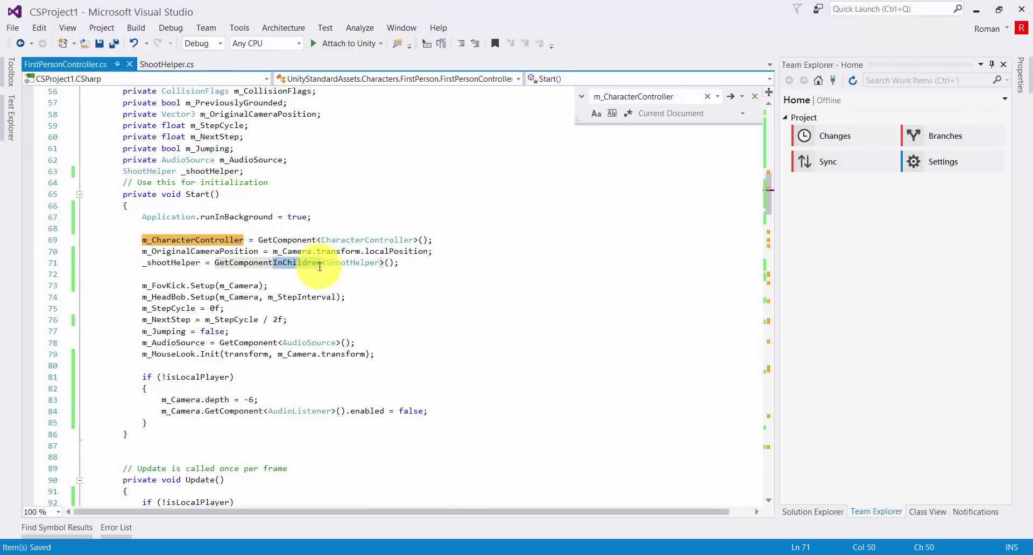
pyautogui.press('Delete')
pyautogui.click(165, 65)
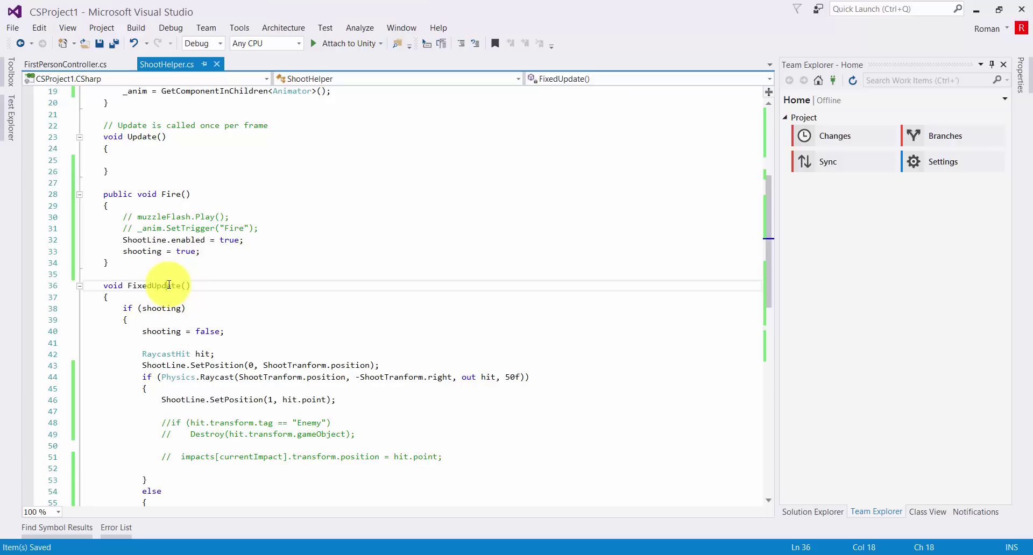
pyautogui.click(166, 285)
# Play as LAN host and show the Console with the NullReferenceException
pyautogui.click(245, 554)
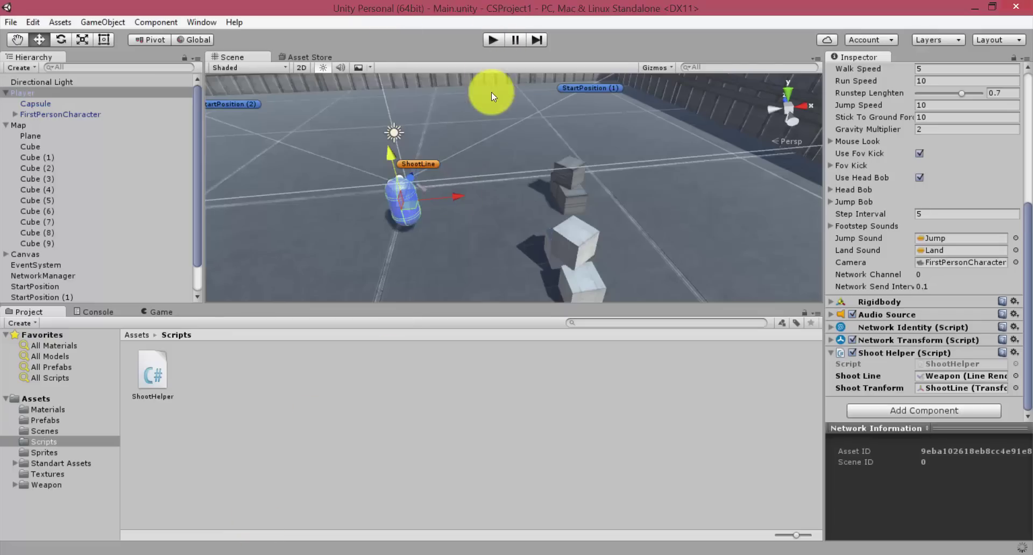
pyautogui.click(493, 40)
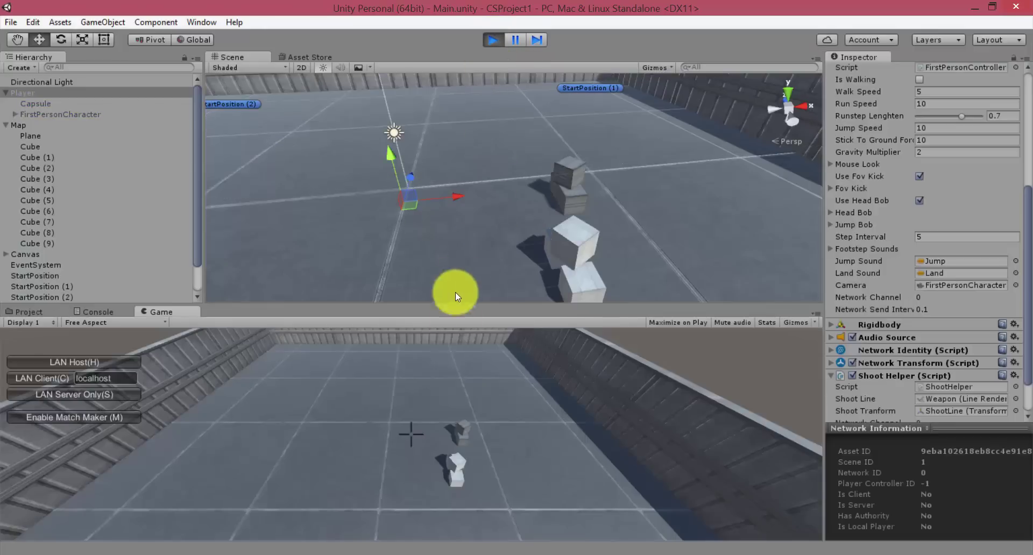
pyautogui.click(138, 360)
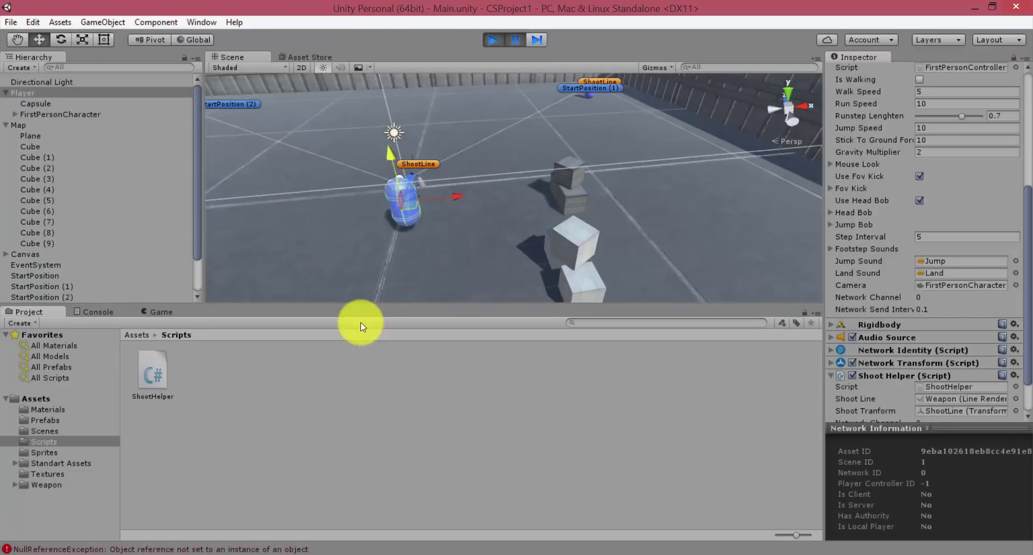
pyautogui.click(185, 537)
# Open the error at line 97, check the _shootHelper lookup above it, and return to Unity
pyautogui.doubleClick(196, 340)
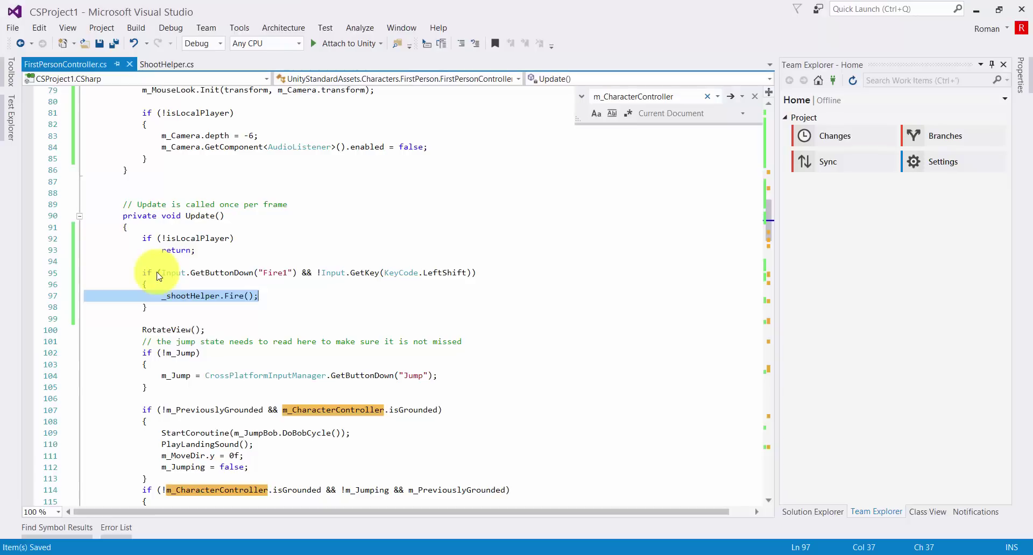
pyautogui.click(205, 296)
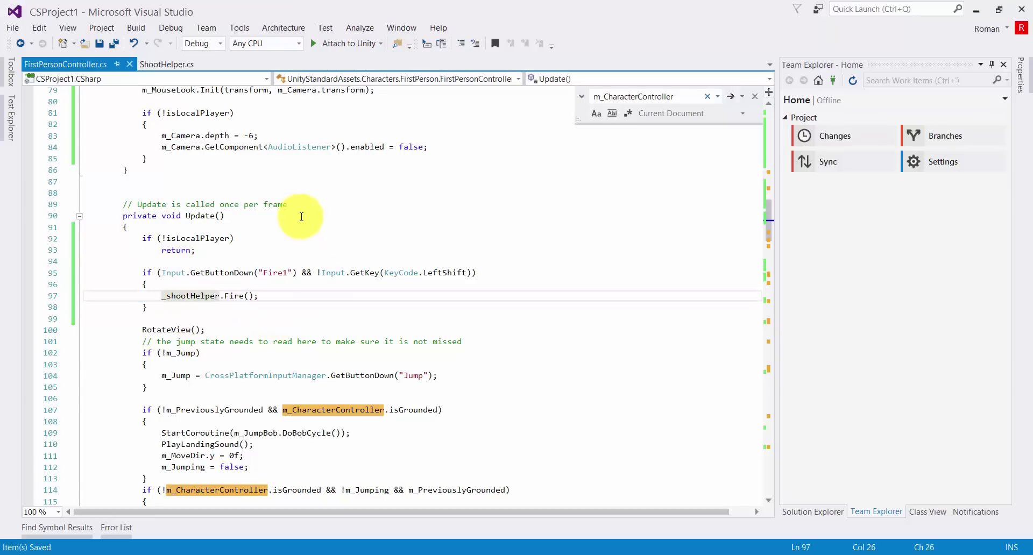
pyautogui.scroll(3, 300, 214)
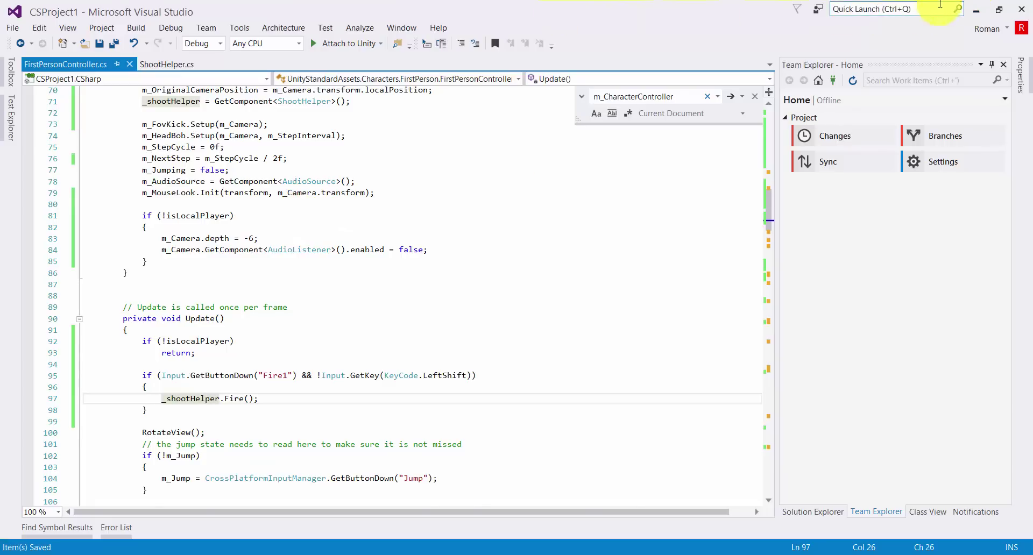
pyautogui.click(976, 10)
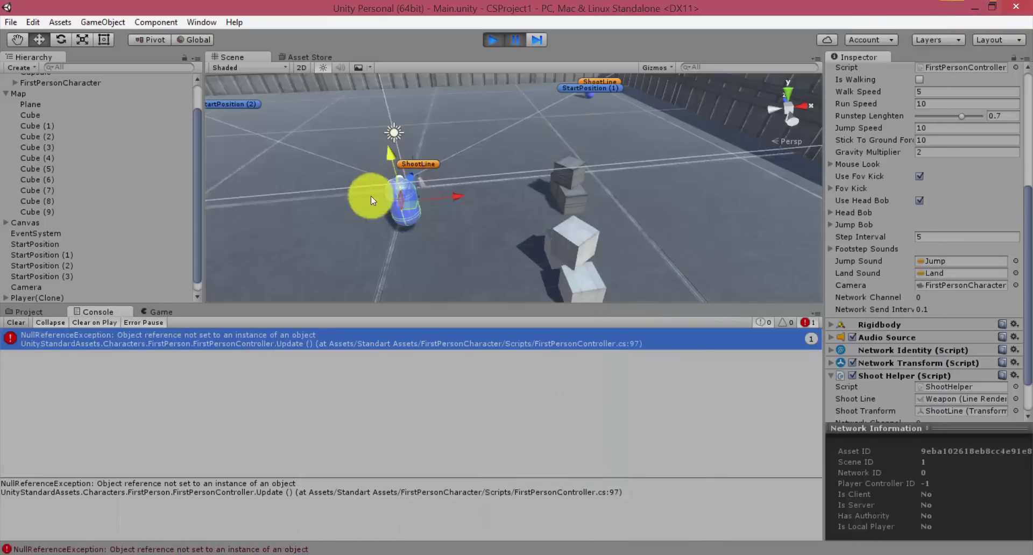
# Stop play, apply the Player's changes to its prefab, and delete Player from the scene
pyautogui.click(487, 45)
pyautogui.click(37, 94)
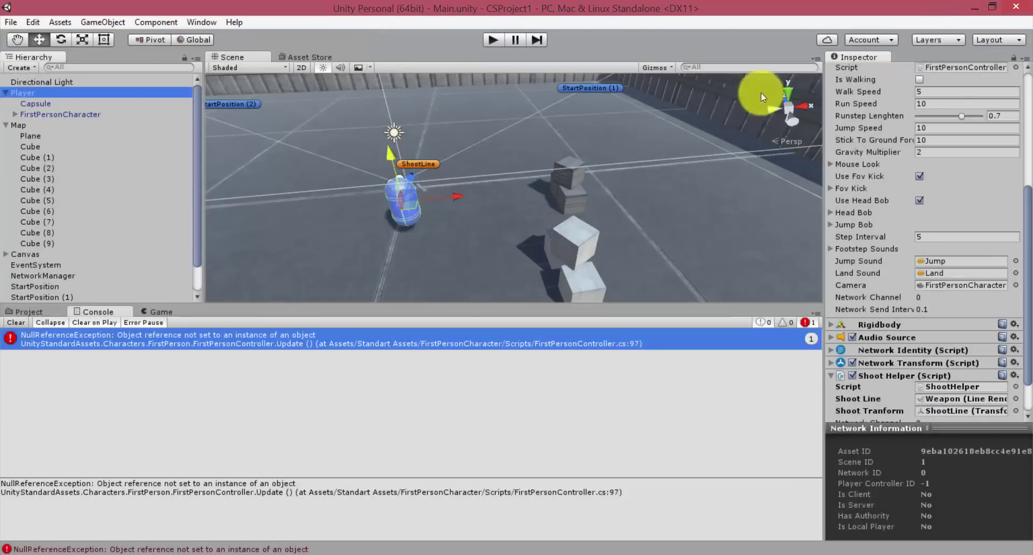
pyautogui.scroll(5, 966, 113)
pyautogui.click(992, 96)
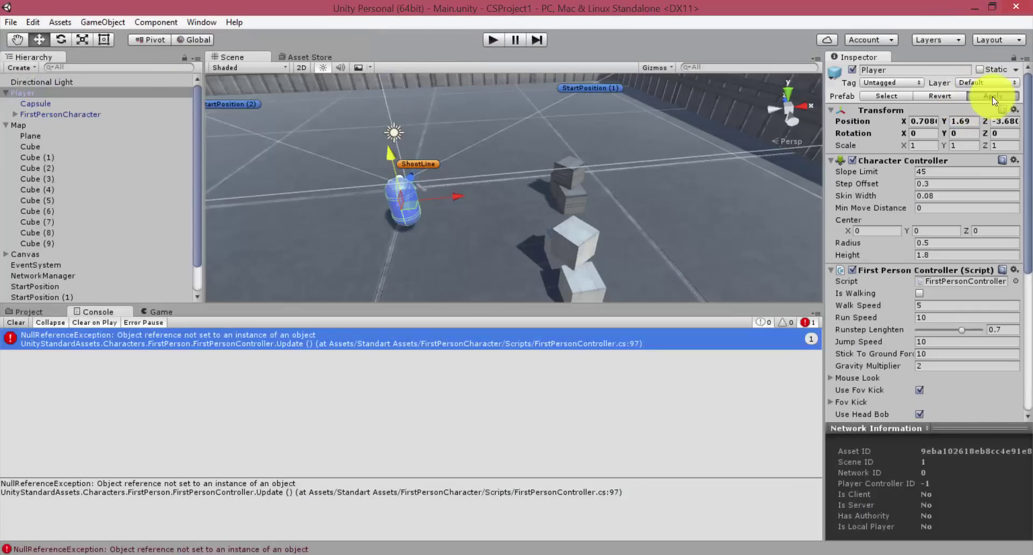
pyautogui.click(22, 93)
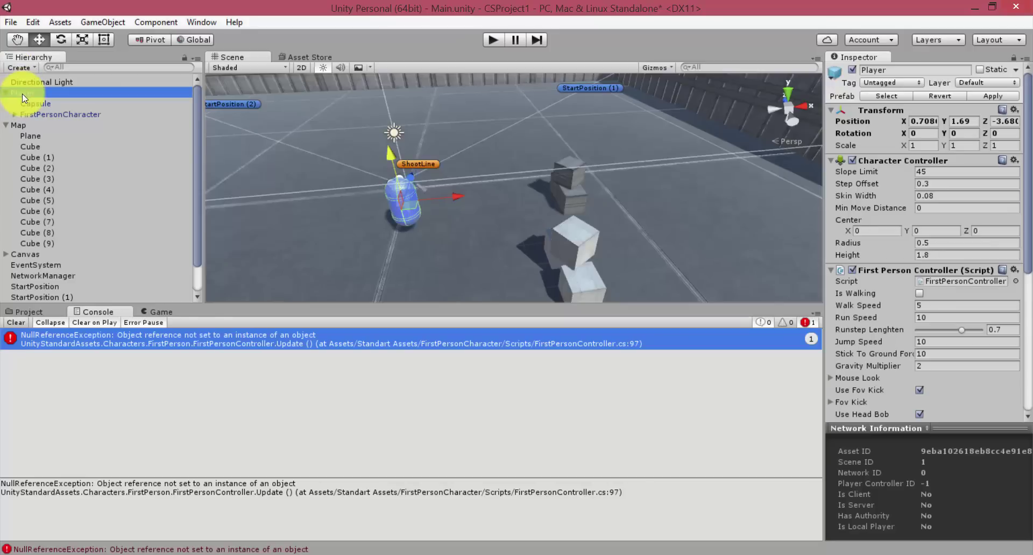
pyautogui.press('Delete')
# Retest as LAN host to confirm the player spawns without errors, then stop
pyautogui.click(493, 40)
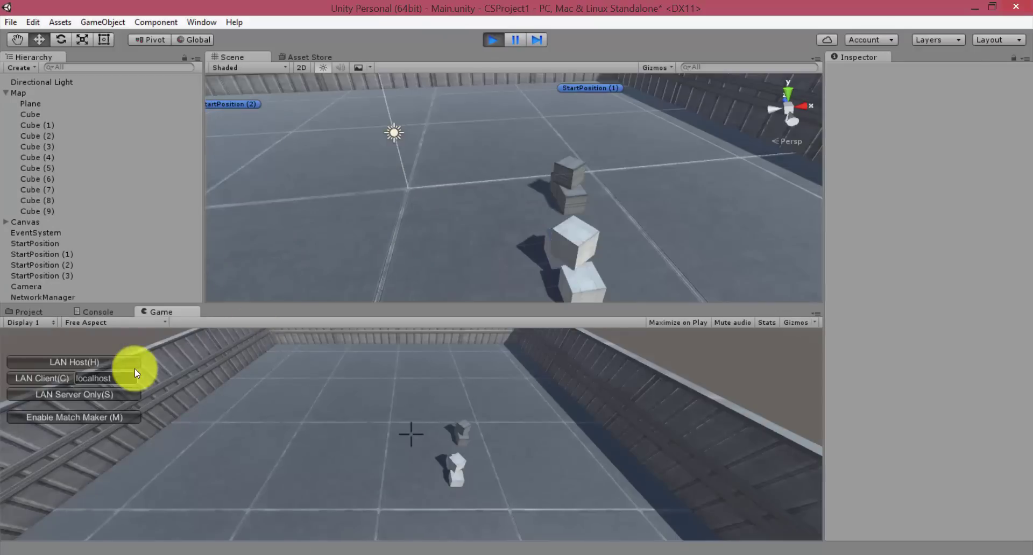
pyautogui.click(135, 366)
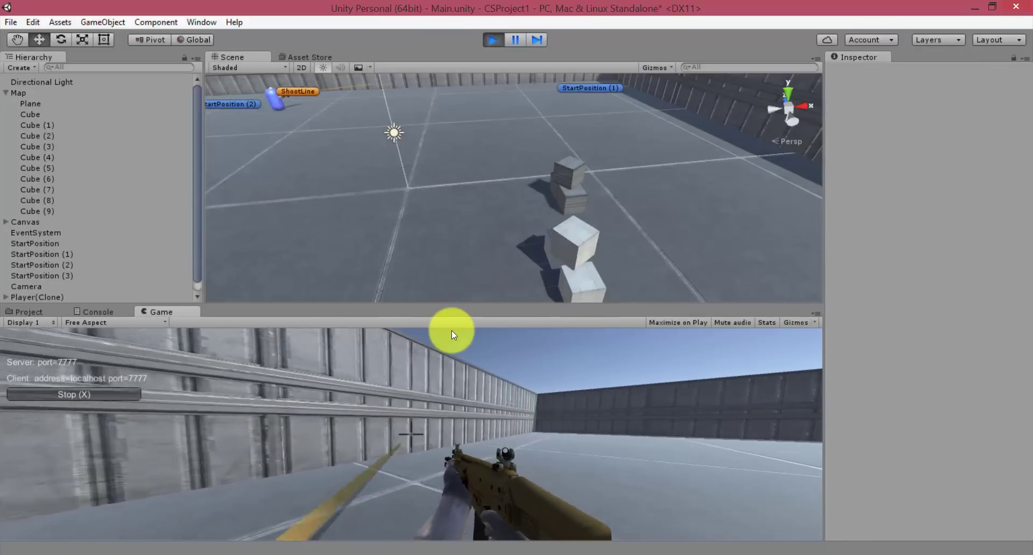
pyautogui.click(492, 39)
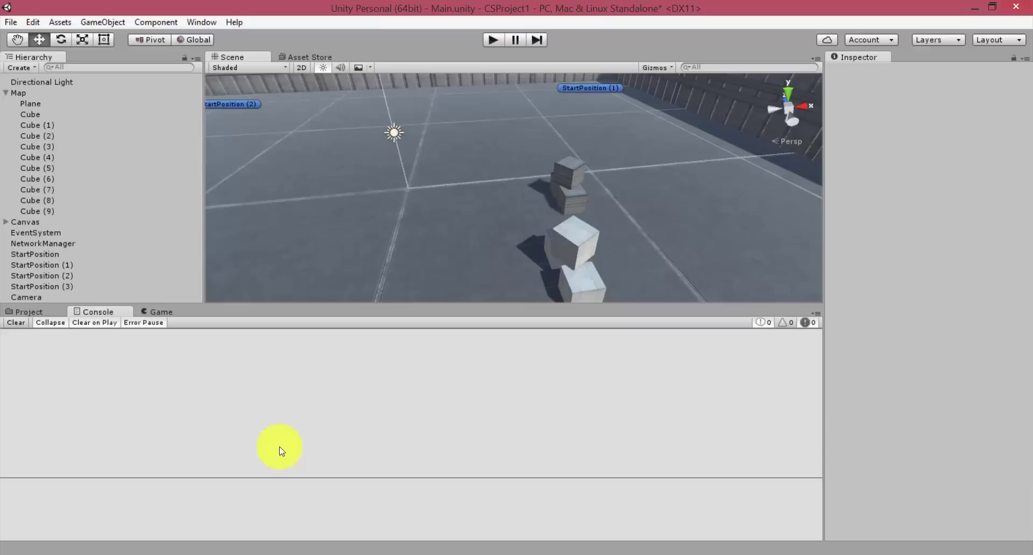
# Return to Visual Studio at FirstPersonController's Update(), where Fire1 calls _shootHelper.Fire()
pyautogui.click(362, 547)
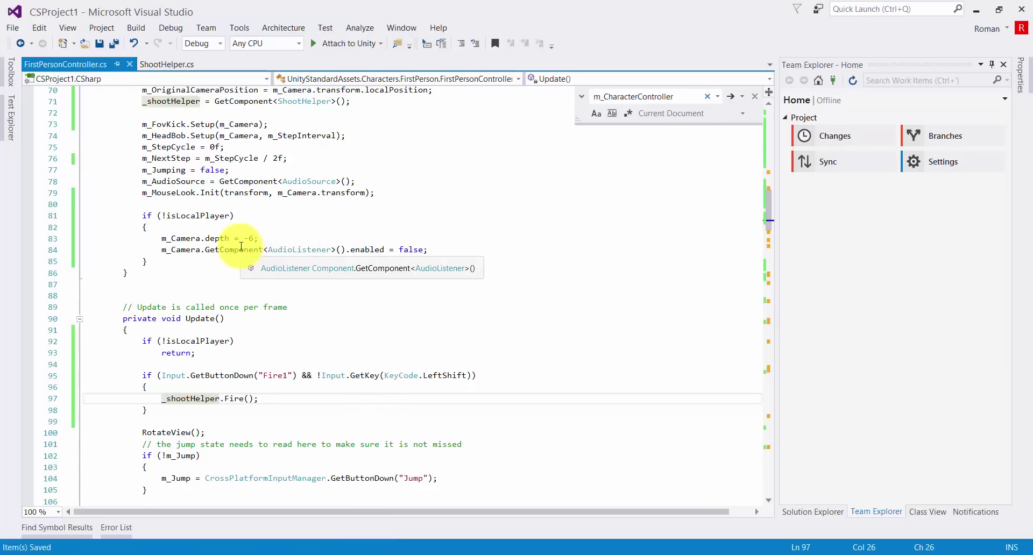
pyautogui.scroll(3, 241, 246)
pyautogui.scroll(-3, 241, 247)
pyautogui.scroll(-3, 232, 253)
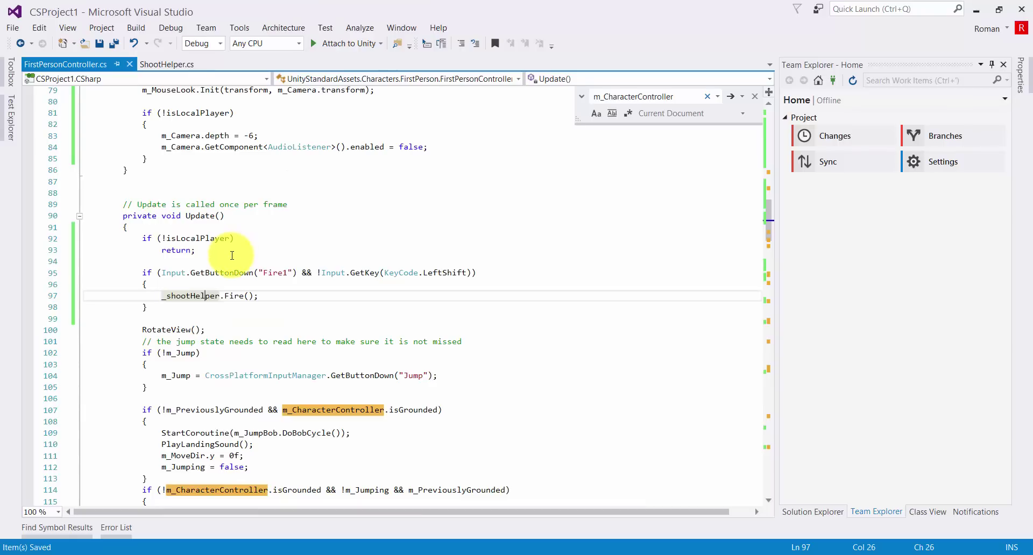
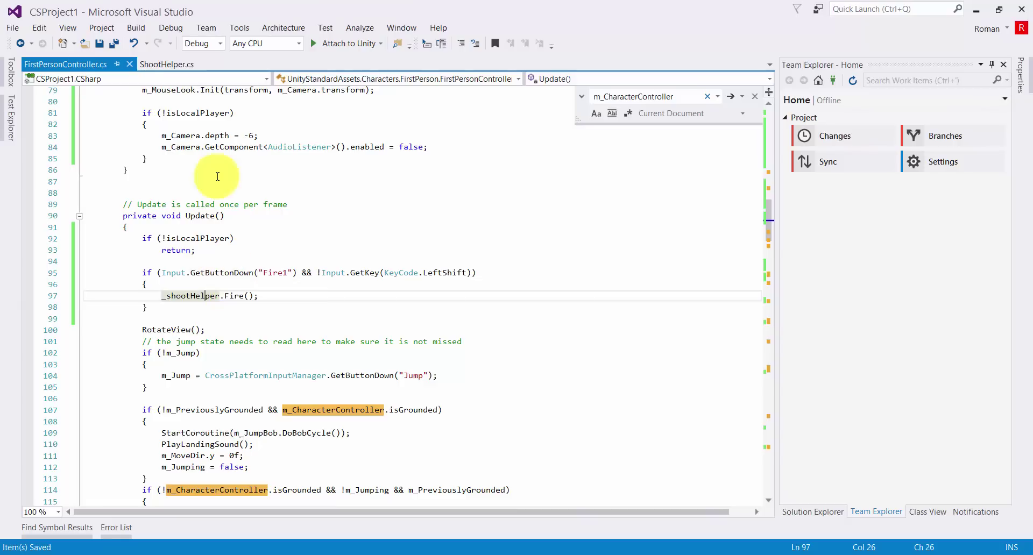
# Switch to ShootHelper.cs and scroll to the FixedUpdate raycast code, placing the caret below the method
pyautogui.click(171, 63)
pyautogui.scroll(-3, 219, 210)
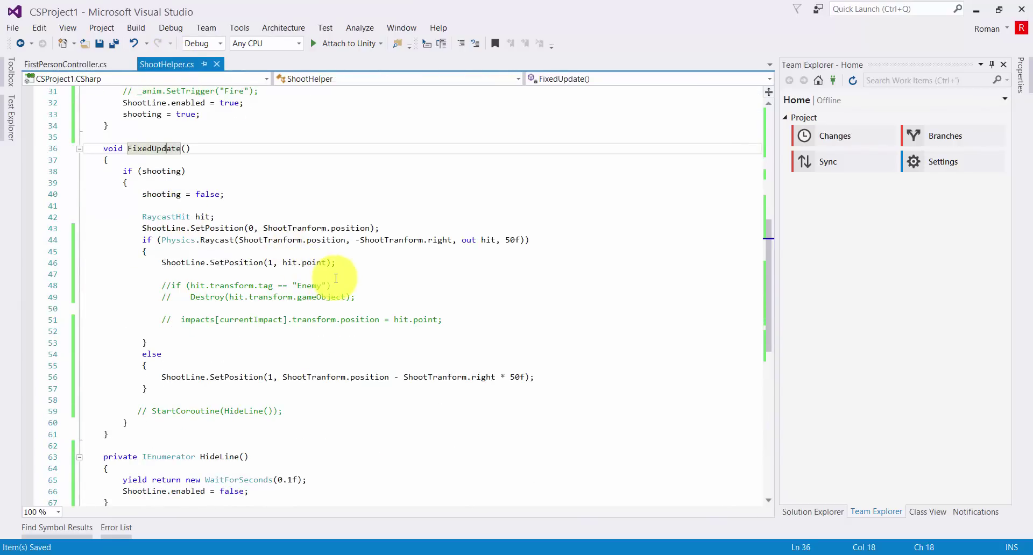
pyautogui.moveTo(164, 219)
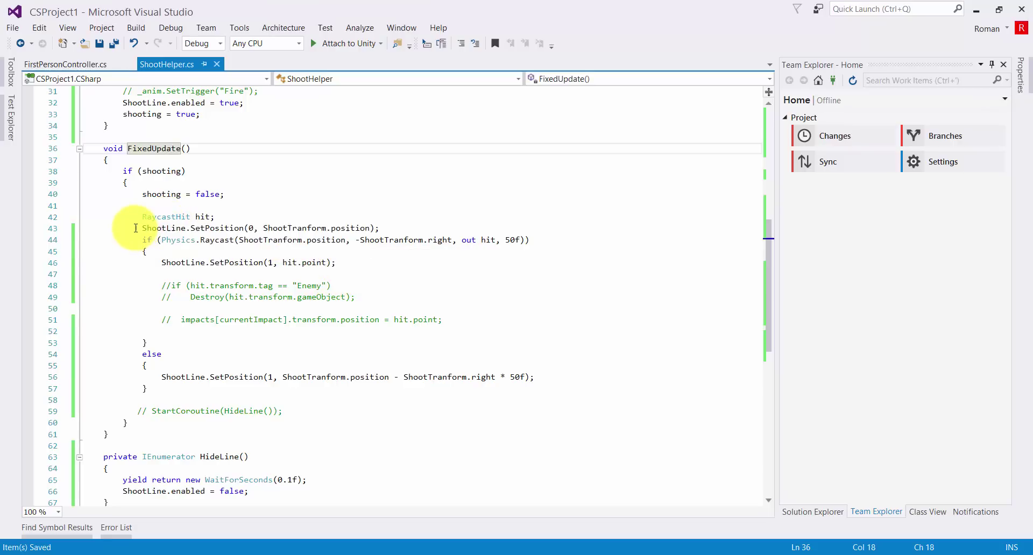
pyautogui.click(135, 228)
pyautogui.scroll(-4, 225, 258)
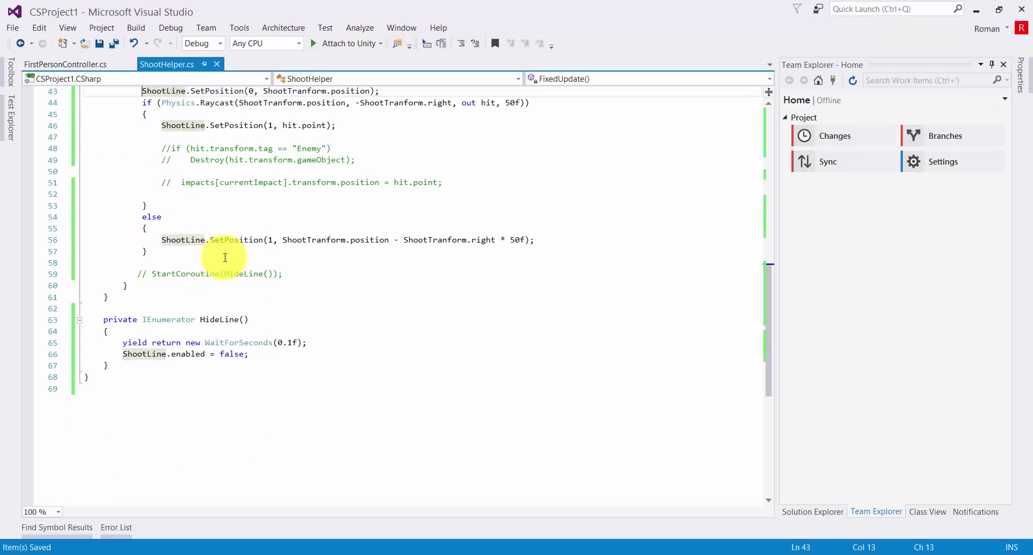
pyautogui.scroll(2, 224, 257)
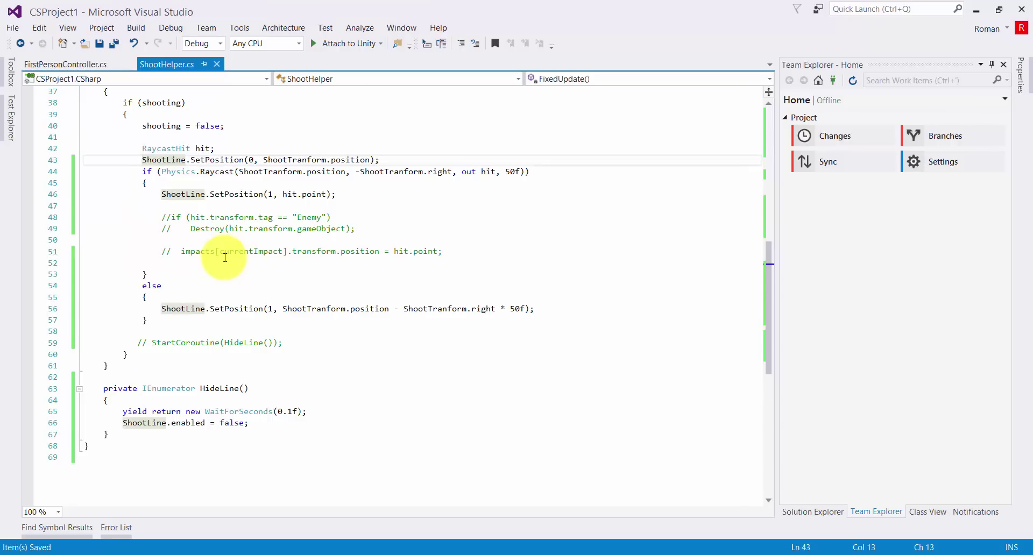
pyautogui.click(178, 183)
pyautogui.click(169, 355)
pyautogui.click(169, 374)
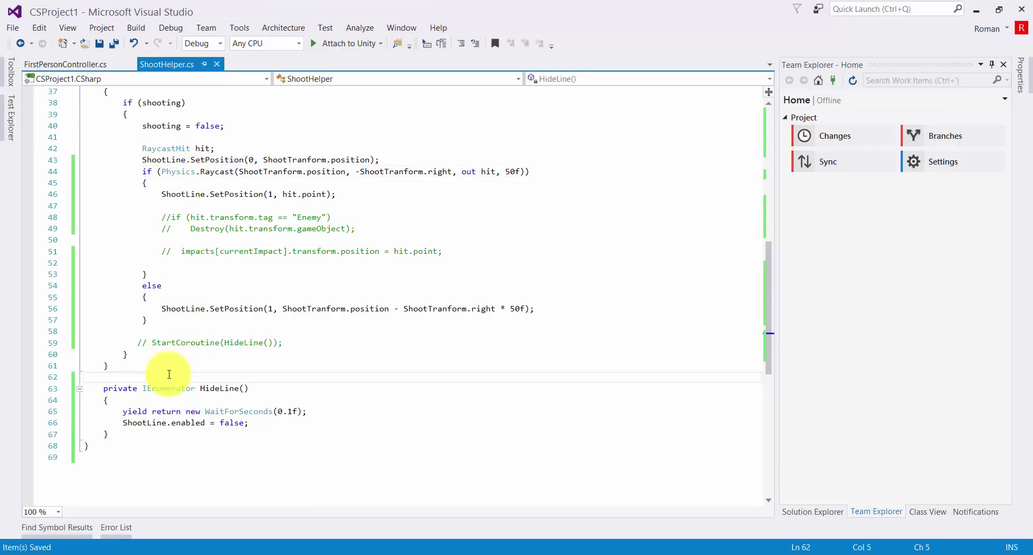
# Write a new public void CmdDrawLine() method with an empty body below FixedUpdate
pyautogui.press('Return')
pyautogui.press('Return')
pyautogui.press('Up')
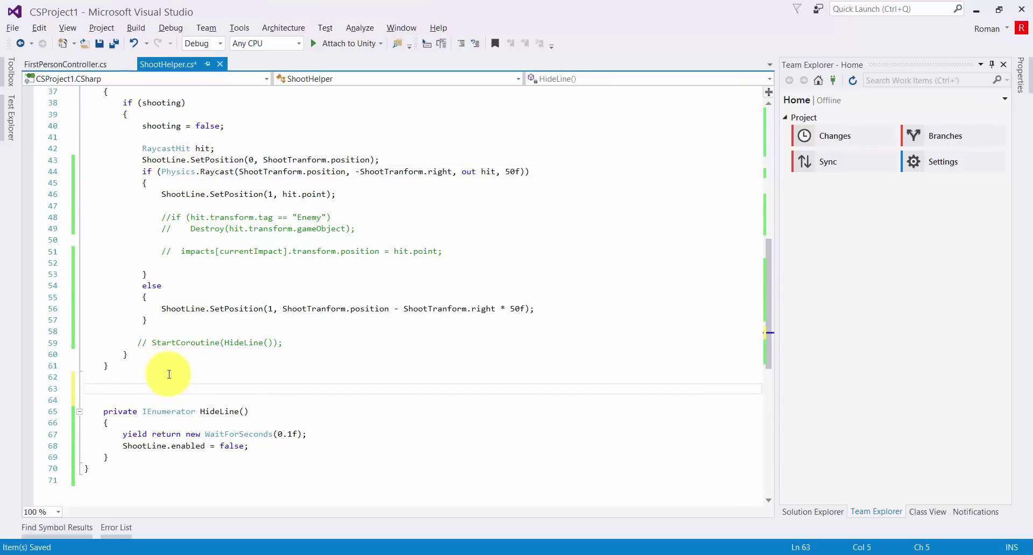
pyautogui.write('pu')
pyautogui.write('blic void RpcDrawLIne')
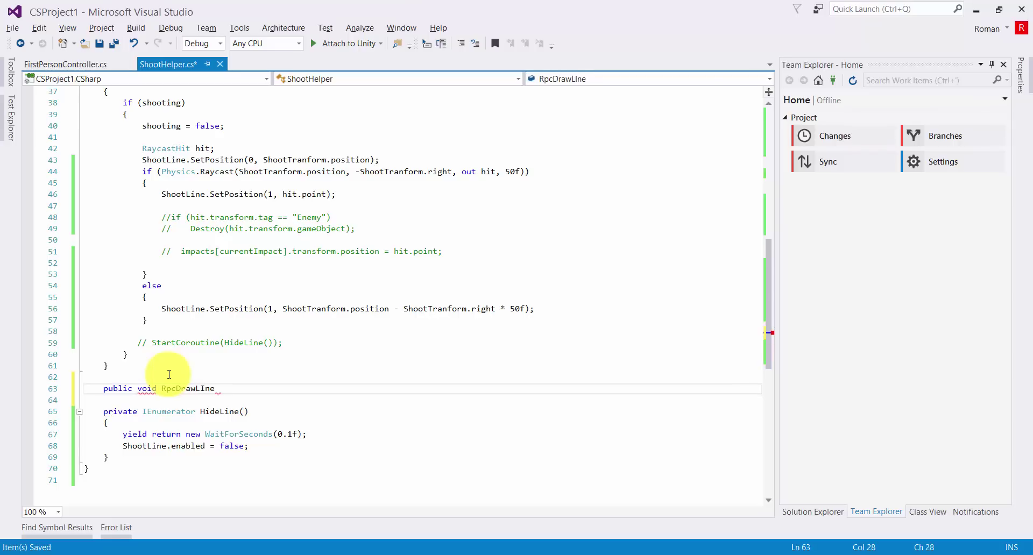
pyautogui.click(176, 388)
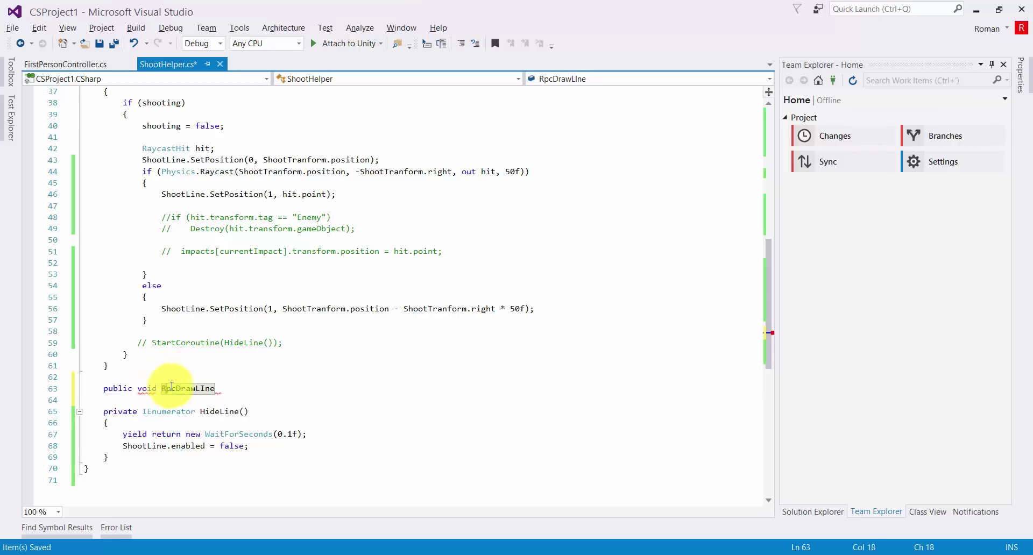
pyautogui.hotkey('ctrl', 'shift', 'Left')
pyautogui.write('Cm')
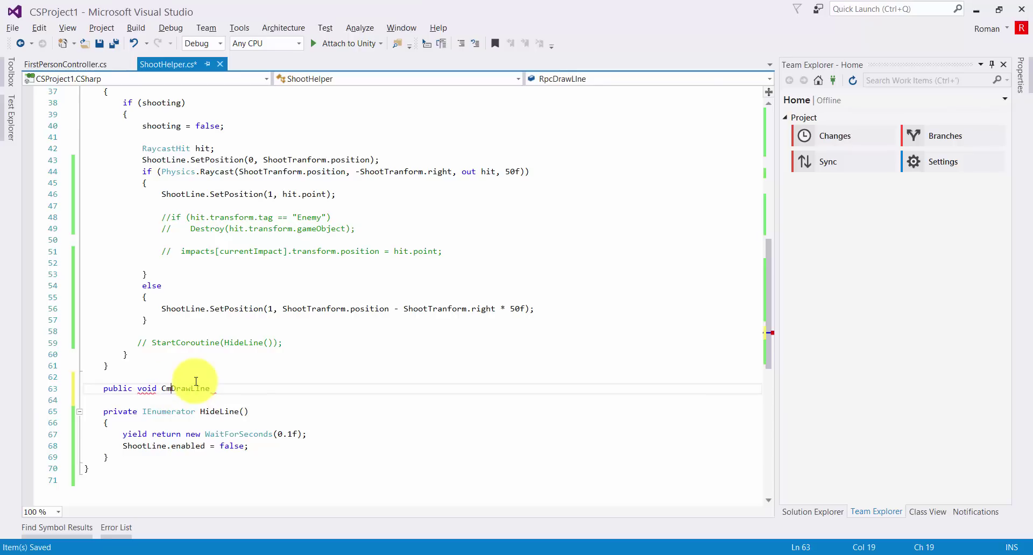
pyautogui.write('d')
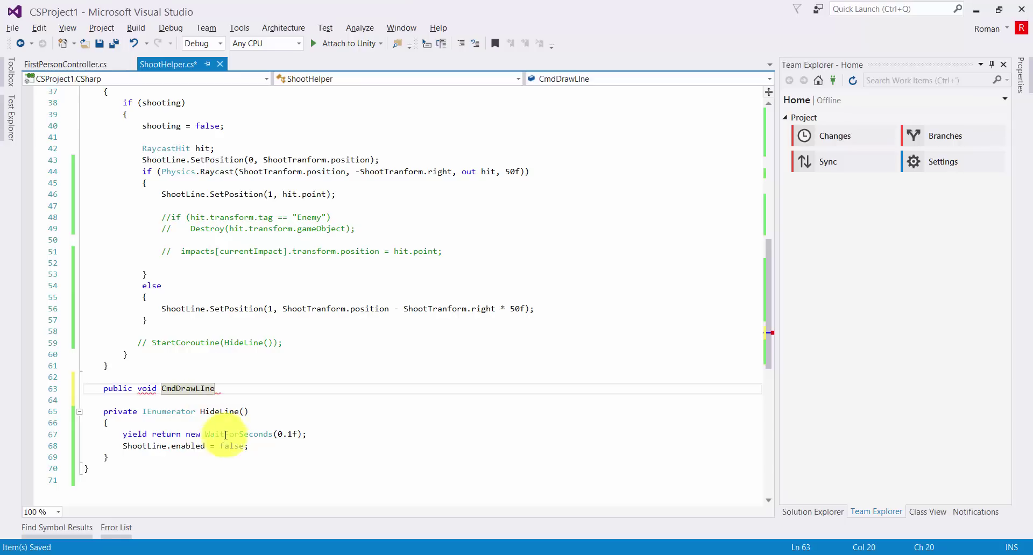
pyautogui.write('ine')
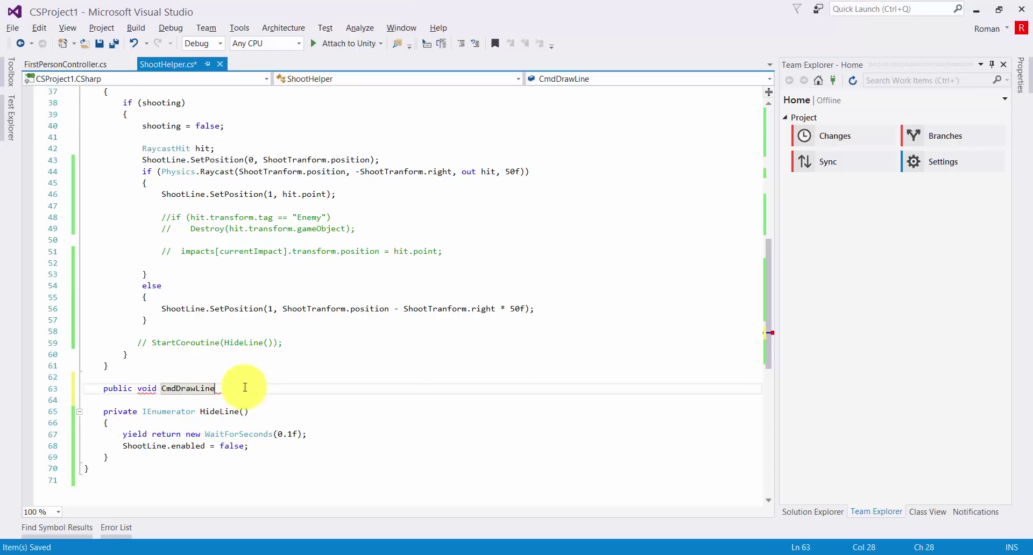
pyautogui.write('()')
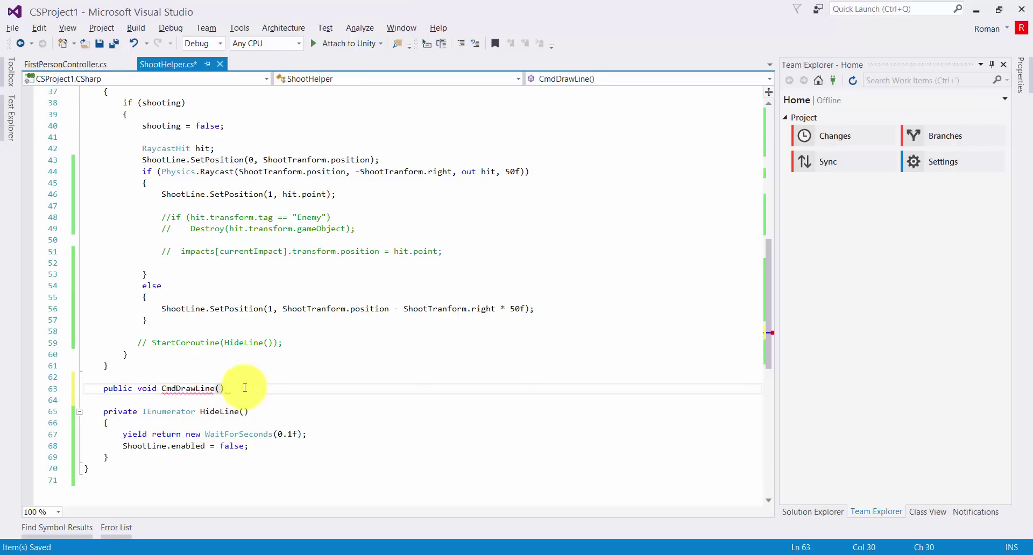
pyautogui.press('Return')
pyautogui.press('Left')
pyautogui.press('Return')
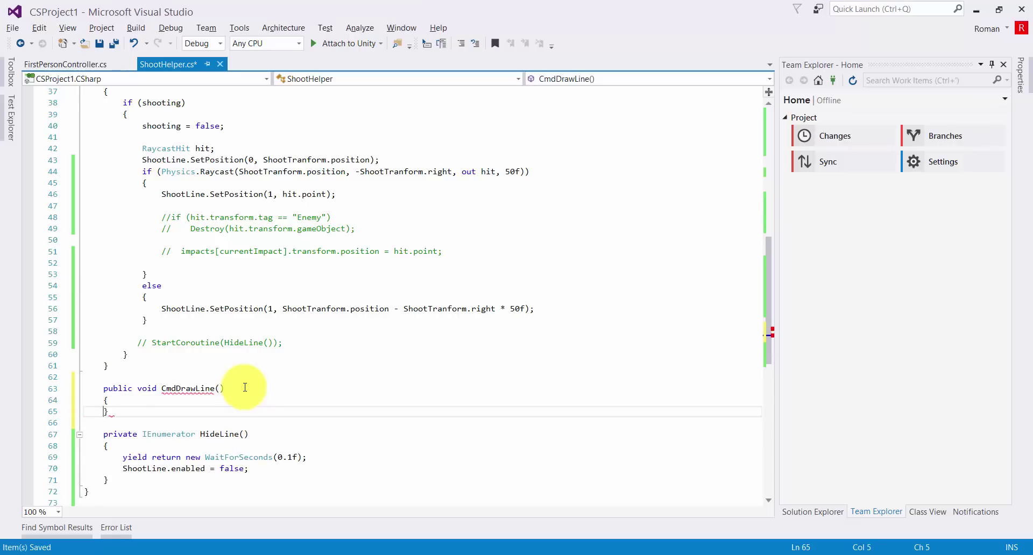
pyautogui.press('Return')
pyautogui.press('Return')
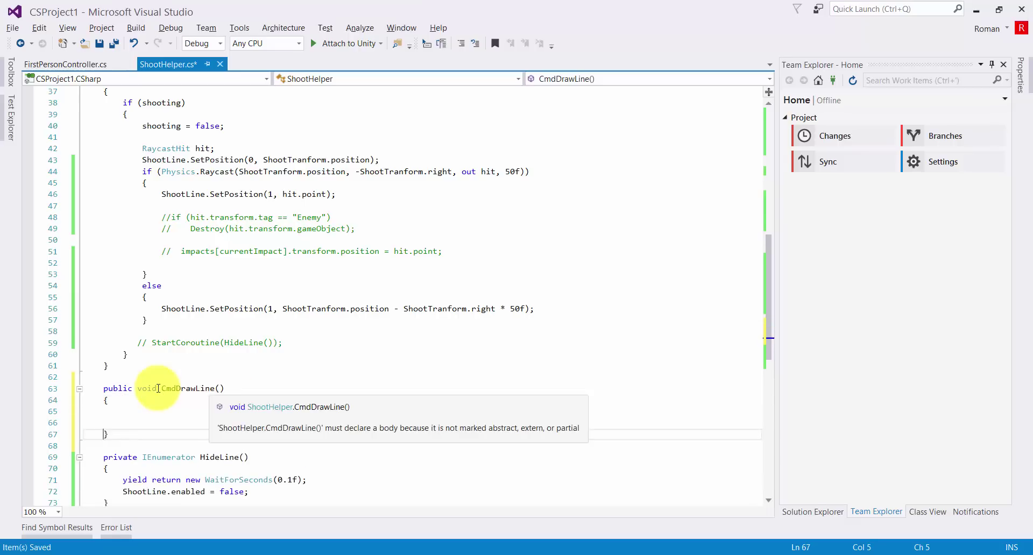
# Add a CmdDrawLine() call inside the raycast hit branch
pyautogui.moveTo(161, 388); pyautogui.dragTo(225, 388)
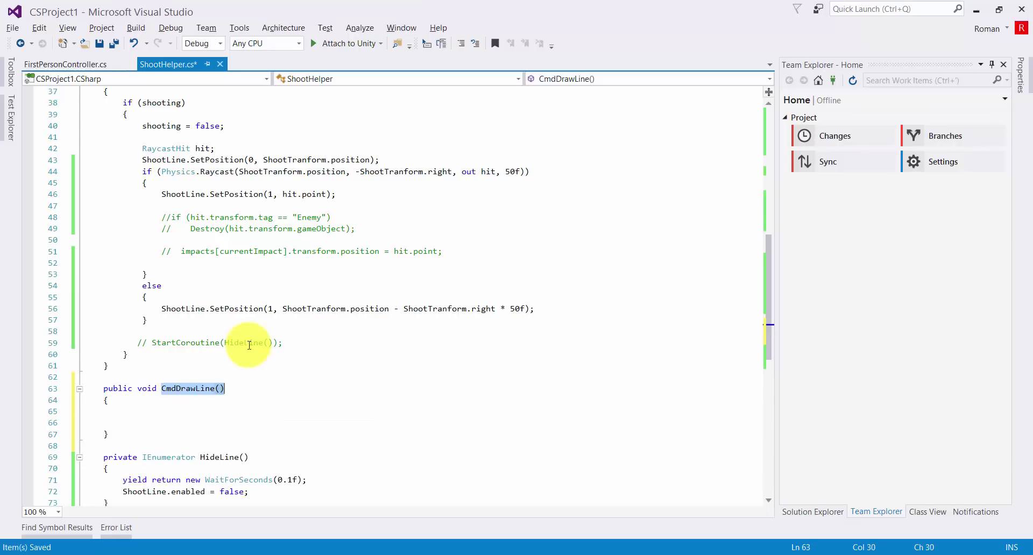
pyautogui.click(175, 184)
pyautogui.press('Return')
pyautogui.write('CmdDrawLine();')
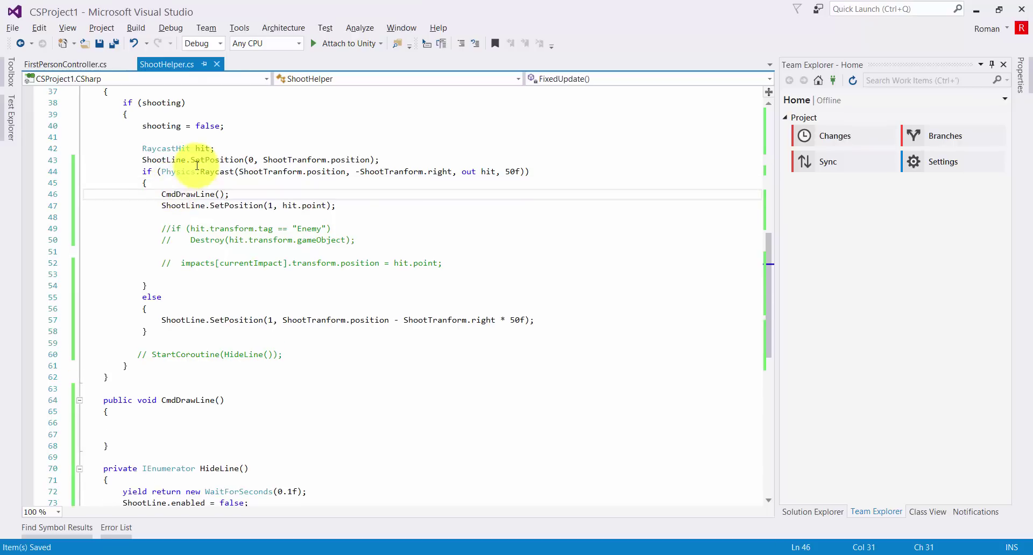
pyautogui.click(139, 159)
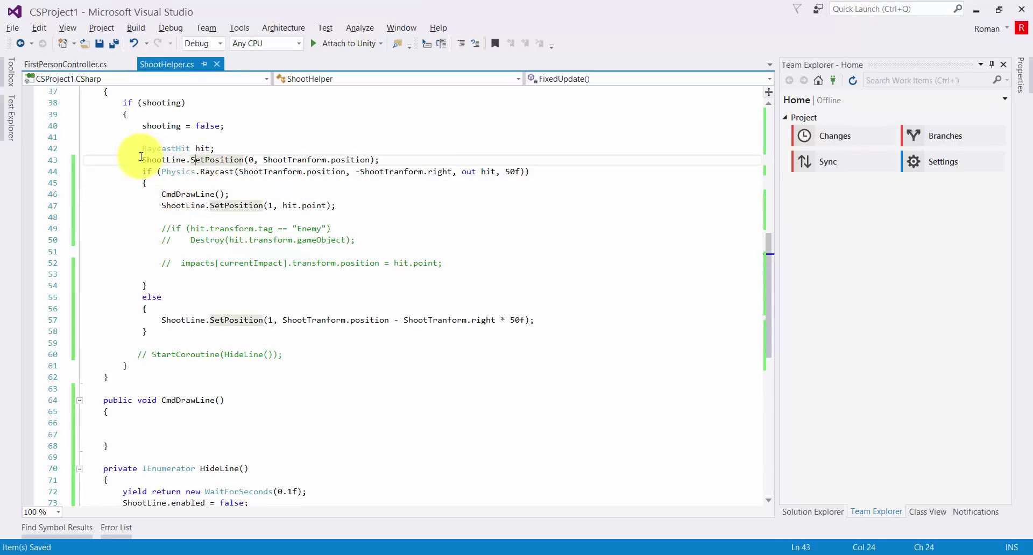
pyautogui.click(156, 424)
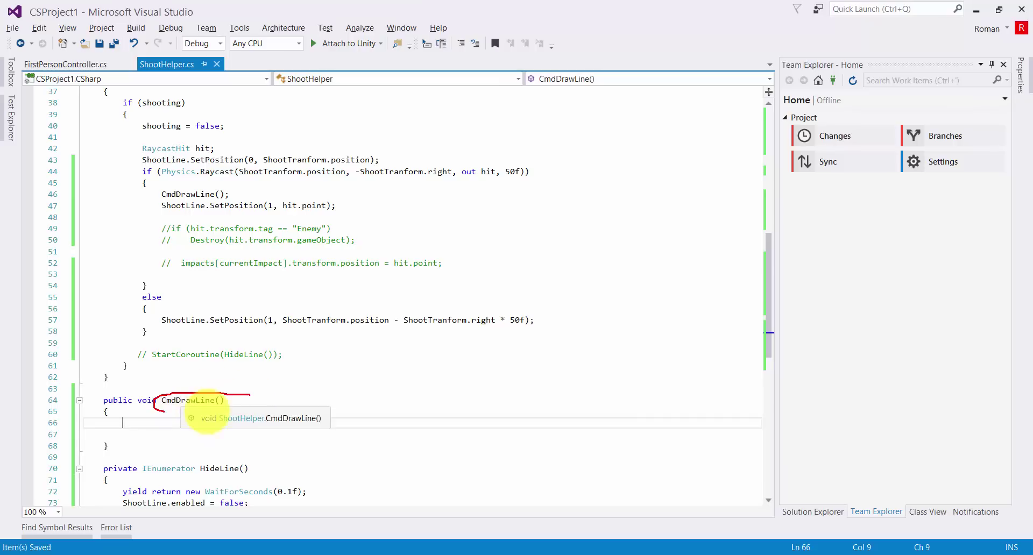
# Copy the CmdDrawLine signature below it and rename the copy to RpcDrawLine() with an empty body
pyautogui.click(95, 401)
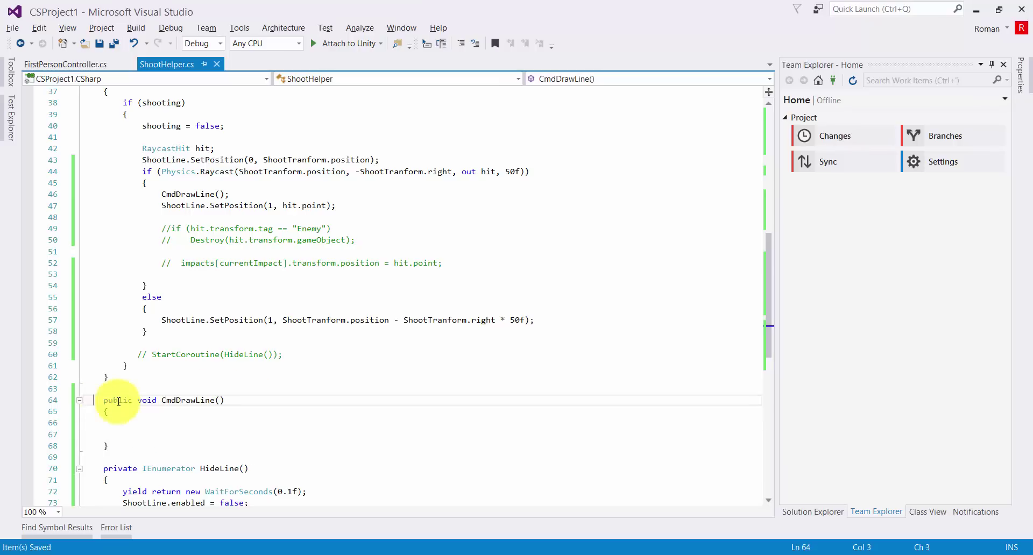
pyautogui.moveTo(103, 401); pyautogui.dragTo(261, 411)
pyautogui.hotkey('ctrl', 'c')
pyautogui.click(144, 458)
pyautogui.hotkey('ctrl', 'v')
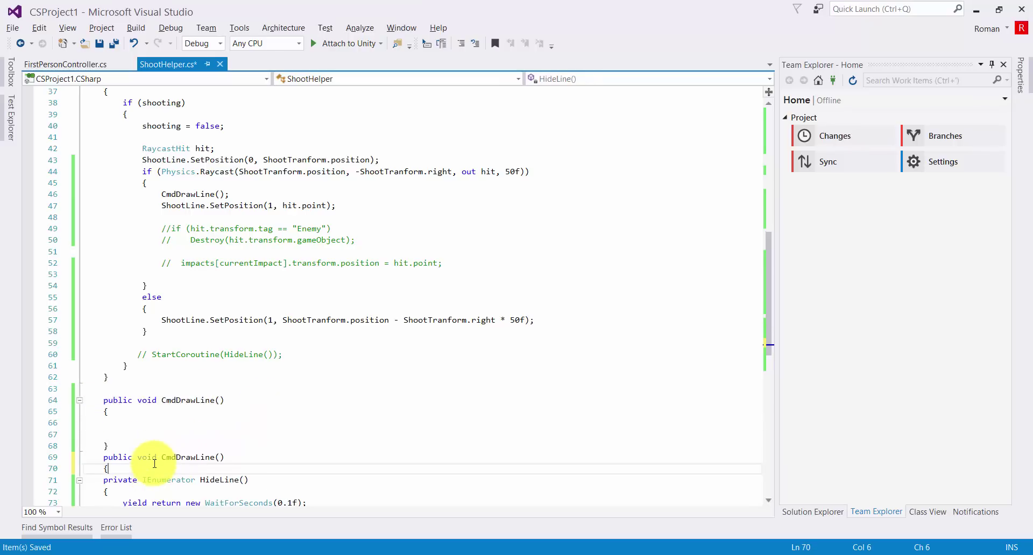
pyautogui.press('Return')
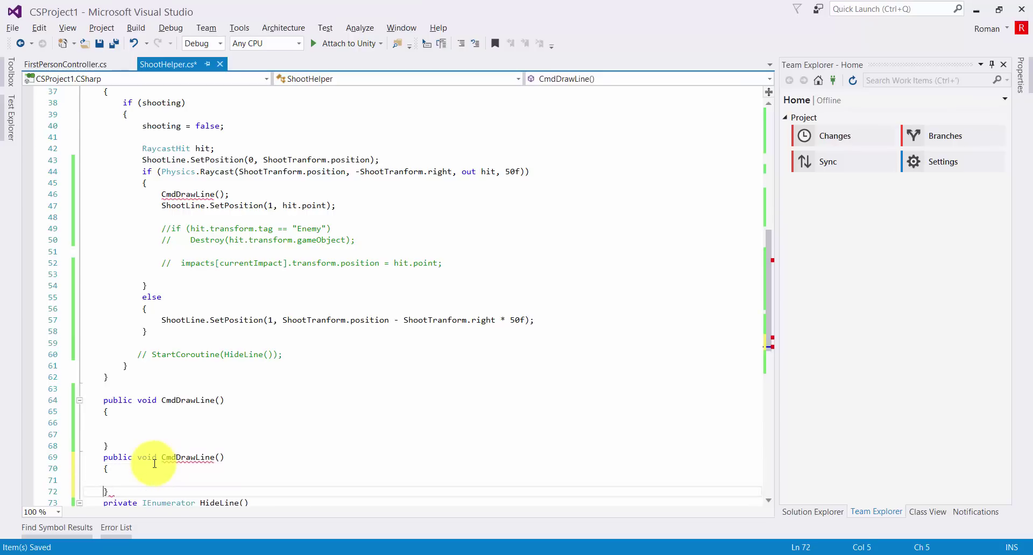
pyautogui.press('Up')
pyautogui.press('Left')
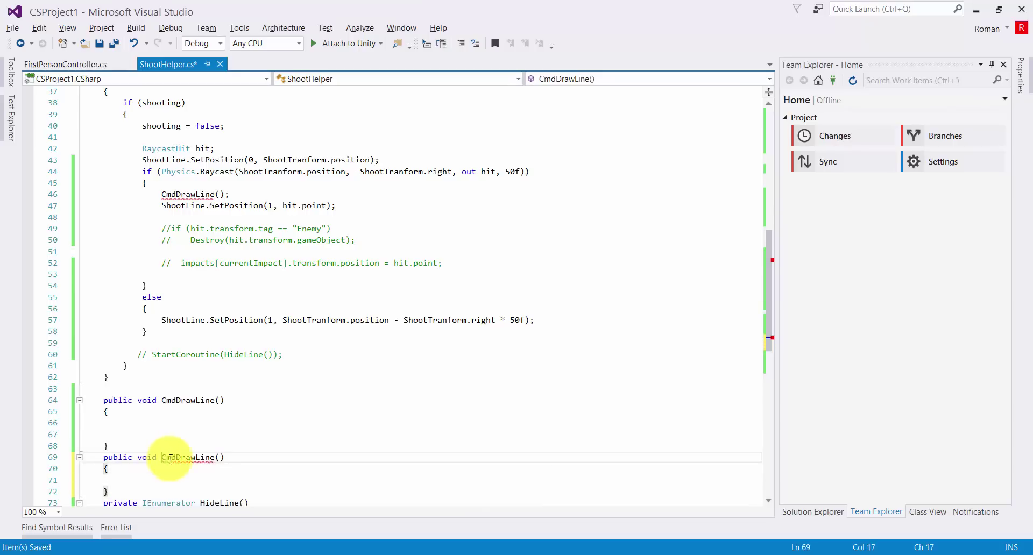
pyautogui.moveTo(161, 457); pyautogui.dragTo(176, 457)
pyautogui.write('Rpc')
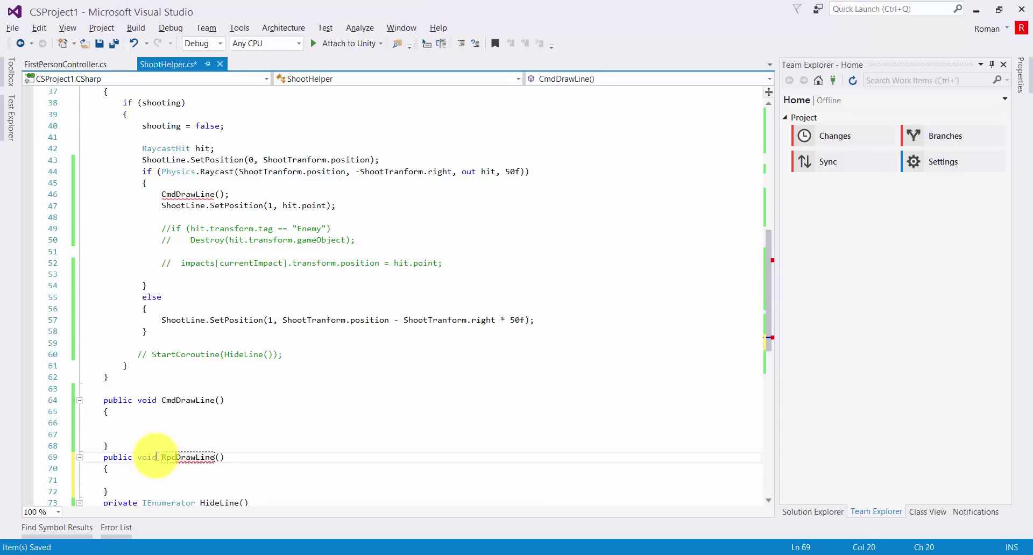
# Call RpcDrawLine() inside CmdDrawLine's body, removing the extra blank line
pyautogui.click(134, 432)
pyautogui.press('BackSpace')
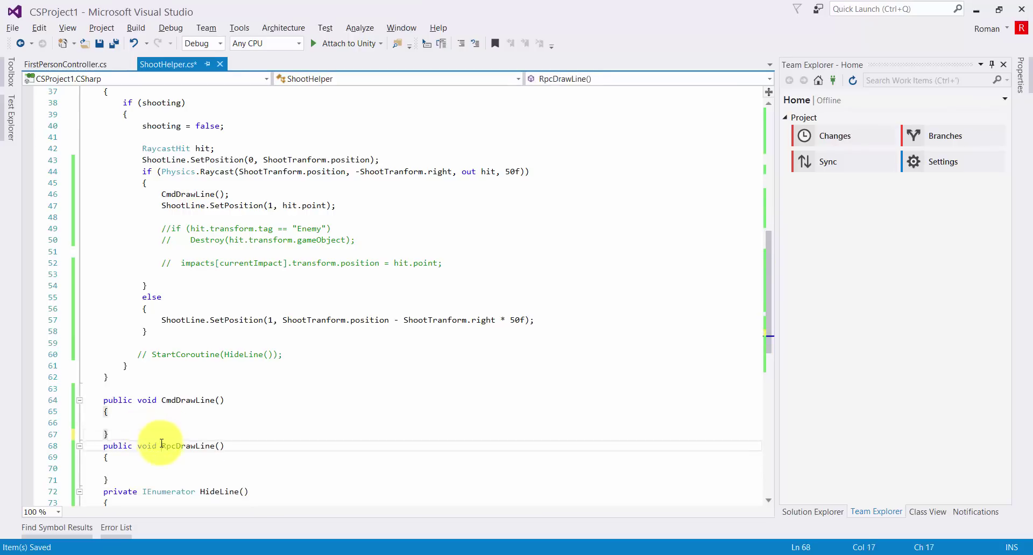
pyautogui.moveTo(161, 446); pyautogui.dragTo(254, 440)
pyautogui.click(130, 423)
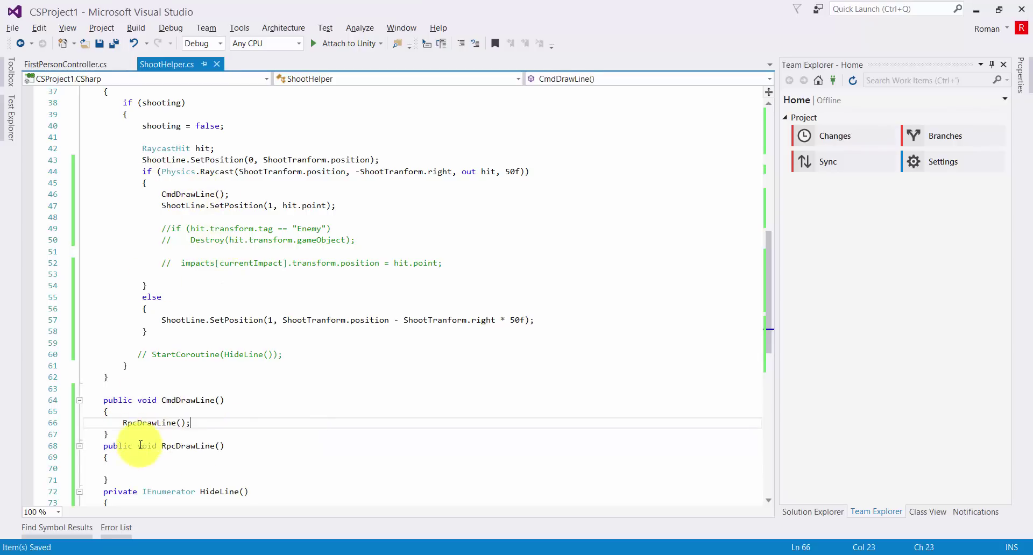
pyautogui.click(172, 389)
pyautogui.write('[C')
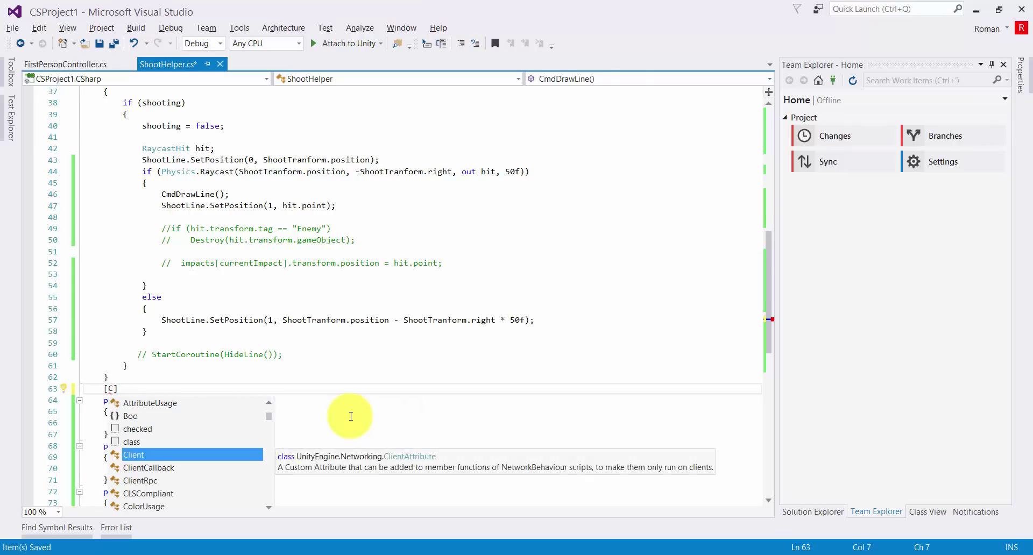
# Mark RpcDrawLine with the [ClientRpc] attribute and save the script
pyautogui.write('md')
pyautogui.press('BackSpace')
pyautogui.press('BackSpace')
pyautogui.press('BackSpace')
pyautogui.press('BackSpace')
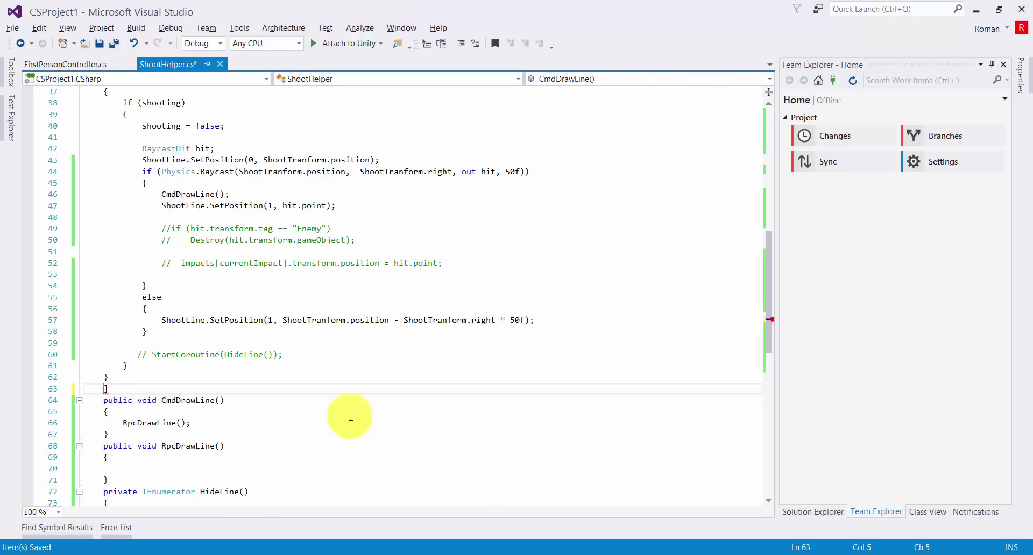
pyautogui.press('Down')
pyautogui.click(189, 433)
pyautogui.press('Return')
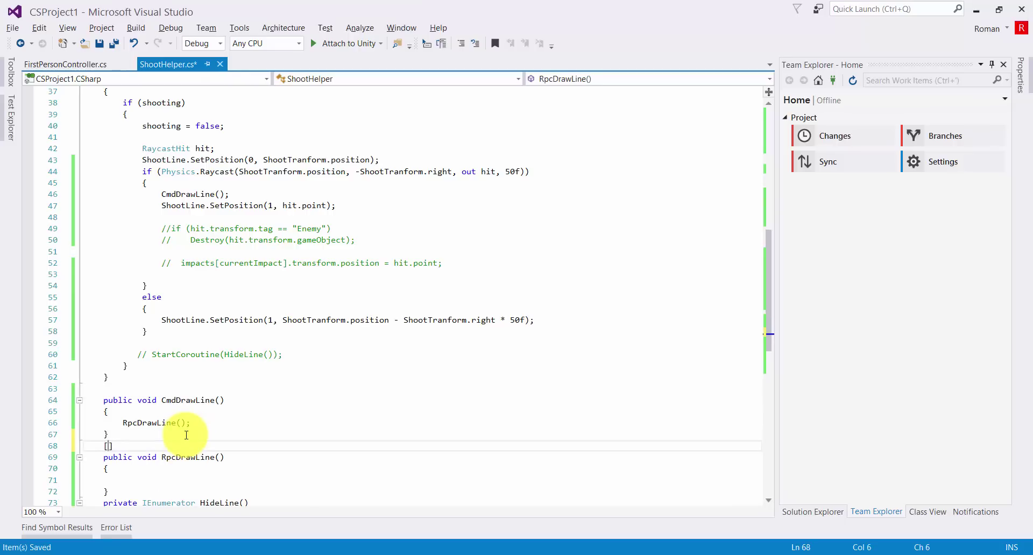
pyautogui.write('Rpc')
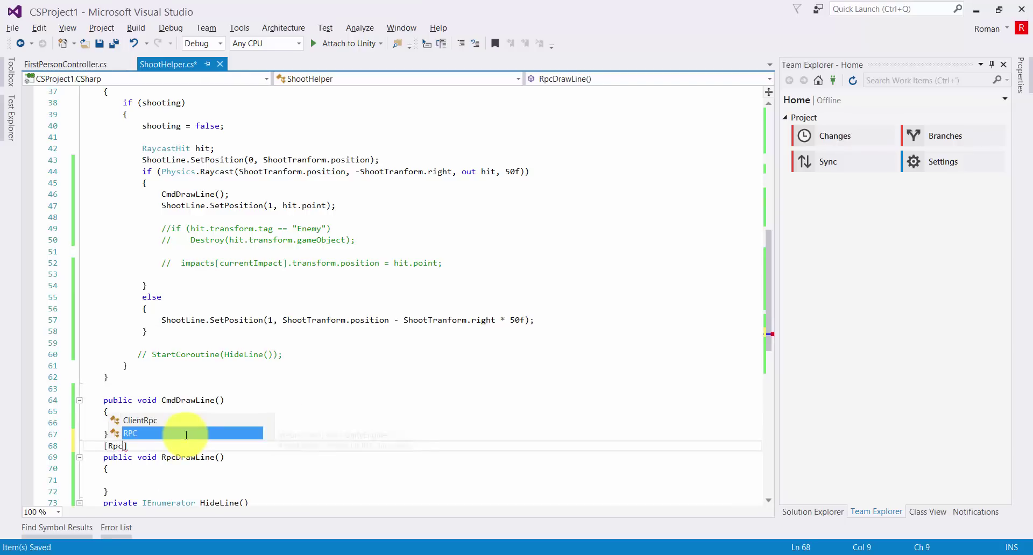
pyautogui.press('Up')
pyautogui.press('Return')
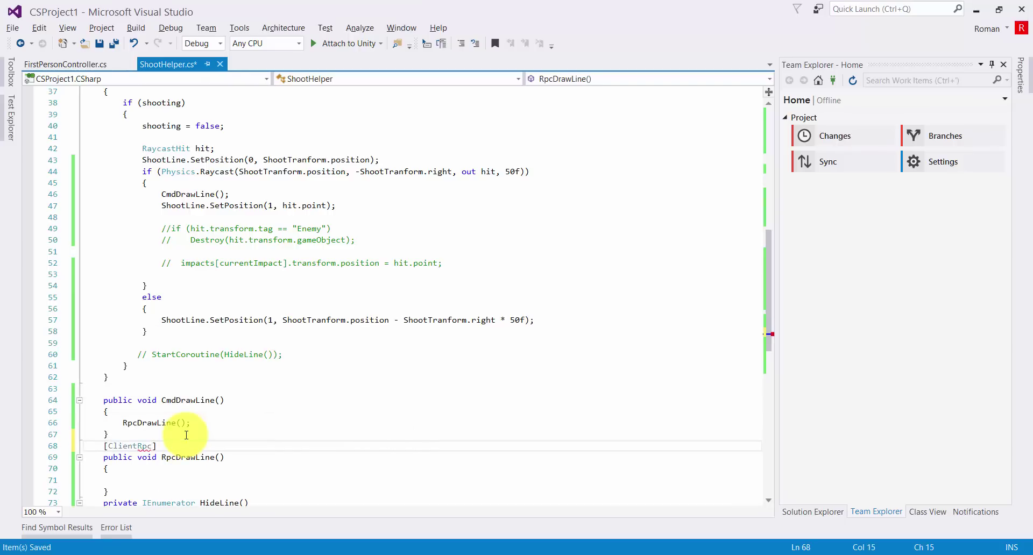
pyautogui.hotkey('ctrl', 's')
# Mark CmdDrawLine with the [Command] attribute and save
pyautogui.click(162, 384)
pyautogui.write('[')
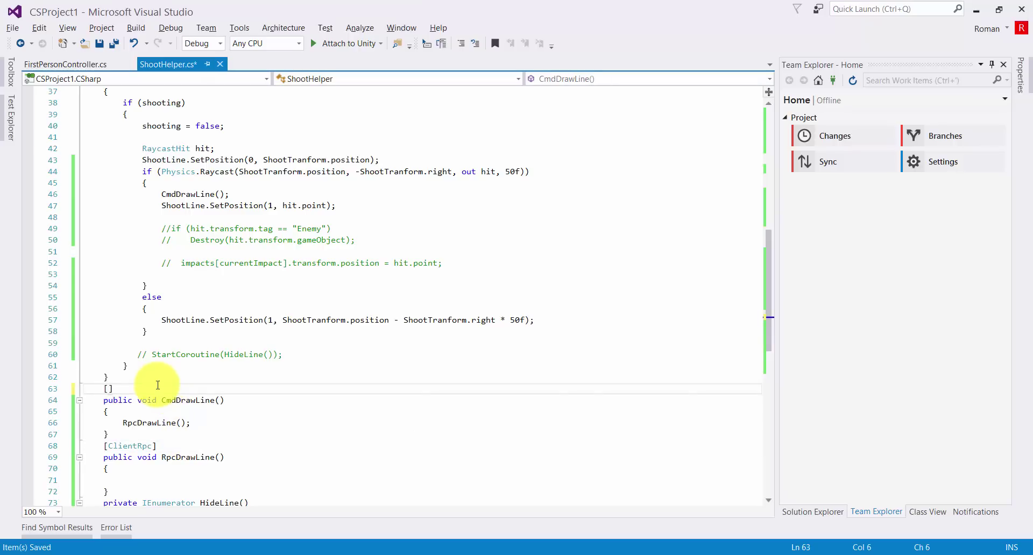
pyautogui.write('Comm')
pyautogui.press('Return')
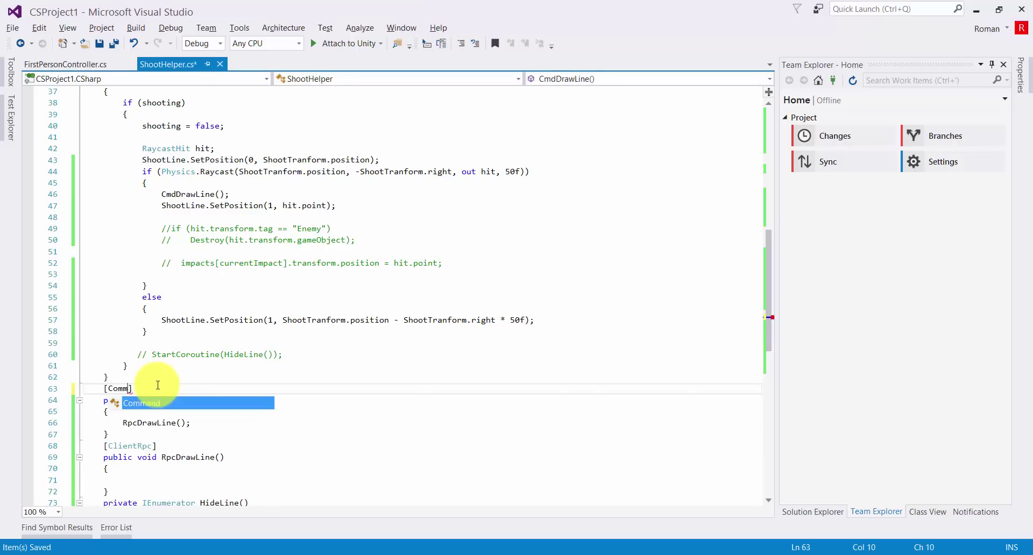
pyautogui.hotkey('ctrl', 's')
# Insert a blank line between CmdDrawLine and RpcDrawLine, then select the start-point SetPosition statement
pyautogui.click(185, 381)
pyautogui.click(134, 423)
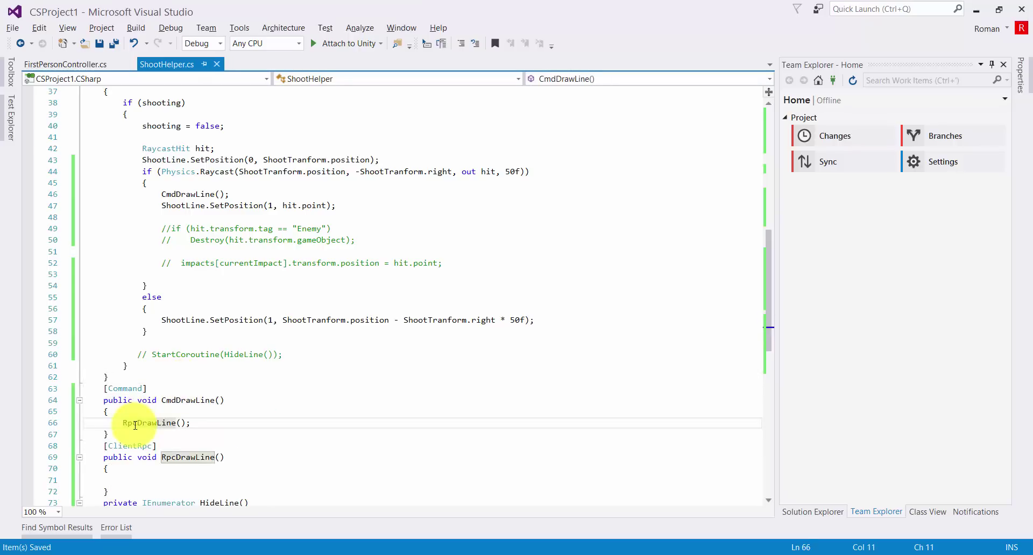
pyautogui.click(134, 434)
pyautogui.press('Return')
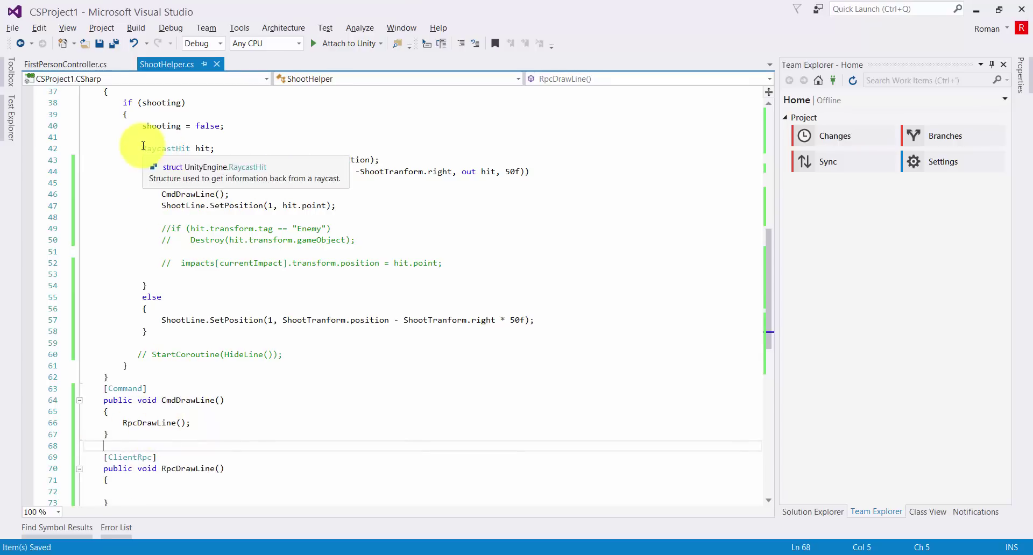
pyautogui.click(128, 159)
pyautogui.keyDown('shift'); pyautogui.click(404, 159); pyautogui.keyUp('shift')
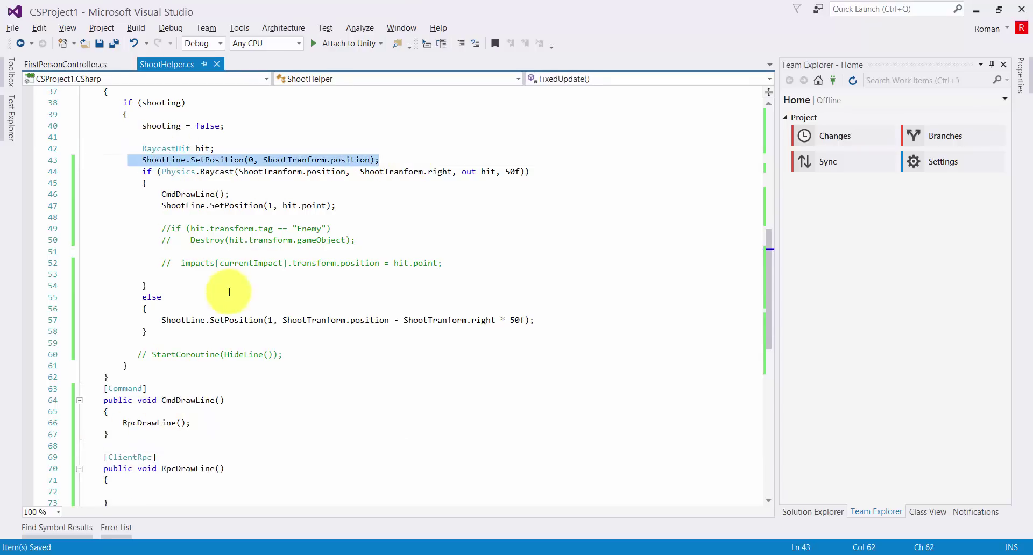
# Move the start-point and end-point SetPosition statements from FixedUpdate into RpcDrawLine
pyautogui.hotkey('ctrl', 'x')
pyautogui.click(154, 485)
pyautogui.press('Down')
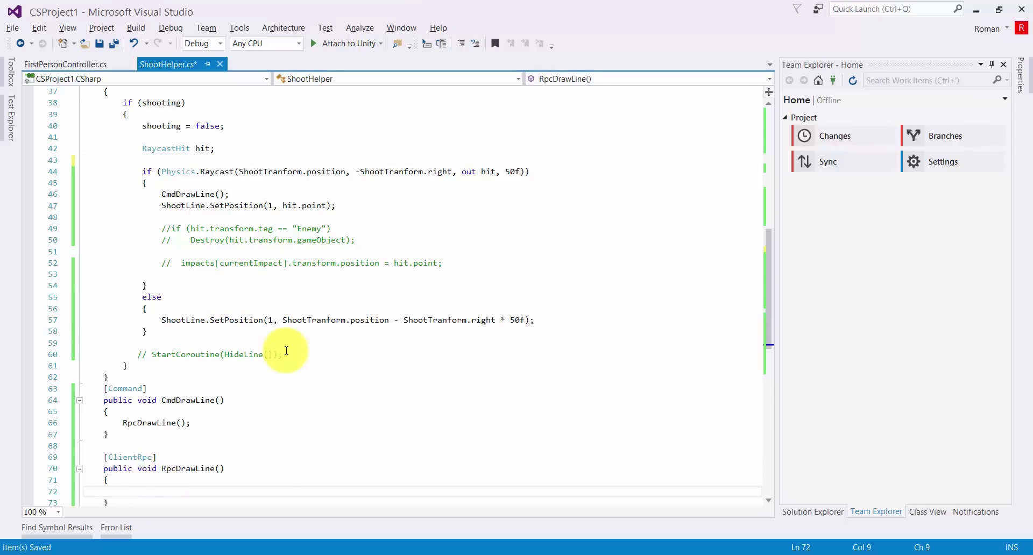
pyautogui.hotkey('ctrl', 'v')
pyautogui.moveTo(152, 194); pyautogui.dragTo(230, 194)
pyautogui.moveTo(337, 206); pyautogui.dragTo(161, 206)
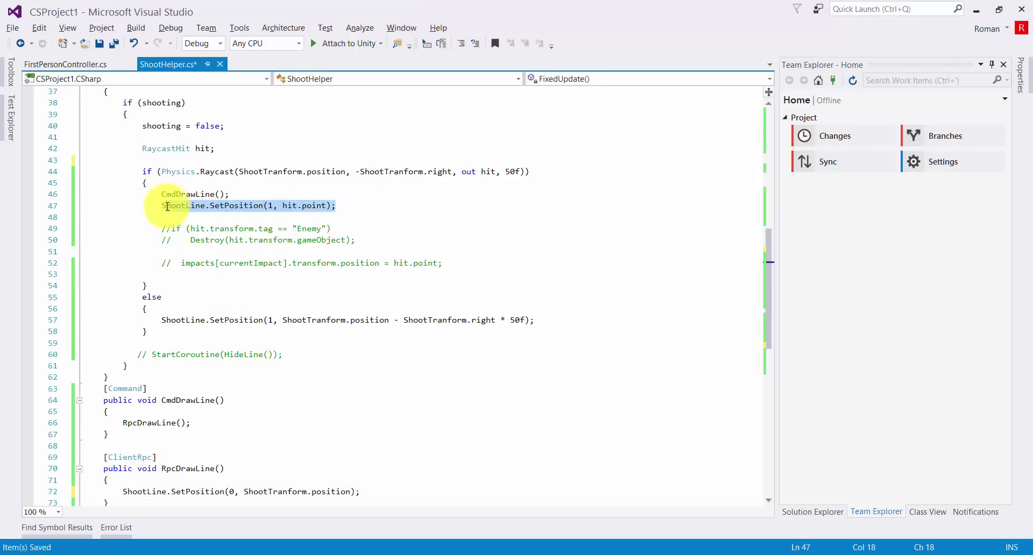
pyautogui.hotkey('ctrl', 'x')
pyautogui.scroll(-2, 185, 264)
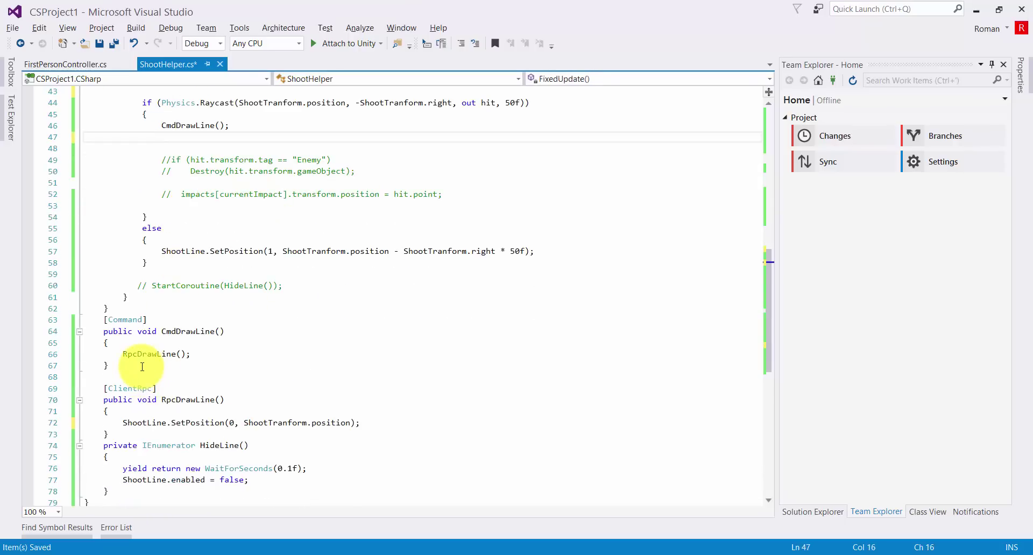
pyautogui.click(362, 422)
pyautogui.press('Return')
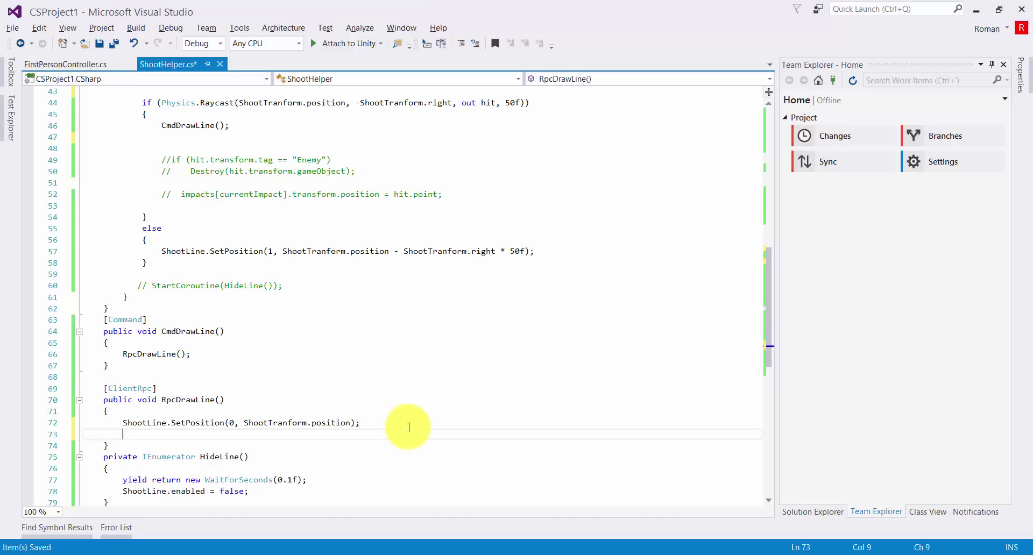
pyautogui.write('ShootLine.SetPosition(1, hit.point);')
pyautogui.press('Return')
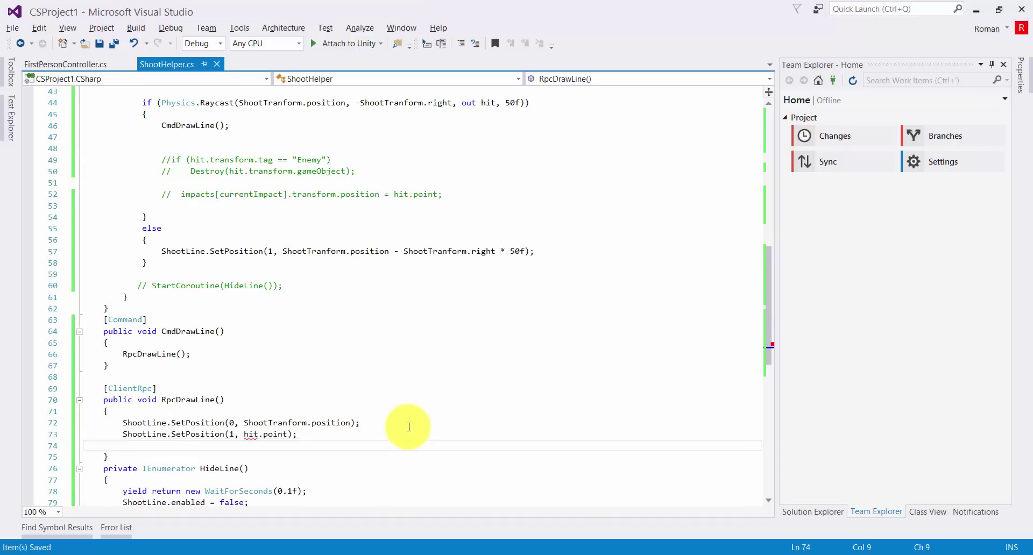
# Pass hit.point as CmdDrawLine's argument and copy the CmdDrawLine(hit.point) call into the else branch
pyautogui.scroll(1, 266, 239)
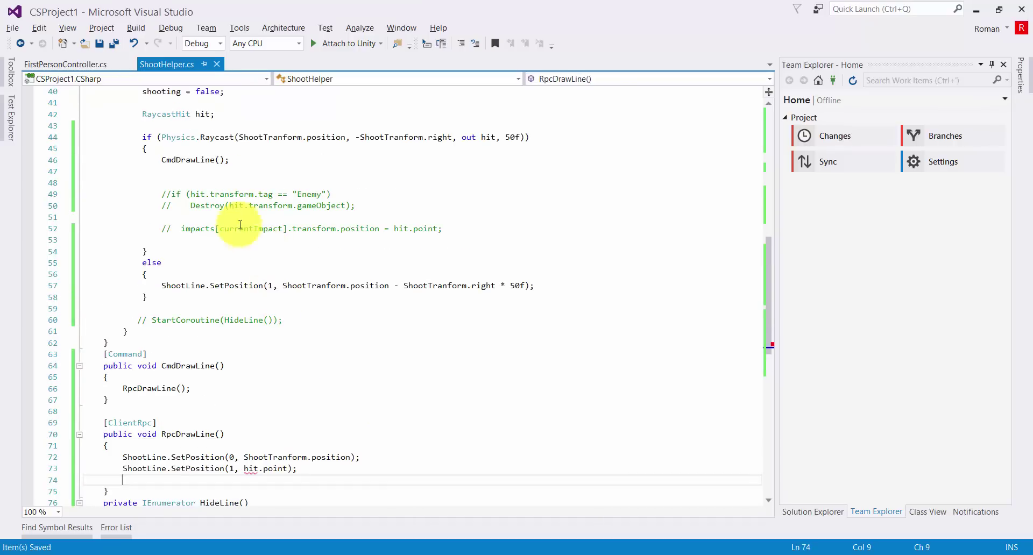
pyautogui.click(220, 160)
pyautogui.click(249, 468)
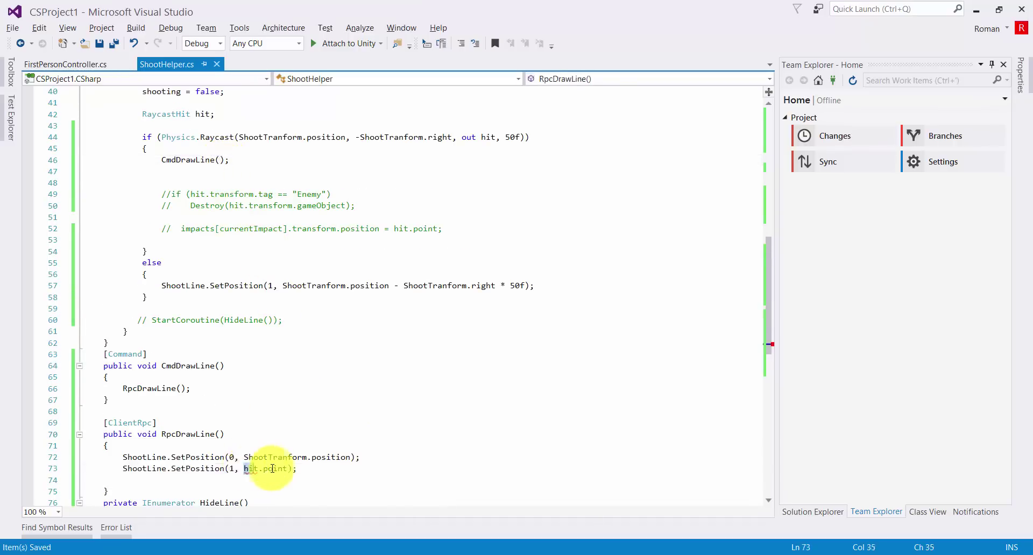
pyautogui.hotkey('ctrl', 'x')
pyautogui.click(220, 159)
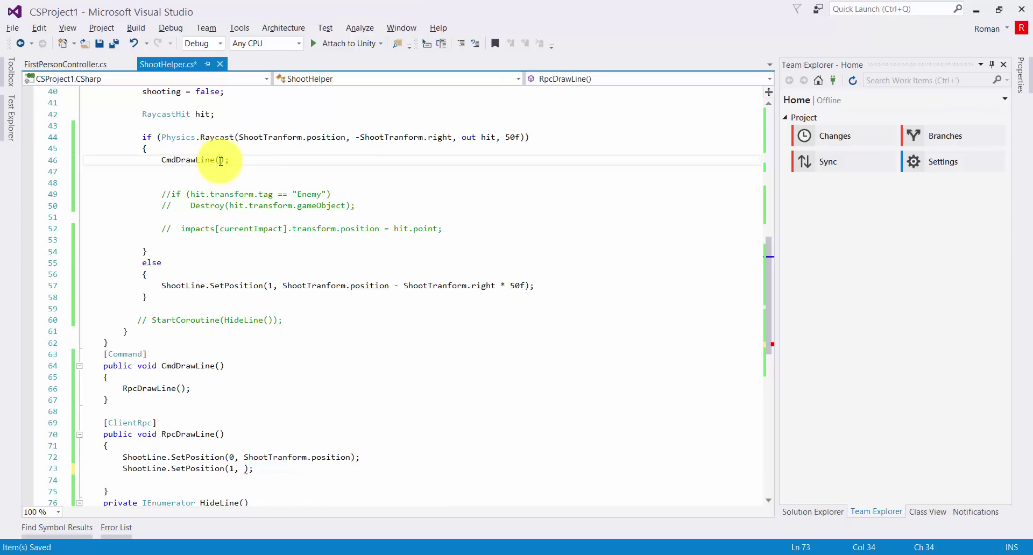
pyautogui.hotkey('ctrl', 'v')
pyautogui.moveTo(157, 160); pyautogui.dragTo(382, 159)
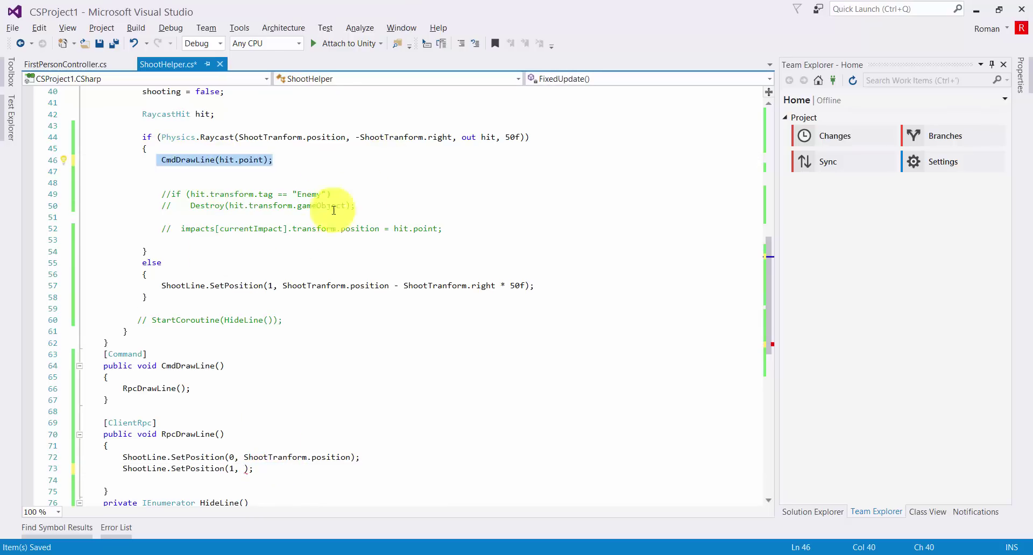
pyautogui.click(162, 275)
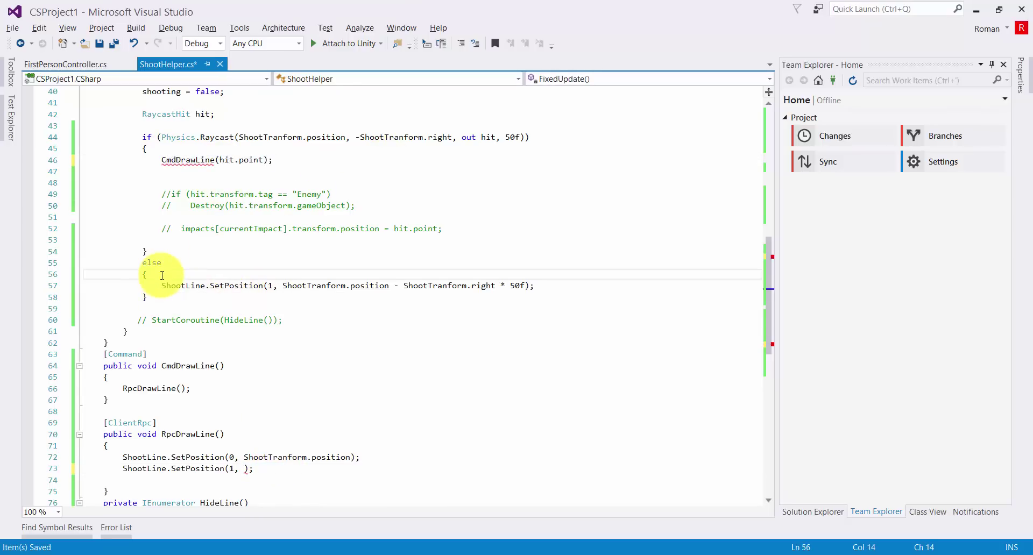
pyautogui.press('Return')
pyautogui.hotkey('ctrl', 'v')
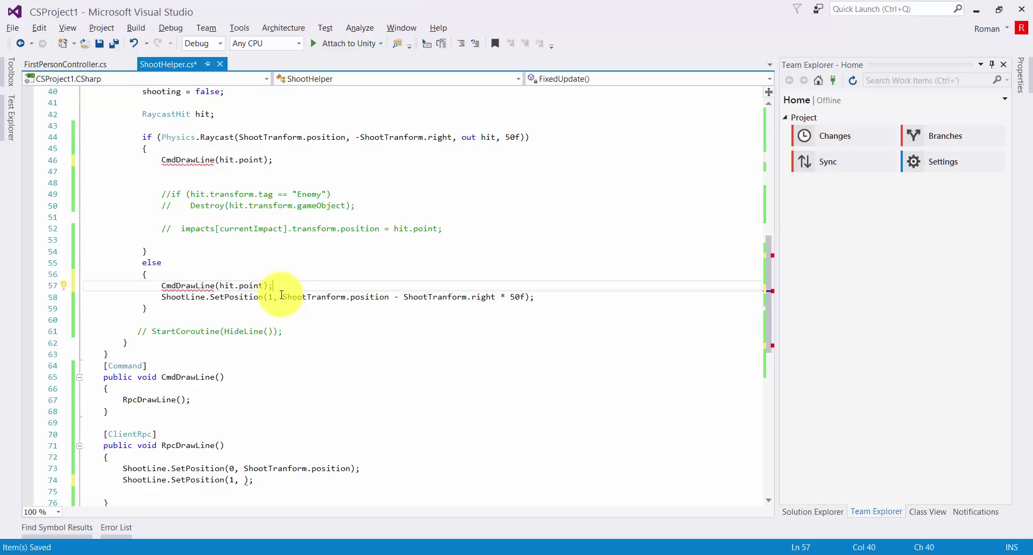
# Pass the far-end position expression in the else-branch call and delete the leftover SetPosition line
pyautogui.moveTo(281, 297); pyautogui.dragTo(525, 297)
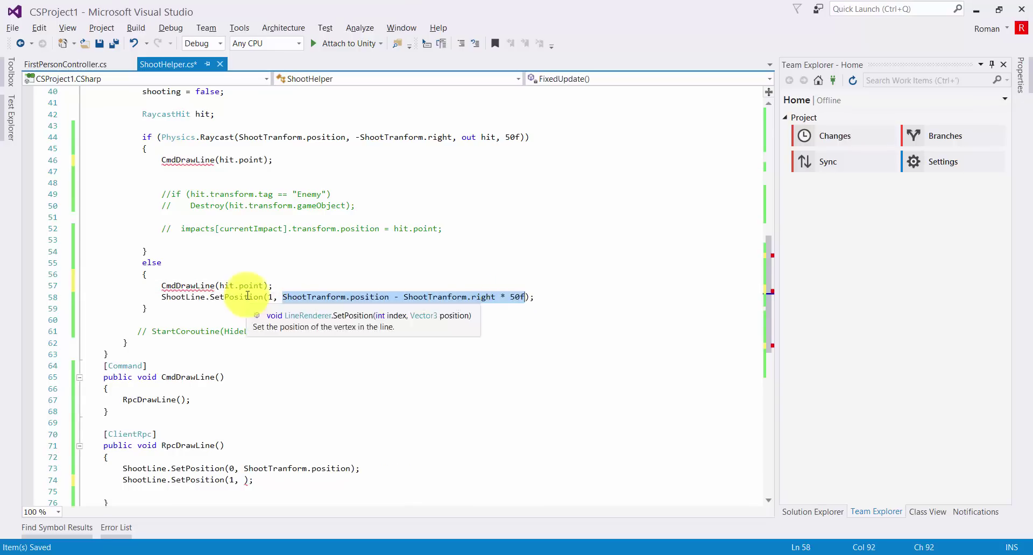
pyautogui.hotkey('ctrl', 'x')
pyautogui.moveTo(263, 286); pyautogui.dragTo(218, 286)
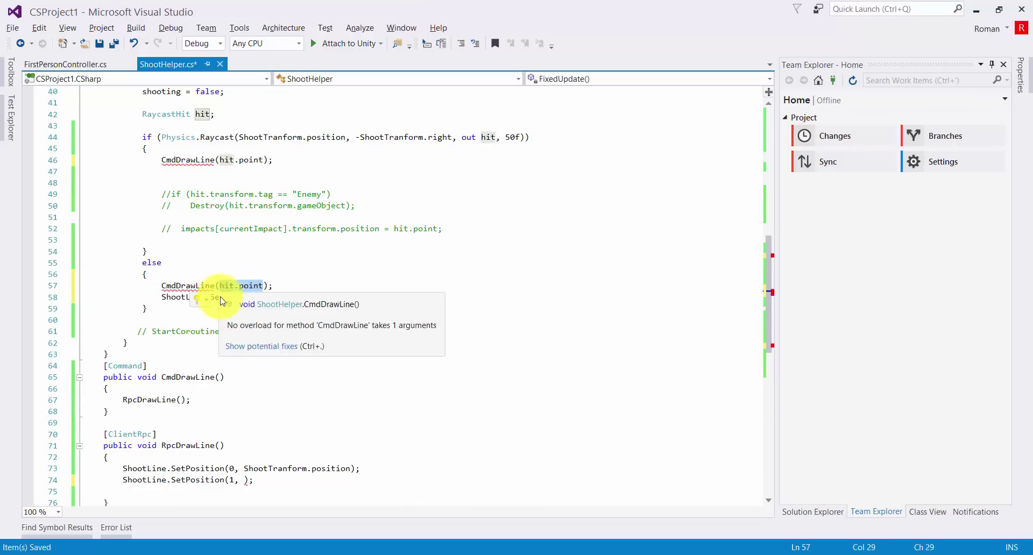
pyautogui.hotkey('ctrl', 'v')
pyautogui.moveTo(153, 297); pyautogui.dragTo(337, 297)
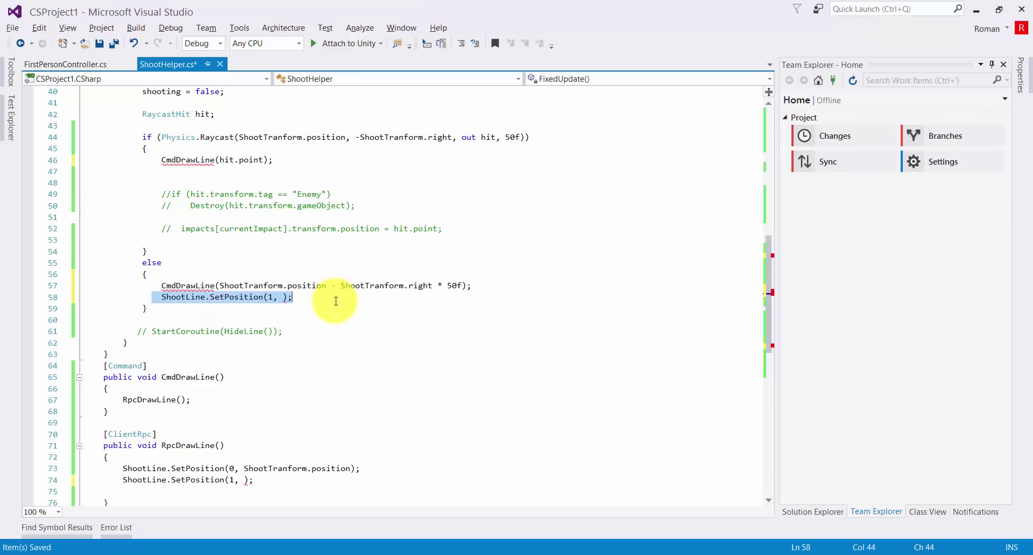
pyautogui.press('Delete')
# Add a Vector3 pos parameter to CmdDrawLine's declaration
pyautogui.click(220, 377)
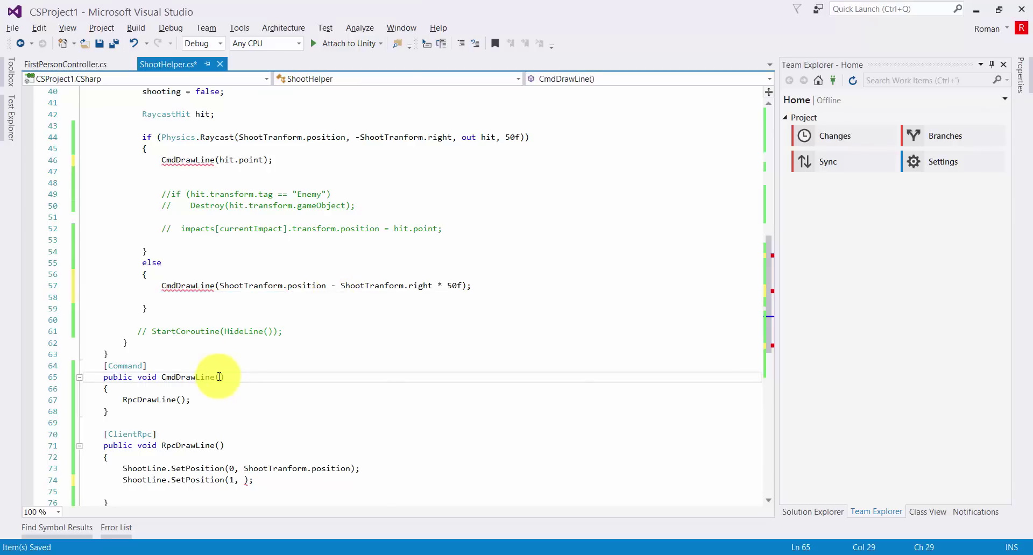
pyautogui.write('Myc')
pyautogui.press('BackSpace')
pyautogui.press('BackSpace')
pyautogui.press('BackSpace')
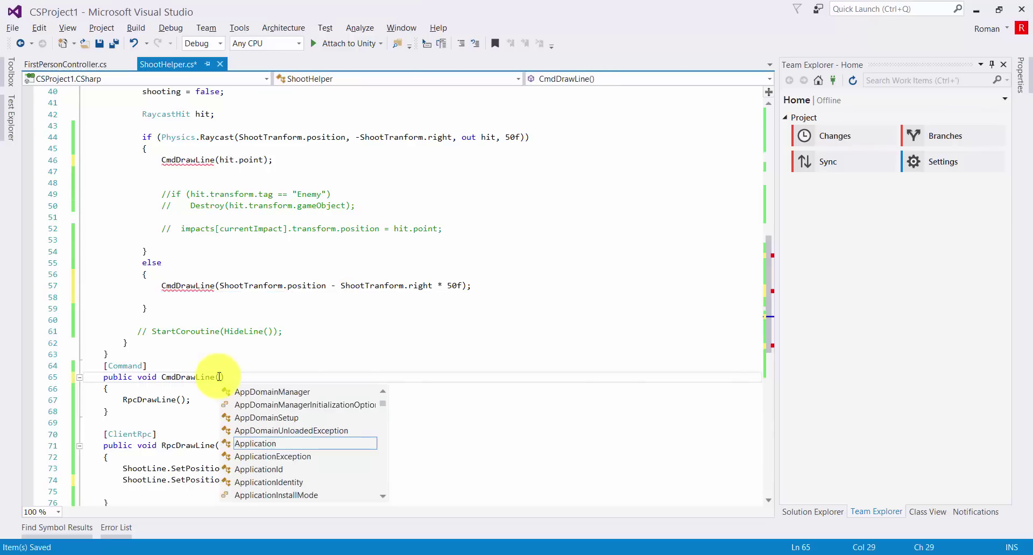
pyautogui.write('Vector3 po')
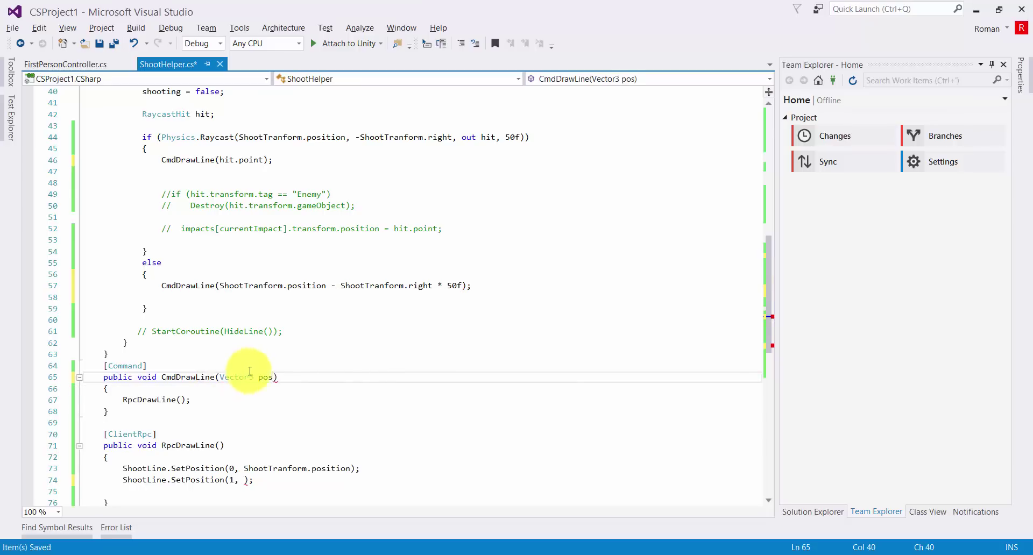
pyautogui.write('s')
pyautogui.moveTo(220, 376); pyautogui.dragTo(272, 377)
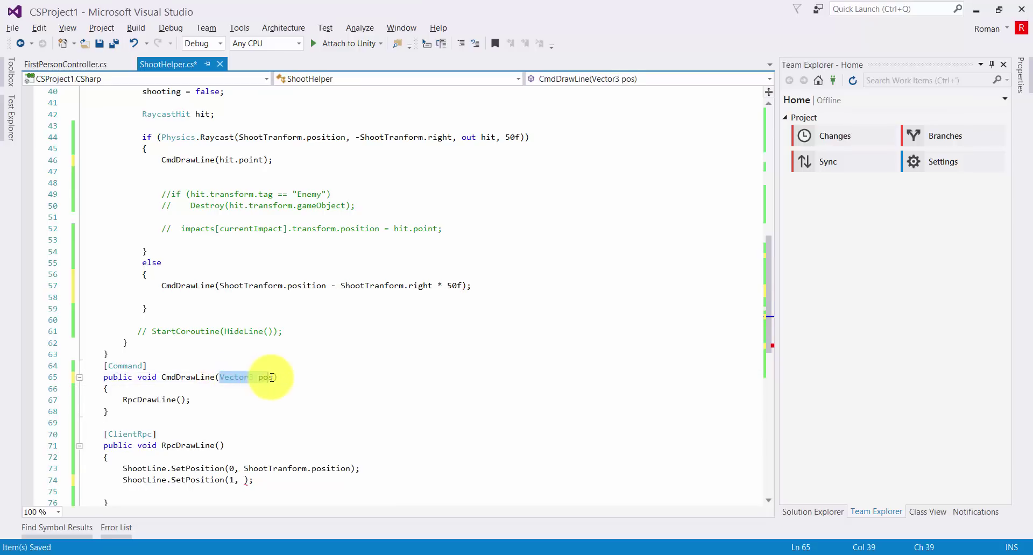
# Forward pos to the RpcDrawLine call and give RpcDrawLine a Vector3 pos parameter
pyautogui.click(182, 399)
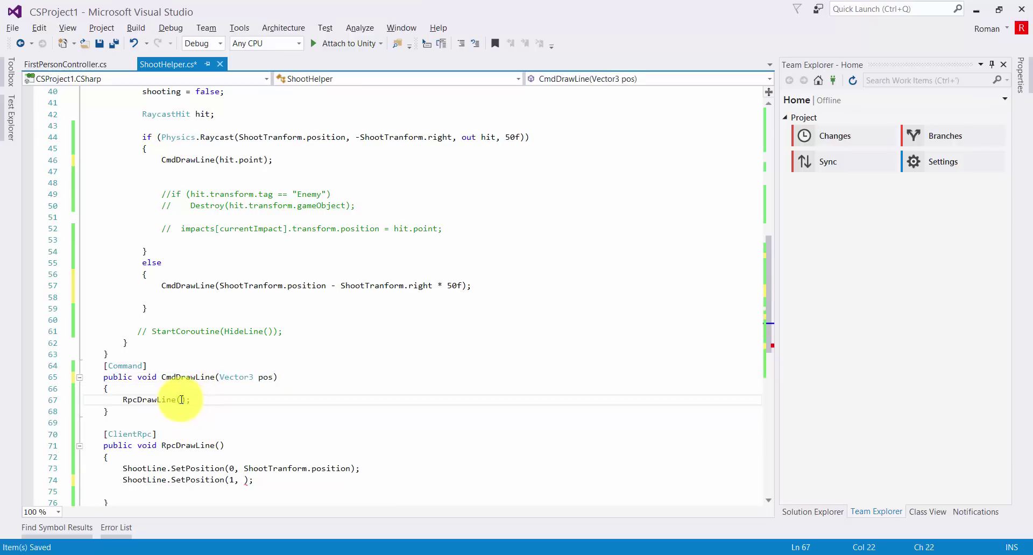
pyautogui.hotkey('ctrl', 'v')
pyautogui.click(218, 400)
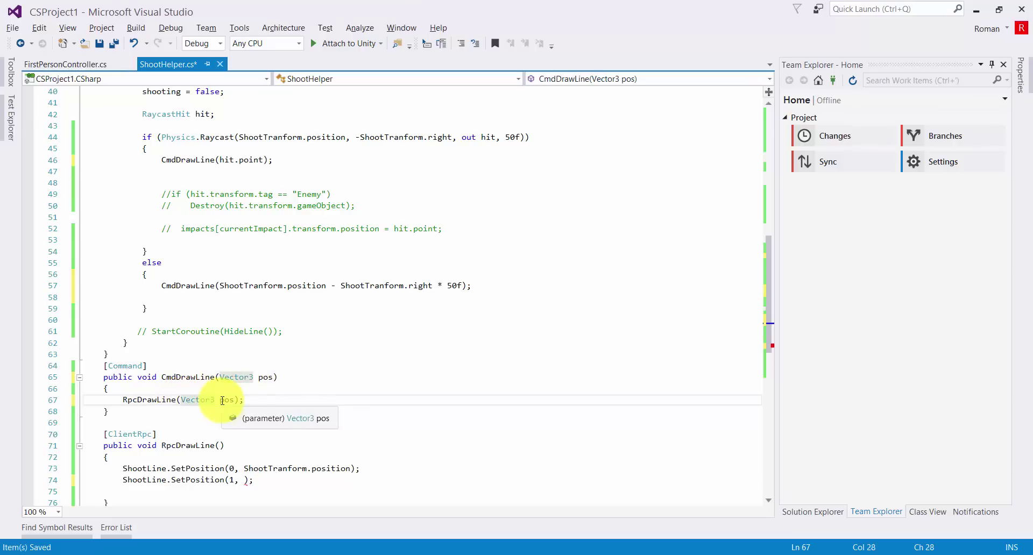
pyautogui.click(218, 445)
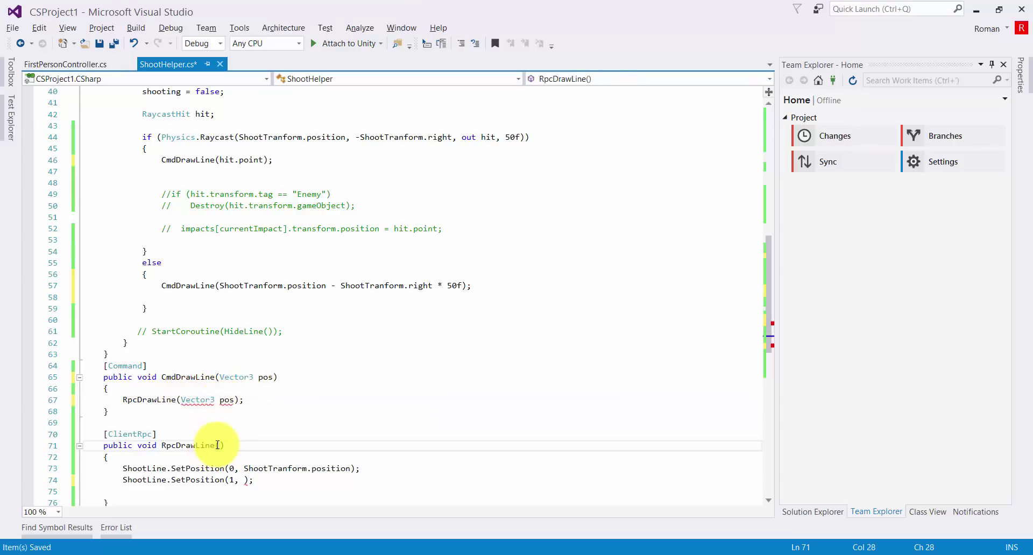
pyautogui.write('Vector3 pos')
pyautogui.moveTo(219, 404); pyautogui.dragTo(181, 403)
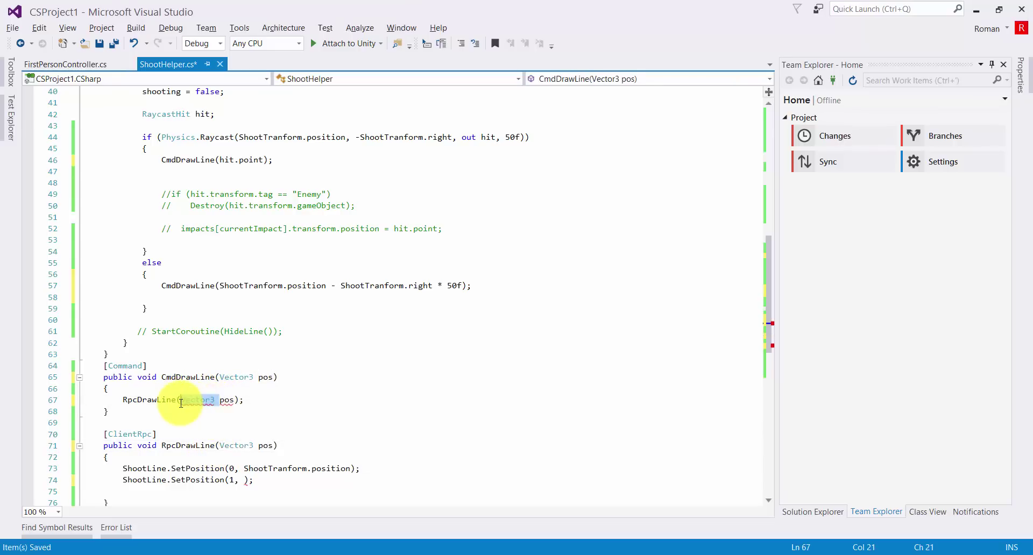
pyautogui.press('Delete')
# Use pos as ShootLine's second endpoint in SetPosition(1, pos) and save ShootHelper.cs
pyautogui.doubleClick(188, 401)
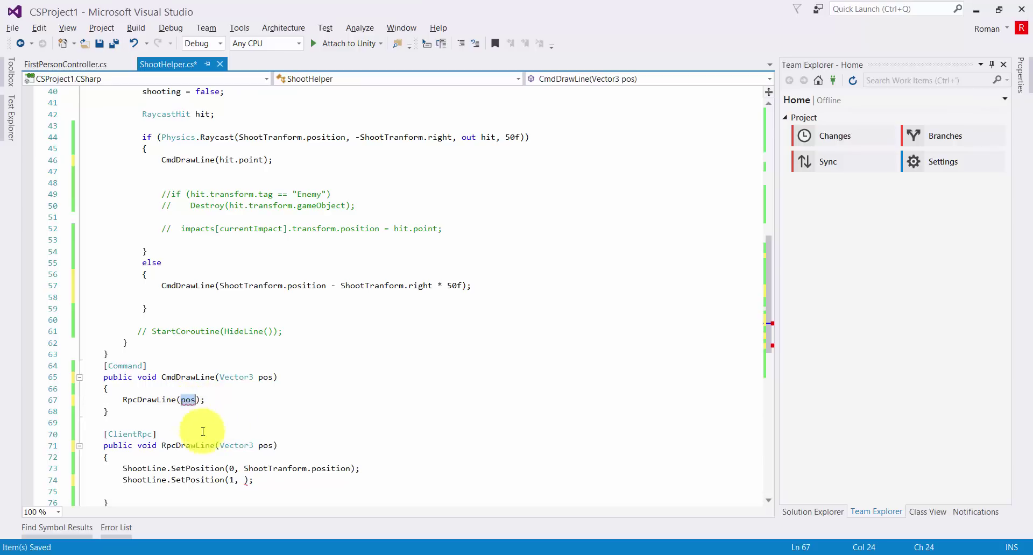
pyautogui.click(246, 479)
pyautogui.hotkey('ctrl', 'v')
pyautogui.hotkey('ctrl', 's')
pyautogui.click(286, 430)
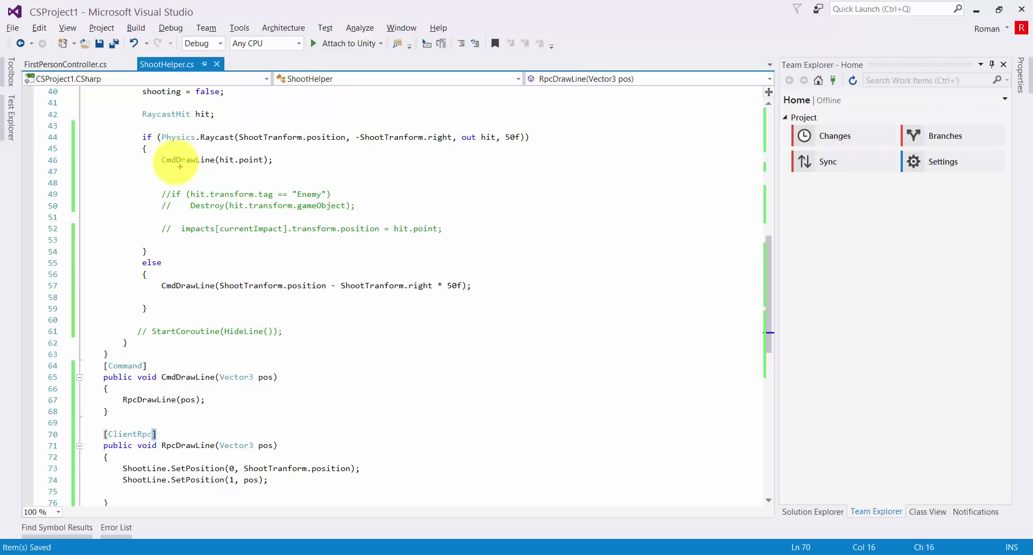
pyautogui.moveTo(141, 161); pyautogui.dragTo(147, 168)
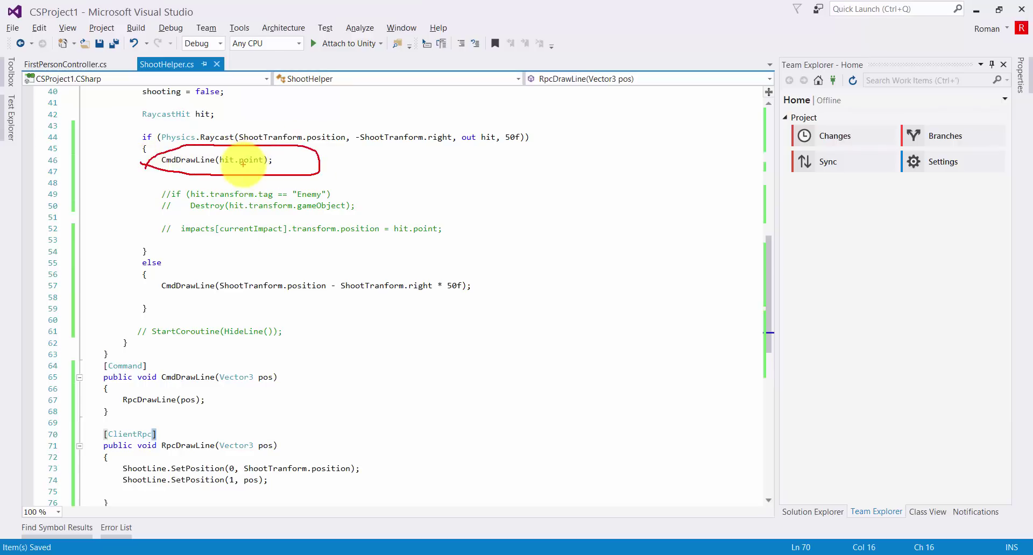
pyautogui.moveTo(242, 163); pyautogui.dragTo(228, 369)
pyautogui.moveTo(160, 368); pyautogui.dragTo(197, 352)
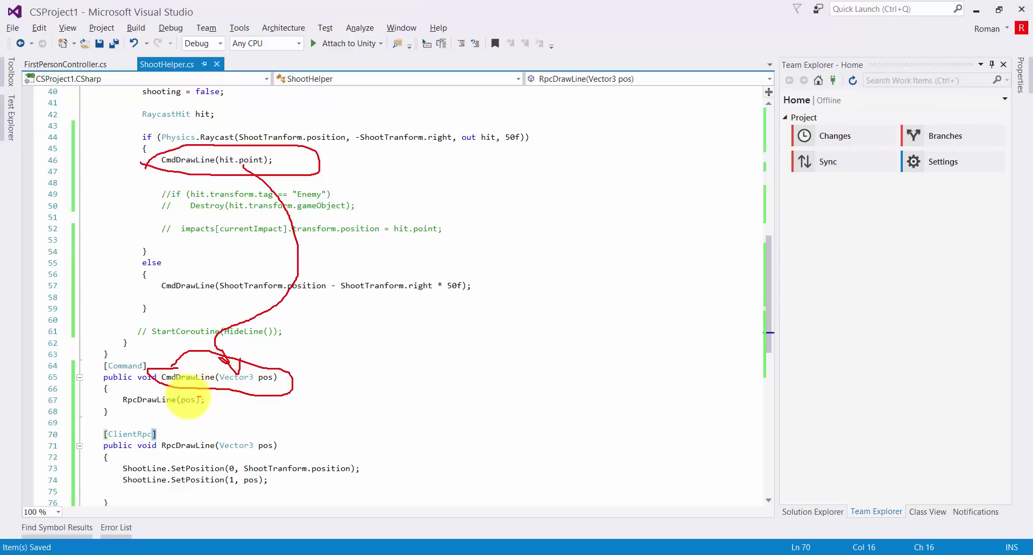
pyautogui.moveTo(198, 399); pyautogui.dragTo(195, 410)
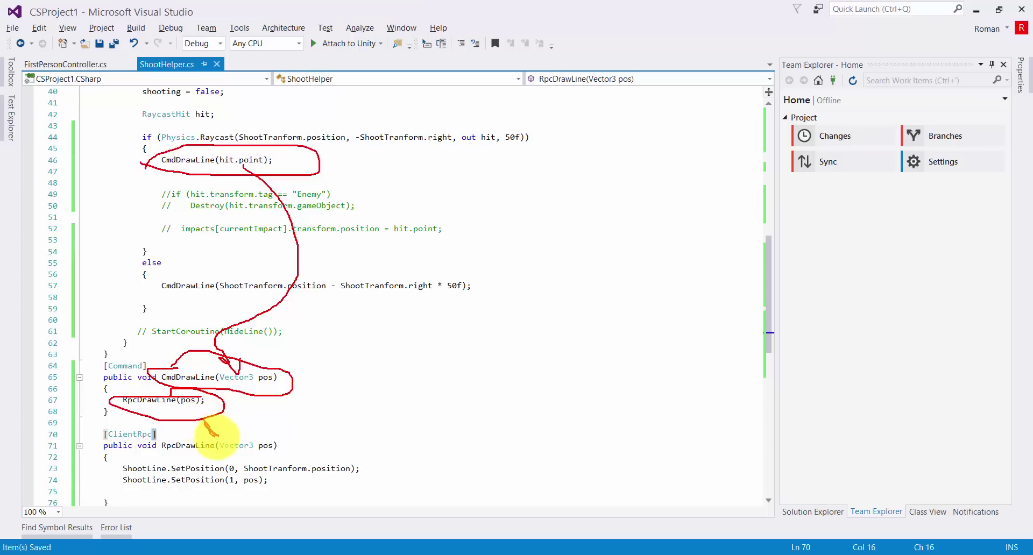
pyautogui.moveTo(187, 400)
pyautogui.mouseDown()
pyautogui.moveTo(247, 430)
pyautogui.moveTo(396, 477)
pyautogui.mouseUp()
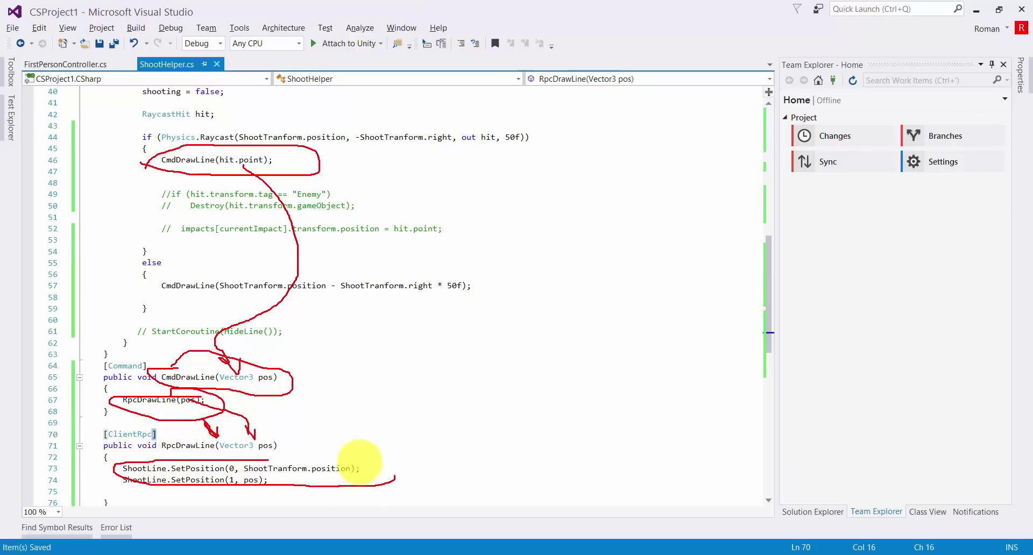
pyautogui.press('Escape')
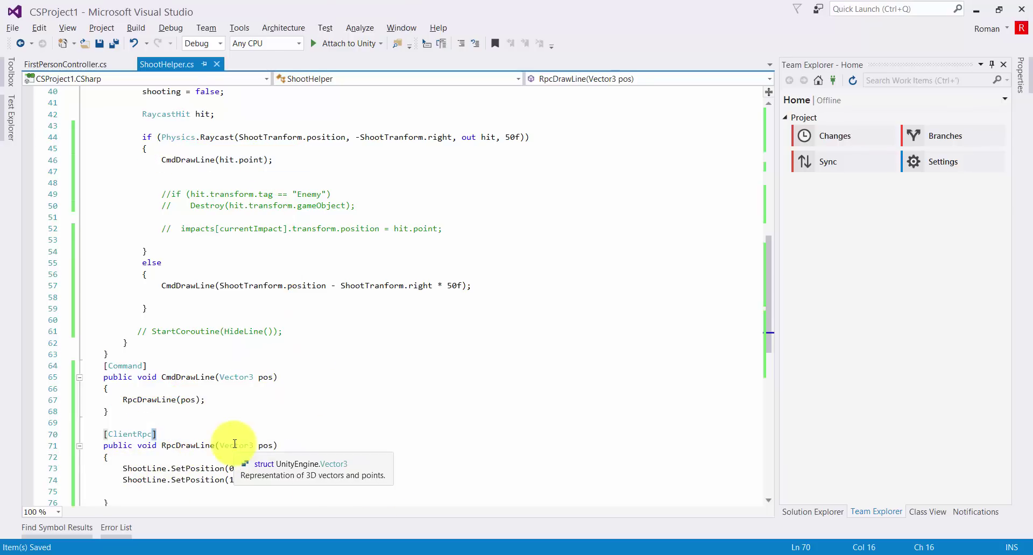
# Save the Main scene, test it as LAN Host in Play mode, then Build & Run with Ctrl+B
pyautogui.click(247, 550)
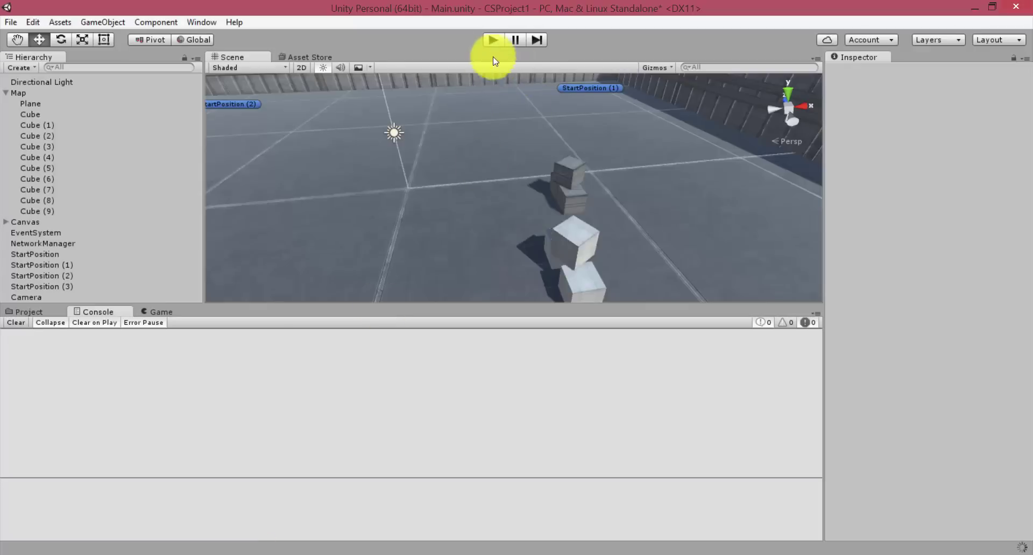
pyautogui.click(486, 120)
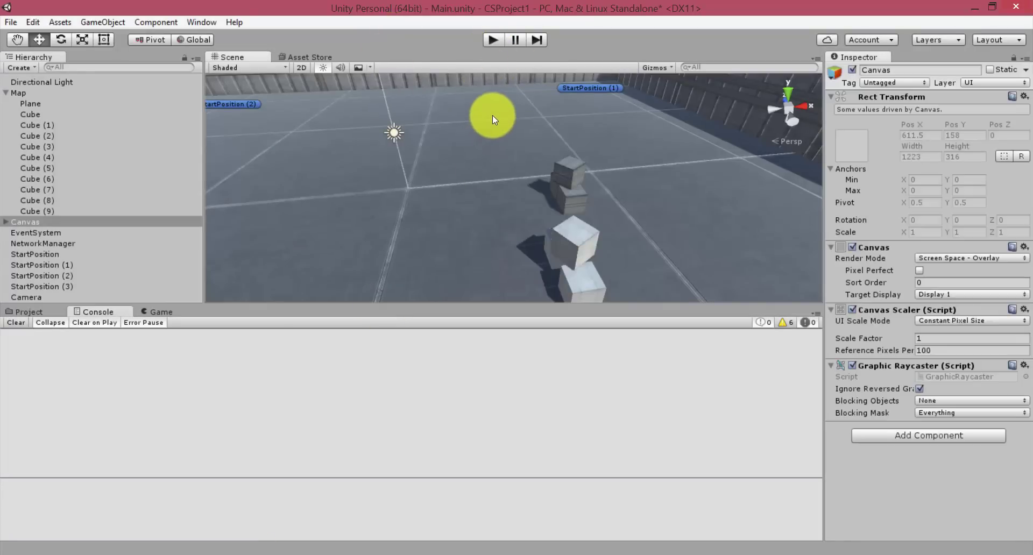
pyautogui.hotkey('ctrl', 's')
pyautogui.click(493, 40)
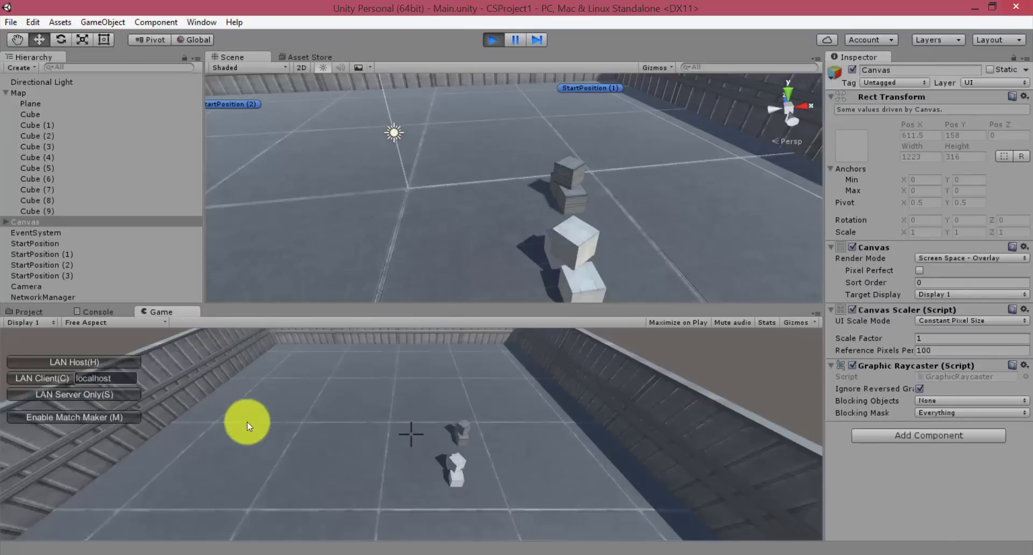
pyautogui.click(120, 359)
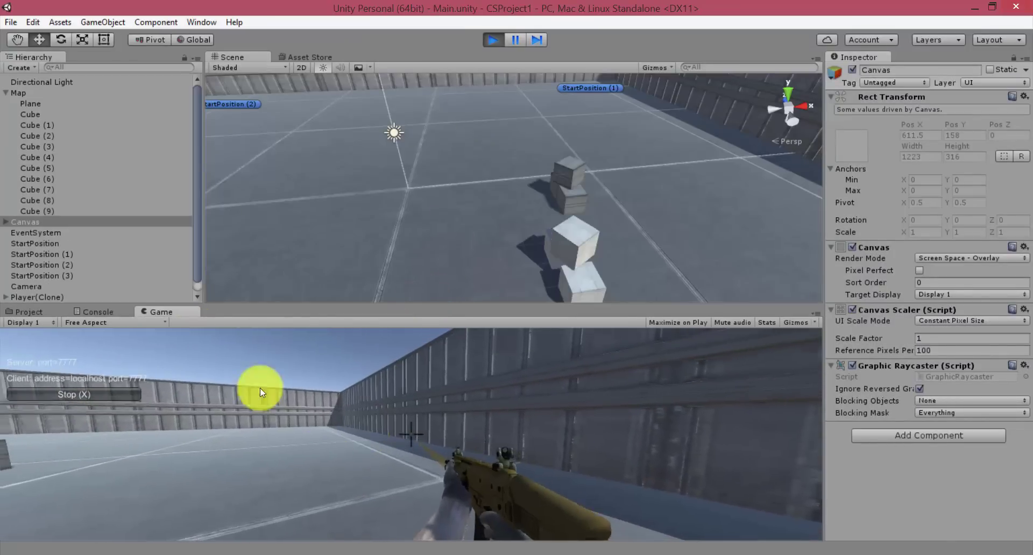
pyautogui.click(493, 40)
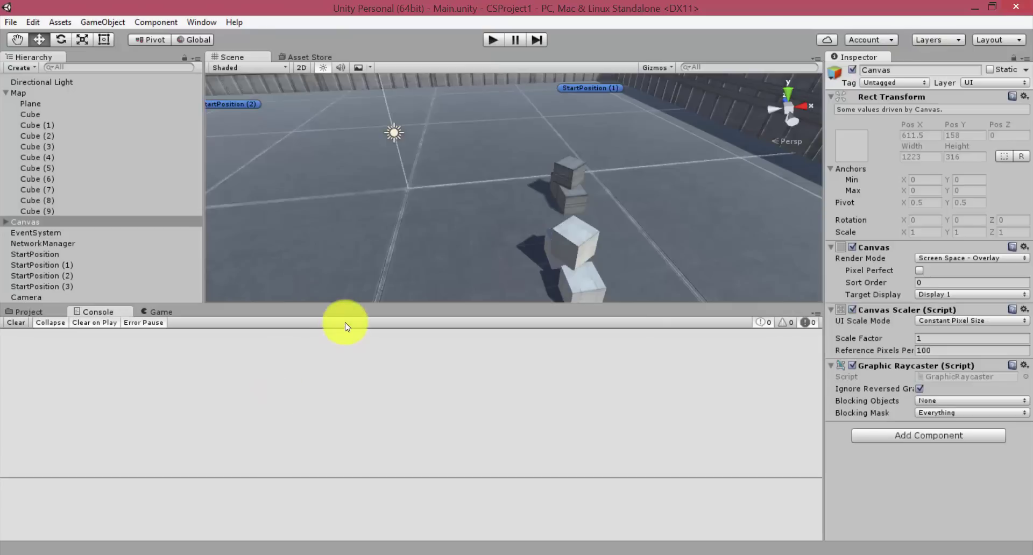
pyautogui.hotkey('ctrl', 'b')
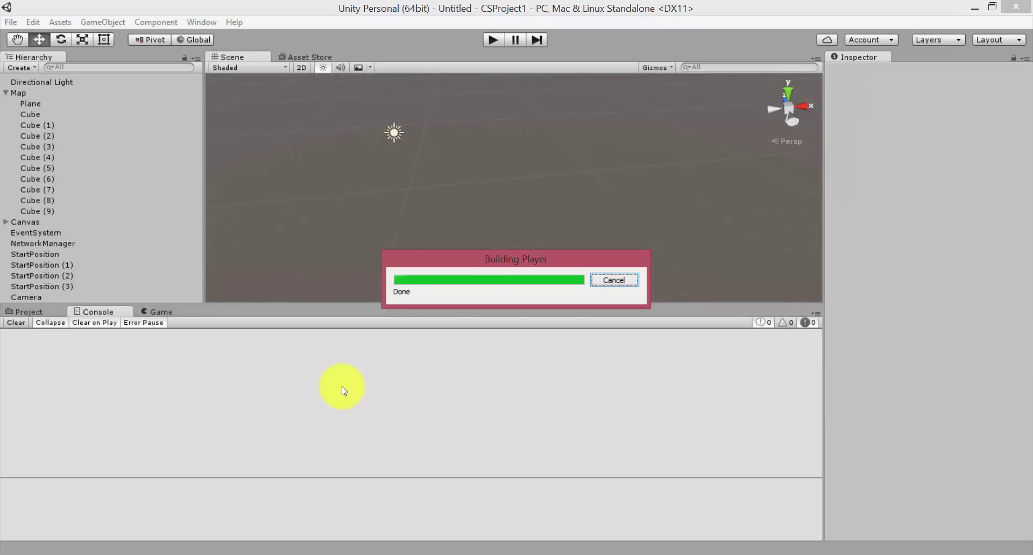
# Launch the first Client.exe instance from the Build folder and place its window on the left
pyautogui.moveTo(173, 548)
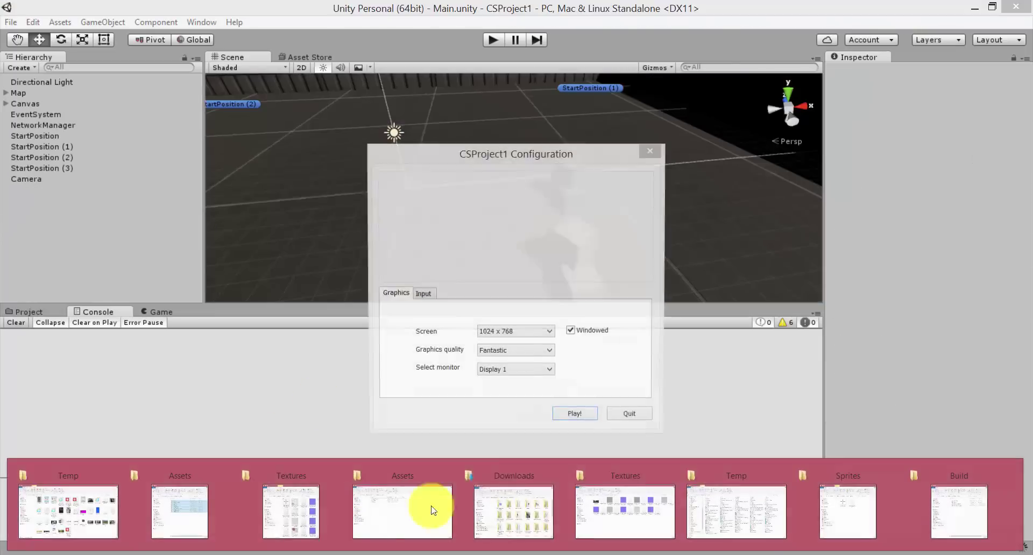
pyautogui.click(945, 507)
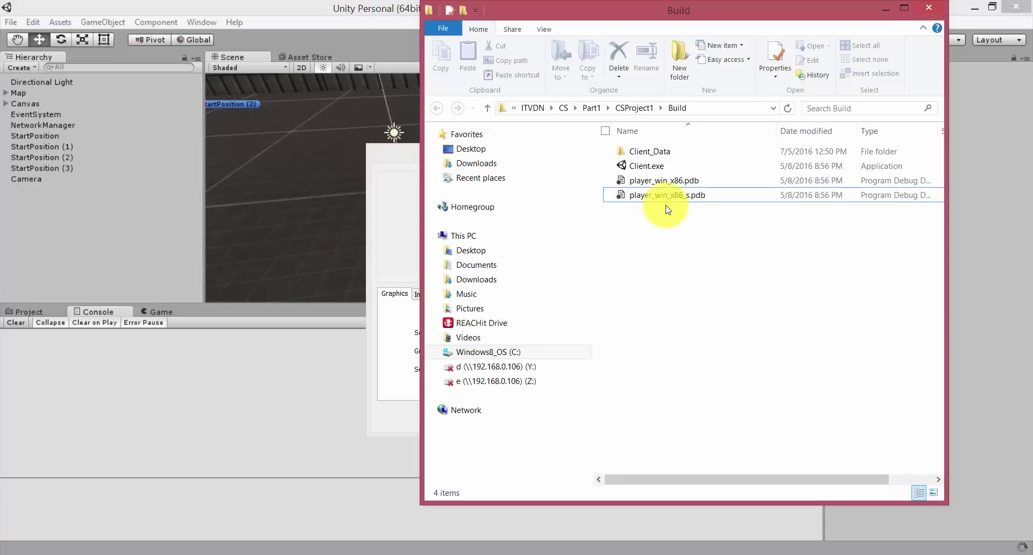
pyautogui.doubleClick(657, 170)
pyautogui.moveTo(397, 155); pyautogui.dragTo(141, 234)
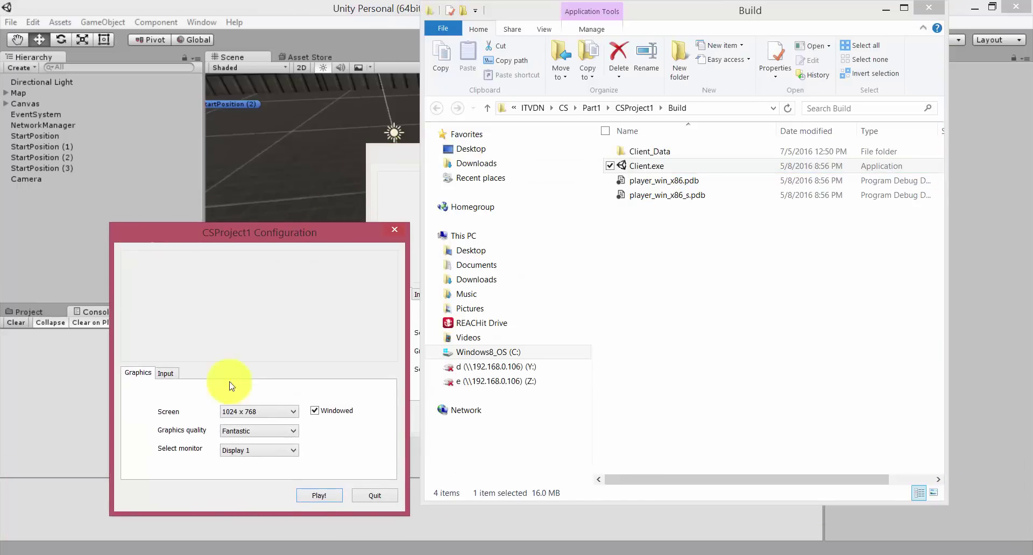
pyautogui.click(315, 495)
pyautogui.moveTo(457, 89); pyautogui.dragTo(268, 86)
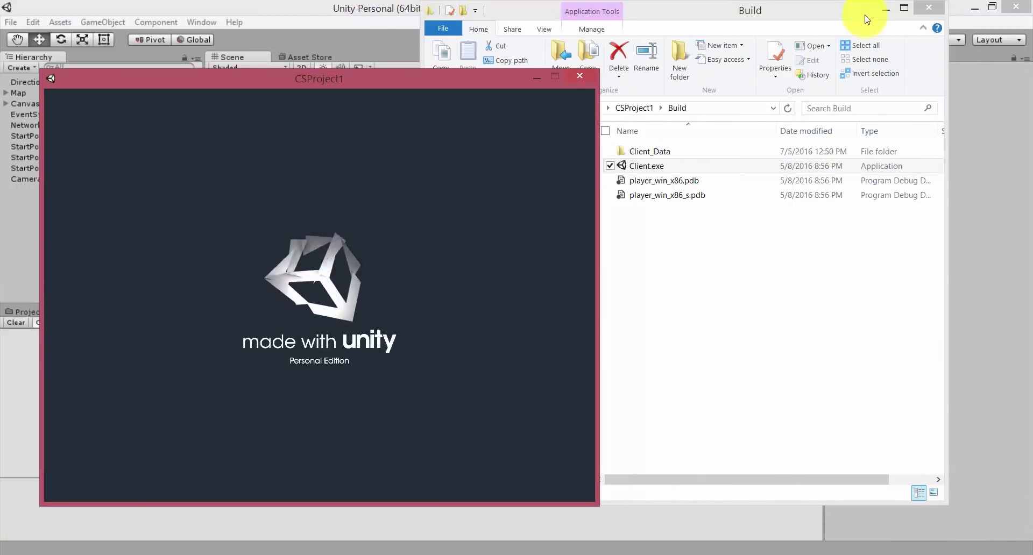
pyautogui.click(887, 10)
pyautogui.click(889, 8)
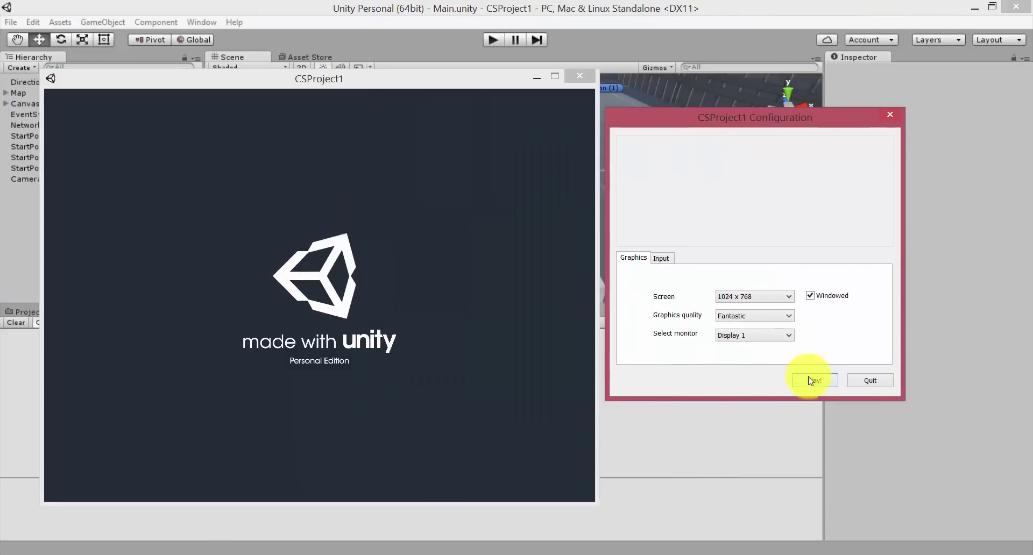
# Launch a second instance on the right, host LAN in the first and join as LAN Client in the second
pyautogui.click(814, 380)
pyautogui.moveTo(558, 80); pyautogui.dragTo(683, 80)
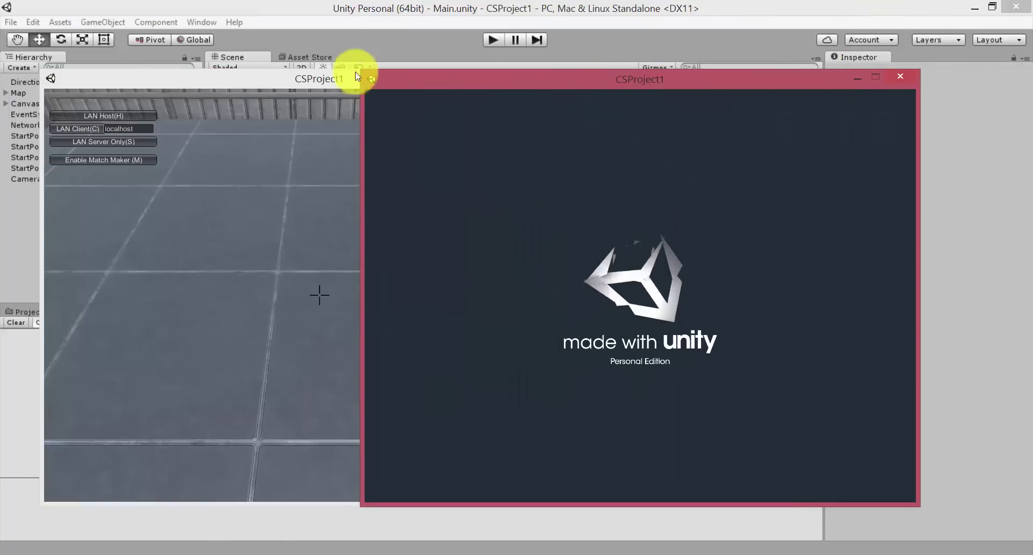
pyautogui.moveTo(285, 80); pyautogui.dragTo(270, 81)
pyautogui.click(87, 112)
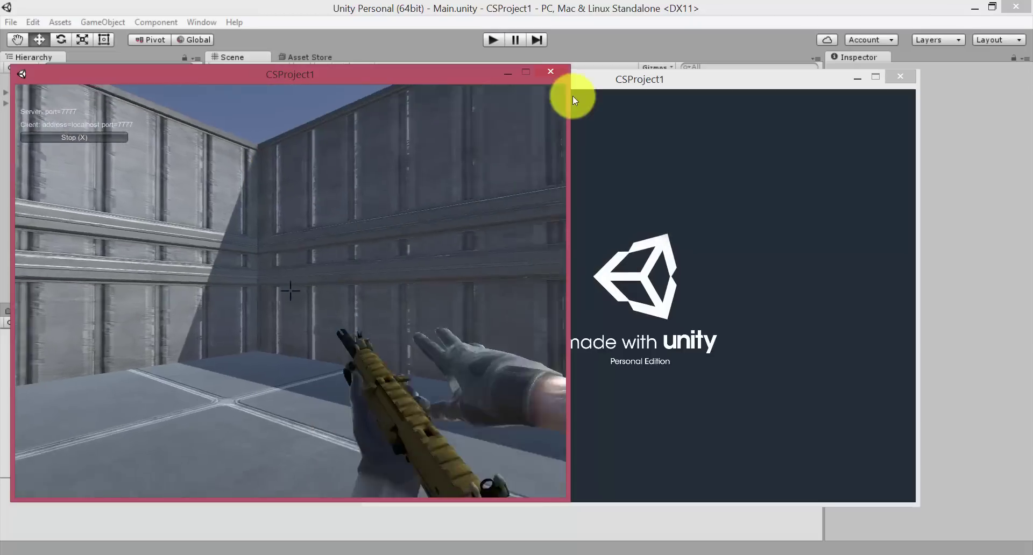
pyautogui.moveTo(634, 86); pyautogui.dragTo(727, 88)
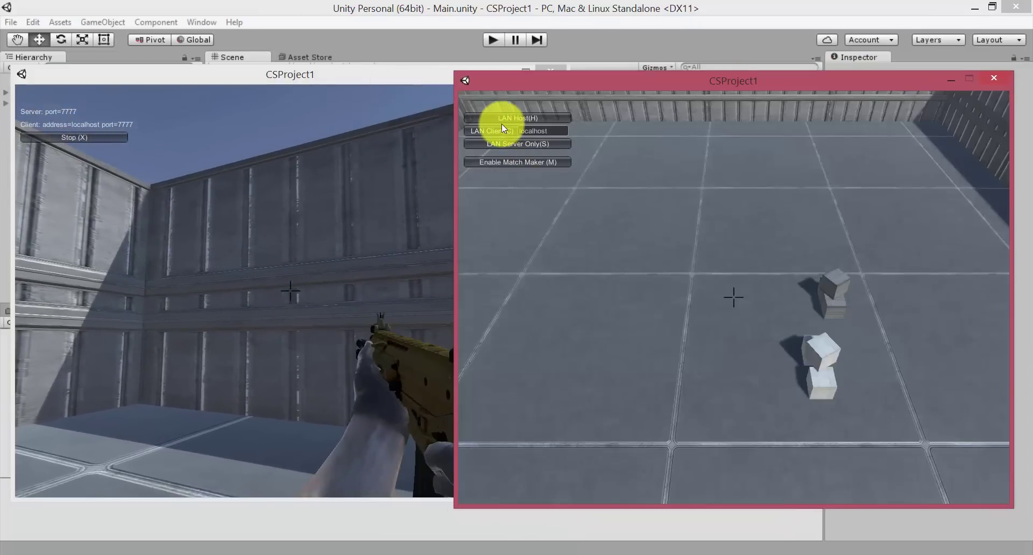
pyautogui.click(501, 123)
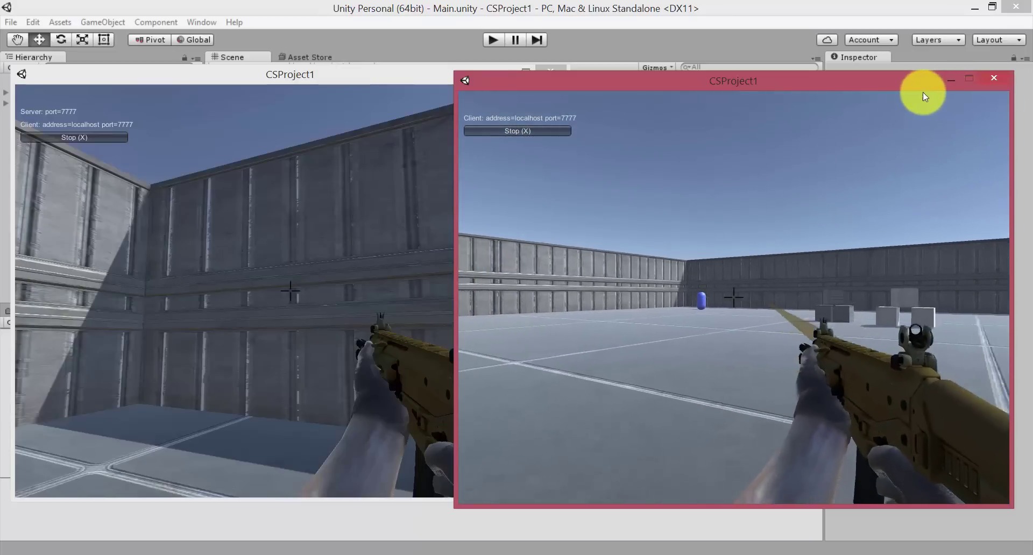
# In the client window, walk forward with W and fire shots at the blue capsule player
pyautogui.click(921, 89)
pyautogui.press('w')
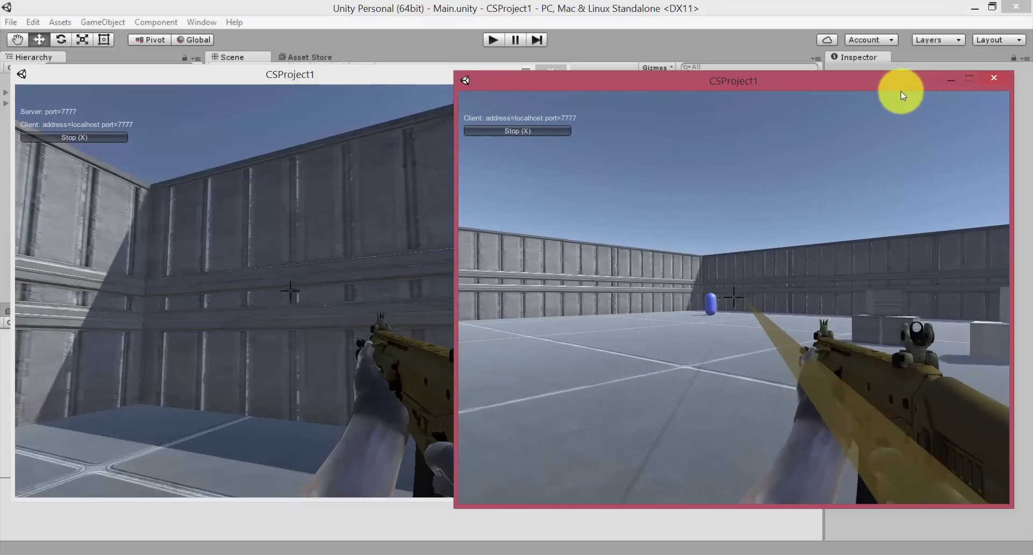
pyautogui.click(895, 93)
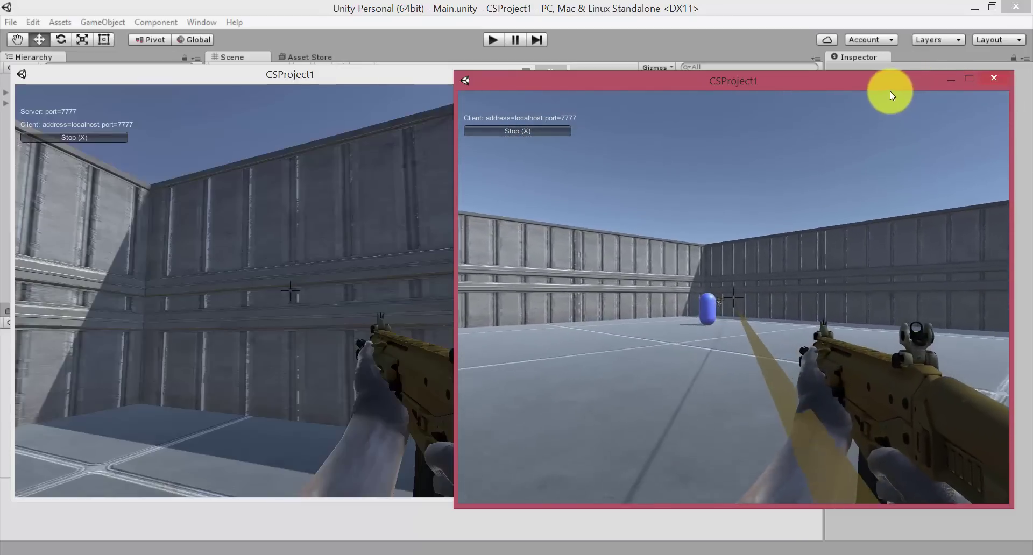
pyautogui.press('w')
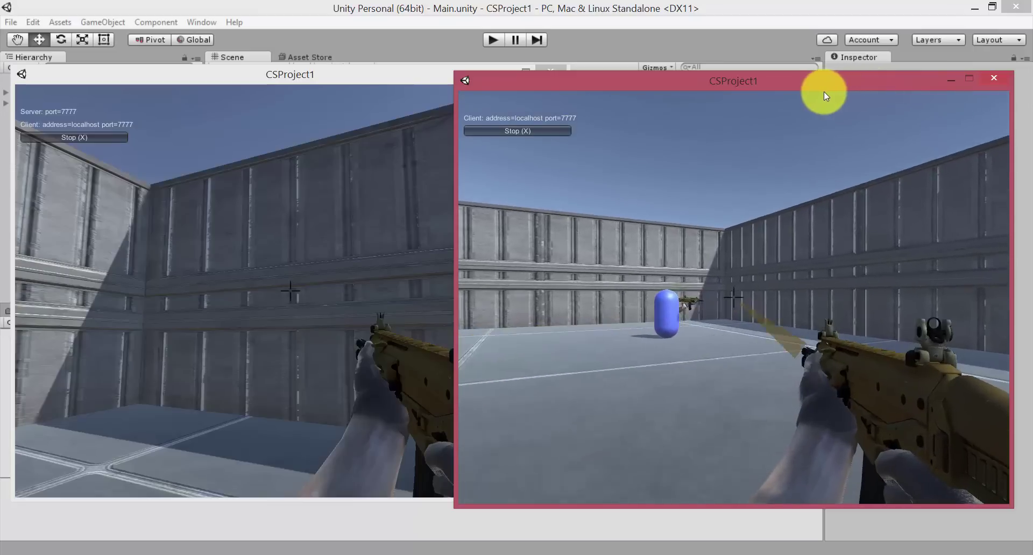
pyautogui.press('w')
pyautogui.click(768, 93)
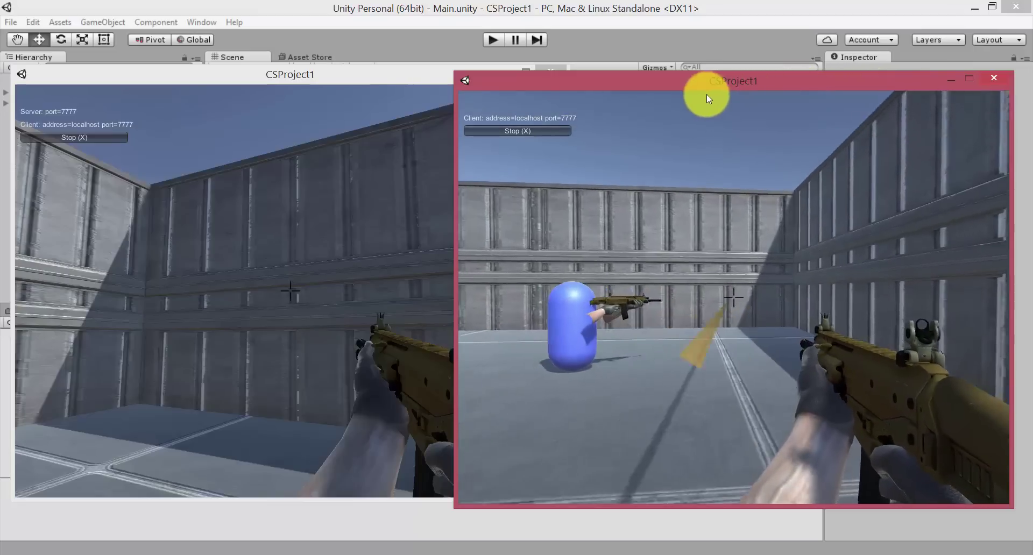
pyautogui.press('w')
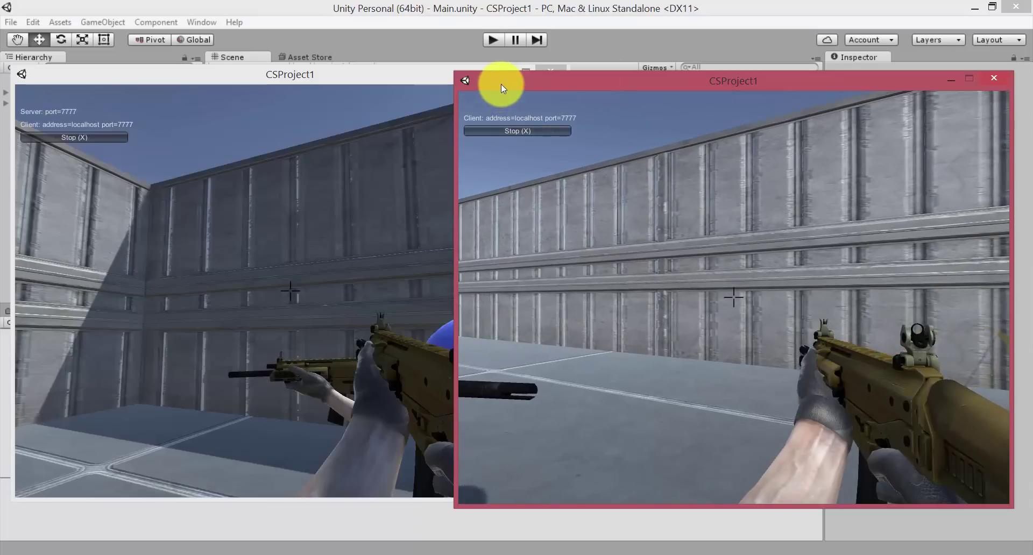
pyautogui.click(526, 116)
pyautogui.moveTo(578, 187); pyautogui.dragTo(591, 50)
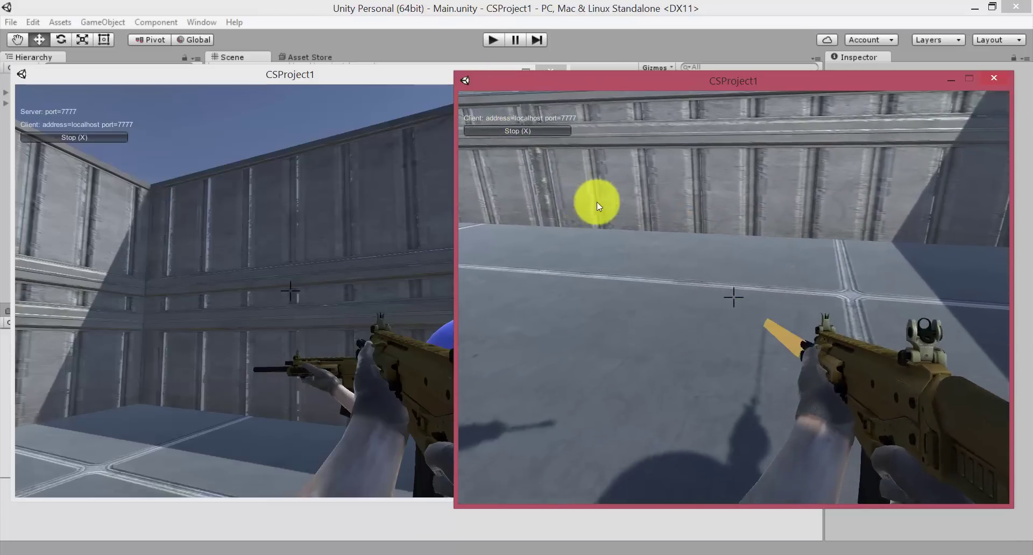
# Check the shot tracers in both host and client windows, then close both game windows
pyautogui.click(591, 50)
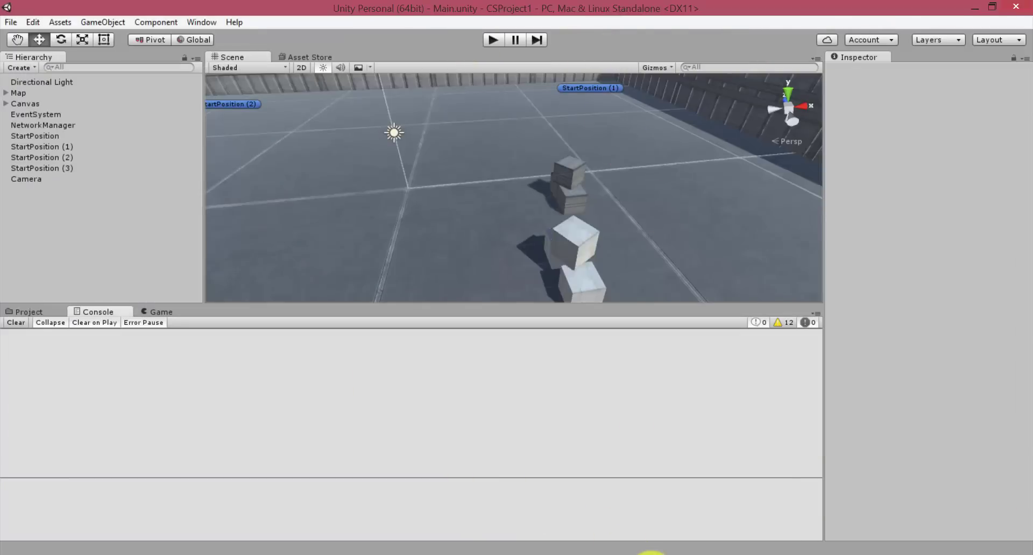
pyautogui.click(560, 505)
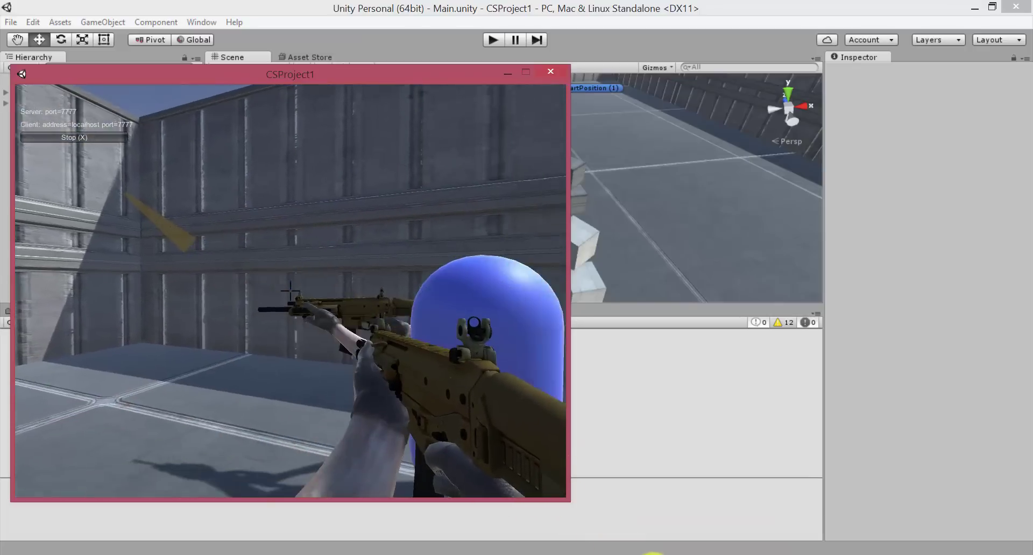
pyautogui.moveTo(651, 553)
pyautogui.click(711, 518)
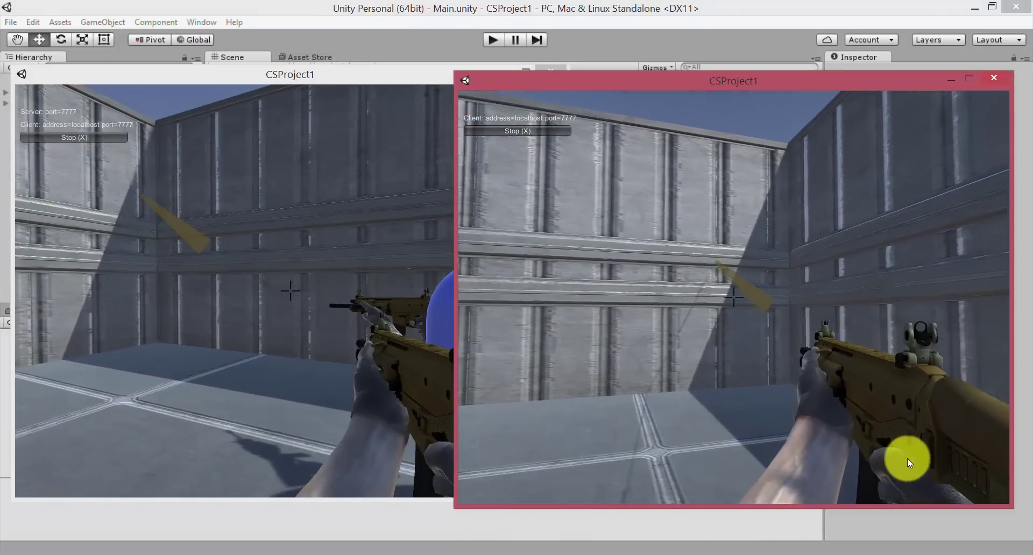
pyautogui.click(353, 391)
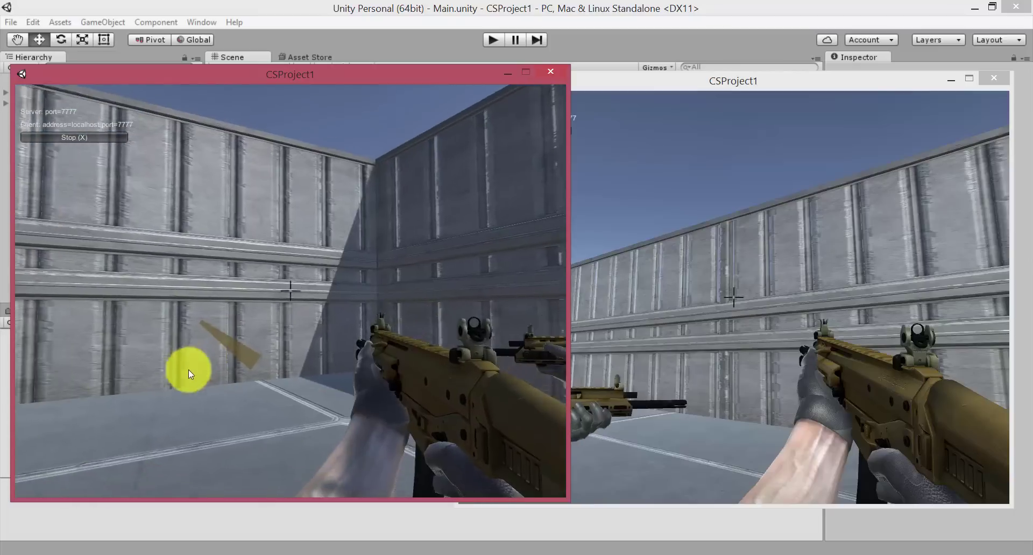
pyautogui.click(948, 83)
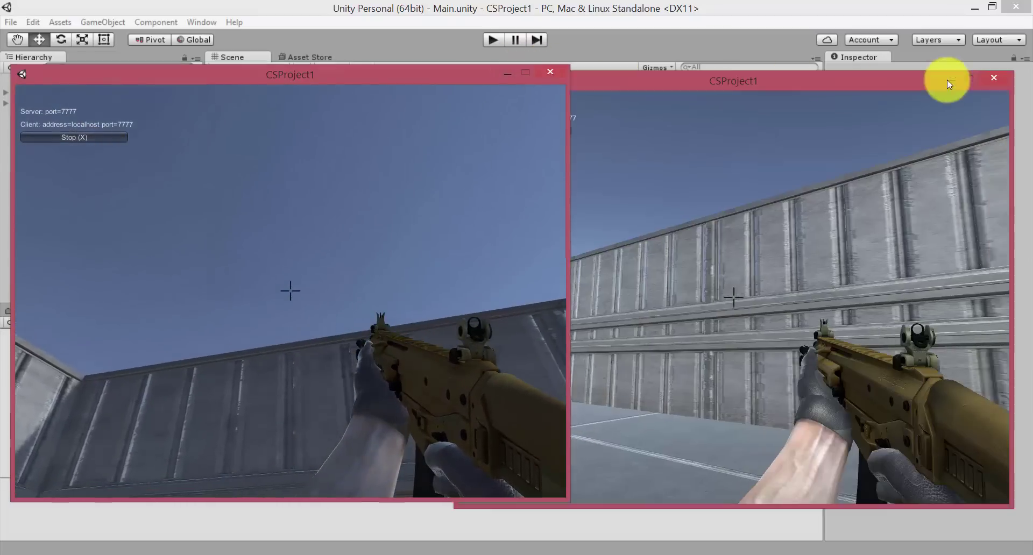
pyautogui.click(994, 79)
# Insert Debug.Log("RpcDrawLine " + pos); at the top of RpcDrawLine, then switch back to Unity
pyautogui.click(332, 551)
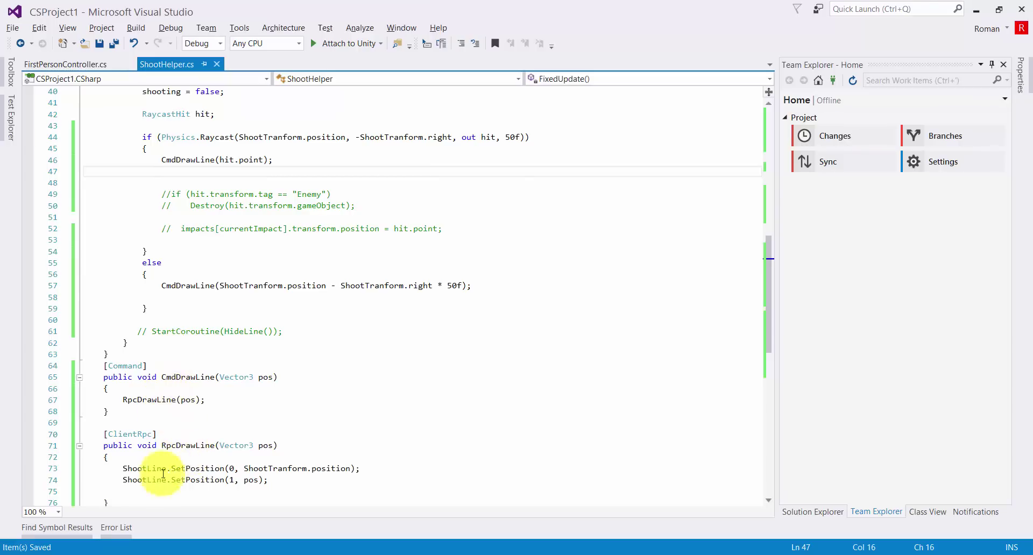
pyautogui.click(157, 494)
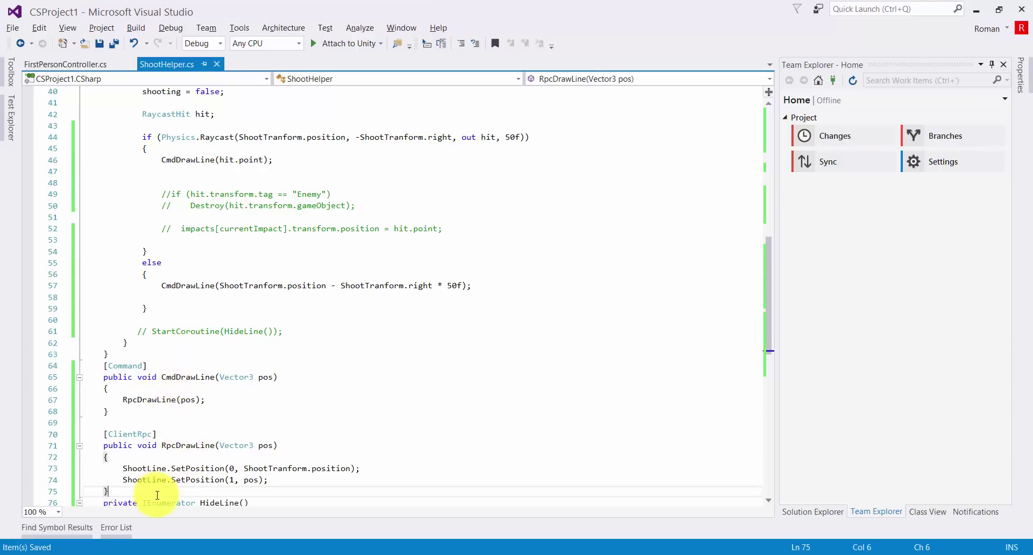
pyautogui.press('Return')
pyautogui.scroll(-1, 192, 398)
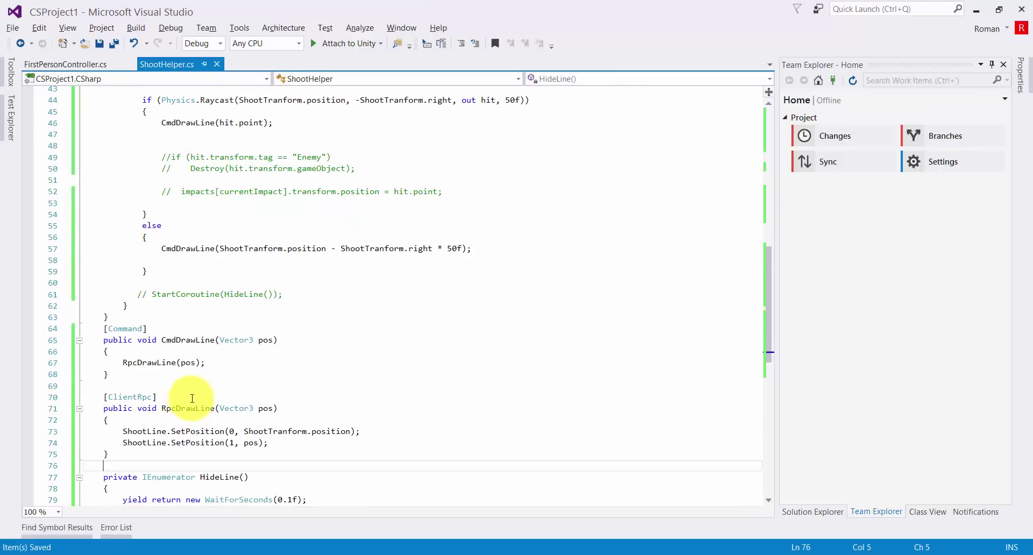
pyautogui.click(168, 422)
pyautogui.press('Return')
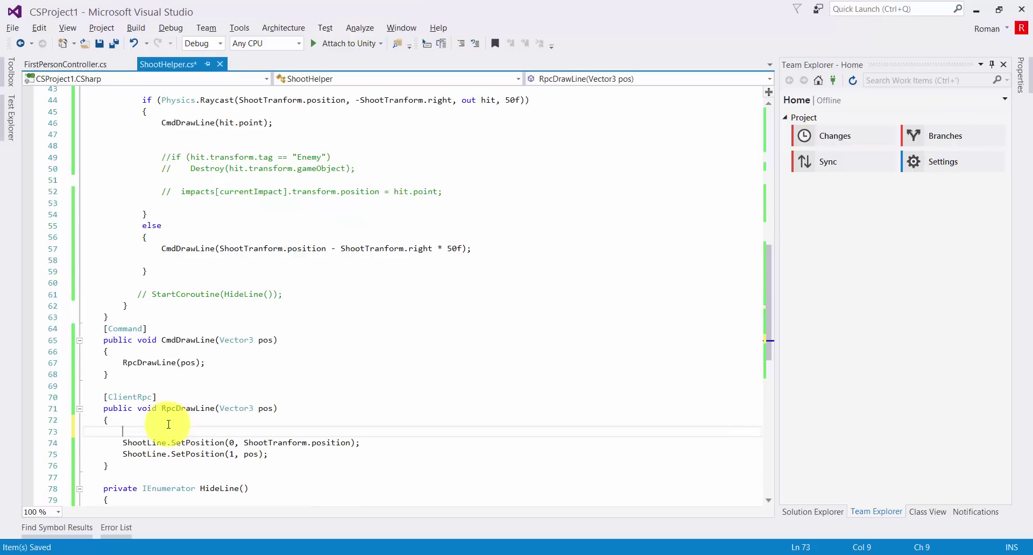
pyautogui.write('Deb')
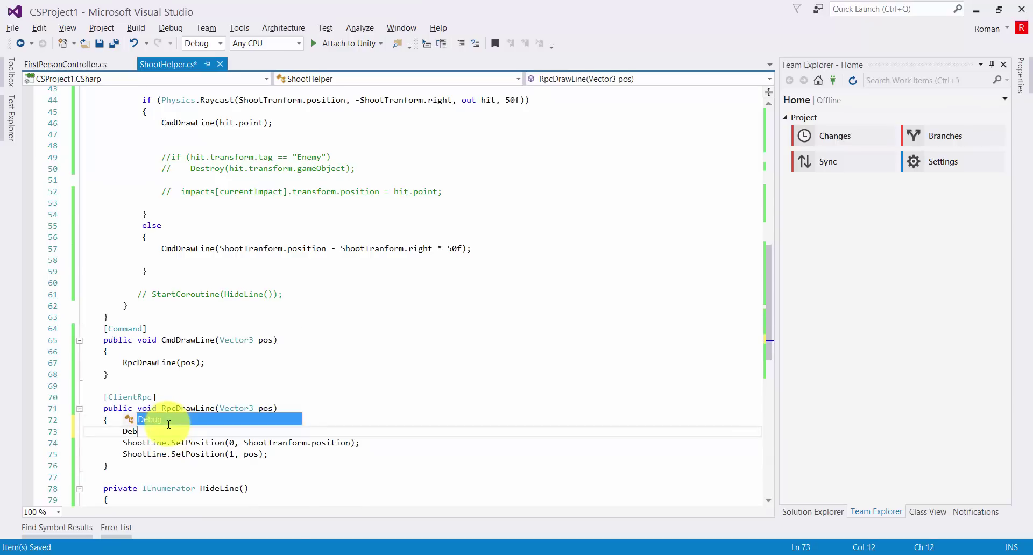
pyautogui.write('iLo')
pyautogui.press('Tab')
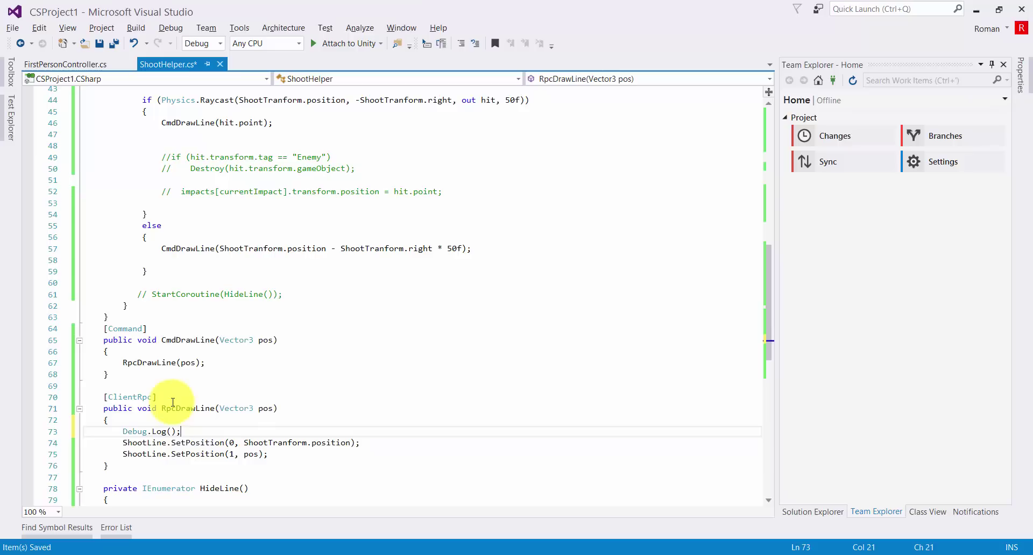
pyautogui.click(170, 432)
pyautogui.write('"RpcDrawLine "')
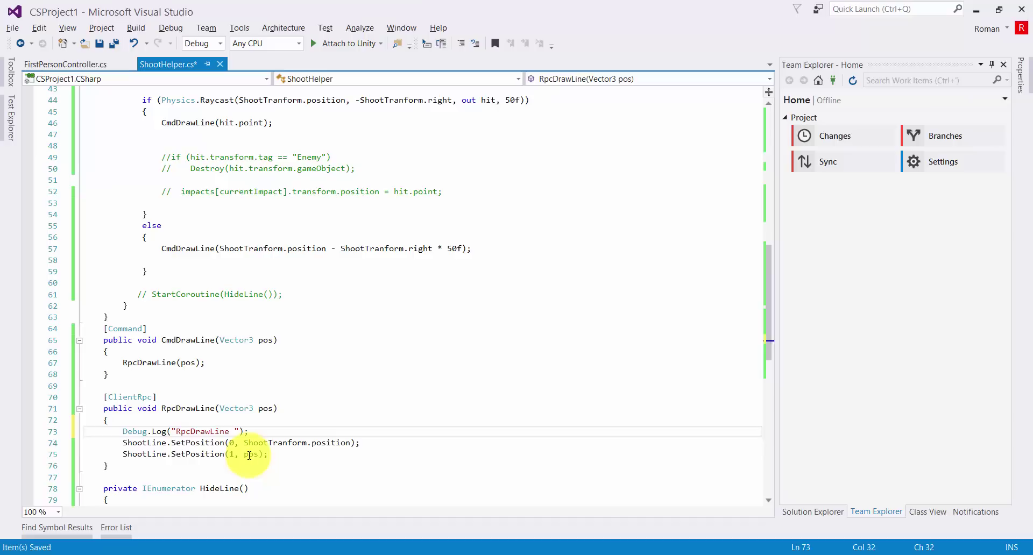
pyautogui.click(240, 432)
pyautogui.write('+ pos')
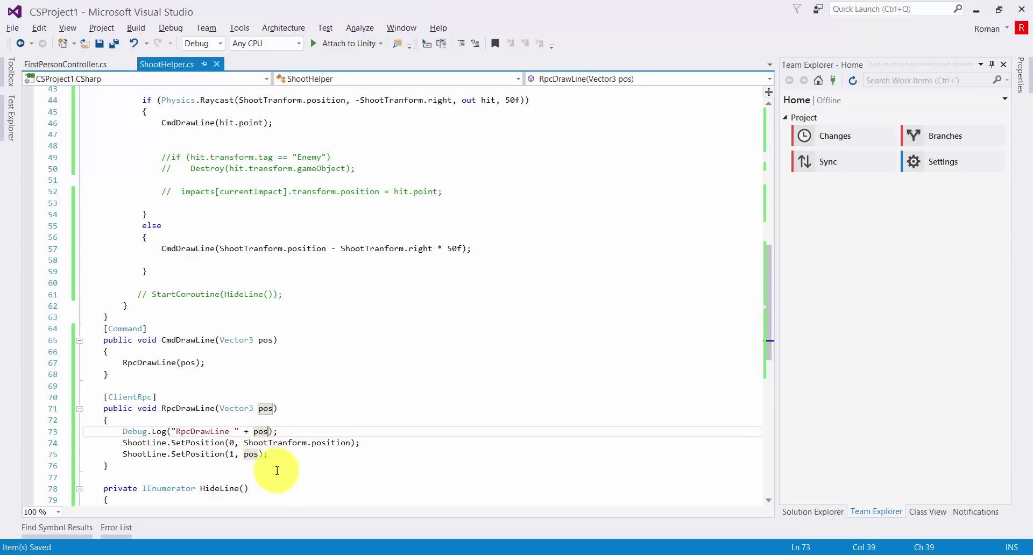
pyautogui.click(246, 553)
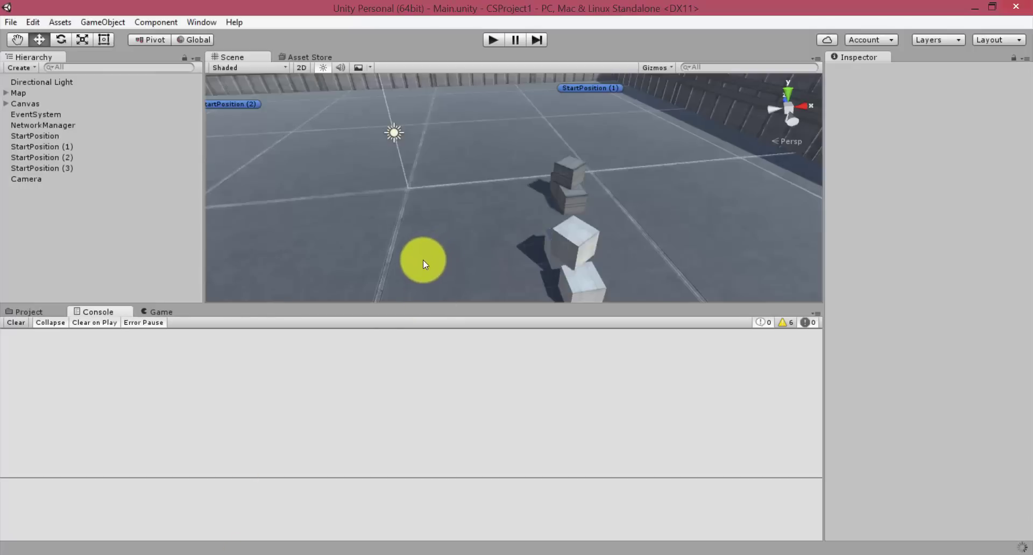
# Build and run the game, host it as LAN Host, and start Play in the editor
pyautogui.hotkey('ctrl', 'b')
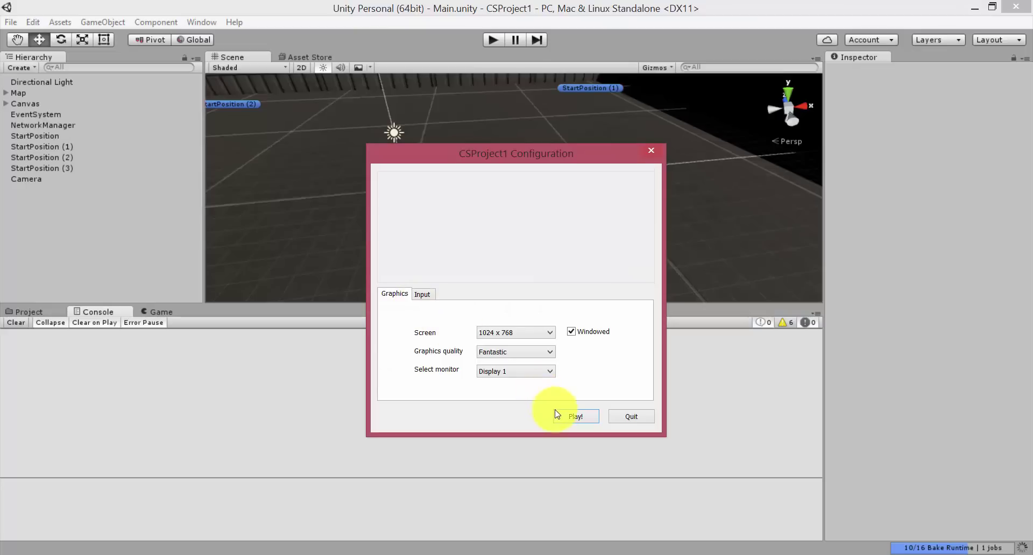
pyautogui.click(566, 418)
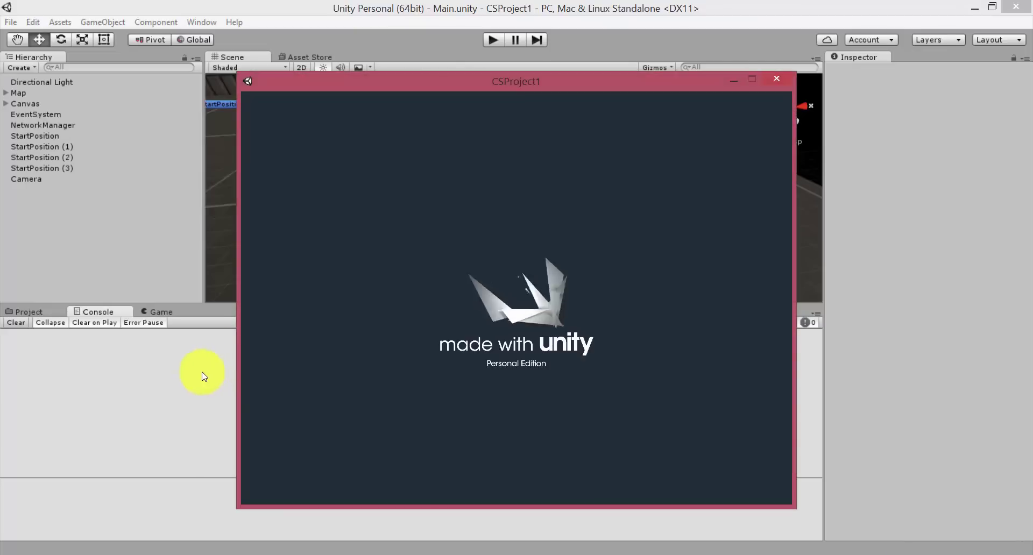
pyautogui.moveTo(450, 83); pyautogui.dragTo(581, 76)
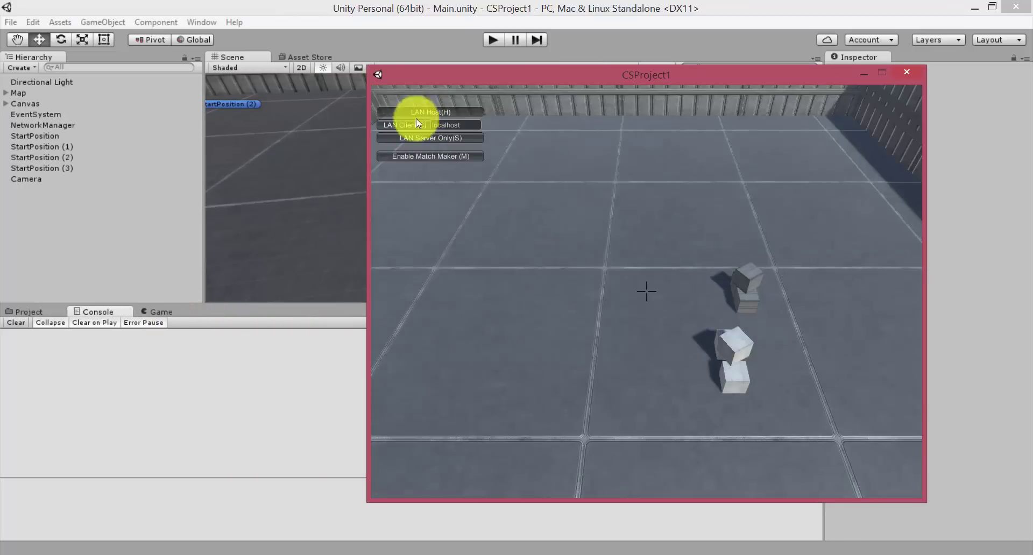
pyautogui.click(418, 113)
pyautogui.click(272, 37)
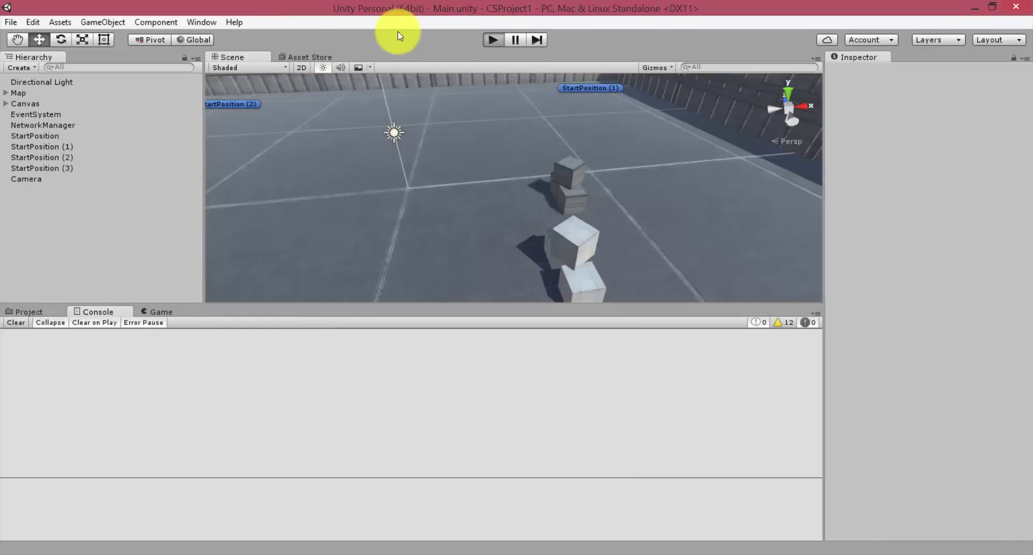
pyautogui.hotkey('ctrl', 'p')
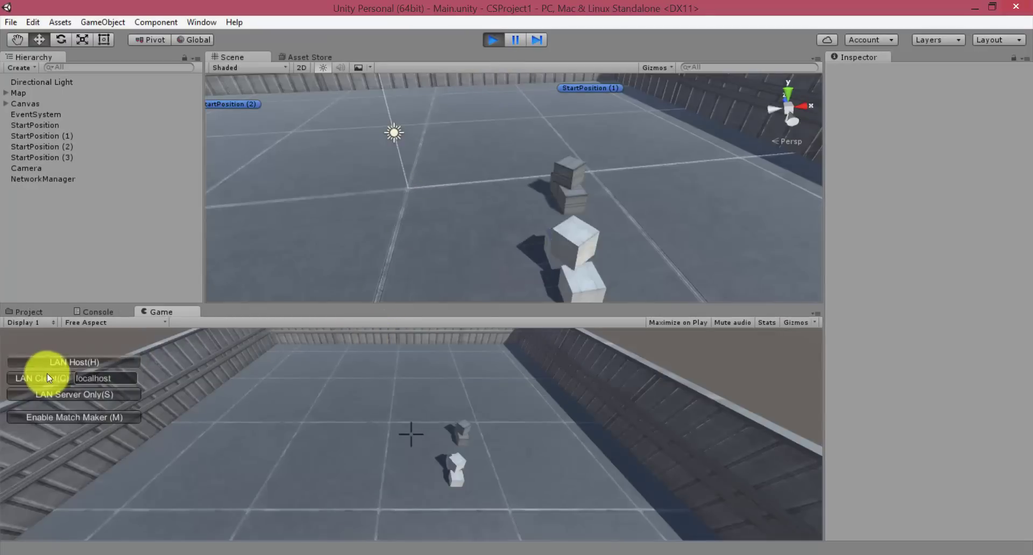
# Join as LAN Client in the editor and fire several shots toward the blue player
pyautogui.click(47, 375)
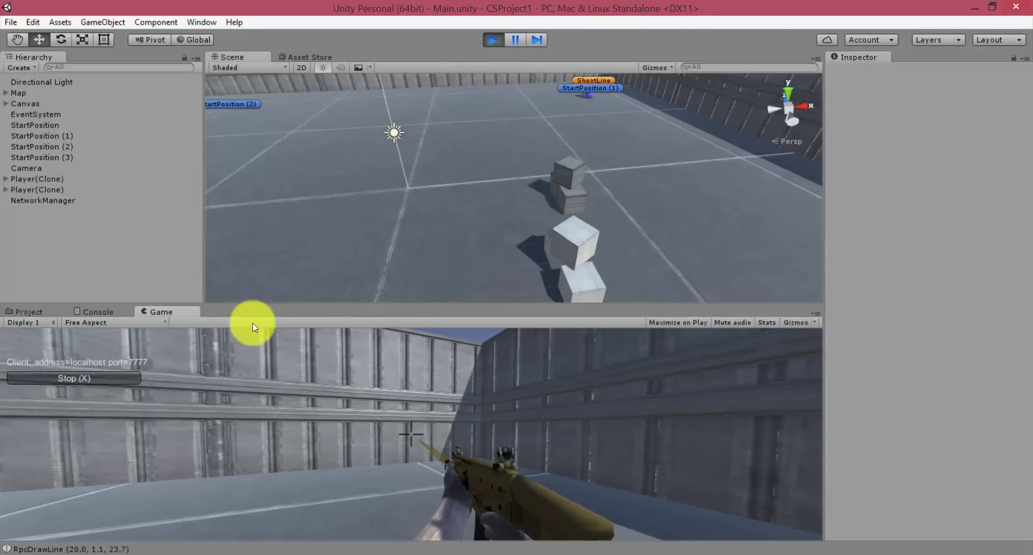
pyautogui.click(314, 405)
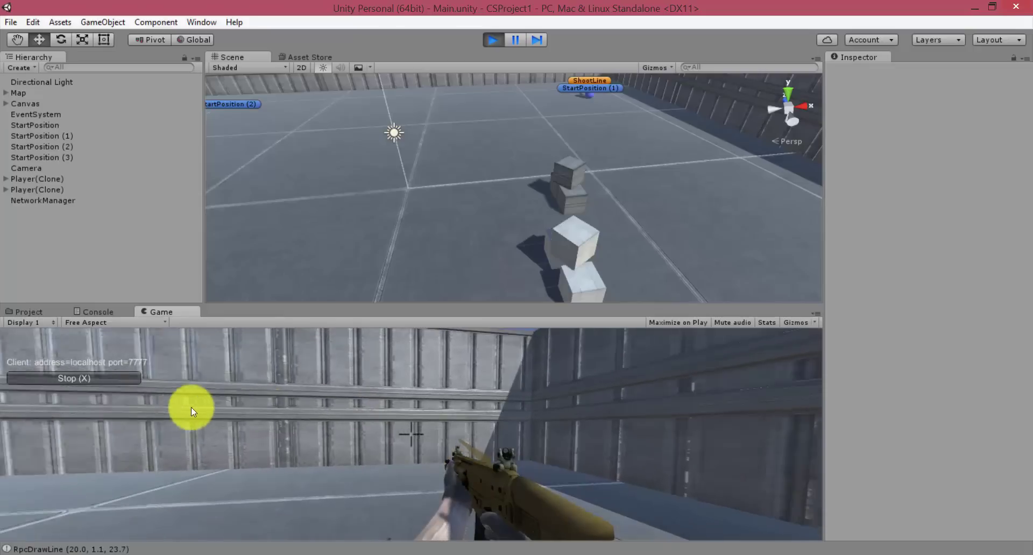
pyautogui.click(5, 435)
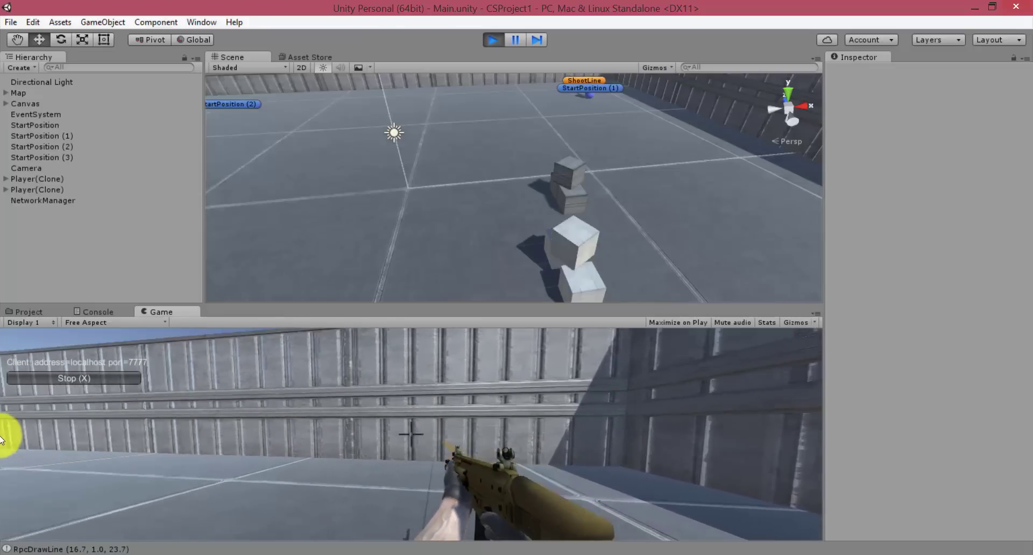
pyautogui.click(6, 425)
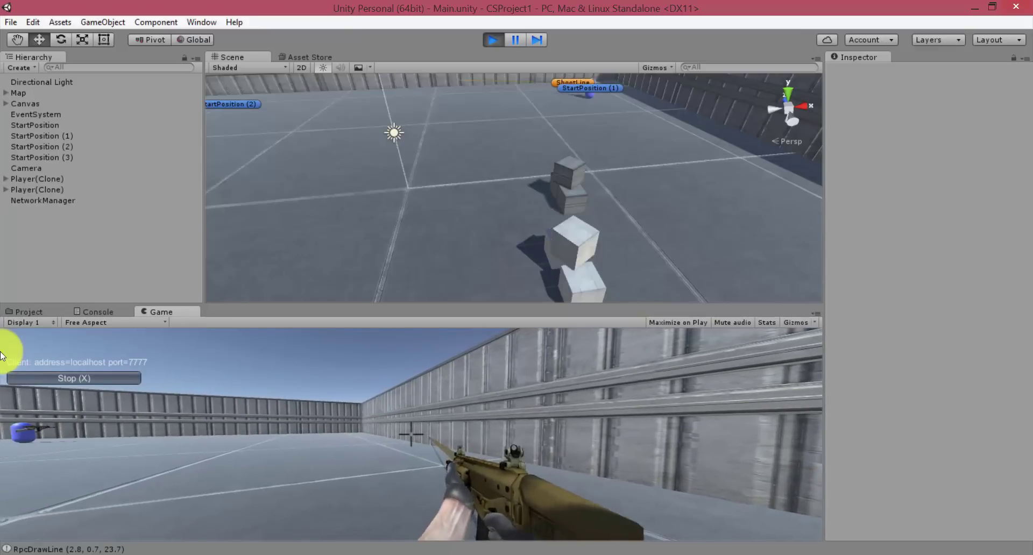
pyautogui.click(2, 444)
pyautogui.click(2, 433)
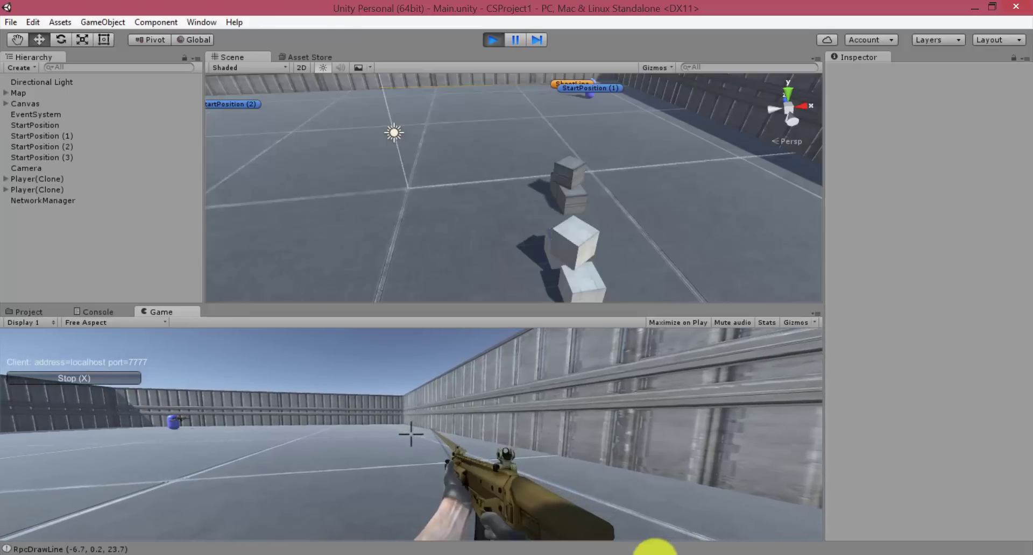
# Fire four shots from the standalone host player, then return to the Unity editor
pyautogui.click(653, 546)
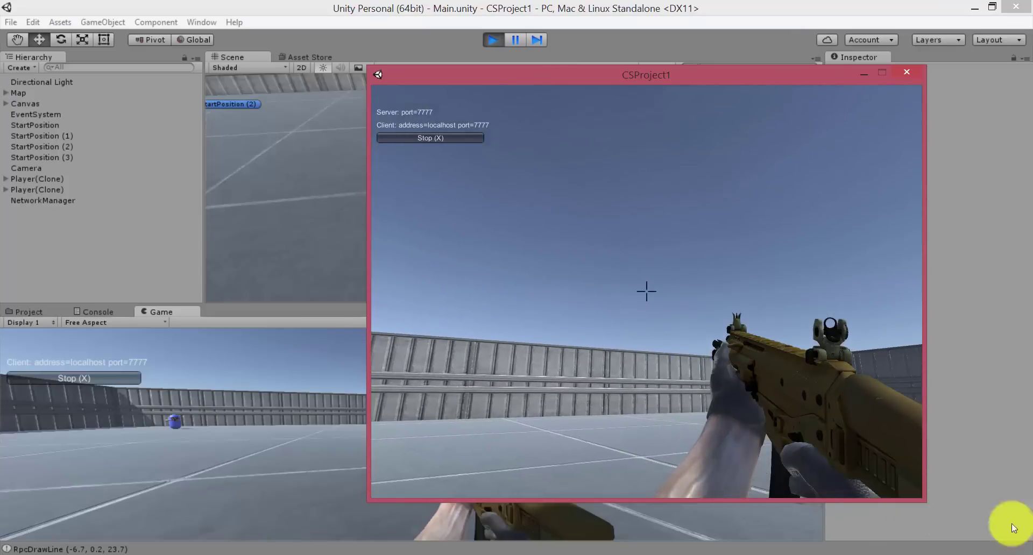
pyautogui.click(815, 432)
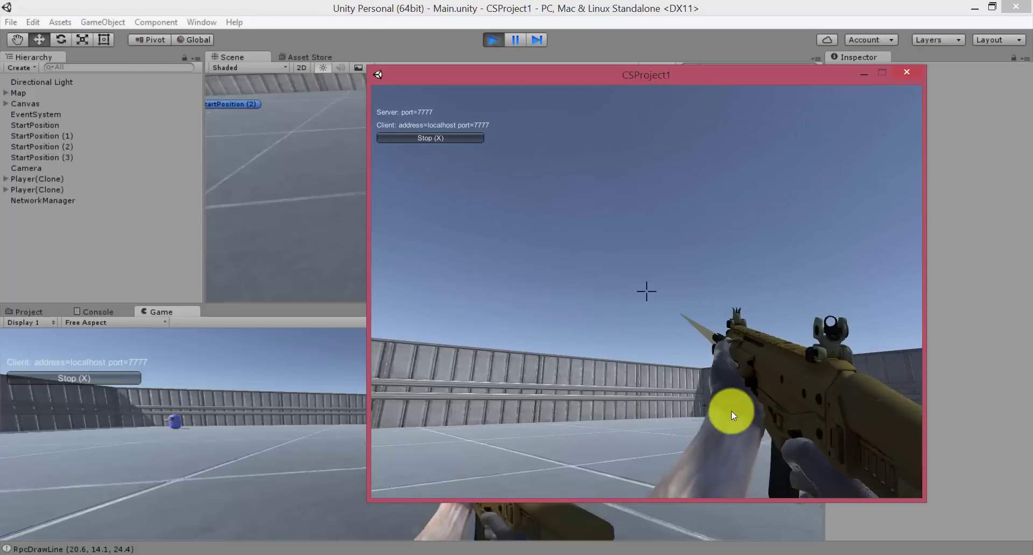
pyautogui.click(731, 411)
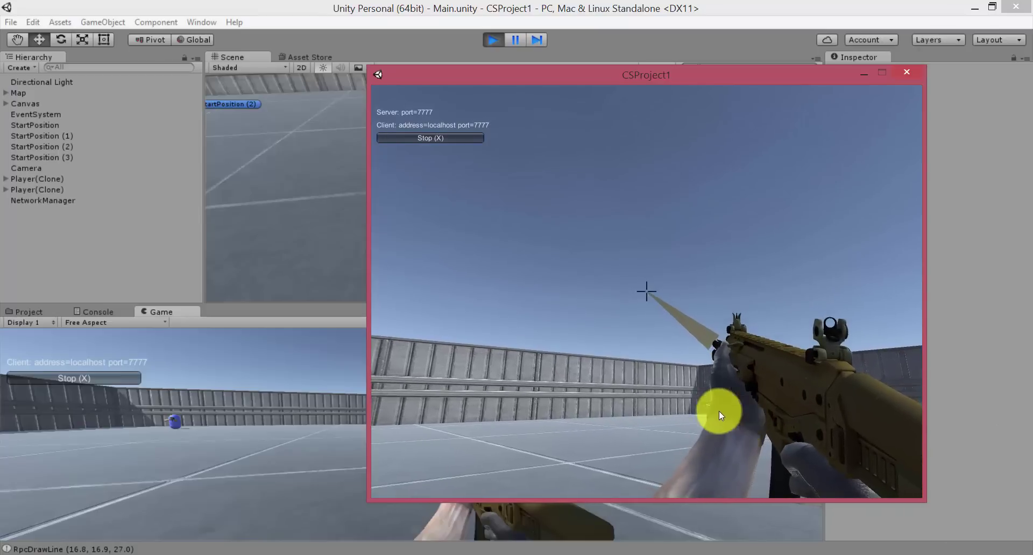
pyautogui.click(719, 411)
pyautogui.click(656, 420)
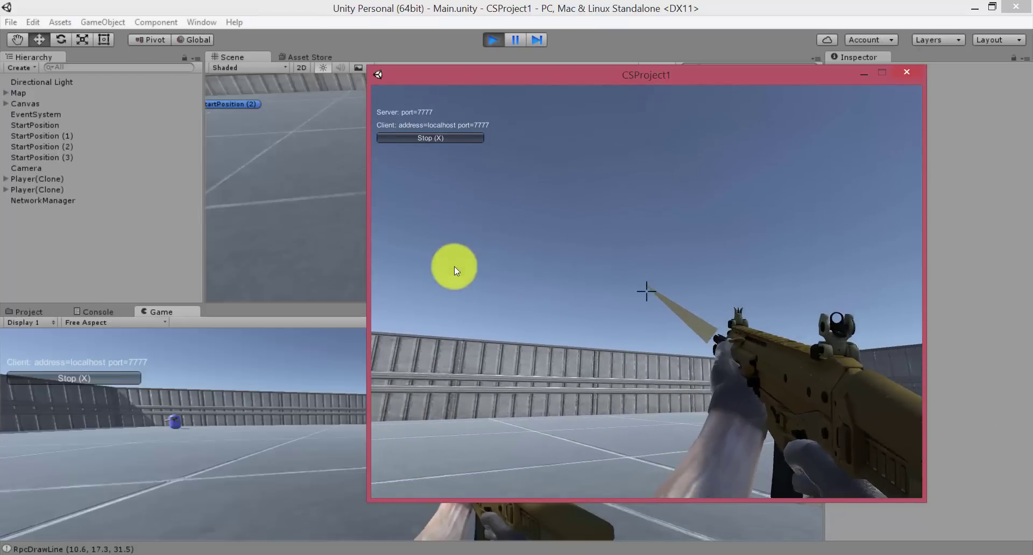
pyautogui.click(520, 38)
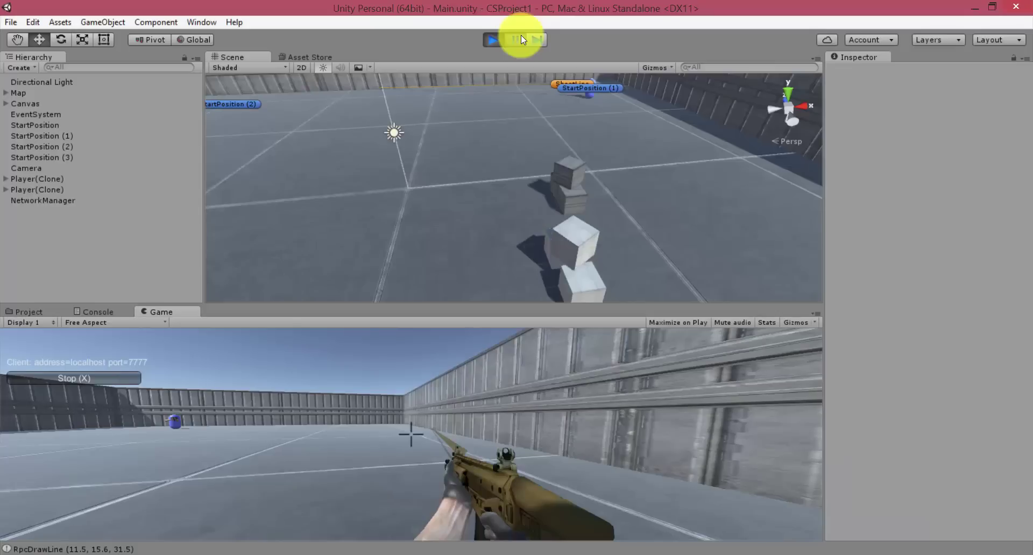
# Pause, inspect the last RpcDrawLine log's stack trace, orbit the scene, then stop play for Visual Studio
pyautogui.click(520, 39)
pyautogui.hotkey('ctrl', 'shift', 'c')
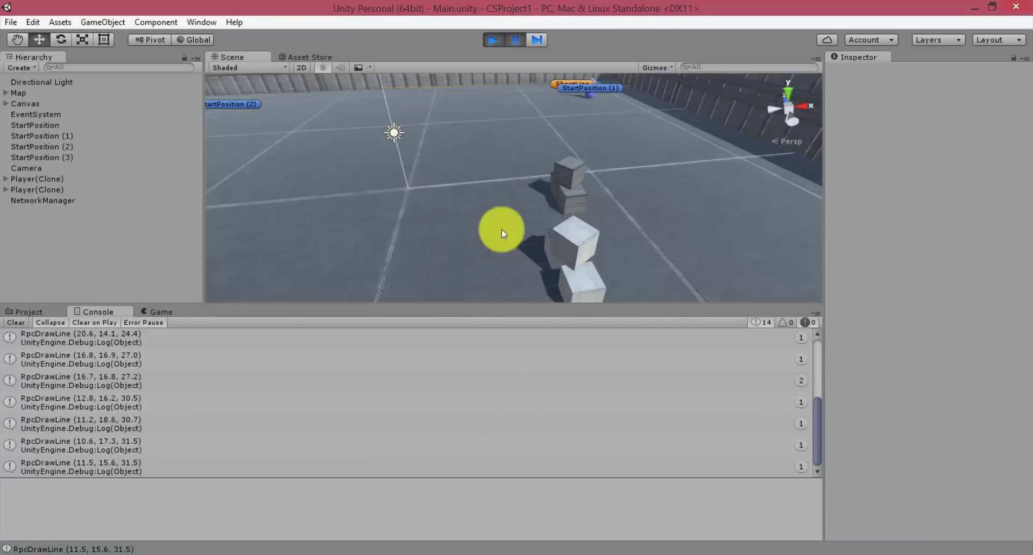
pyautogui.click(111, 468)
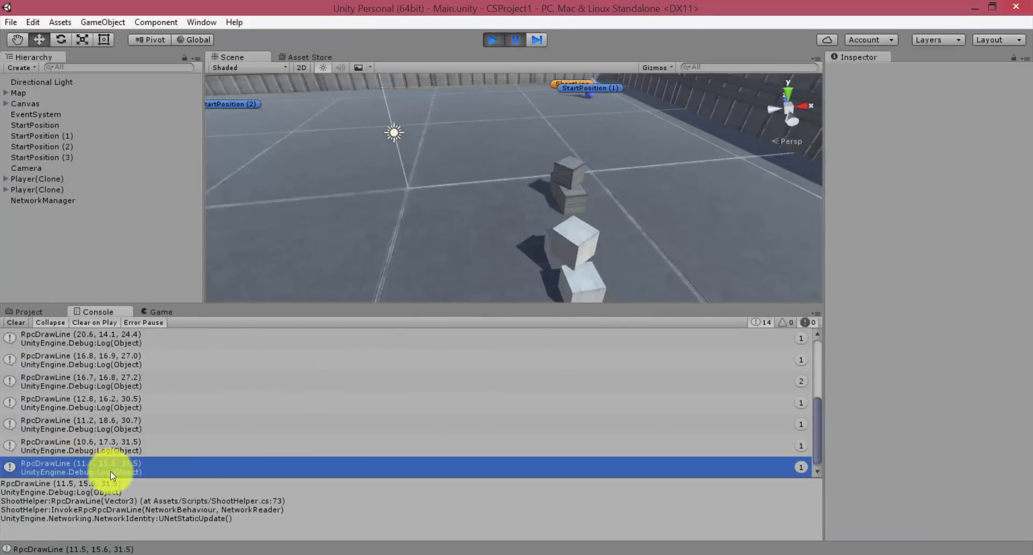
pyautogui.moveTo(476, 202)
pyautogui.mouseDown(button='right')
pyautogui.moveTo(393, 203)
pyautogui.moveTo(467, 204)
pyautogui.mouseUp(button='right')
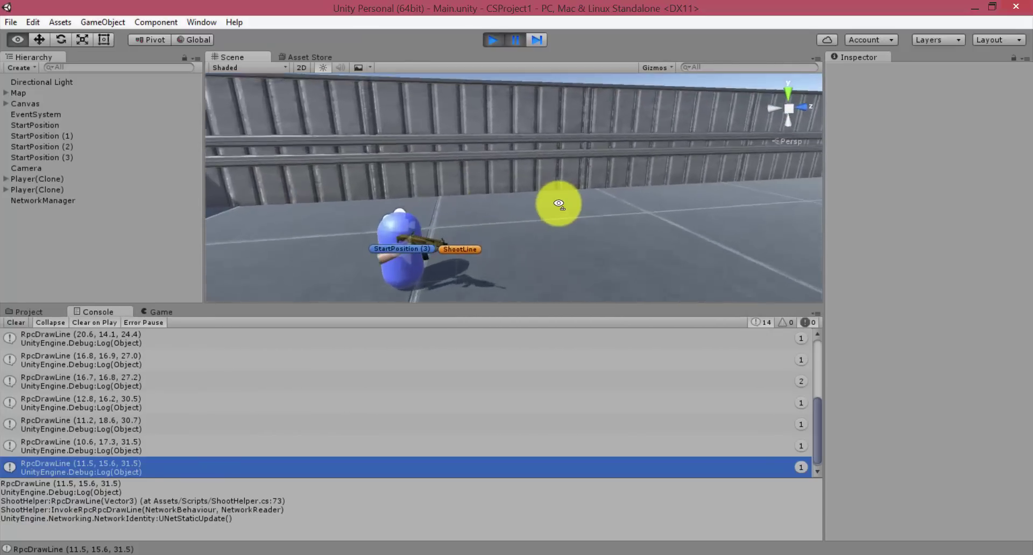
pyautogui.moveTo(467, 205)
pyautogui.mouseDown(button='right')
pyautogui.moveTo(599, 183)
pyautogui.moveTo(589, 267)
pyautogui.moveTo(630, 168)
pyautogui.mouseUp(button='right')
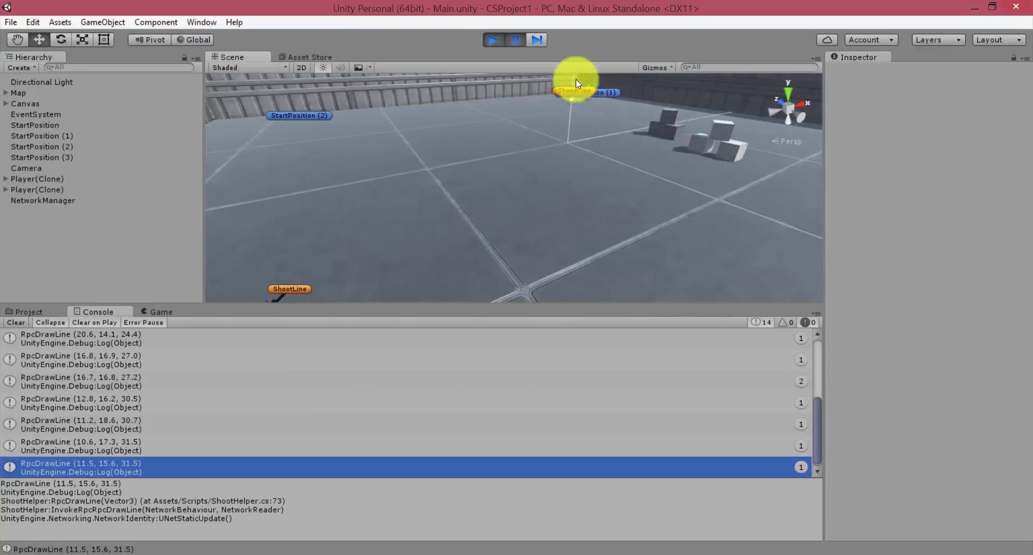
pyautogui.click(492, 40)
pyautogui.hotkey('alt', 'Tab')
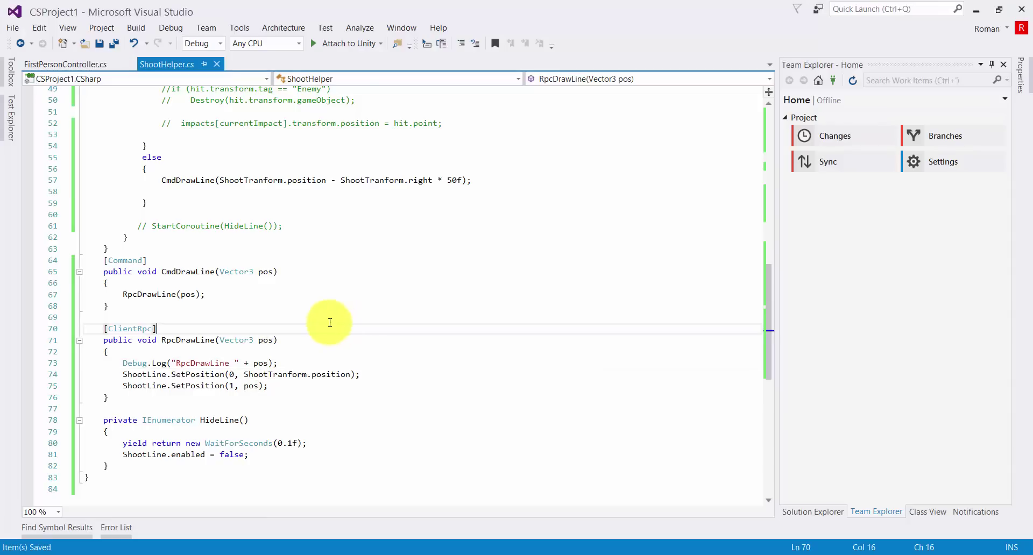
# Review Fire() and its ShootLine enable line, then add a blank line in RpcDrawLine
pyautogui.scroll(8, 330, 323)
pyautogui.scroll(1, 339, 325)
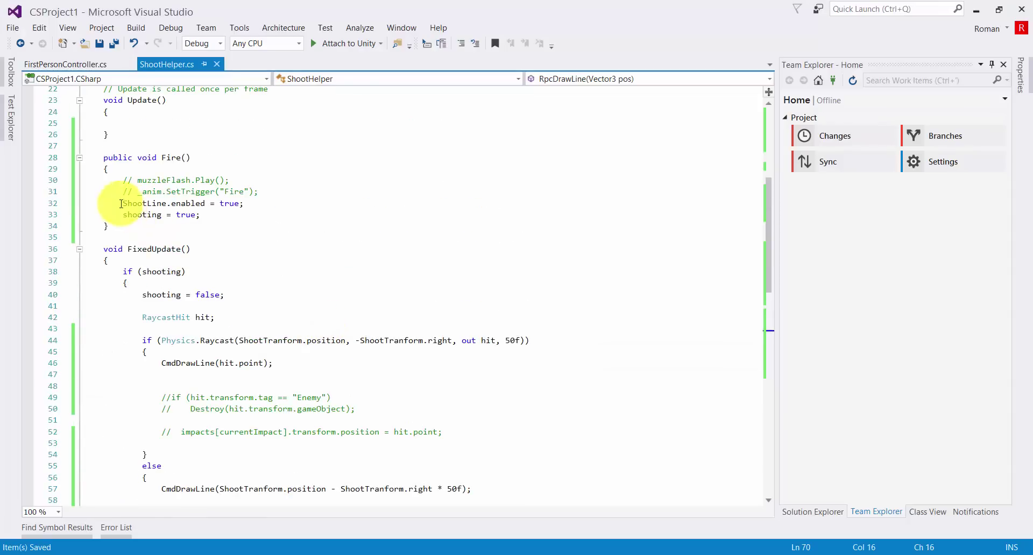
pyautogui.moveTo(157, 158); pyautogui.dragTo(192, 157)
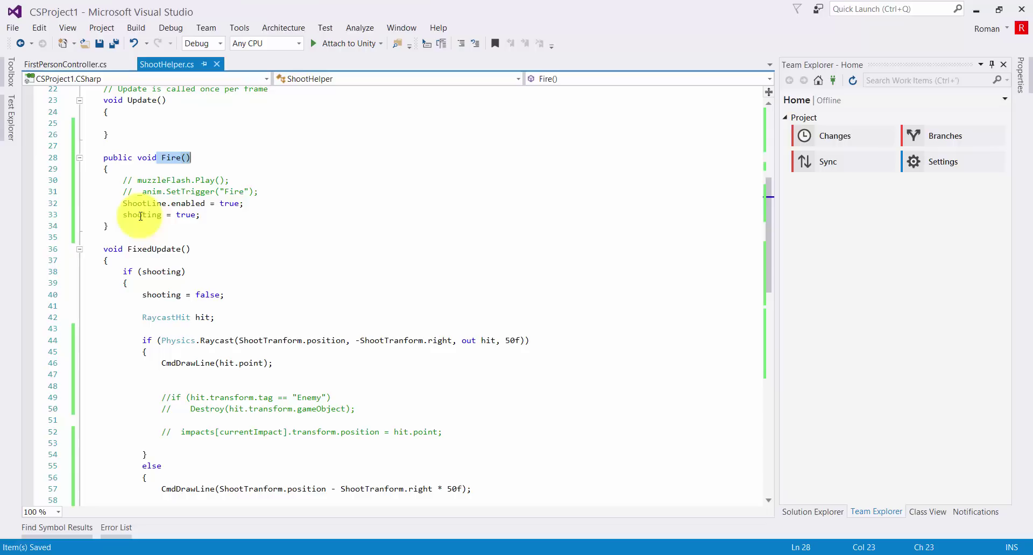
pyautogui.moveTo(99, 202); pyautogui.dragTo(287, 203)
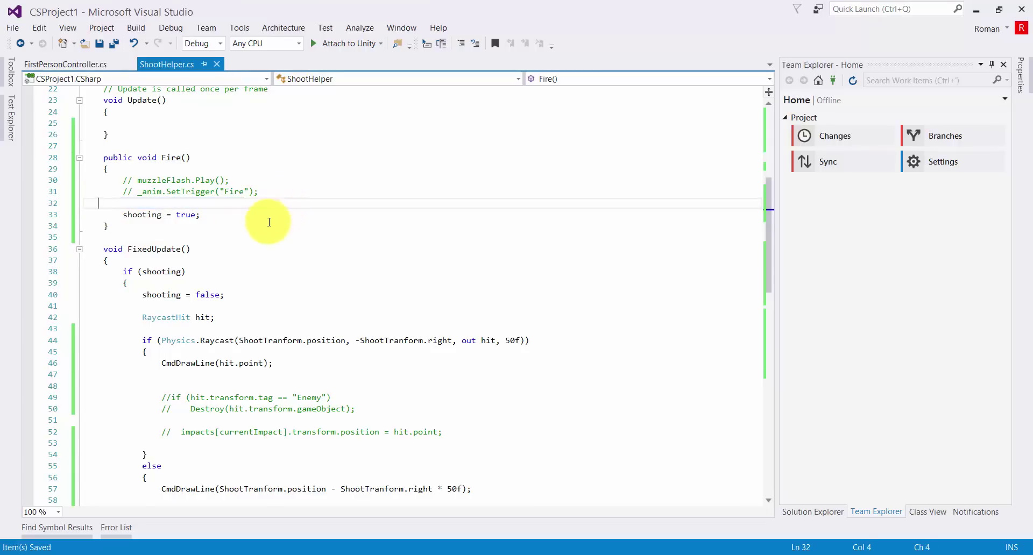
pyautogui.scroll(-5, 138, 323)
pyautogui.scroll(-5, 176, 340)
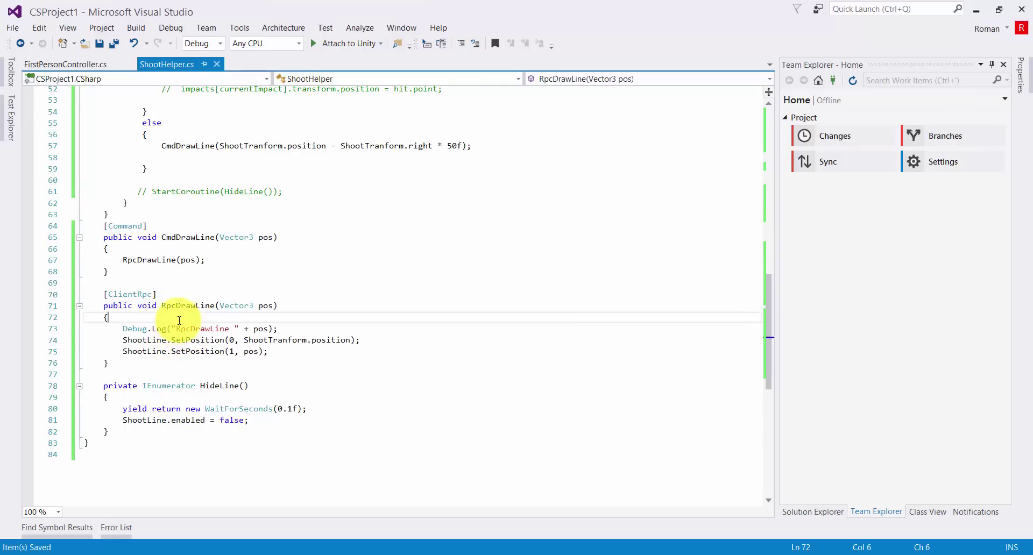
pyautogui.press('Return')
pyautogui.write('ShootLine.enabled = true;')
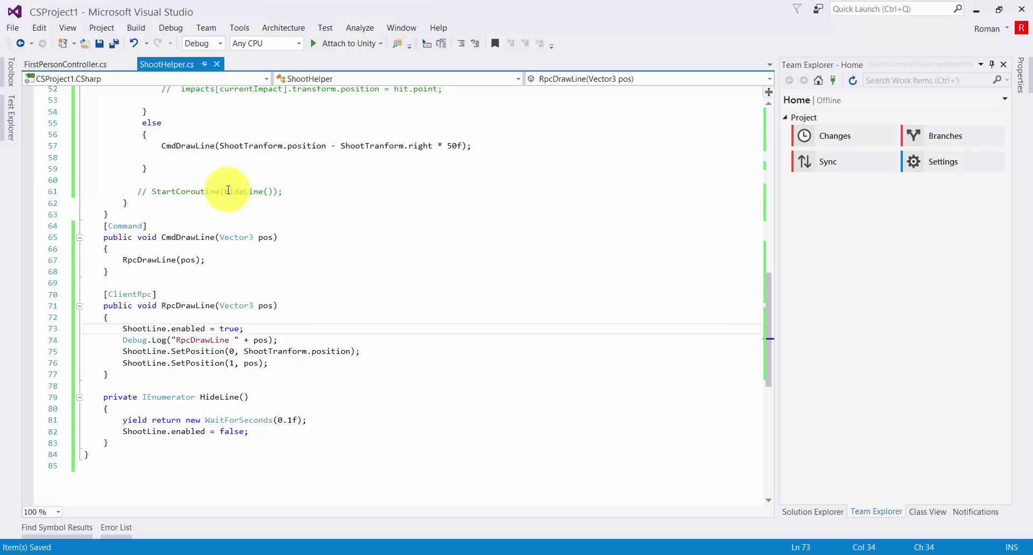
# Move the commented StartCoroutine(HideLine()) line from FixedUpdate to the end of RpcDrawLine, then return to Unity
pyautogui.moveTo(225, 192); pyautogui.dragTo(273, 191)
pyautogui.moveTo(129, 191); pyautogui.dragTo(369, 190)
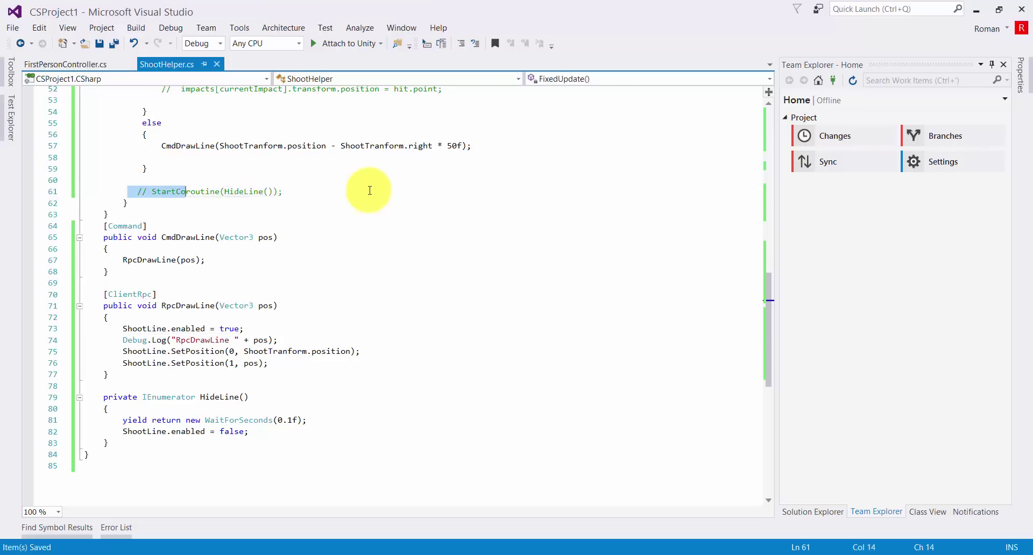
pyautogui.press('Delete')
pyautogui.click(275, 365)
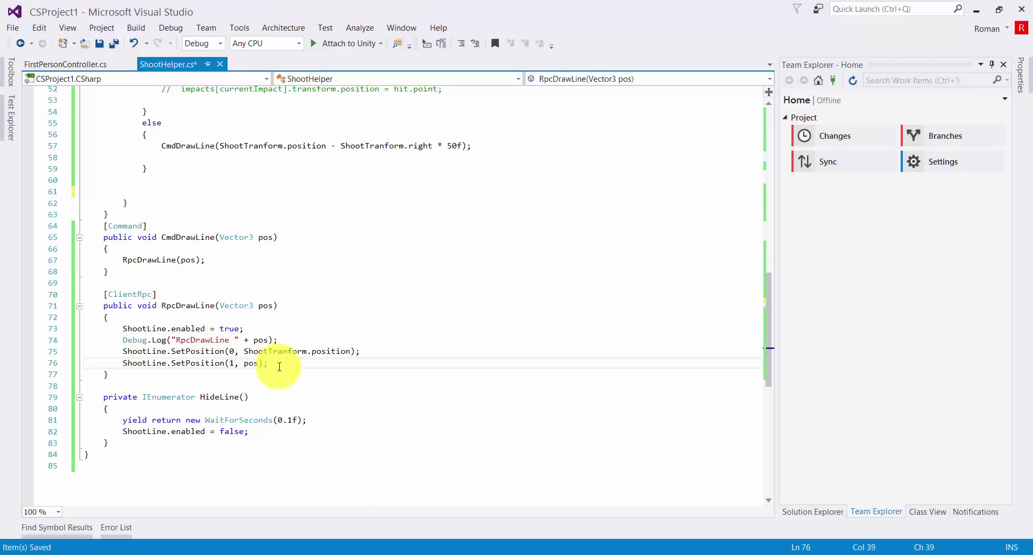
pyautogui.press('Return')
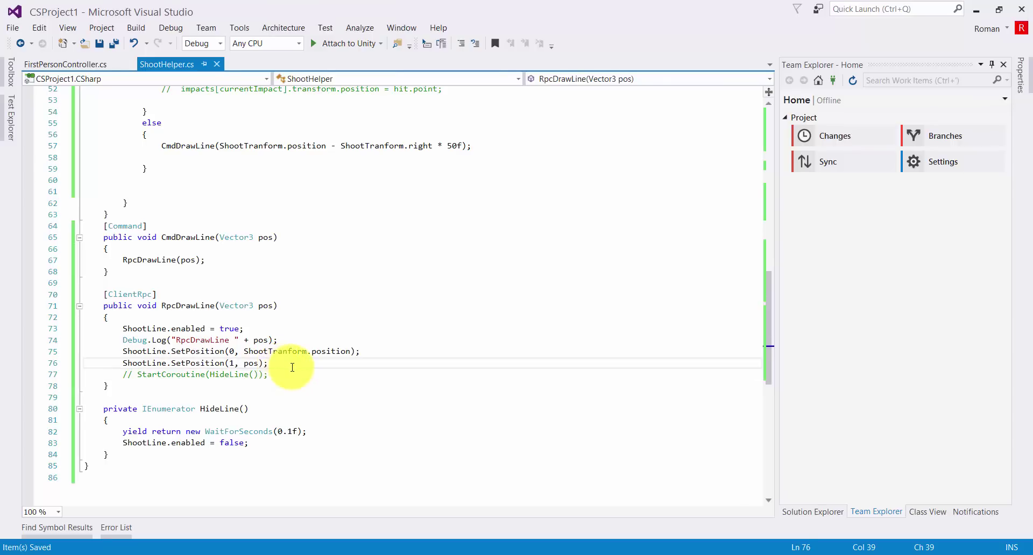
pyautogui.press('Return')
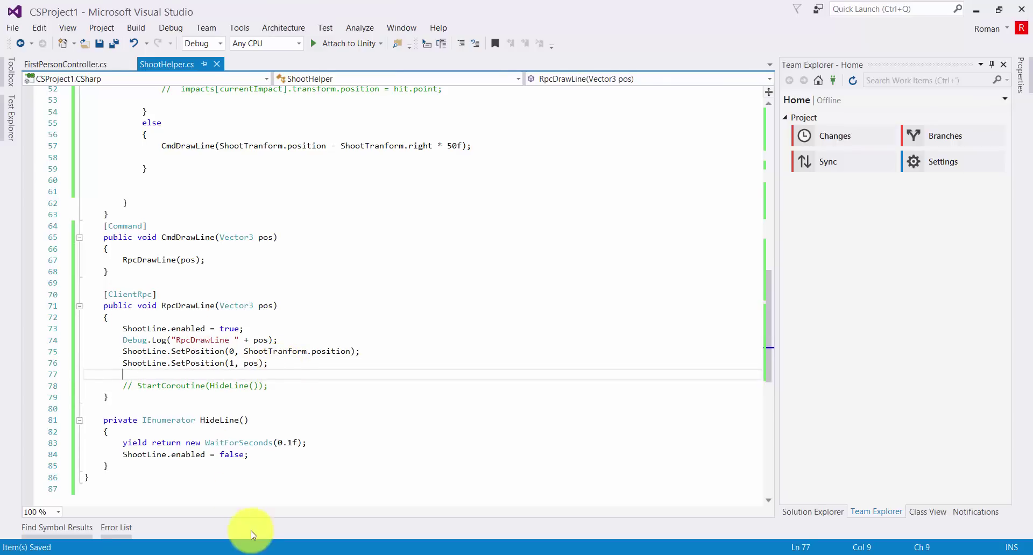
pyautogui.click(249, 554)
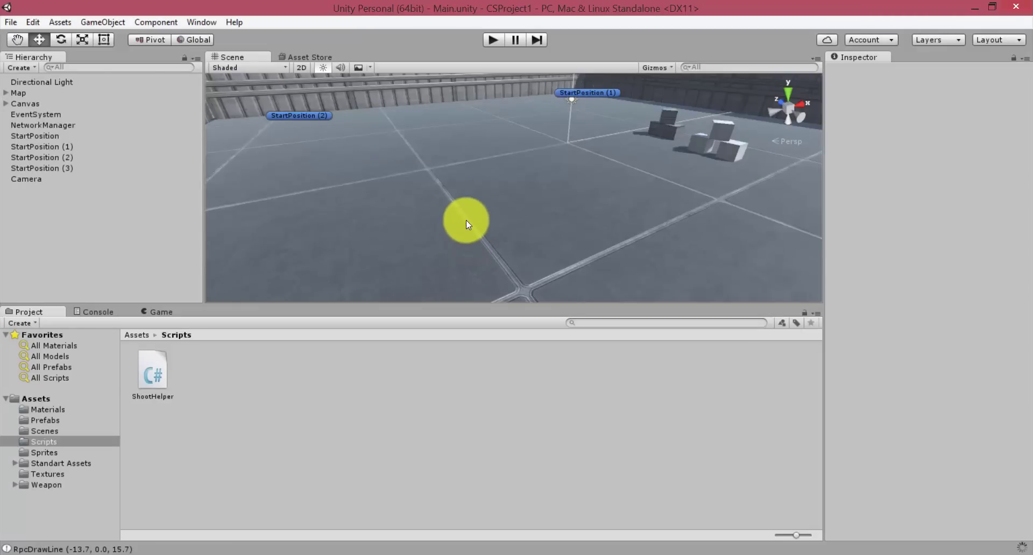
# Build and run the game, start Play in the editor, and host a LAN game in the standalone player
pyautogui.hotkey('ctrl', 'b')
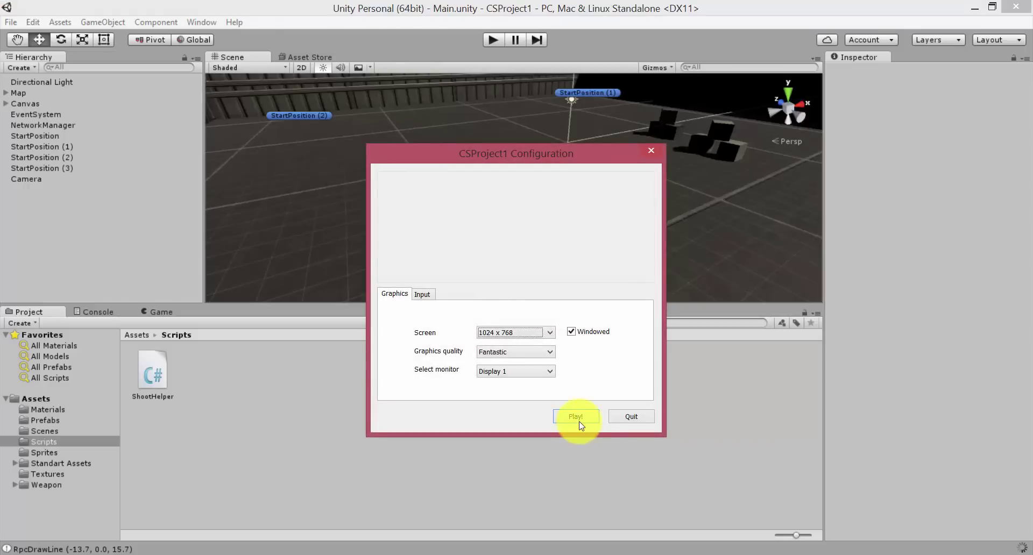
pyautogui.click(576, 419)
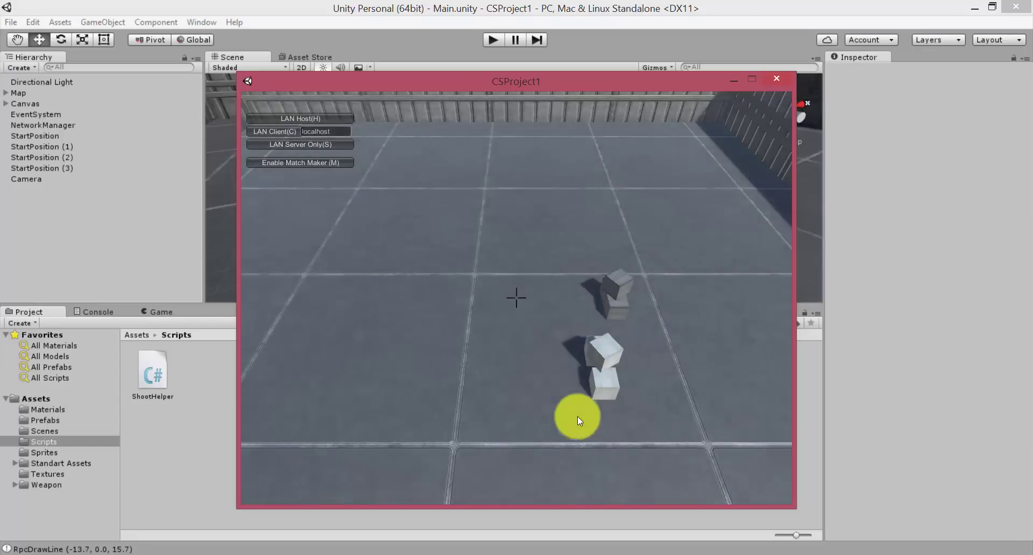
pyautogui.click(139, 315)
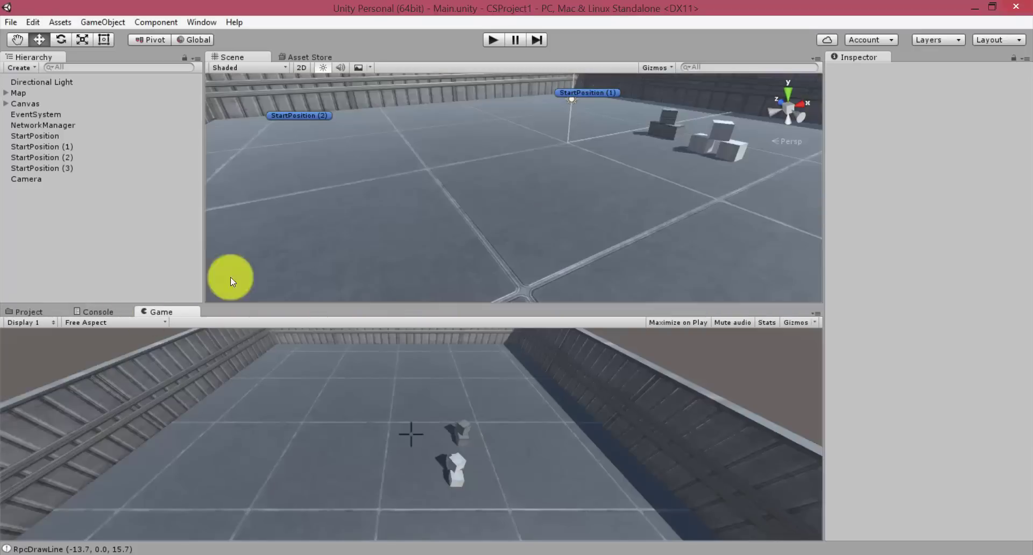
pyautogui.click(488, 39)
pyautogui.click(634, 554)
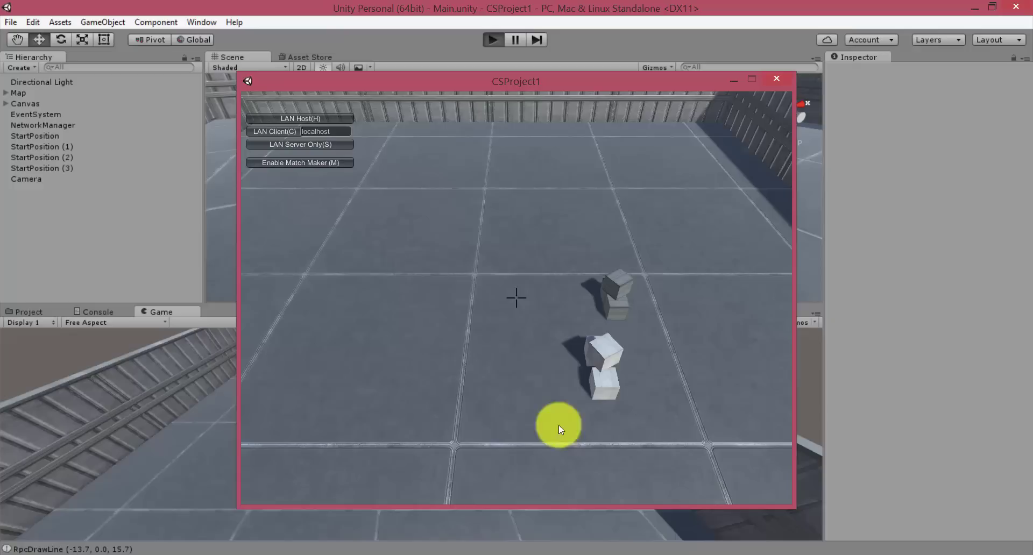
pyautogui.click(308, 117)
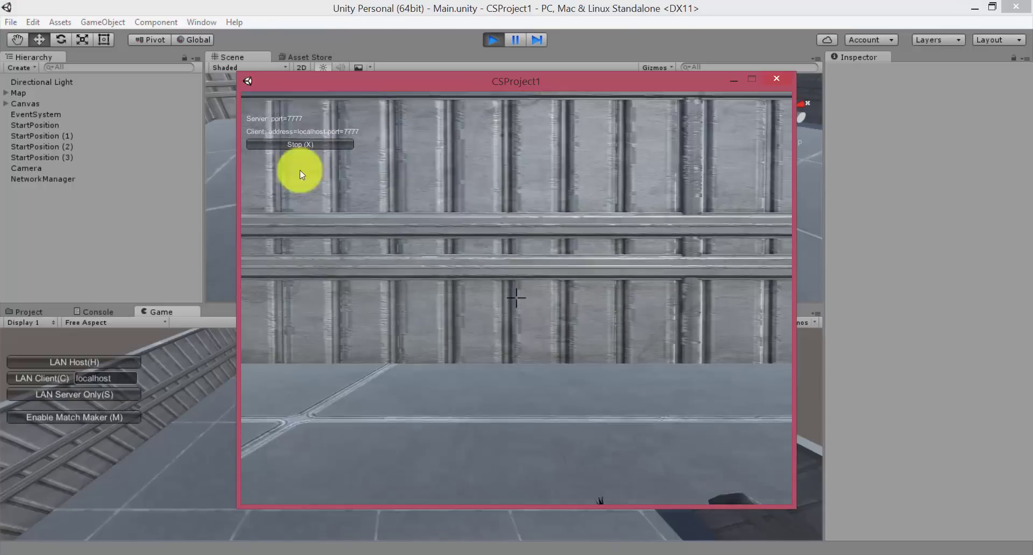
pyautogui.click(33, 377)
# Turn the client toward the boxes and fire two shots from the standalone host
pyautogui.moveTo(274, 380); pyautogui.dragTo(3, 395)
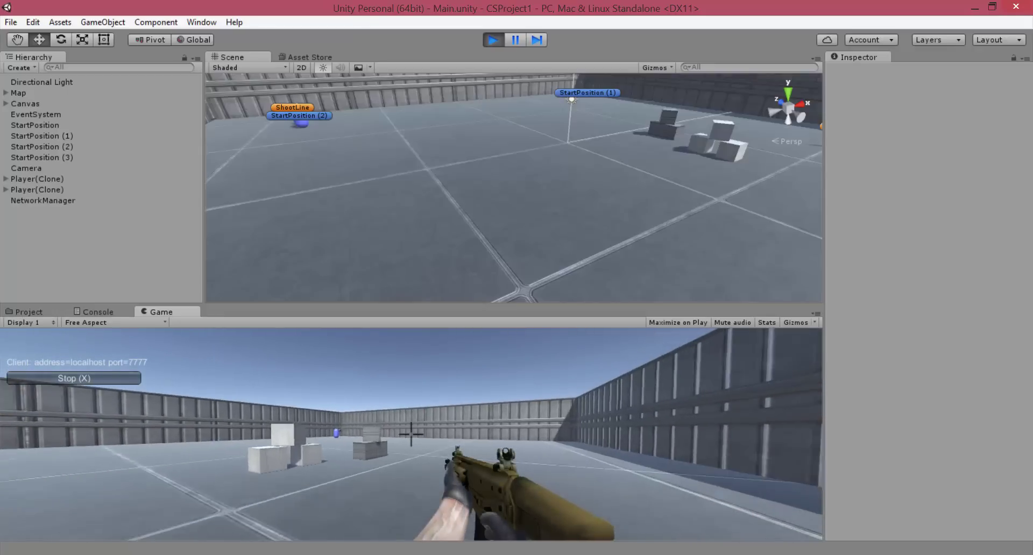
pyautogui.moveTo(2, 395)
pyautogui.mouseDown()
pyautogui.moveTo(3, 307)
pyautogui.moveTo(24, 321)
pyautogui.mouseUp()
pyautogui.click(25, 323)
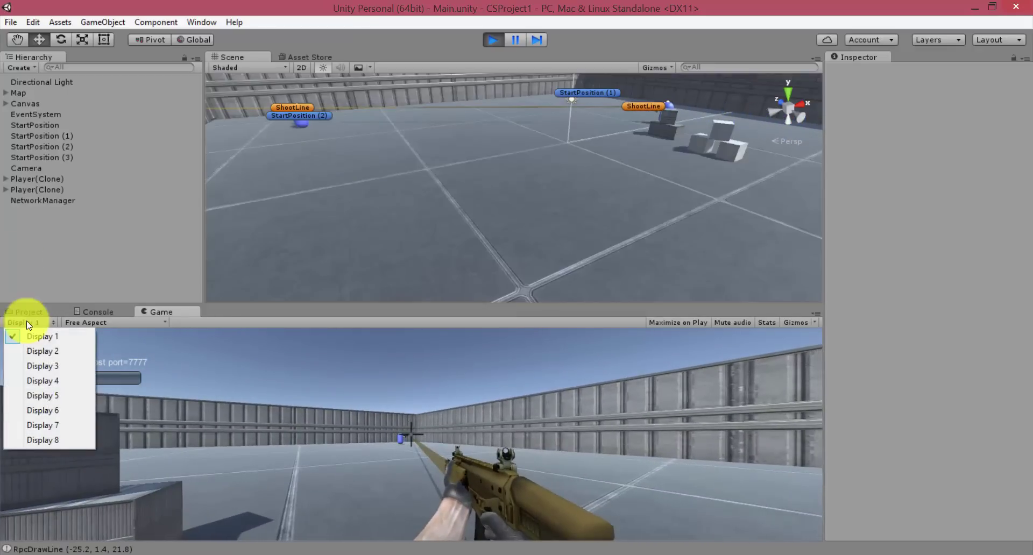
pyautogui.click(643, 553)
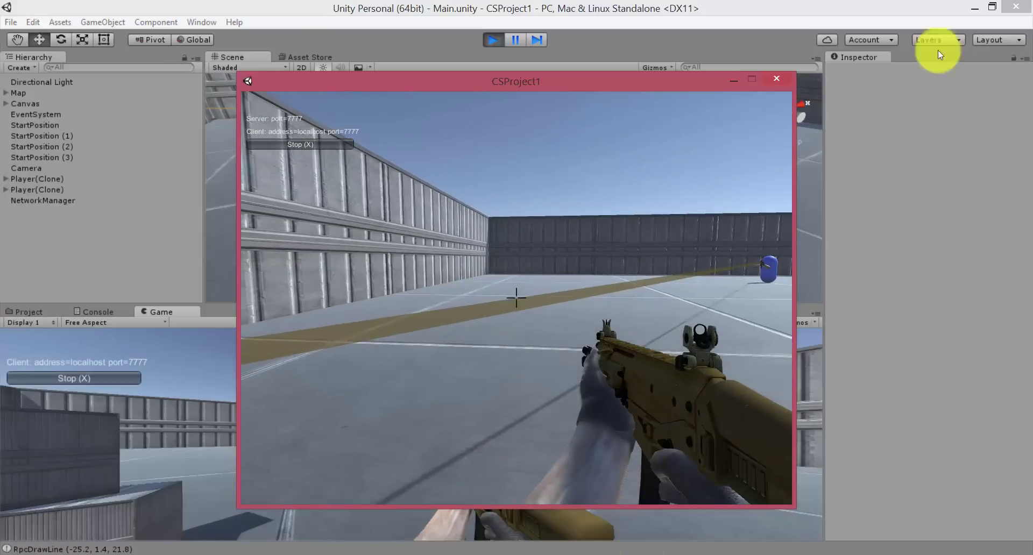
pyautogui.moveTo(516, 297)
pyautogui.mouseDown()
pyautogui.moveTo(1021, 4)
pyautogui.moveTo(343, 111)
pyautogui.mouseUp()
pyautogui.click(372, 134)
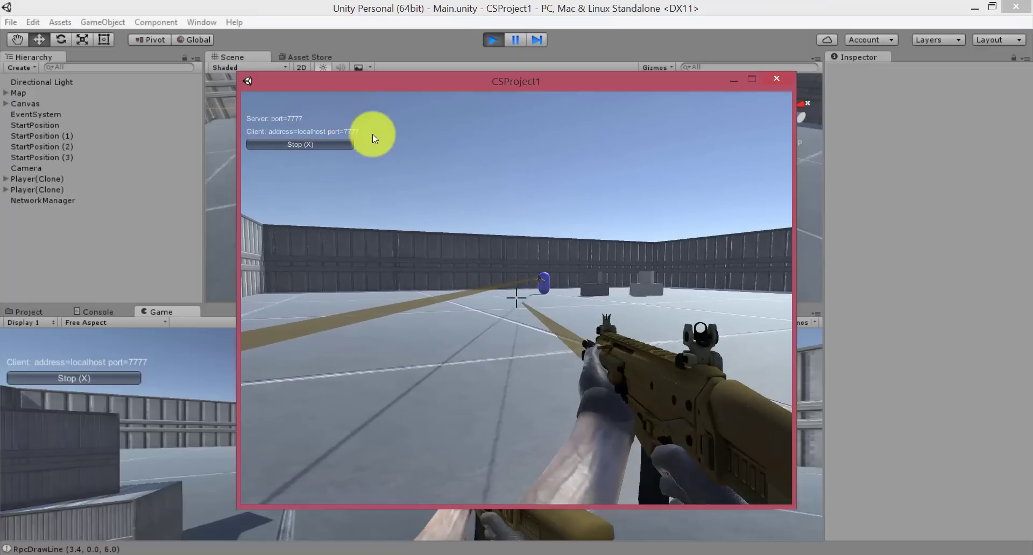
pyautogui.click(360, 108)
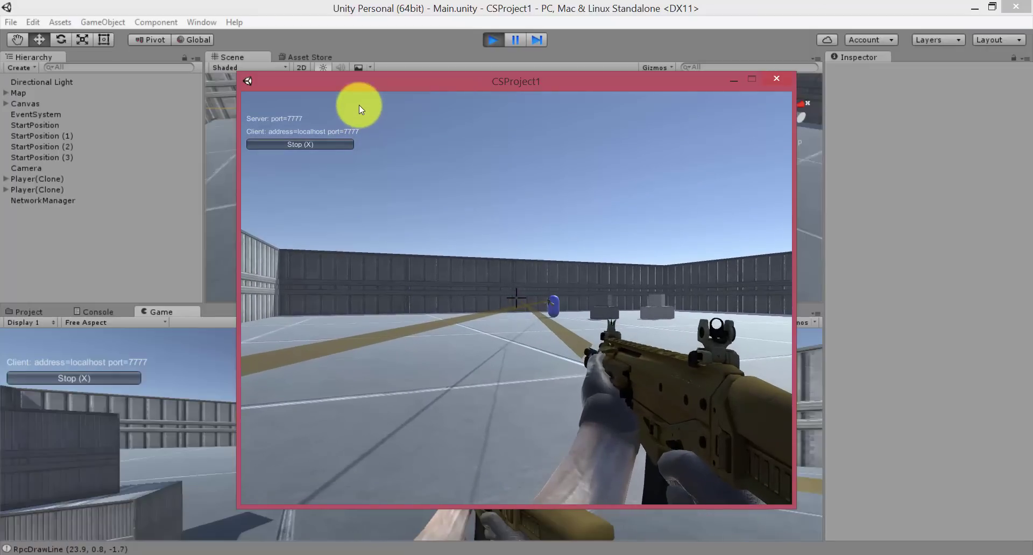
# Reposition the standalone window and fire several shots toward the blue capsule
pyautogui.moveTo(584, 78); pyautogui.dragTo(896, 20)
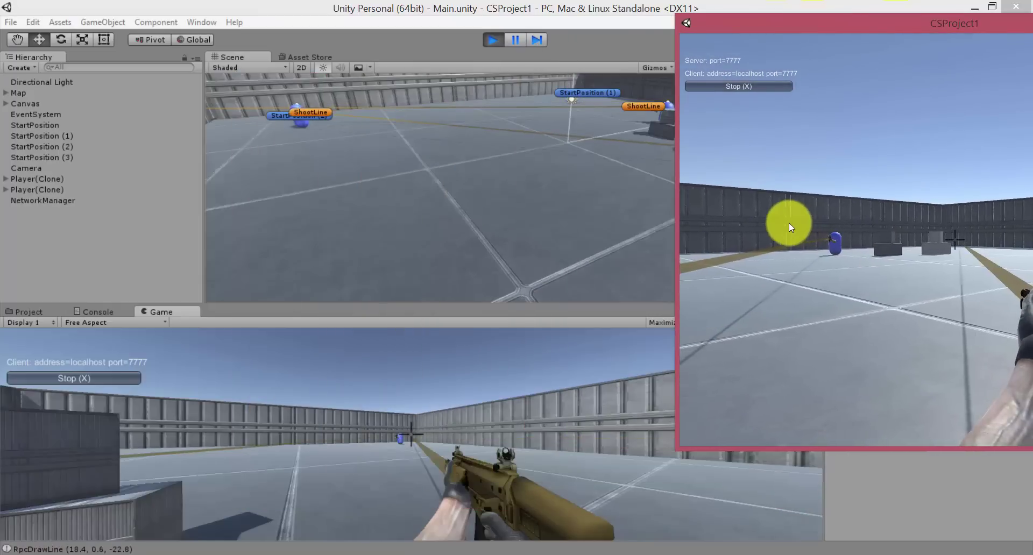
pyautogui.click(629, 241)
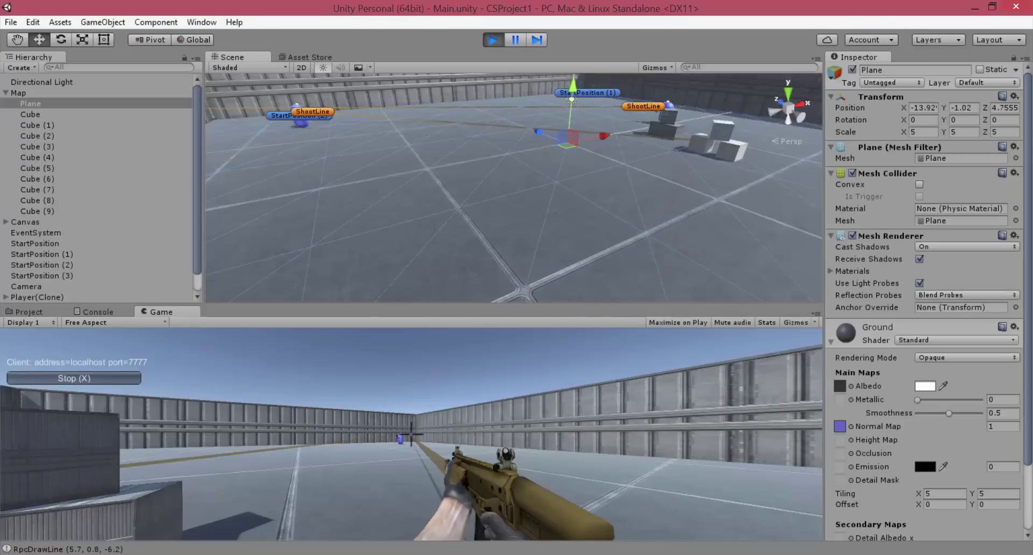
pyautogui.click(634, 554)
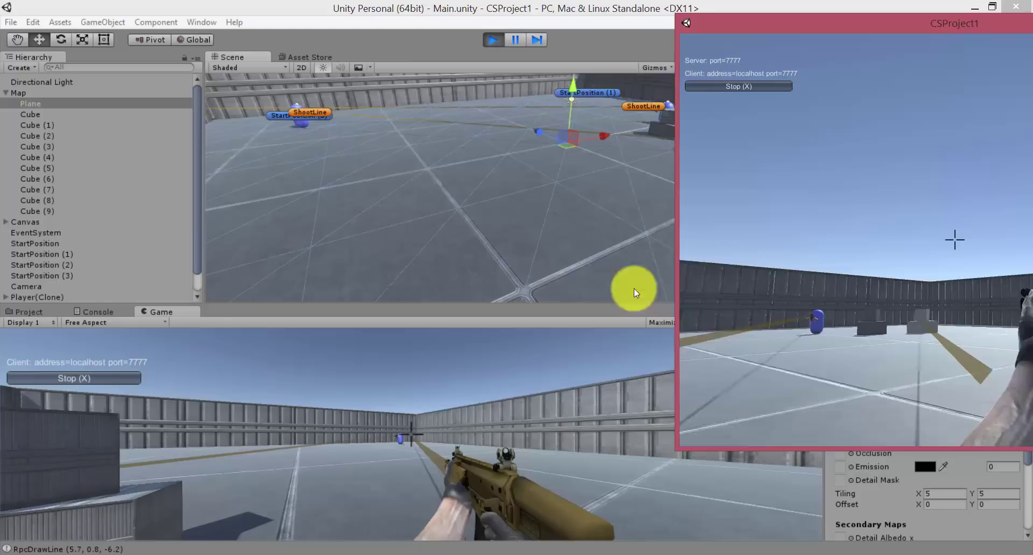
pyautogui.moveTo(807, 21)
pyautogui.mouseDown()
pyautogui.moveTo(537, 203)
pyautogui.moveTo(574, 71)
pyautogui.mouseUp()
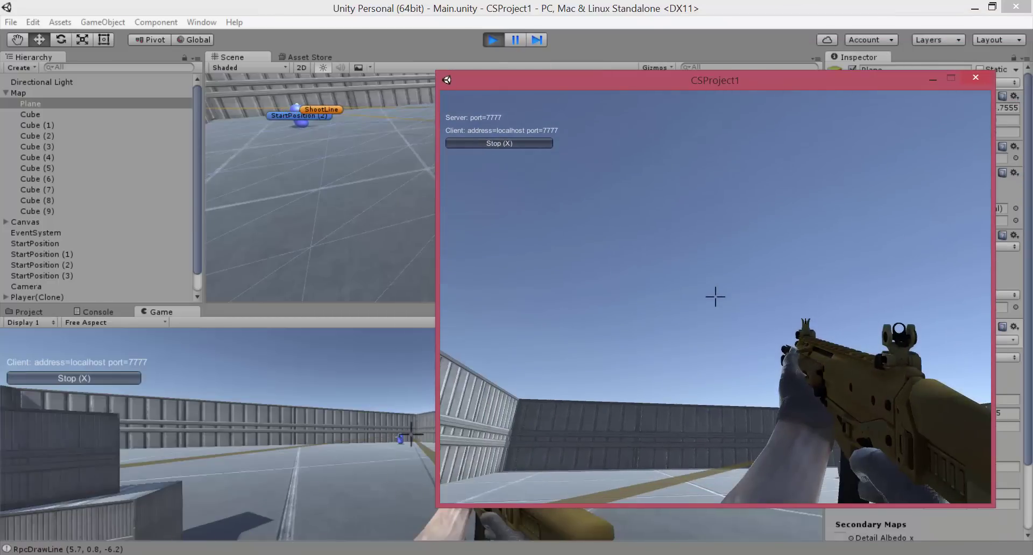
pyautogui.click(883, 215)
pyautogui.click(480, 453)
pyautogui.click(481, 460)
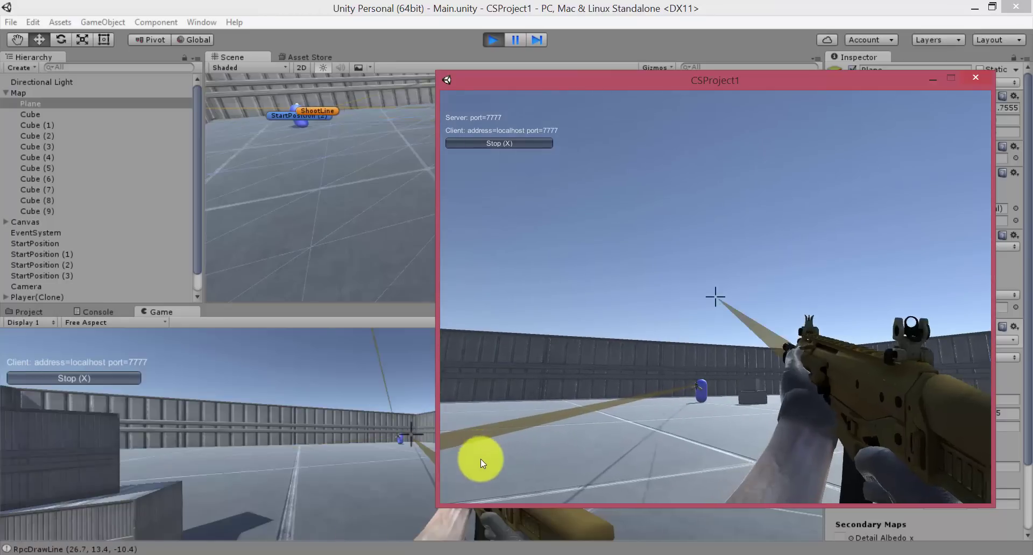
pyautogui.click(480, 466)
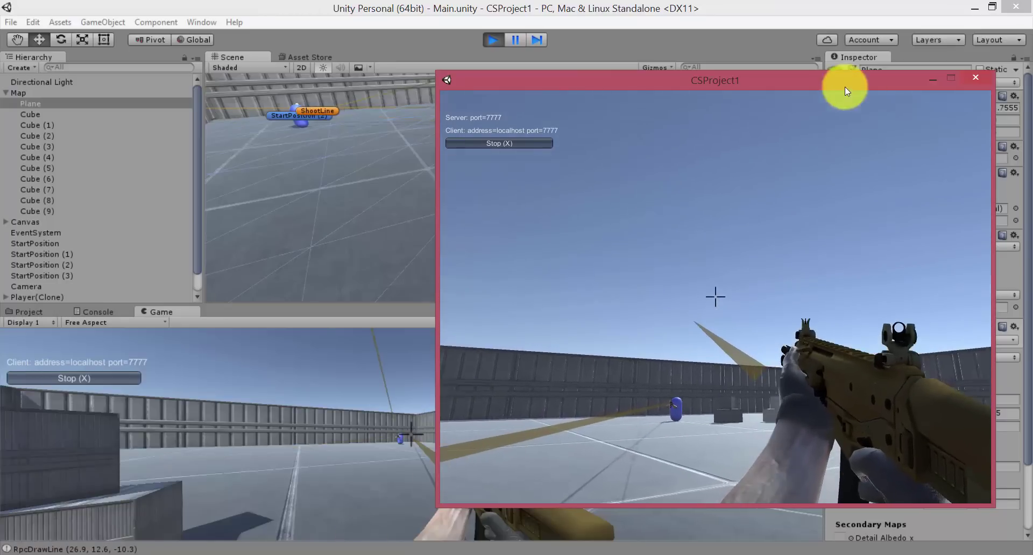
# Stop play mode and open the code line behind the RpcDrawLine Console log
pyautogui.click(425, 37)
pyautogui.click(492, 40)
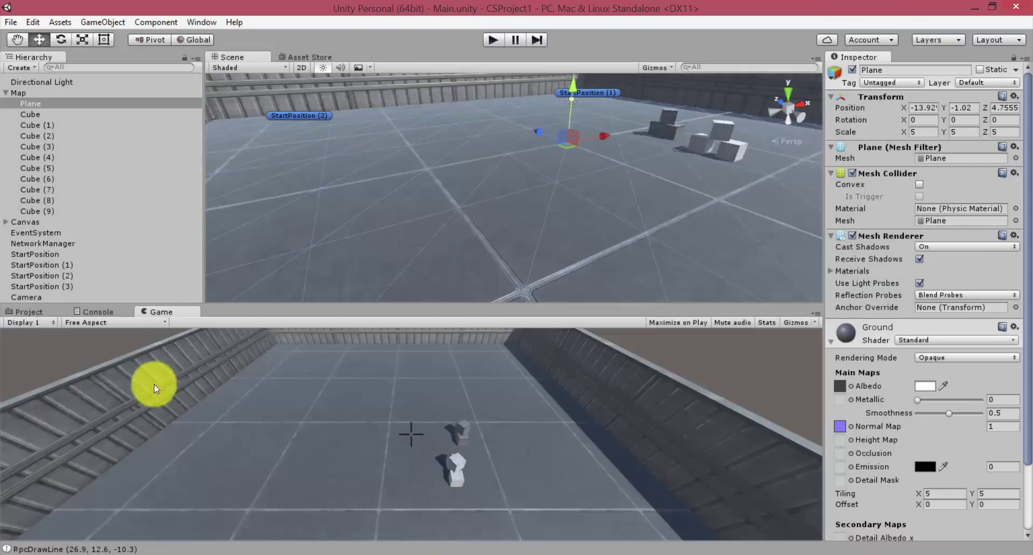
pyautogui.click(99, 549)
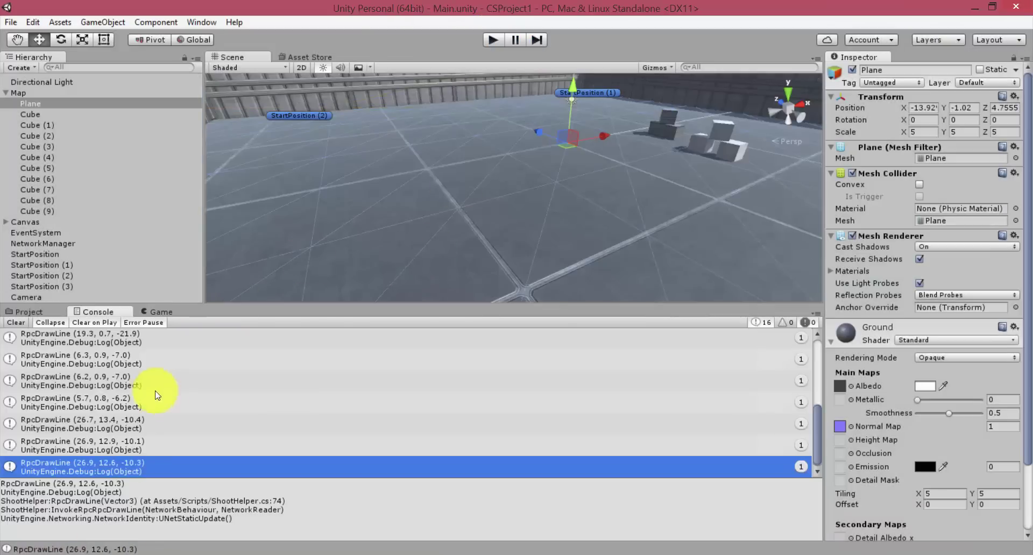
pyautogui.doubleClick(156, 393)
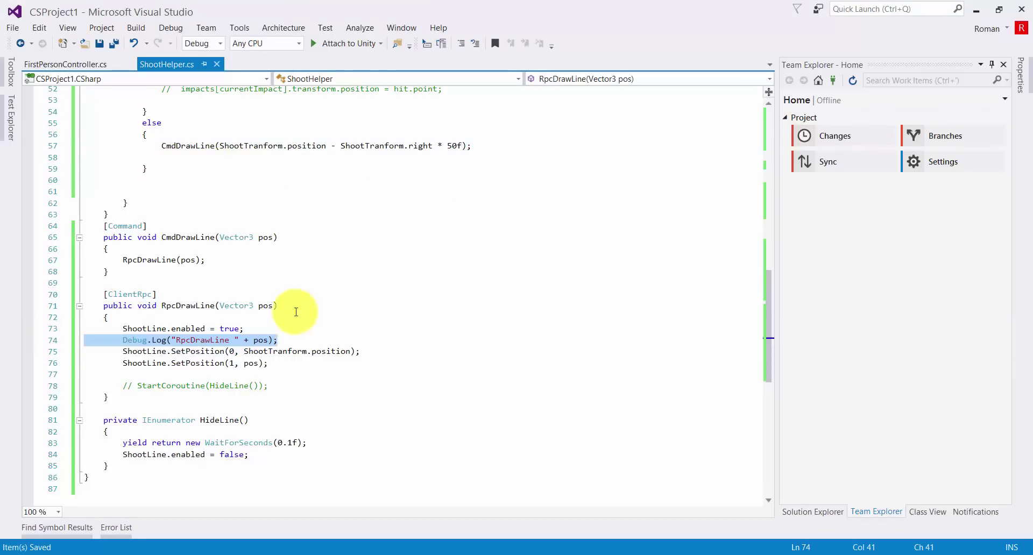
# Cut the Debug.Log("RpcDrawLine " + pos) line from RpcDrawLine and scroll up to FixedUpdate
pyautogui.moveTo(166, 337)
pyautogui.press('Delete')
pyautogui.hotkey('ctrl', 'x')
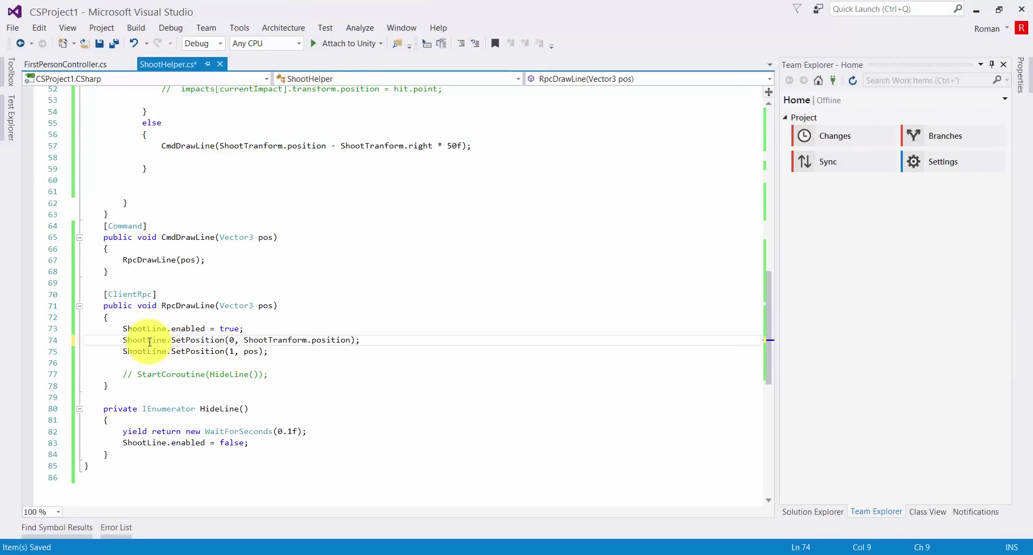
pyautogui.click(145, 368)
pyautogui.scroll(2, 144, 364)
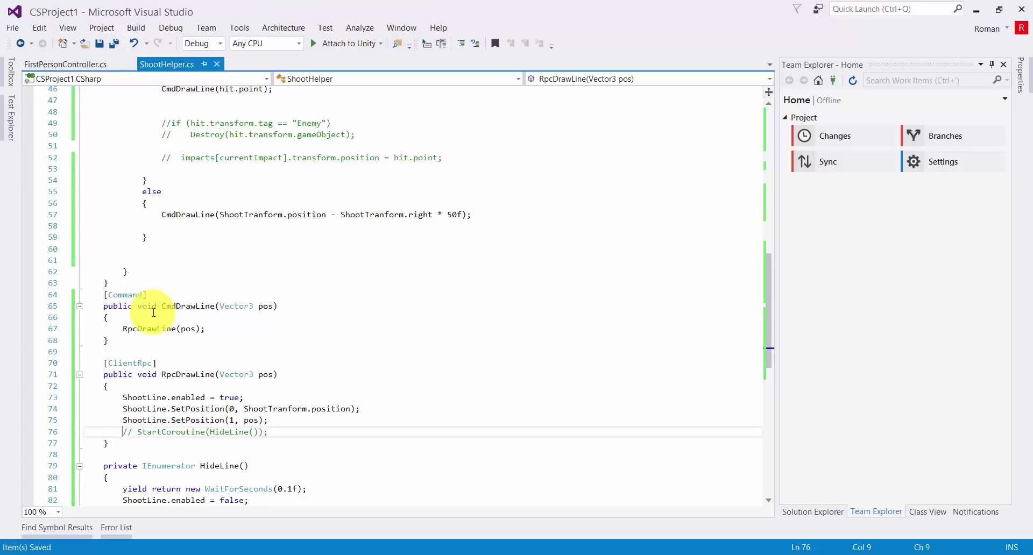
pyautogui.scroll(2, 154, 310)
pyautogui.scroll(2, 164, 300)
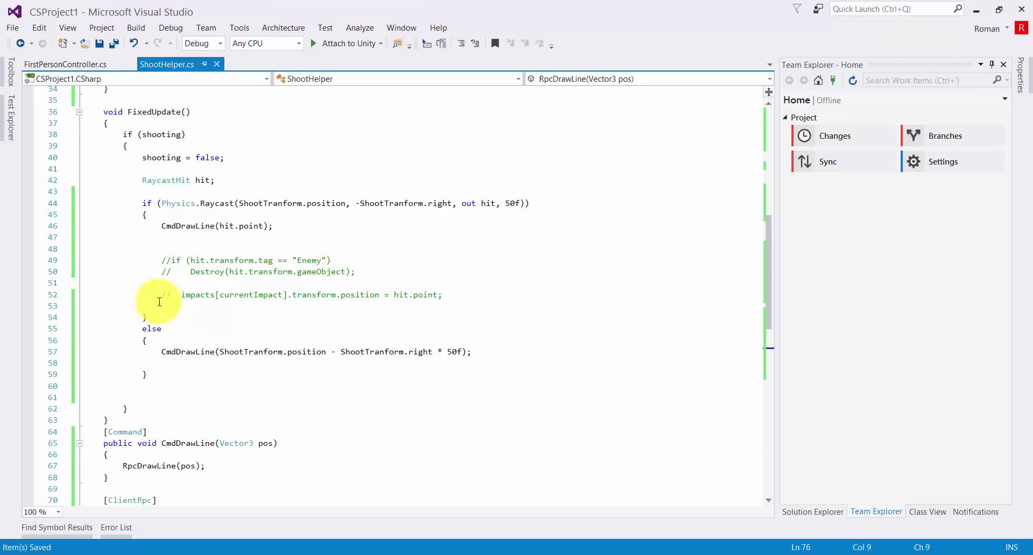
# Add a CmdHit(); call right after CmdDrawLine(hit.point) in the raycast hit branch
pyautogui.click(185, 237)
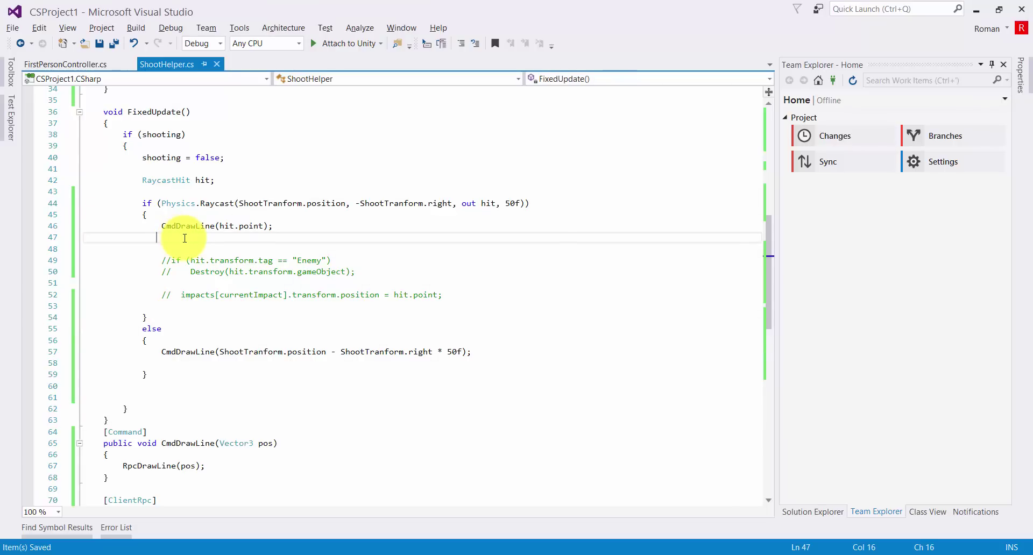
pyautogui.write('Cmd')
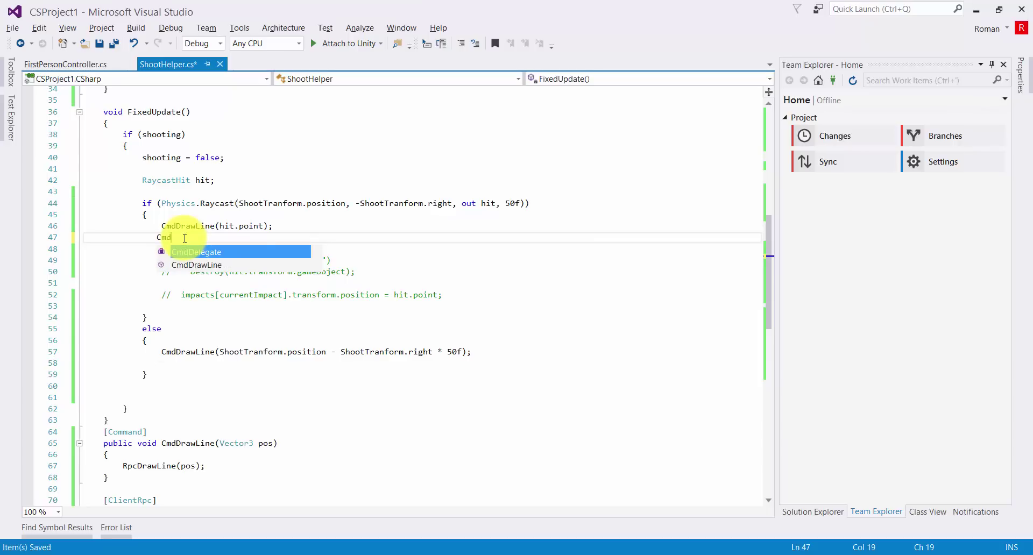
pyautogui.write('Hit')
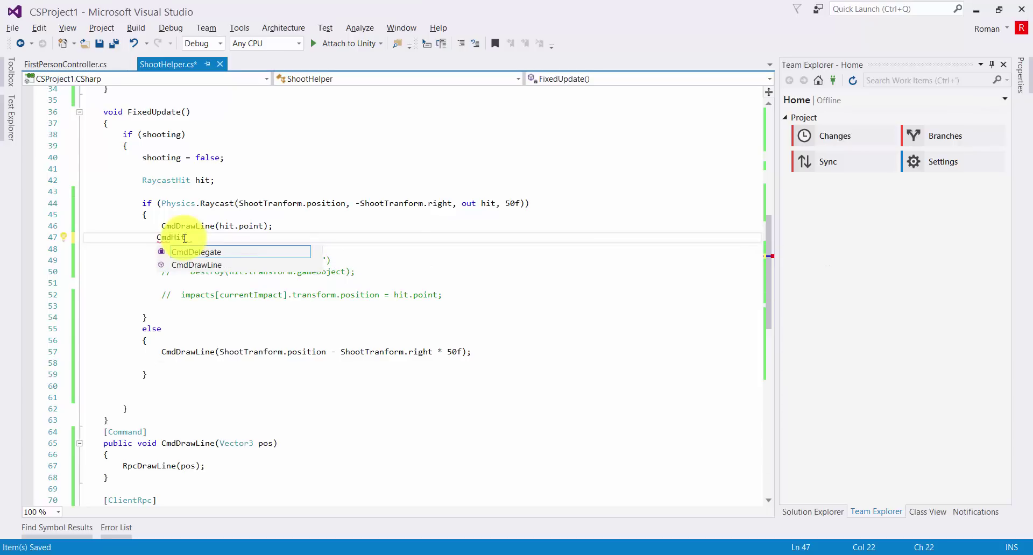
pyautogui.write('();')
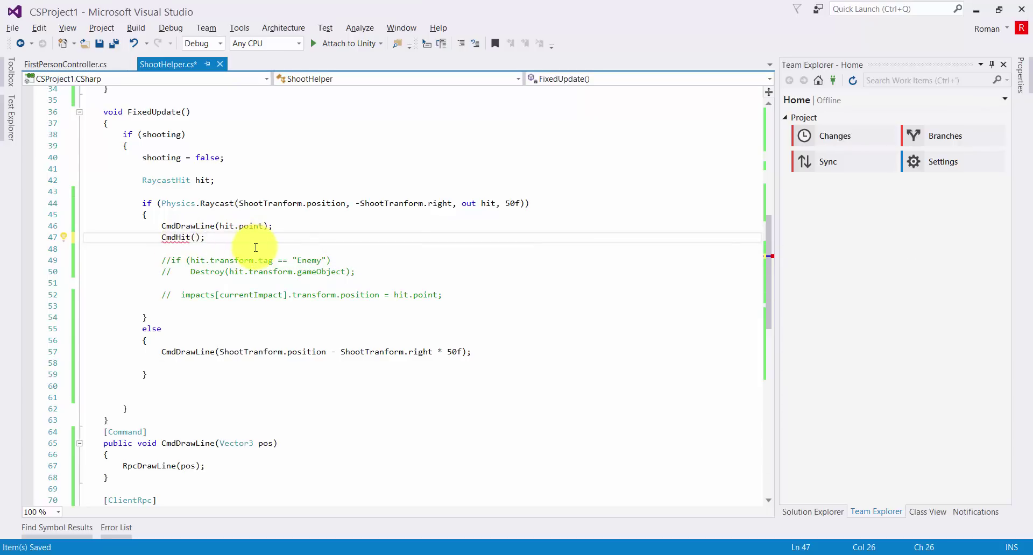
pyautogui.scroll(2, 255, 247)
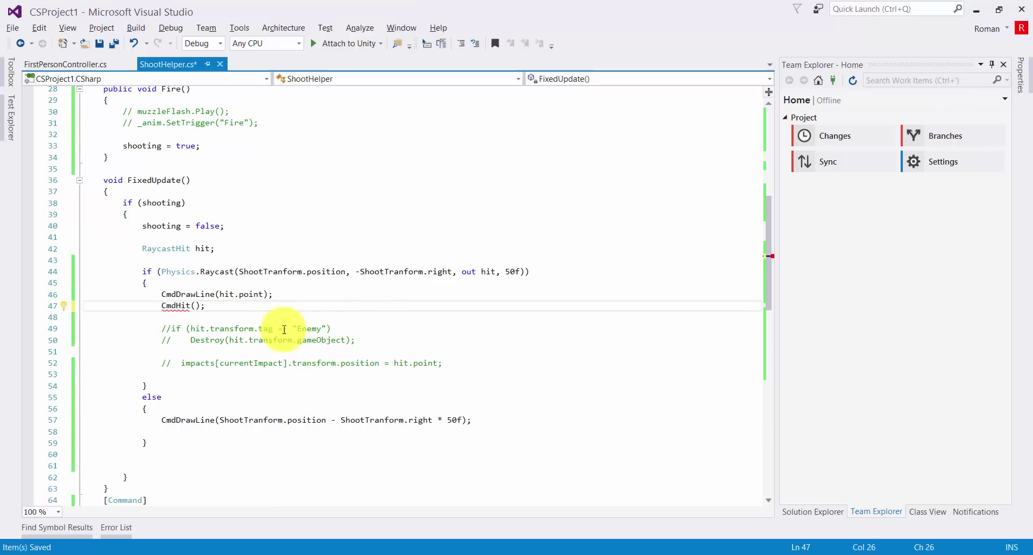
pyautogui.click(196, 305)
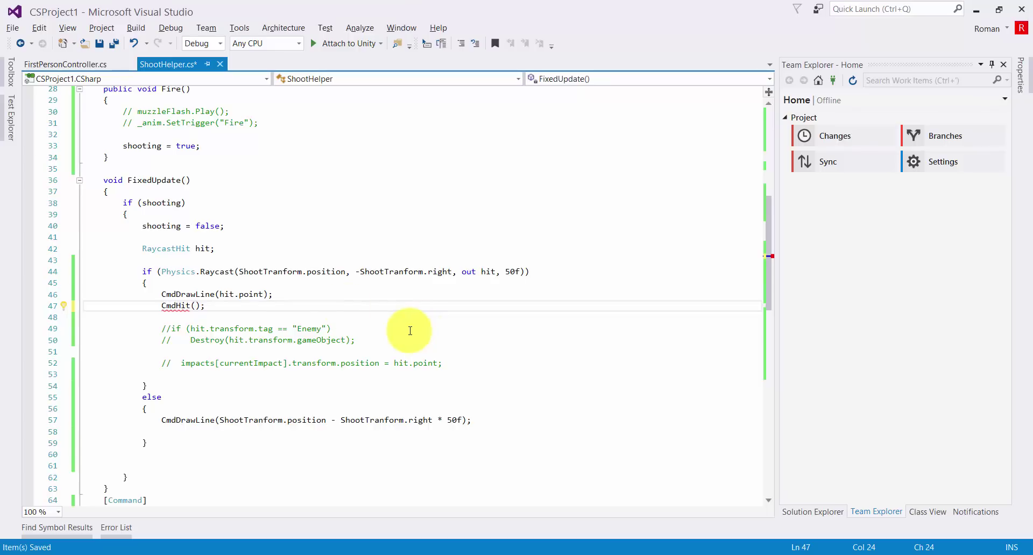
# Select the whole [Command] CmdDrawLine method on lines 64–68
pyautogui.scroll(-2, 396, 305)
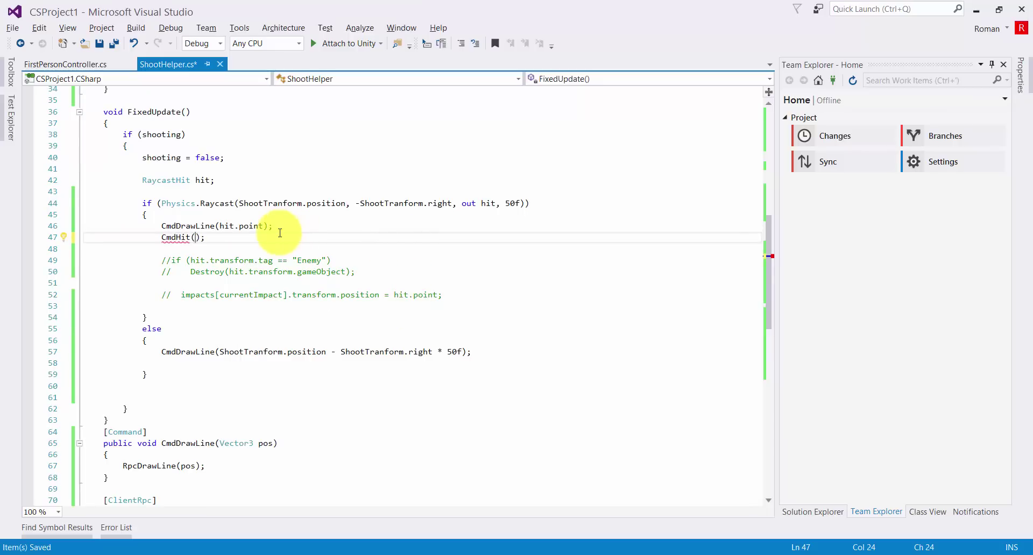
pyautogui.scroll(-1, 194, 238)
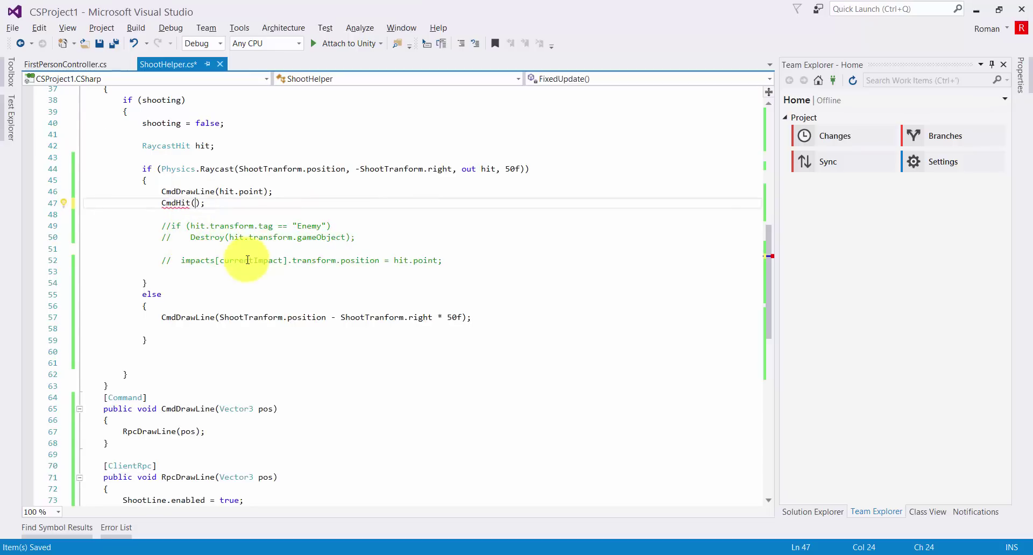
pyautogui.scroll(-3, 212, 257)
pyautogui.moveTo(127, 288); pyautogui.dragTo(126, 340)
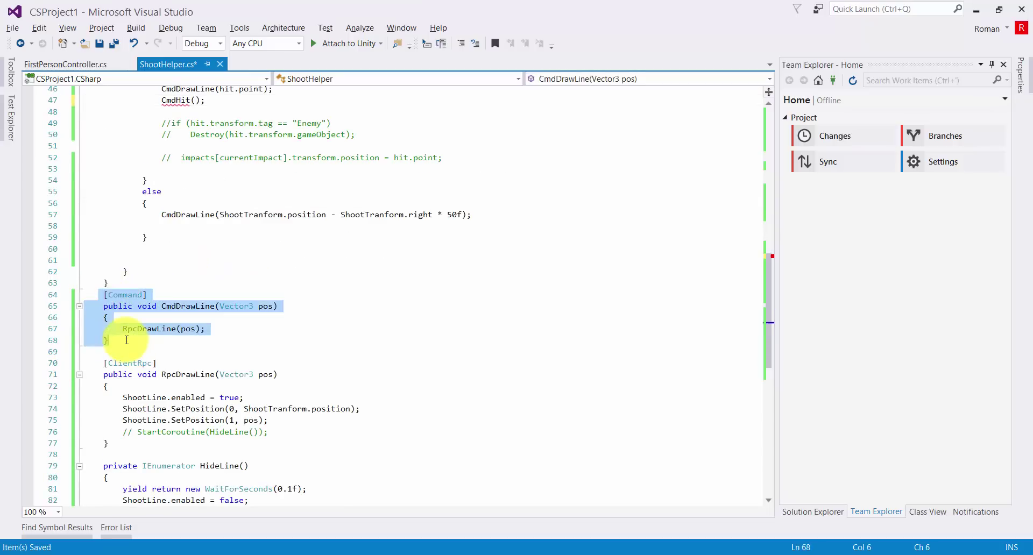
# Paste a copy of the CmdDrawLine method into new blank lines below FixedUpdate
pyautogui.click(126, 283)
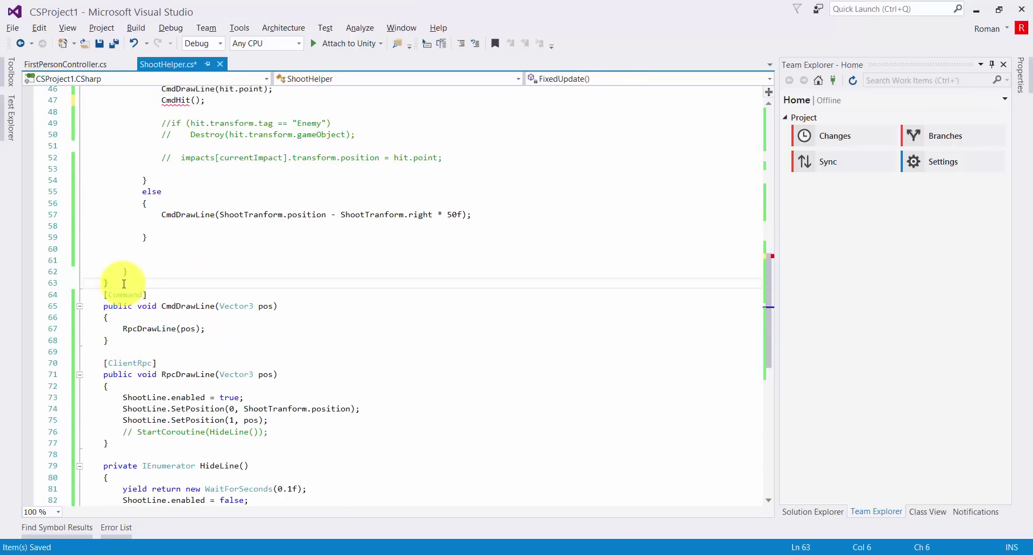
pyautogui.press('Return')
pyautogui.press('Return')
pyautogui.press('Return')
pyautogui.press('Up')
pyautogui.press('Return')
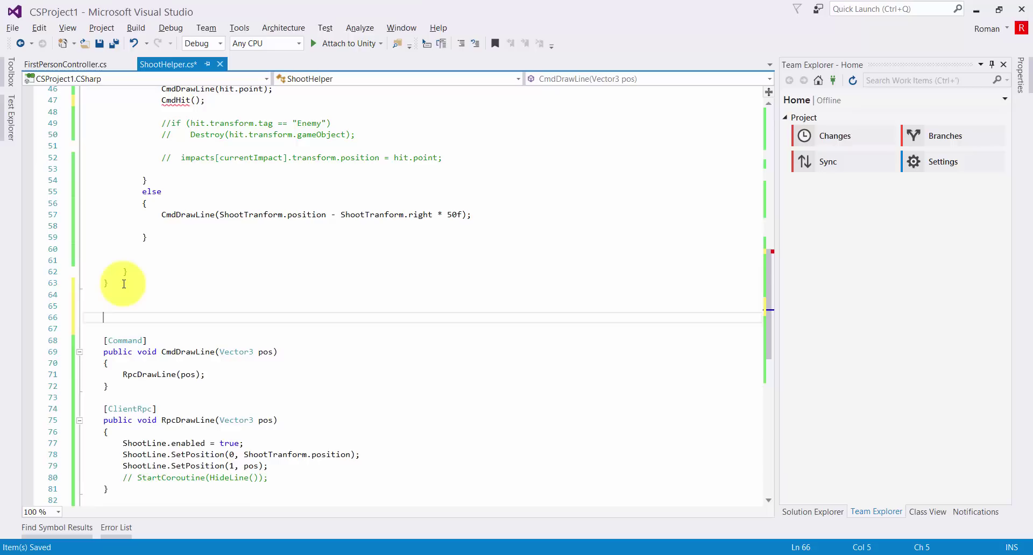
pyautogui.press('Up')
pyautogui.hotkey('ctrl', 'v')
# Rename the duplicated method to CmdHit and save the script
pyautogui.scroll(1, 191, 245)
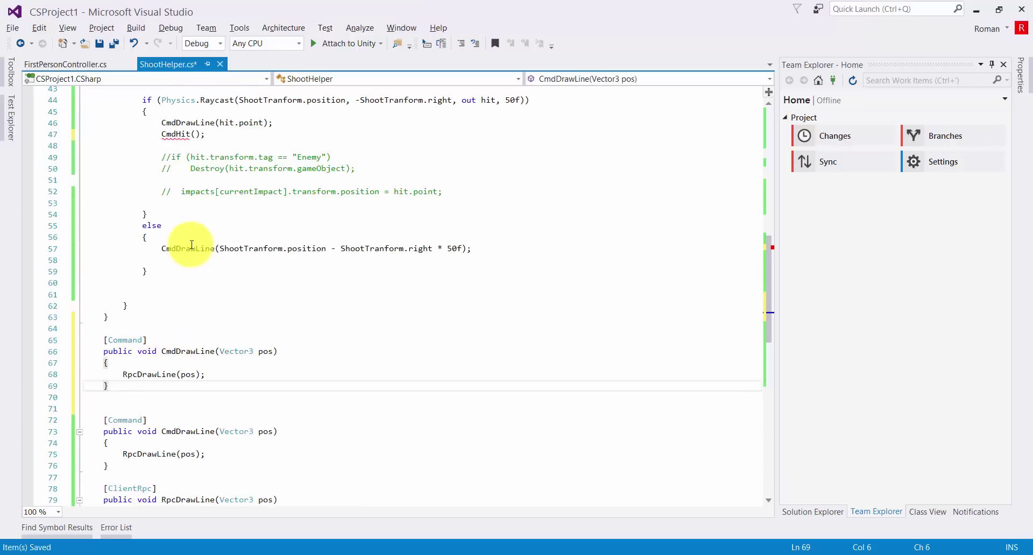
pyautogui.doubleClick(176, 134)
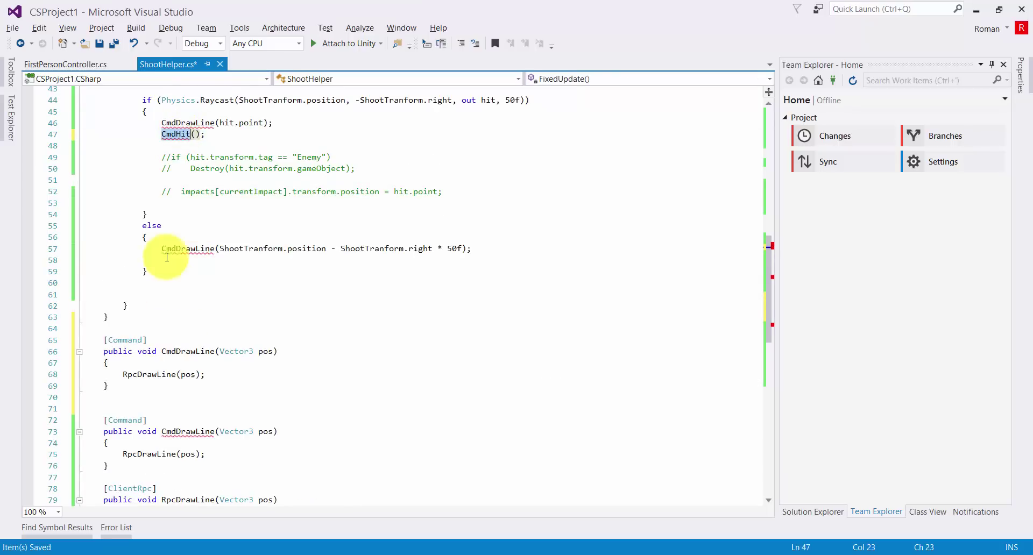
pyautogui.hotkey('ctrl', 'c')
pyautogui.doubleClick(174, 353)
pyautogui.hotkey('ctrl', 'v')
pyautogui.hotkey('ctrl', 's')
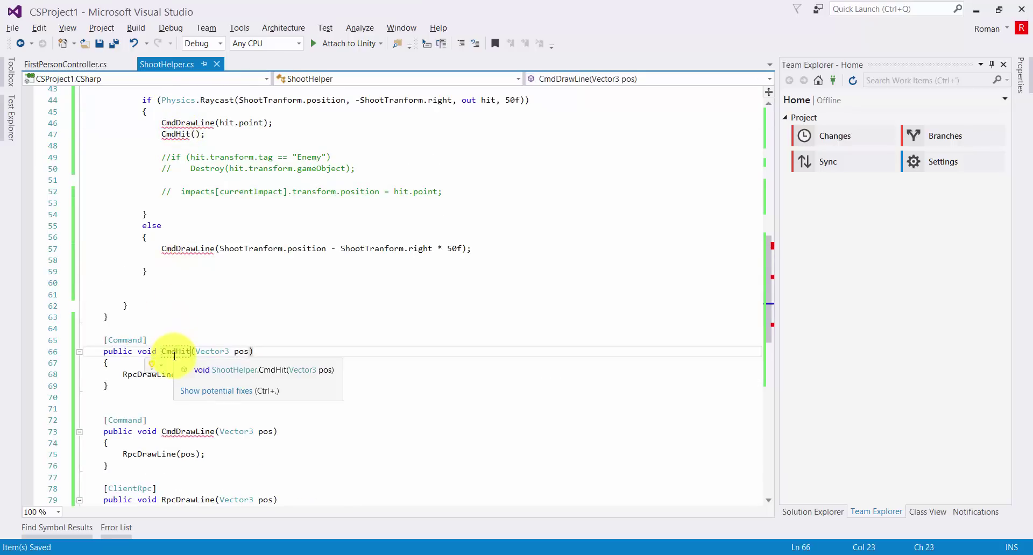
pyautogui.click(217, 356)
pyautogui.doubleClick(217, 356)
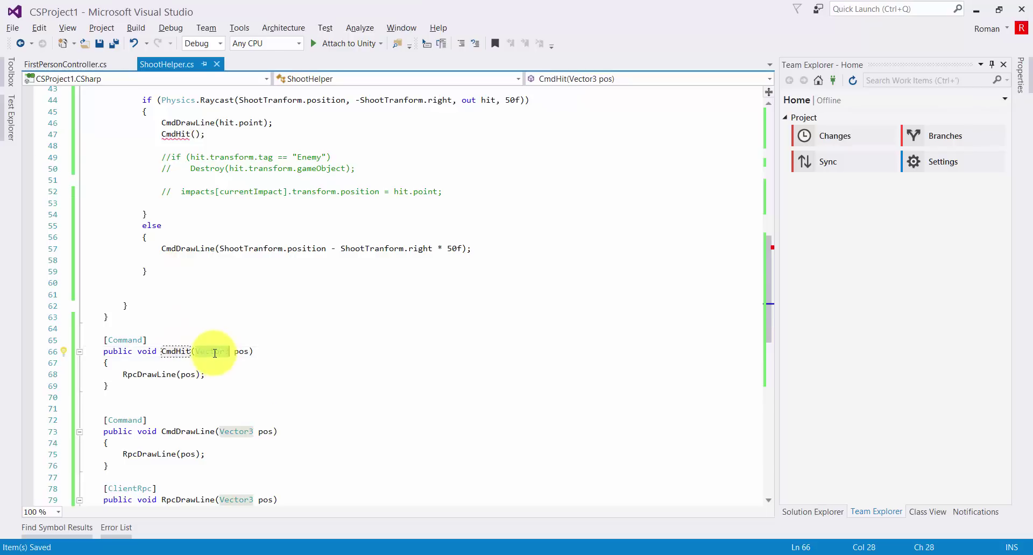
pyautogui.scroll(3, 191, 286)
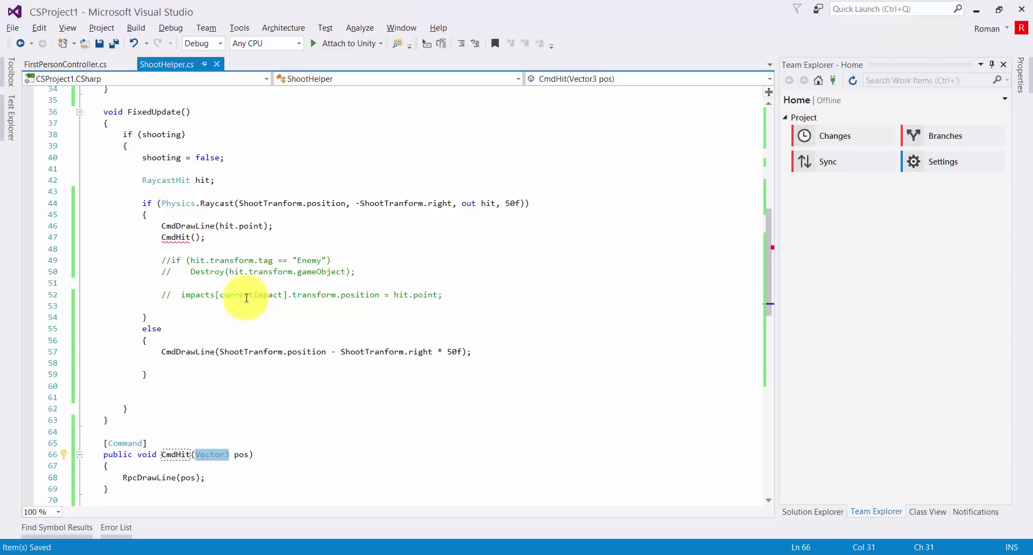
# Add an empty line below the CmdDrawLine(hit.point) call
pyautogui.click(279, 230)
pyautogui.press('Return')
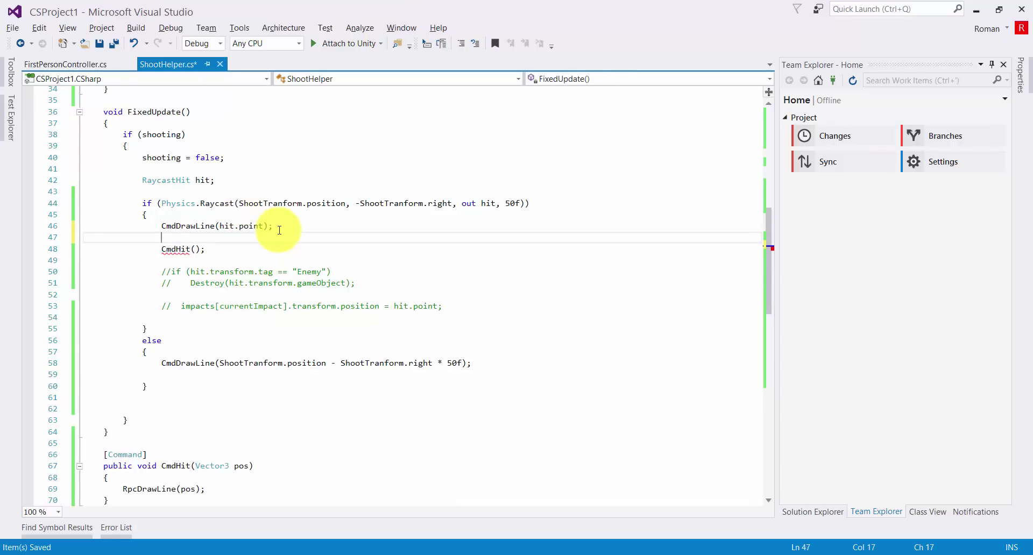
pyautogui.scroll(-3, 189, 403)
pyautogui.scroll(-1, 189, 402)
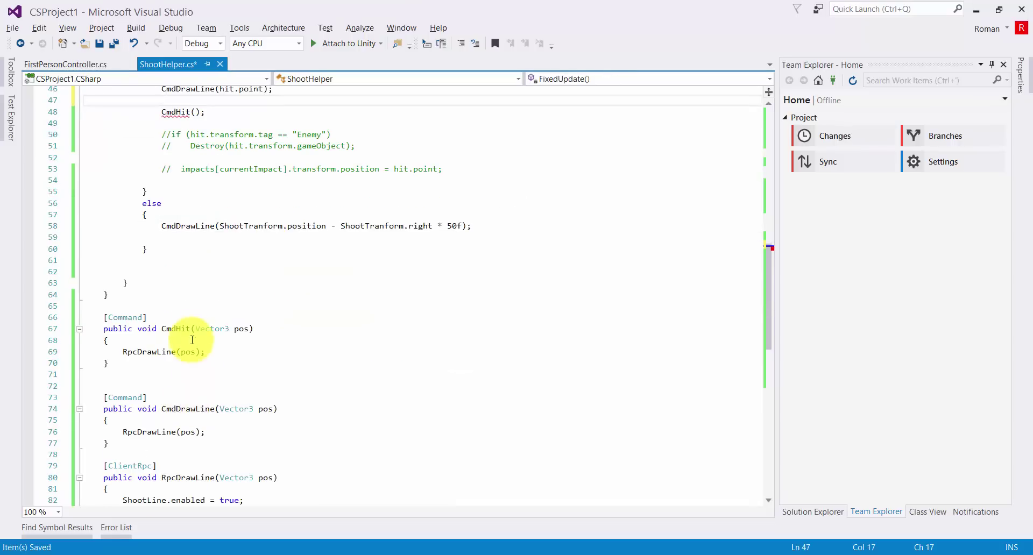
pyautogui.scroll(2, 182, 333)
pyautogui.scroll(-2, 162, 345)
# Change CmdHit's parameter type from Vector3 to NetworkIdentity and save
pyautogui.click(204, 329)
pyautogui.doubleClick(204, 329)
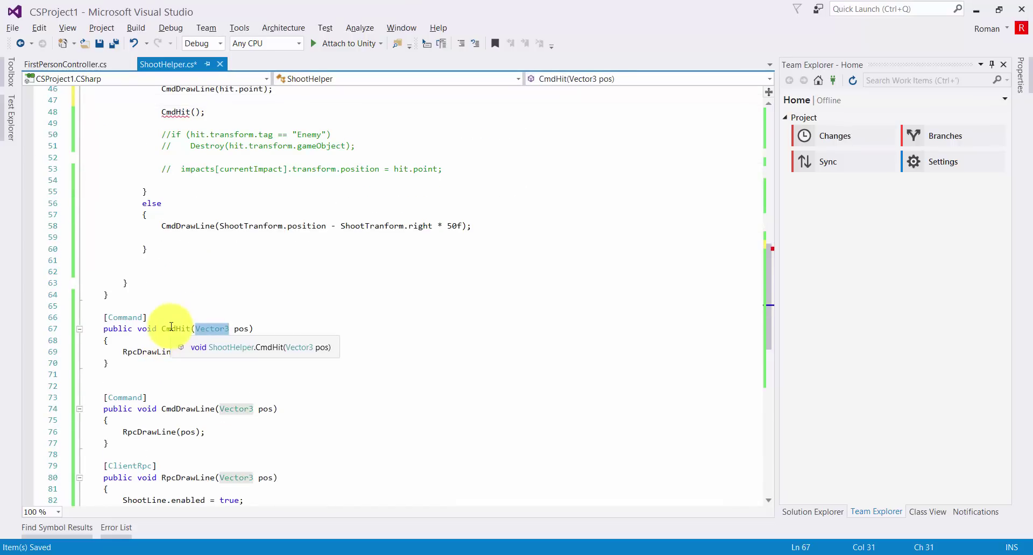
pyautogui.write('Net')
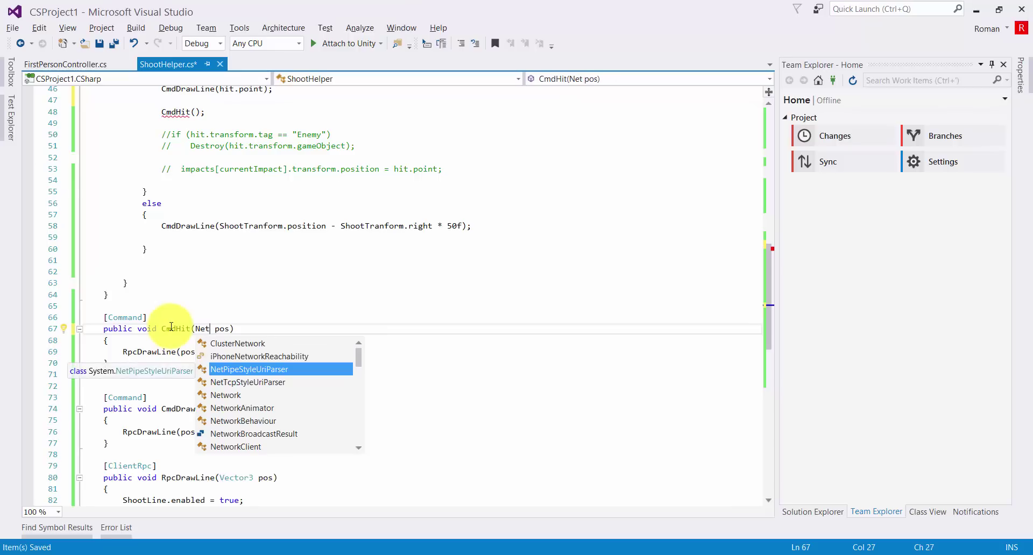
pyautogui.press('Down')
pyautogui.press('Down')
pyautogui.press('Return')
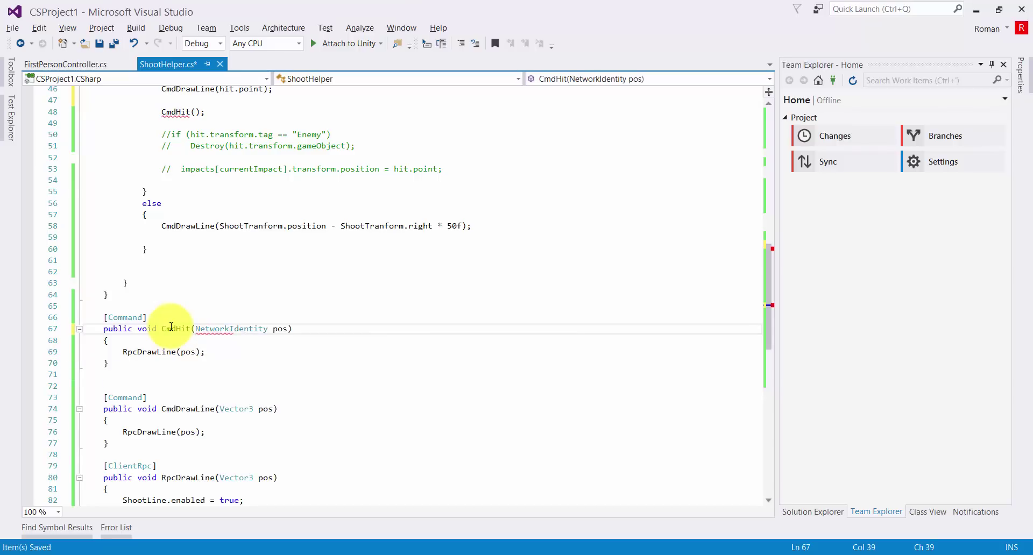
pyautogui.hotkey('ctrl', 's')
# Rename the parameter to target, comment out the RpcDrawLine(pos) call, and save
pyautogui.click(279, 332)
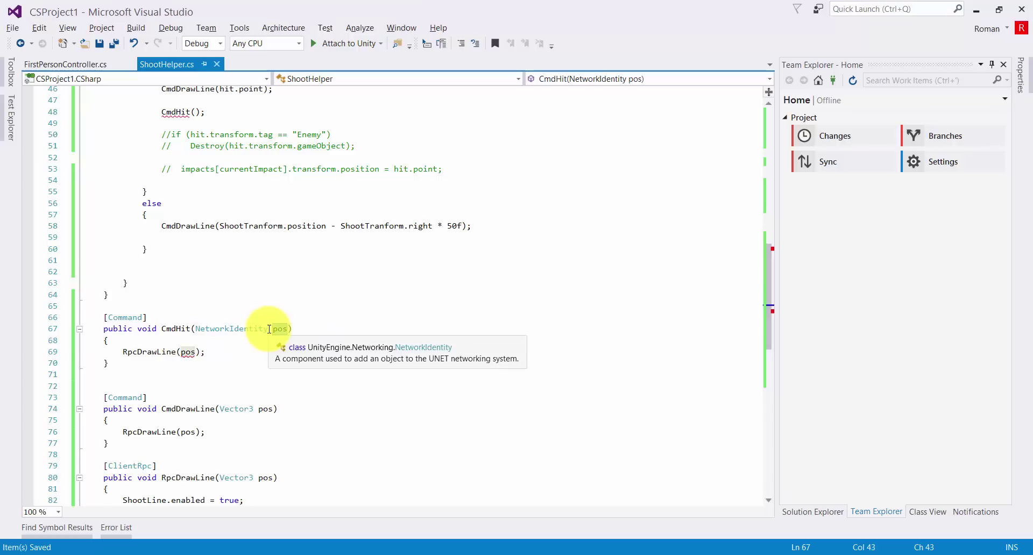
pyautogui.press('BackSpace')
pyautogui.press('BackSpace')
pyautogui.press('BackSpace')
pyautogui.write('target')
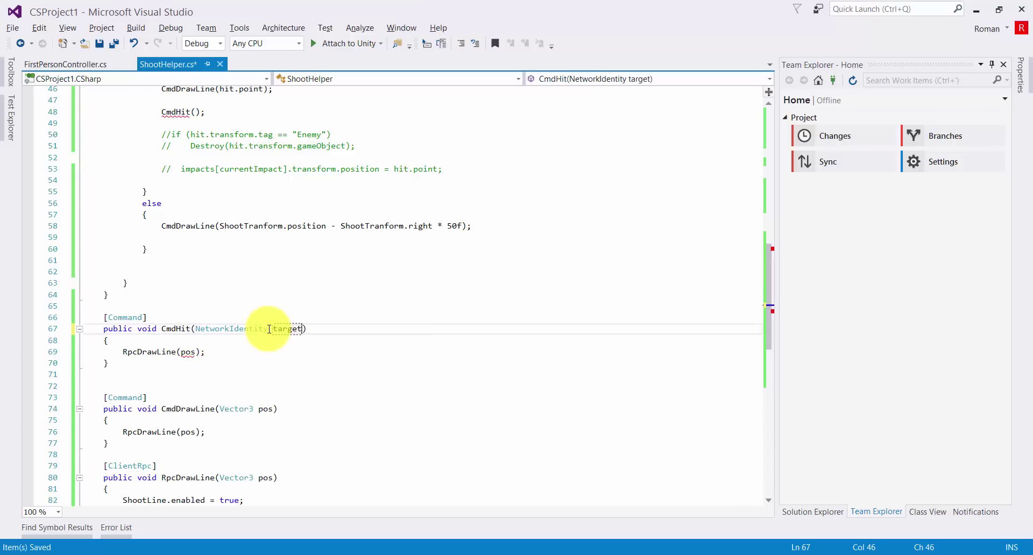
pyautogui.click(119, 352)
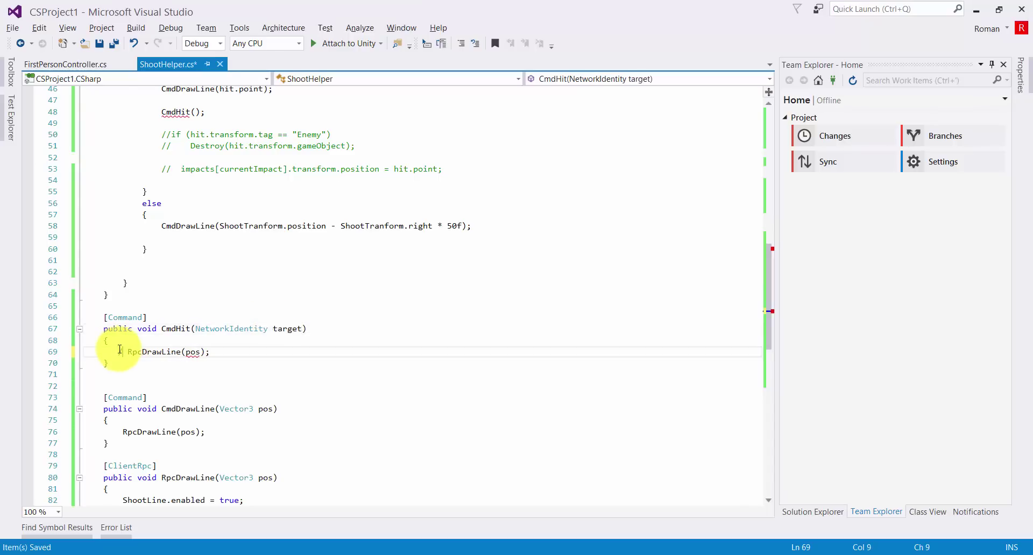
pyautogui.write('//')
pyautogui.hotkey('ctrl', 's')
pyautogui.scroll(2, 143, 323)
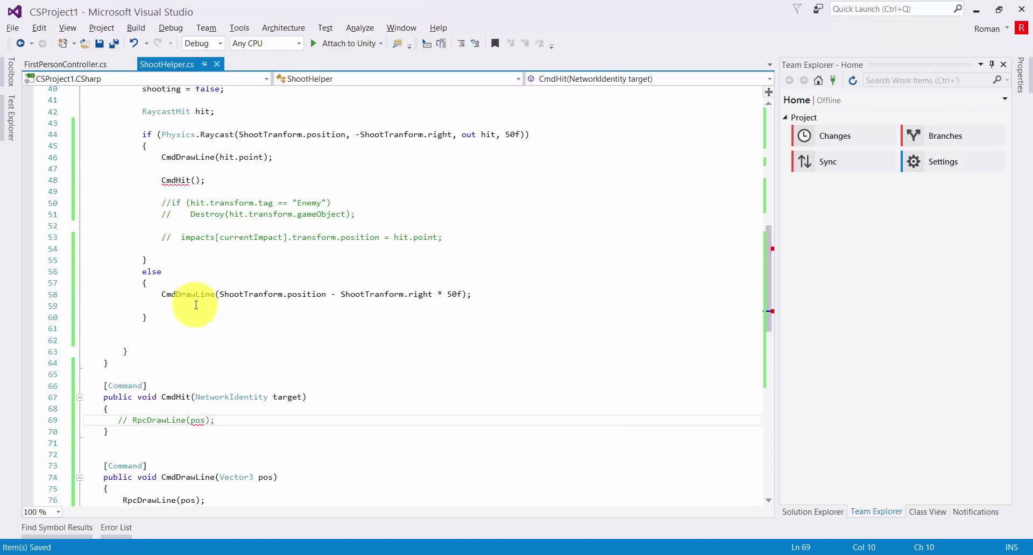
# Add an if condition on hit.collider.GetComponent<NetworkIdentity>() under CmdDrawLine(hit.point)
pyautogui.click(198, 180)
pyautogui.click(253, 168)
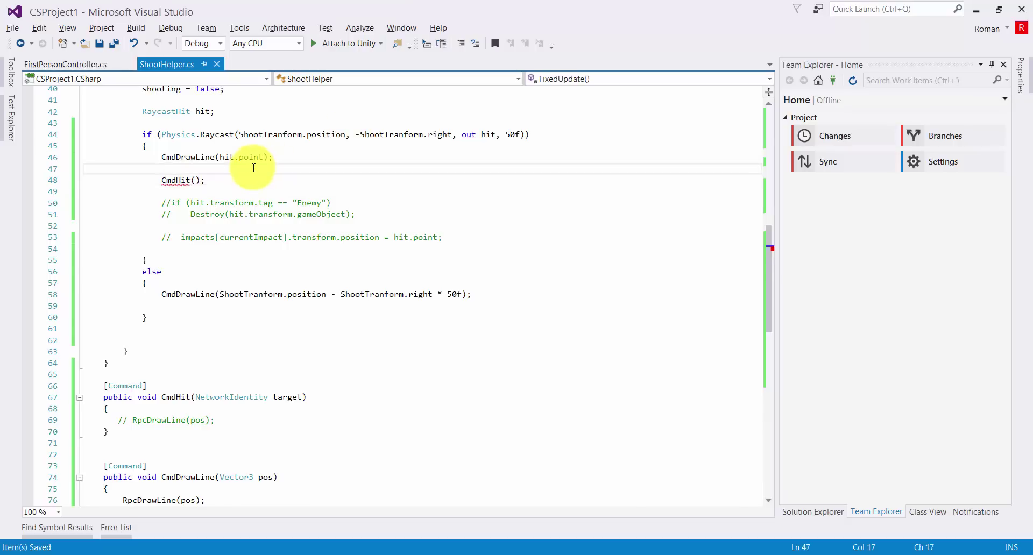
pyautogui.write('if(')
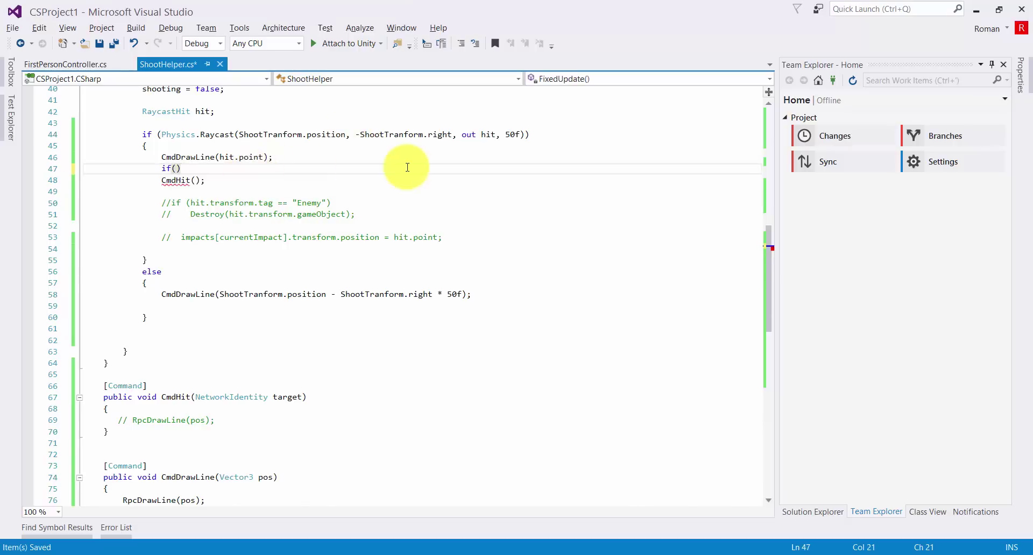
pyautogui.scroll(3, 406, 166)
pyautogui.click(205, 215)
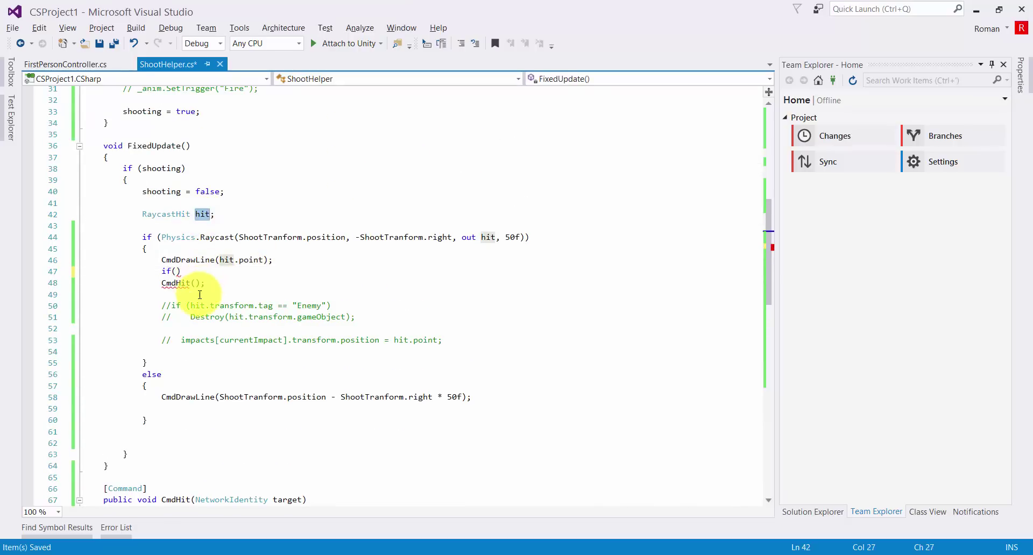
pyautogui.click(178, 271)
pyautogui.write('hit.G')
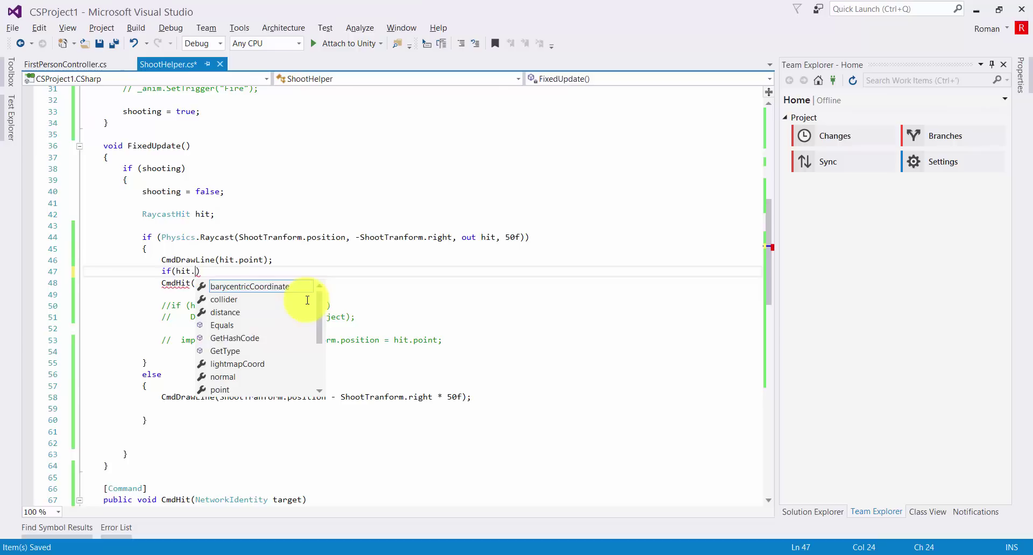
pyautogui.write('e')
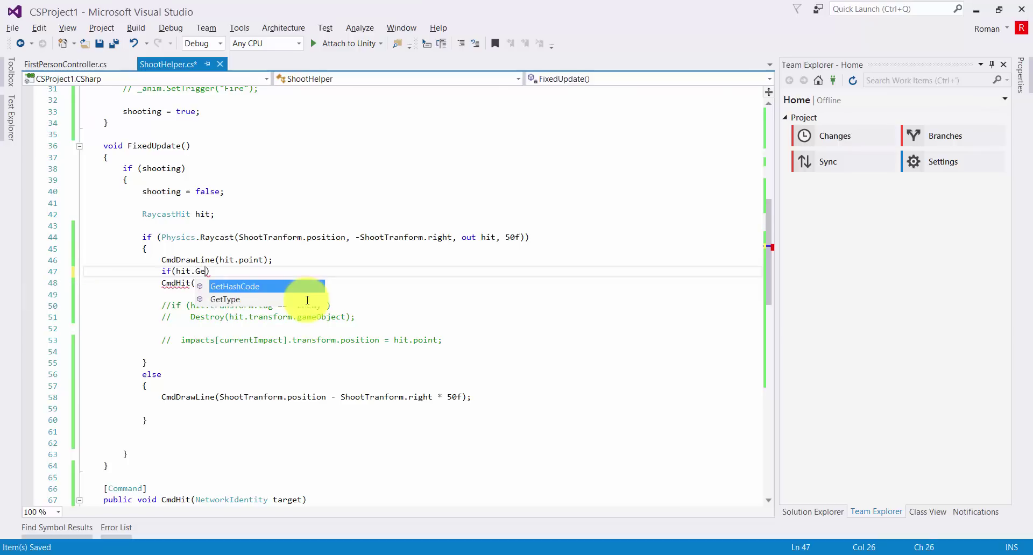
pyautogui.press('BackSpace')
pyautogui.press('BackSpace')
pyautogui.write('ga')
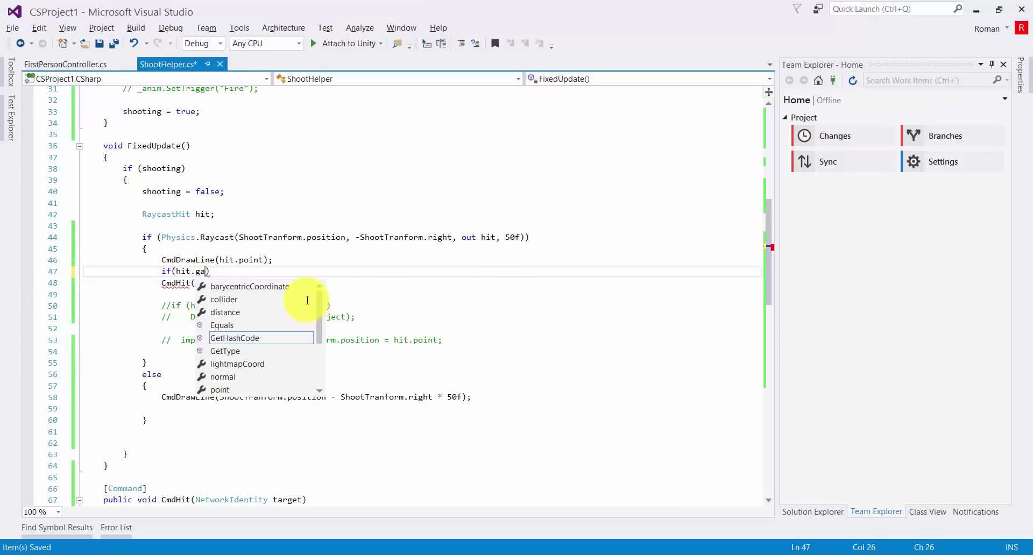
pyautogui.press('BackSpace')
pyautogui.press('BackSpace')
pyautogui.press('Up')
pyautogui.press('Up')
pyautogui.press('Up')
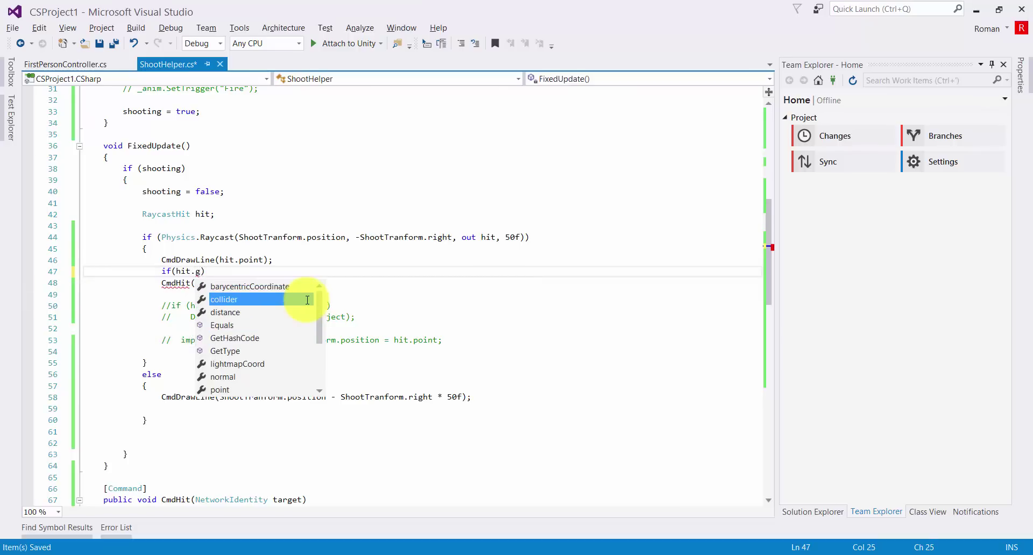
pyautogui.press('Return')
pyautogui.write('.')
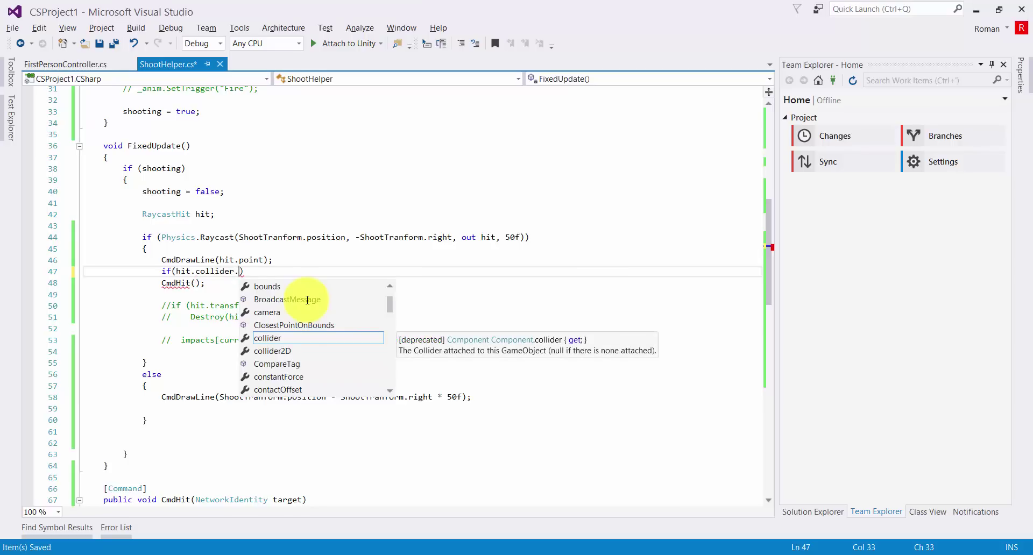
pyautogui.write('Get')
pyautogui.press('Tab')
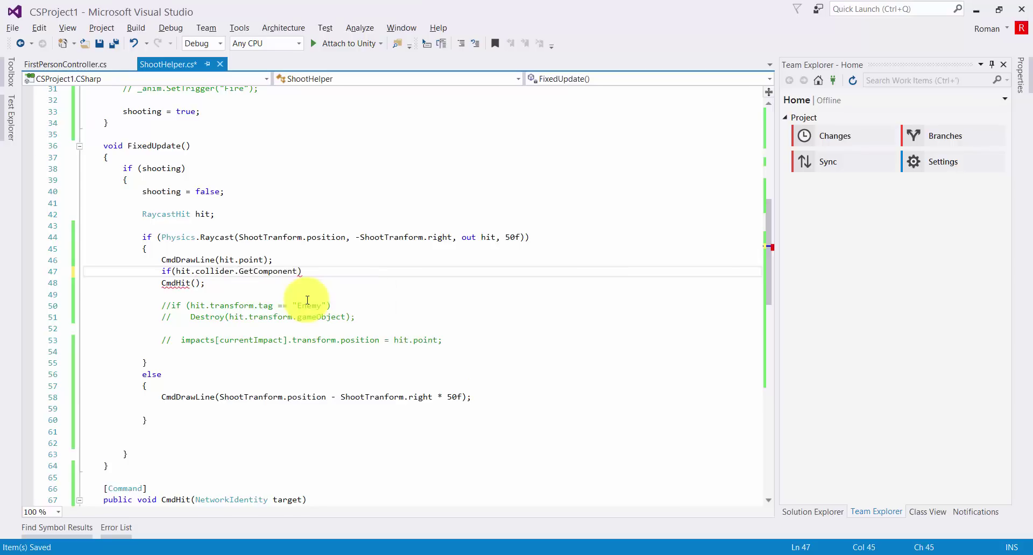
pyautogui.write('Ne')
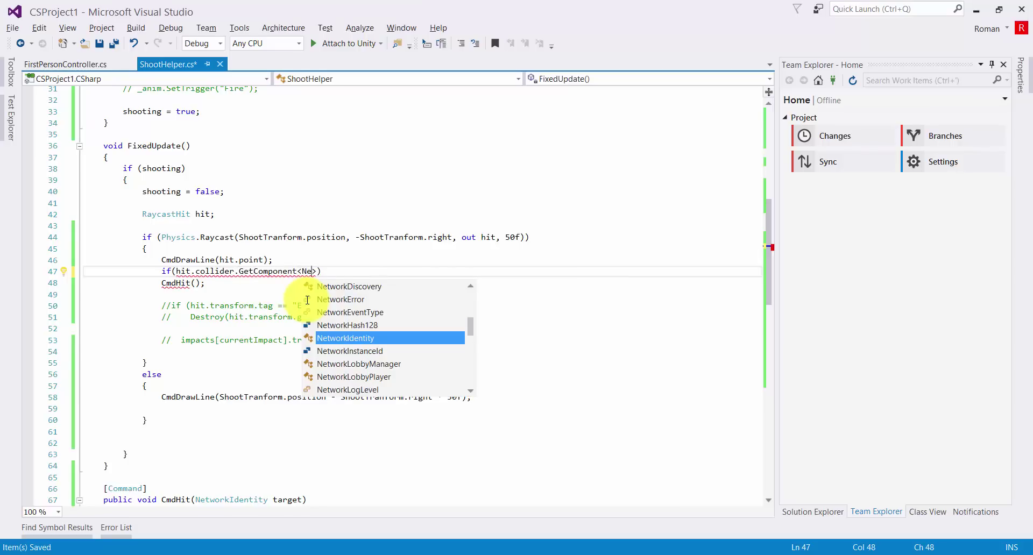
pyautogui.write('>')
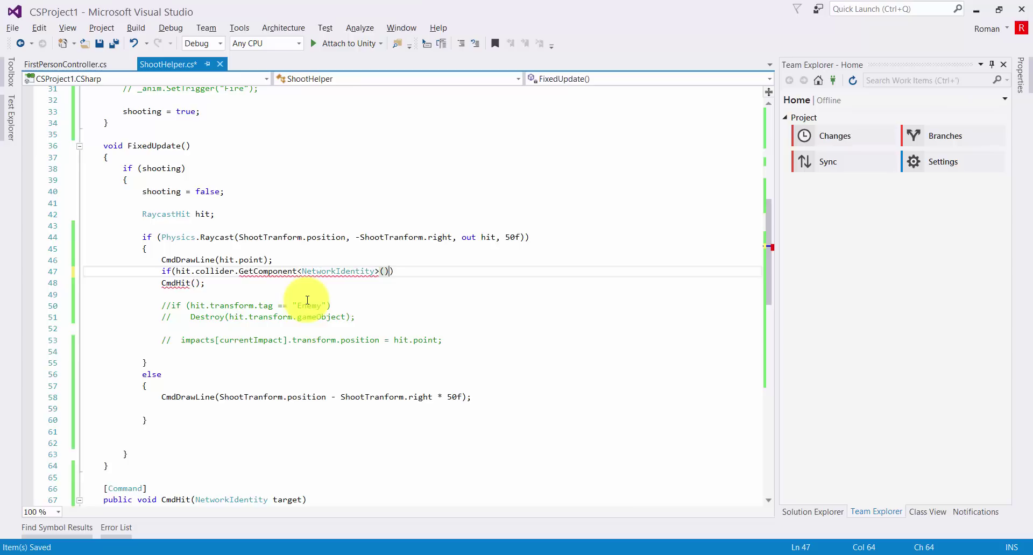
# Pass the GetComponent<NetworkIdentity>() lookup as CmdHit's argument and save the script
pyautogui.keyDown('shift'); pyautogui.click(176, 271); pyautogui.keyUp('shift')
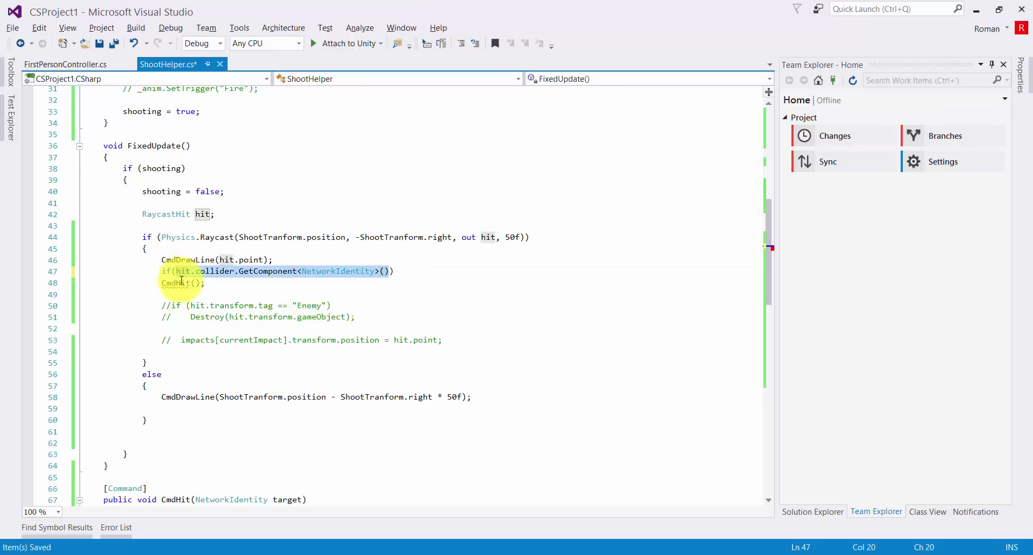
pyautogui.hotkey('ctrl', 'c')
pyautogui.click(195, 283)
pyautogui.hotkey('ctrl', 'v')
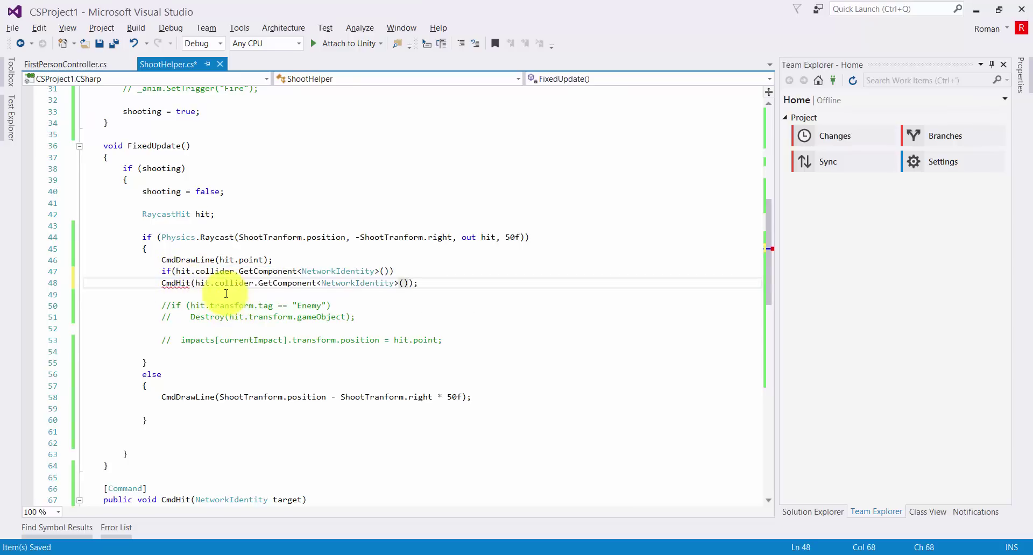
pyautogui.click(224, 294)
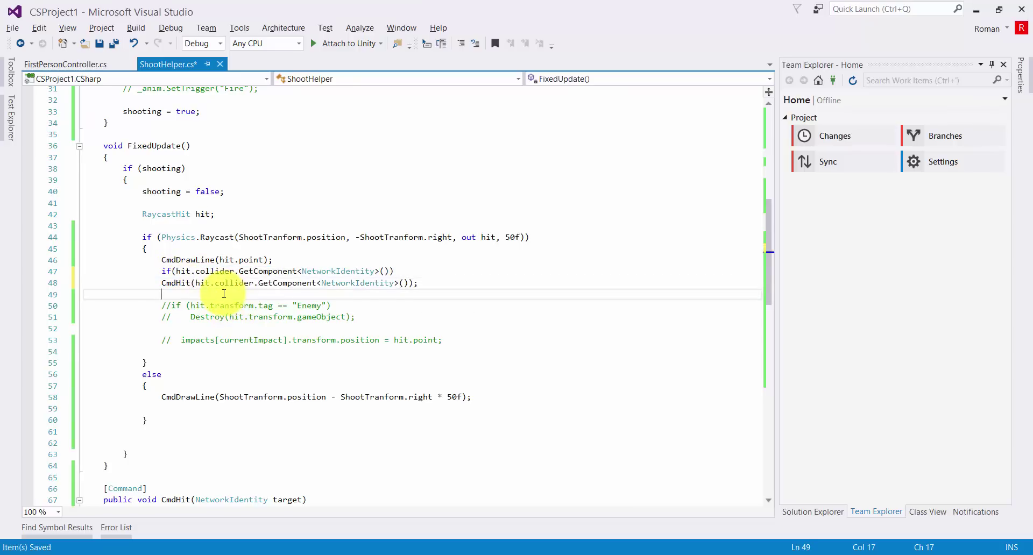
pyautogui.hotkey('ctrl', 's')
# Uncomment RpcDrawLine(pos) inside CmdHit and add two blank lines below the method
pyautogui.scroll(-6, 220, 294)
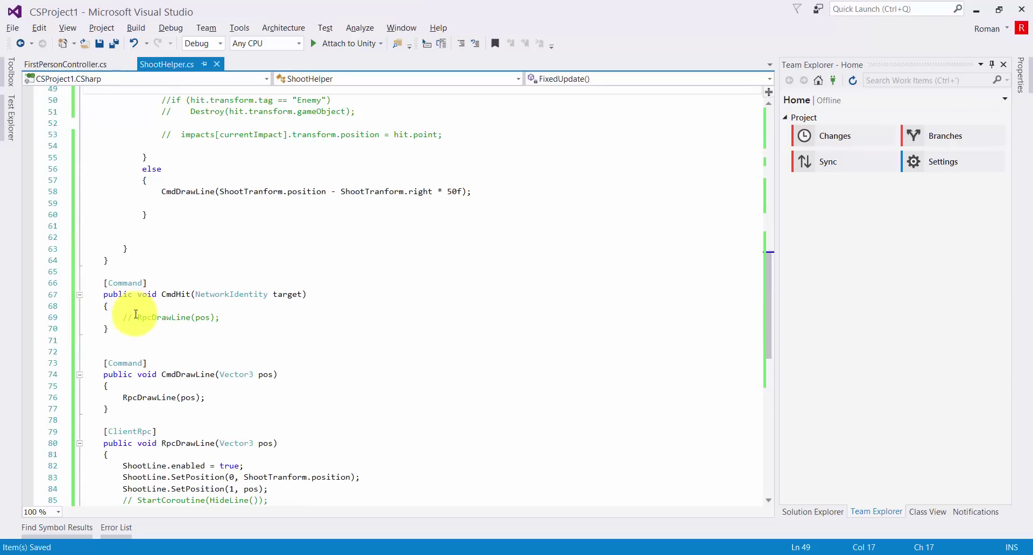
pyautogui.moveTo(138, 318); pyautogui.dragTo(113, 318)
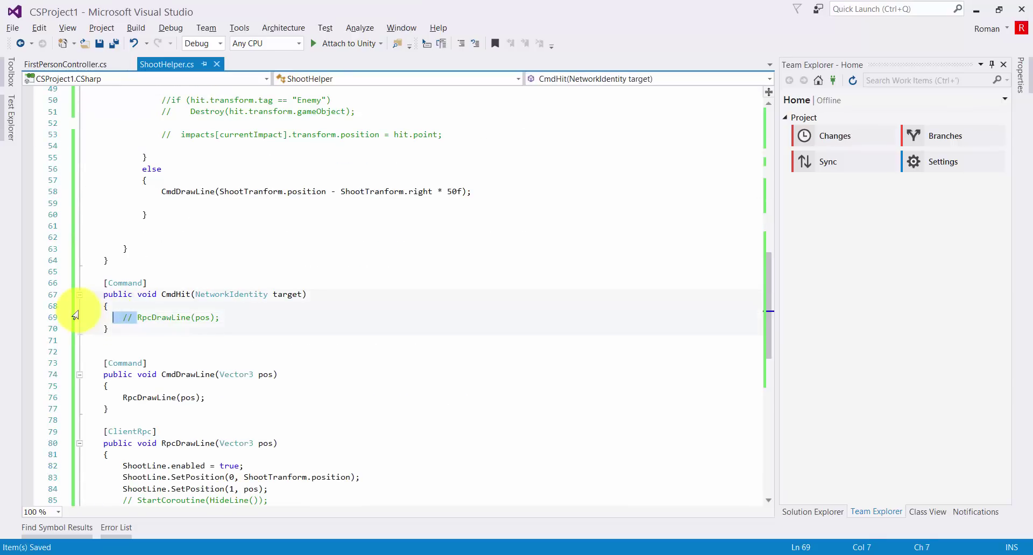
pyautogui.press('BackSpace')
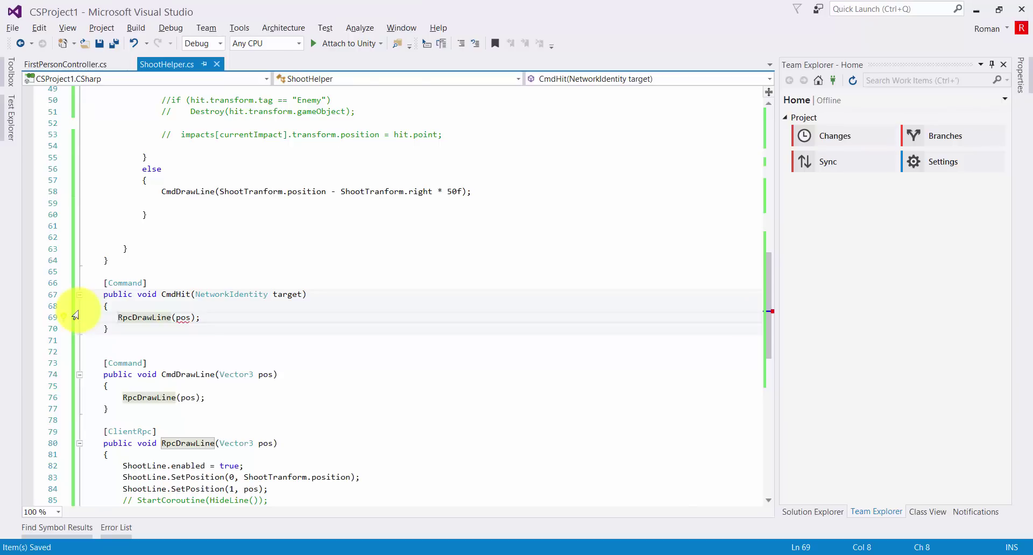
pyautogui.click(146, 329)
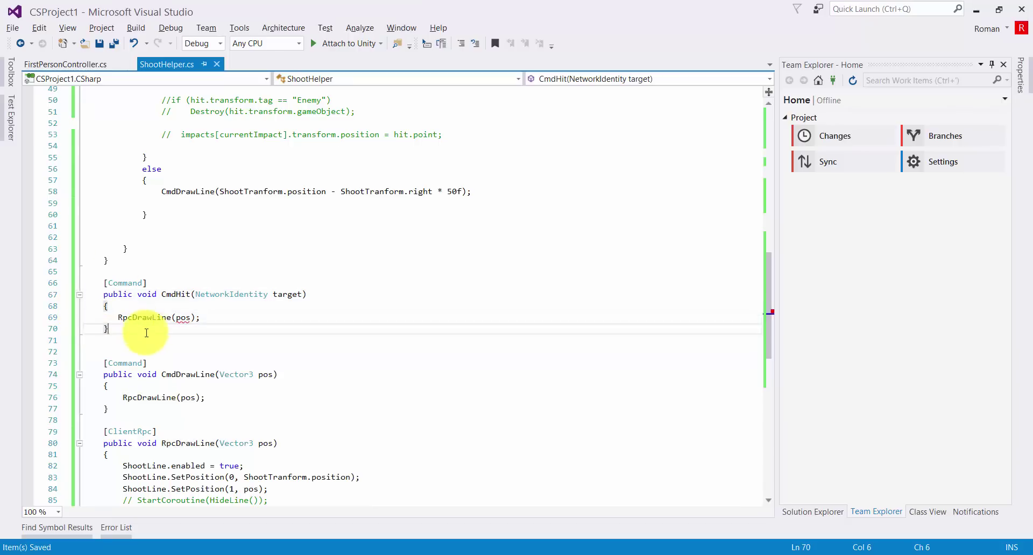
pyautogui.press('Return')
pyautogui.press('Return')
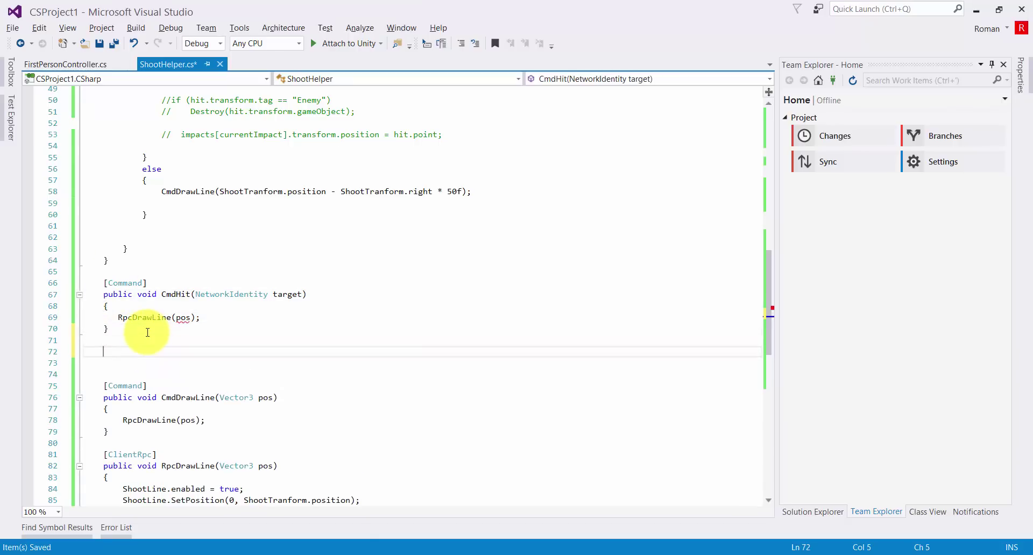
pyautogui.press('Up')
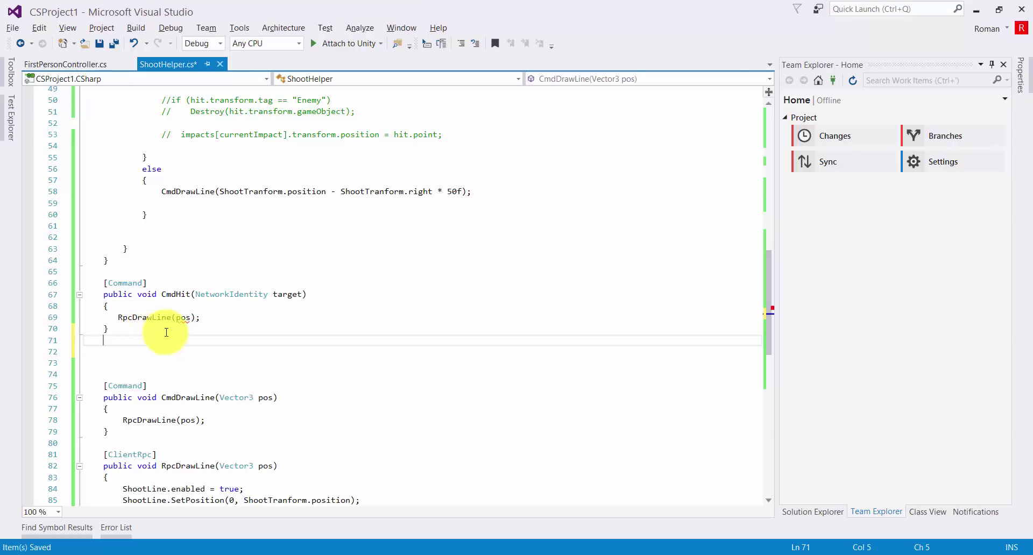
pyautogui.scroll(2, 299, 219)
pyautogui.scroll(2, 370, 207)
# Pass hit.point as CmdHit's second argument in the raycast branch and save
pyautogui.click(426, 214)
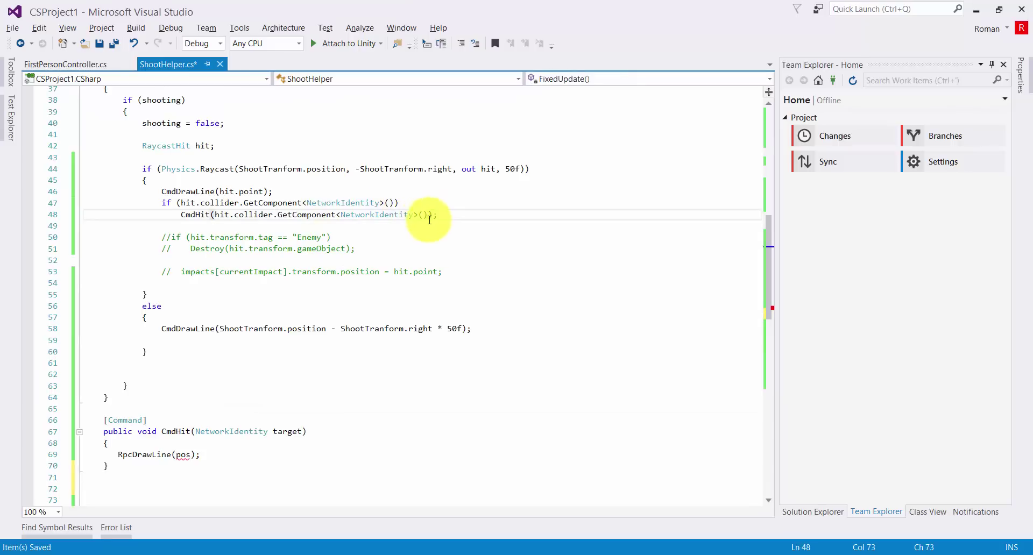
pyautogui.write(',')
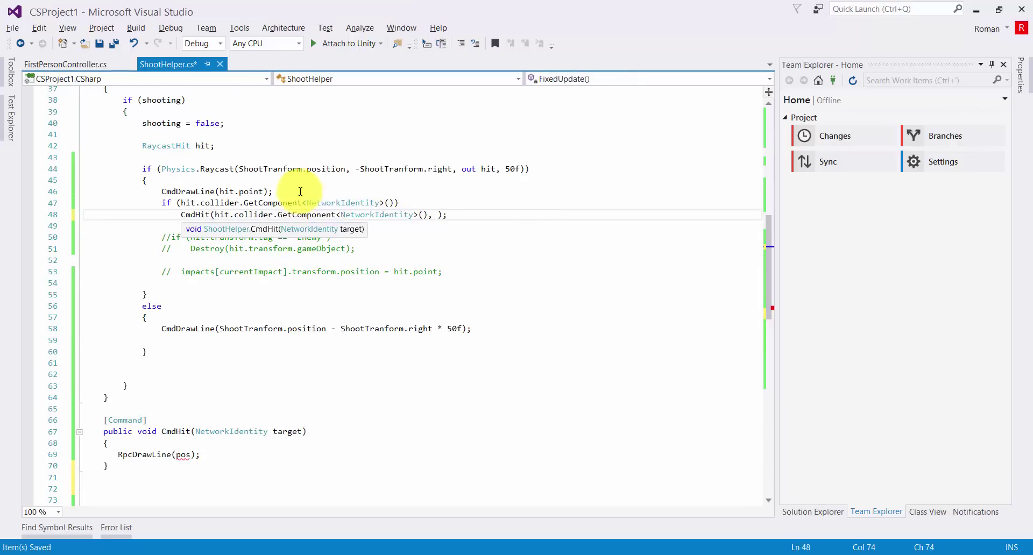
pyautogui.moveTo(219, 191); pyautogui.dragTo(264, 192)
pyautogui.hotkey('ctrl', 'c')
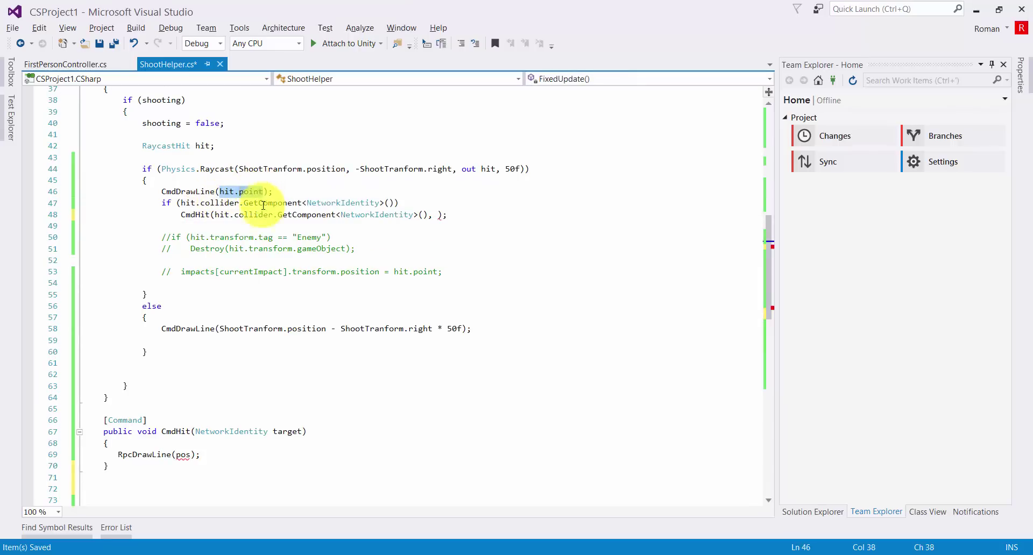
pyautogui.click(438, 214)
pyautogui.hotkey('ctrl', 'v')
pyautogui.hotkey('ctrl', 's')
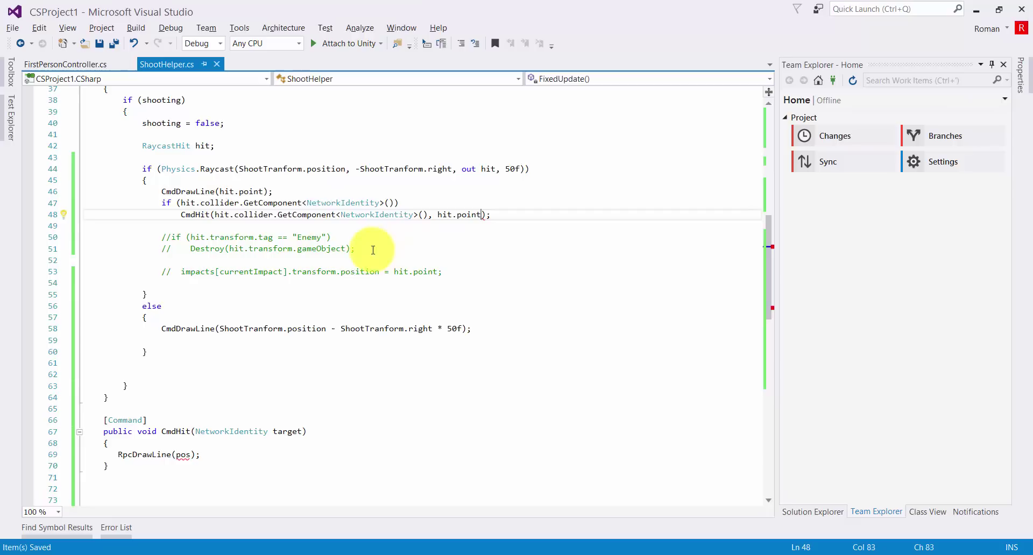
# Add a Vector3 pos parameter to CmdHit, copied from CmdDrawLine's parameter list
pyautogui.scroll(-3, 355, 269)
pyautogui.click(303, 329)
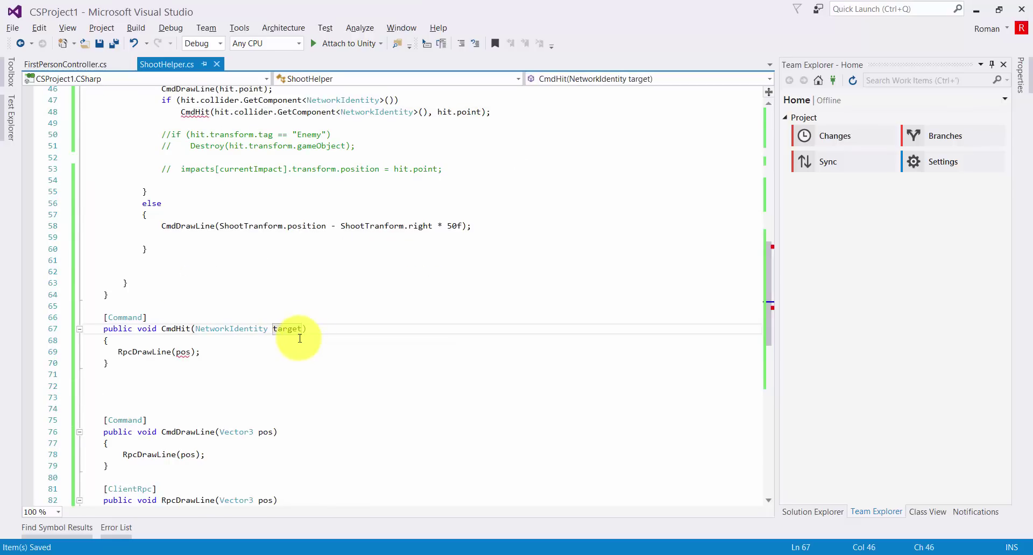
pyautogui.write(',')
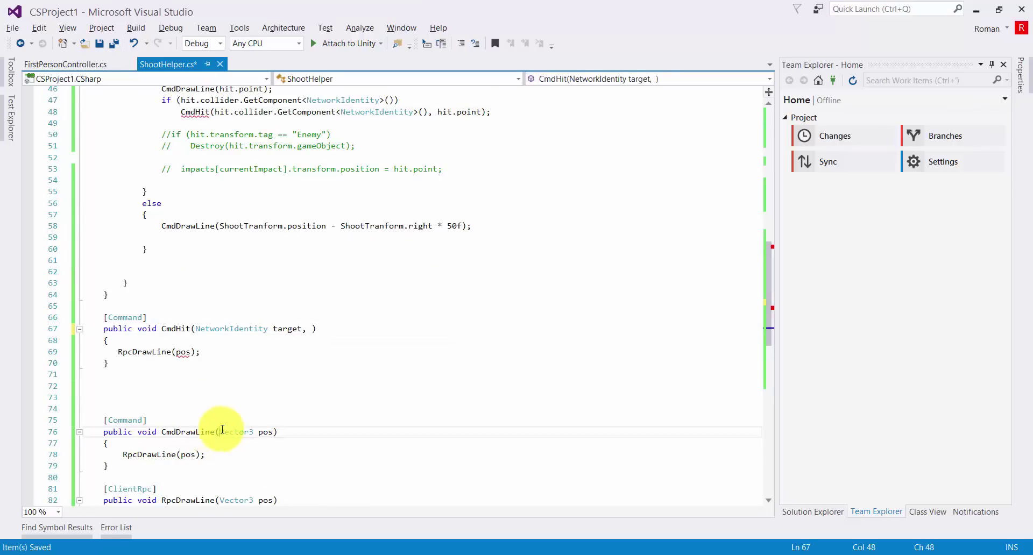
pyautogui.moveTo(220, 432); pyautogui.dragTo(273, 432)
pyautogui.hotkey('ctrl', 'c')
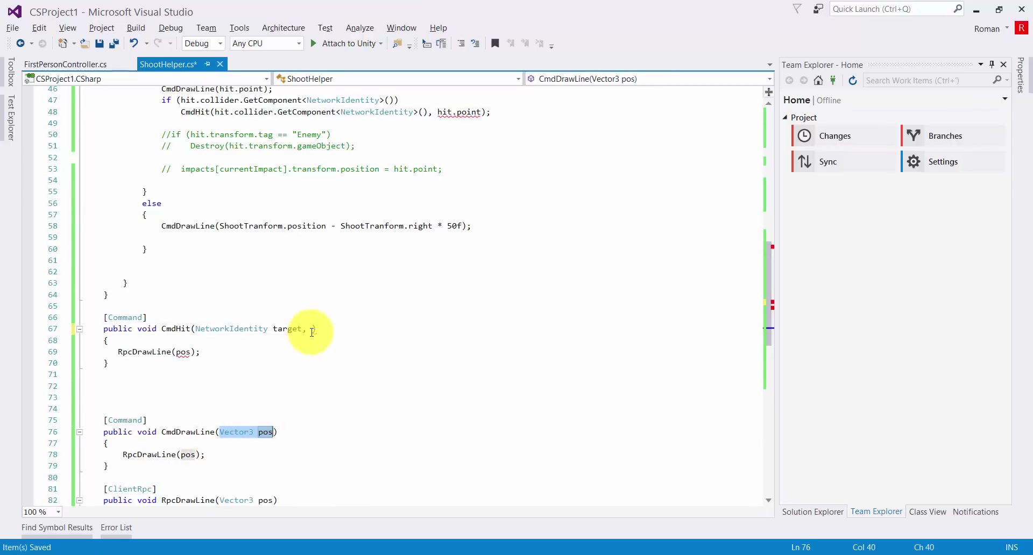
pyautogui.click(313, 328)
pyautogui.hotkey('ctrl', 'v')
pyautogui.scroll(-2, 178, 351)
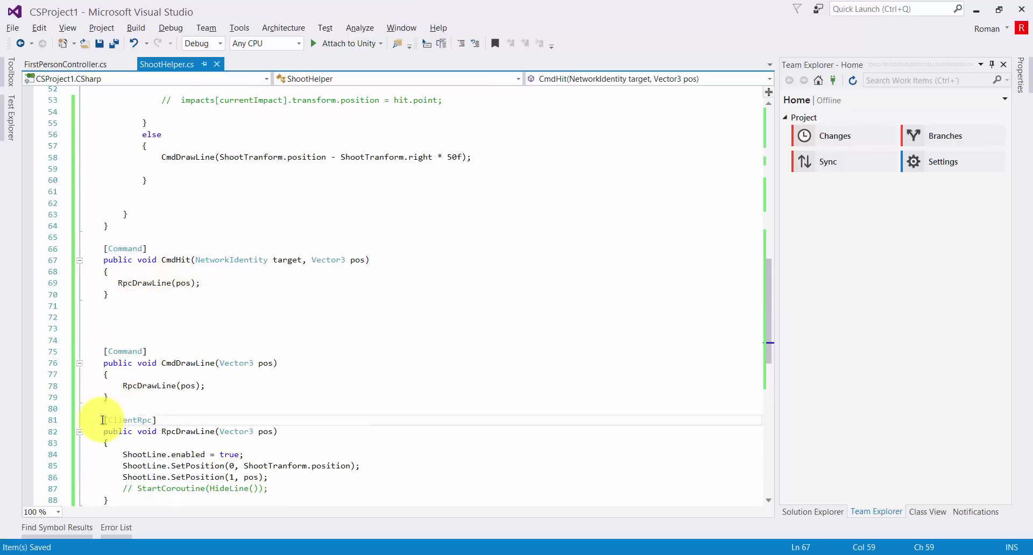
pyautogui.moveTo(97, 418); pyautogui.dragTo(111, 445)
# Paste the [ClientRpc] header below CmdHit, rename it RpcHit, and point CmdHit's call to RpcHit
pyautogui.click(120, 307)
pyautogui.hotkey('ctrl', 'v')
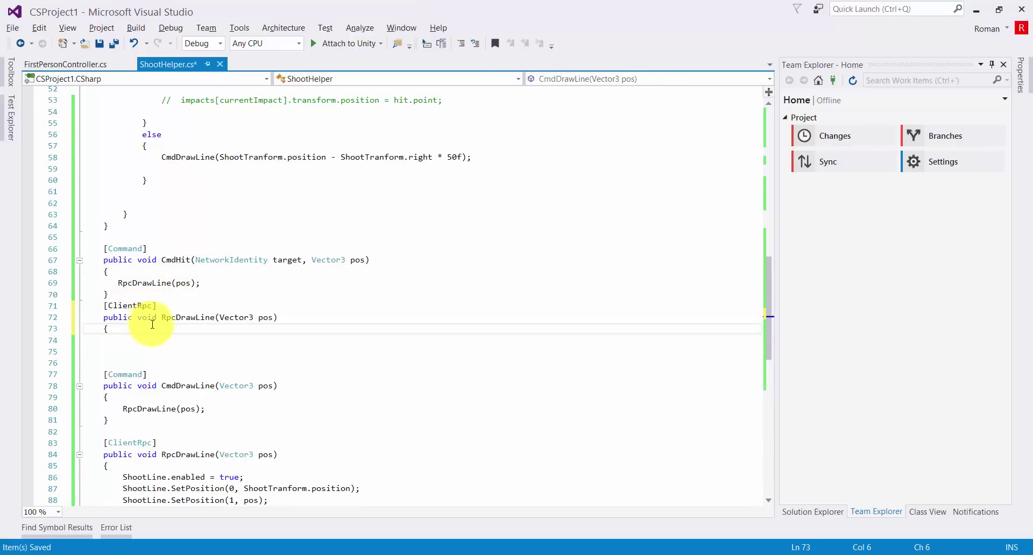
pyautogui.press('Return')
pyautogui.press('Return')
pyautogui.write('}')
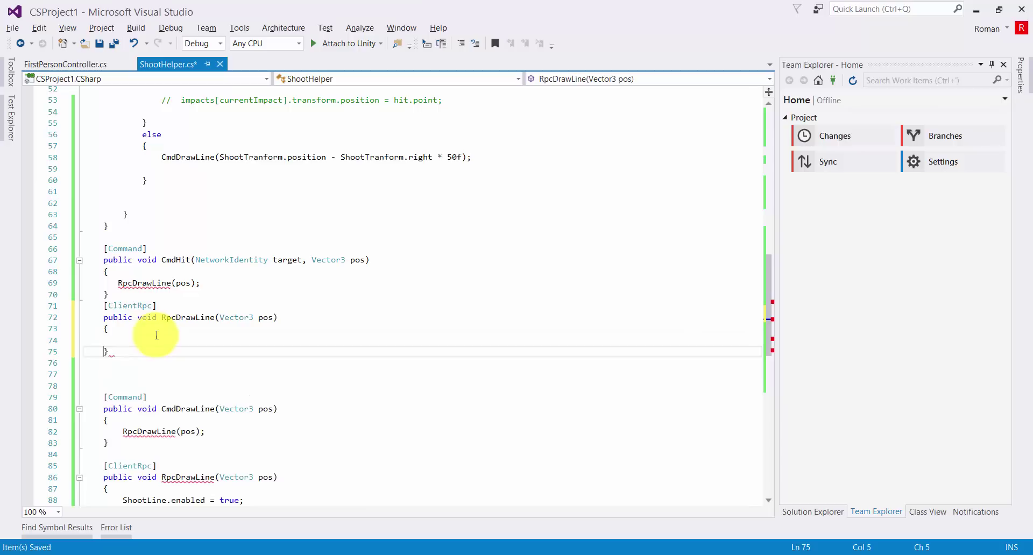
pyautogui.doubleClick(144, 282)
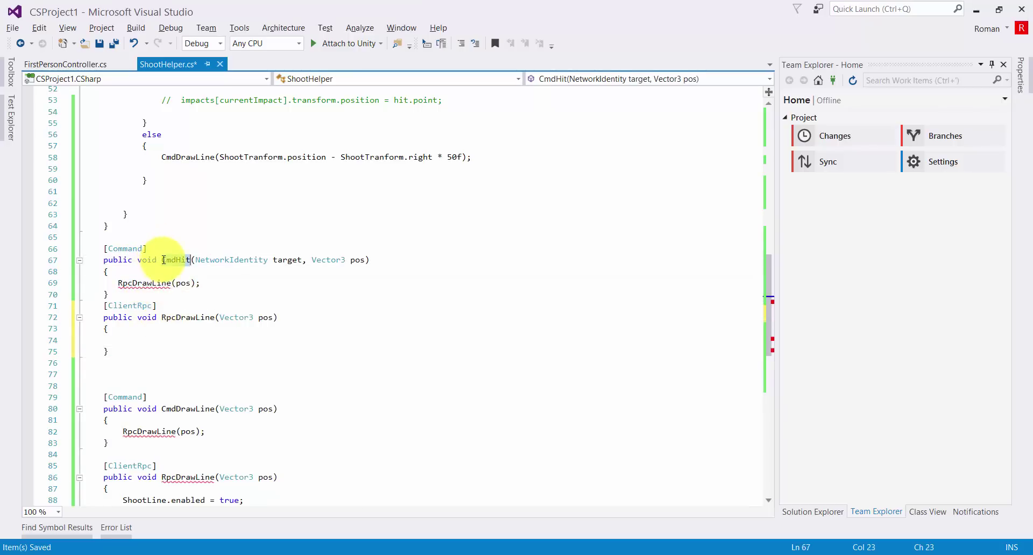
pyautogui.click(173, 257)
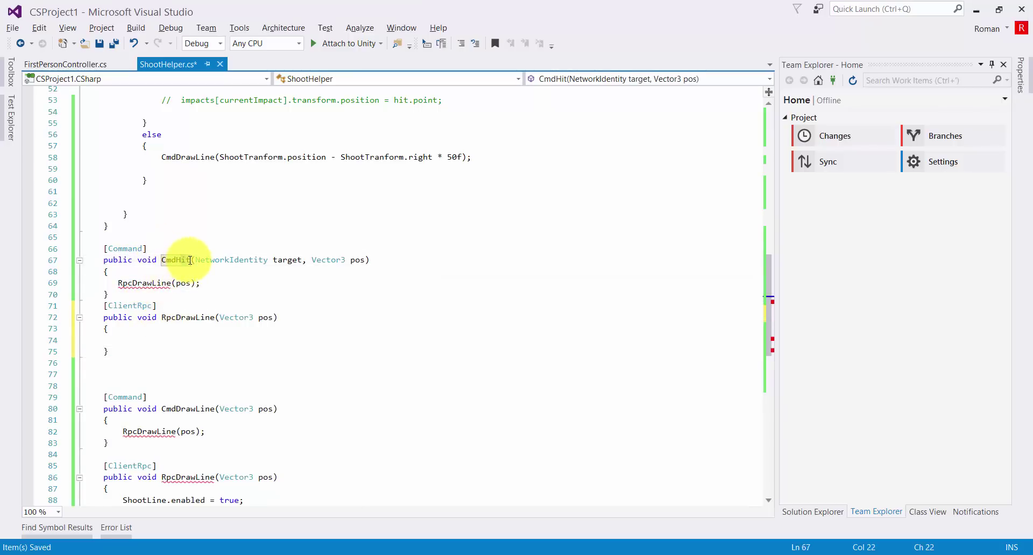
pyautogui.click(177, 261)
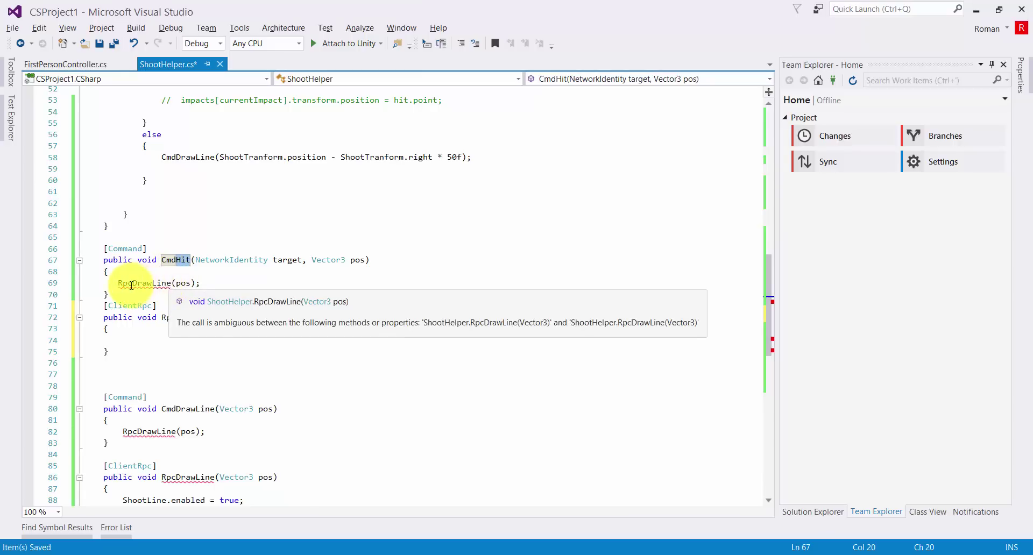
pyautogui.click(171, 284)
pyautogui.write('Hit')
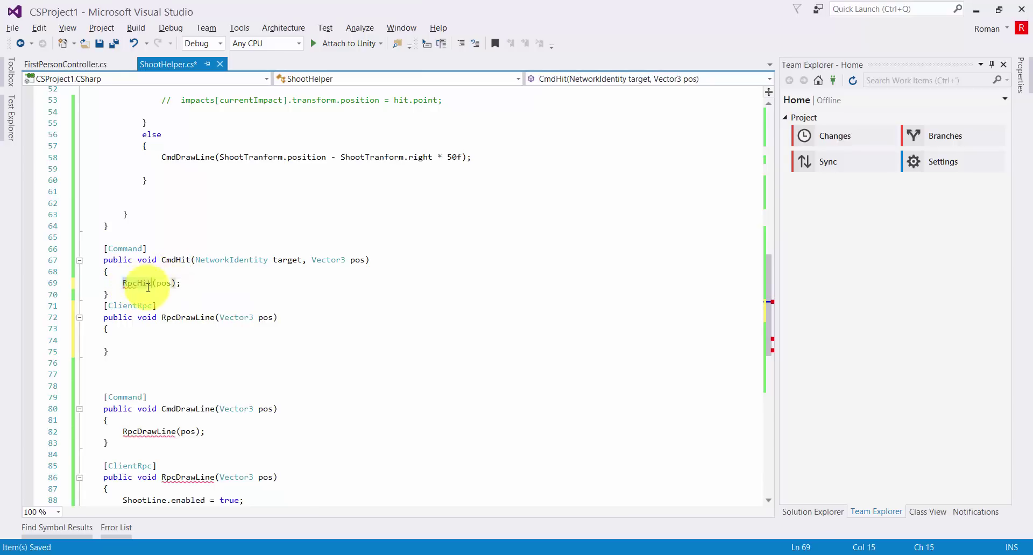
pyautogui.doubleClick(184, 316)
pyautogui.write('RpcHit')
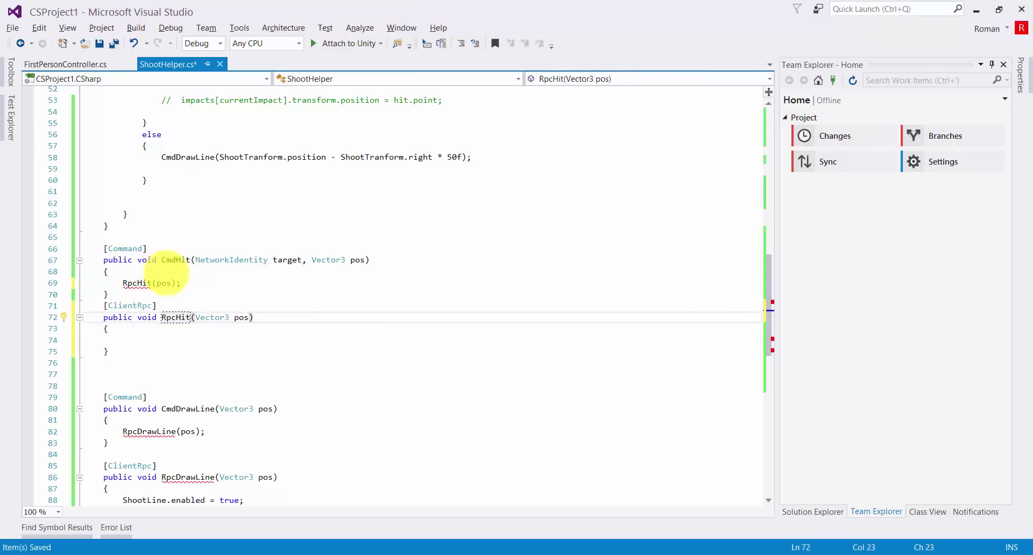
pyautogui.moveTo(166, 272); pyautogui.dragTo(139, 277)
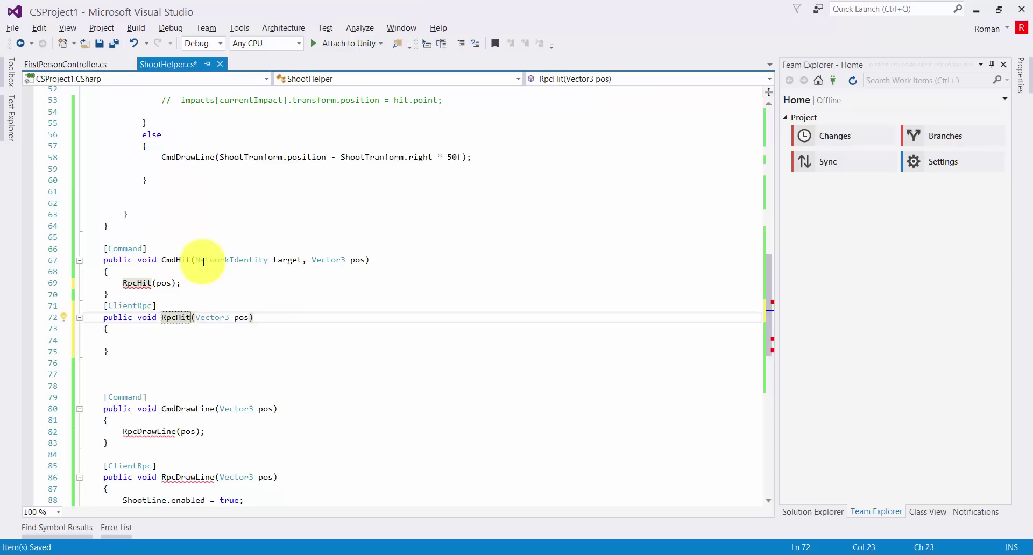
# Make CmdHit's call RpcHit(target, pos) by adding target as the first argument
pyautogui.doubleClick(286, 260)
pyautogui.hotkey('ctrl', 'c')
pyautogui.click(156, 283)
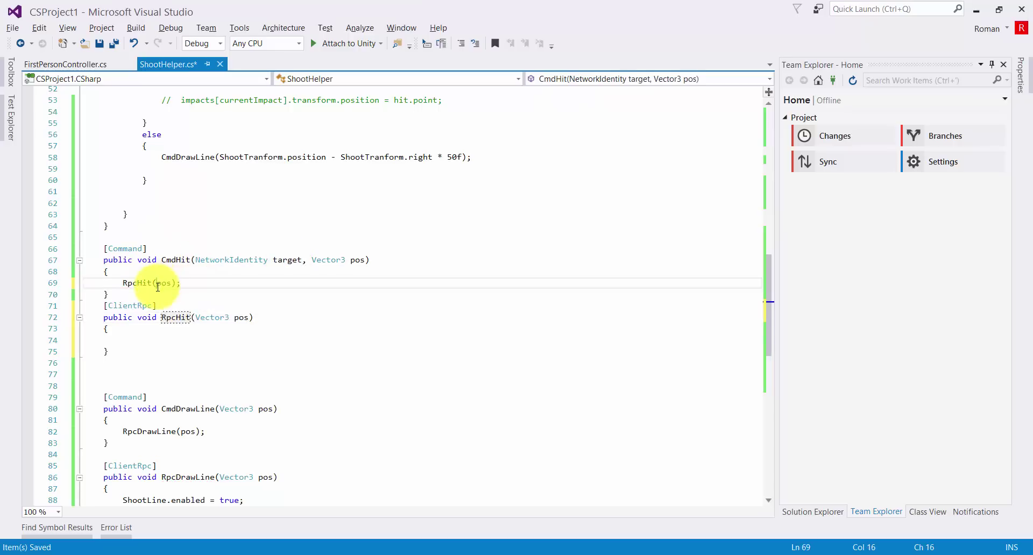
pyautogui.hotkey('ctrl', 'v')
pyautogui.write(',')
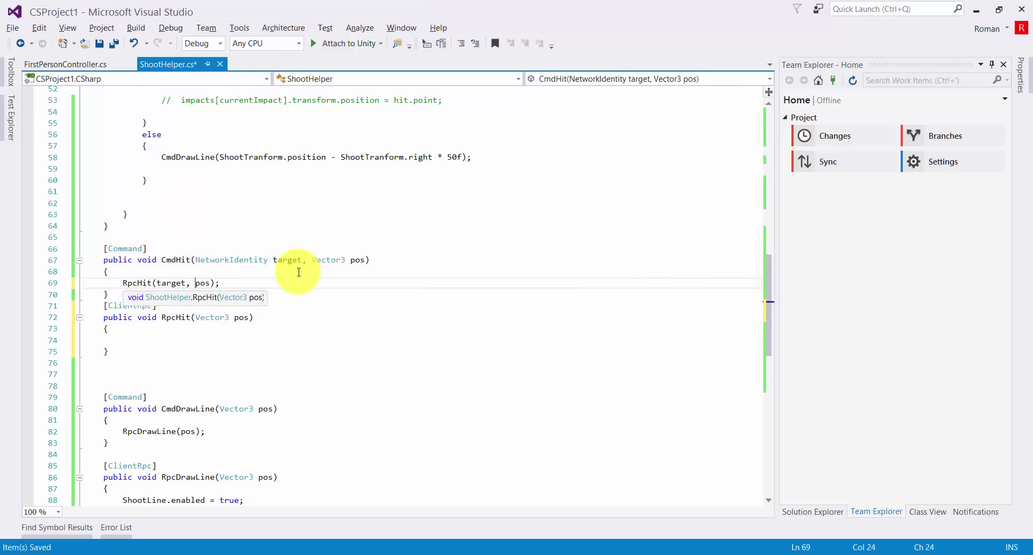
pyautogui.click(272, 284)
# Give RpcHit the parameters NetworkIdentity target, Vector3 pos and open blank lines in its body
pyautogui.moveTo(196, 260); pyautogui.dragTo(370, 258)
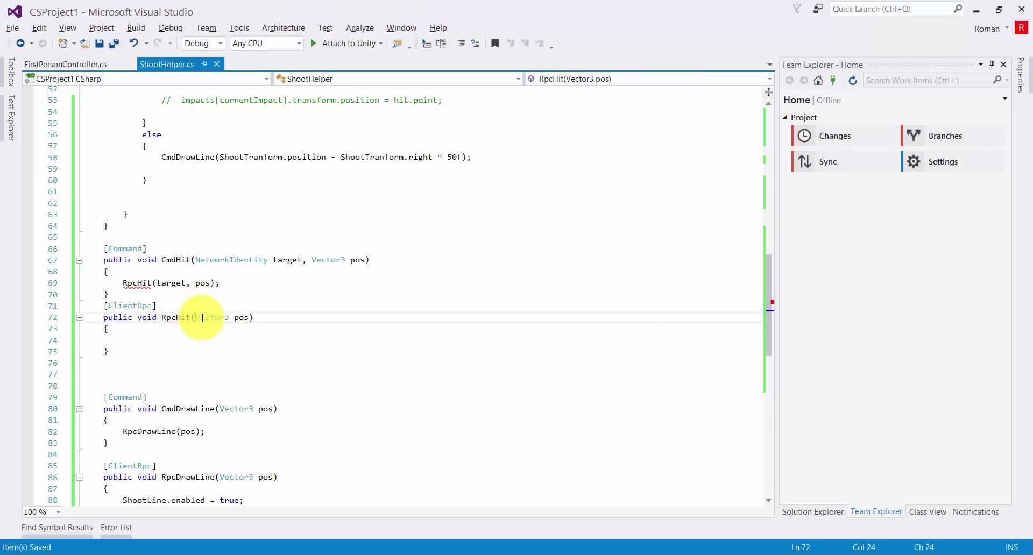
pyautogui.moveTo(196, 317); pyautogui.dragTo(246, 317)
pyautogui.hotkey('ctrl', 'v')
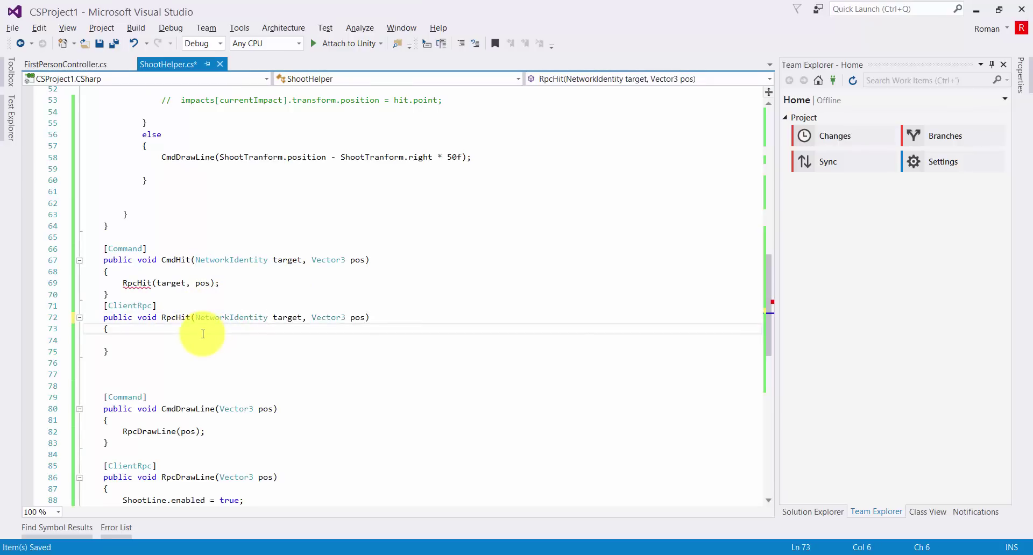
pyautogui.click(202, 339)
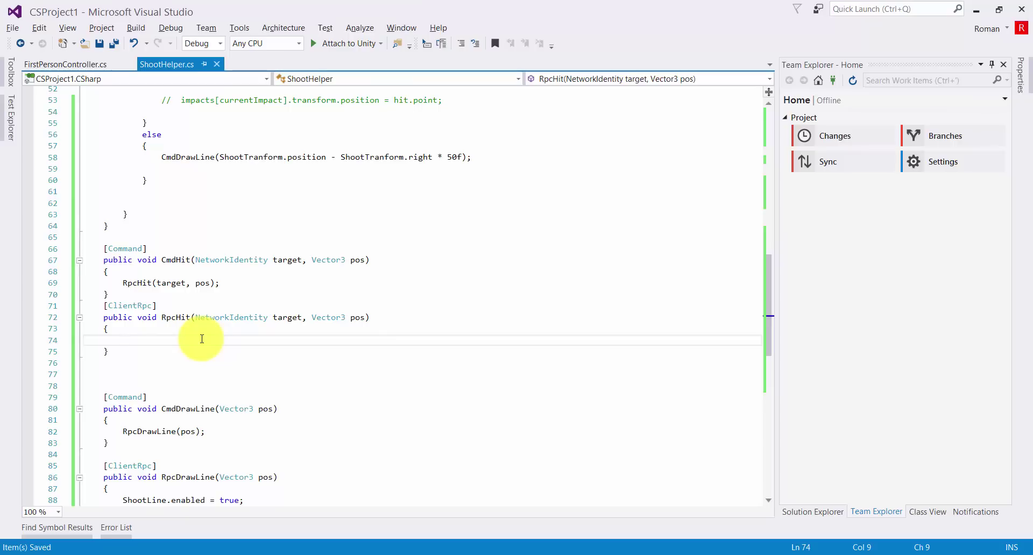
pyautogui.press('Return')
pyautogui.press('Up')
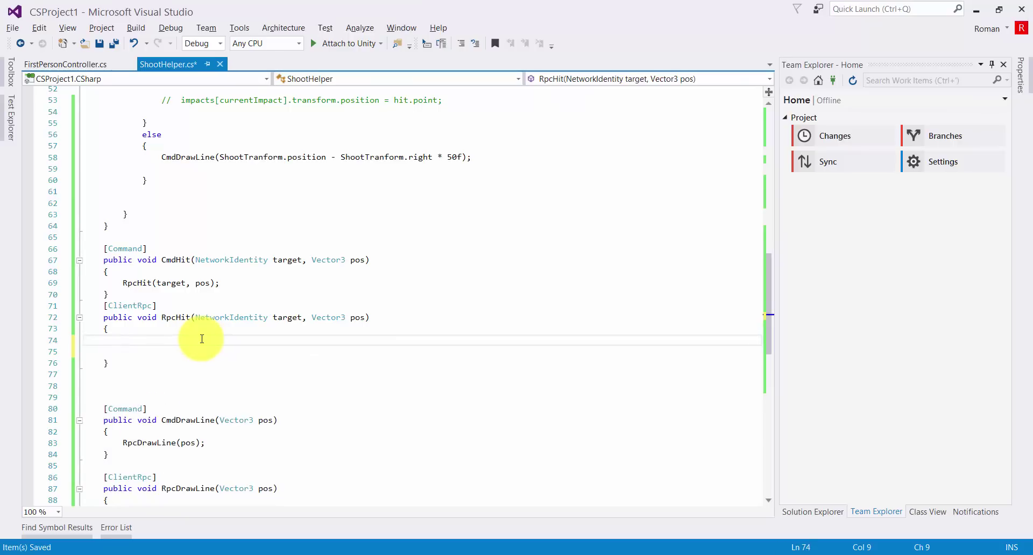
pyautogui.moveTo(259, 300); pyautogui.dragTo(275, 329)
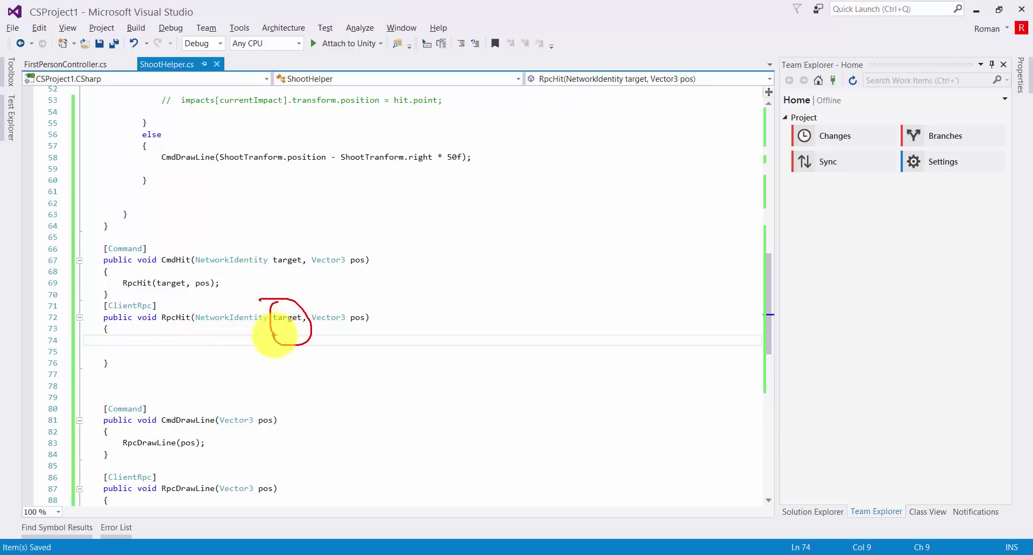
pyautogui.moveTo(349, 298); pyautogui.dragTo(369, 293)
pyautogui.press('Escape')
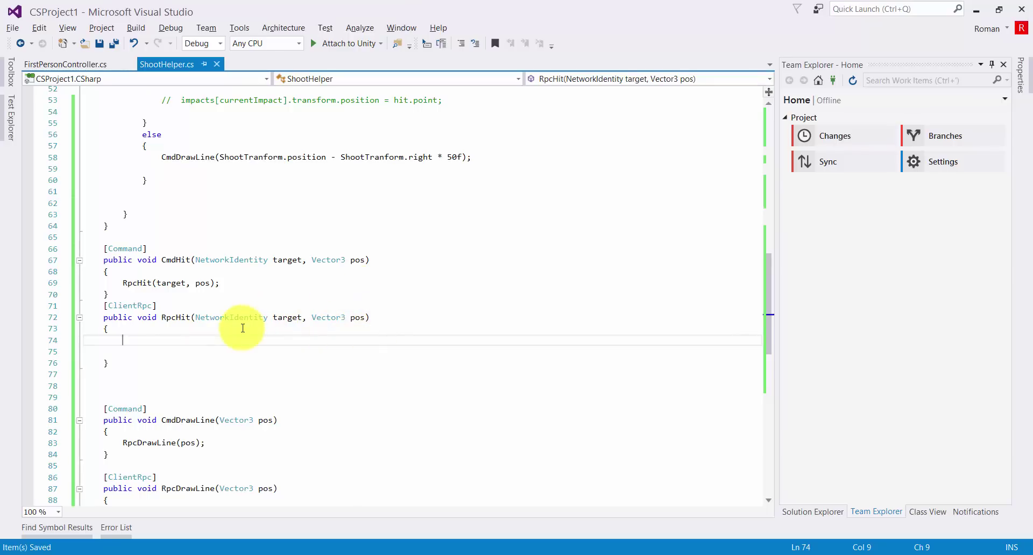
# Declare 'public GameObject BloodPrefab;' at the top of the ShootHelper class
pyautogui.scroll(8, 154, 296)
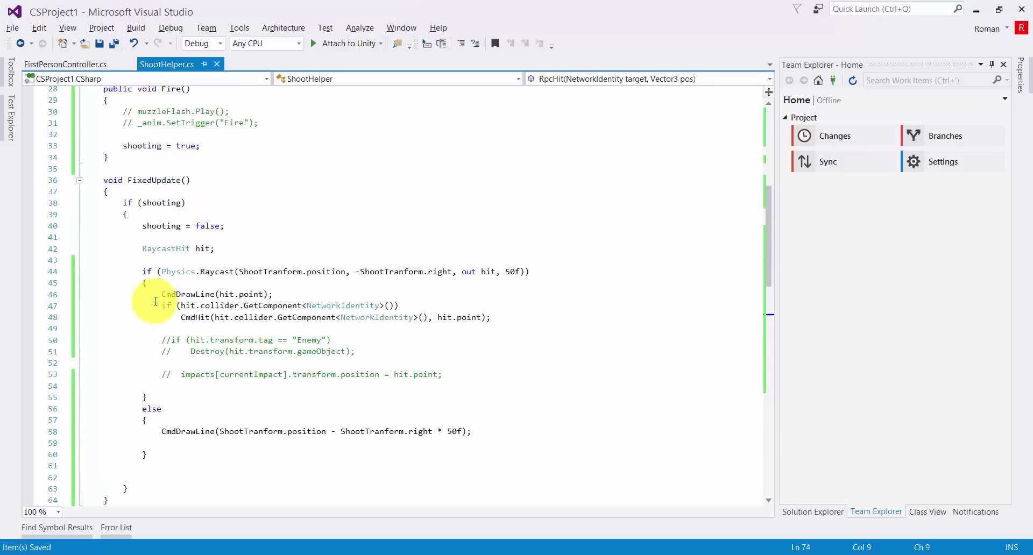
pyautogui.scroll(9, 152, 238)
pyautogui.click(137, 165)
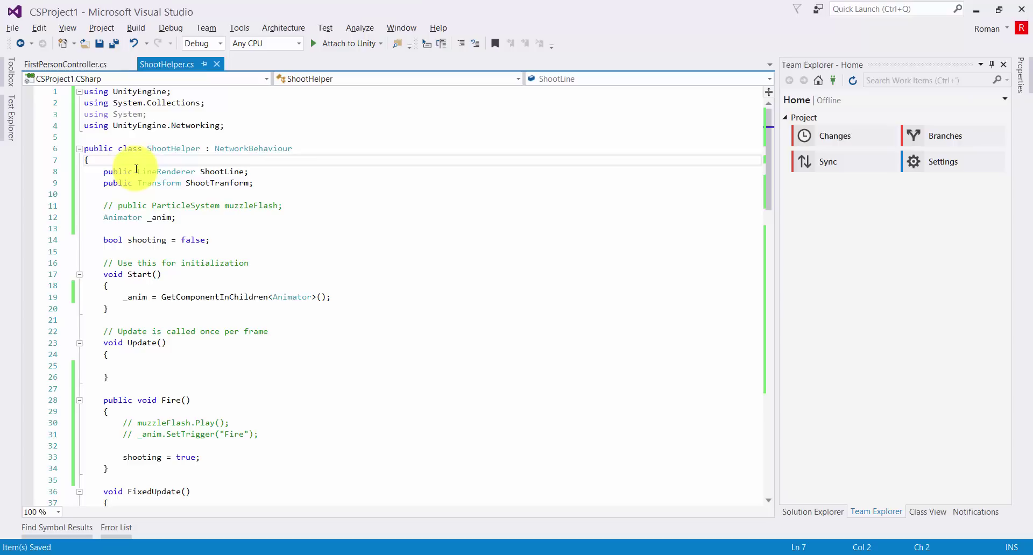
pyautogui.press('Return')
pyautogui.write('з')
pyautogui.press('BackSpace')
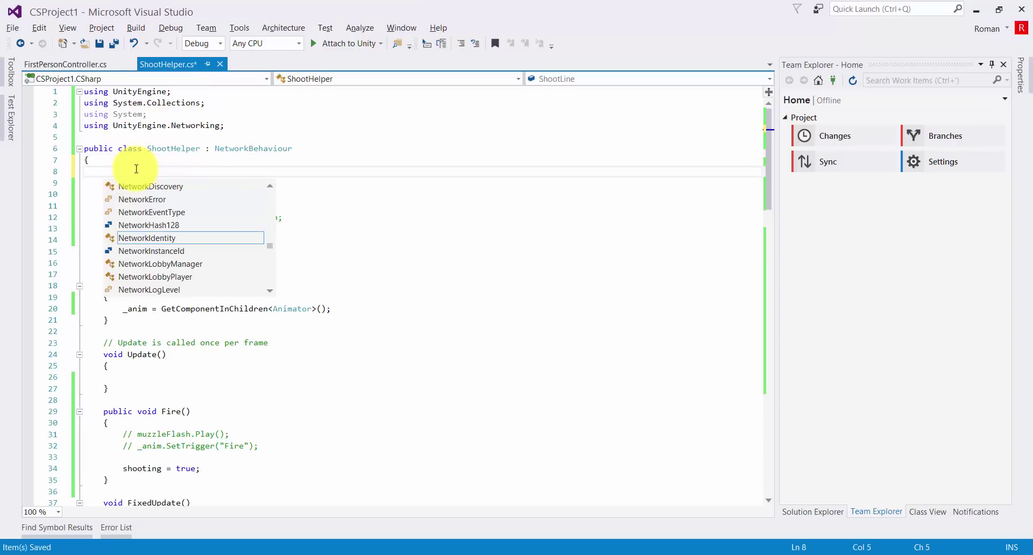
pyautogui.press('BackSpace')
pyautogui.press('BackSpace')
pyautogui.write('ublic G')
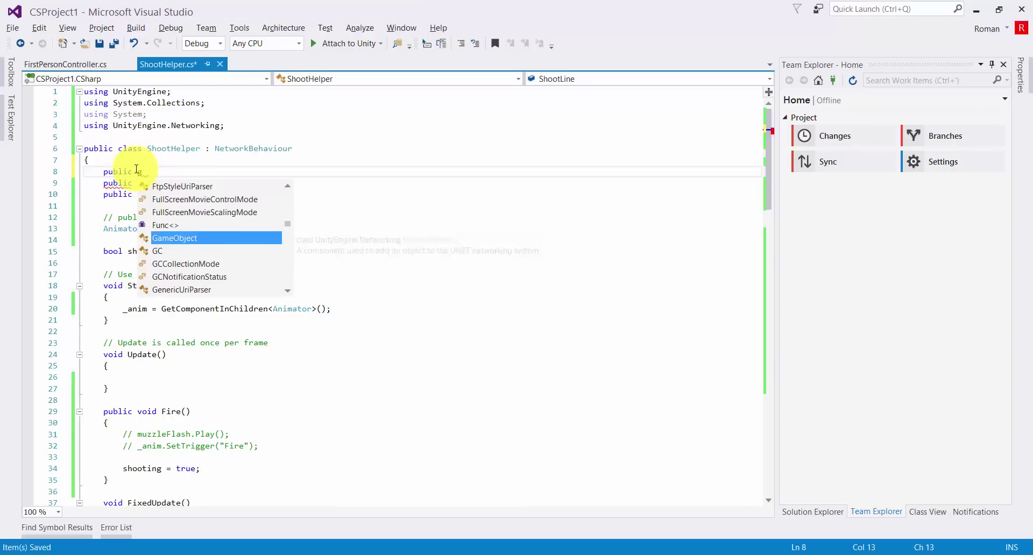
pyautogui.write('ame')
pyautogui.press('Tab')
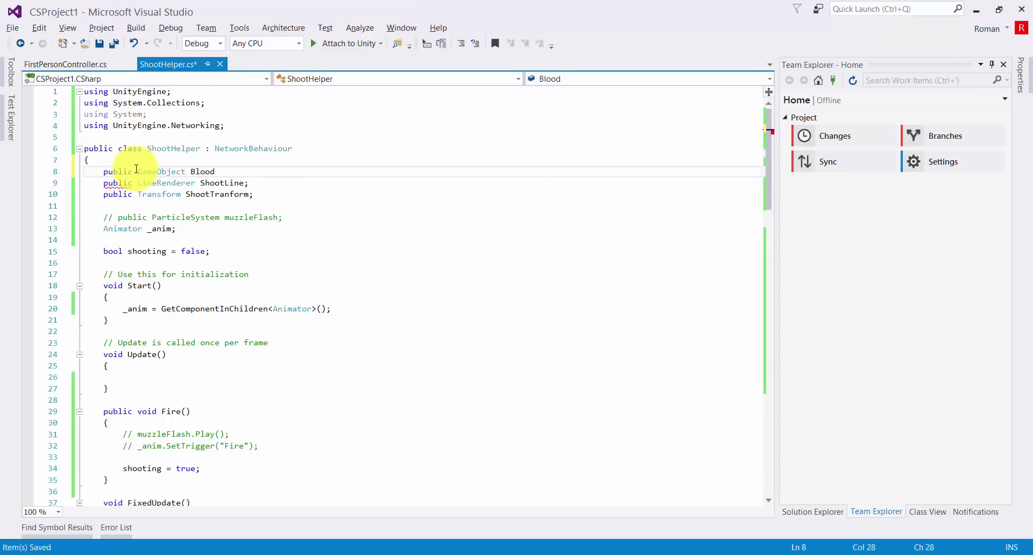
pyautogui.write('Prefab')
pyautogui.press('Return')
pyautogui.write(';')
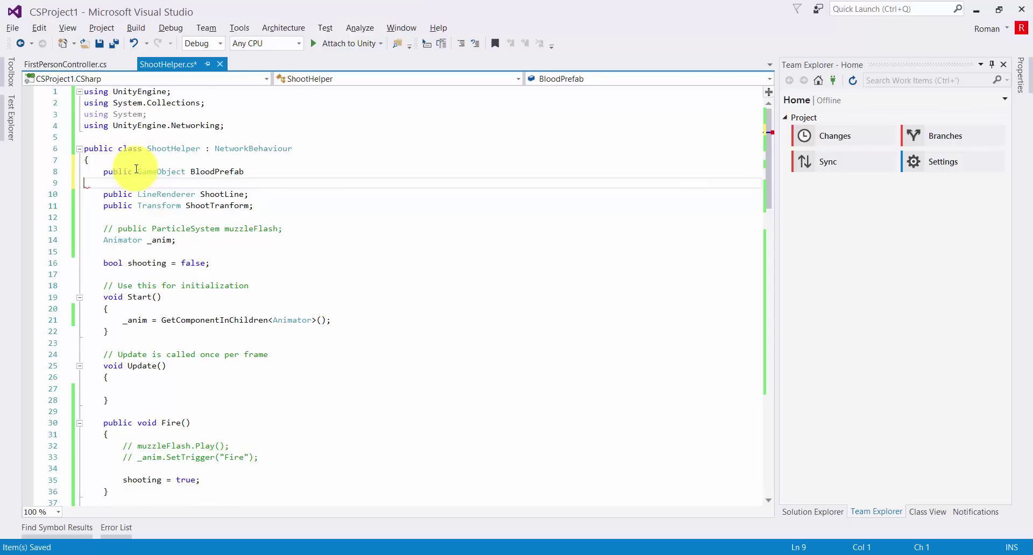
pyautogui.press('BackSpace')
pyautogui.write(';')
pyautogui.press('Return')
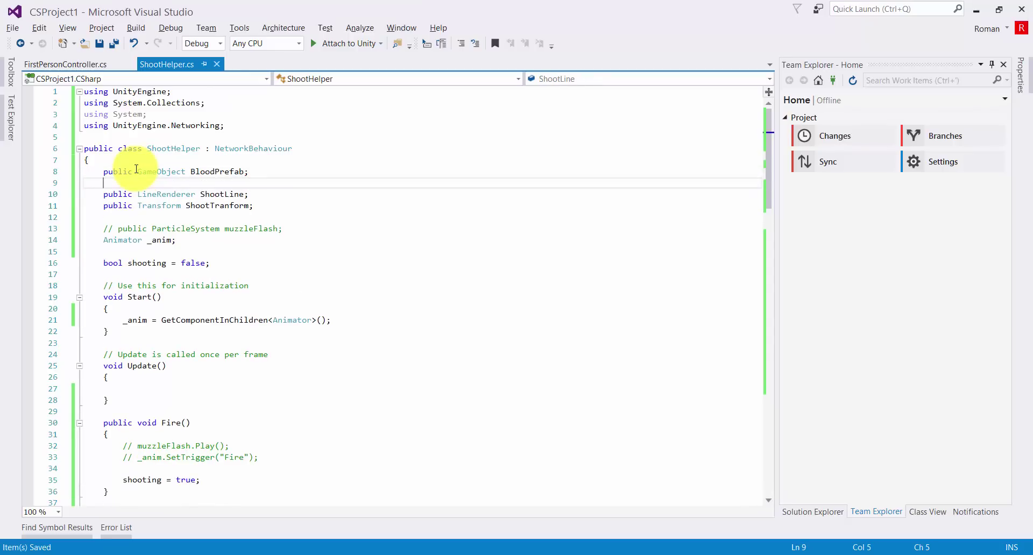
# Select the BloodPrefab field name for reuse in RpcHit
pyautogui.moveTo(150, 175)
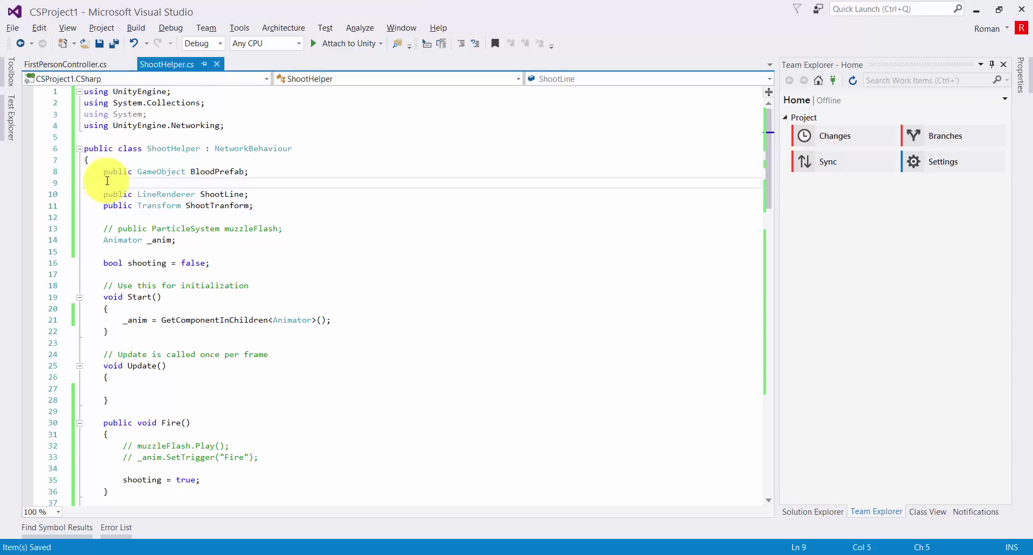
pyautogui.doubleClick(211, 171)
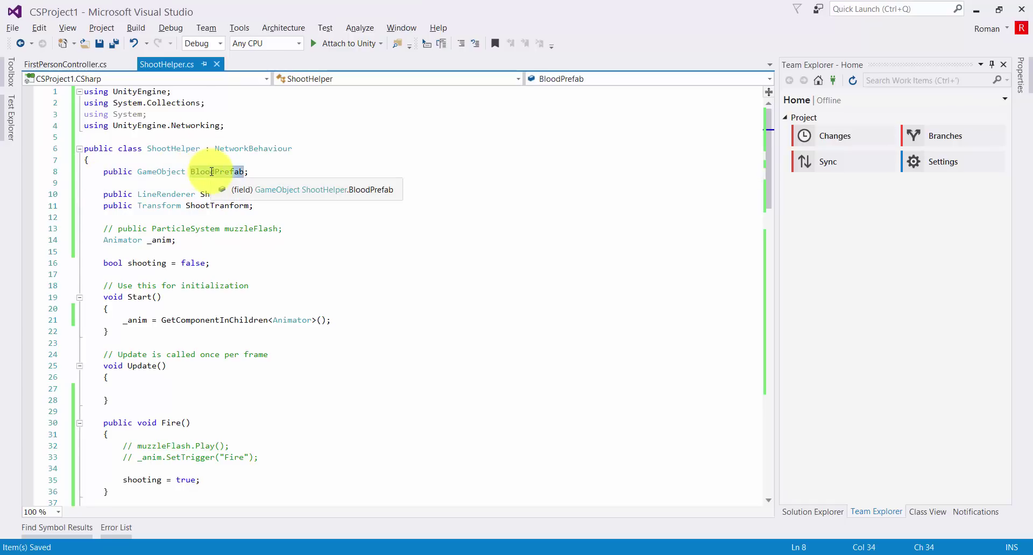
pyautogui.scroll(-5, 200, 205)
# Start RpcHit's body with GameObject go = Instantiate(BloodPrefab)
pyautogui.scroll(-7, 194, 216)
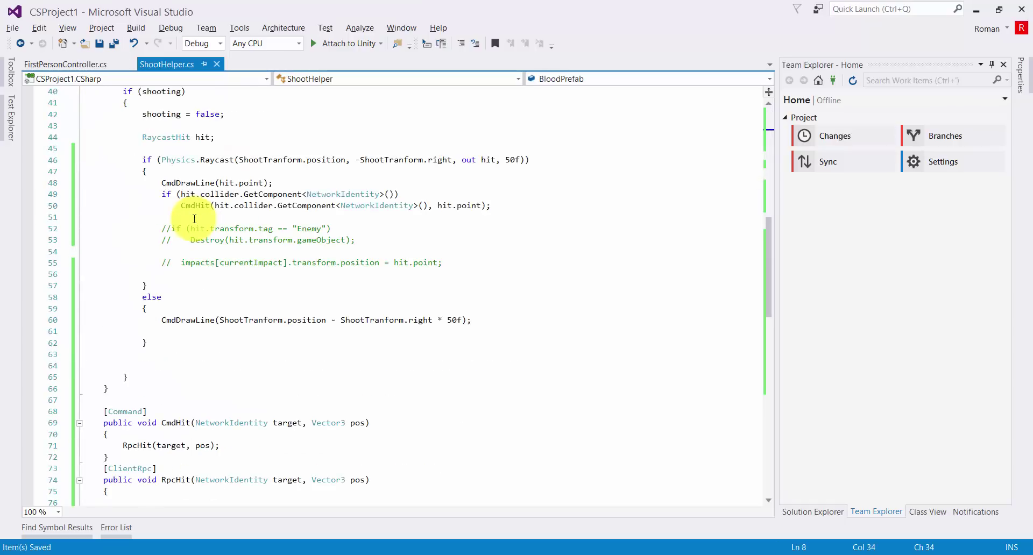
pyautogui.scroll(-6, 189, 223)
pyautogui.scroll(-1, 172, 272)
pyautogui.click(156, 297)
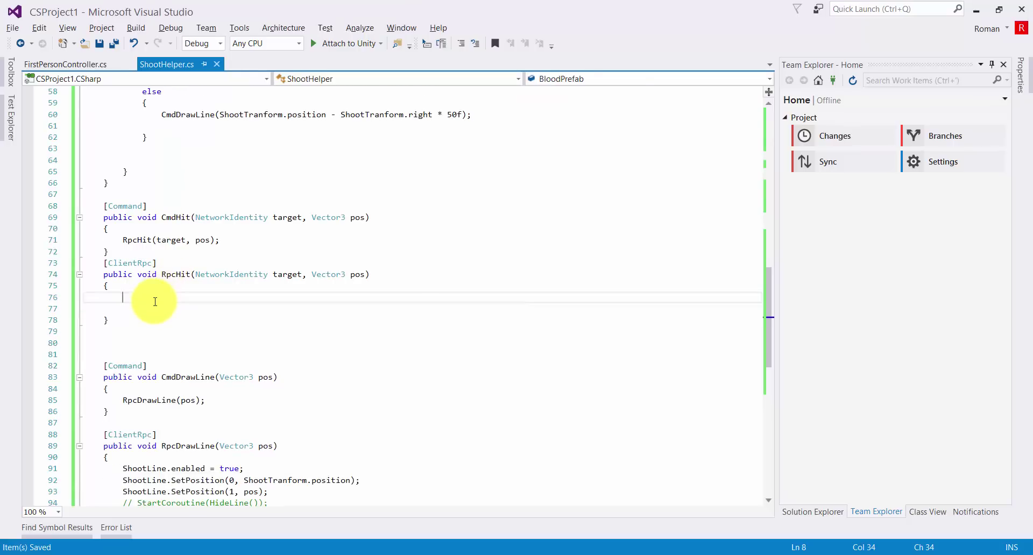
pyautogui.hotkey('ctrl', 'v')
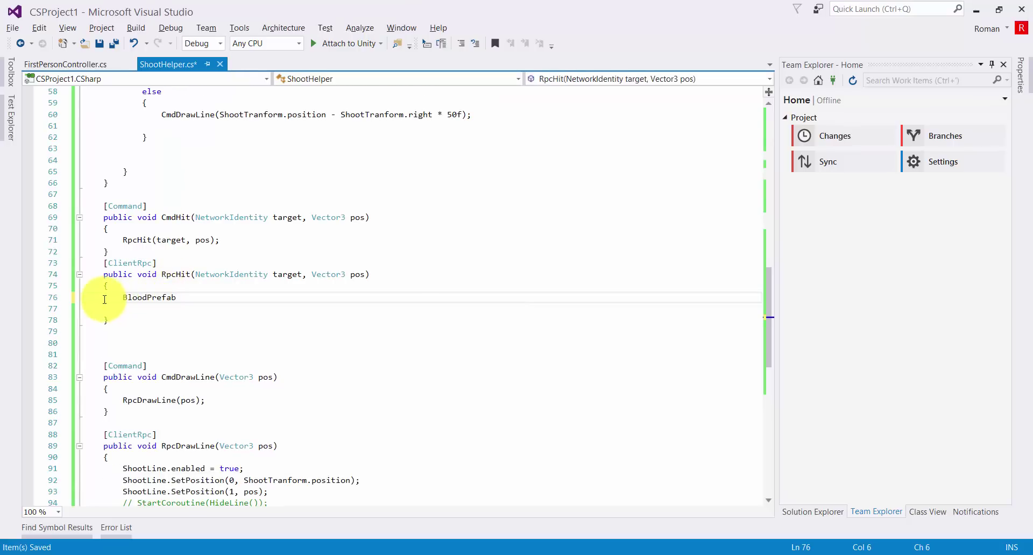
pyautogui.write('Пф')
pyautogui.press('BackSpace')
pyautogui.press('BackSpace')
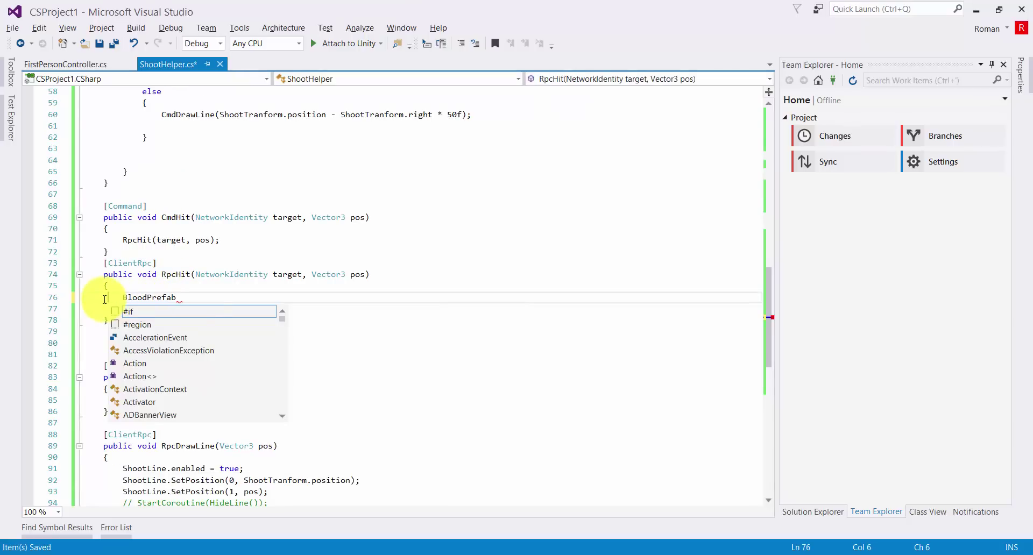
pyautogui.write('Game')
pyautogui.press('Tab')
pyautogui.write('g')
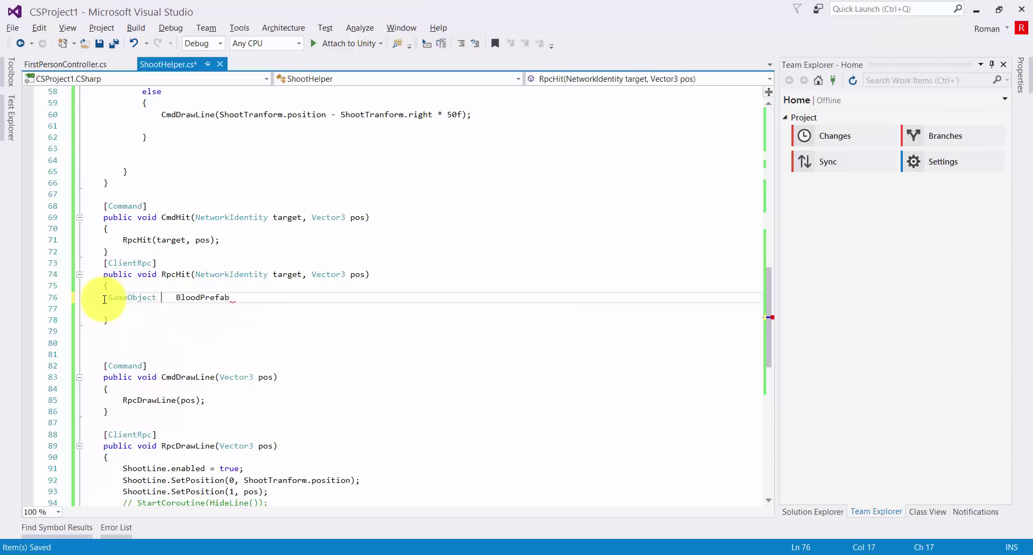
pyautogui.write('o = ')
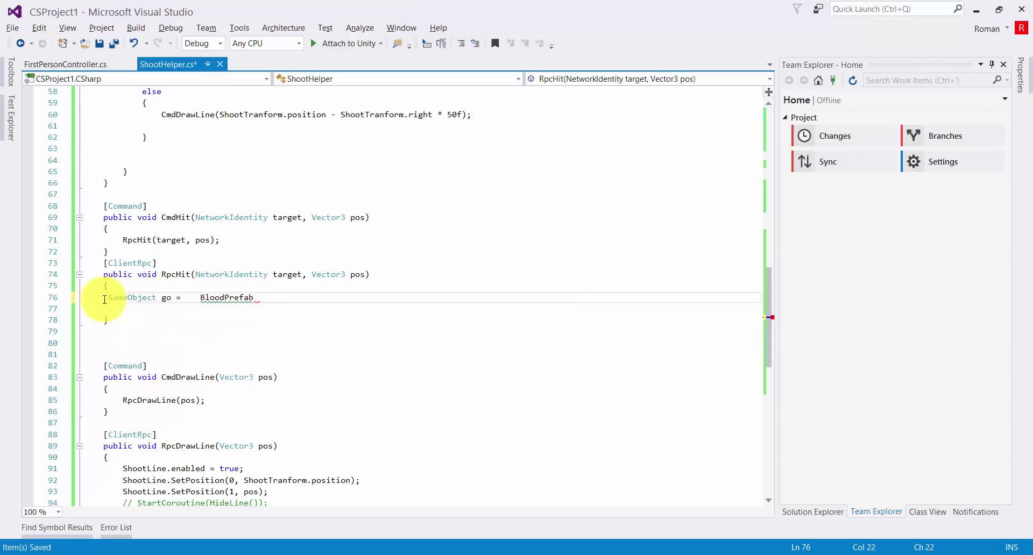
pyautogui.write('Inst')
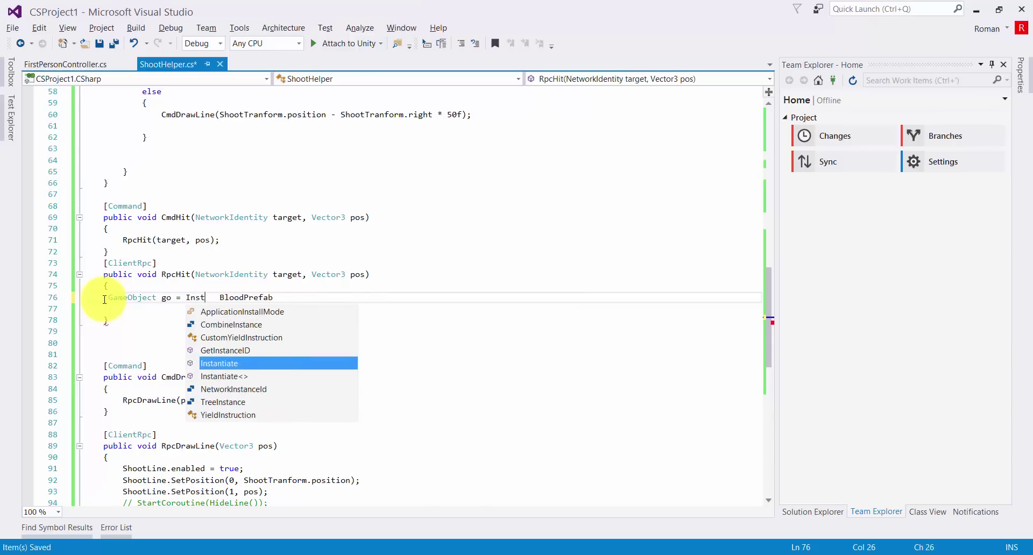
pyautogui.press('Tab')
pyautogui.write('(')
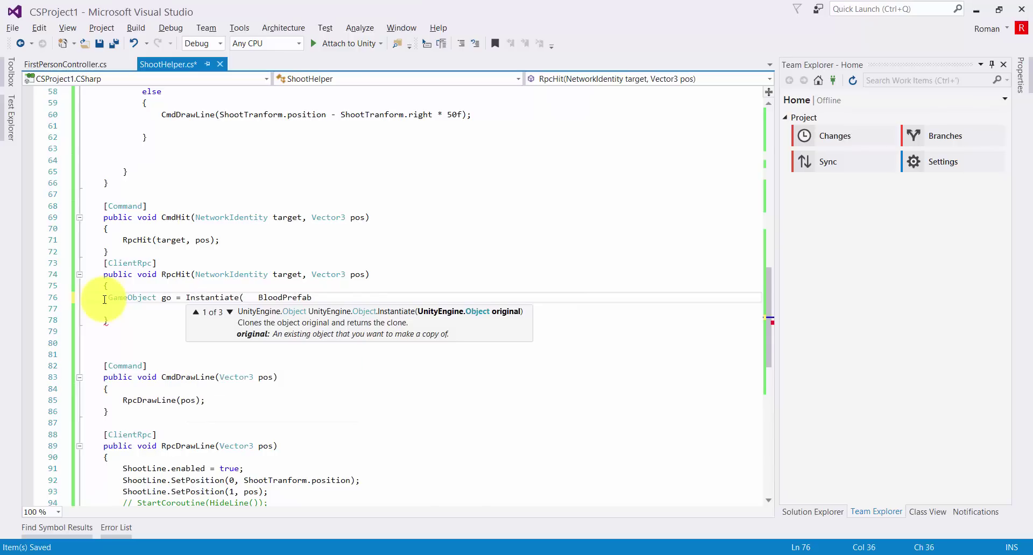
pyautogui.press('Right')
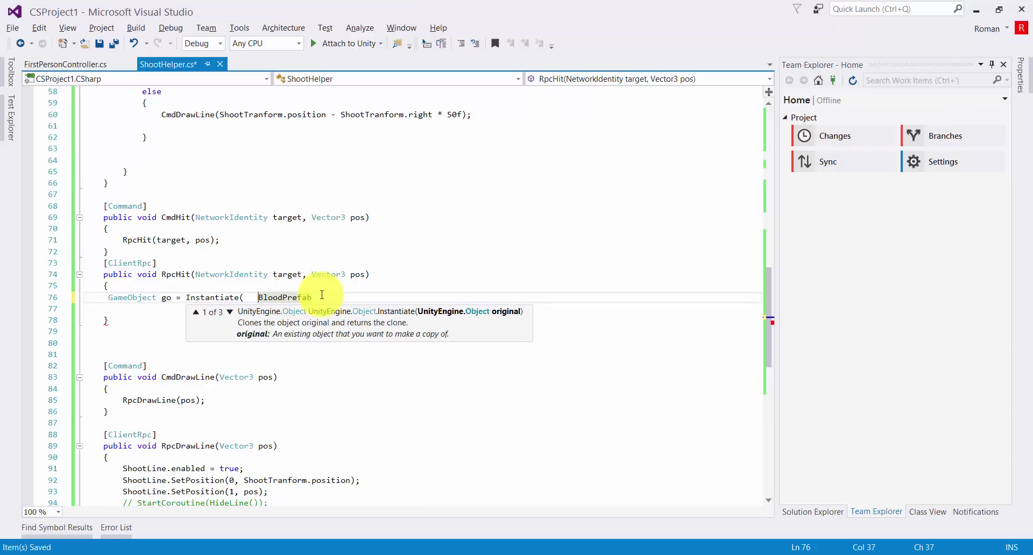
# Cast the Instantiate result with 'as GameObject' and end the statement
pyautogui.click(322, 295)
pyautogui.write(')')
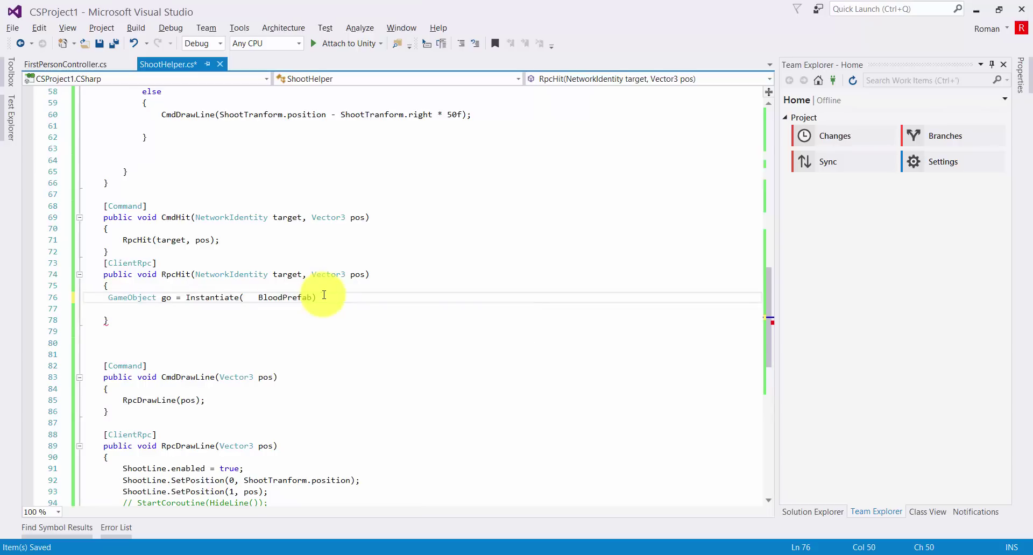
pyautogui.write('as')
pyautogui.doubleClick(132, 297)
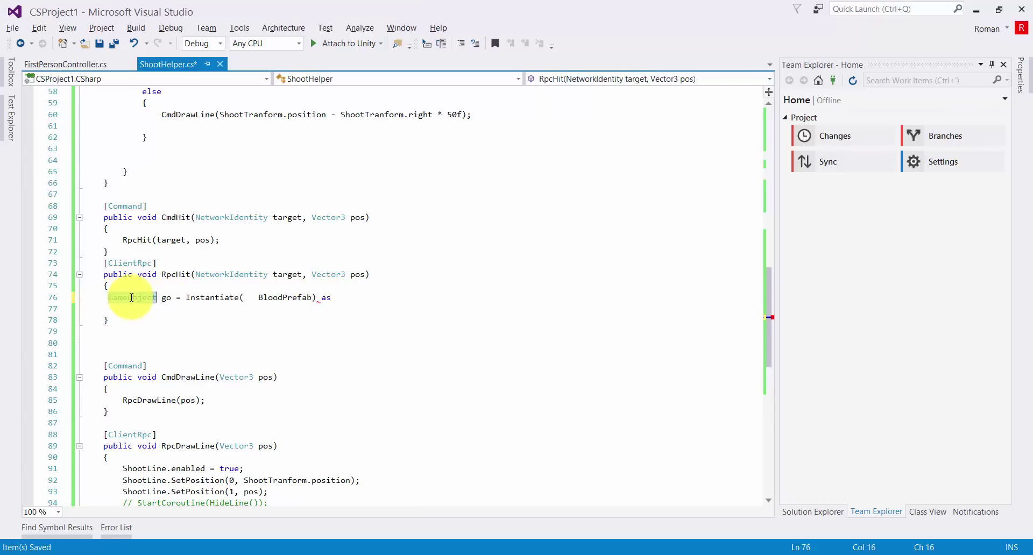
pyautogui.hotkey('ctrl', 'c')
pyautogui.click(341, 297)
pyautogui.hotkey('ctrl', 'v')
pyautogui.write(';')
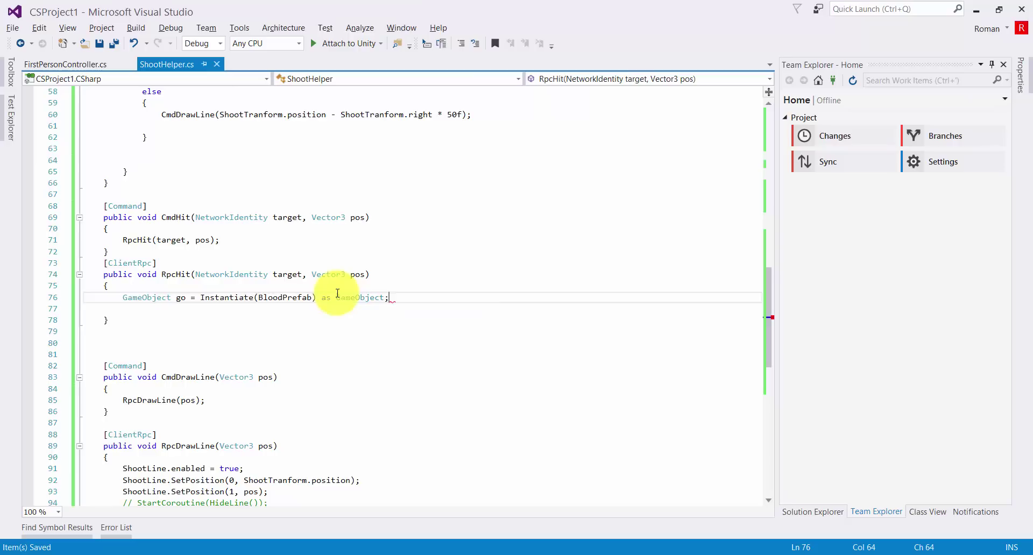
# Rename the variable go to blood
pyautogui.doubleClick(178, 297)
pyautogui.write('bl')
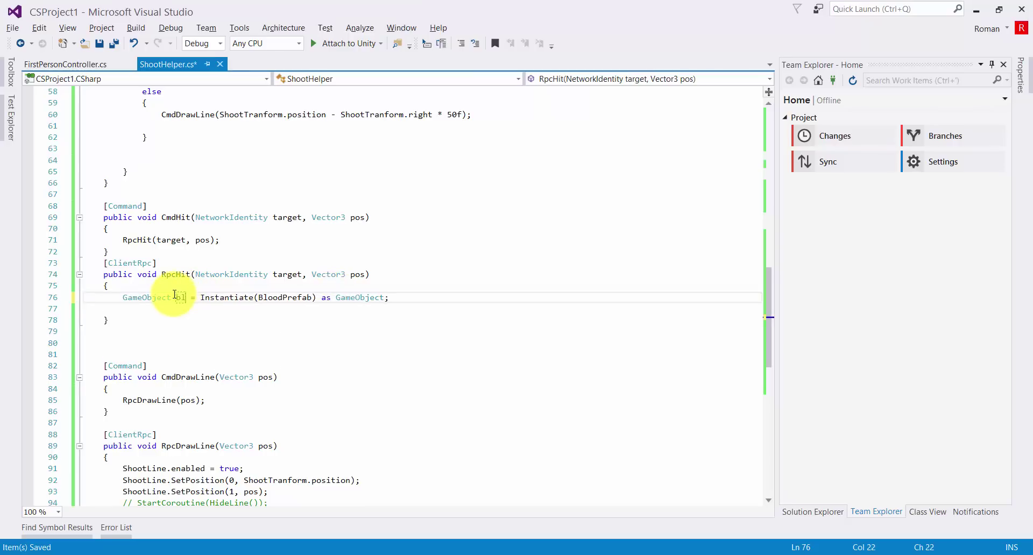
pyautogui.write('ood')
pyautogui.click(180, 297)
pyautogui.press('BackSpace')
pyautogui.write('B')
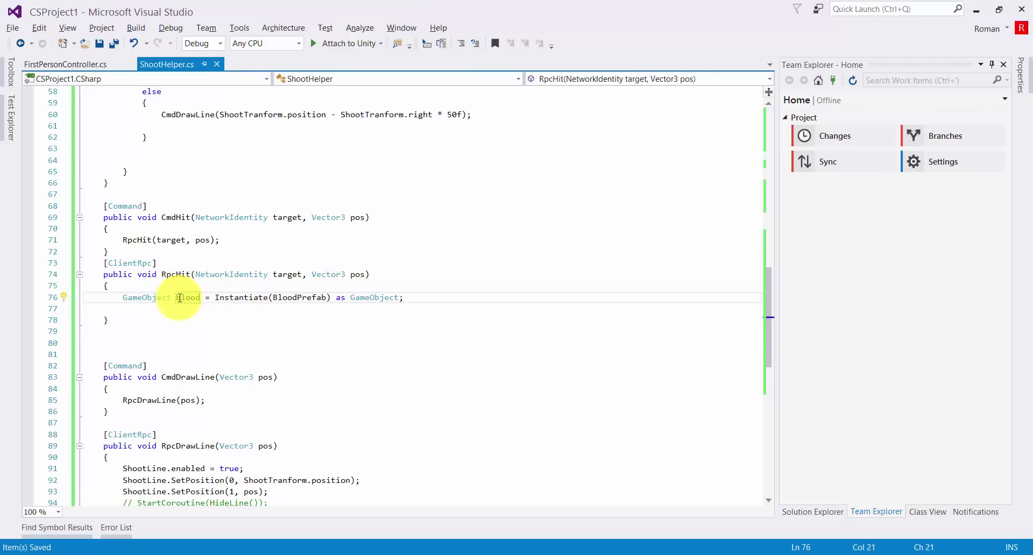
pyautogui.press('BackSpace')
pyautogui.write('b')
# Add Destroy(blood, 2) on the line below the Instantiate call
pyautogui.click(140, 304)
pyautogui.write('By')
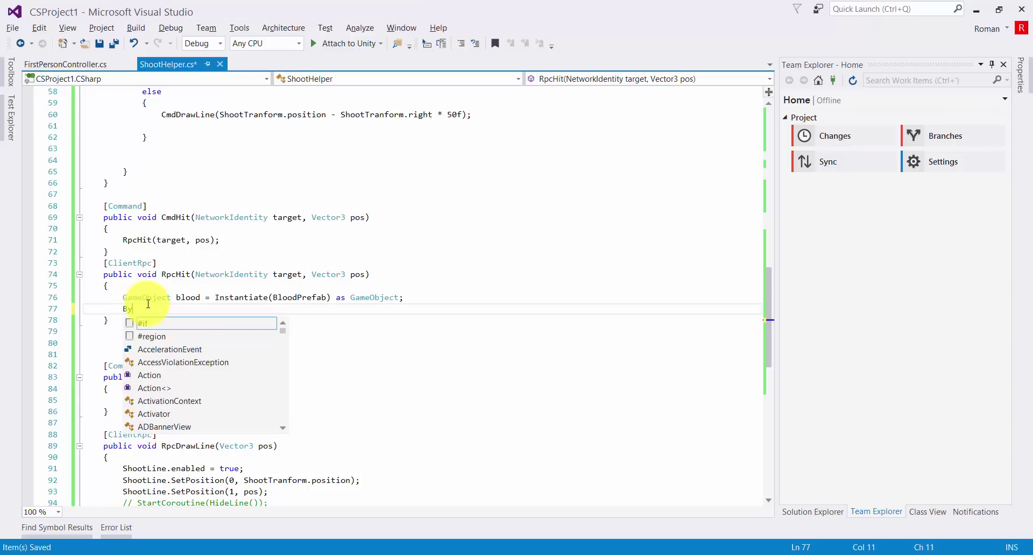
pyautogui.press('BackSpace')
pyautogui.press('BackSpace')
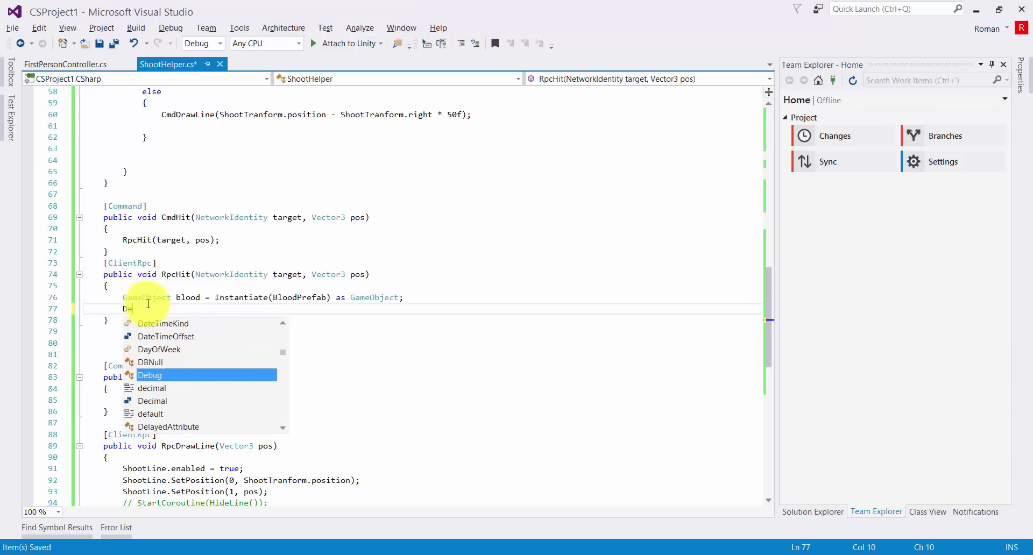
pyautogui.write('Destroy(blood')
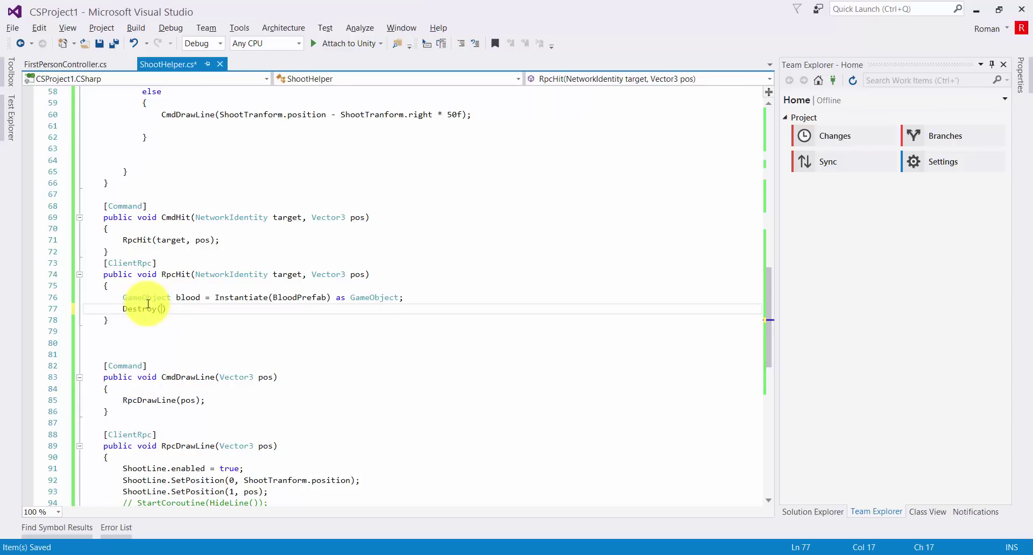
pyautogui.write(',2')
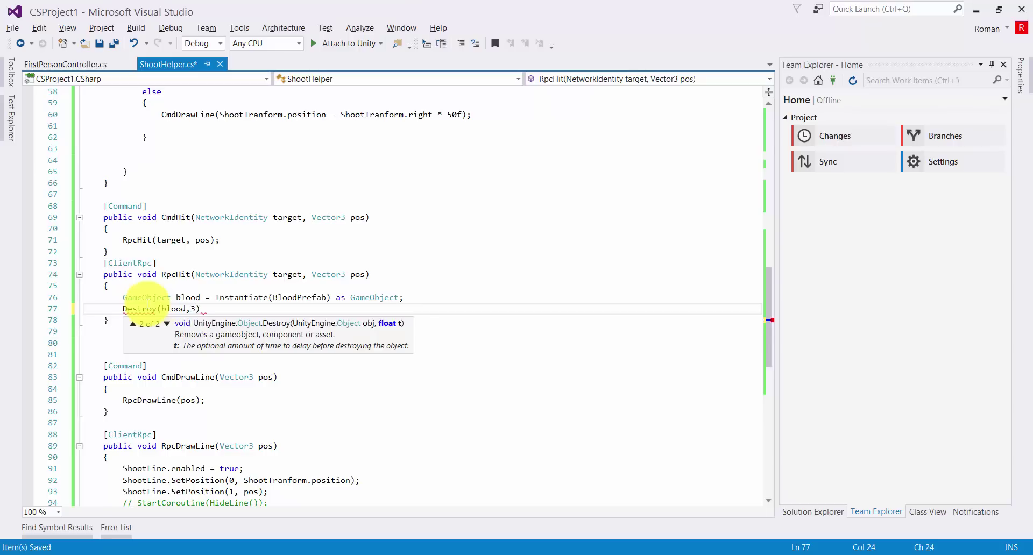
pyautogui.write(')')
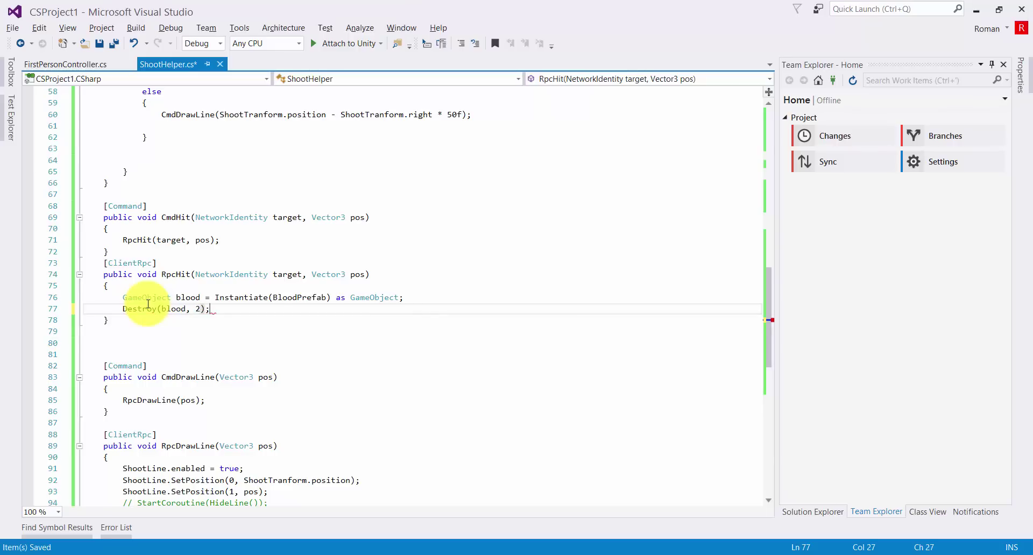
pyautogui.press('Return')
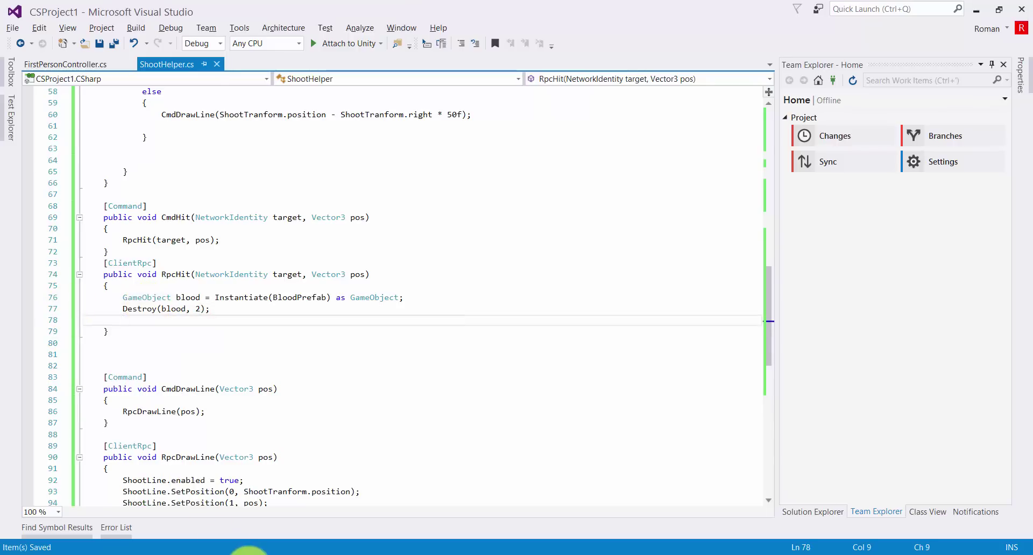
# In Unity, find the Prefabs folder and place the Player prefab into the scene
pyautogui.click(247, 551)
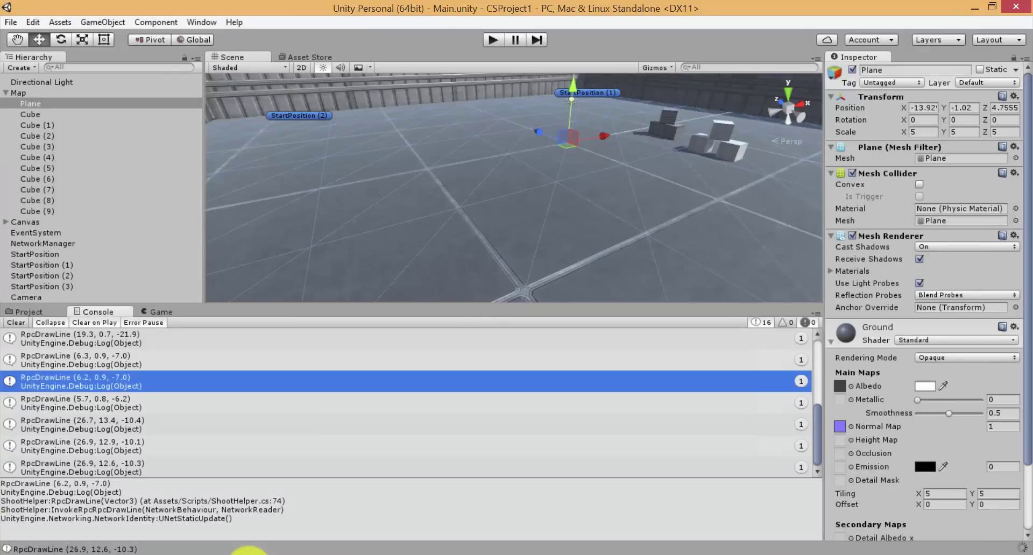
pyautogui.click(21, 312)
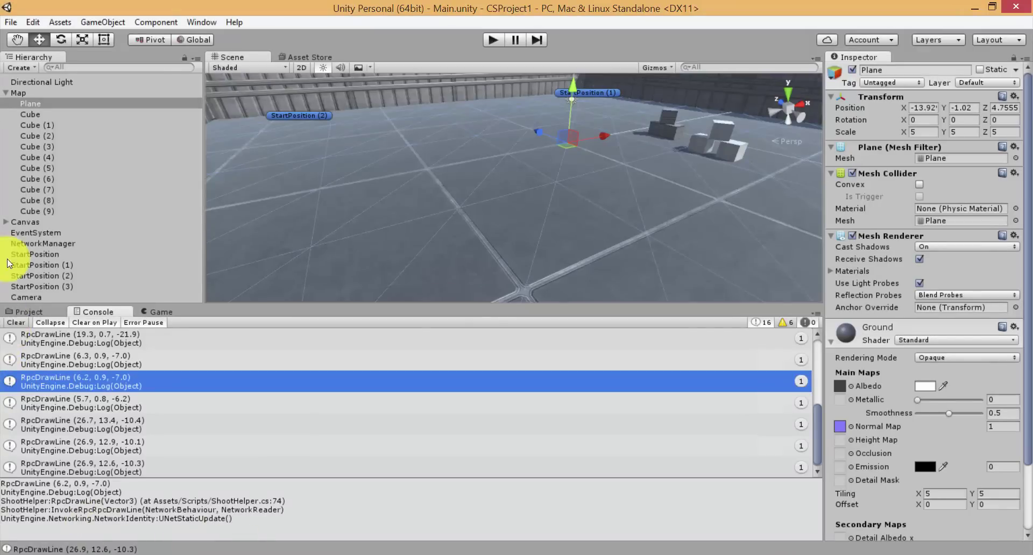
pyautogui.click(46, 452)
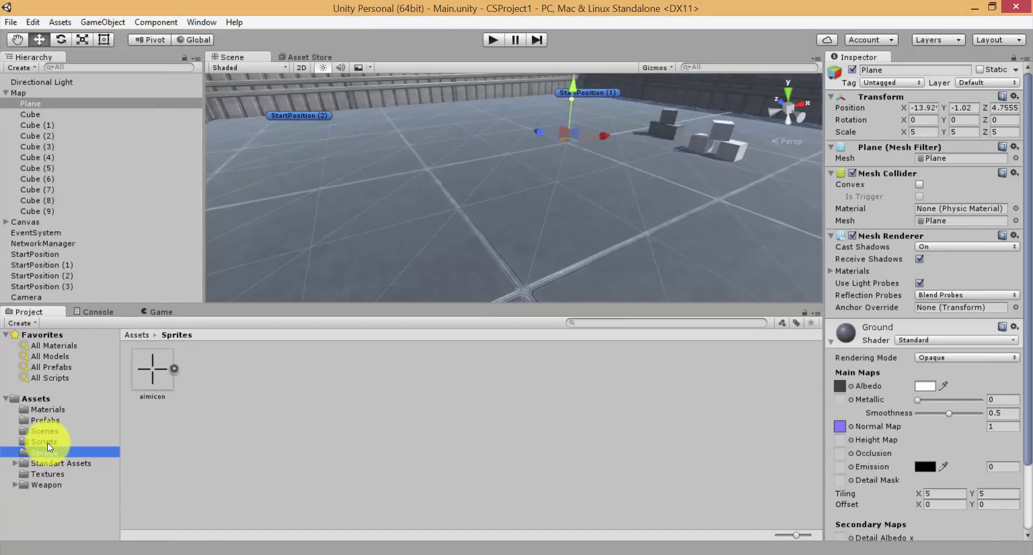
pyautogui.click(47, 442)
pyautogui.click(47, 431)
pyautogui.click(44, 420)
pyautogui.click(43, 442)
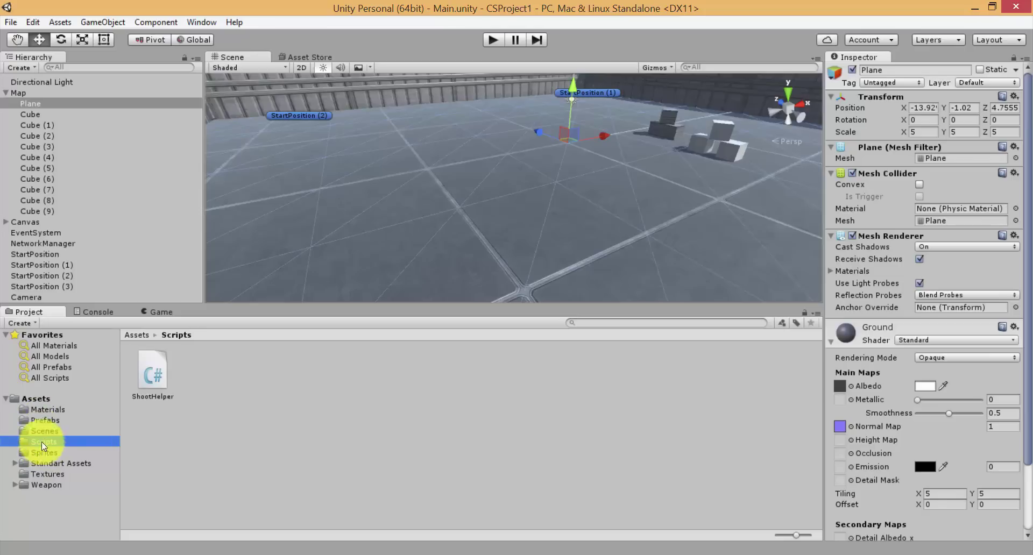
pyautogui.click(47, 431)
pyautogui.click(47, 420)
pyautogui.moveTo(203, 370); pyautogui.dragTo(410, 239)
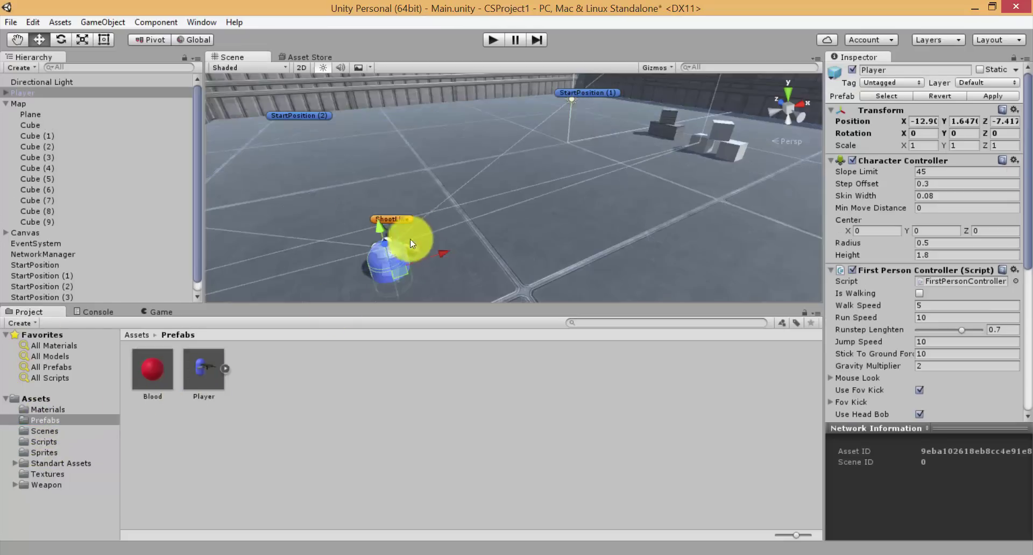
# Expand Player's hierarchy down to FirstPersonCharacter and its Weapon, keeping the prefab instance intact
pyautogui.click(22, 93)
pyautogui.click(6, 93)
pyautogui.click(43, 114)
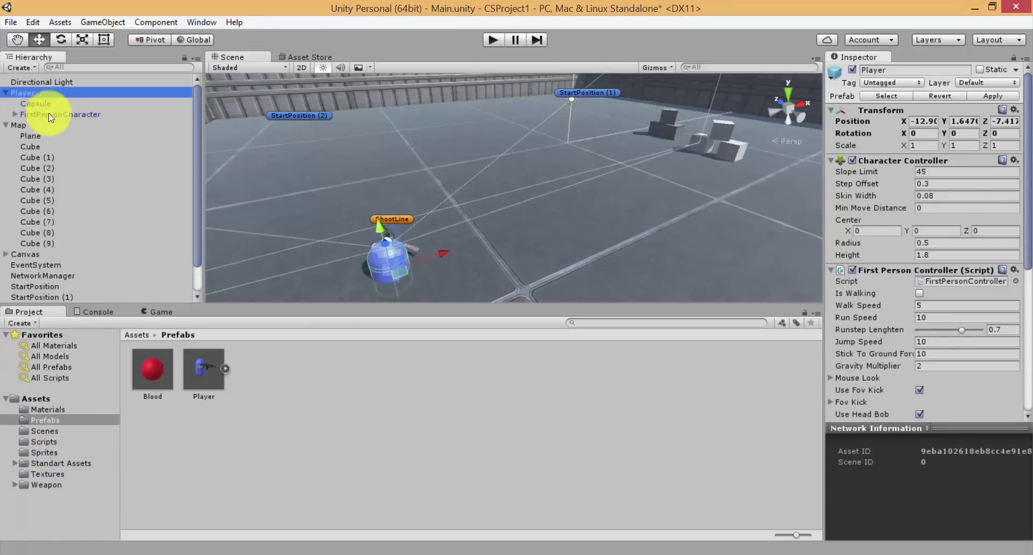
pyautogui.moveTo(21, 114); pyautogui.dragTo(15, 114)
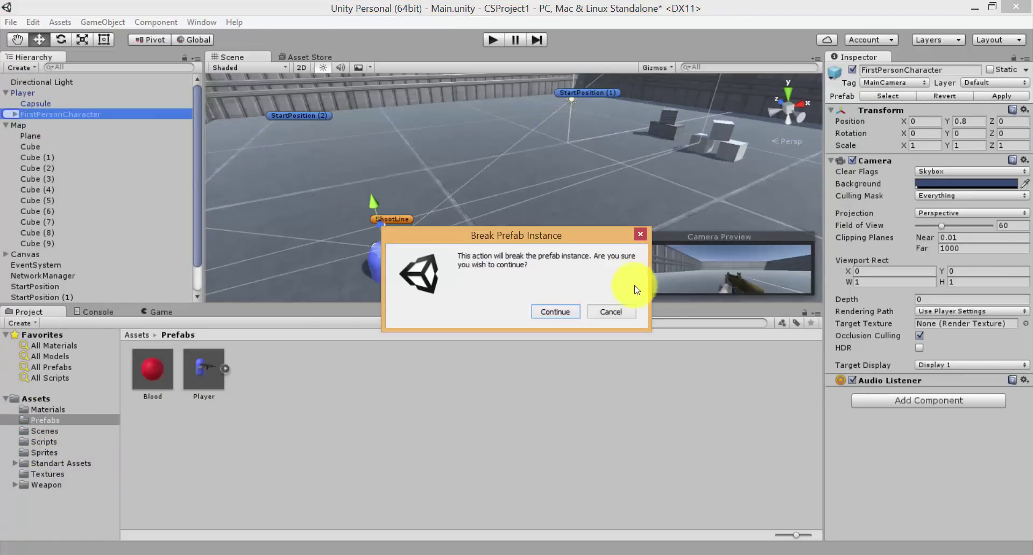
pyautogui.click(647, 231)
pyautogui.click(15, 114)
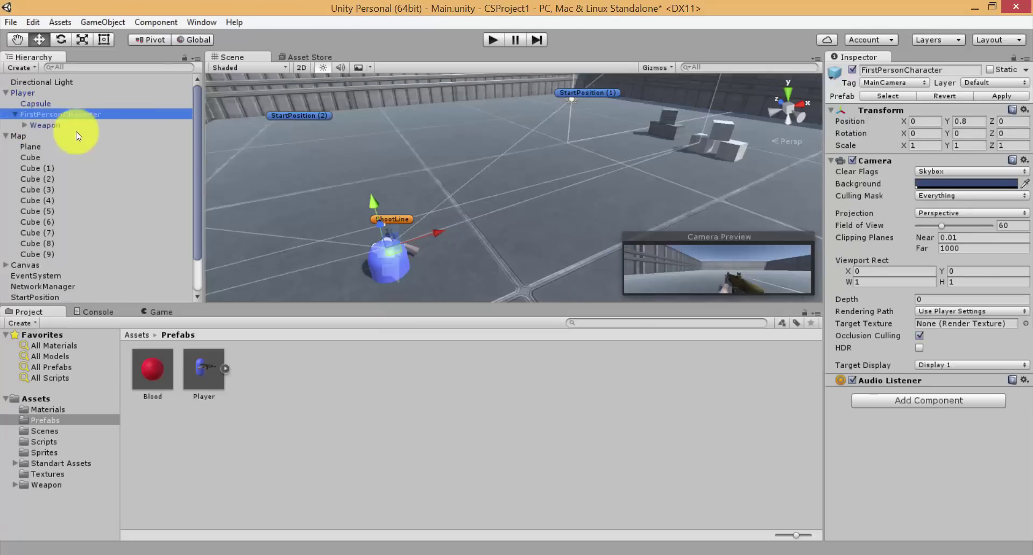
pyautogui.click(60, 126)
# Inspect the FirstPersonCharacter, Capsule, Weapon and Player objects' components
pyautogui.scroll(-2, 914, 297)
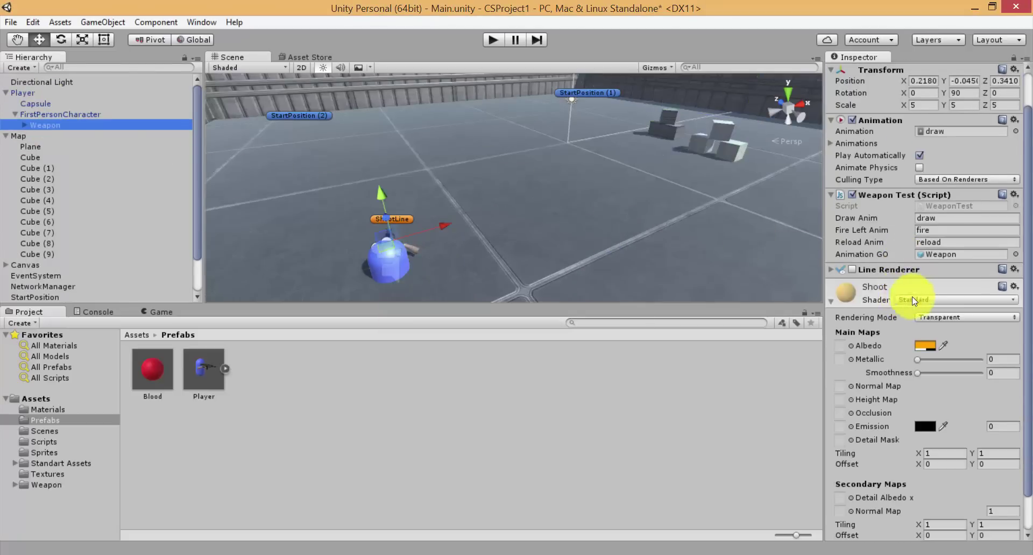
pyautogui.scroll(-2, 920, 301)
pyautogui.scroll(5, 917, 280)
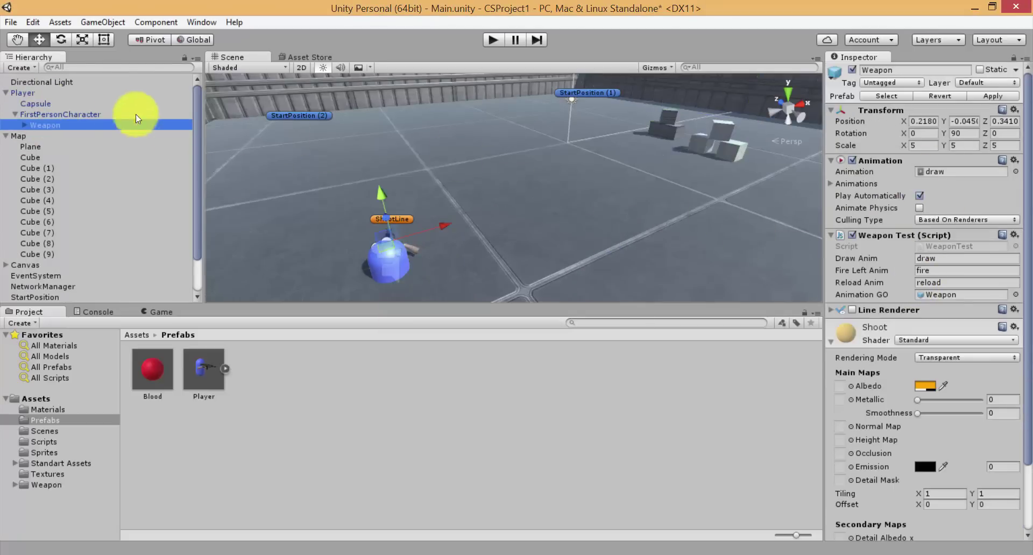
pyautogui.click(60, 114)
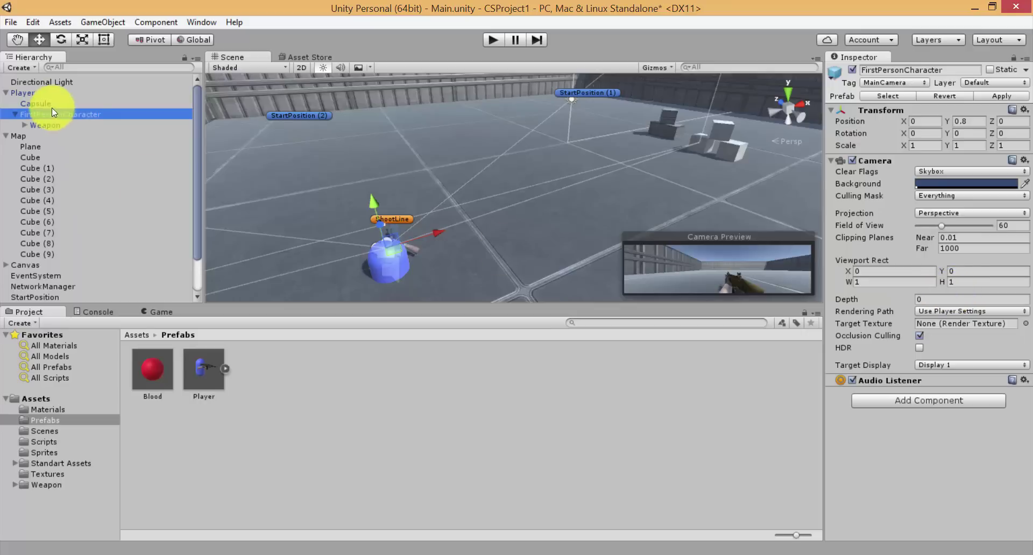
pyautogui.click(52, 104)
pyautogui.click(51, 118)
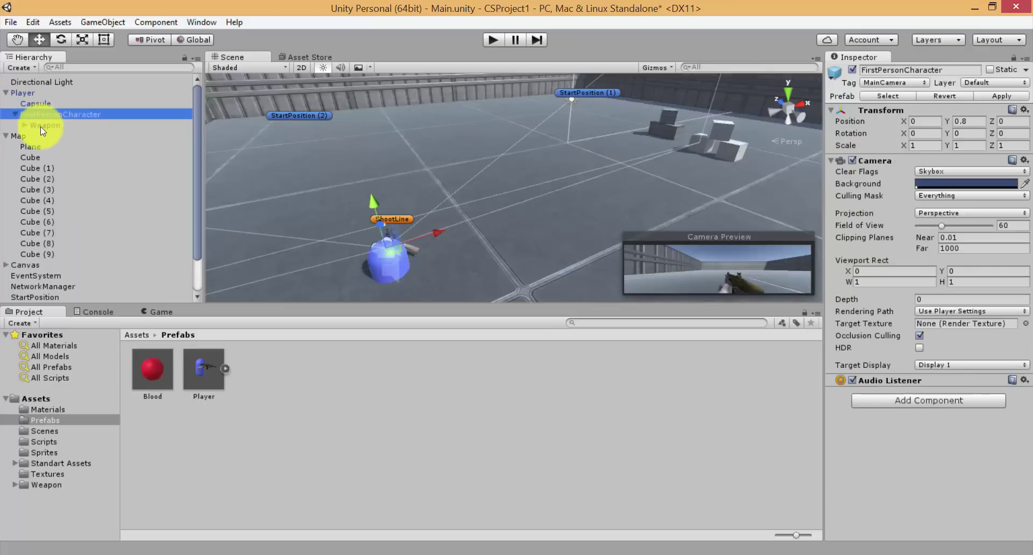
pyautogui.click(40, 125)
pyautogui.click(22, 93)
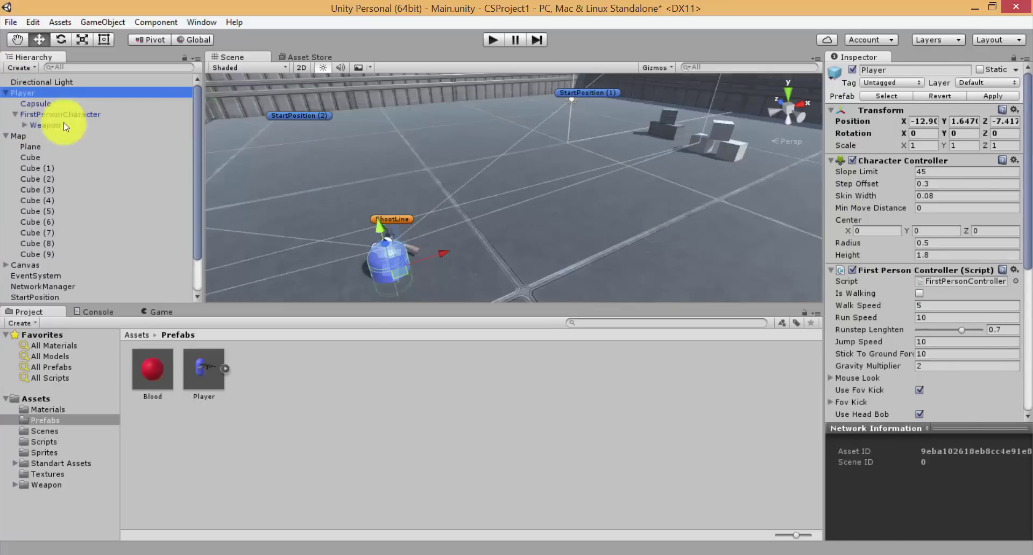
# Drag the Blood prefab into Player's Shoot Helper Blood Prefab field
pyautogui.scroll(-10, 974, 321)
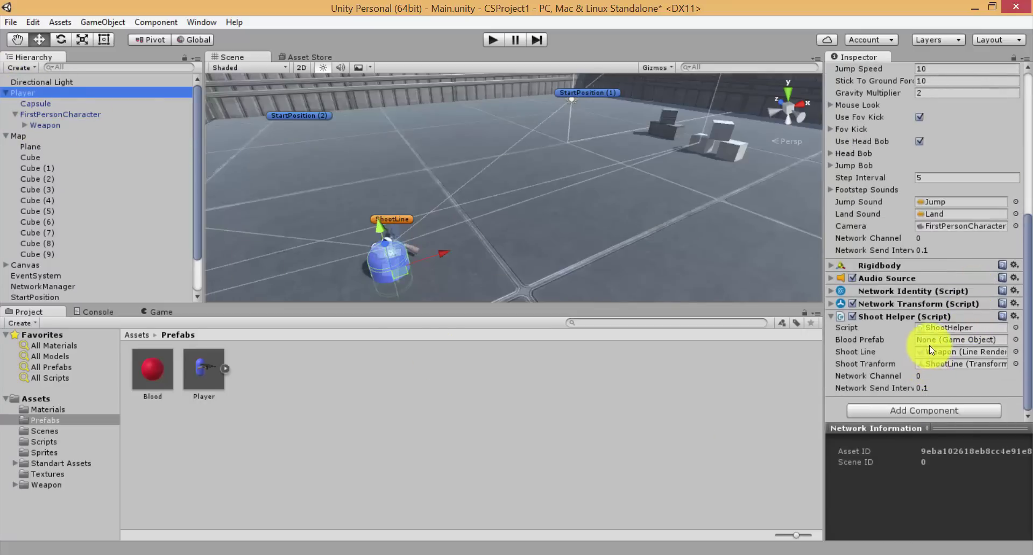
pyautogui.moveTo(143, 361); pyautogui.dragTo(952, 340)
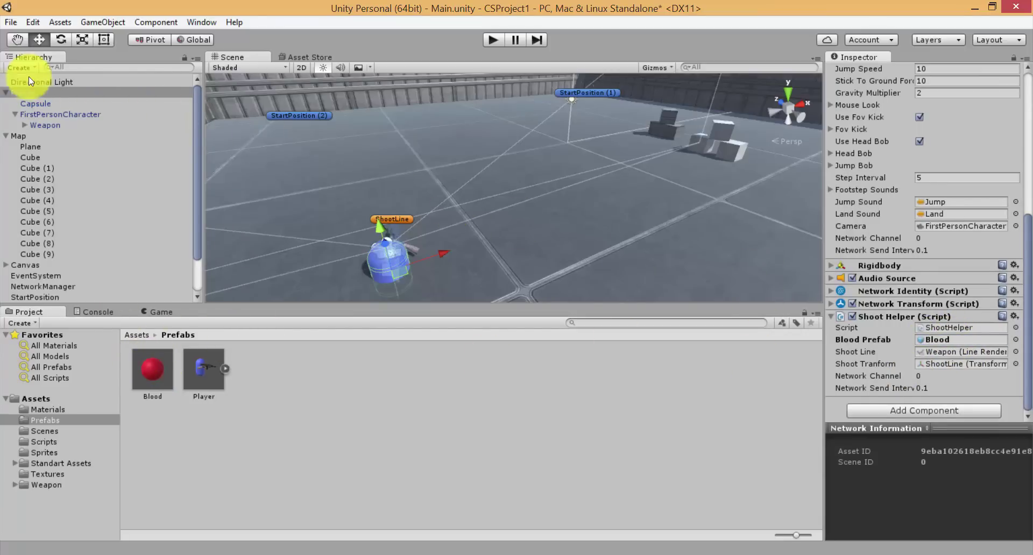
pyautogui.scroll(10, 1015, 92)
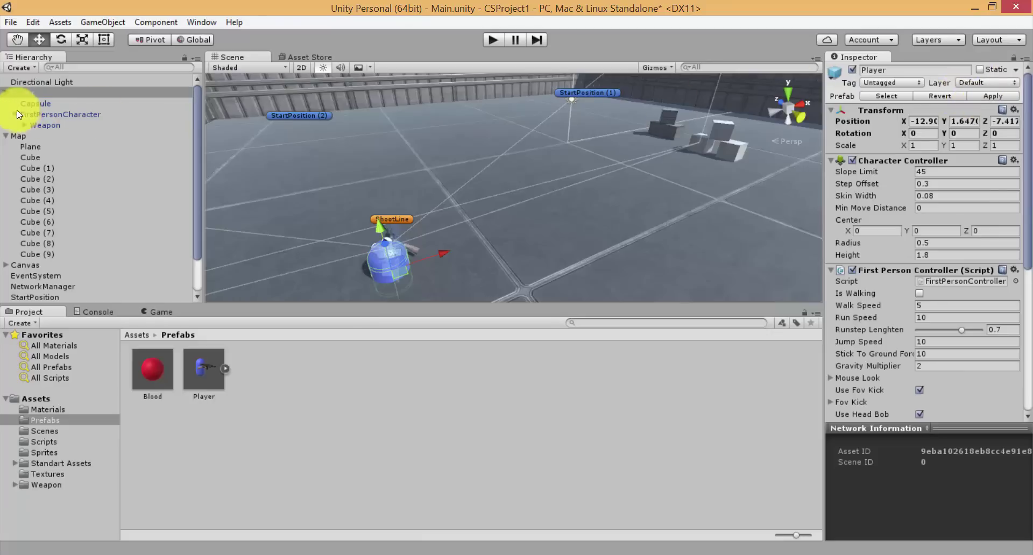
pyautogui.click(19, 92)
# Delete the Player object, save the scene, and build the game with Ctrl+B
pyautogui.press('Delete')
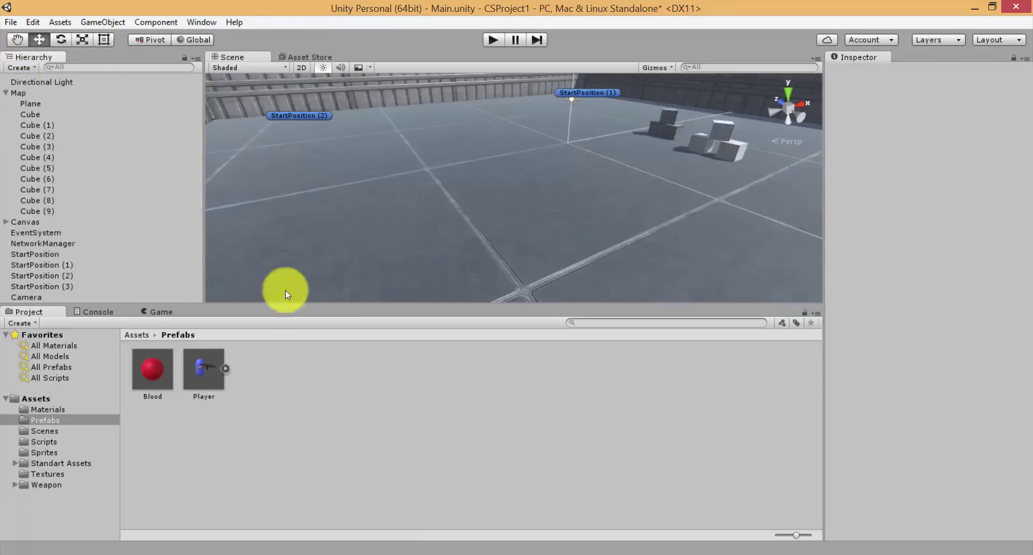
pyautogui.hotkey('ctrl', 's')
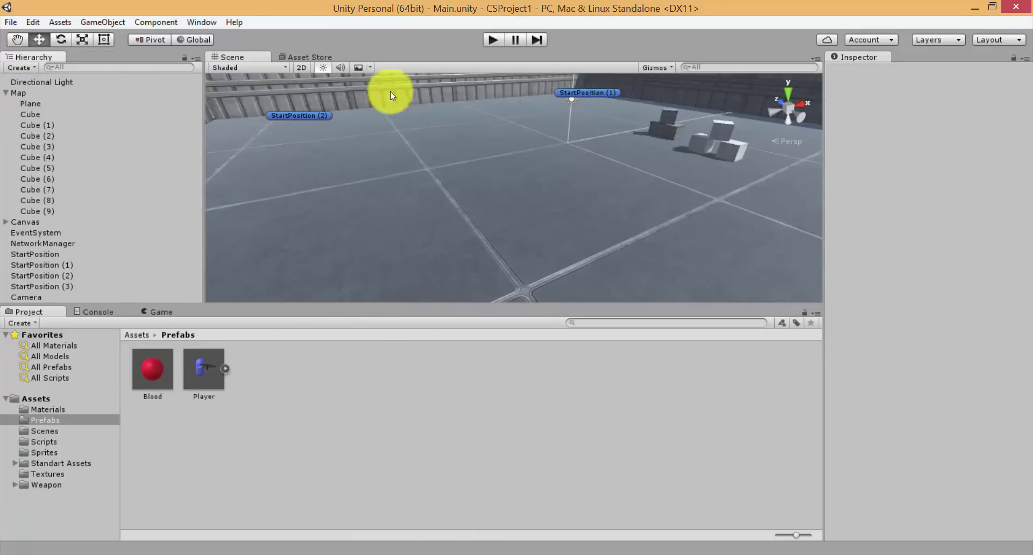
pyautogui.click(94, 312)
pyautogui.click(161, 312)
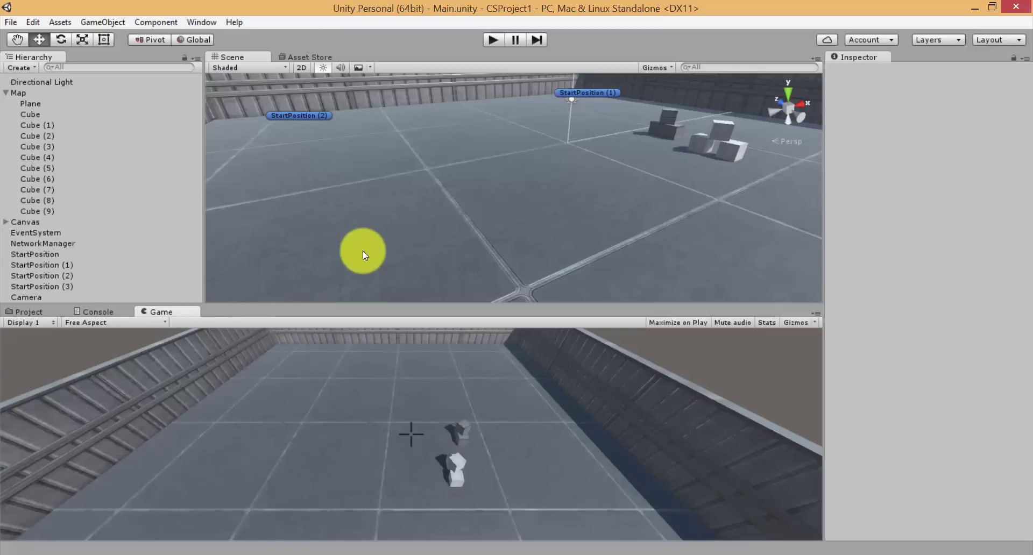
pyautogui.hotkey('ctrl', 'b')
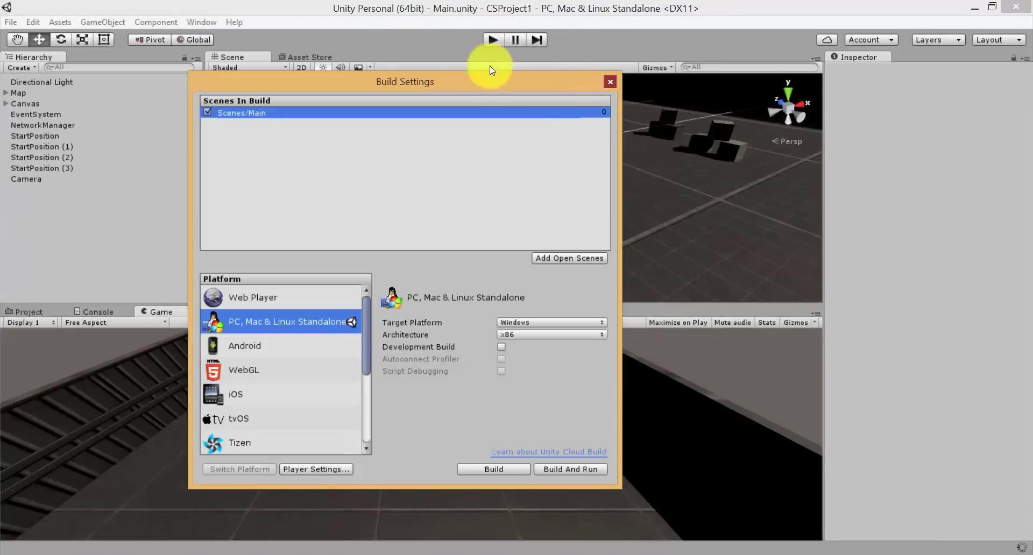
# Return to ShootHelper.cs in Visual Studio with the error list hidden
pyautogui.click(490, 69)
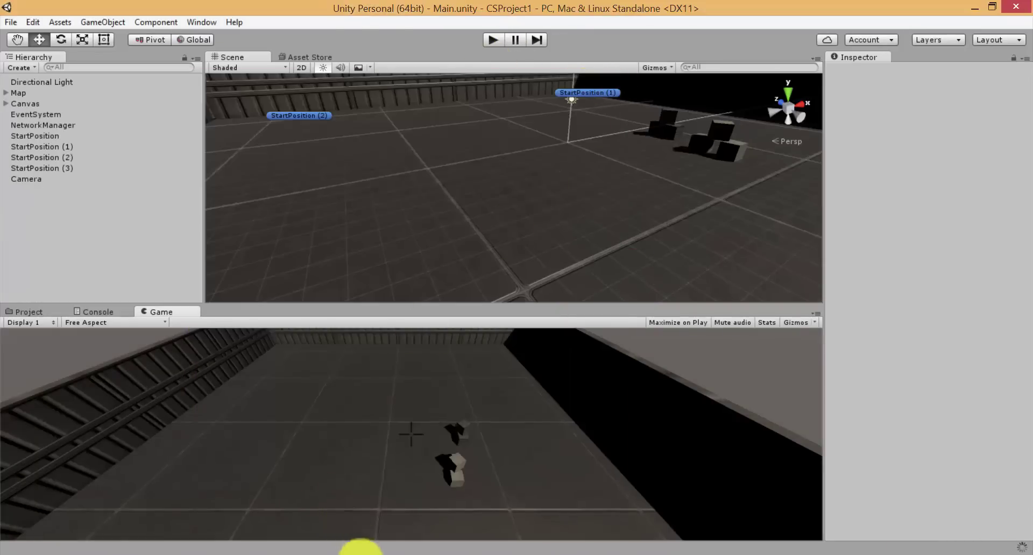
pyautogui.click(357, 548)
pyautogui.click(1004, 329)
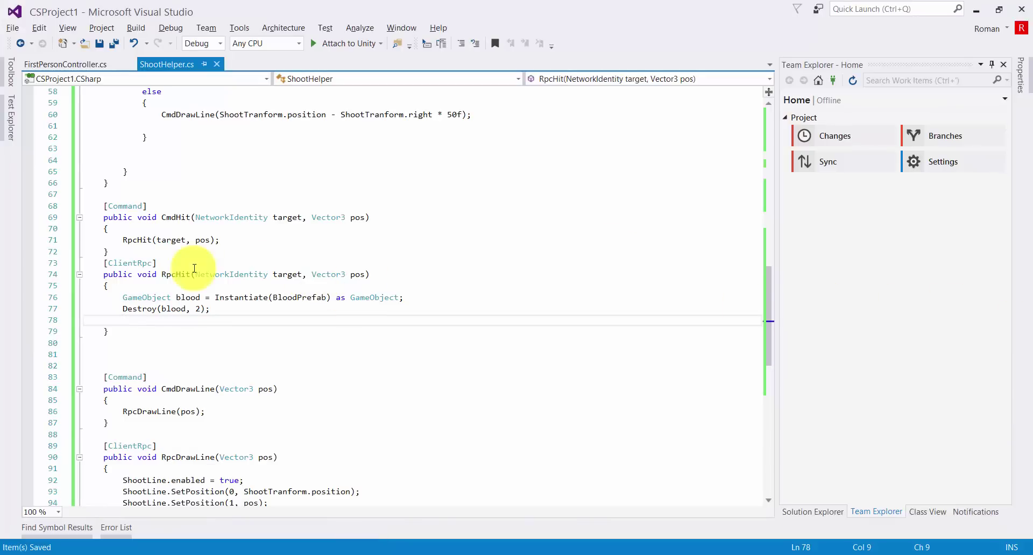
# Add 'blood.transform.position = pos;' after the Instantiate line in RpcHit
pyautogui.doubleClick(183, 297)
pyautogui.click(443, 299)
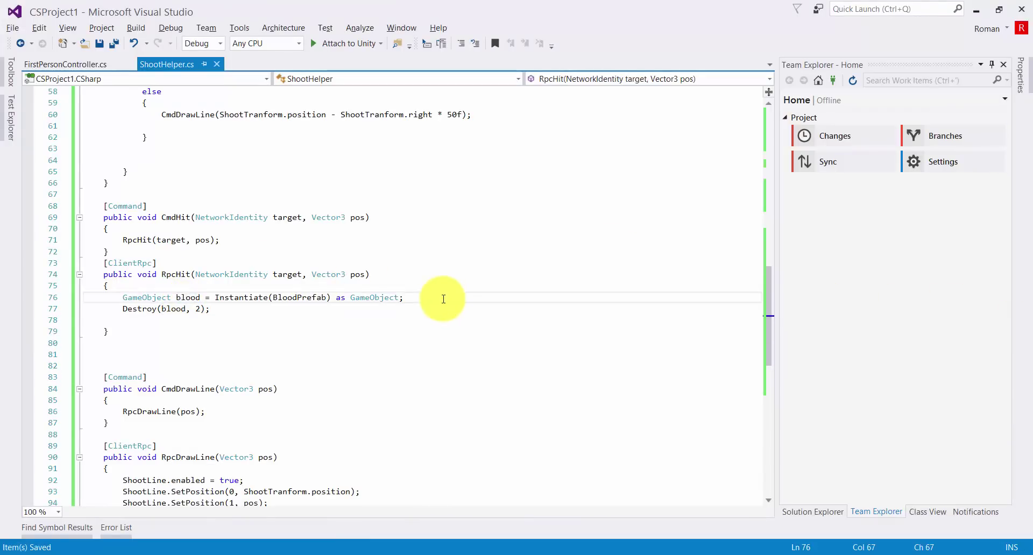
pyautogui.press('Return')
pyautogui.write('blood.зщ')
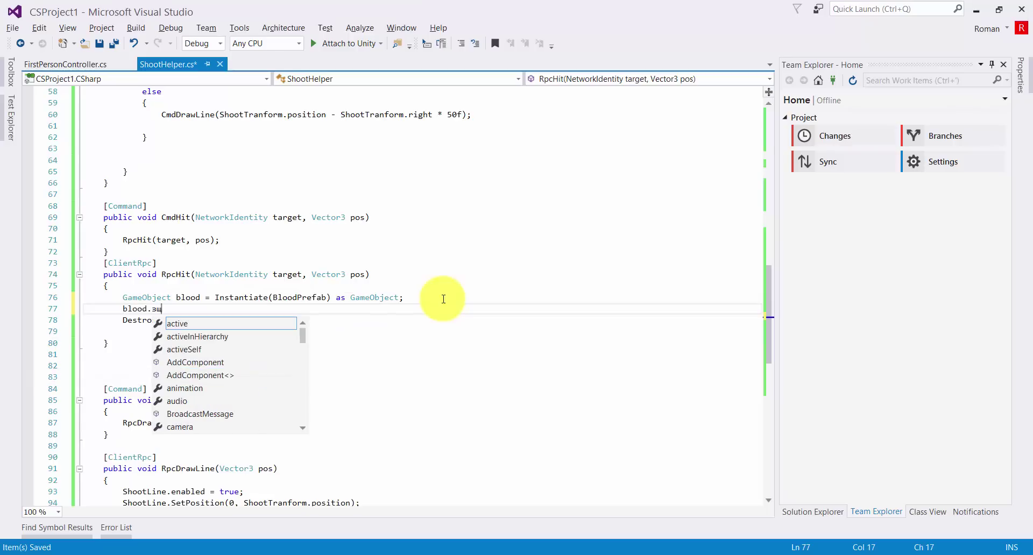
pyautogui.press('BackSpace')
pyautogui.press('BackSpace')
pyautogui.write('posi')
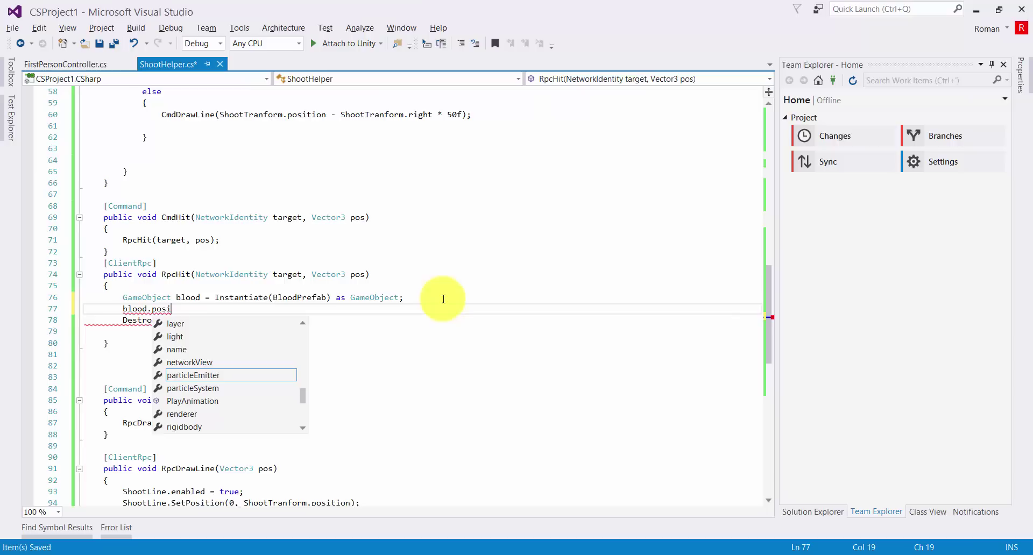
pyautogui.press('BackSpace')
pyautogui.press('BackSpace')
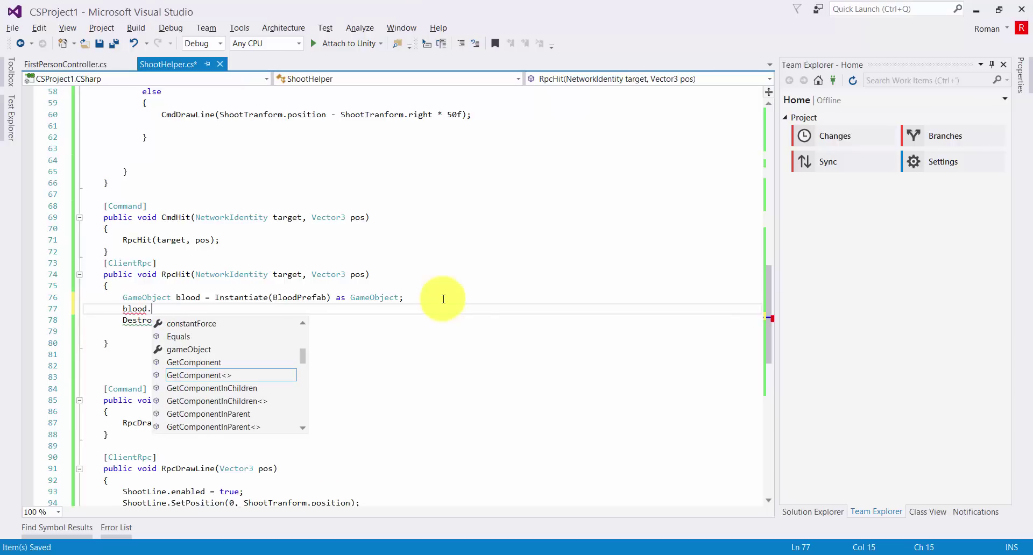
pyautogui.write('transform.')
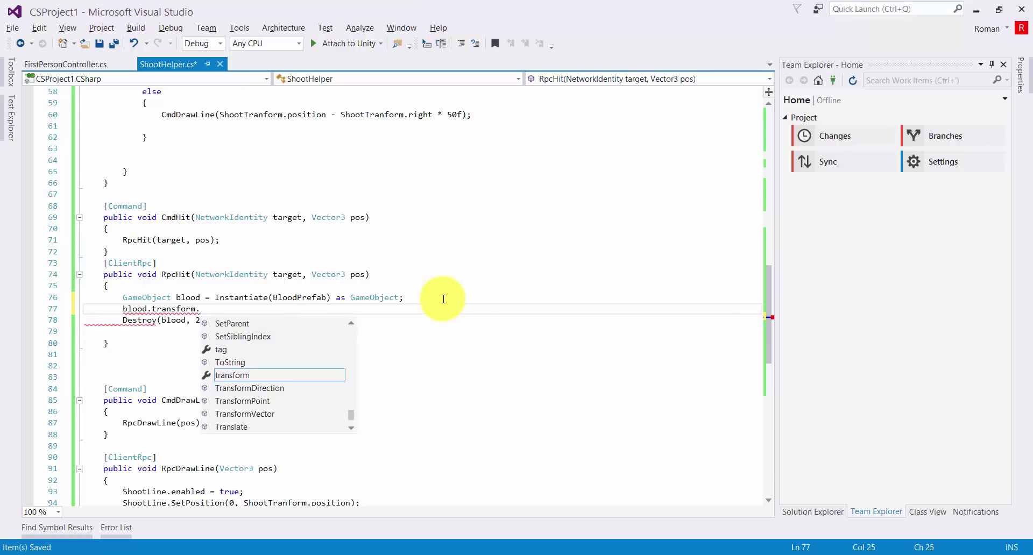
pyautogui.write('po')
pyautogui.press('Tab')
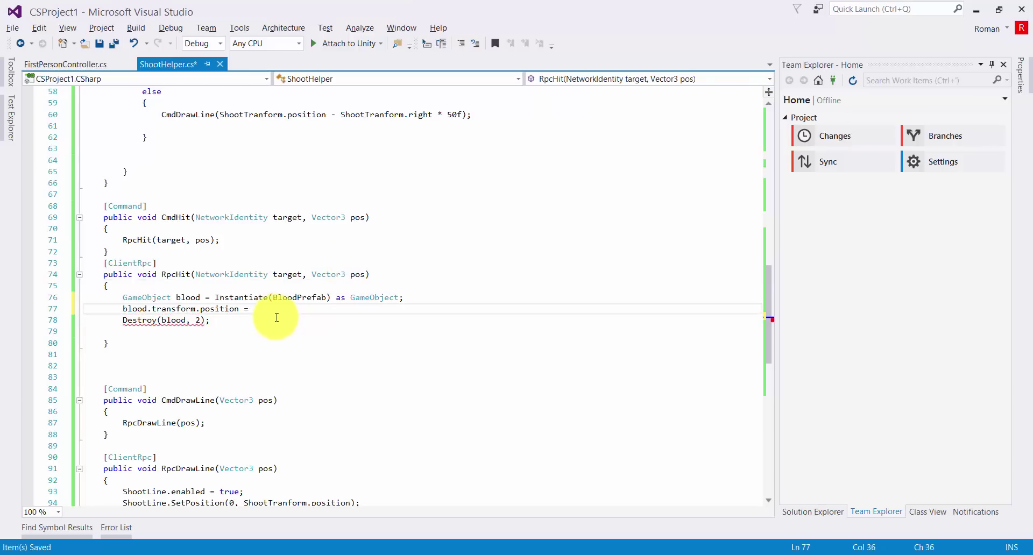
# Change the Destroy delay from 2 to 5 seconds
pyautogui.doubleClick(198, 320)
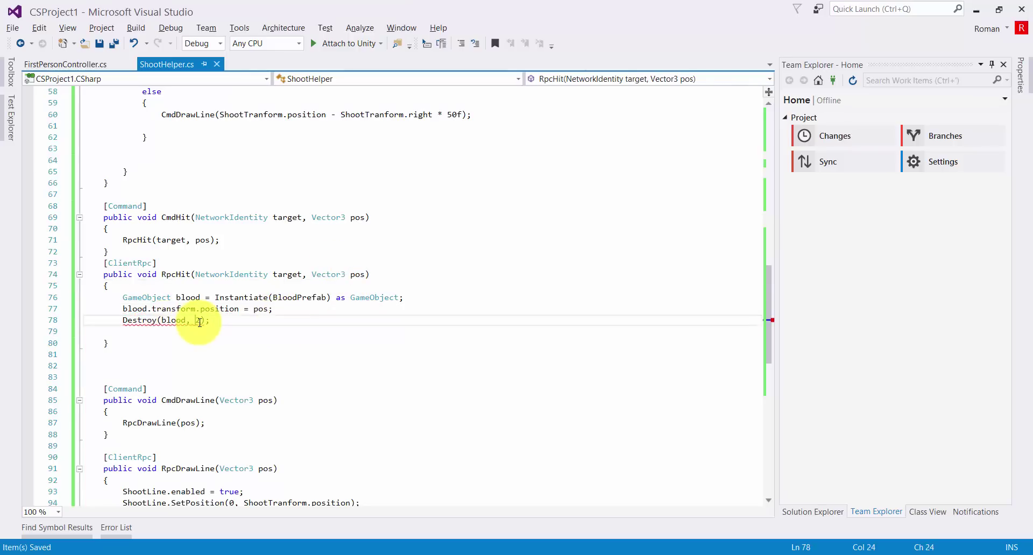
pyautogui.write('5')
pyautogui.click(199, 327)
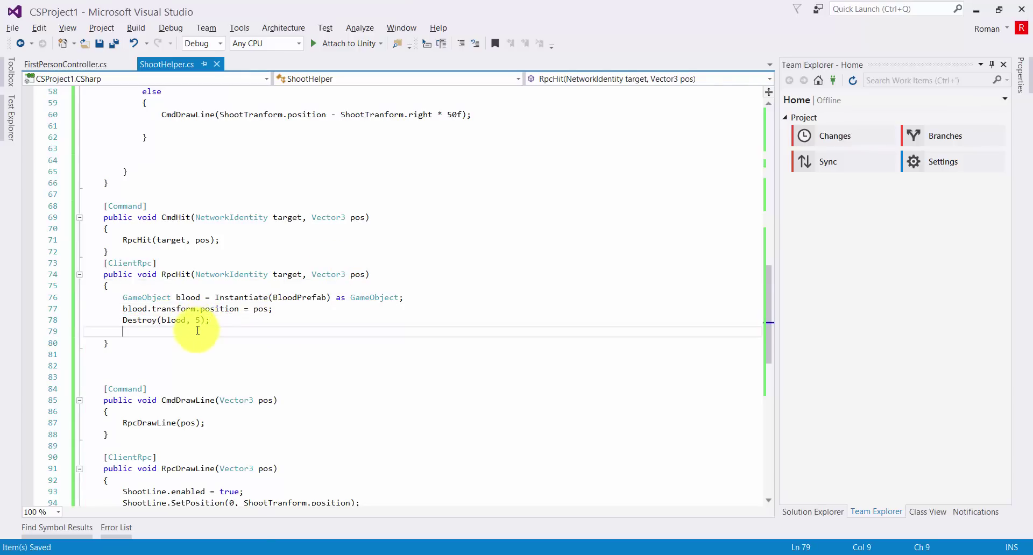
pyautogui.click(242, 551)
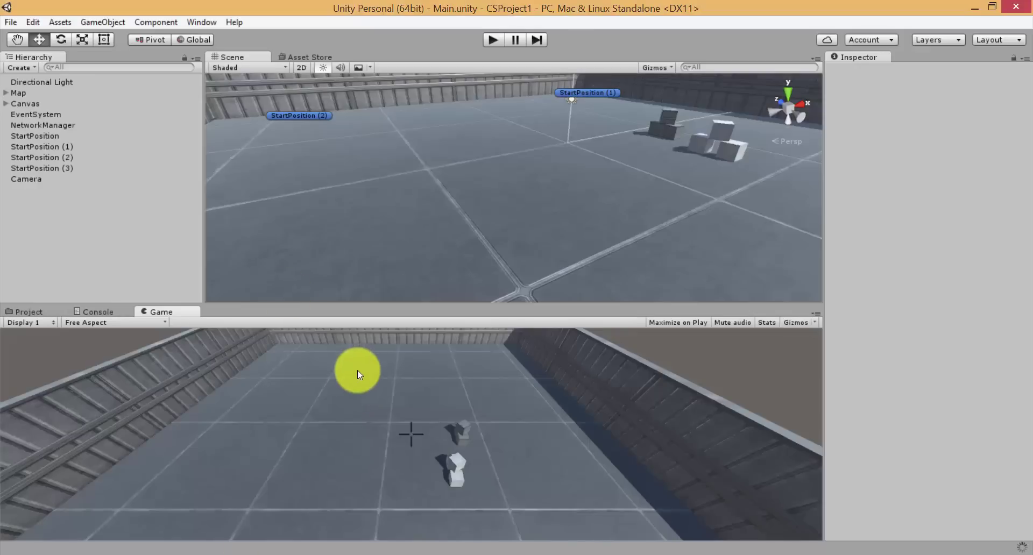
# Build and run the game, launch the standalone window, and enter Play mode in the editor
pyautogui.hotkey('ctrl', 'b')
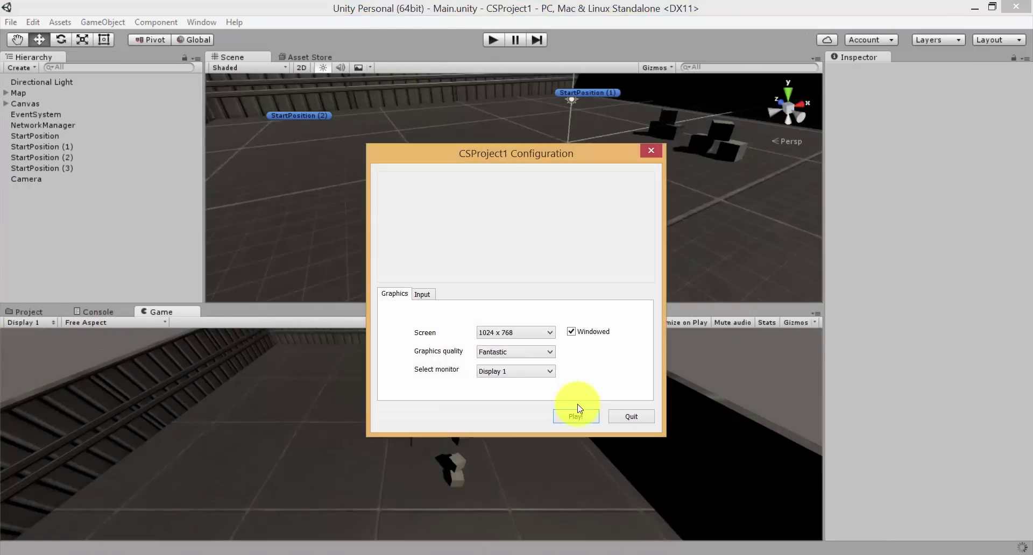
pyautogui.click(575, 417)
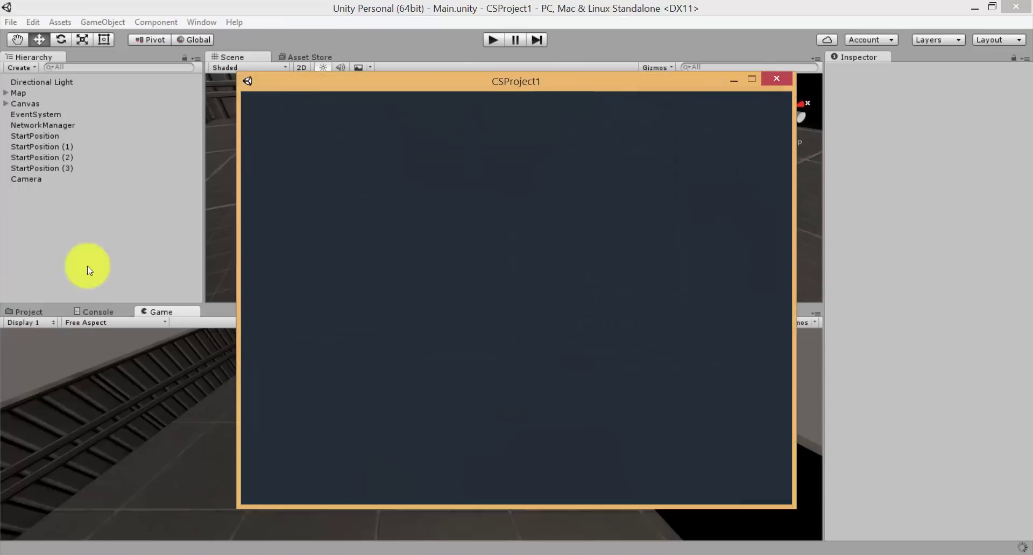
pyautogui.click(28, 246)
pyautogui.click(486, 42)
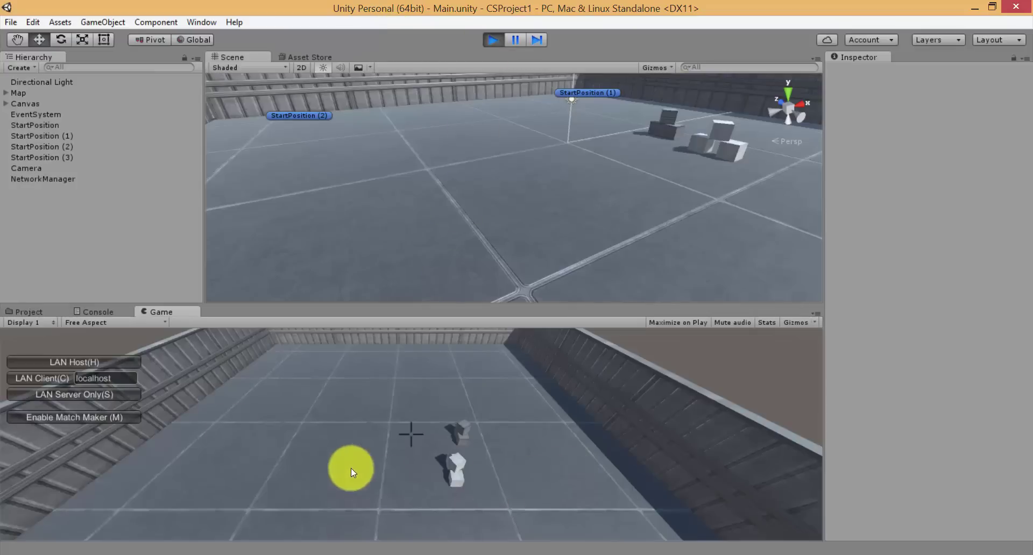
# Join the host as a LAN client and shoot at the other player twice
pyautogui.click(649, 552)
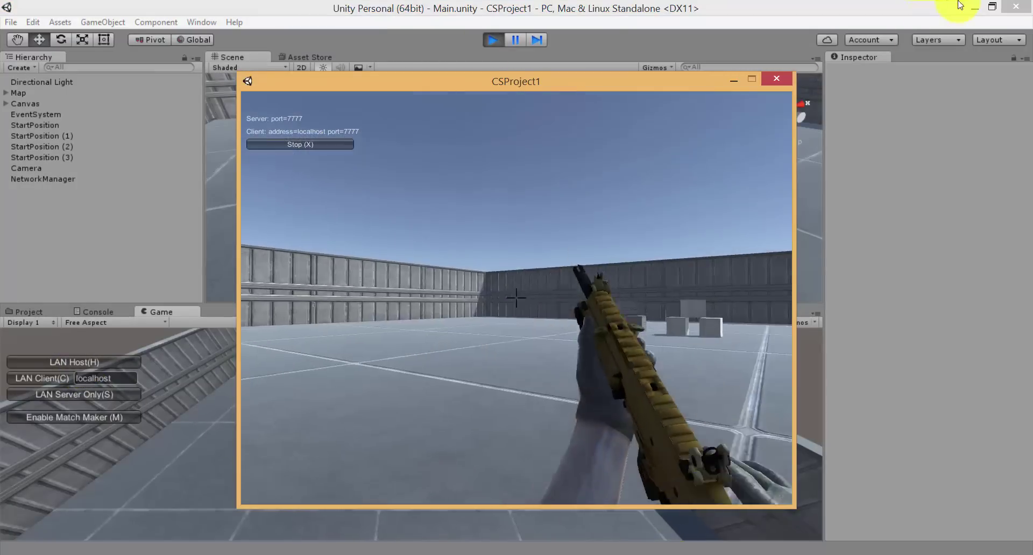
pyautogui.click(45, 376)
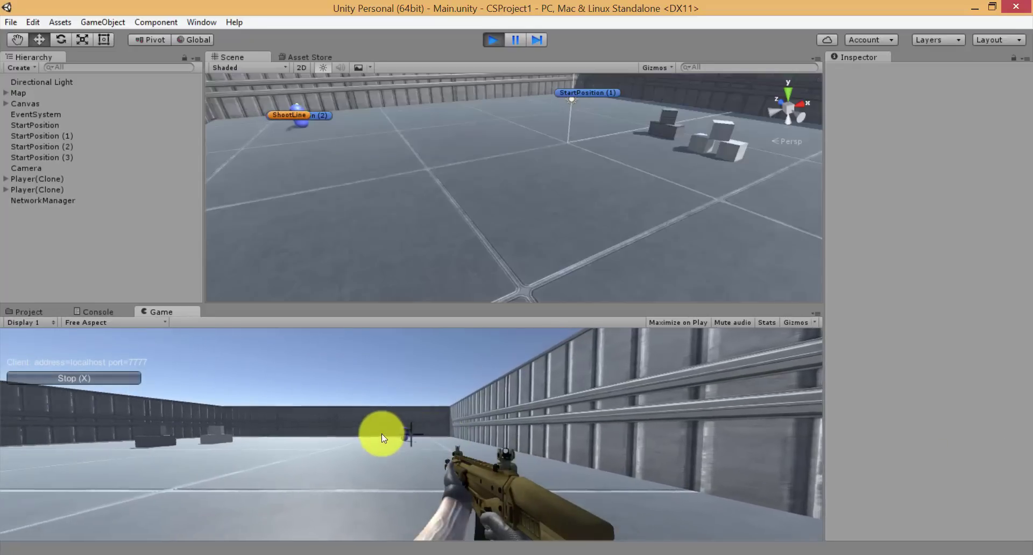
pyautogui.click(295, 346)
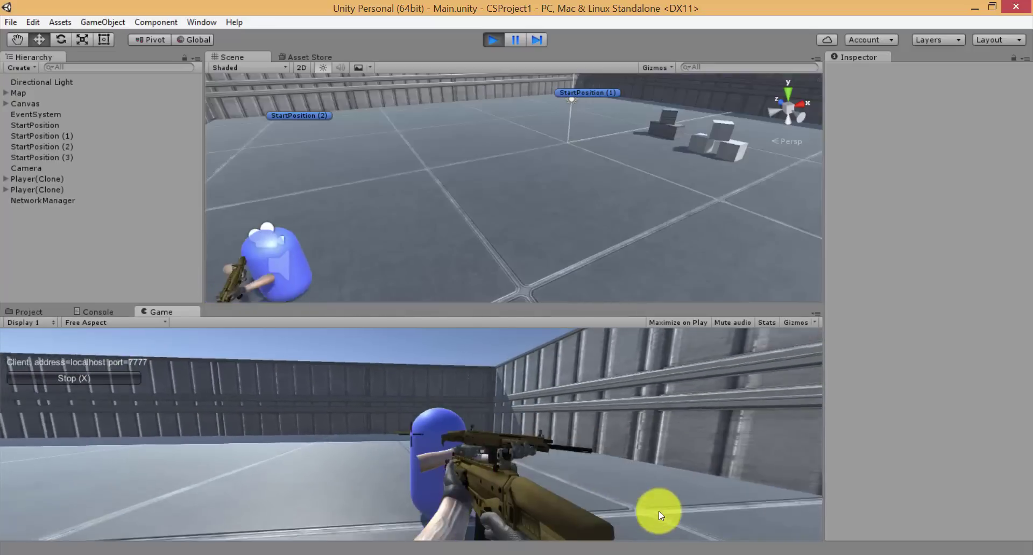
pyautogui.click(538, 405)
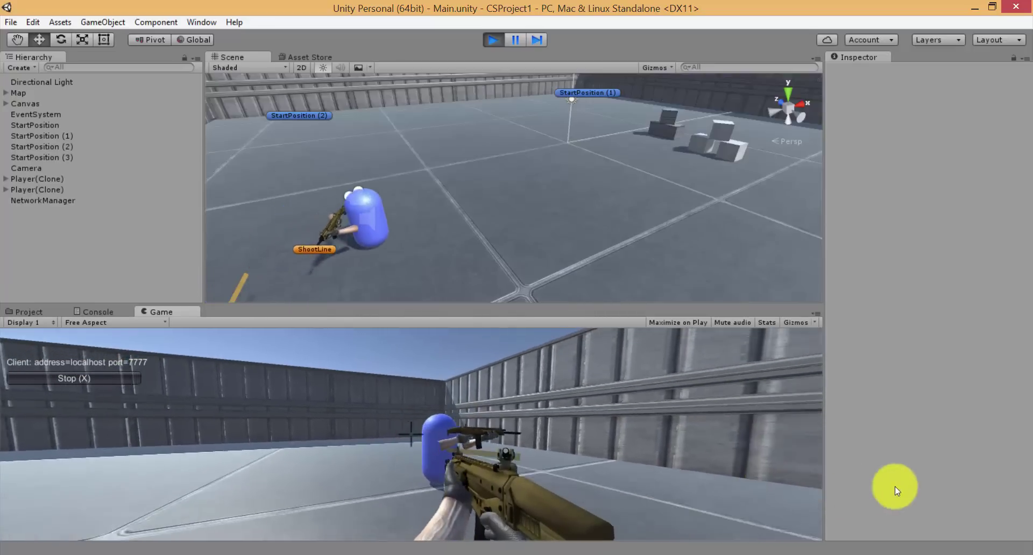
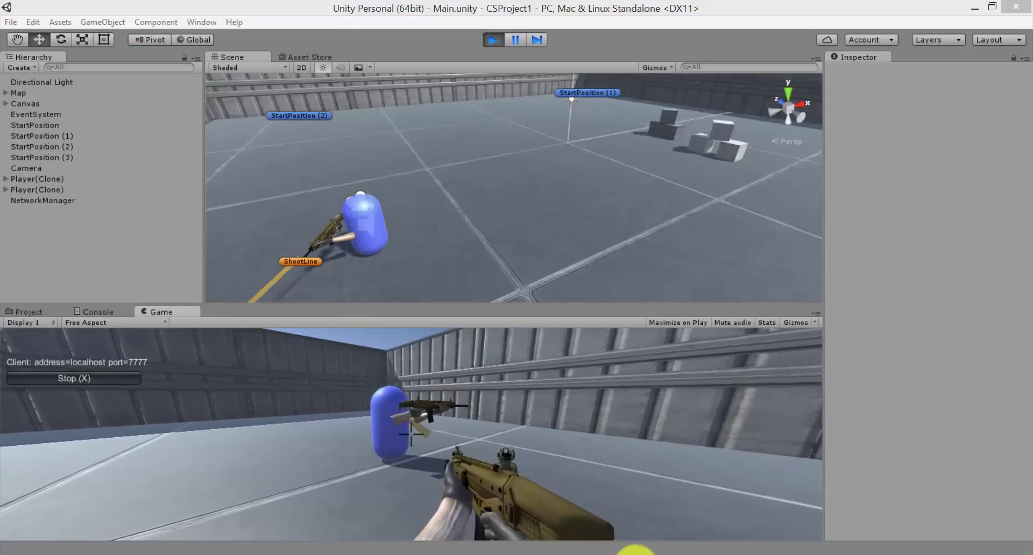
# Stop play mode, close the built game, and put the caret on ShootHelper.cs's blood position line
pyautogui.click(635, 549)
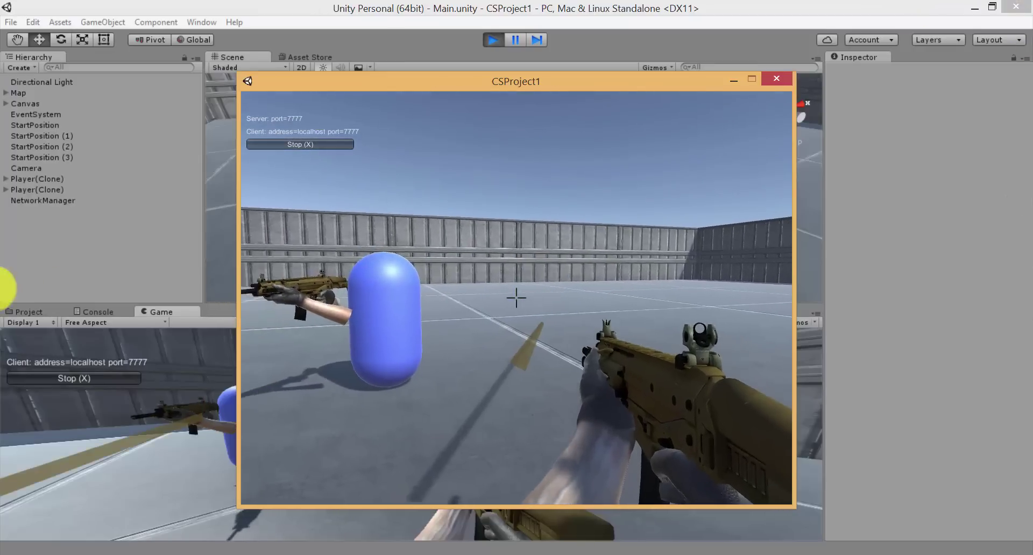
pyautogui.click(2, 203)
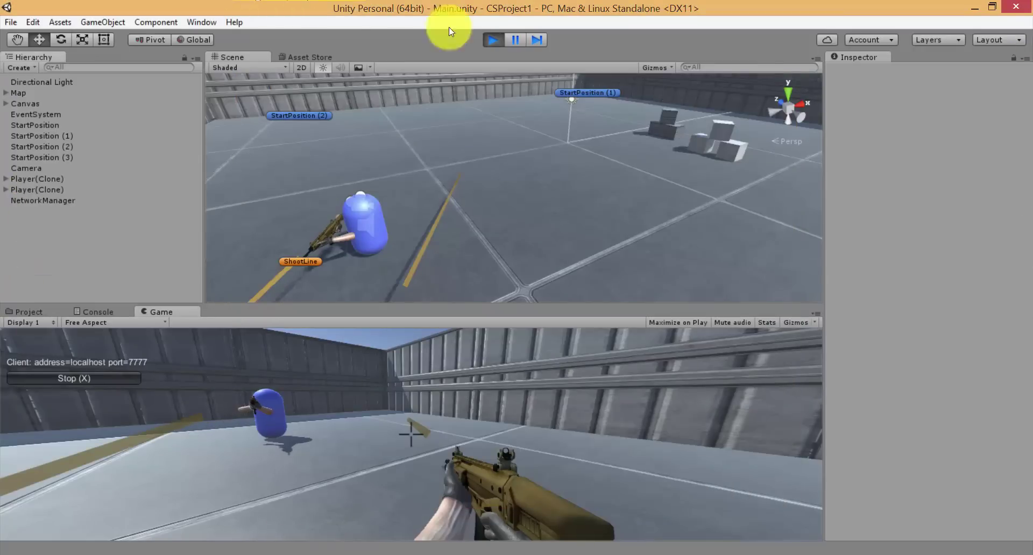
pyautogui.click(493, 39)
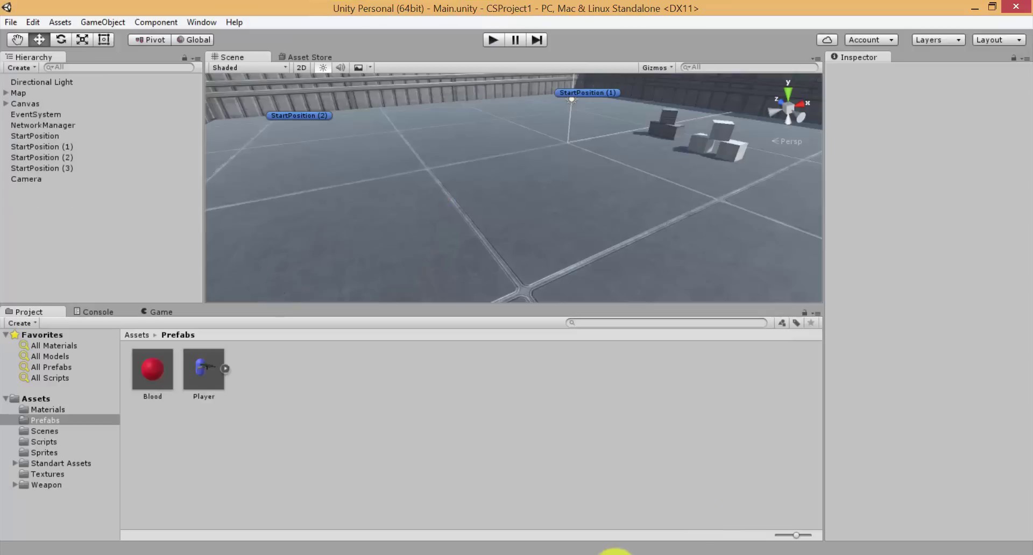
pyautogui.click(616, 553)
pyautogui.click(402, 553)
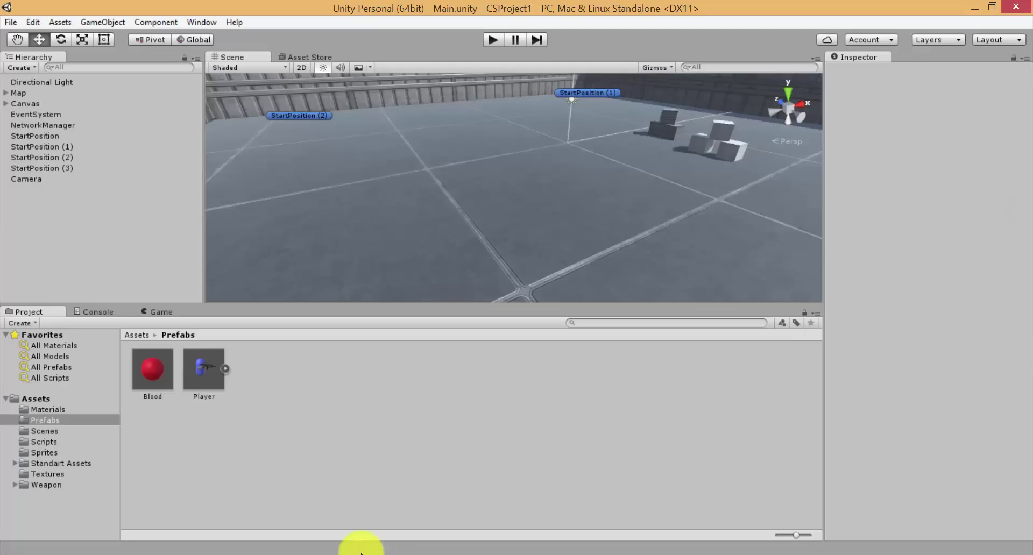
pyautogui.click(361, 553)
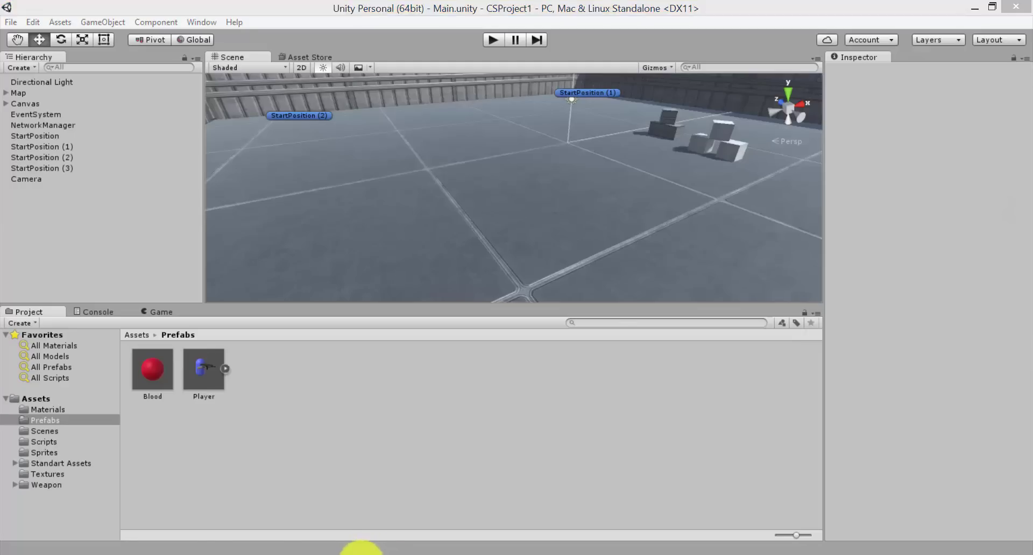
pyautogui.click(245, 308)
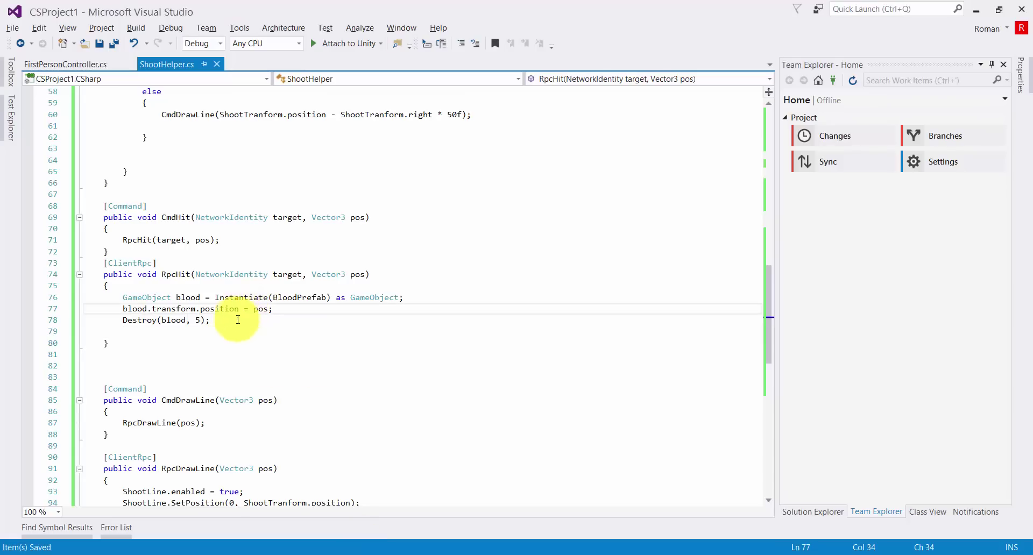
# Review the RpcHit and CmdHit blood-spawning methods and the Raycast code above them, then return to Unity
pyautogui.doubleClick(183, 275)
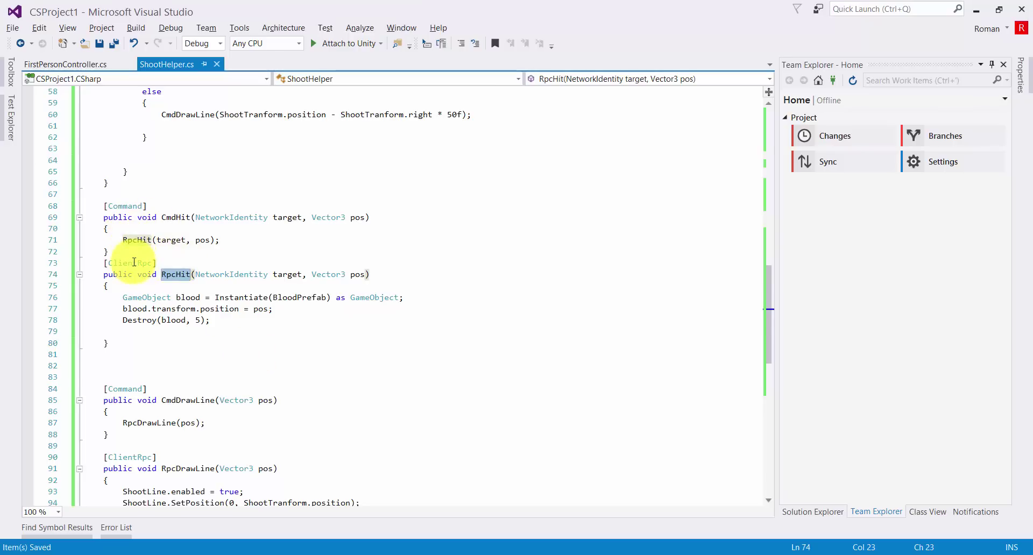
pyautogui.scroll(2, 168, 215)
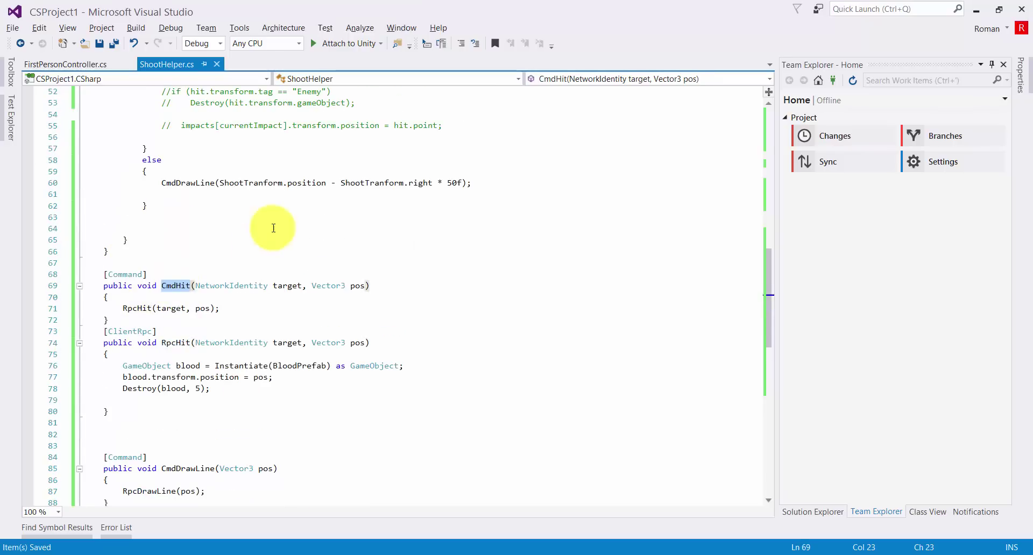
pyautogui.scroll(4, 274, 228)
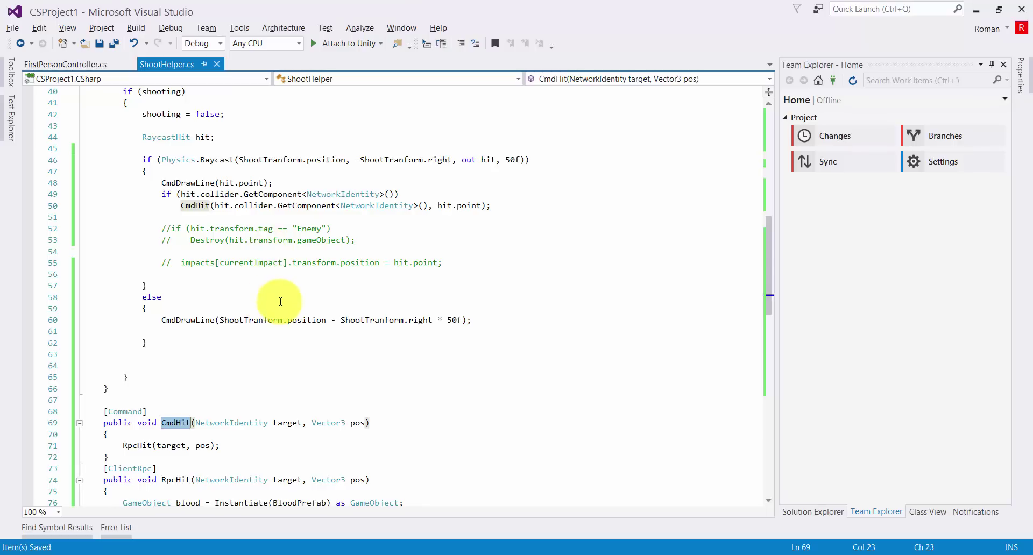
pyautogui.scroll(2, 279, 280)
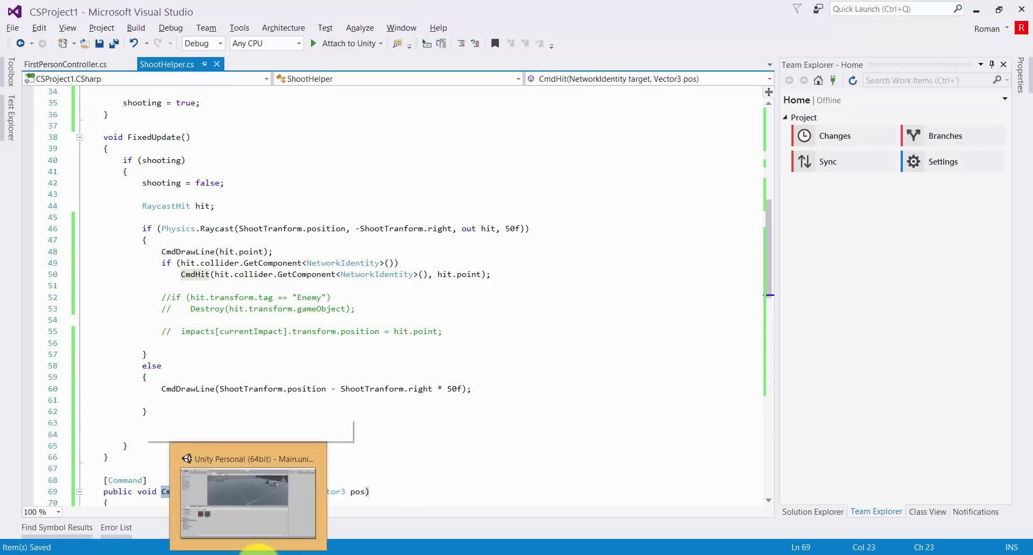
pyautogui.click(258, 549)
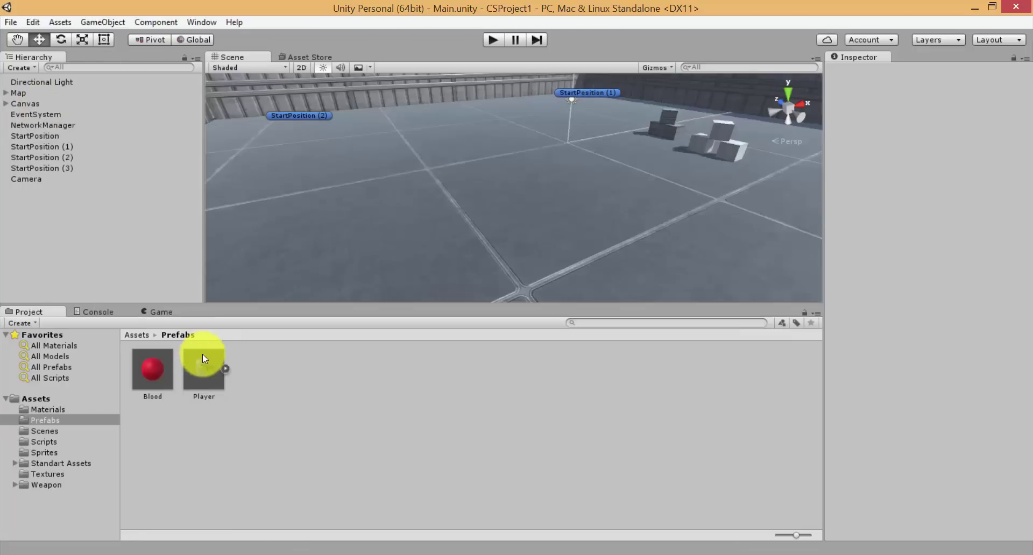
# Add a Capsule Collider component to the Player prefab
pyautogui.click(203, 358)
pyautogui.scroll(-2, 947, 237)
pyautogui.scroll(-3, 941, 237)
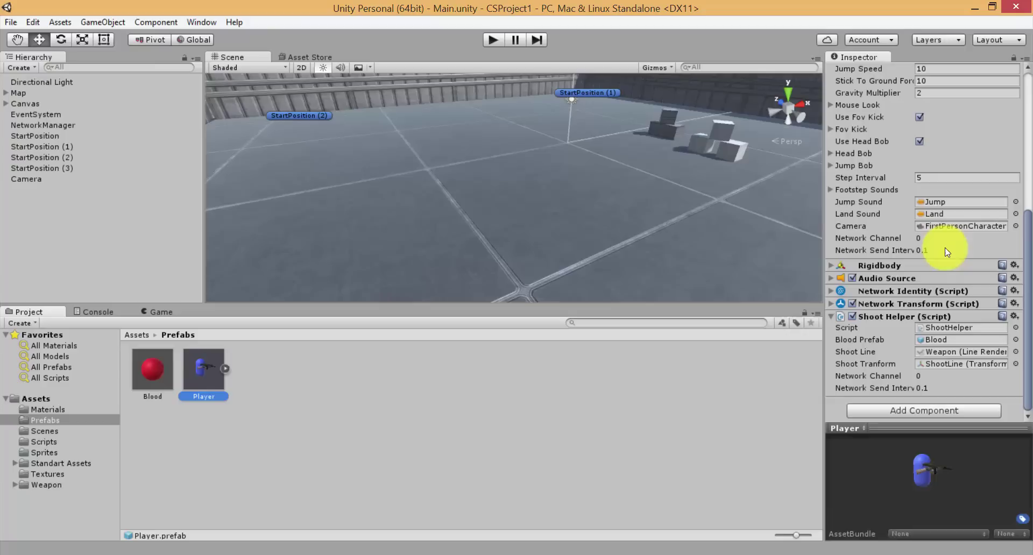
pyautogui.click(924, 411)
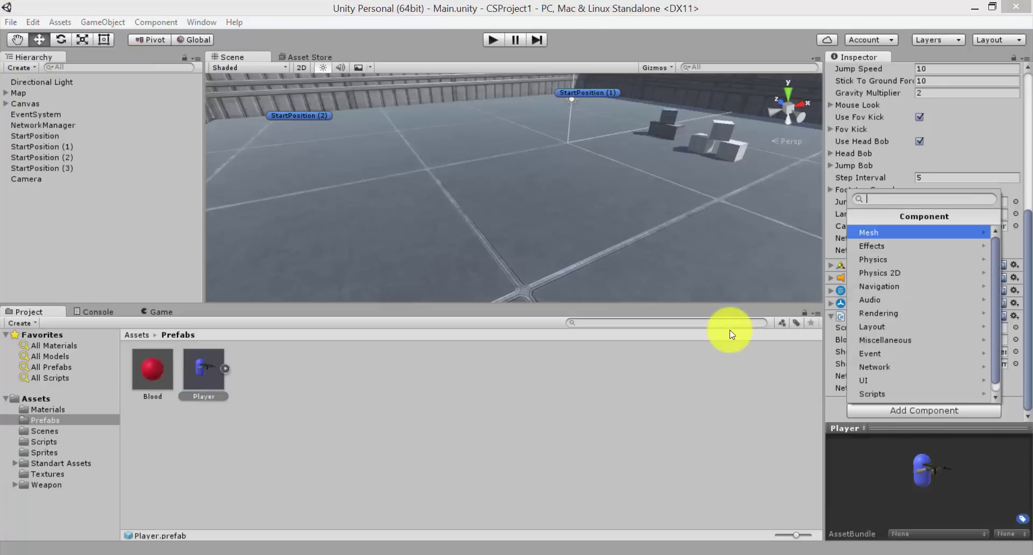
pyautogui.write('Col')
pyautogui.press('Down')
pyautogui.press('Down')
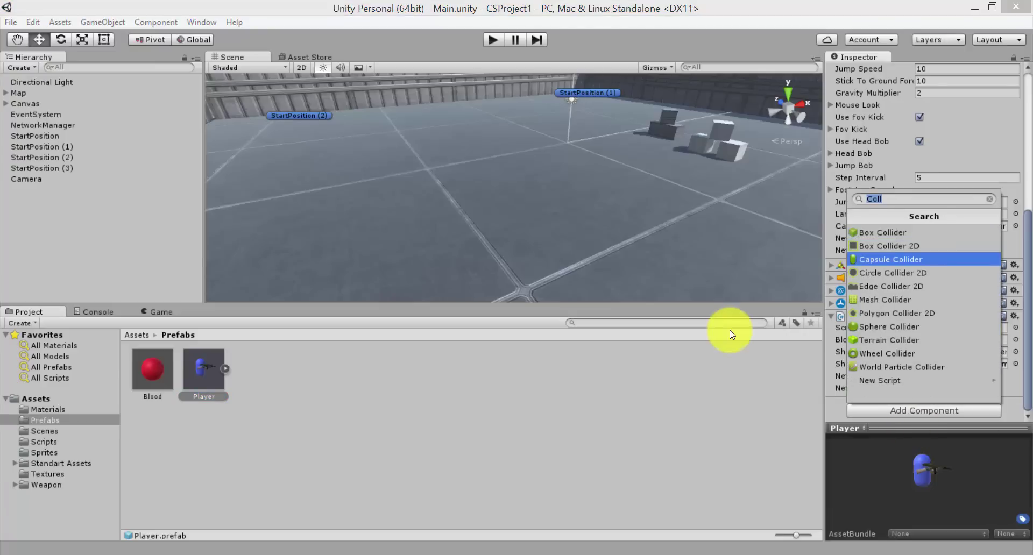
pyautogui.press('Return')
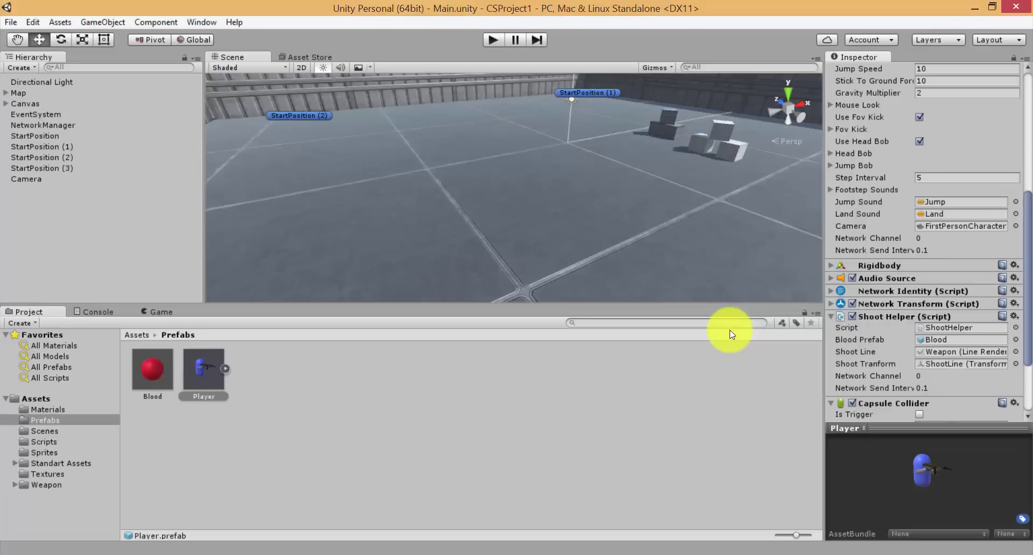
# Set a scene Player instance's collider to radius 0.7, height 1.7, apply to the prefab, then delete it
pyautogui.moveTo(210, 355)
pyautogui.mouseDown()
pyautogui.moveTo(483, 88)
pyautogui.moveTo(483, 124)
pyautogui.mouseUp()
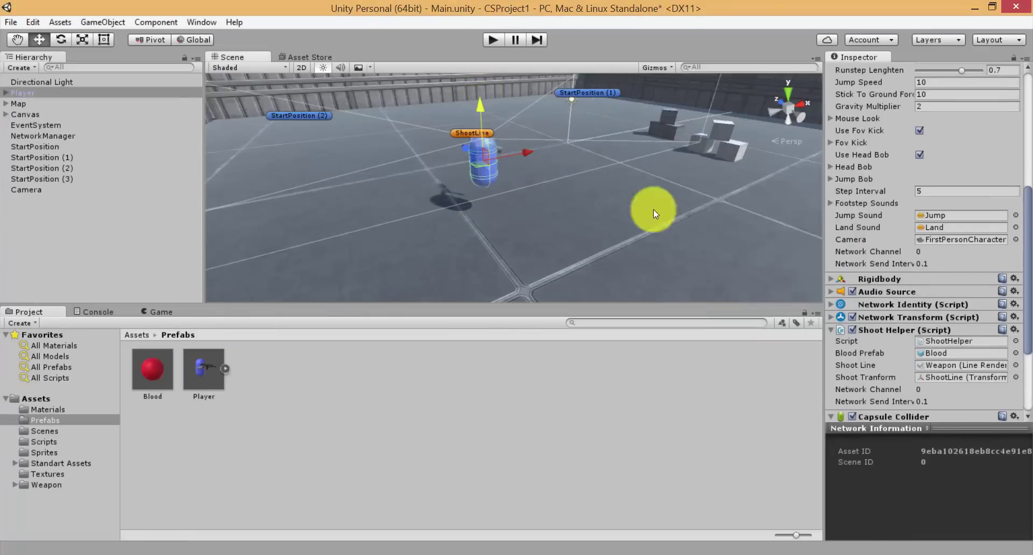
pyautogui.scroll(-5, 916, 336)
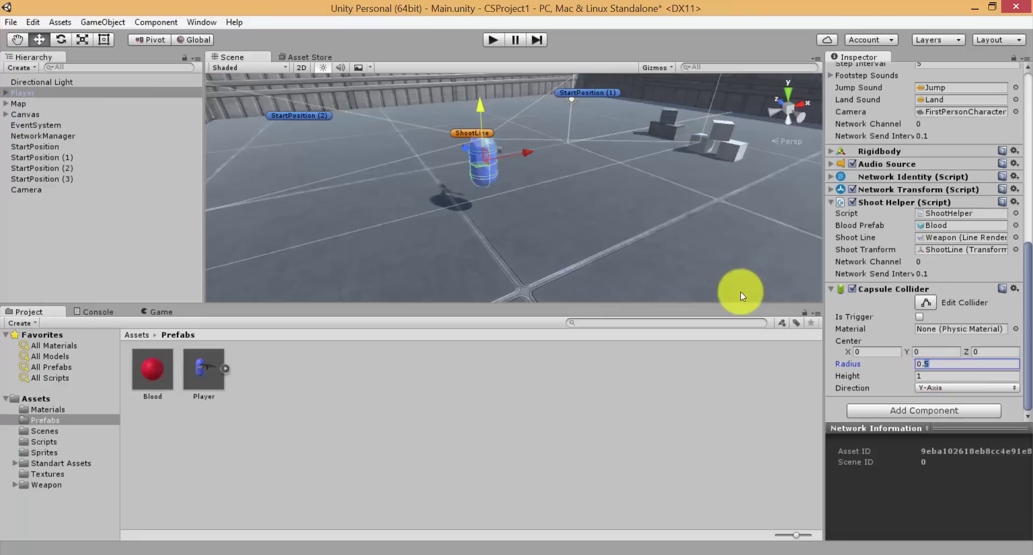
pyautogui.write('.7')
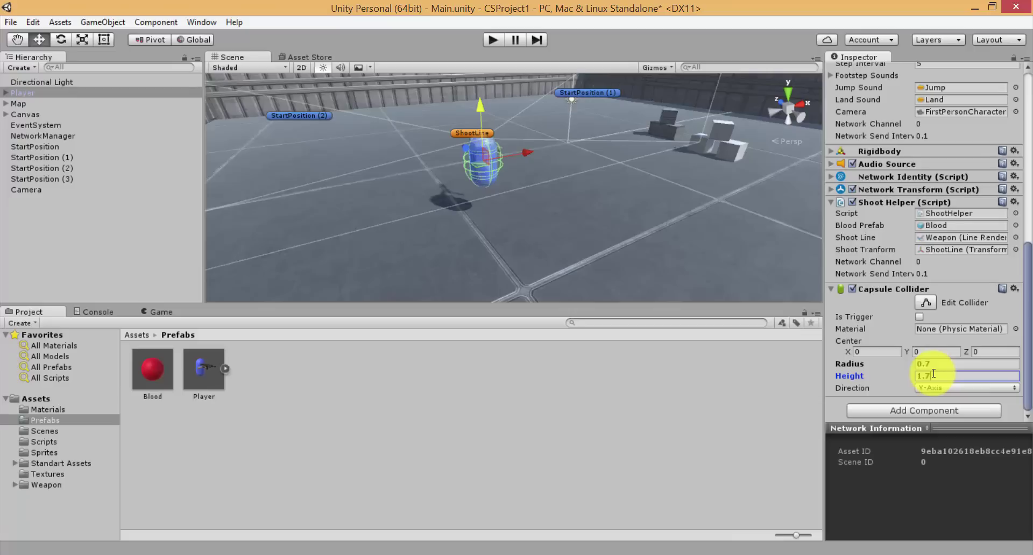
pyautogui.moveTo(426, 180); pyautogui.dragTo(499, 155, button='right')
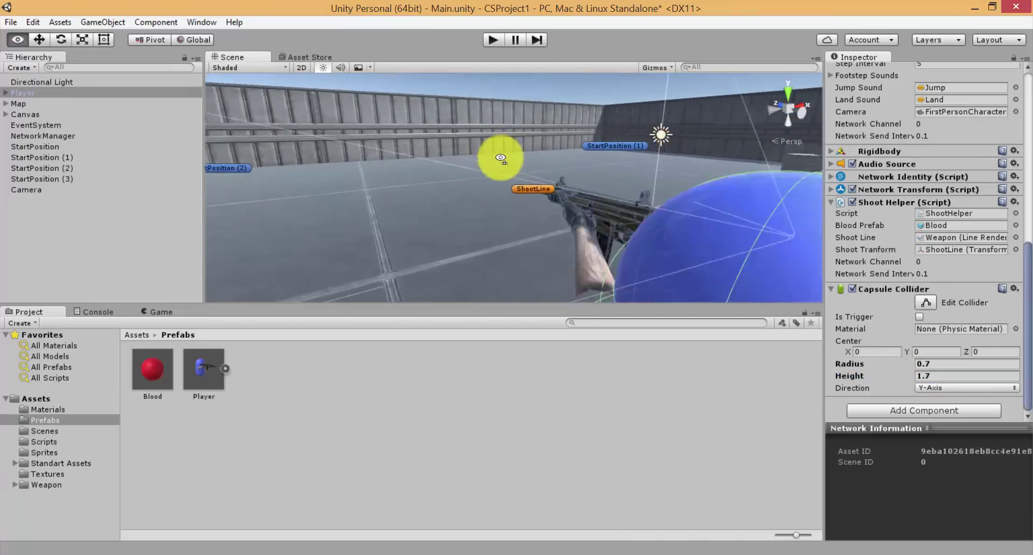
pyautogui.moveTo(499, 155)
pyautogui.mouseDown(button='right')
pyautogui.moveTo(647, 163)
pyautogui.moveTo(631, 185)
pyautogui.mouseUp(button='right')
pyautogui.press('f')
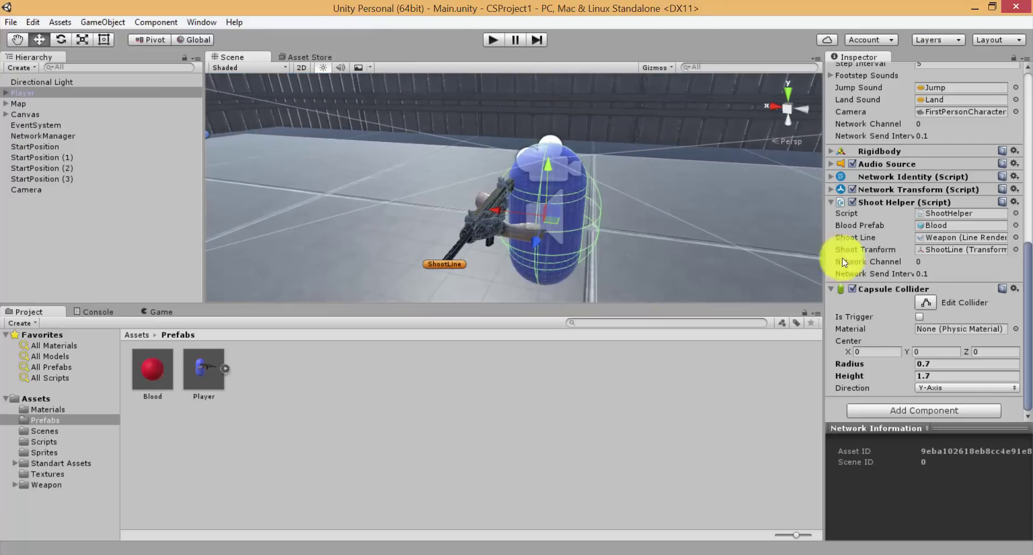
pyautogui.click(37, 93)
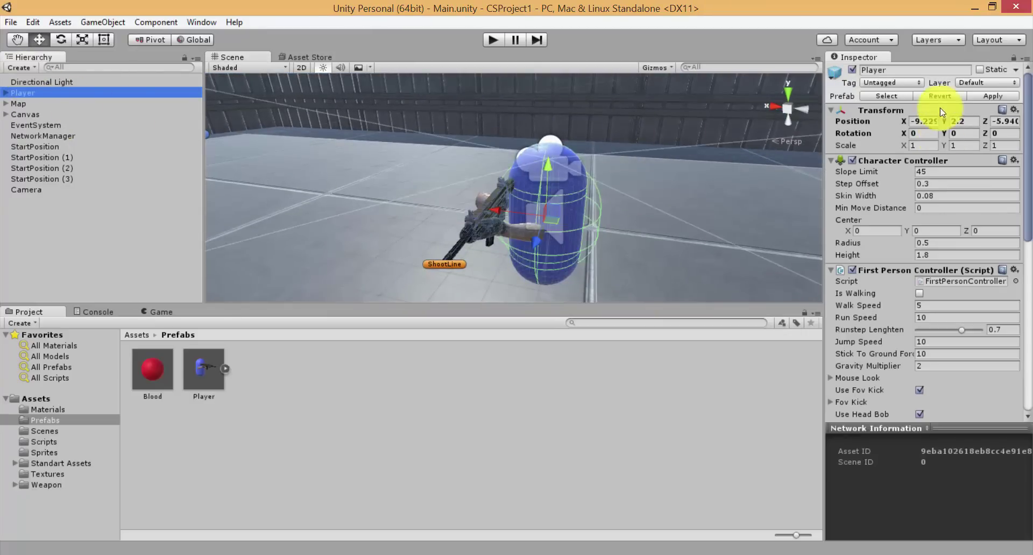
pyautogui.click(980, 98)
pyautogui.click(47, 95)
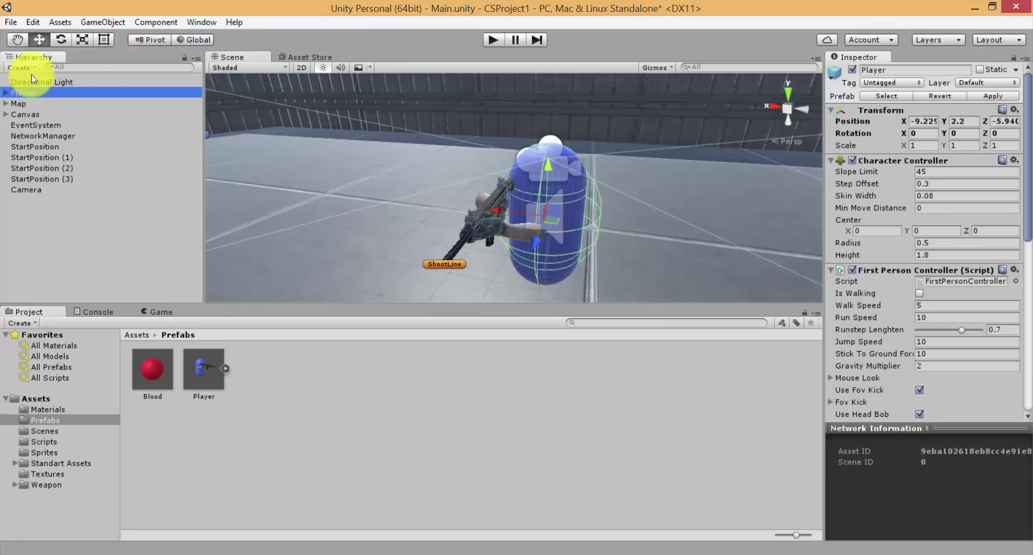
pyautogui.press('Delete')
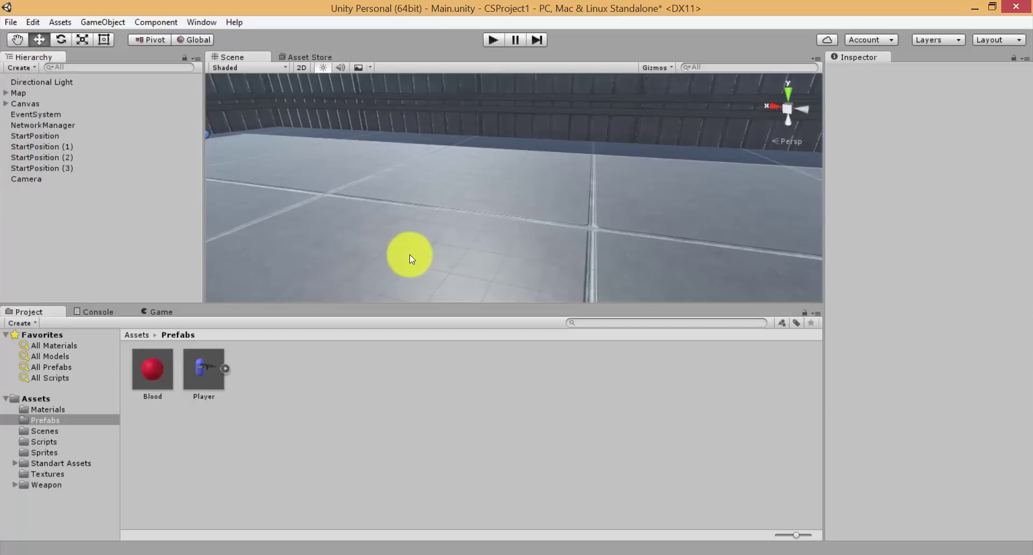
# Build and run the game, then enter play mode and start the editor as LAN host
pyautogui.hotkey('ctrl', 'b')
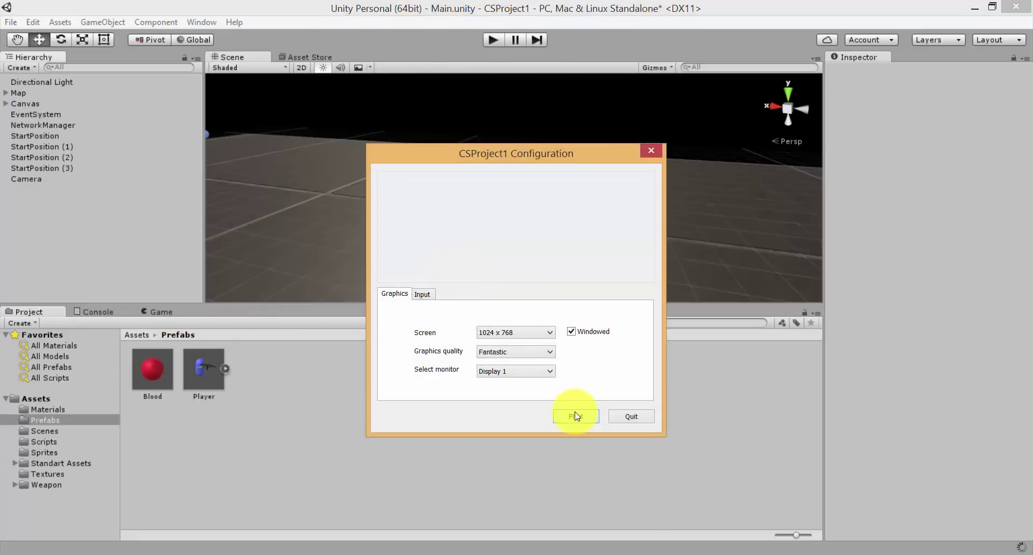
pyautogui.click(575, 416)
pyautogui.click(163, 313)
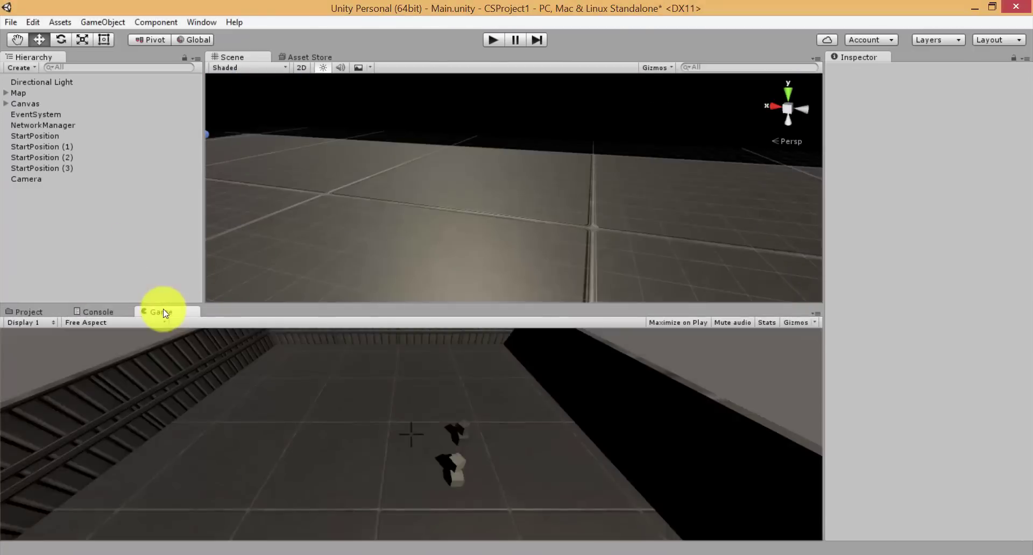
pyautogui.click(492, 39)
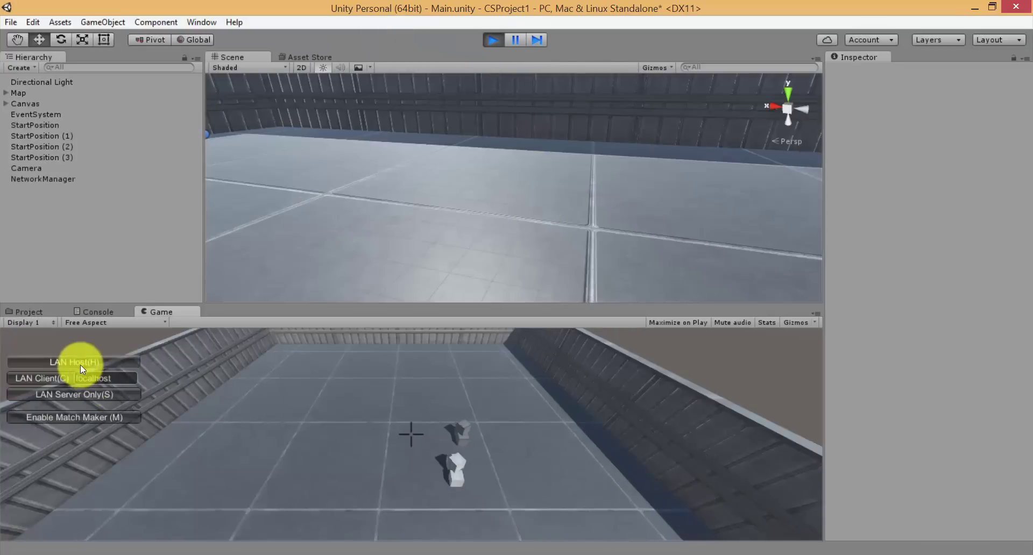
pyautogui.click(79, 365)
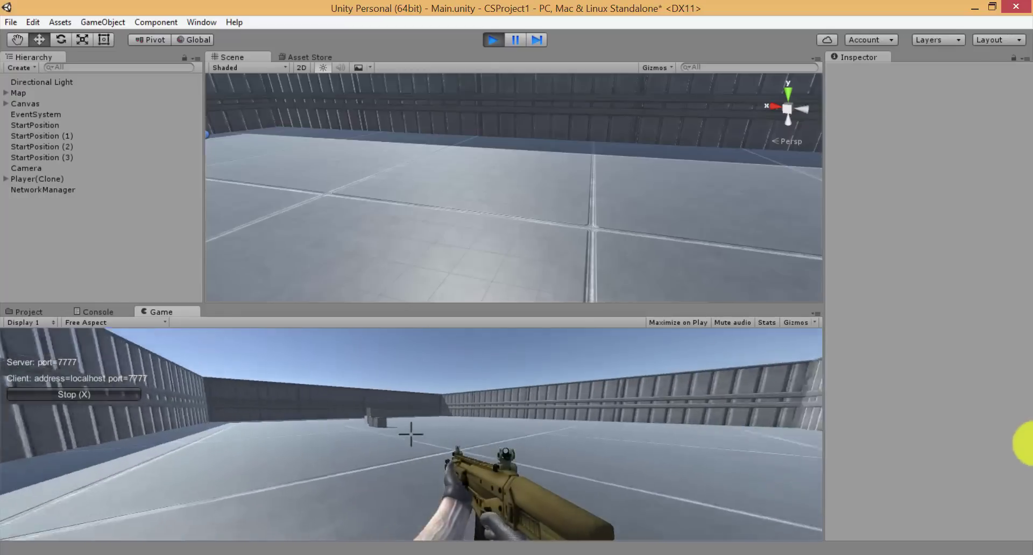
# Join from the standalone build as a LAN client and shoot the other player's capsule
pyautogui.click(630, 554)
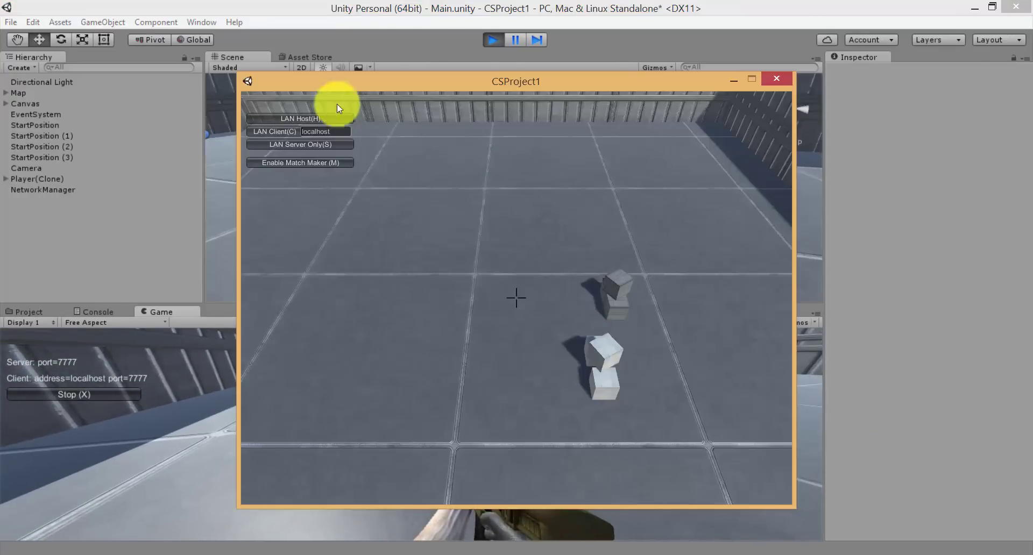
pyautogui.click(273, 130)
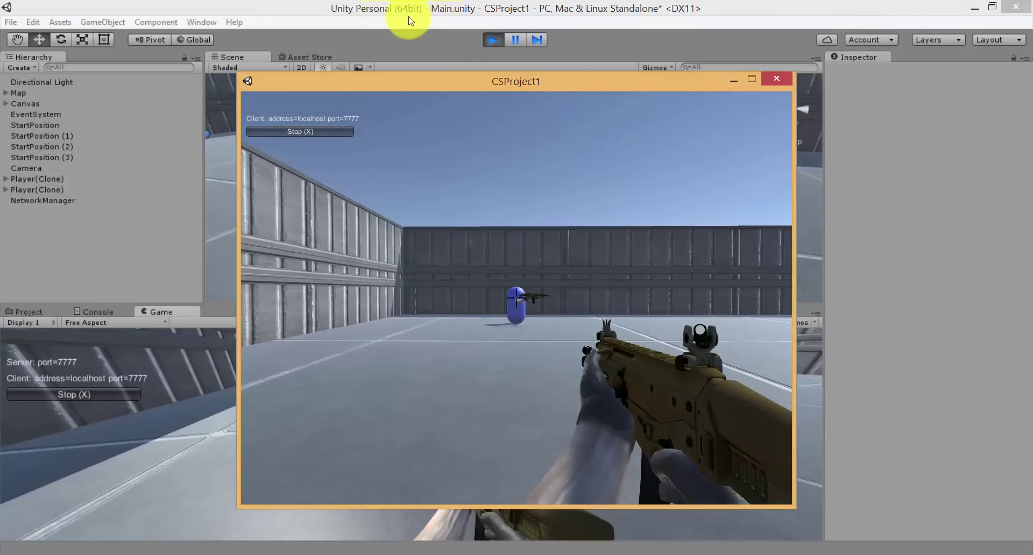
pyautogui.click(409, 21)
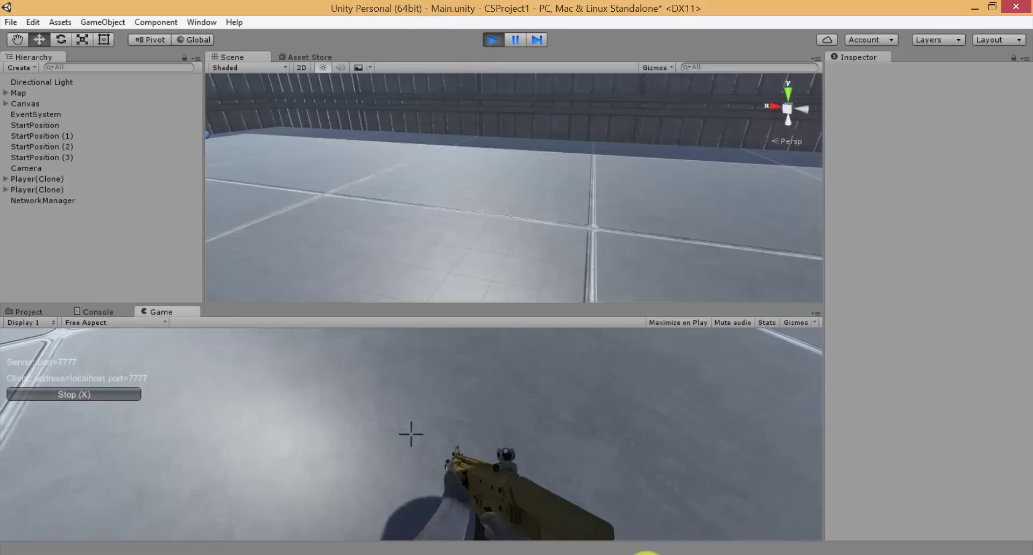
pyautogui.click(646, 553)
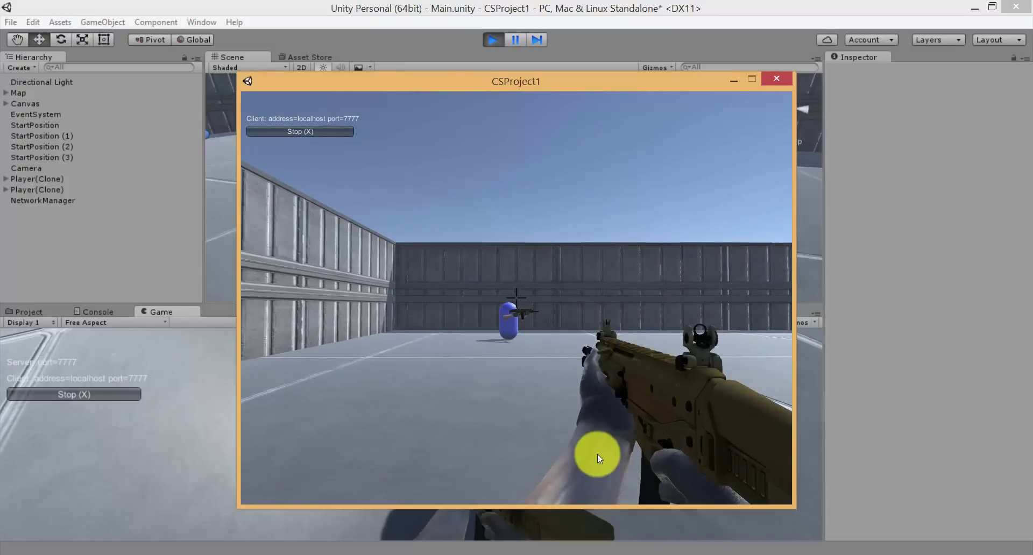
pyautogui.click(592, 456)
pyautogui.click(596, 465)
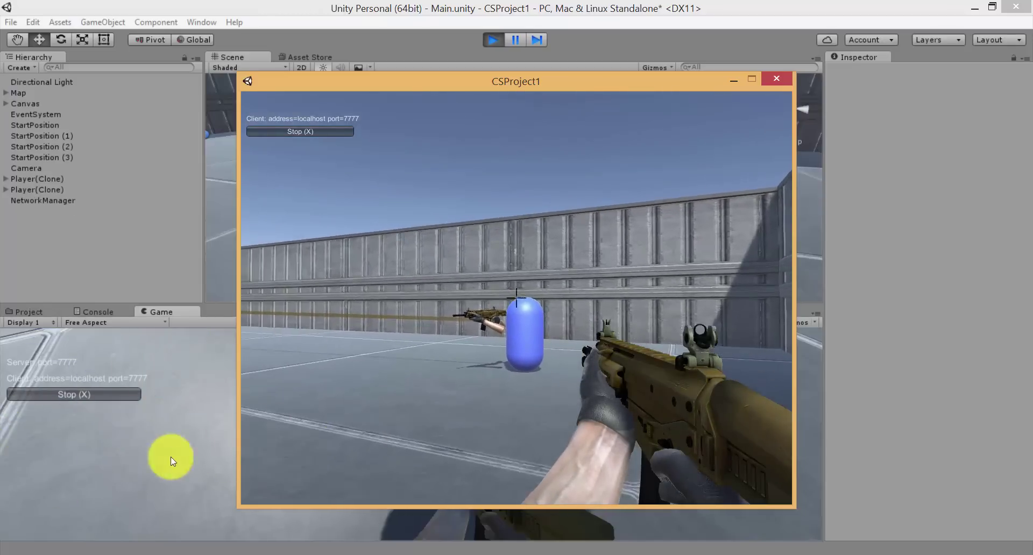
# Maximize the Game view in the Unity editor
pyautogui.click(168, 455)
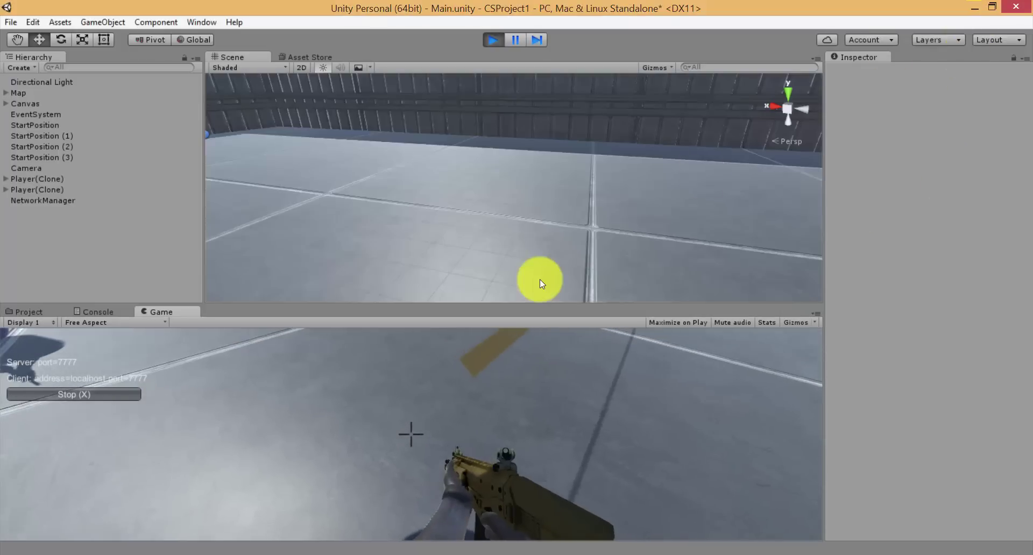
pyautogui.click(816, 313)
pyautogui.click(840, 326)
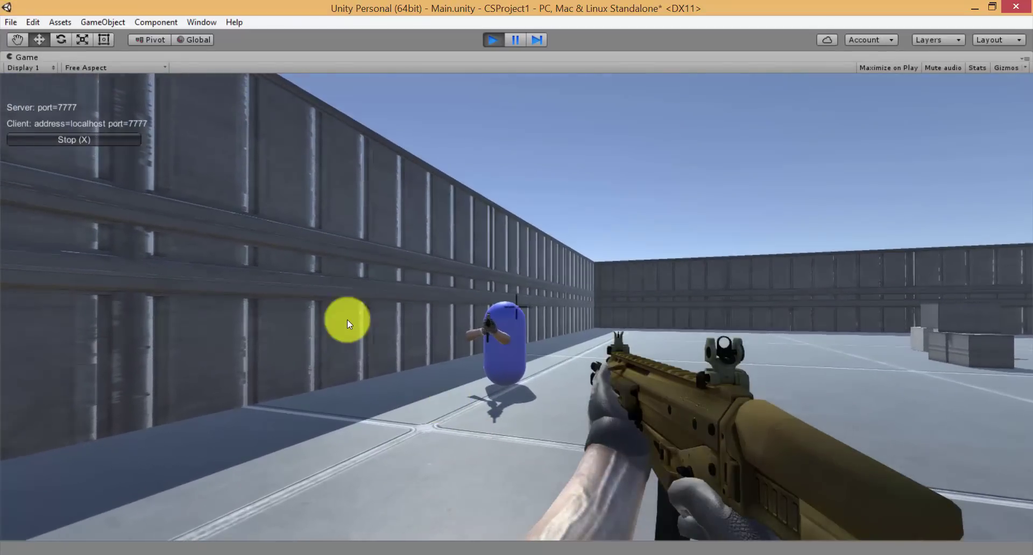
# Fire repeatedly at the blue player capsule to cover it with red blood spheres
pyautogui.click(347, 319)
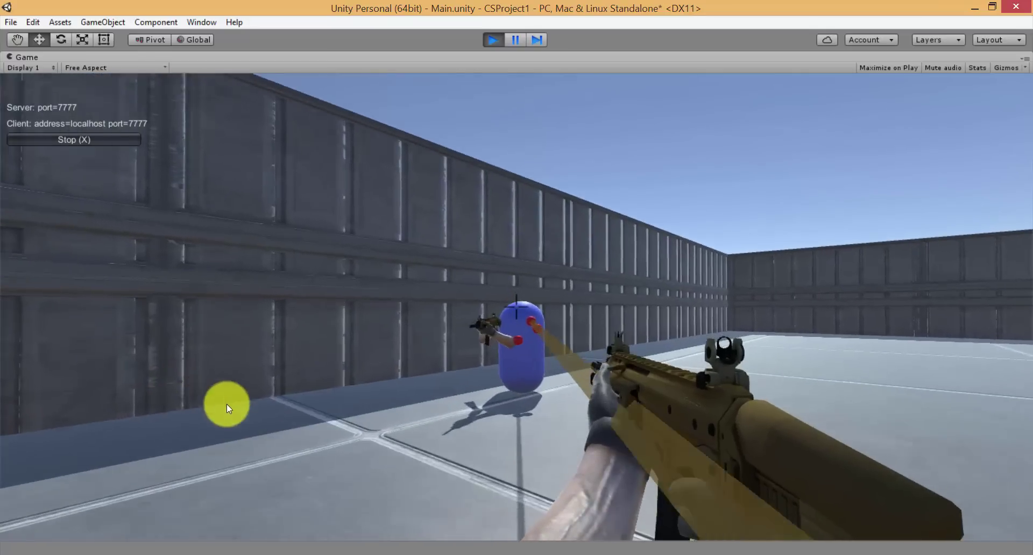
pyautogui.click(172, 333)
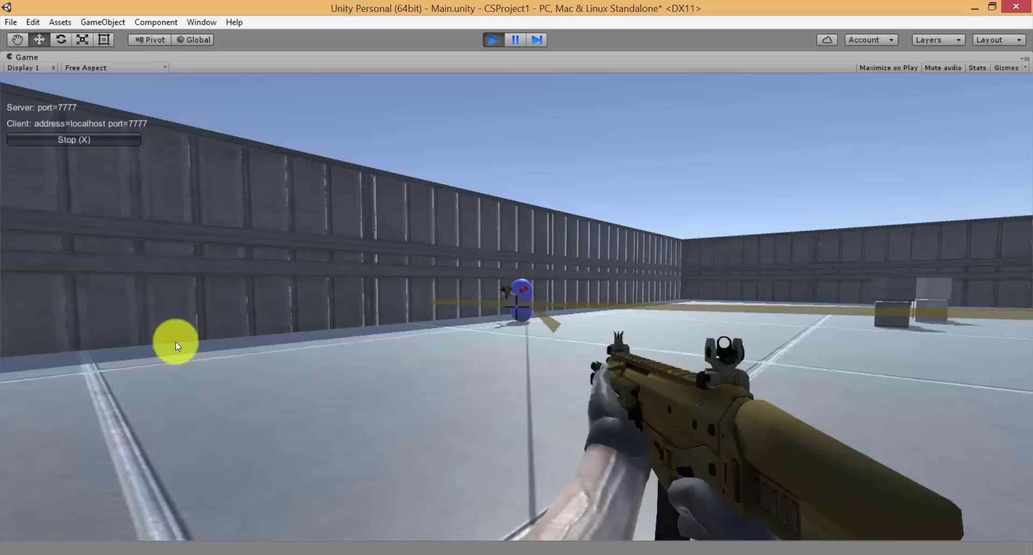
pyautogui.click(221, 425)
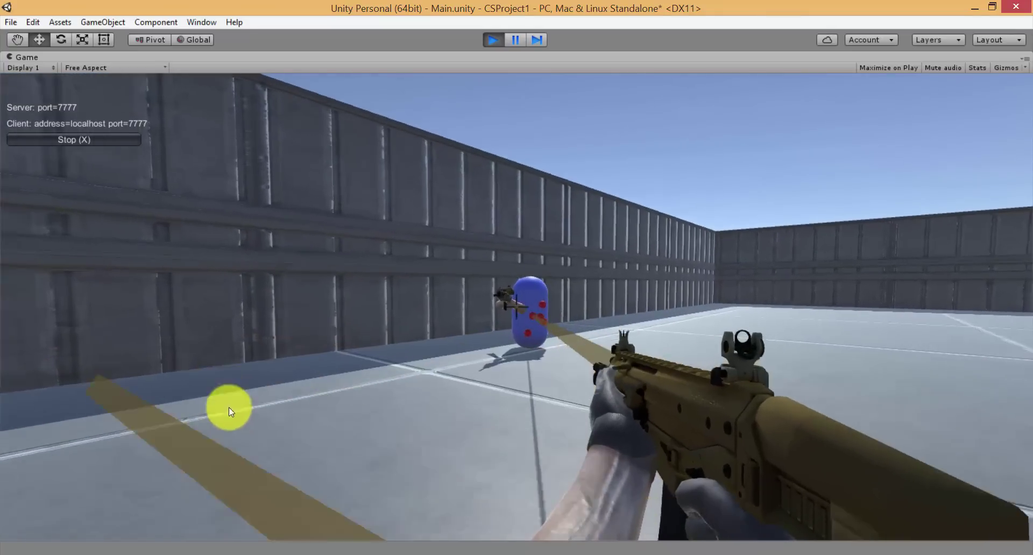
pyautogui.click(229, 411)
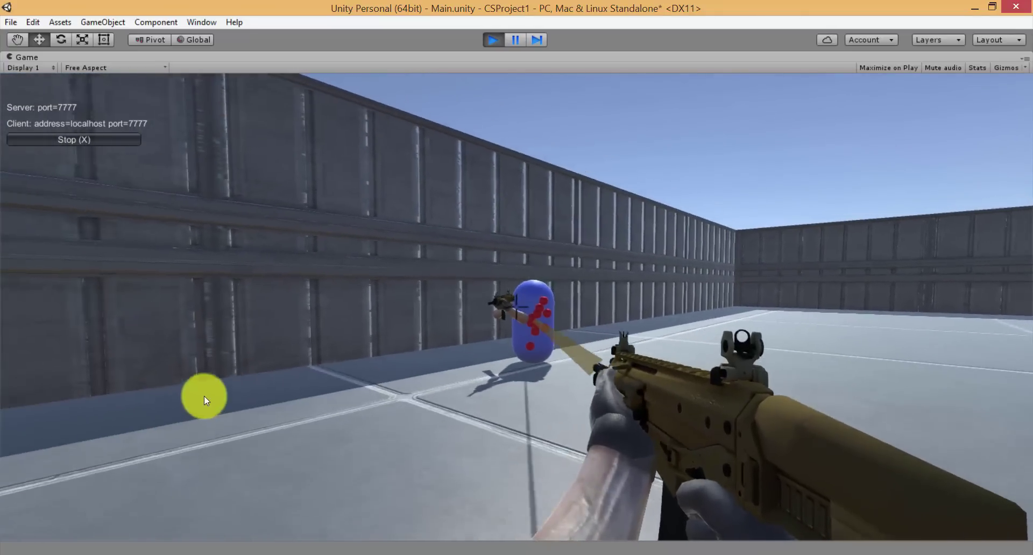
pyautogui.click(254, 492)
pyautogui.moveTo(254, 492)
pyautogui.mouseDown()
pyautogui.moveTo(963, 361)
pyautogui.moveTo(433, 197)
pyautogui.mouseUp()
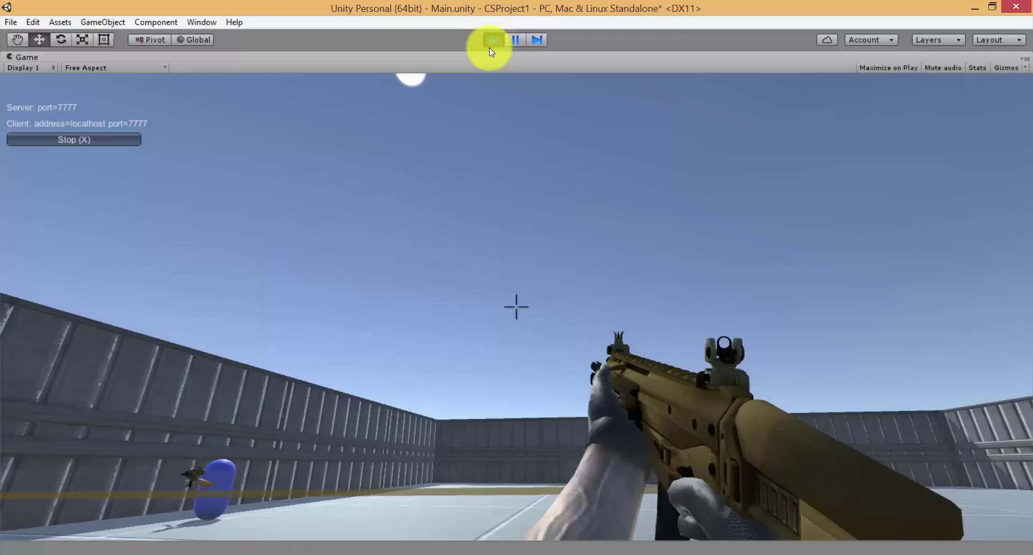
# Stop play mode and close the standalone CSProject1 game window
pyautogui.click(492, 40)
pyautogui.click(641, 538)
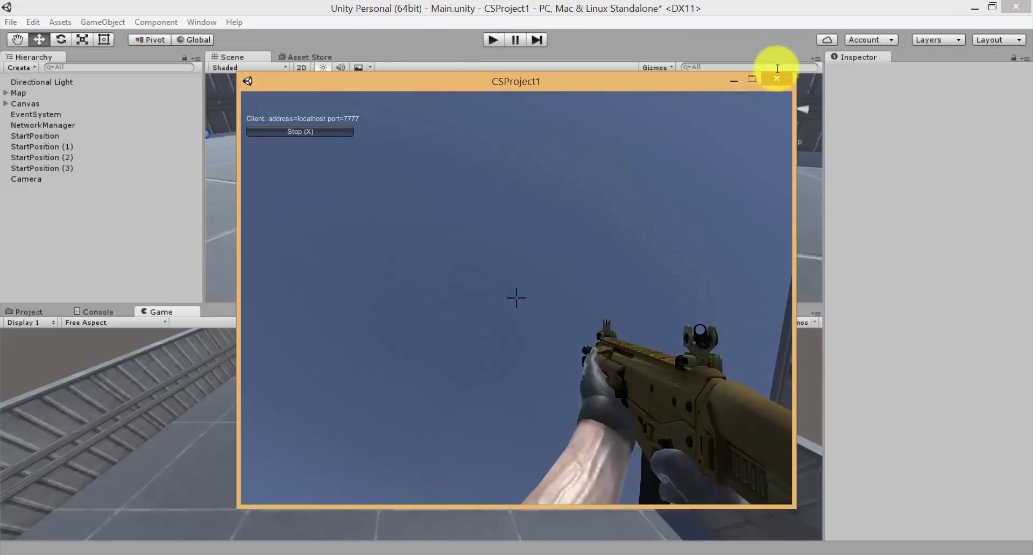
pyautogui.click(780, 78)
pyautogui.click(654, 546)
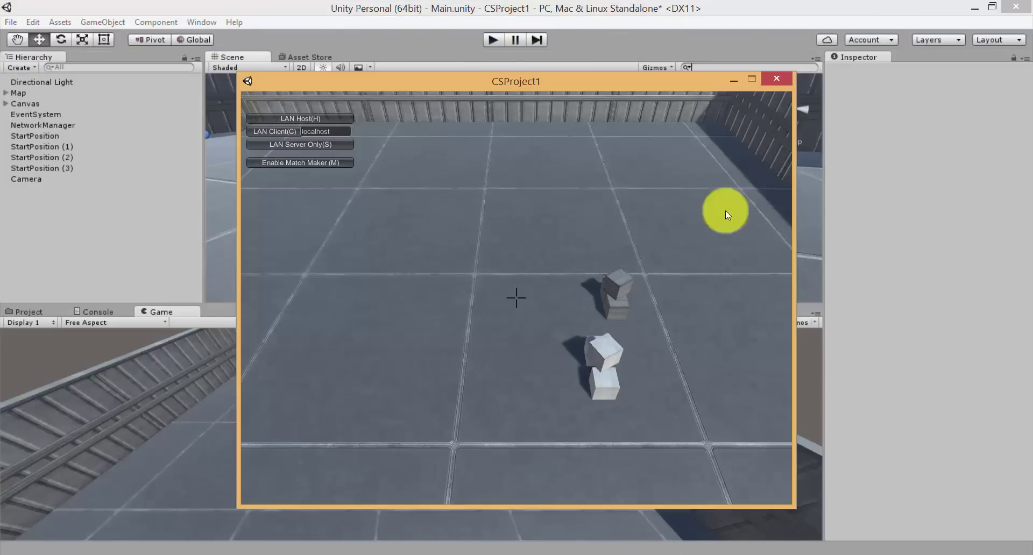
pyautogui.click(783, 80)
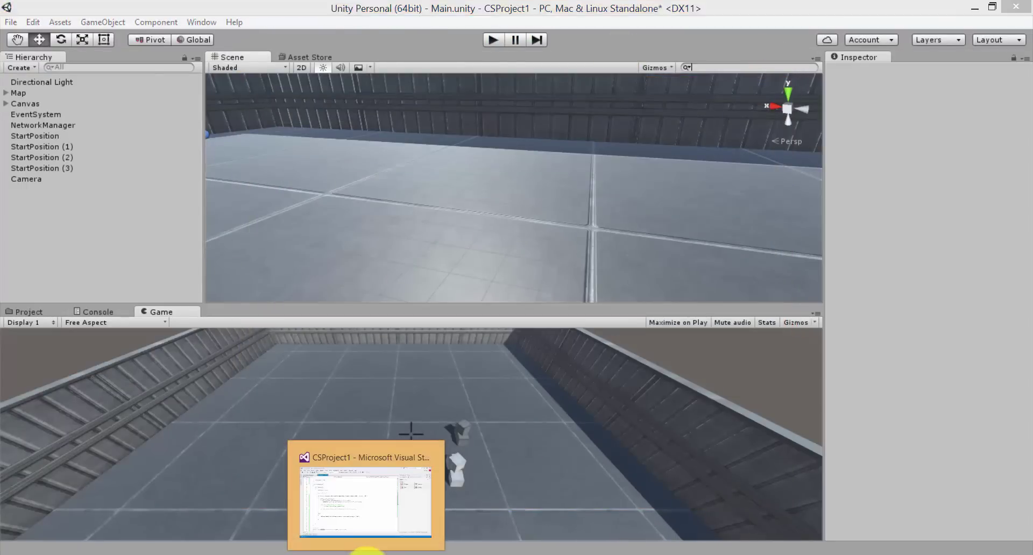
pyautogui.click(366, 551)
# Scroll ShootHelper.cs down through RpcDrawLine to the HideLine coroutine, then go back to Unity
pyautogui.click(212, 405)
pyautogui.scroll(-5, 212, 404)
pyautogui.scroll(-5, 211, 408)
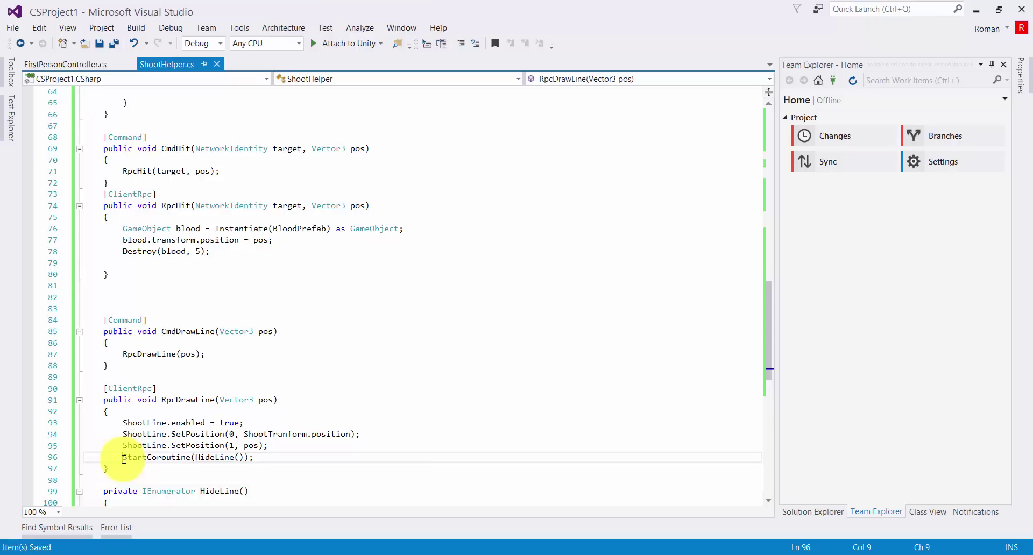
pyautogui.scroll(-2, 125, 459)
pyautogui.scroll(-1, 129, 459)
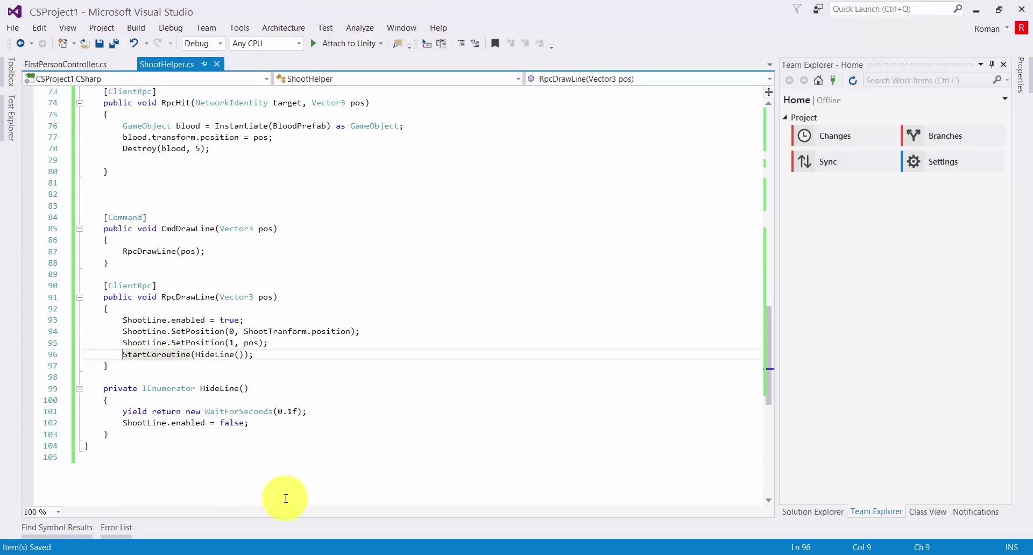
pyautogui.click(252, 551)
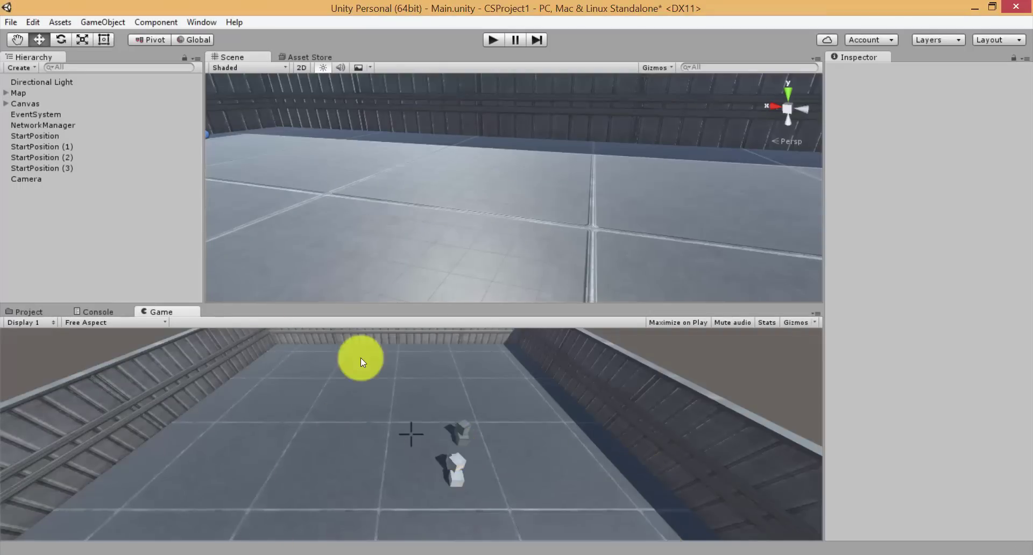
# Rebuild with Ctrl+B and launch two copies of the built exe from the Build folder
pyautogui.hotkey('ctrl', 'b')
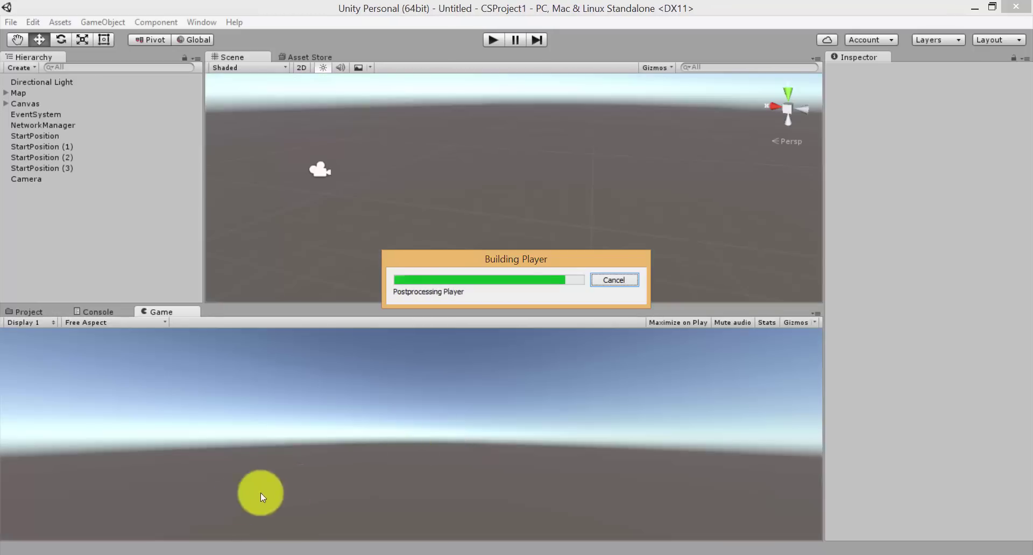
pyautogui.moveTo(174, 553)
pyautogui.click(921, 509)
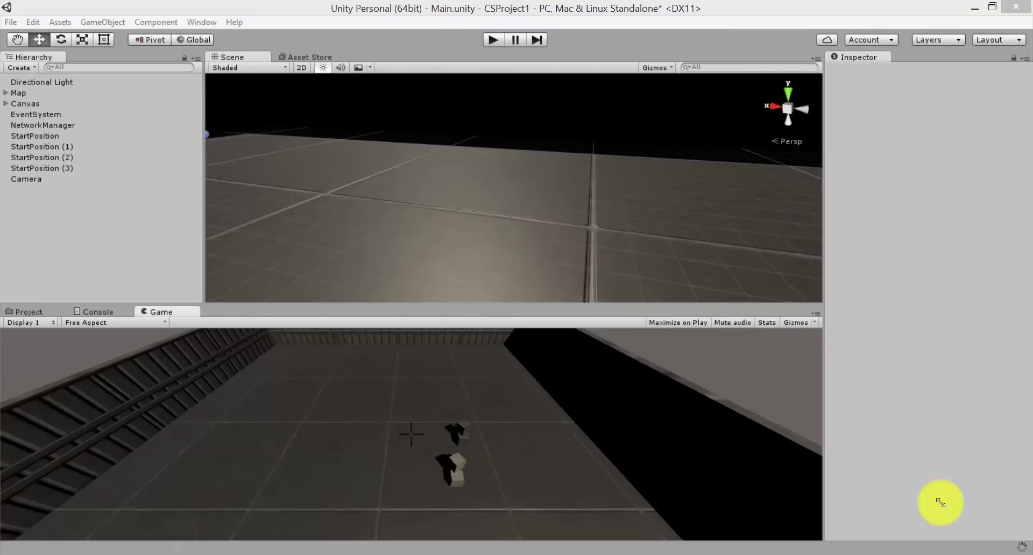
pyautogui.doubleClick(638, 166)
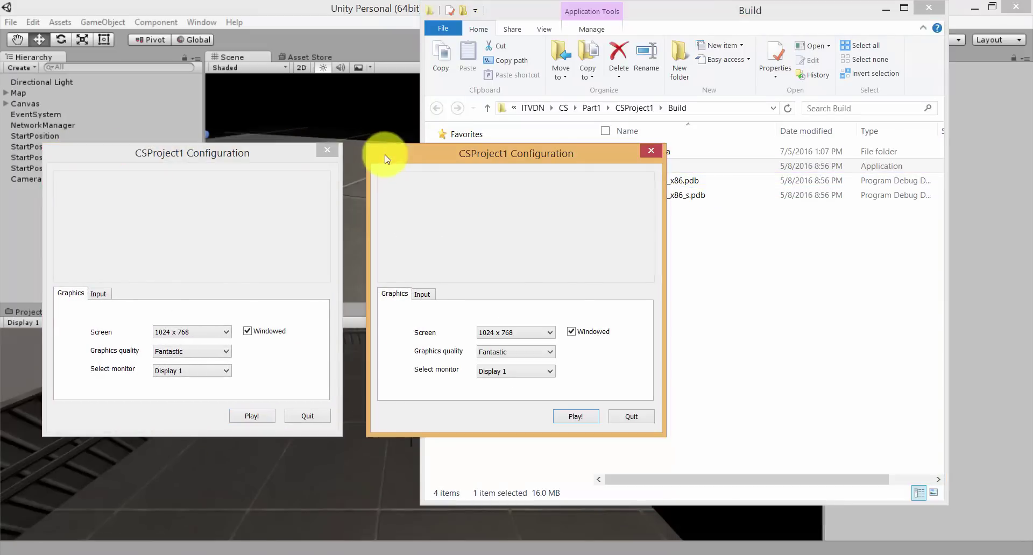
pyautogui.click(596, 413)
pyautogui.click(240, 417)
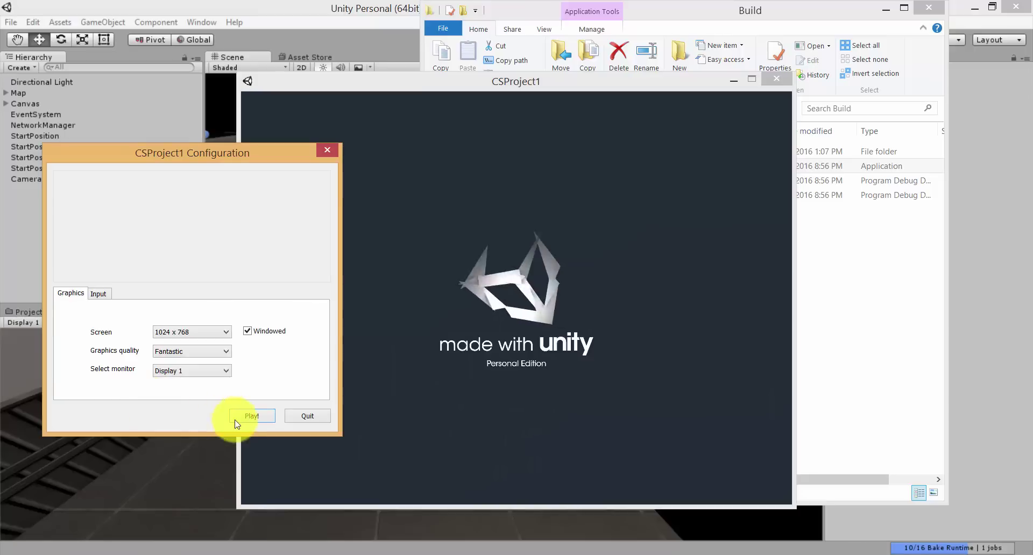
# Arrange the two game windows side by side and start the right one as LAN Host
pyautogui.moveTo(496, 83); pyautogui.dragTo(738, 100)
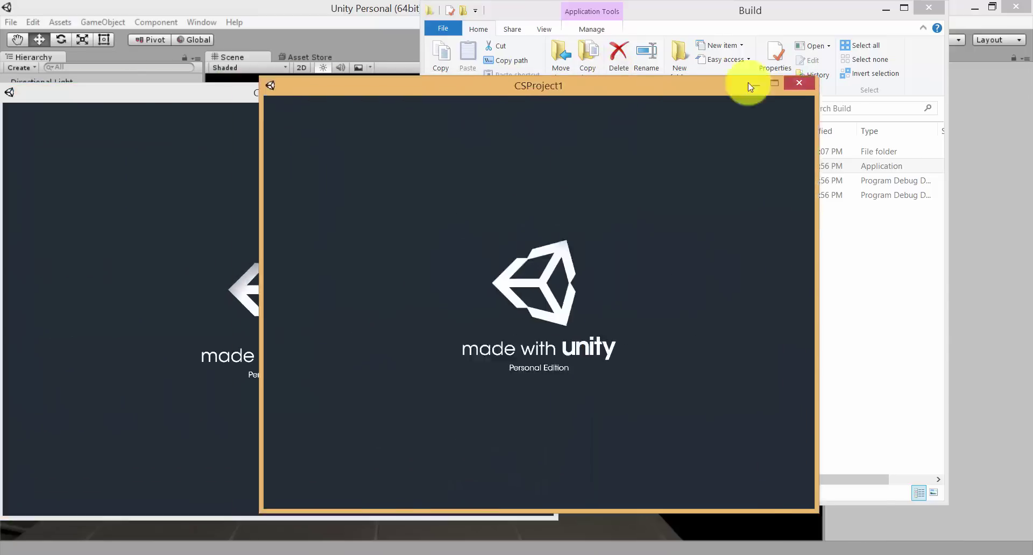
pyautogui.moveTo(343, 94); pyautogui.dragTo(346, 86)
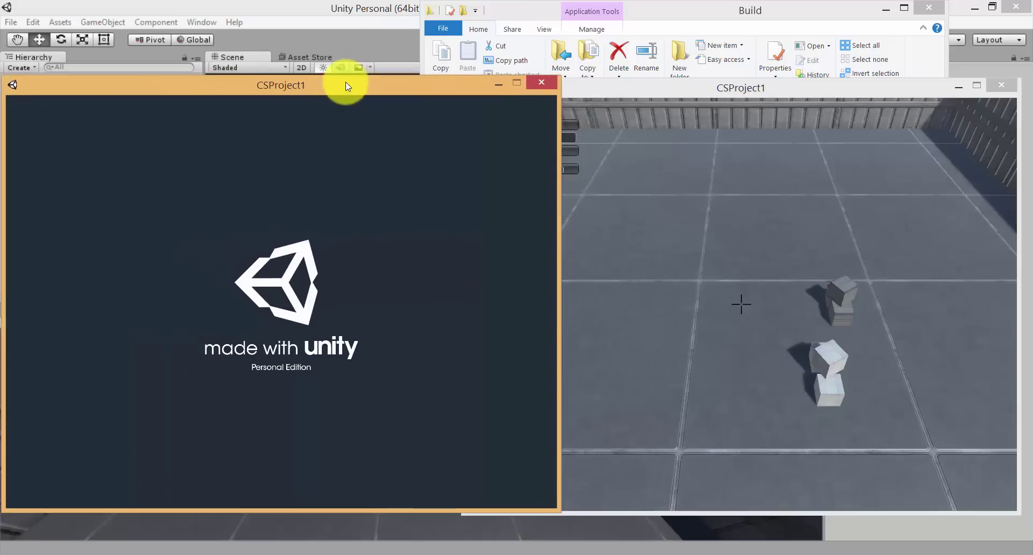
pyautogui.click(675, 133)
pyautogui.click(534, 125)
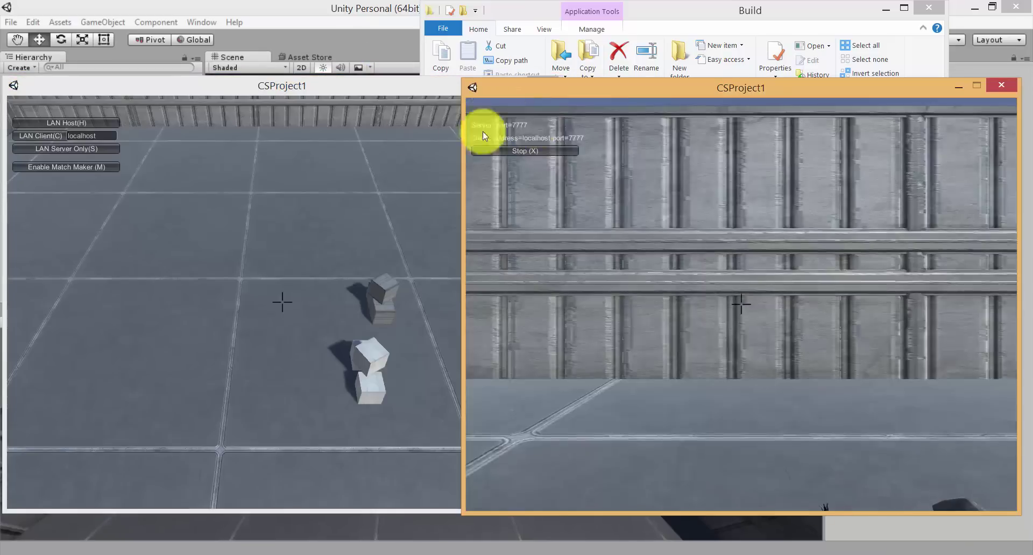
# Join the left game as a LAN client and walk the player toward the blue capsule with W/S
pyautogui.click(60, 137)
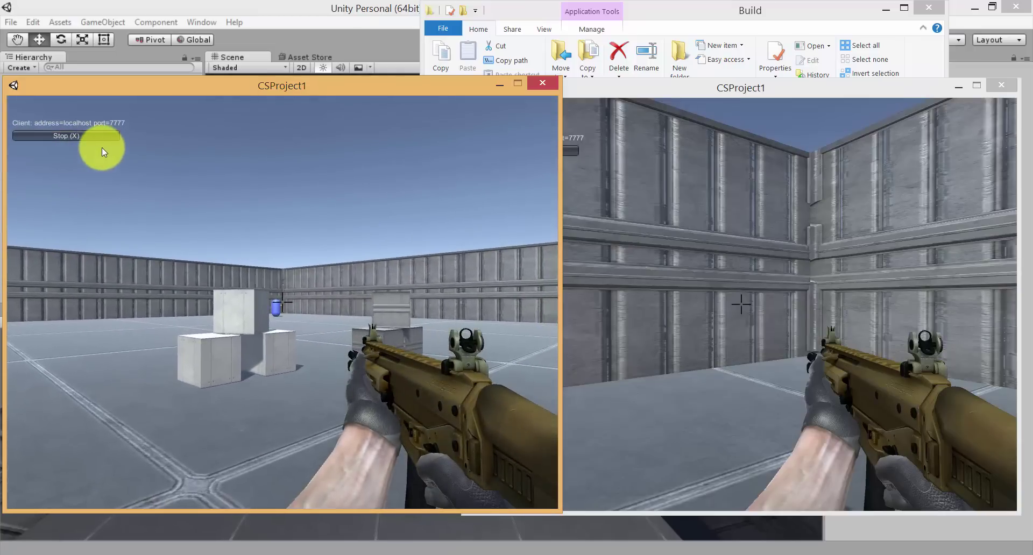
pyautogui.press('w')
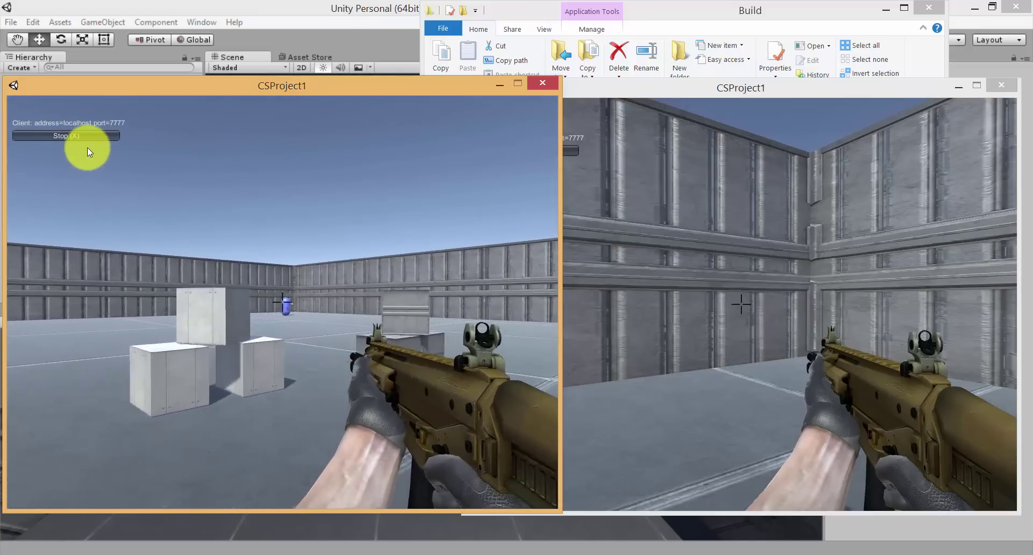
pyautogui.press('w')
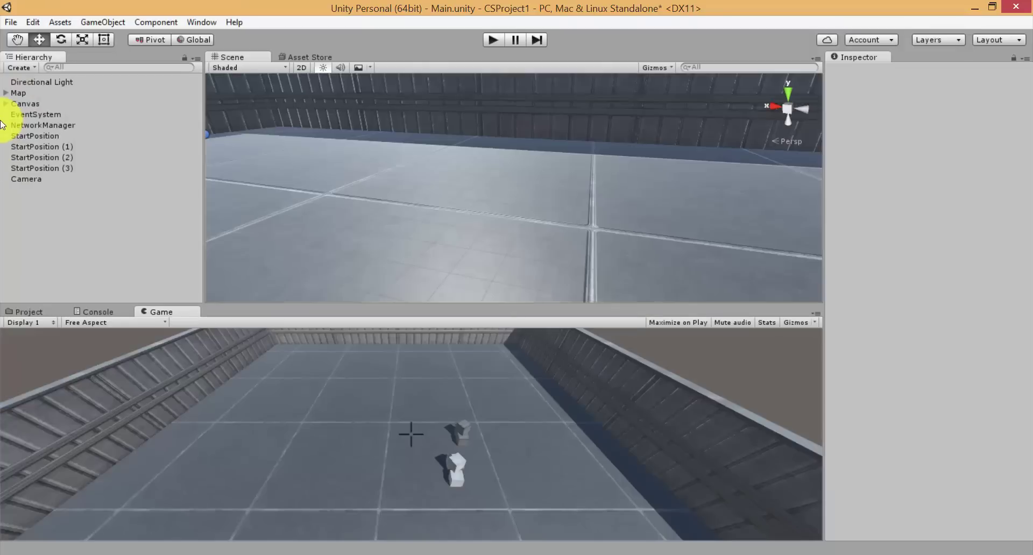
pyautogui.moveTo(624, 551)
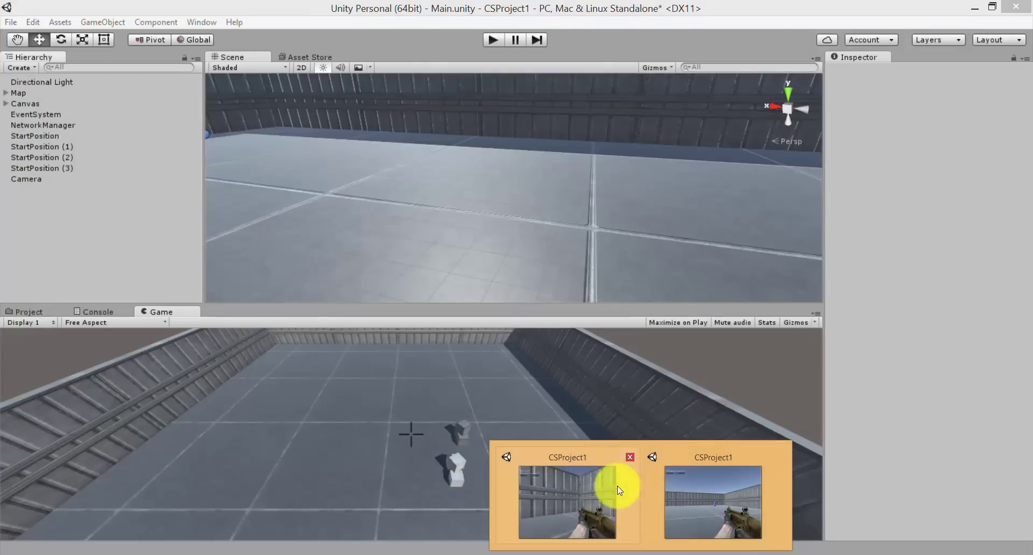
pyautogui.click(608, 487)
pyautogui.press('s')
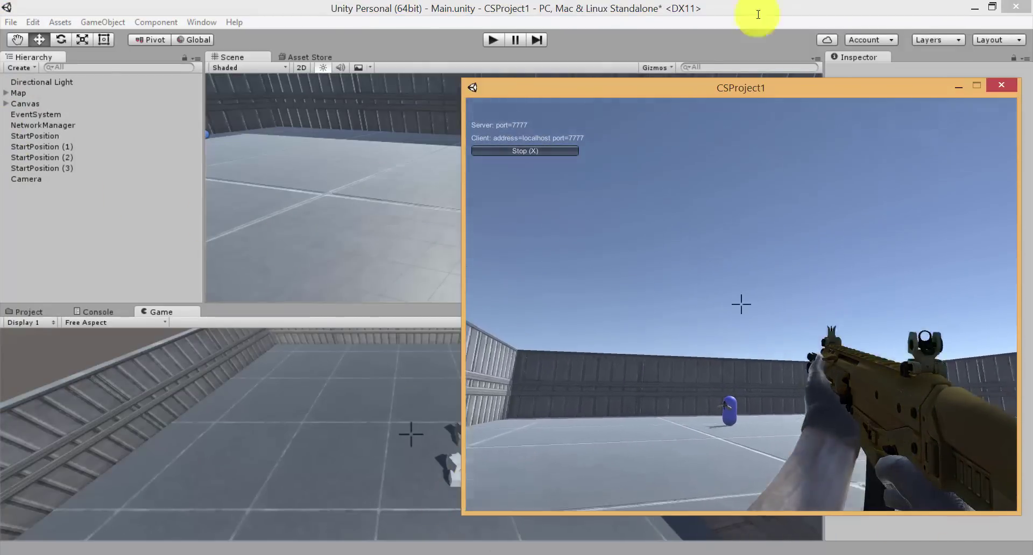
pyautogui.press('s')
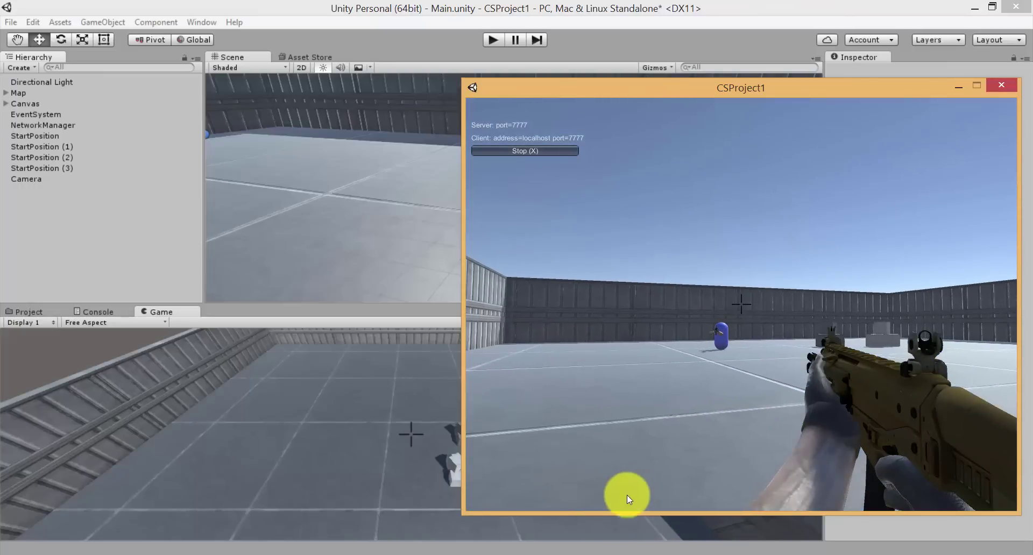
pyautogui.press('w')
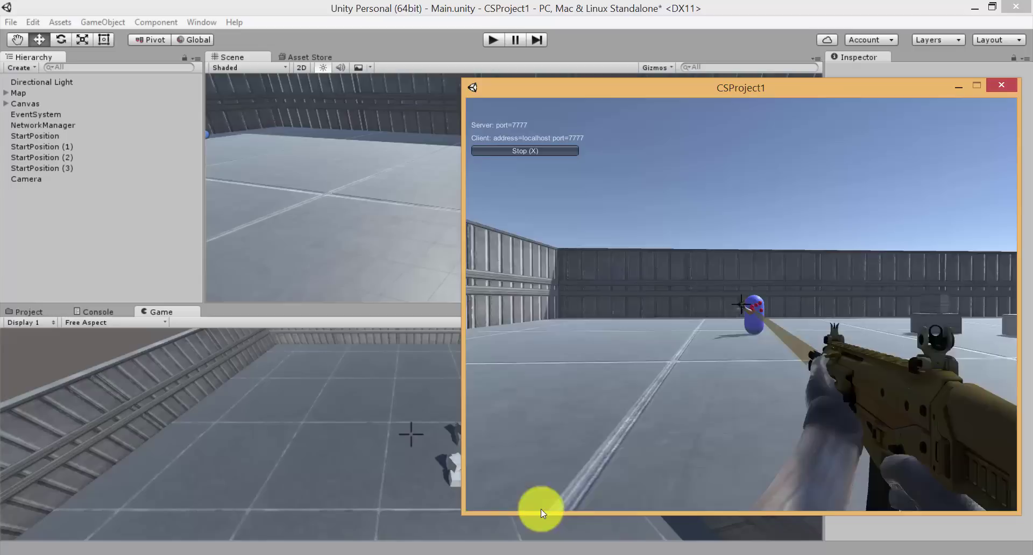
# Bring both CSProject1 game client windows back to the front from the taskbar
pyautogui.click(441, 508)
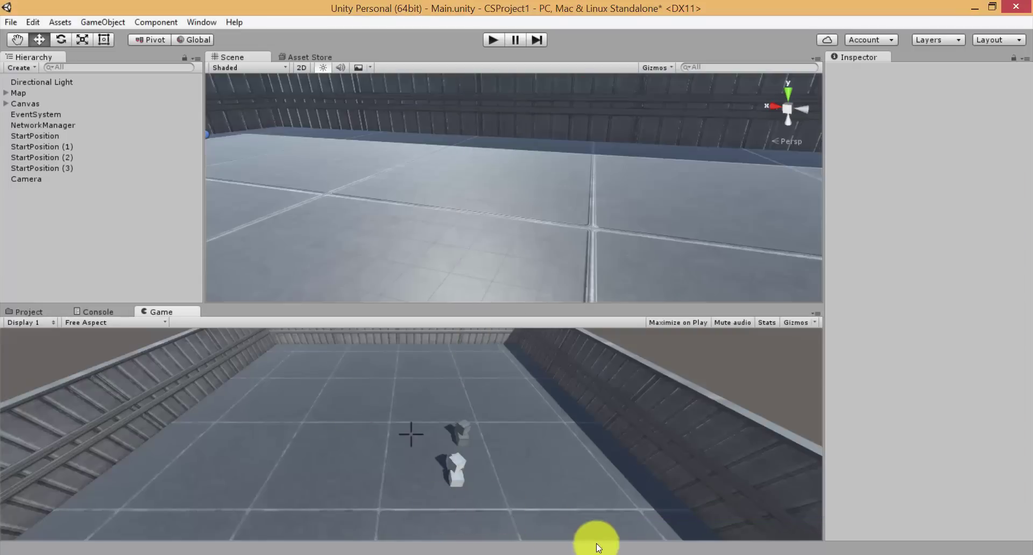
pyautogui.moveTo(594, 546)
pyautogui.click(630, 530)
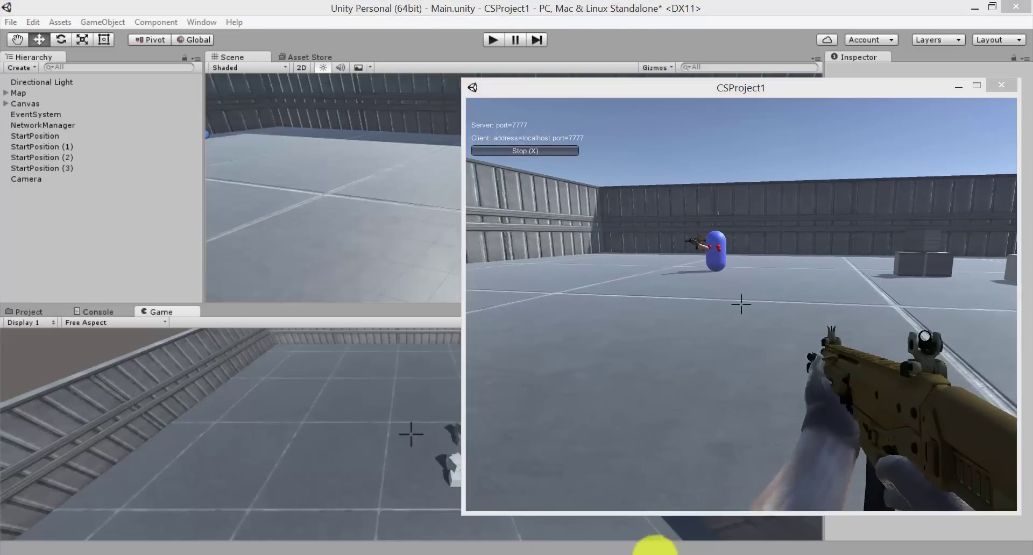
pyautogui.click(657, 544)
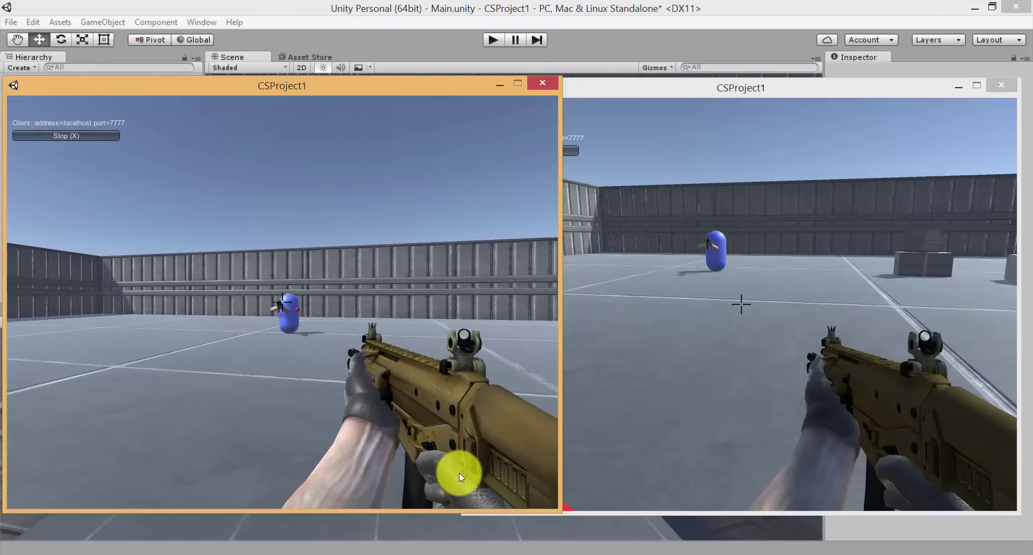
# Fire six shots at the blue player capsule from the left client
pyautogui.click(457, 472)
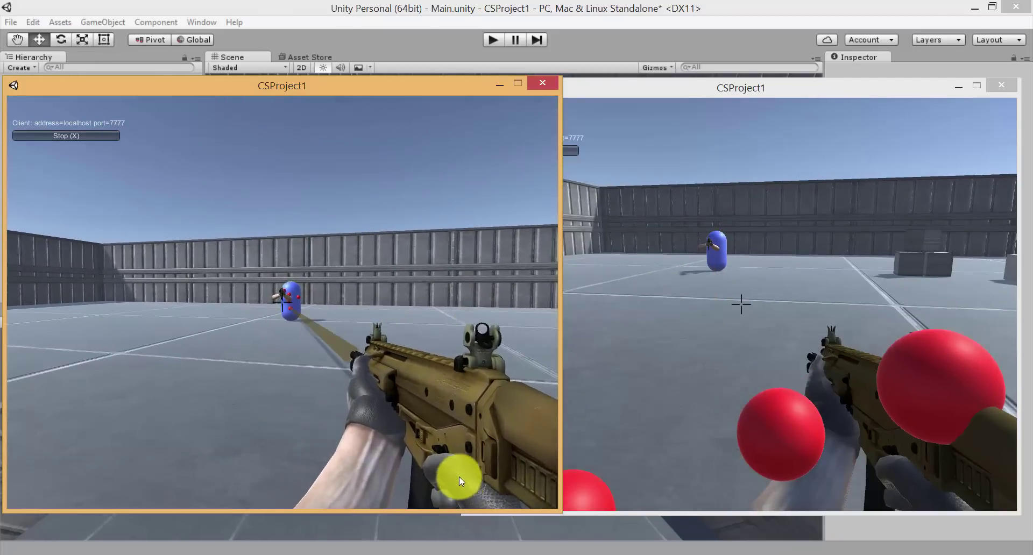
pyautogui.click(460, 470)
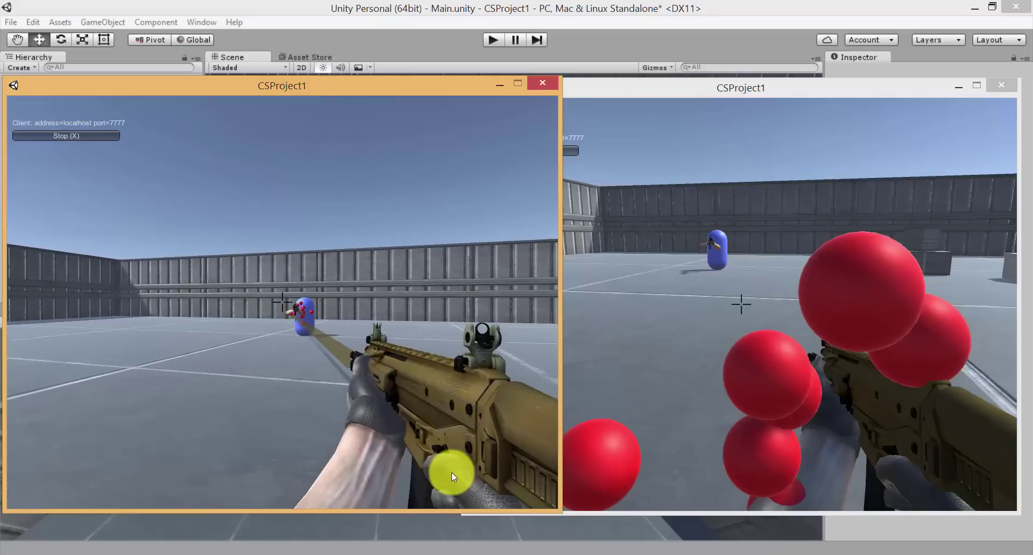
pyautogui.click(459, 476)
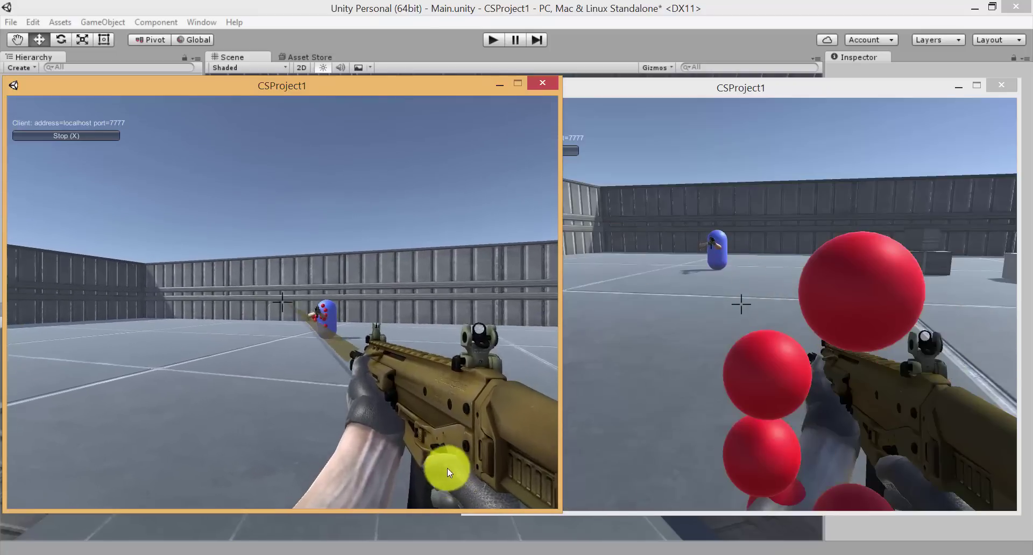
pyautogui.click(469, 471)
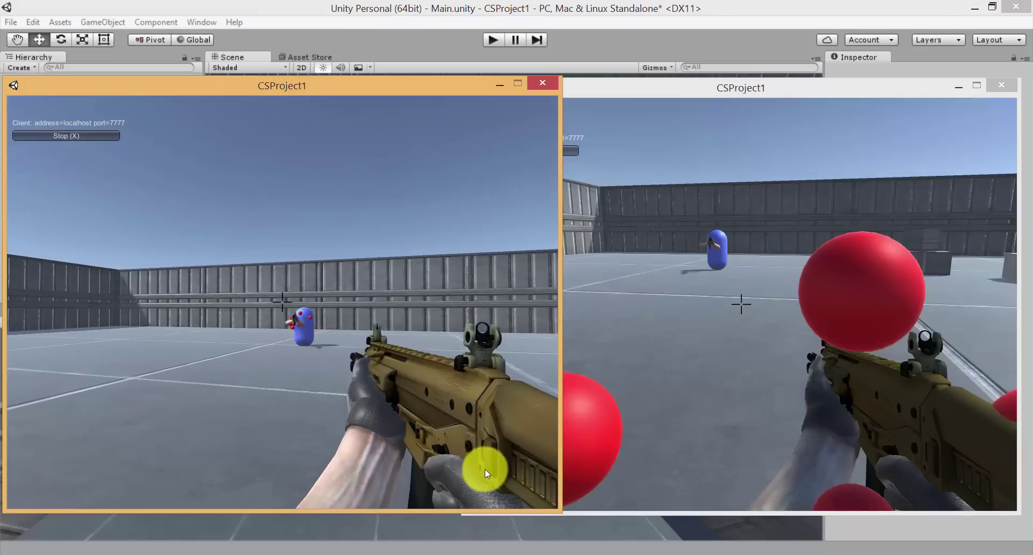
pyautogui.click(489, 470)
pyautogui.click(527, 467)
# Switch to the right client and fire repeatedly at the other player, spawning blood spheres
pyautogui.click(728, 437)
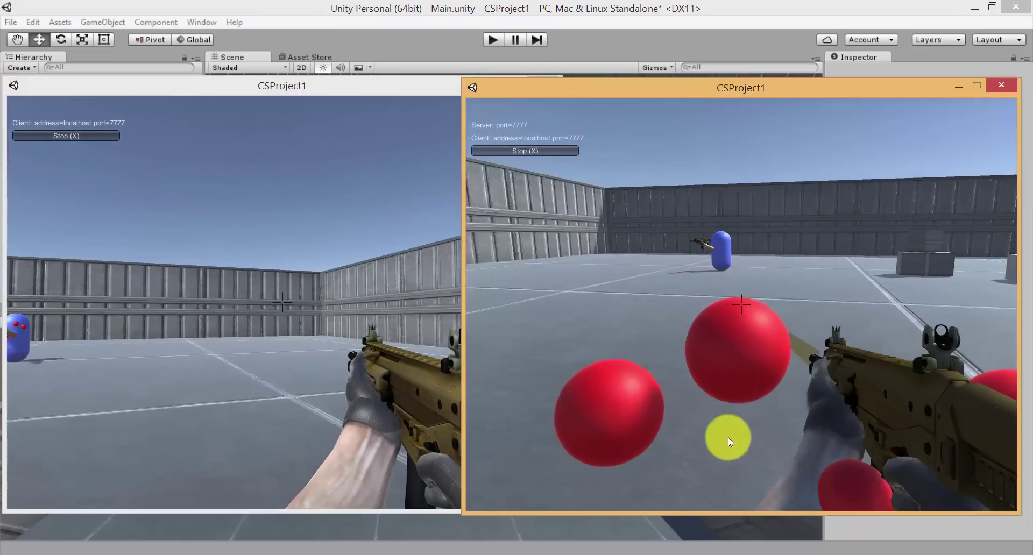
pyautogui.click(779, 404)
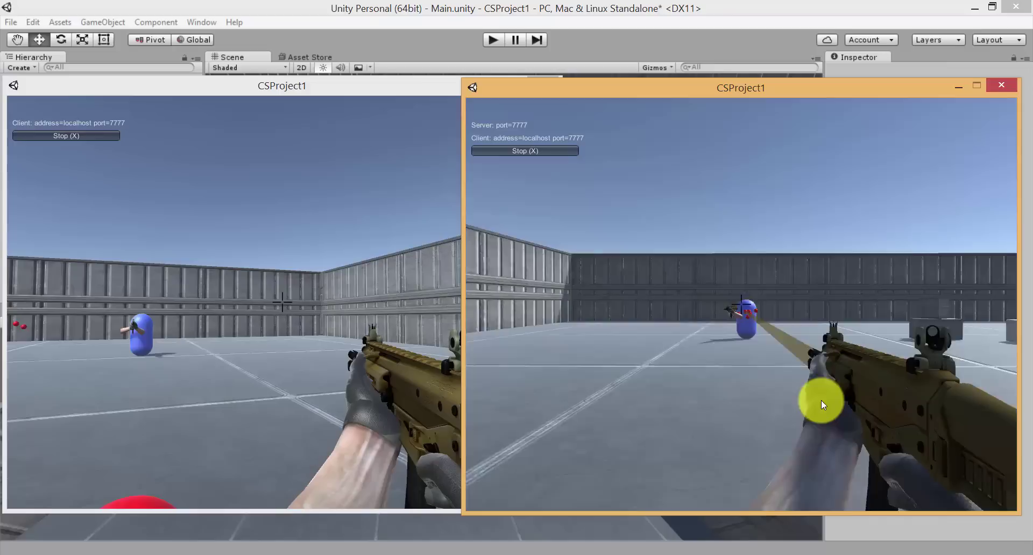
pyautogui.click(858, 400)
pyautogui.click(895, 405)
pyautogui.click(941, 405)
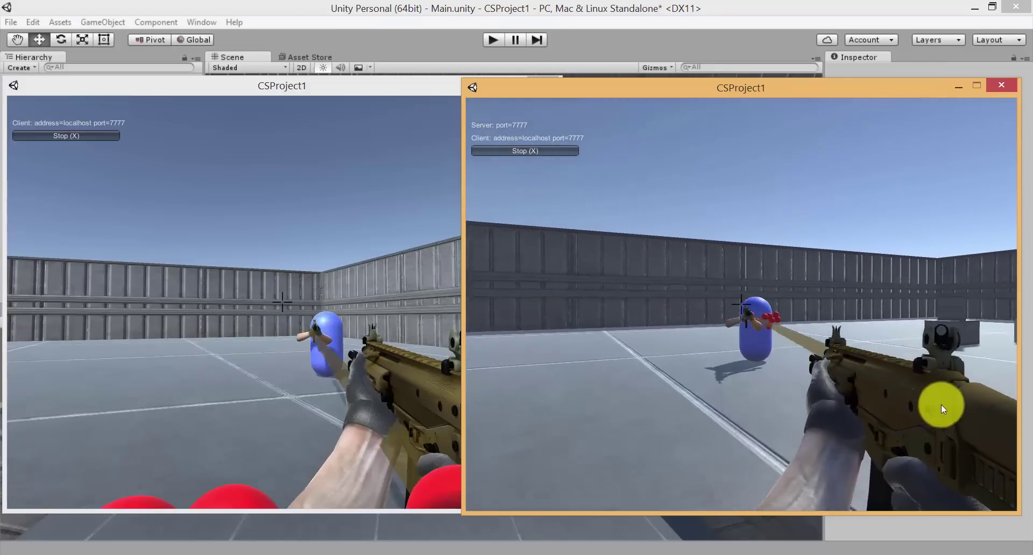
pyautogui.click(979, 403)
pyautogui.click(954, 381)
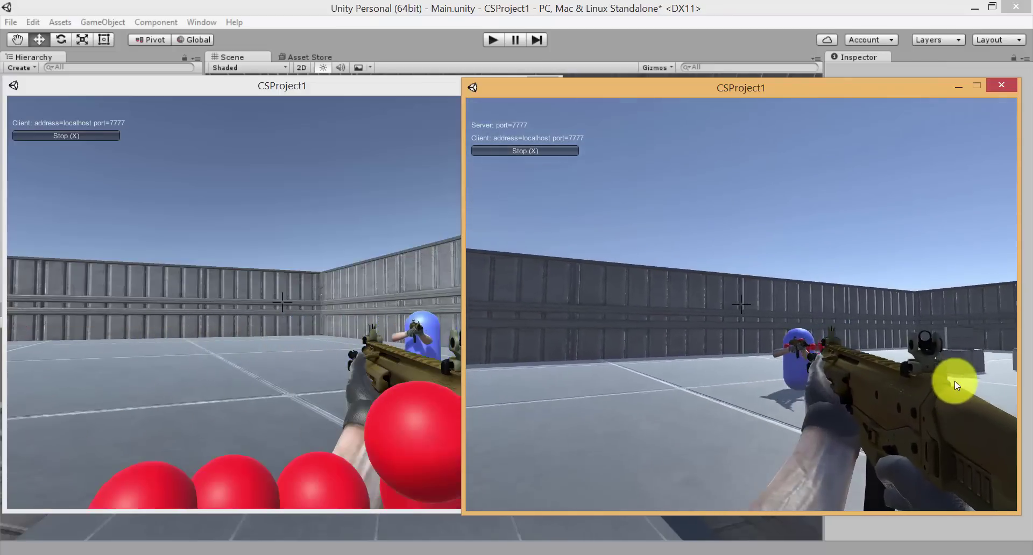
pyautogui.click(941, 387)
pyautogui.click(1005, 397)
pyautogui.click(1009, 408)
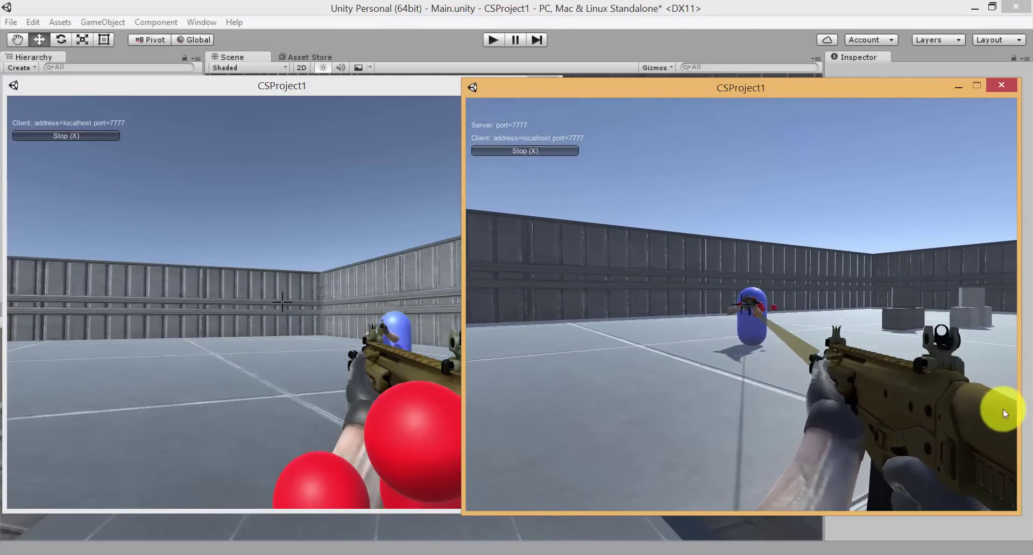
pyautogui.click(968, 406)
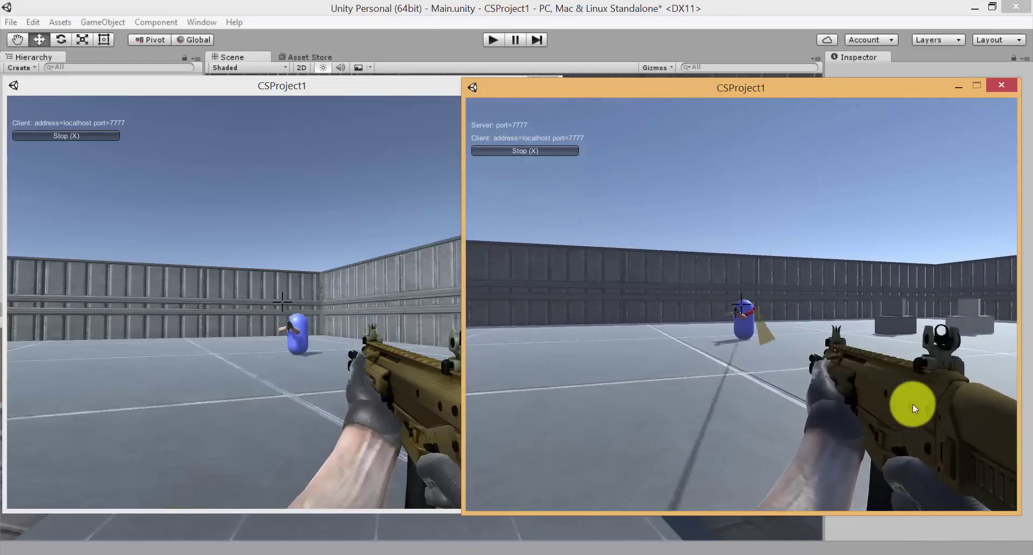
pyautogui.click(898, 404)
pyautogui.click(899, 405)
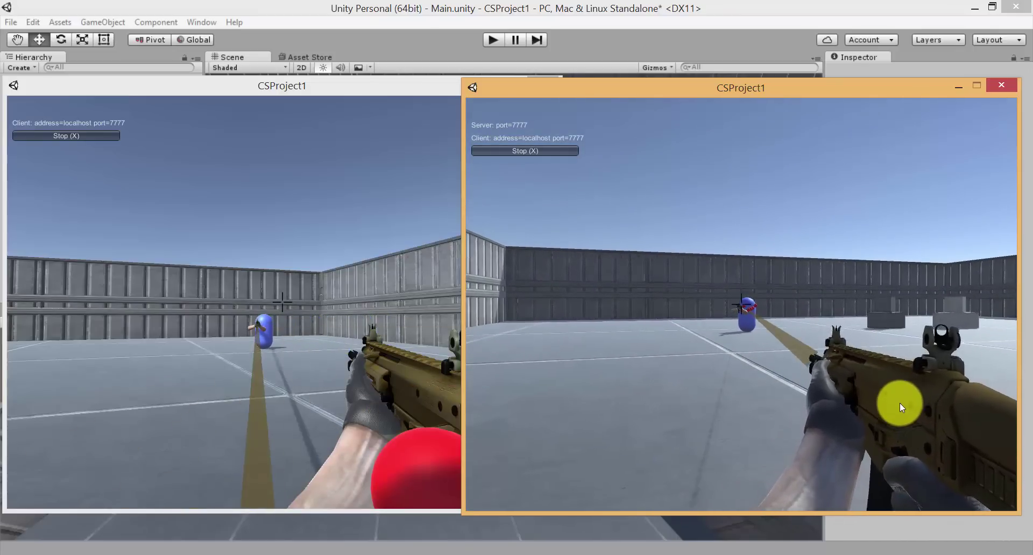
pyautogui.click(902, 408)
# Return to the left client and shoot the blue player while turning the view
pyautogui.click(445, 389)
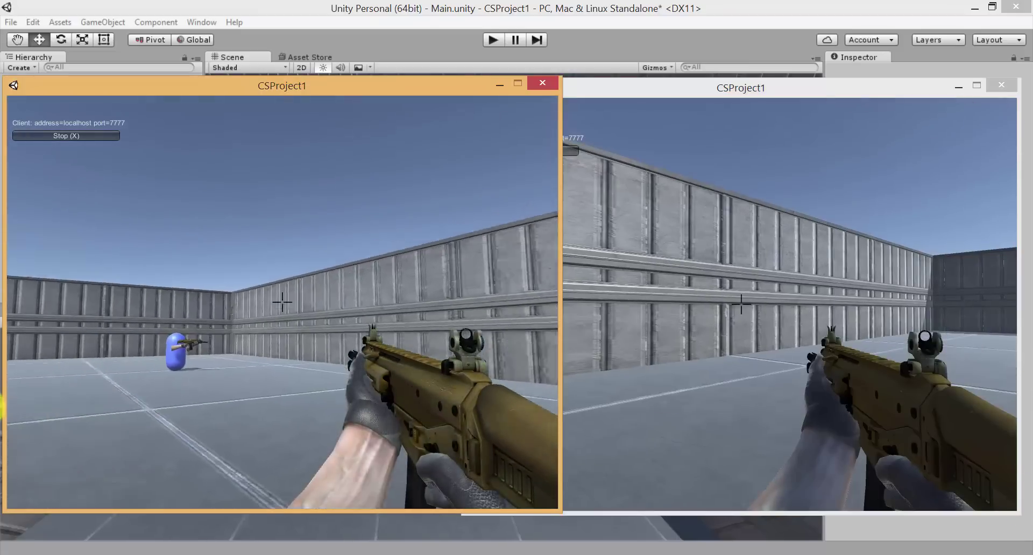
pyautogui.click(150, 442)
pyautogui.moveTo(150, 442); pyautogui.dragTo(30, 448)
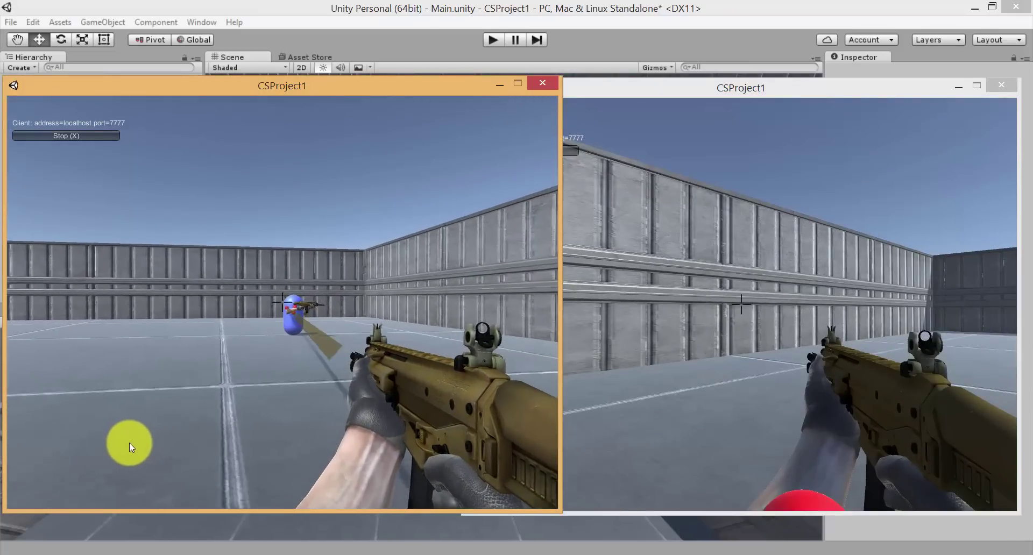
# Close the two standalone CSProject1 windows via their taskbar preview close buttons
pyautogui.click(2, 450)
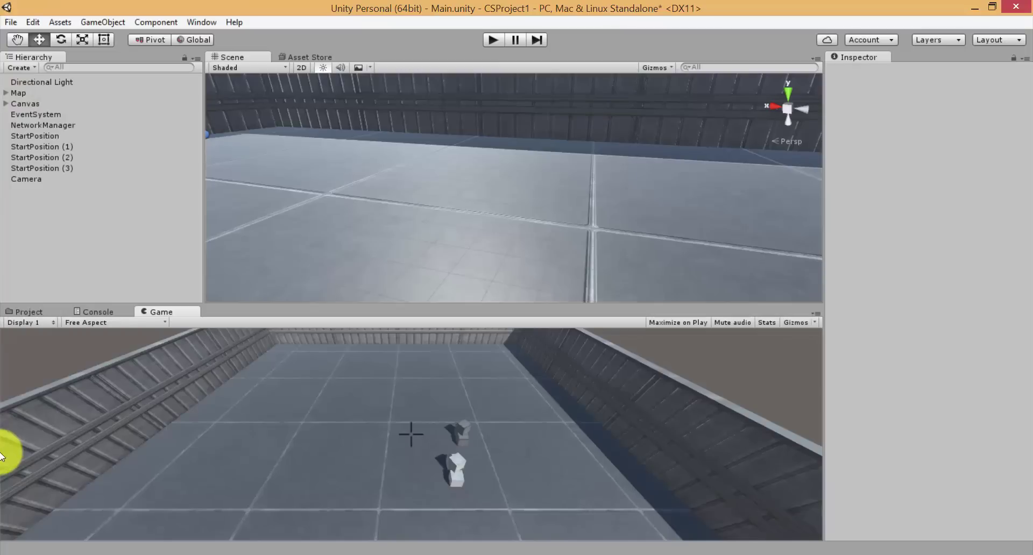
pyautogui.moveTo(624, 552)
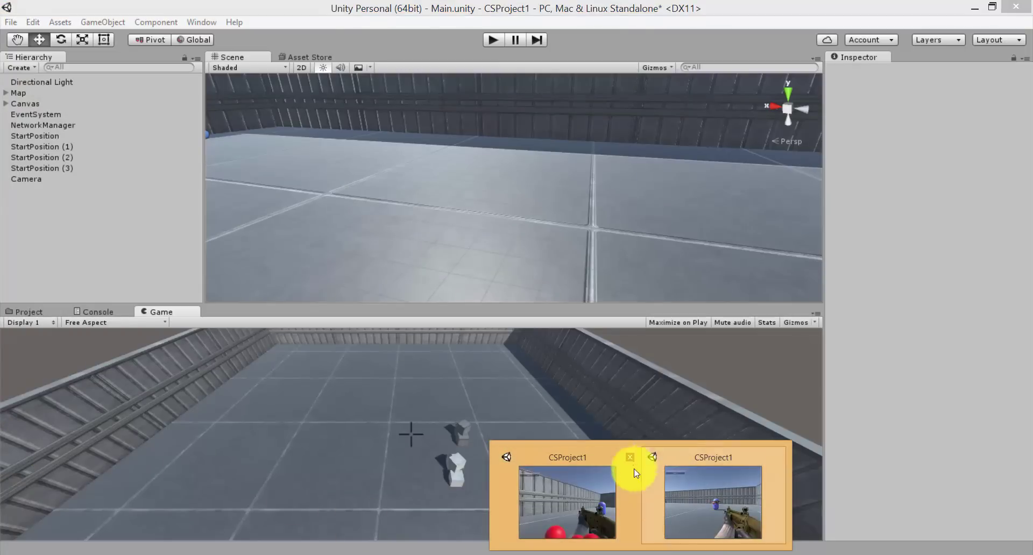
pyautogui.click(630, 459)
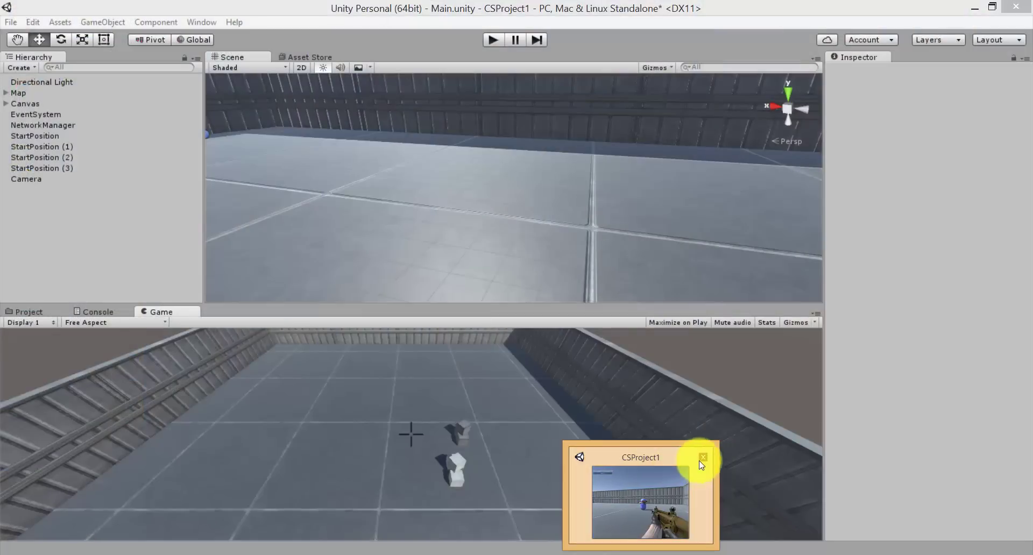
pyautogui.click(704, 457)
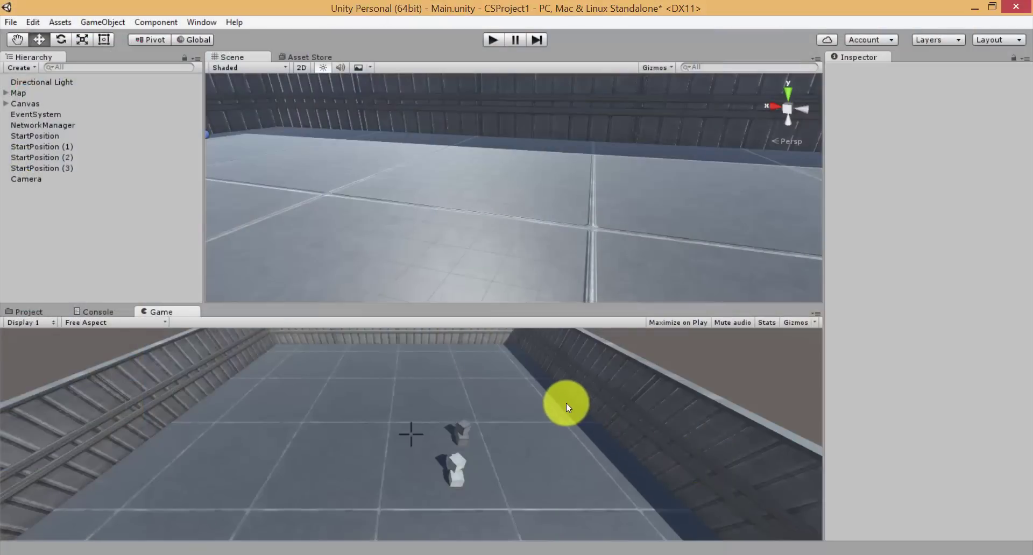